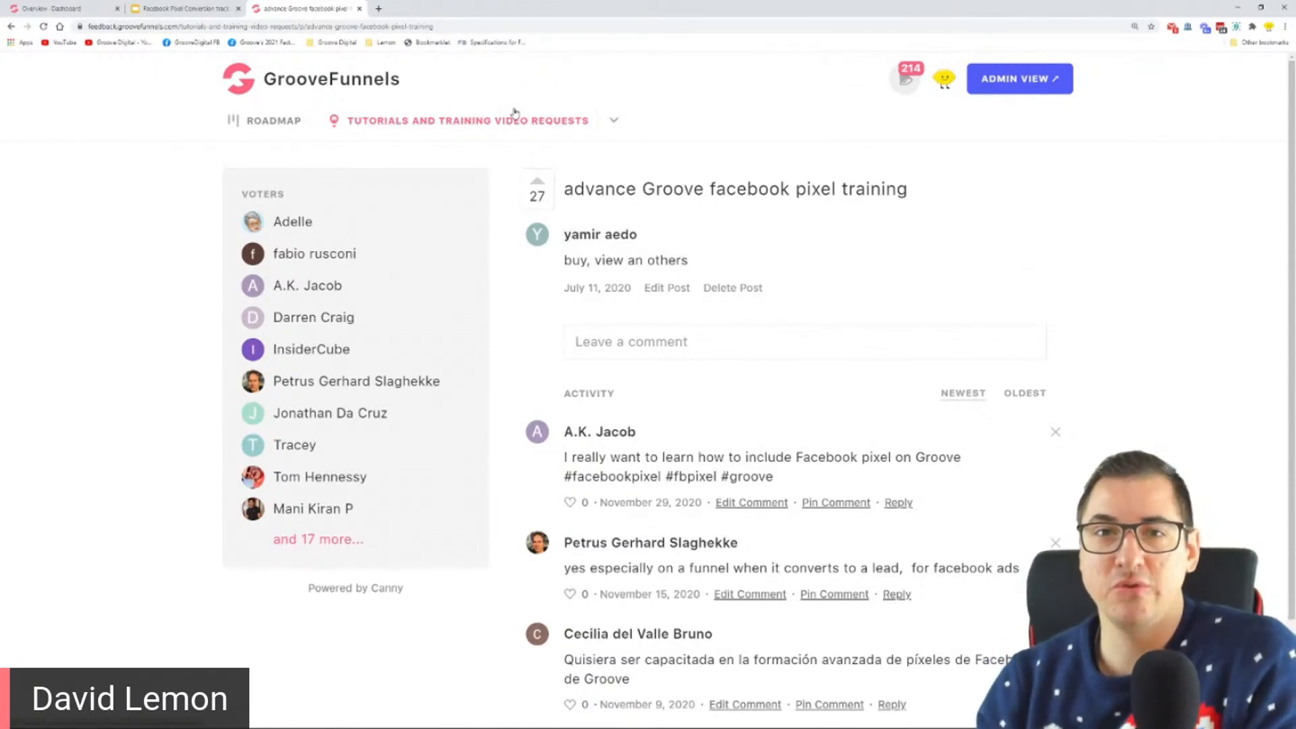
Step: Open askgroove.net in a new browser tab and browse the tutorial and training video requests
click(378, 8)
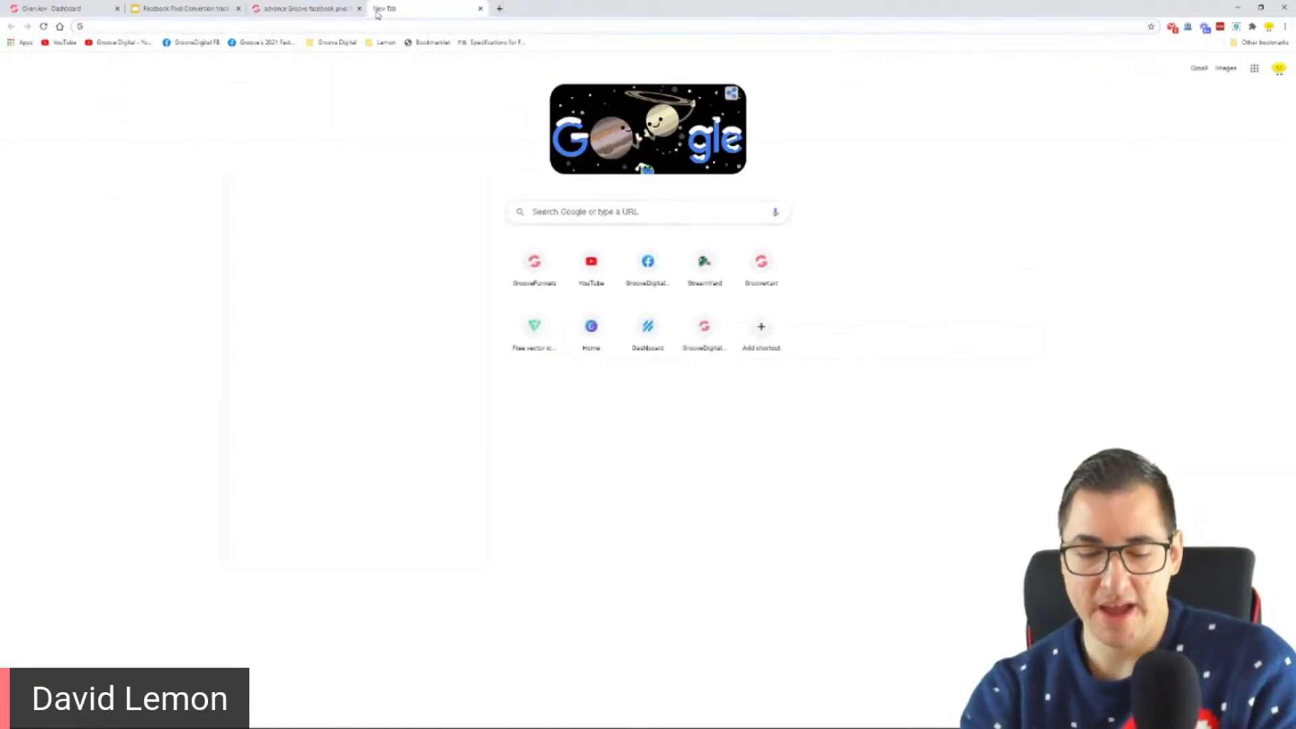
text(askgroove)
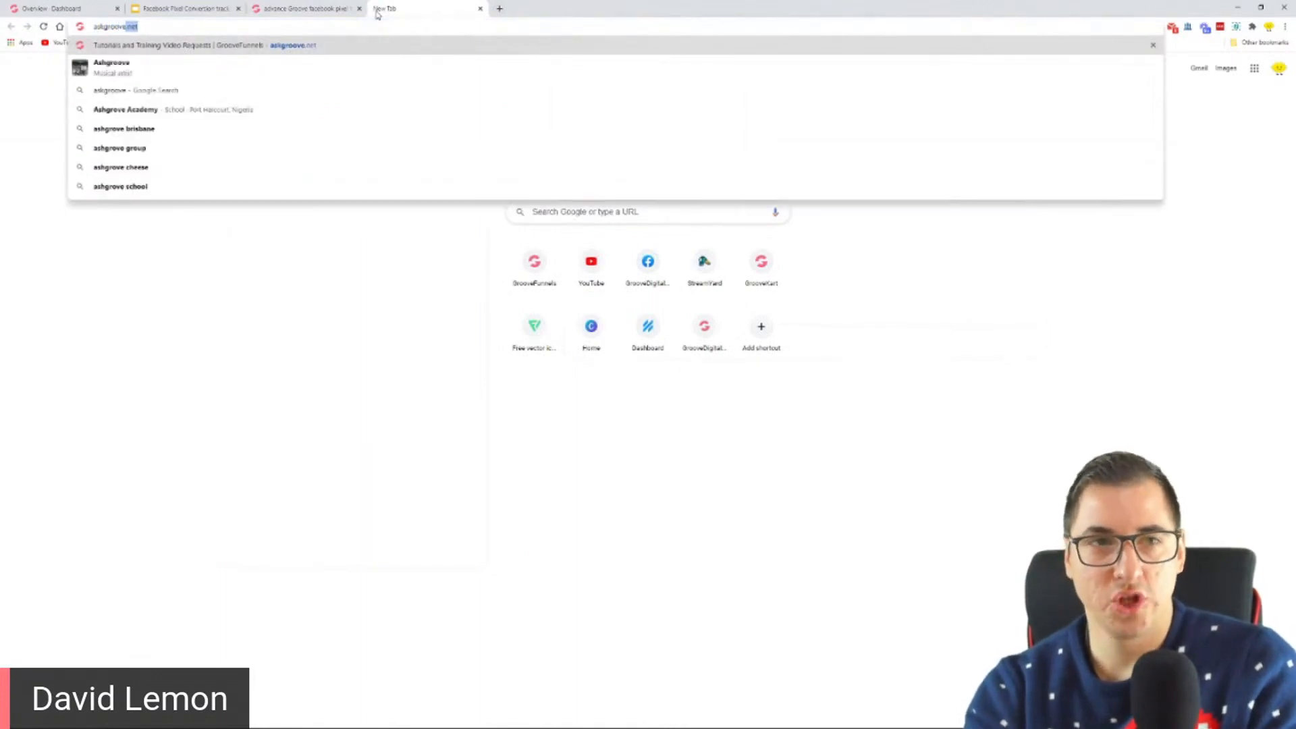
text(.net)
key(Return)
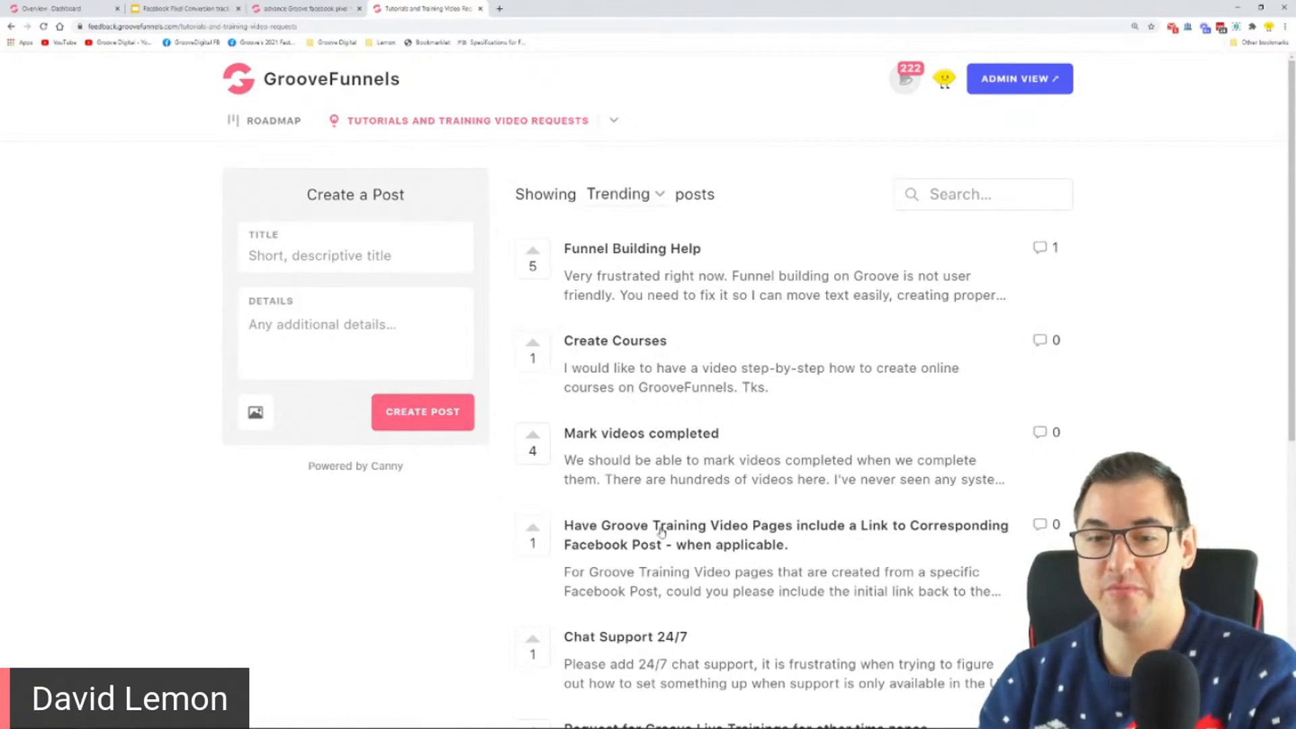
scroll(1035, 507, down, 2)
scroll(1035, 507, down, 3)
scroll(743, 270, up, 5)
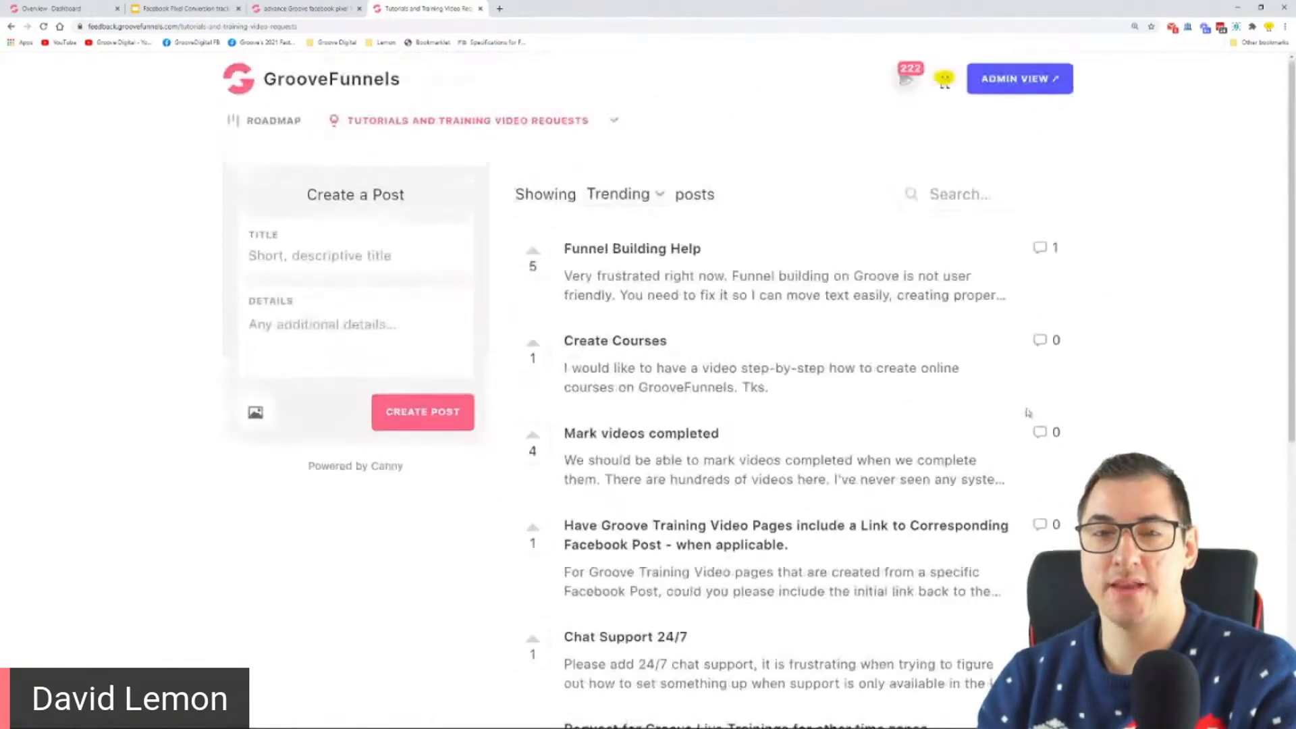
scroll(833, 309, down, 7)
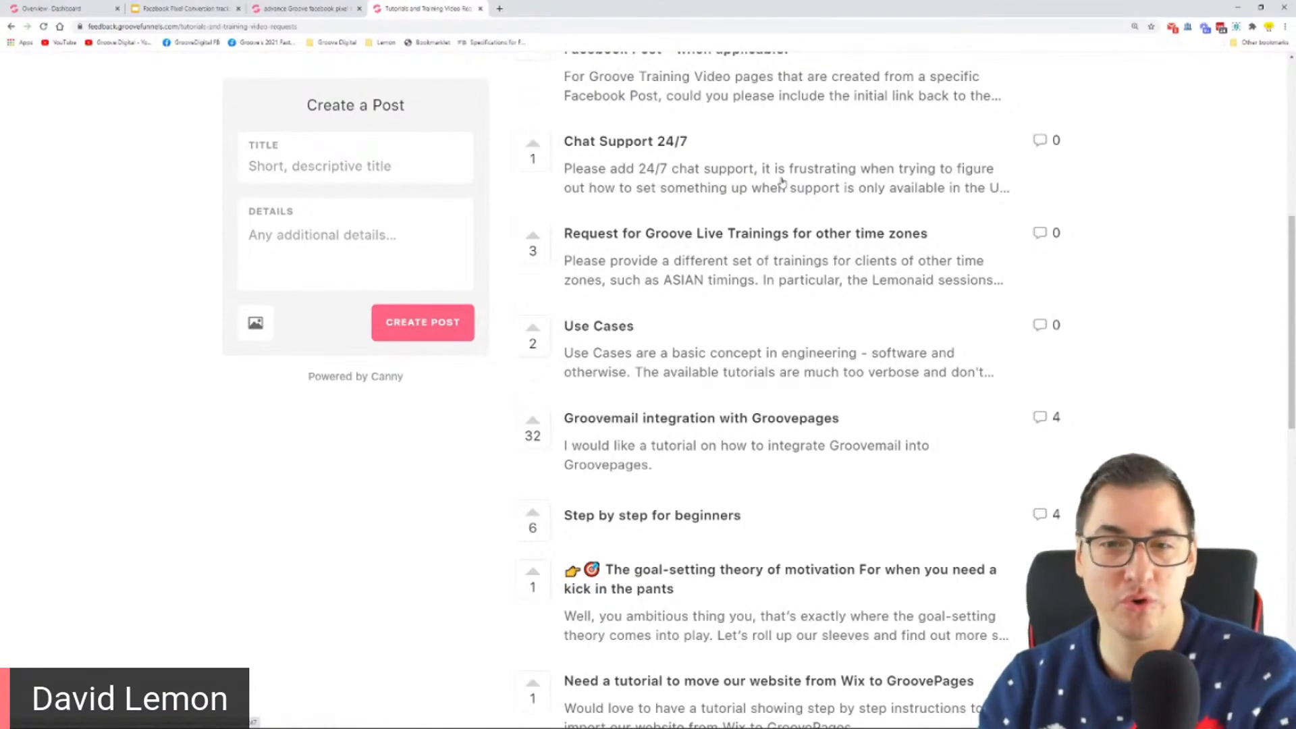
scroll(782, 181, up, 2)
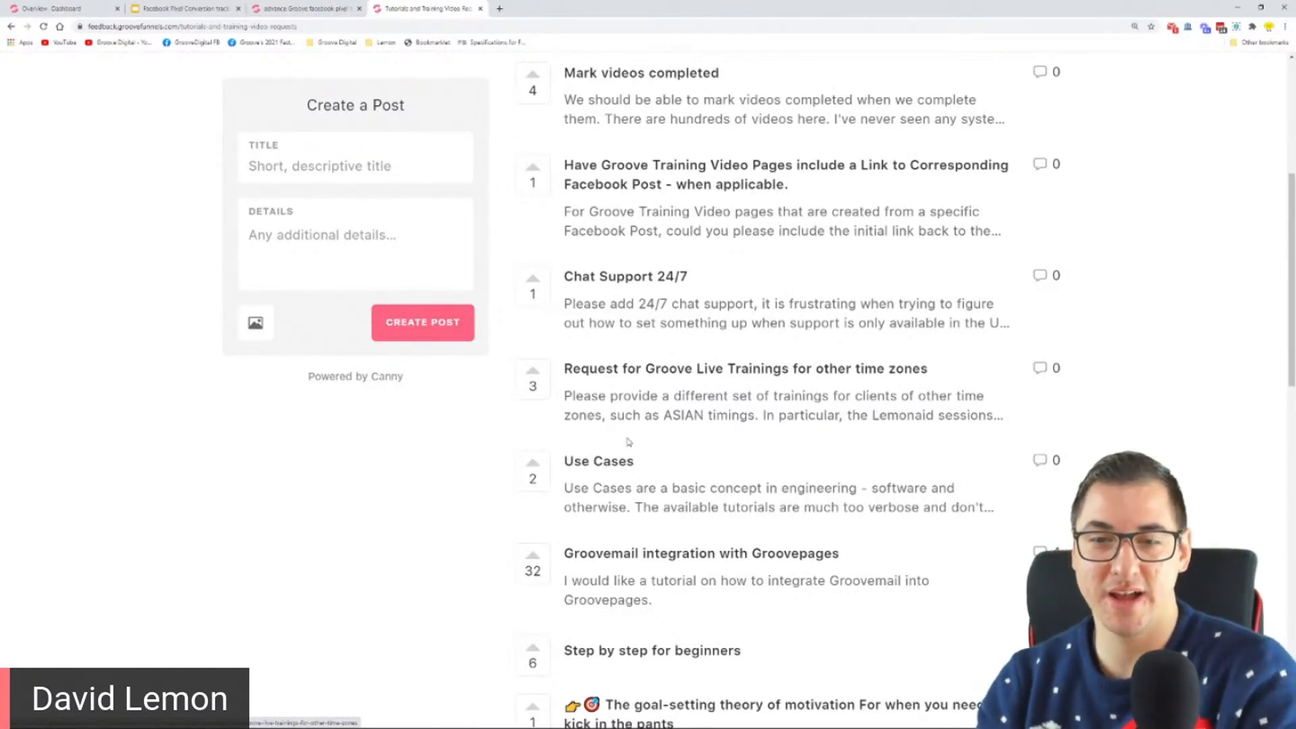
scroll(727, 419, up, 1)
scroll(728, 419, up, 4)
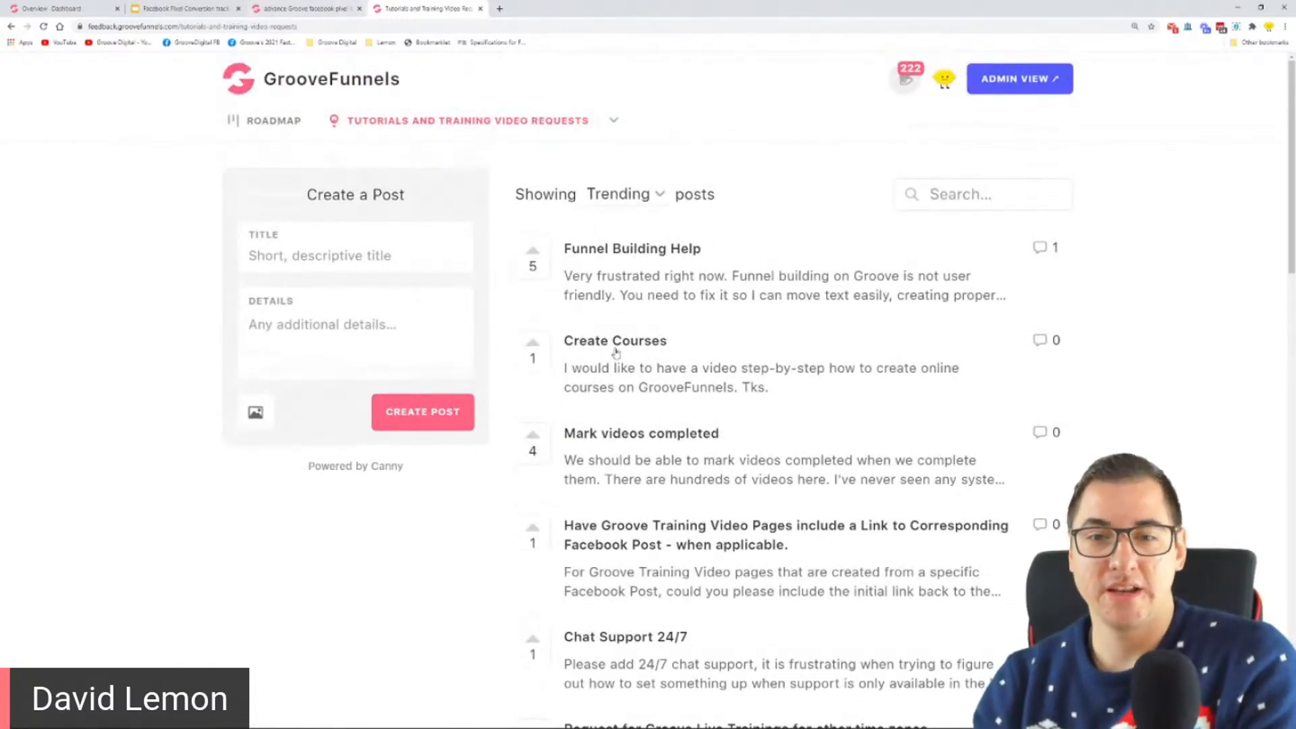
Step: Close both feedback board pages and highlight "pages and products" on the Step 1 slide
click(480, 9)
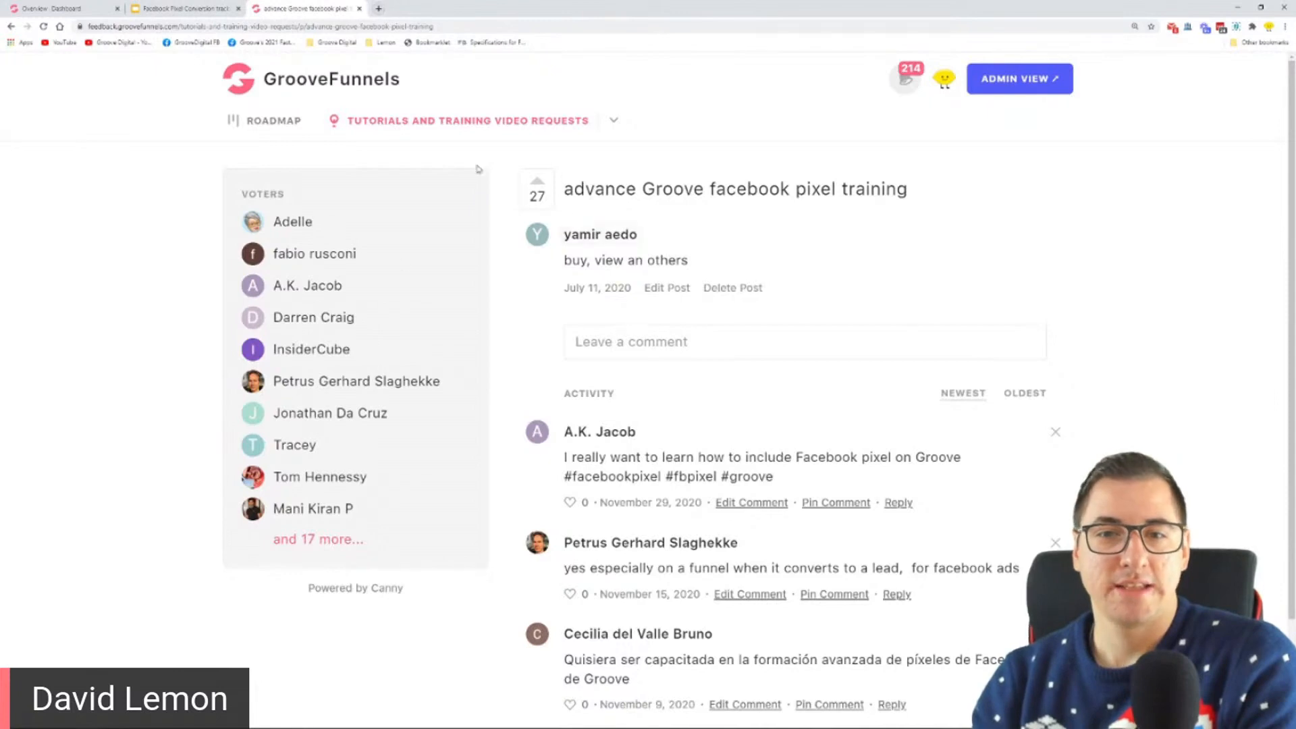
click(359, 9)
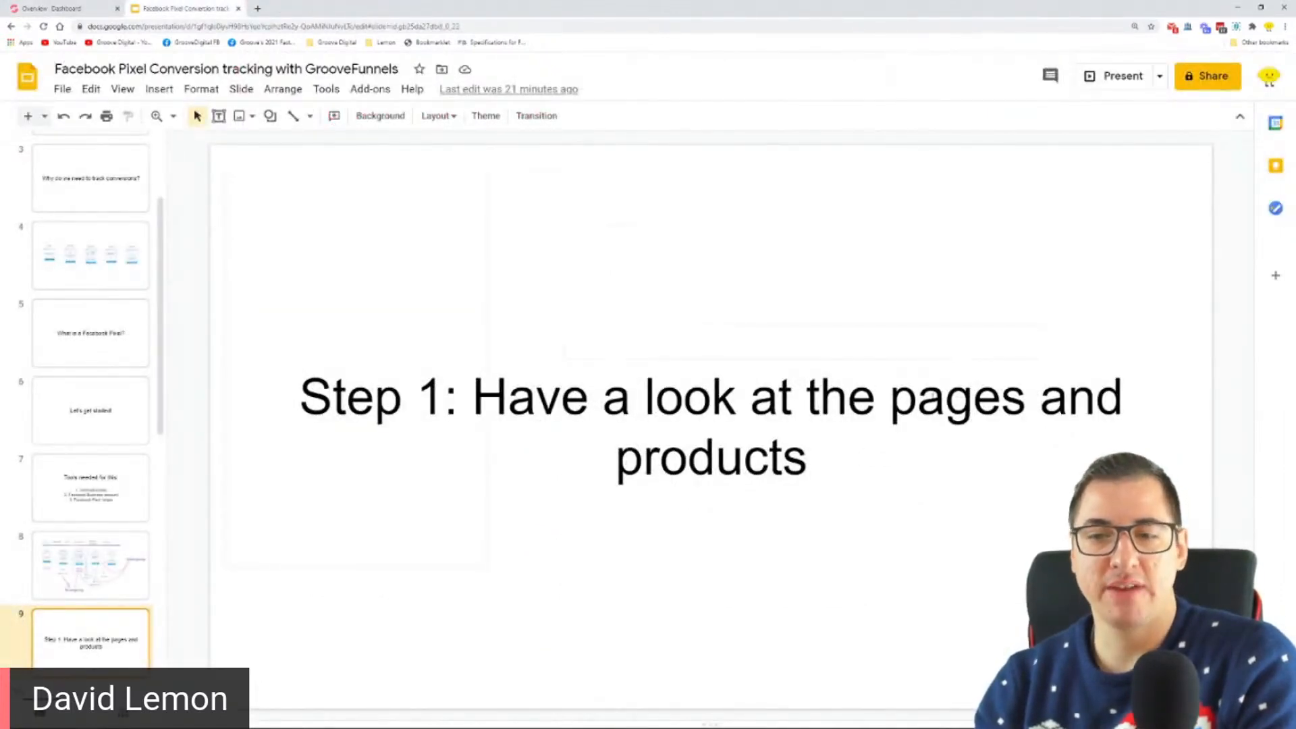
drag(890, 399, 837, 459)
Step: Switch to the GrooveFunnels dashboard and open GrooveSell from the GrooveFunnels apps in a separate browser tab
click(61, 9)
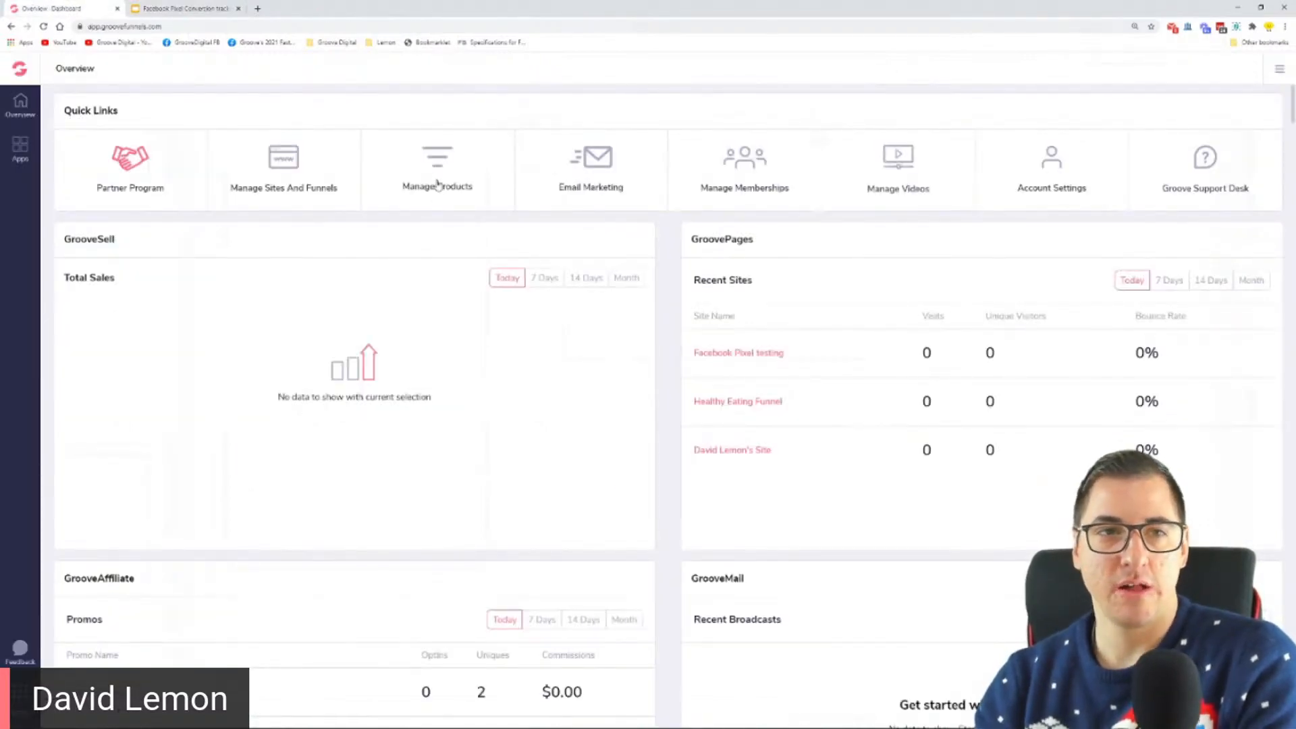
click(27, 154)
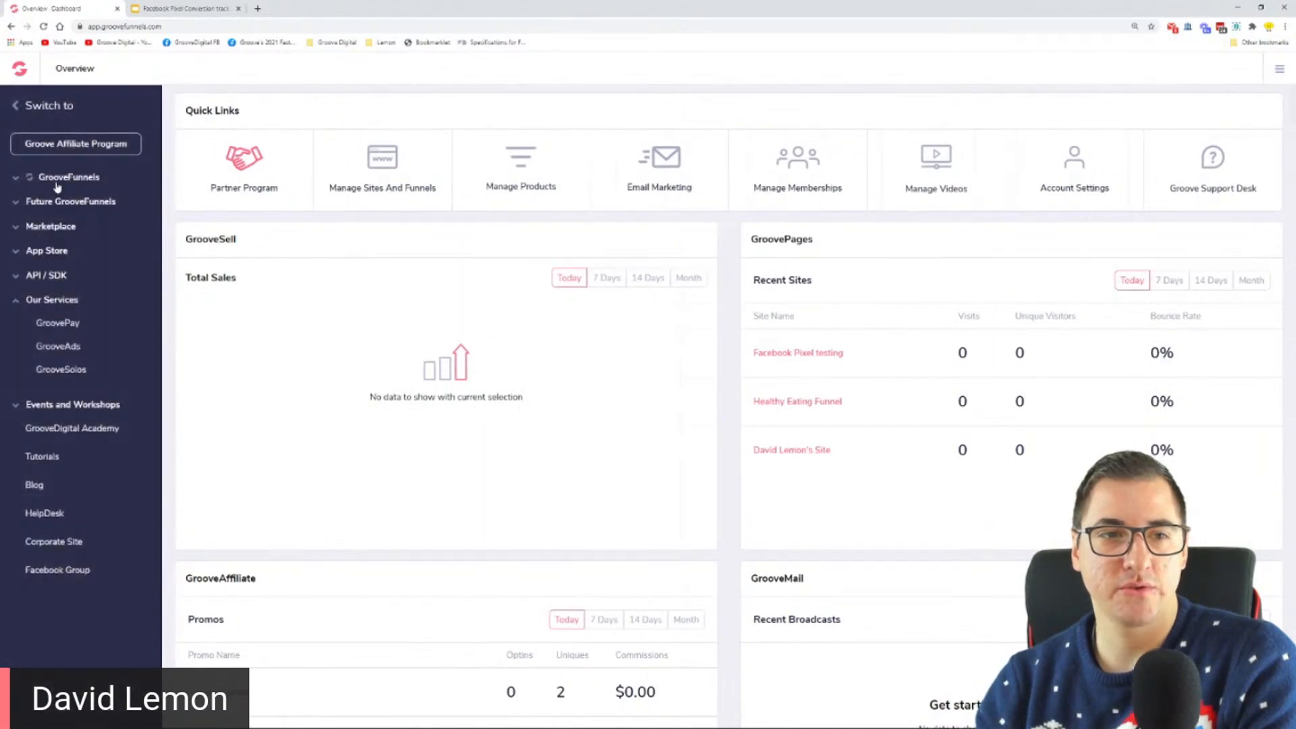
click(58, 178)
click(58, 224)
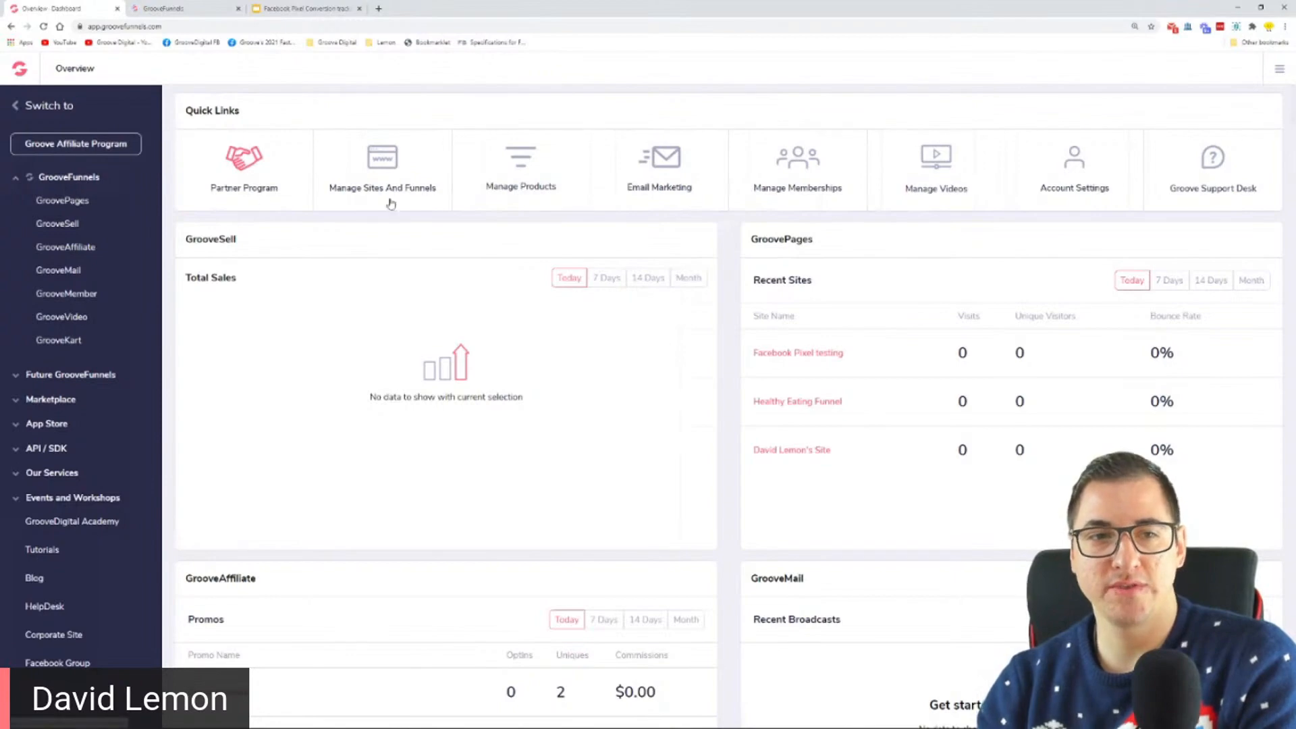
Step: Open the Facebook Pixel testing site in the GroovePages builder and look over its Sales Page
click(390, 167)
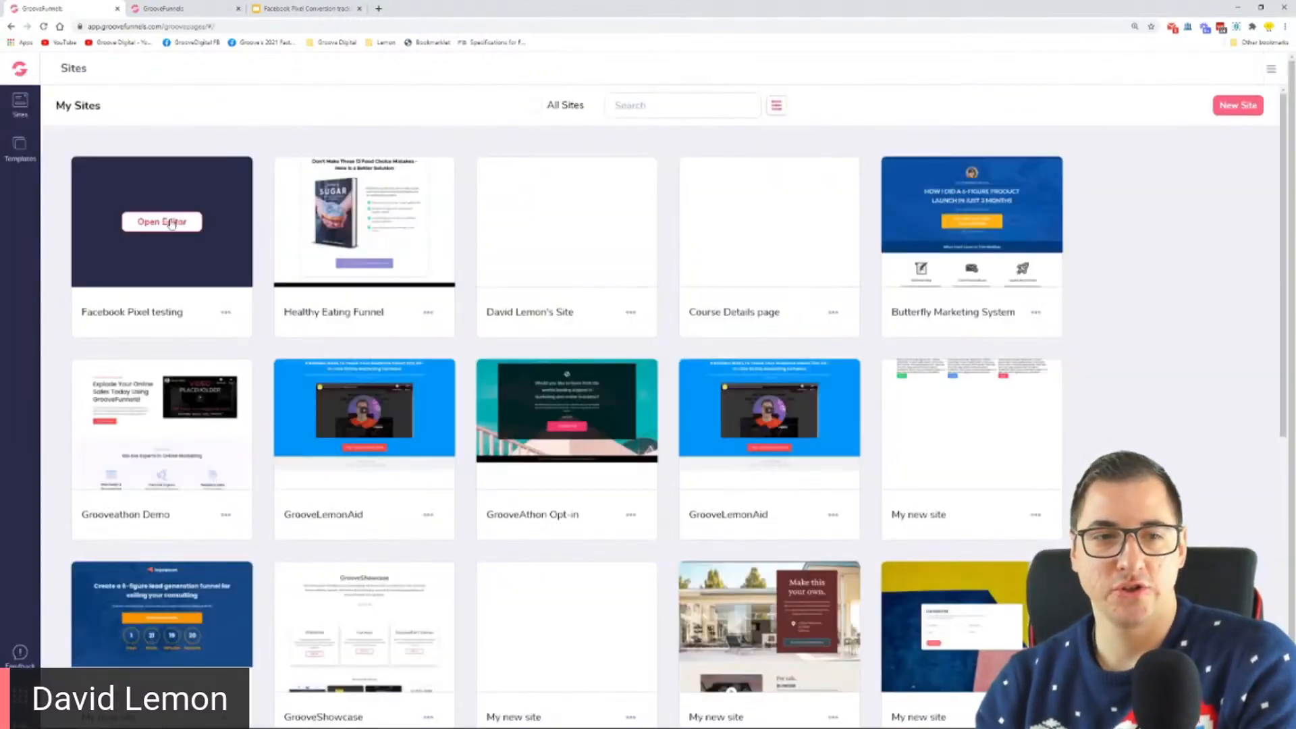
click(173, 223)
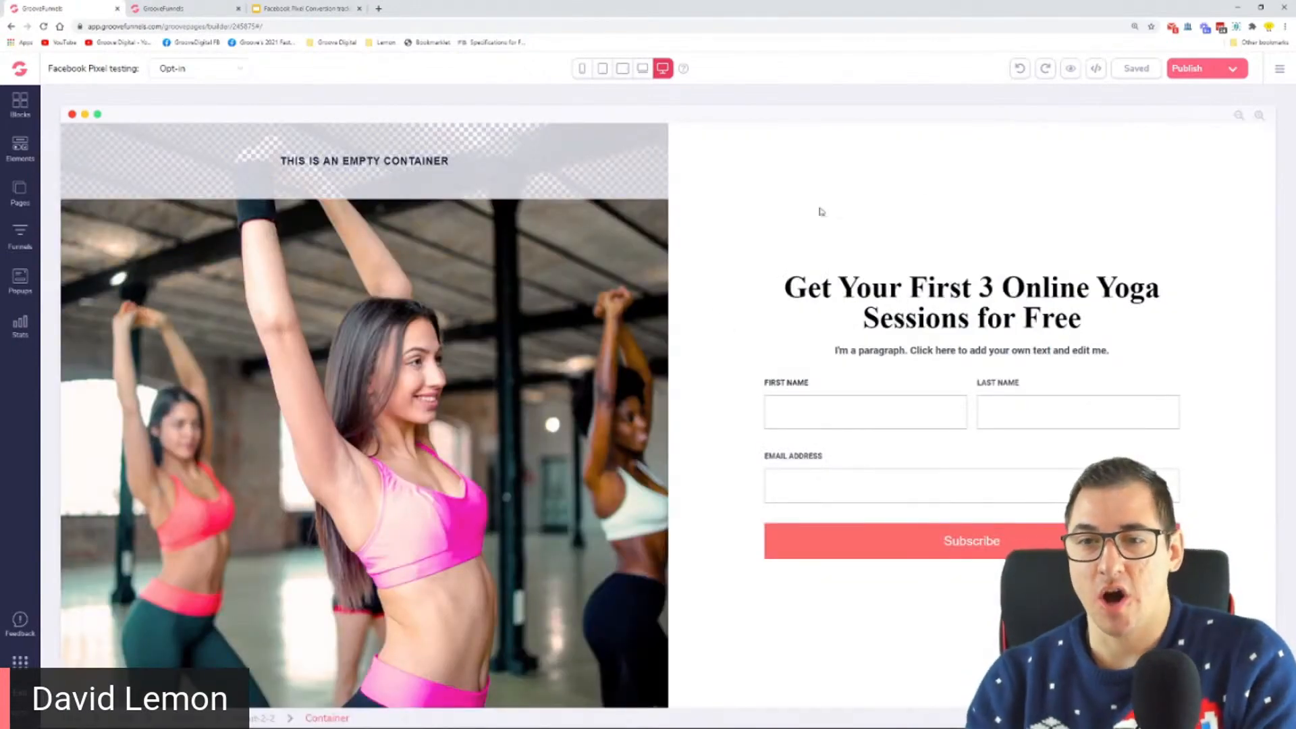
click(20, 192)
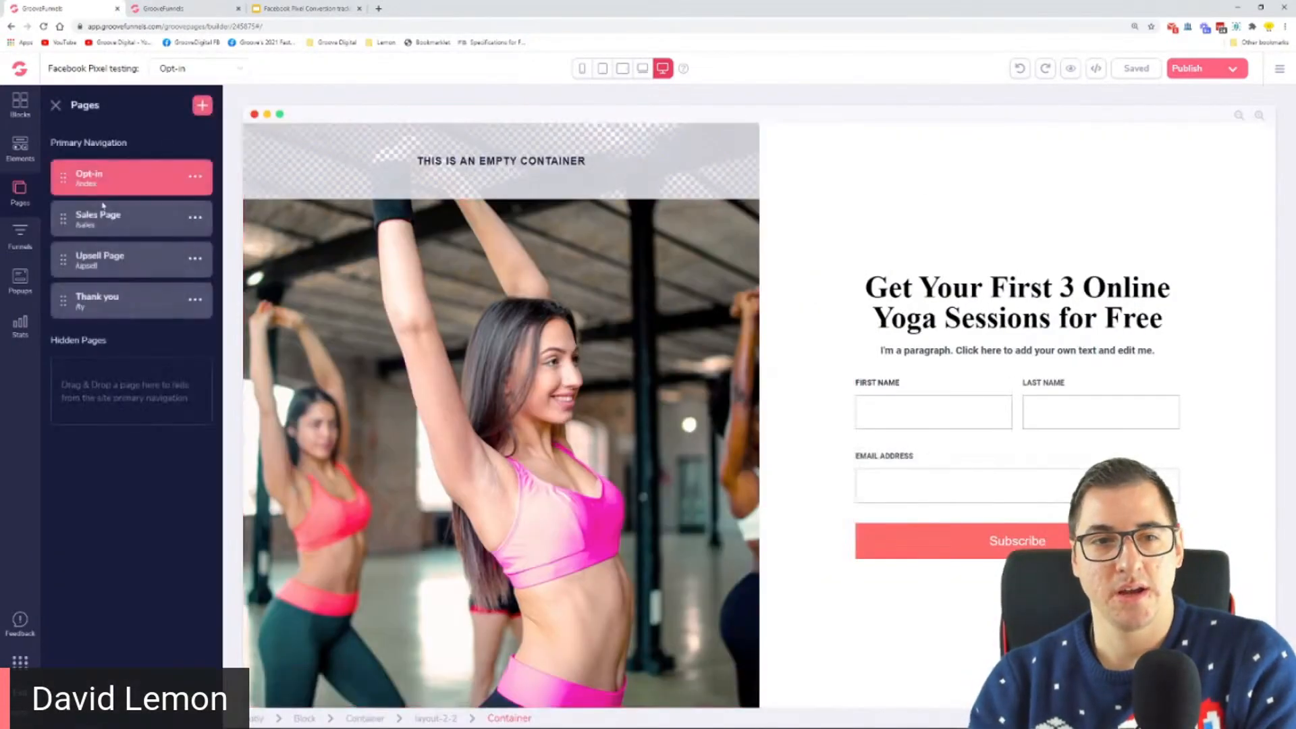
click(101, 227)
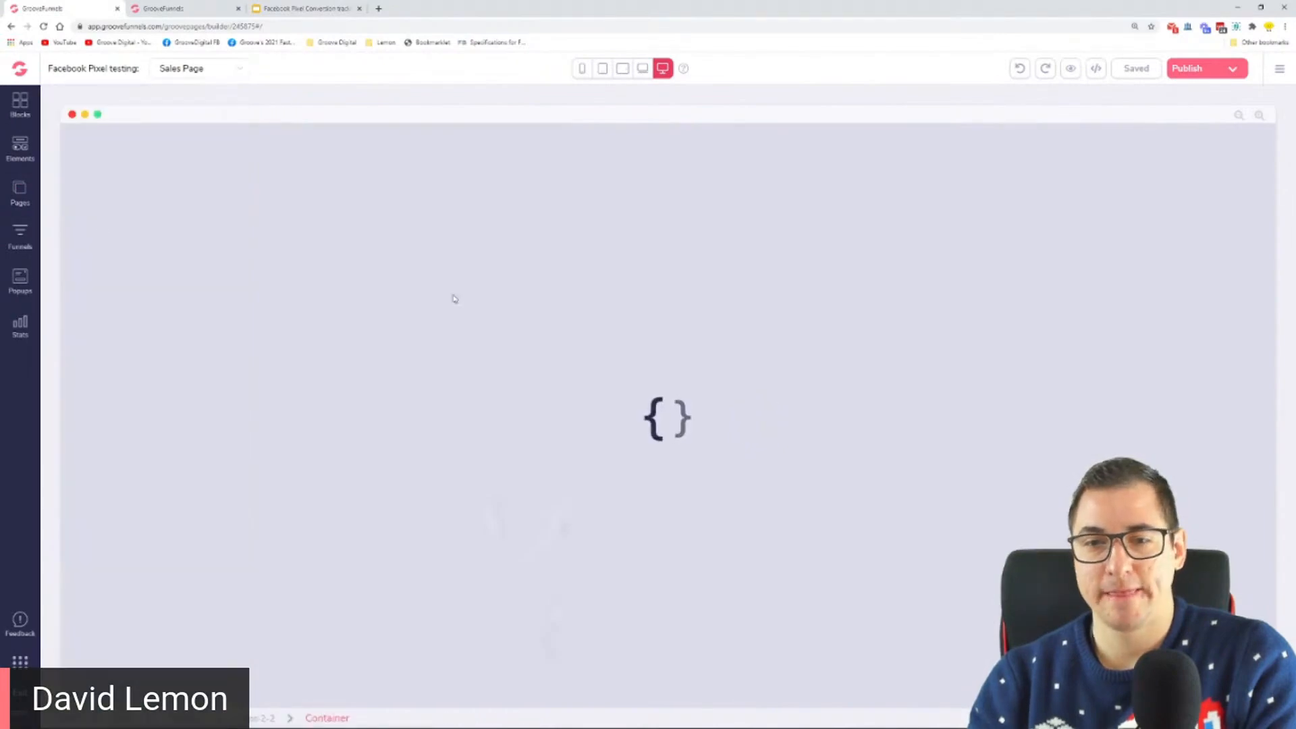
scroll(399, 208, down, 3)
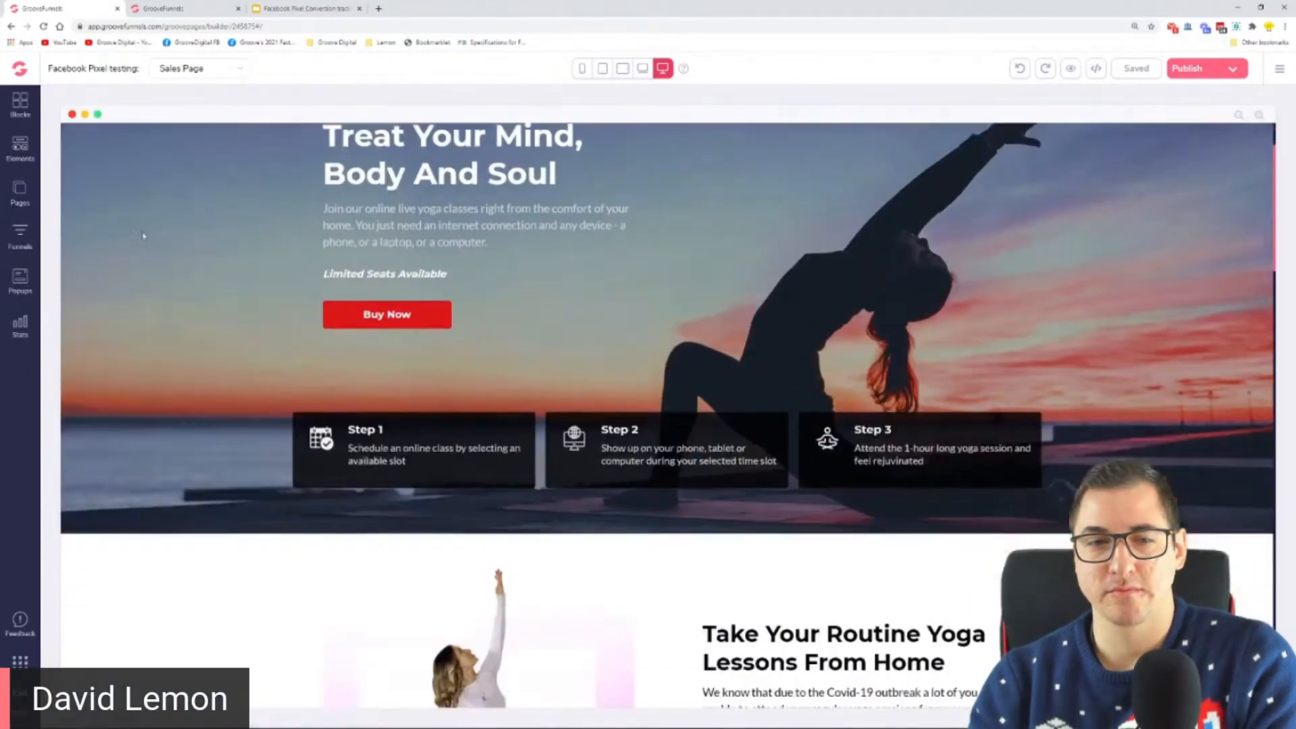
Step: View the Upsell Page and the Thank you page of the Facebook Pixel testing site
click(21, 192)
click(116, 260)
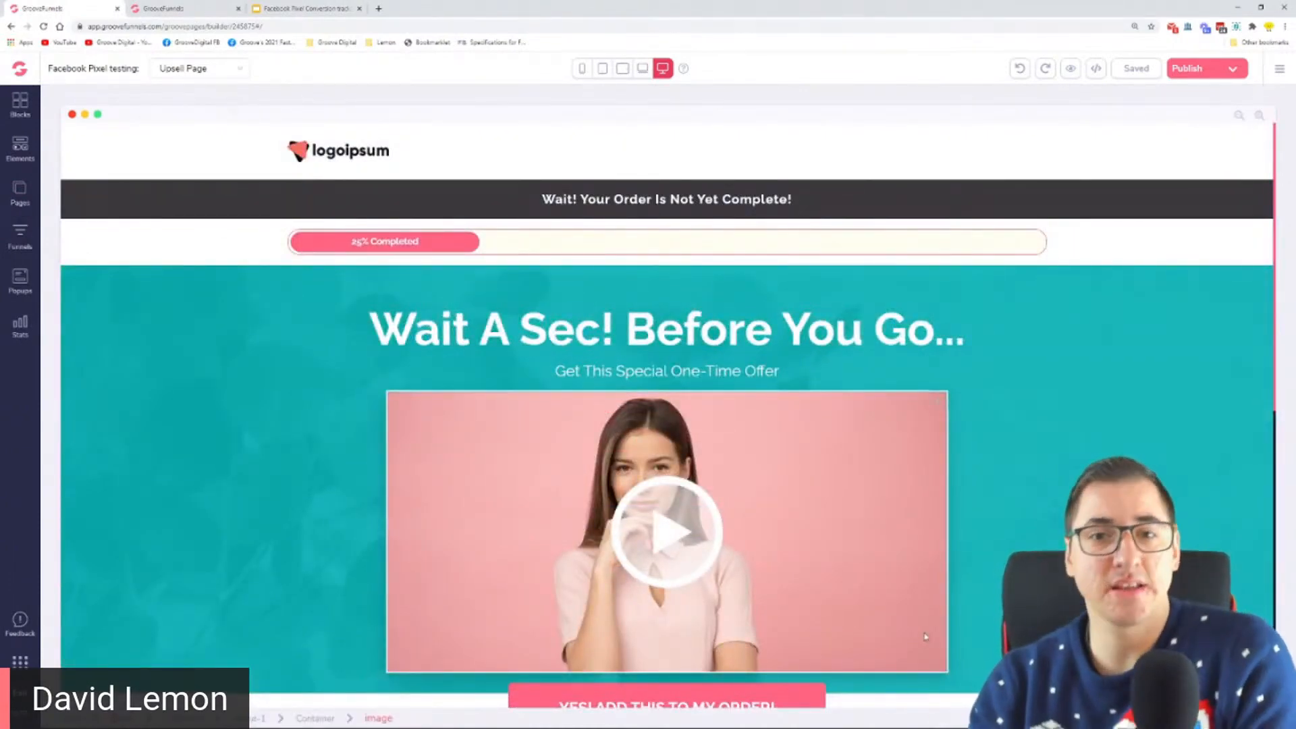
click(21, 194)
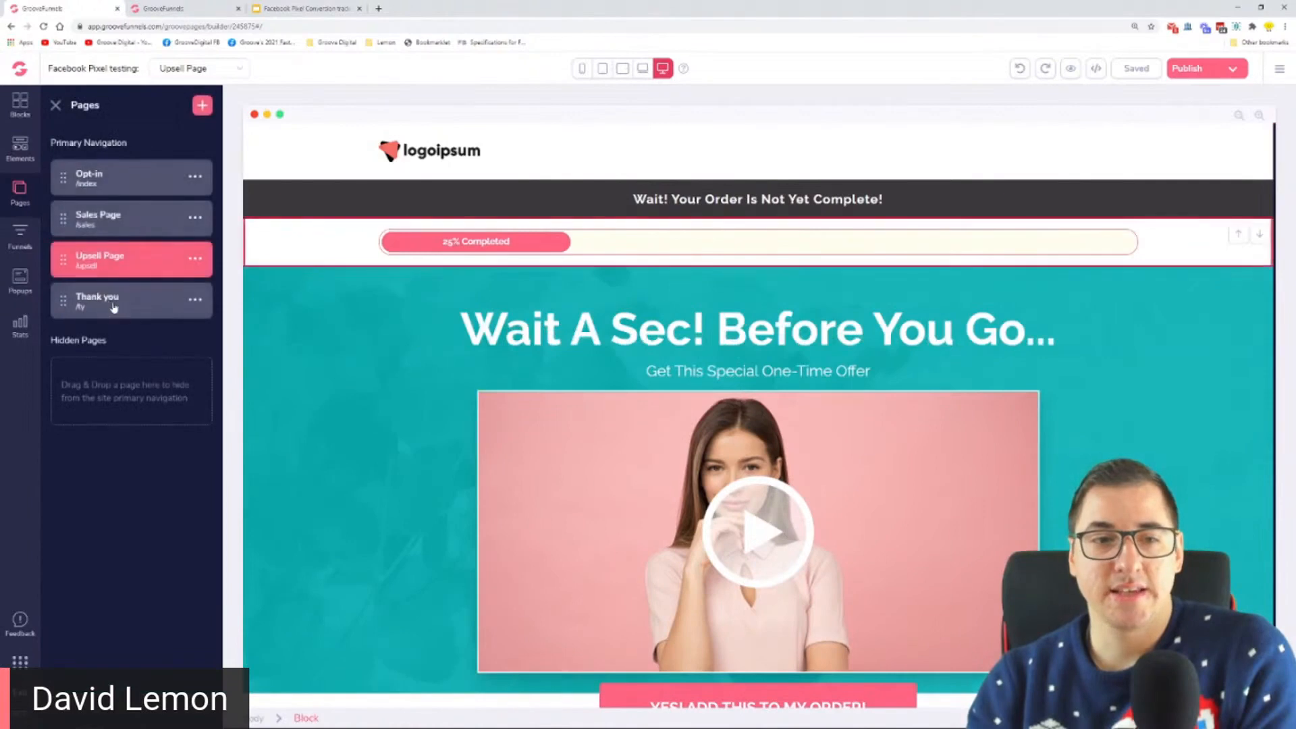
click(111, 302)
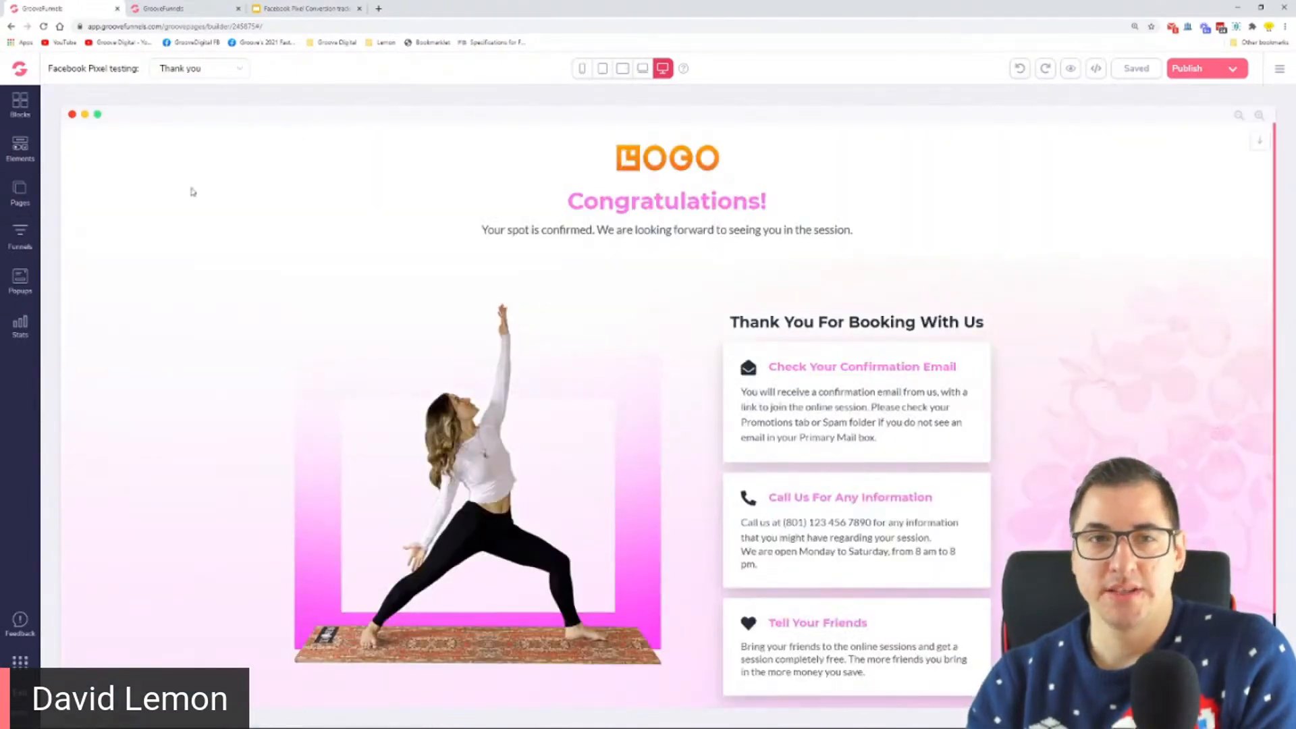
Step: Switch to the Google Slides presentation and show slide 4 with the funnel from Opt In to Thank You
click(308, 8)
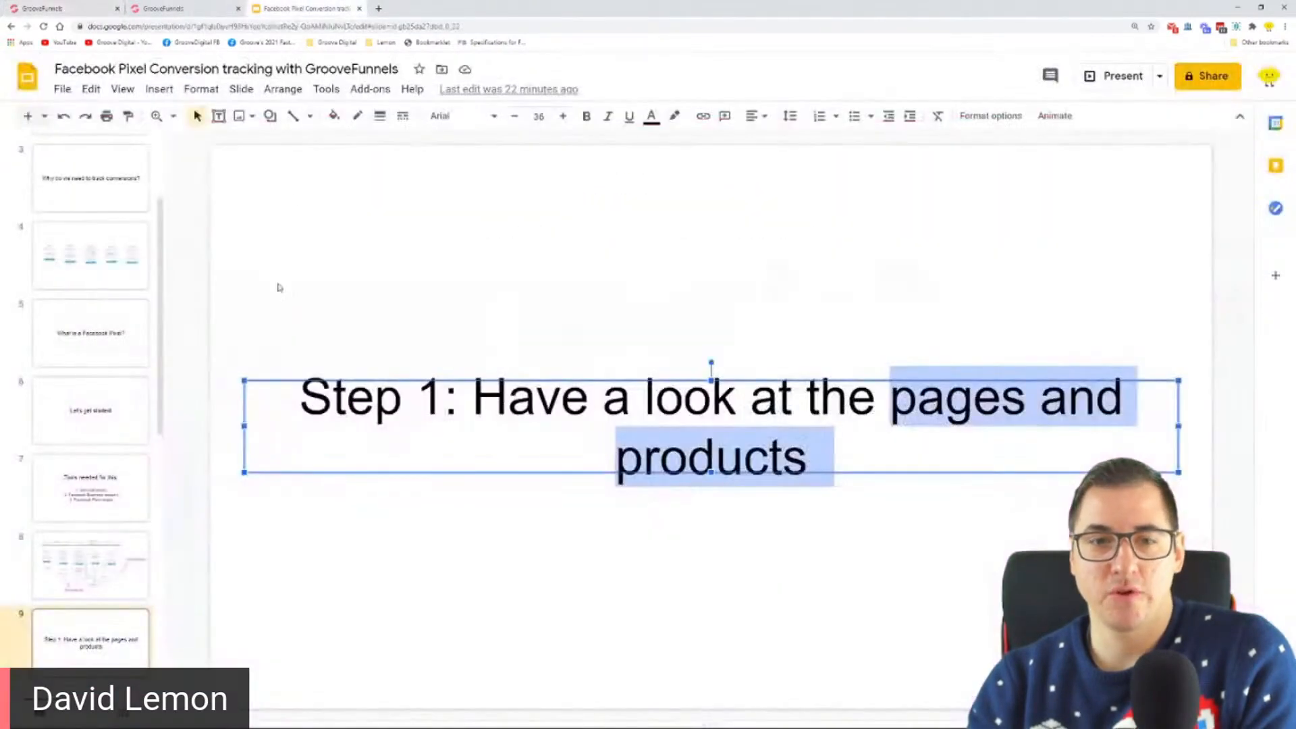
click(85, 247)
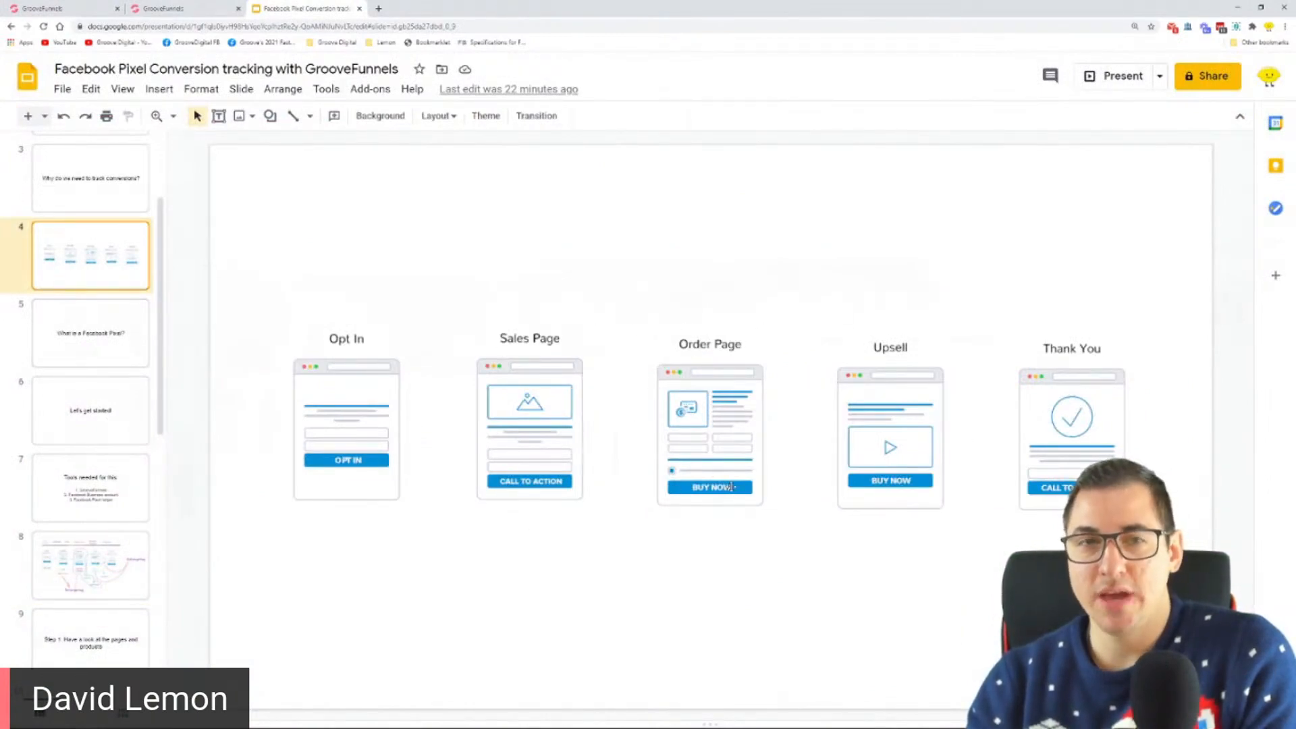
Step: Switch to GrooveSell and open the product list of the FB Pixel Training product funnel
click(189, 16)
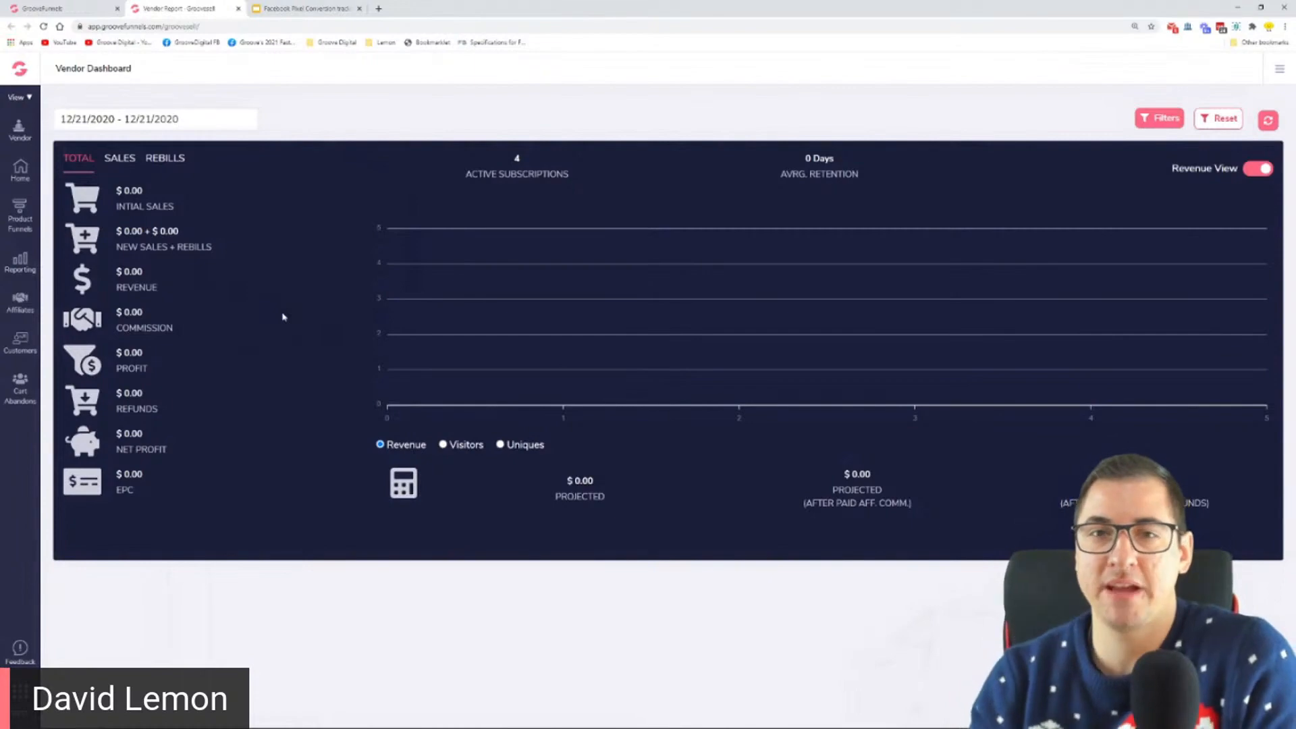
click(21, 214)
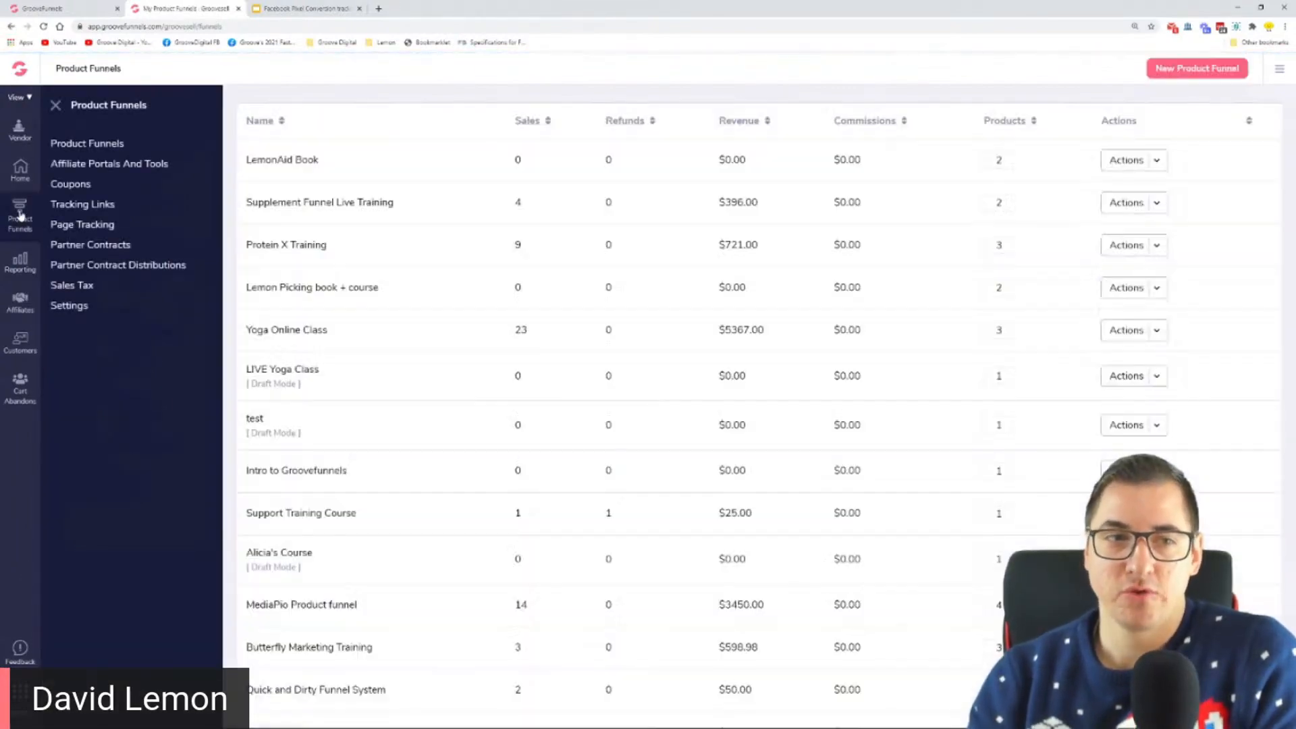
scroll(1244, 293, down, 1)
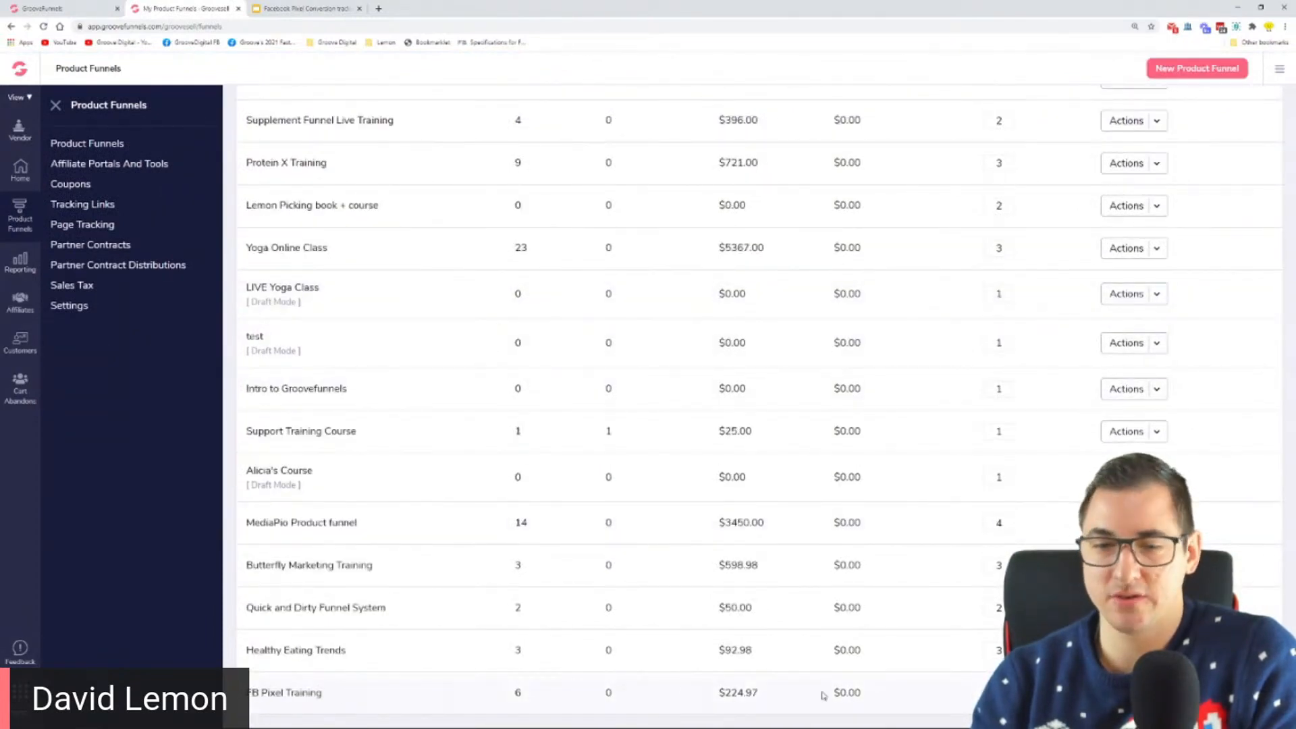
click(283, 692)
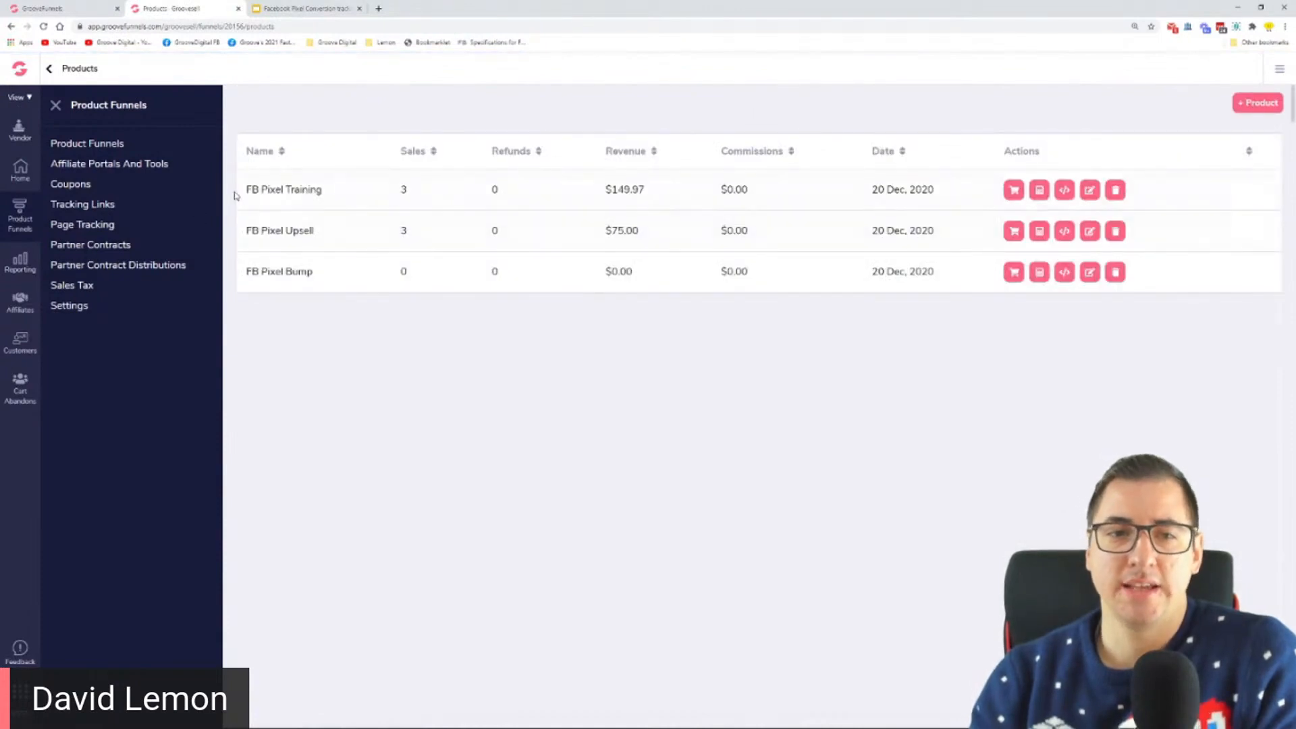
Step: Highlight the product names FB Pixel Training, FB Pixel Upsell and FB Pixel Bump one after another
drag(245, 191, 324, 190)
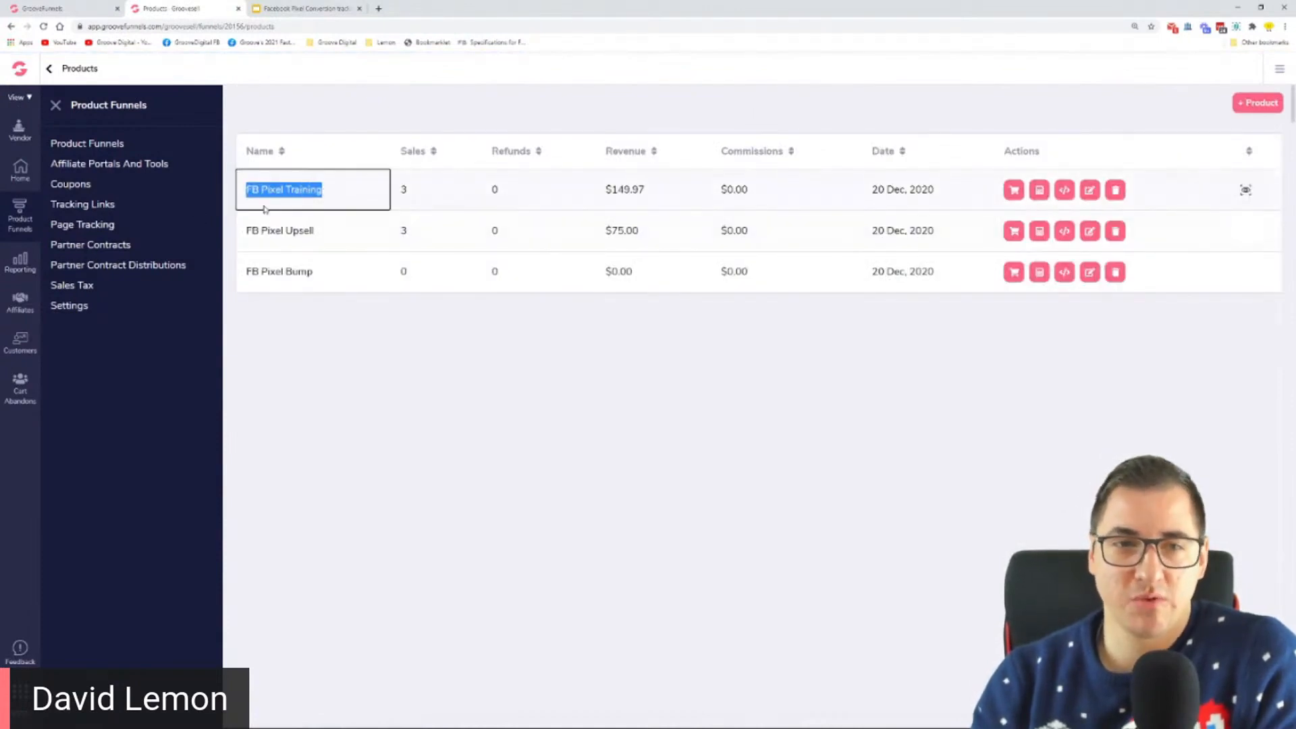
drag(247, 233, 319, 233)
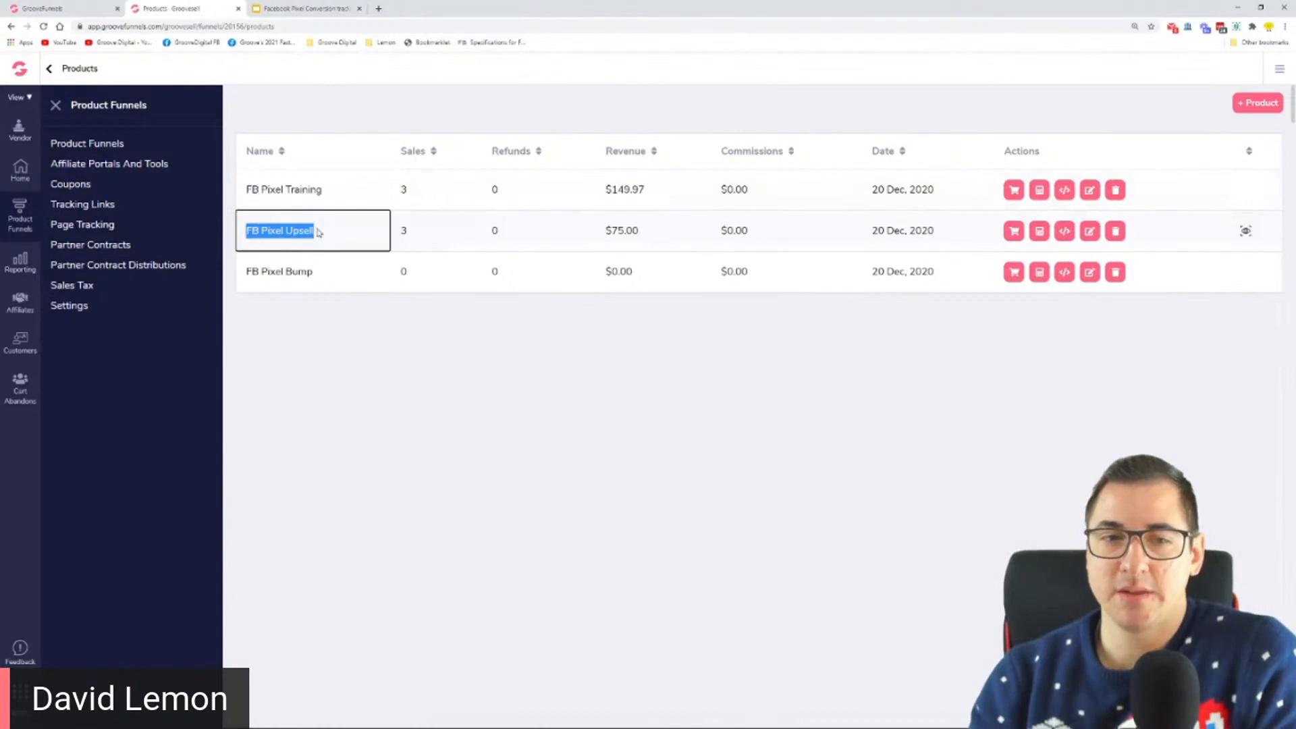
drag(246, 273, 317, 279)
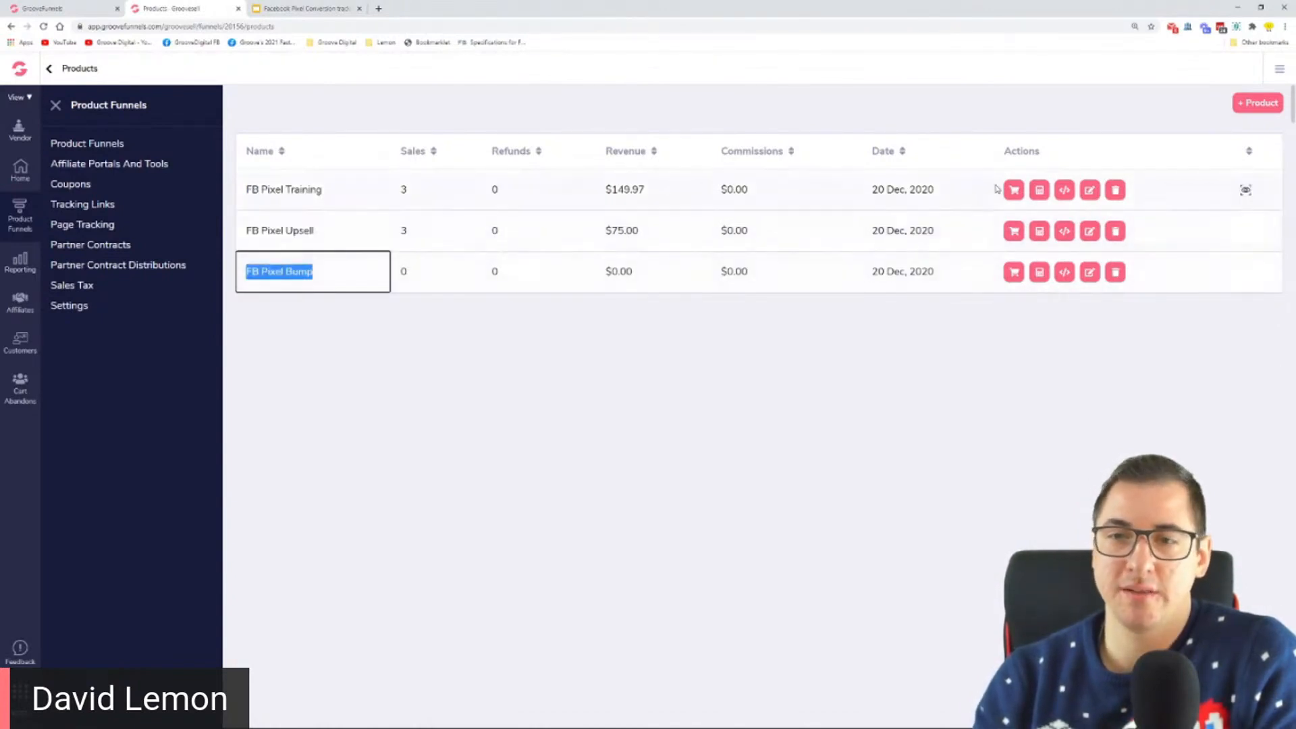
Step: Open the single price, 1-step checkout page of the FB Pixel Training product in a new browser tab
click(1016, 191)
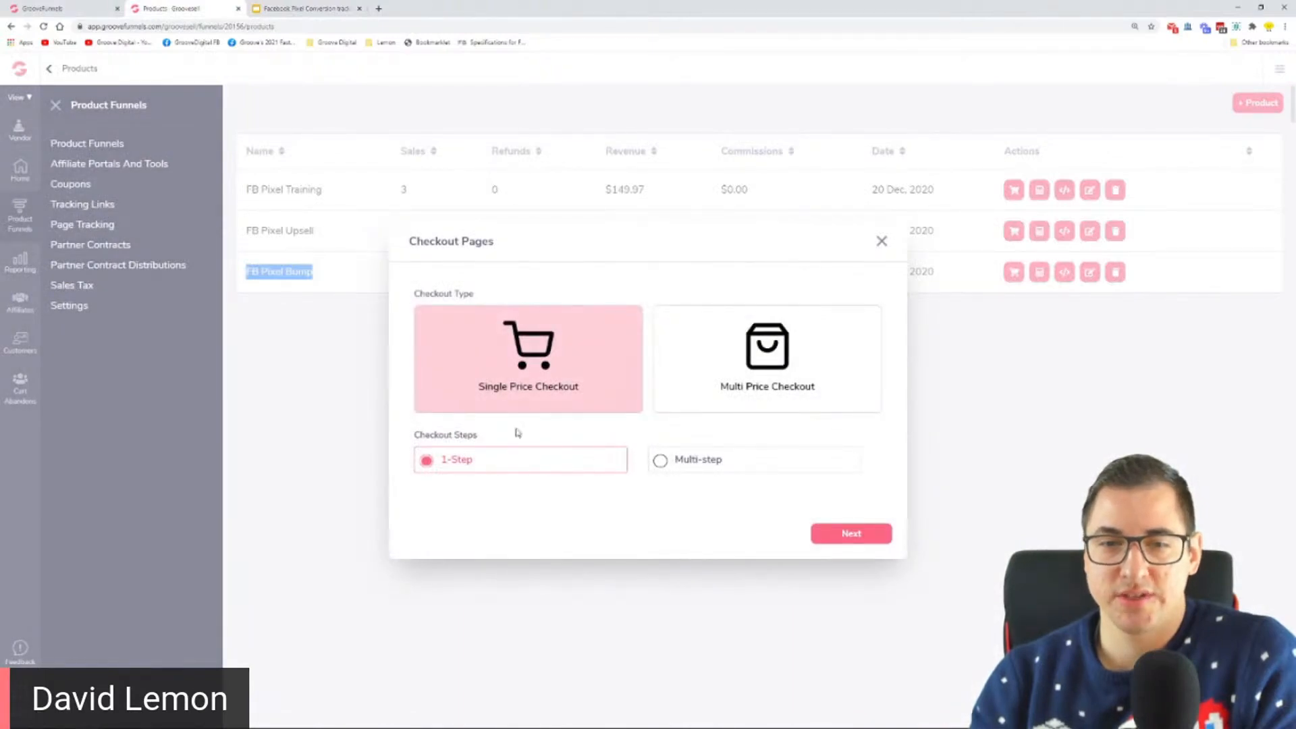
click(842, 536)
click(650, 473)
right_click(650, 472)
click(682, 495)
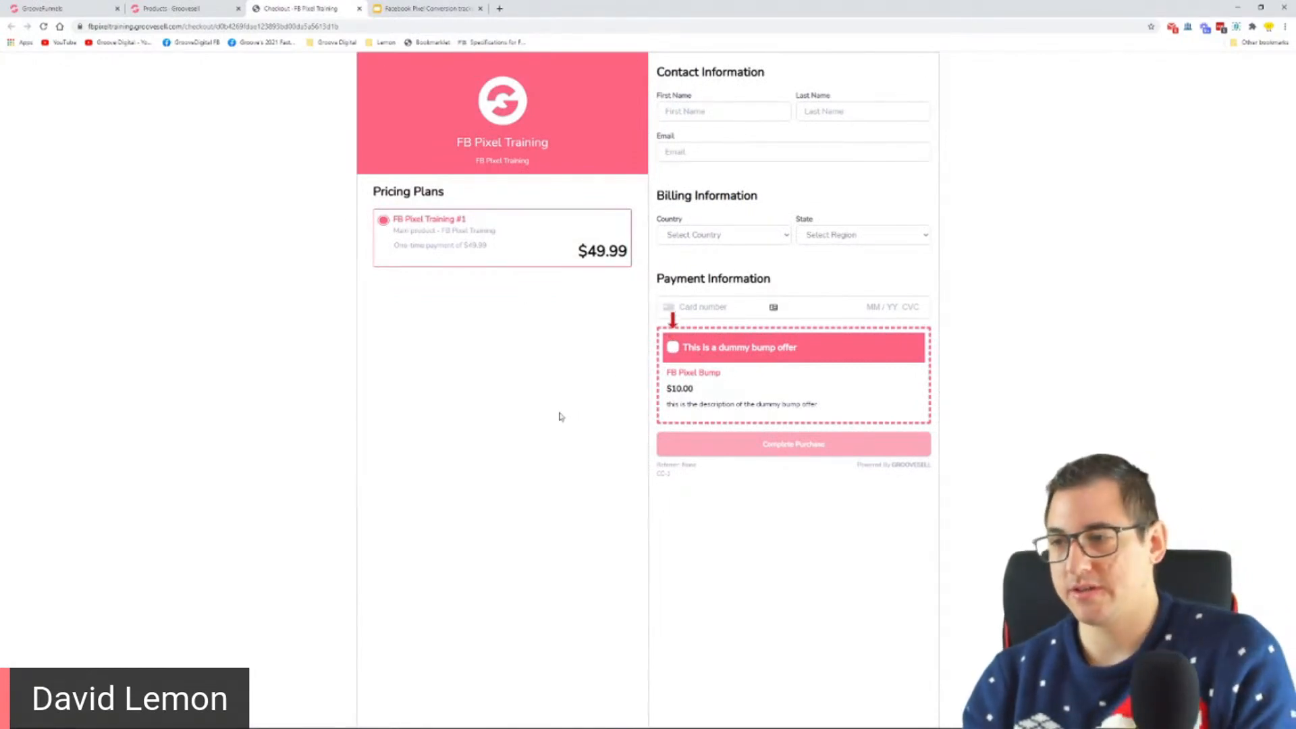
Step: Select and deselect the dummy bump offer on the enlarged checkout page and return to the funnel overview slide
key(ctrl+plus)
key(ctrl+plus)
key(ctrl+plus)
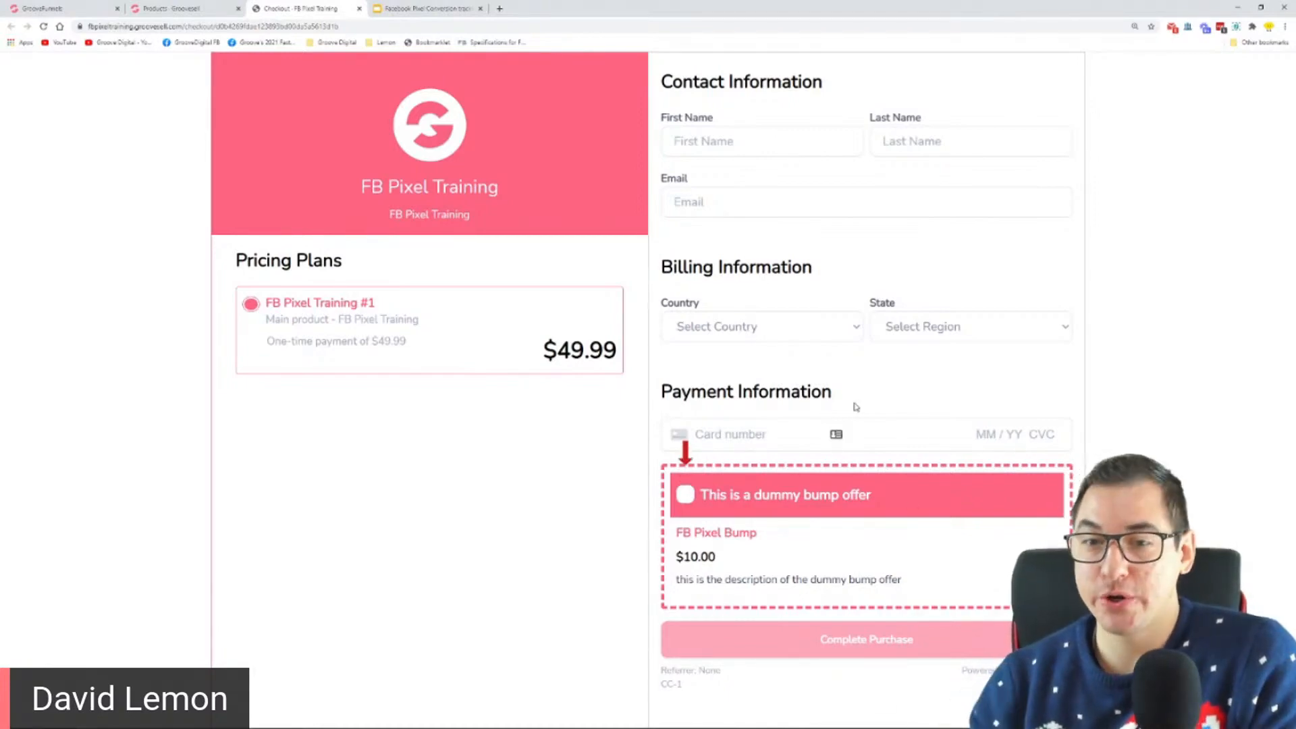
click(685, 496)
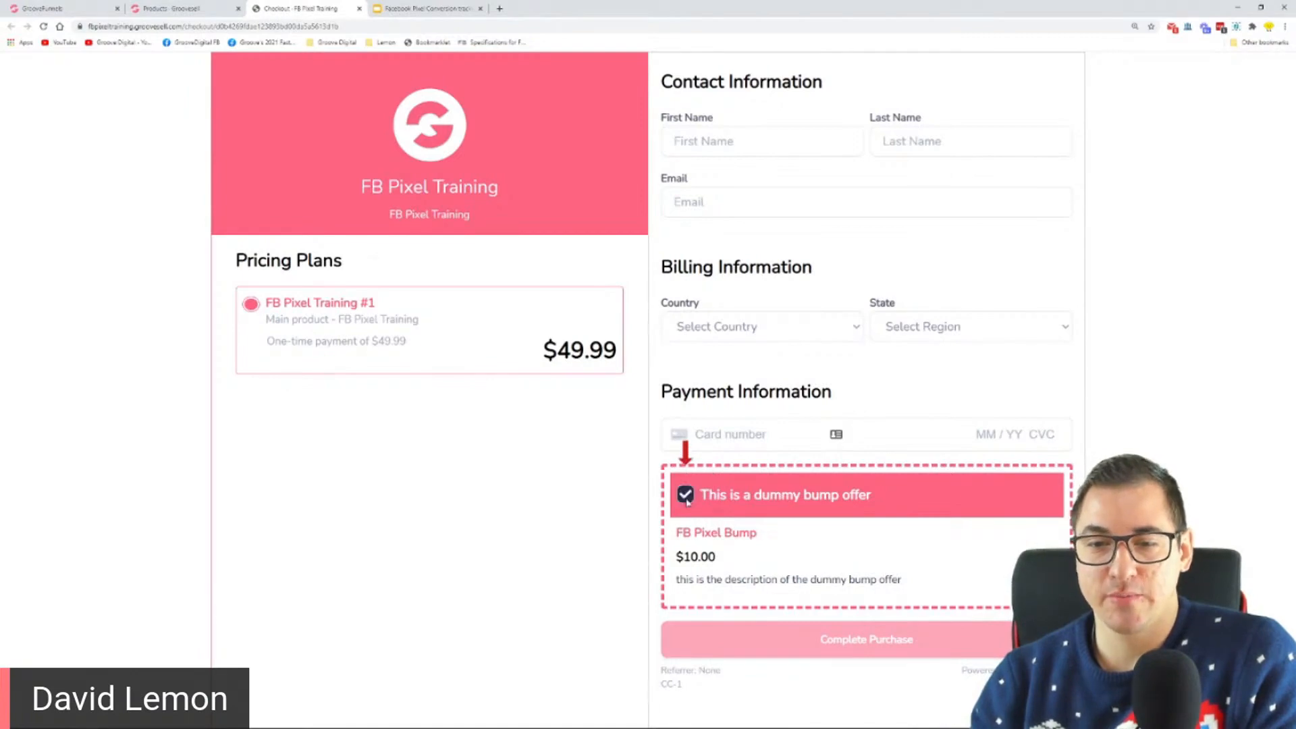
click(685, 496)
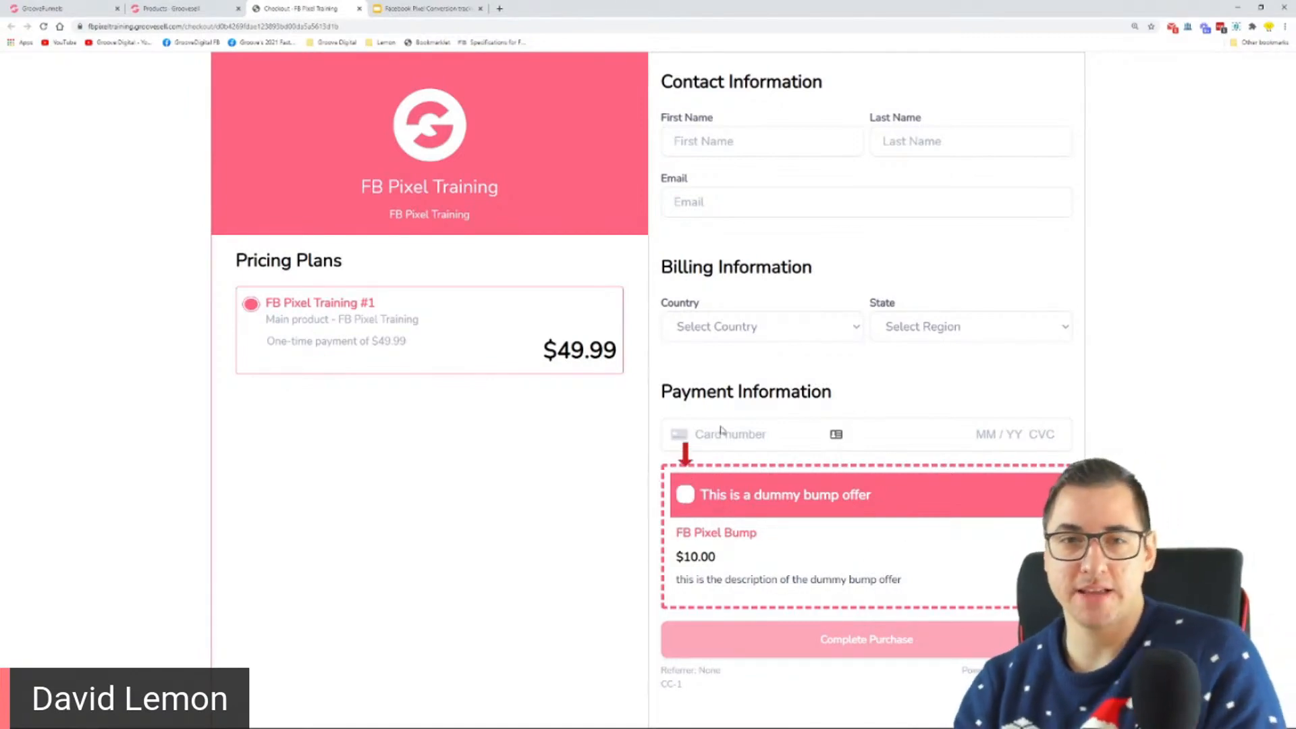
click(428, 8)
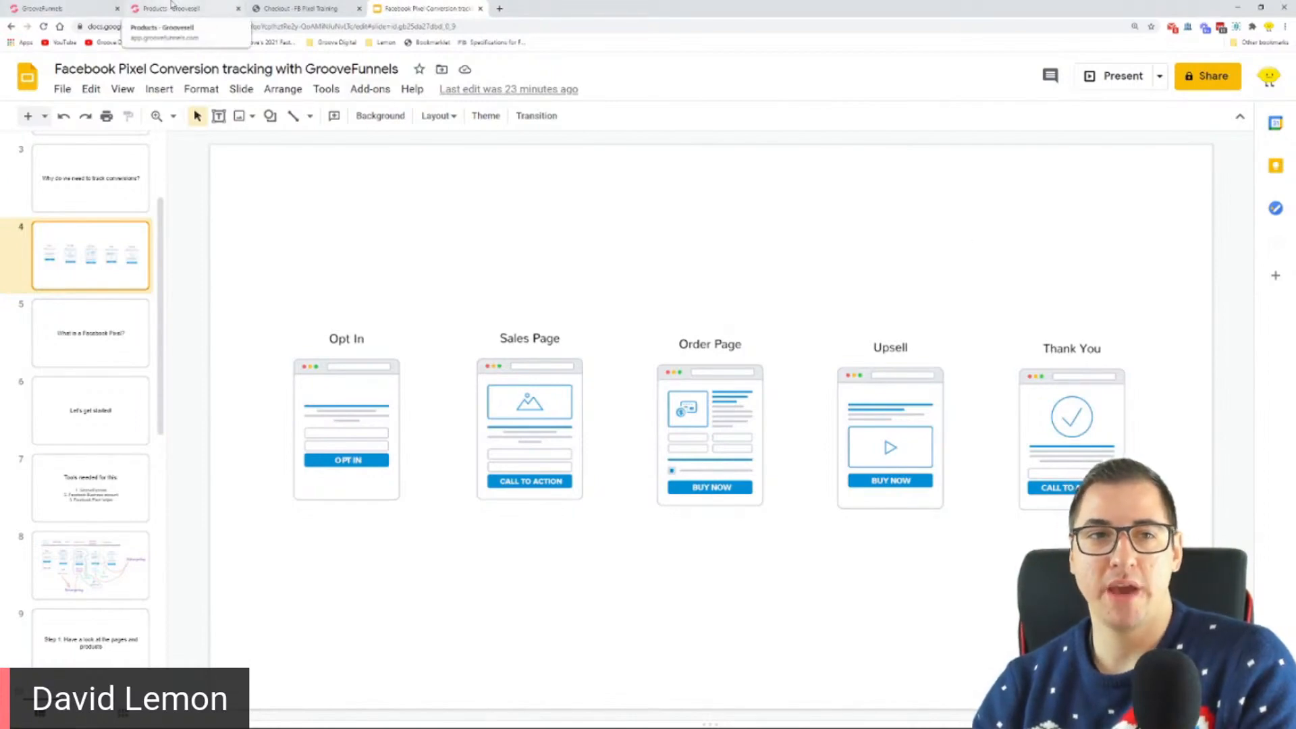
Step: Show the funnel's page list in the page builder and switch to the FB Pixel Training checkout page
click(47, 8)
click(19, 196)
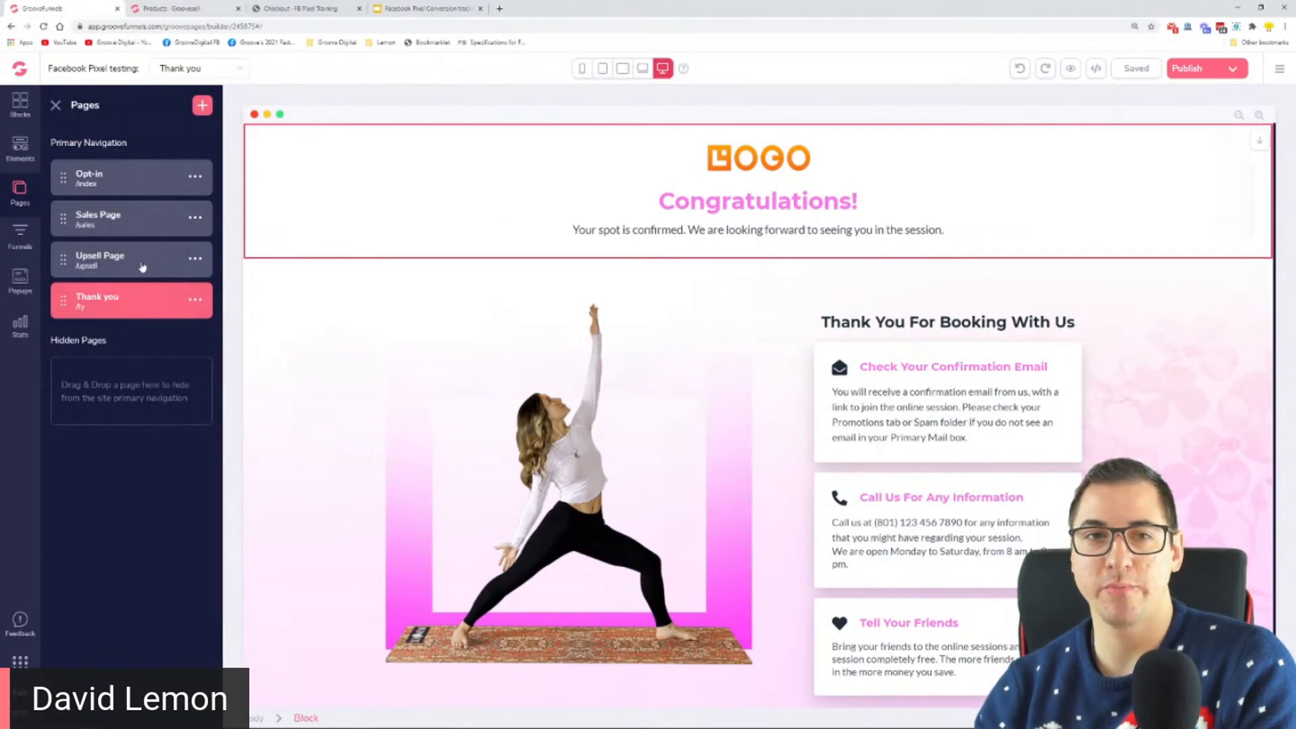
click(297, 9)
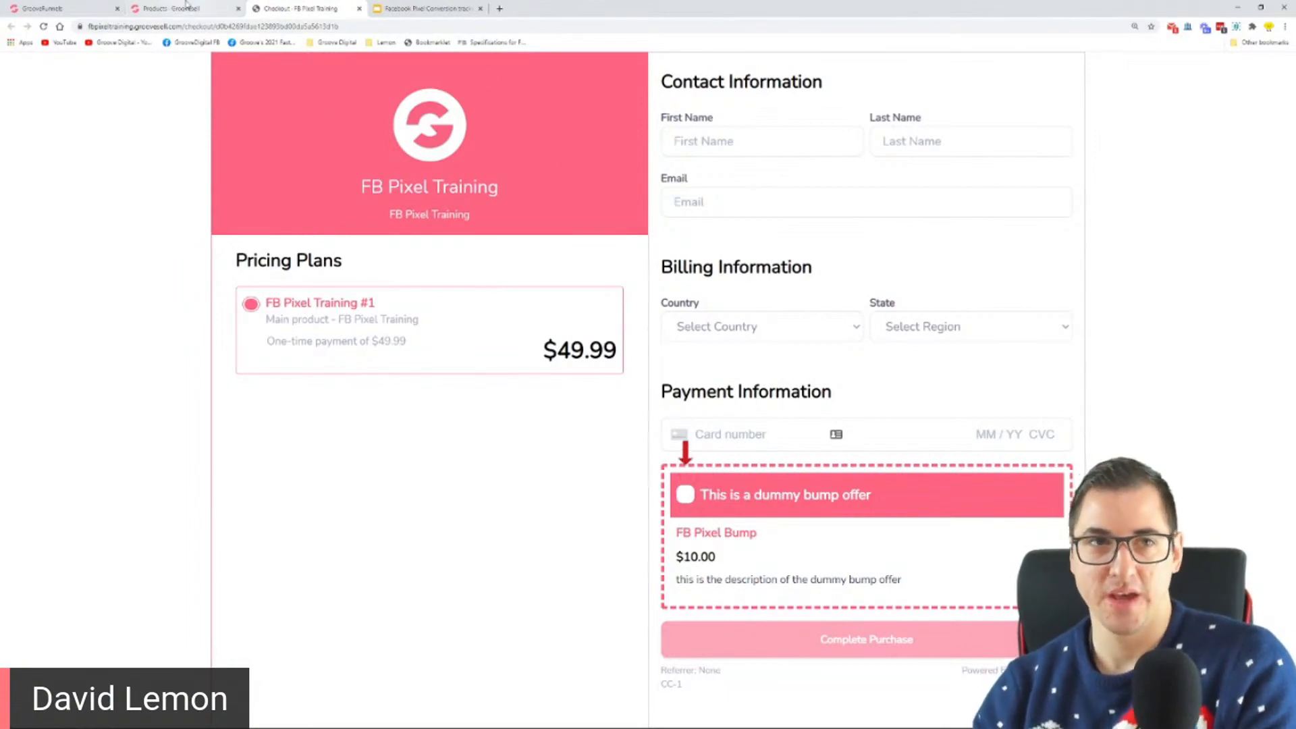
Step: Go to the slide "Step 1: Have a look at the pages and products" and highlight the word "products"
click(425, 9)
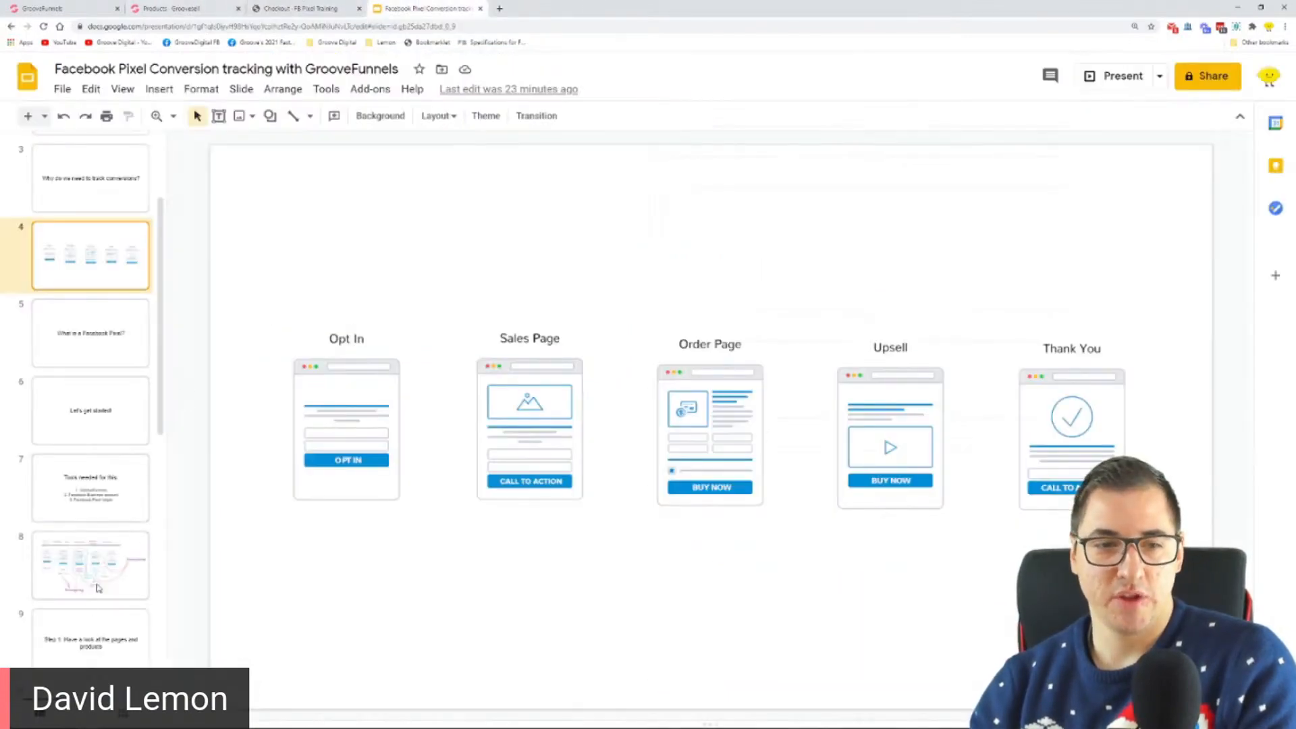
click(85, 637)
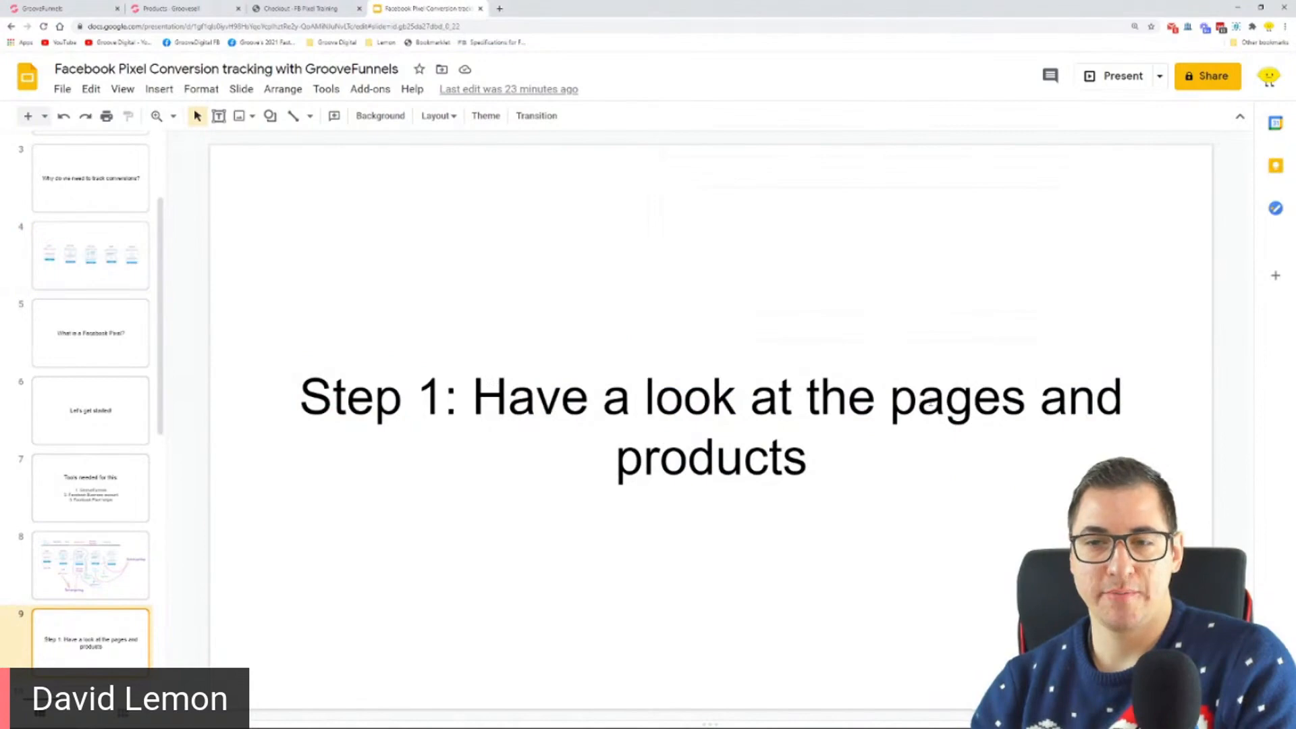
drag(912, 399, 938, 405)
drag(822, 456, 545, 467)
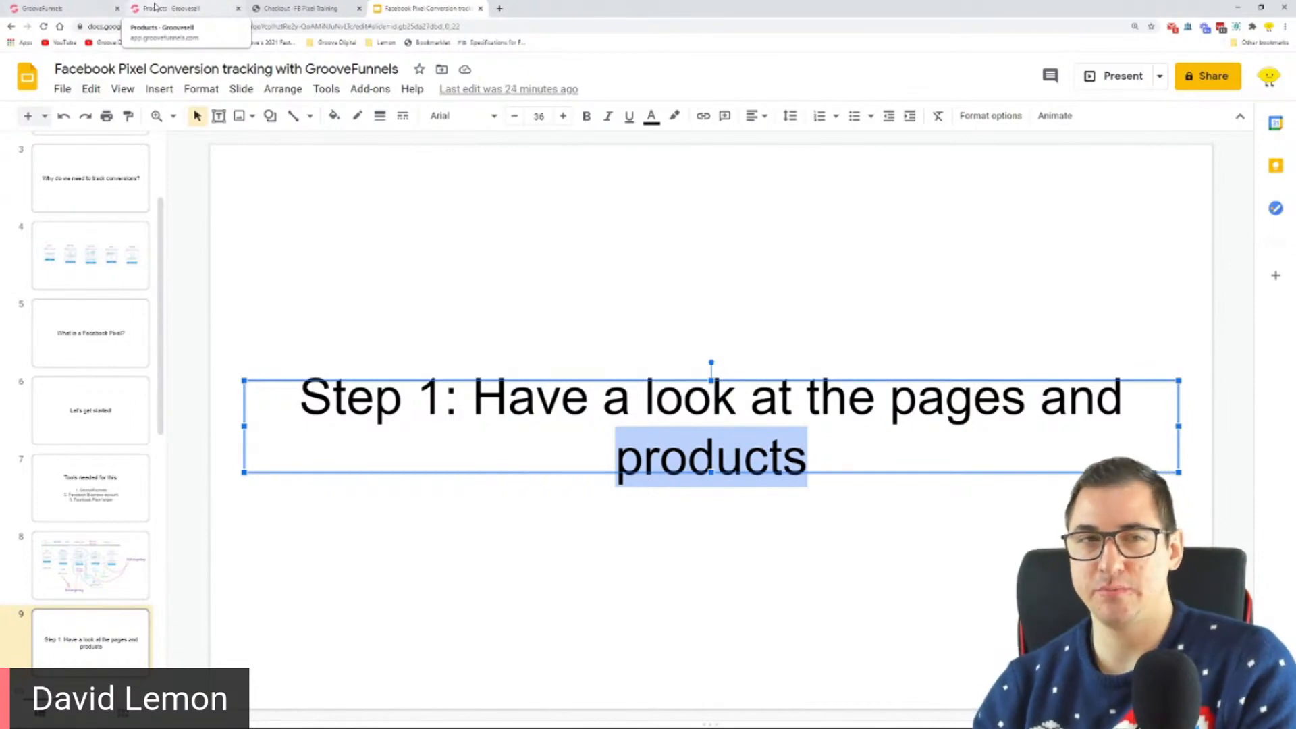
Step: Switch to the page builder, open the Opt-in page and show the link settings of its Subscribe button
click(74, 6)
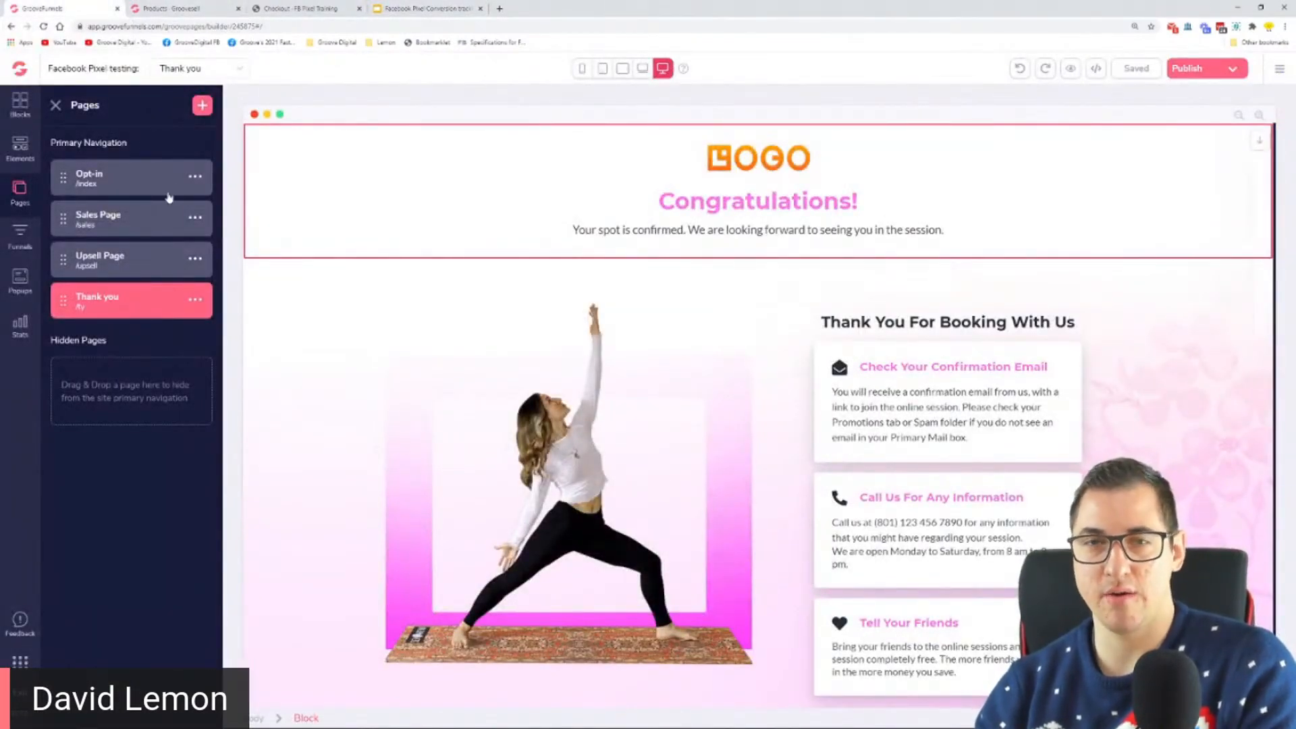
click(119, 190)
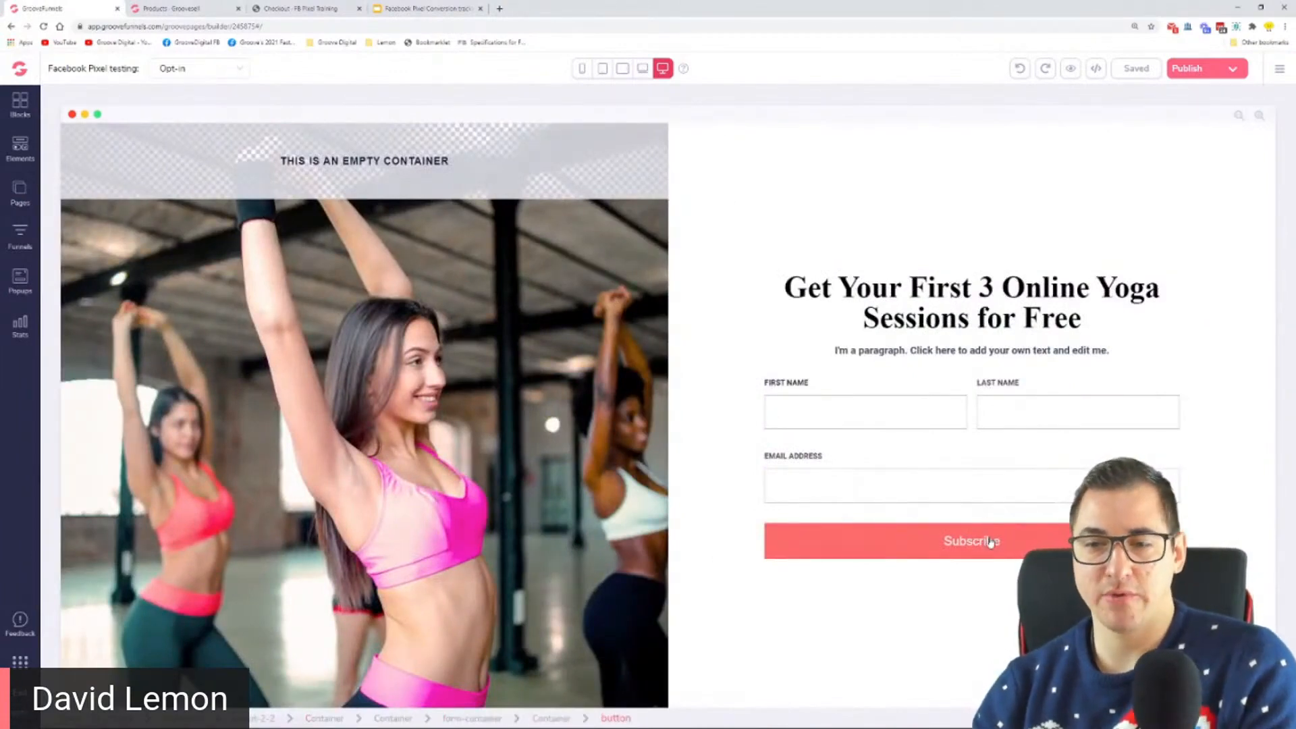
click(990, 540)
click(1191, 142)
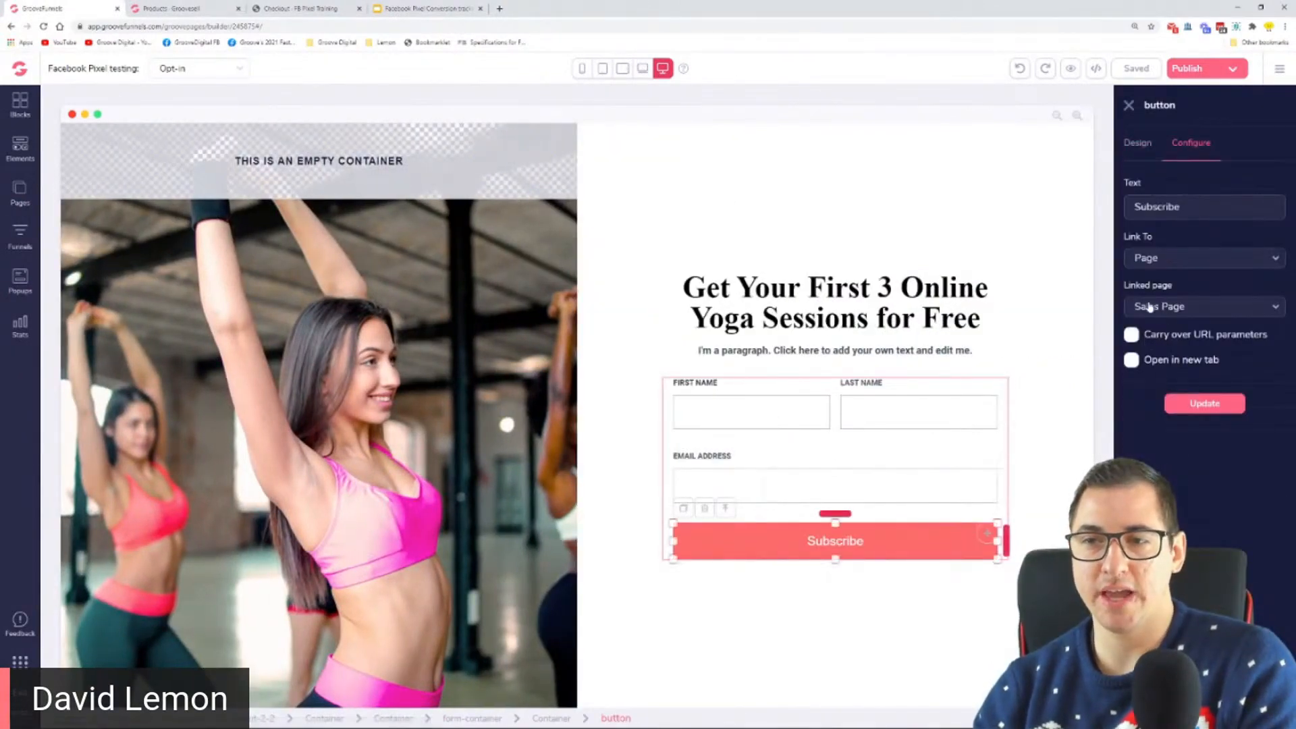
Step: Open the Sales Page and select the link URL in the Buy Now button's configuration
click(19, 192)
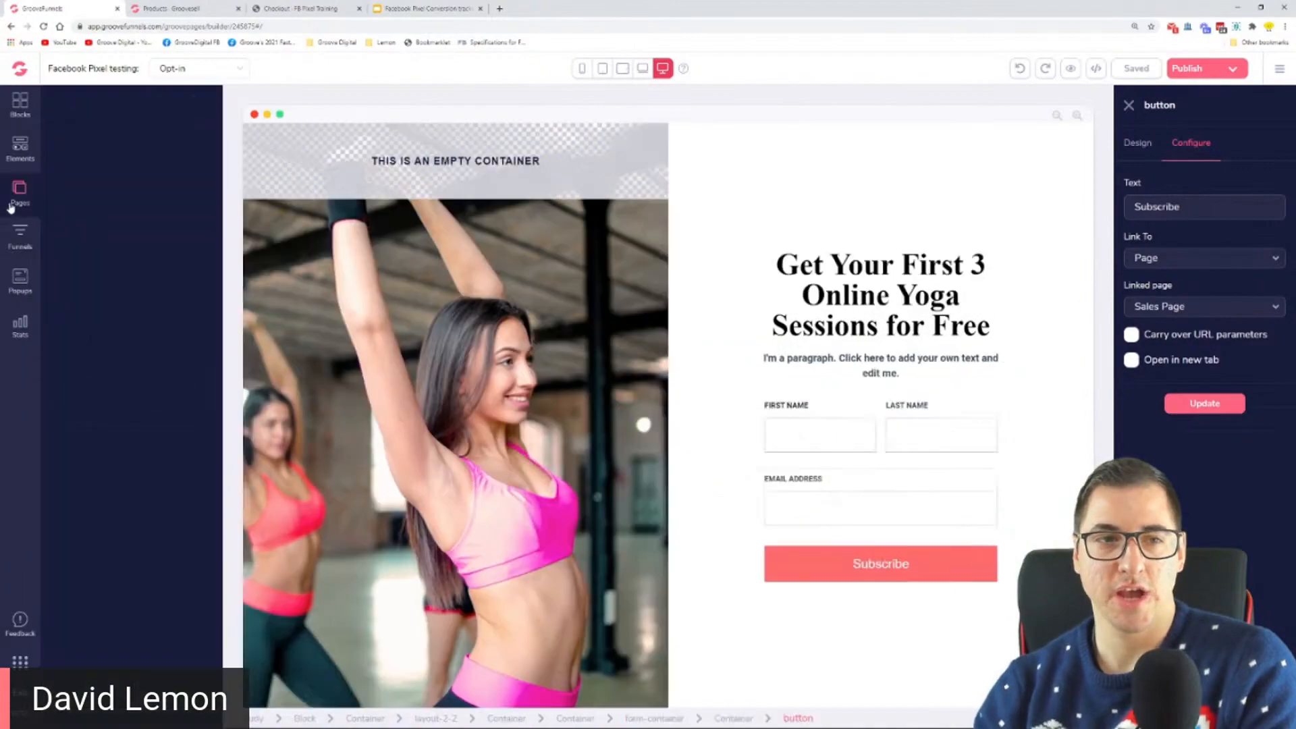
click(88, 219)
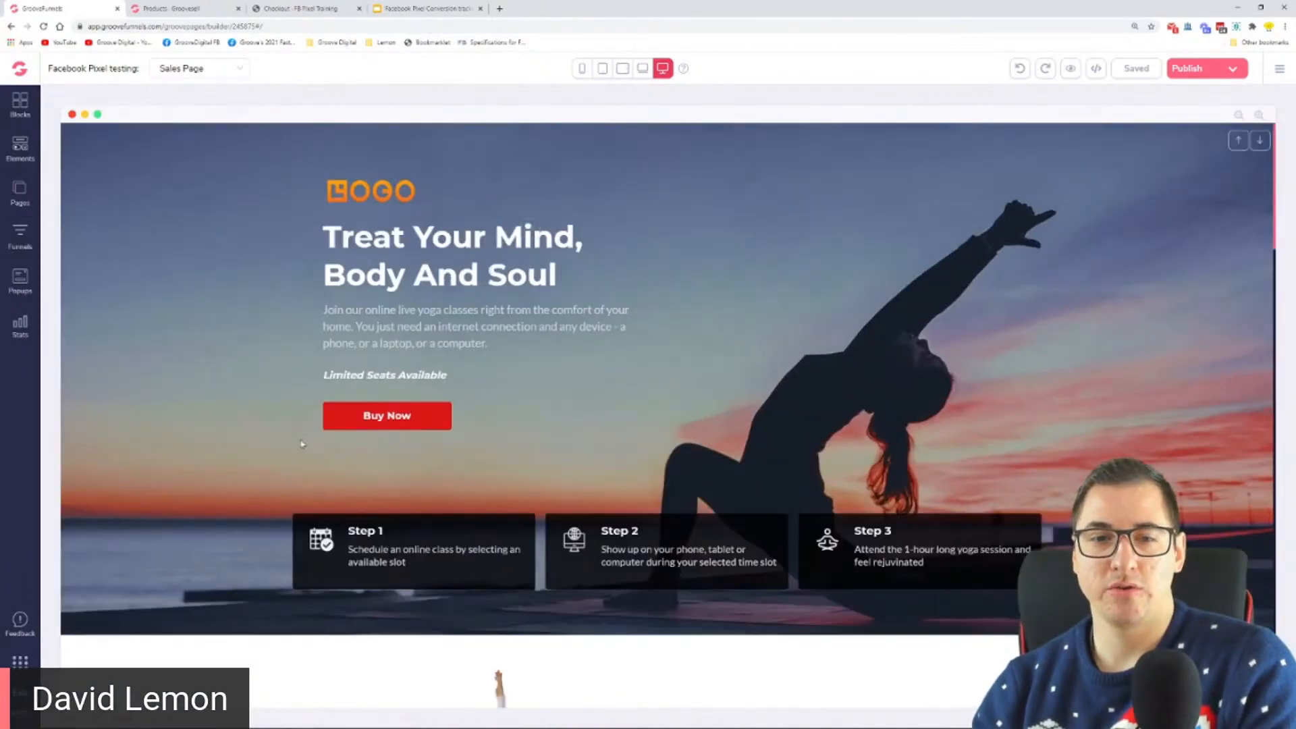
click(371, 421)
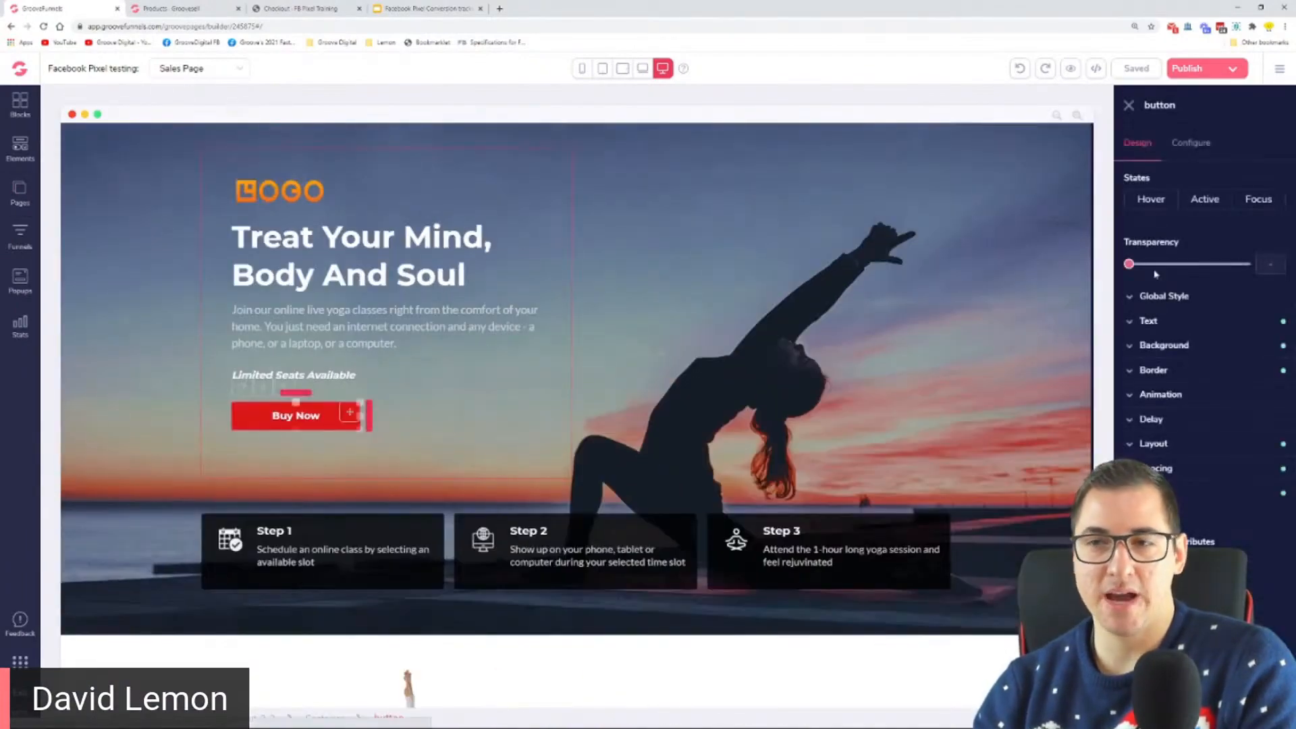
triple_click(1168, 309)
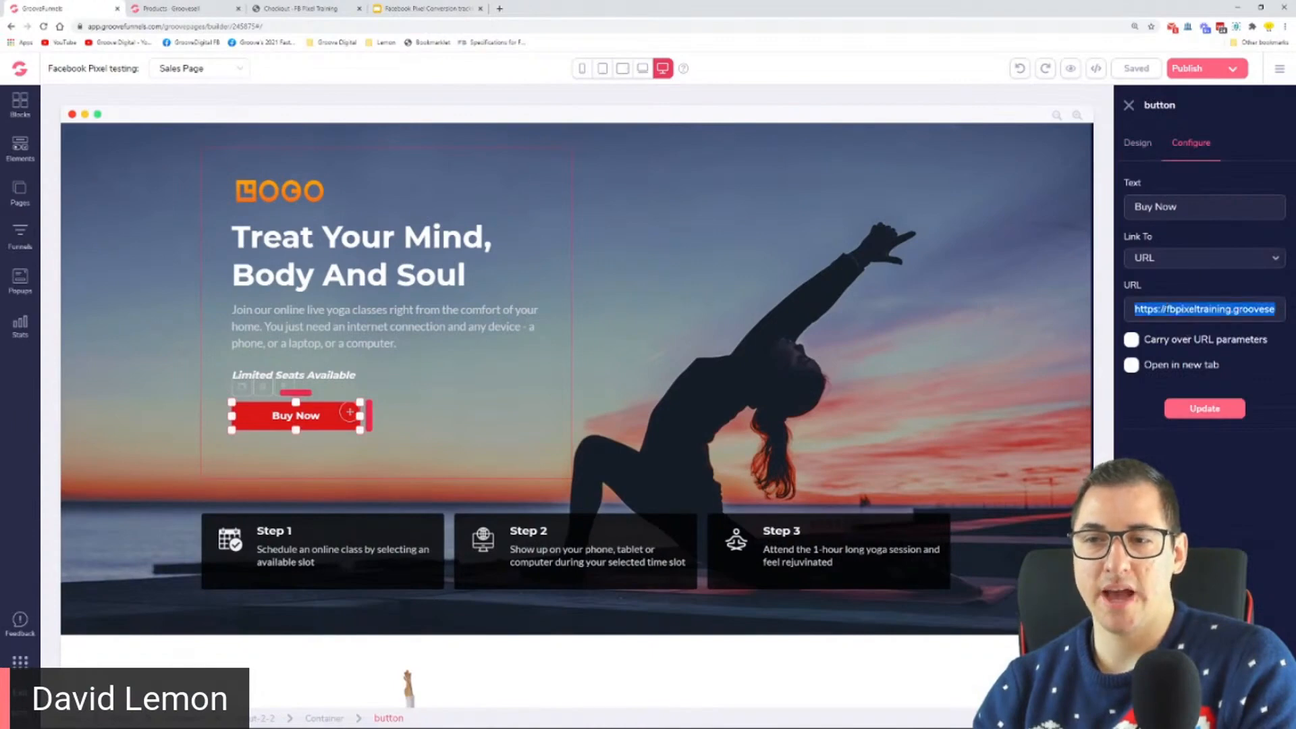
Step: Check the Buy Now button's linked URL in a new browser tab and close that tab
right_click(1168, 308)
click(1177, 402)
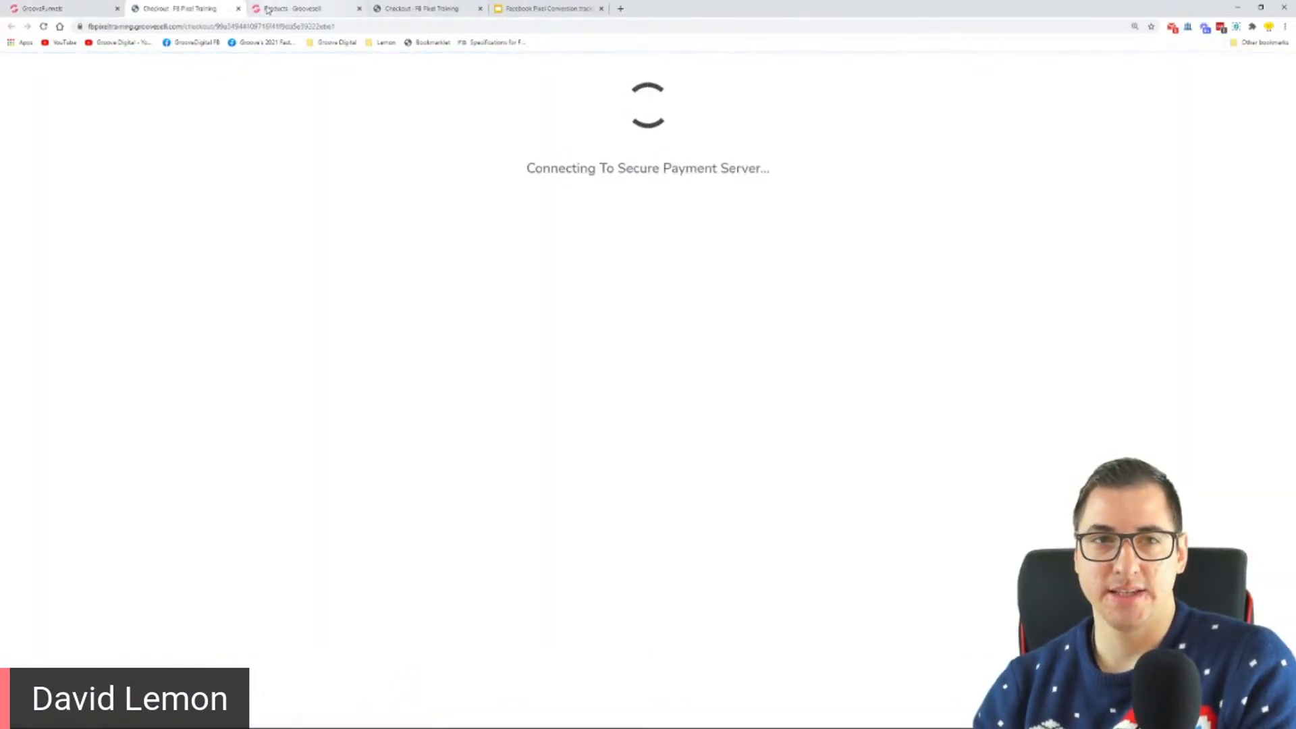
click(240, 8)
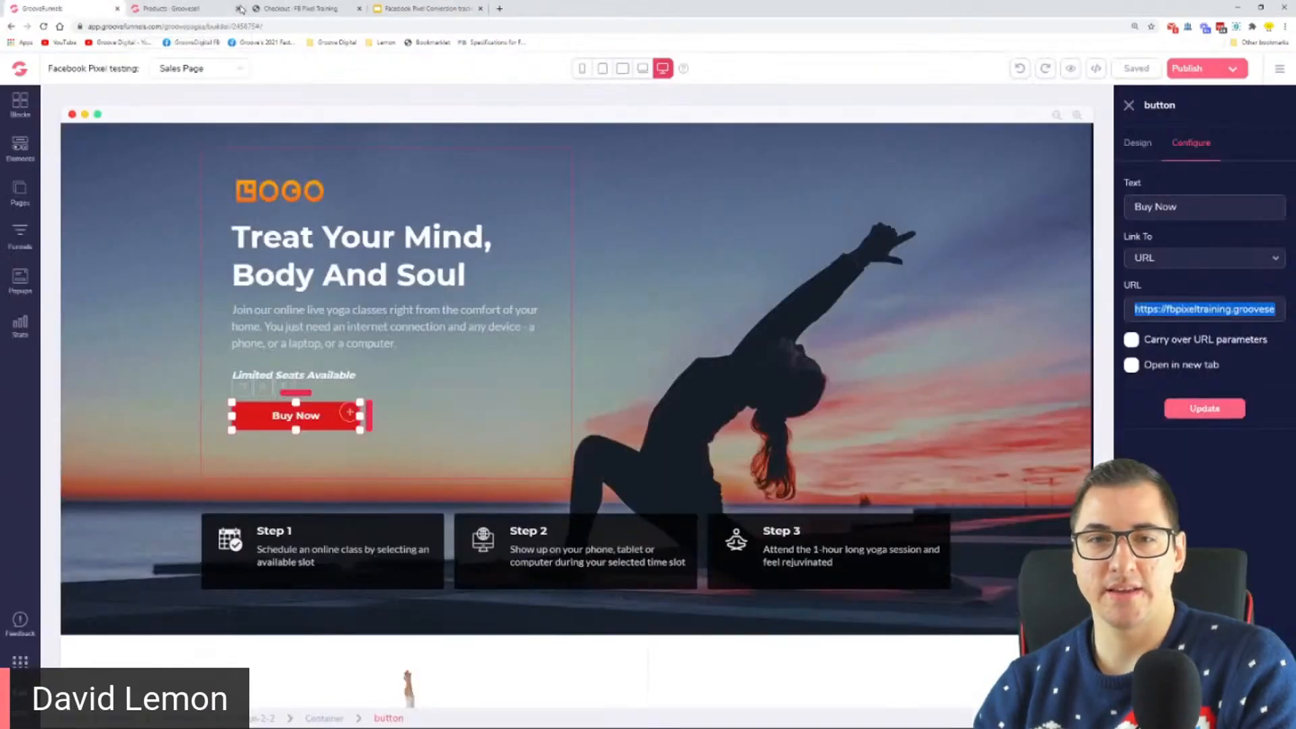
Step: Copy the 1-step checkout link of the FB Pixel Training product in GrooveSell and return to the Sales Page editor
click(303, 8)
click(183, 9)
right_click(606, 475)
click(638, 487)
click(81, 7)
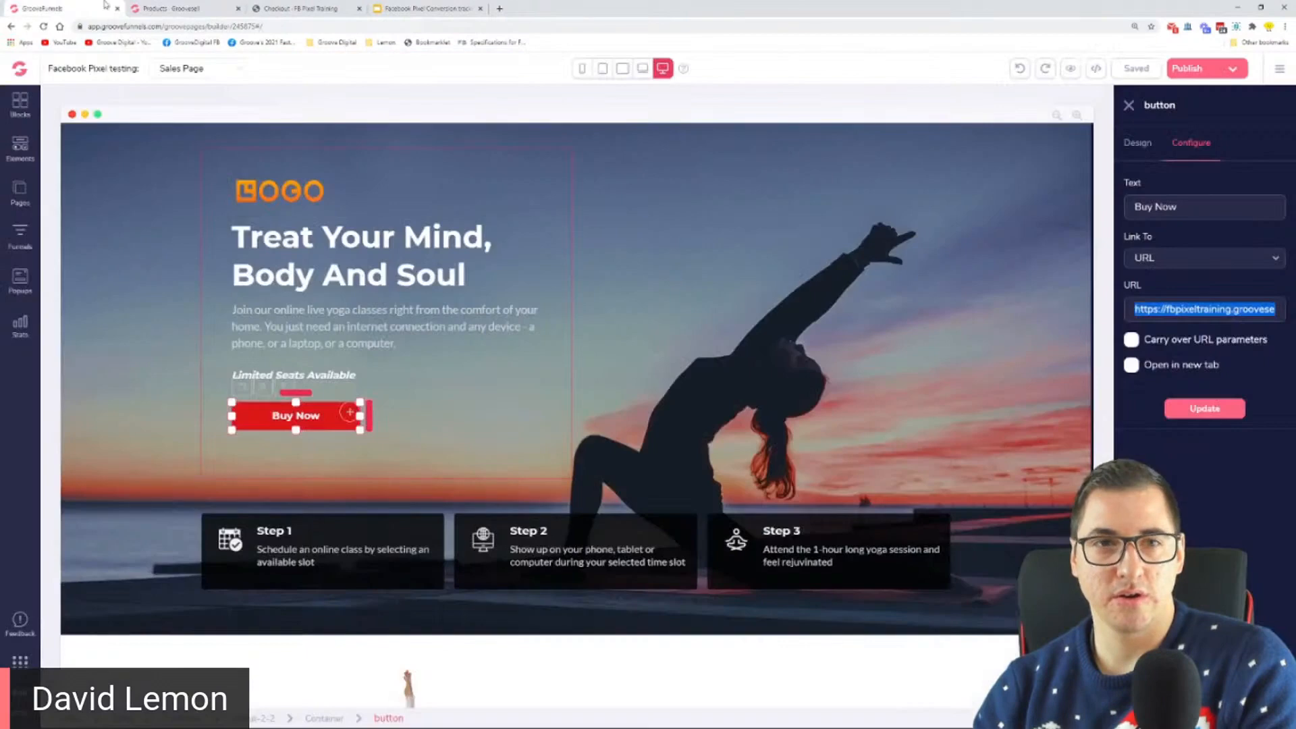
Step: Replace the Buy Now button's URL with the copied checkout link, update the button and publish the site
right_click(1165, 310)
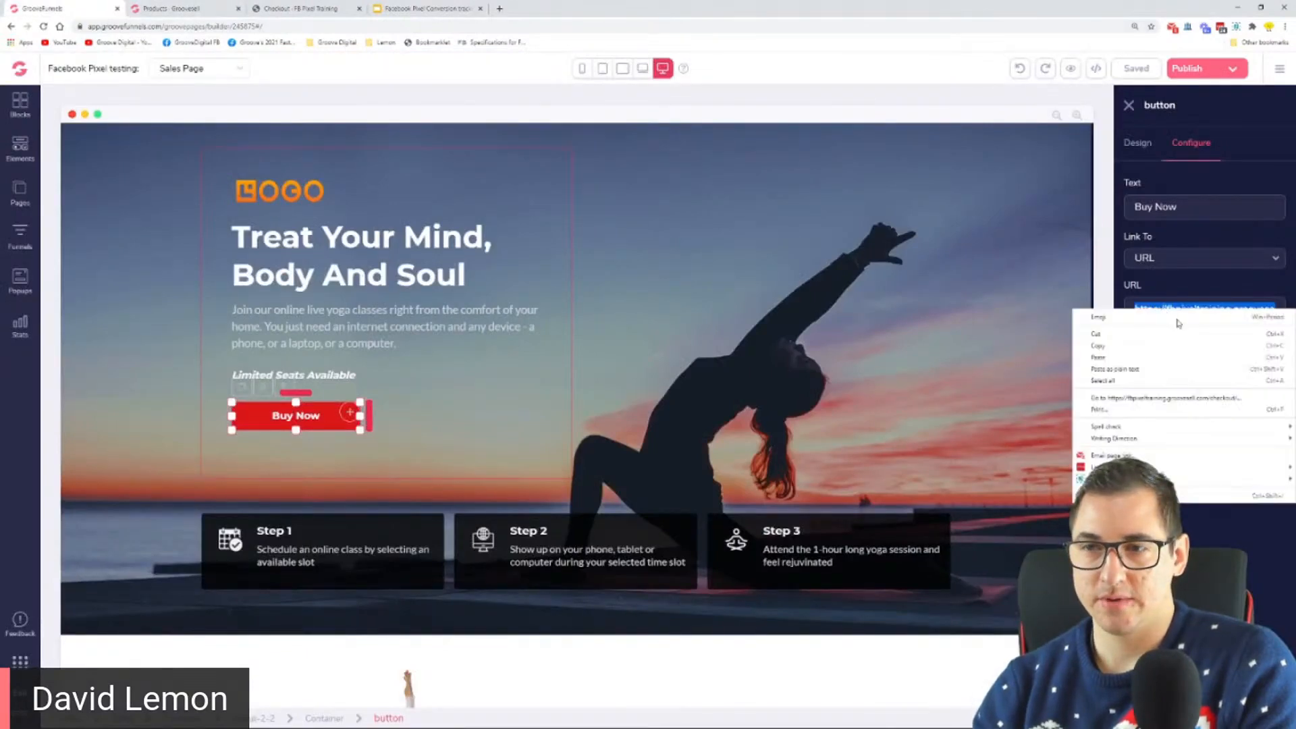
click(1192, 368)
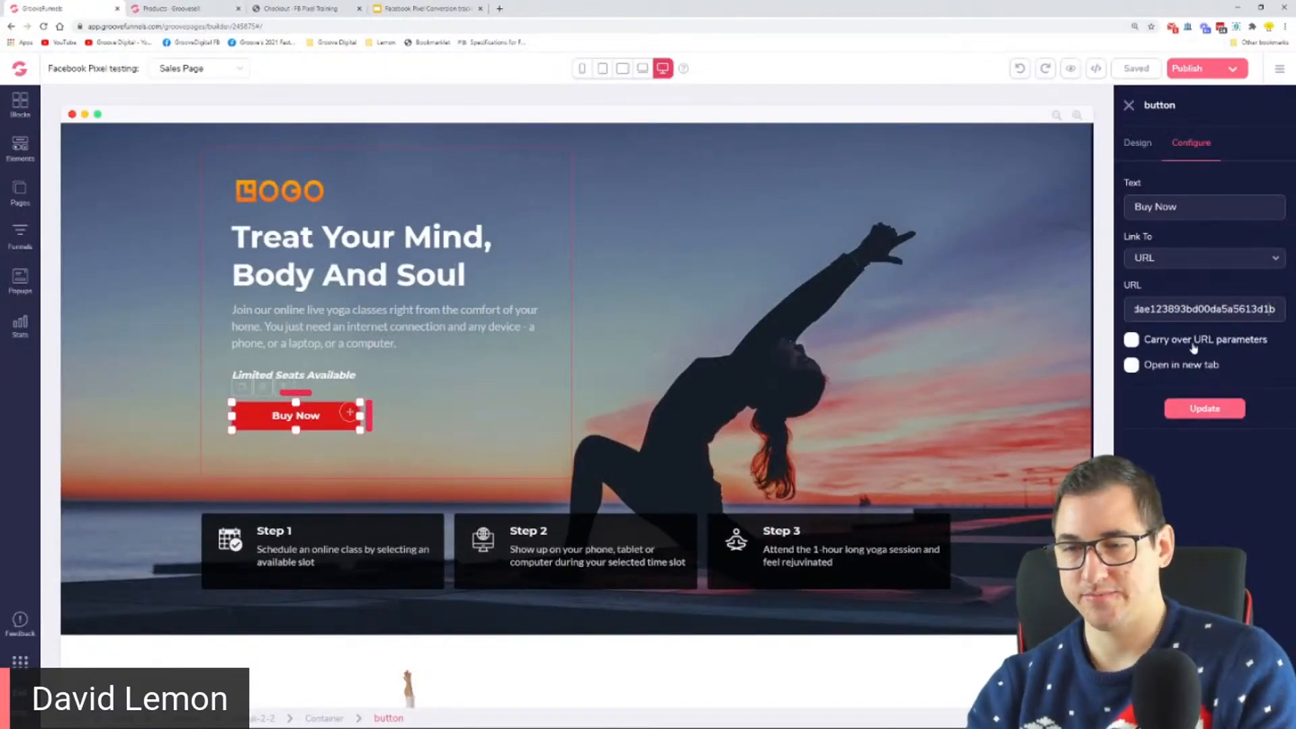
click(1204, 409)
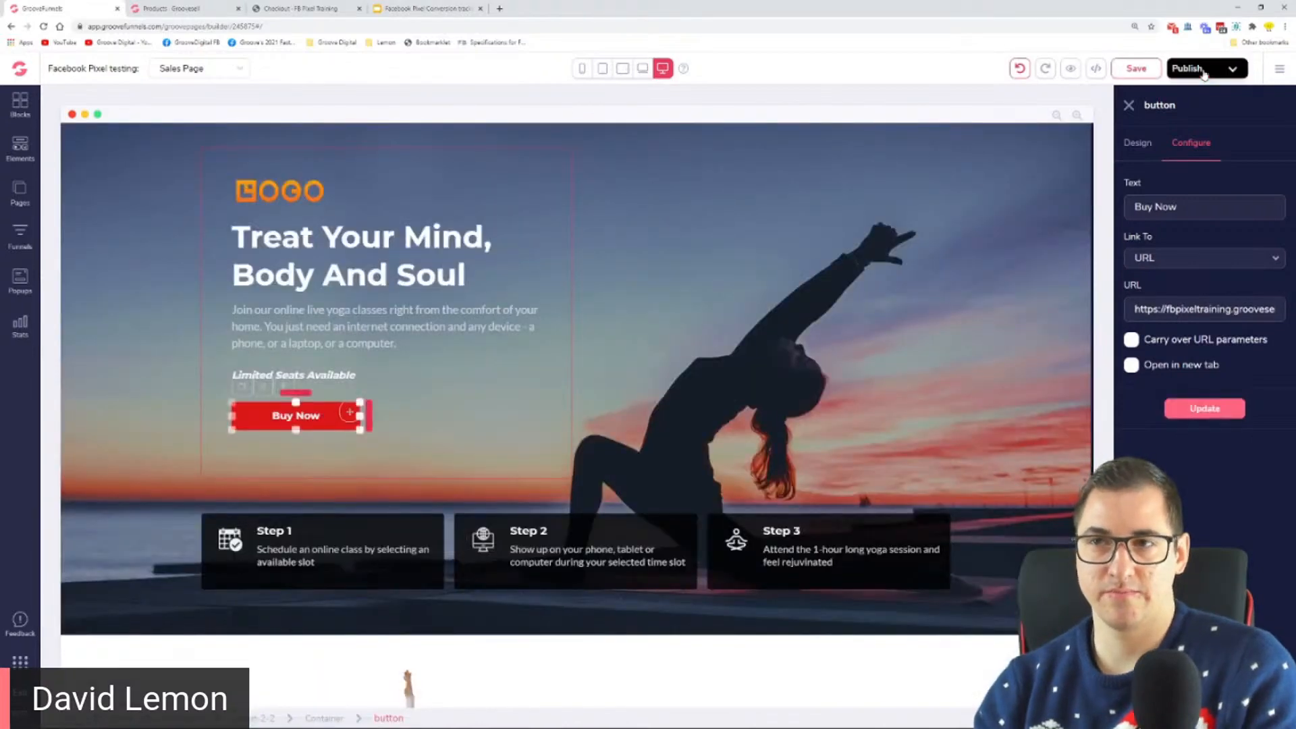
click(1198, 72)
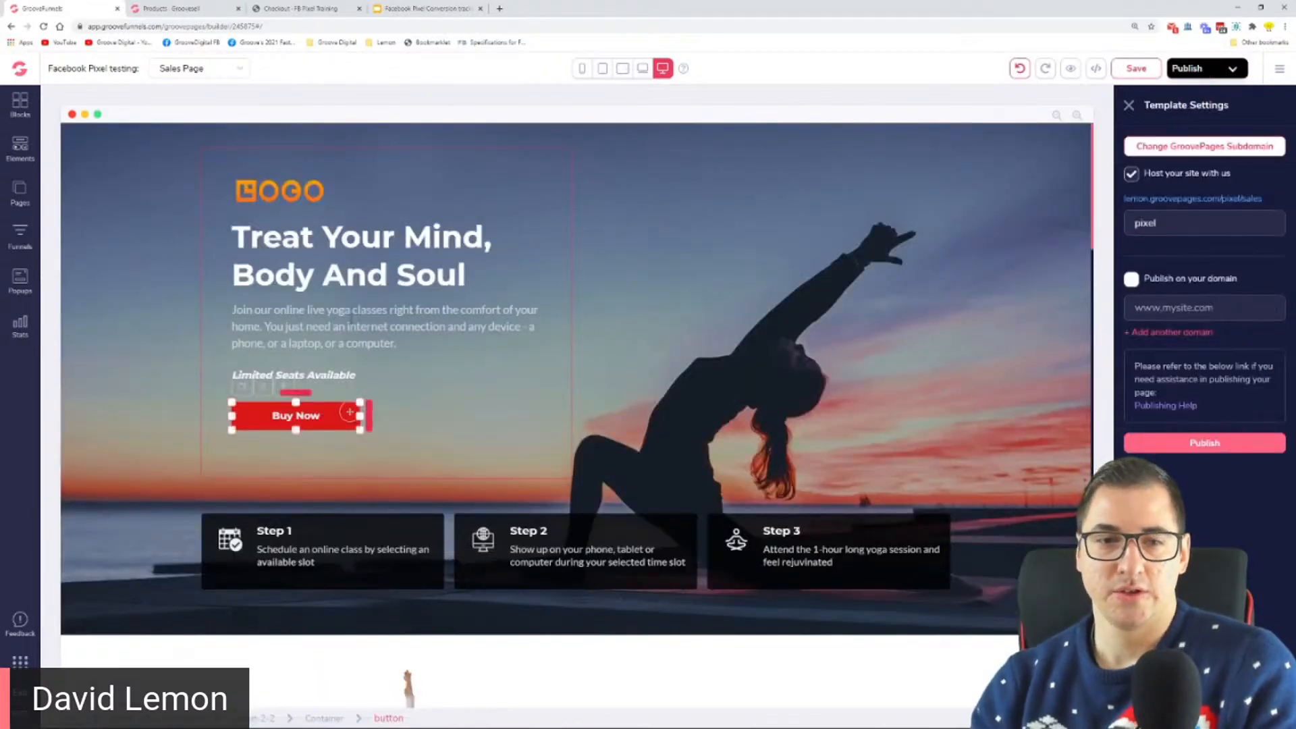
click(1207, 443)
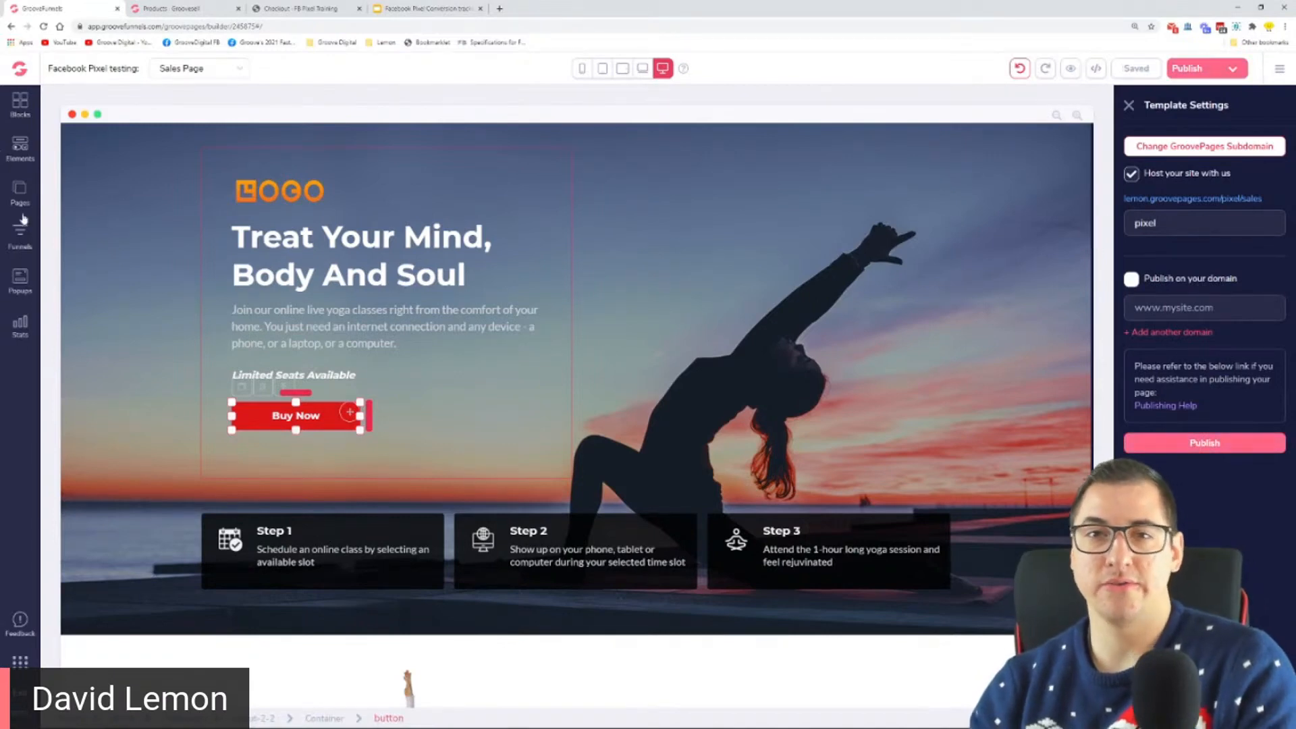
Step: Open the Upsell Page and examine its order button, decline link and price text at an enlarged view
click(20, 196)
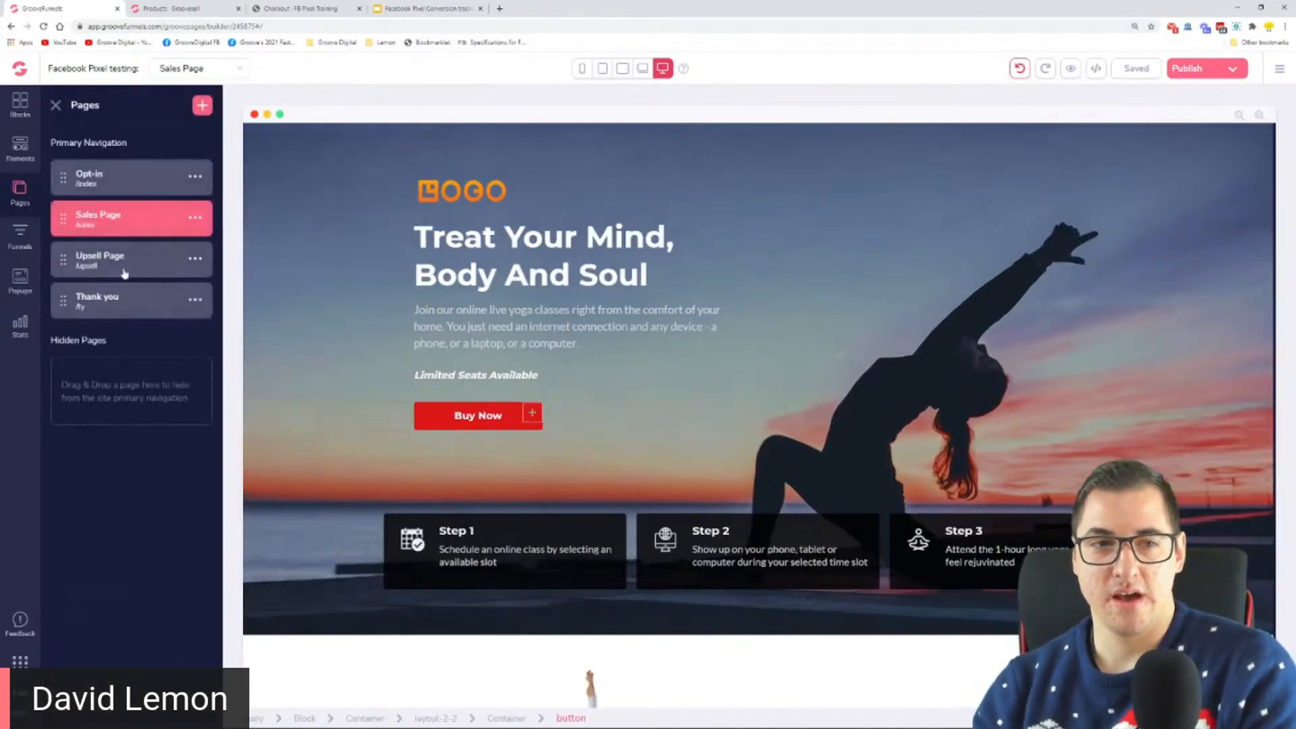
click(129, 270)
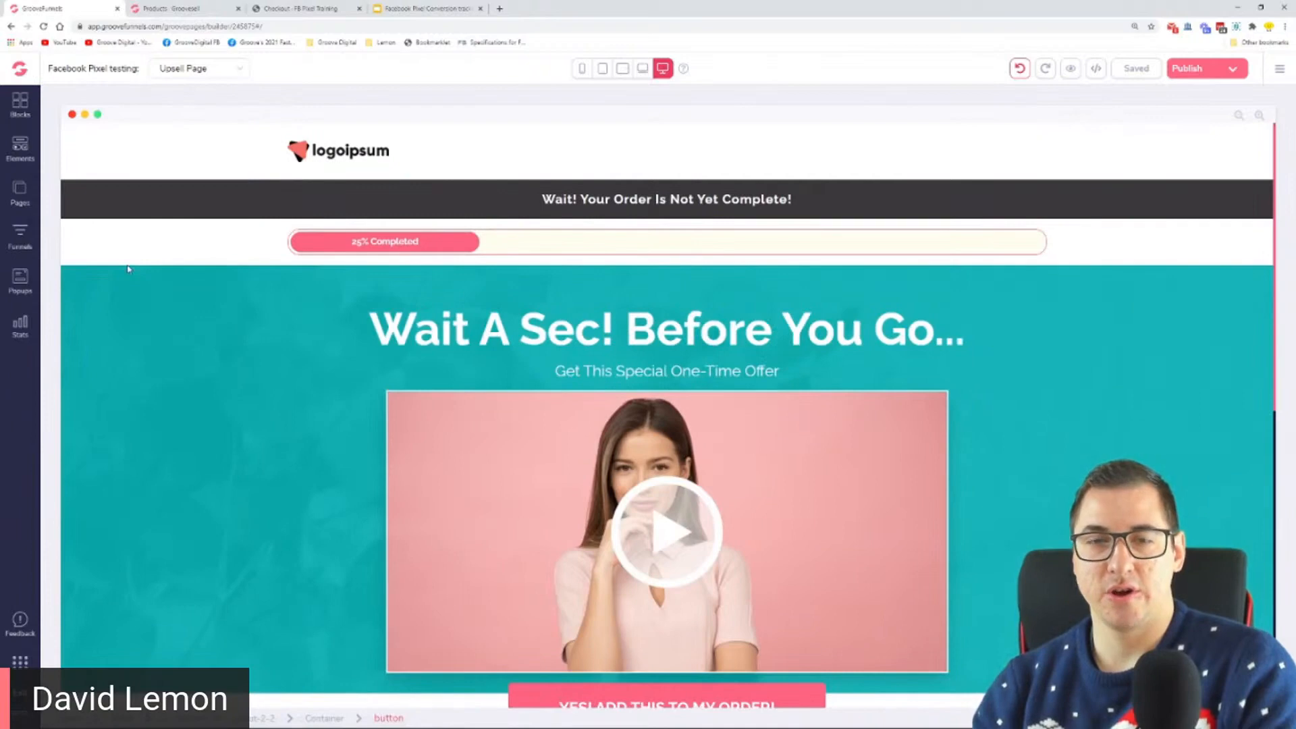
scroll(160, 266, down, 3)
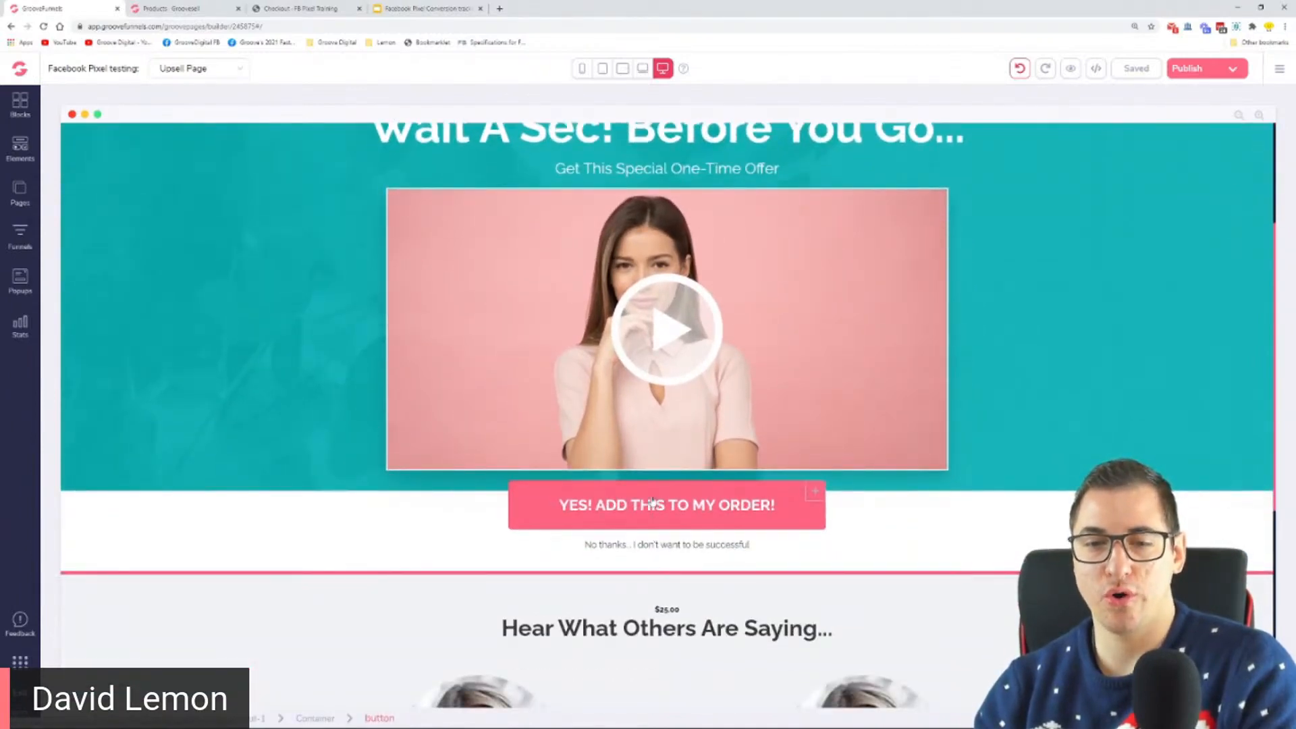
scroll(643, 499, down, 2)
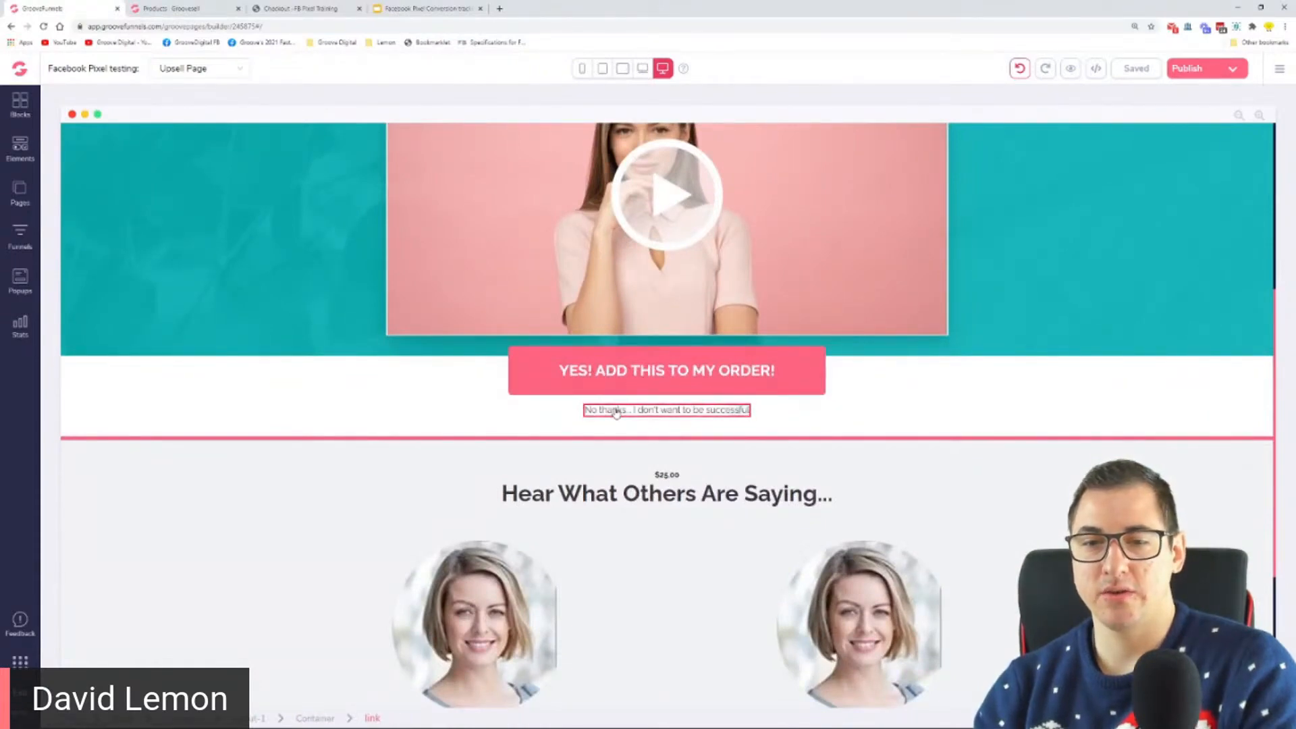
scroll(648, 451, down, 1)
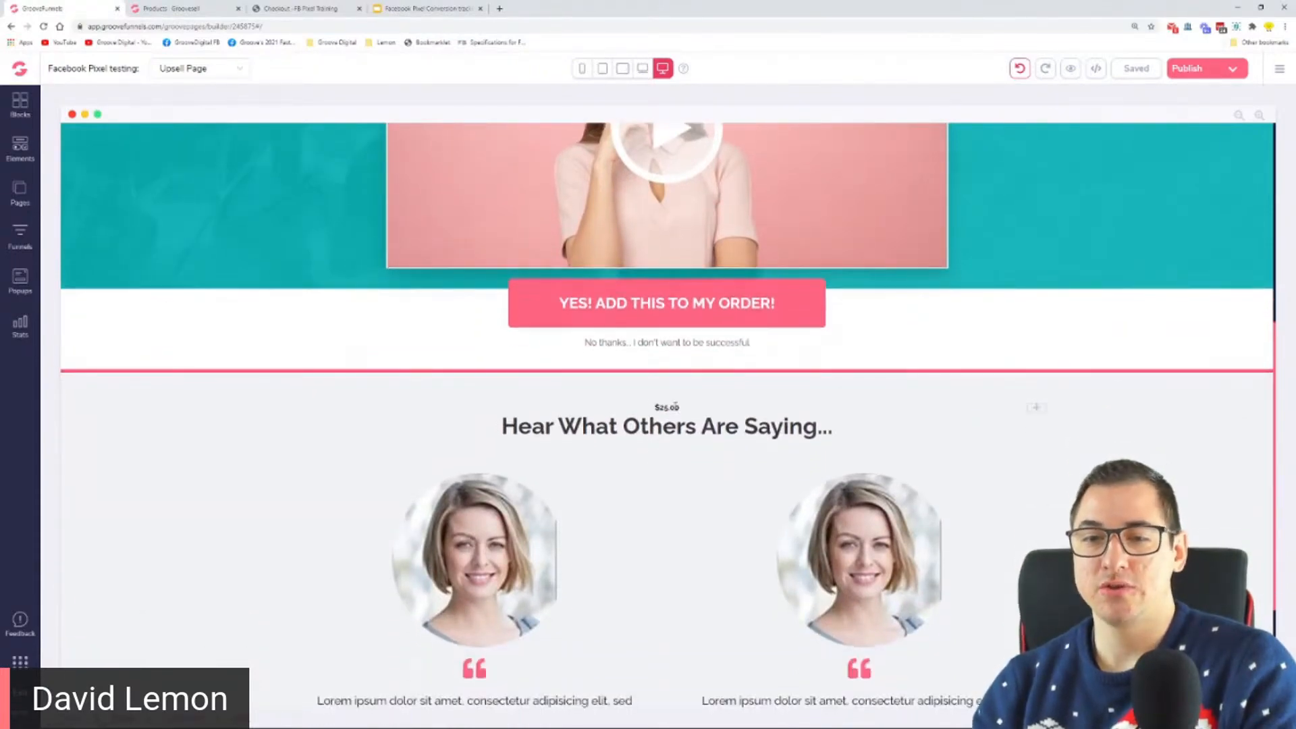
key(ctrl+plus)
key(ctrl+plus)
key(ctrl+plus)
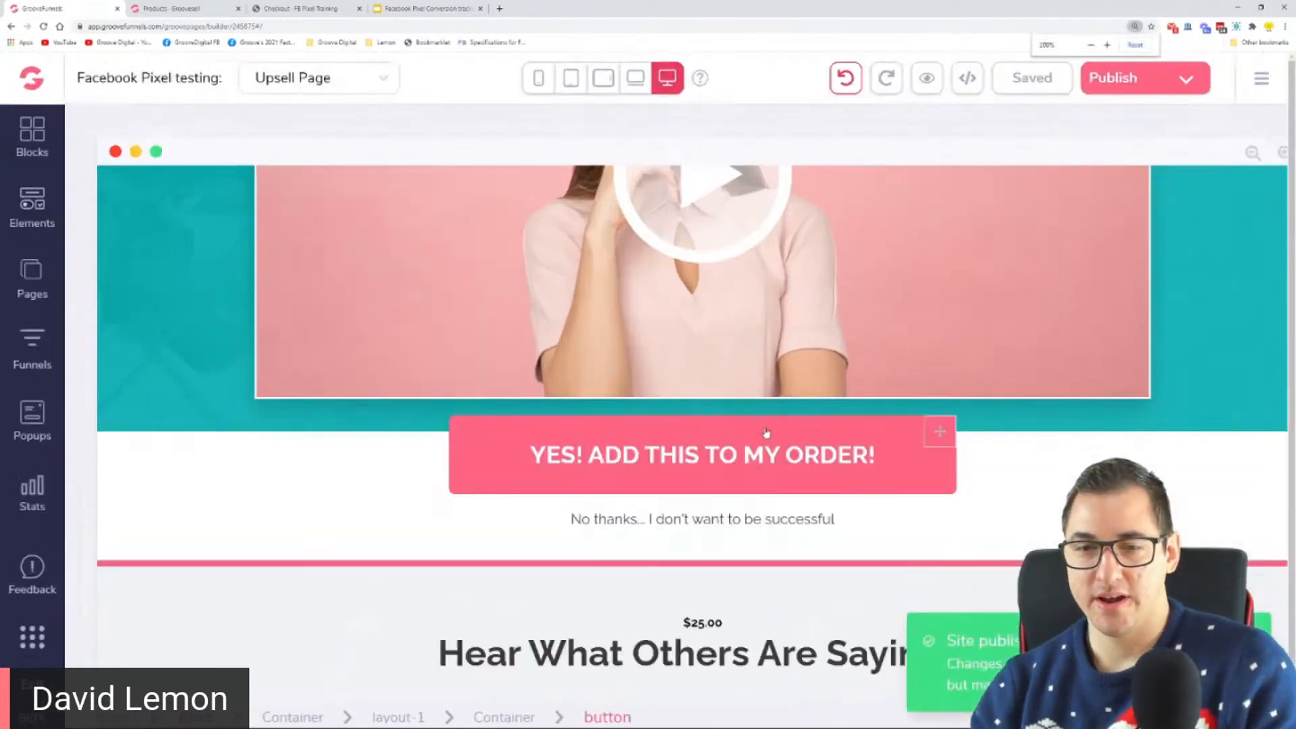
scroll(759, 431, down, 4)
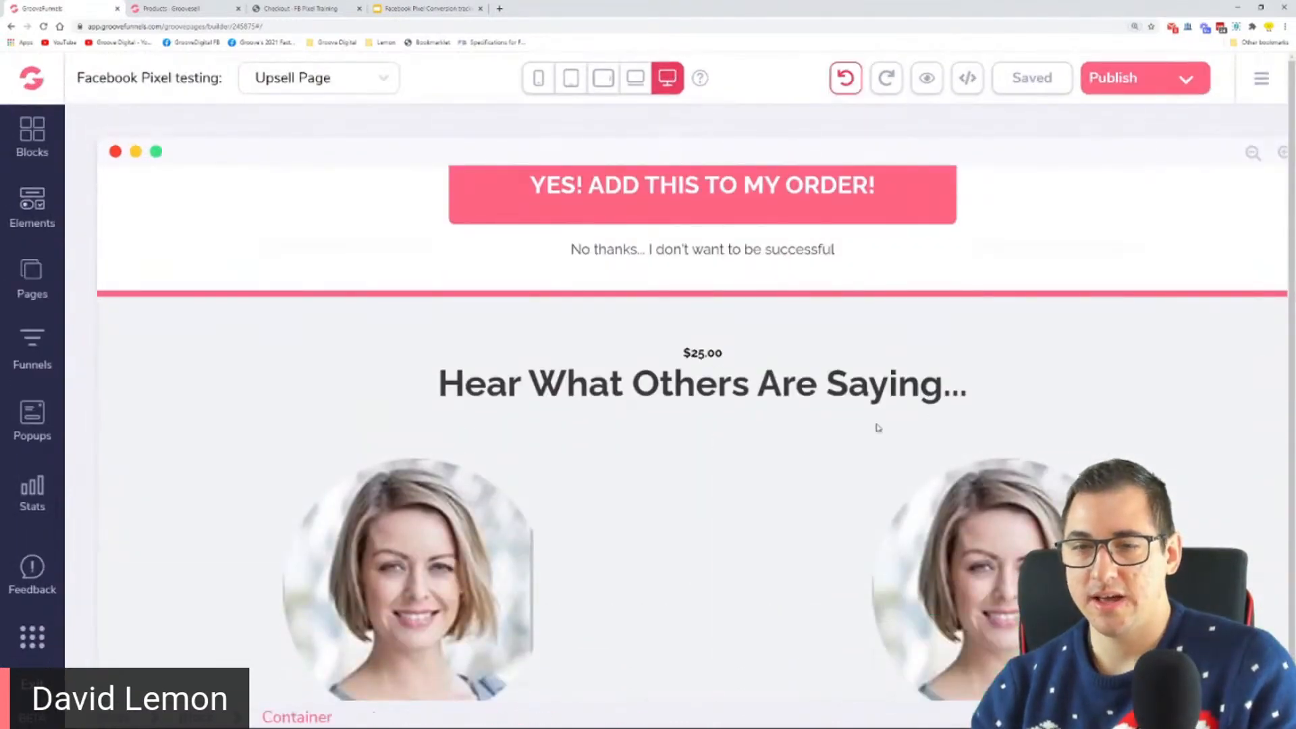
Step: Set the text colour of the $25.00 price above "Hear What Others Are Saying..." to #F0F2F4
click(746, 355)
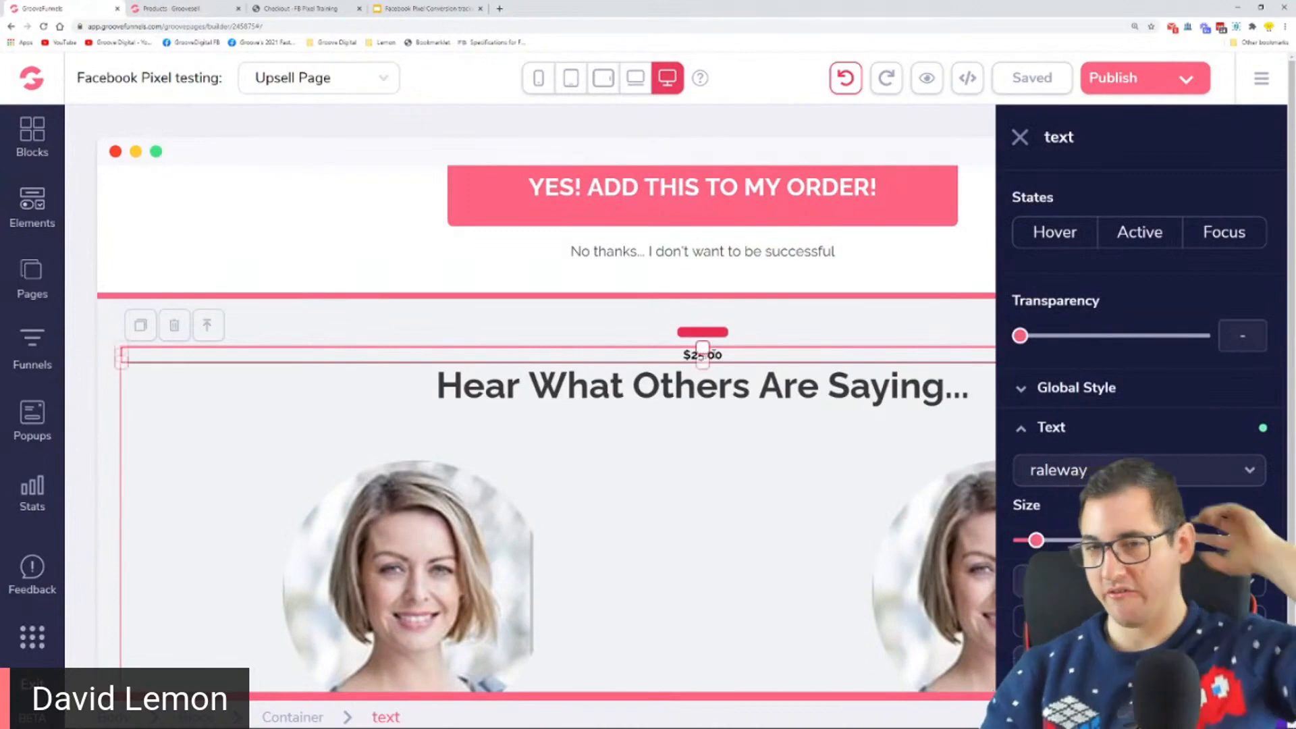
click(680, 472)
click(703, 356)
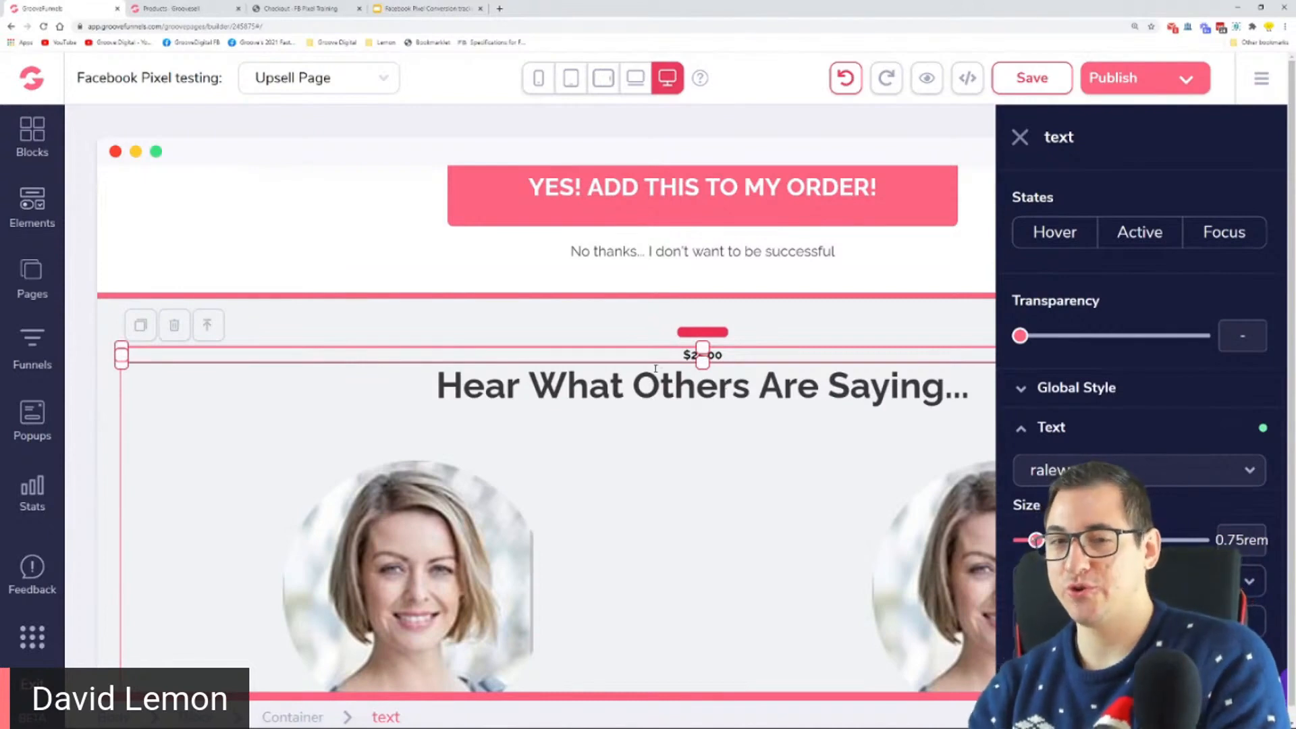
click(639, 338)
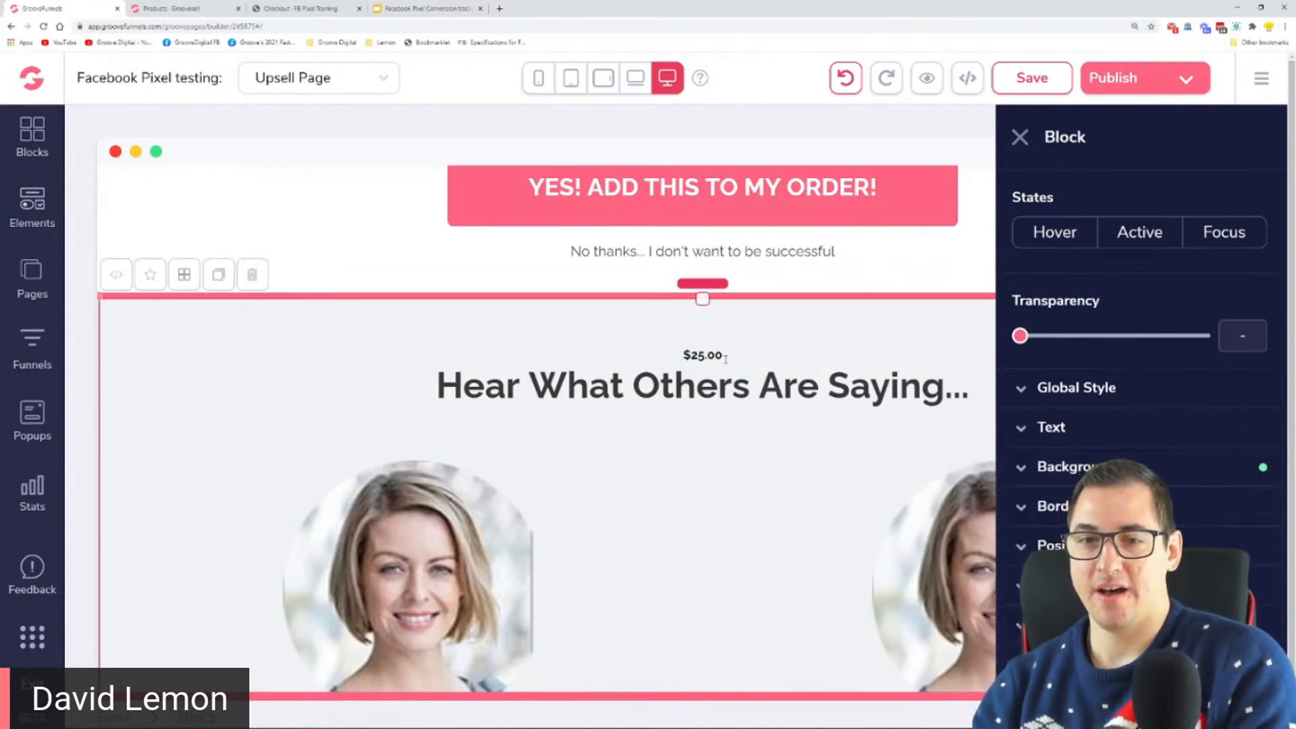
click(680, 353)
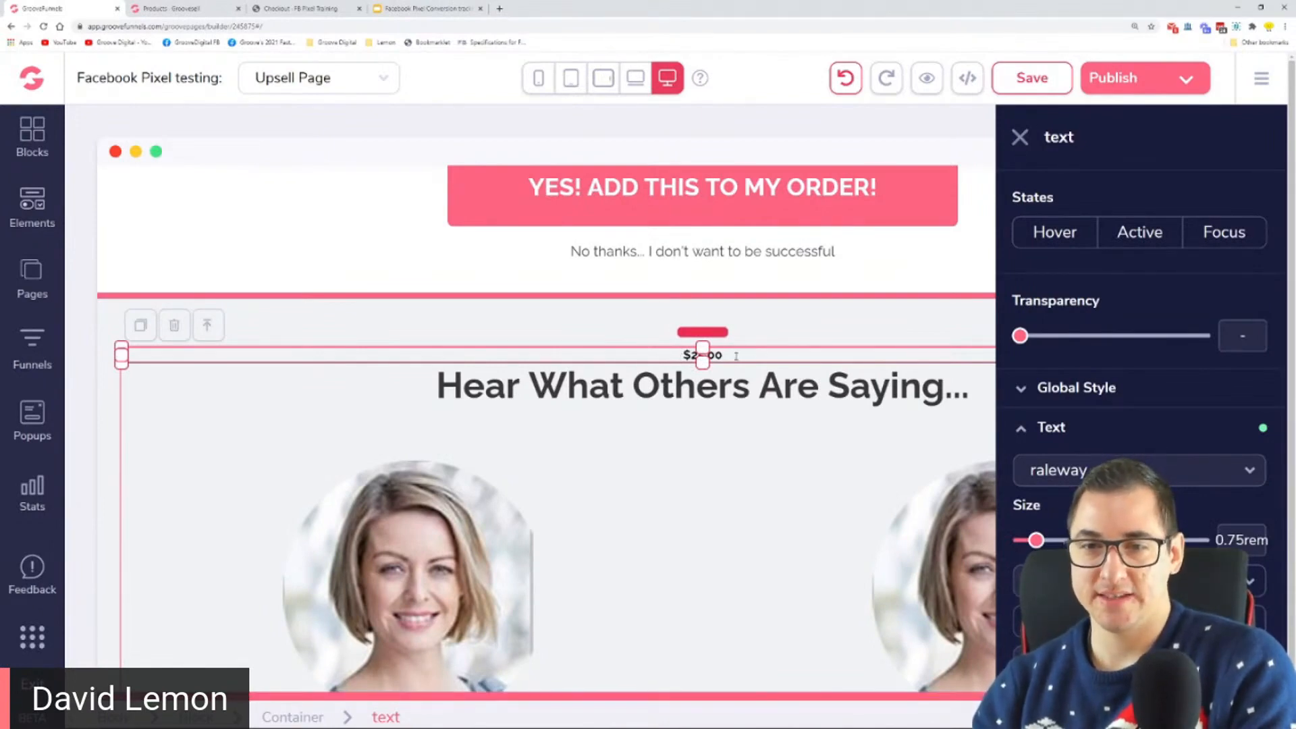
scroll(1141, 405, down, 3)
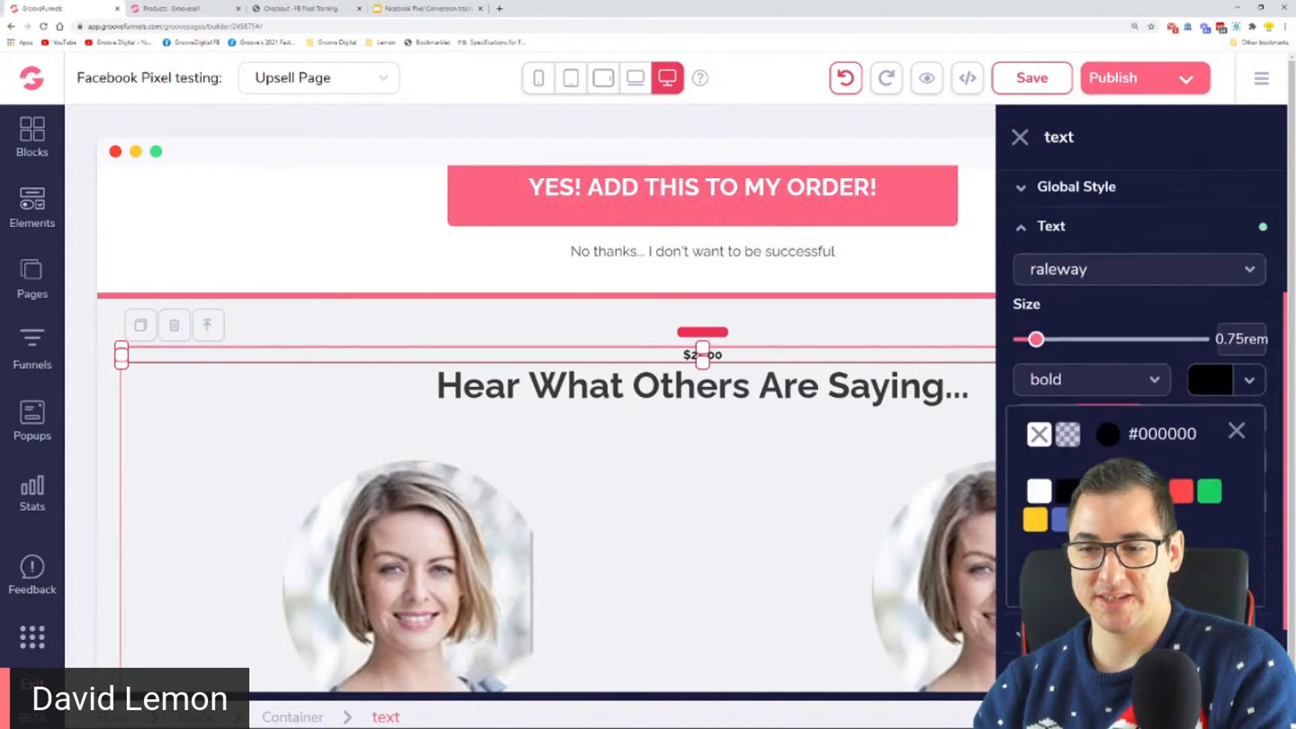
click(1097, 490)
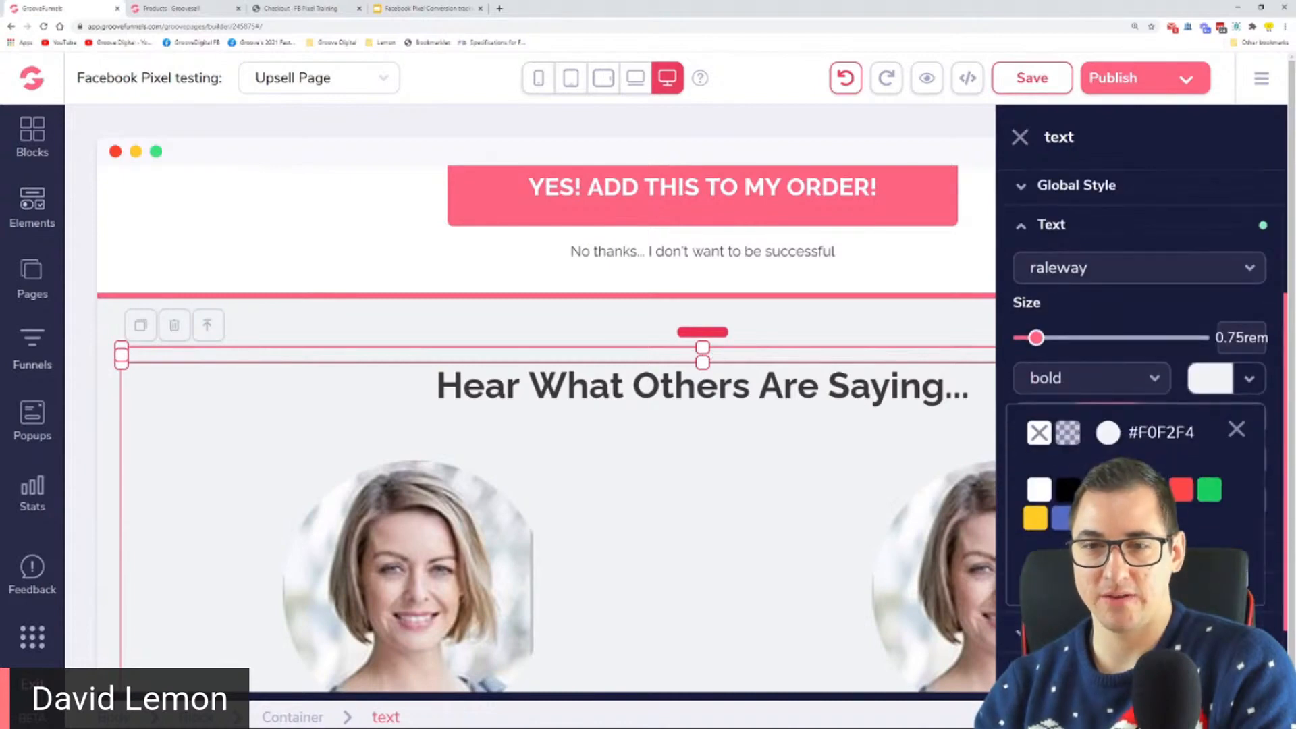
click(865, 325)
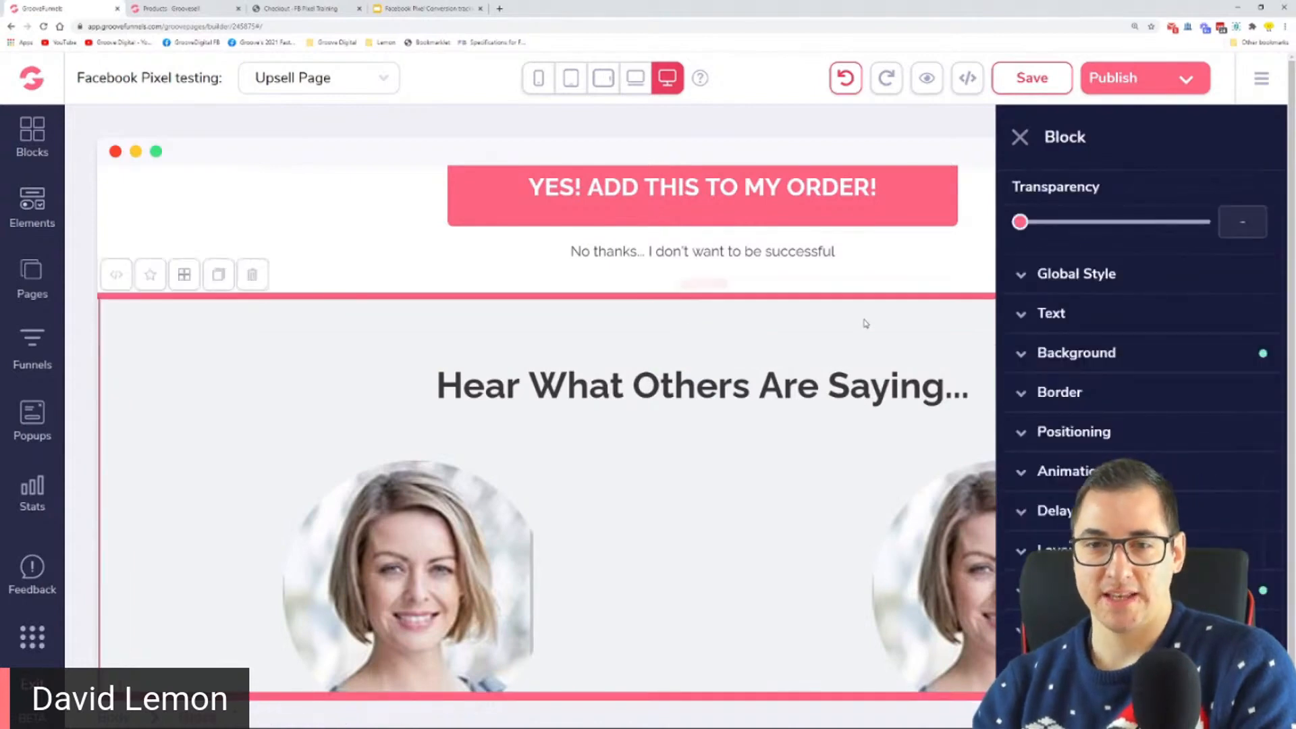
Step: Restore the black text colour of the price above the testimonials heading
click(723, 355)
drag(1068, 138, 1050, 138)
click(1252, 507)
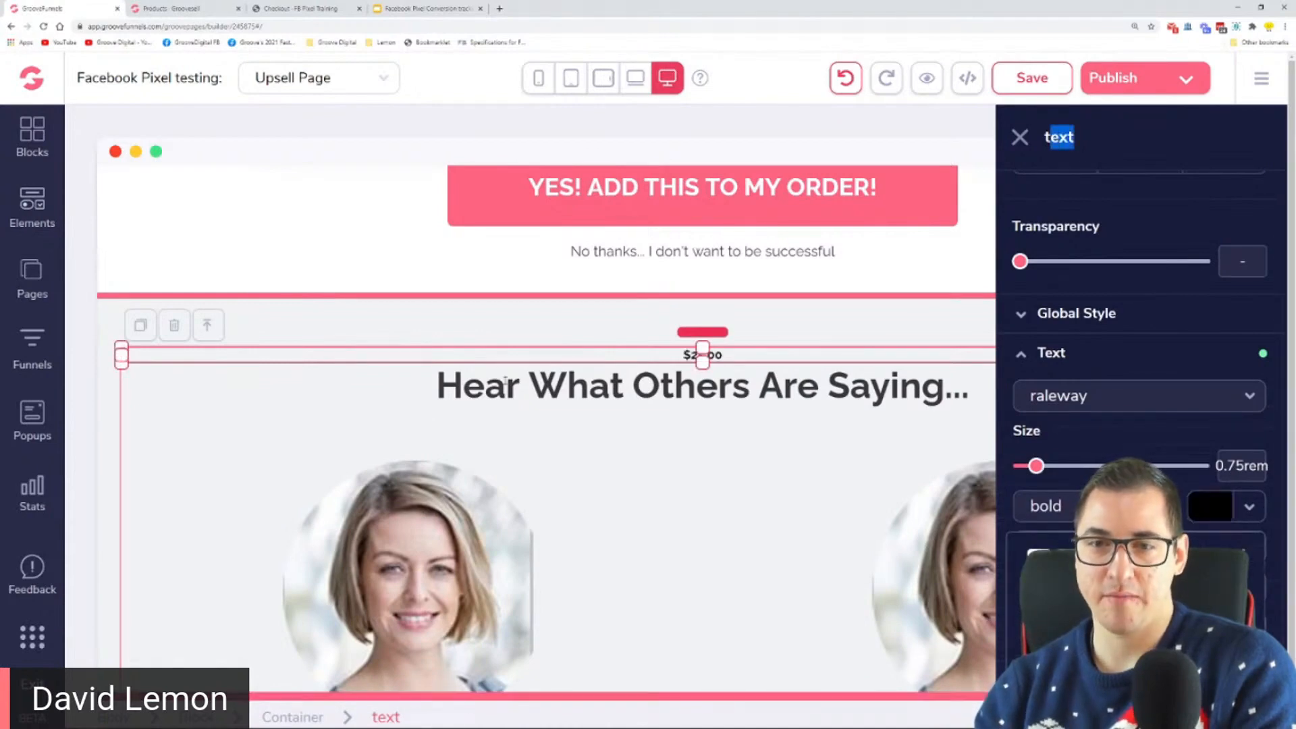
click(465, 311)
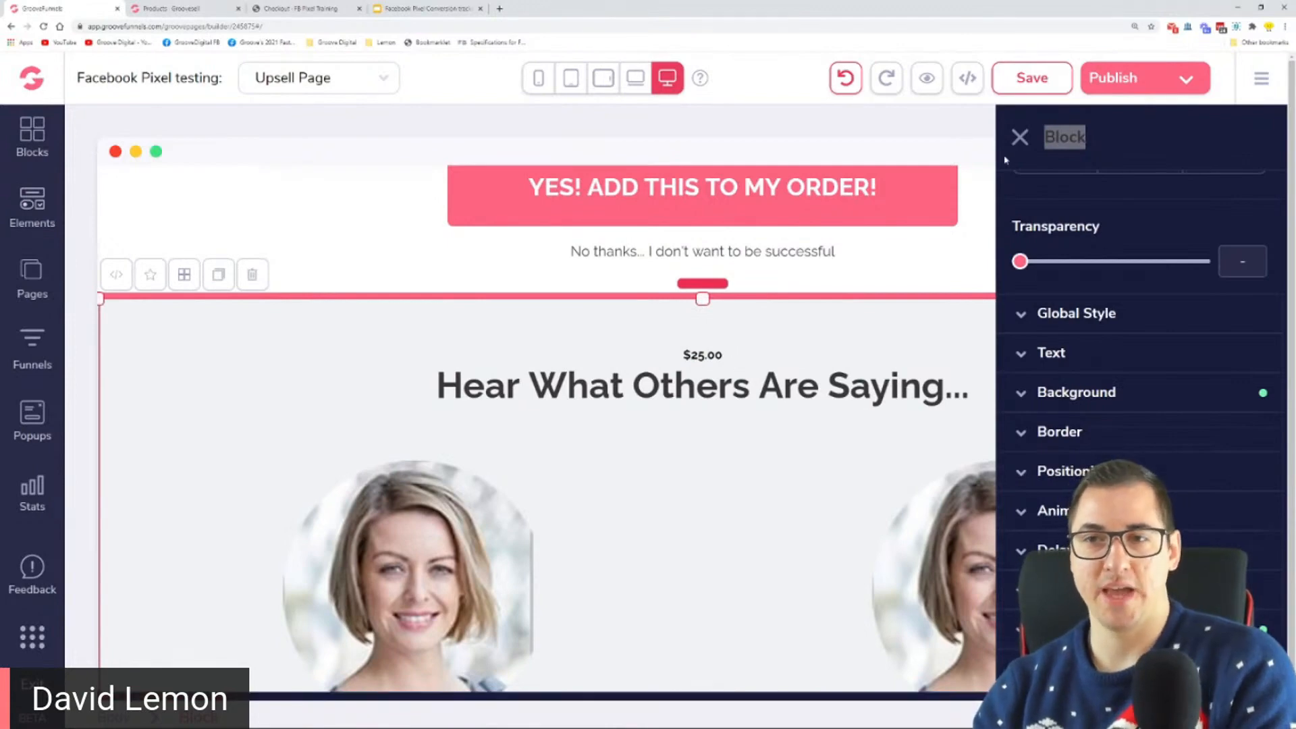
click(1020, 139)
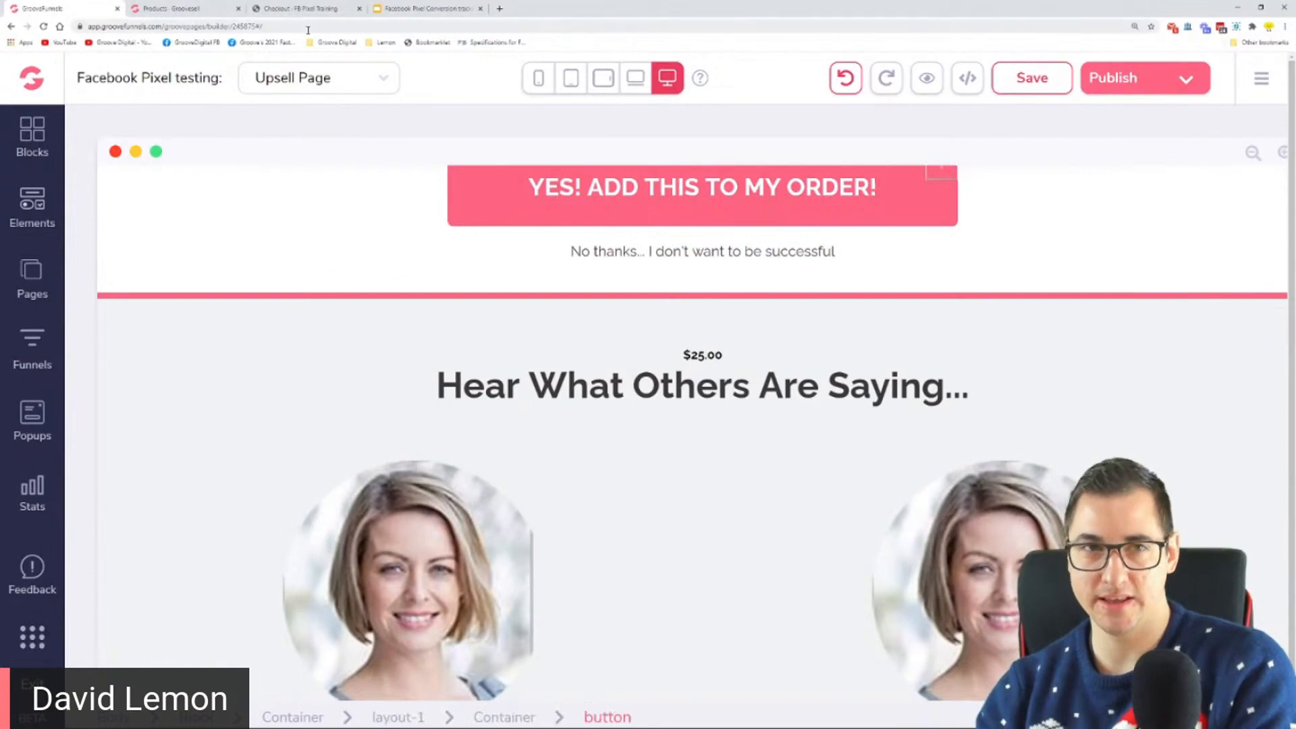
click(702, 354)
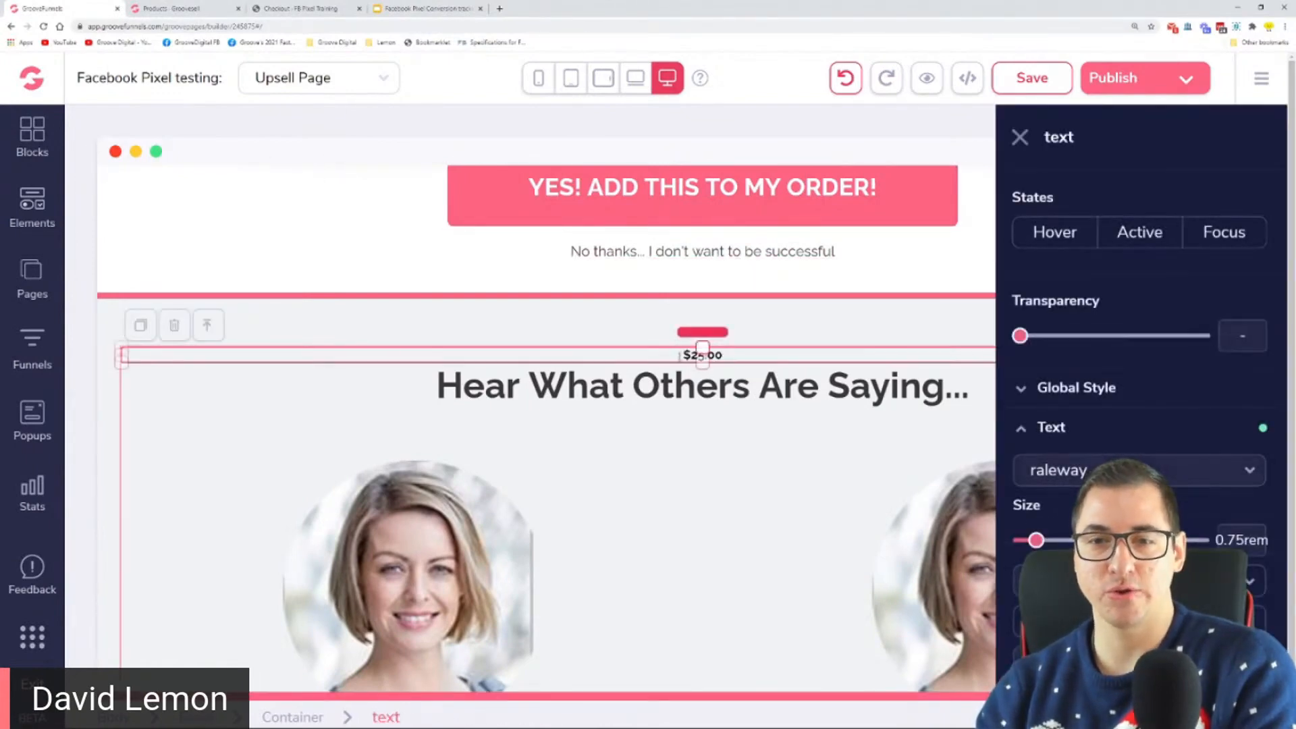
click(530, 314)
click(530, 315)
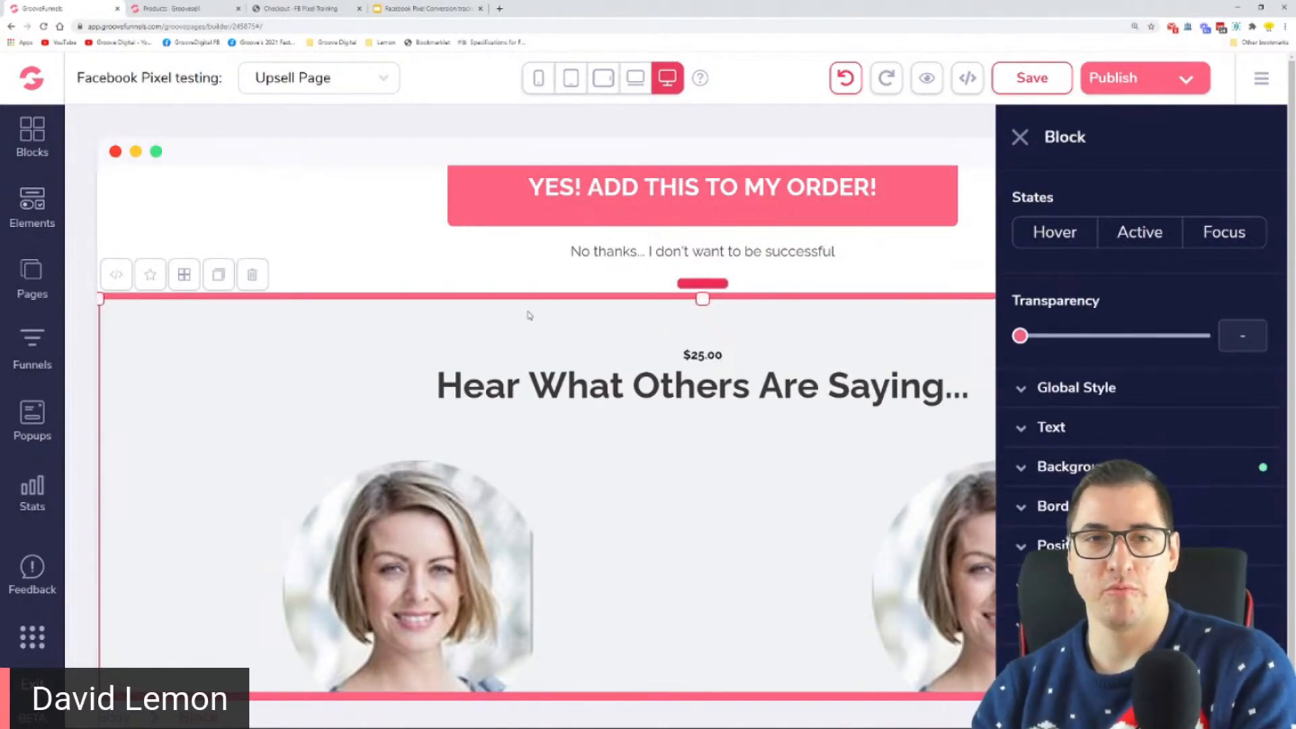
Step: Switch to the Google Slides presentation, show the Step 2 slide and highlight "Get the Facebook pixel helper"
click(389, 8)
click(496, 330)
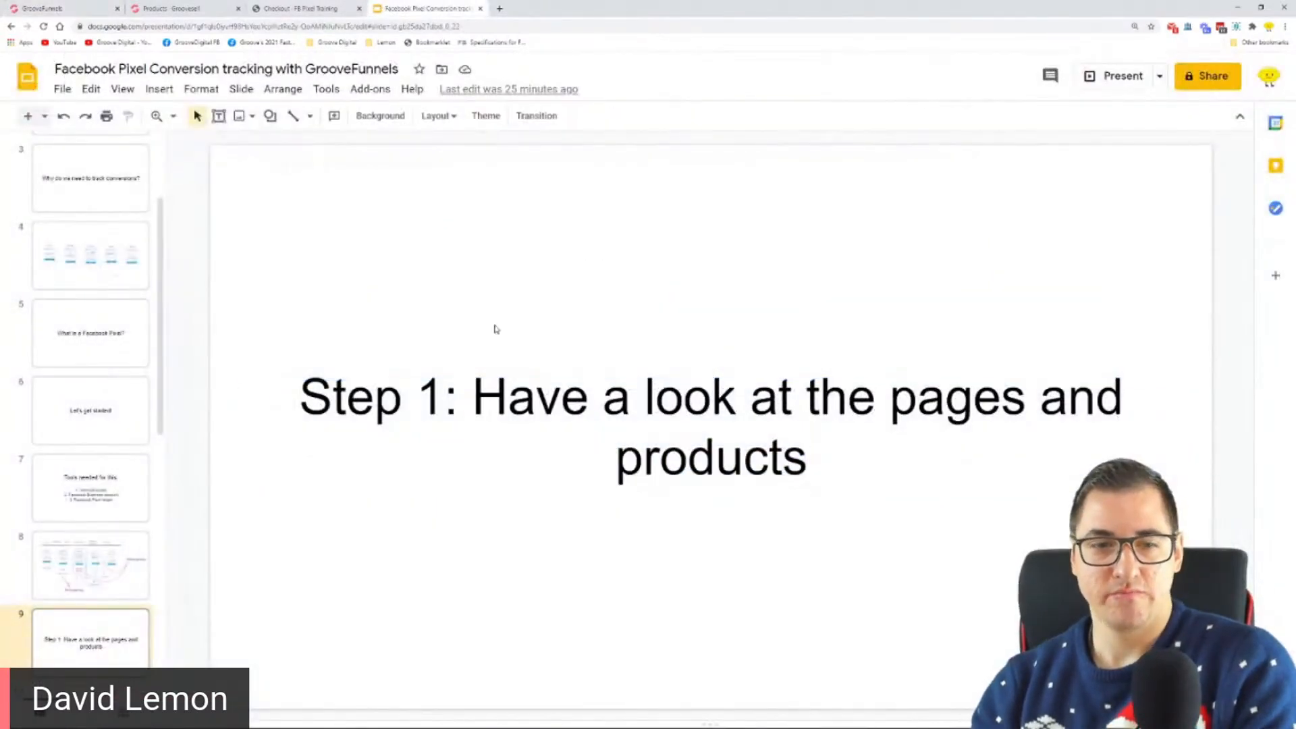
key(Down)
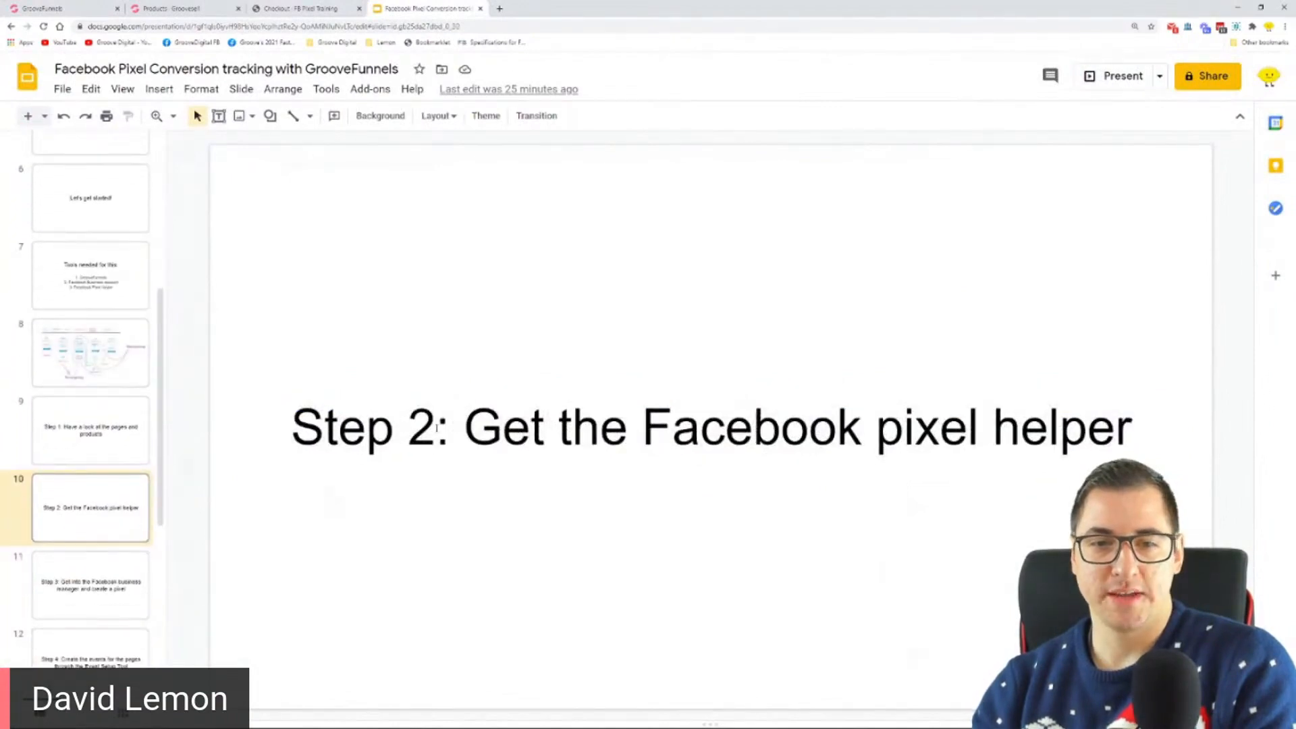
drag(466, 432, 1127, 433)
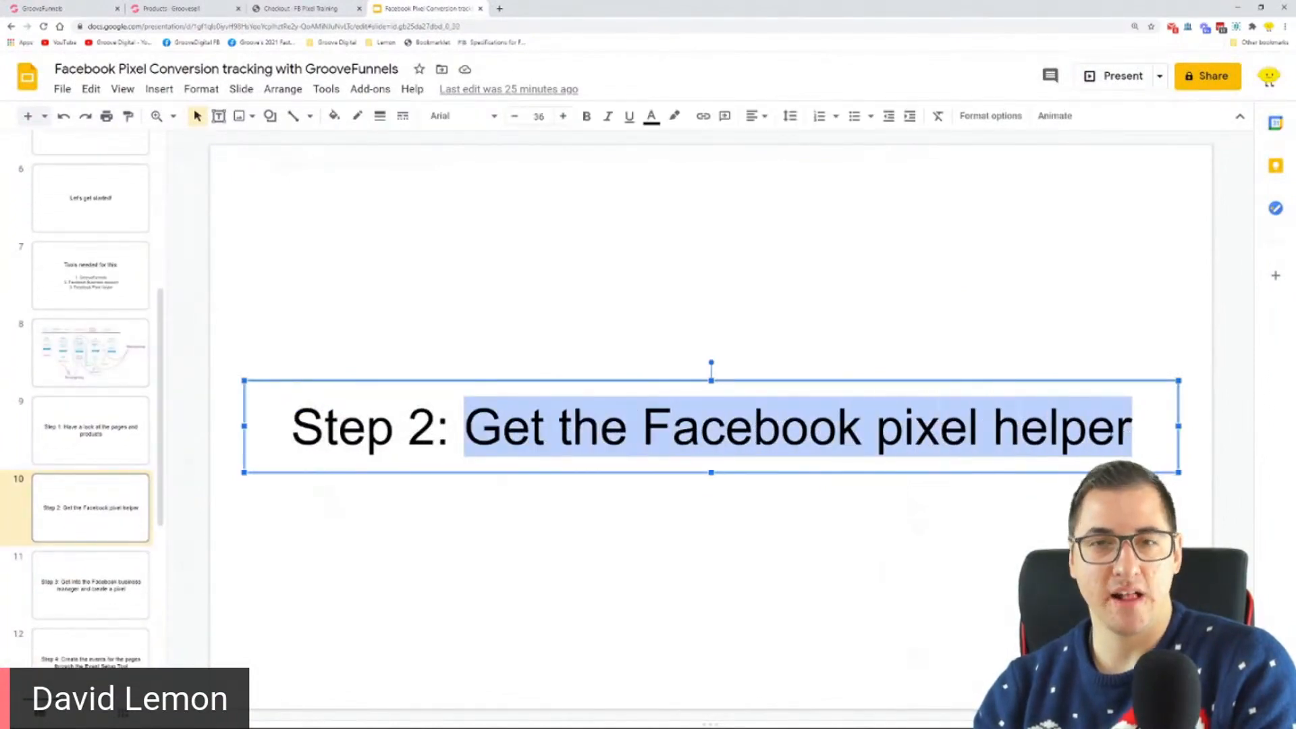
Step: Search Google for "facebook pixel helper" in a new browser tab and open the extension's Chrome Web Store page
click(503, 8)
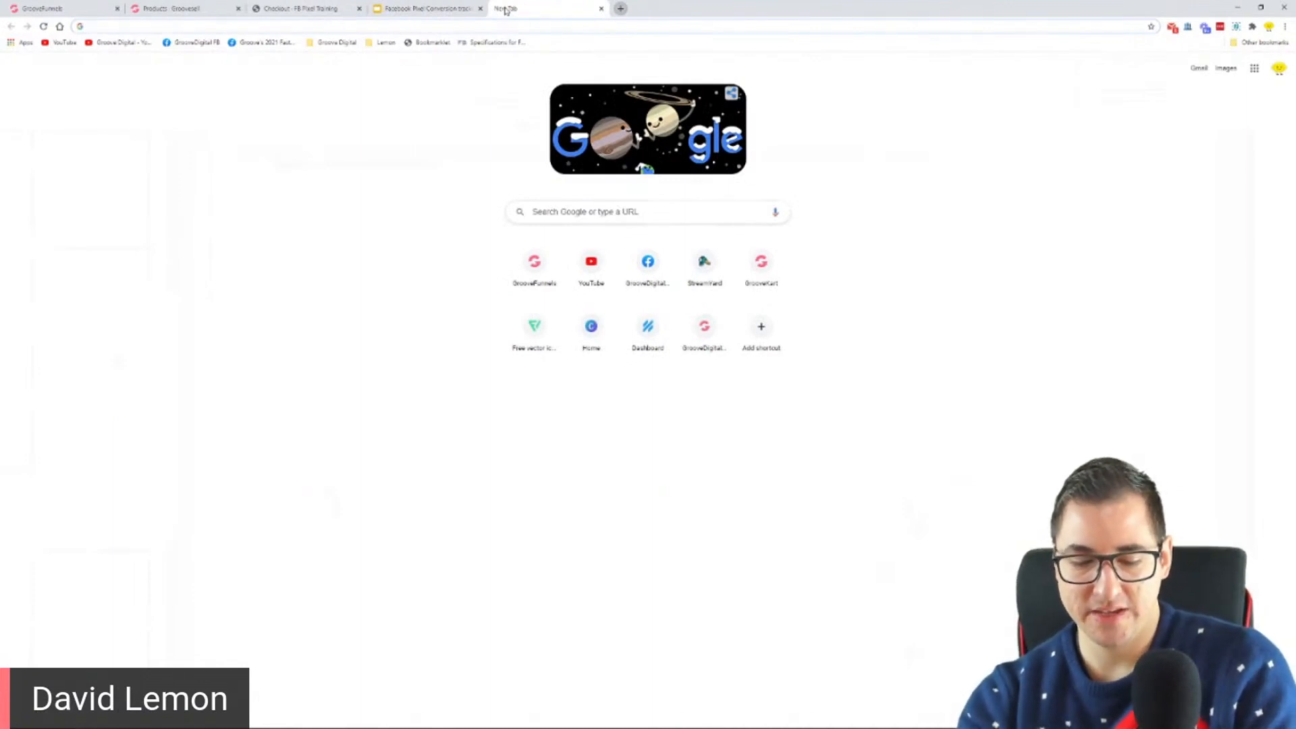
text(facebook pixel helper)
key(Return)
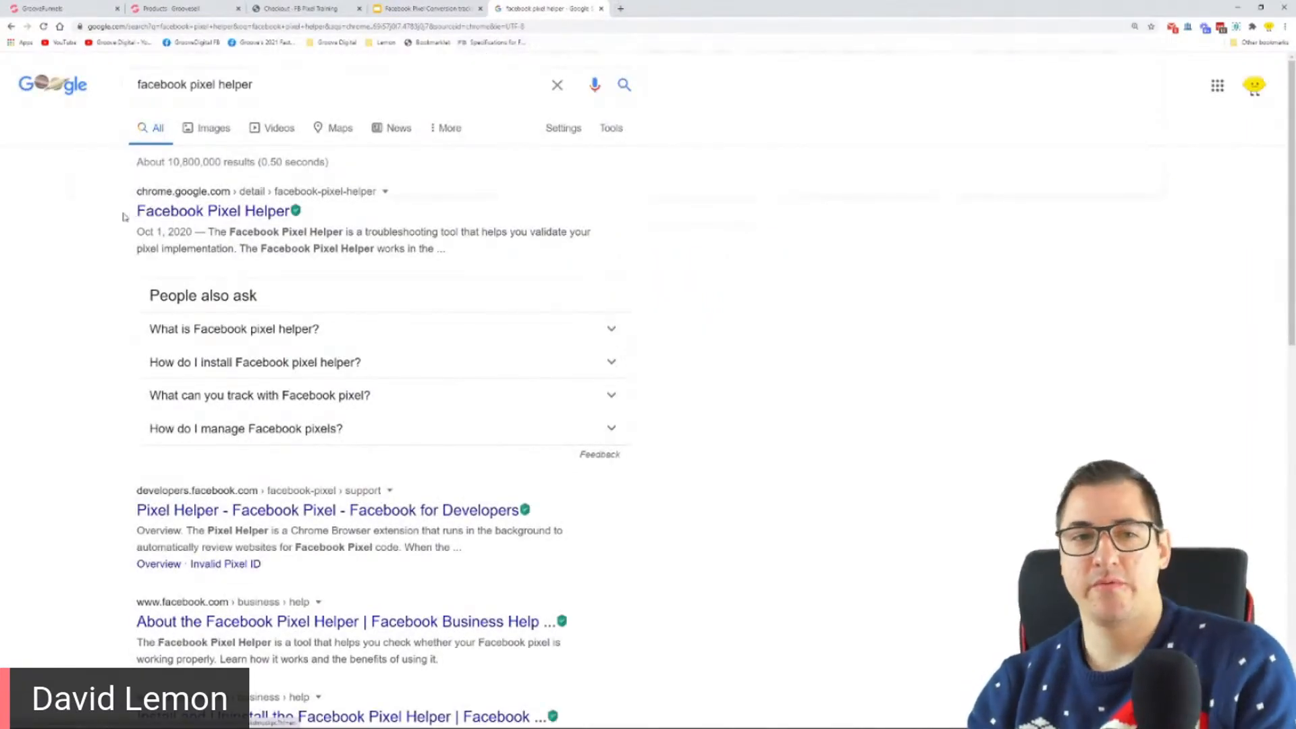
key(ctrl+plus)
click(274, 263)
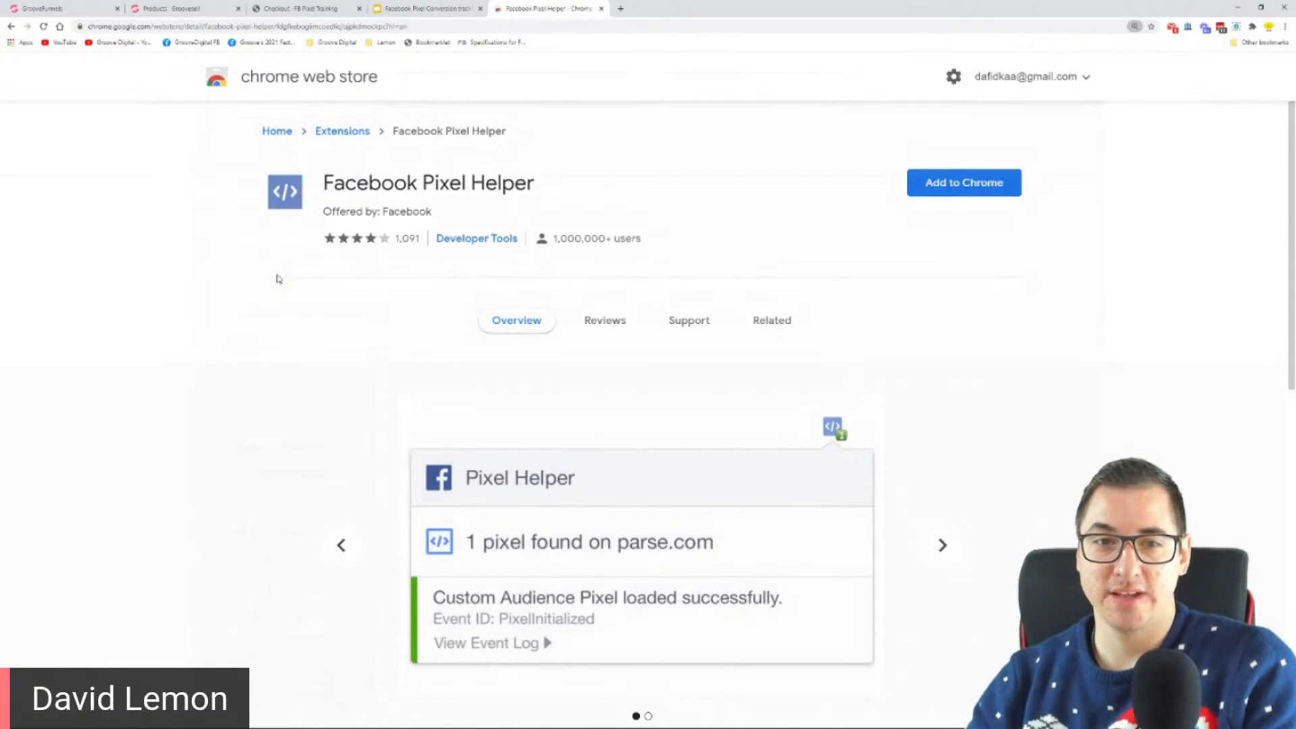
Step: Add the Facebook Pixel Helper extension to Chrome and dismiss the installation notice
click(998, 192)
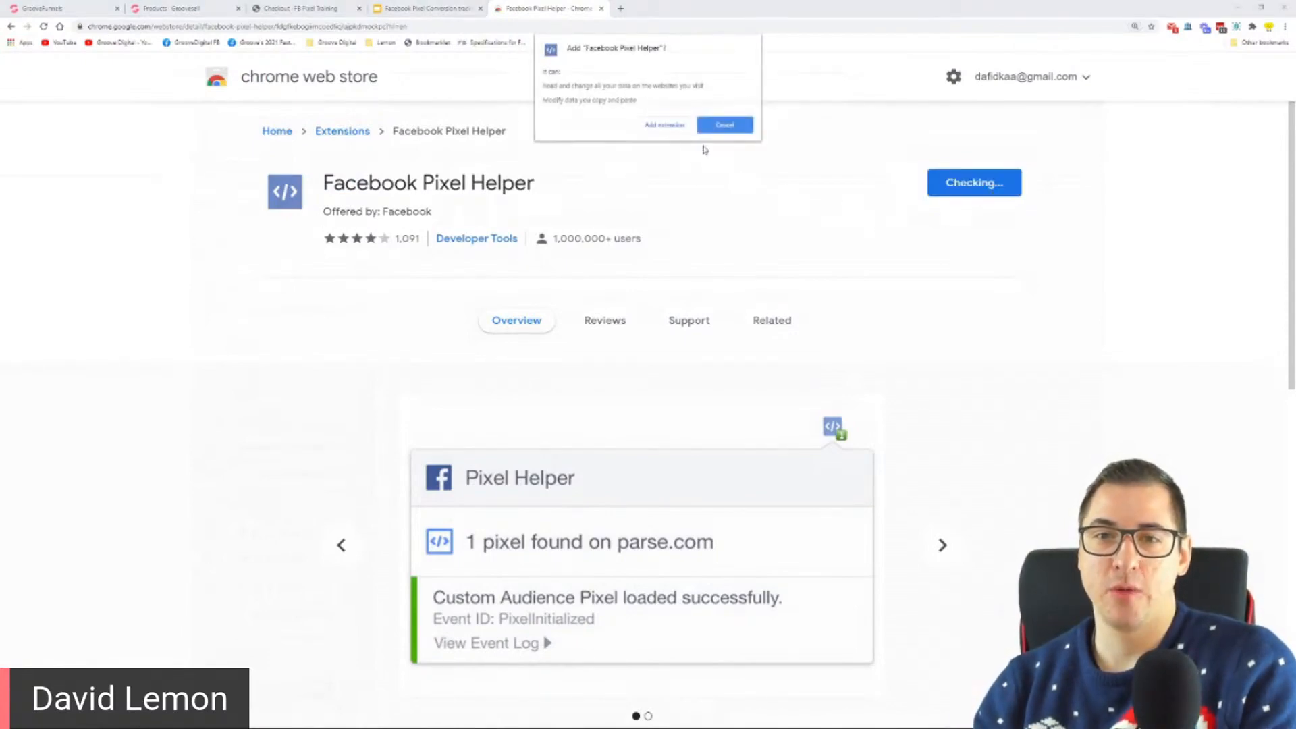
click(665, 128)
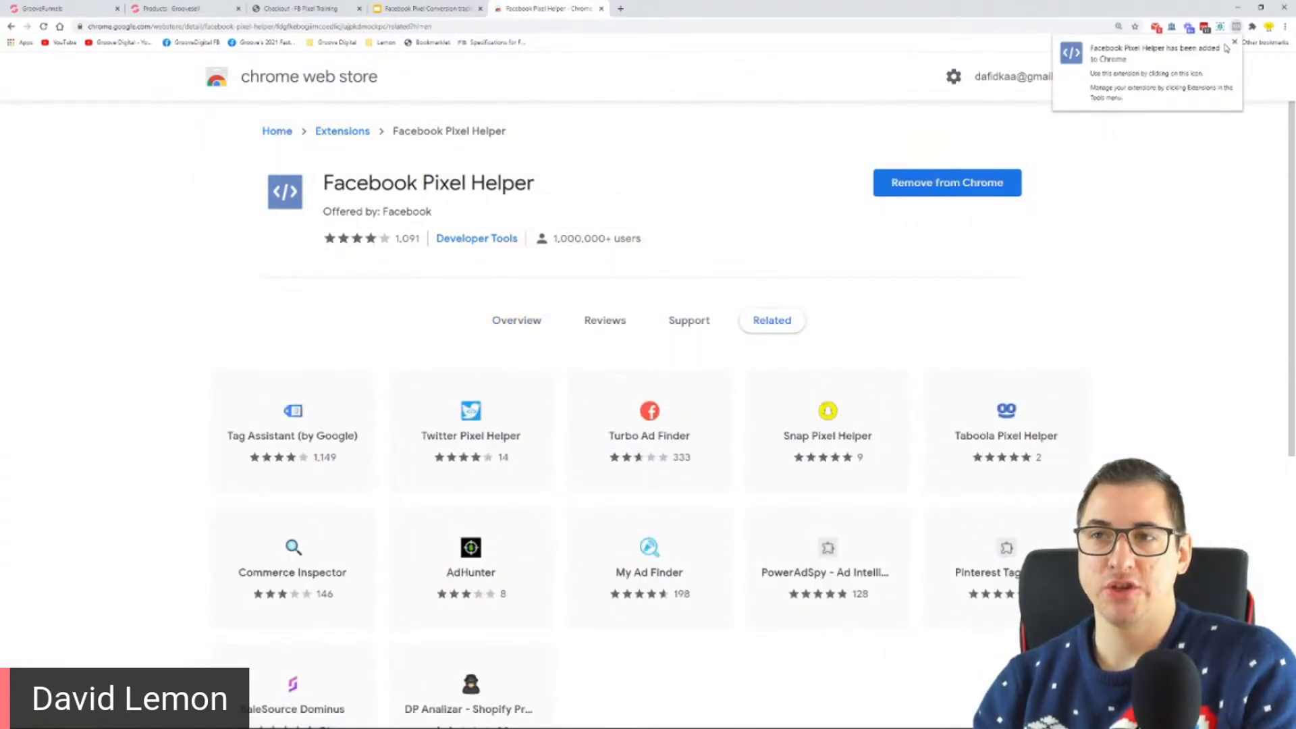
click(1235, 43)
Step: Pin the Facebook Pixel Helper extension and place it ahead of the other pinned extensions
click(1253, 27)
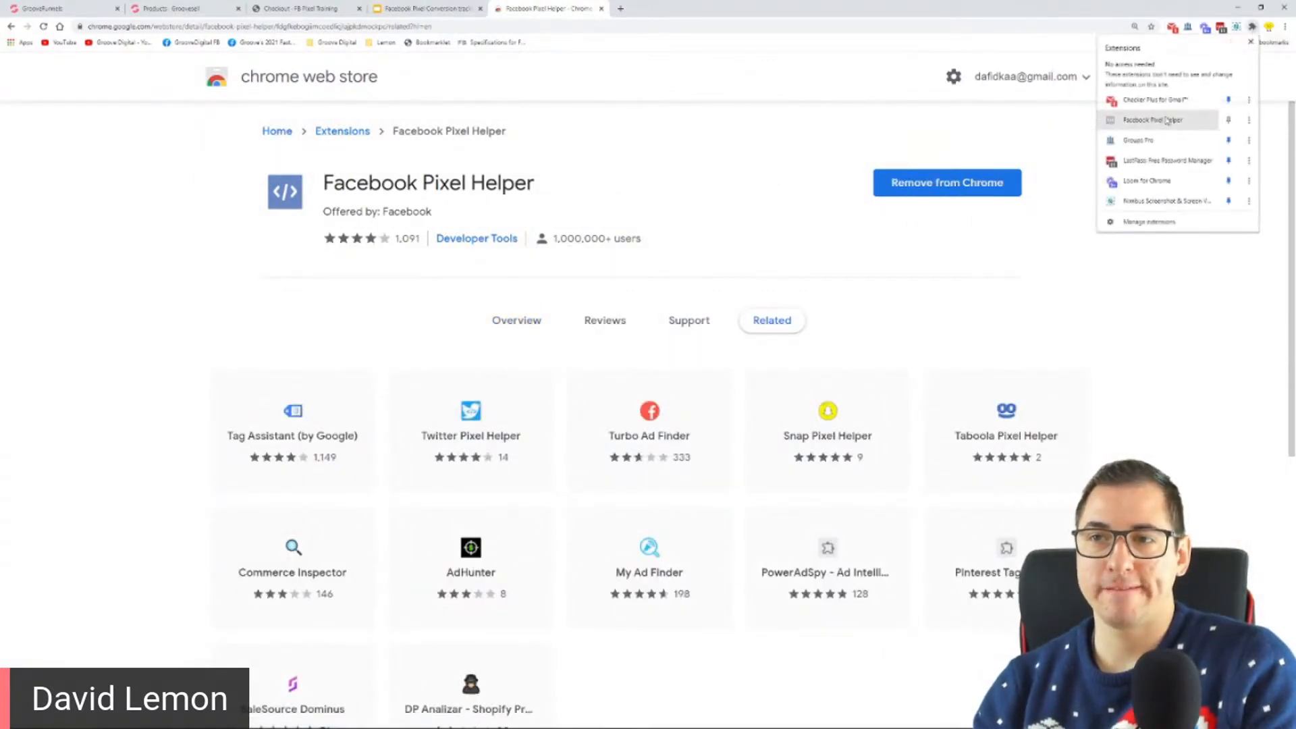
click(1228, 120)
drag(1237, 27, 1176, 28)
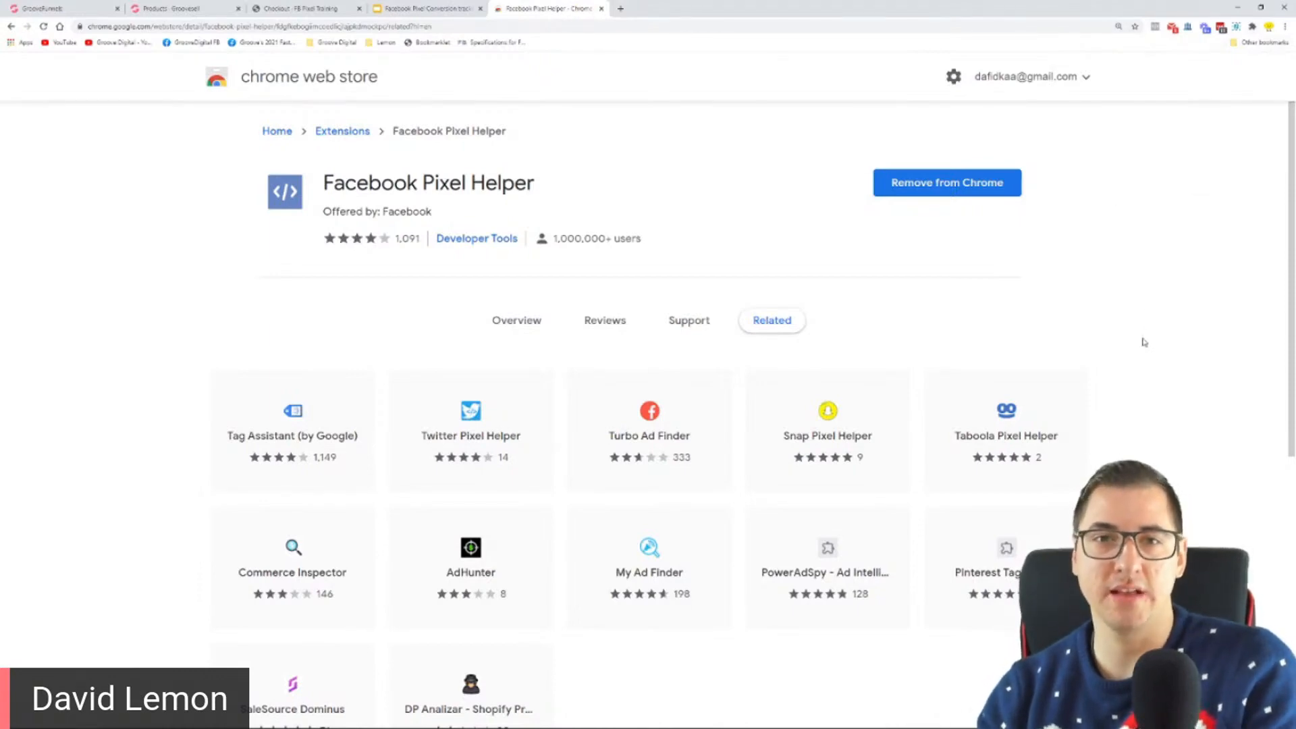
Step: Open the groovefunnels.com website in a new browser tab as a test page for the Pixel Helper
click(398, 7)
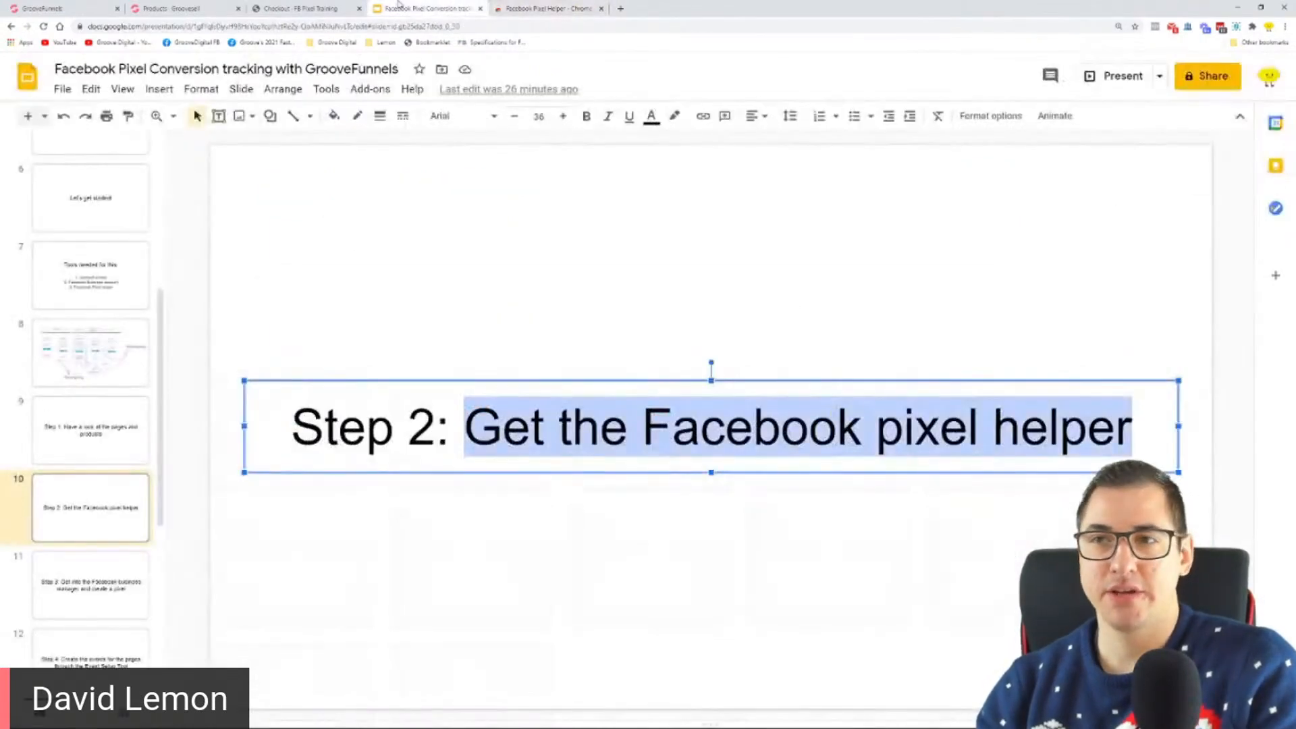
click(304, 8)
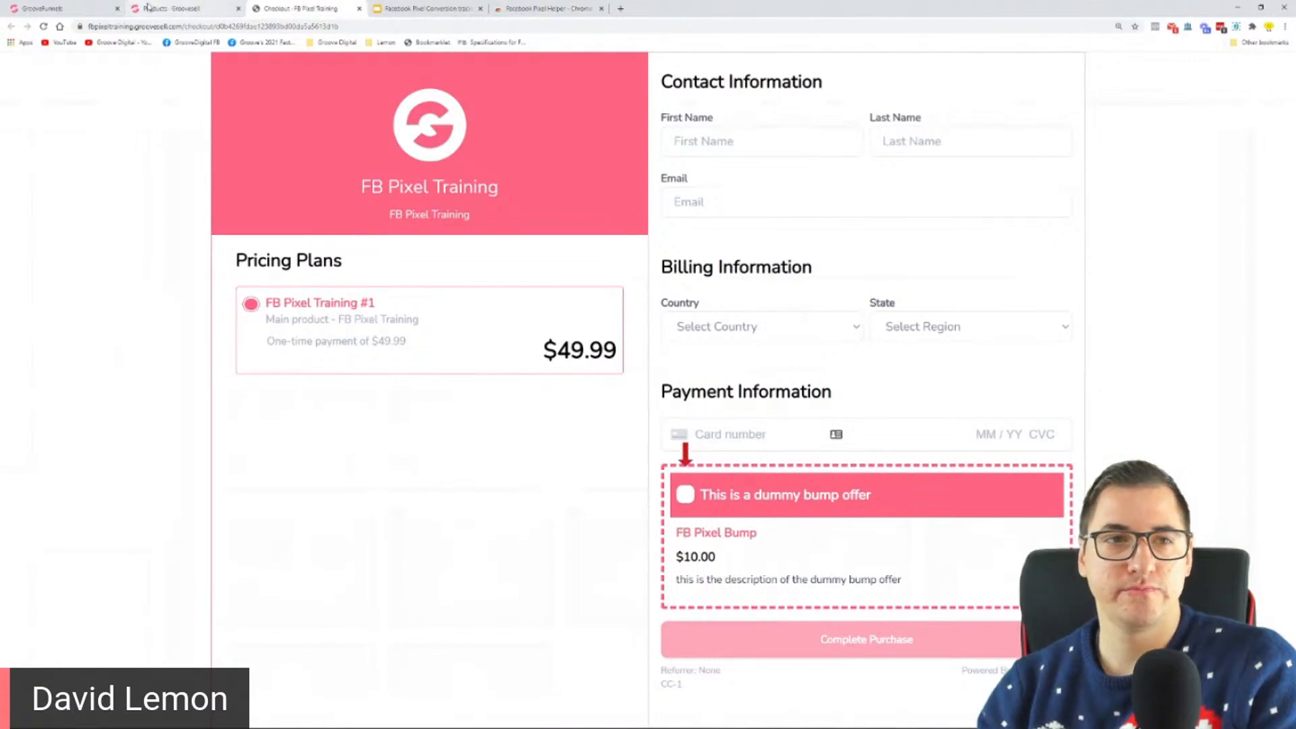
click(45, 7)
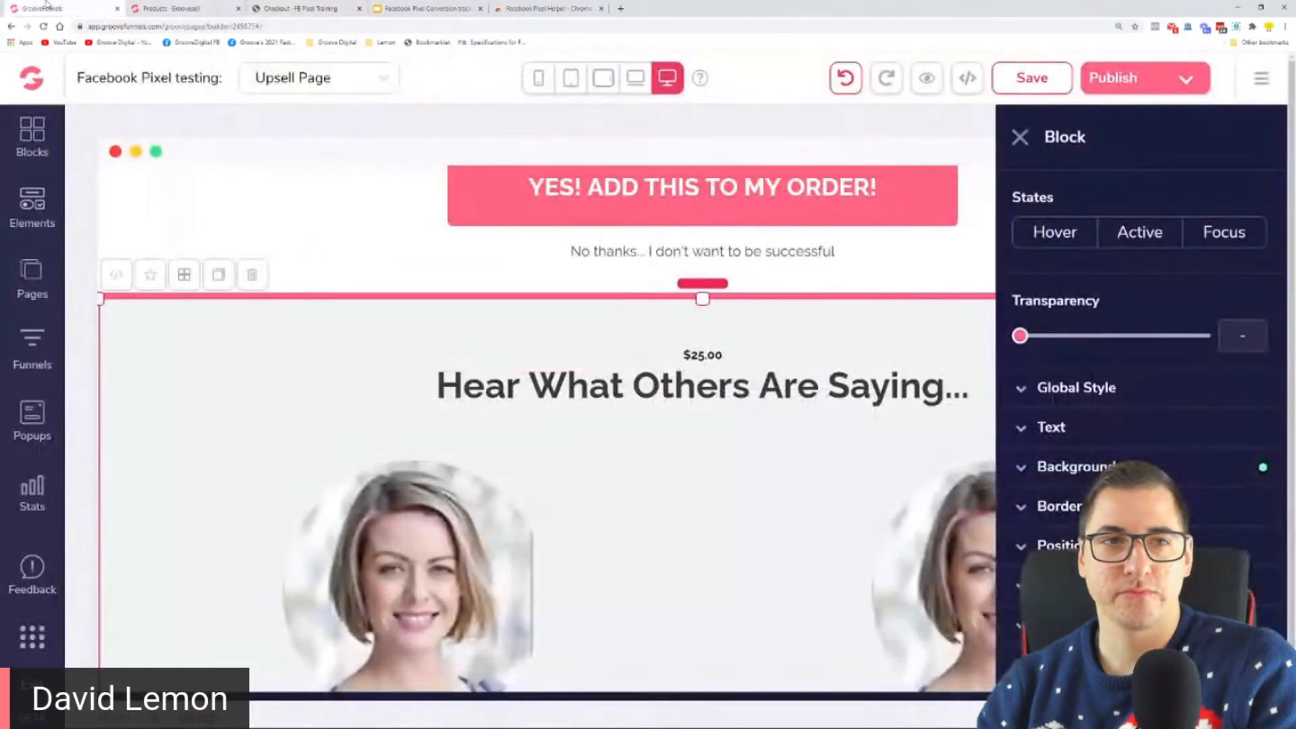
click(621, 9)
text(groovef)
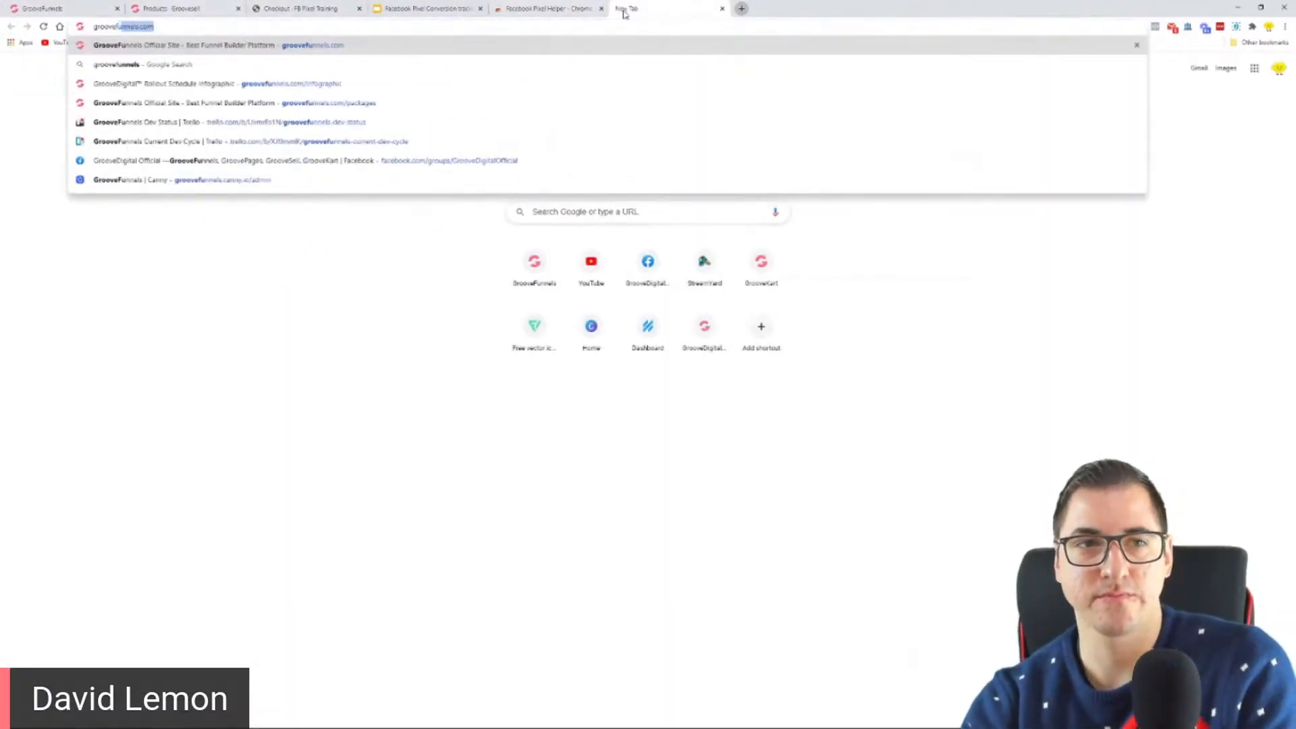
key(Return)
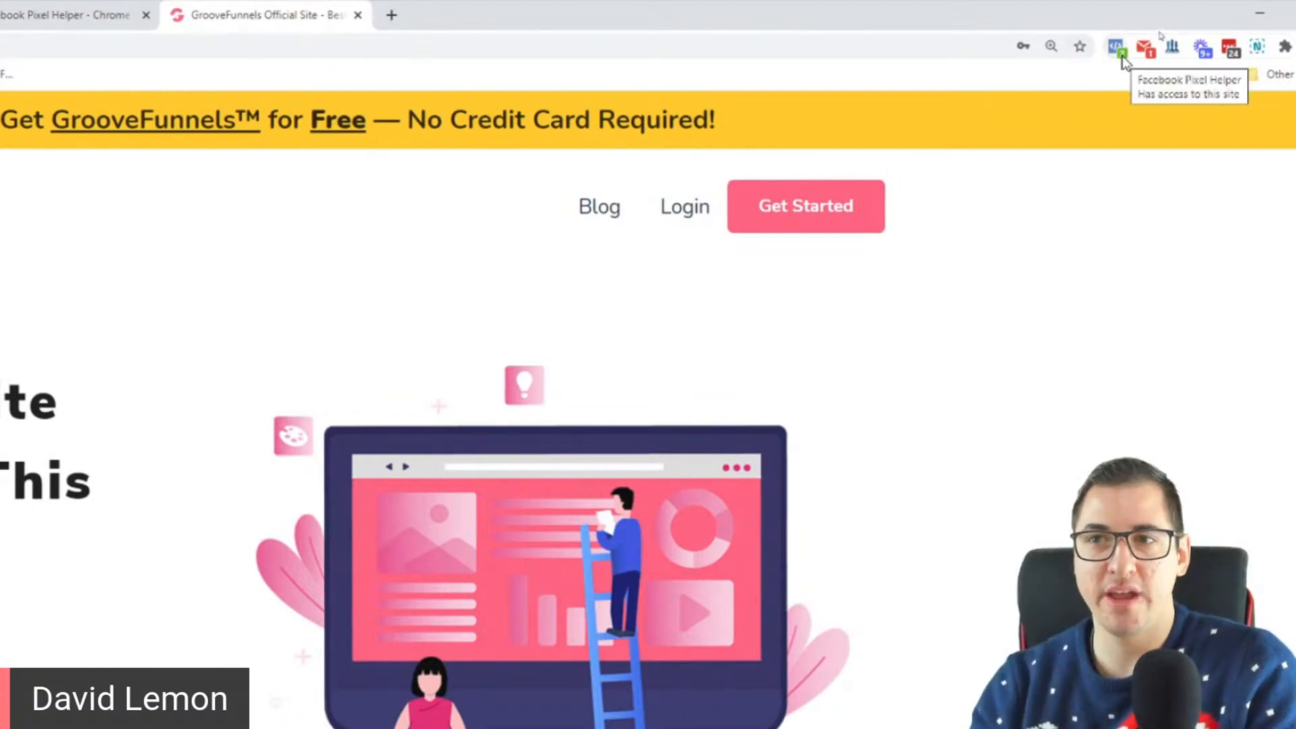
Step: Examine the PageView and Microdata details in the Facebook Pixel Helper for groovefunnels.com and close the site's tab
click(1119, 46)
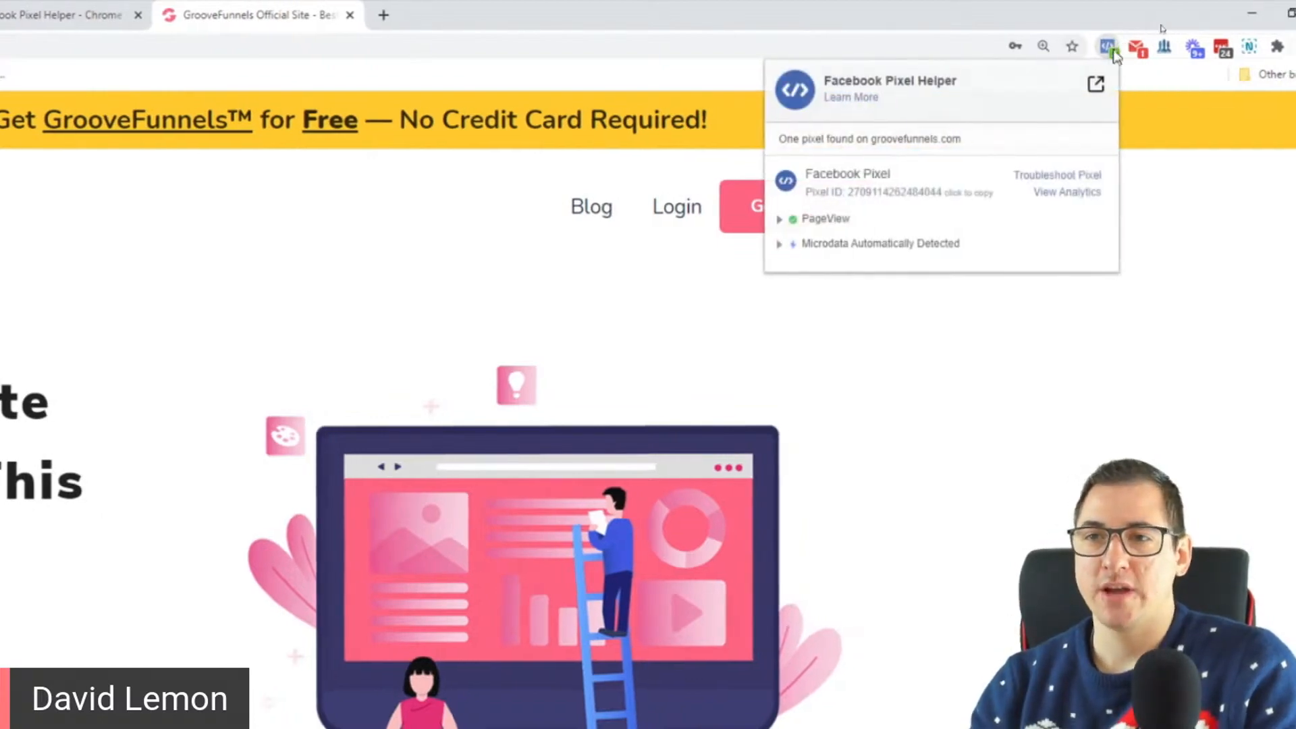
click(781, 219)
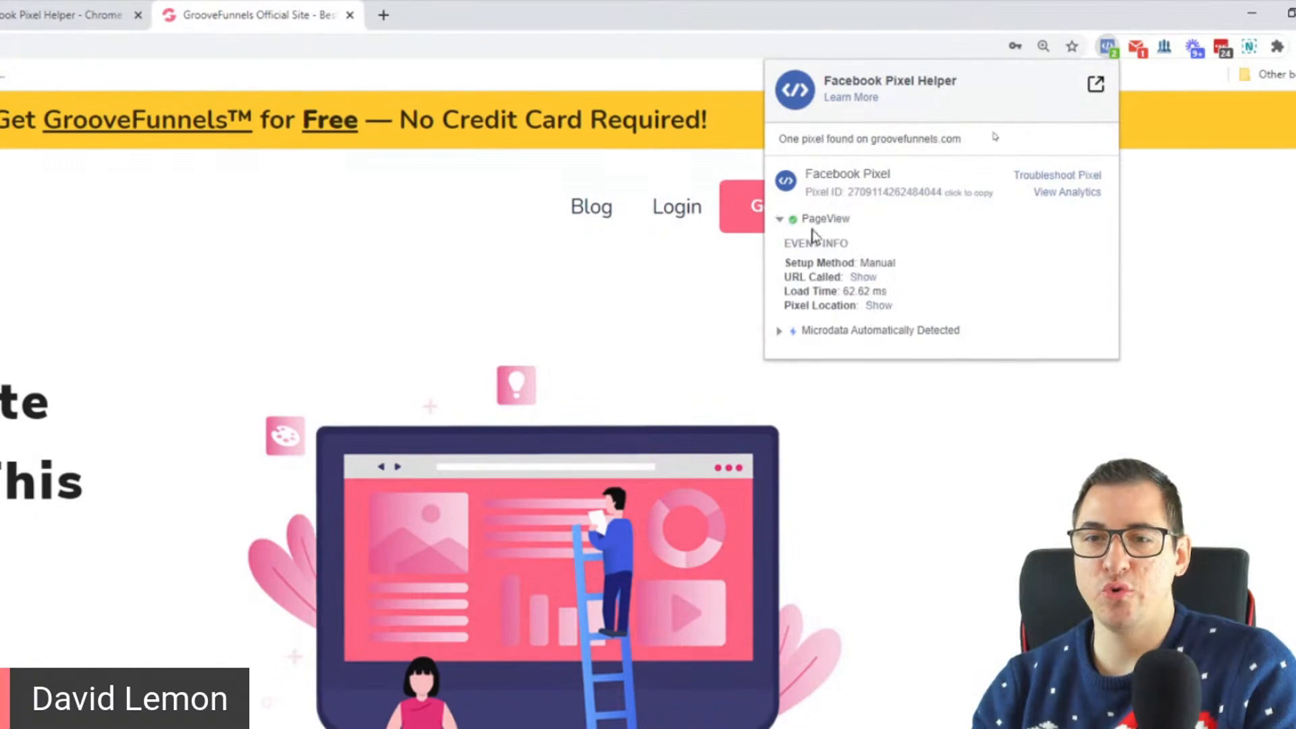
click(780, 331)
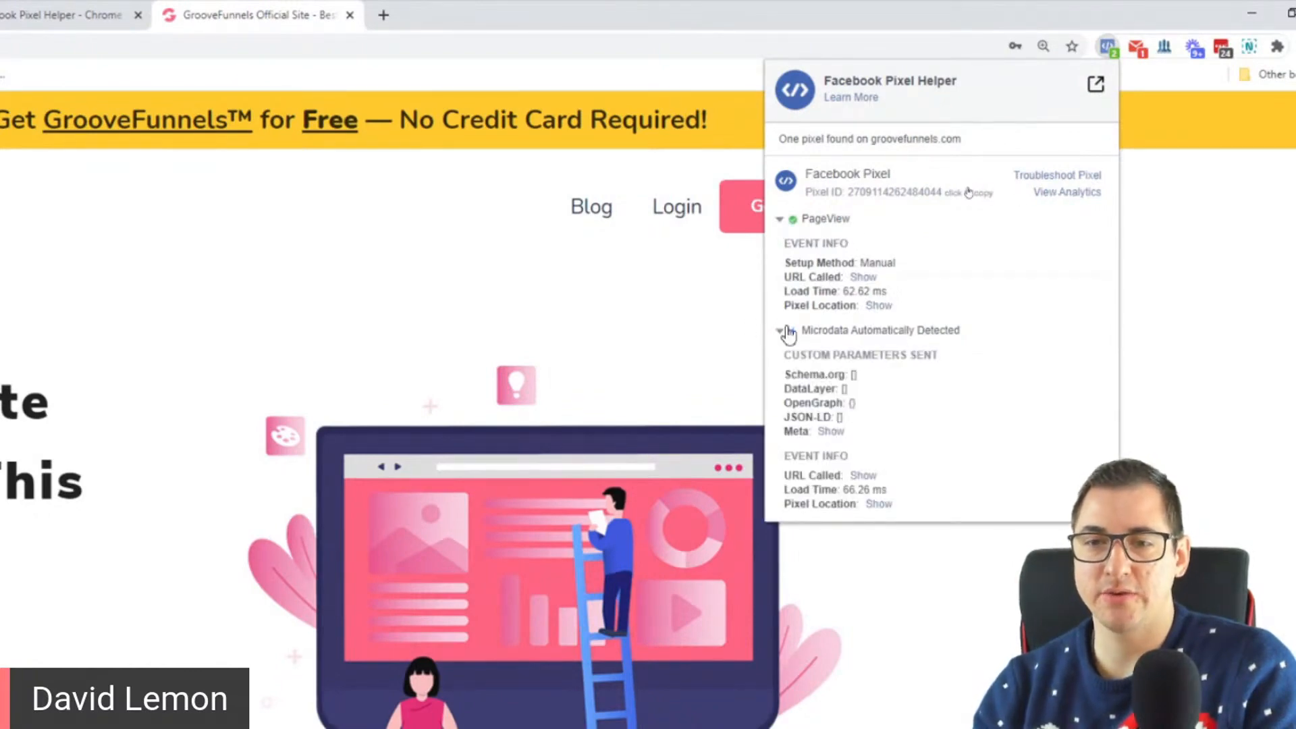
click(780, 219)
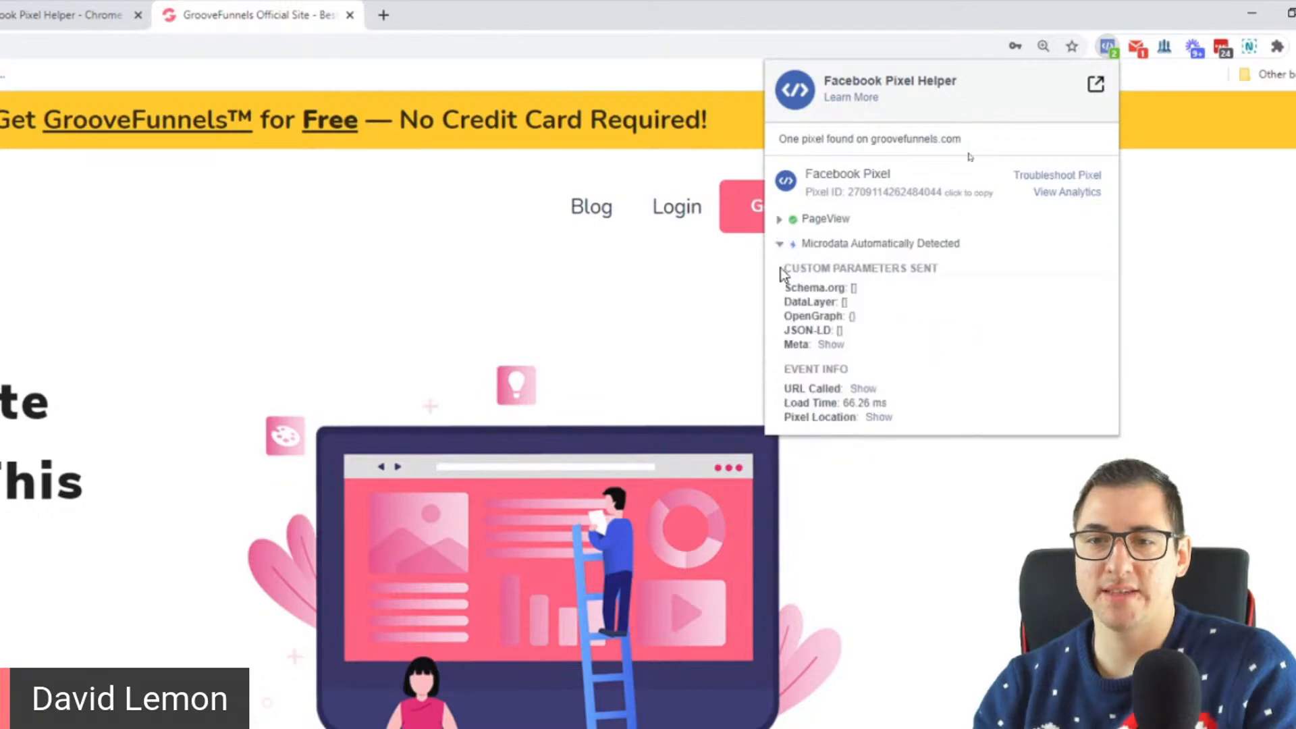
click(782, 246)
click(1107, 46)
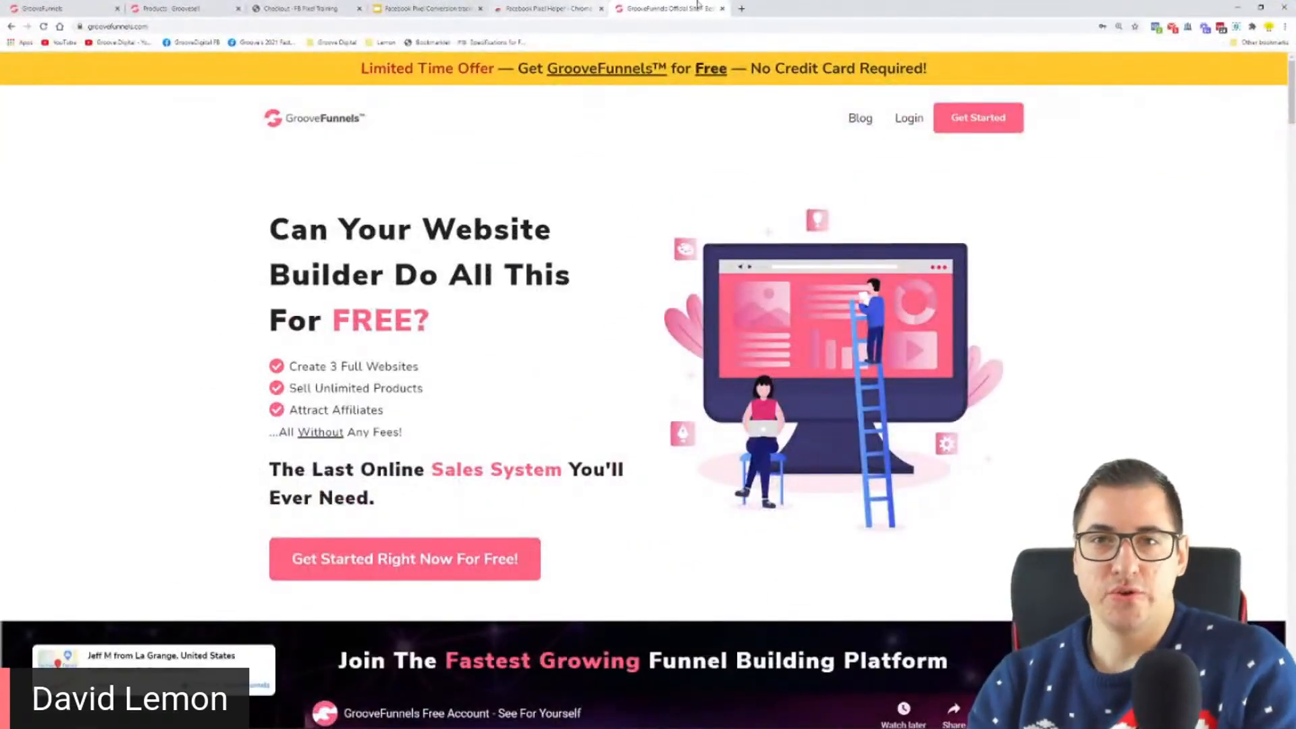
click(723, 10)
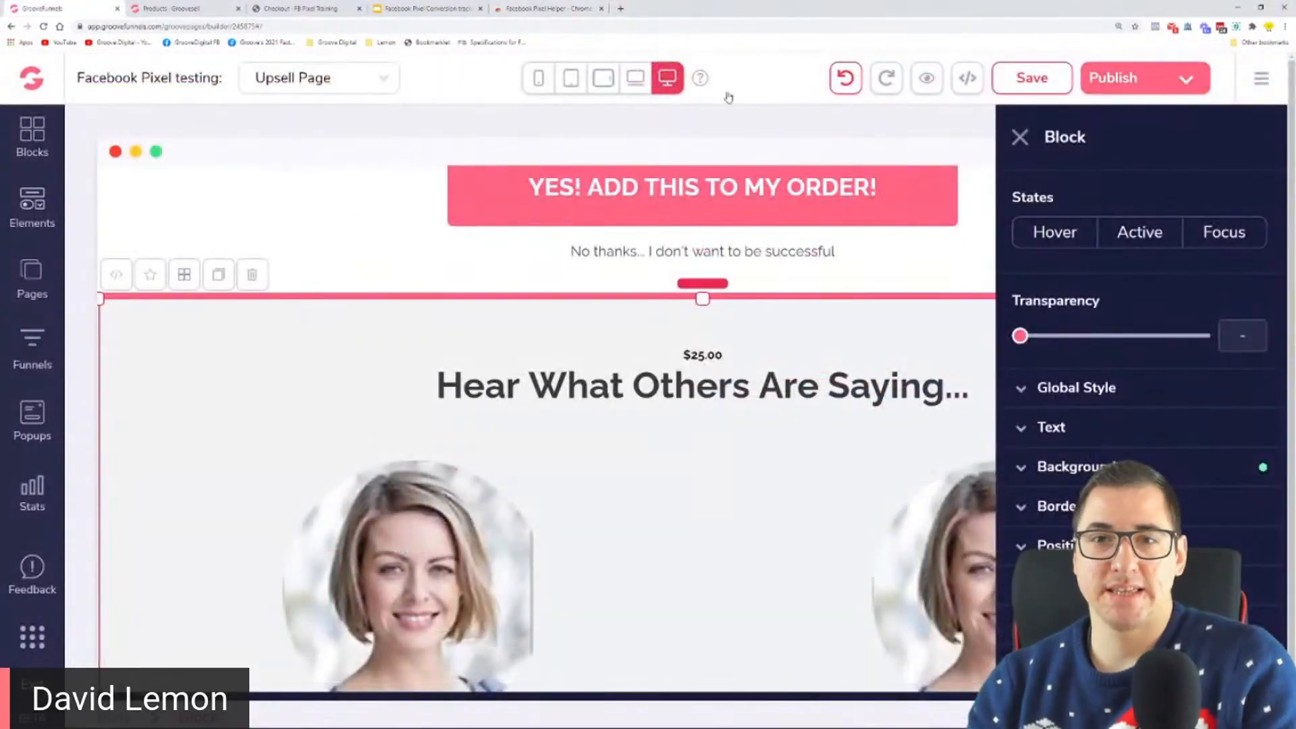
Step: Switch to the Opera browser, check the Facebook Pixel Helper on its start page and close Opera
click(451, 6)
click(564, 376)
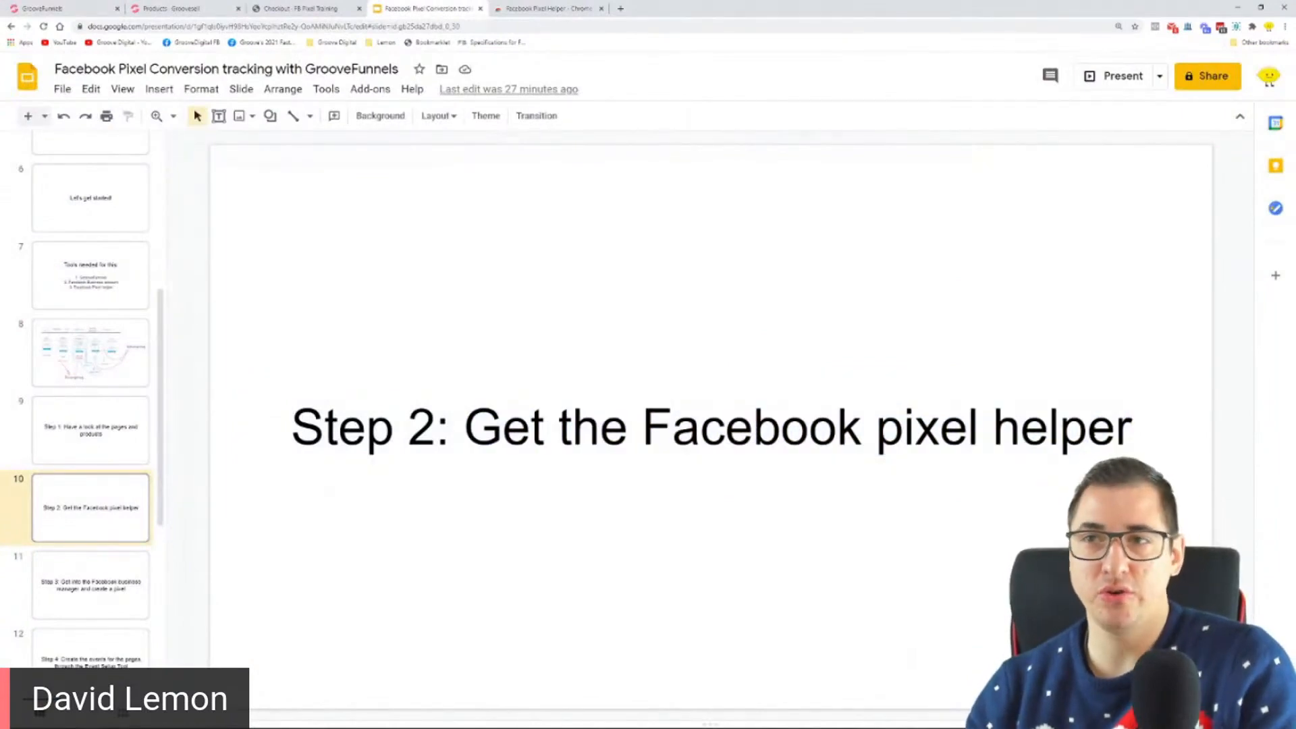
click(522, 6)
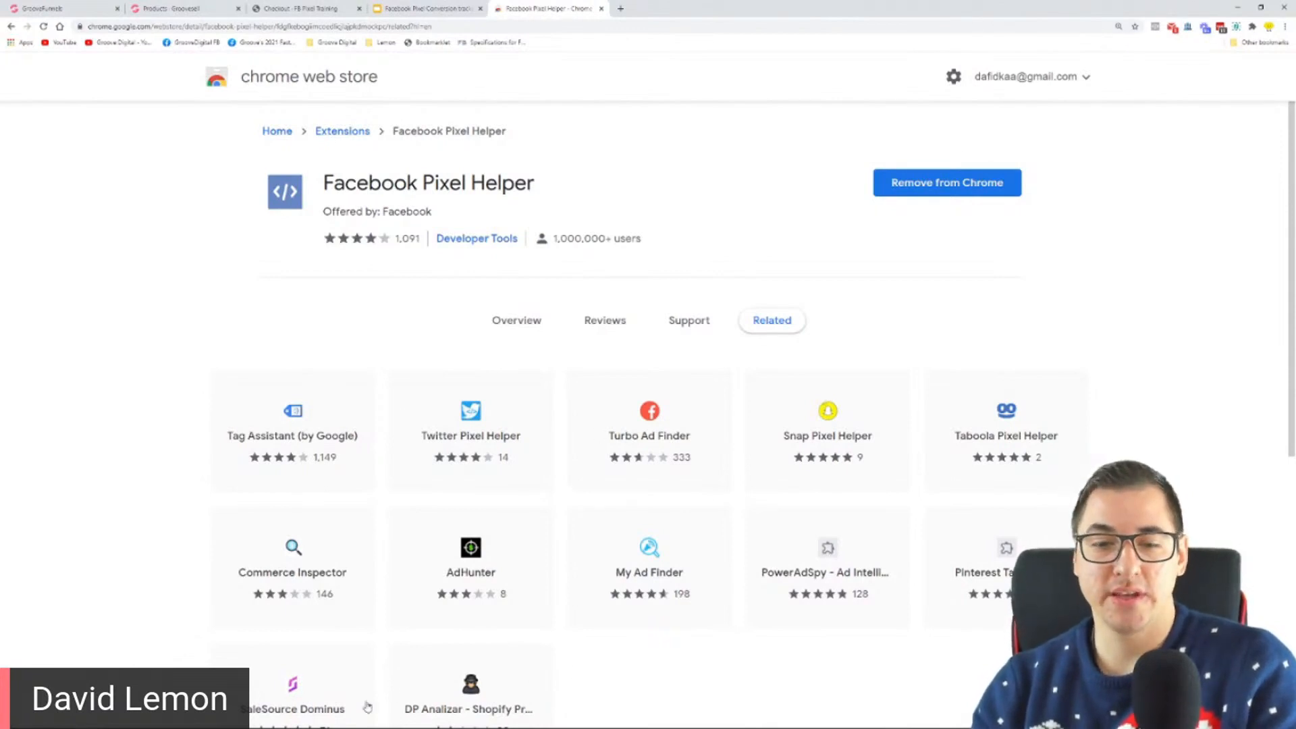
mouse_move(259, 723)
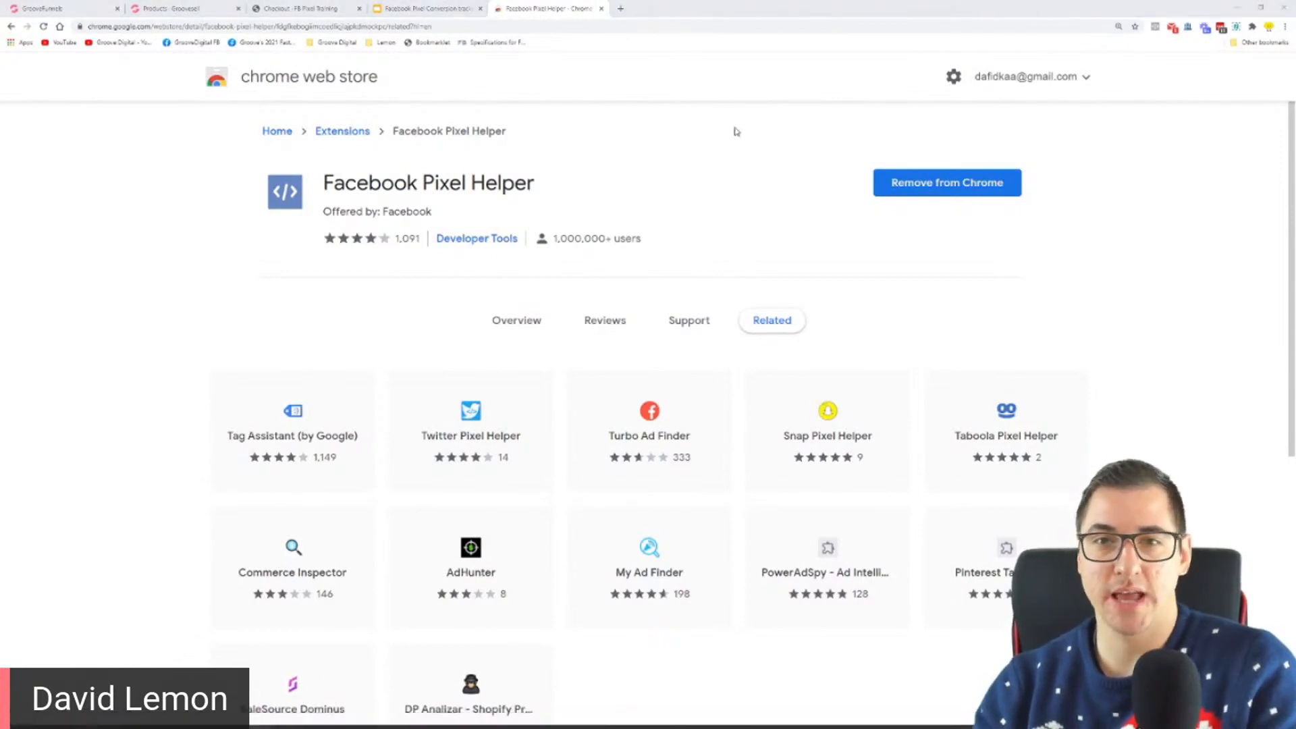
drag(1, 172, 515, 1)
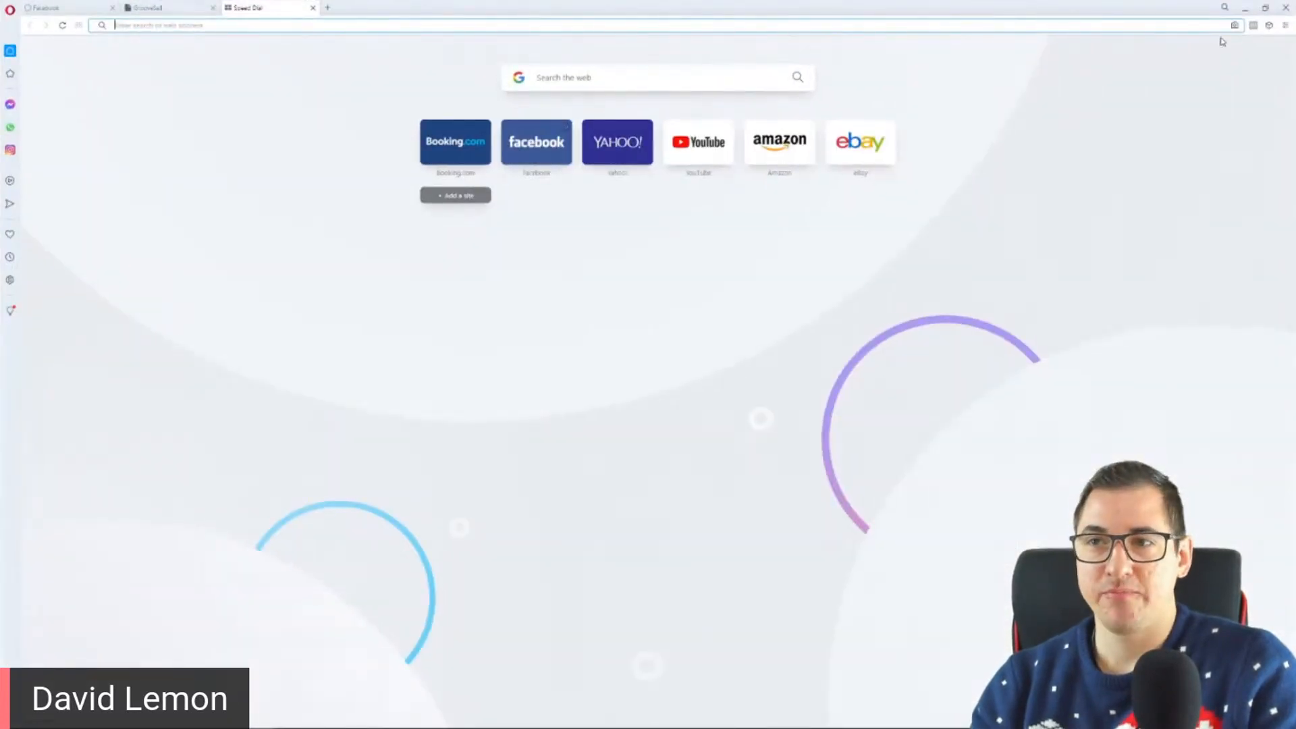
click(1254, 32)
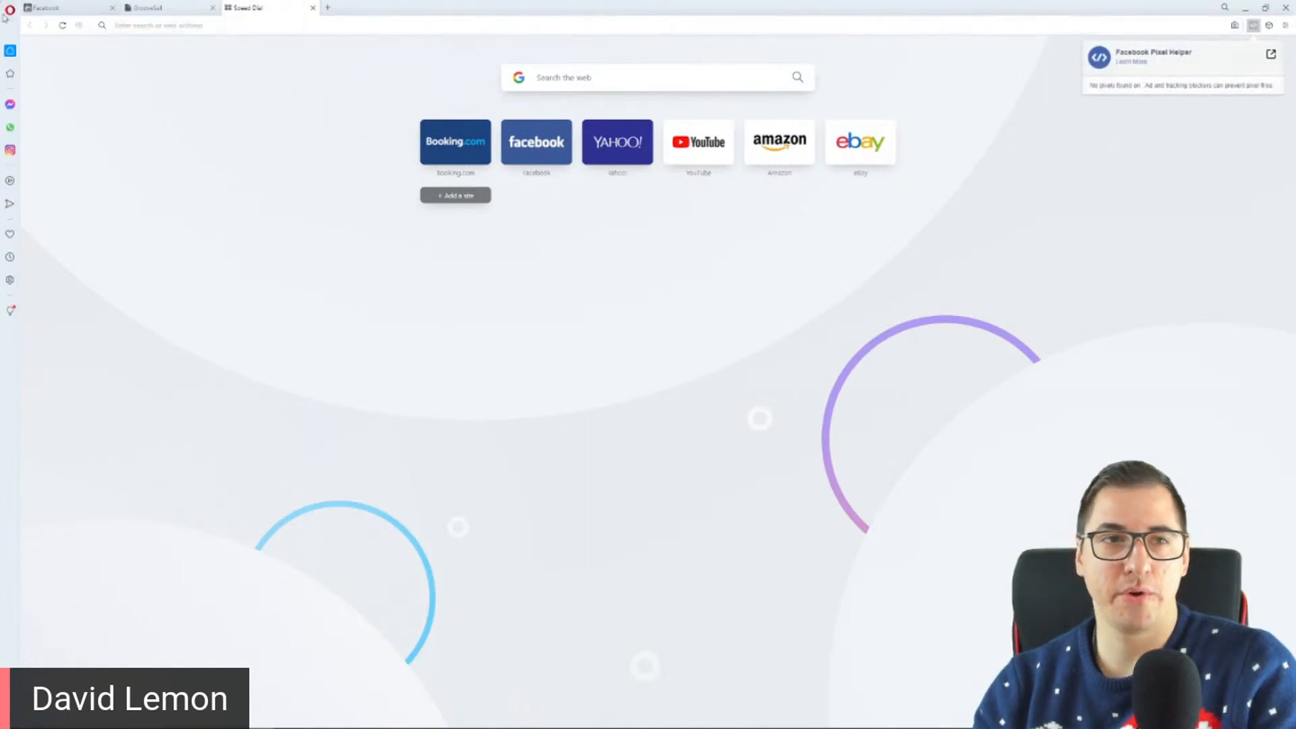
click(1287, 8)
click(713, 392)
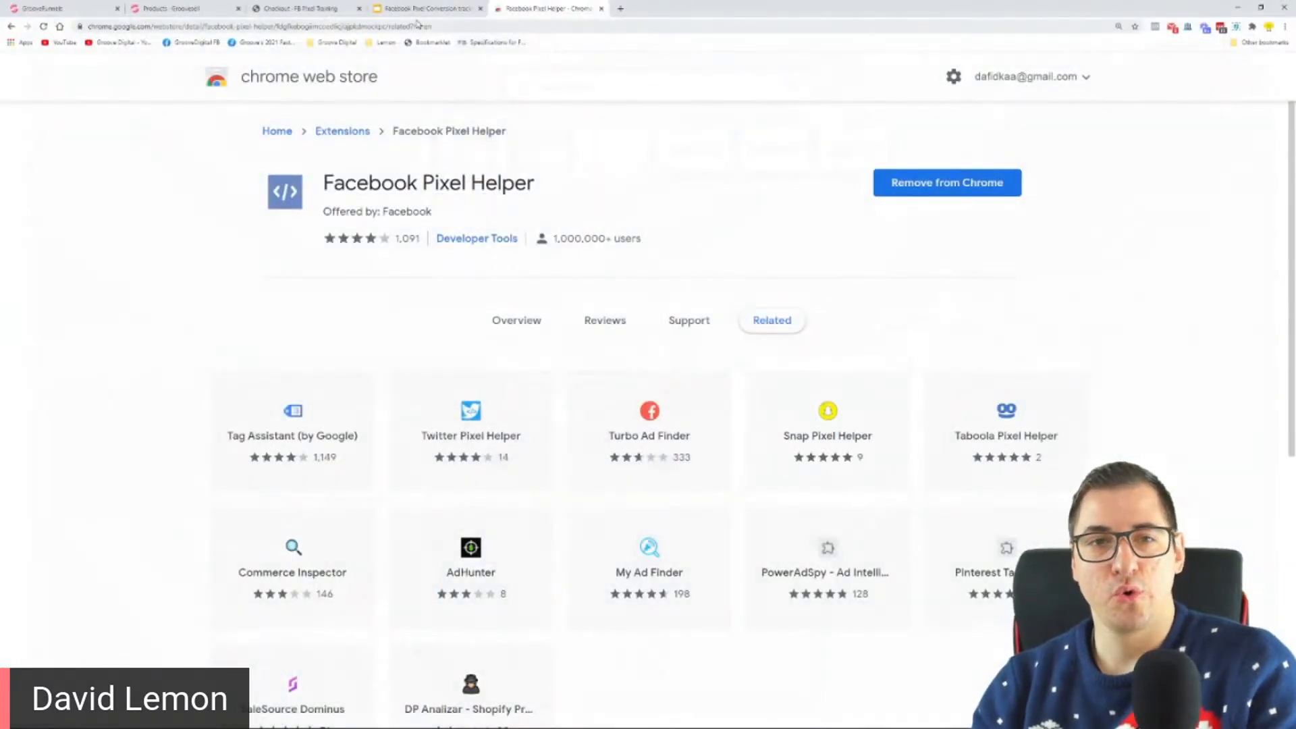
Step: Show the Step 3 slide and highlight its text about creating a pixel, and highlight "Facebook Business account" on the "Tools needed for this" slide
click(419, 9)
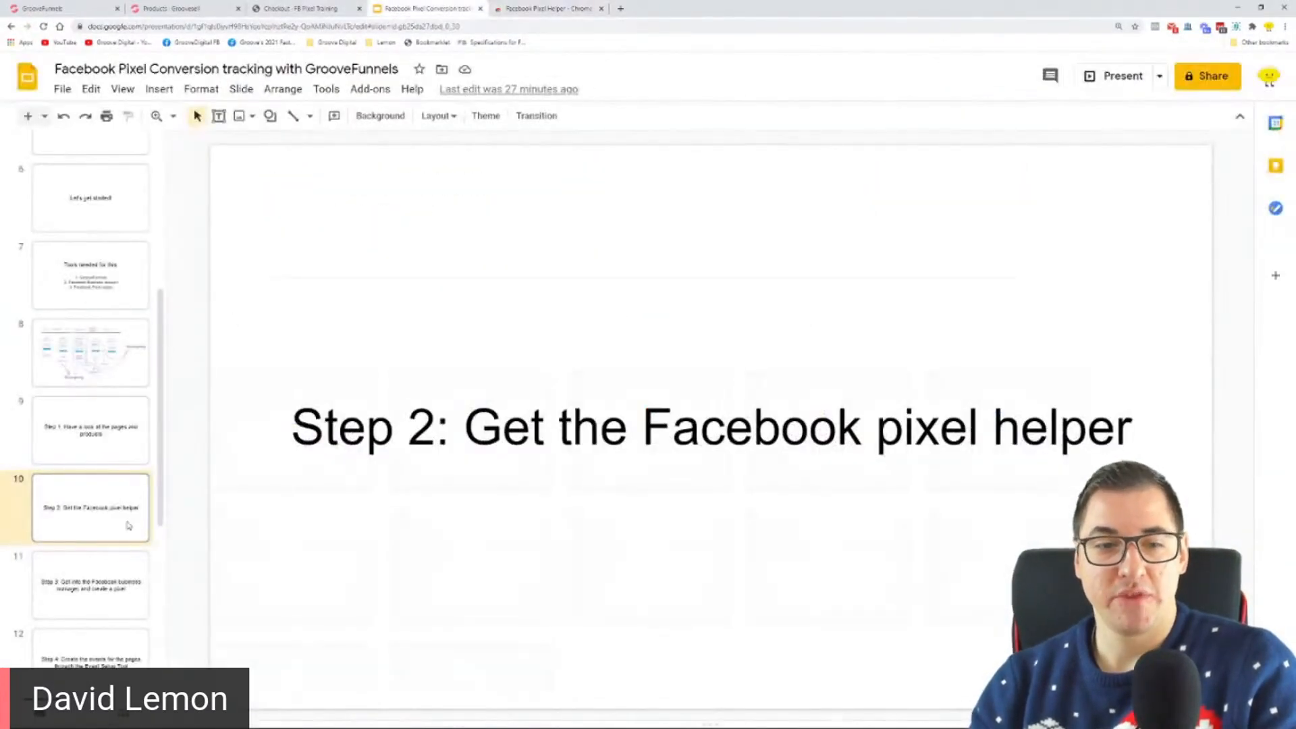
click(108, 585)
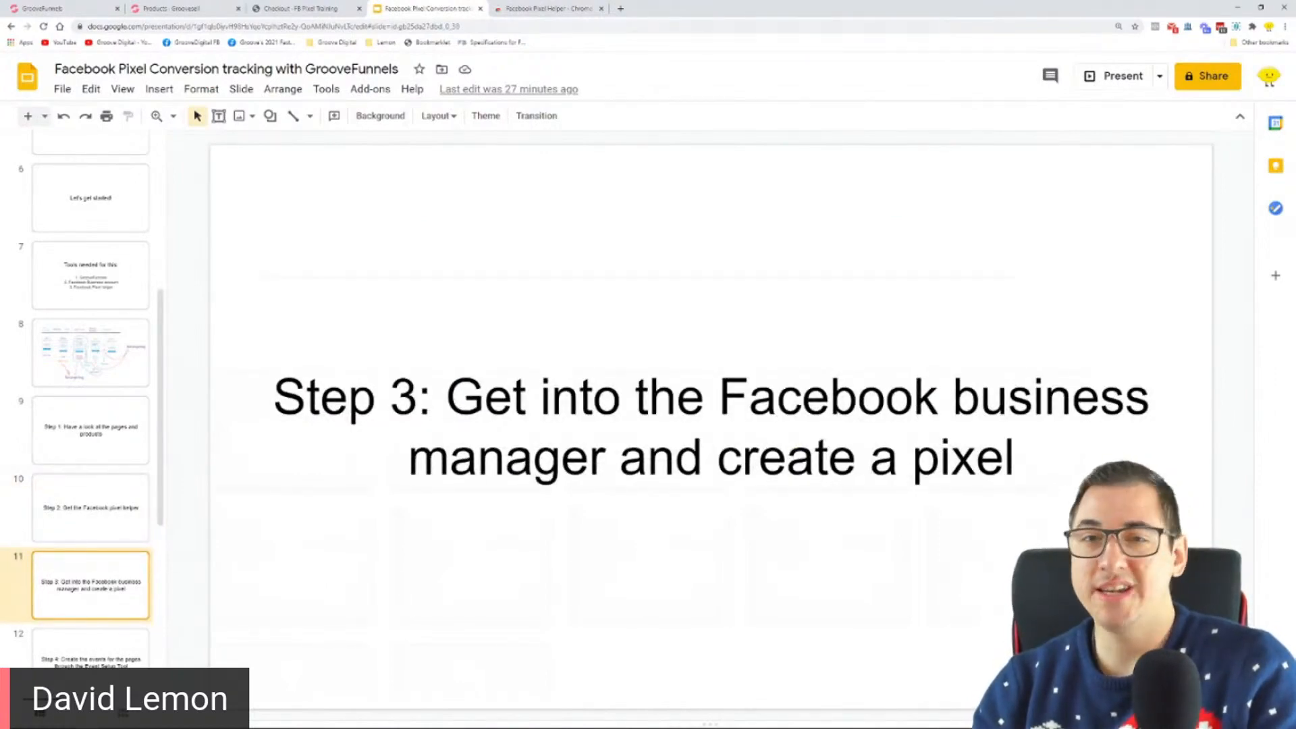
drag(446, 398, 706, 464)
click(1014, 459)
drag(1014, 459, 743, 460)
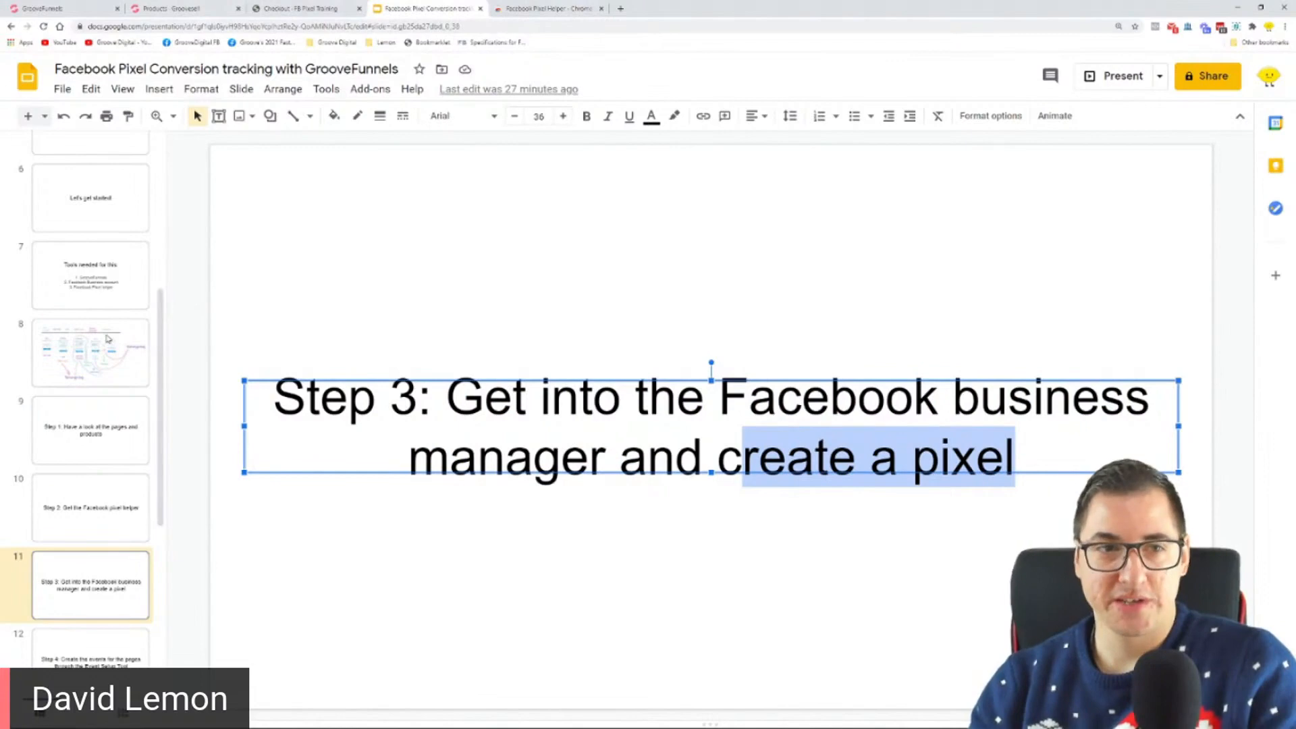
click(100, 273)
drag(514, 487, 952, 492)
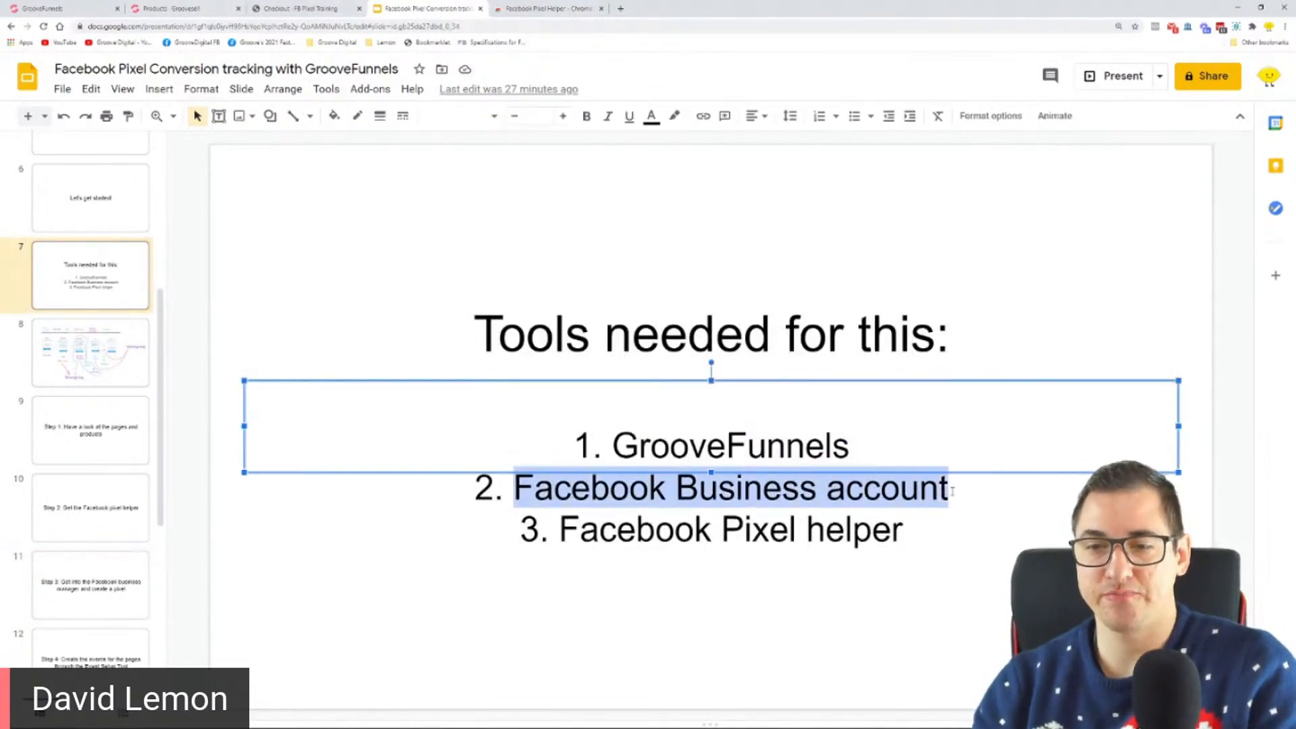
Step: Highlight "GrooveFunnels" and "Facebook Pixel helper" in the list on the "Tools needed for this" slide
click(999, 492)
drag(865, 451, 624, 432)
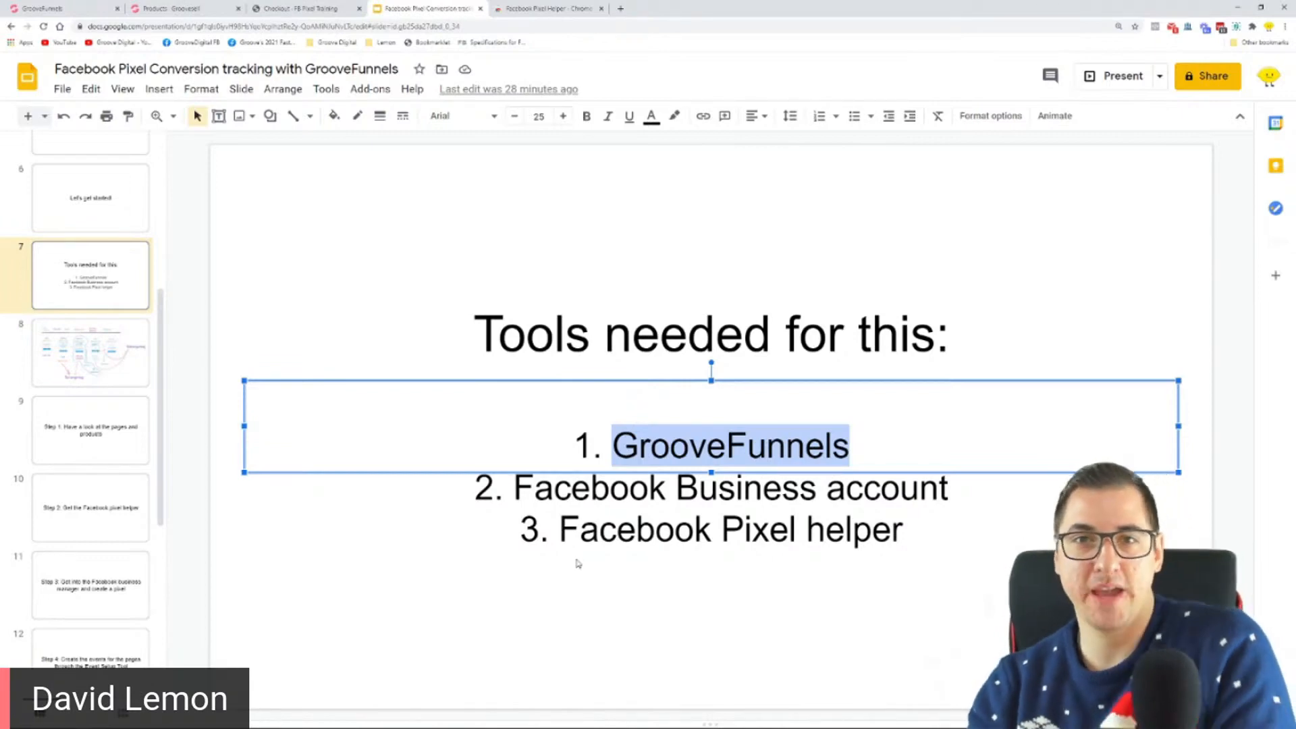
drag(559, 531, 906, 559)
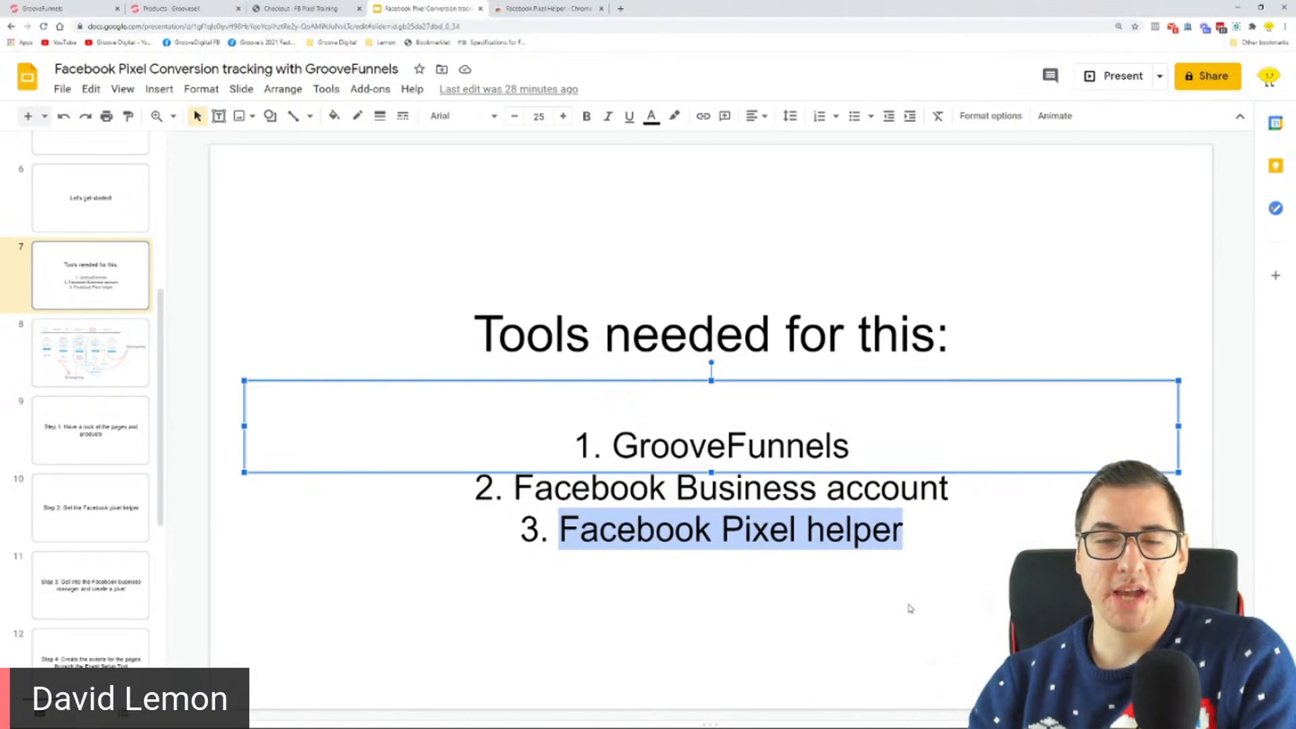
click(952, 500)
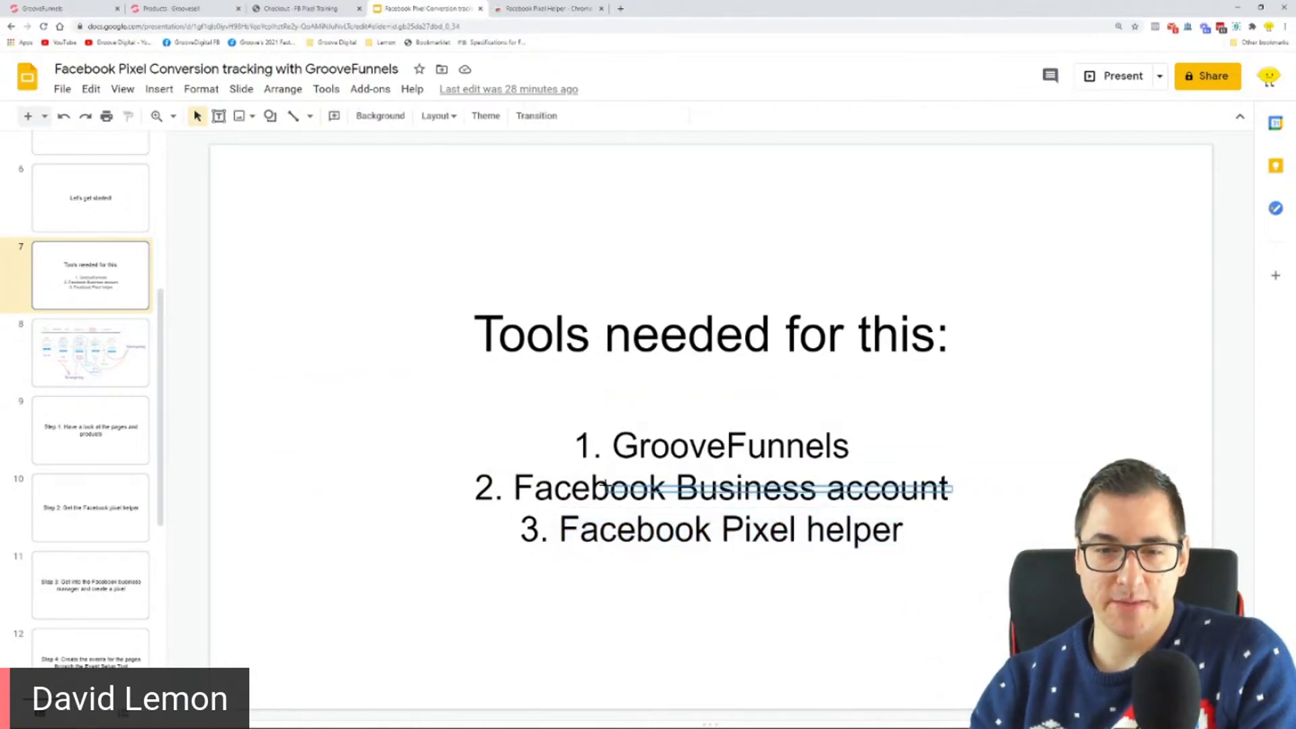
click(532, 492)
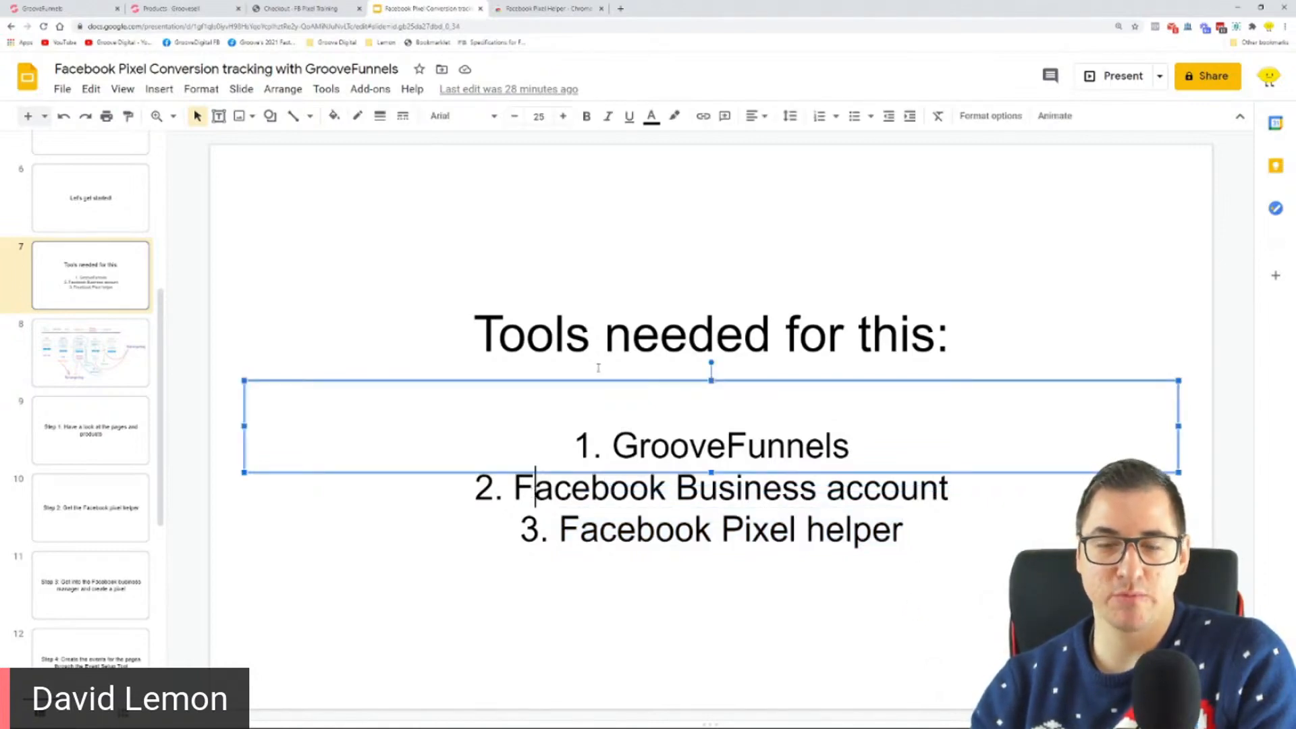
Step: Open business.facebook.com in a new browser tab
click(620, 8)
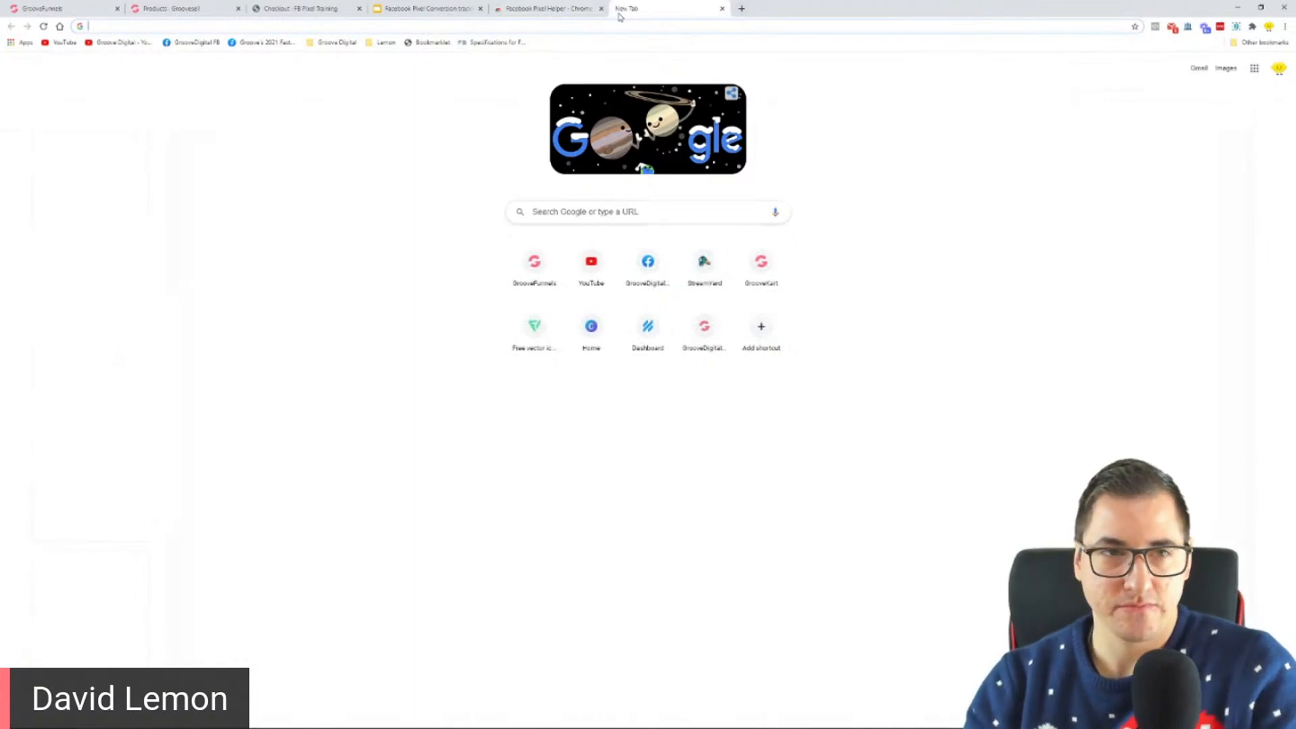
text(business.facebook.com)
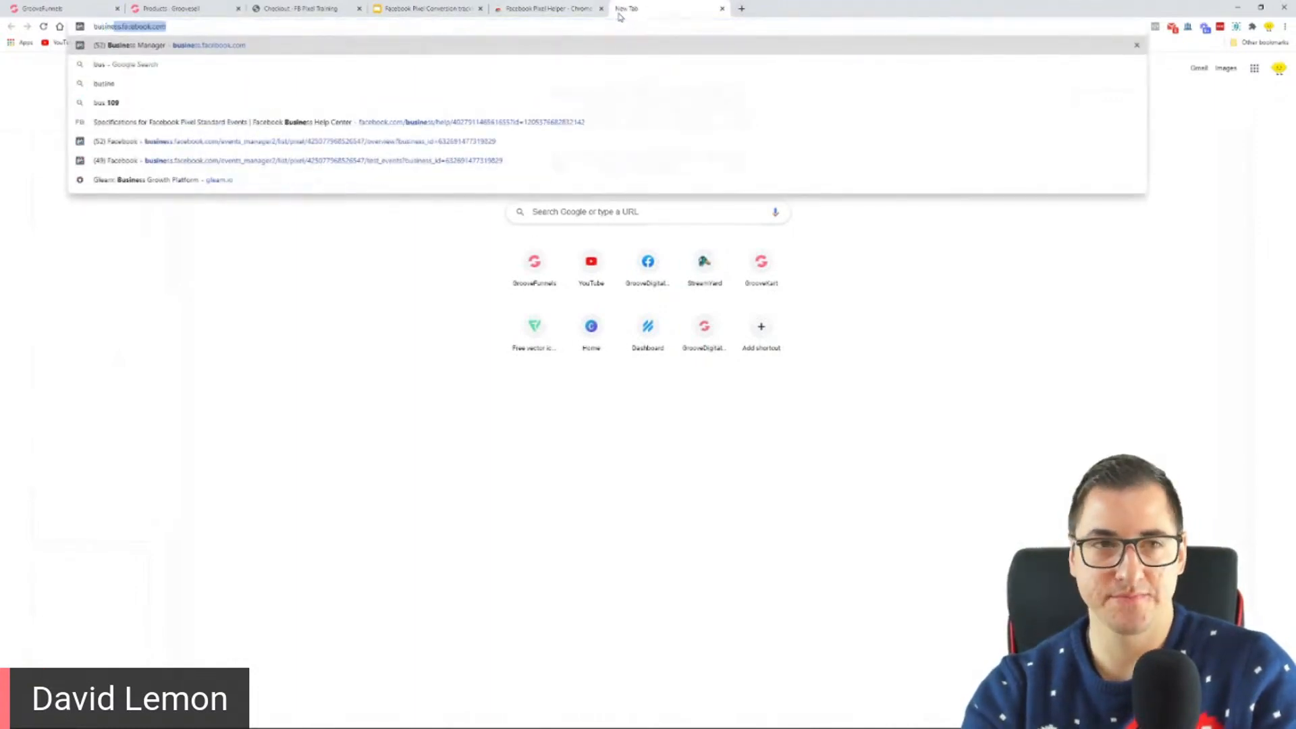
key(Return)
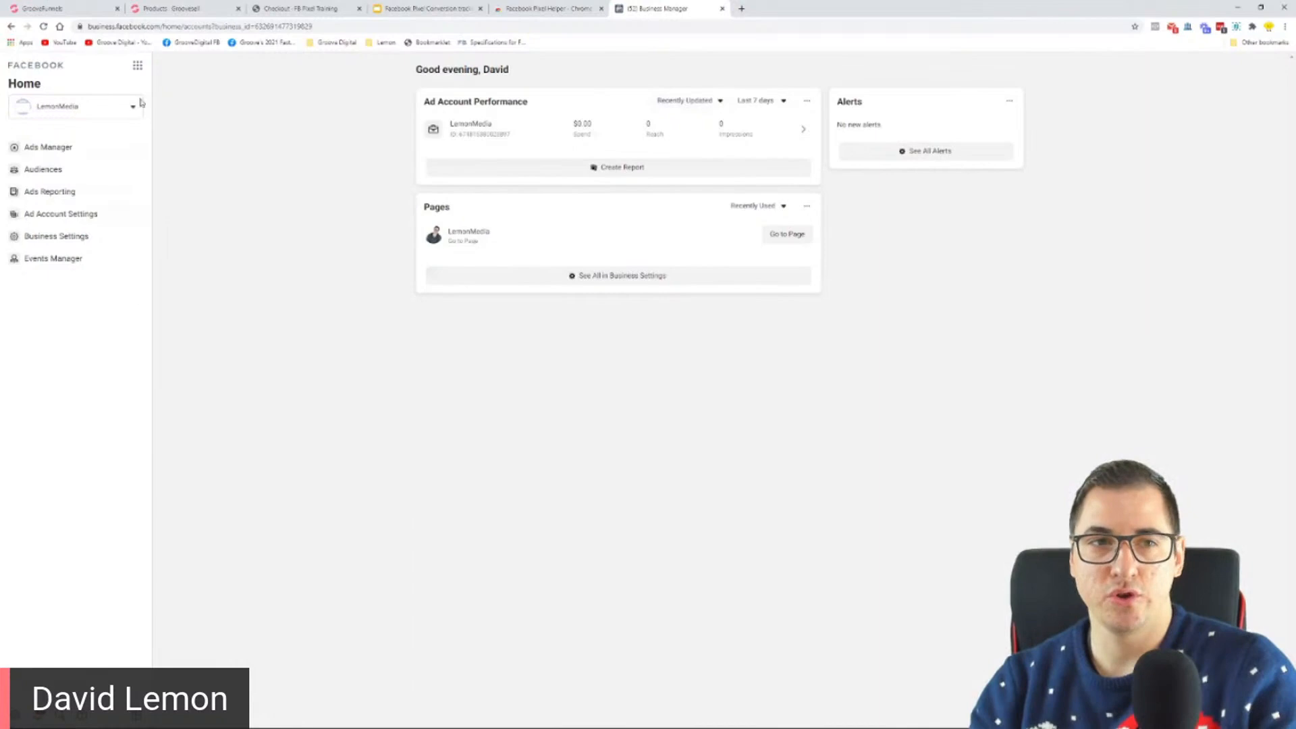
Step: Open business.facebook.com in a new incognito window to view the logged-out Business Manager page
click(1286, 26)
click(1232, 73)
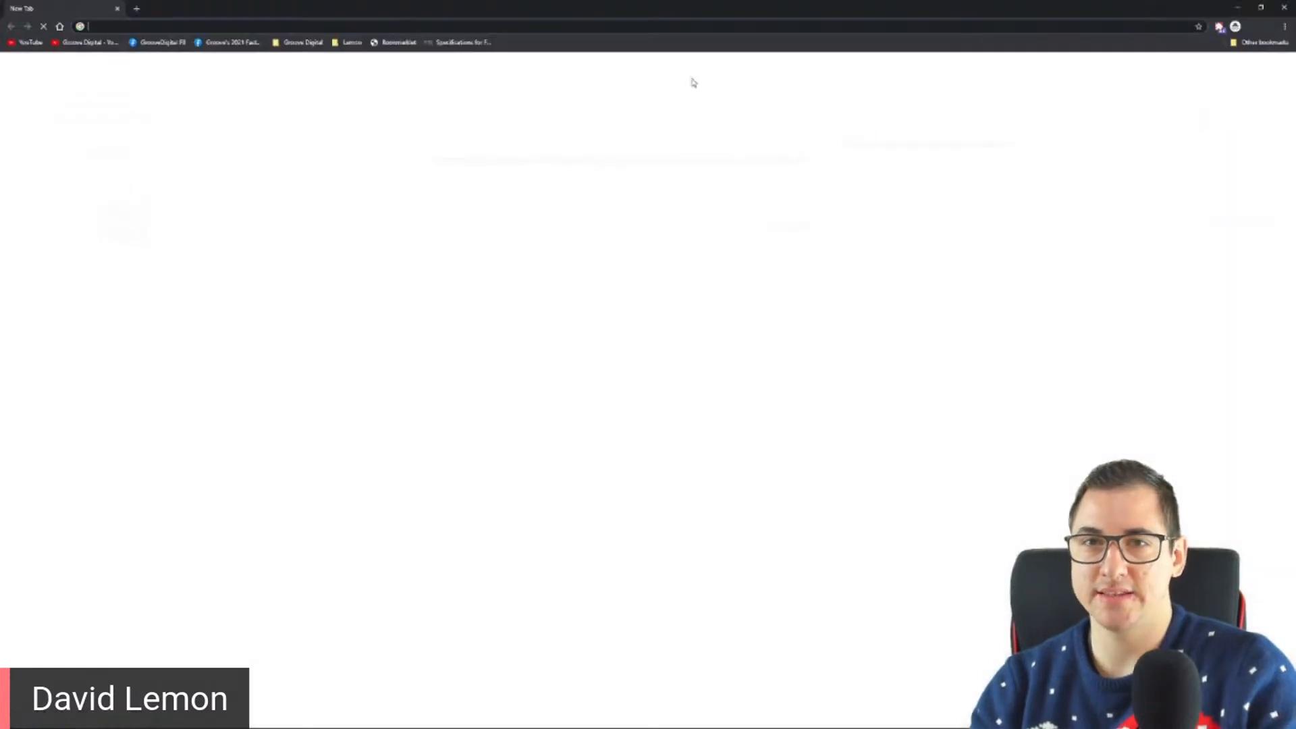
text(business.facebook.com)
key(Return)
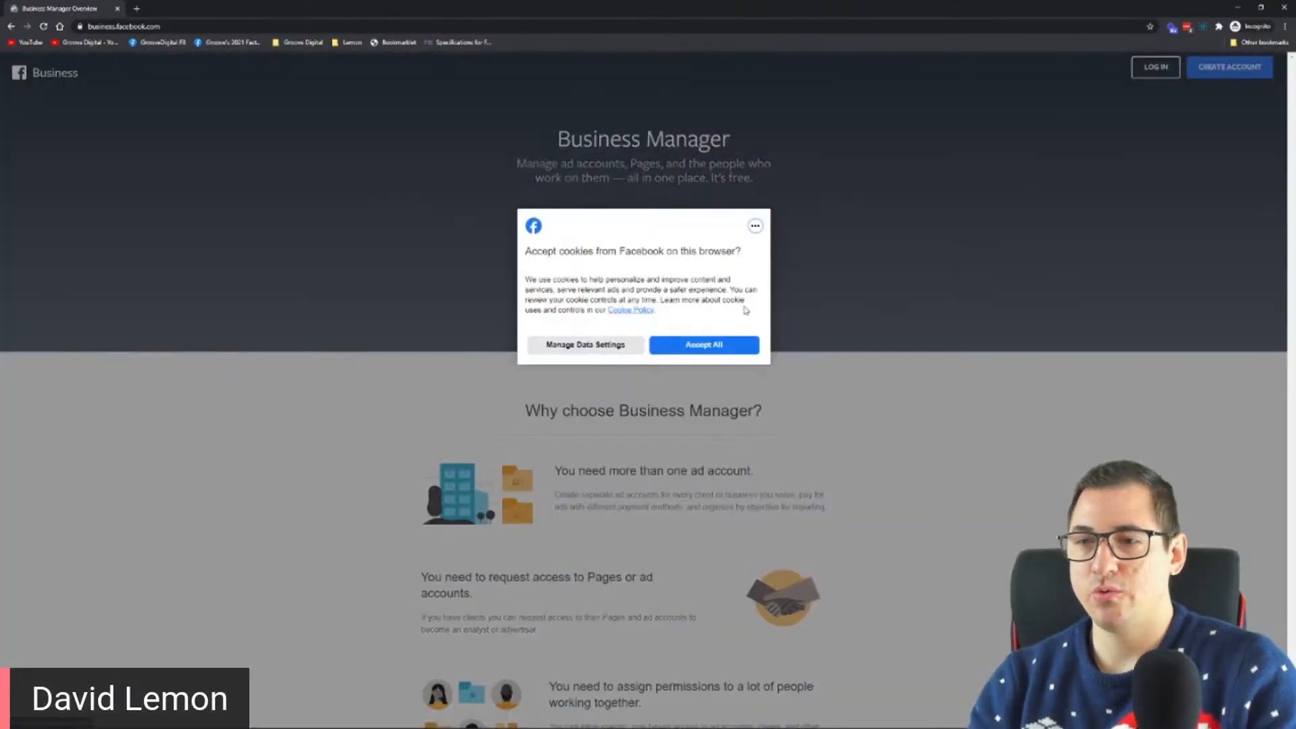
click(705, 346)
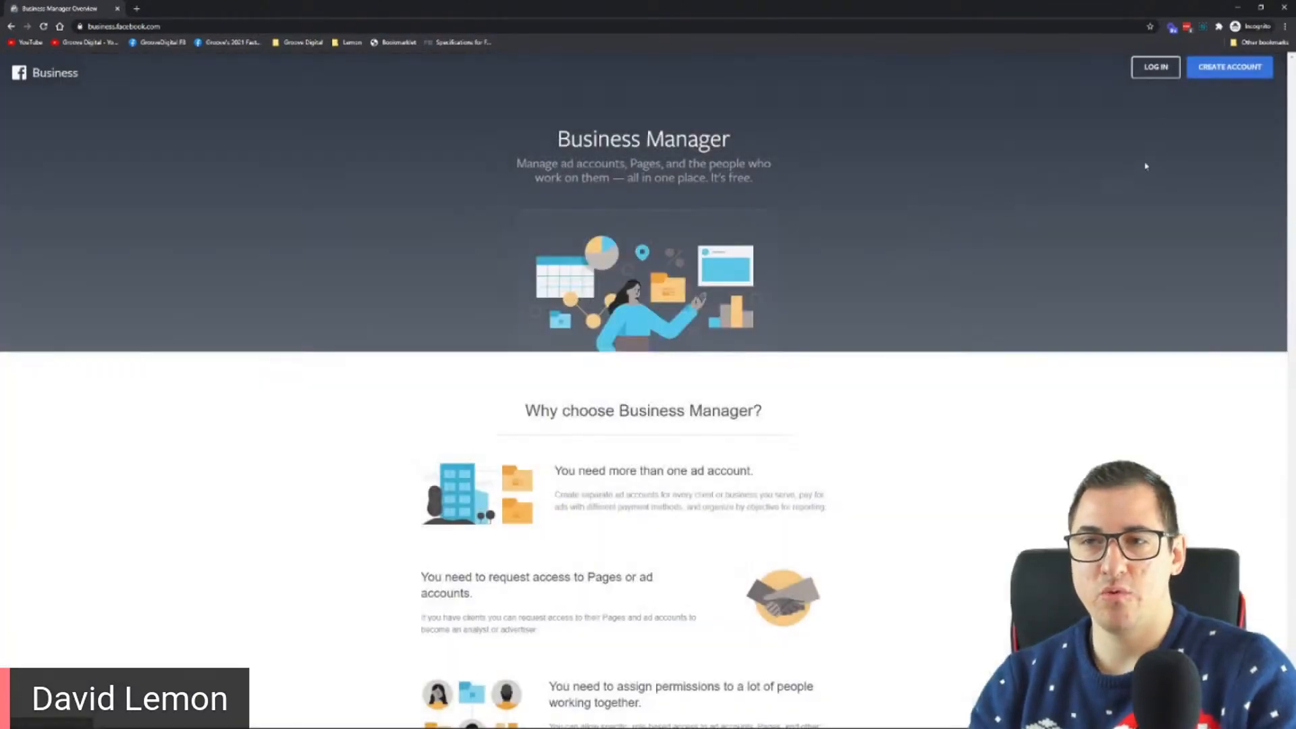
Step: Log in to Business Manager with the prefilled Facebook credentials and close the incognito window
click(1161, 70)
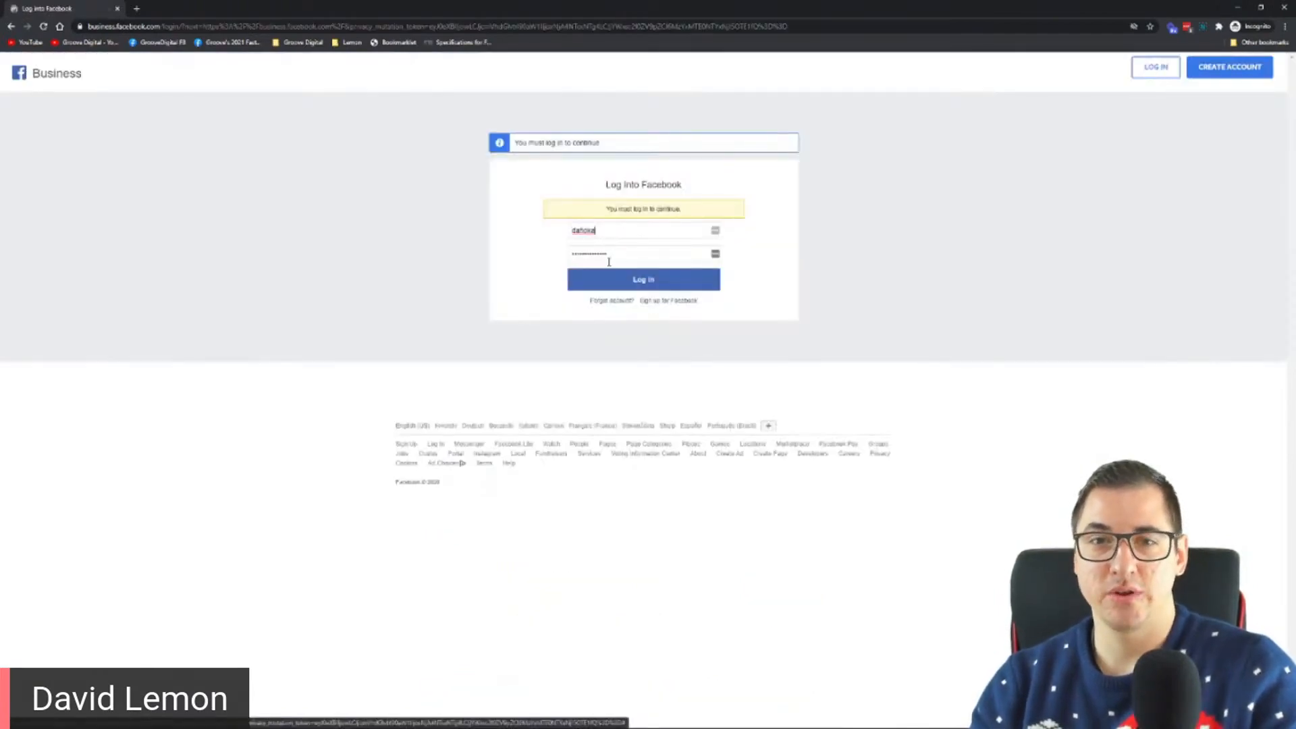
click(652, 284)
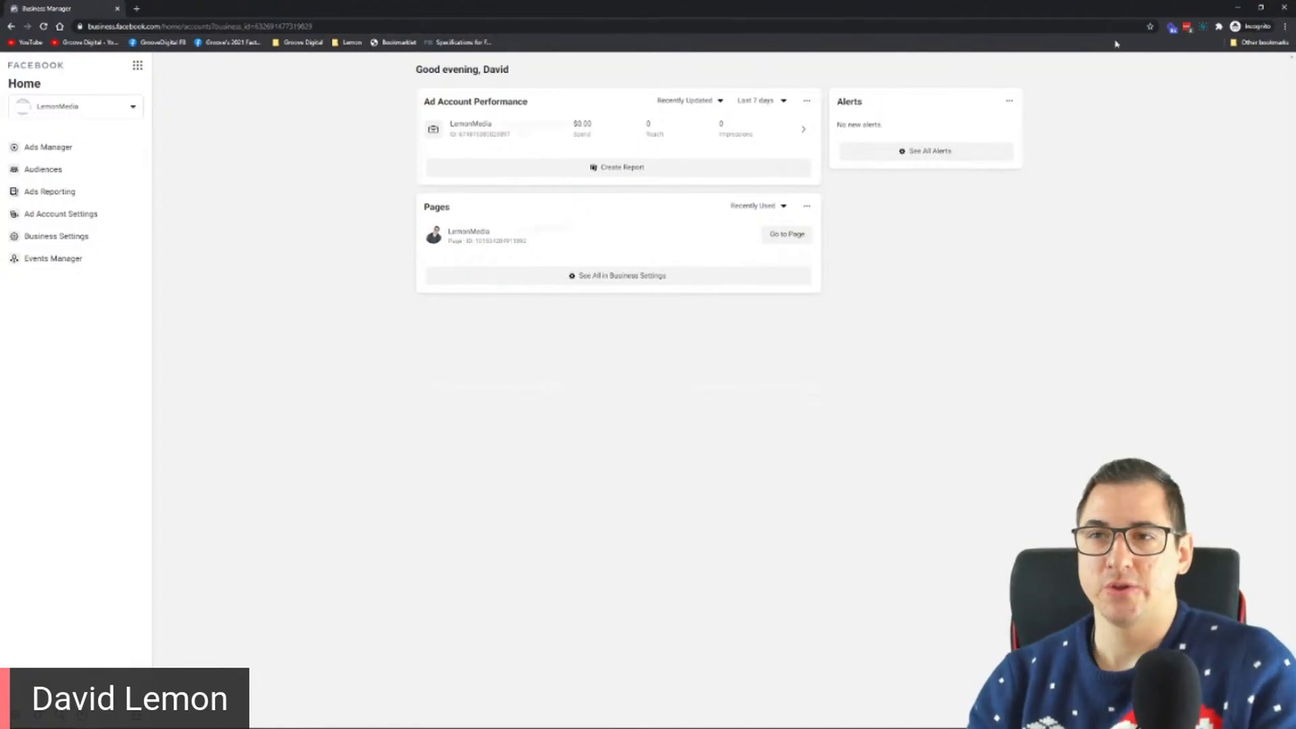
click(1285, 8)
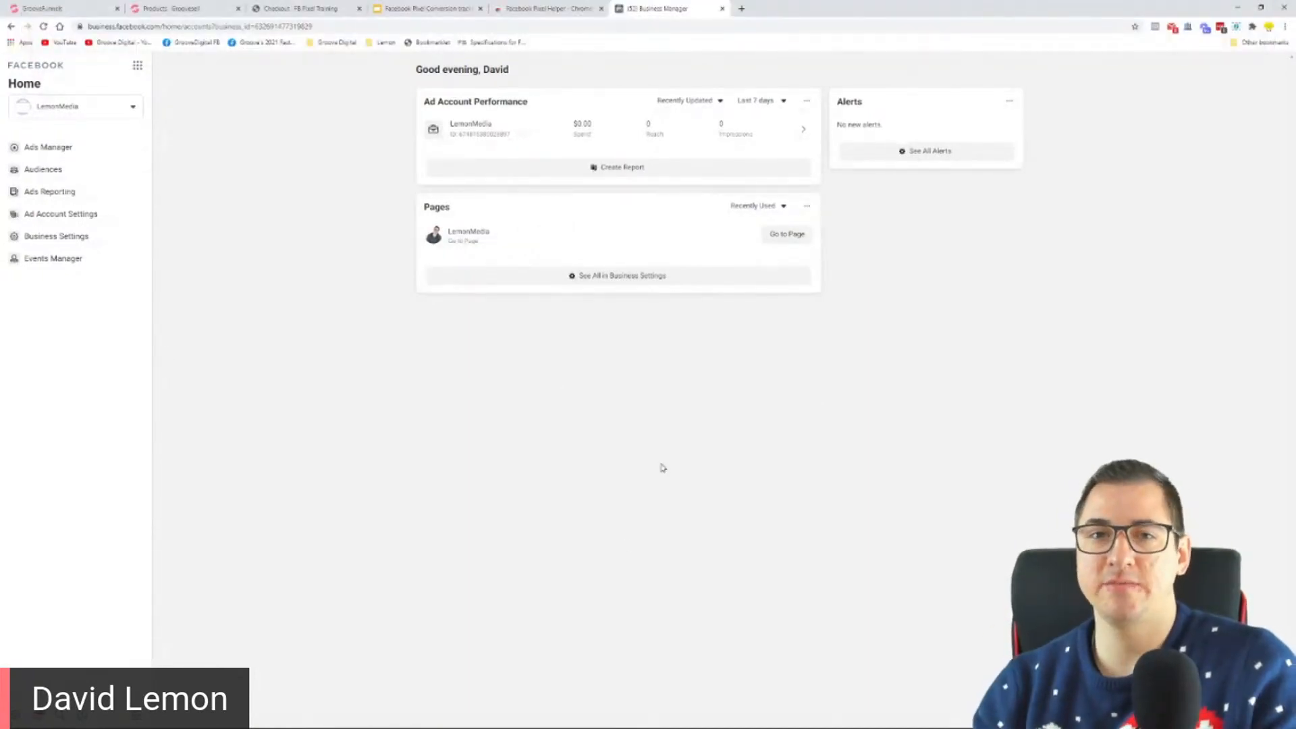
Step: Examine the Business Manager accounts available in the LemonMedia account switcher at a larger page size
click(119, 110)
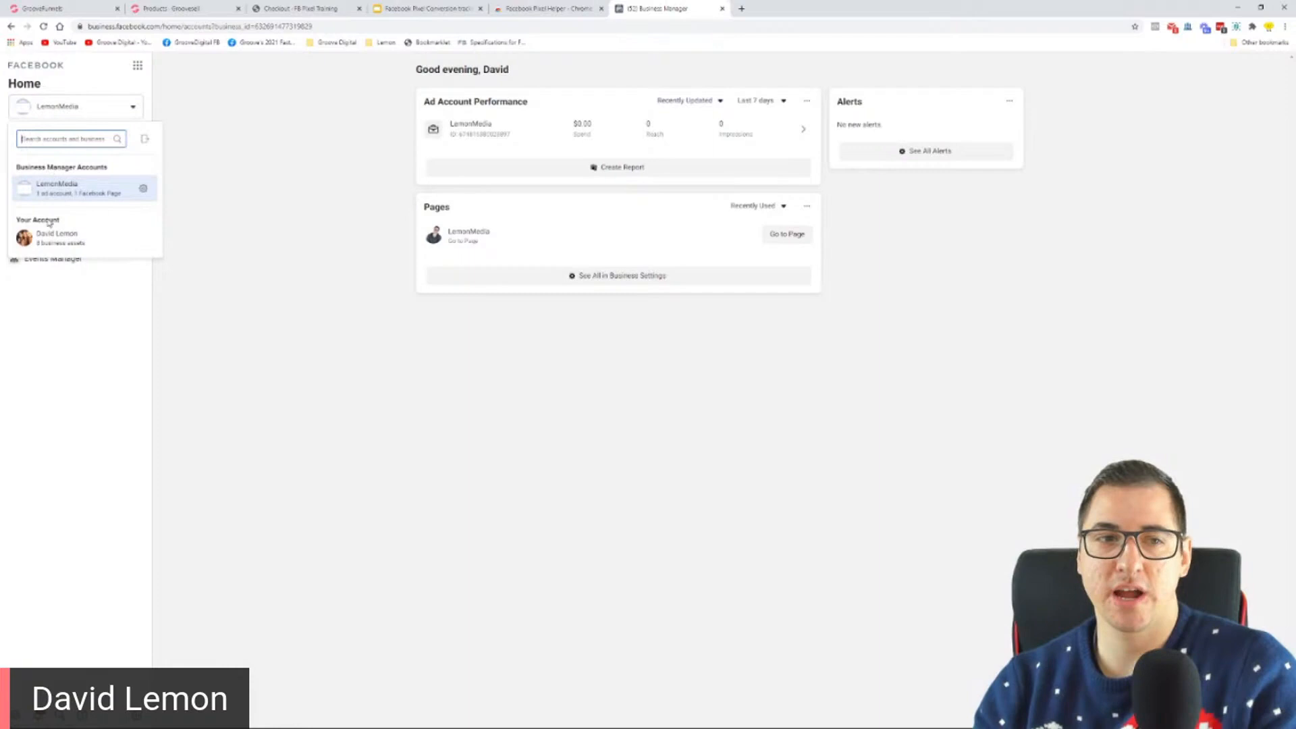
mouse_move(59, 251)
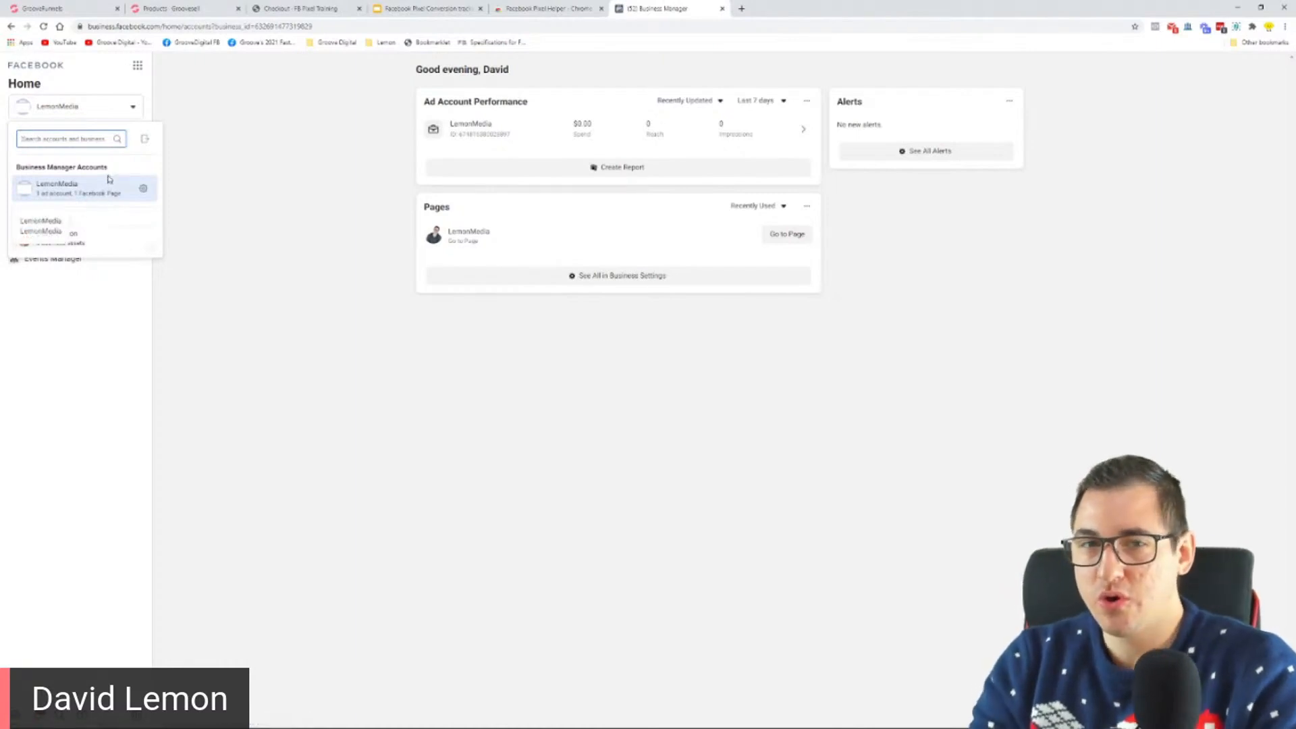
key(ctrl+plus)
key(ctrl+plus)
key(ctrl+plus)
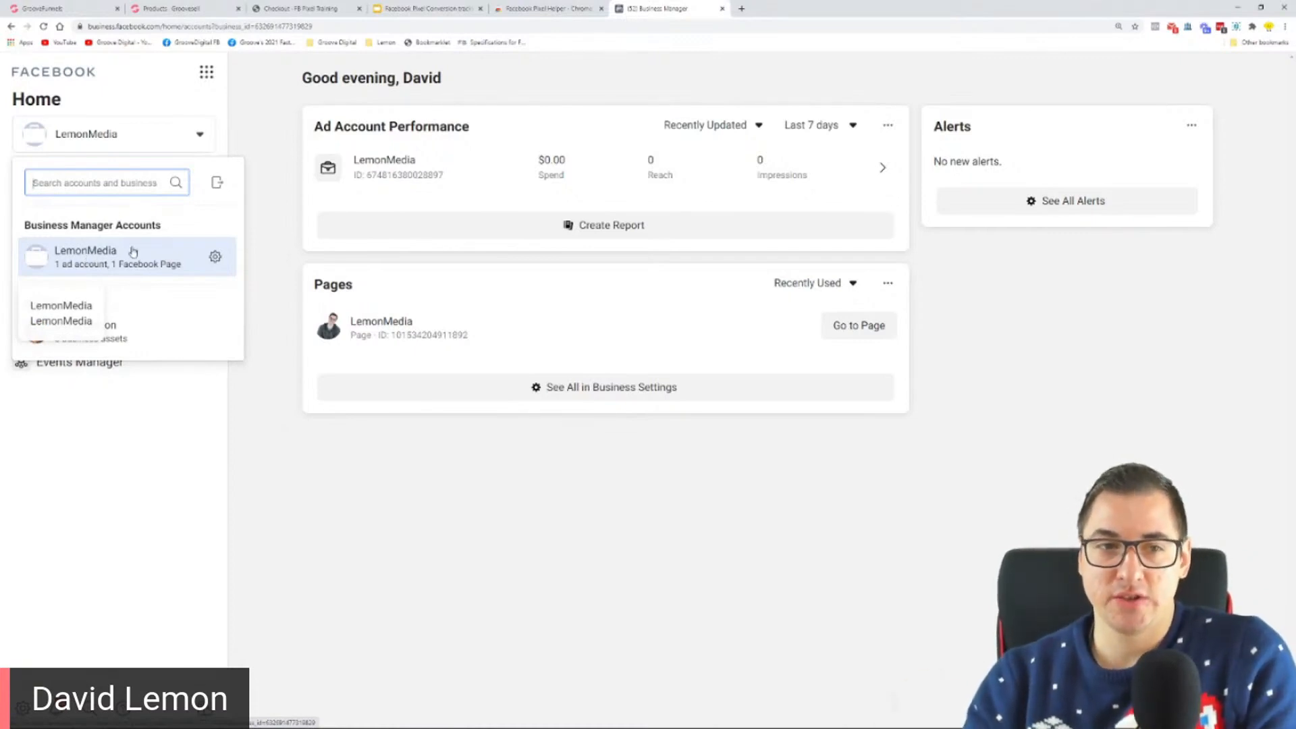
click(142, 141)
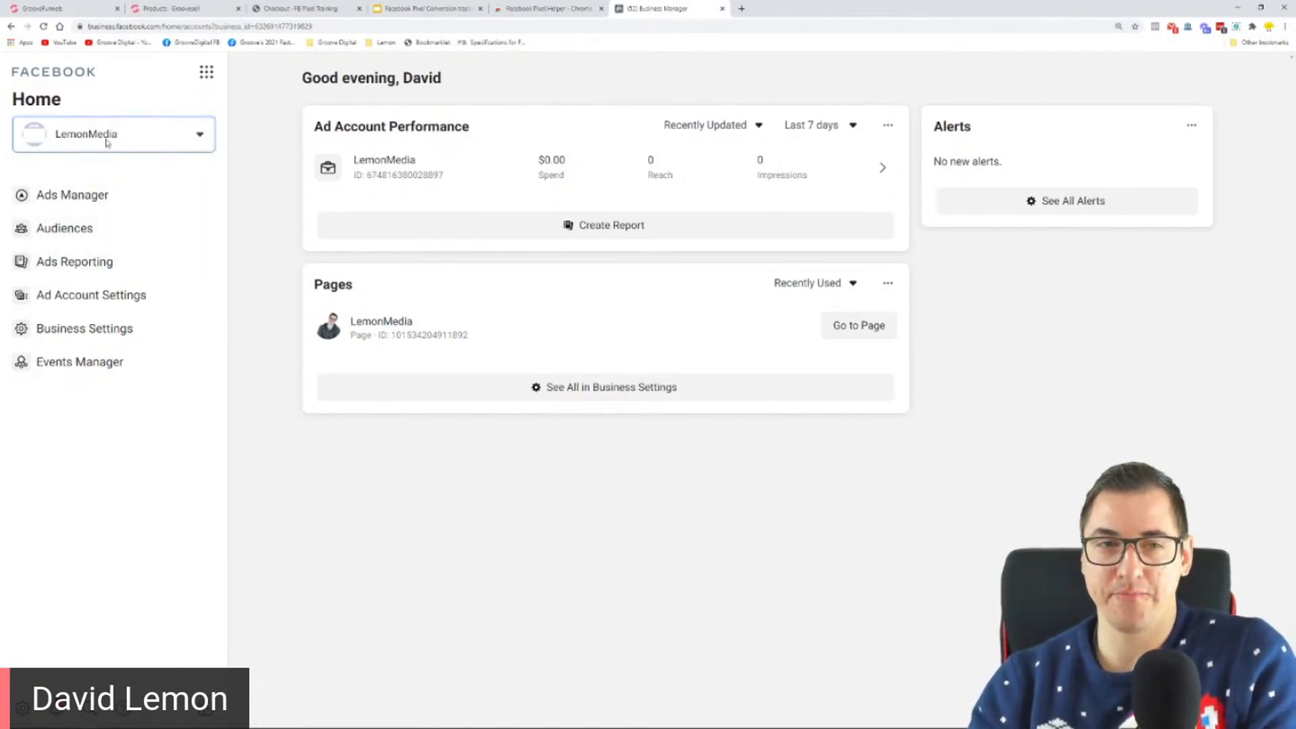
Step: Look through the business tools and open the Pixels list under Data Sources in Business Settings
click(208, 72)
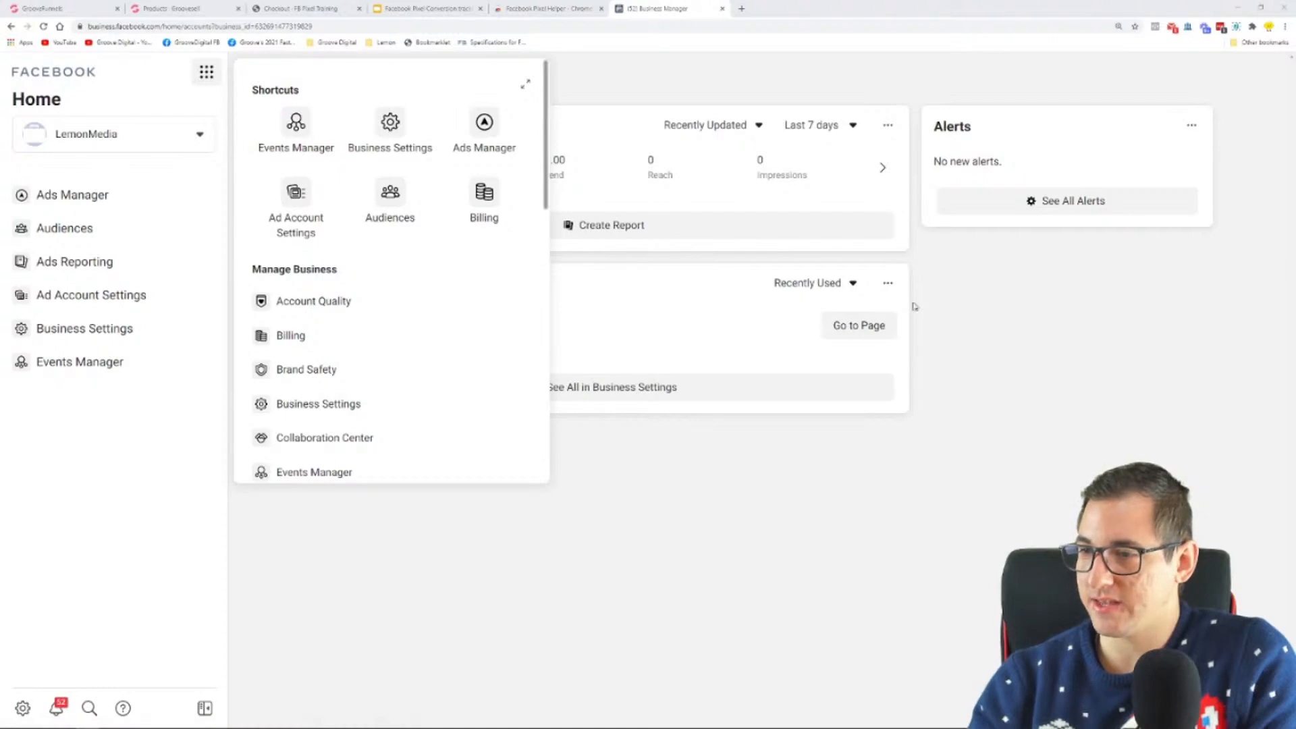
click(22, 708)
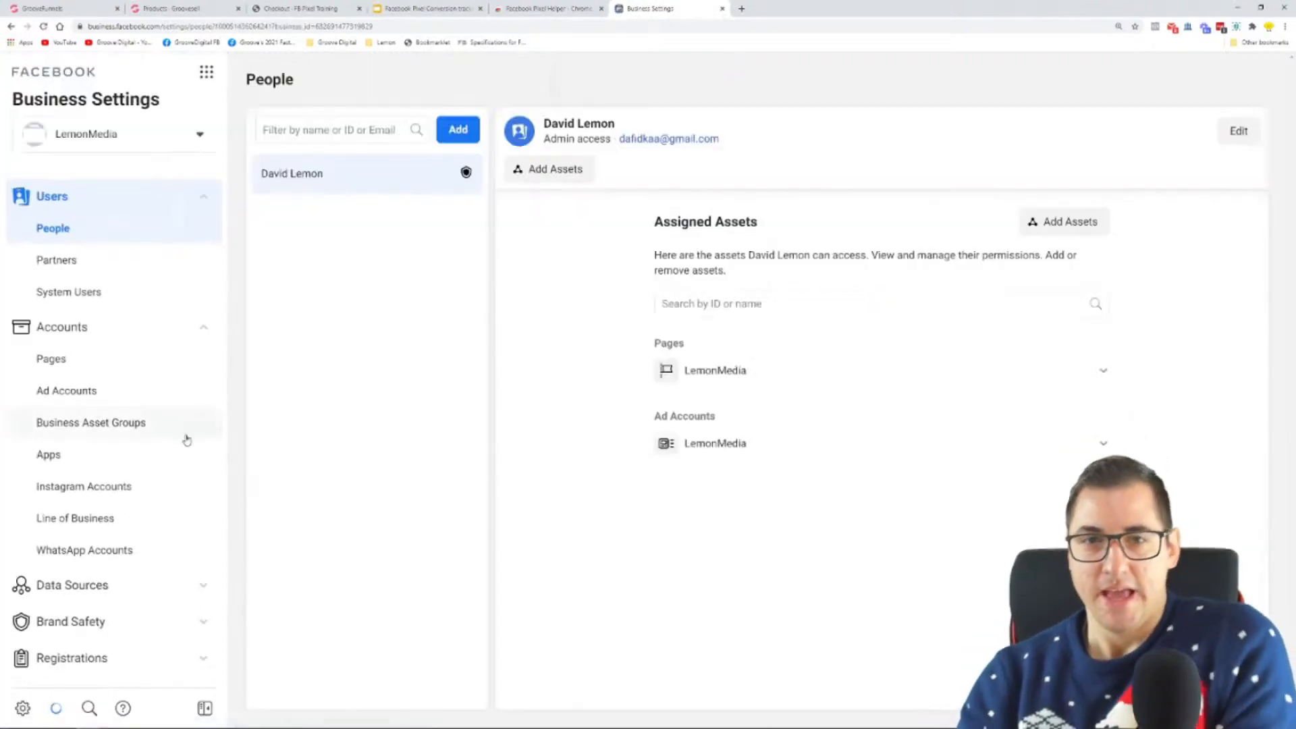
scroll(145, 257, down, 3)
click(67, 383)
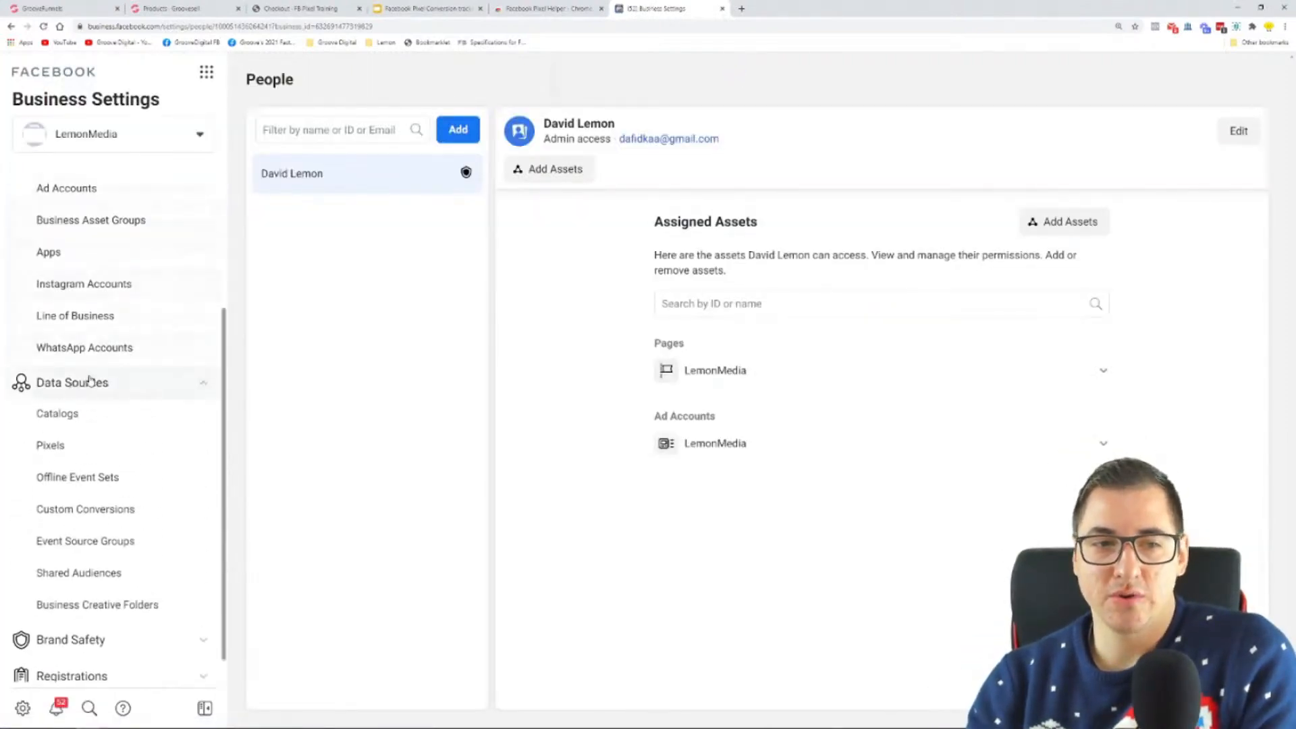
click(51, 447)
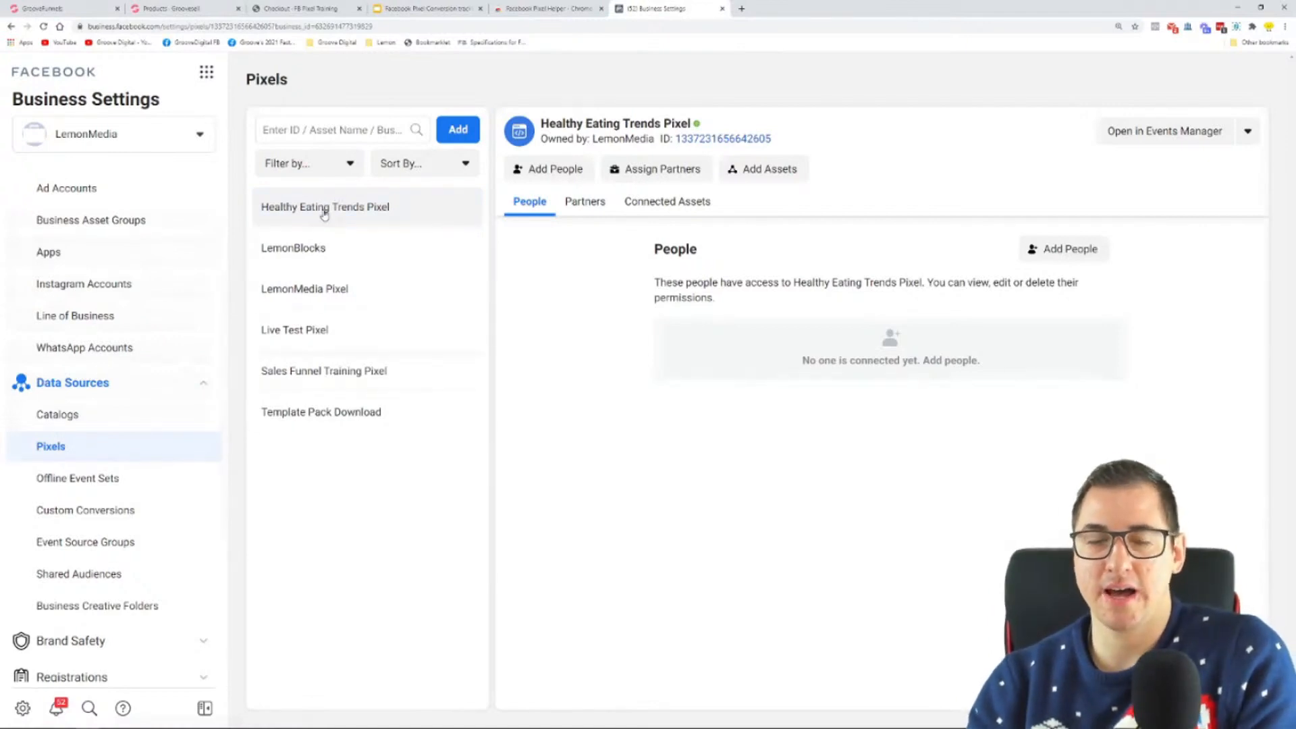
Step: Start adding a pixel named "GF Funnel Tracking Training" and check the optional website URL field
click(460, 131)
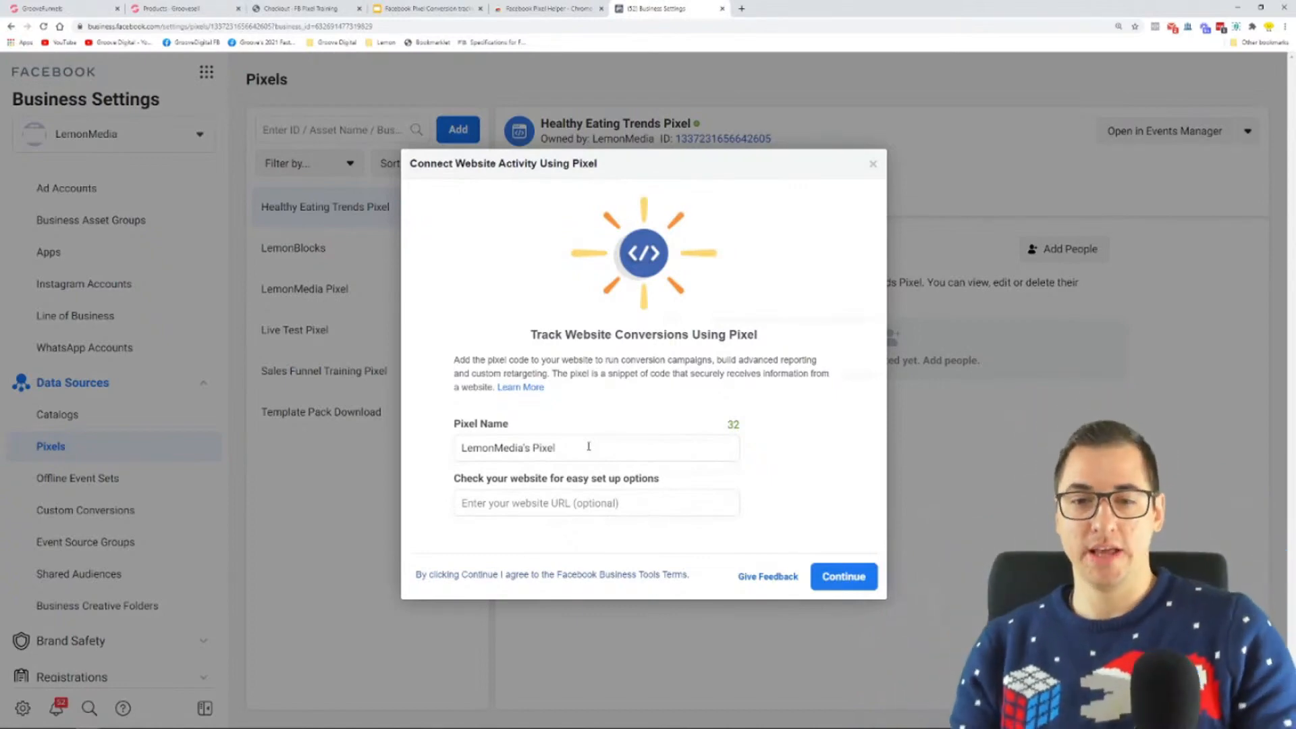
double_click(588, 446)
triple_click(589, 447)
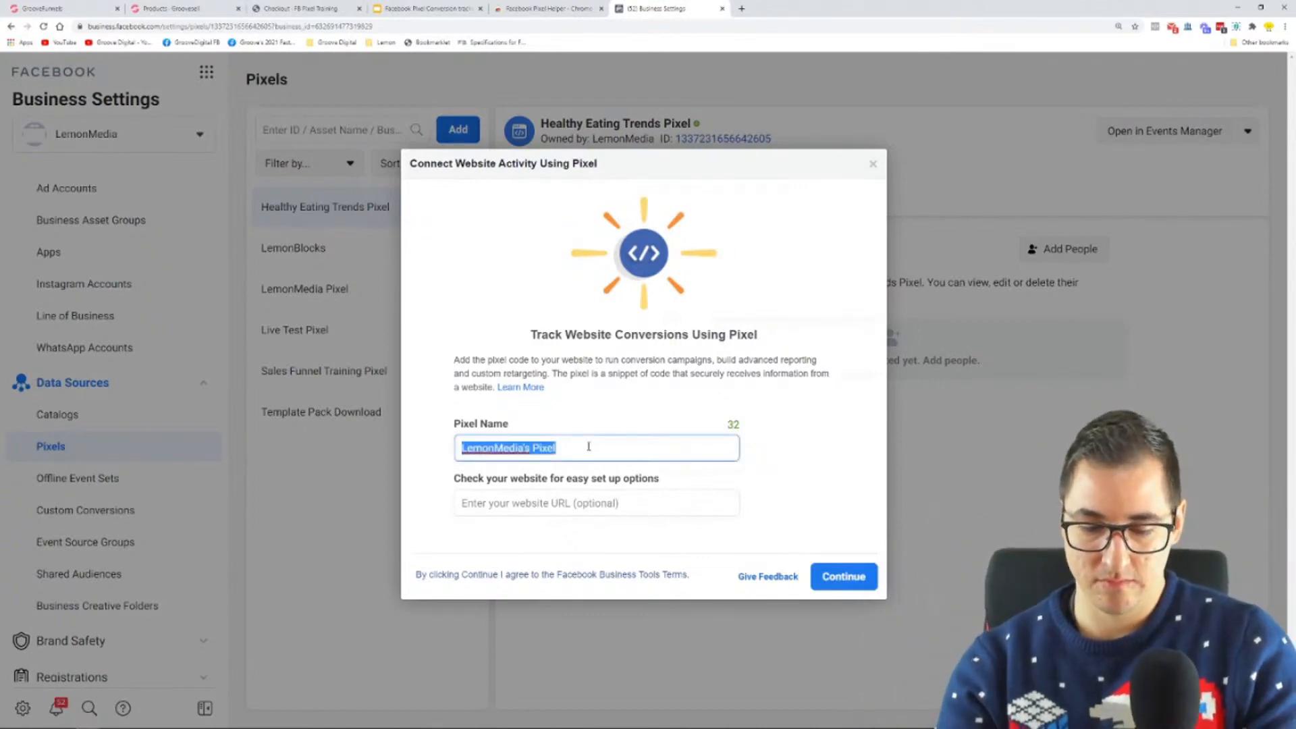
text(GF Funnel T)
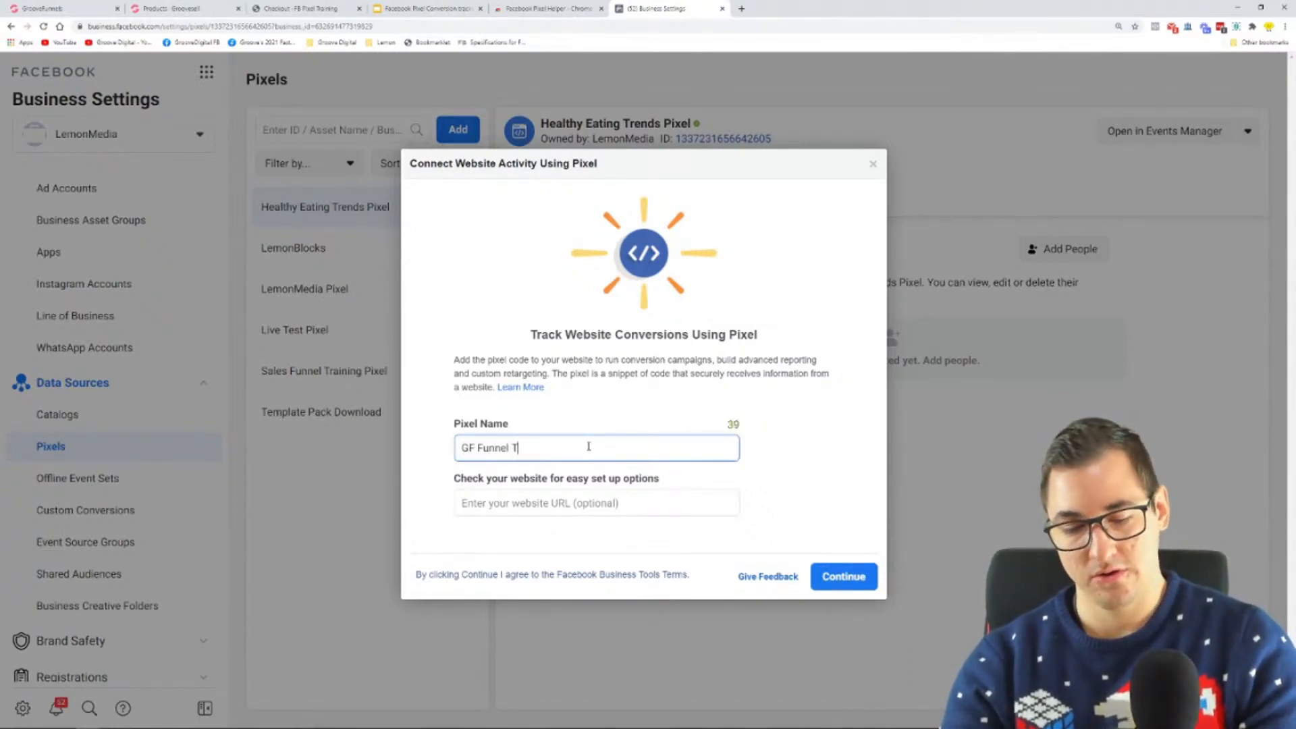
text(cking Training)
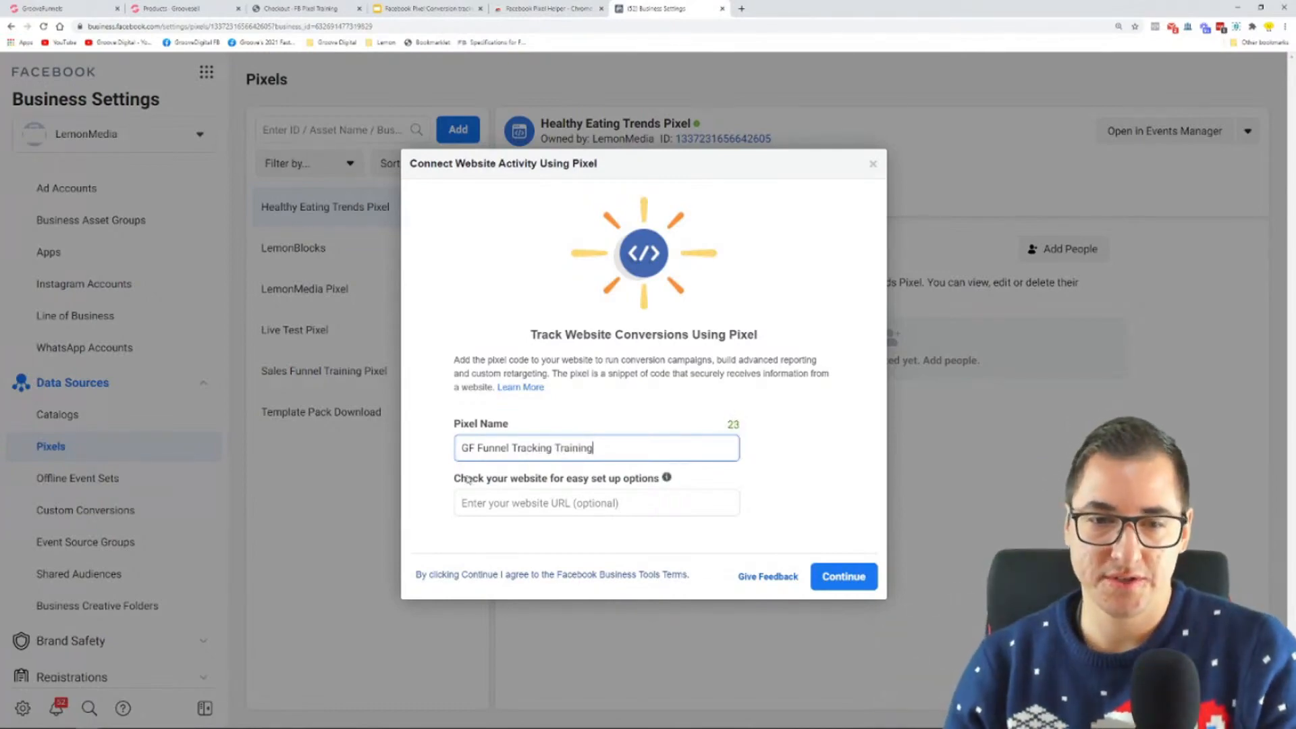
drag(455, 482, 661, 486)
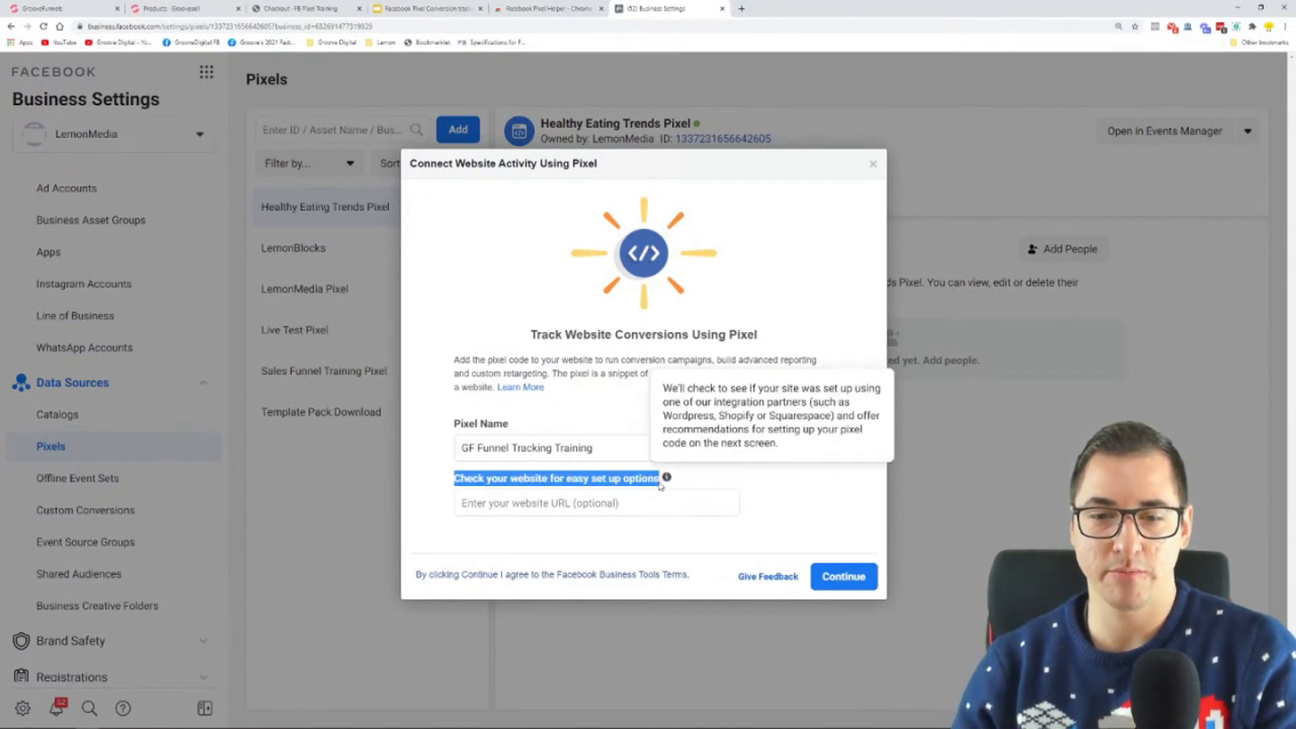
click(632, 502)
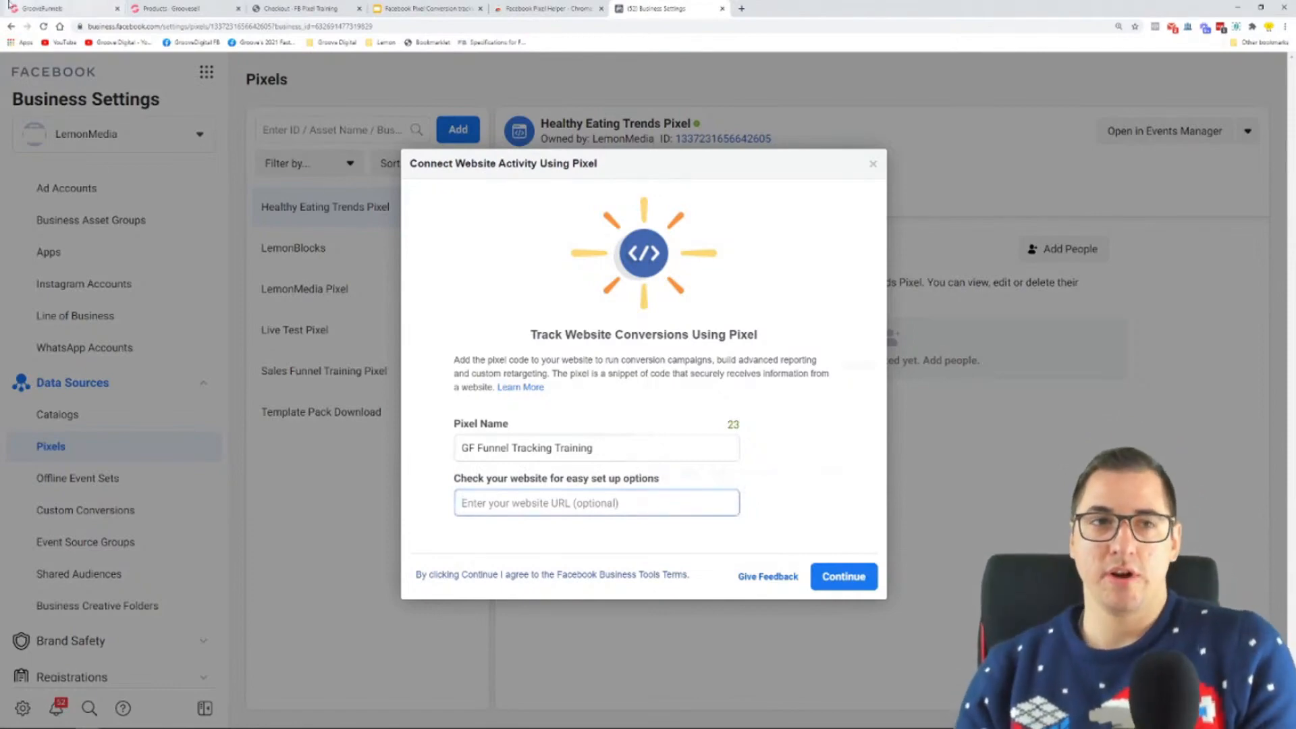
Step: Examine the hosted link and custom domain option in the Upsell Page's publish settings in the GrooveFunnels builder
click(36, 7)
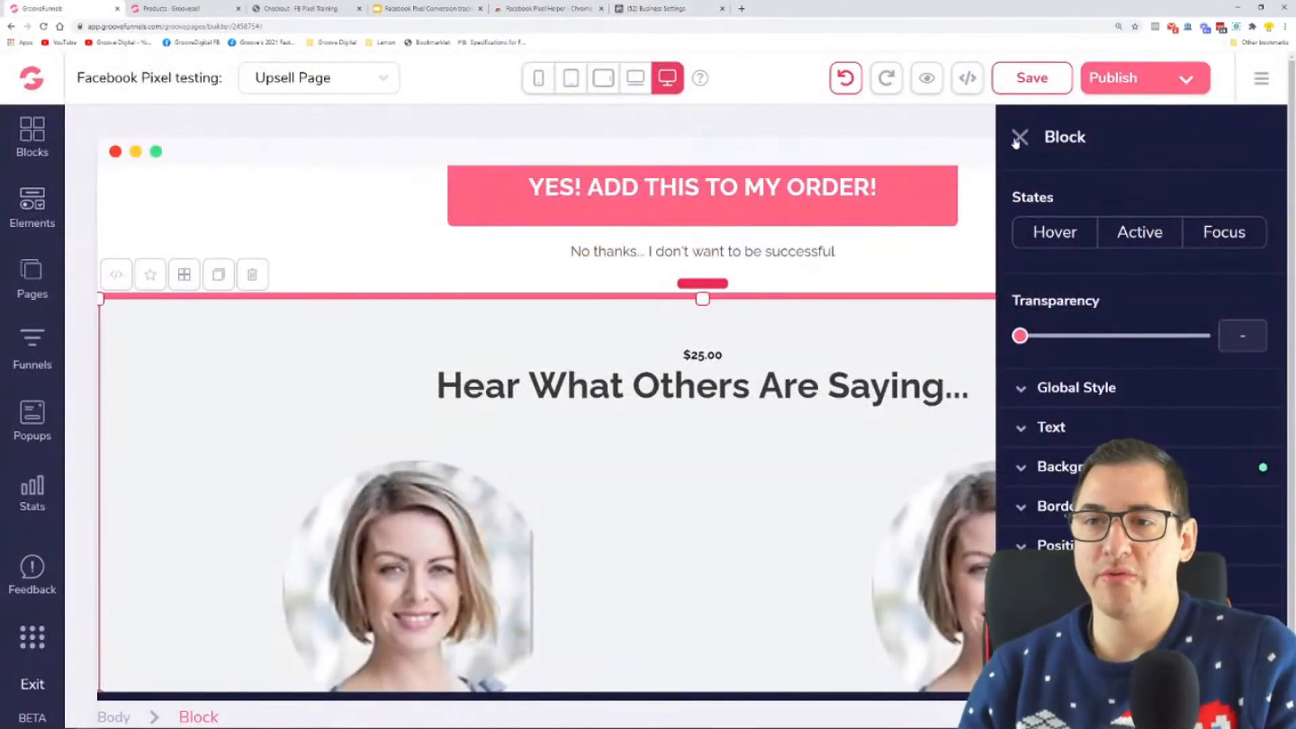
click(1019, 136)
key(ctrl+minus)
key(ctrl+minus)
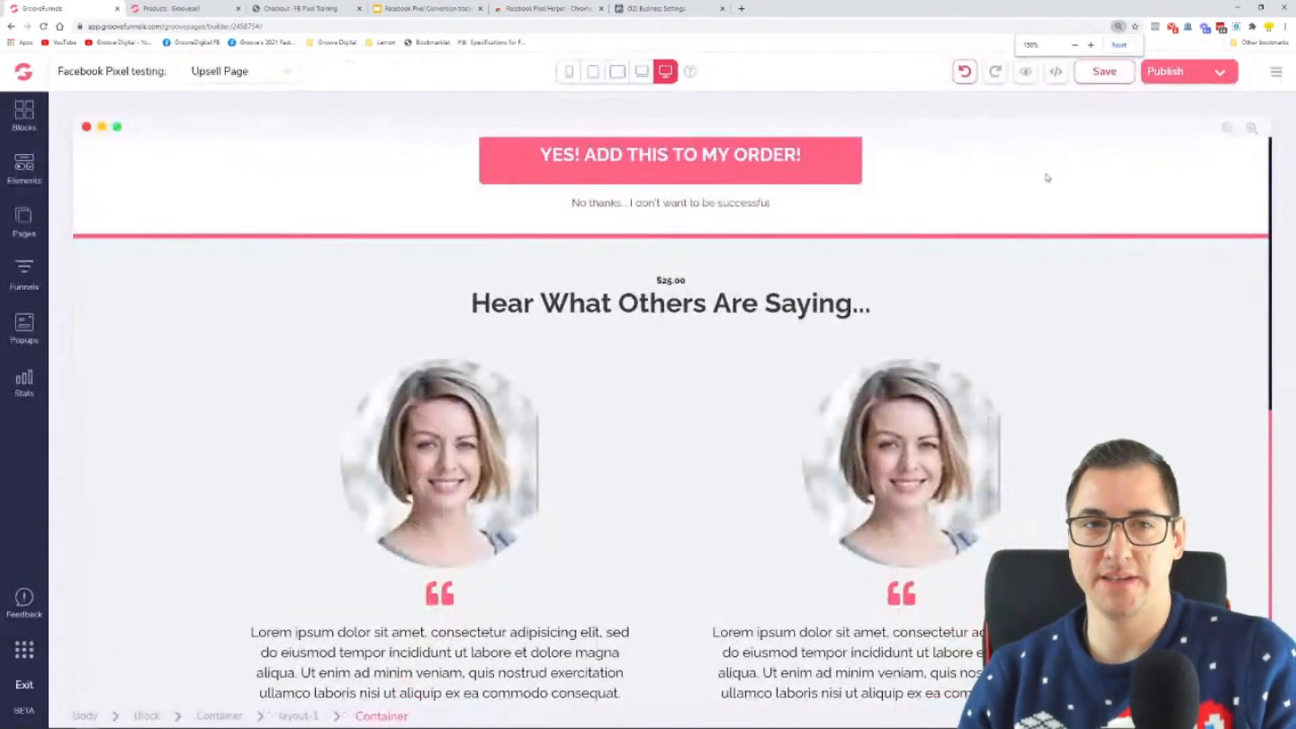
click(1222, 72)
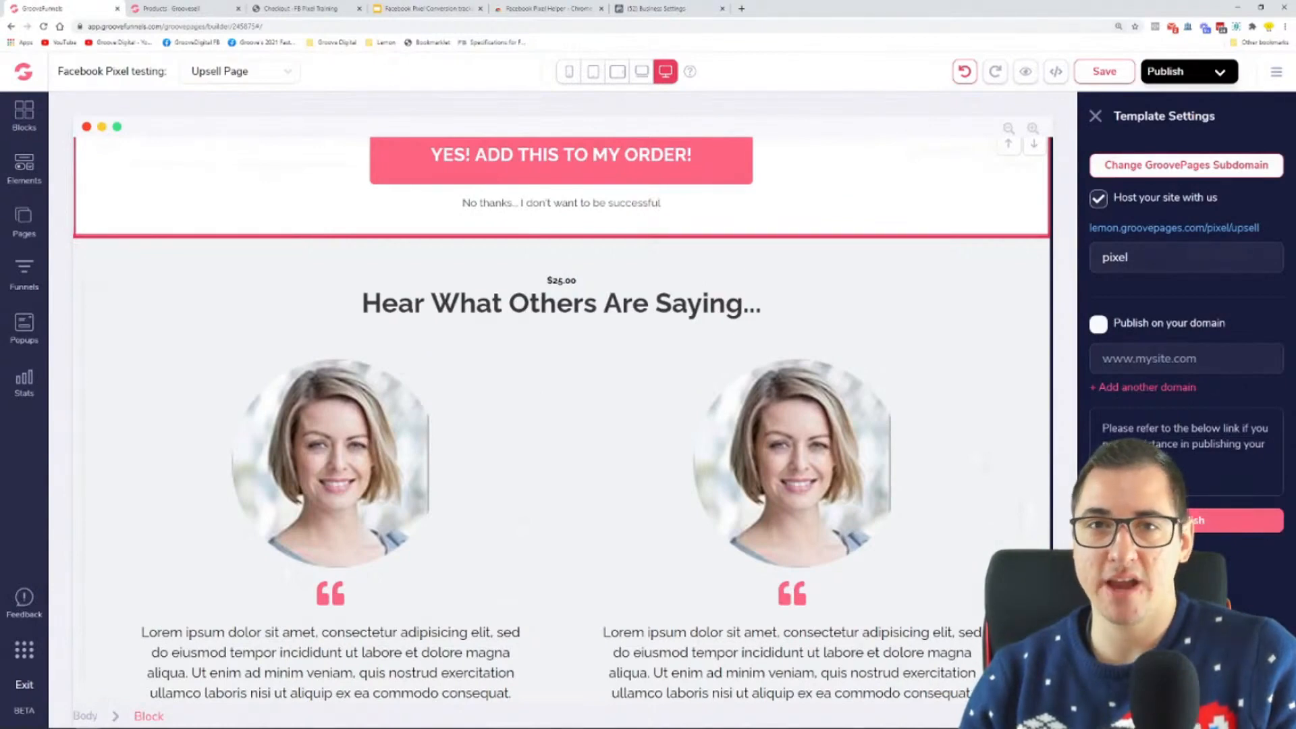
click(1099, 326)
click(1099, 325)
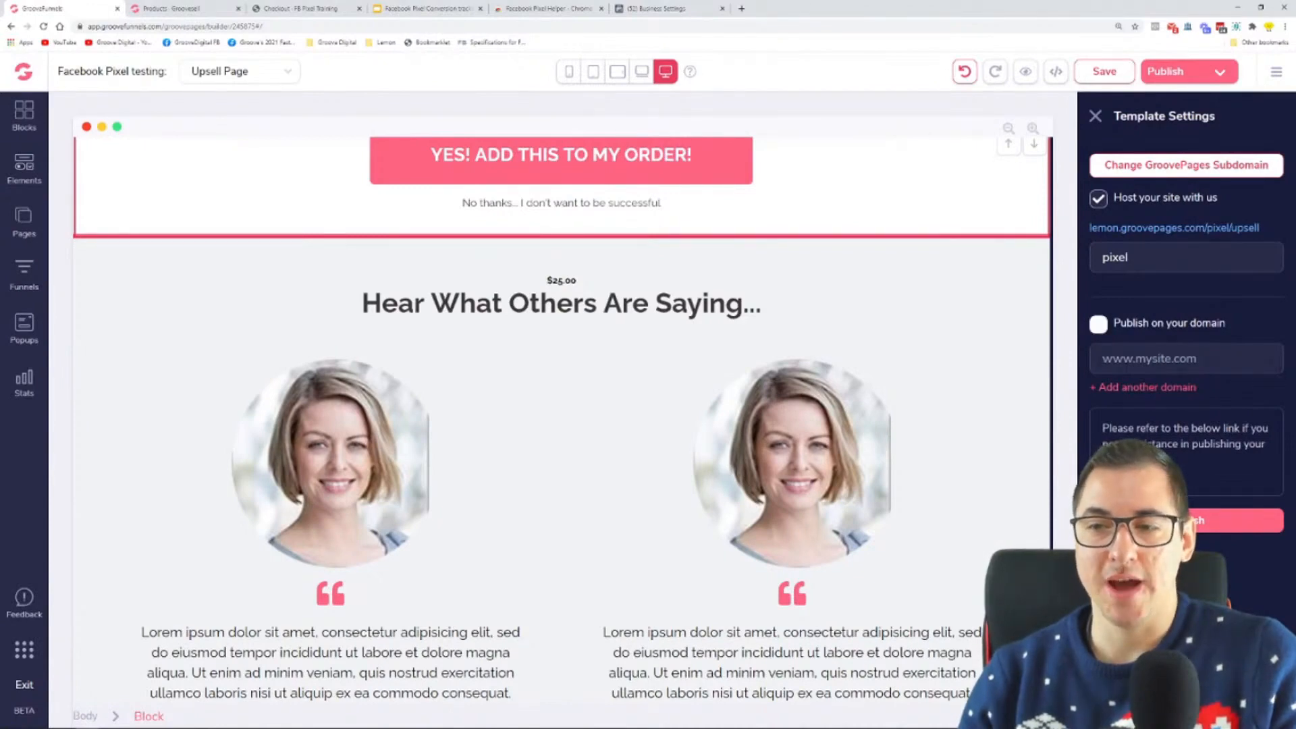
right_click(1174, 233)
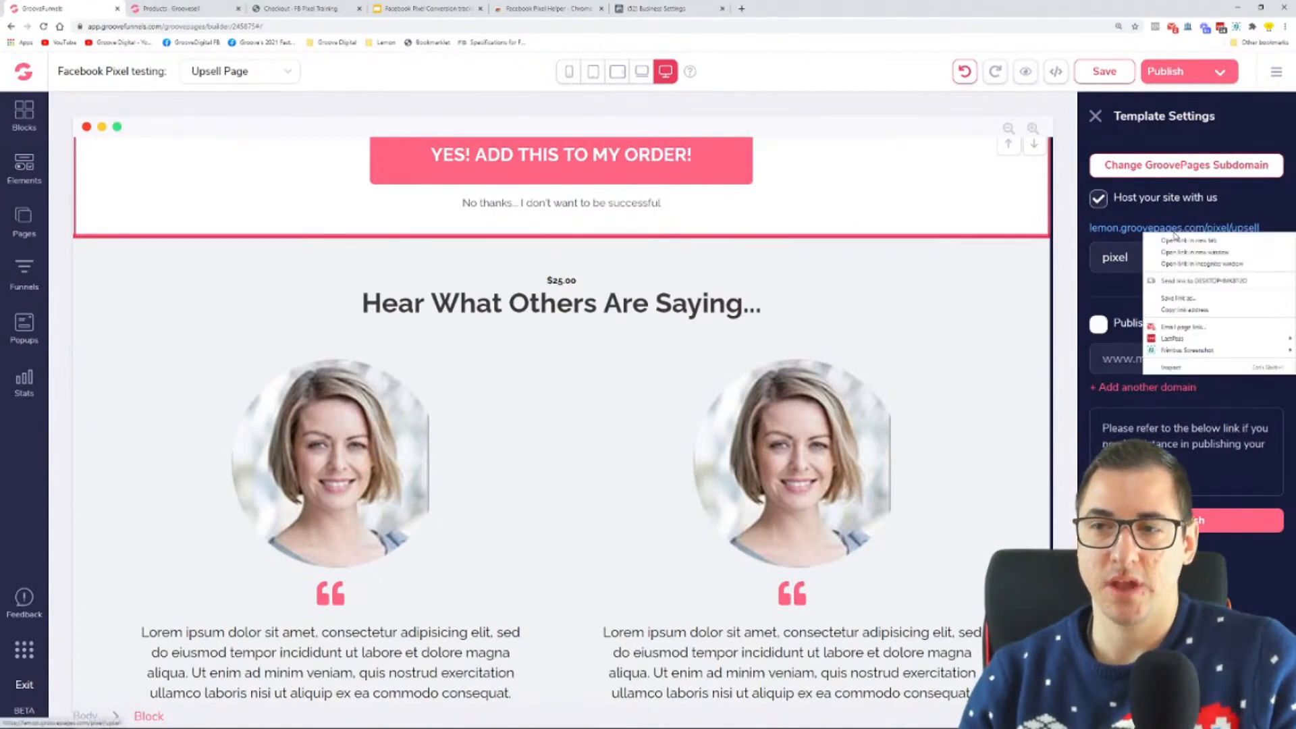
click(1168, 209)
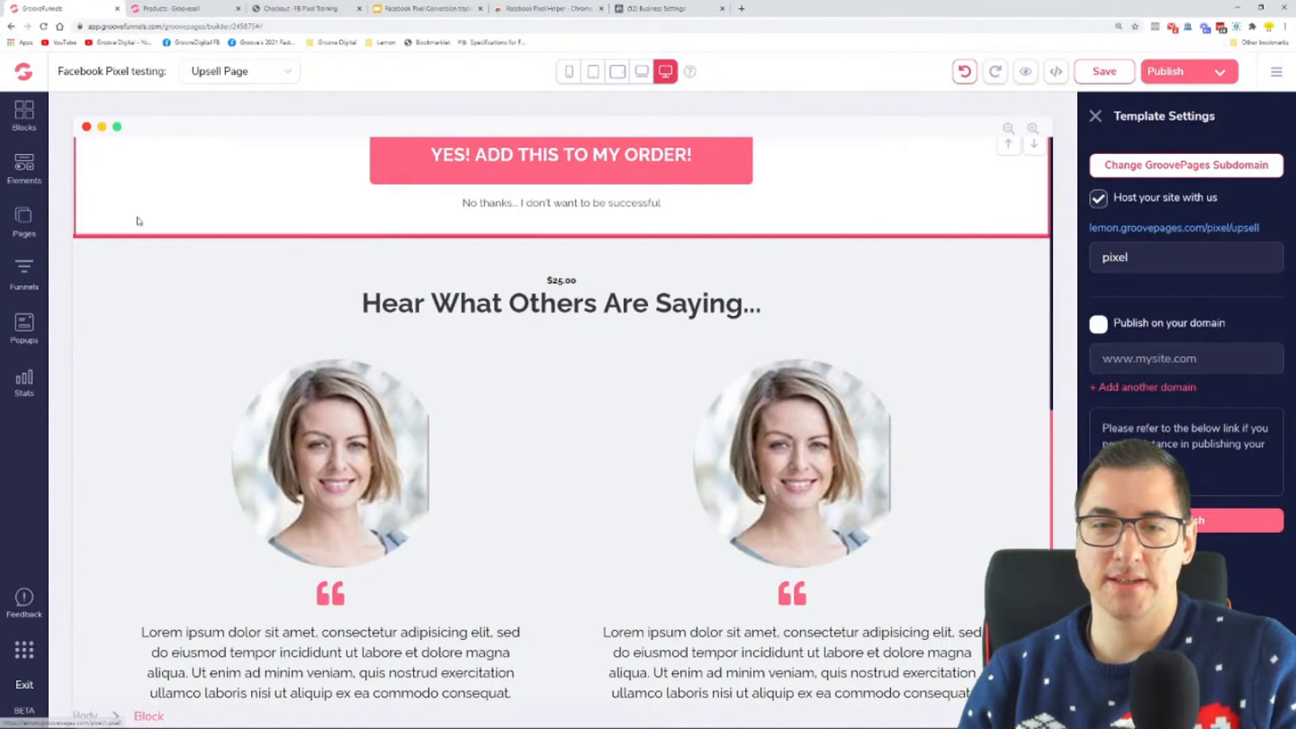
Step: Copy the hosted link of the Opt-in page from its publish settings in the GrooveFunnels builder
click(24, 217)
click(177, 212)
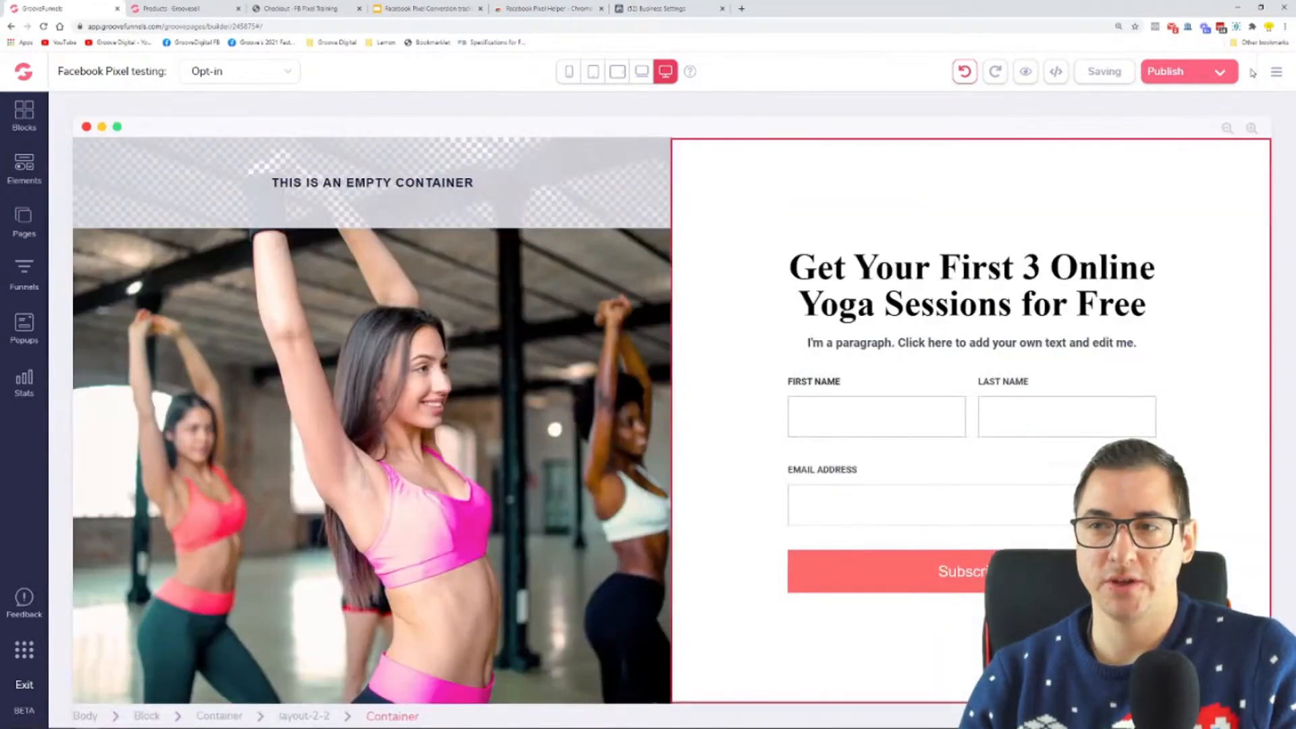
click(1166, 70)
right_click(1167, 231)
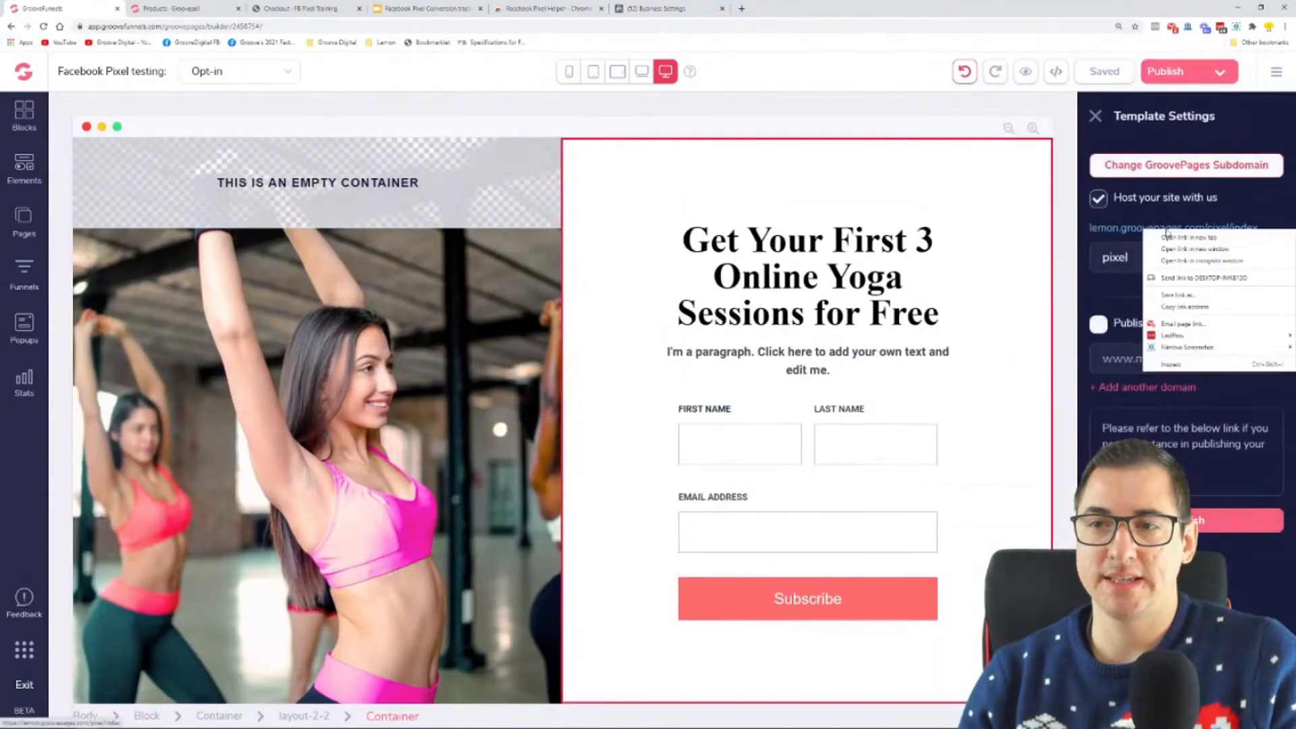
click(1192, 306)
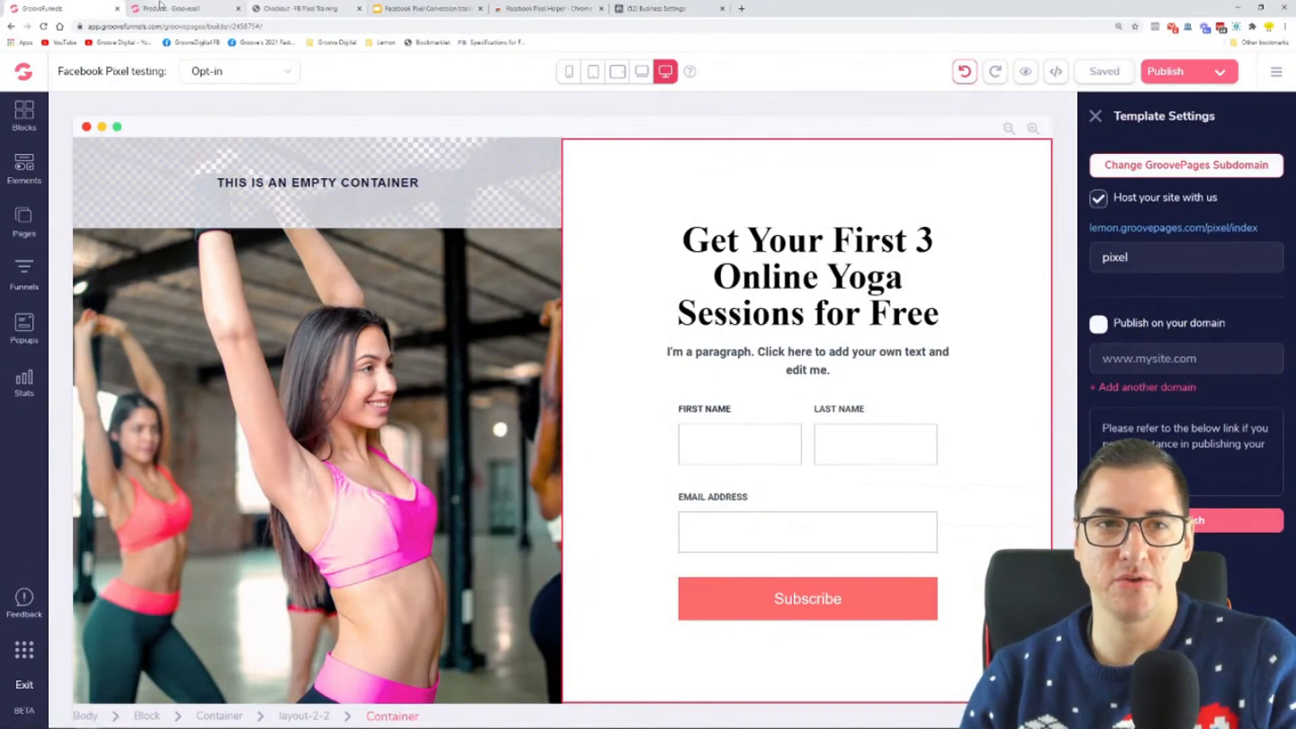
click(668, 9)
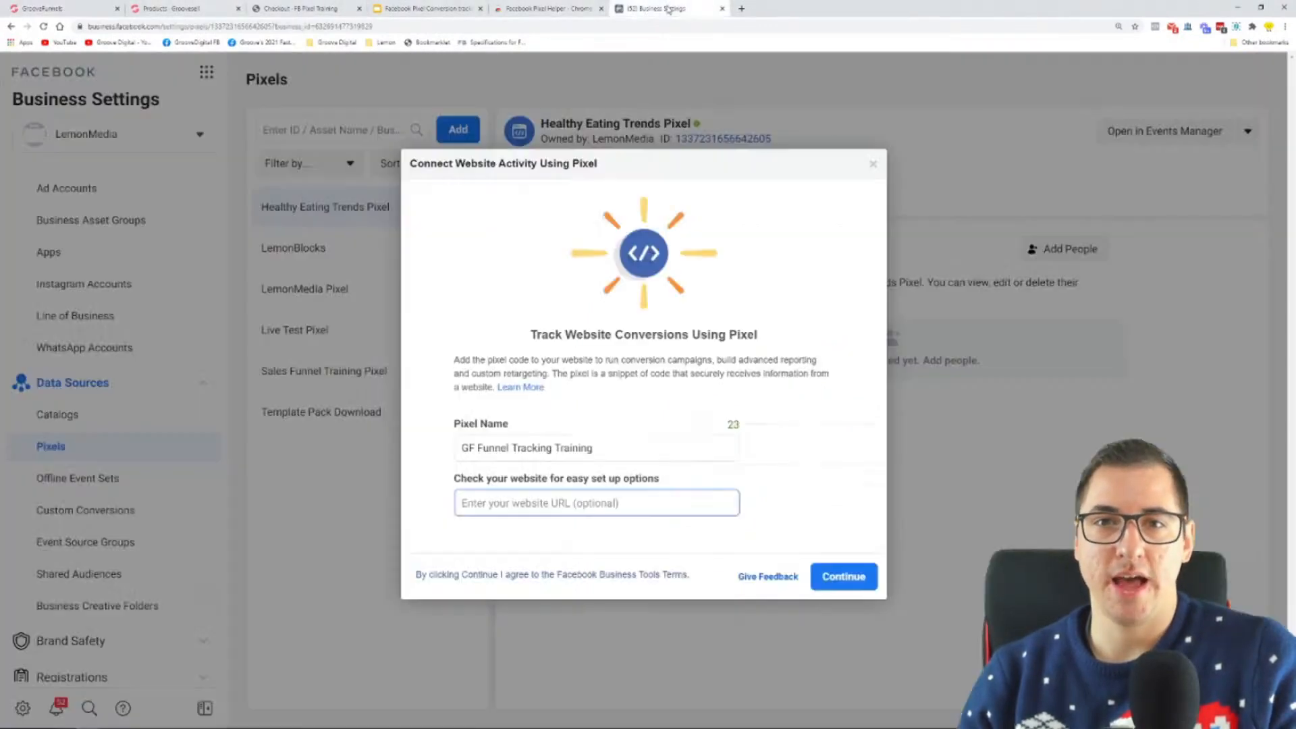
key(ctrl+v)
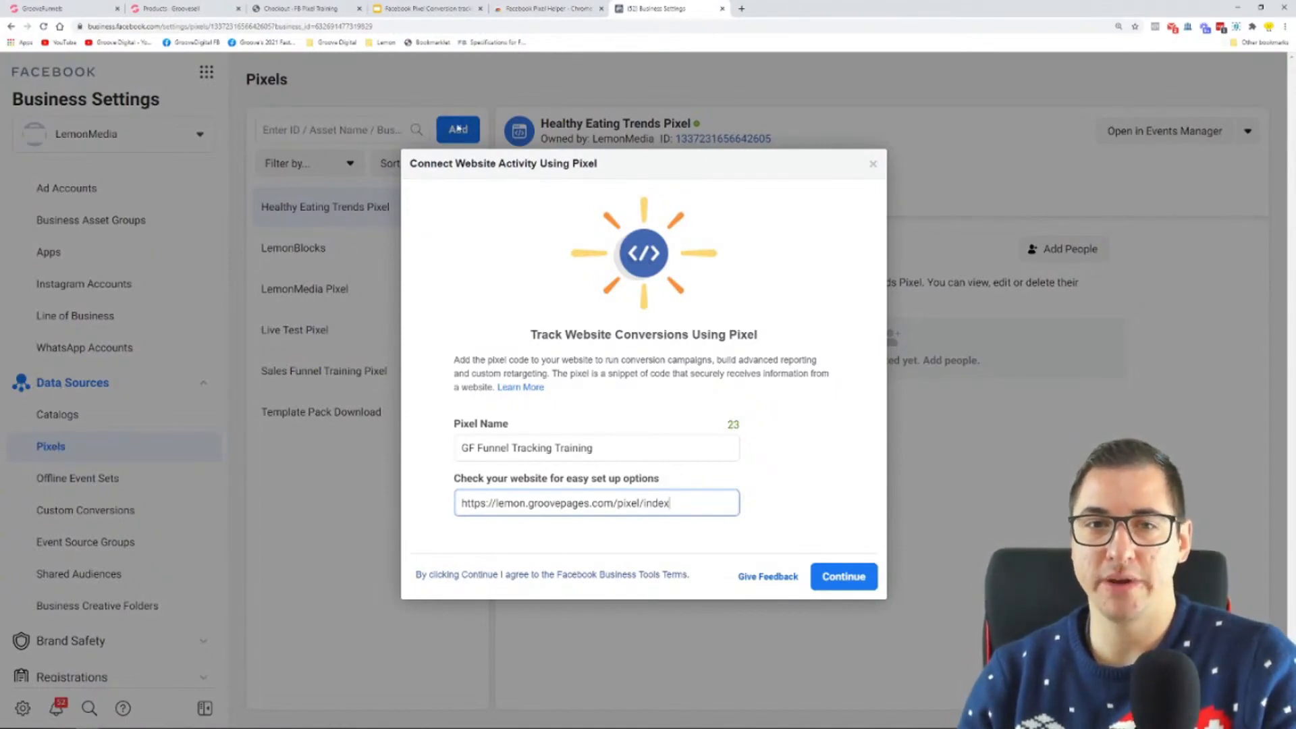
click(572, 447)
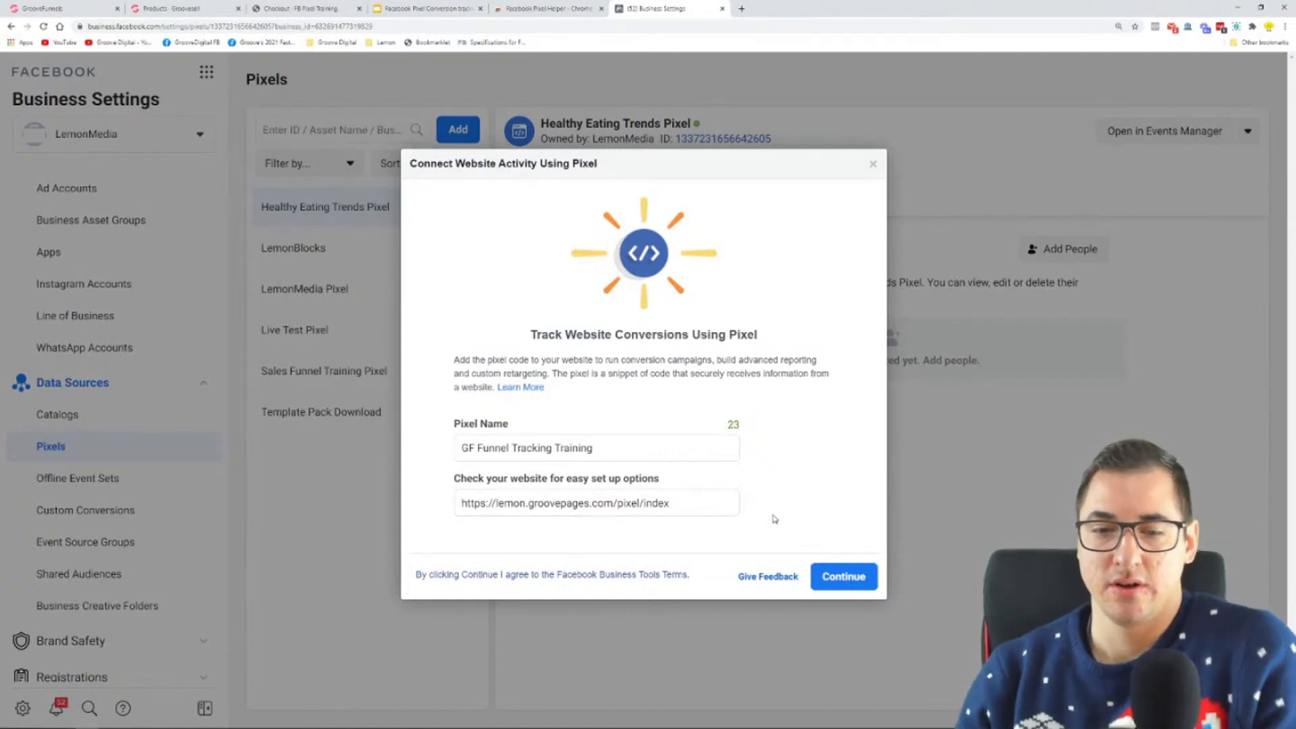
drag(672, 504, 410, 523)
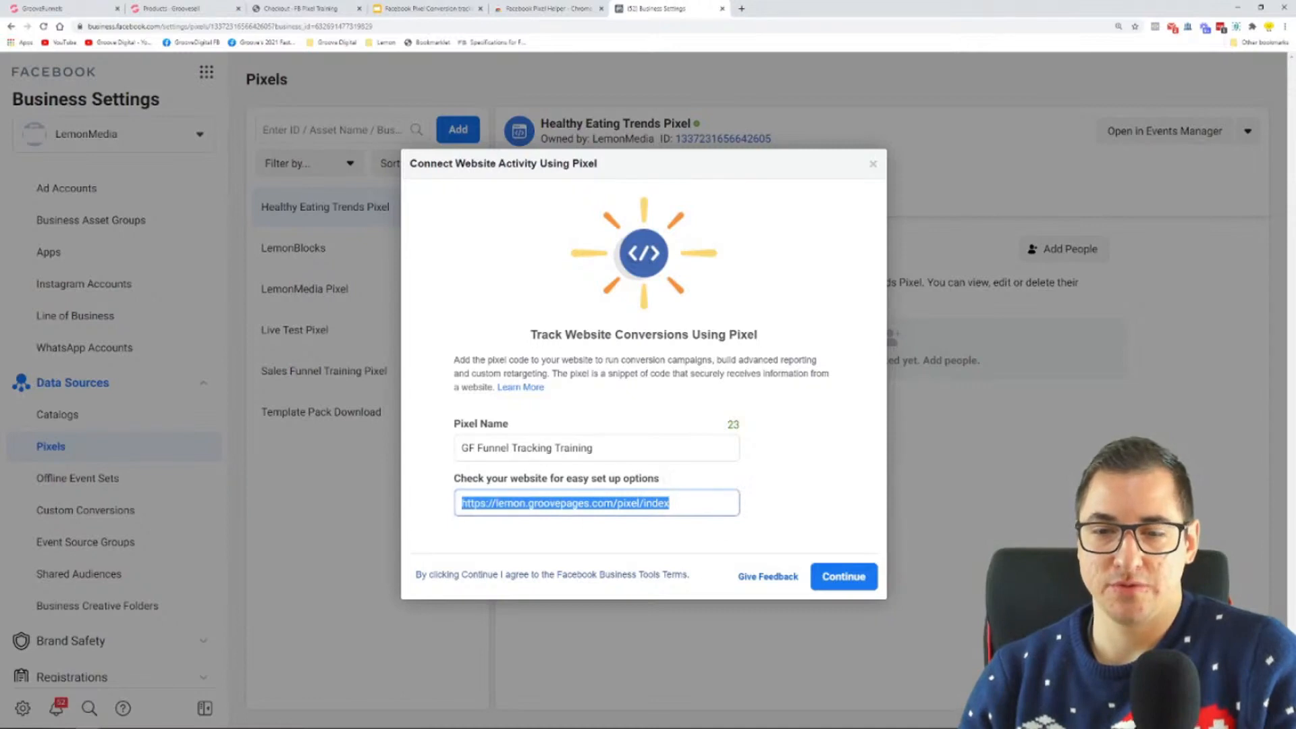
click(863, 585)
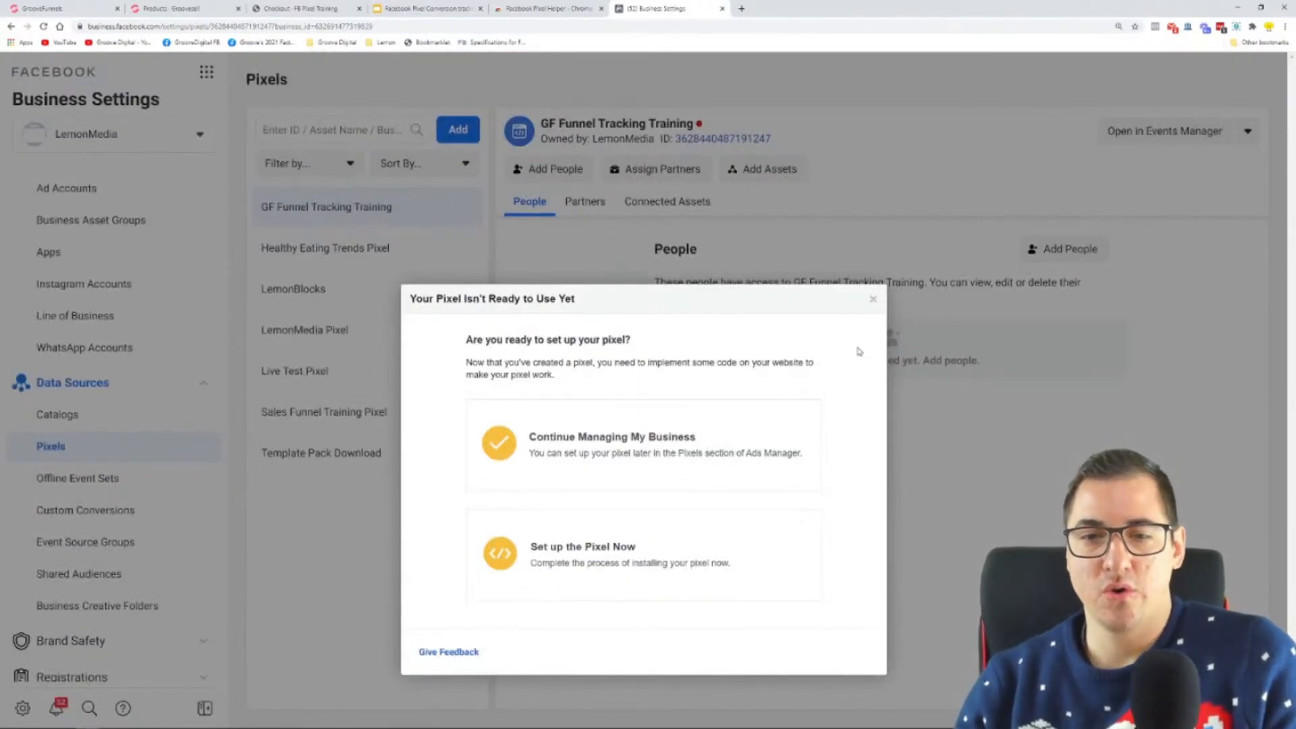
Step: Start setting up the new pixel with manual code installation and read the base code placement instructions
drag(472, 340, 640, 342)
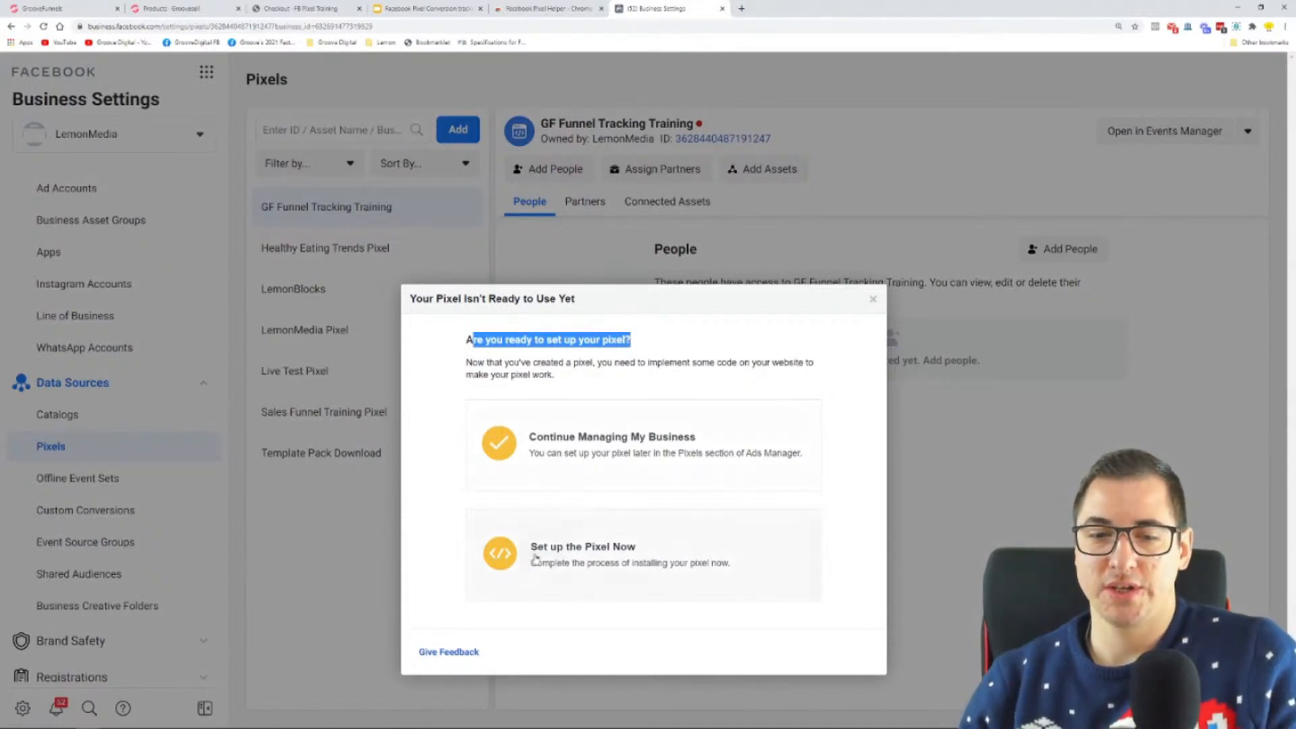
click(594, 552)
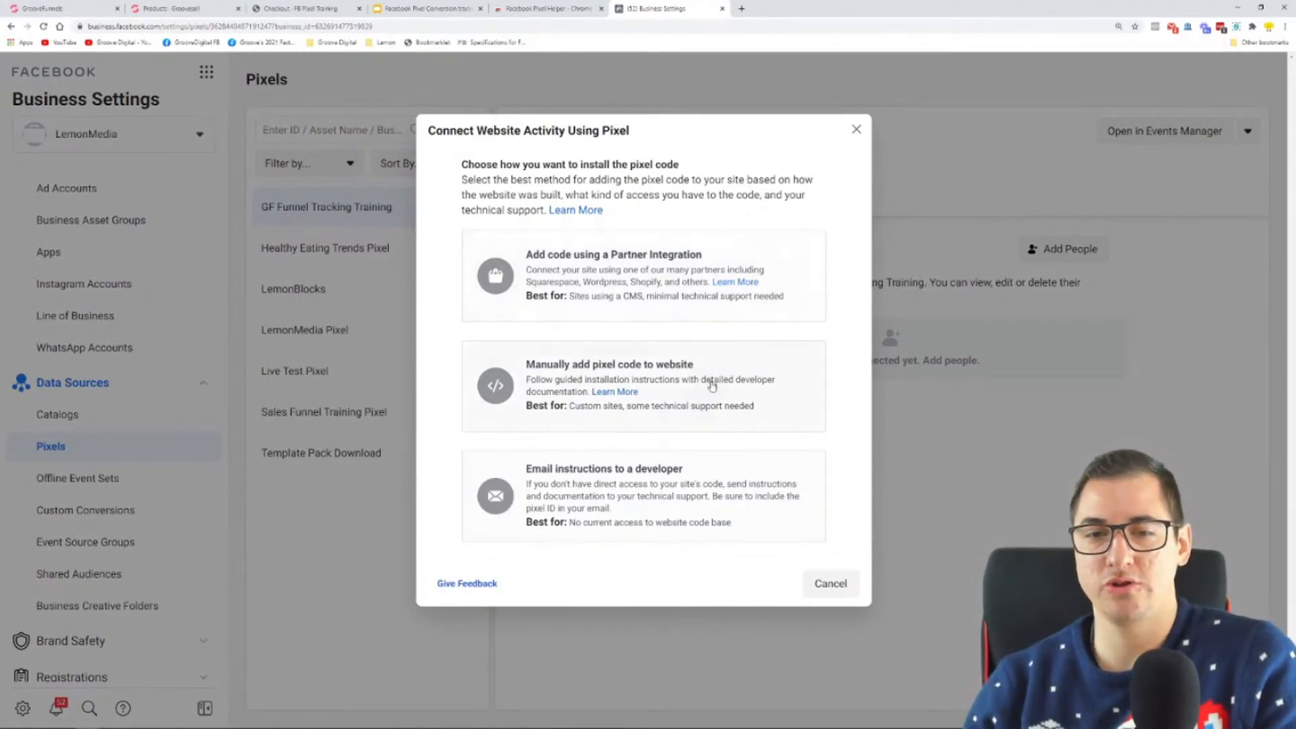
drag(527, 367, 708, 368)
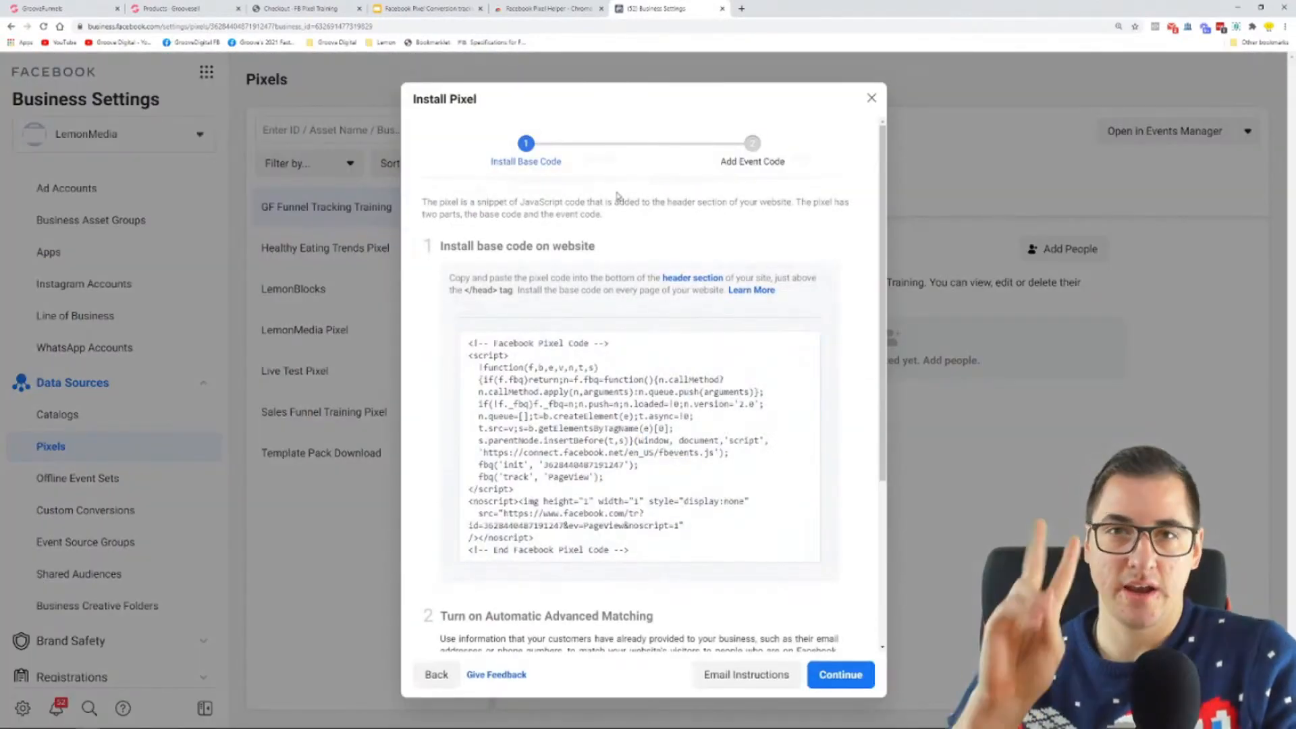
mouse_move(628, 419)
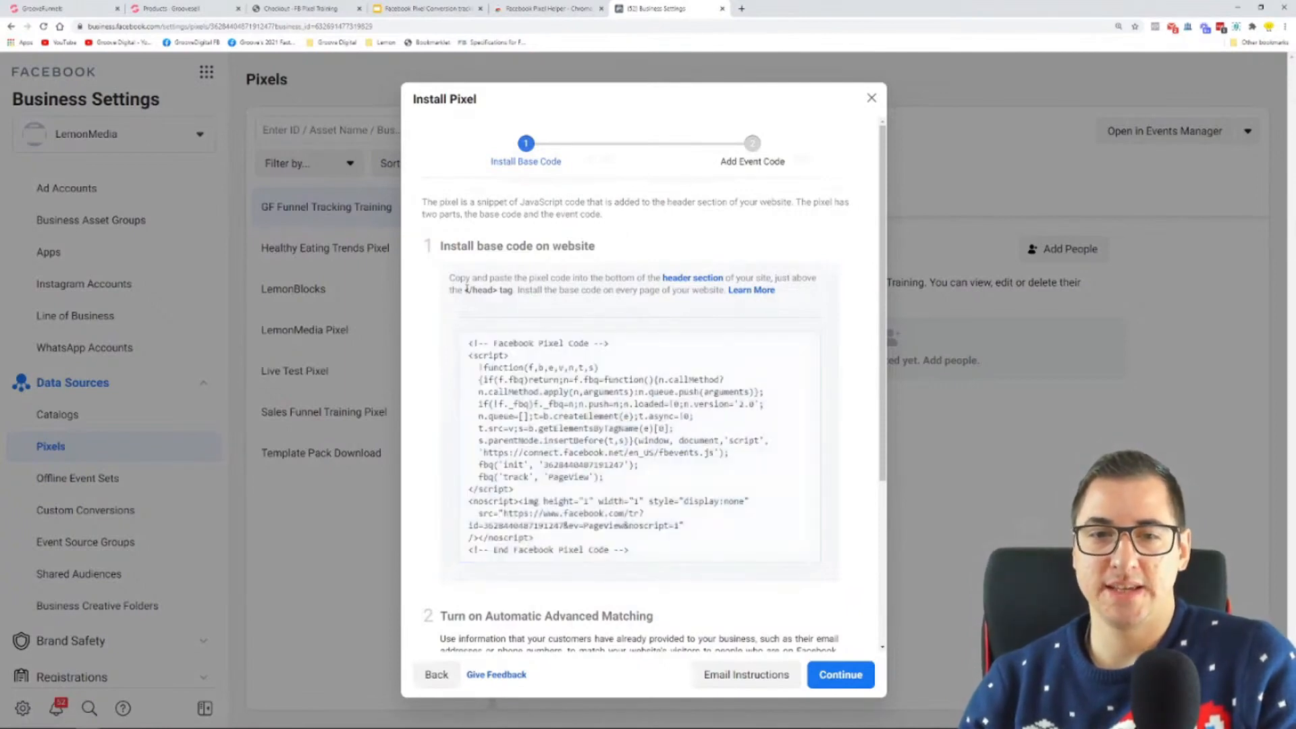
drag(452, 277, 727, 293)
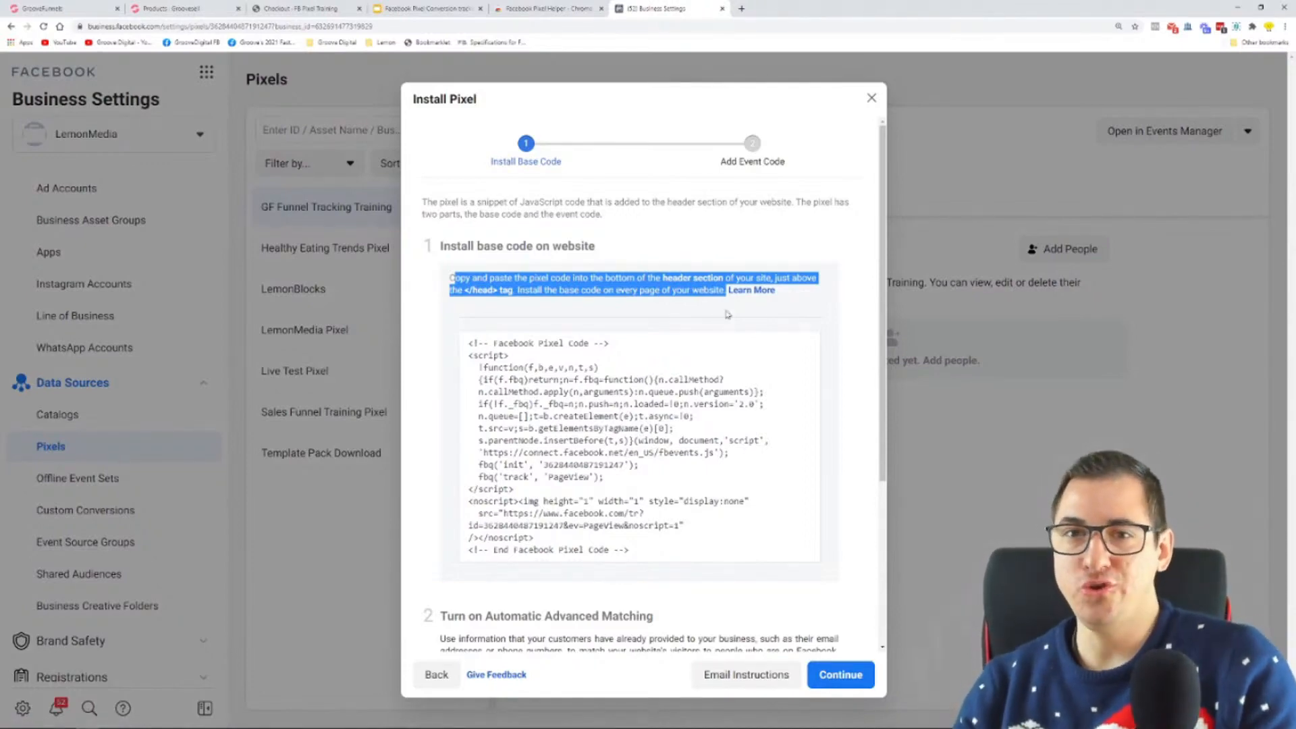
Step: Switch to the GrooveFunnels builder and look through the funnel's Opt-in, Sales Page, Upsell Page and Thank you pages
click(41, 8)
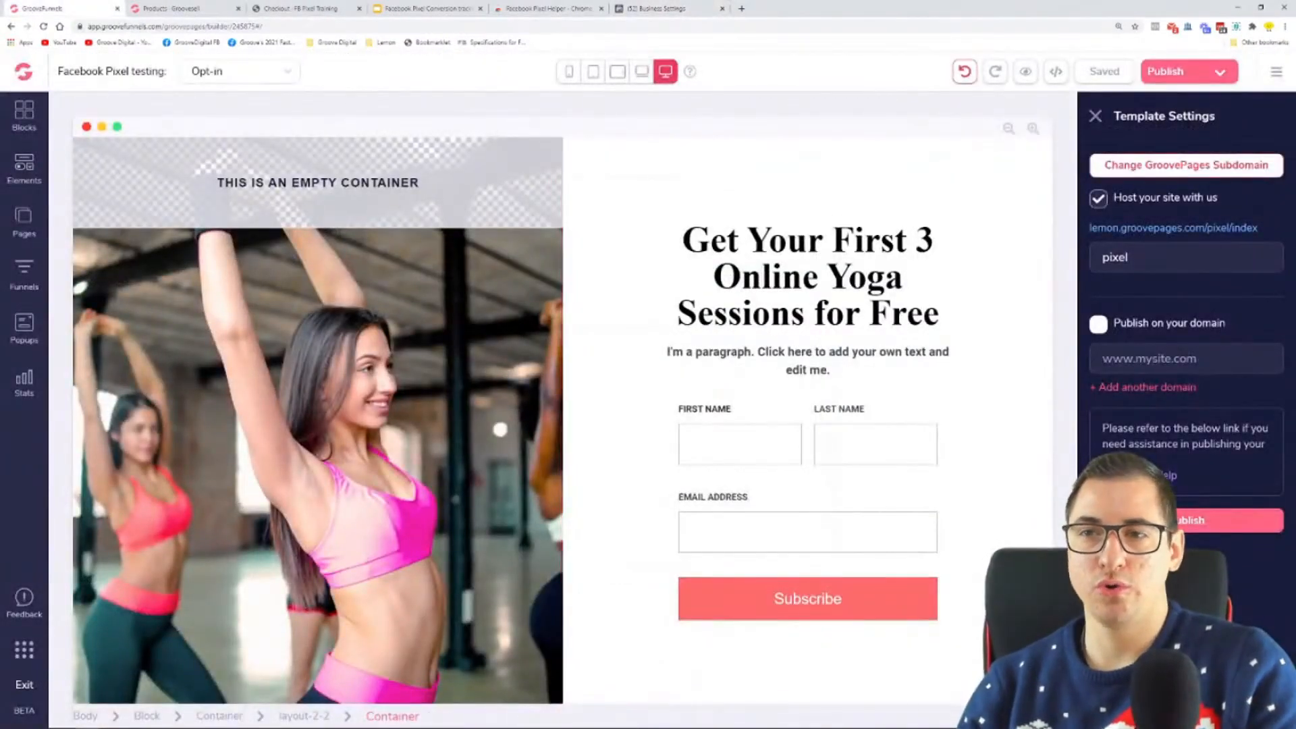
click(1095, 117)
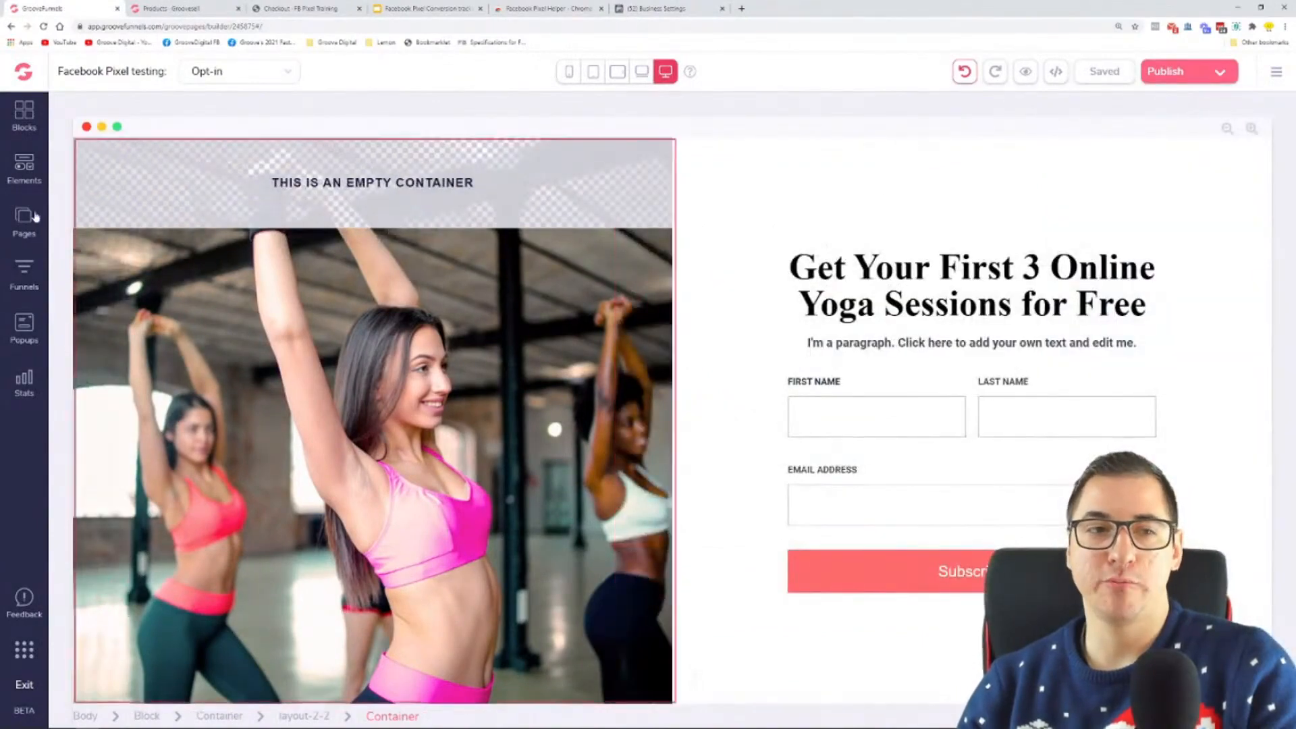
click(25, 216)
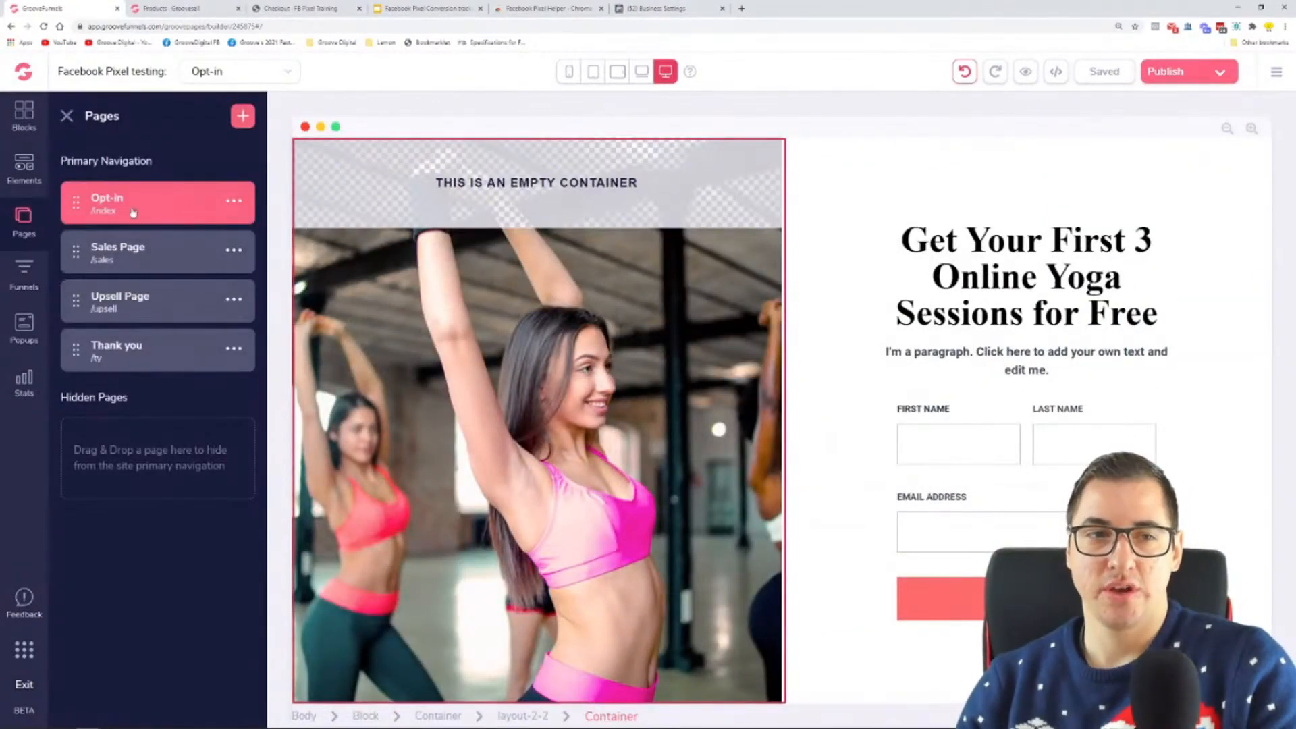
click(119, 249)
click(24, 219)
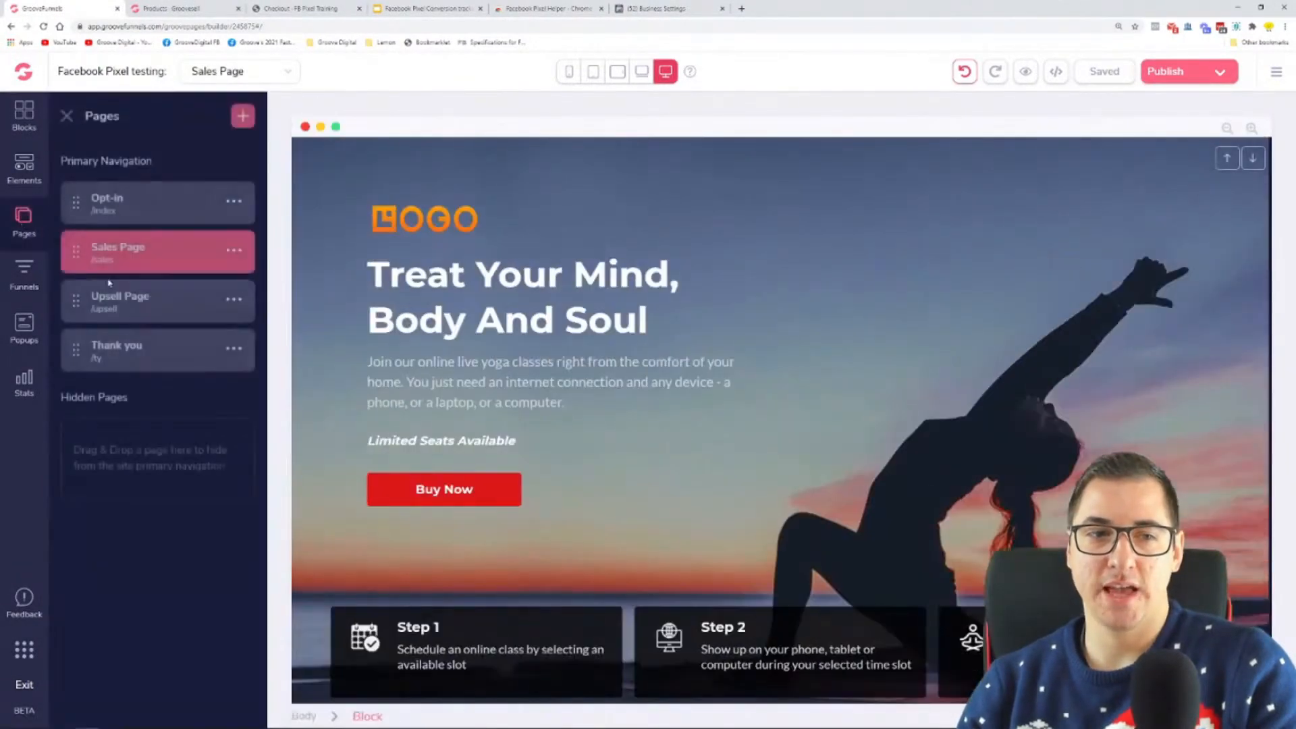
click(154, 307)
click(25, 220)
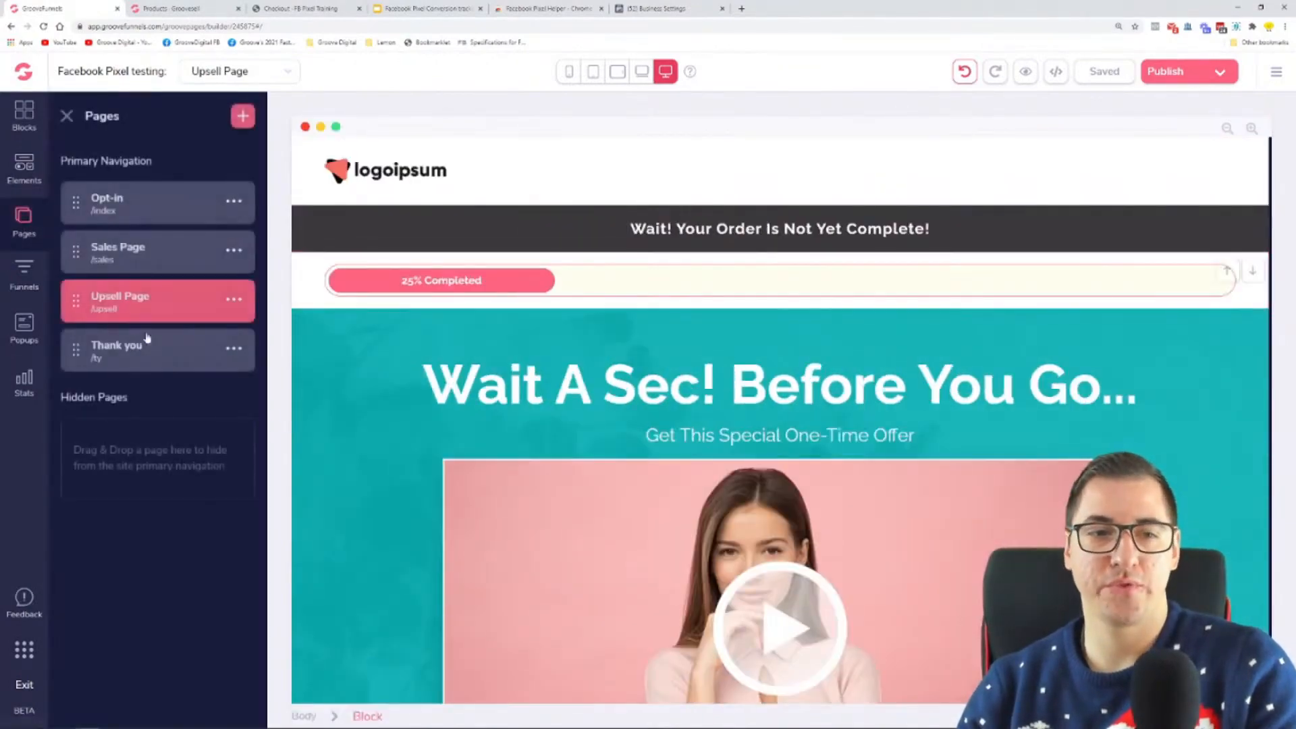
click(170, 348)
click(26, 222)
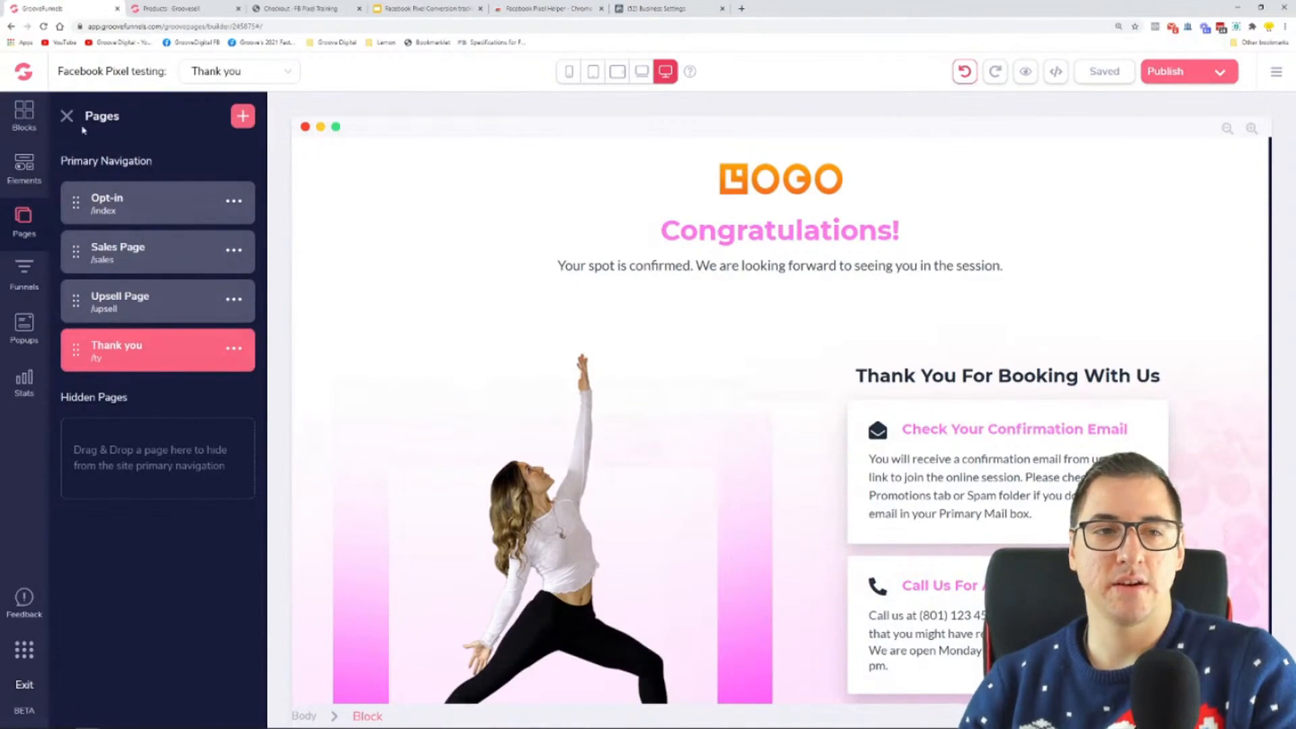
Step: Close the Facebook Pixel Helper page and move Business Settings beside the GrooveFunnels pages to reread the base code instruction
click(602, 8)
drag(565, 10, 299, 11)
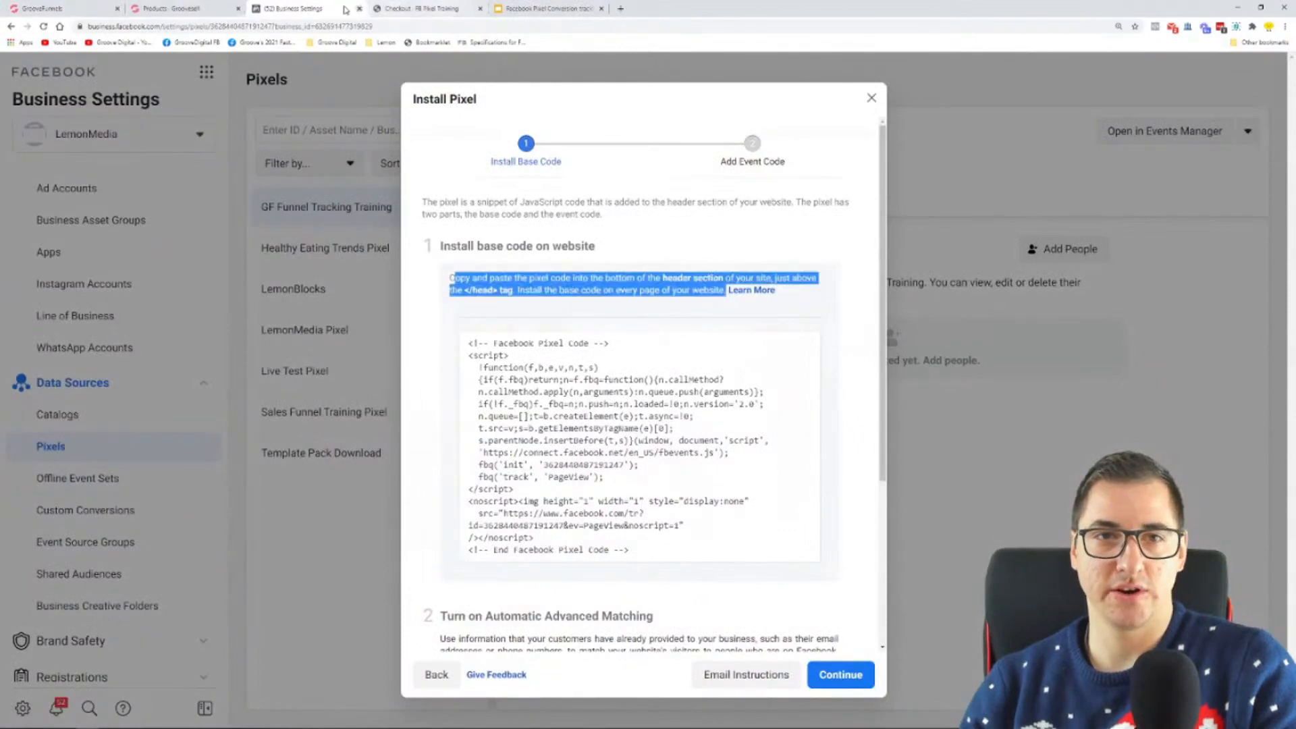
drag(557, 302, 727, 292)
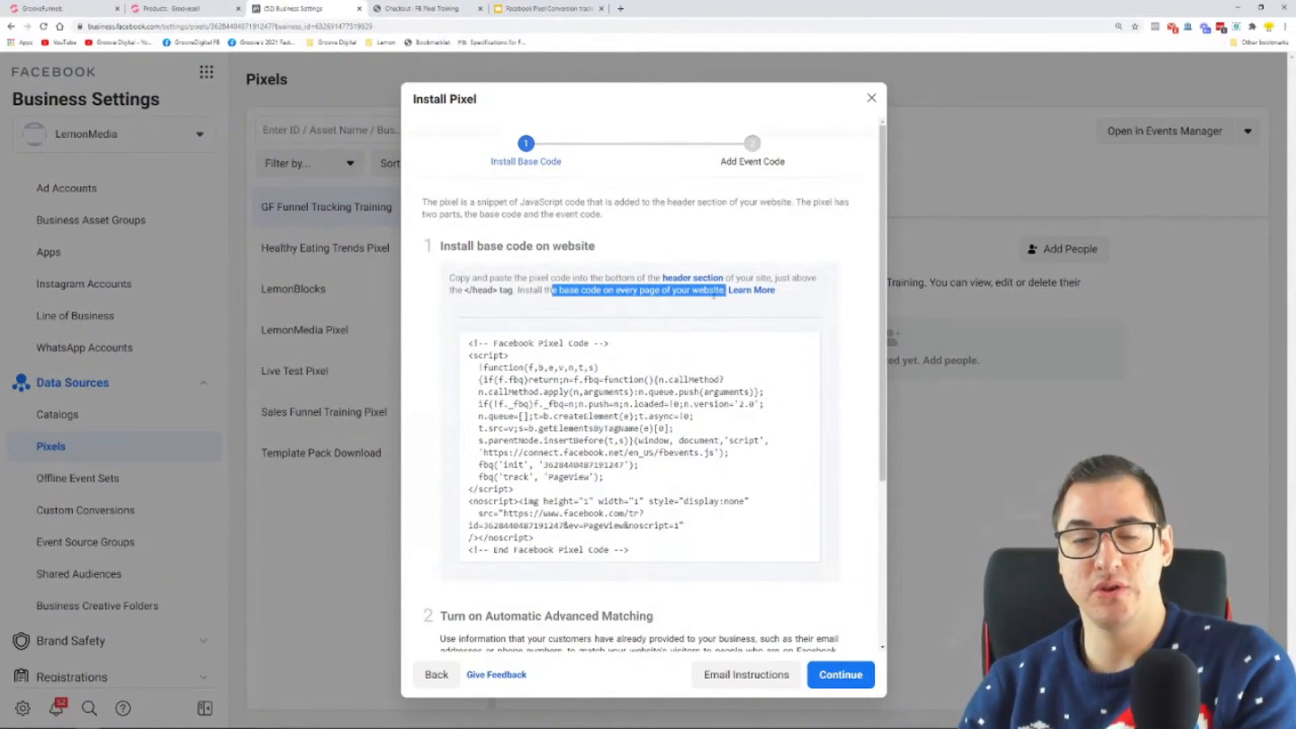
Step: Return to the GrooveFunnels builder and open the site settings at the code includes for tracking
click(96, 9)
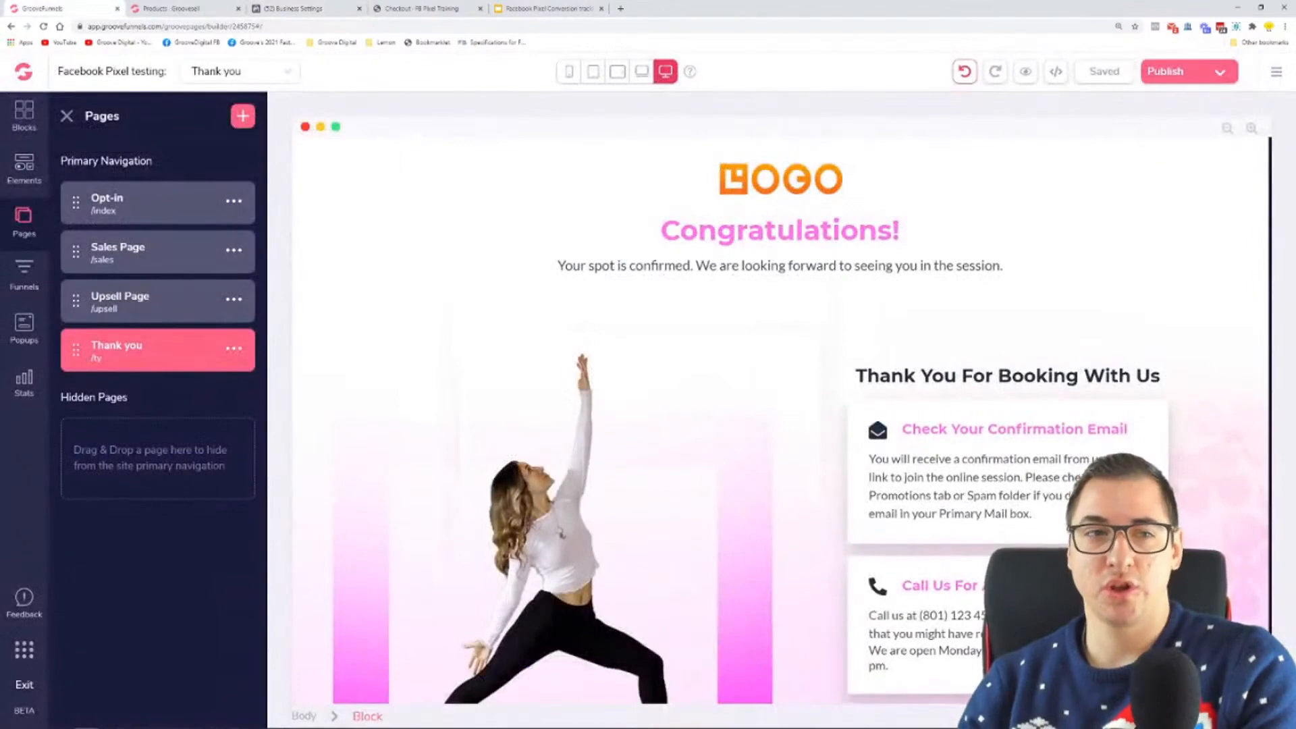
click(65, 118)
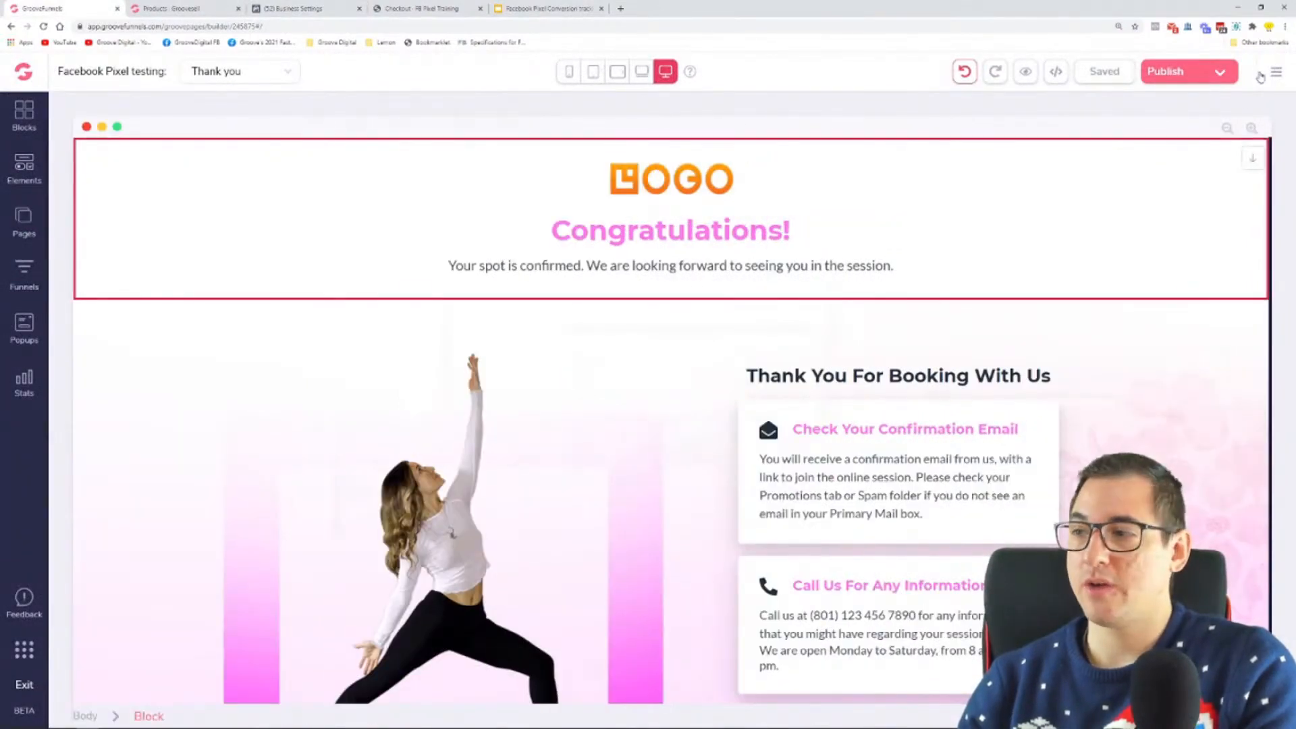
click(1277, 73)
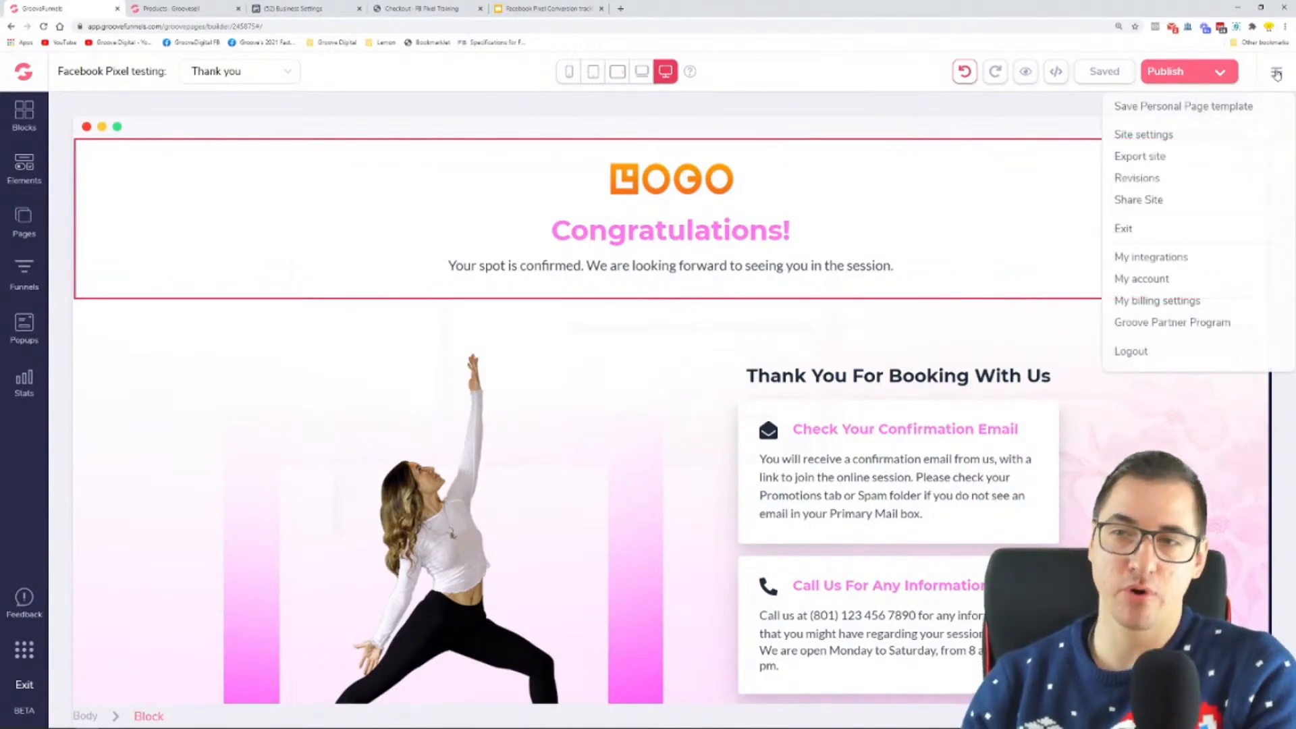
click(1145, 135)
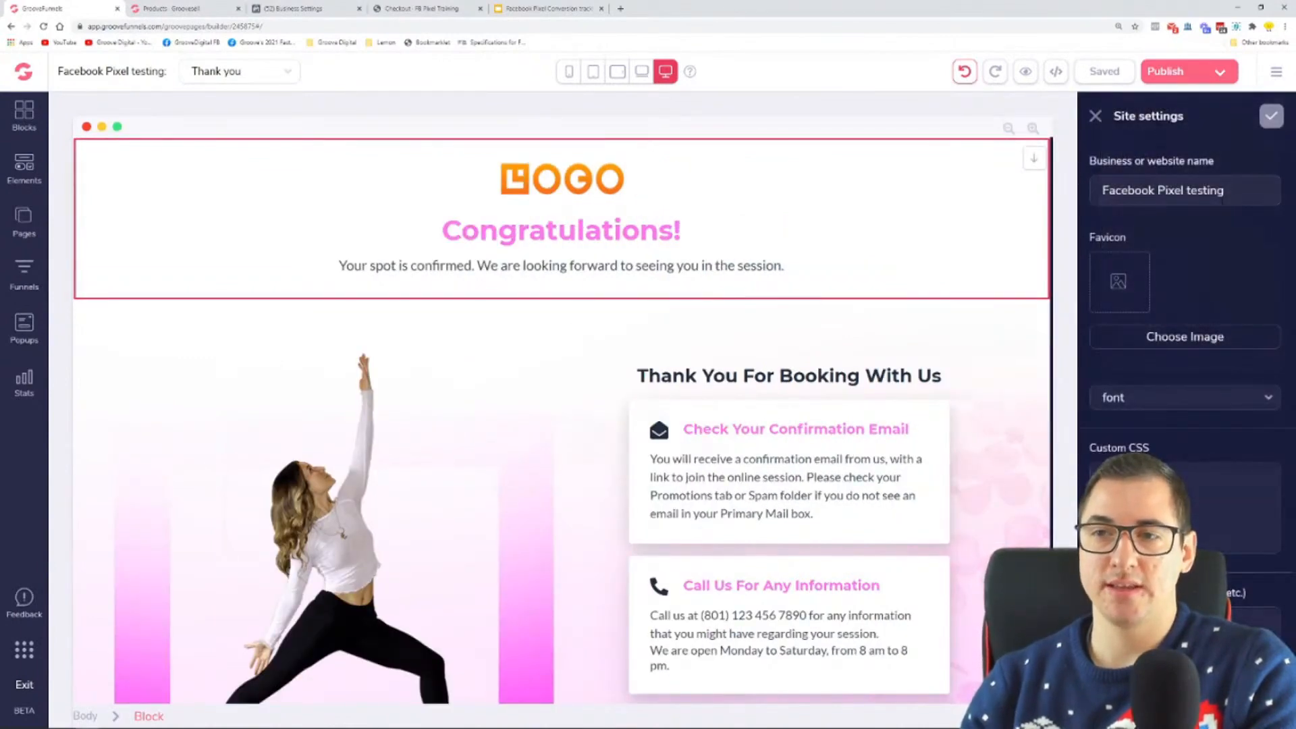
drag(1144, 117, 1114, 117)
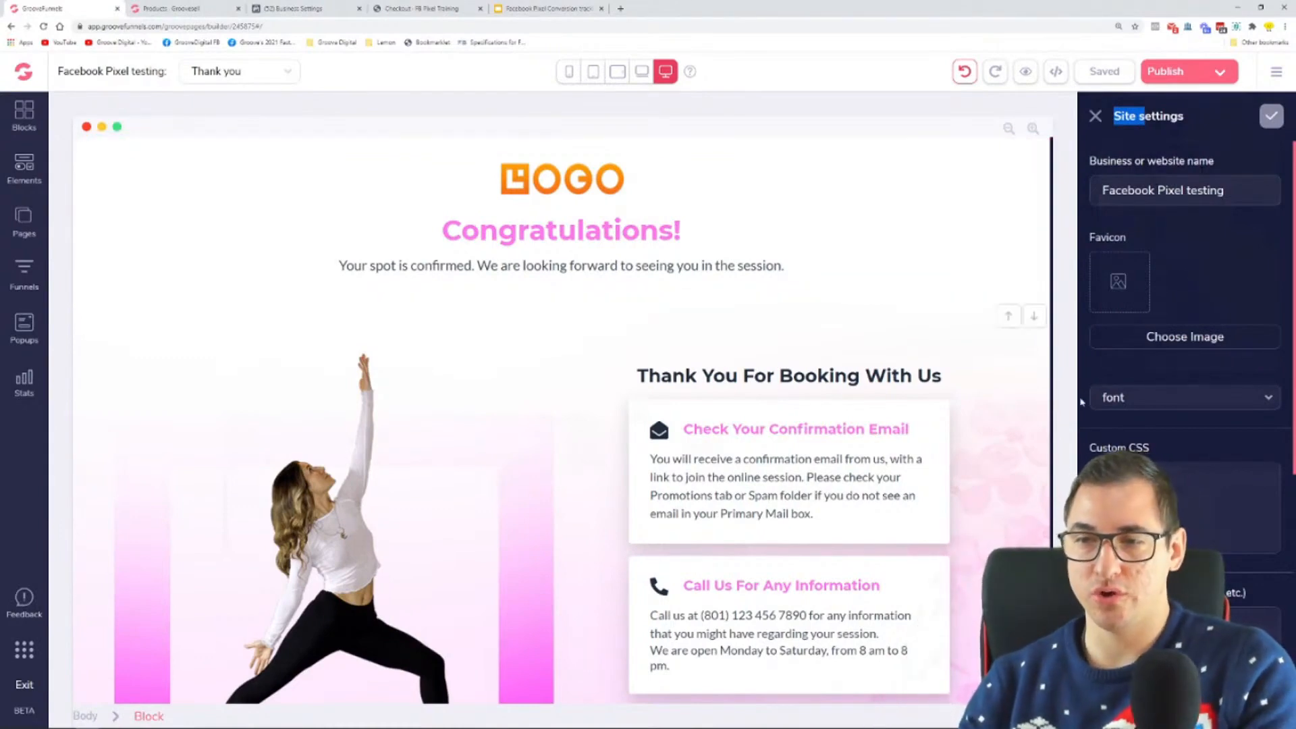
scroll(1163, 339, down, 4)
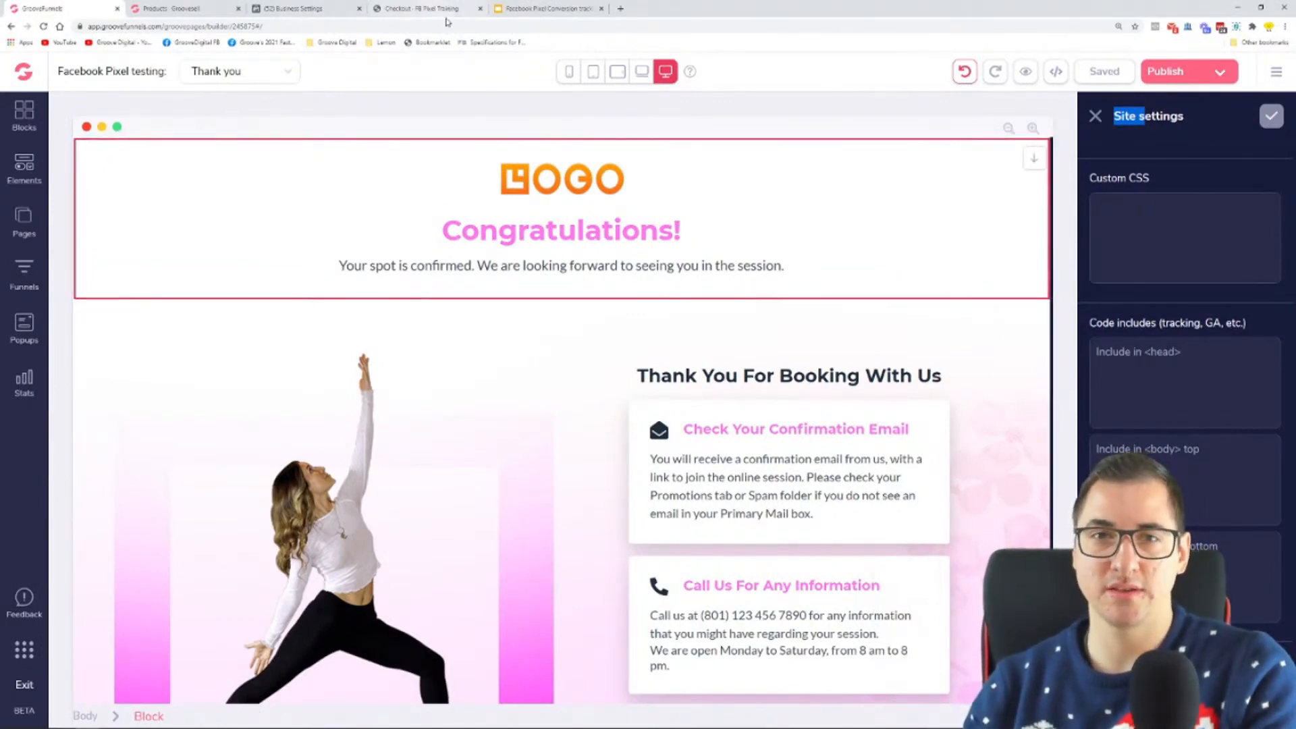
Step: Copy the pixel base code from Business Settings into the <head> code include of the GrooveFunnels site settings and save
click(282, 8)
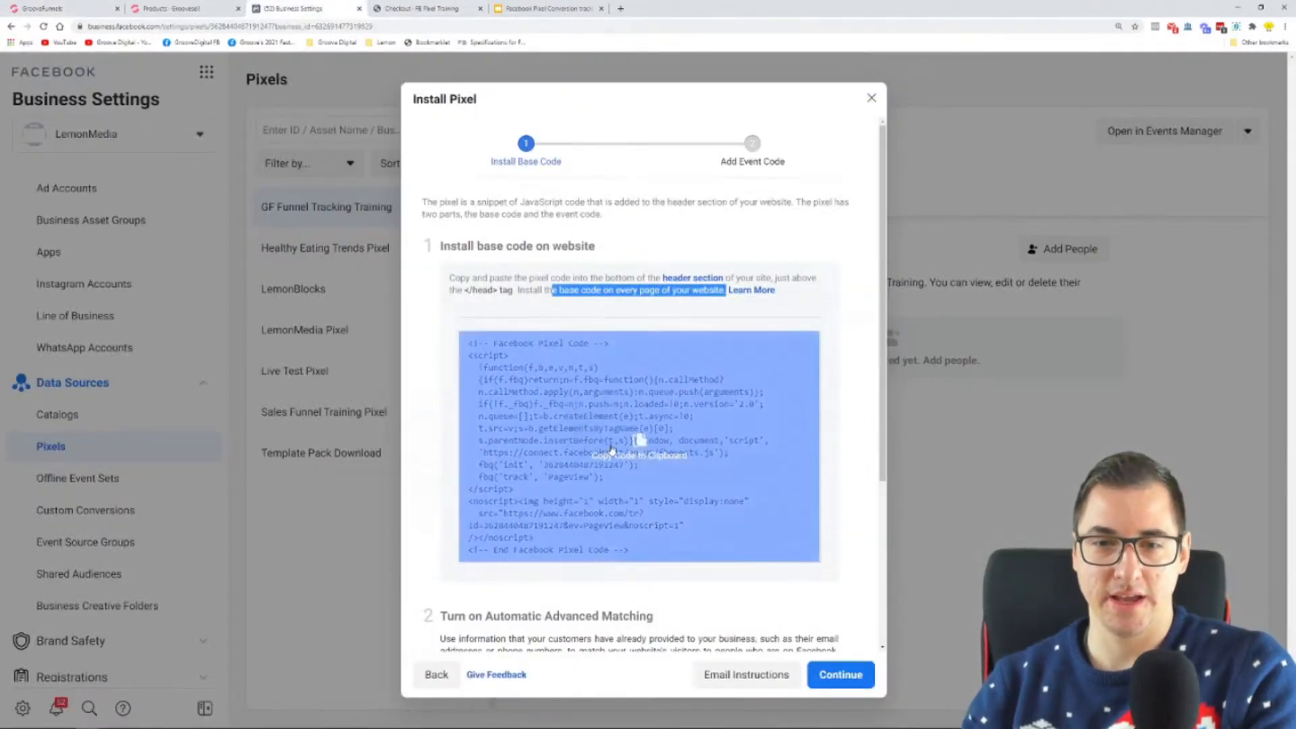
click(634, 446)
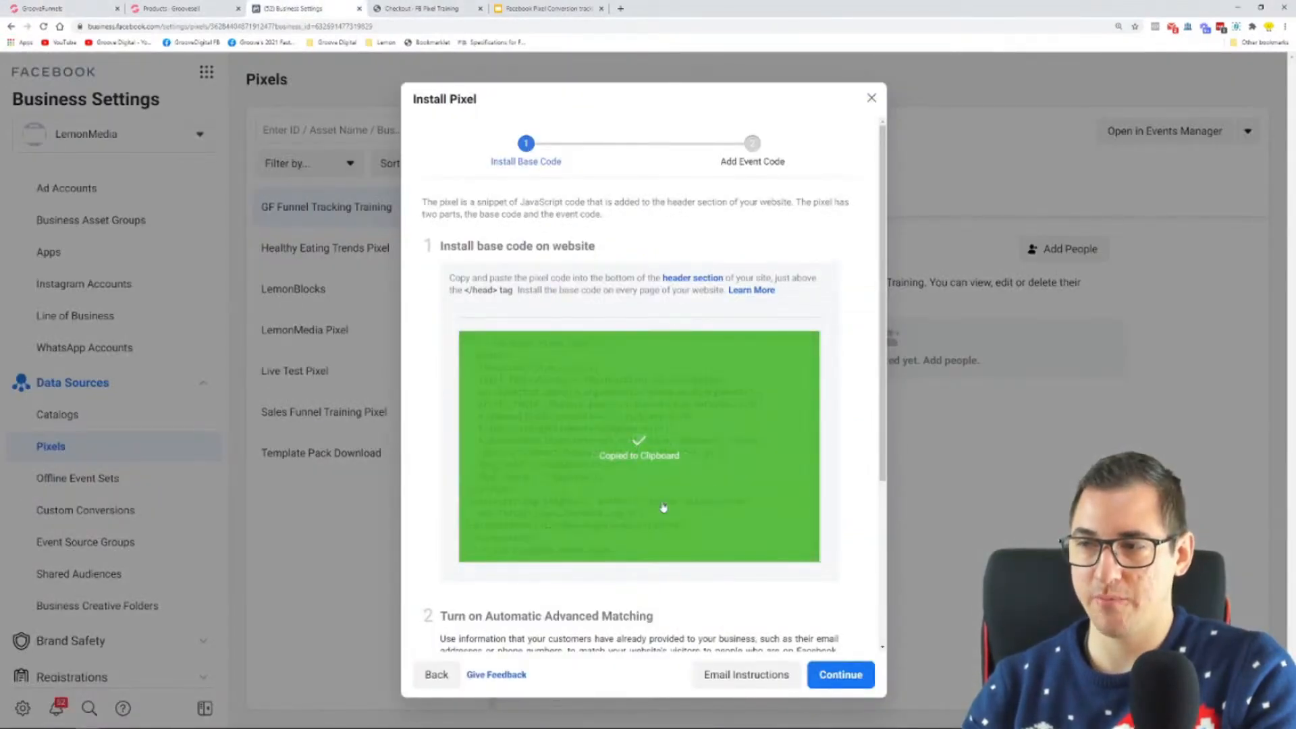
click(95, 5)
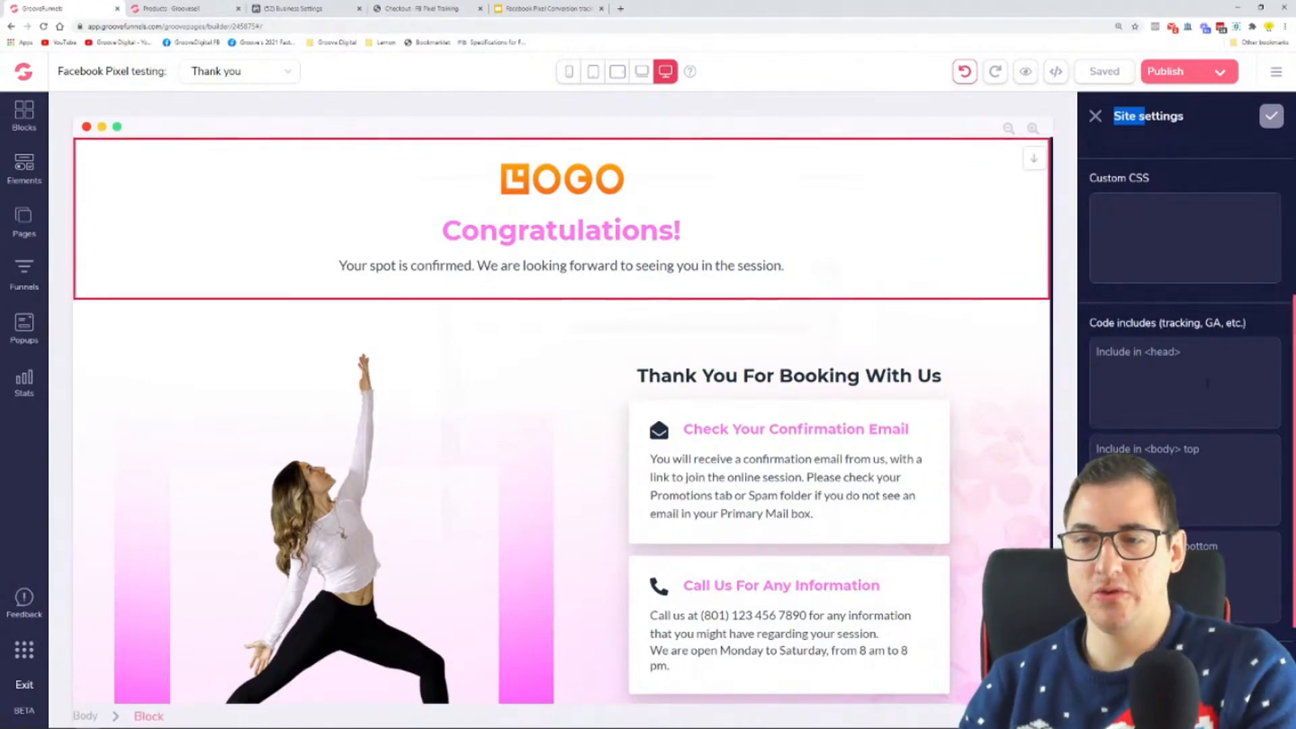
click(1148, 370)
right_click(1164, 381)
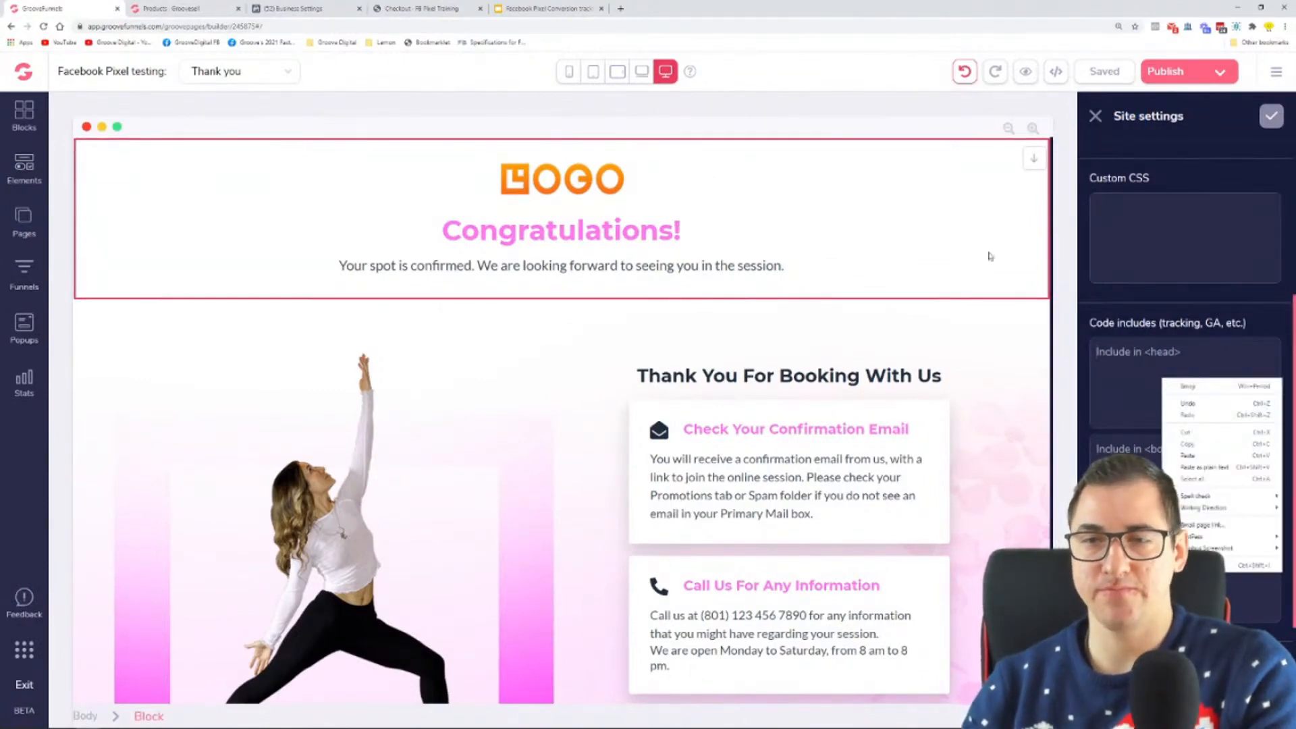
click(1192, 456)
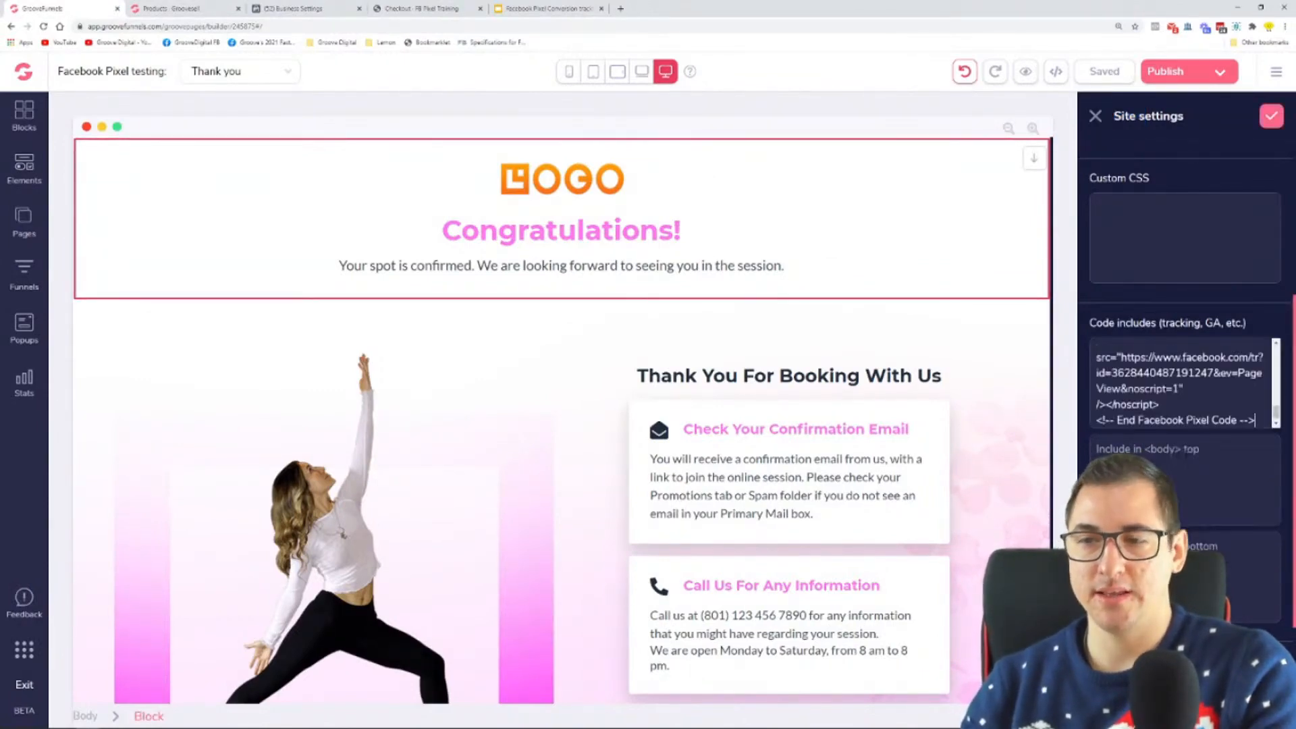
scroll(1185, 390, up, 10)
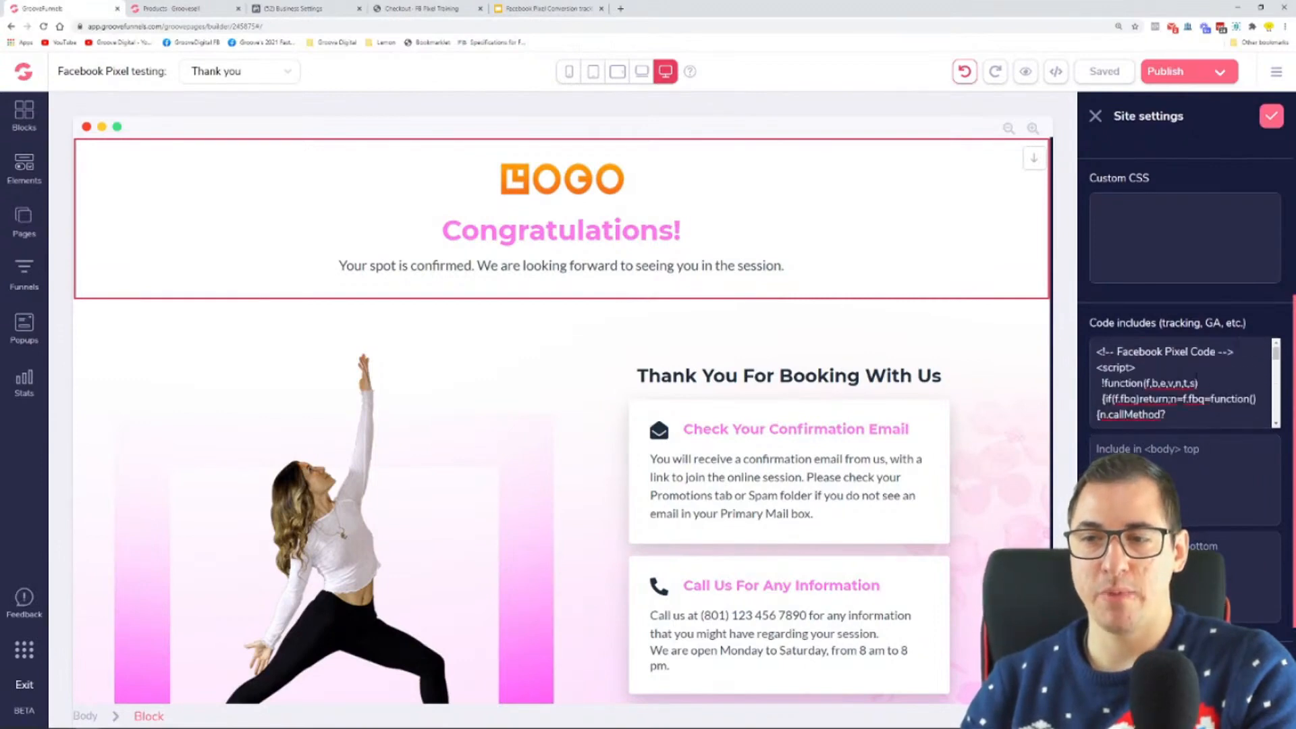
scroll(1211, 482, down, 2)
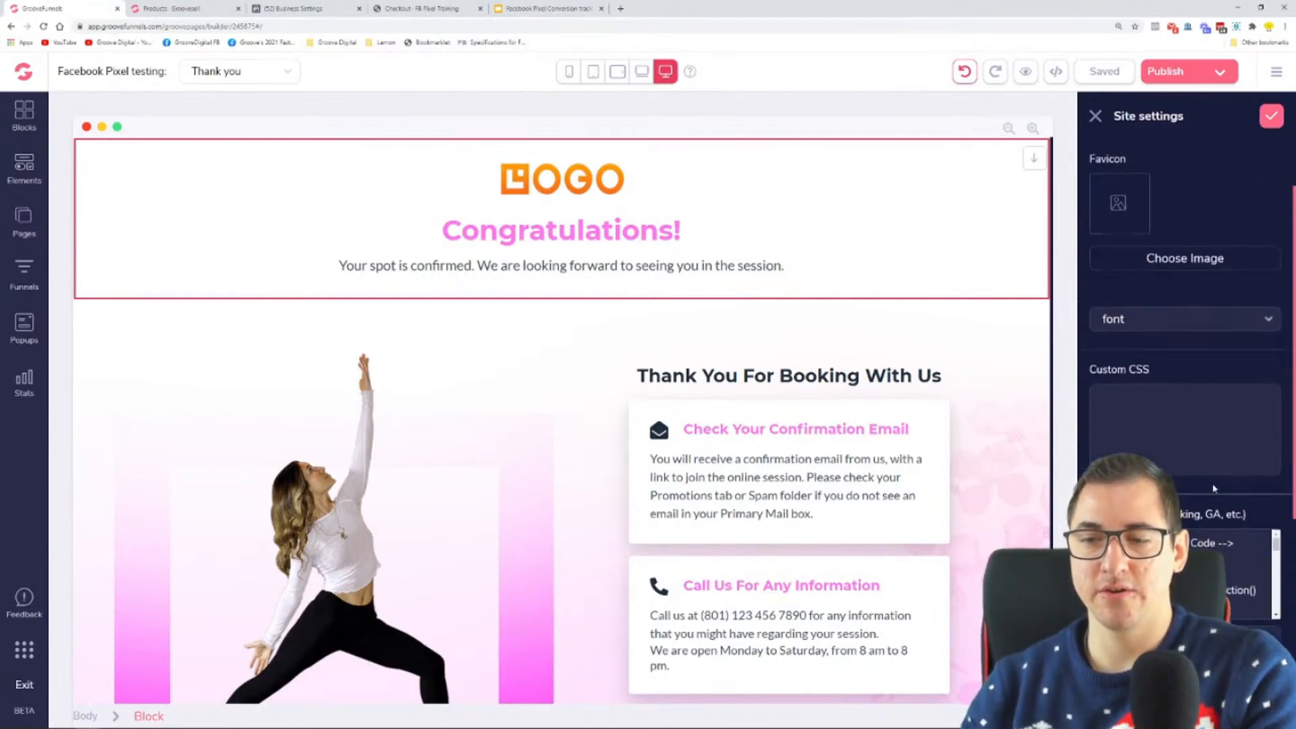
click(1272, 119)
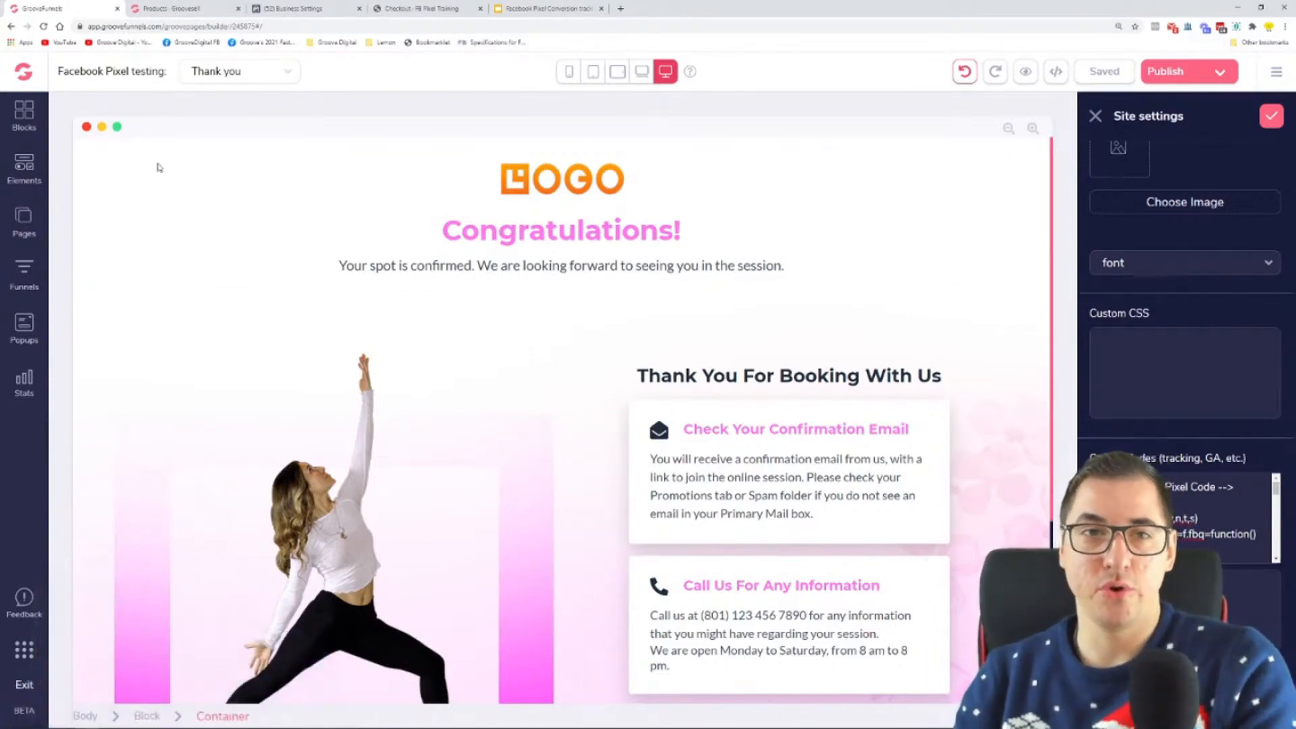
Step: Switch to Business Settings and reread the instruction to install the base code on every page of the website
click(315, 7)
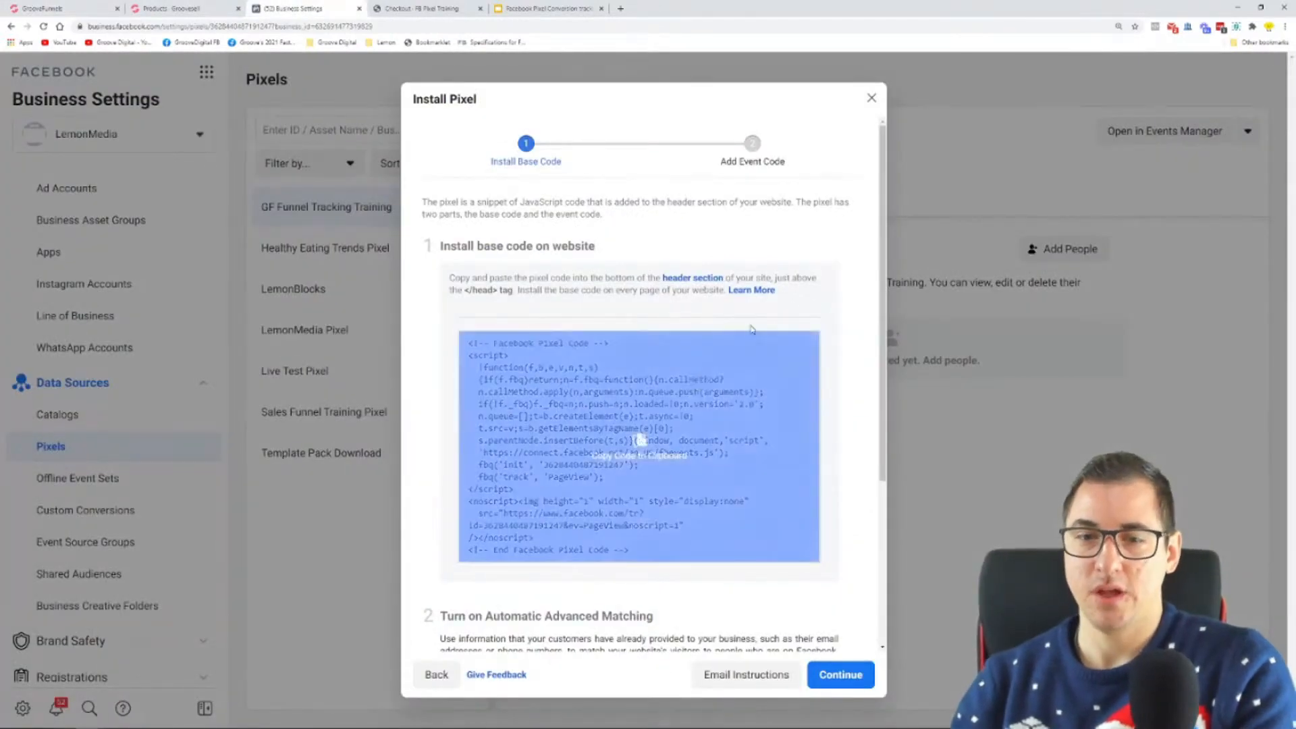
scroll(736, 338, down, 3)
scroll(640, 435, up, 3)
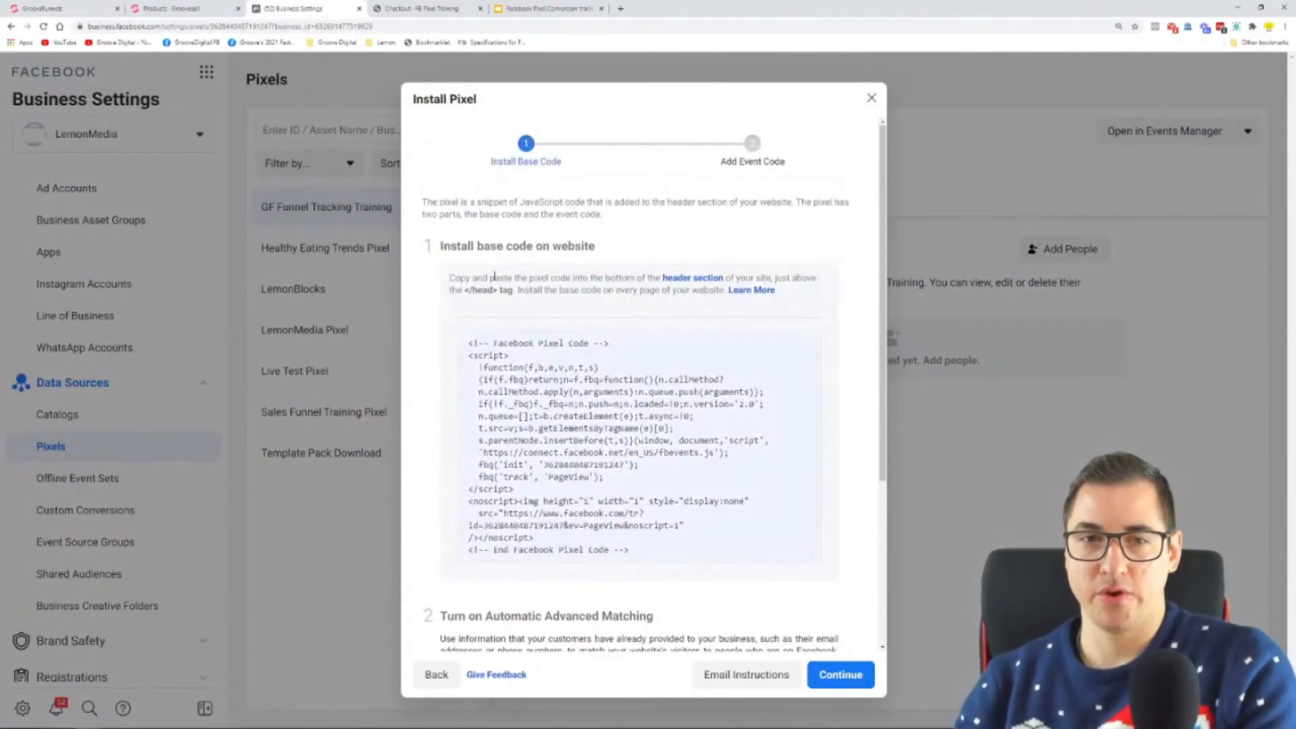
drag(445, 247, 620, 258)
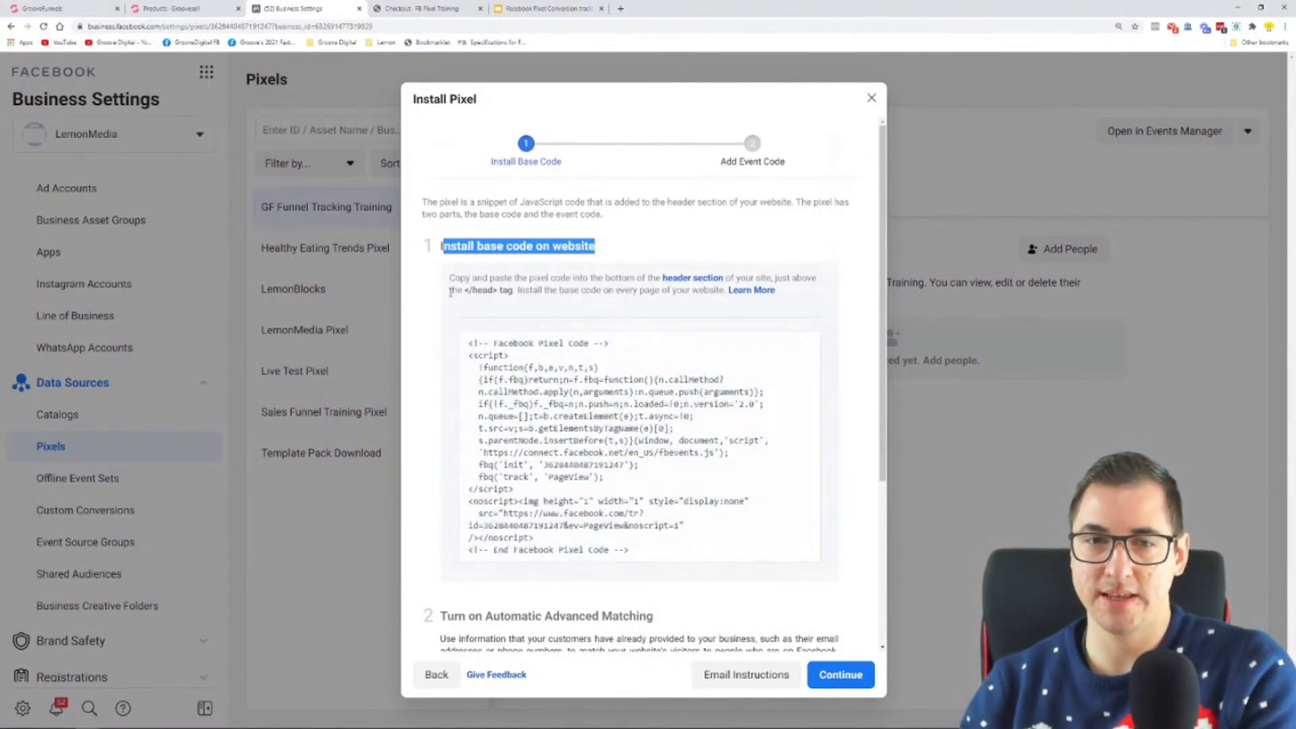
drag(451, 294, 515, 291)
drag(617, 292, 721, 292)
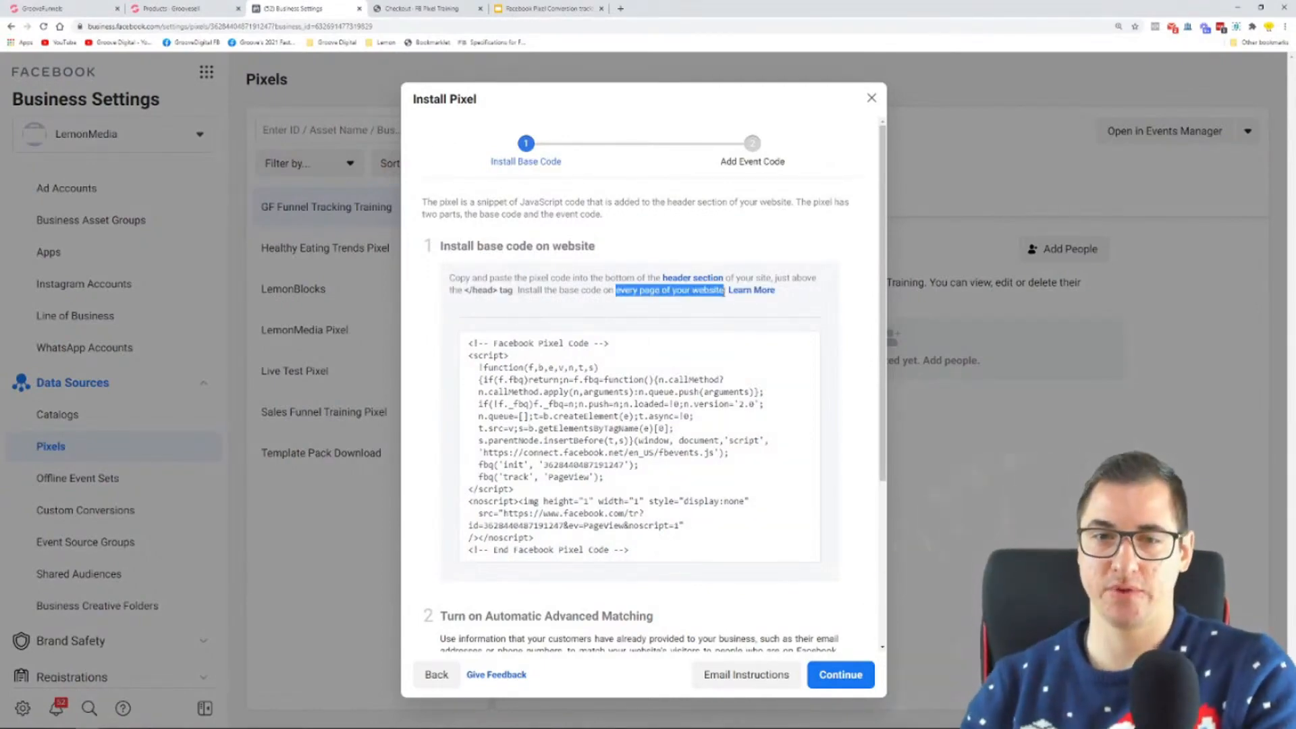
Step: Turn Automatic Advanced Matching off and on again for the pixel so its customer information options are listed
scroll(754, 241, down, 3)
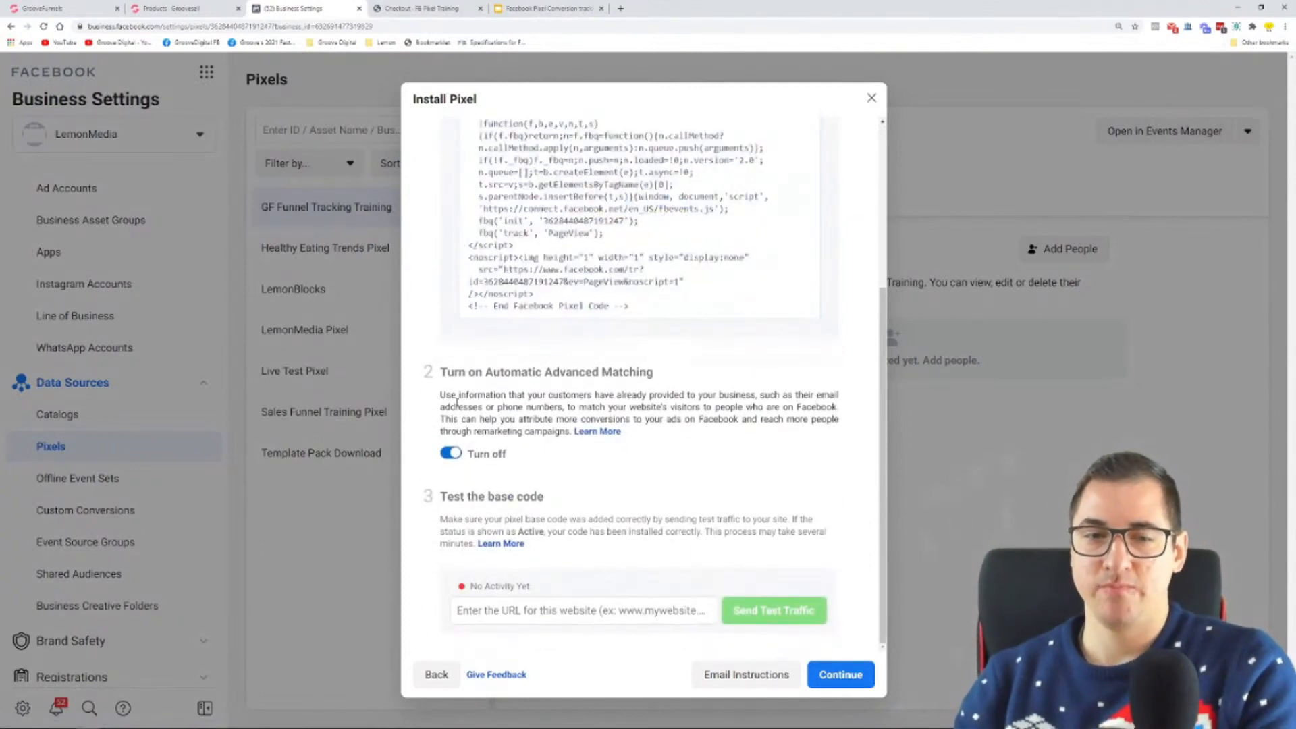
drag(446, 376, 638, 374)
click(684, 378)
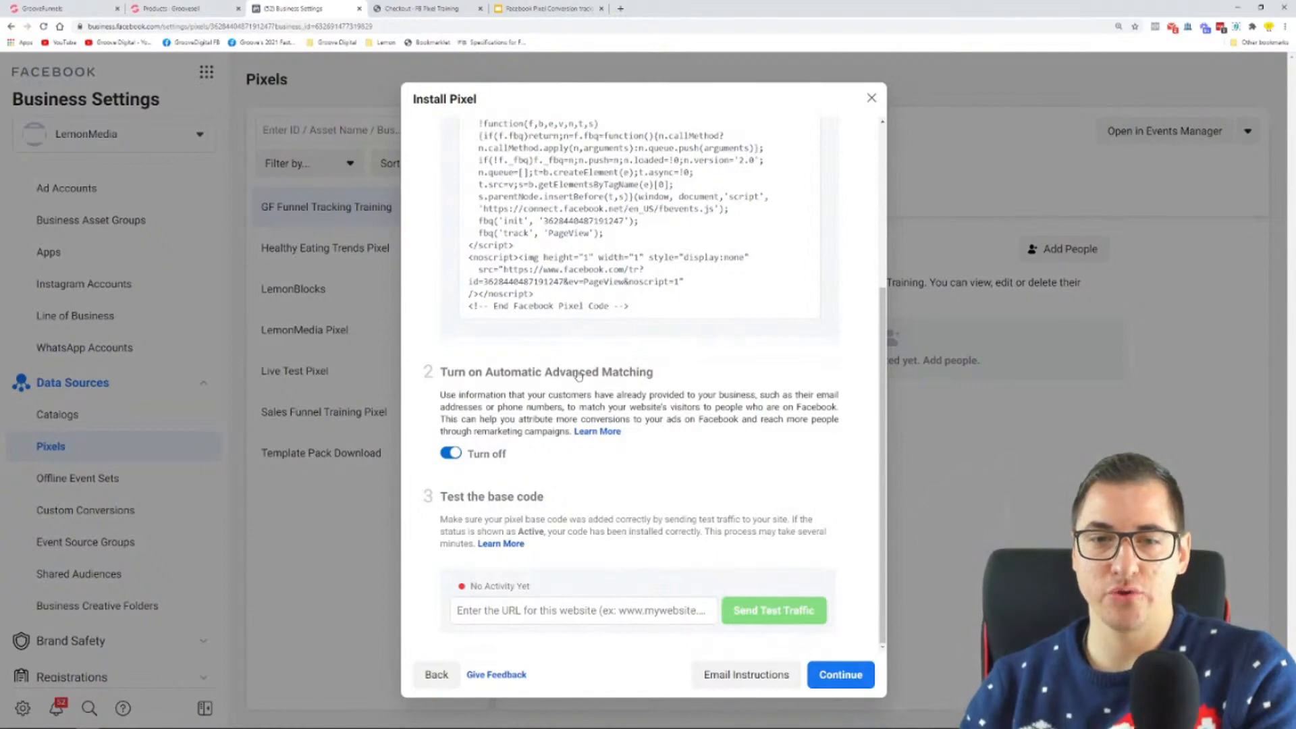
click(451, 454)
click(451, 454)
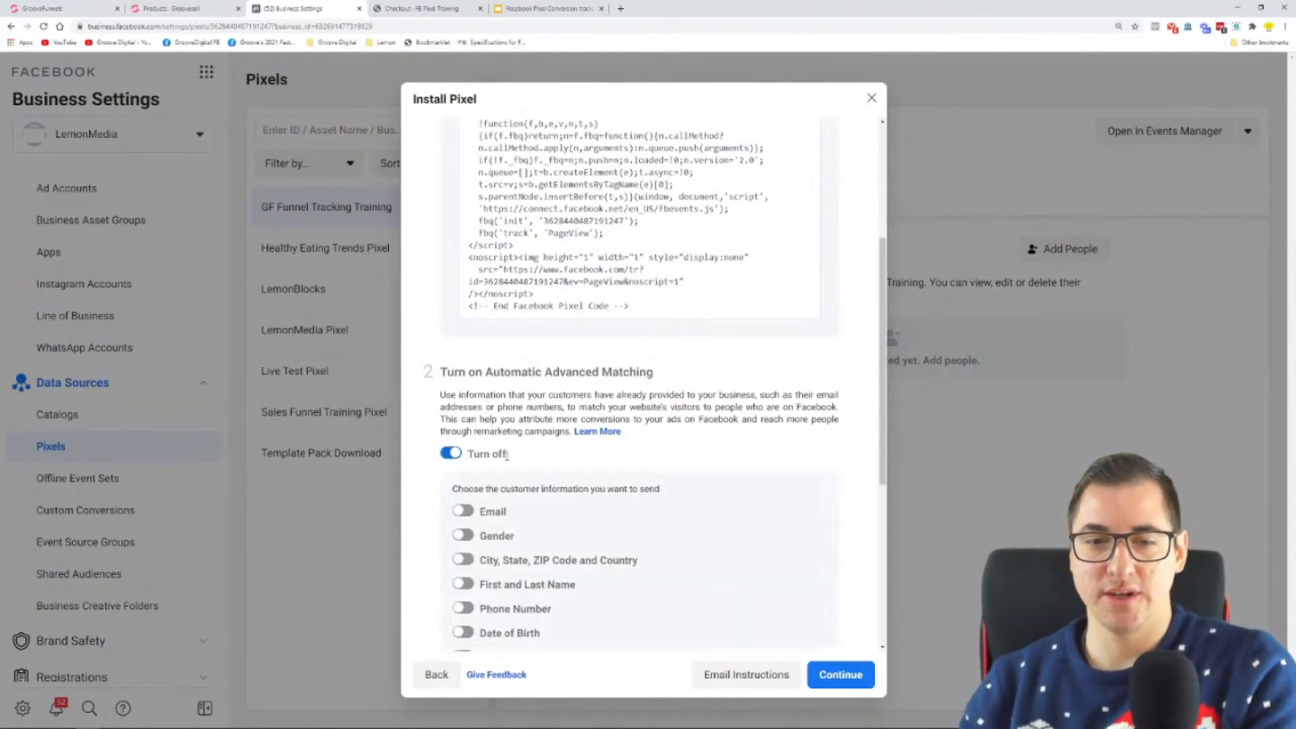
Step: Read the Automatic Advanced Matching description with its customer information options and the instructions for testing the base code
scroll(507, 456, down, 3)
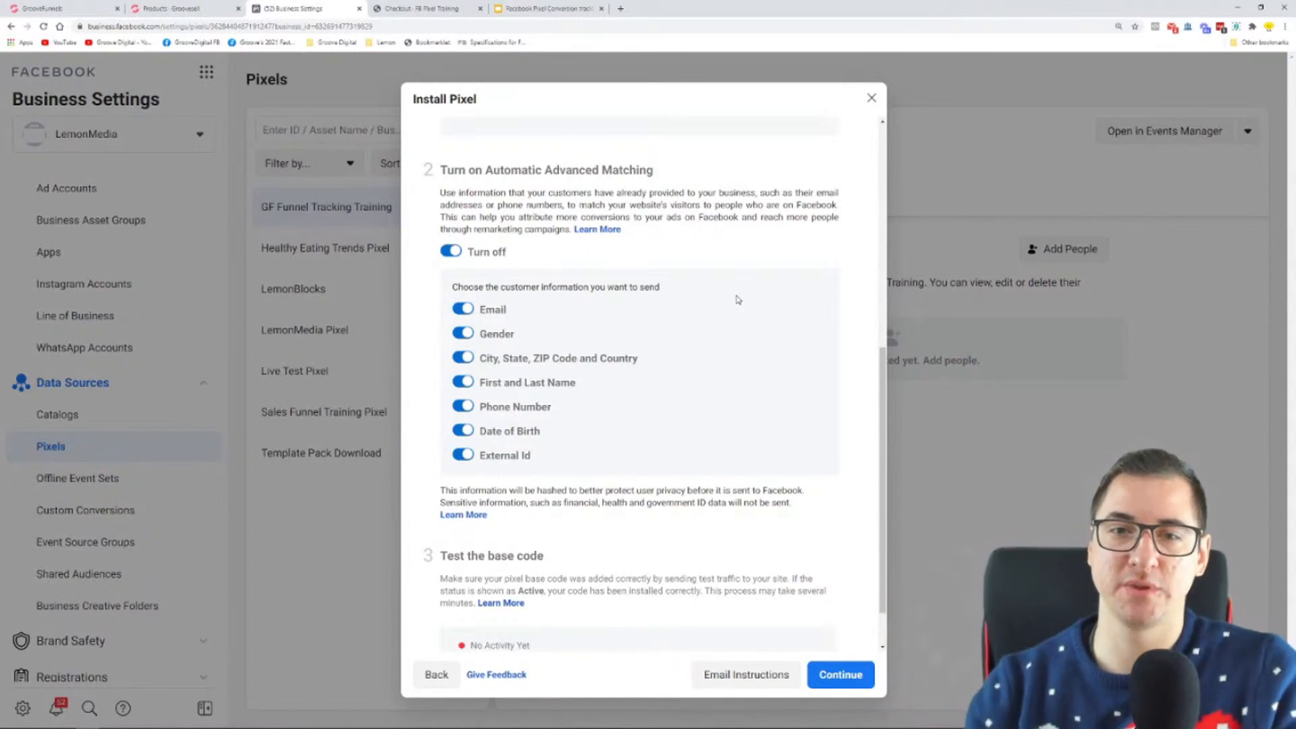
drag(441, 193, 628, 235)
click(629, 235)
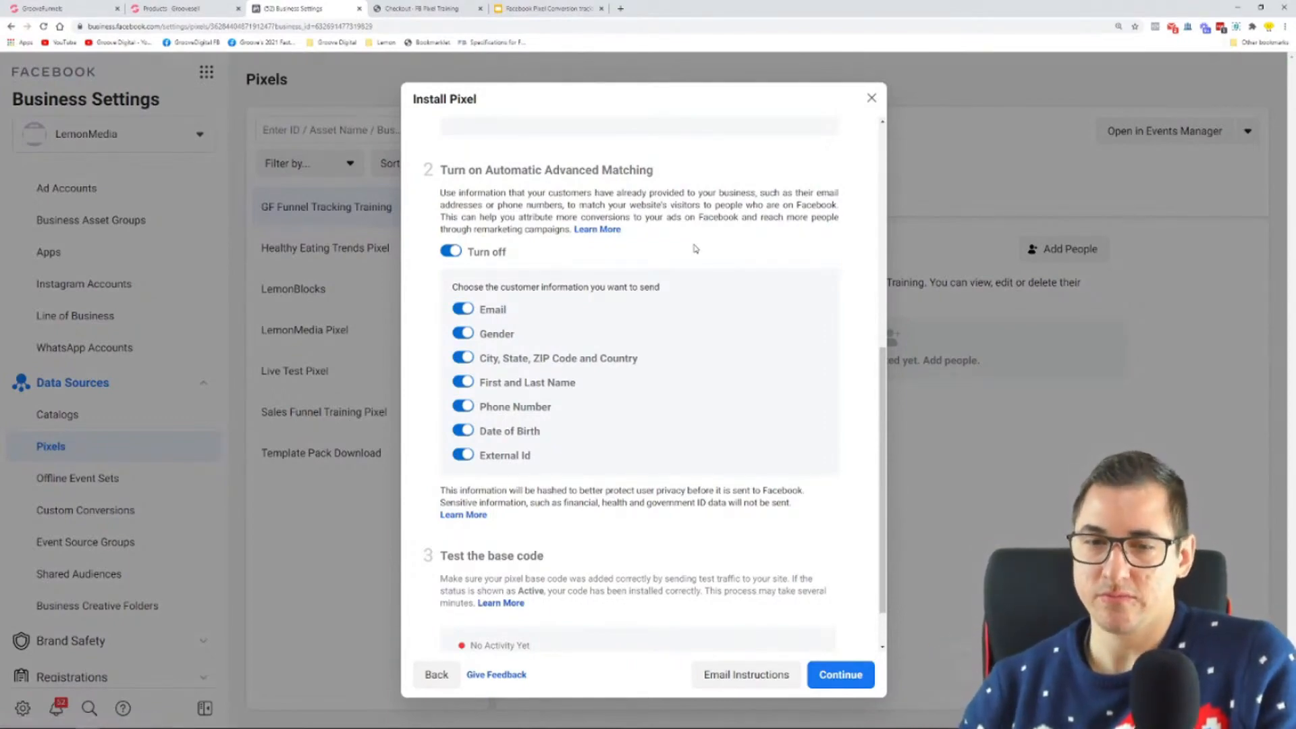
scroll(696, 249, down, 1)
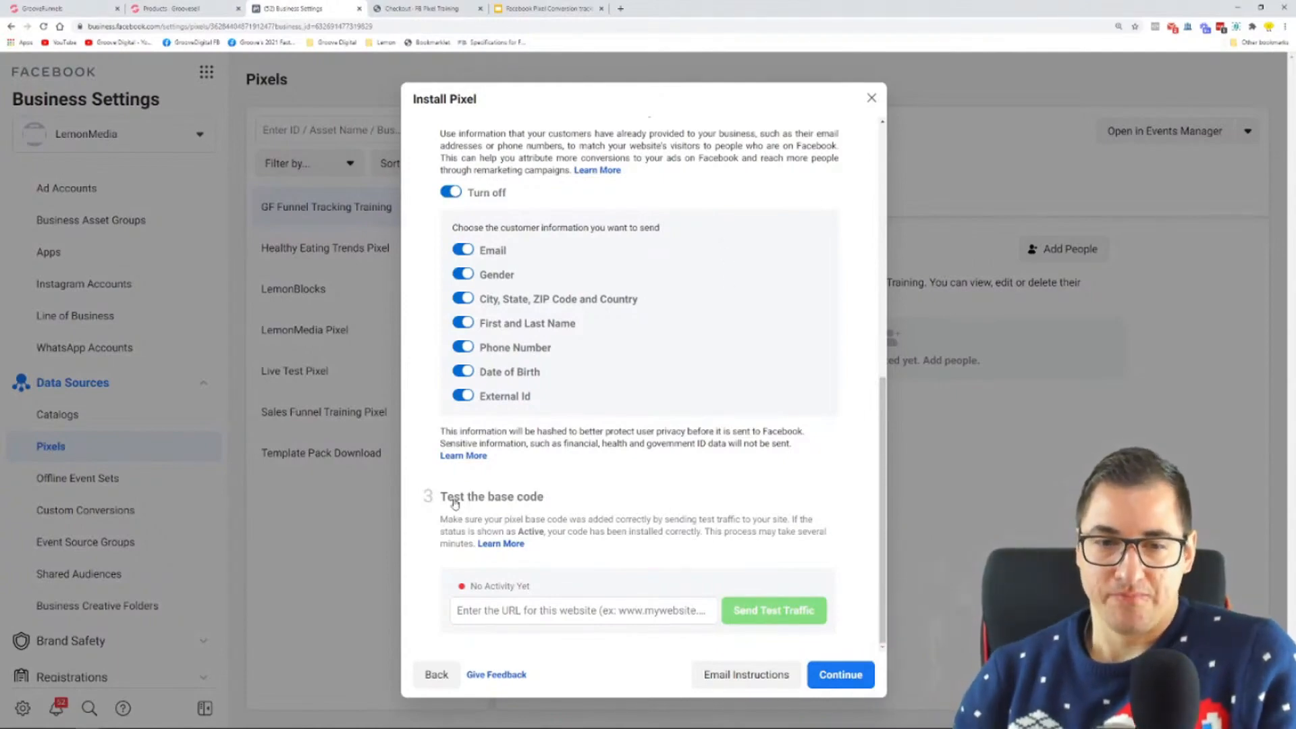
drag(447, 501, 532, 500)
drag(447, 520, 820, 532)
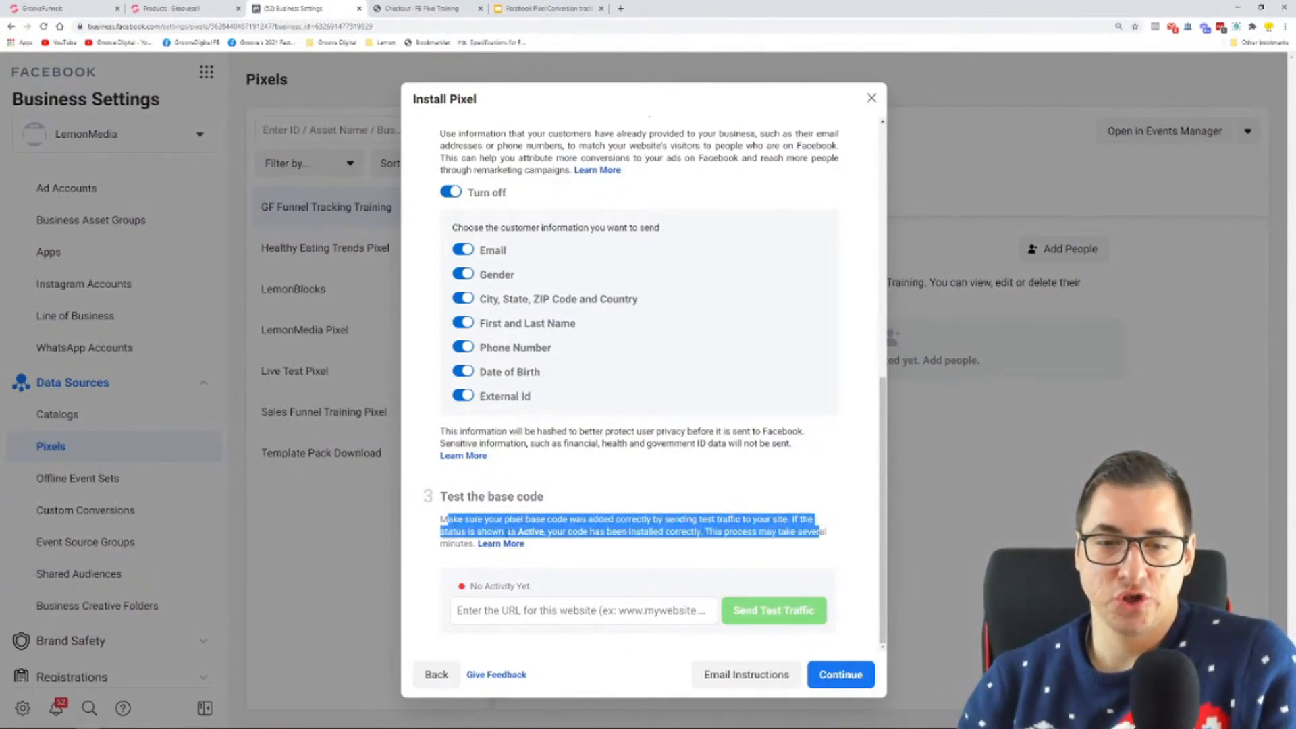
drag(548, 533, 699, 533)
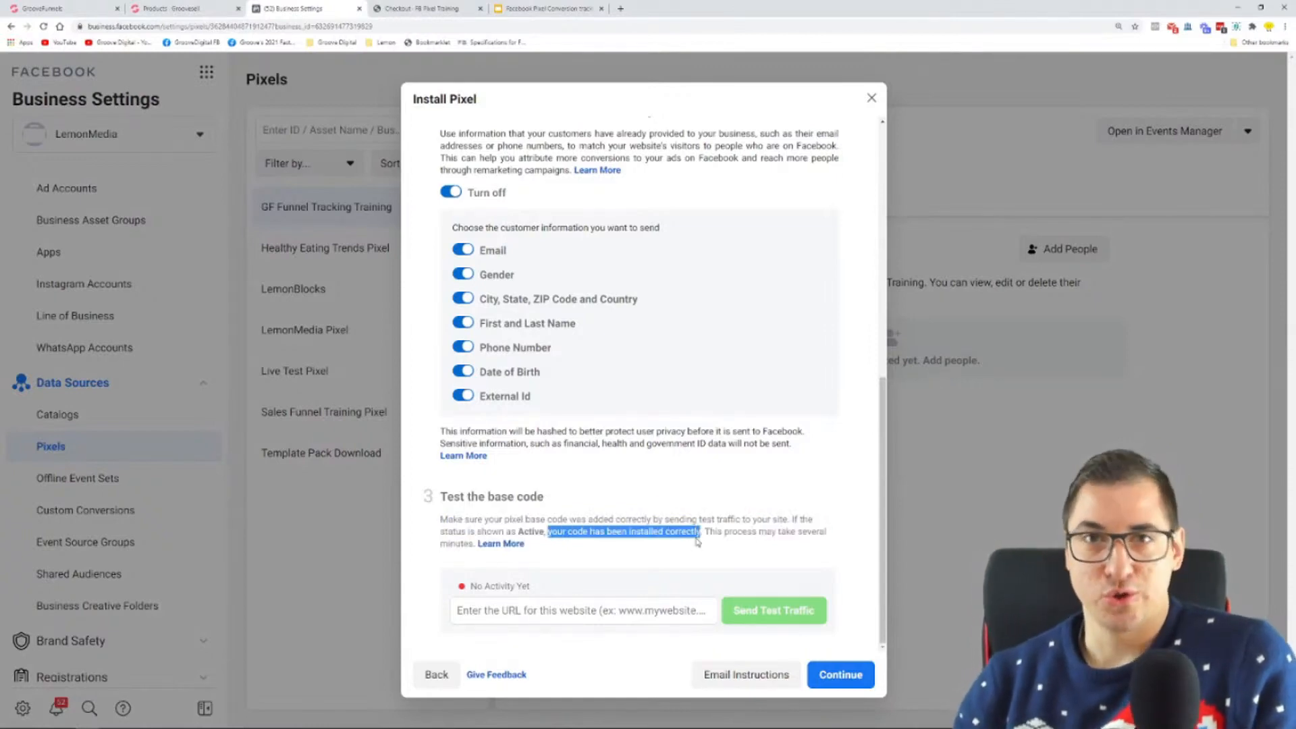
right_click(482, 613)
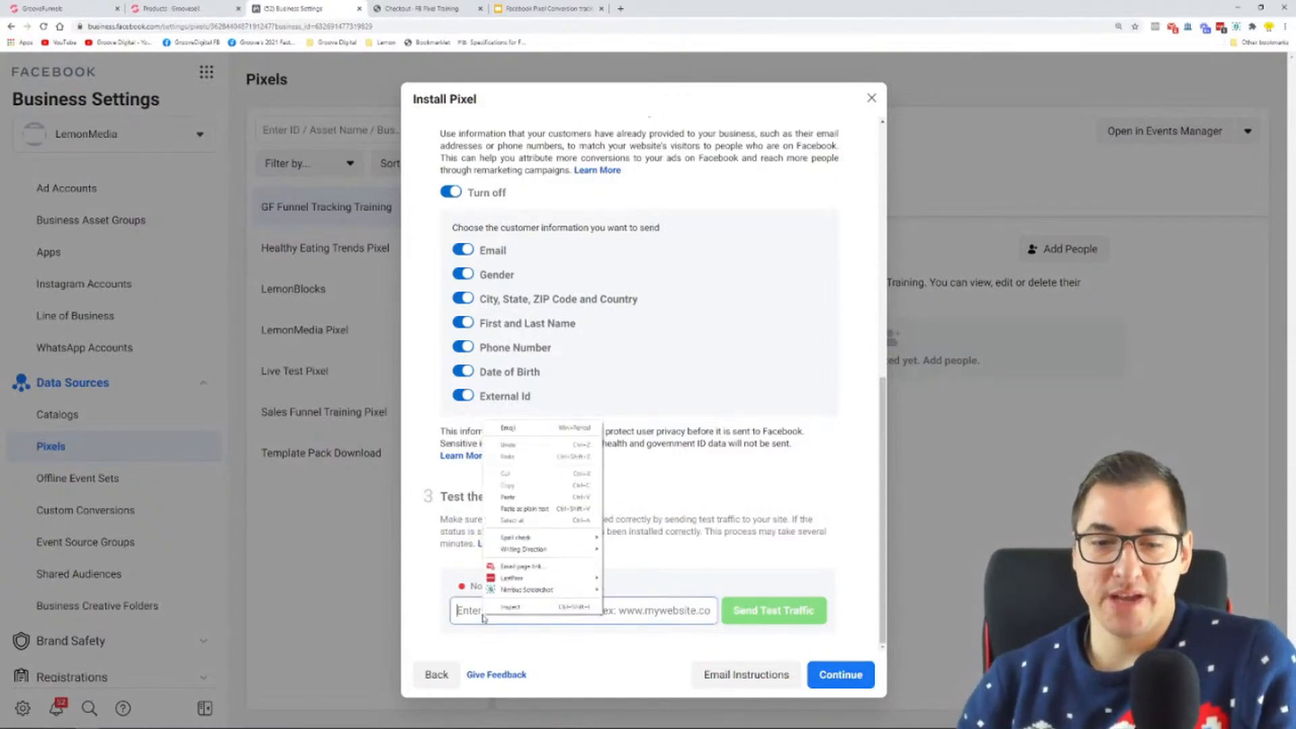
click(546, 500)
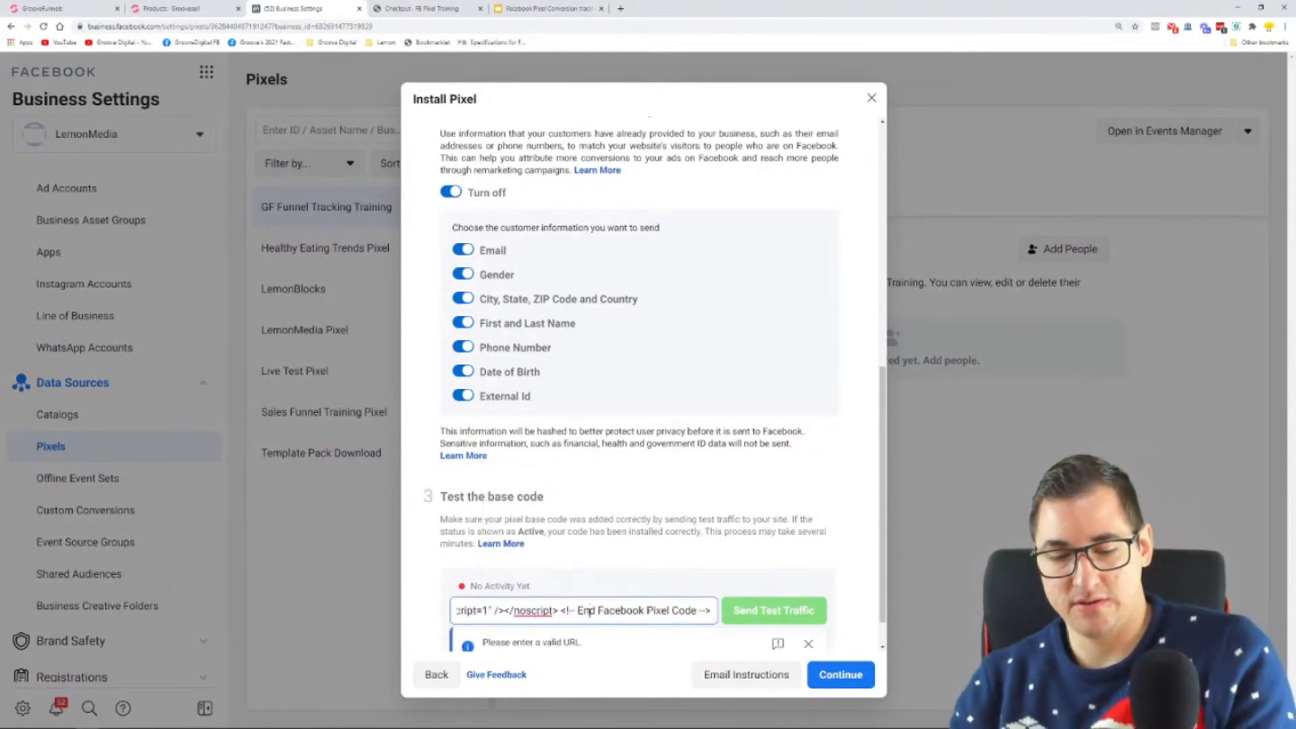
key(ctrl+z)
Step: Switch to the GrooveFunnels builder, go to the Opt-in page and copy its hosted link address from the publish settings
click(75, 9)
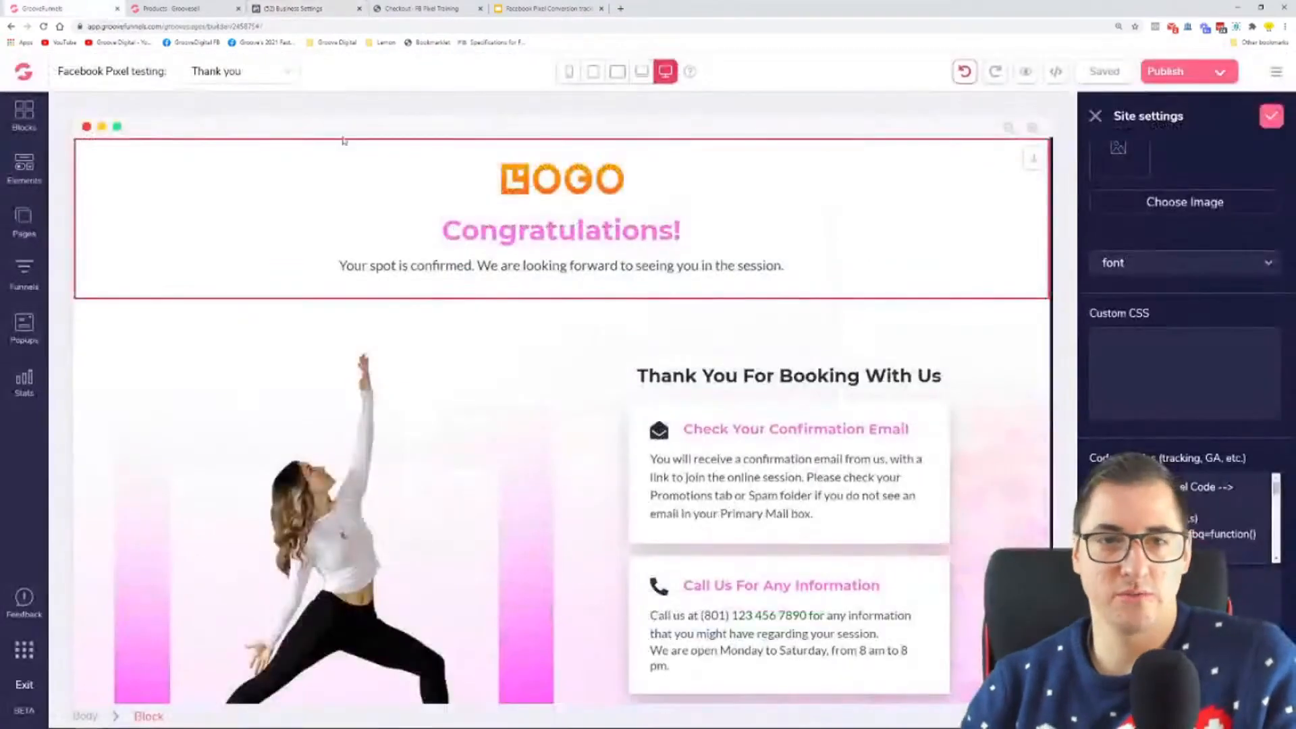
click(22, 219)
click(139, 213)
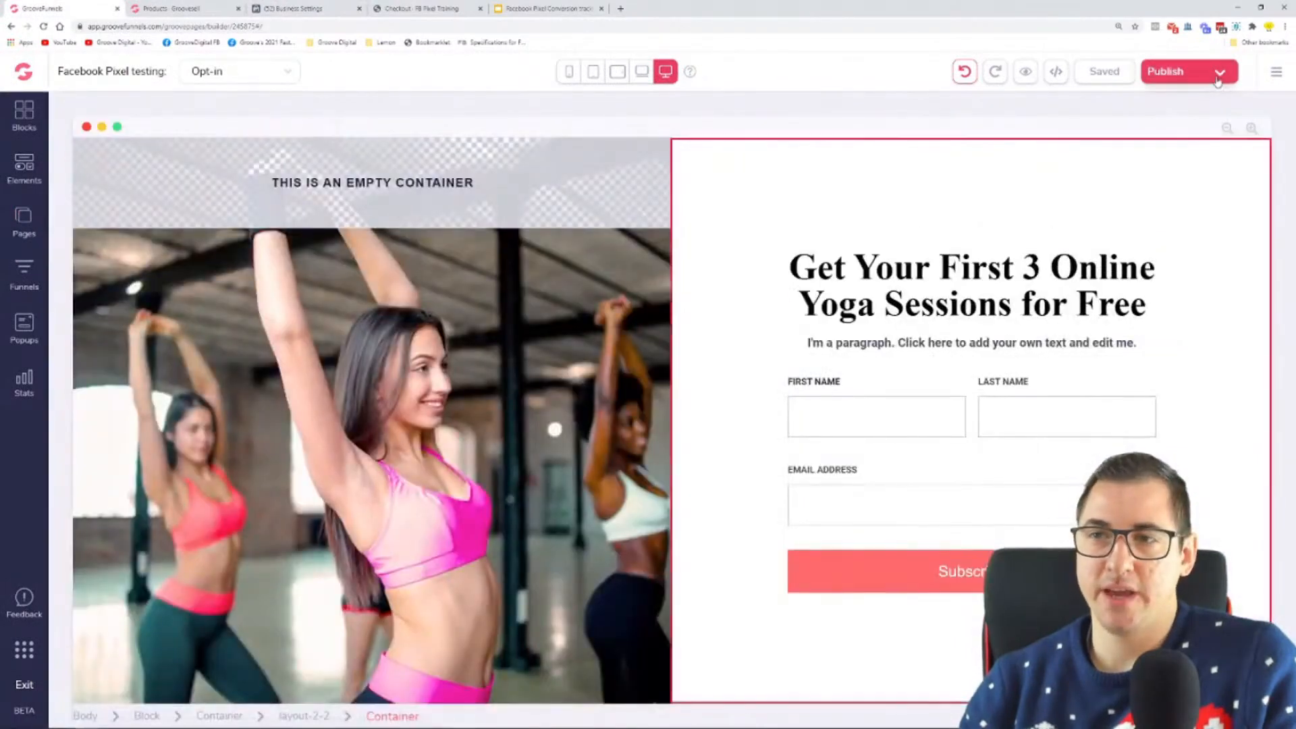
click(1168, 72)
right_click(1170, 226)
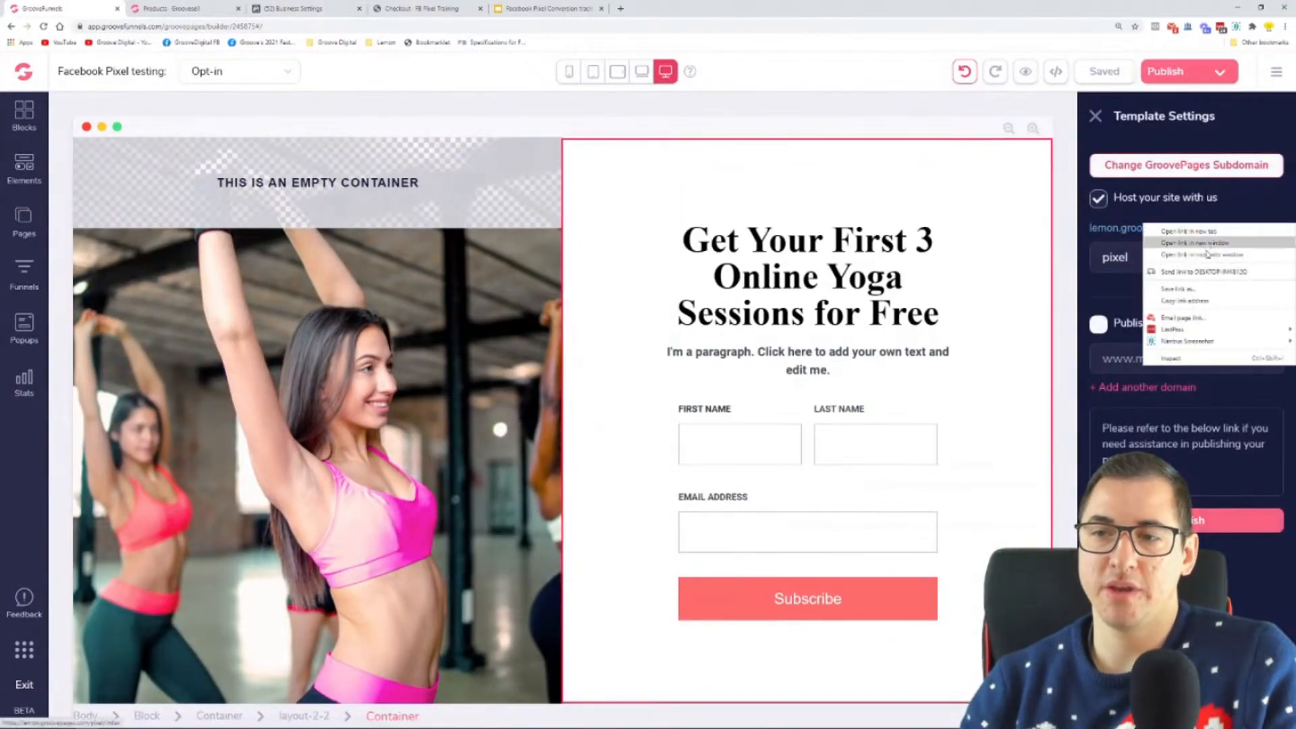
click(1160, 205)
right_click(1151, 231)
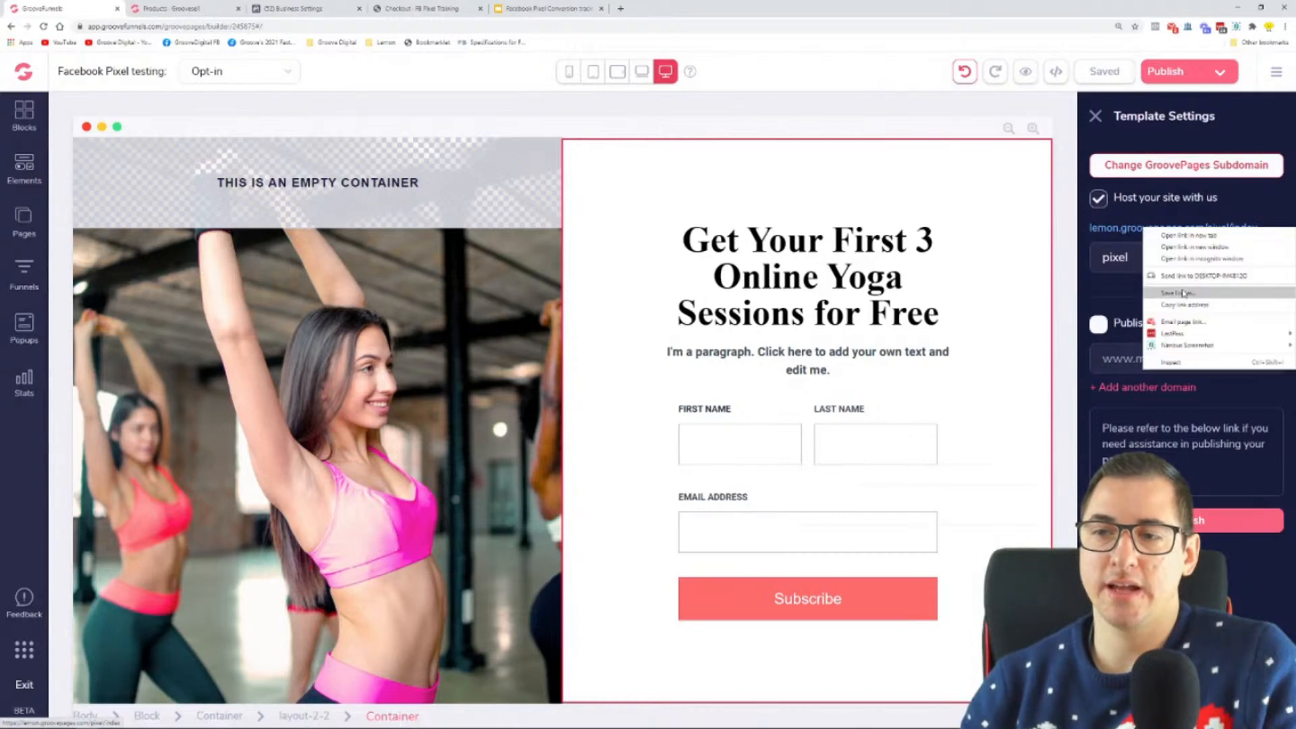
click(1196, 309)
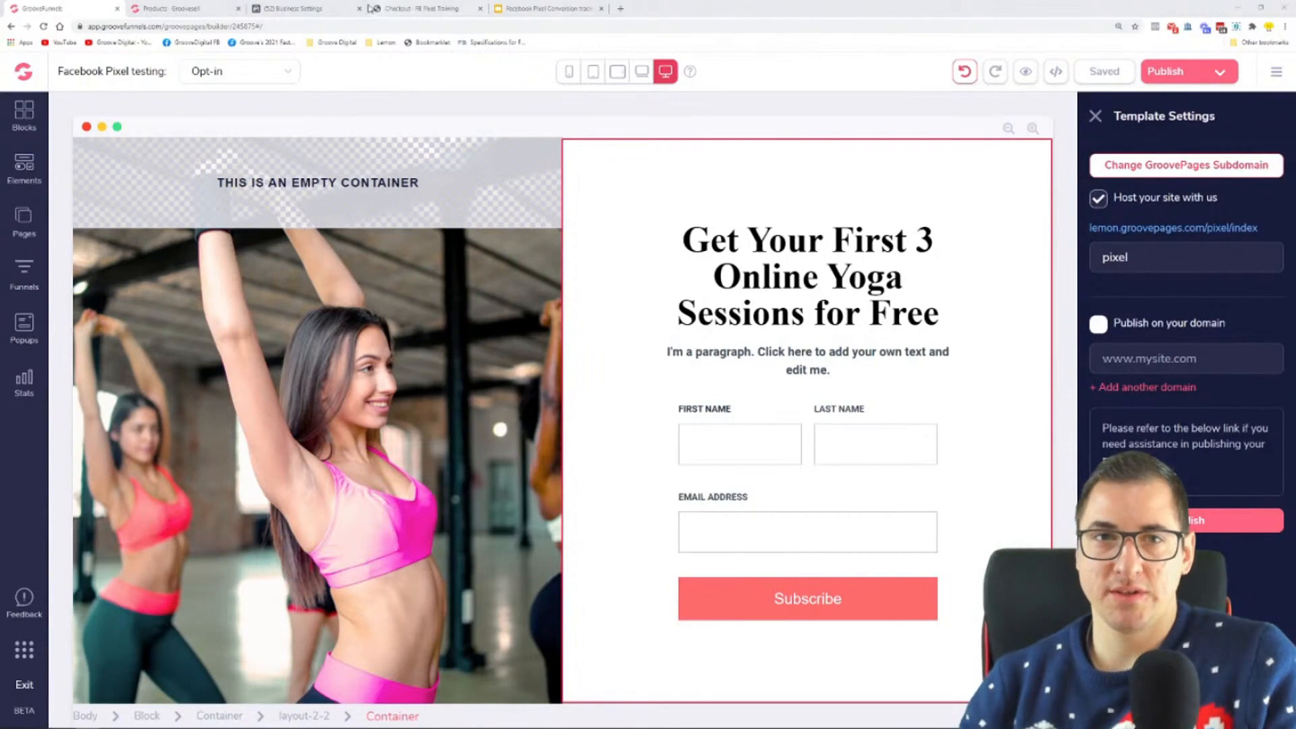
click(341, 9)
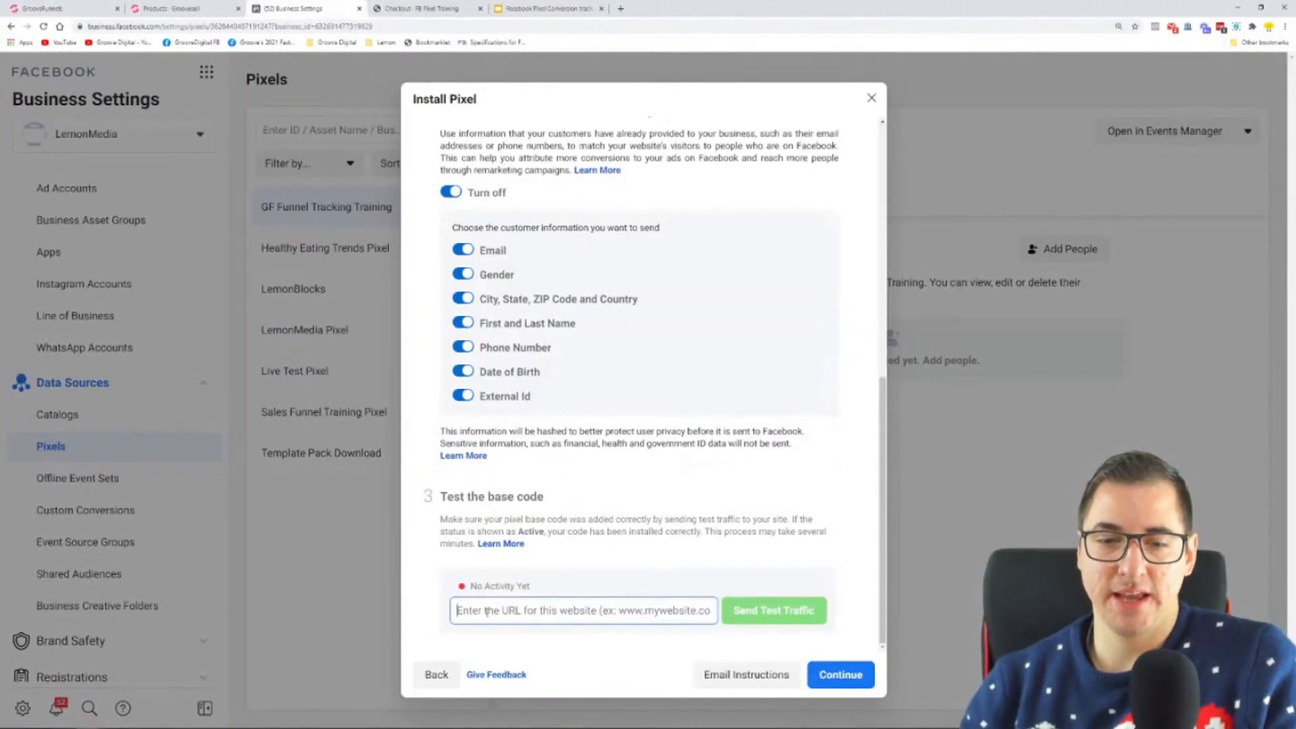
right_click(532, 620)
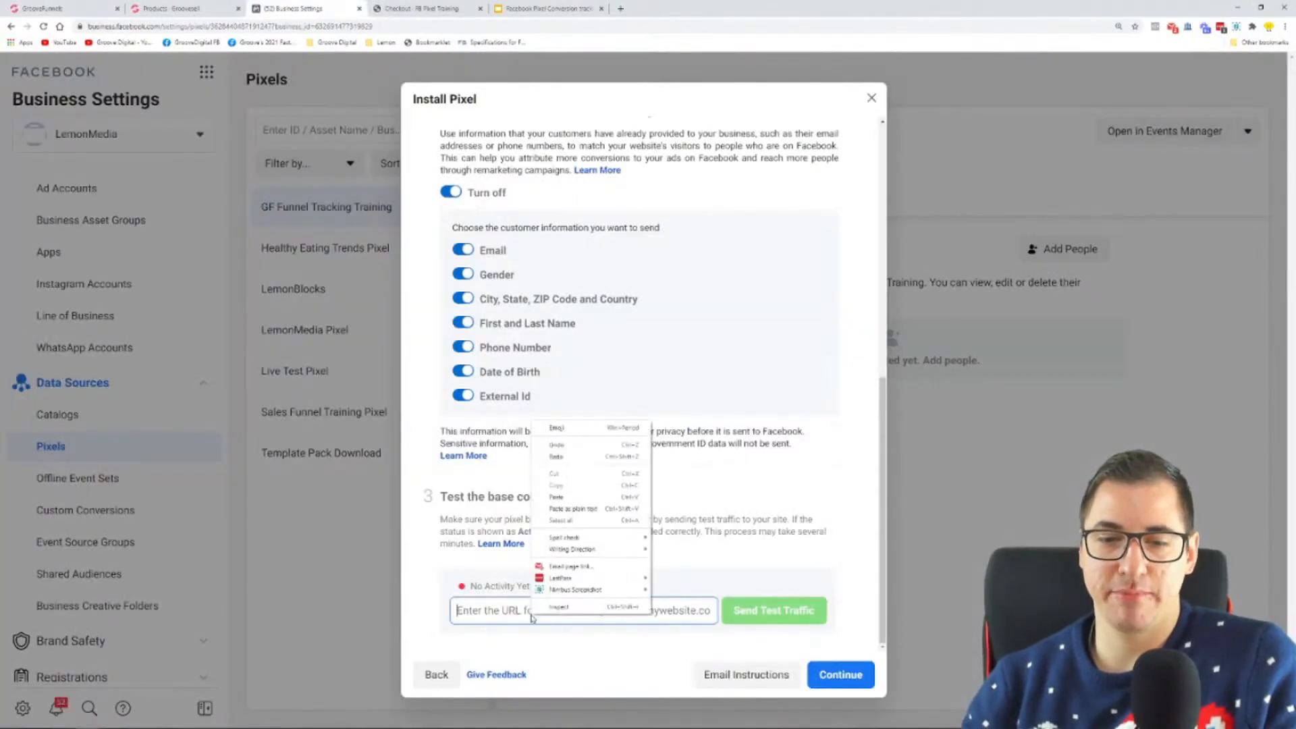
click(583, 498)
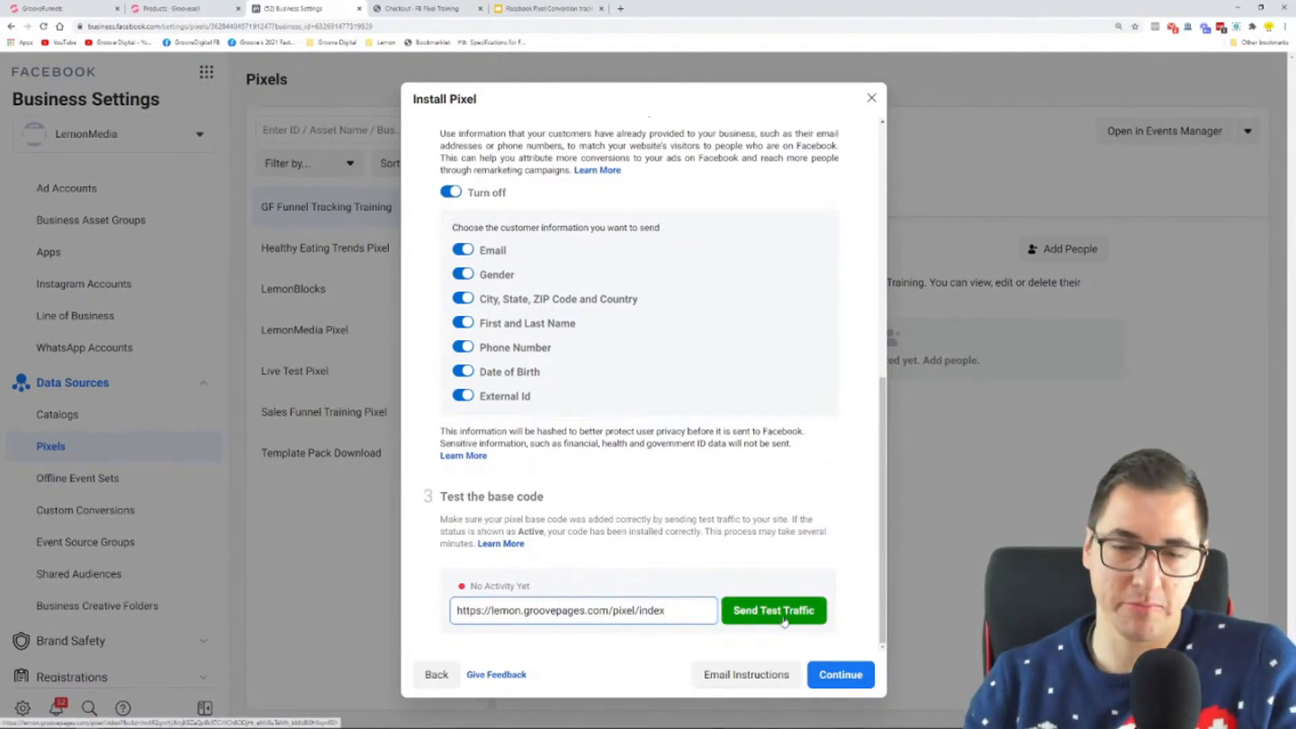
click(757, 621)
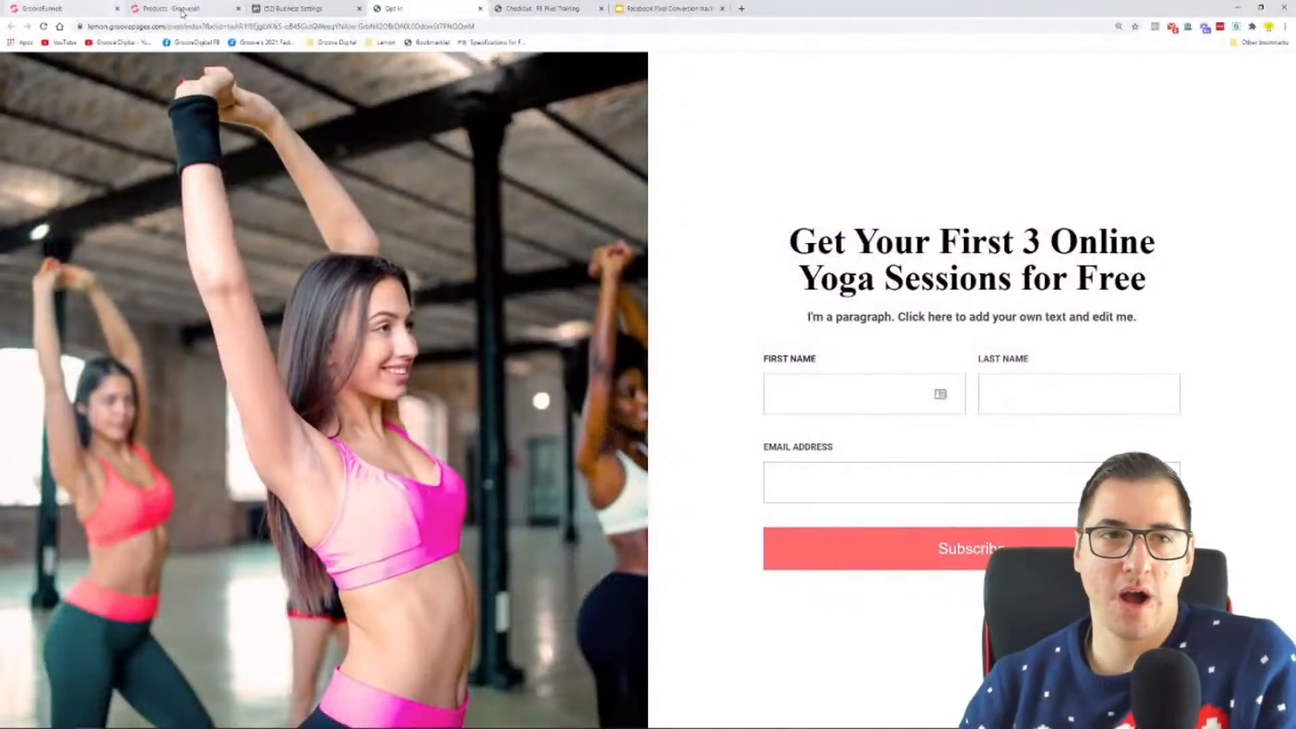
Step: Check the base code test's activity status in Business Settings, then reload the live Opt-in page
click(334, 9)
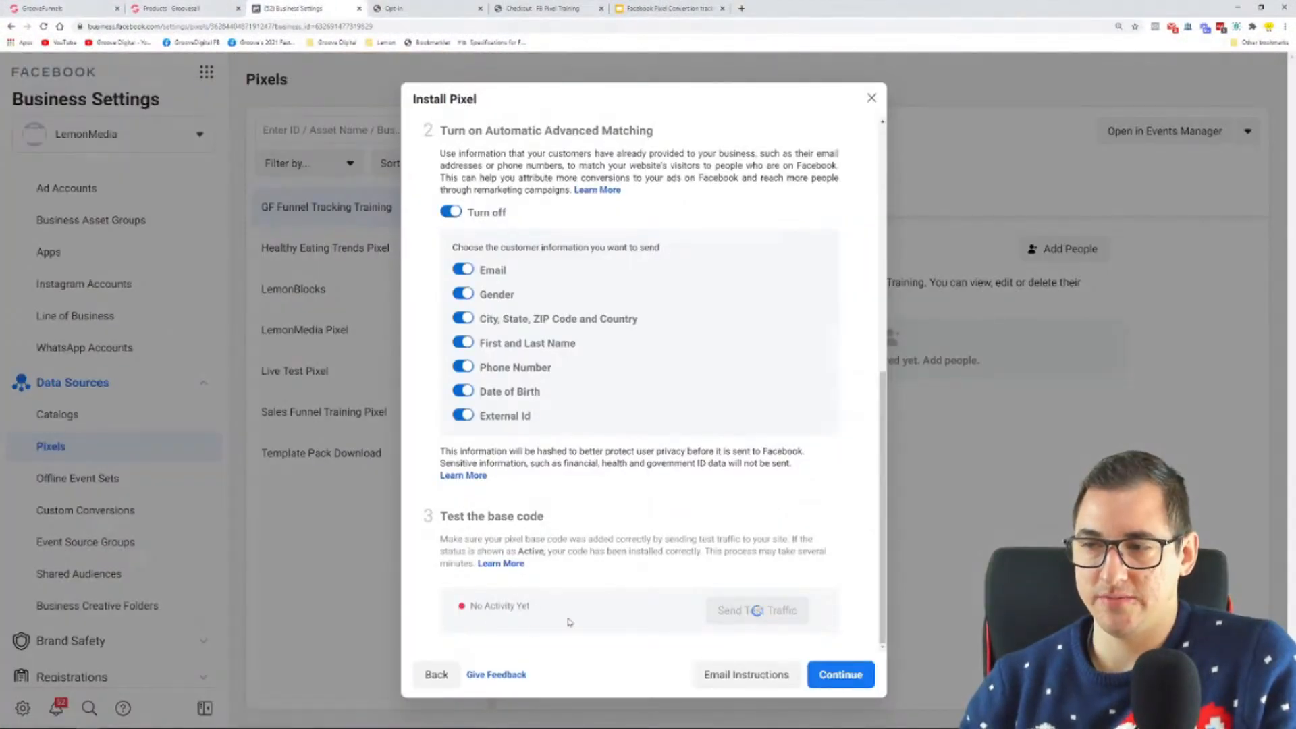
drag(563, 613, 465, 616)
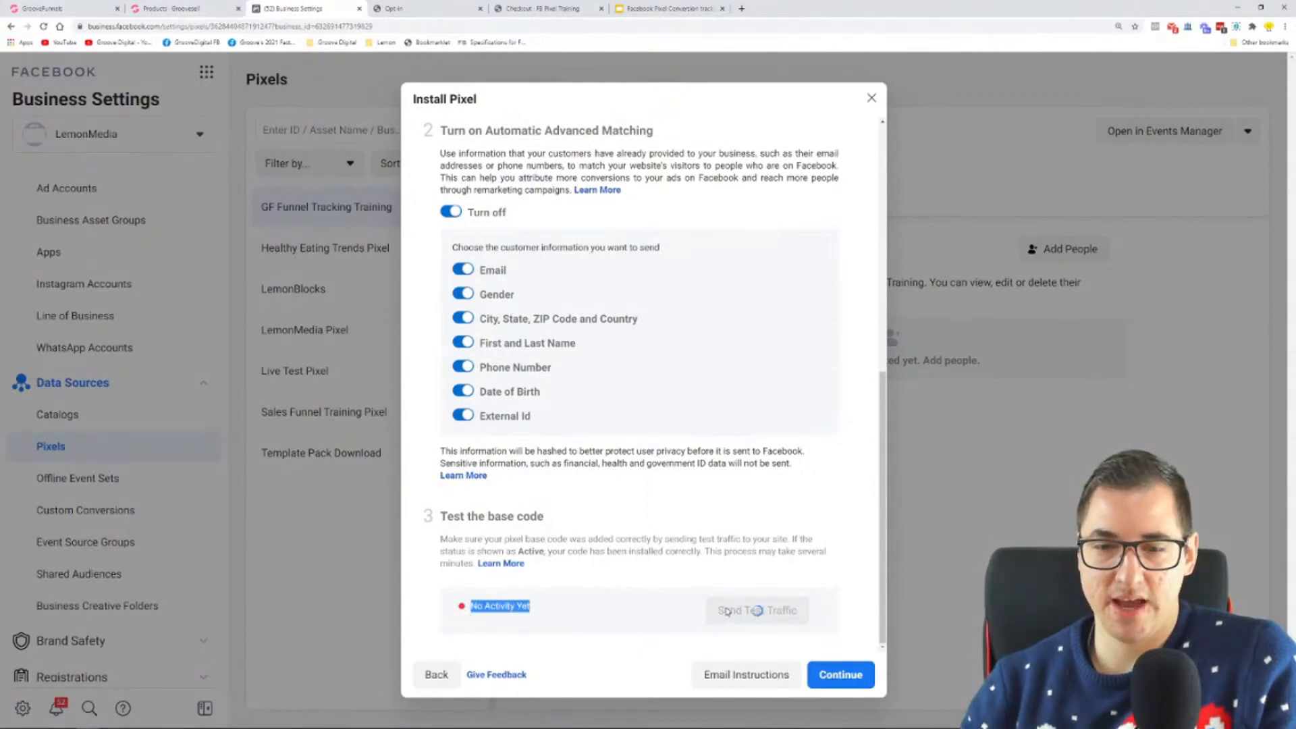
click(677, 610)
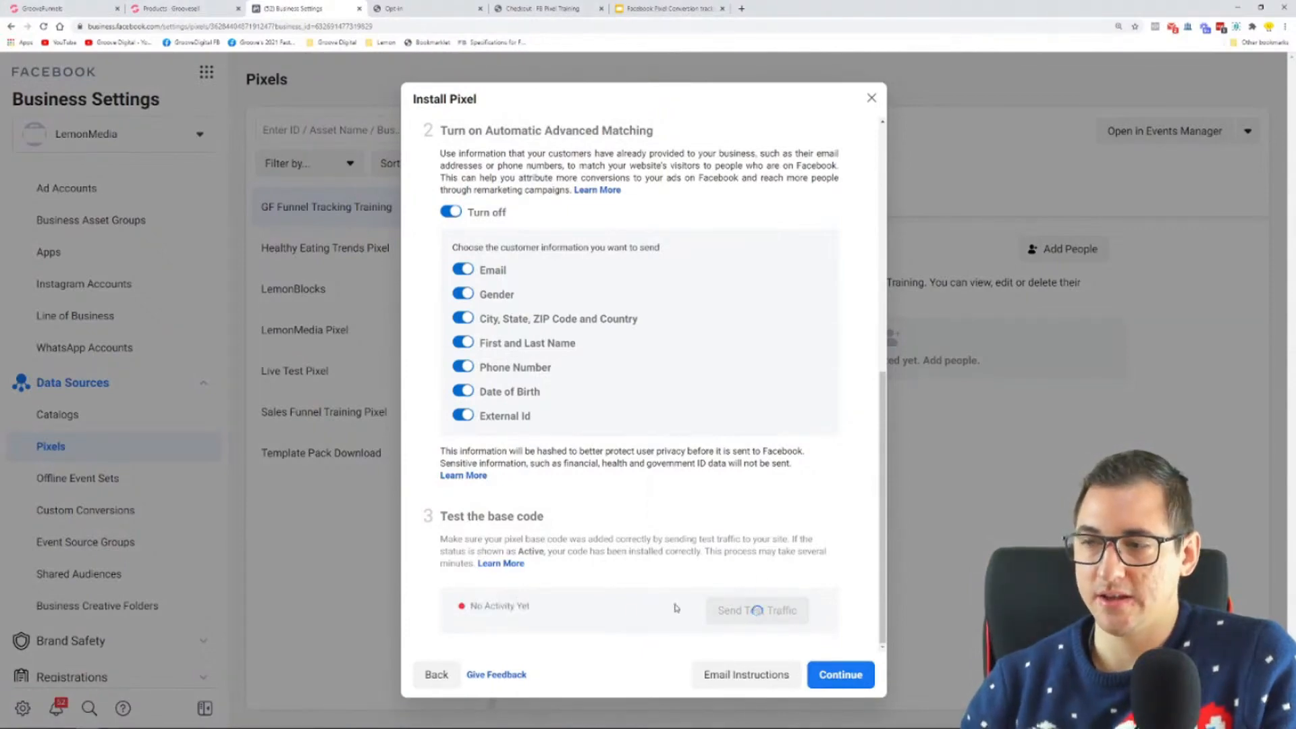
click(425, 9)
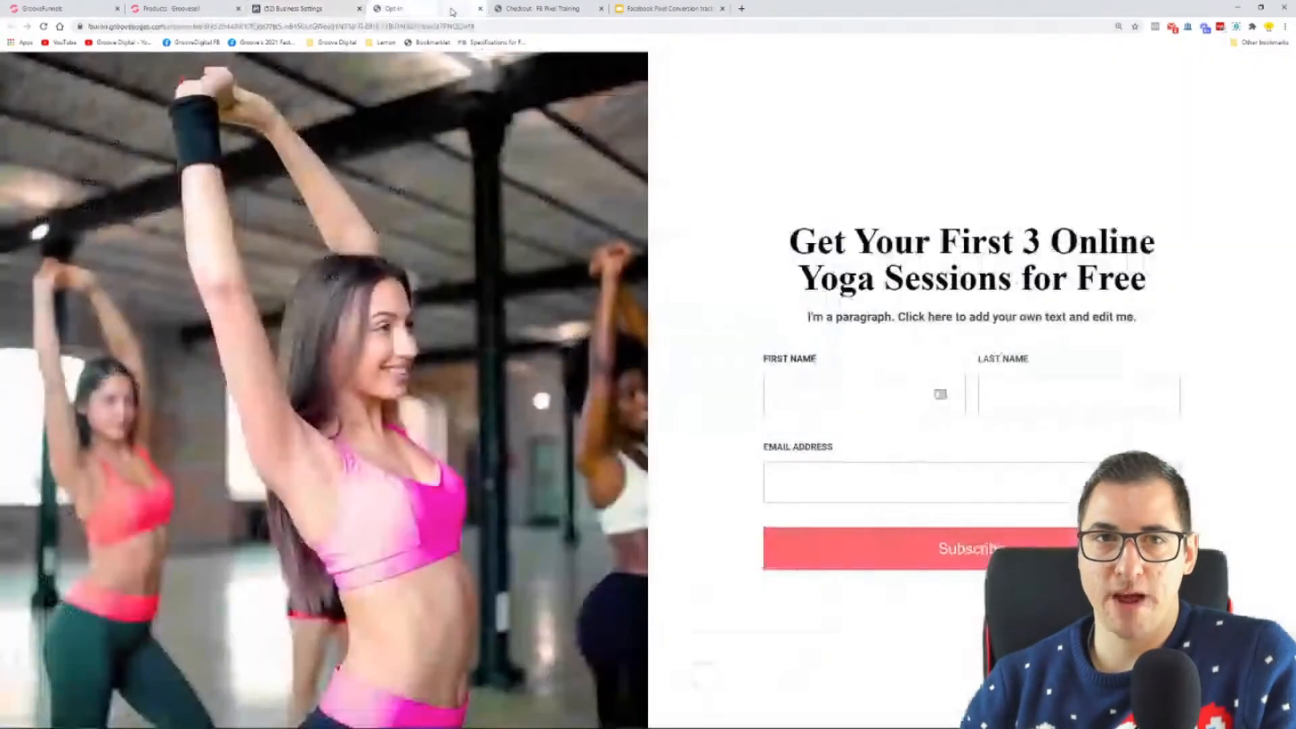
click(44, 26)
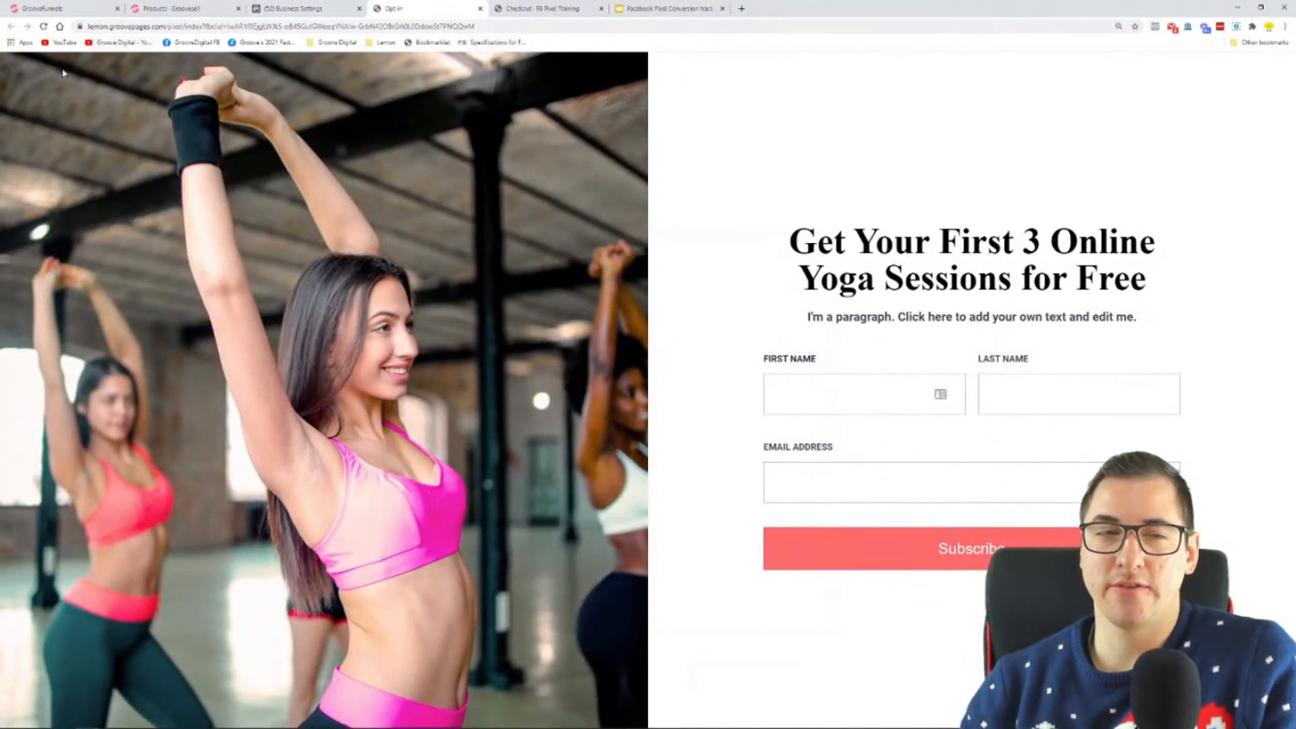
Step: Publish the site from the GrooveFunnels builder, then recheck the base code test's activity status in Business Settings
click(68, 7)
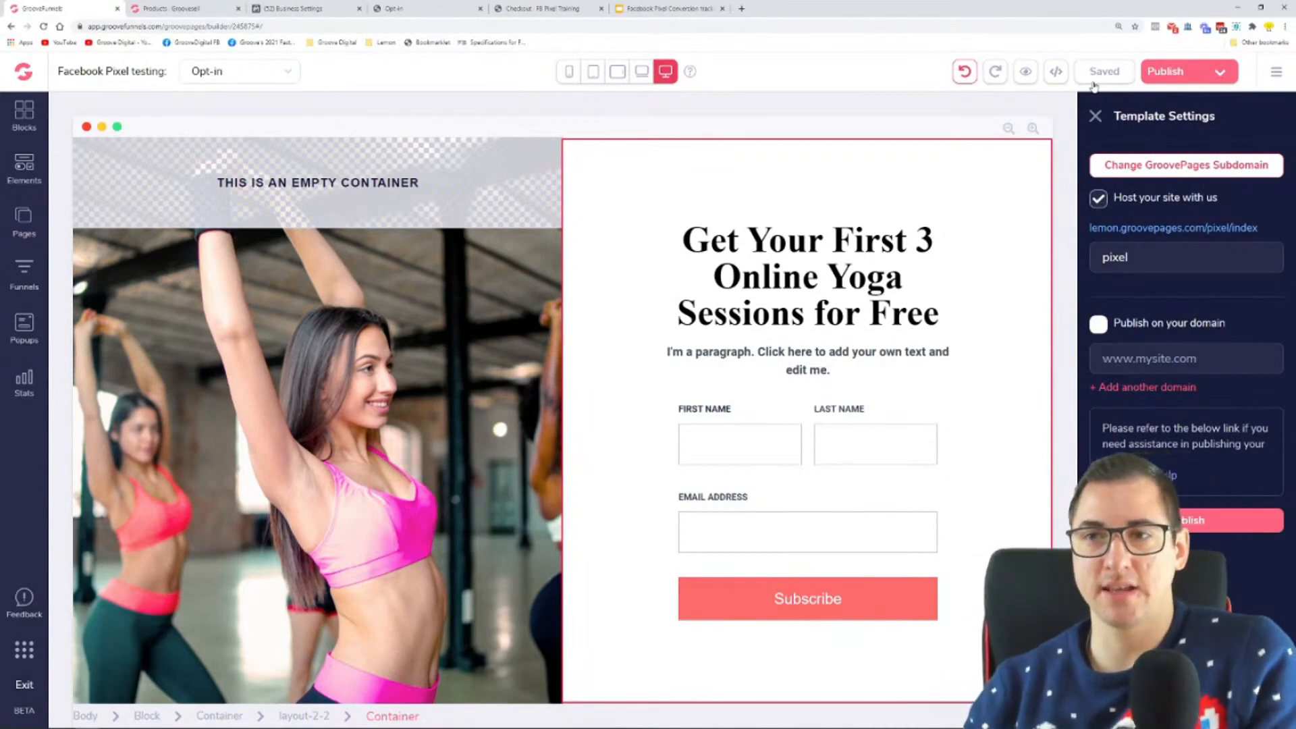
click(1177, 79)
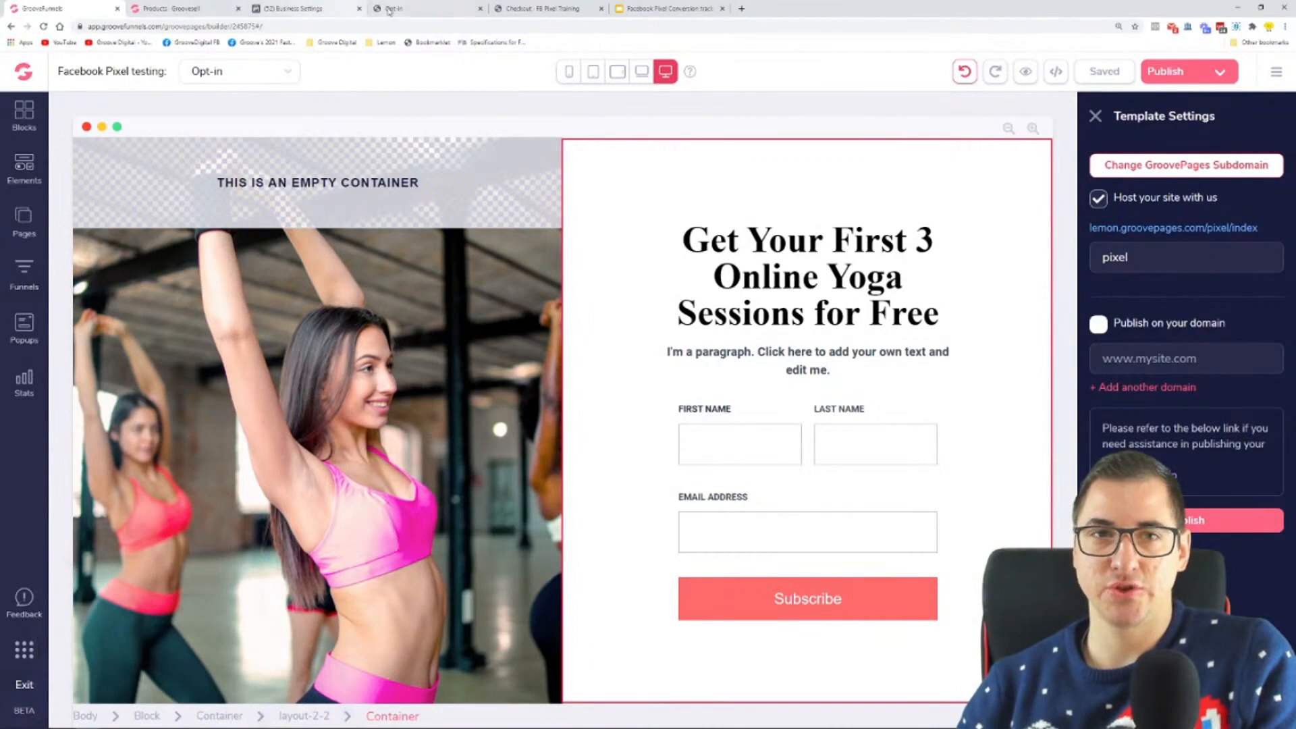
click(294, 8)
scroll(739, 576, down, 1)
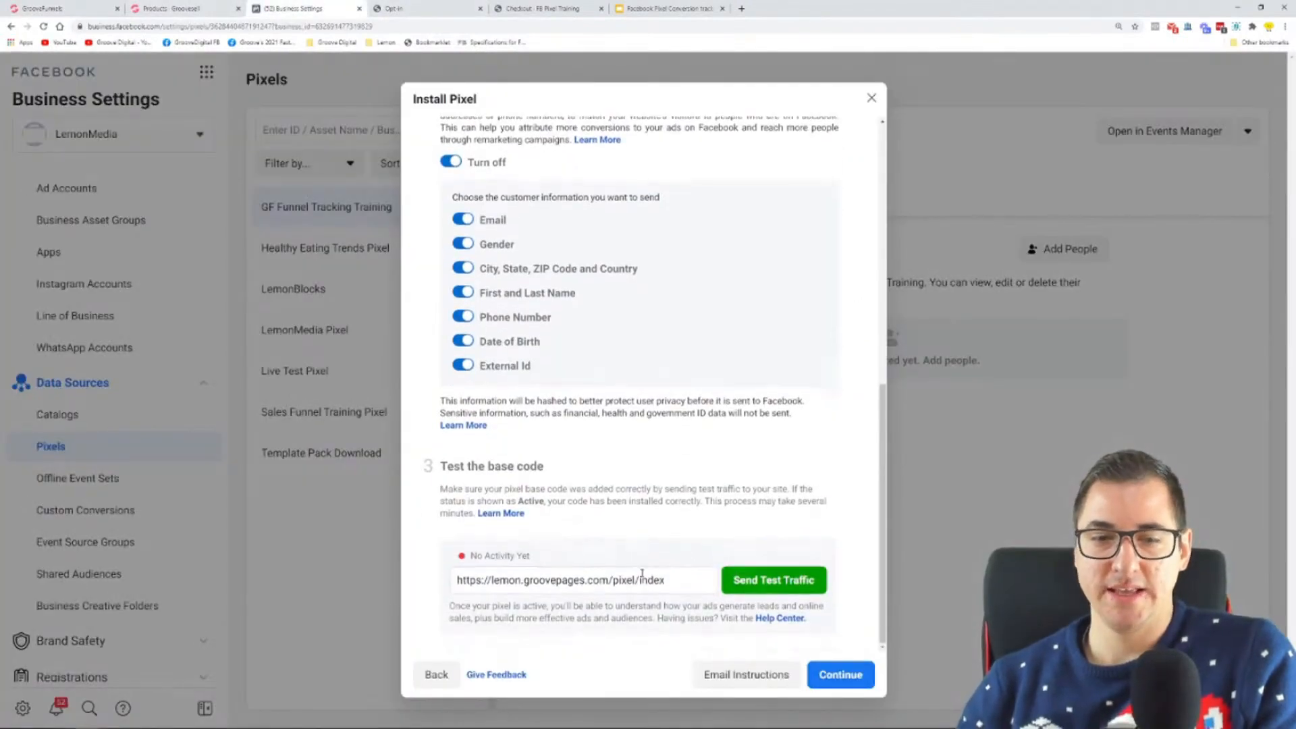
drag(528, 555, 488, 555)
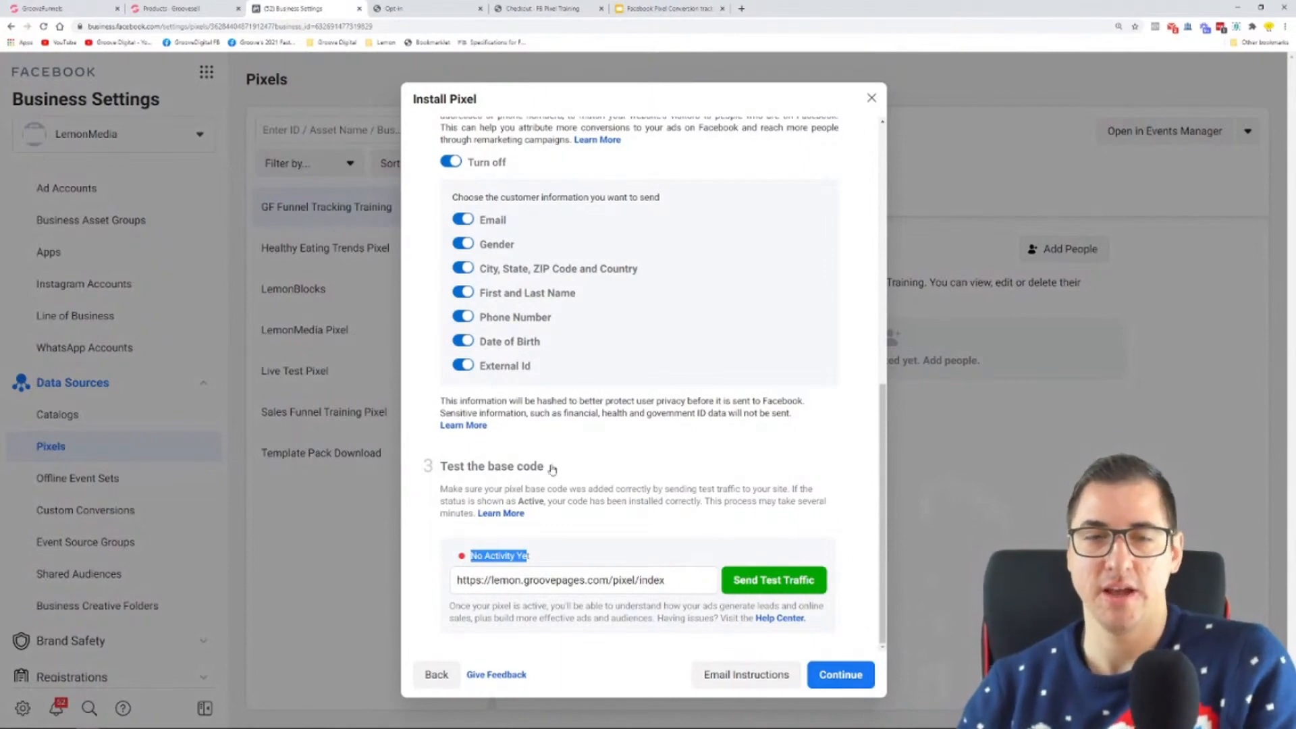
Step: Close the old Opt-in page, resend test traffic and inspect the newly opened page with Facebook Pixel Helper
click(480, 9)
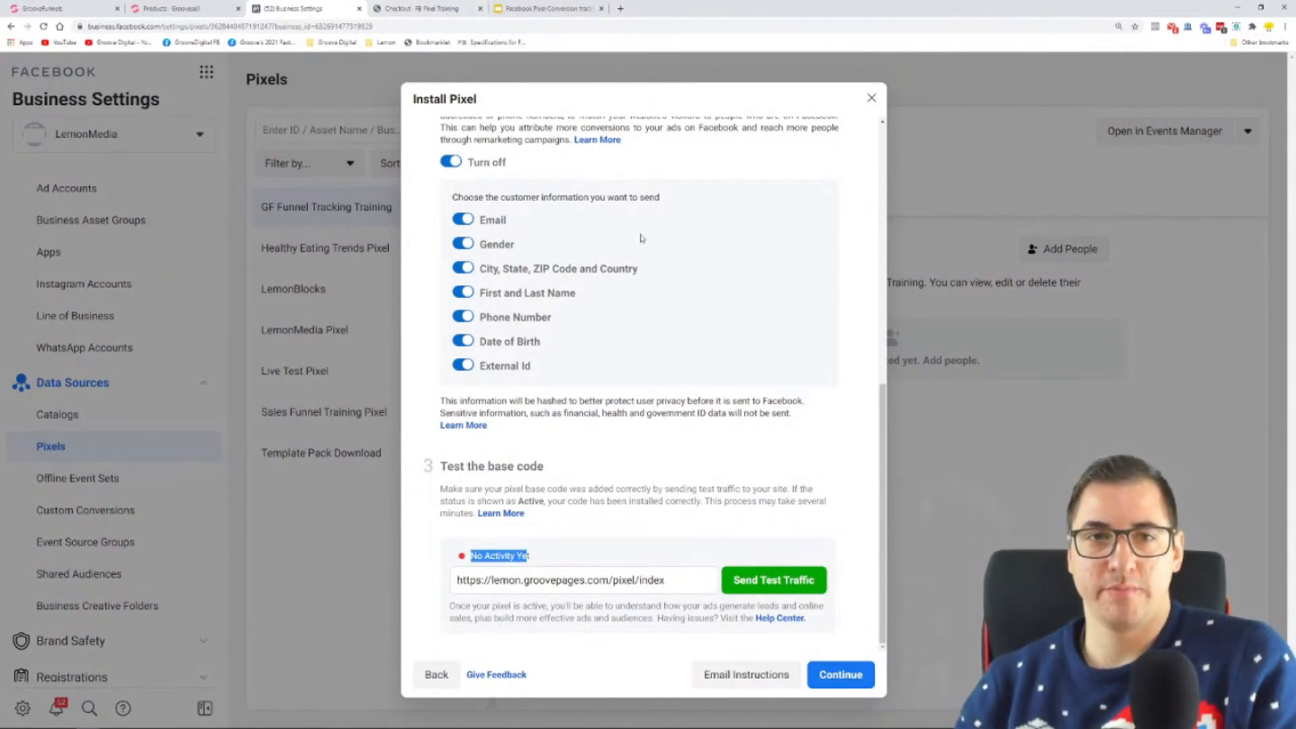
click(754, 581)
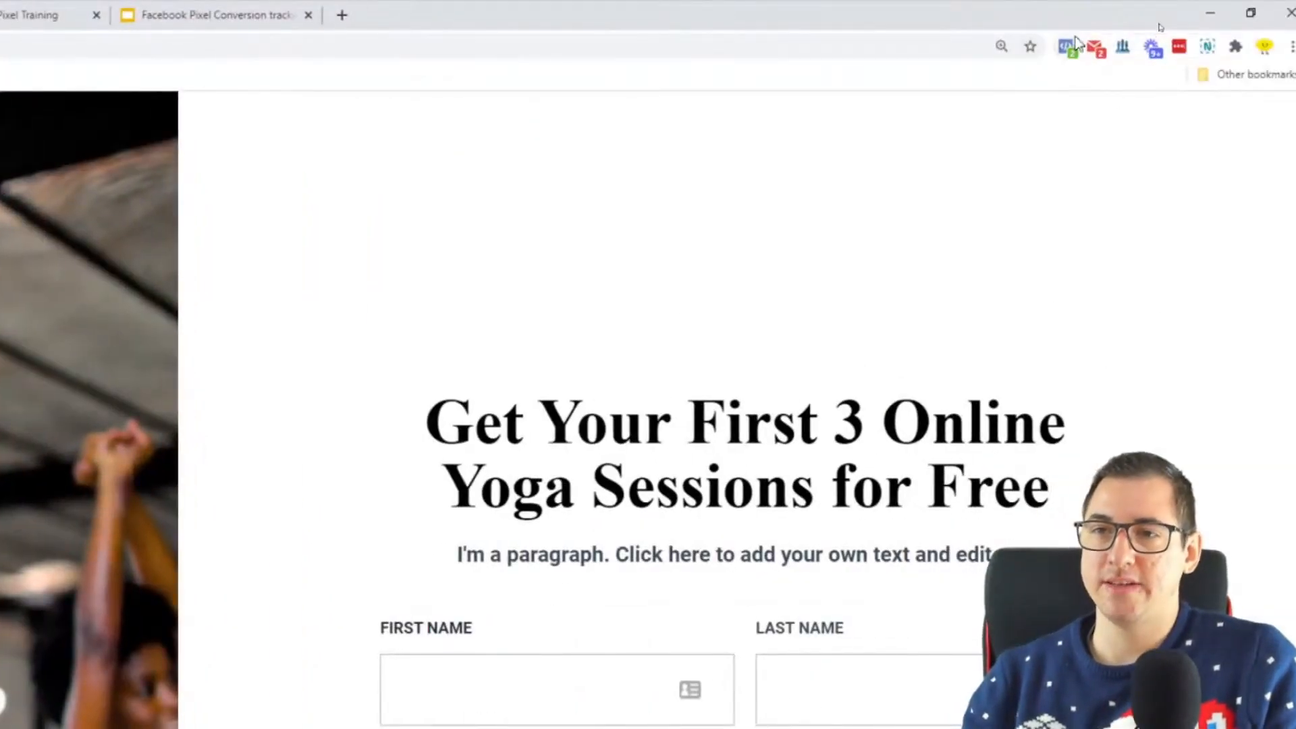
click(1067, 53)
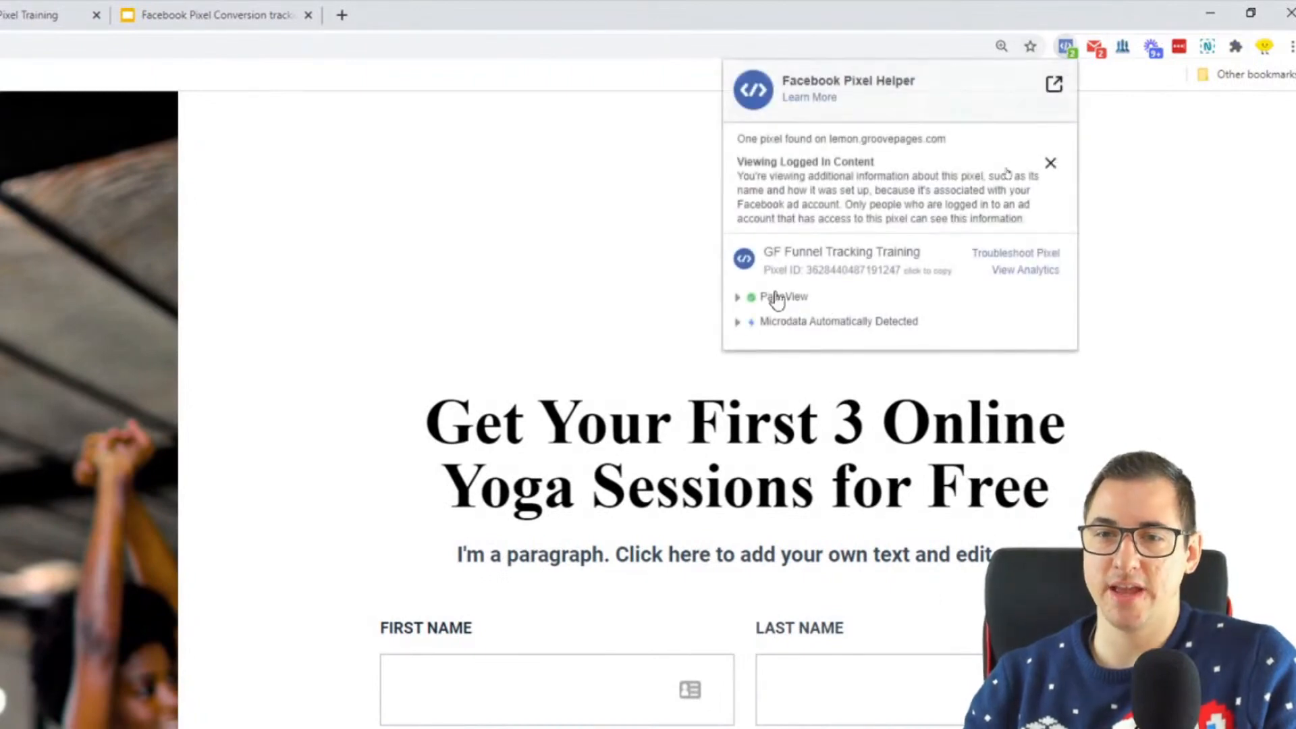
Step: Inspect the PageView event details of the GF Funnel Tracking Training pixel in Facebook Pixel Helper, then dismiss the helper
drag(763, 251, 908, 250)
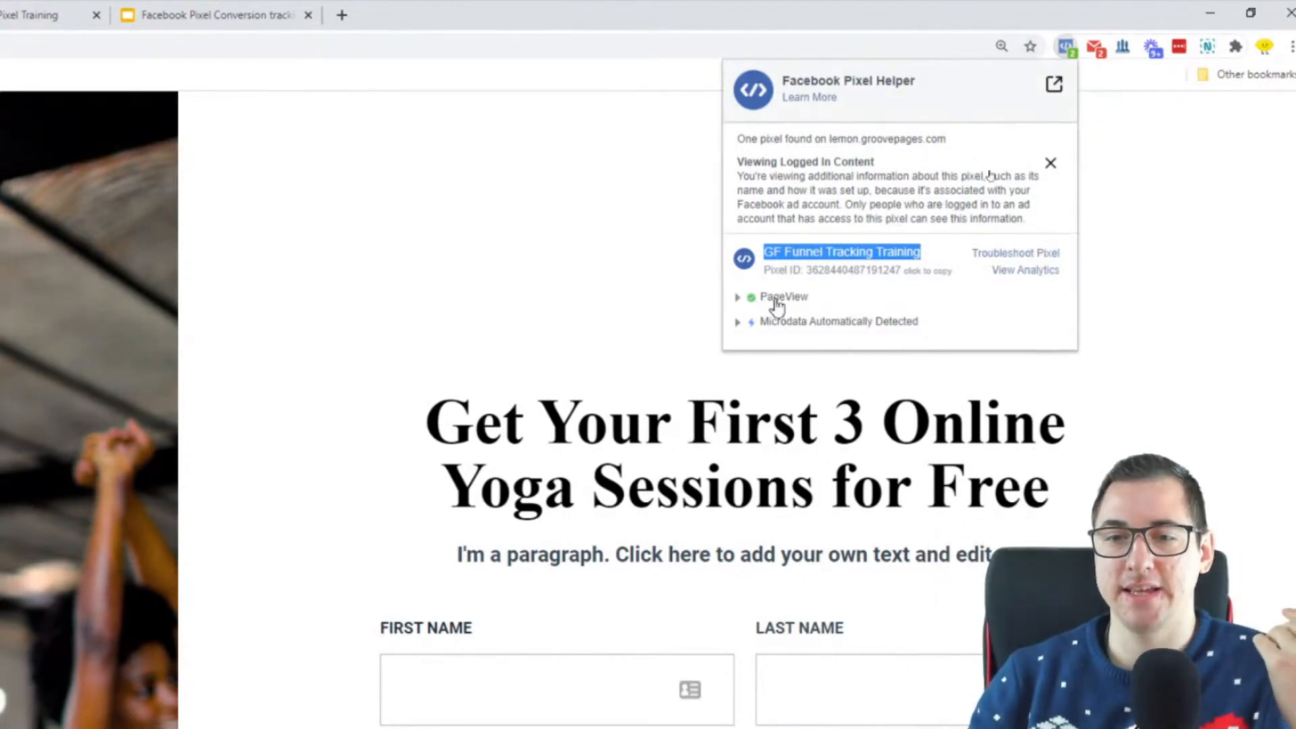
click(745, 302)
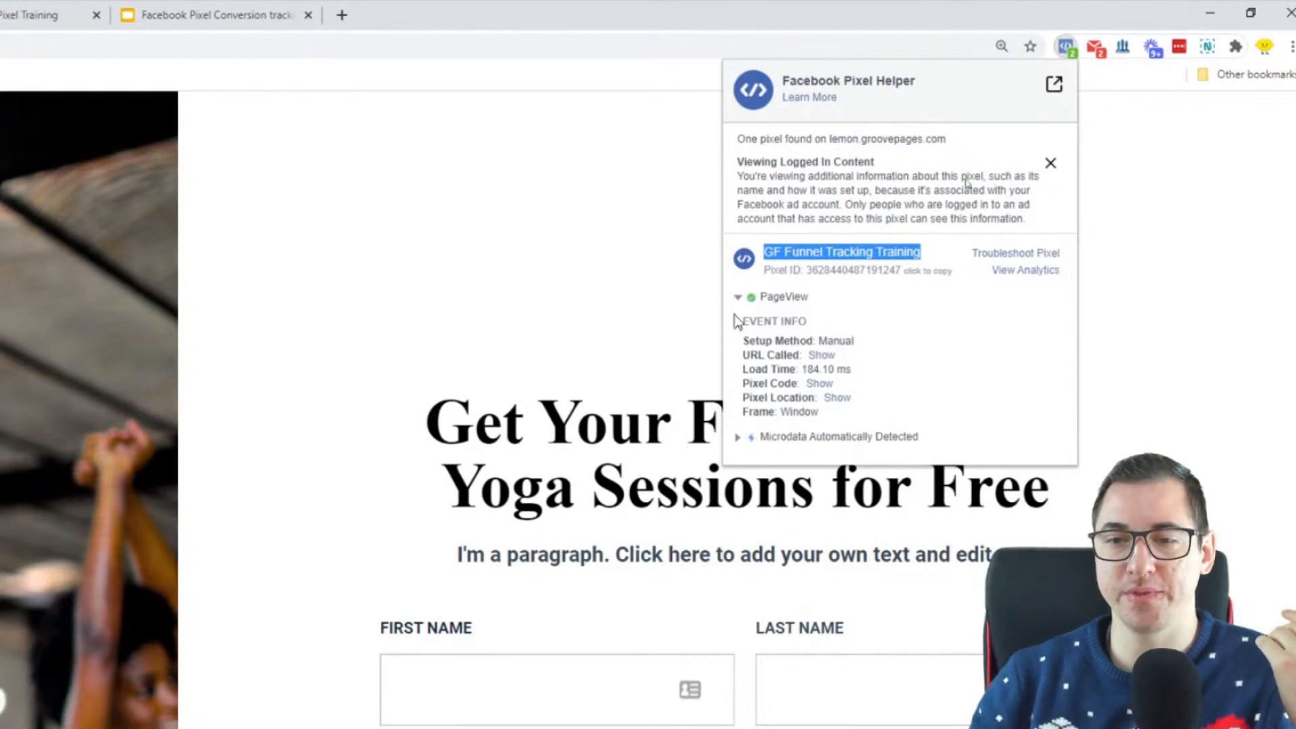
click(747, 300)
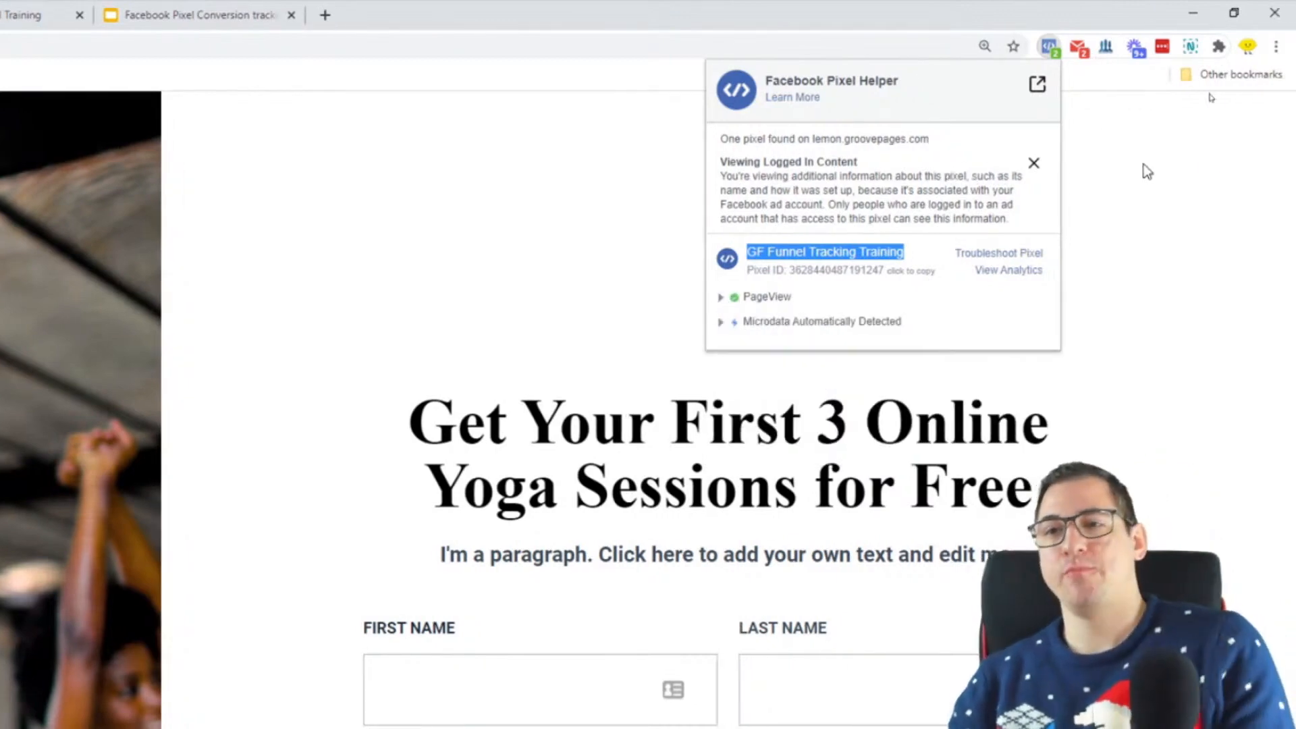
click(1160, 164)
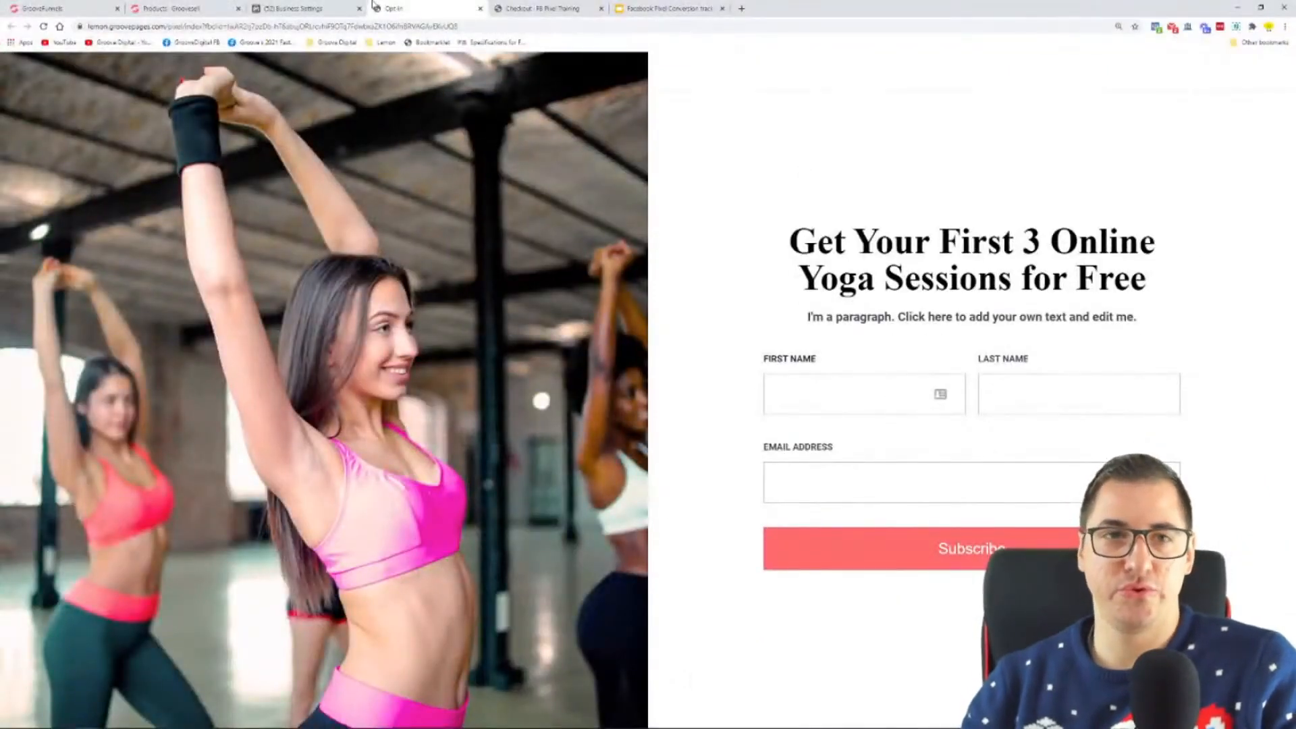
Step: Check the base code test's activity status in Business Settings and review the base code installation instructions
click(340, 7)
drag(501, 615, 481, 615)
click(617, 594)
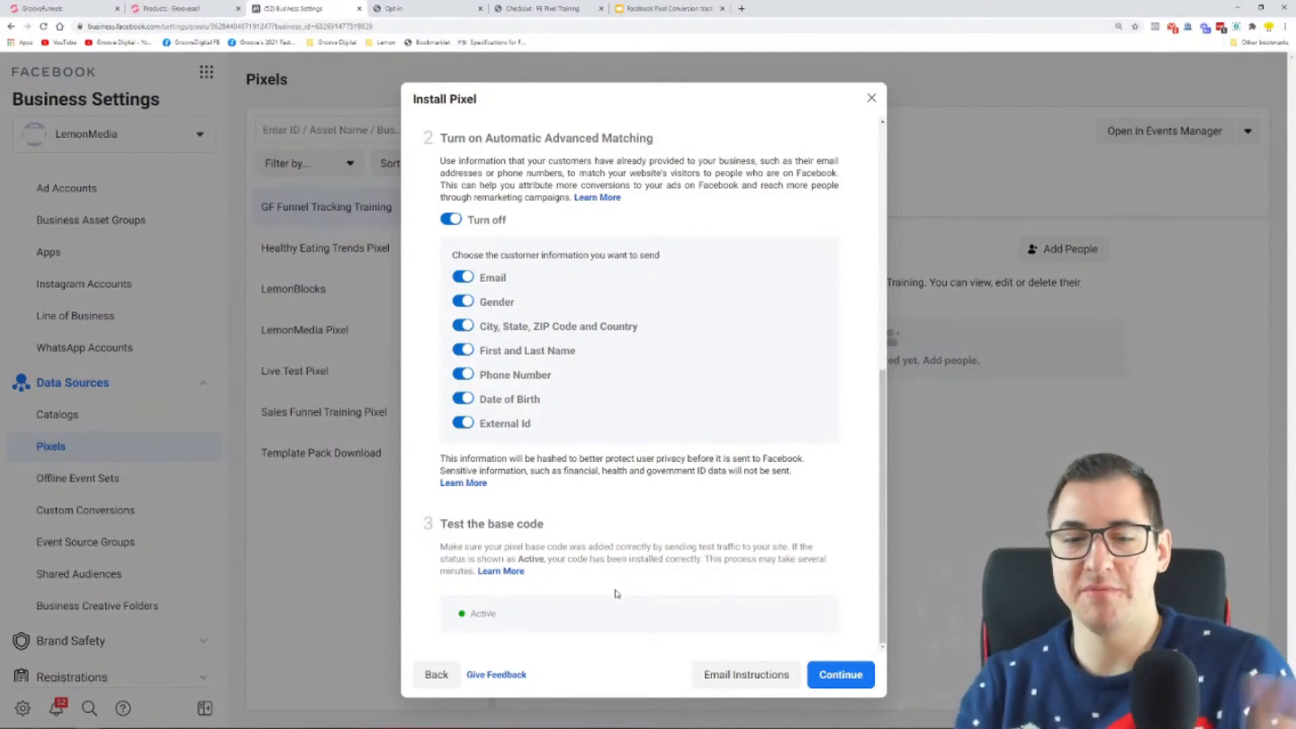
double_click(483, 614)
click(527, 618)
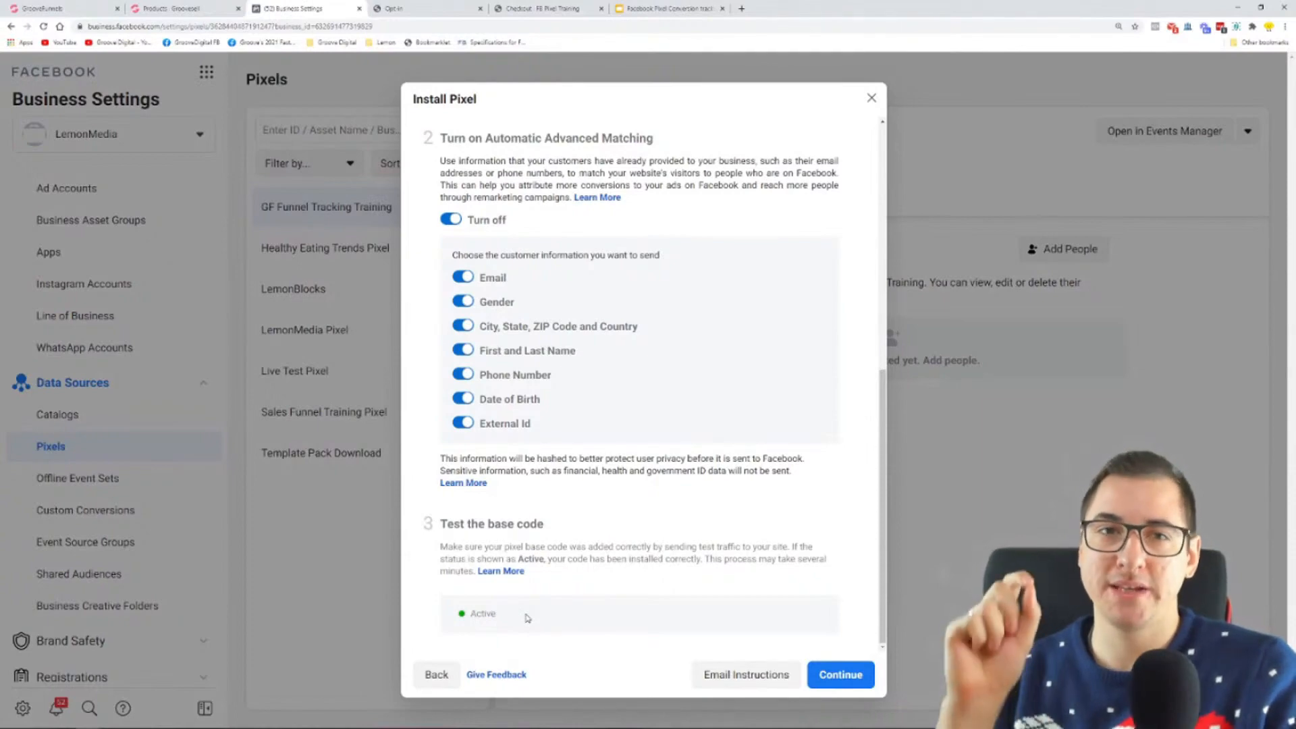
scroll(628, 373, up, 7)
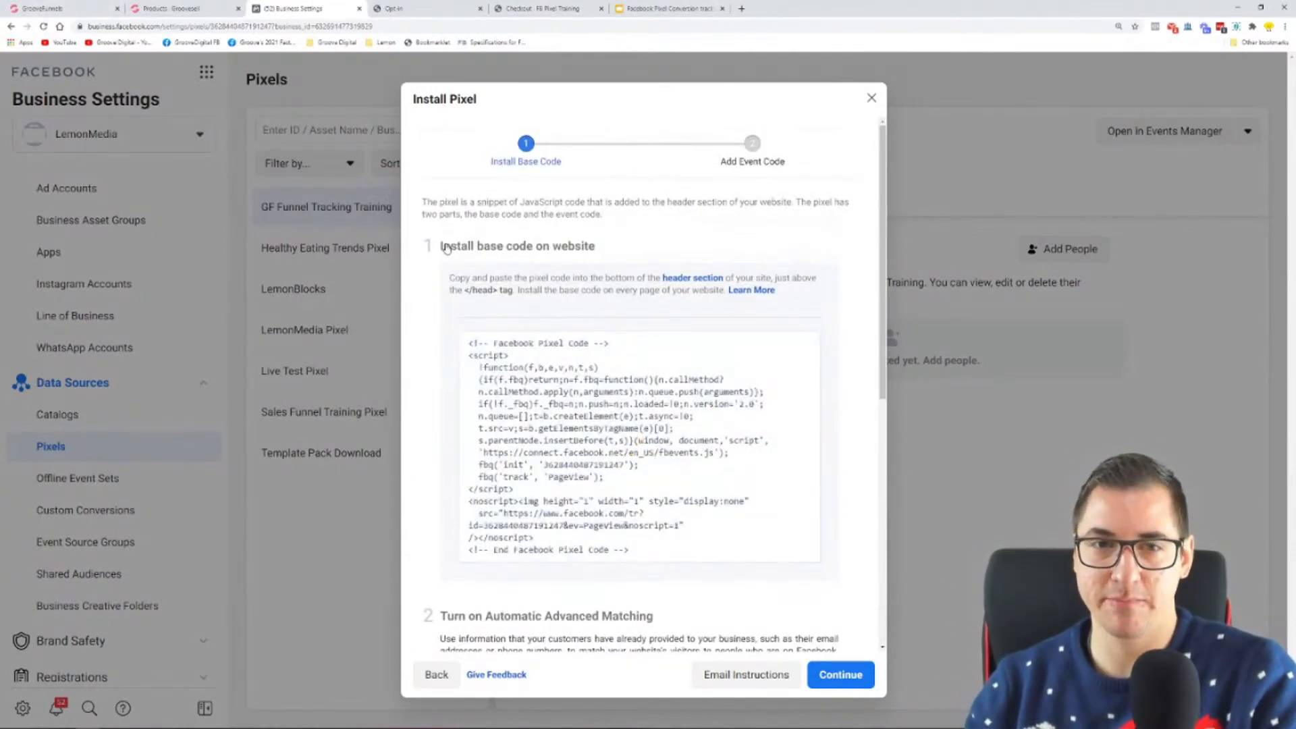
Step: Review the Facebook Pixel code in the site-wide code includes of the GrooveFunnels builder's site settings
click(74, 8)
click(1275, 73)
click(1143, 134)
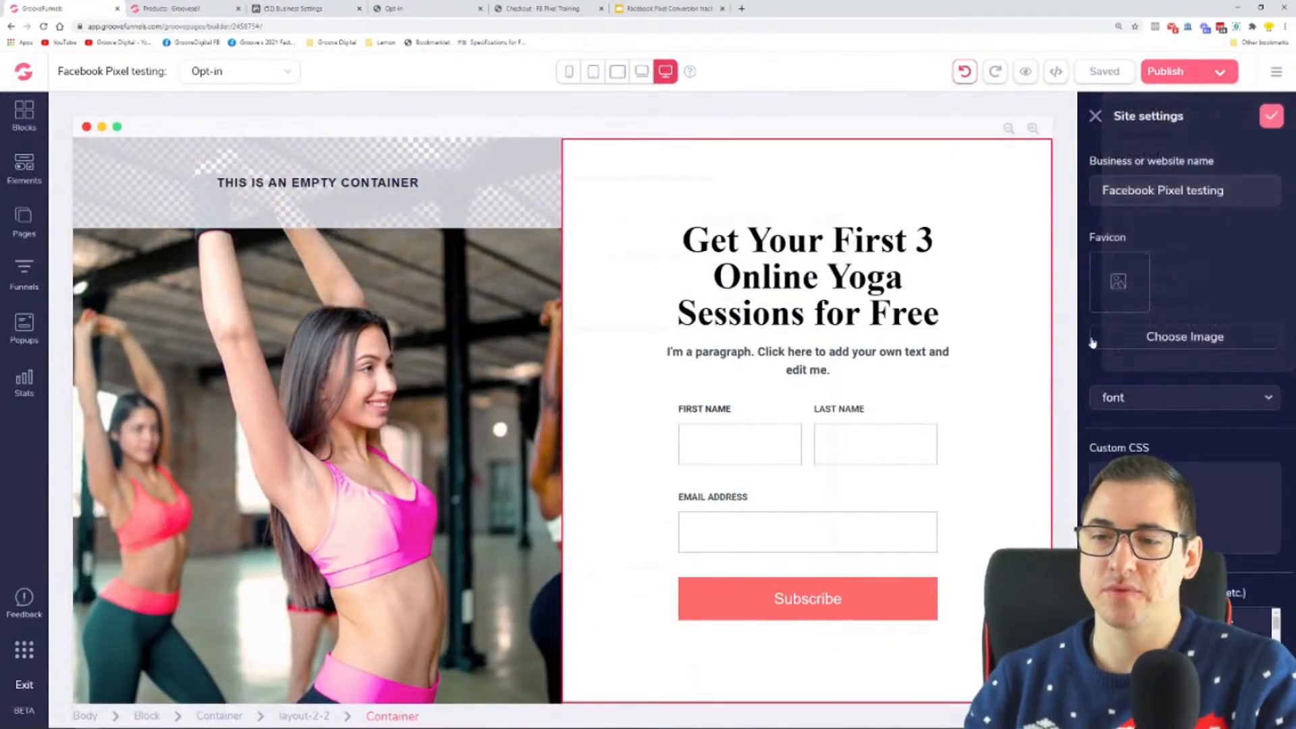
scroll(1186, 337, down, 3)
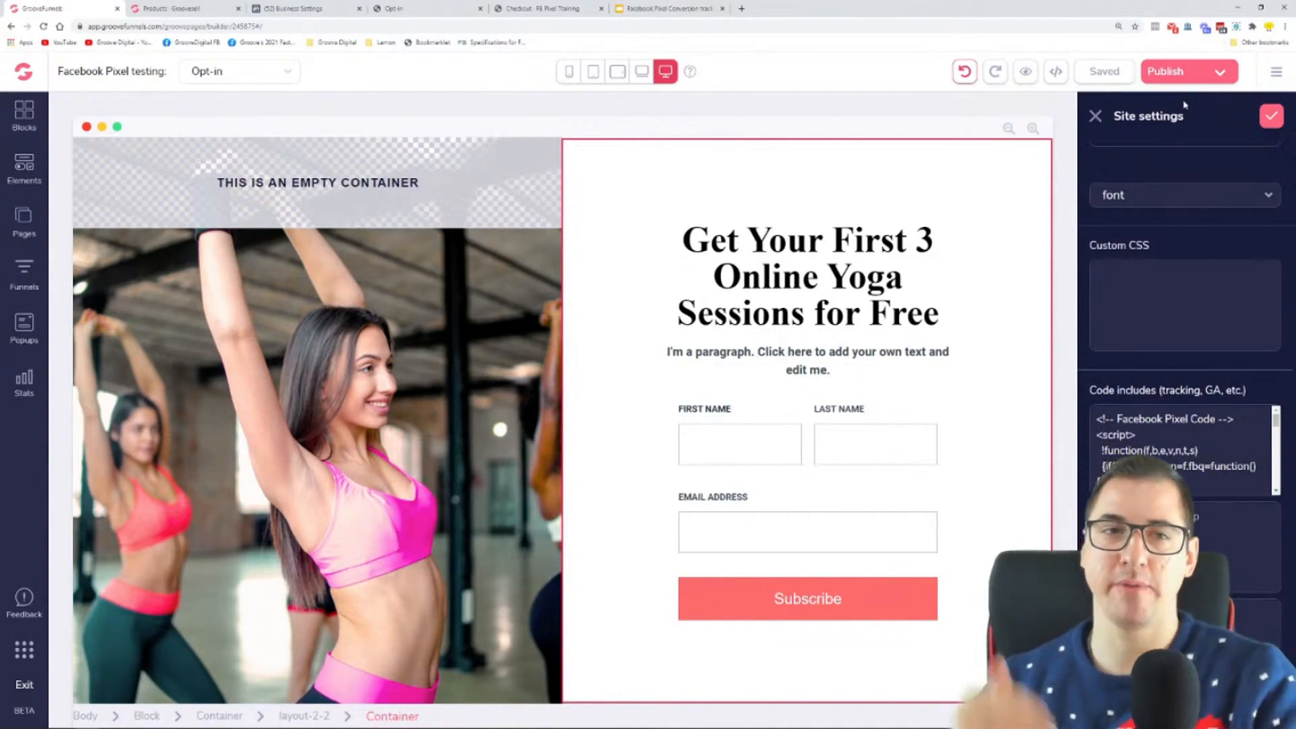
Step: Return to Business Settings, review the base code test's status and continue to the Add Event Code stage
click(341, 9)
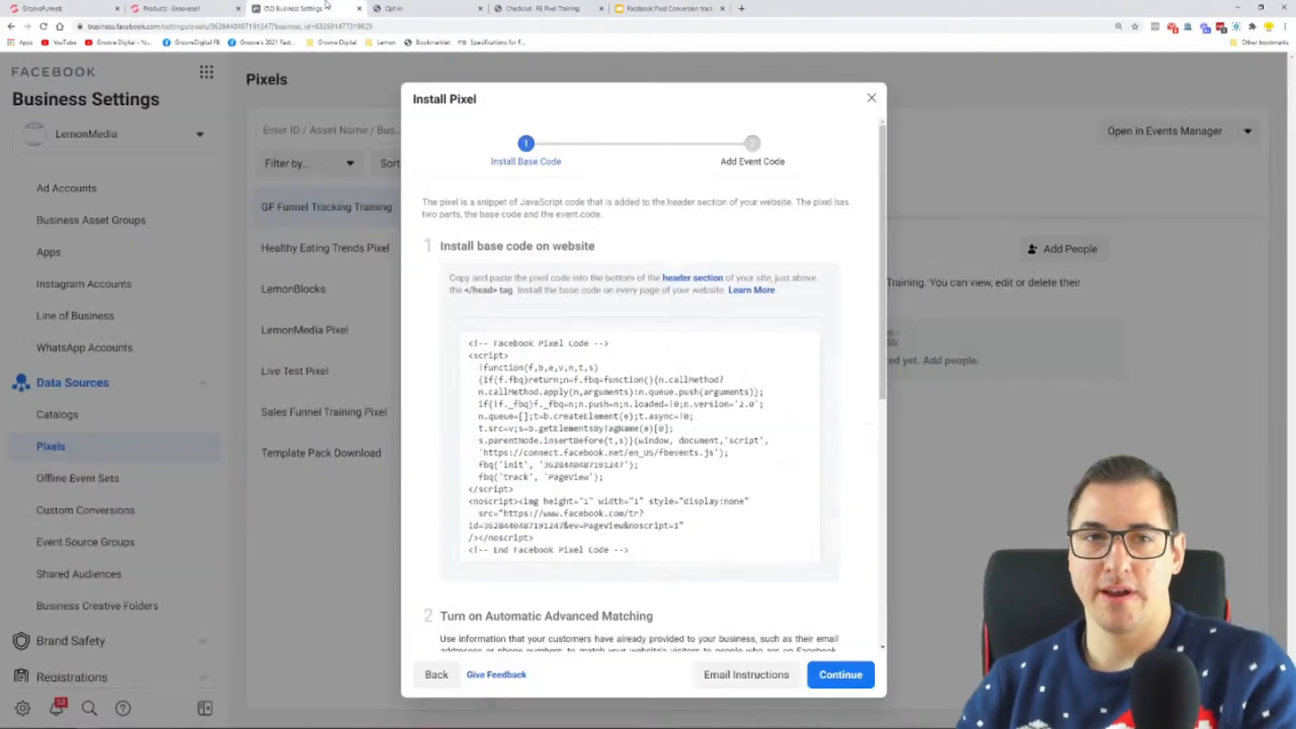
scroll(526, 500, down, 6)
drag(448, 494, 593, 496)
click(589, 500)
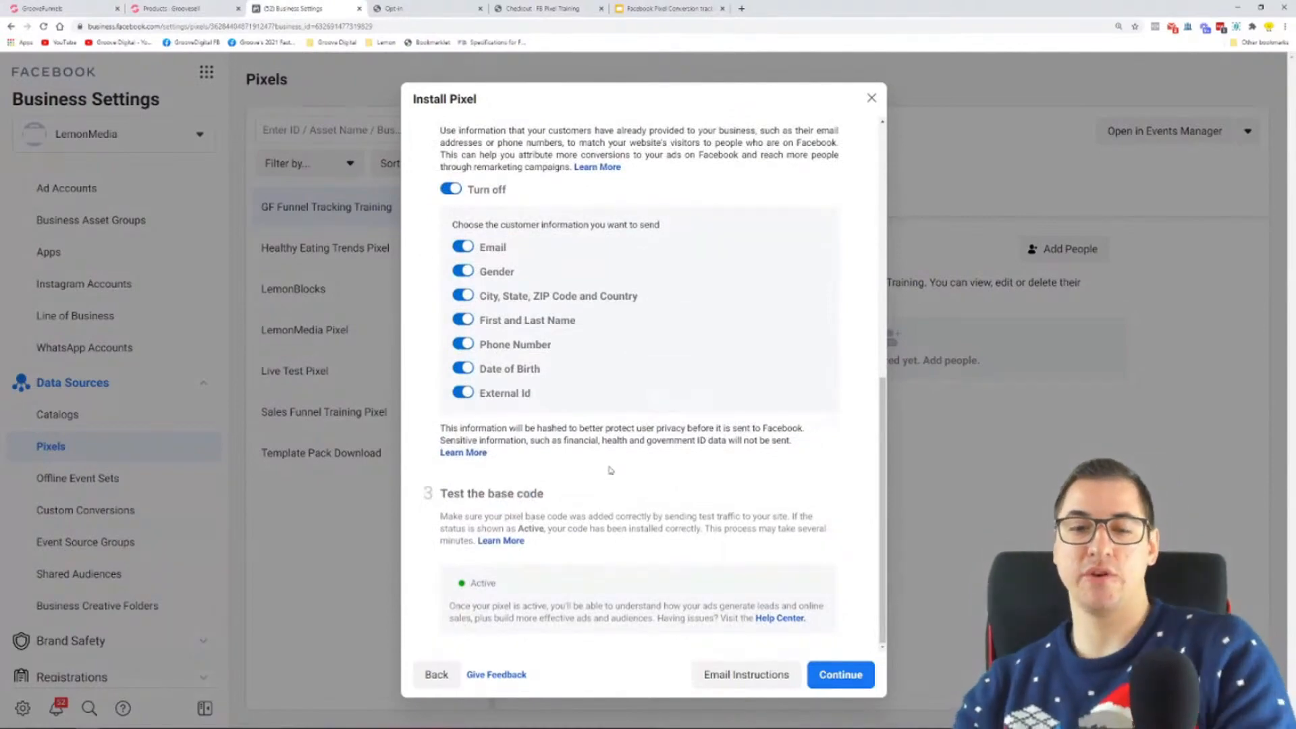
drag(515, 589, 460, 590)
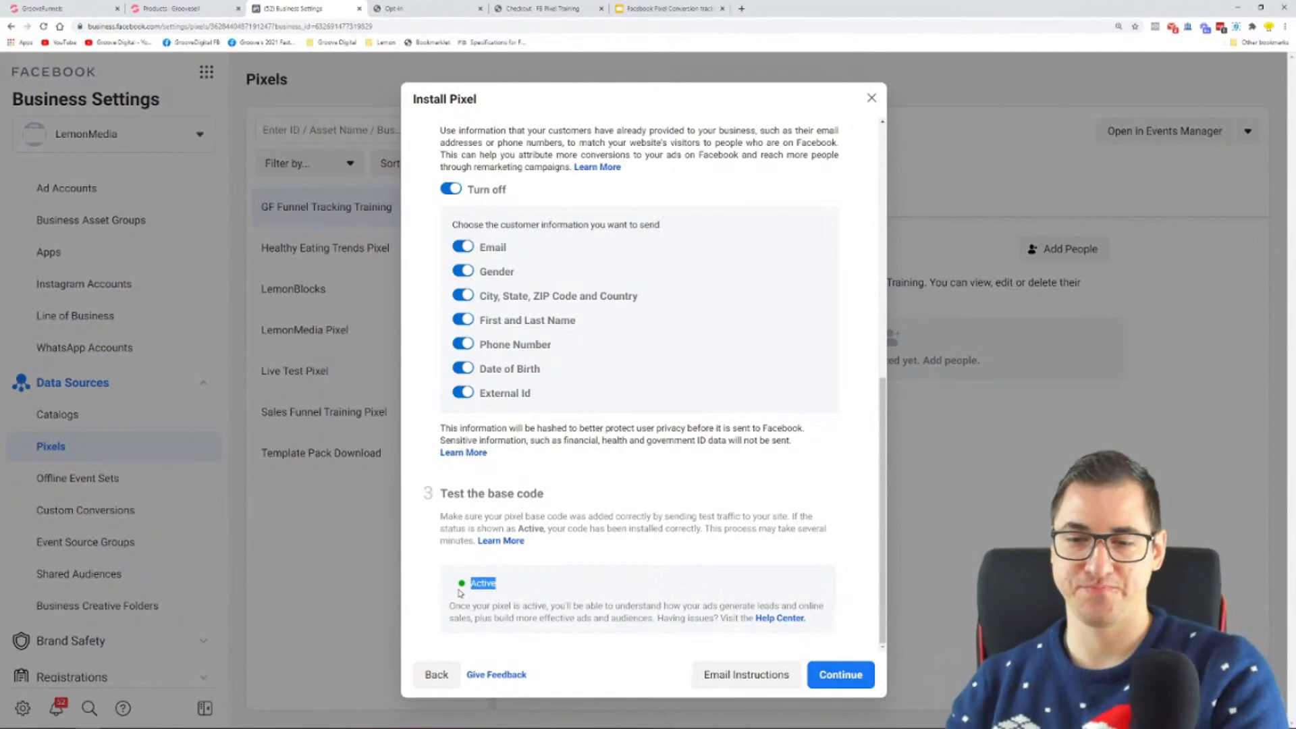
click(650, 541)
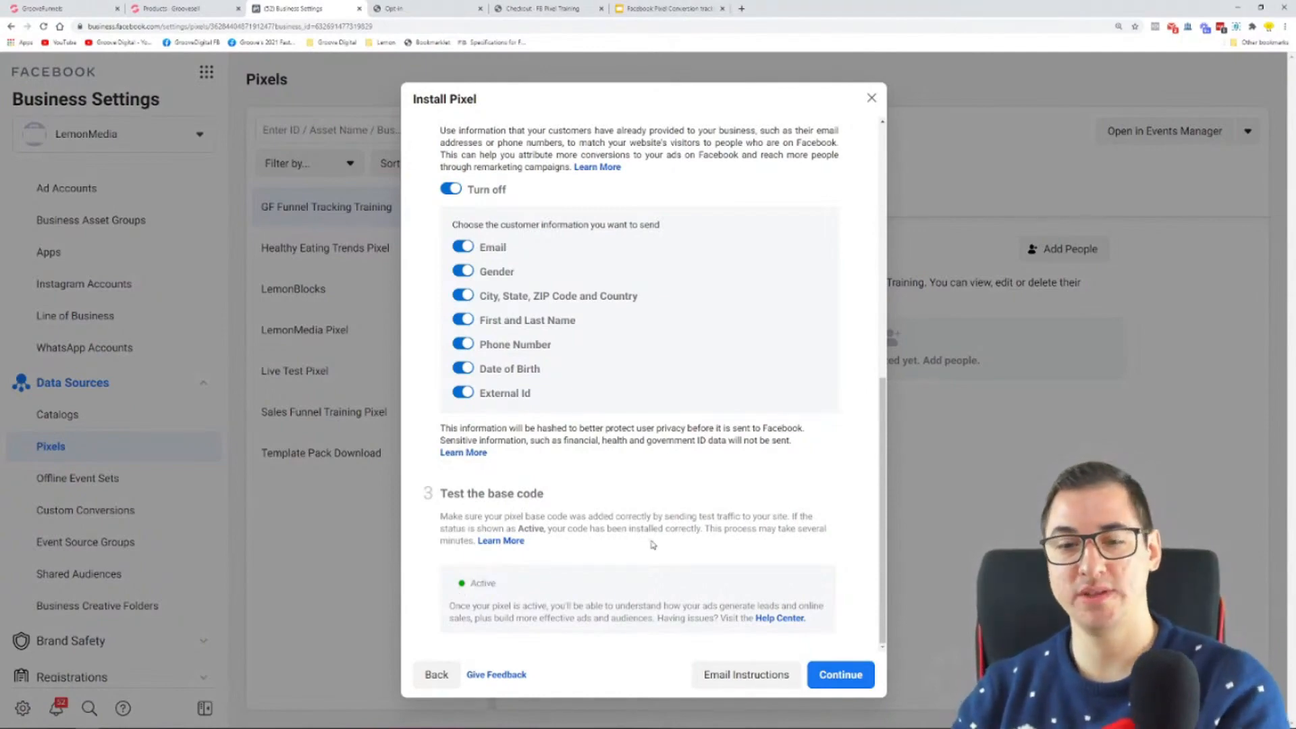
click(821, 675)
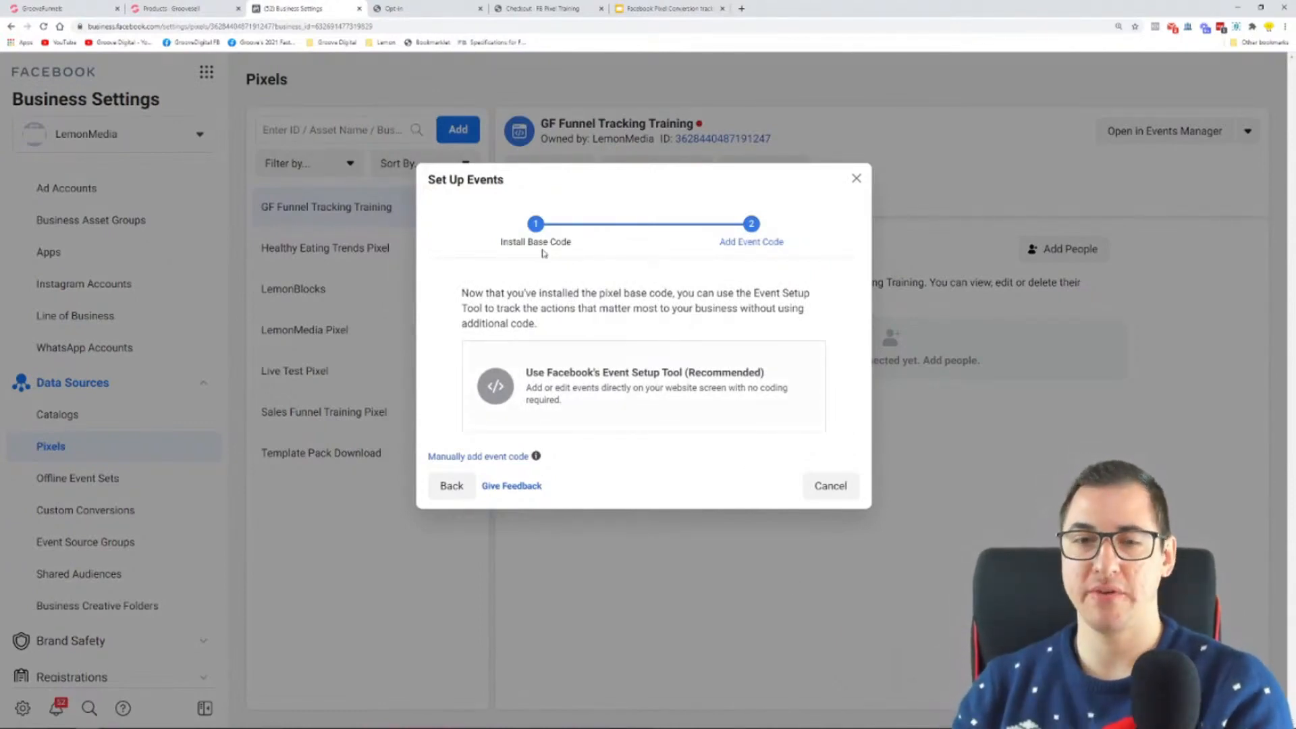
Step: Switch to the Google Slides presentation and review the Step 3 slide on creating a pixel in the Facebook business manager
click(669, 10)
scroll(101, 337, down, 3)
scroll(91, 415, down, 2)
click(105, 260)
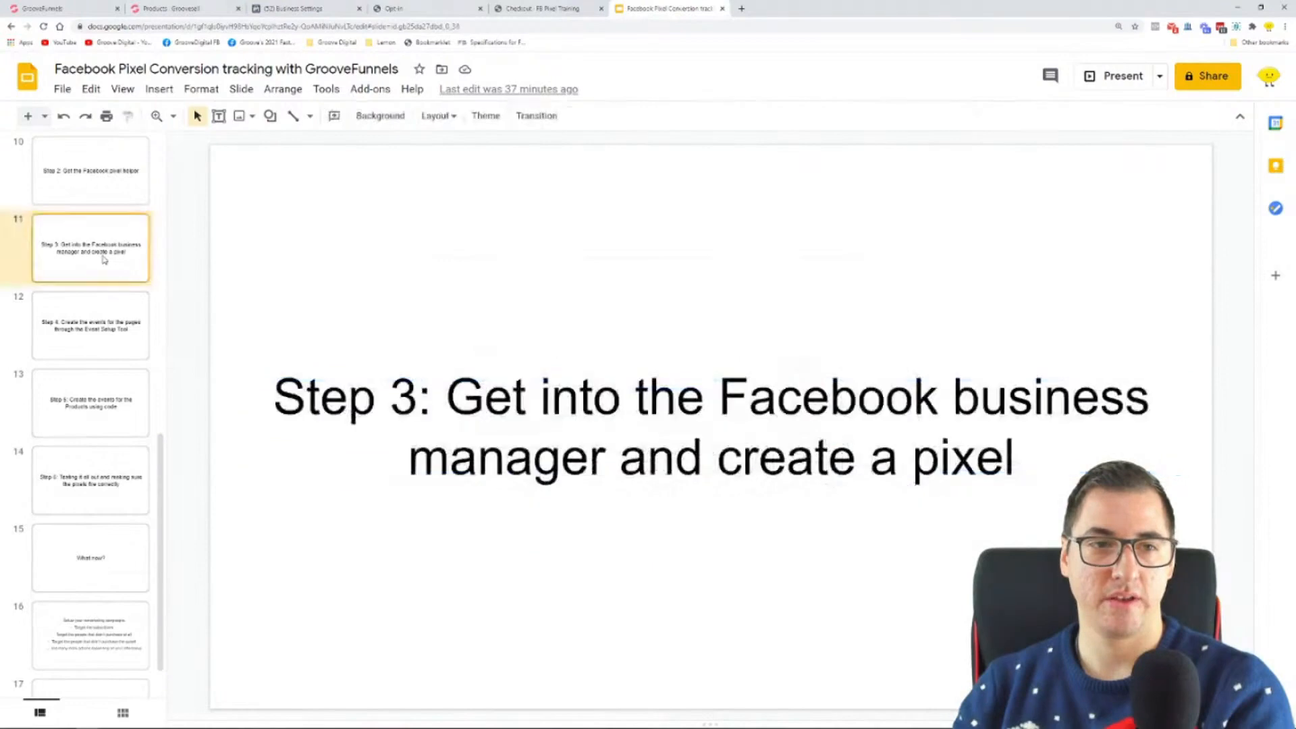
drag(446, 405, 1149, 405)
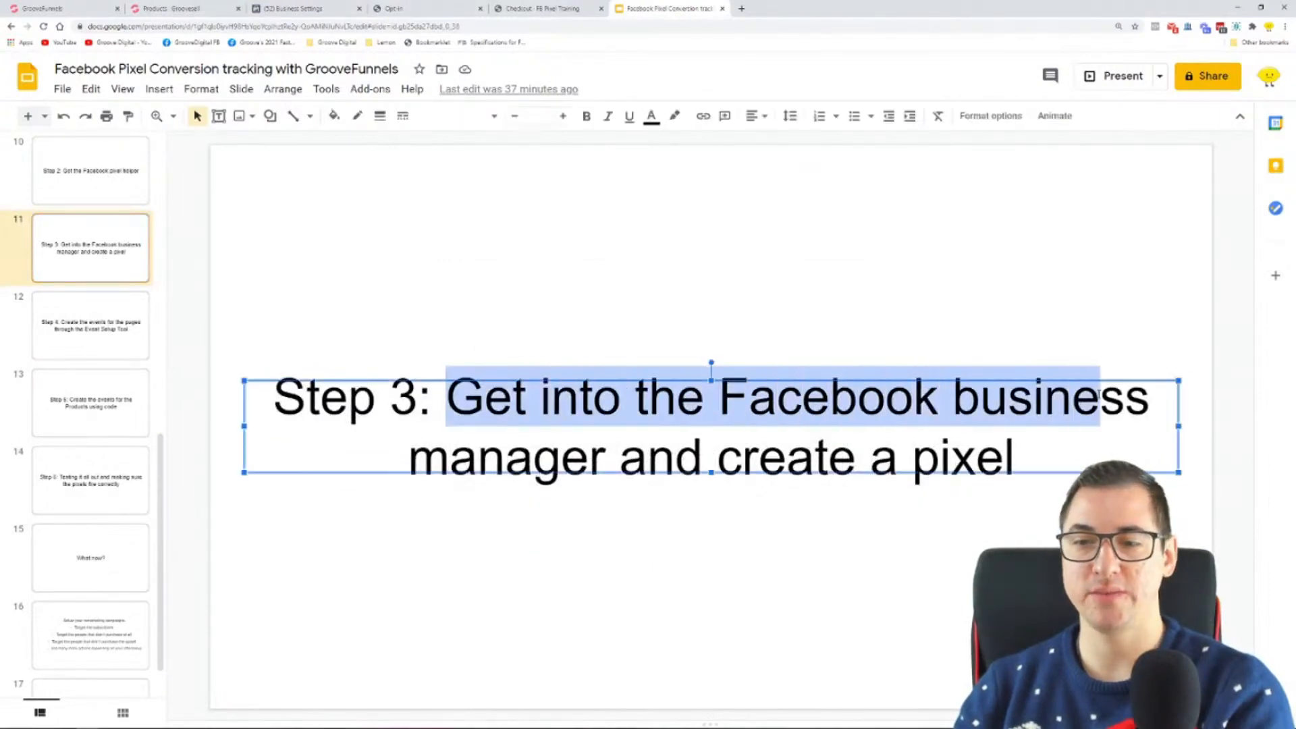
drag(391, 455, 1016, 459)
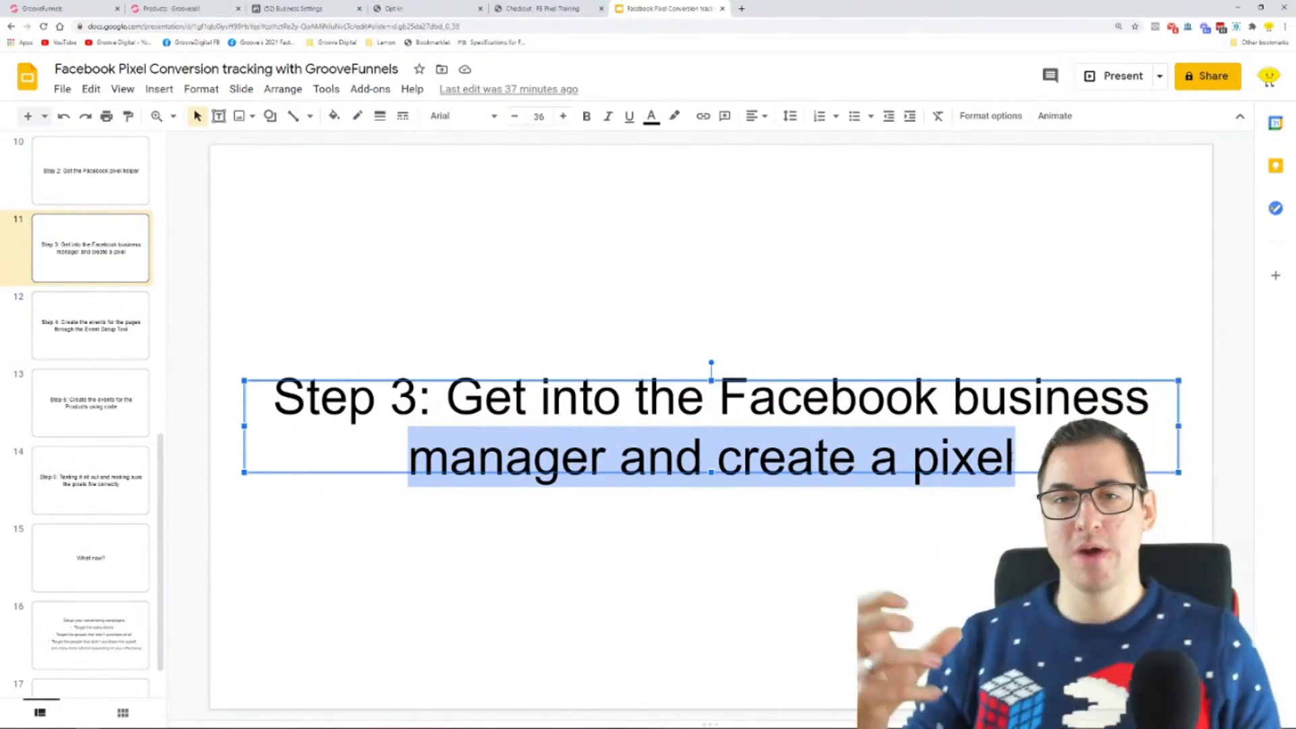
Step: Review the Step 4 and Step 5 slides on creating events with the Event Setup Tool and using code
click(89, 335)
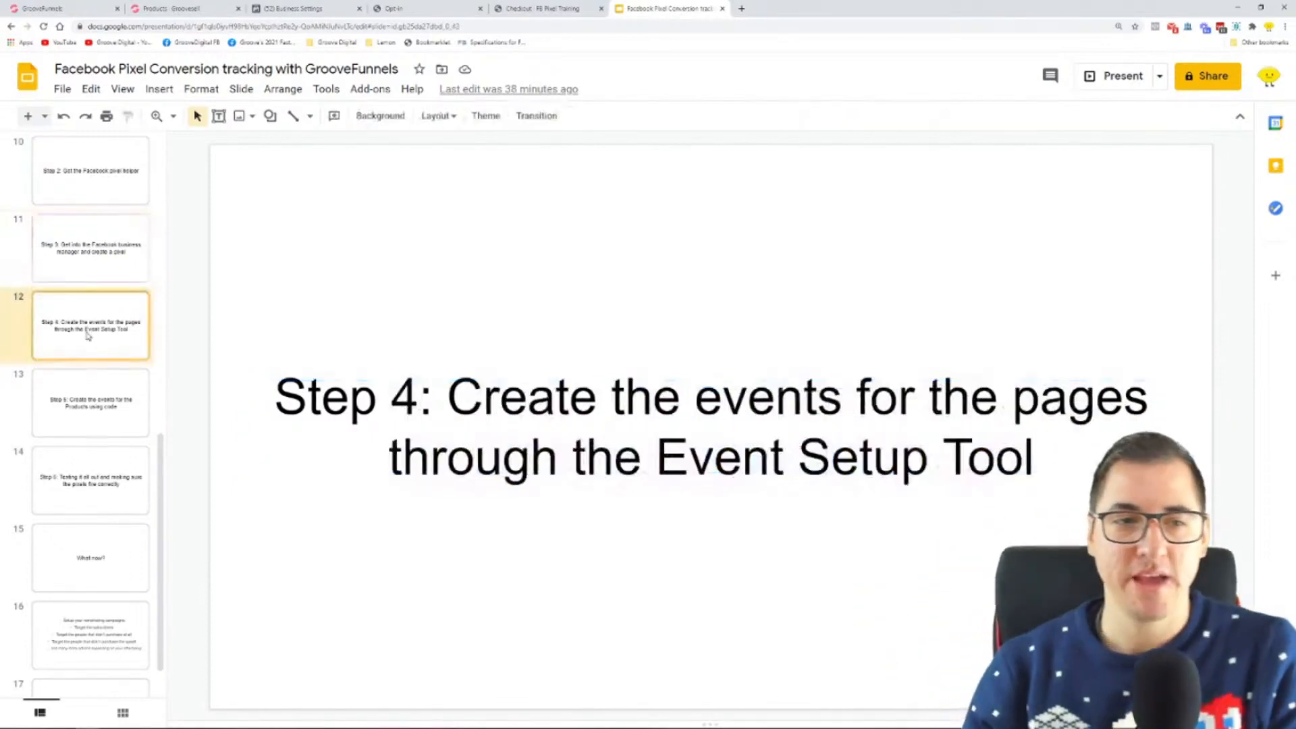
drag(436, 409, 817, 405)
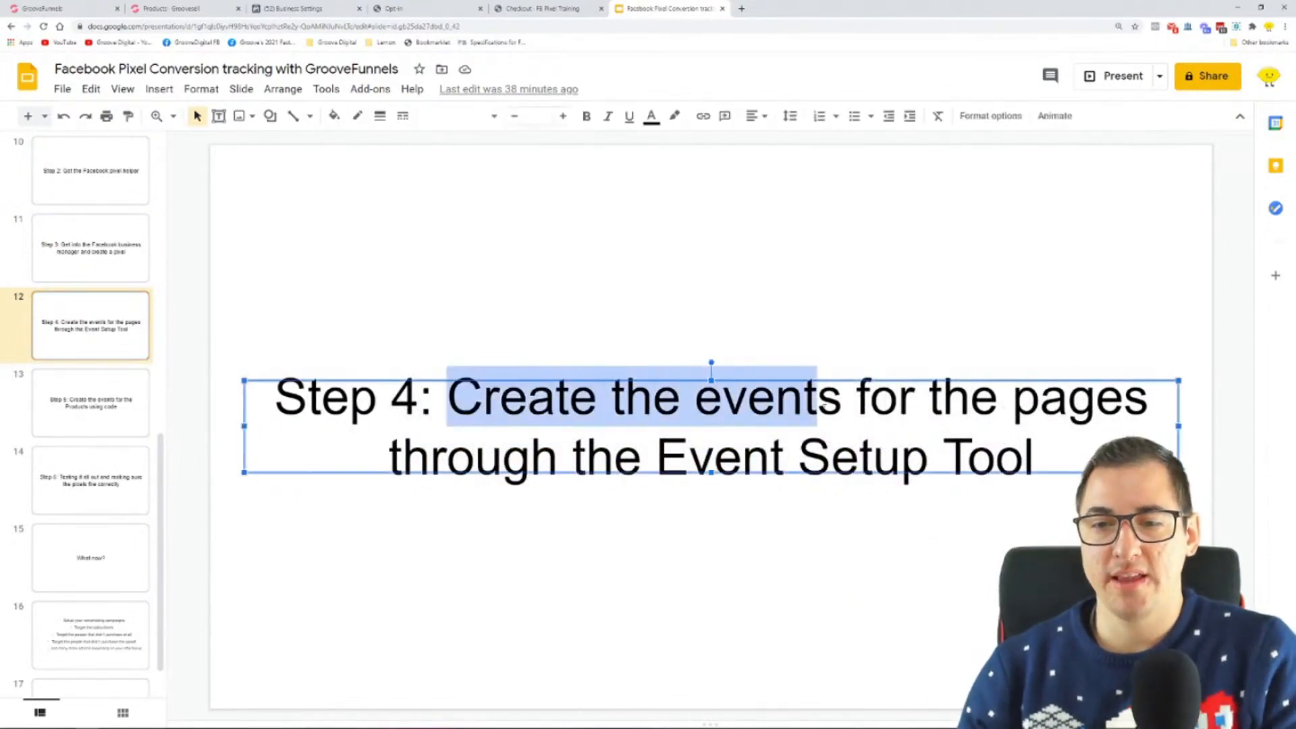
drag(656, 459, 1045, 465)
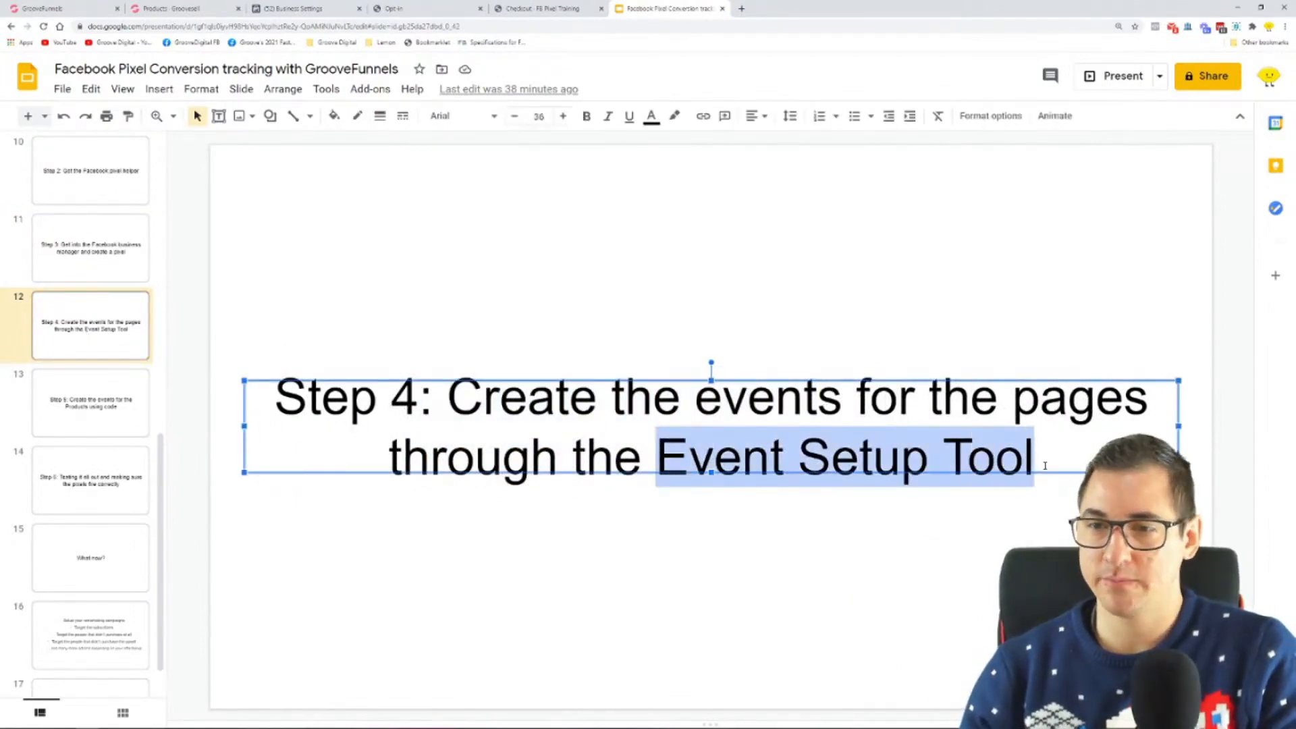
click(52, 415)
drag(697, 459, 939, 463)
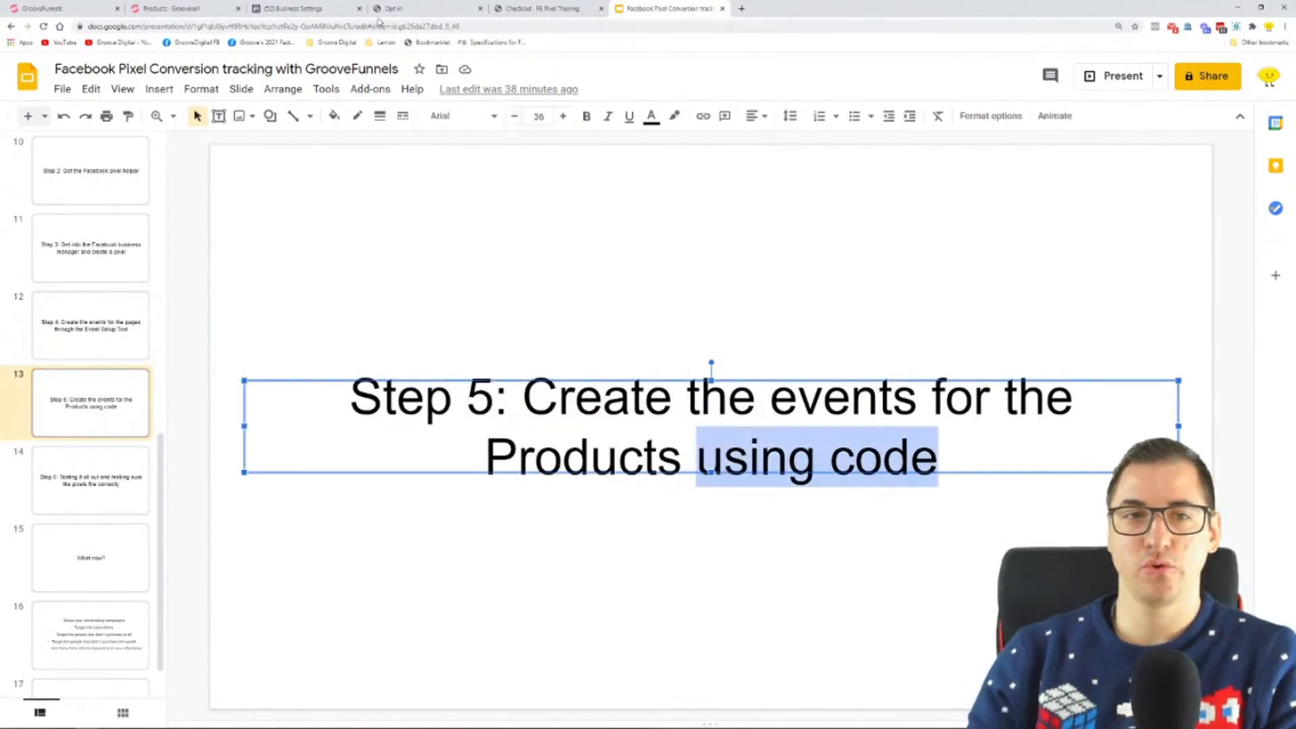
Step: Back in Business Settings, review the manual event code option, then choose Facebook's Event Setup Tool for adding events
click(312, 5)
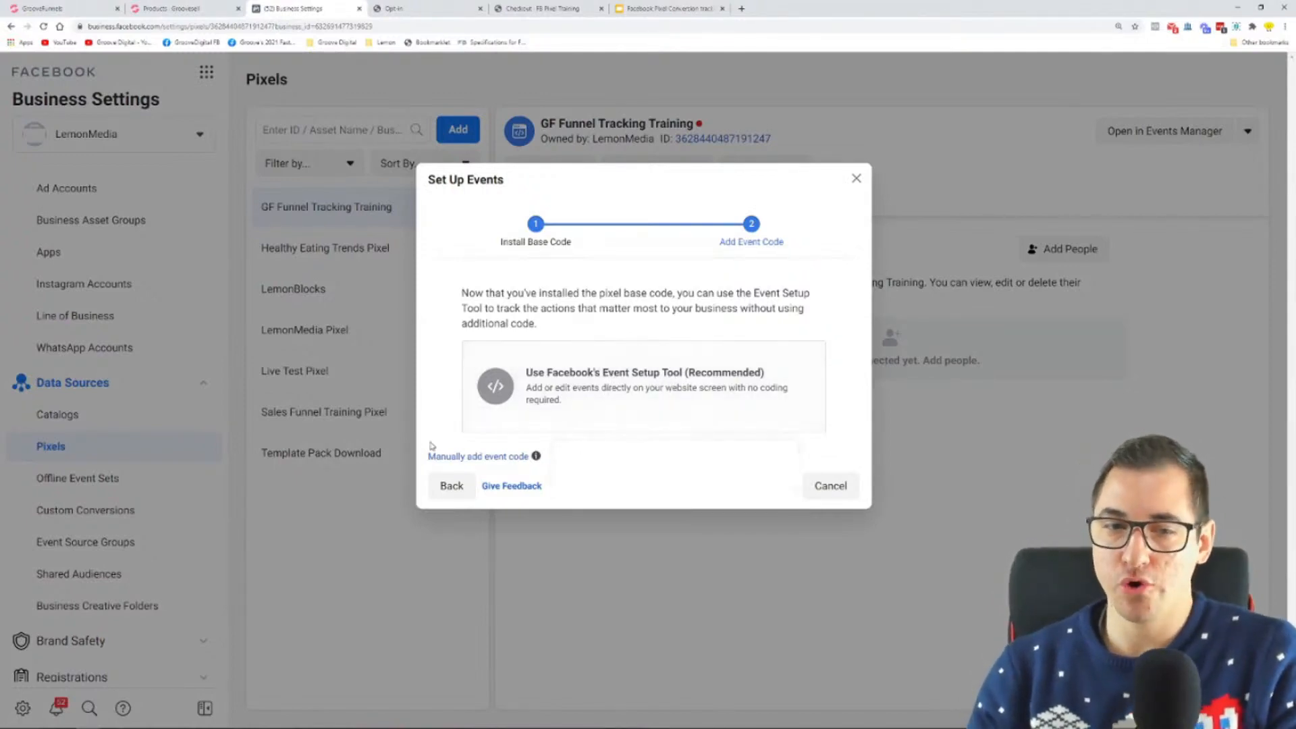
triple_click(500, 456)
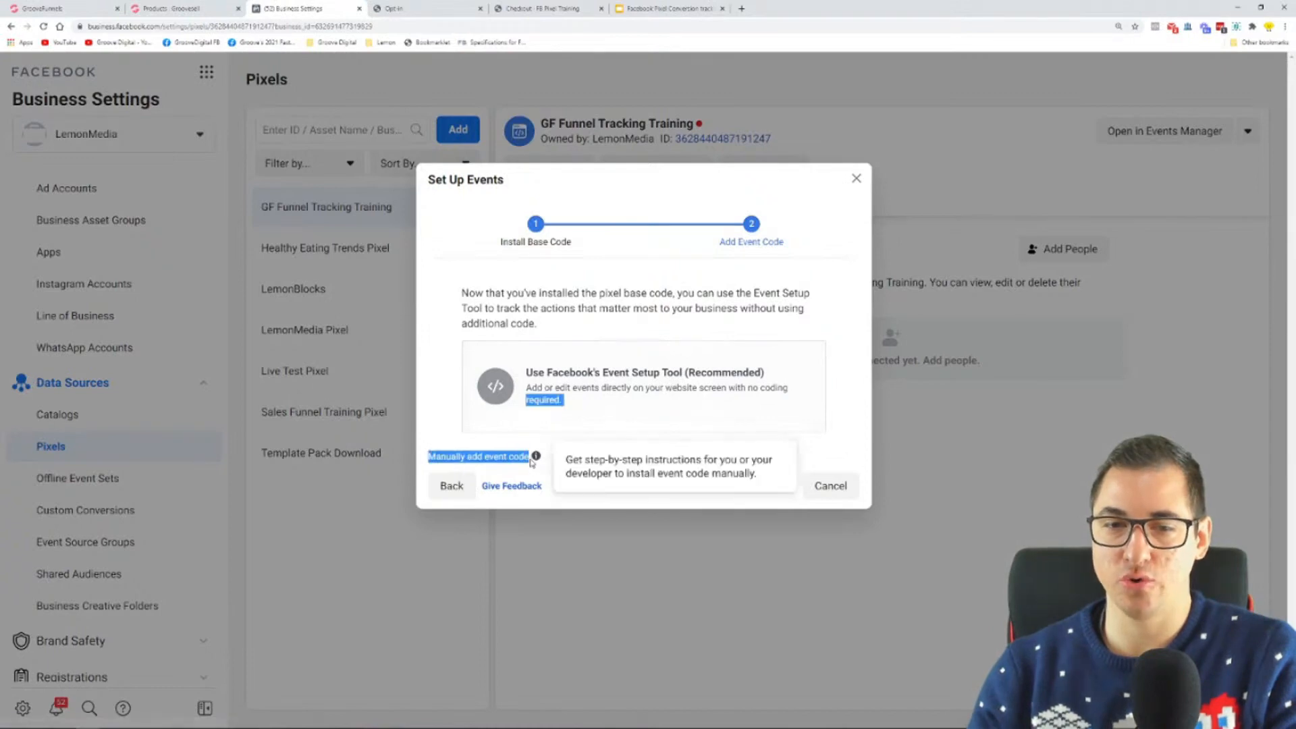
click(568, 475)
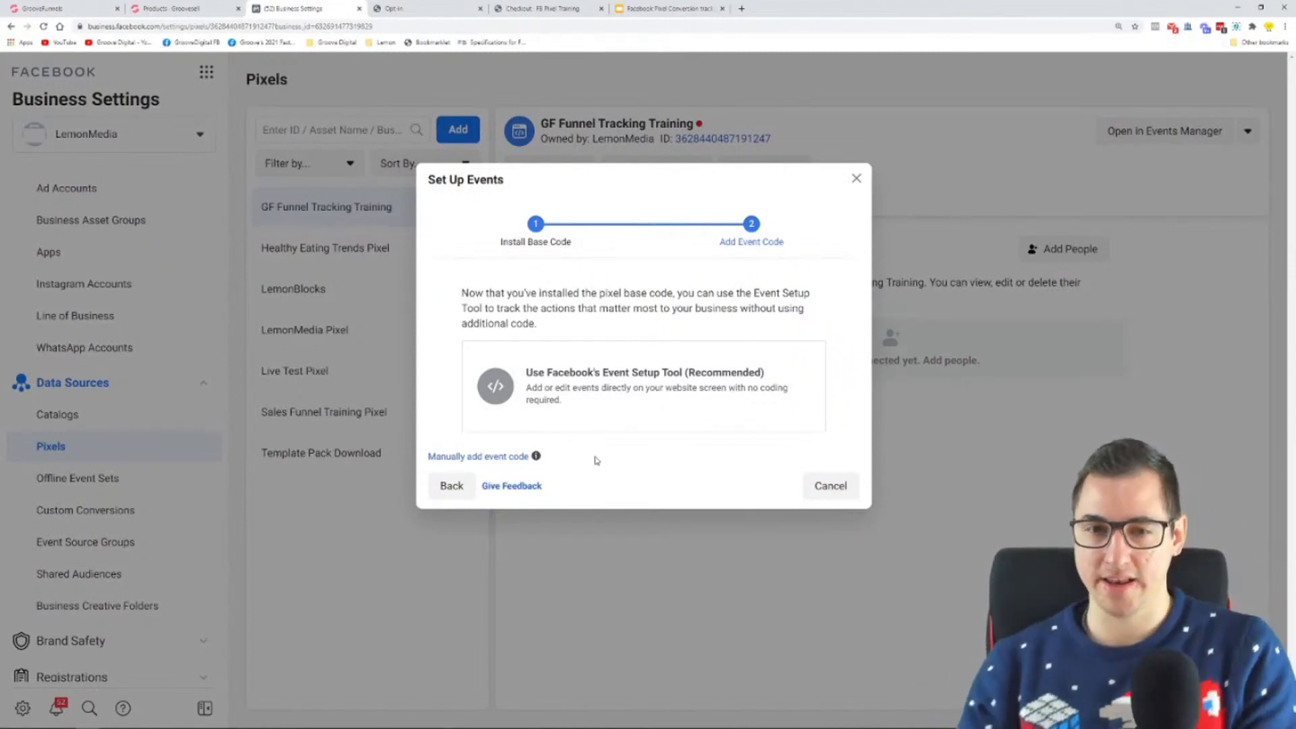
click(613, 402)
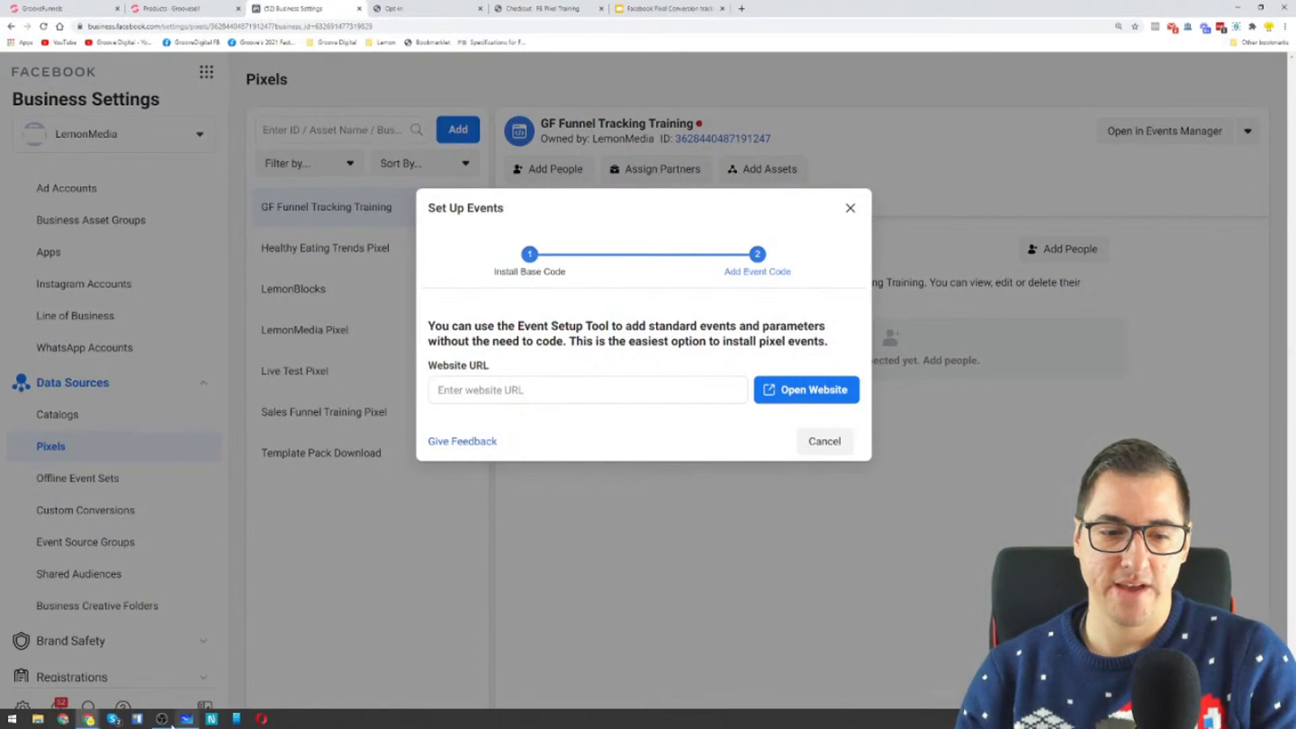
Step: Review the funnel pages and conversion events diagram in Microsoft Whiteboard, then return to Business Settings in the browser
click(187, 720)
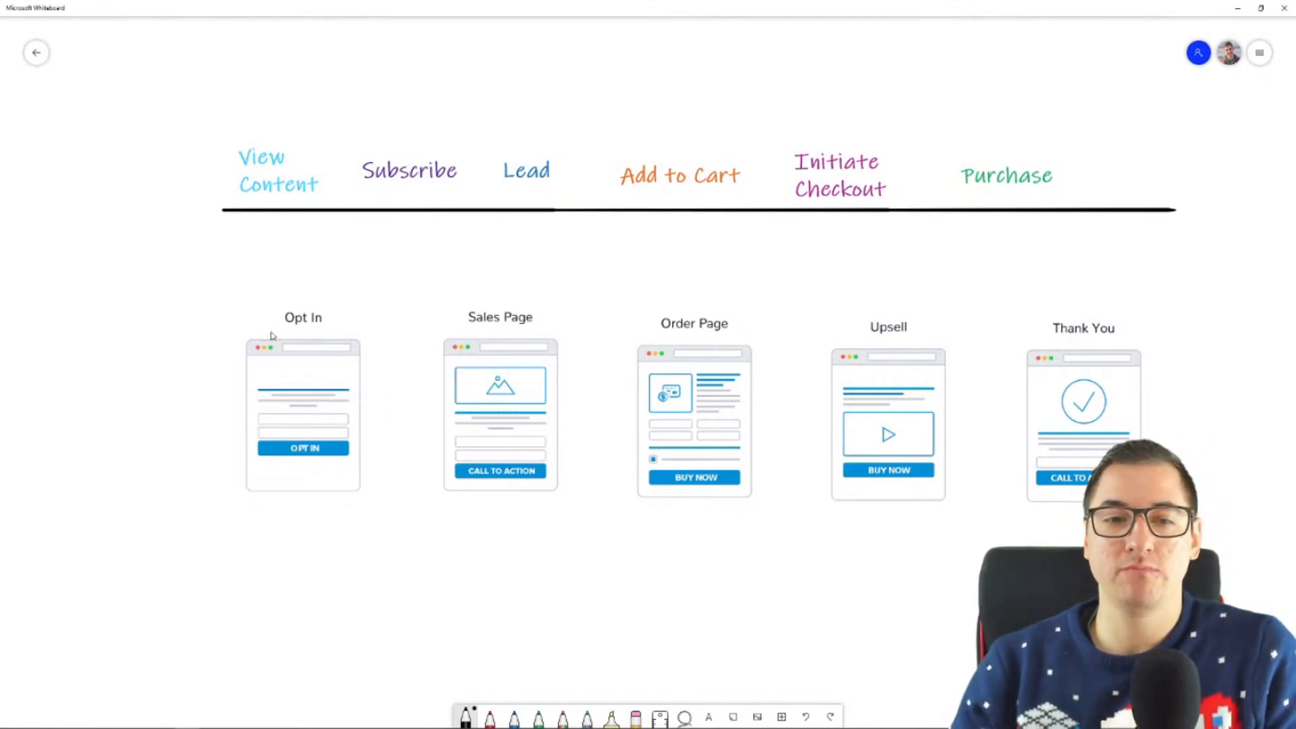
key(super)
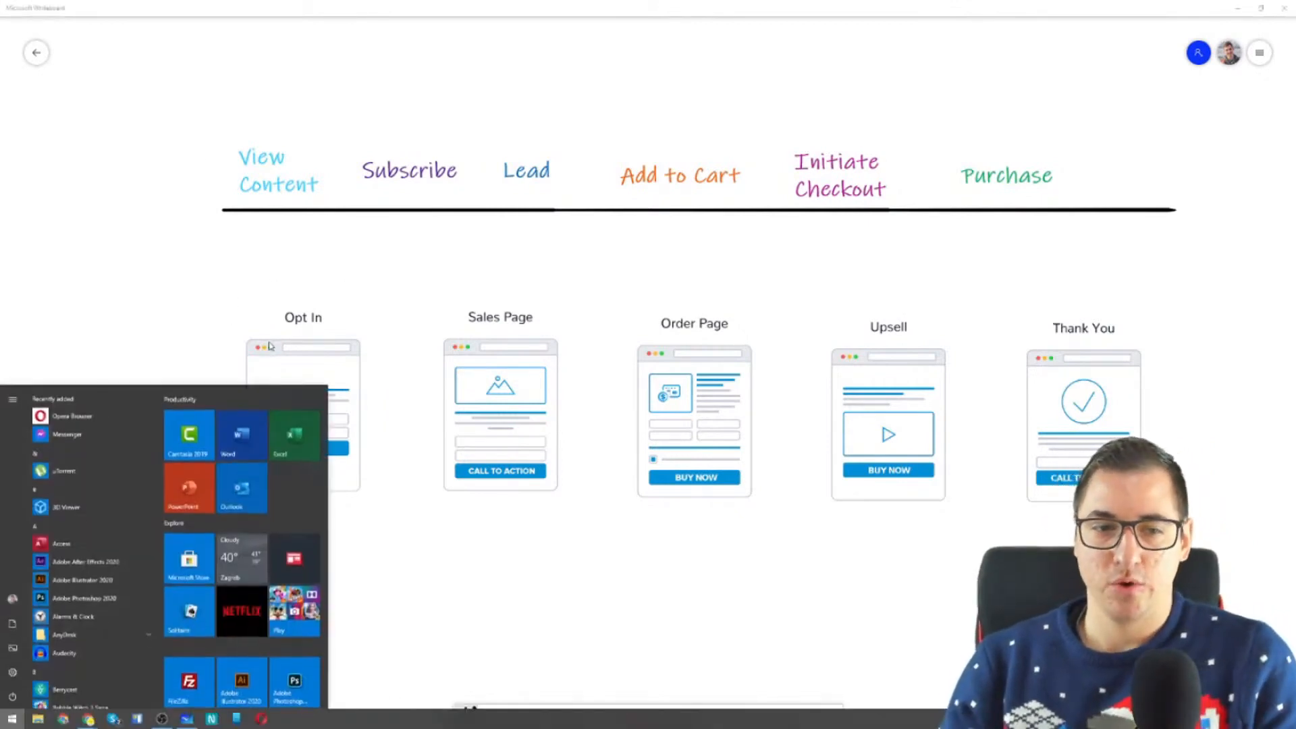
click(172, 176)
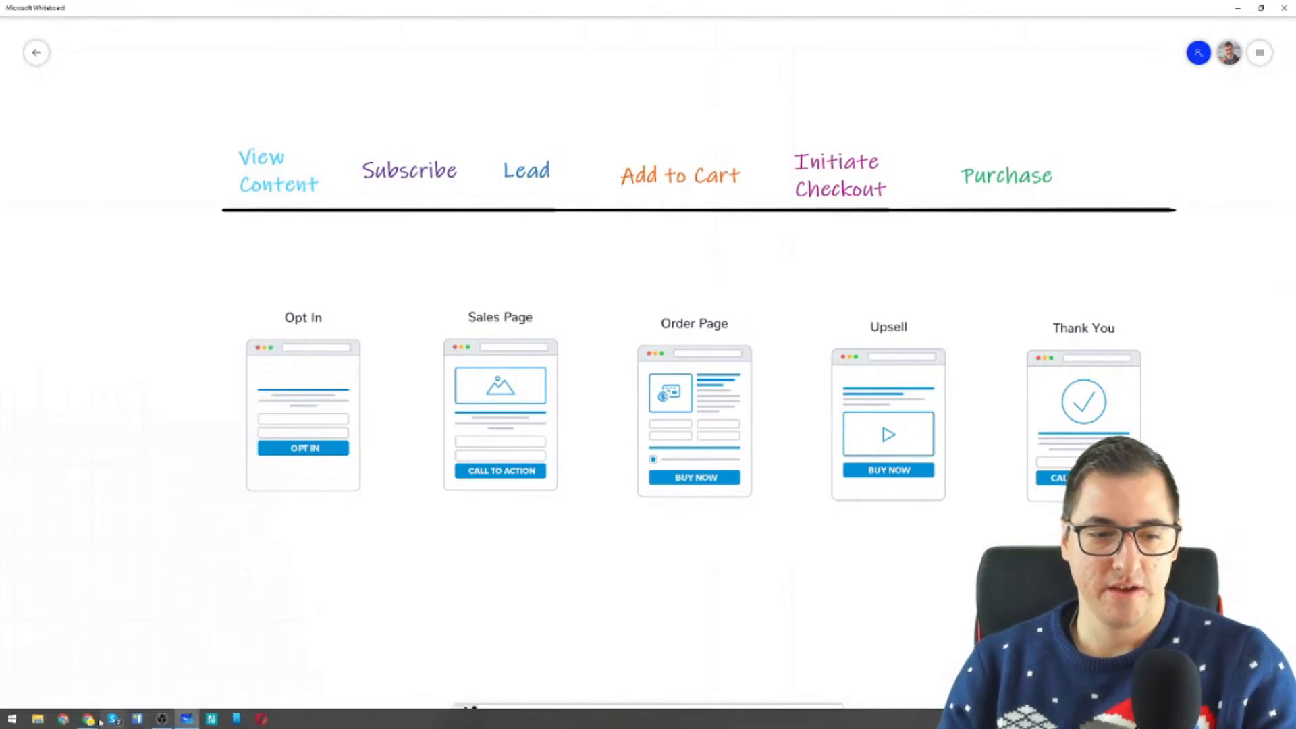
mouse_move(87, 719)
click(86, 687)
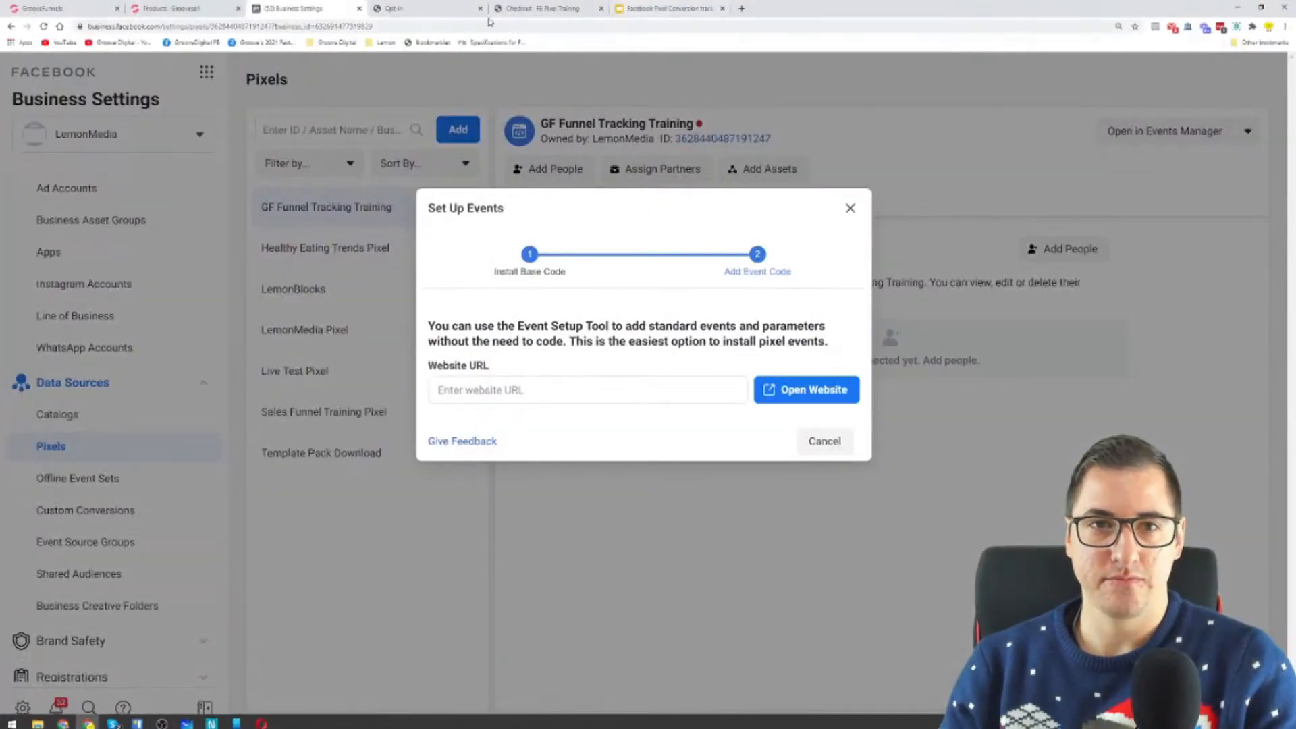
Step: Enlarge the live Opt-in page with Windows Magnifier and check its pixel events in Facebook Pixel Helper
click(442, 9)
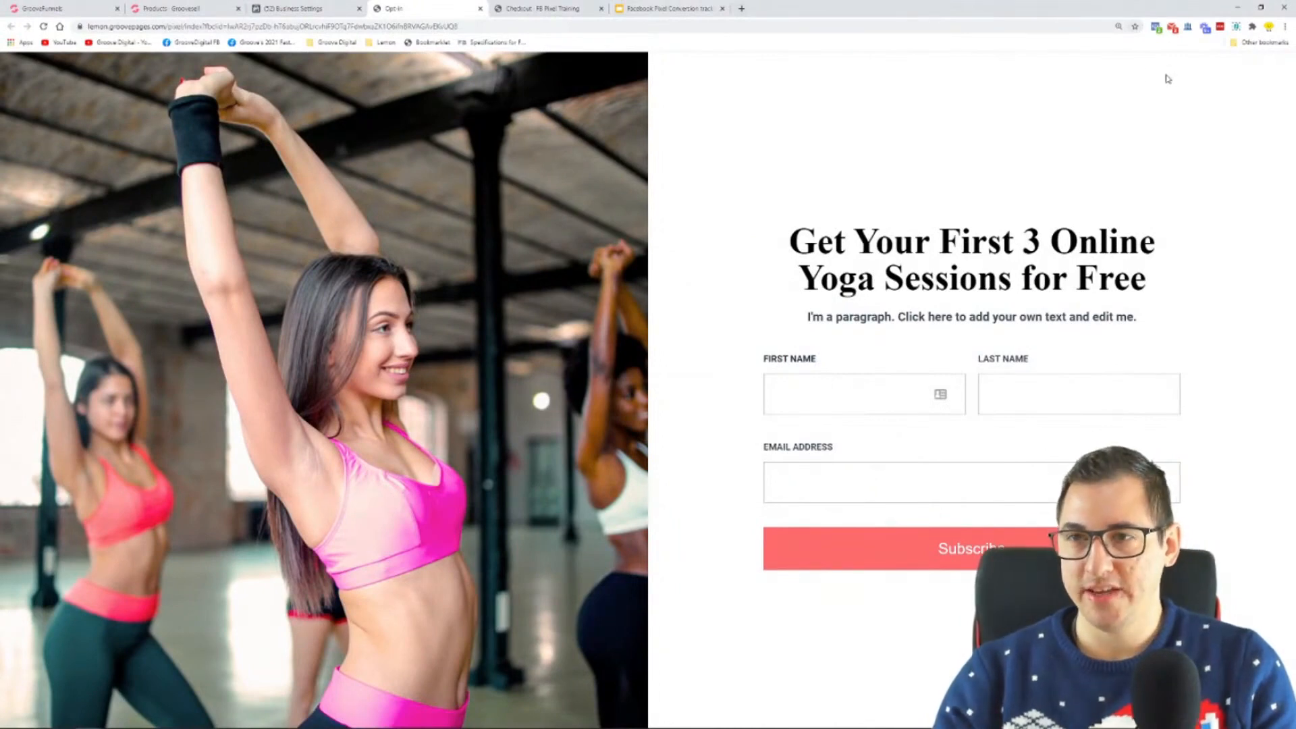
key(super)
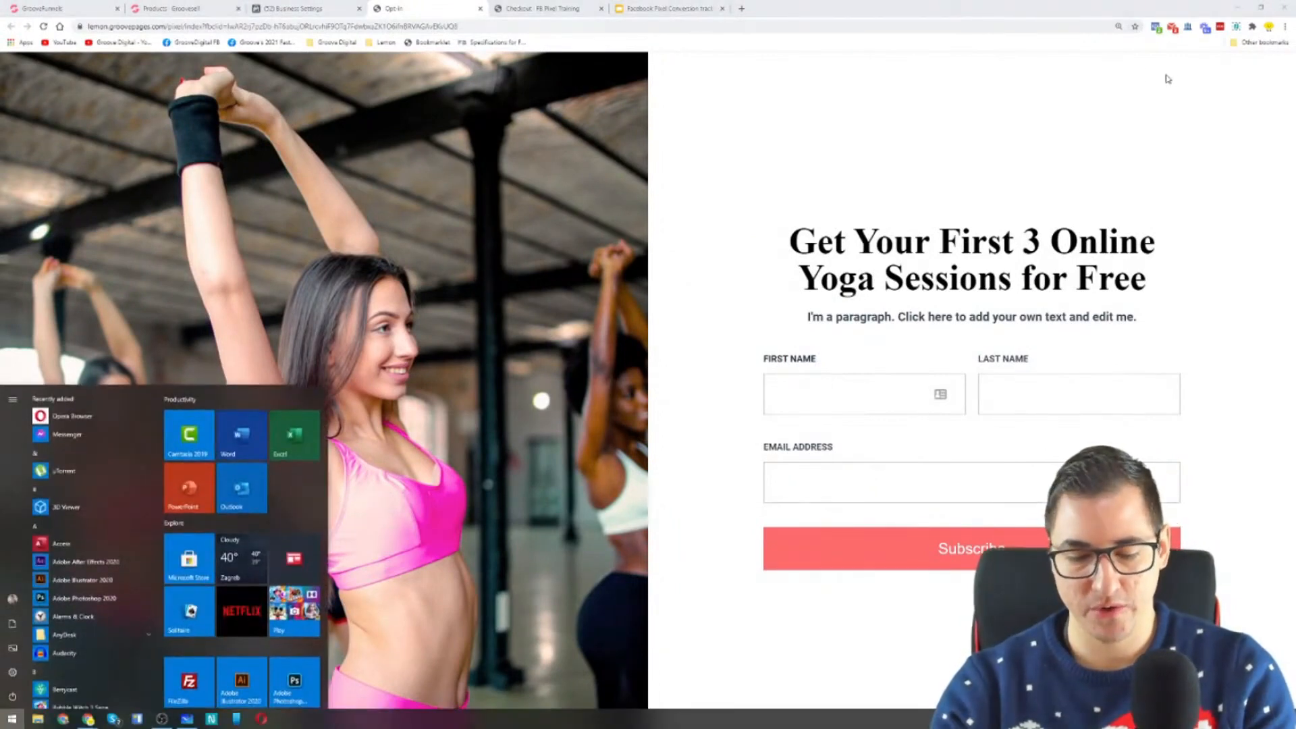
text(magni)
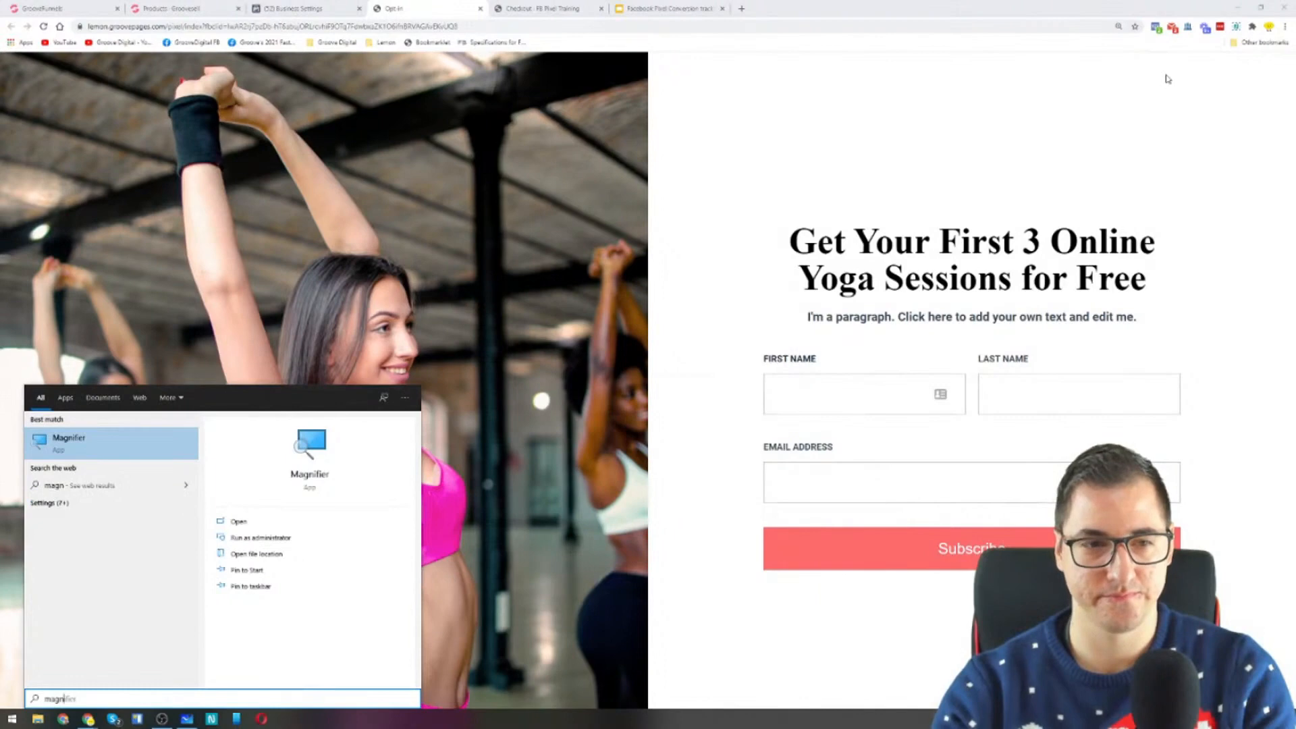
key(Return)
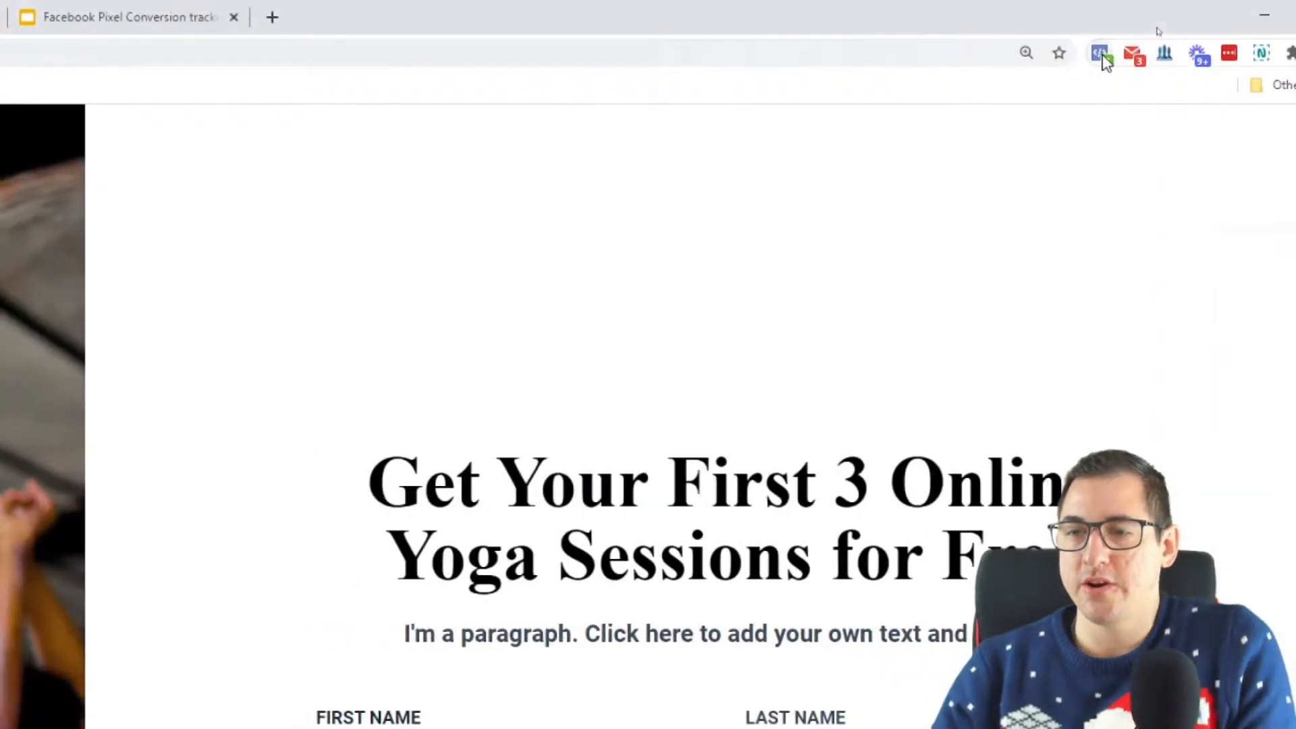
click(1102, 56)
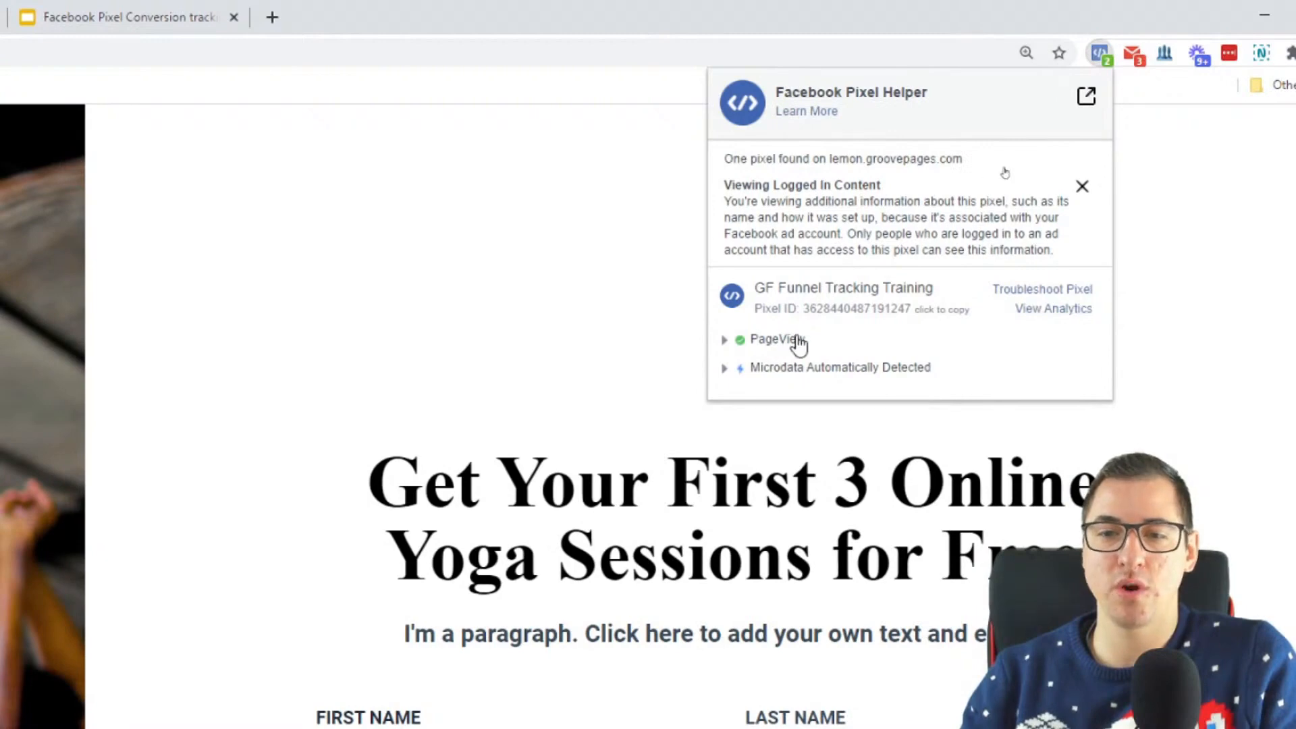
click(1098, 57)
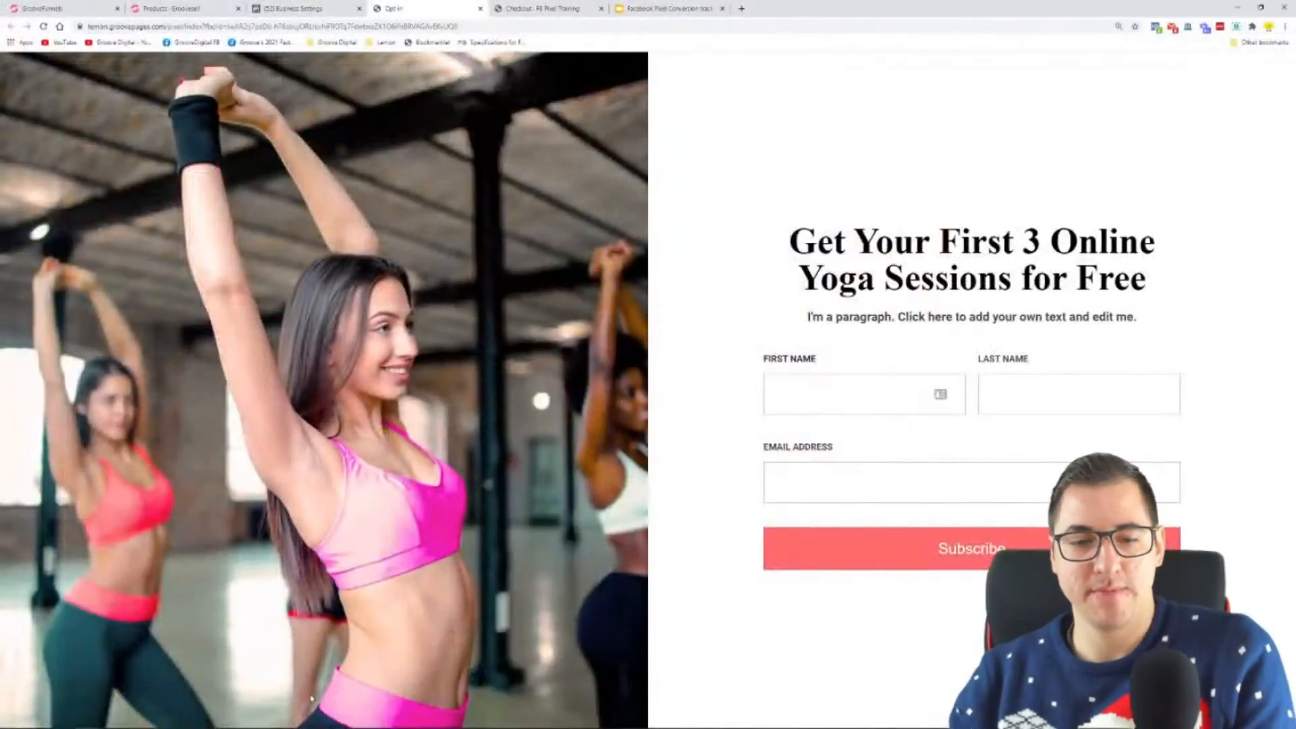
Step: Switch to Microsoft Whiteboard, circle the Sales Page in black ink, and delete the circle
click(186, 721)
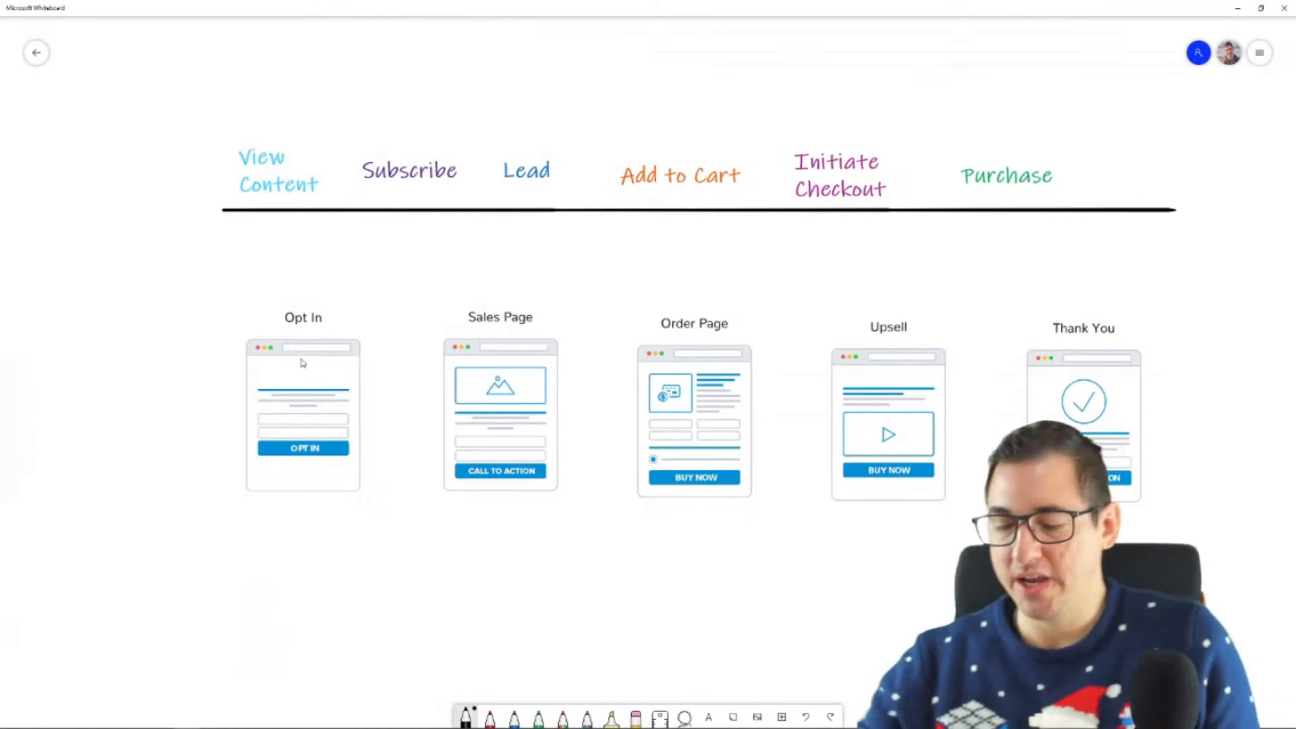
mouse_move(270, 532)
mouse_down()
mouse_move(339, 541)
mouse_move(273, 543)
mouse_up()
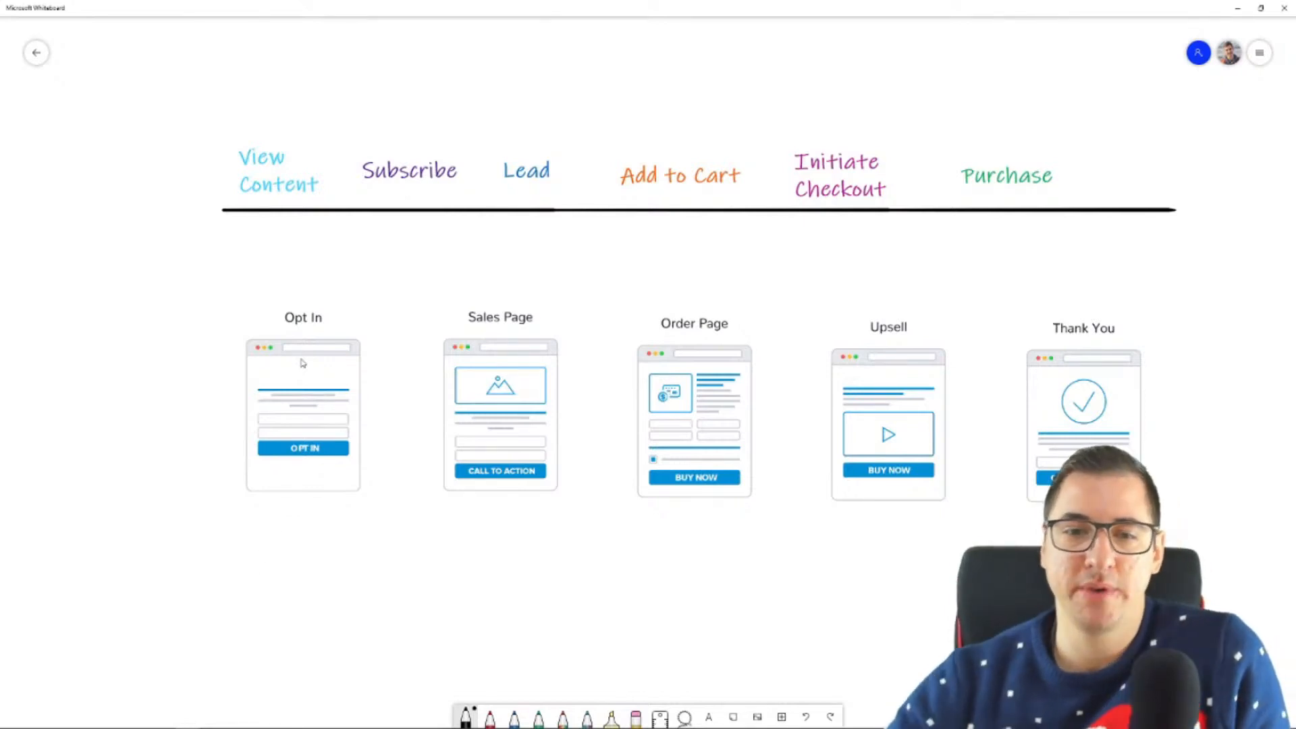
mouse_move(593, 309)
mouse_down()
mouse_move(549, 259)
mouse_move(425, 426)
mouse_move(597, 480)
mouse_move(594, 314)
mouse_up()
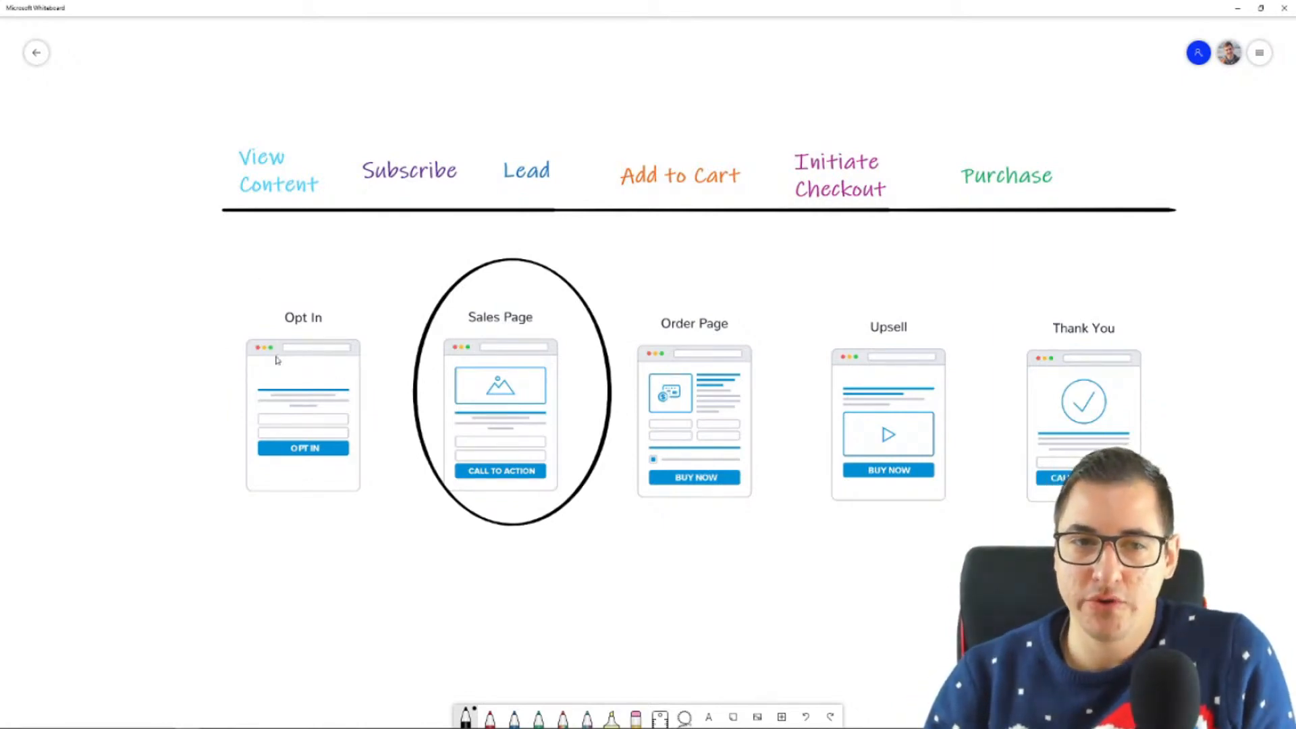
click(507, 262)
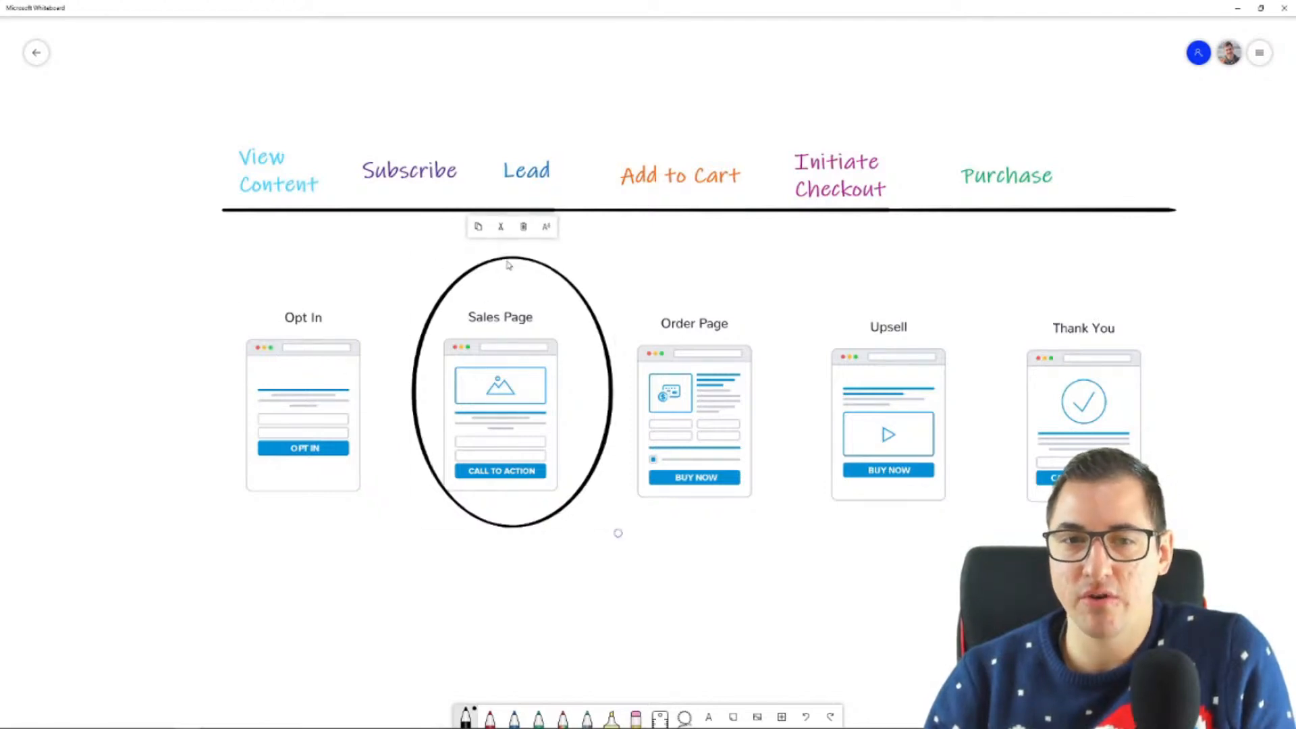
key(Delete)
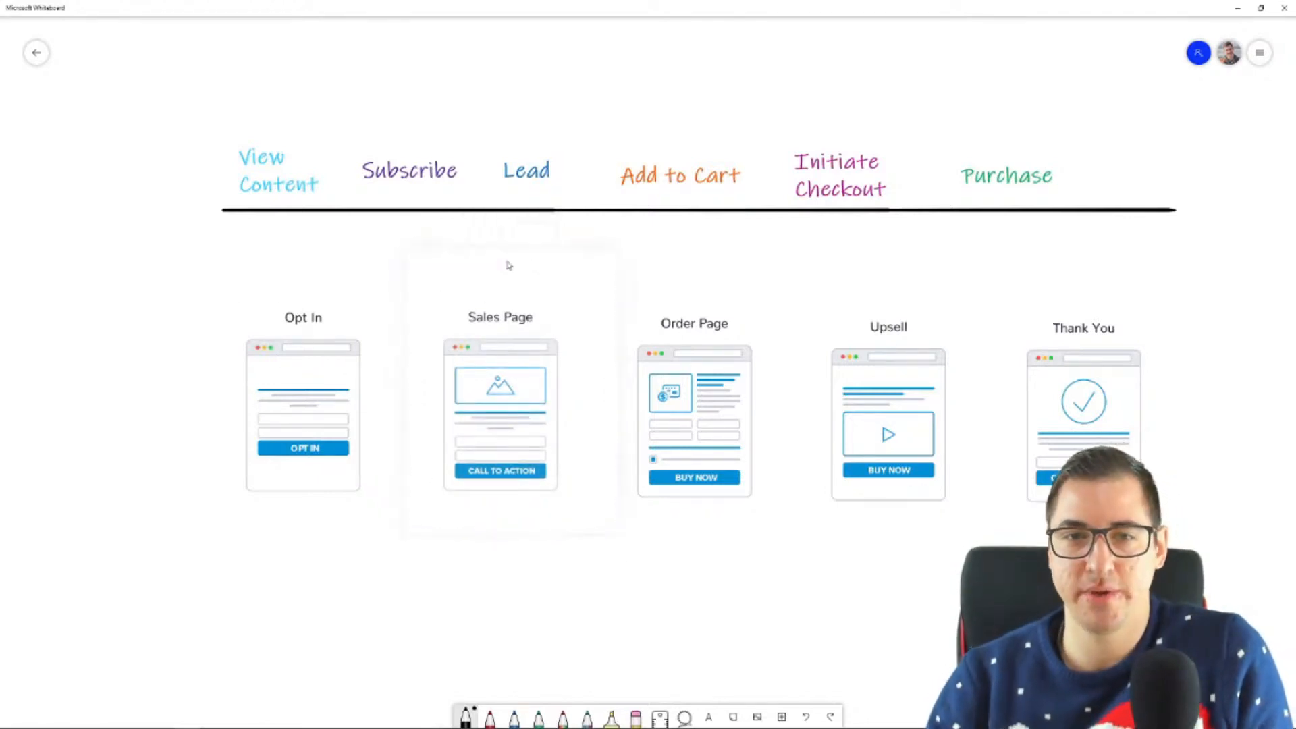
Step: Duplicate the Lead event label and place the copy directly beneath the Sales Page
click(542, 177)
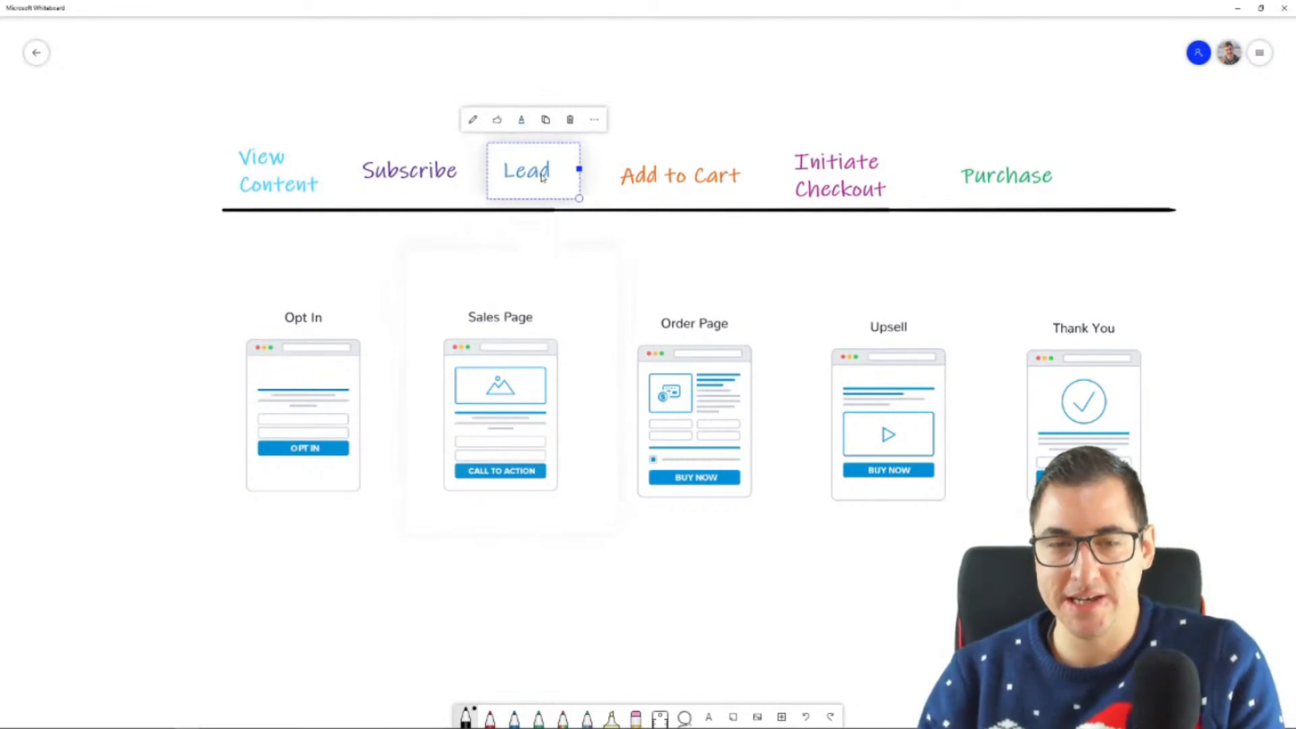
key(ctrl+c)
key(ctrl+v)
drag(689, 379, 591, 474)
drag(513, 518, 494, 516)
click(582, 571)
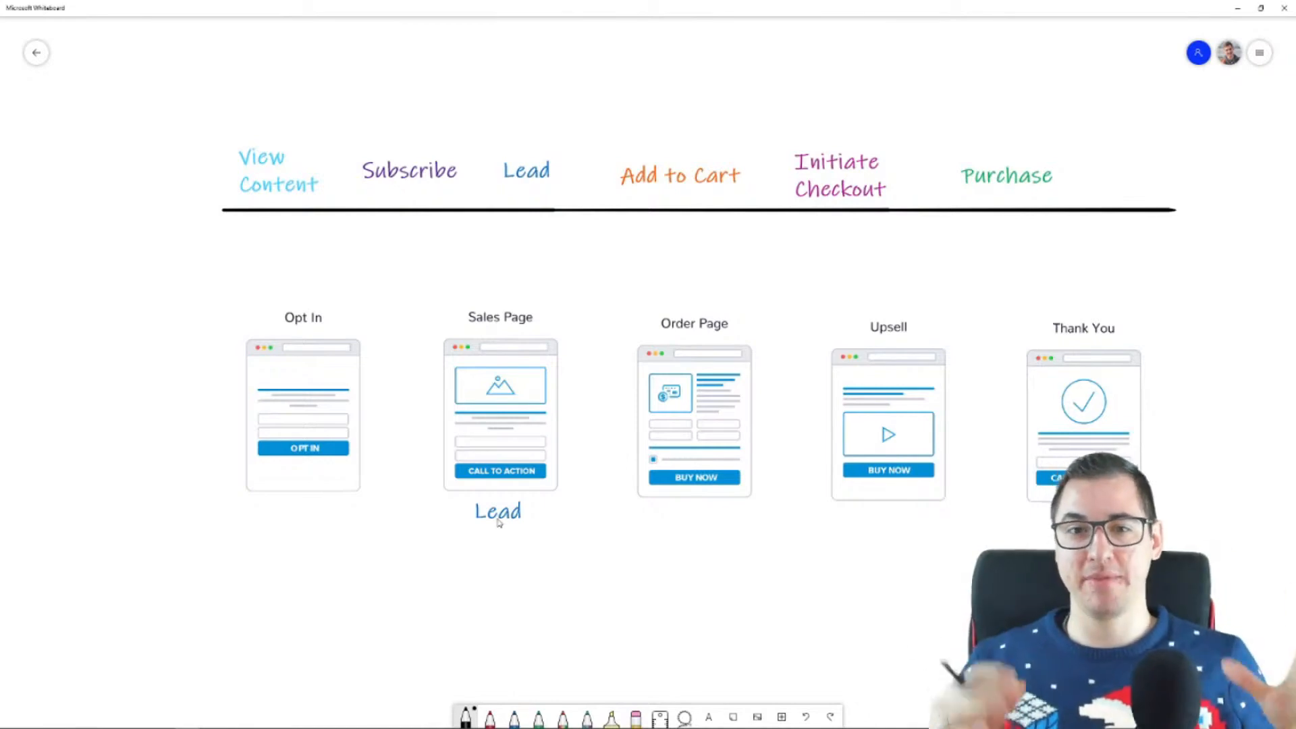
Step: Duplicate the Add to Cart event label and place the copy under Lead beneath the Sales Page
click(667, 185)
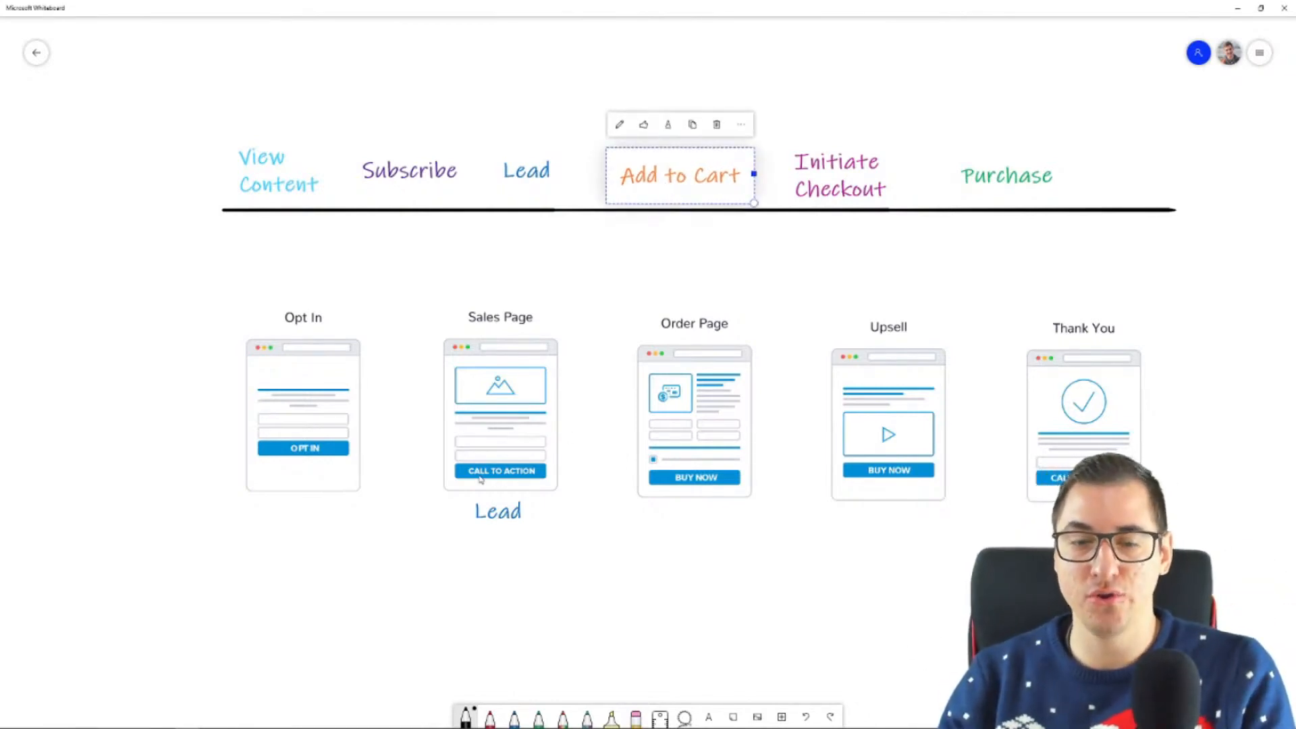
key(ctrl+v)
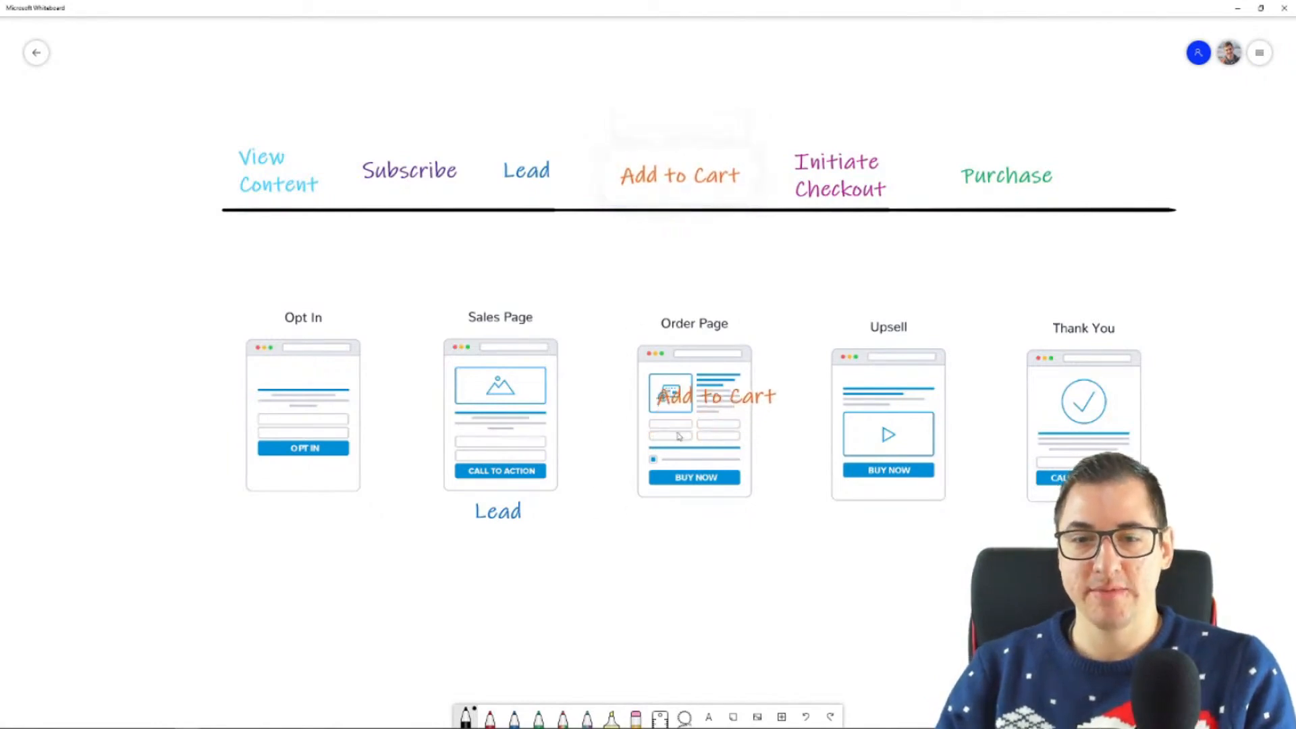
drag(683, 409, 465, 557)
click(648, 609)
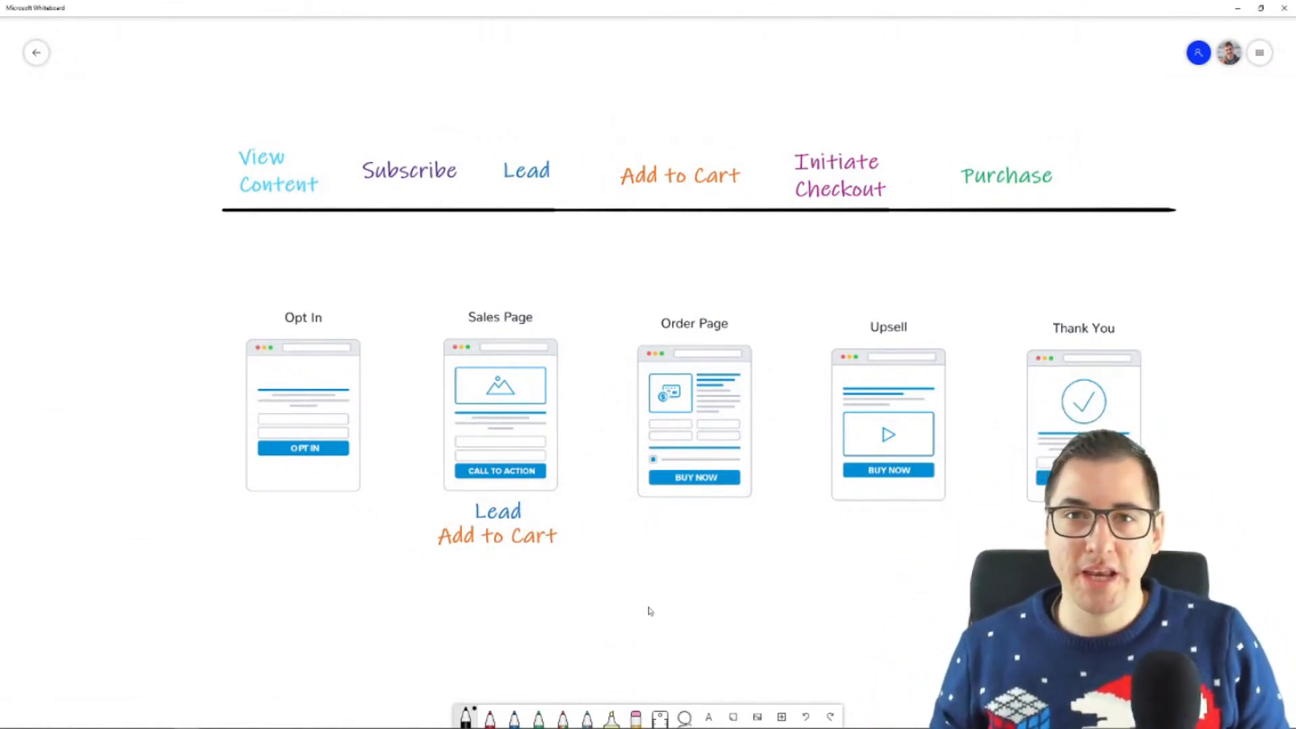
Step: Sketch an arc from Opt In to Sales Page, a cross over the Sales Page, and an arrow pointing at the Lead copy
mouse_move(287, 314)
mouse_down()
mouse_move(288, 301)
mouse_move(463, 306)
mouse_up()
drag(412, 430, 579, 385)
drag(437, 351, 559, 430)
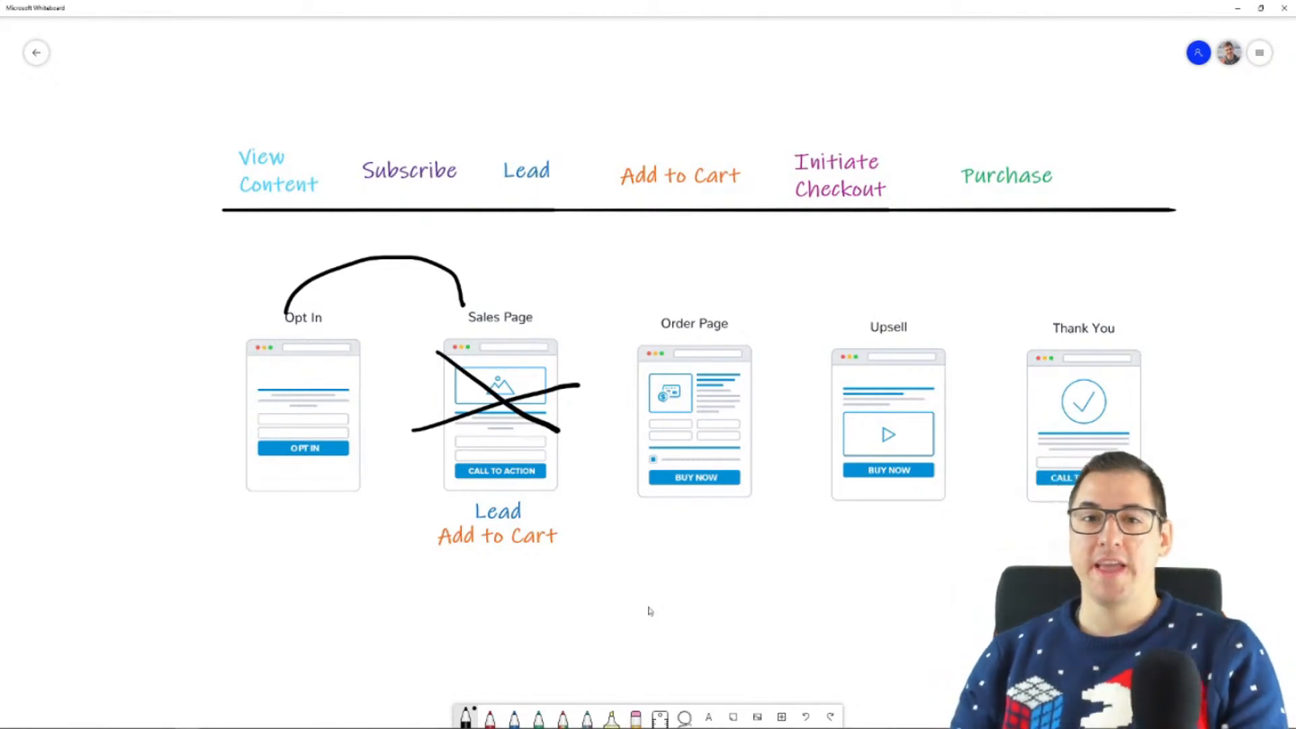
mouse_move(531, 505)
mouse_down()
mouse_move(566, 509)
mouse_move(526, 507)
mouse_move(551, 515)
mouse_up()
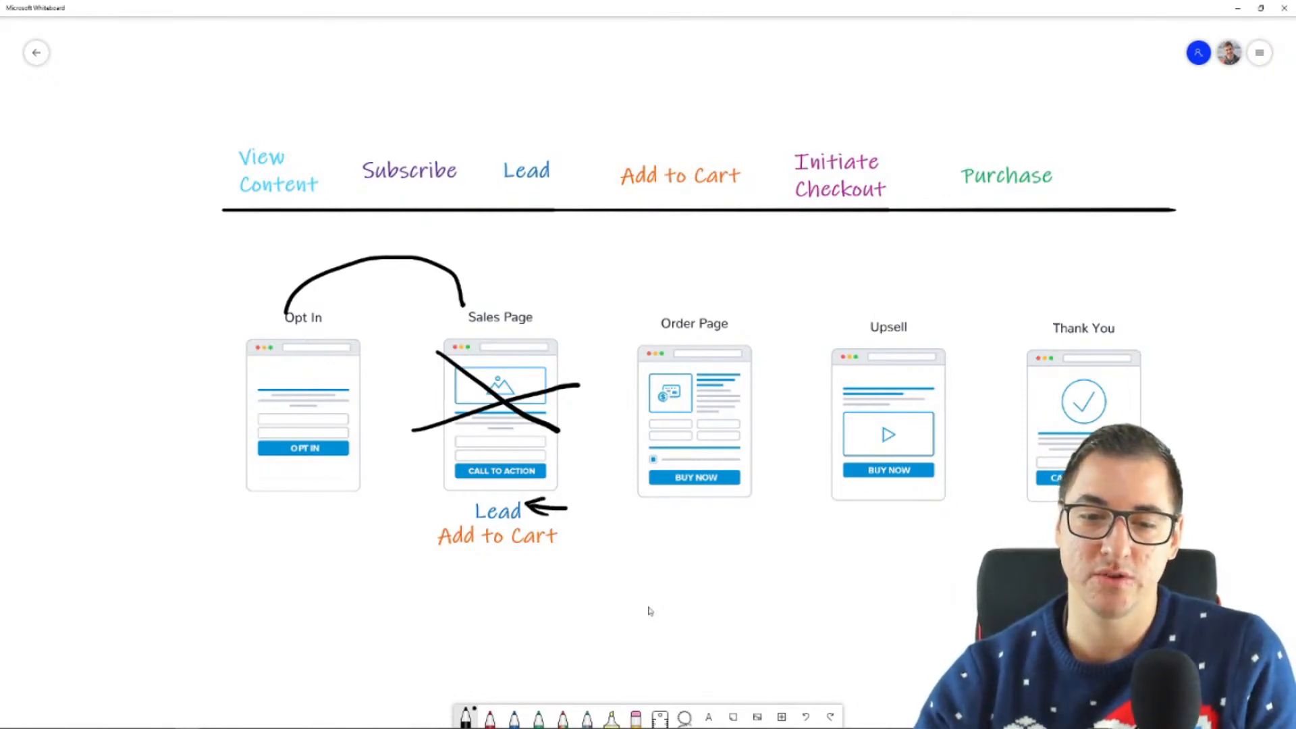
Step: Undo the cross and Lead arrow, and draw arrows to the Sales Page's Call to Action and from it to Add to Cart
key(ctrl+z)
key(ctrl+z)
key(ctrl+z)
key(ctrl+z)
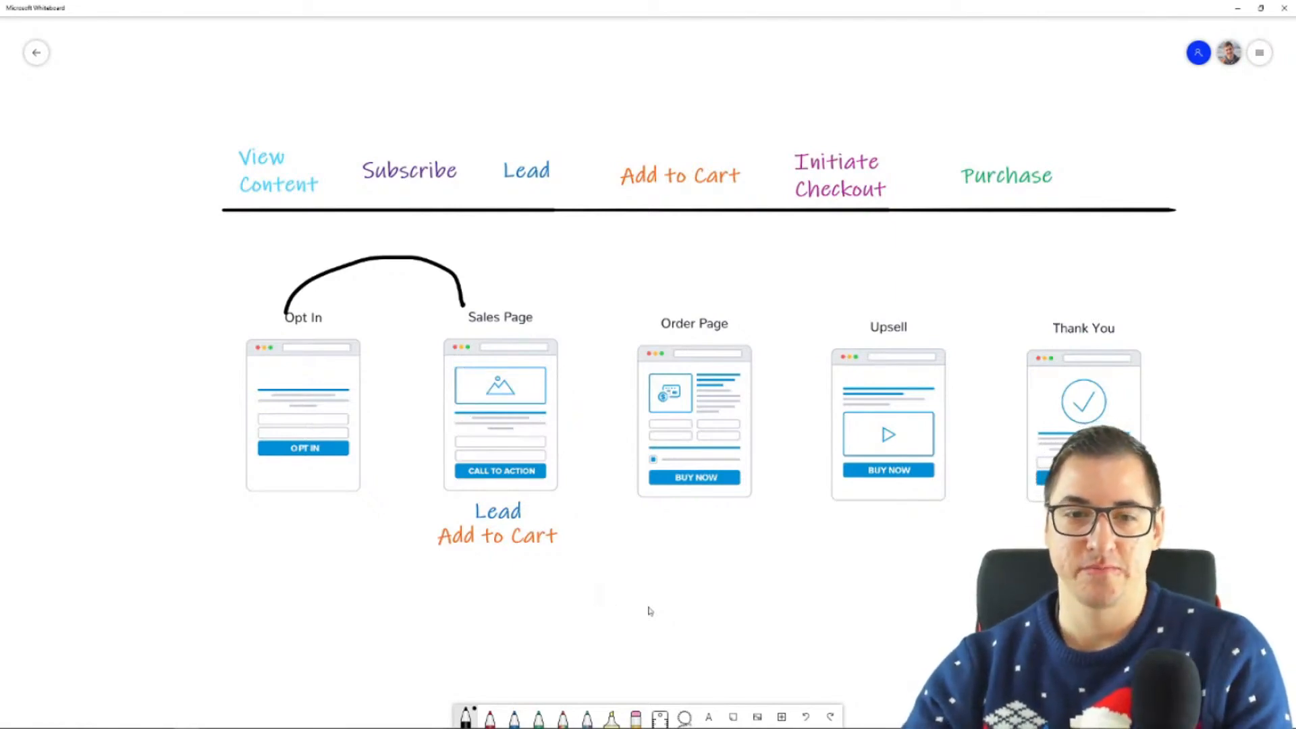
mouse_move(518, 364)
mouse_down()
mouse_move(518, 422)
mouse_move(541, 397)
mouse_up()
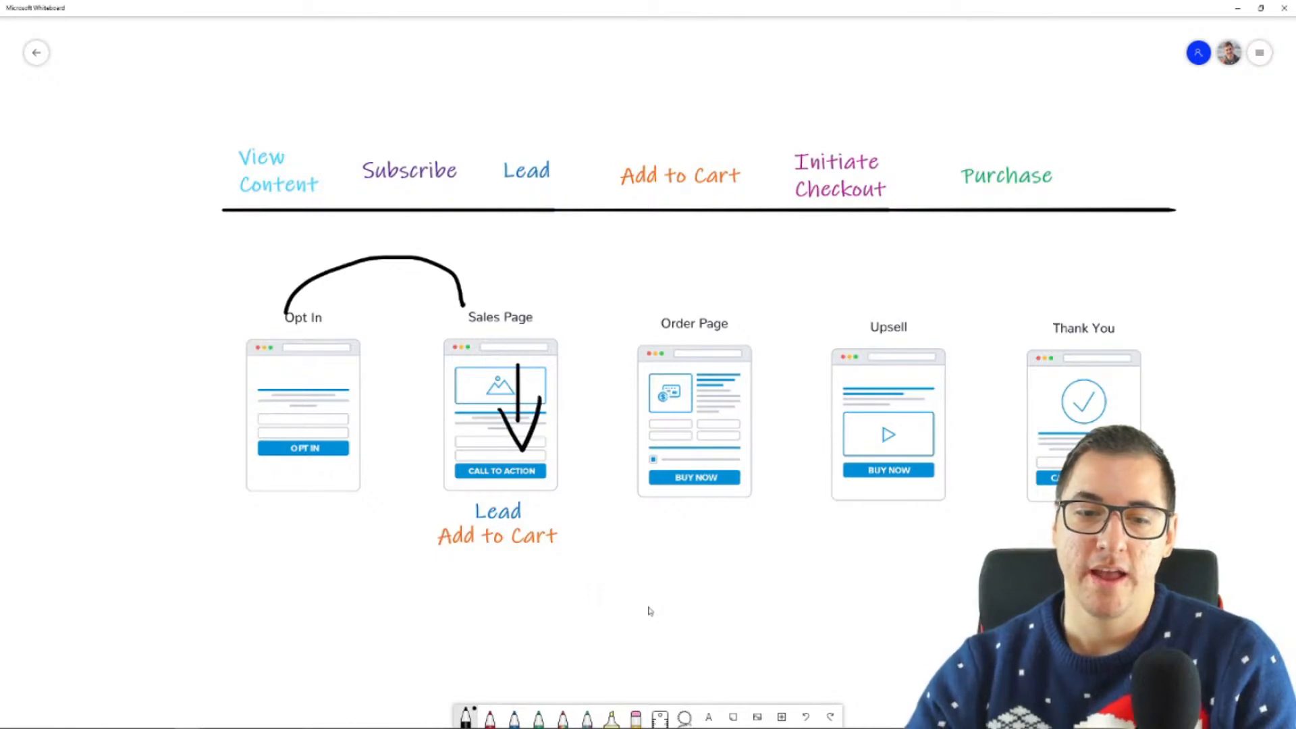
mouse_move(561, 463)
mouse_down()
mouse_move(574, 461)
mouse_move(598, 520)
mouse_move(563, 529)
mouse_move(573, 542)
mouse_up()
drag(562, 462, 536, 473)
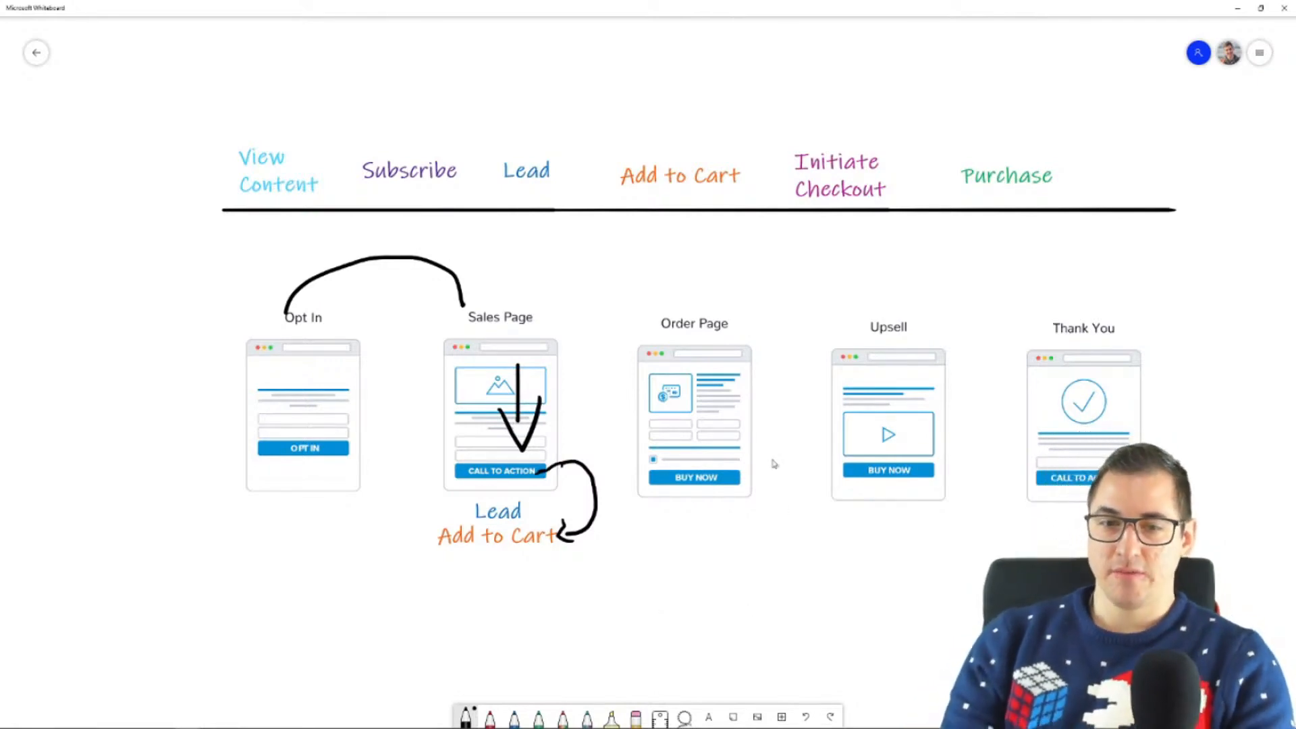
Step: Undo the remaining freehand arrows and the arc around the Sales Page
scroll(772, 464, up, 5)
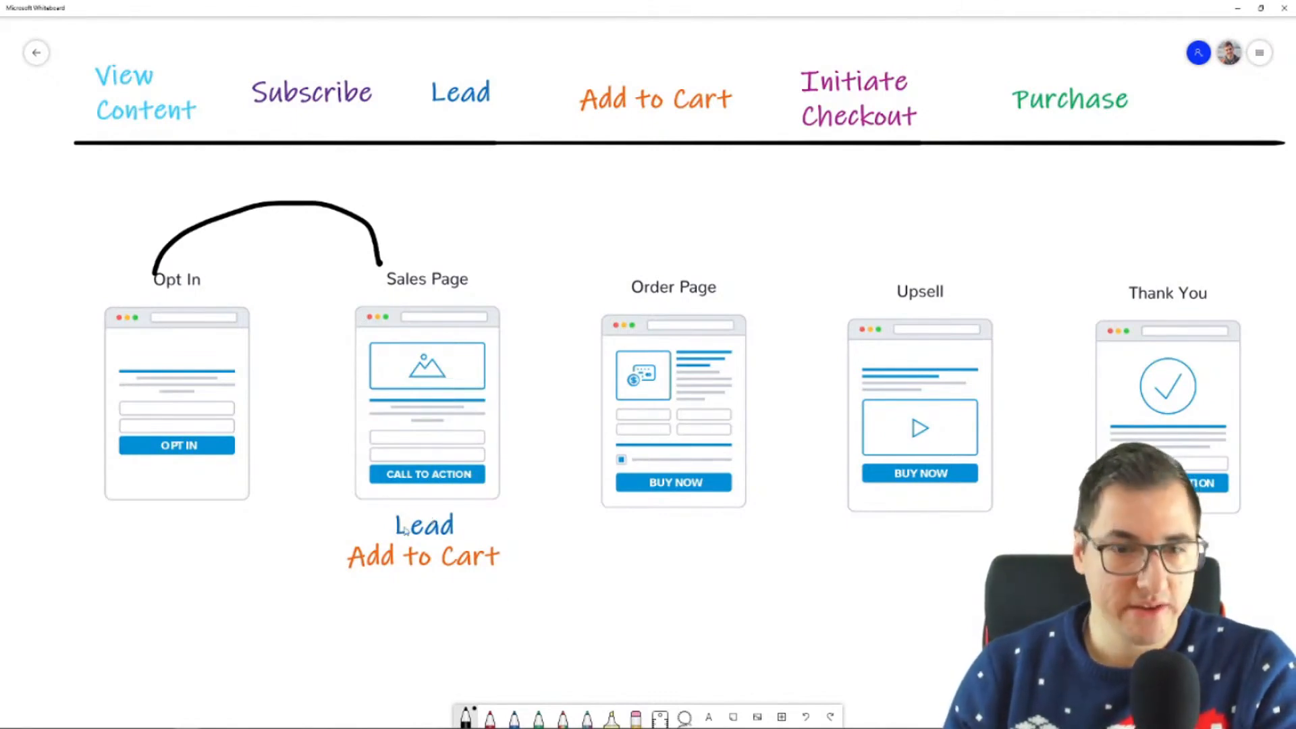
key(ctrl+z)
click(407, 575)
click(618, 603)
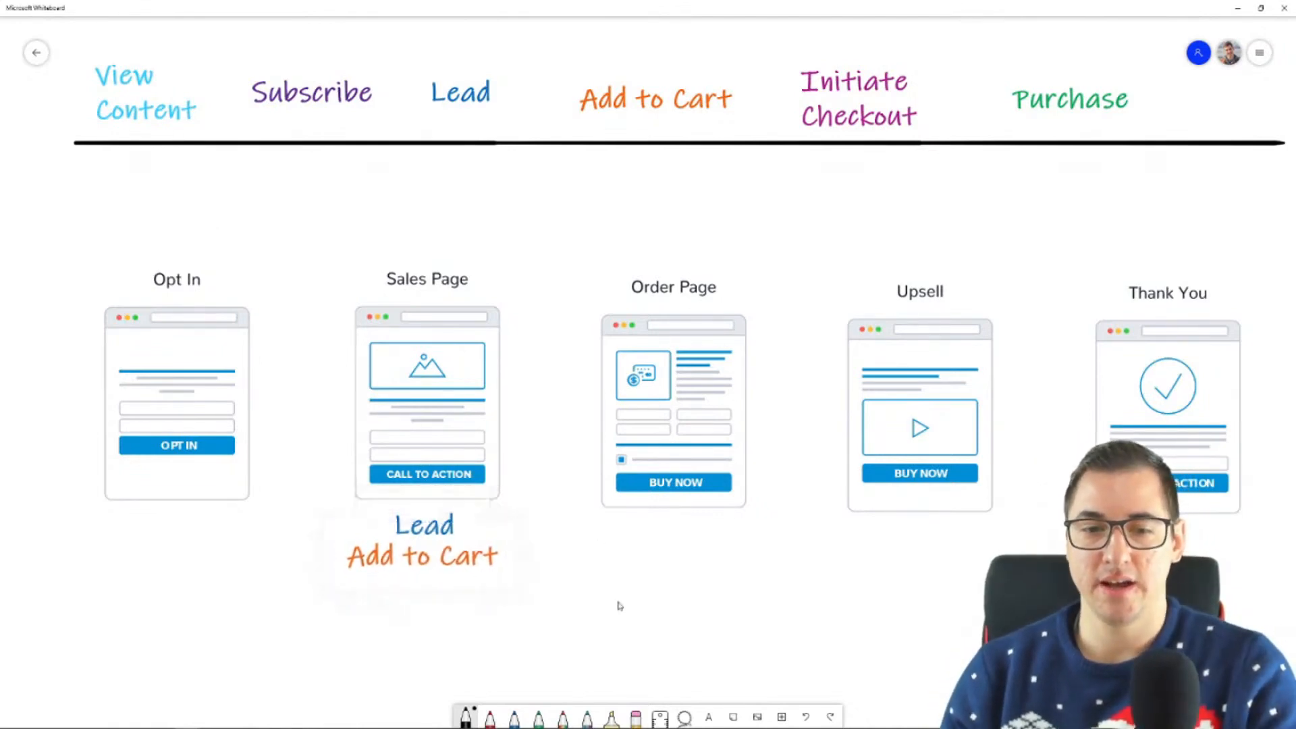
key(super+e)
drag(698, 67, 1295, 486)
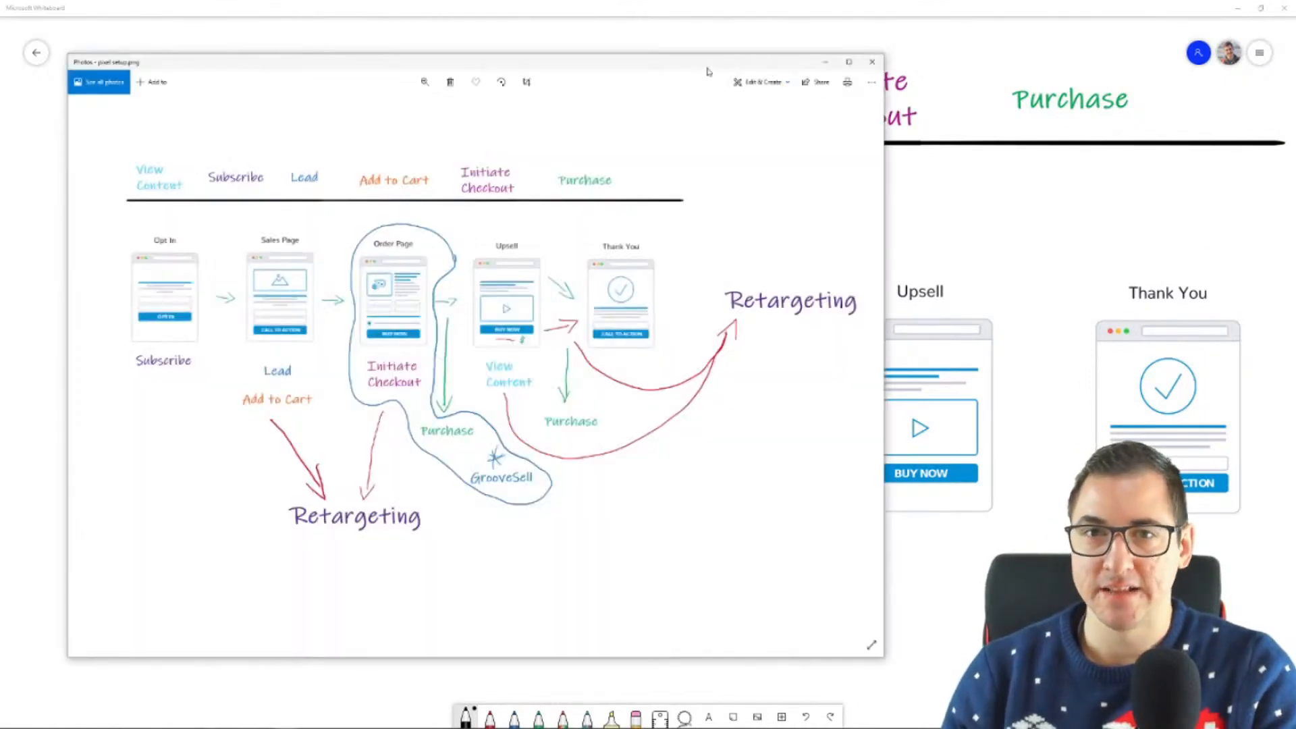
drag(707, 69, 1295, 69)
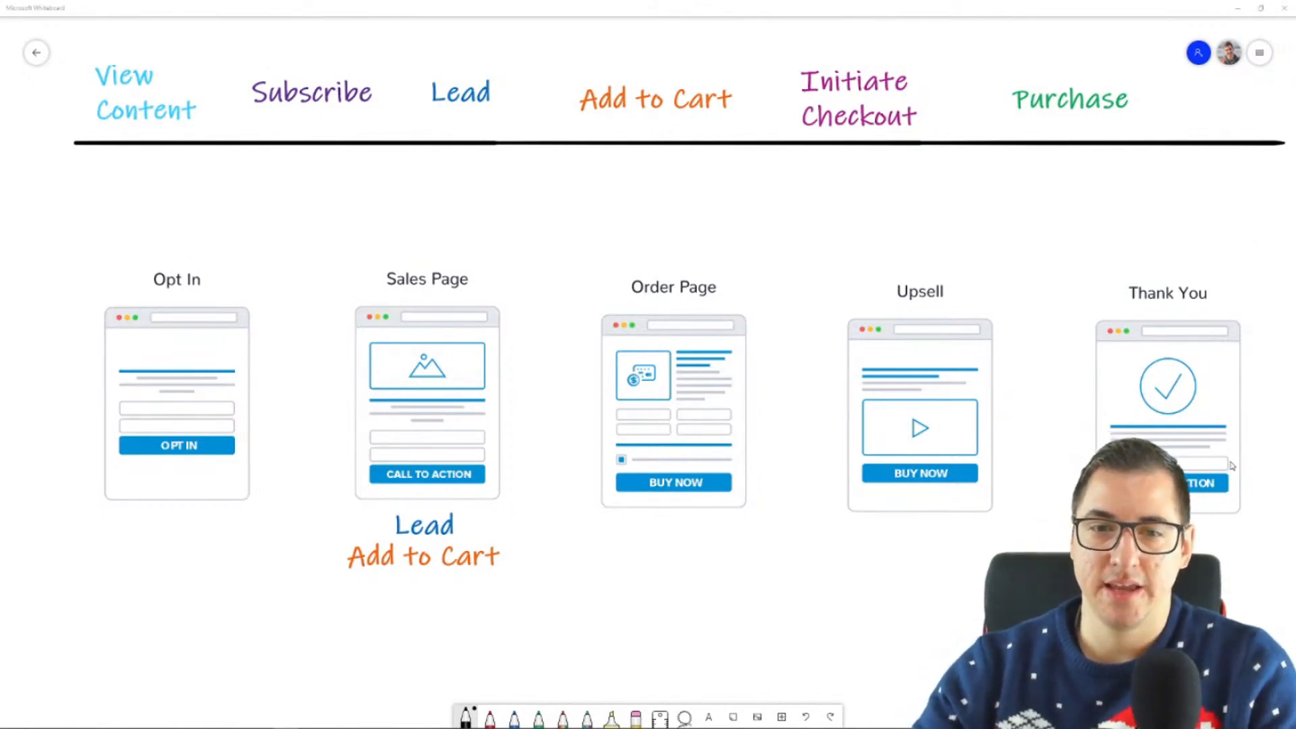
Step: Draw an arrow from Add to Cart to the Order Page and curves leading down from the Lead and Add to Cart copies
mouse_move(507, 560)
mouse_down()
mouse_move(577, 419)
mouse_move(607, 409)
mouse_move(589, 436)
mouse_up()
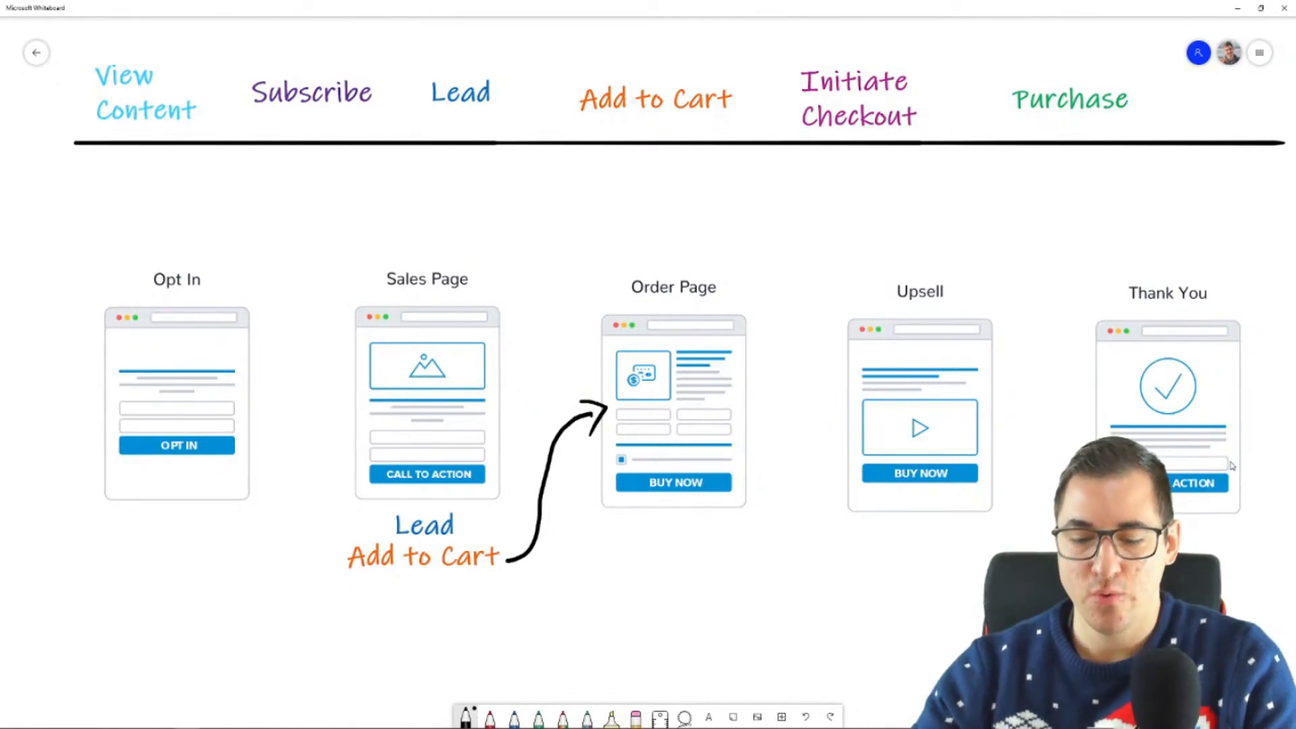
scroll(1232, 466, down, 4)
scroll(952, 438, up, 2)
drag(1006, 556, 946, 460)
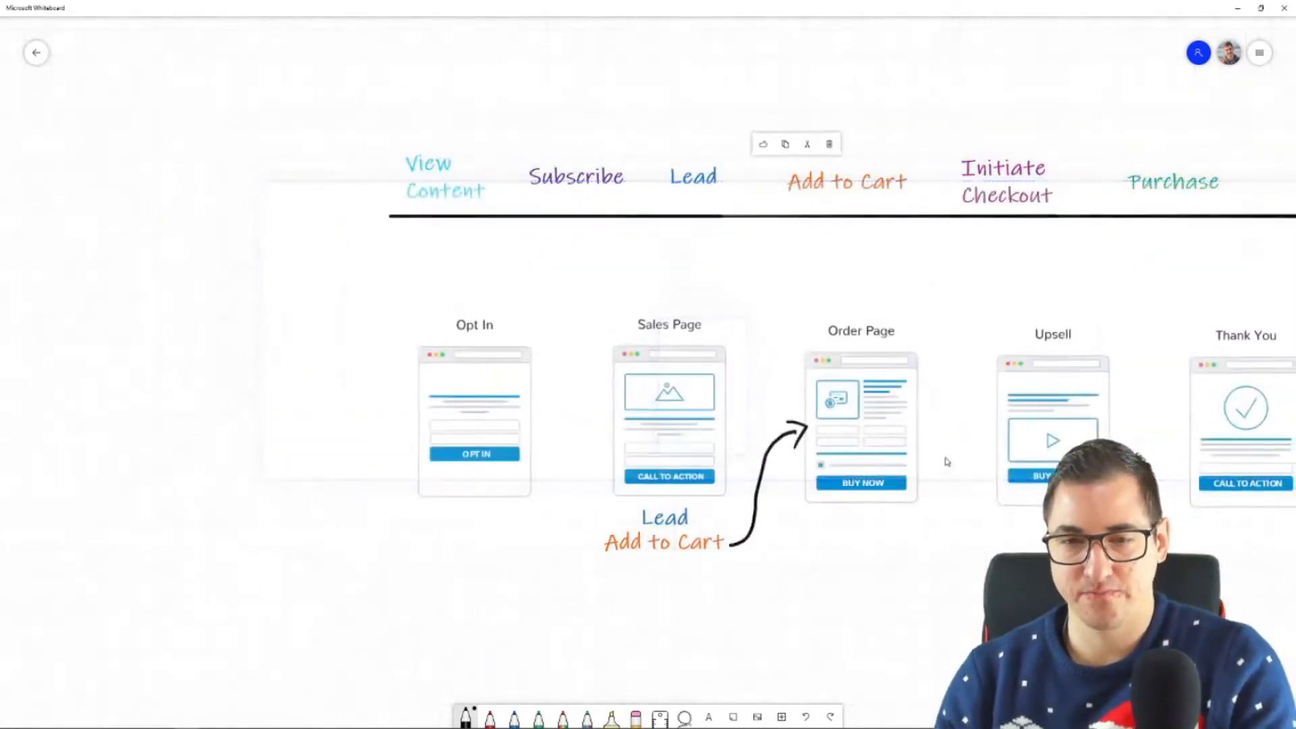
scroll(962, 650, down, 2)
drag(962, 649, 767, 423)
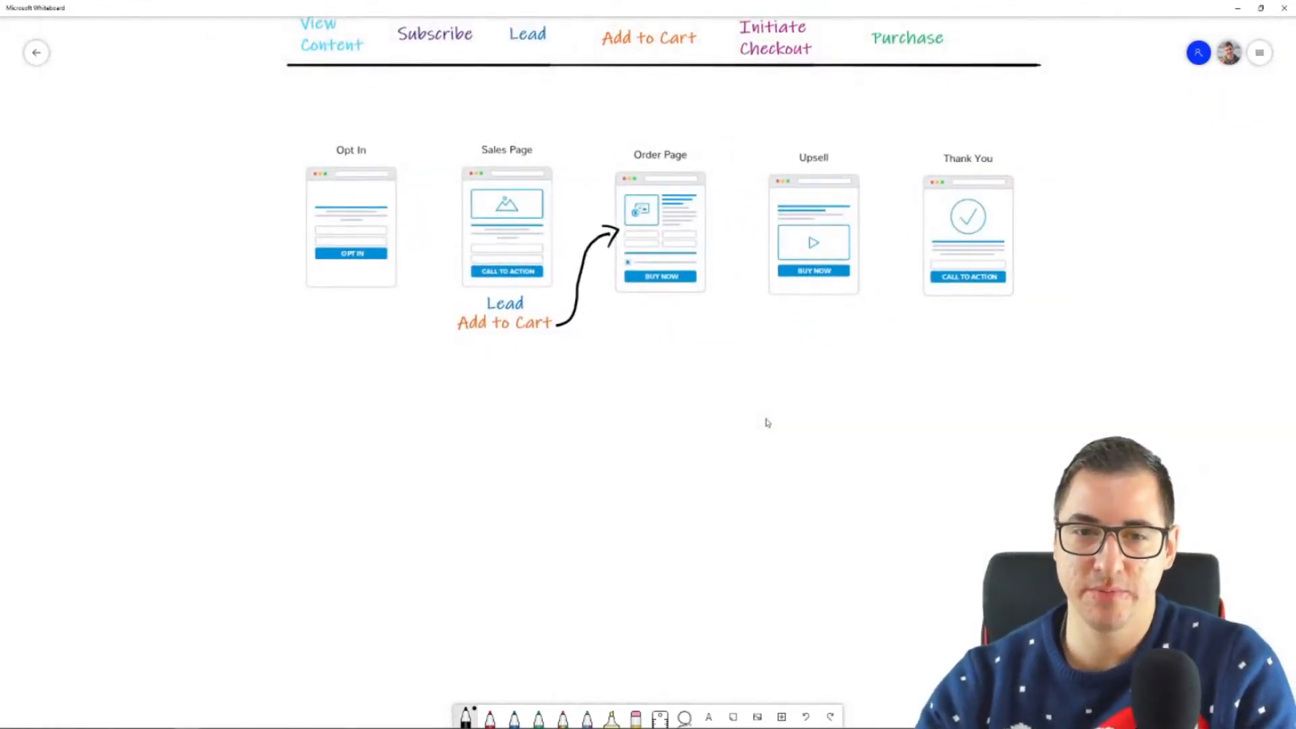
mouse_move(489, 335)
mouse_down()
mouse_move(475, 395)
mouse_move(524, 454)
mouse_up()
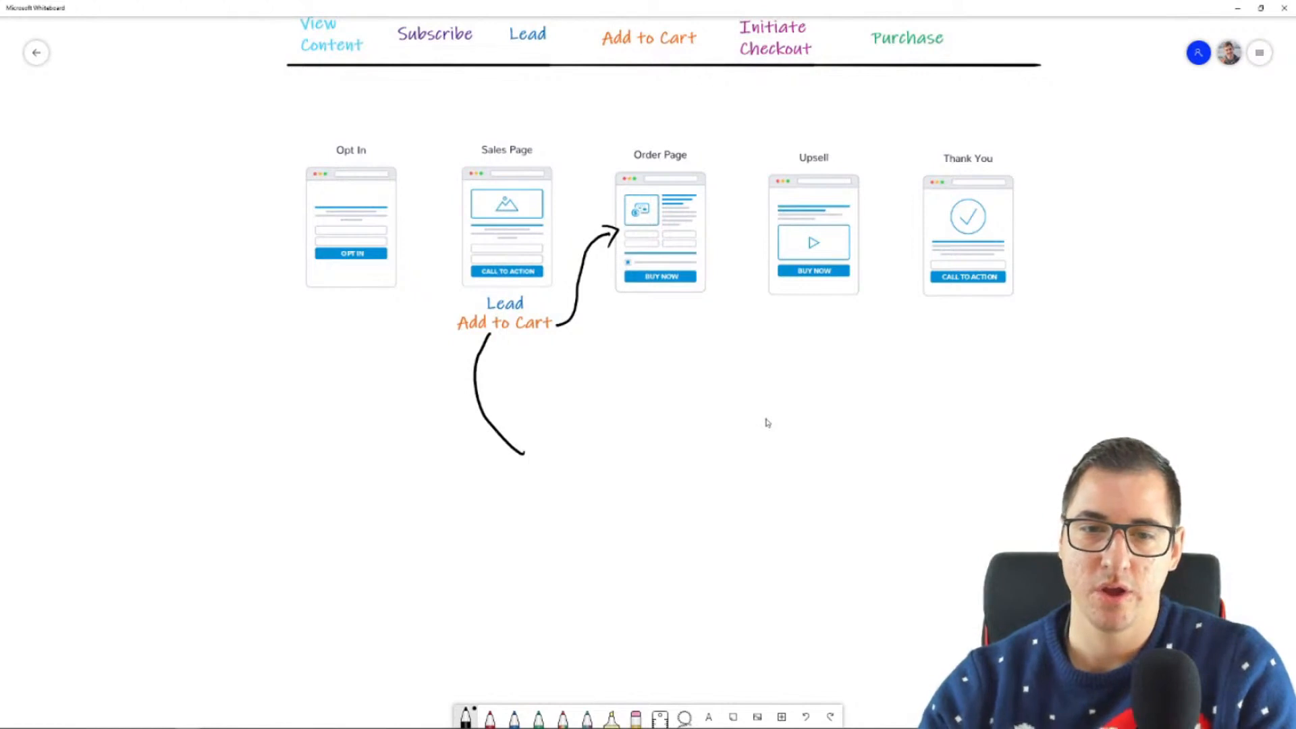
mouse_move(484, 305)
mouse_down()
mouse_move(430, 297)
mouse_move(396, 422)
mouse_move(519, 481)
mouse_move(548, 480)
mouse_up()
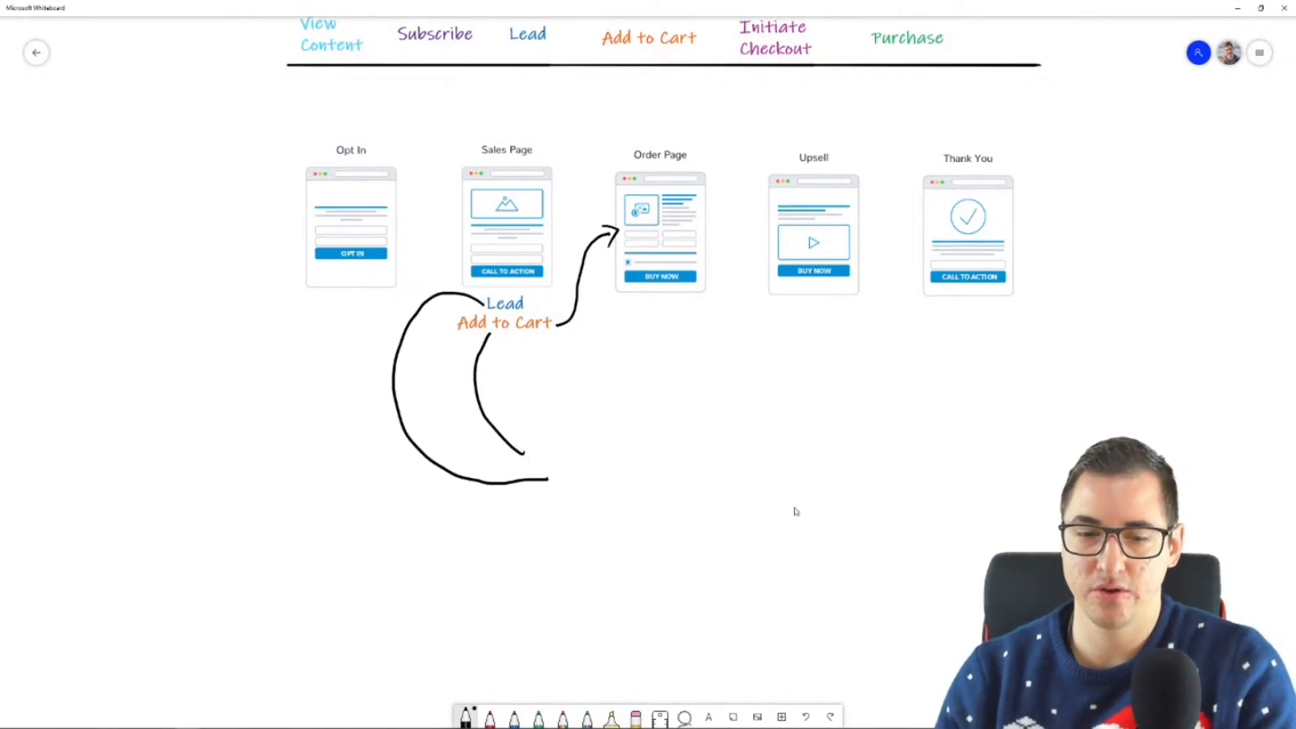
Step: Add a "Retargeting" text label, enlarge it, and place it at the lower ends of the two curves
click(709, 716)
text(Retargeting)
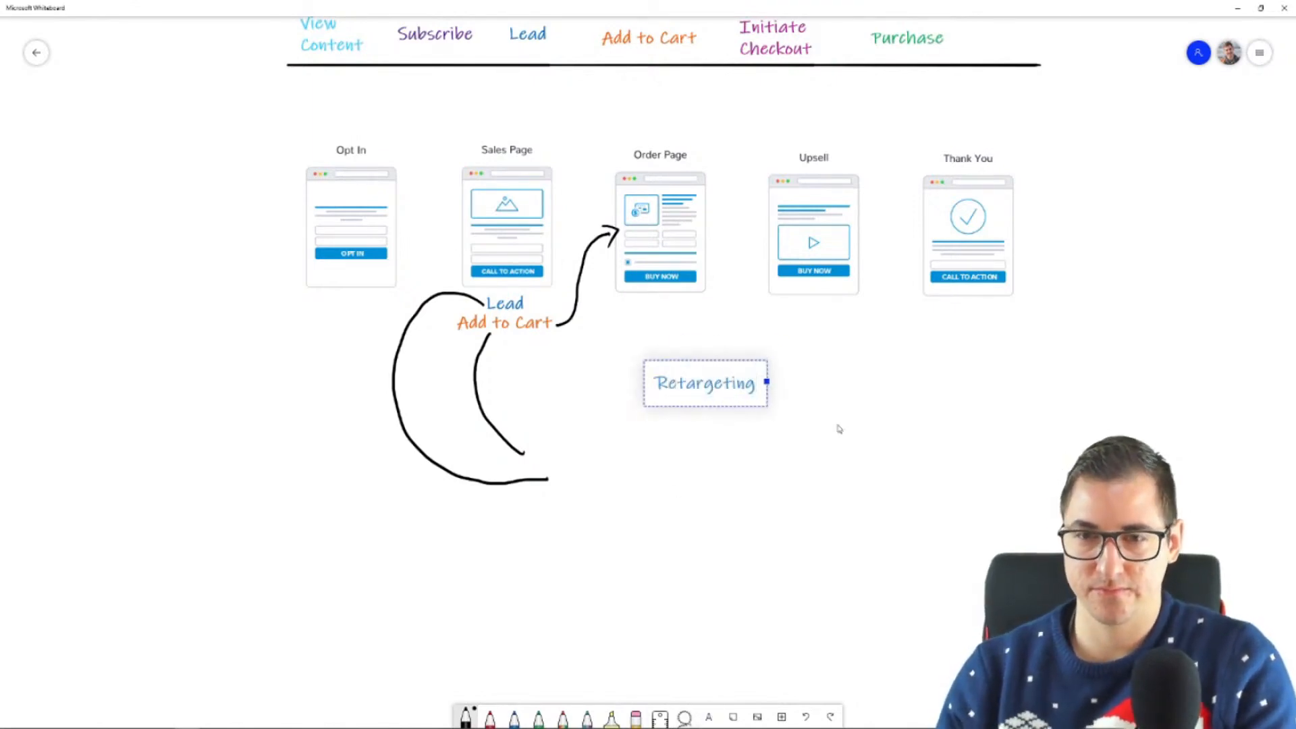
click(767, 405)
drag(767, 405, 840, 434)
drag(712, 413, 668, 469)
click(666, 564)
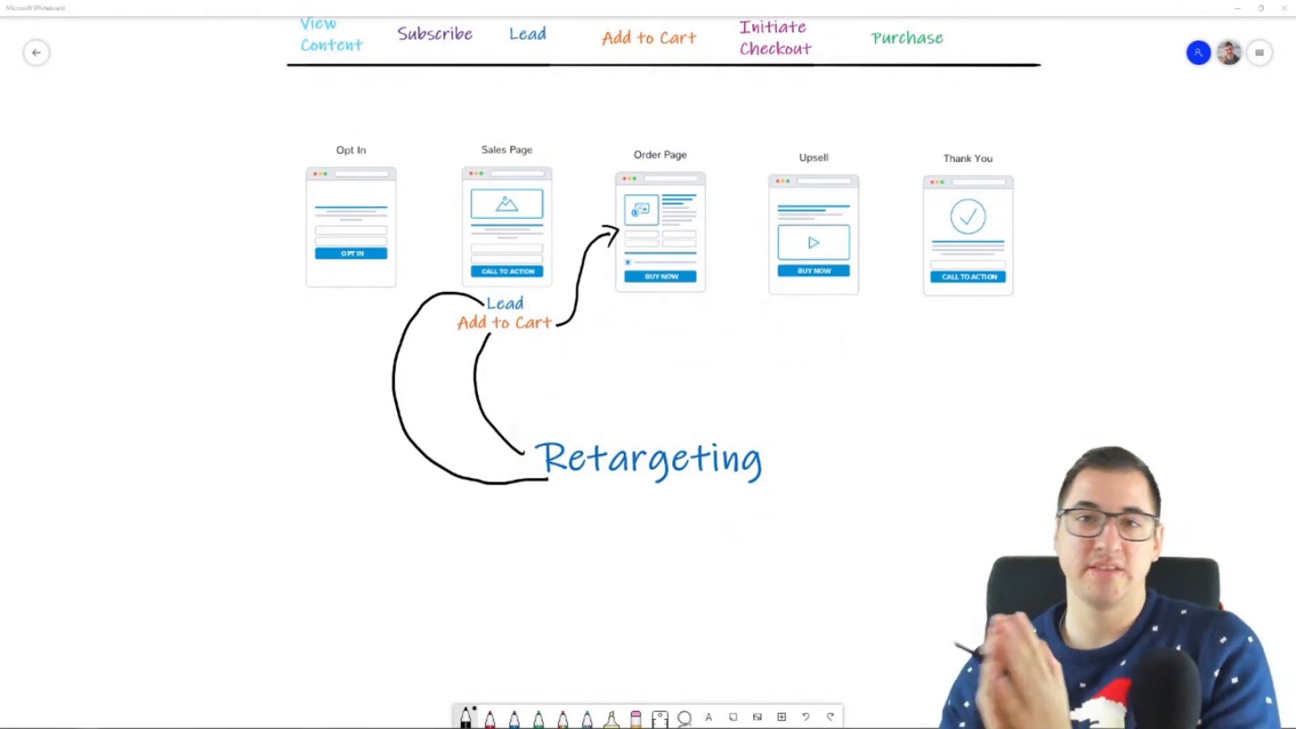
drag(1138, 222, 1110, 331)
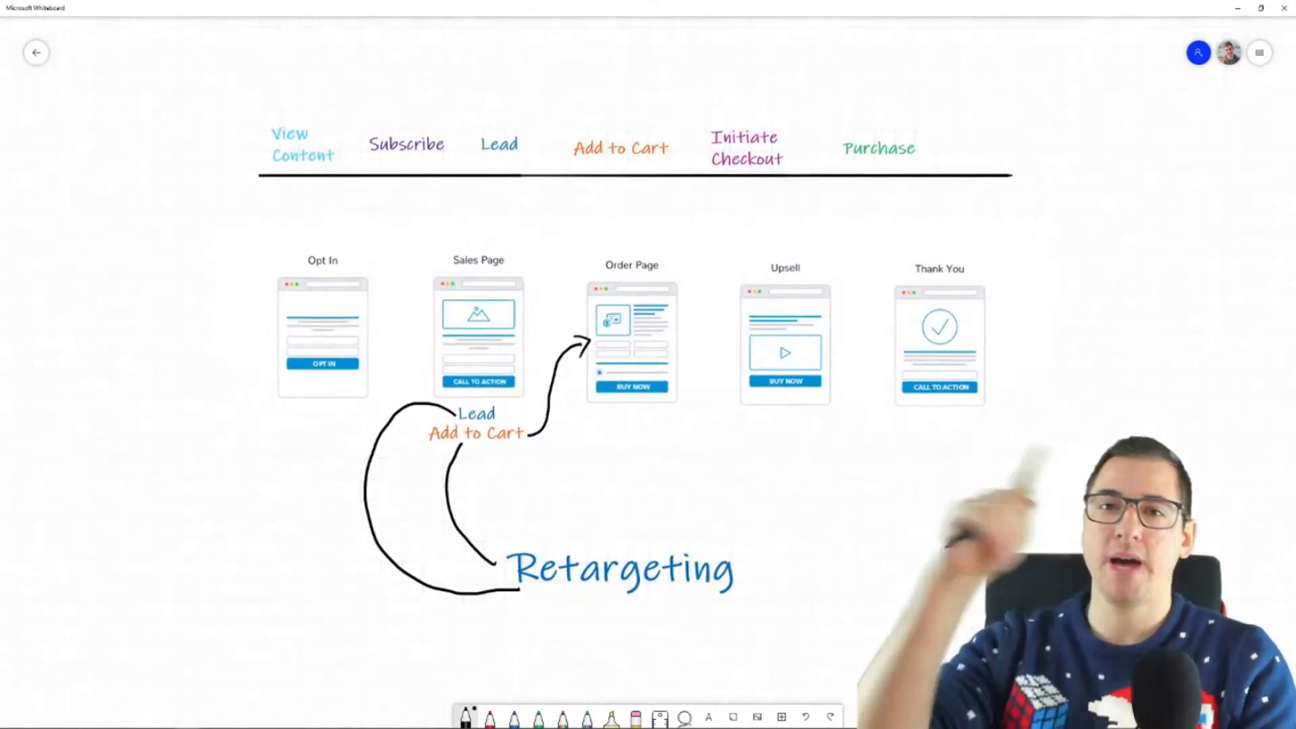
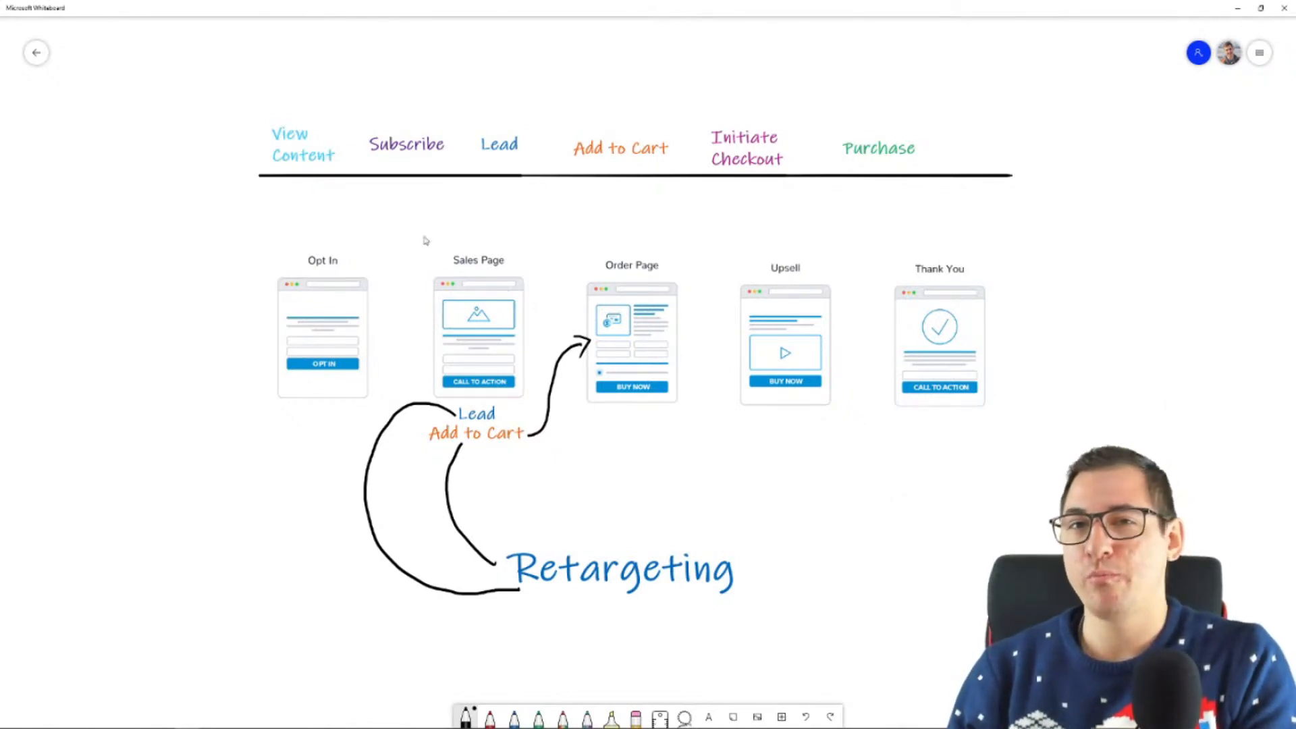
Step: Delete the black arrow to the Order Page and both Retargeting curves, and move the Retargeting label below the Sales and Order Pages
scroll(208, 393, up, 4)
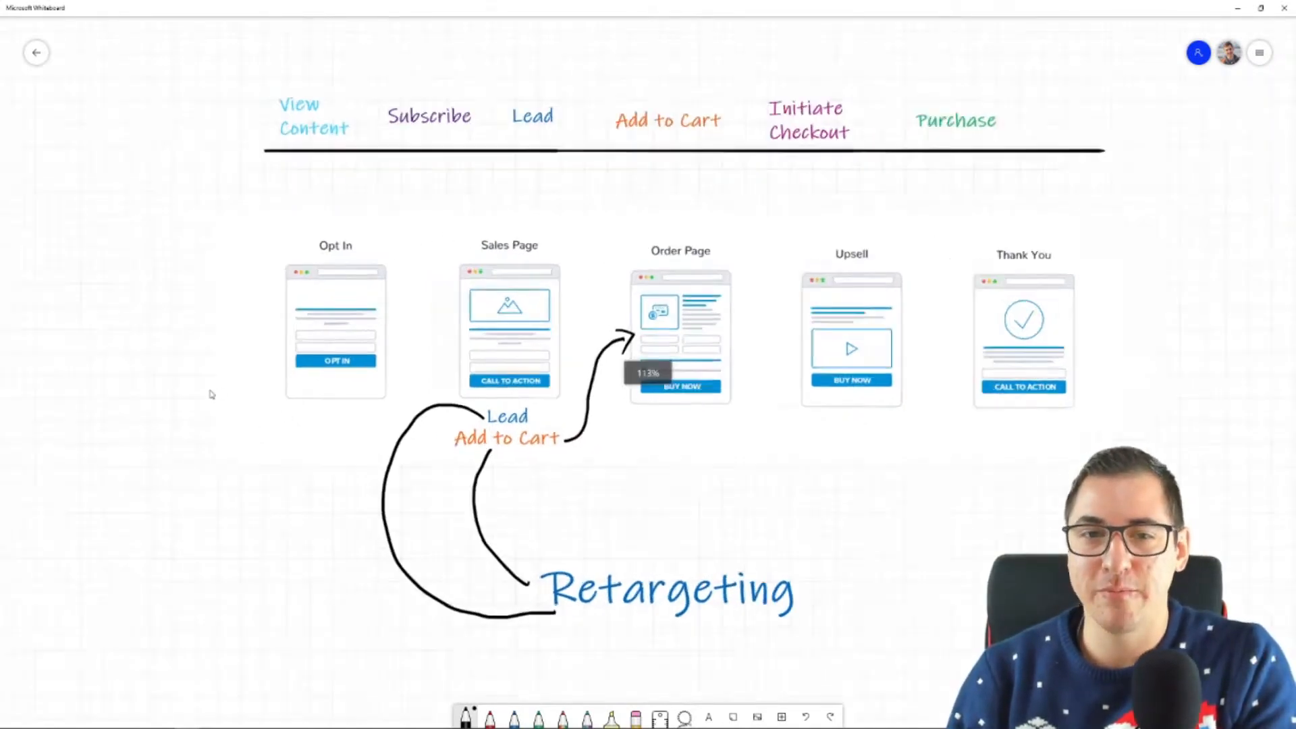
drag(970, 560, 925, 590)
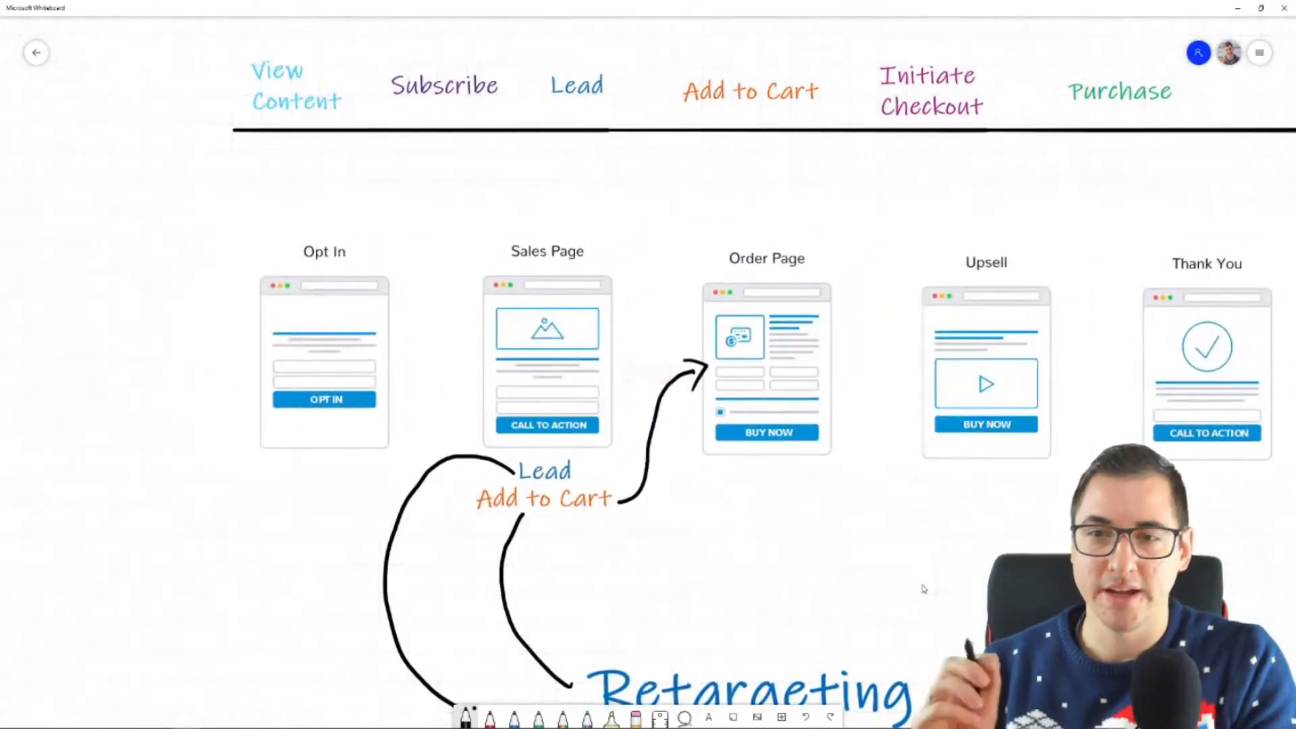
drag(932, 576, 833, 548)
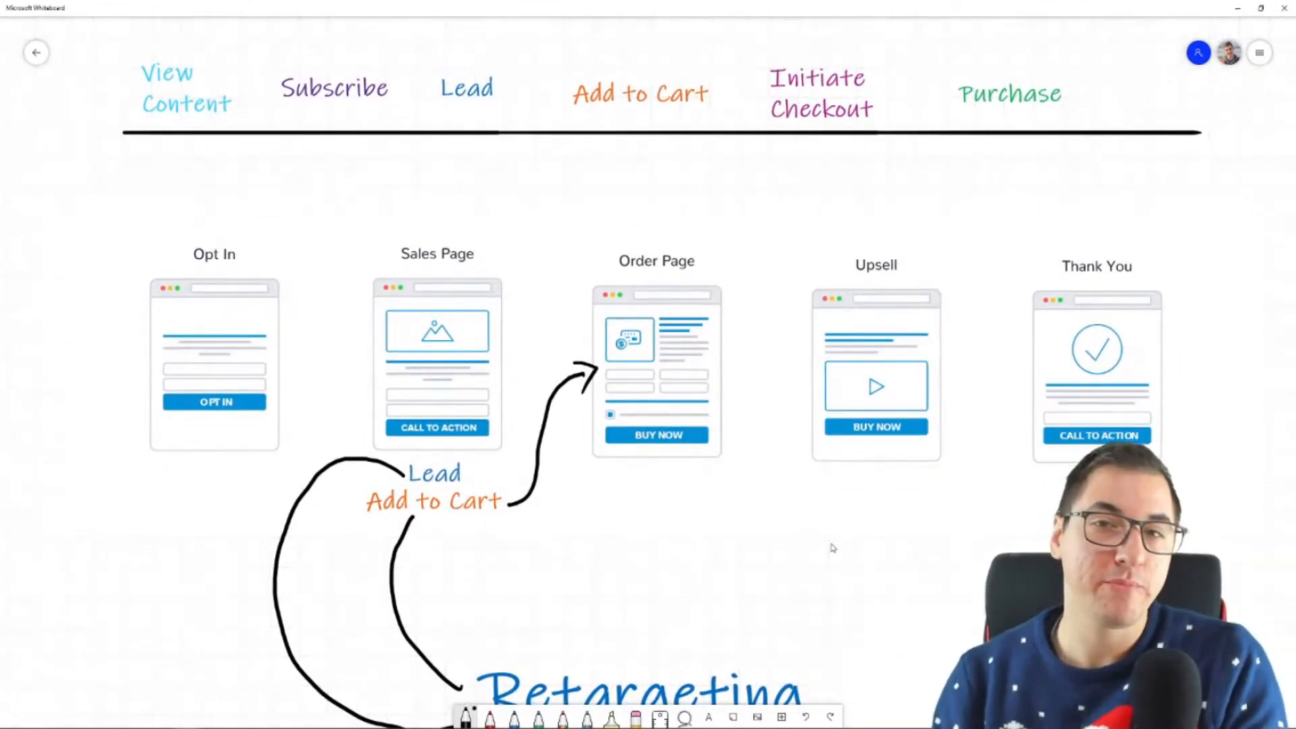
double_click(833, 548)
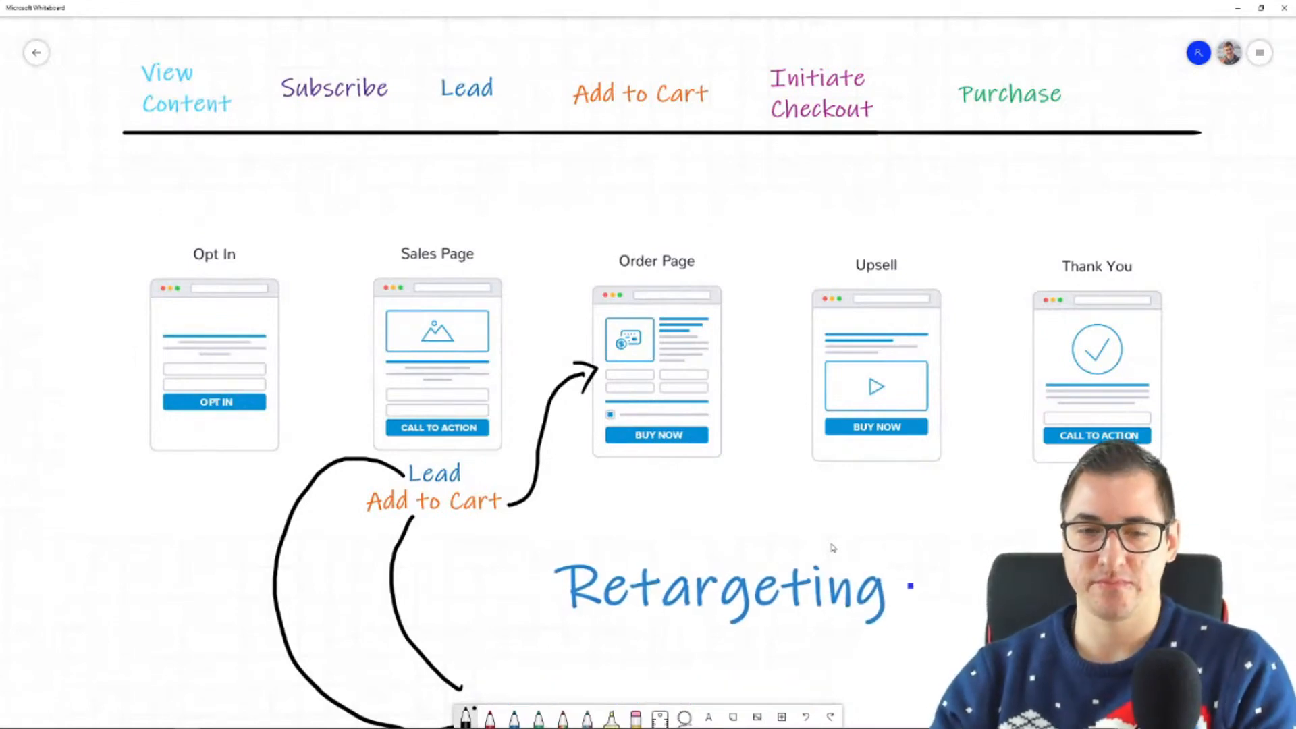
click(559, 413)
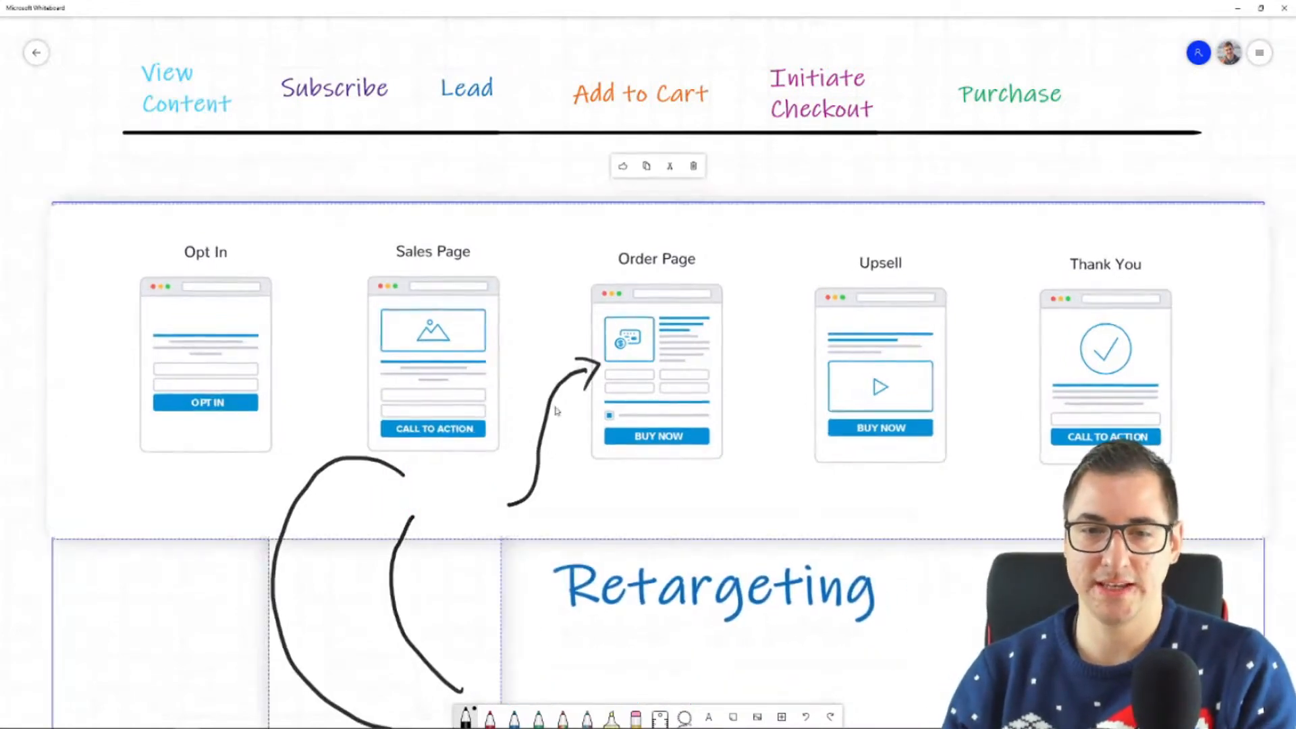
click(546, 405)
key(Delete)
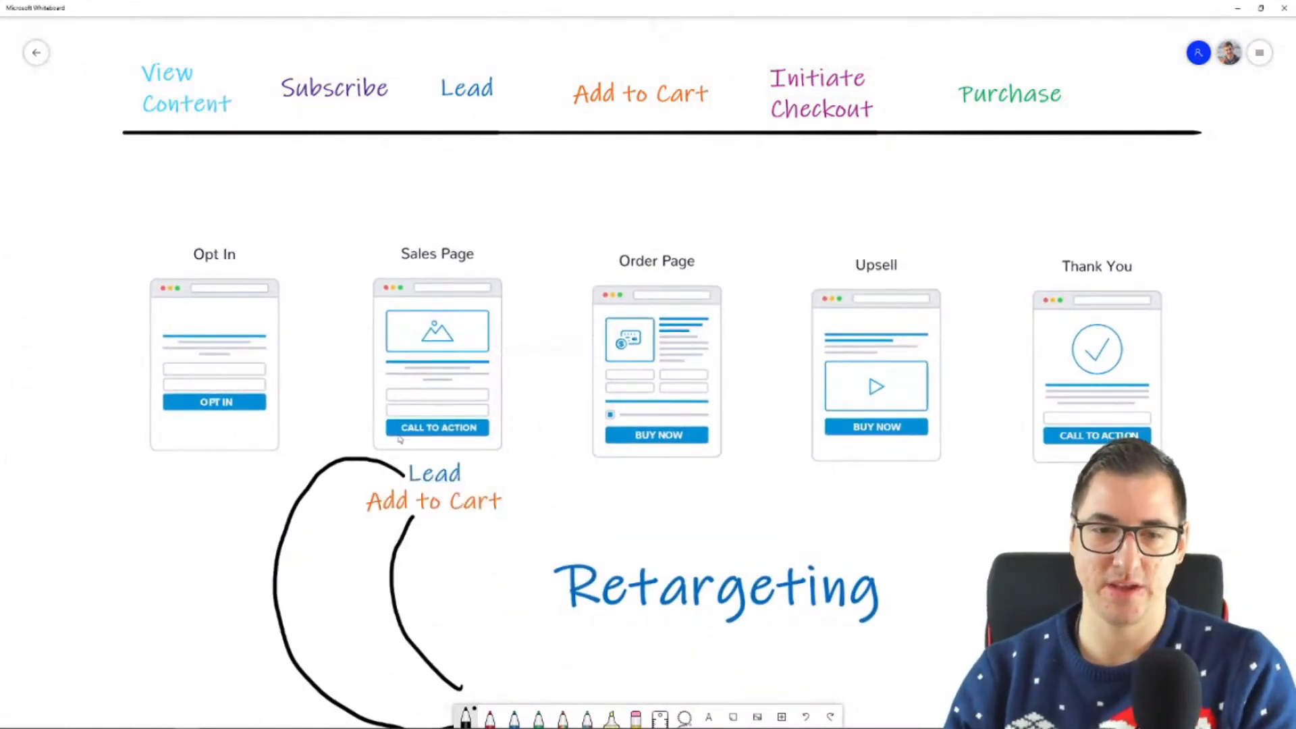
click(342, 464)
key(Delete)
drag(760, 595, 619, 698)
drag(928, 670, 828, 564)
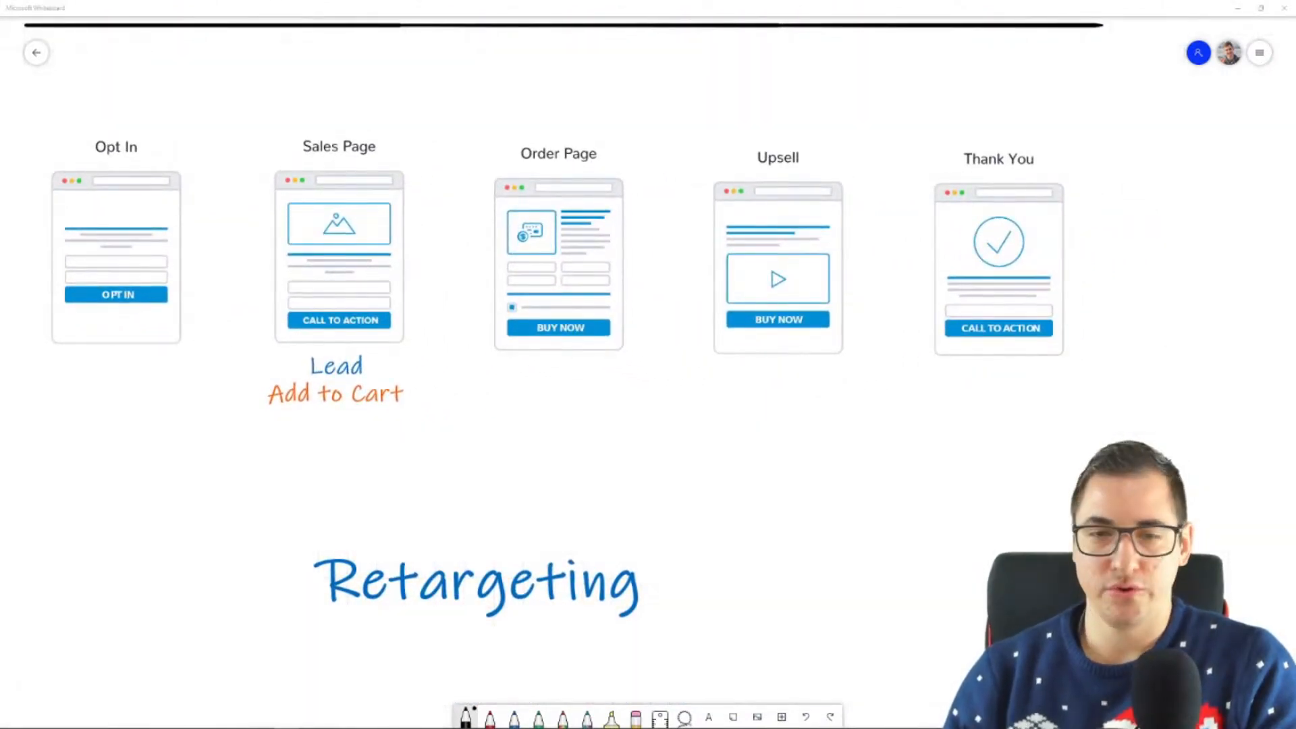
Step: Draw green arrows from Opt In to the Sales Page and from the Sales Page to the Order Page
click(538, 717)
mouse_move(193, 249)
mouse_down()
mouse_move(227, 252)
mouse_move(221, 268)
mouse_up()
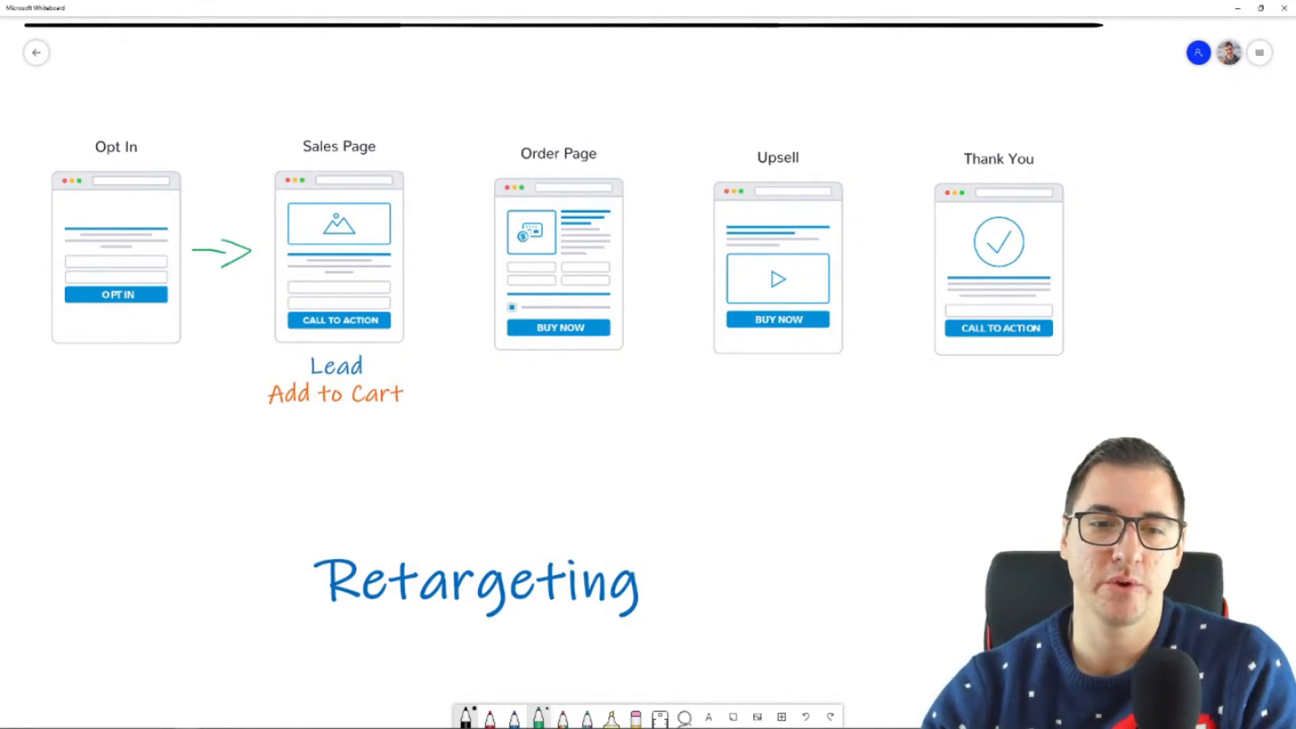
drag(418, 256, 449, 258)
mouse_move(395, 320)
mouse_down()
mouse_move(413, 331)
mouse_move(403, 380)
mouse_up()
key(ctrl+z)
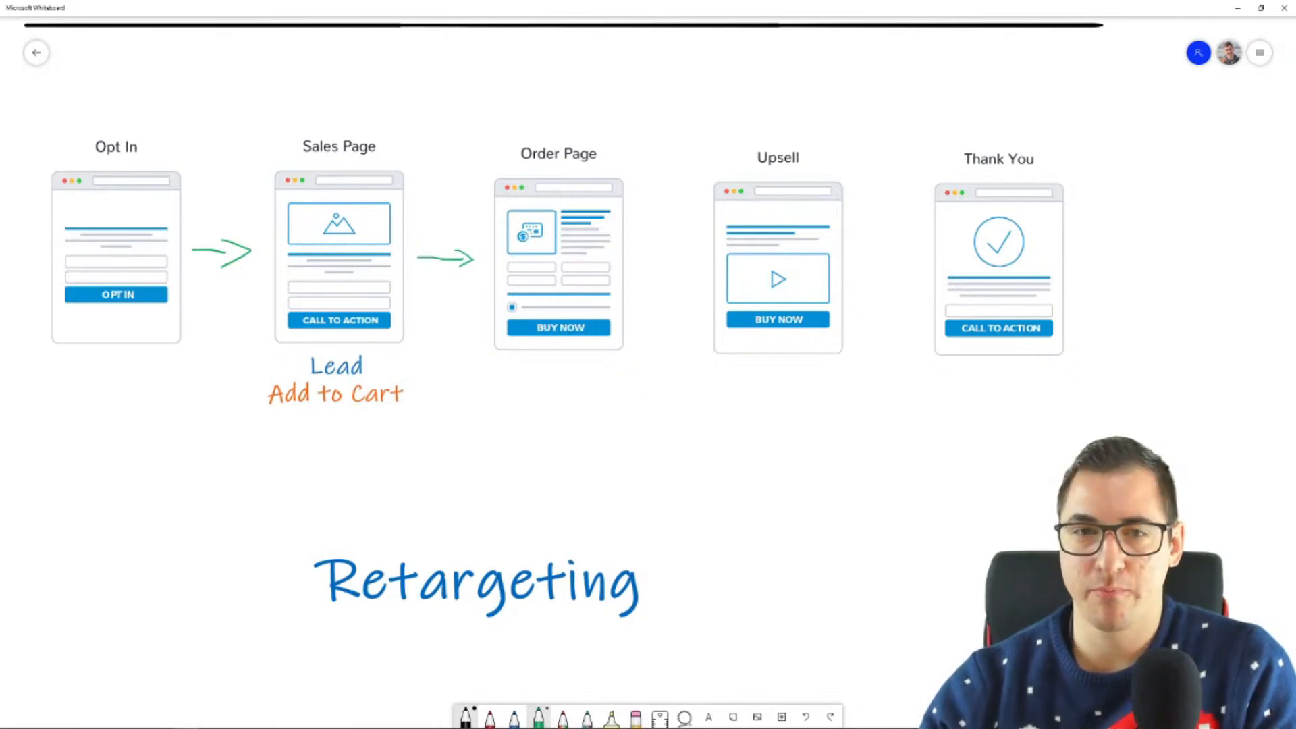
Step: Duplicate the Initiate Checkout label and place the copy directly below the Order Page
scroll(885, 592, up, 1)
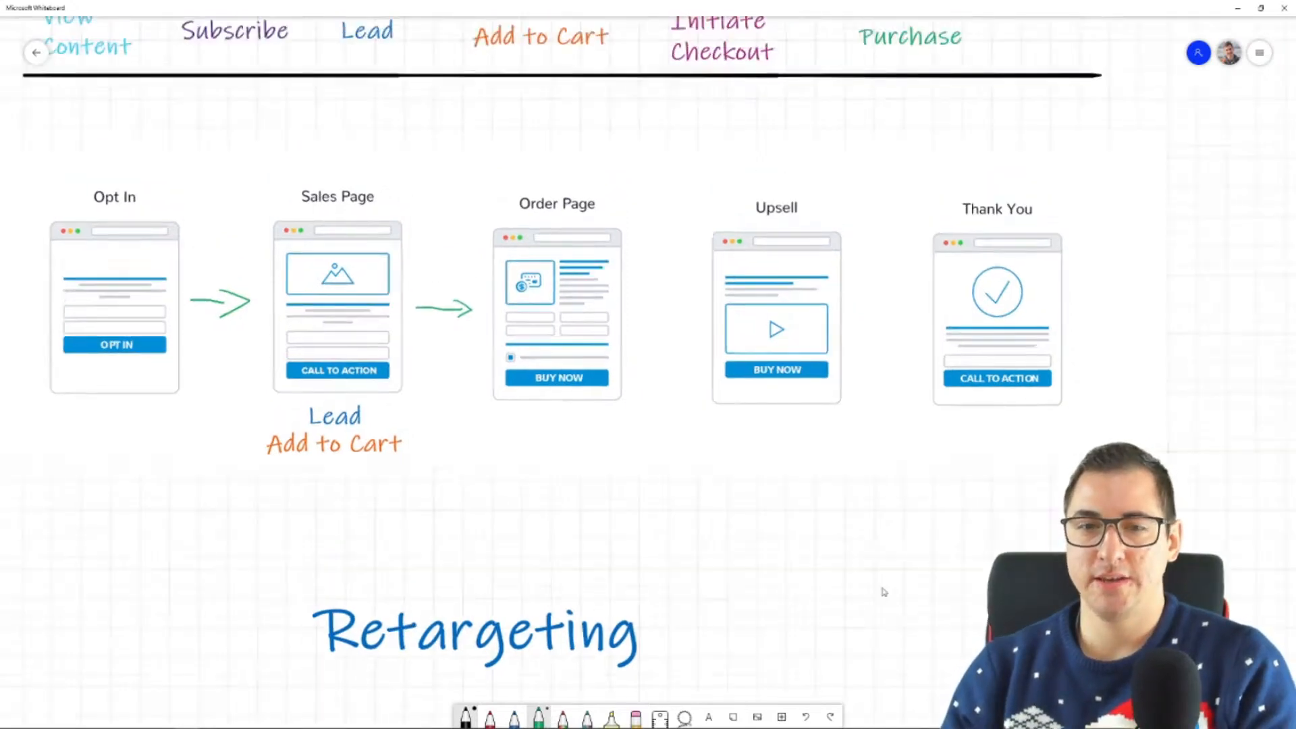
scroll(885, 592, up, 2)
click(804, 125)
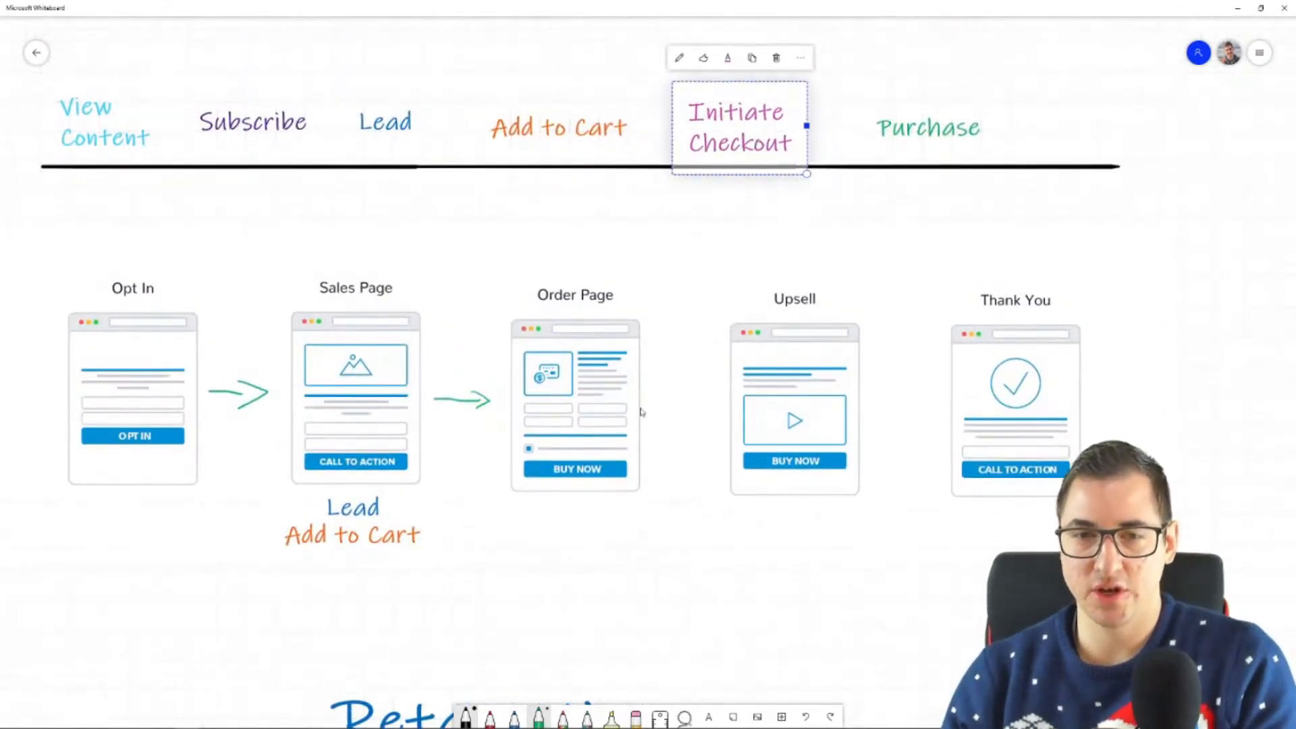
key(ctrl+v)
drag(690, 404, 557, 538)
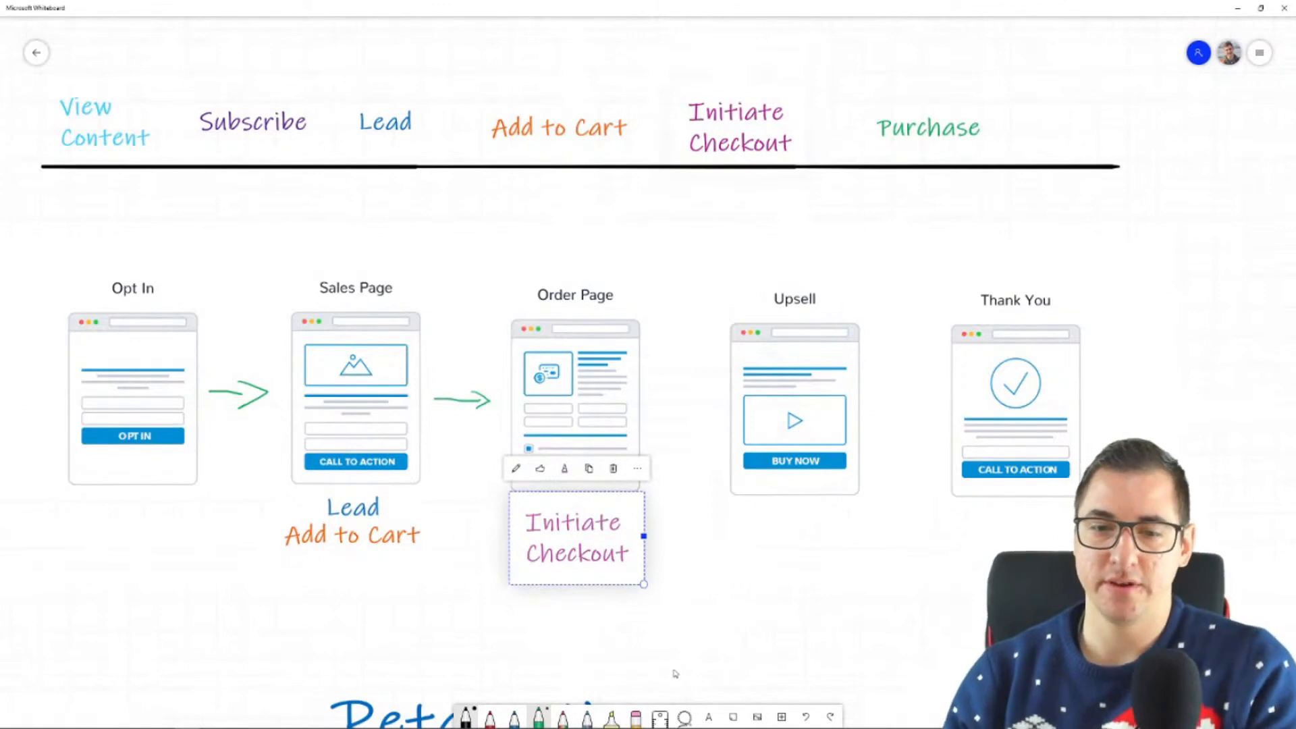
drag(607, 579, 607, 566)
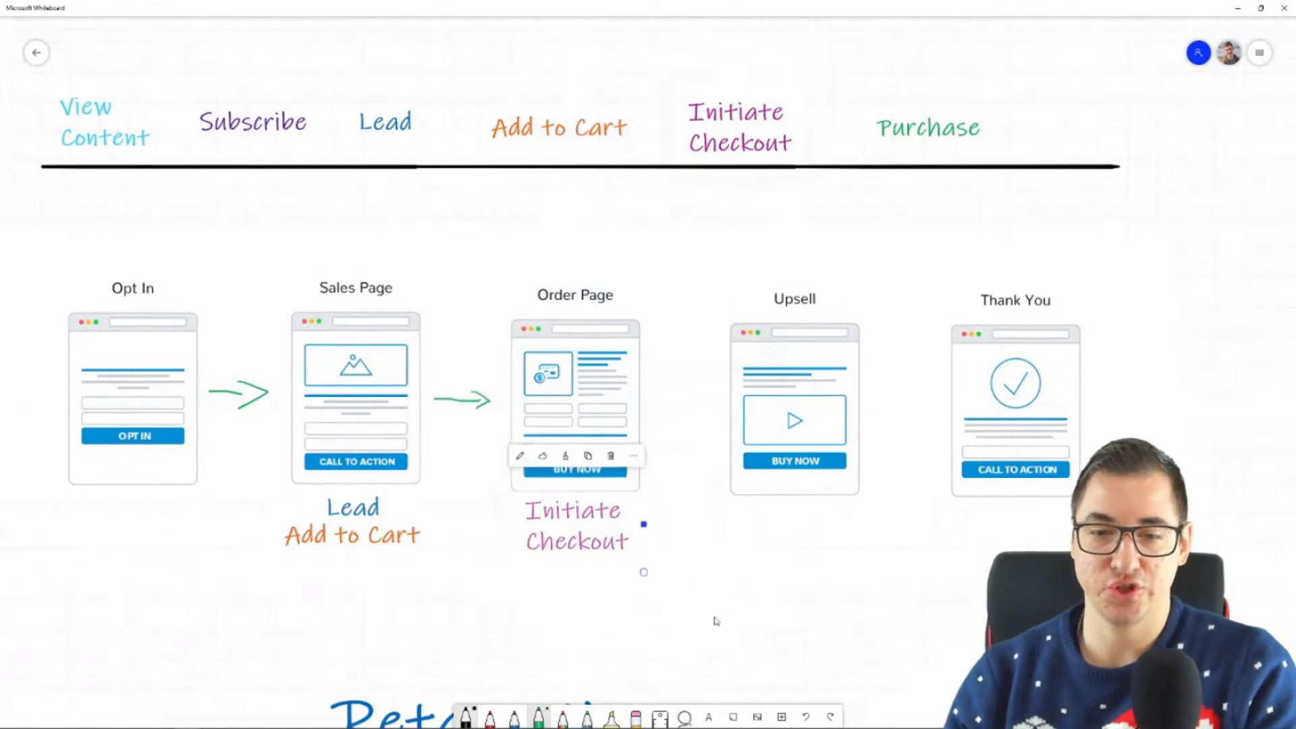
Step: Move the Purchase label below the gap between Order Page and Upsell, with green arrows to Upsell and down to the label
click(926, 132)
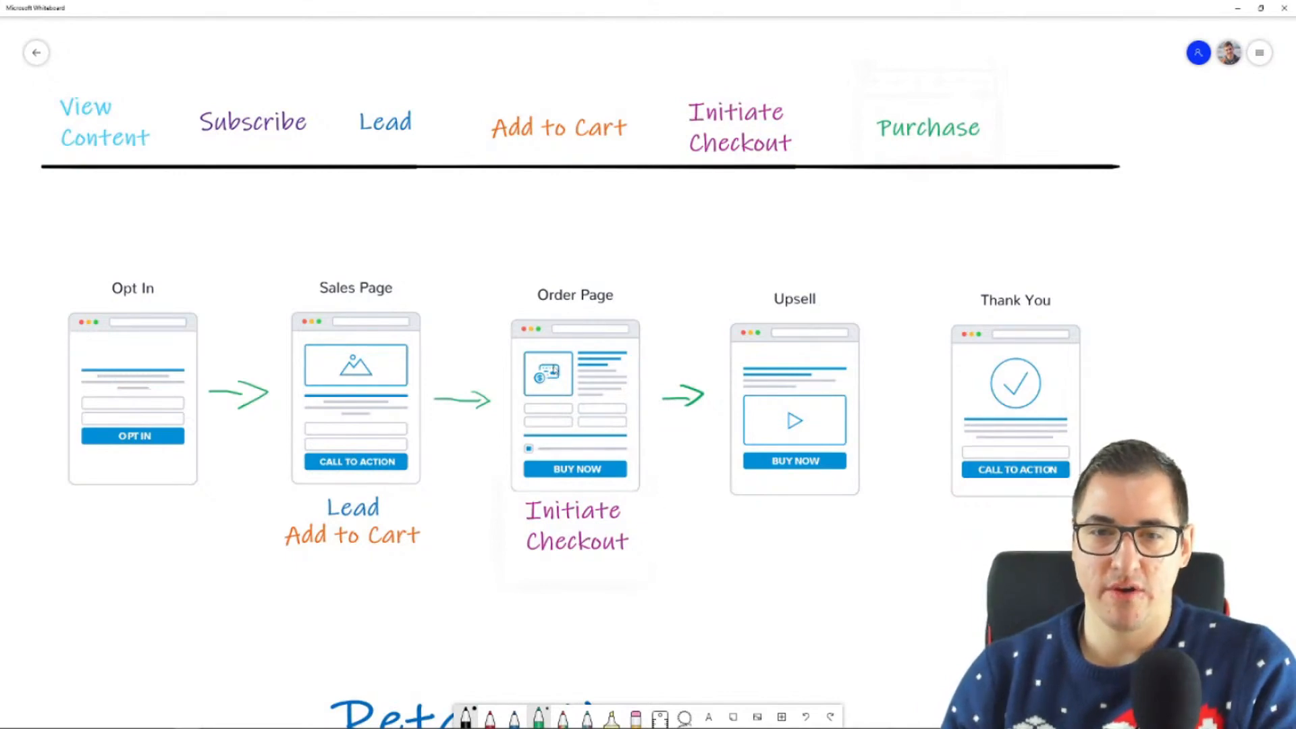
drag(918, 128, 679, 603)
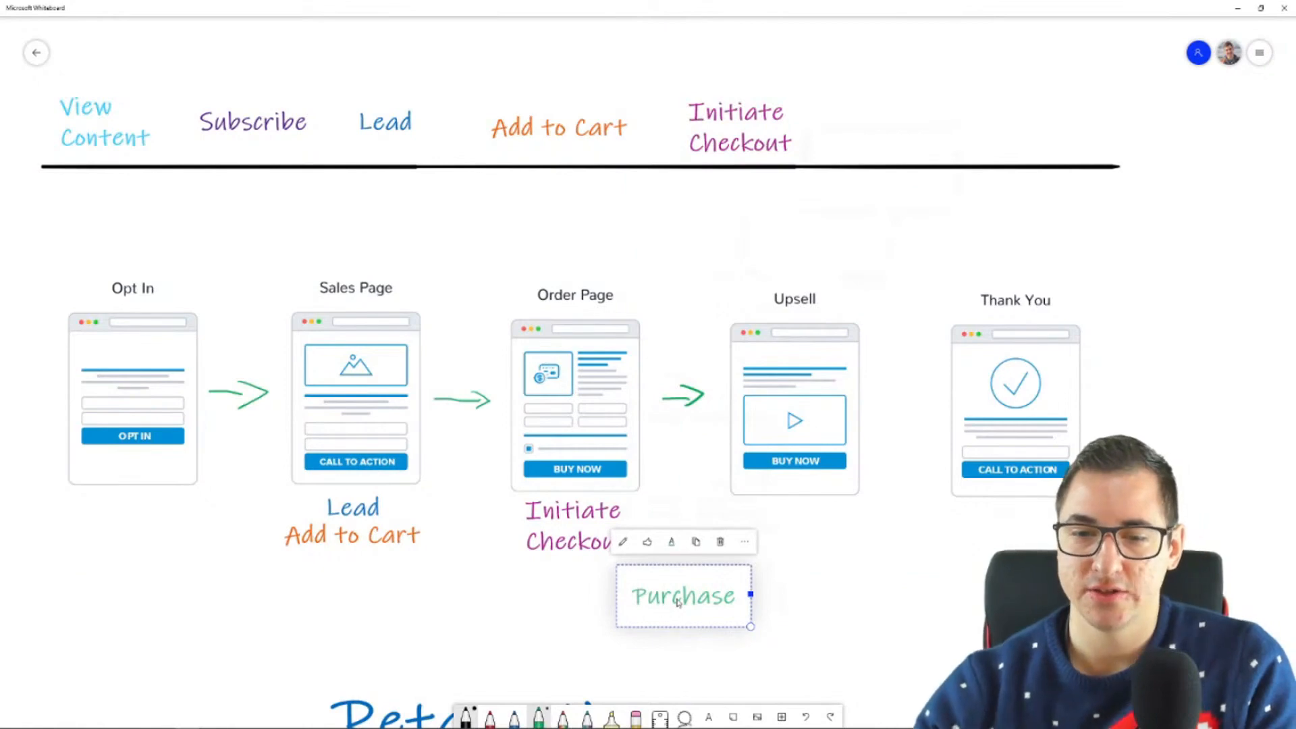
mouse_move(681, 417)
mouse_down()
mouse_move(678, 559)
mouse_move(696, 542)
mouse_up()
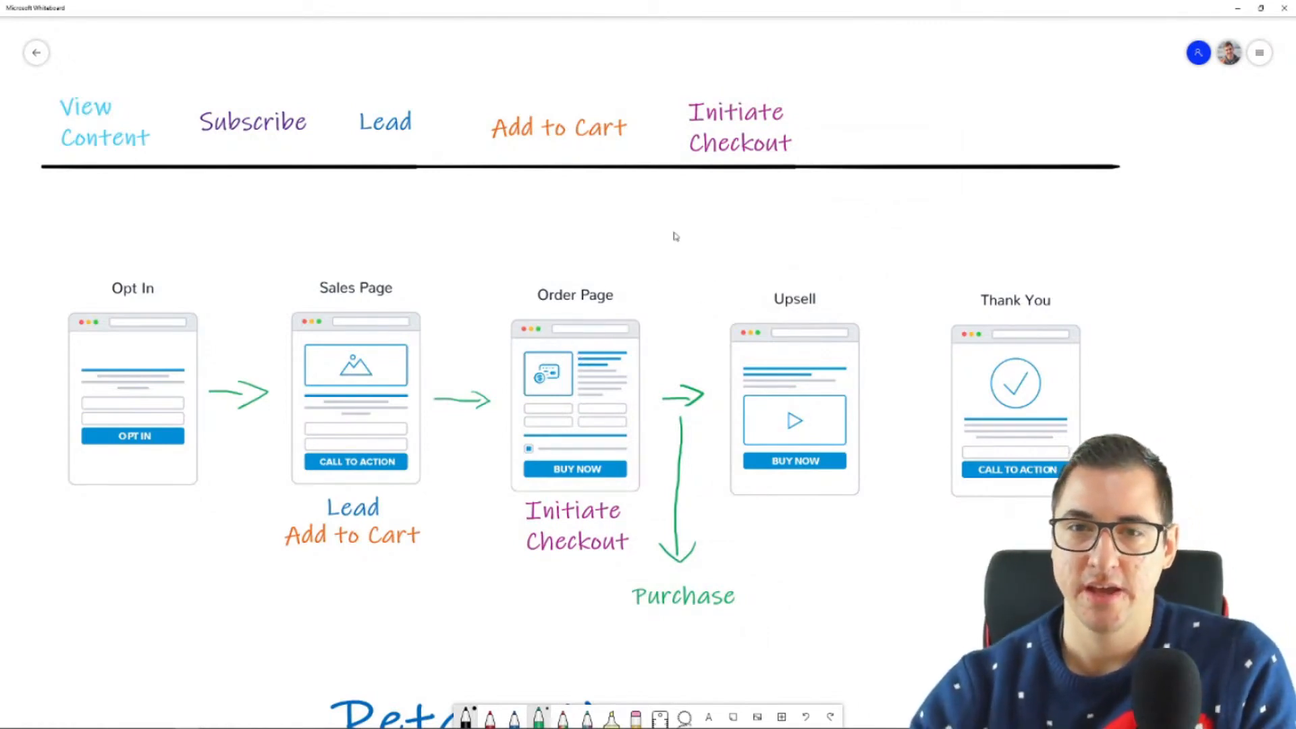
Step: Sketch a green arc from the Order Page to Upsell with a downward arrow beneath it, and undo both
mouse_move(611, 280)
mouse_down()
mouse_move(665, 247)
mouse_move(776, 300)
mouse_up()
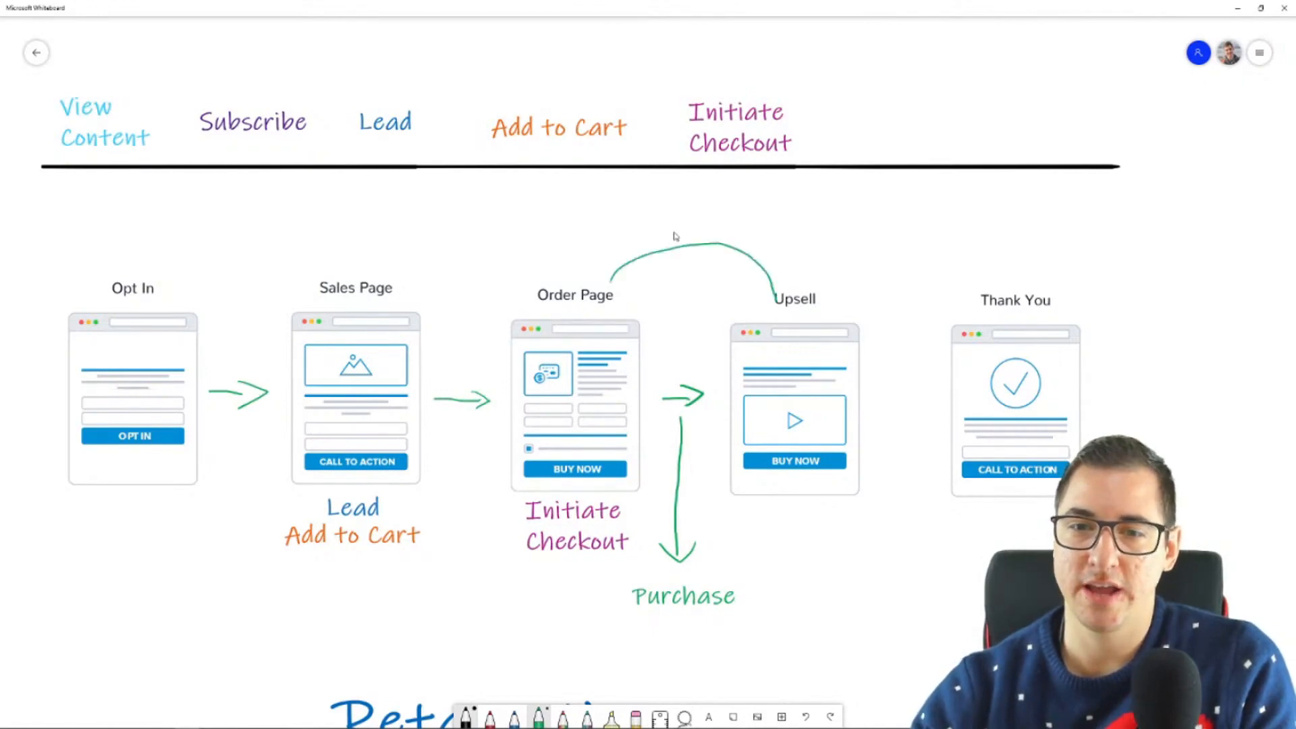
mouse_move(682, 272)
mouse_down()
mouse_move(680, 356)
mouse_move(691, 335)
mouse_up()
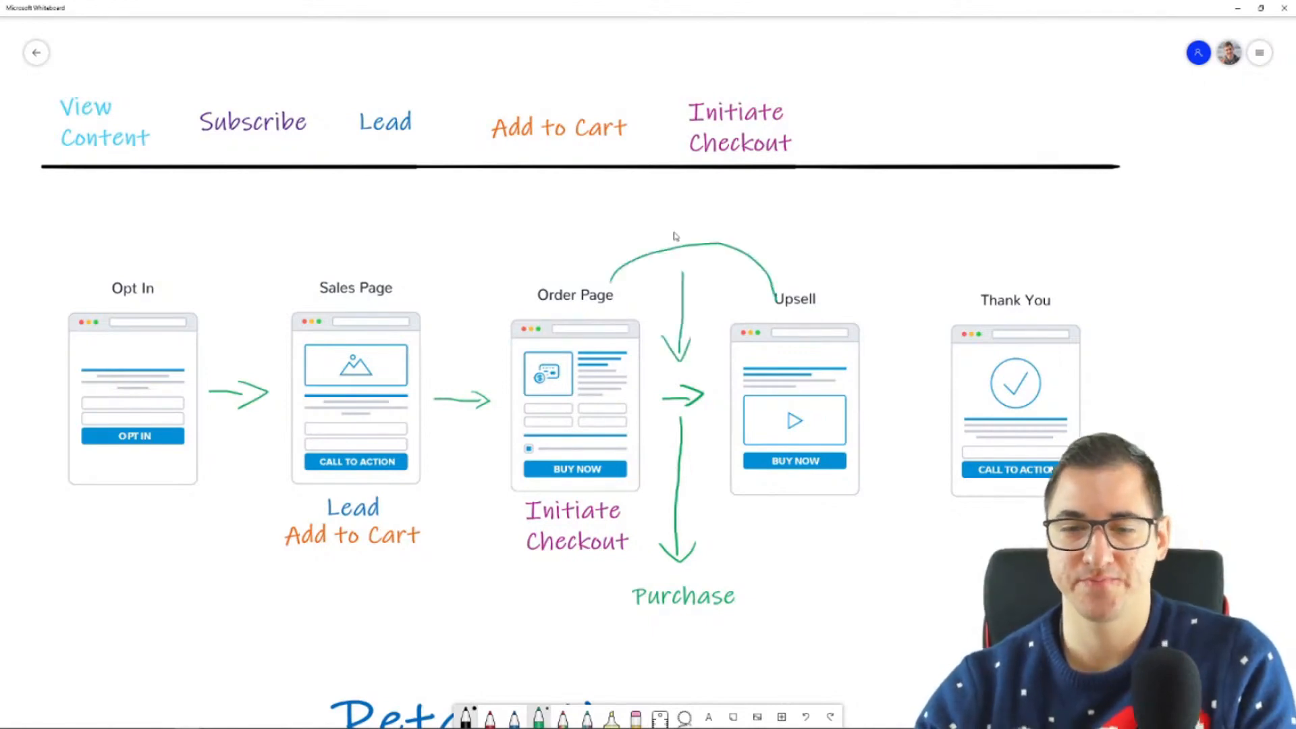
key(ctrl+z)
key(ctrl+z)
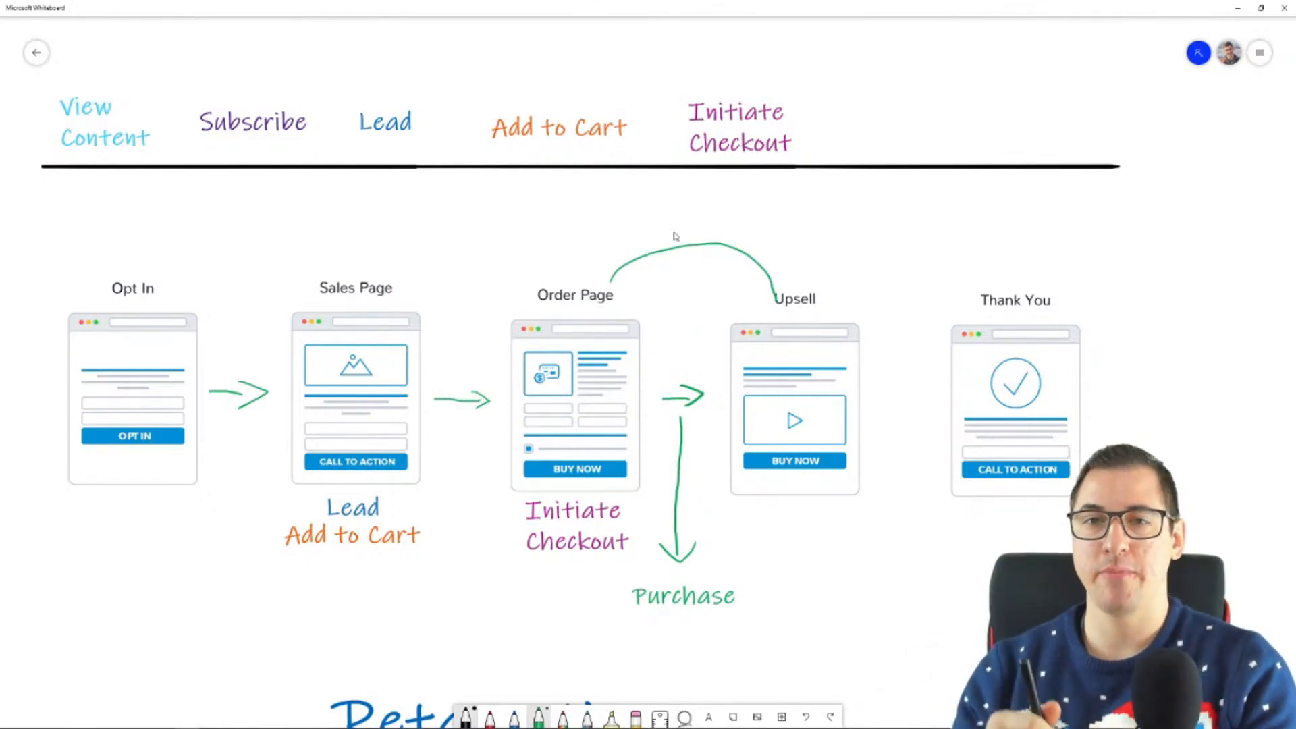
key(ctrl+z)
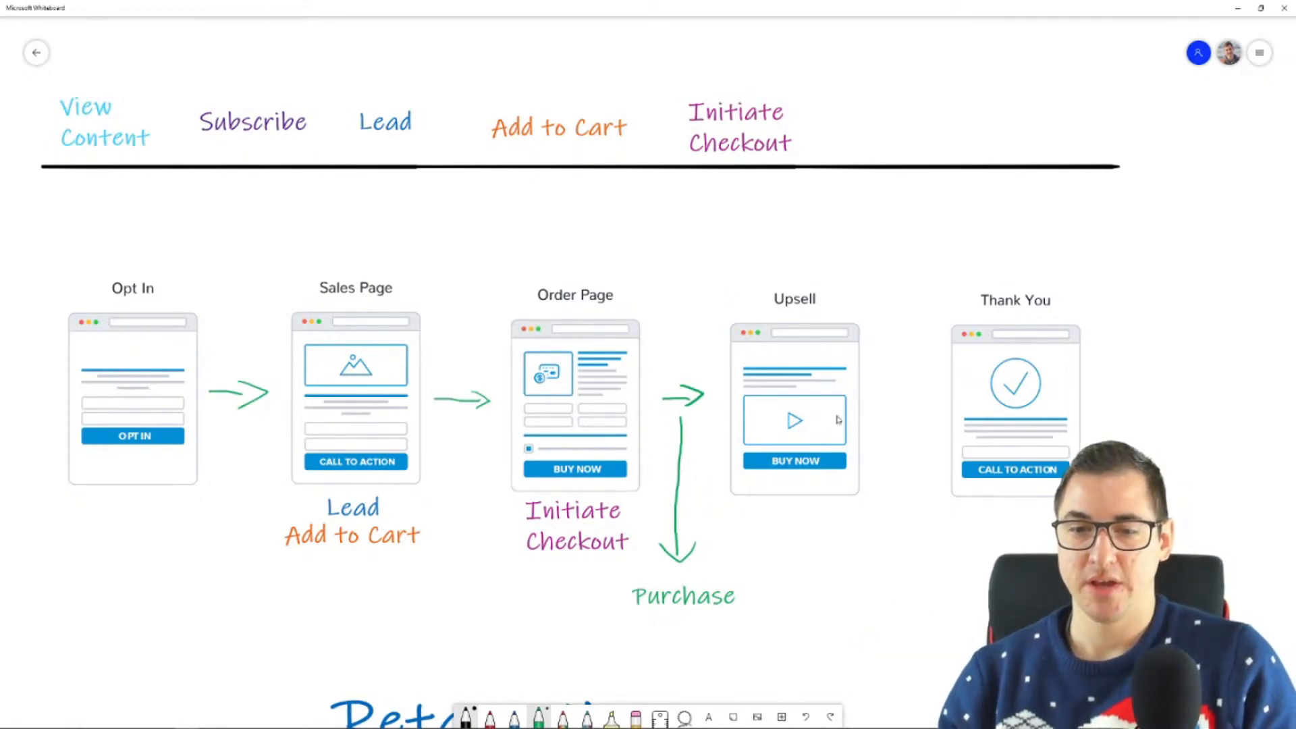
Step: Draw a blue outline around the Order Page, Initiate Checkout and Purchase, leaving its lower end open
drag(876, 609, 819, 437)
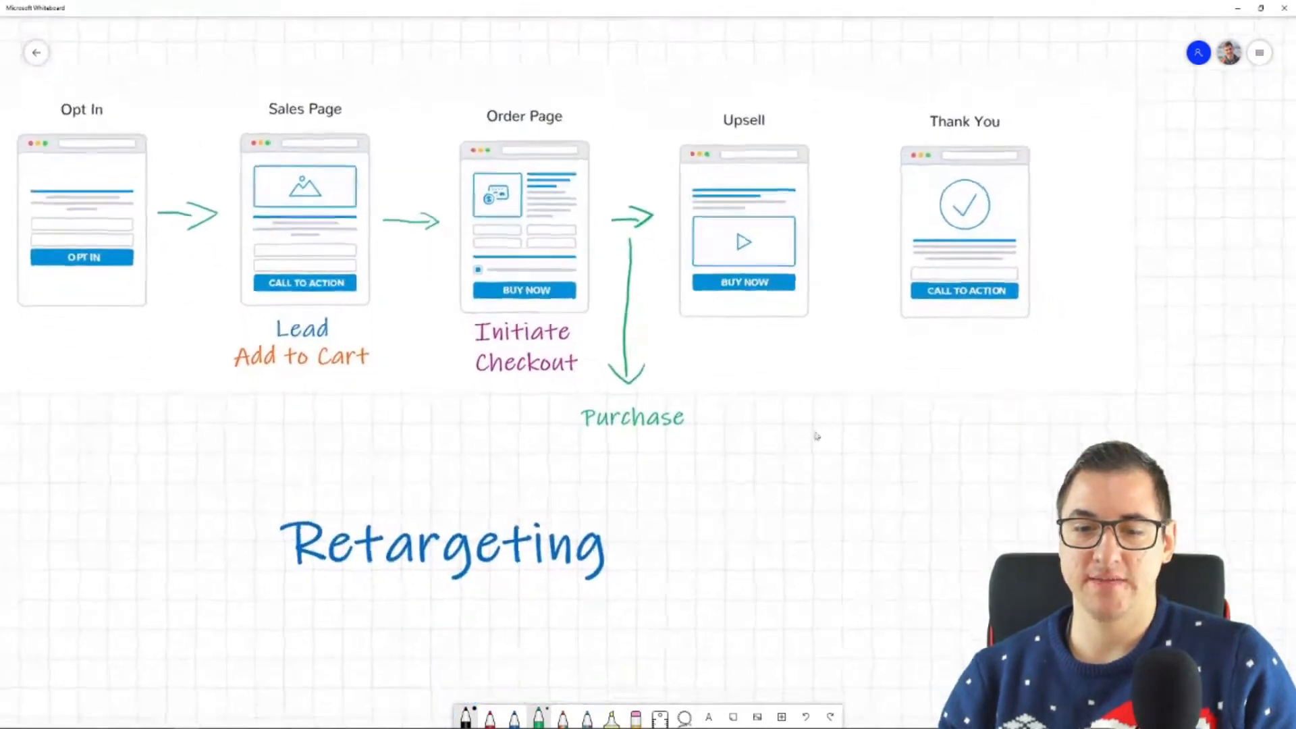
click(515, 717)
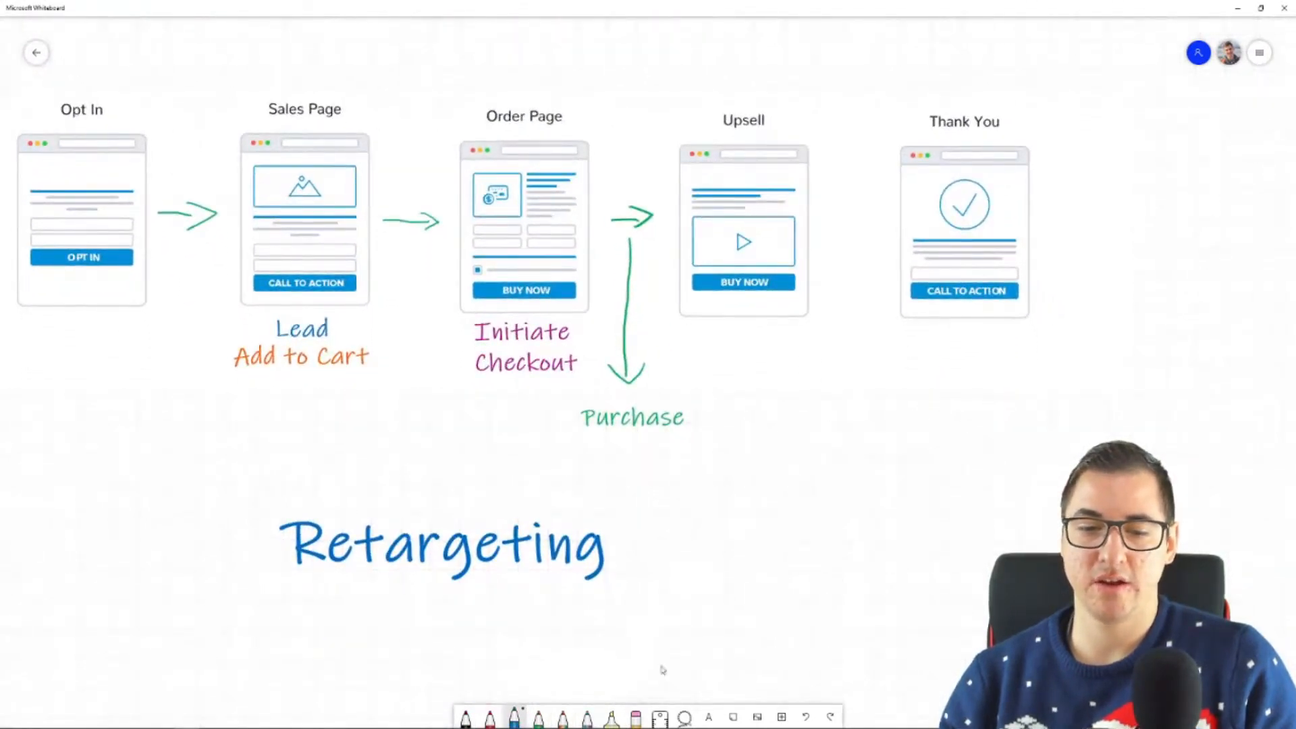
mouse_move(746, 500)
mouse_down()
mouse_move(702, 409)
mouse_move(624, 390)
mouse_move(591, 340)
mouse_move(601, 172)
mouse_move(517, 79)
mouse_move(443, 163)
mouse_move(449, 250)
mouse_move(432, 364)
mouse_move(550, 446)
mouse_move(682, 599)
mouse_up()
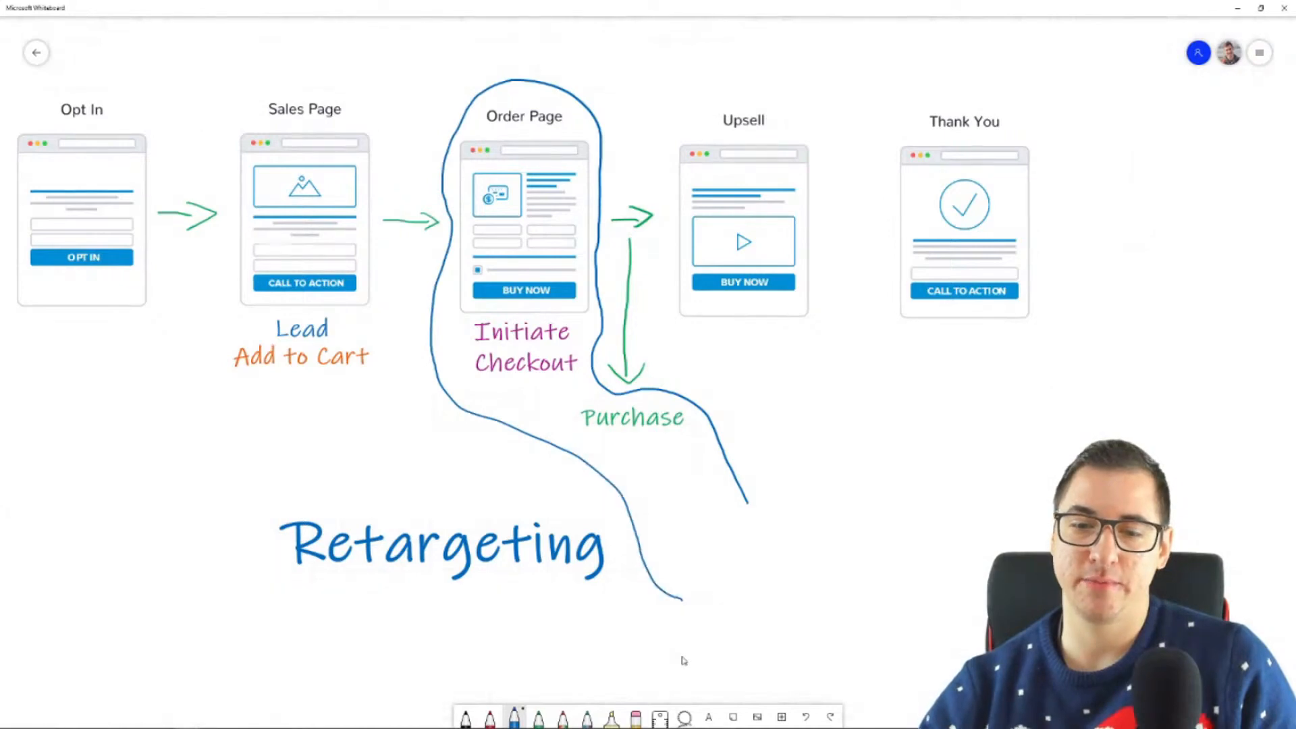
Step: Add a text label reading "GrooveSell" to the whiteboard
click(709, 717)
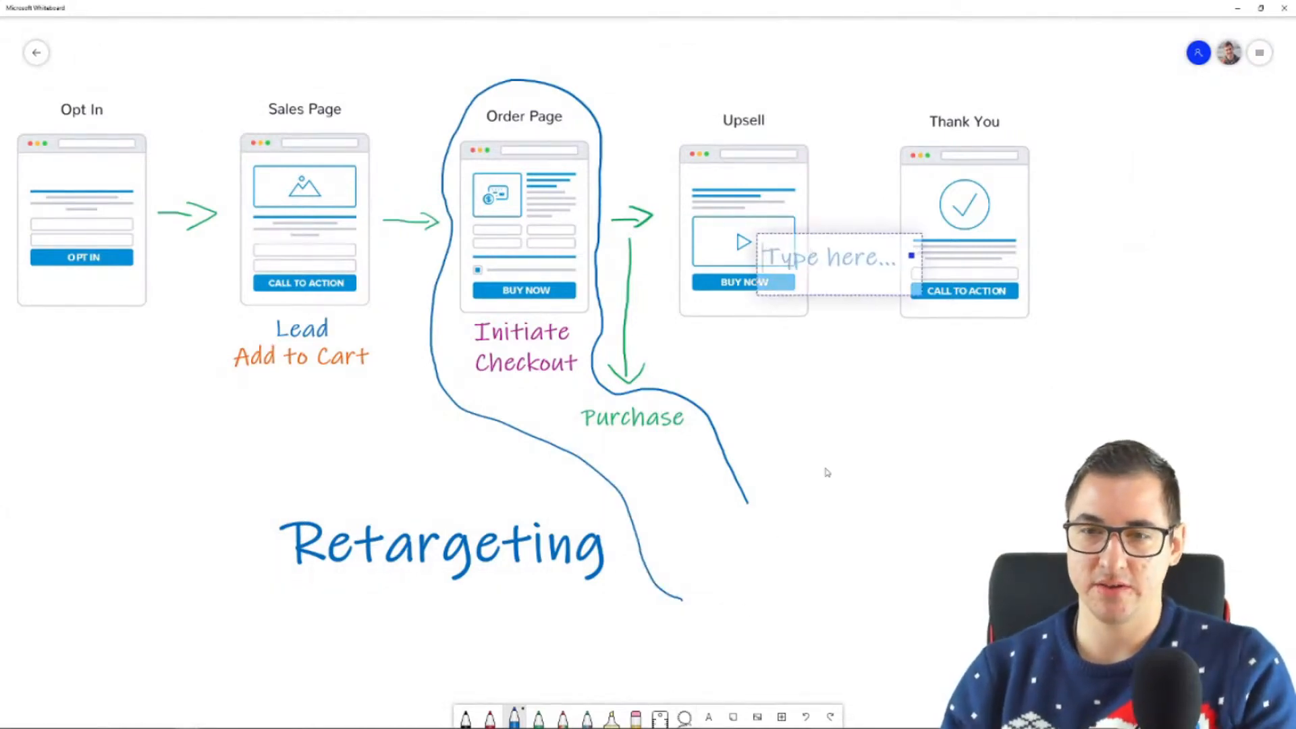
text(GrooveSell)
click(852, 345)
Step: Shrink the GrooveSell label, place it below Purchase inside the blue outline, and close the outline's lower end
drag(841, 262, 730, 545)
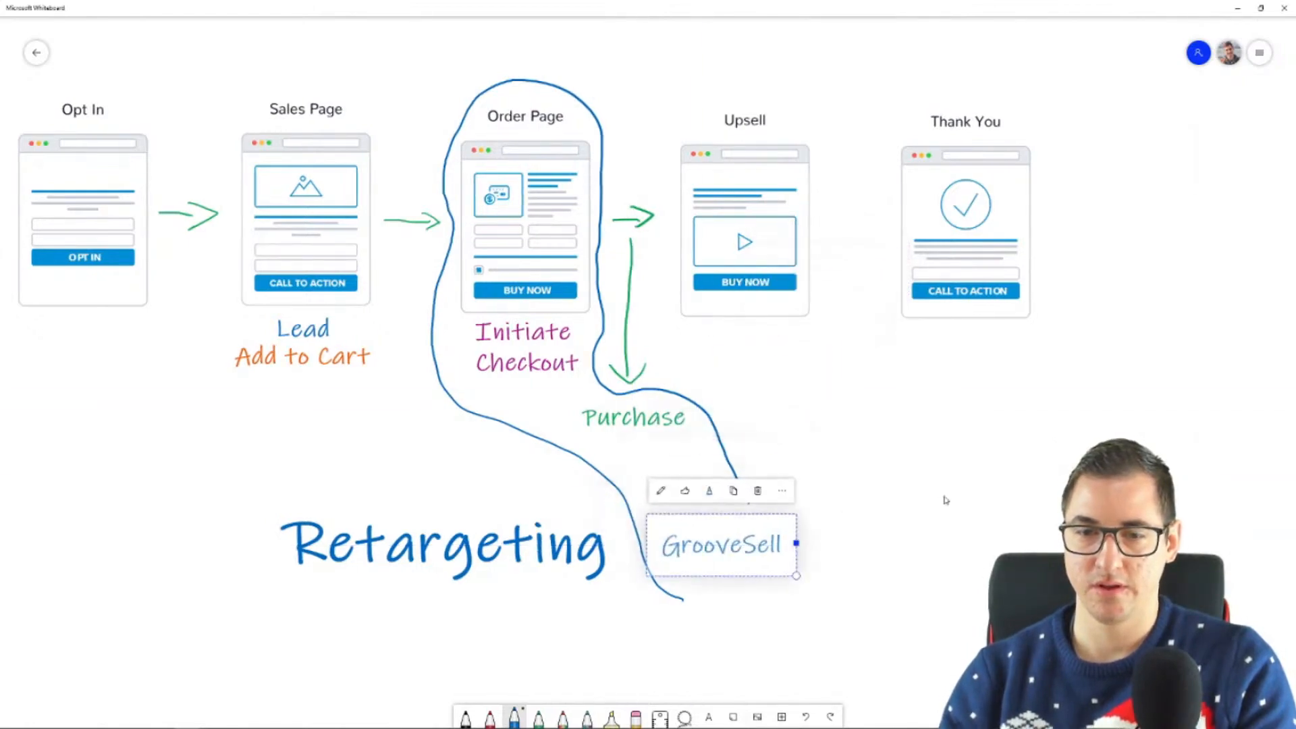
drag(797, 576, 689, 493)
click(821, 540)
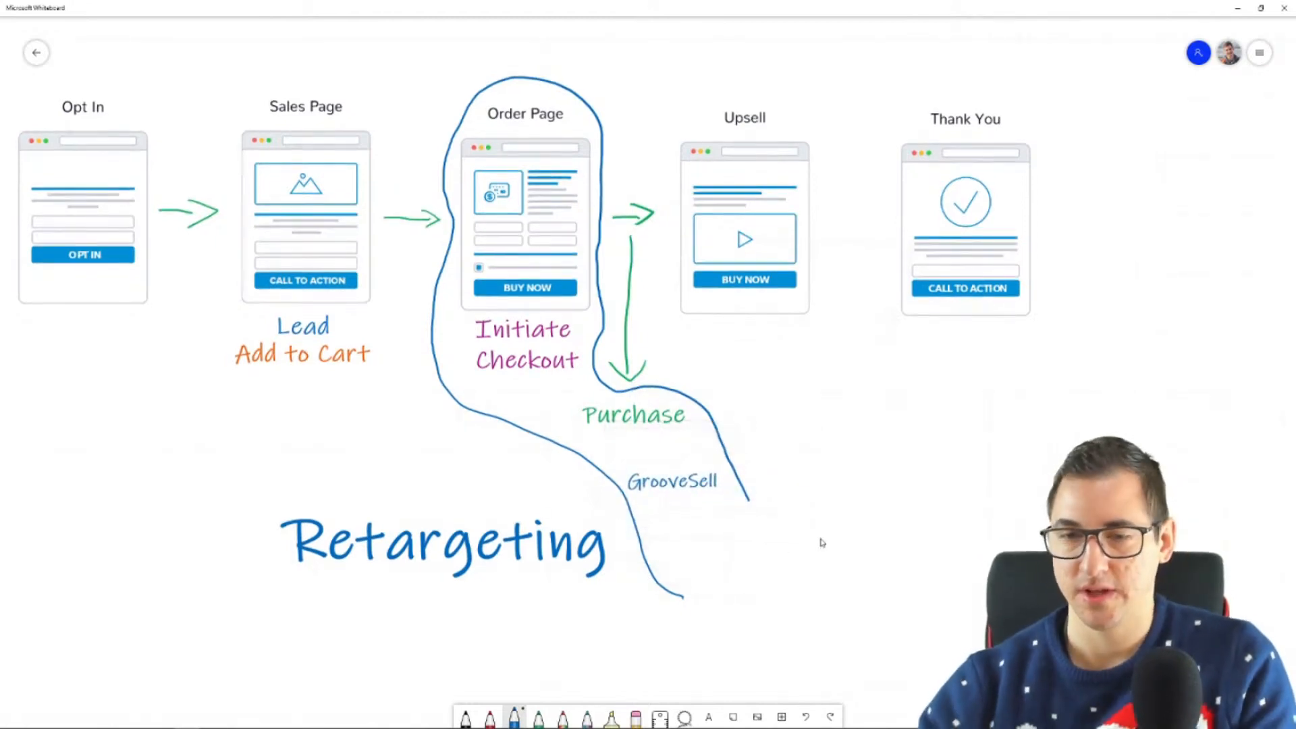
mouse_move(749, 500)
mouse_down()
mouse_move(748, 522)
mouse_move(686, 597)
mouse_up()
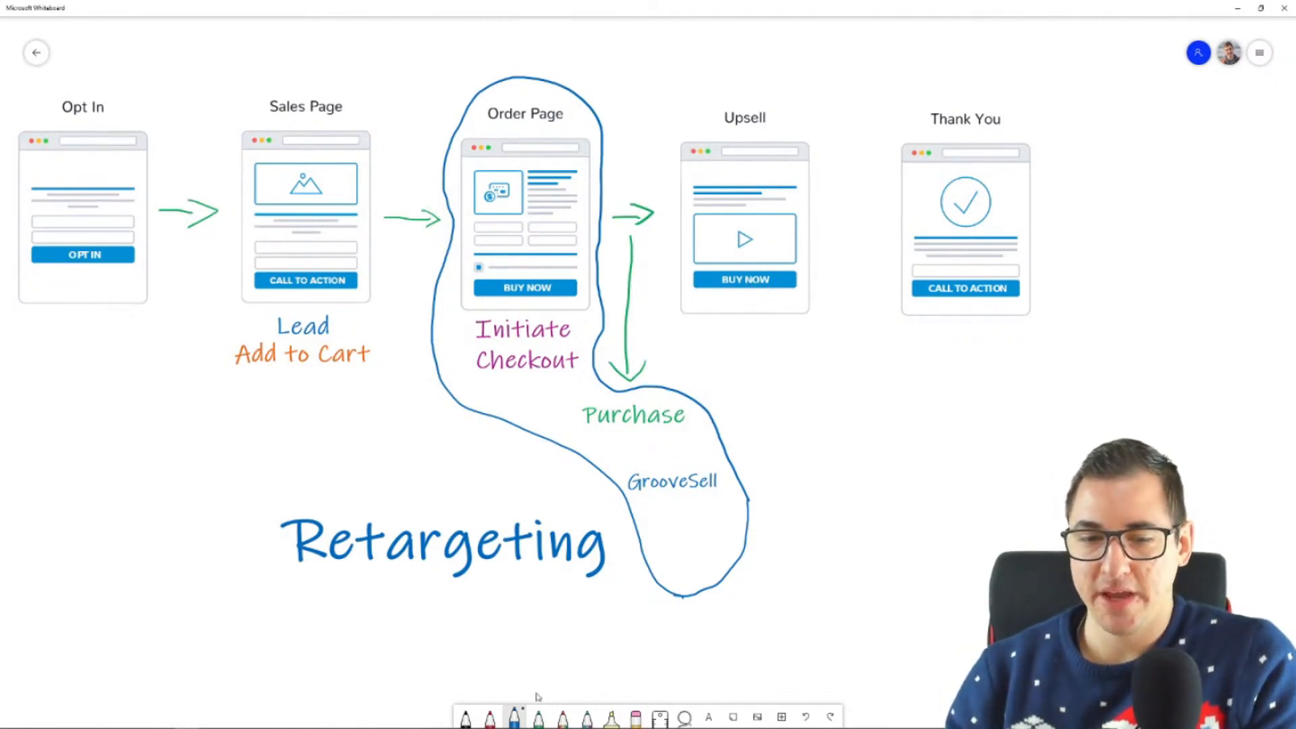
Step: Mark the area below Upsell's Buy Now button with a short red dash and a green dollar sign
click(490, 717)
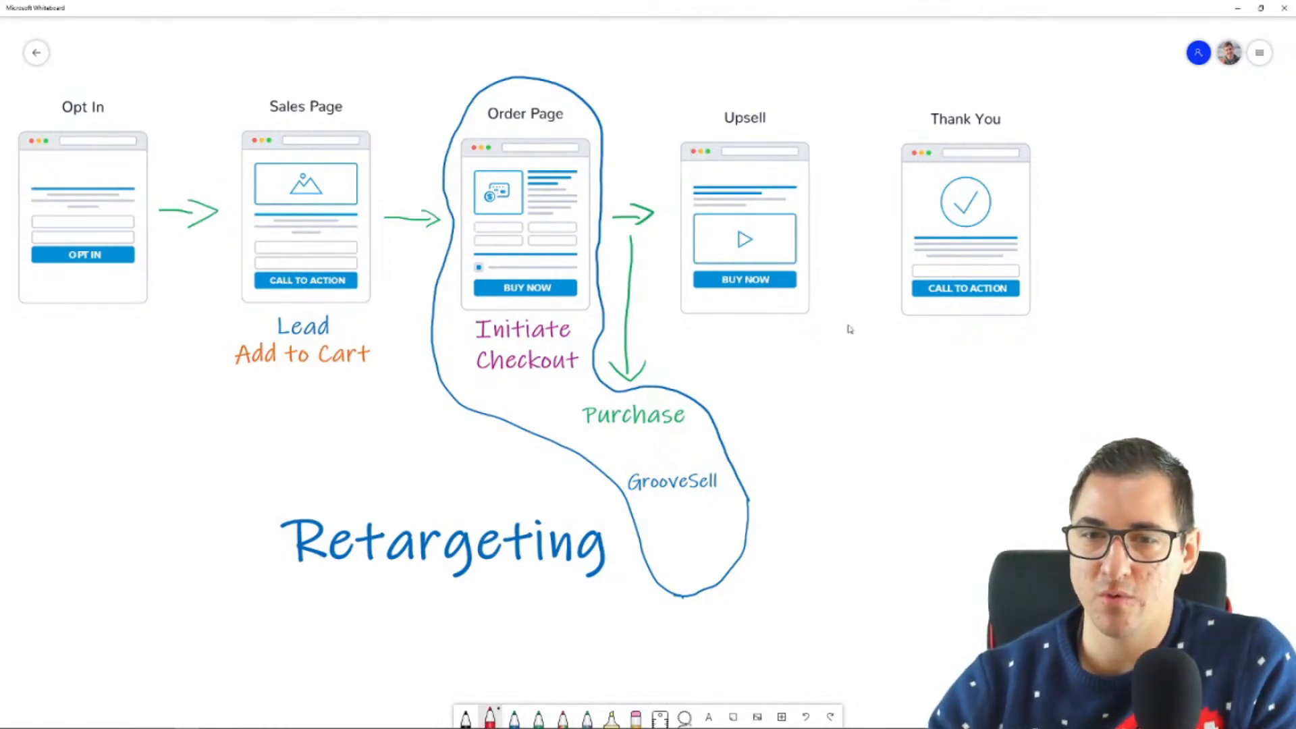
drag(753, 300, 737, 300)
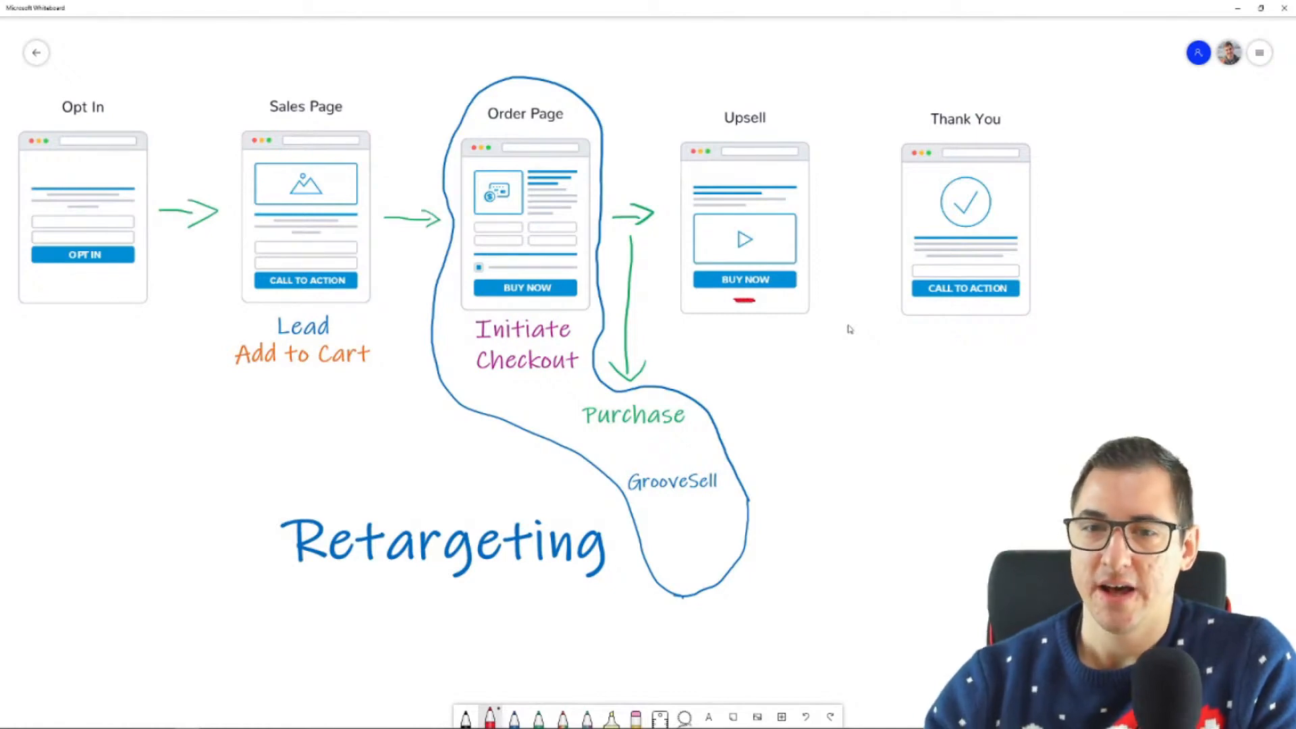
click(539, 717)
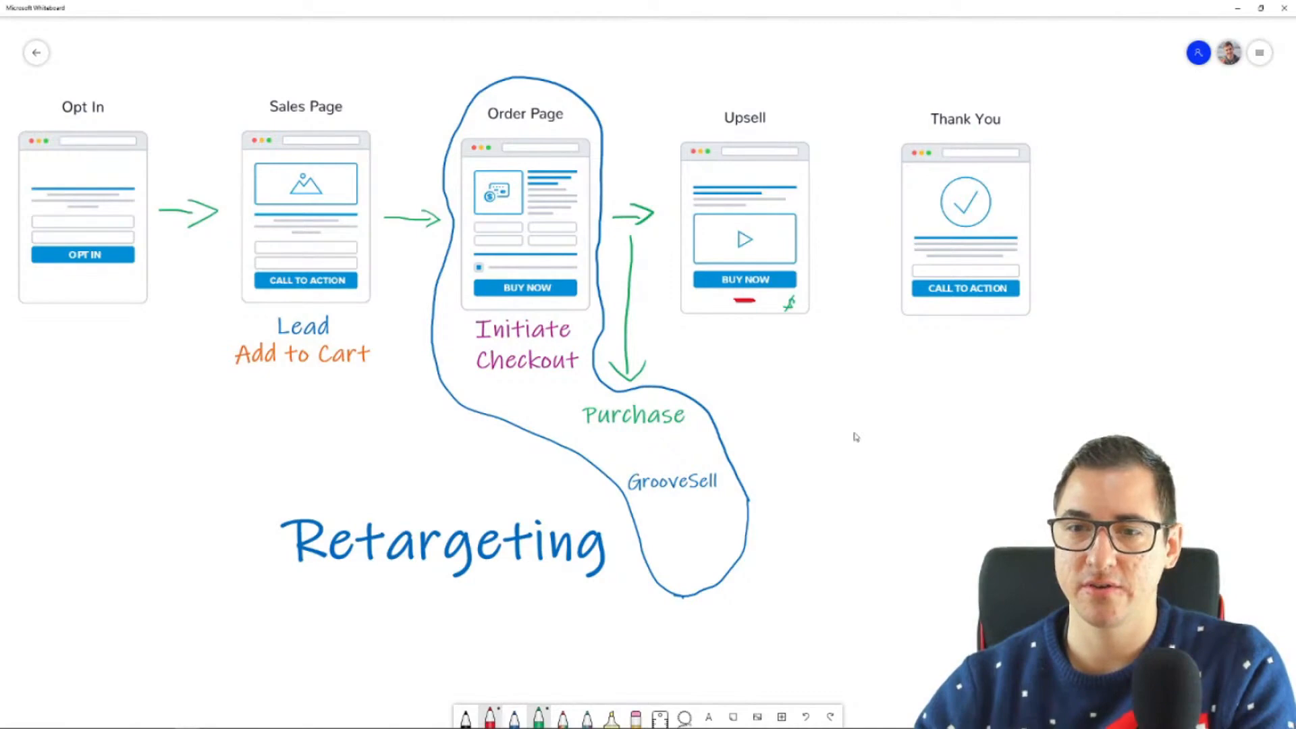
Step: Draw a green arrow and, below it, a red arrow from Upsell to the Thank You page
drag(826, 170, 877, 216)
drag(868, 191, 852, 210)
click(490, 717)
mouse_move(818, 290)
mouse_down()
mouse_move(867, 275)
mouse_move(864, 295)
mouse_up()
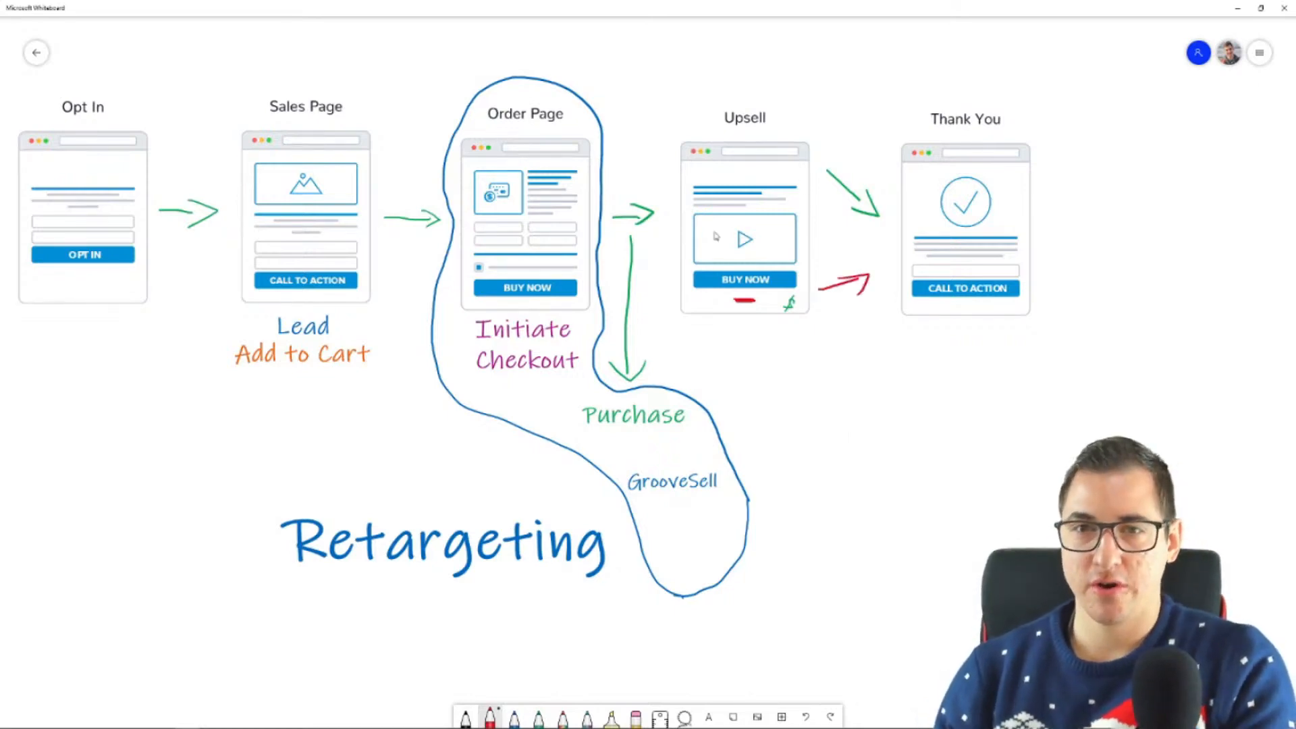
Step: Duplicate the View Content label and place the copy below the Upsell page
scroll(648, 373, up, 3)
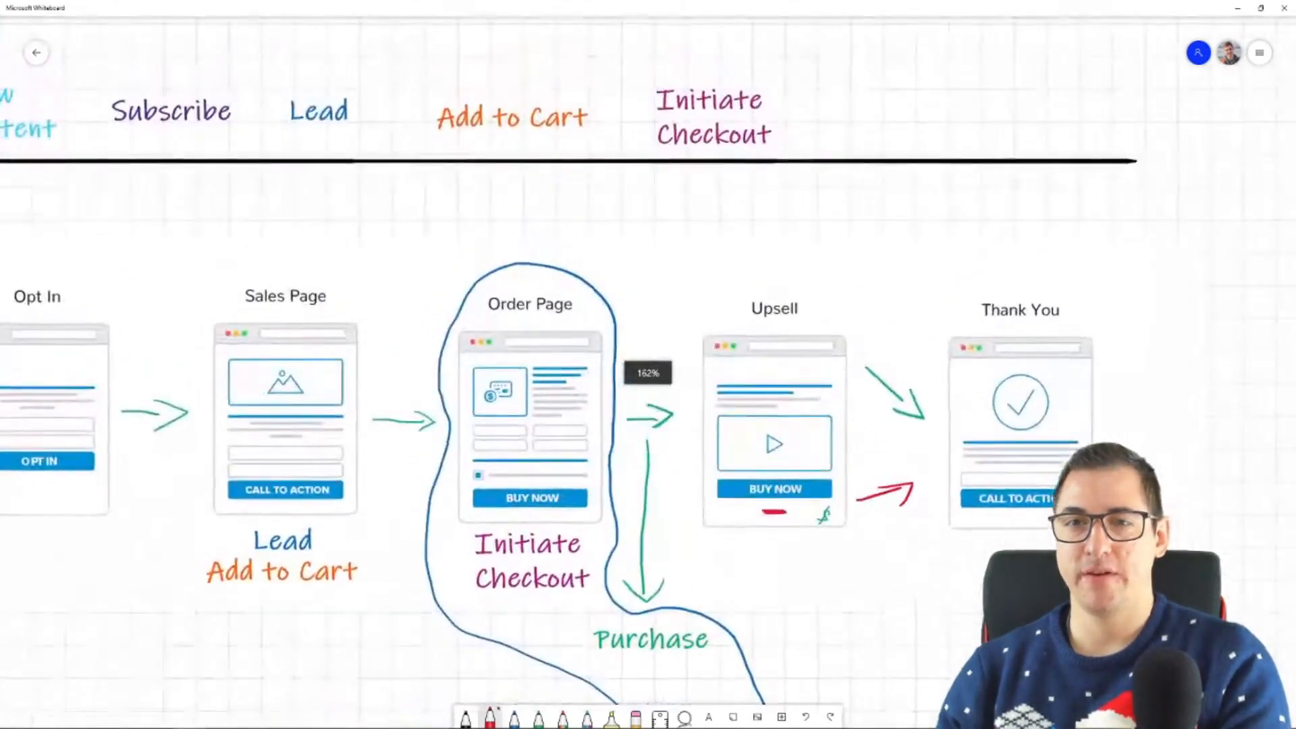
click(42, 137)
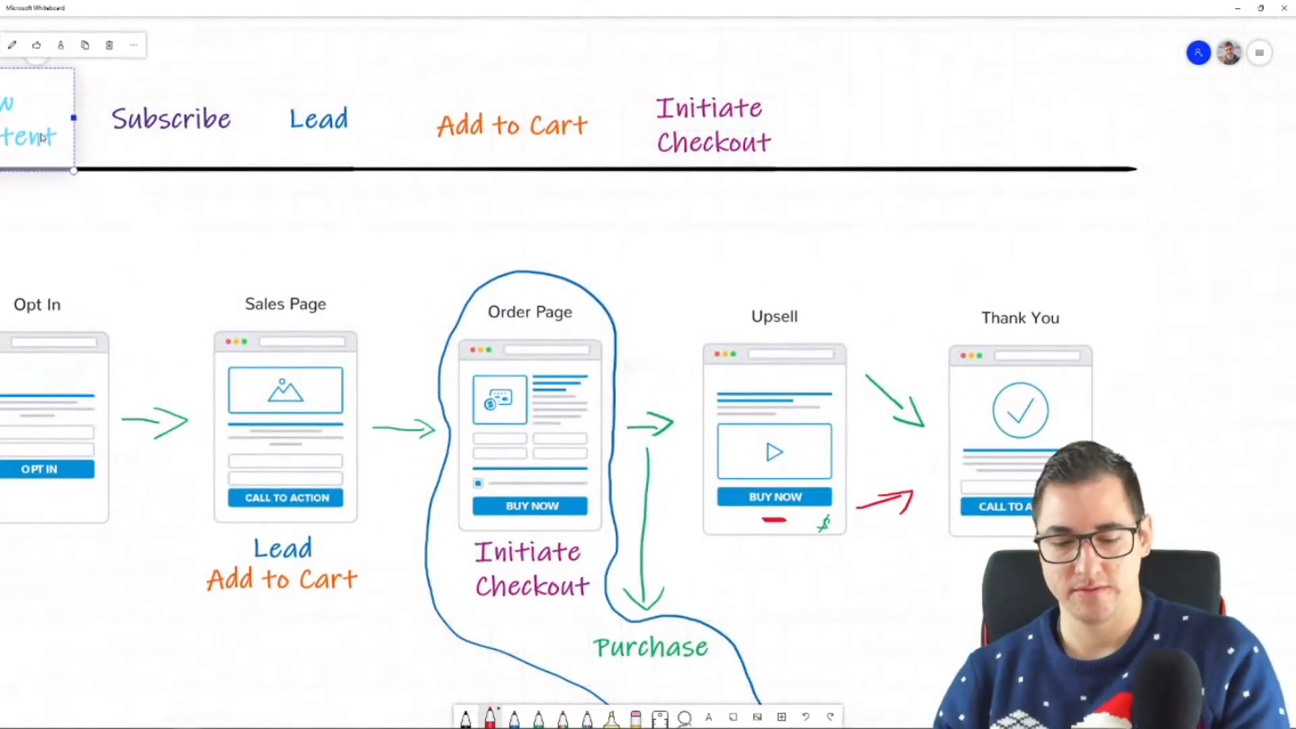
key(ctrl+v)
mouse_move(706, 418)
mouse_down()
mouse_move(775, 488)
mouse_move(809, 606)
mouse_move(785, 598)
mouse_up()
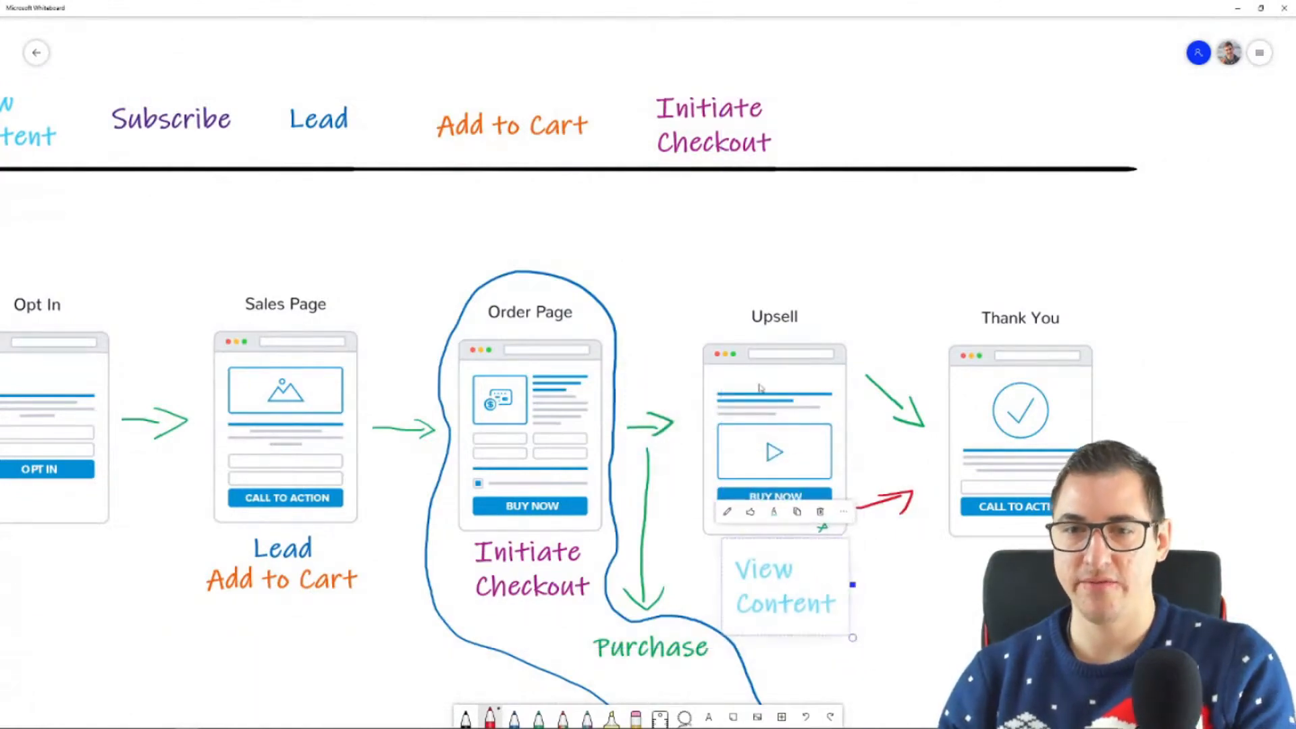
drag(1069, 608, 1002, 481)
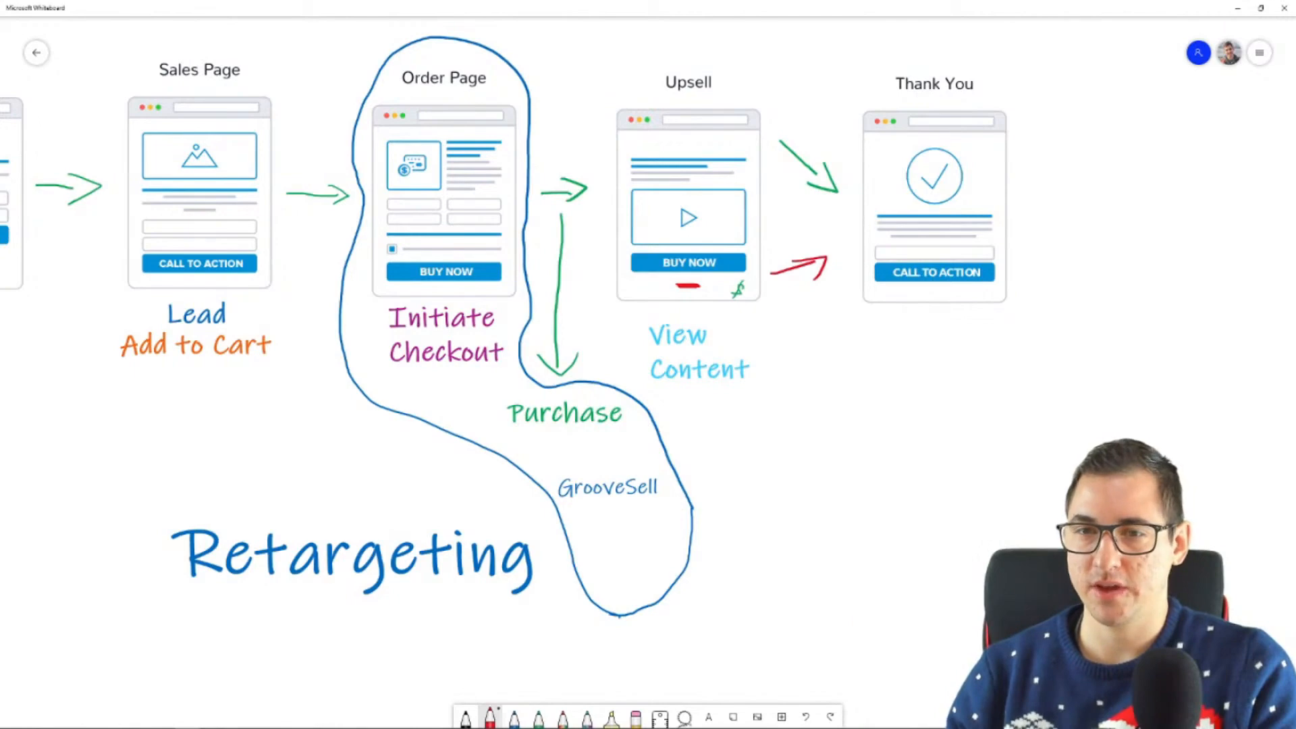
Step: Place a copy of the Purchase label below the gap between Upsell and Thank You, with a green arrow leading down to it
scroll(876, 502, down, 5)
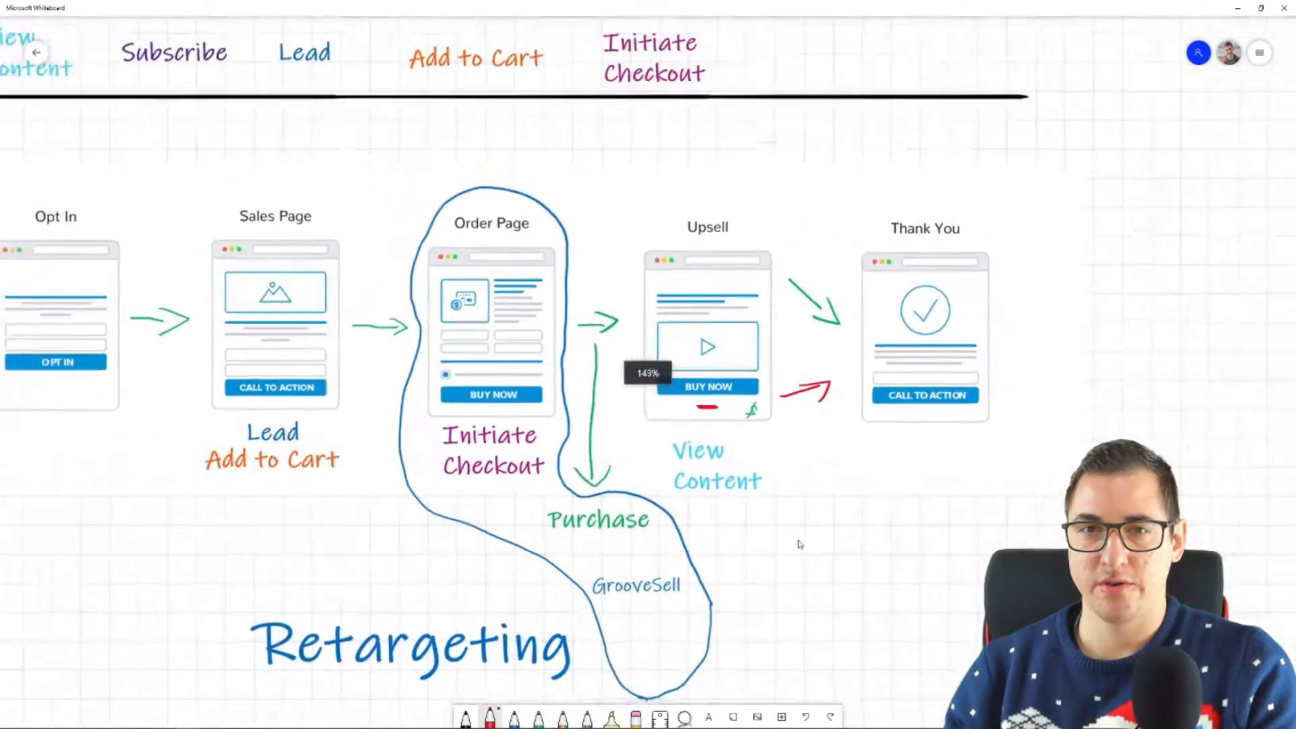
drag(873, 558, 809, 564)
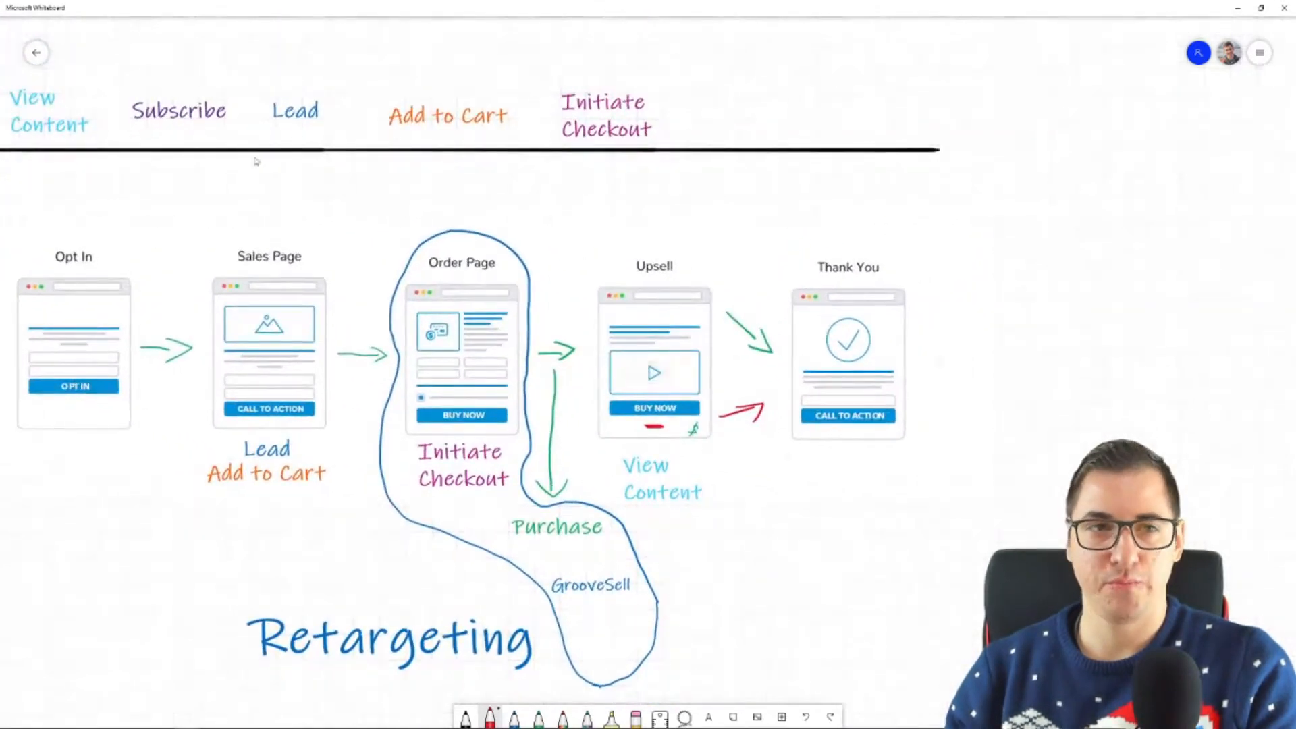
click(564, 535)
key(ctrl+c)
key(ctrl+v)
drag(705, 388, 771, 554)
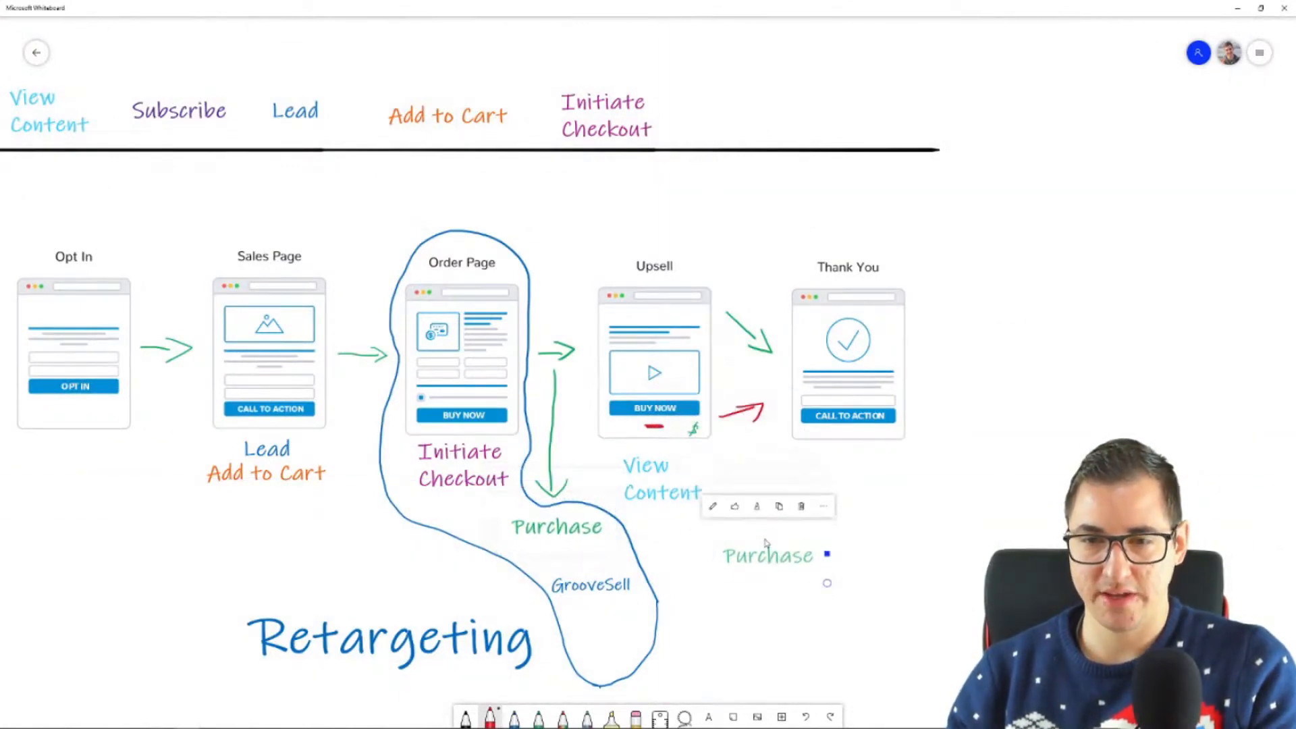
click(533, 715)
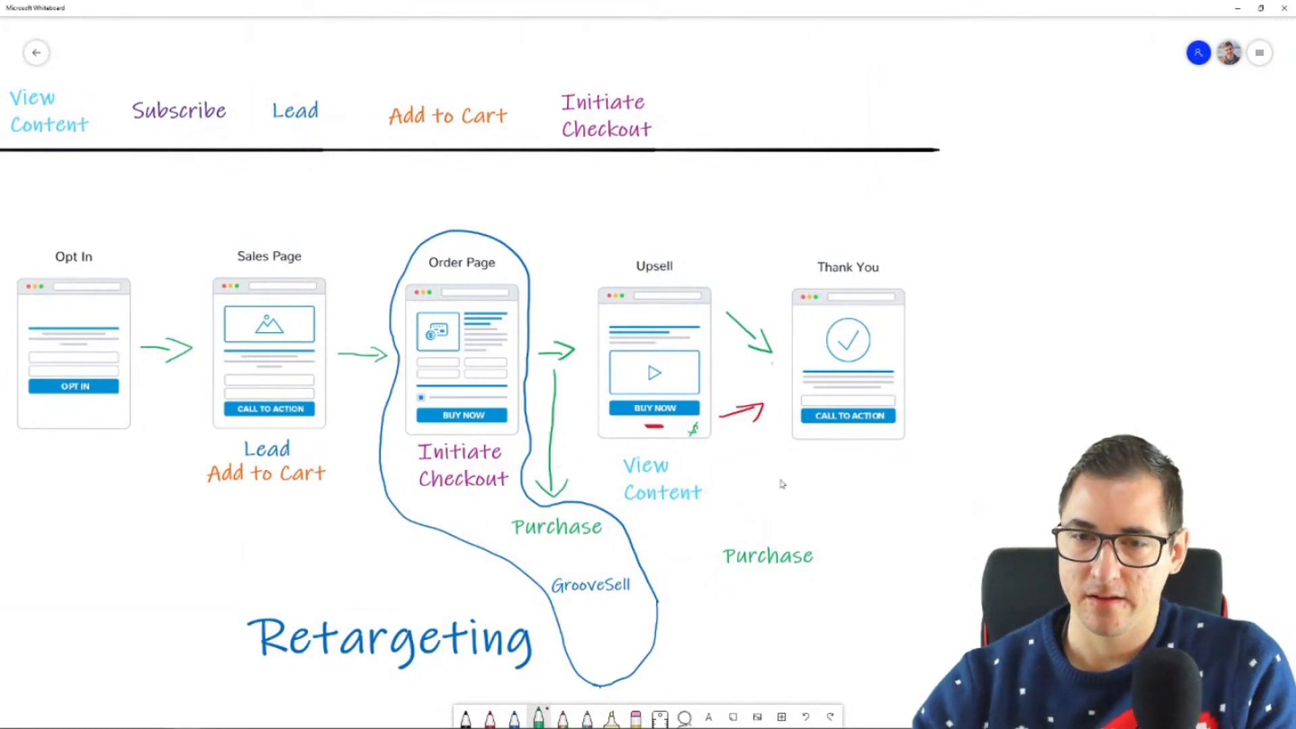
drag(782, 383, 769, 530)
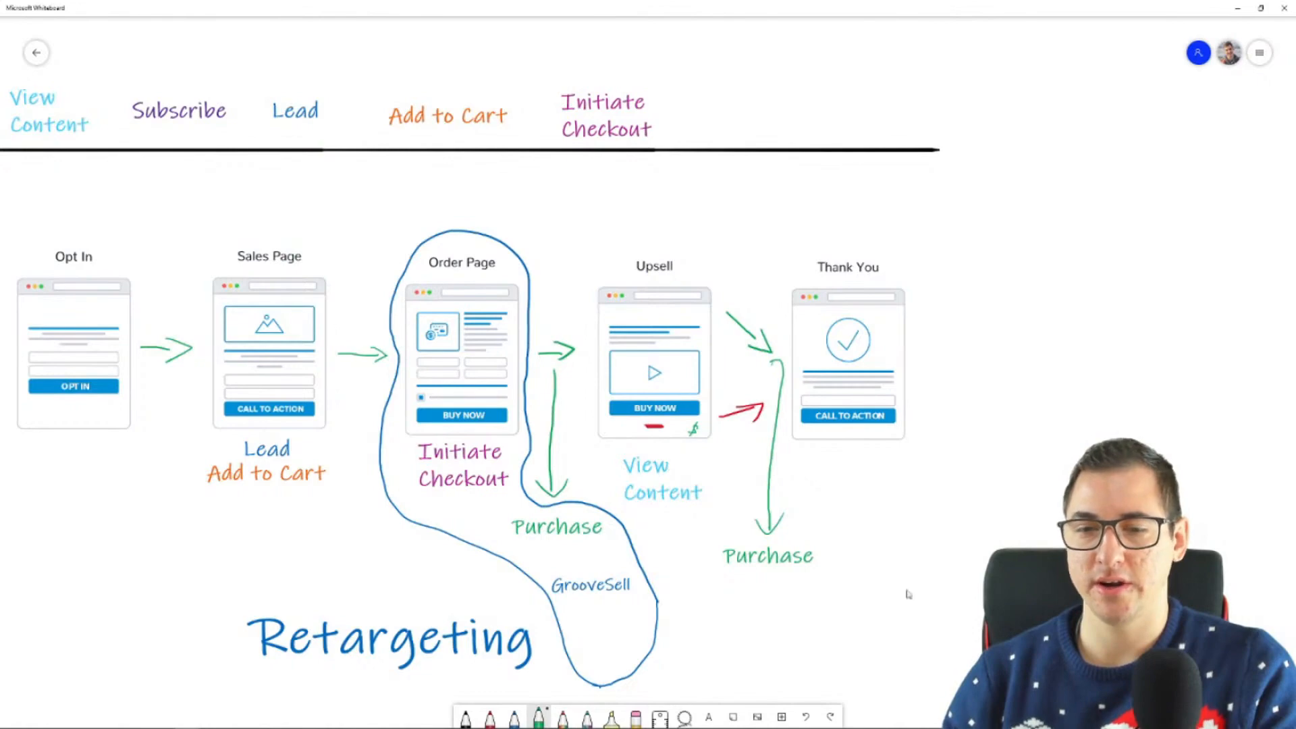
Step: Place a copy of the Retargeting label beside the Thank You page and draw a curved black arrow to it from the red arrow
click(500, 628)
drag(500, 628, 1232, 453)
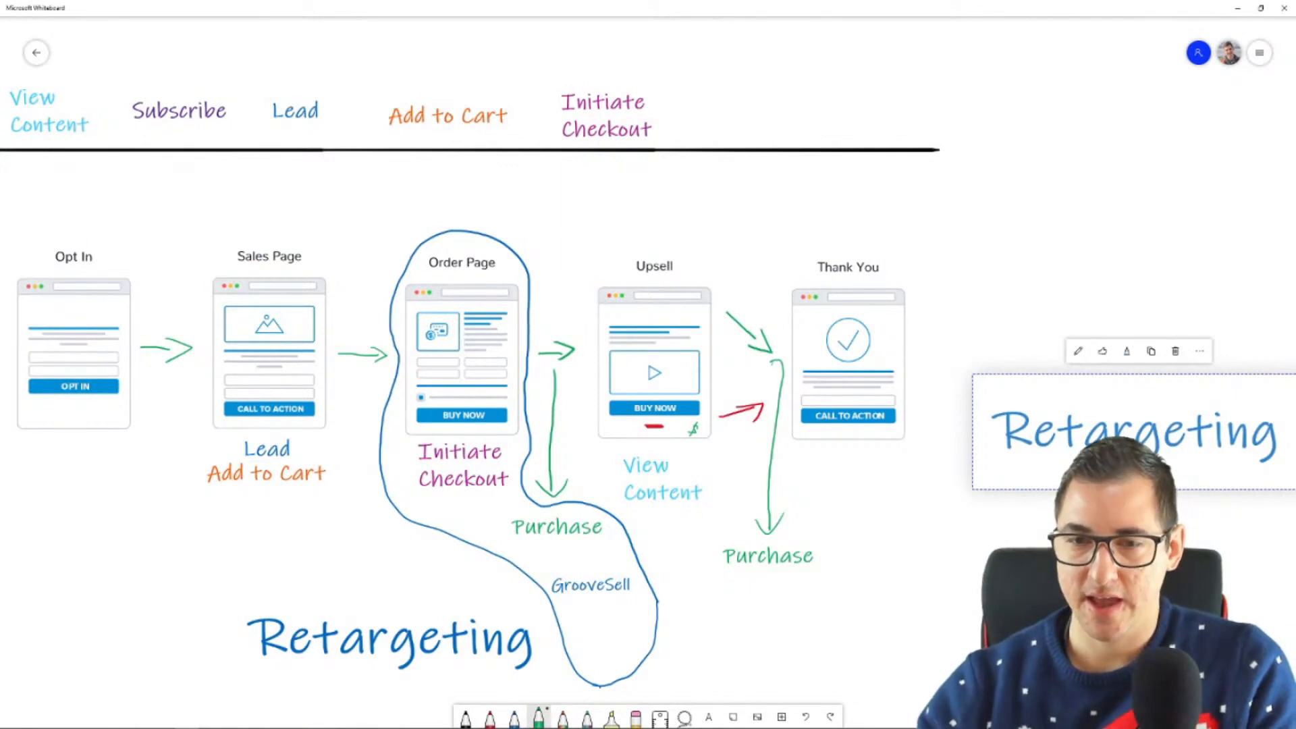
click(466, 717)
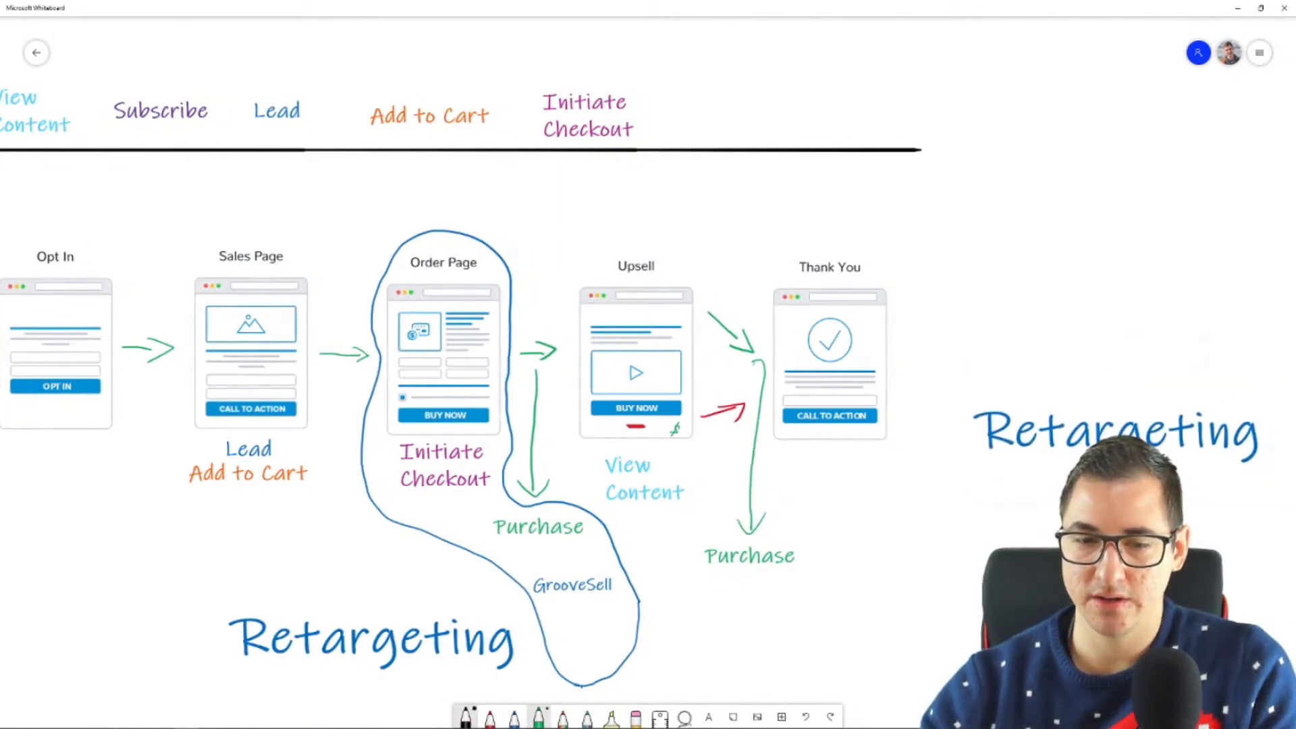
mouse_move(726, 413)
mouse_down()
mouse_move(695, 472)
mouse_move(695, 598)
mouse_move(916, 519)
mouse_move(932, 499)
mouse_up()
drag(903, 496, 944, 517)
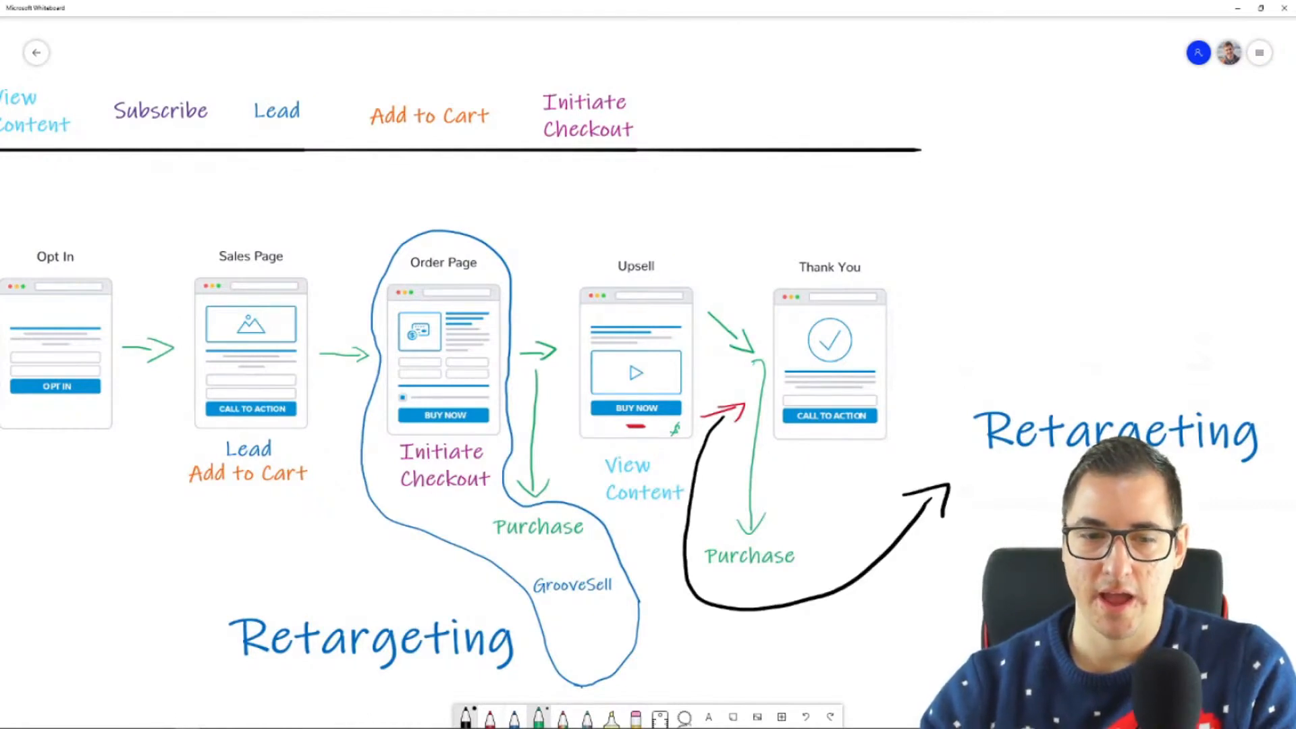
Step: Draw two black lines from the Sales Page's Lead and Add to Cart labels down toward the original Retargeting label
drag(272, 499, 318, 575)
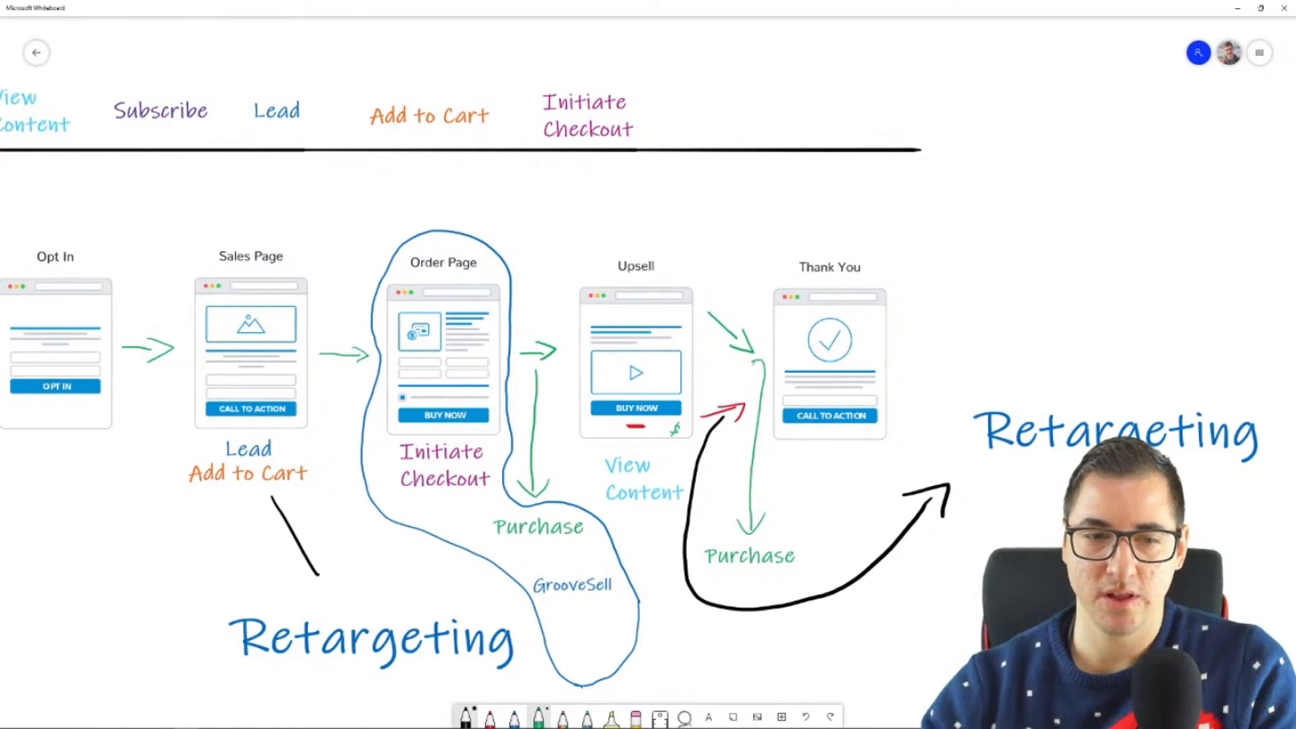
drag(304, 435, 370, 568)
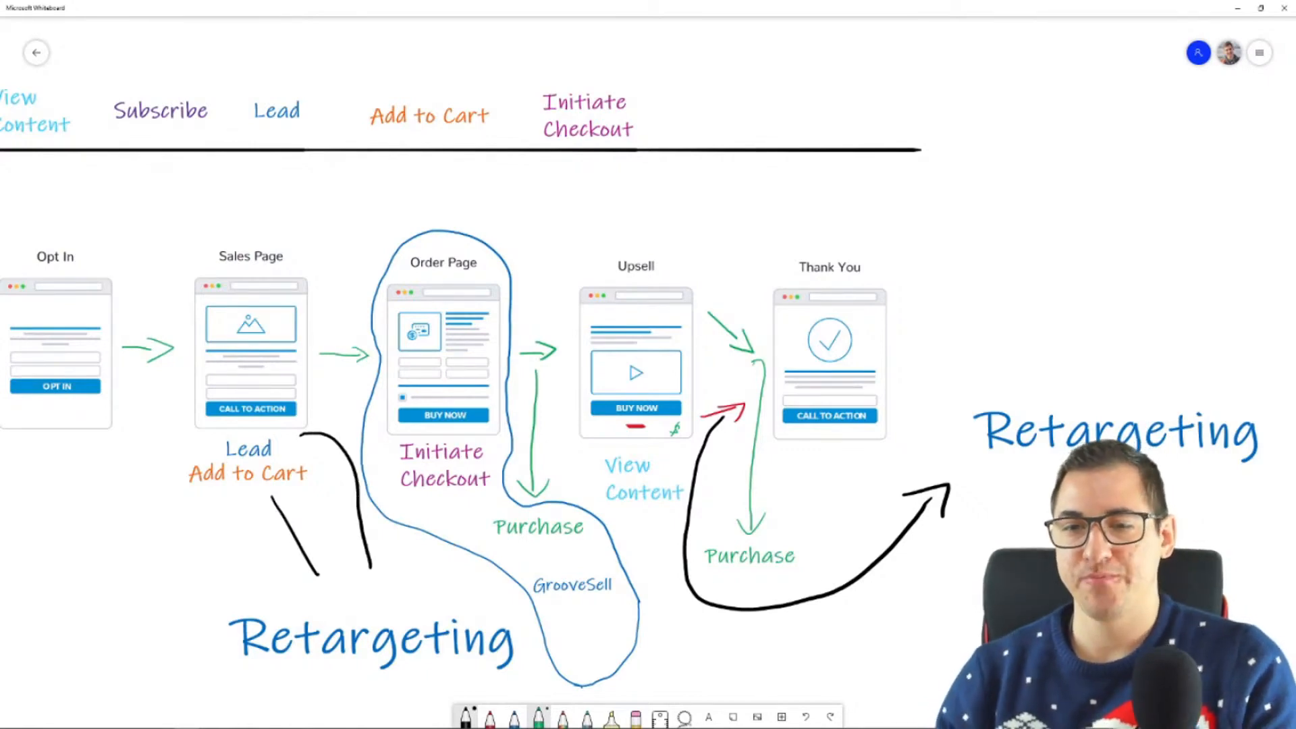
Step: Try a copy of the Subscribe label below the Opt In page and delete the copy
scroll(673, 268, down, 3)
scroll(871, 556, down, 3)
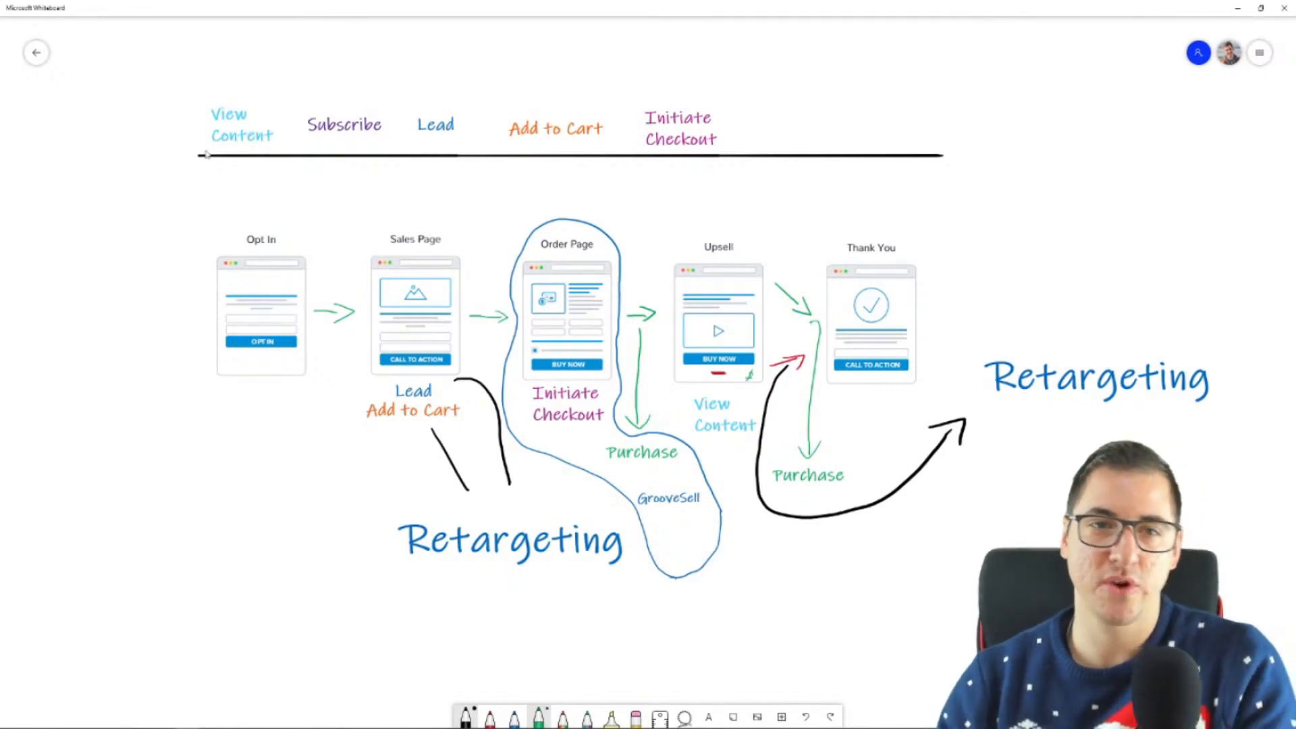
click(346, 125)
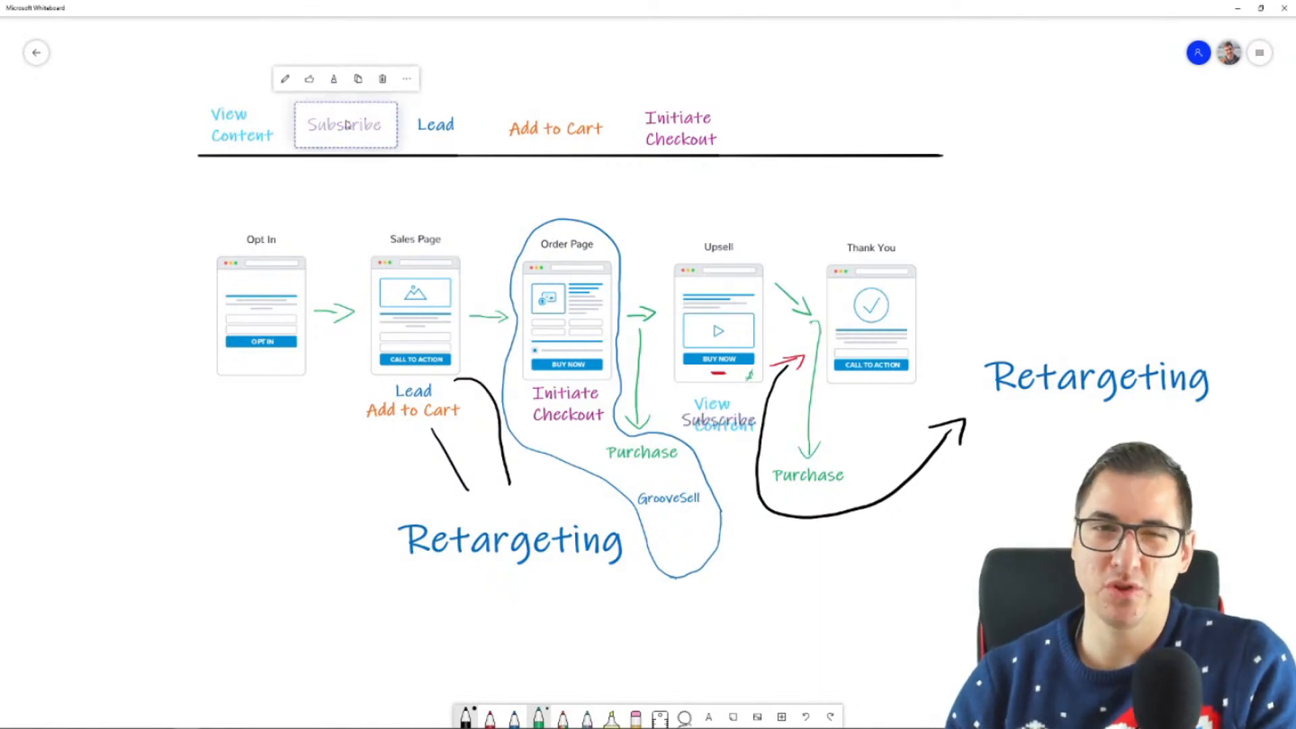
key(ctrl+c)
key(ctrl+v)
drag(694, 387, 249, 416)
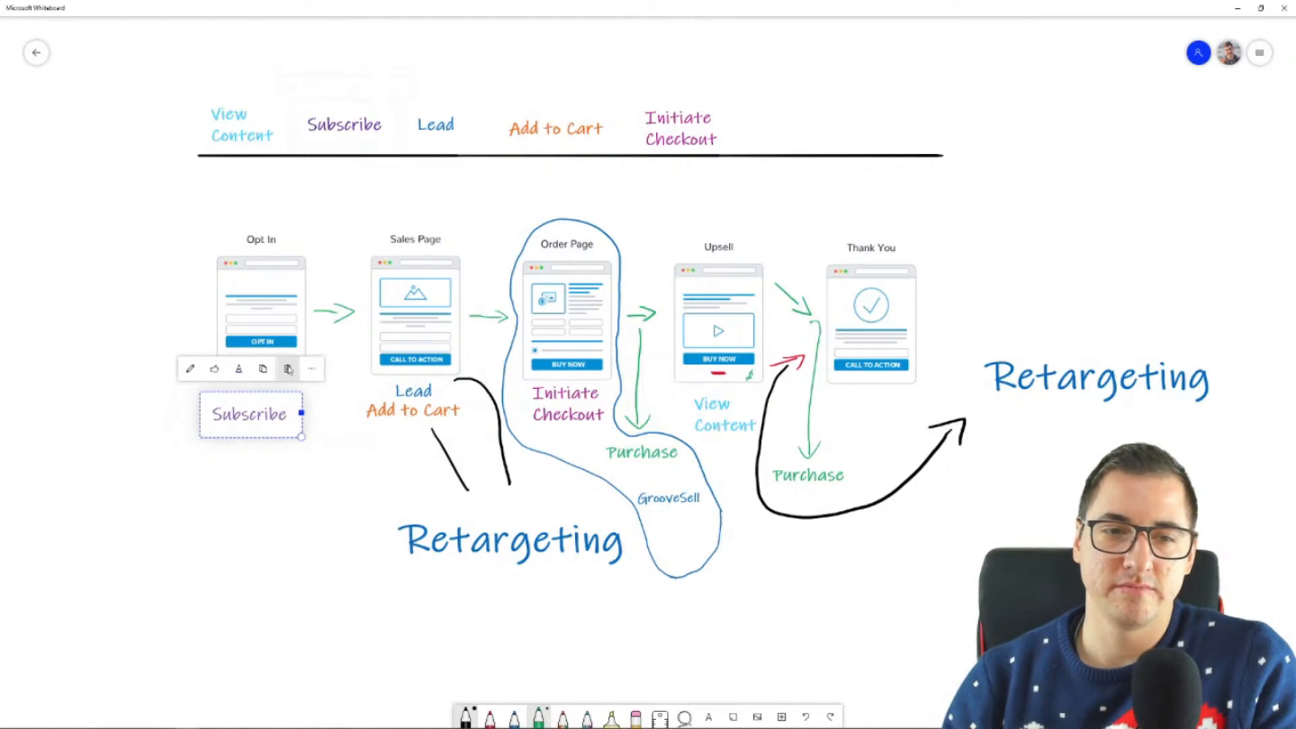
click(288, 368)
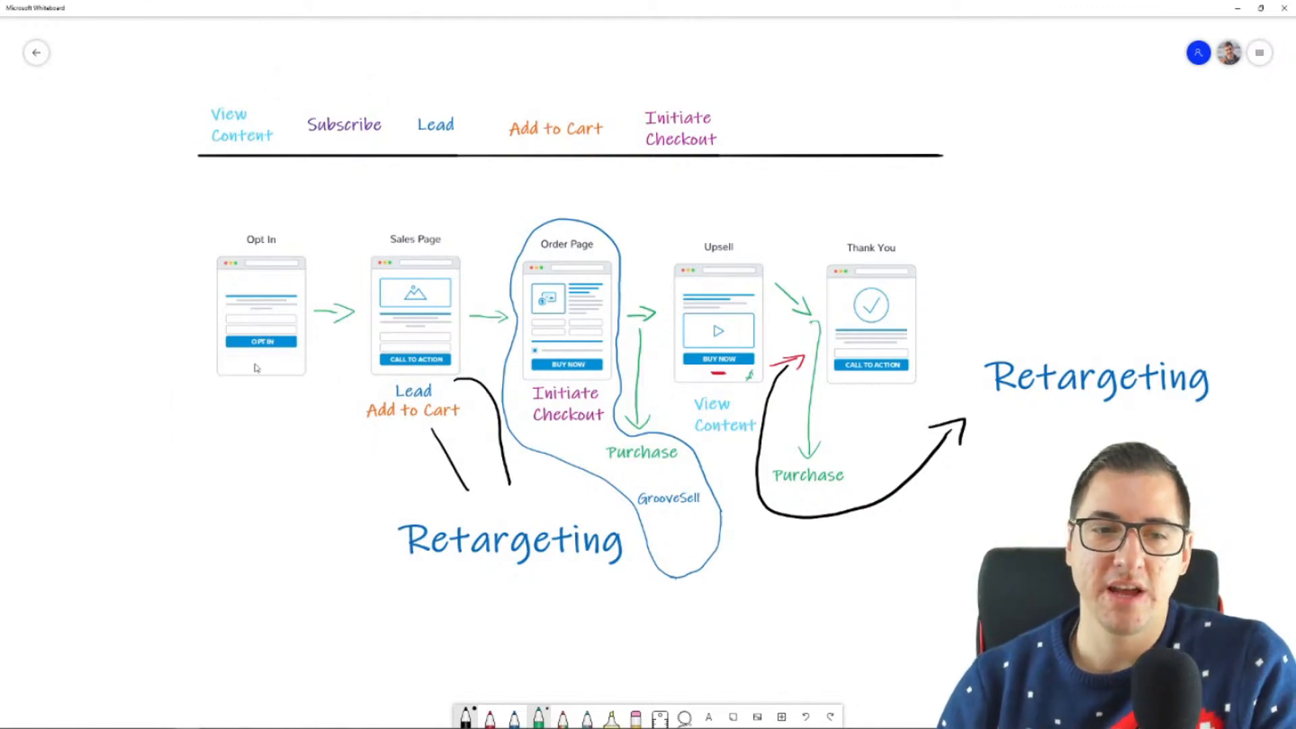
click(426, 406)
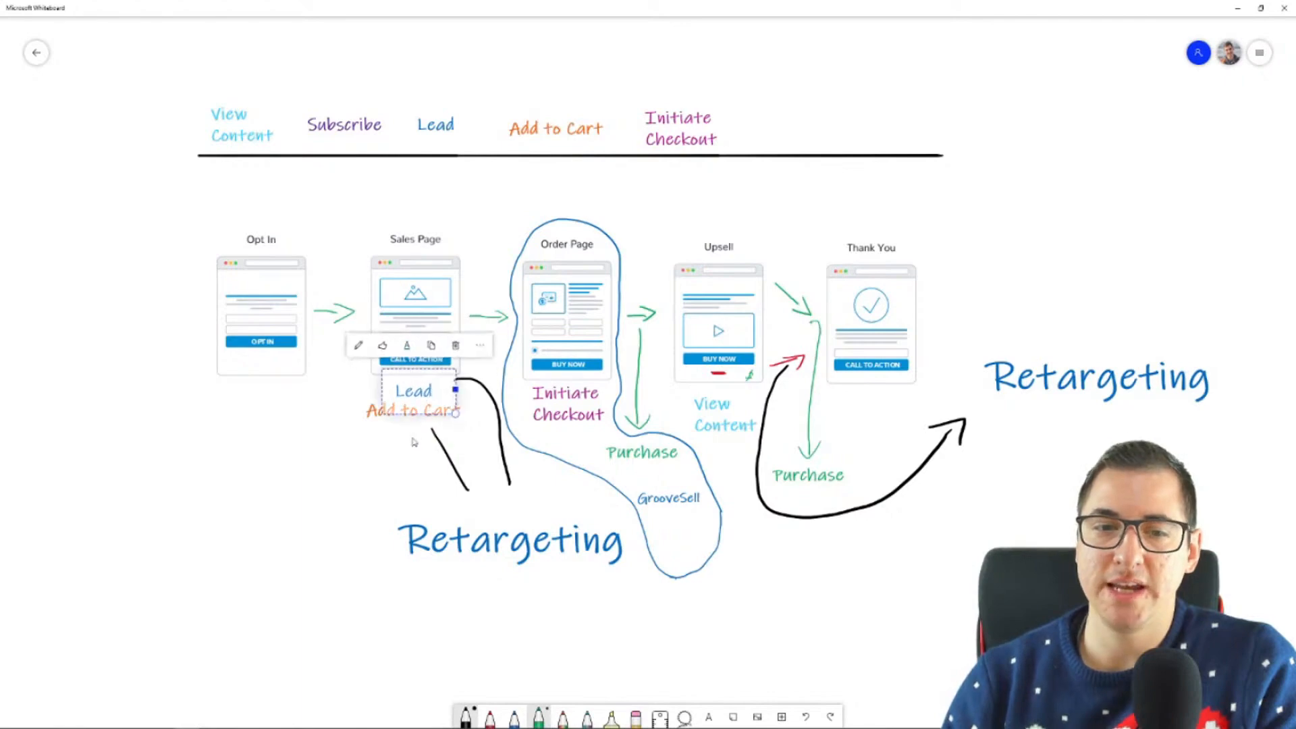
click(385, 417)
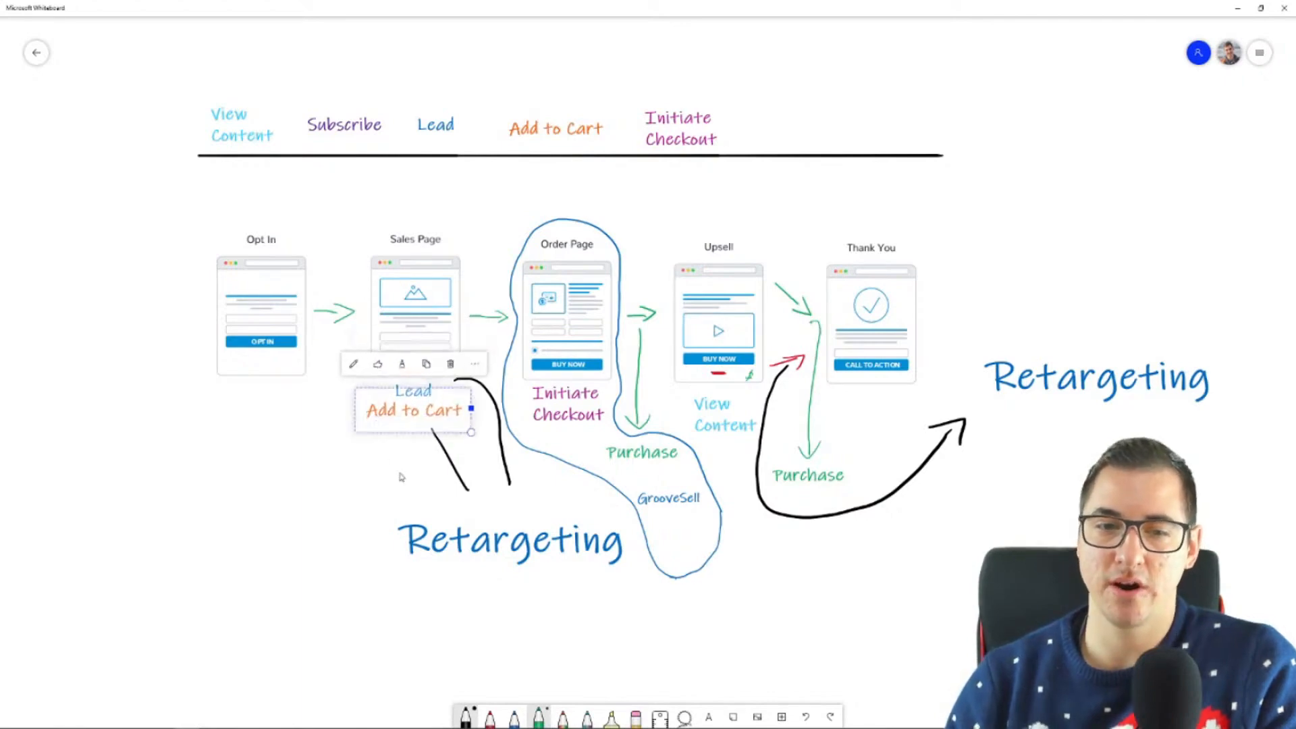
scroll(312, 484, up, 3)
click(451, 364)
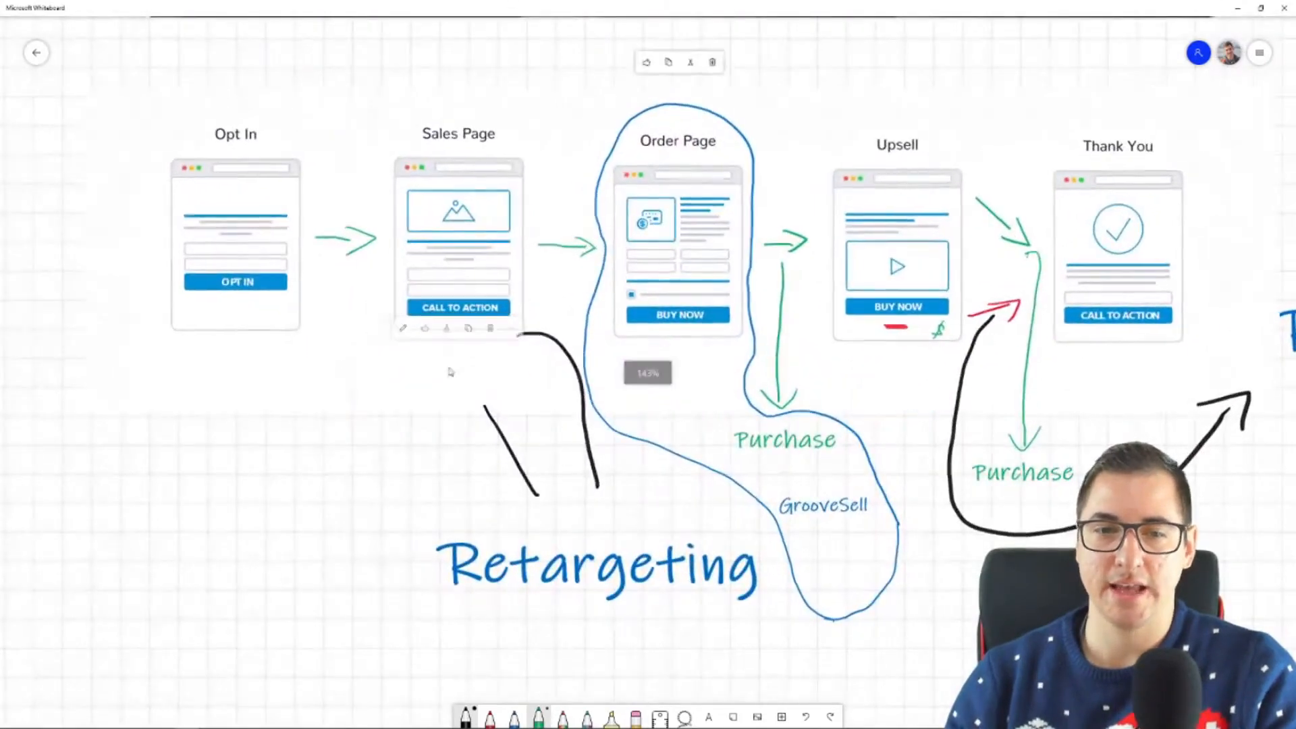
click(179, 688)
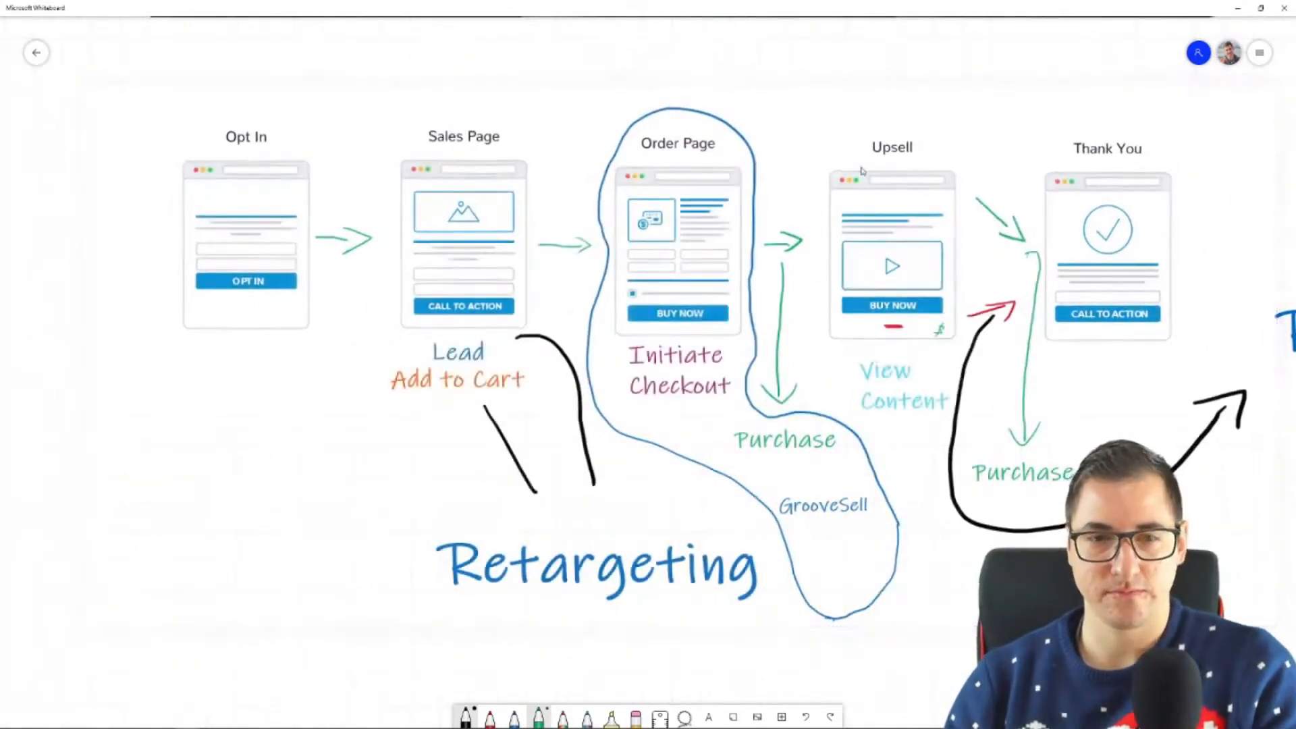
Step: Switch to the browser and open the Facebook Pixel testing site's Sales Page in the GrooveFunnels builder
click(1236, 9)
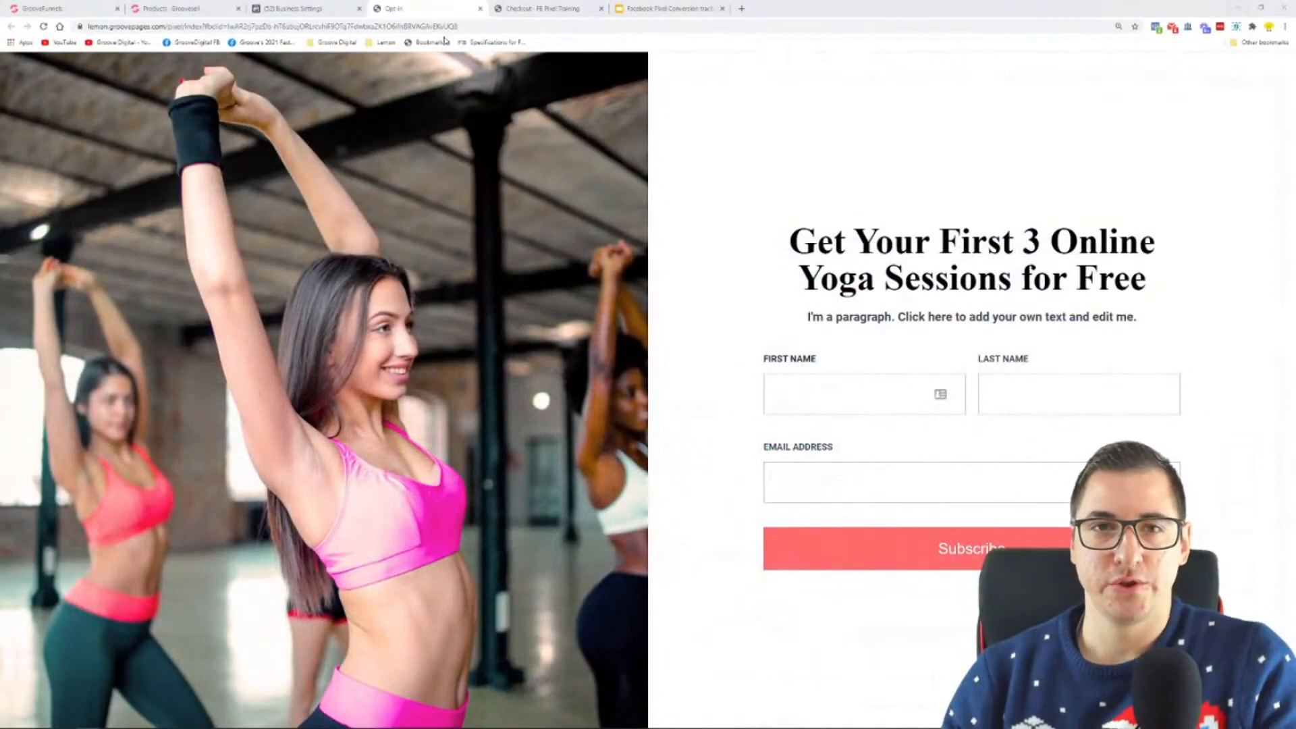
click(480, 8)
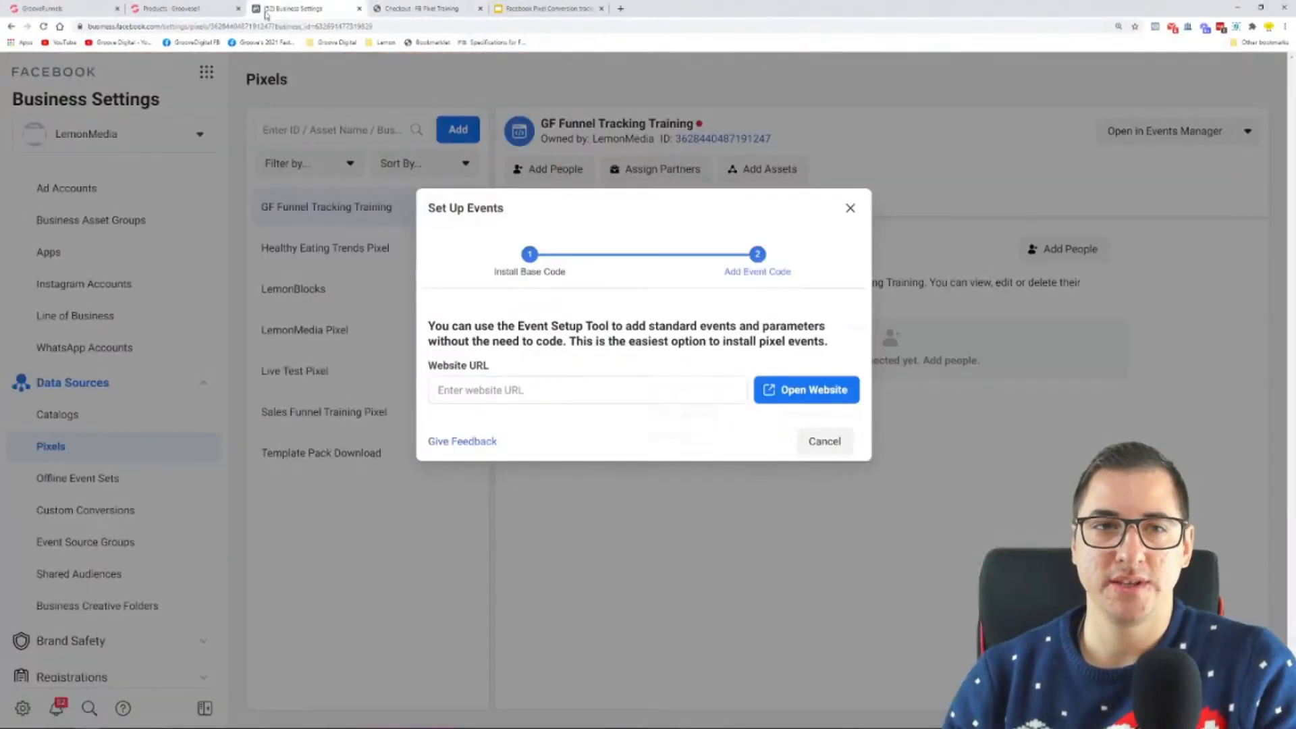
click(58, 9)
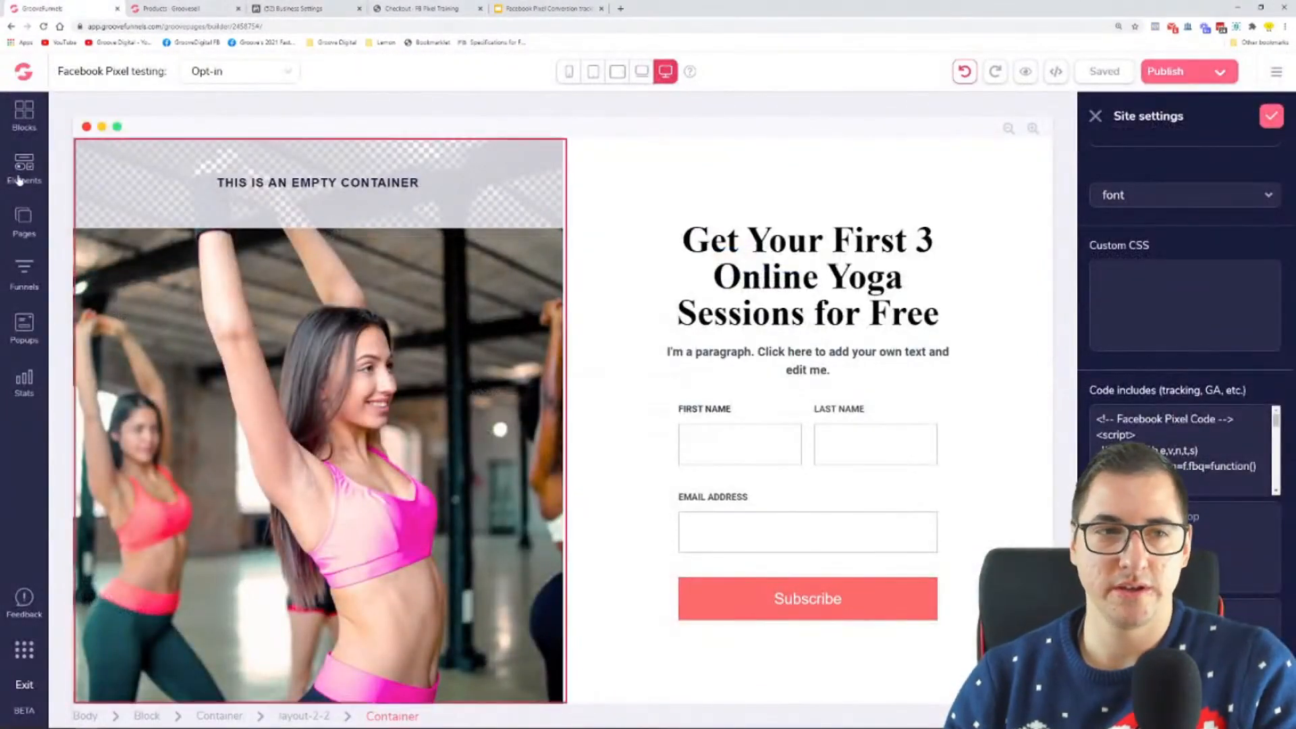
click(24, 226)
click(151, 259)
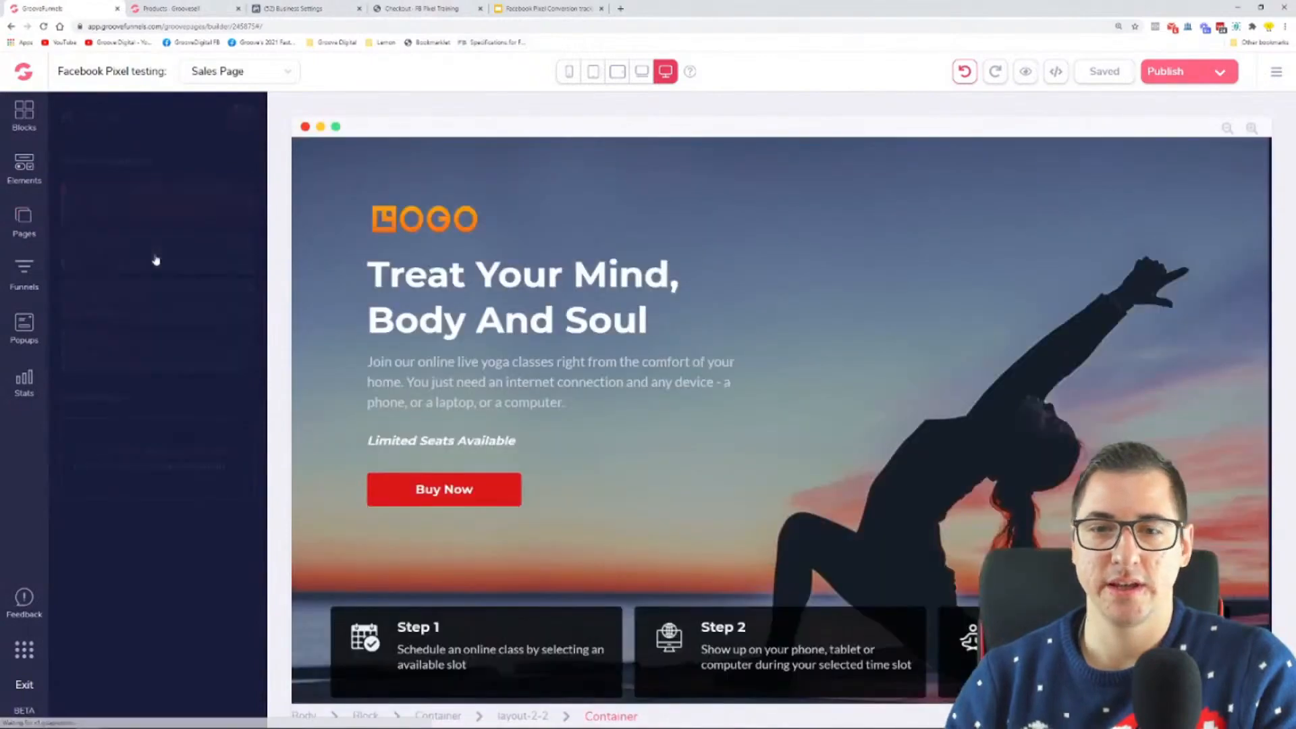
Step: Copy the Sales Page's hosted link address from the publishing settings
click(1166, 71)
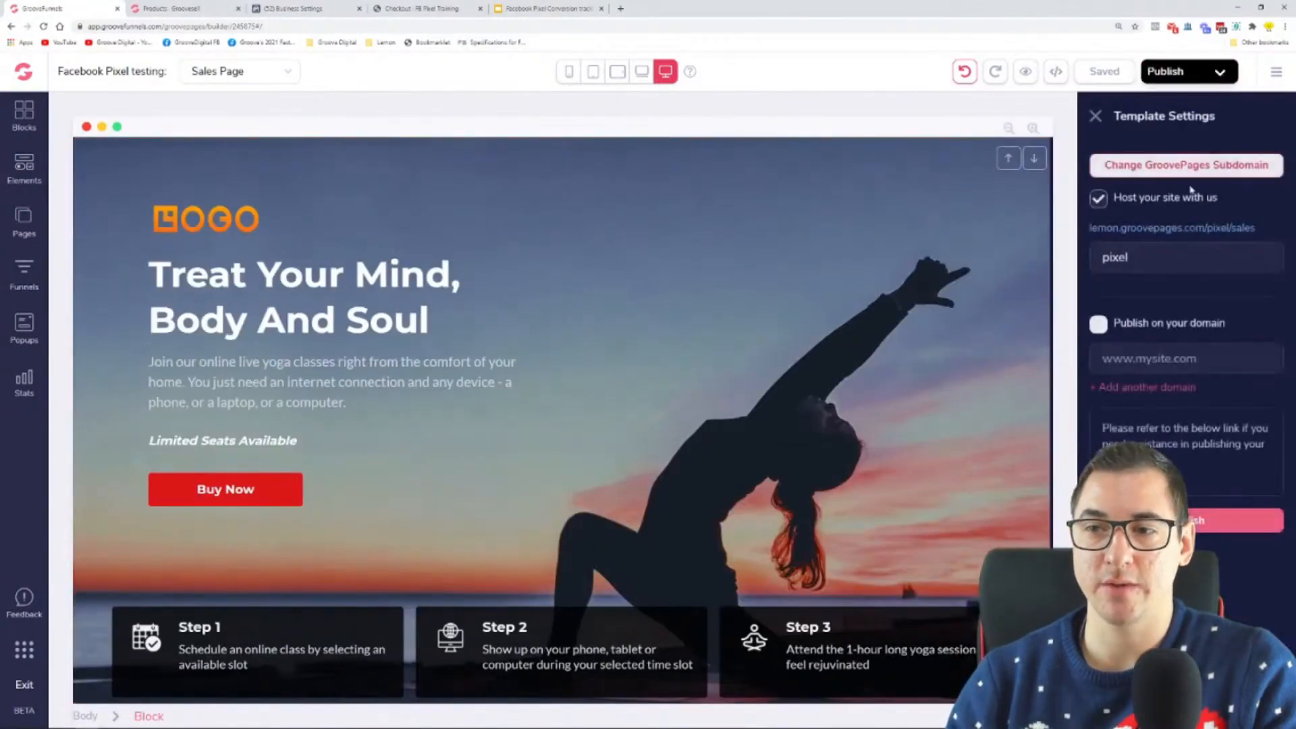
right_click(1183, 232)
click(1174, 309)
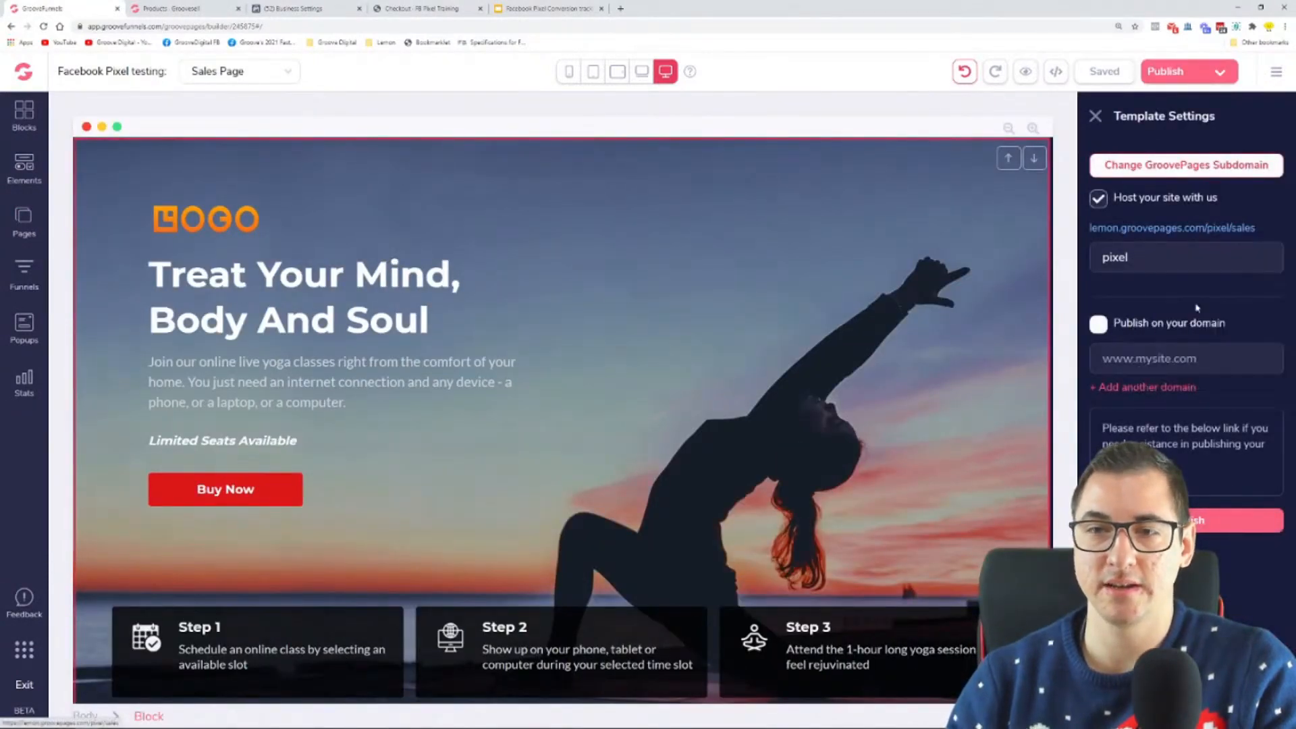
click(396, 10)
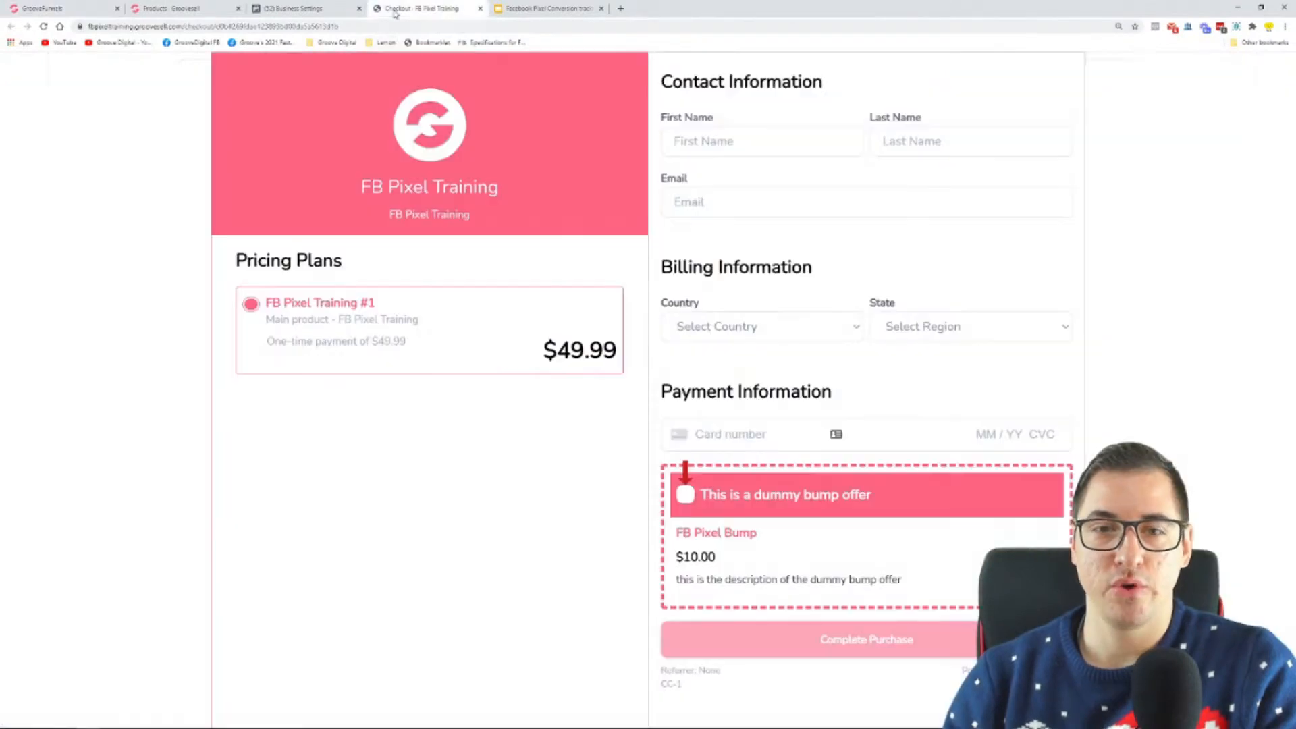
click(309, 6)
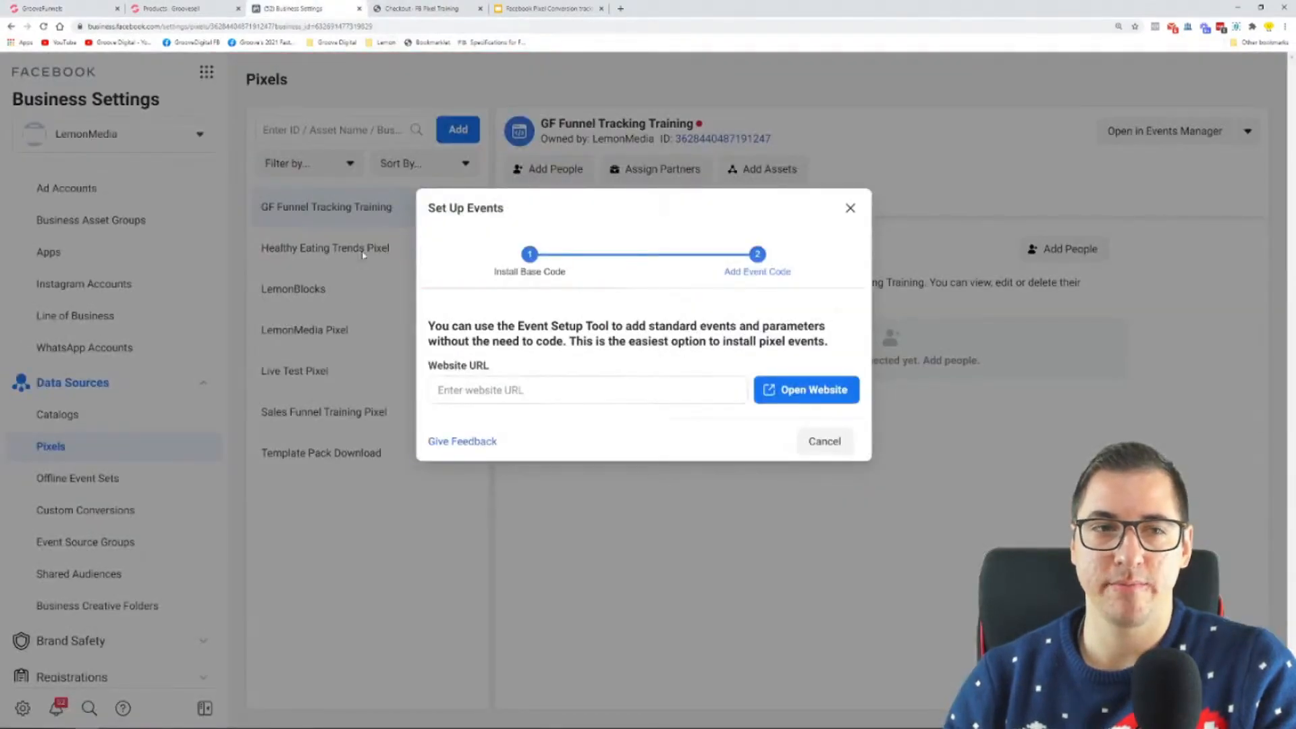
click(547, 398)
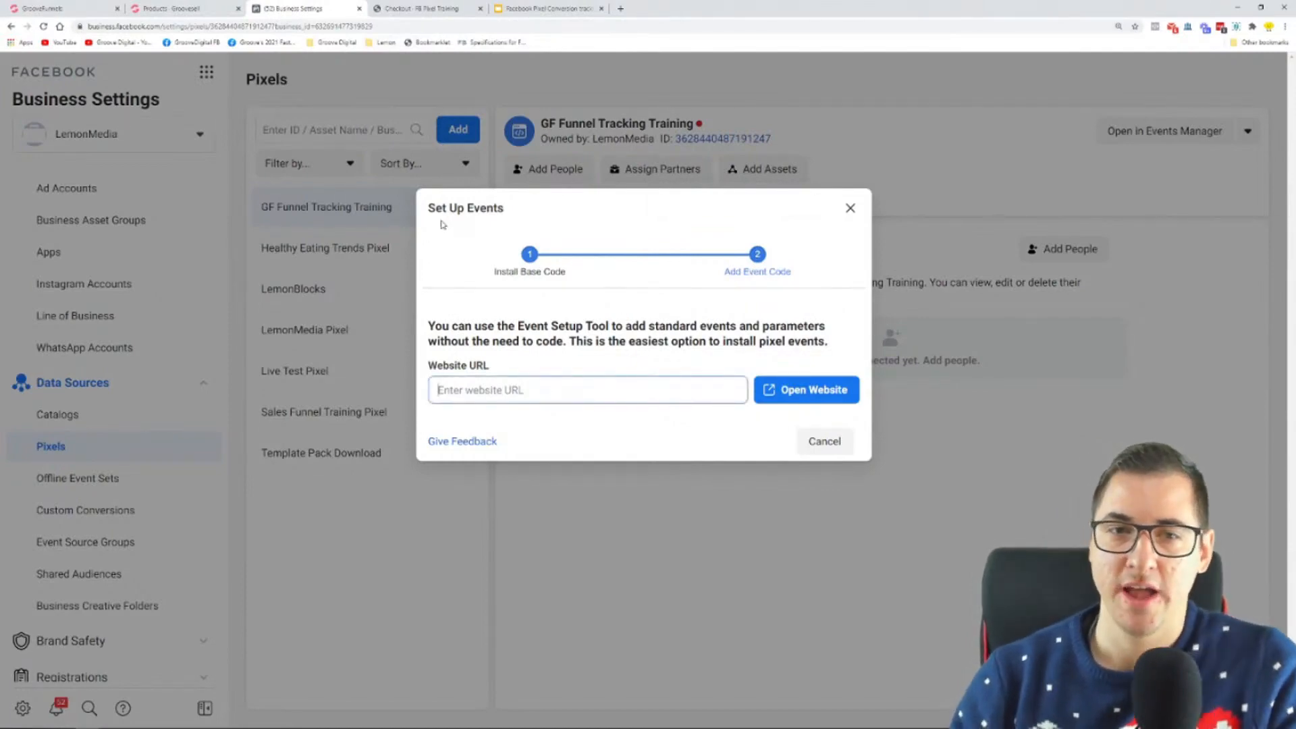
drag(427, 215, 514, 221)
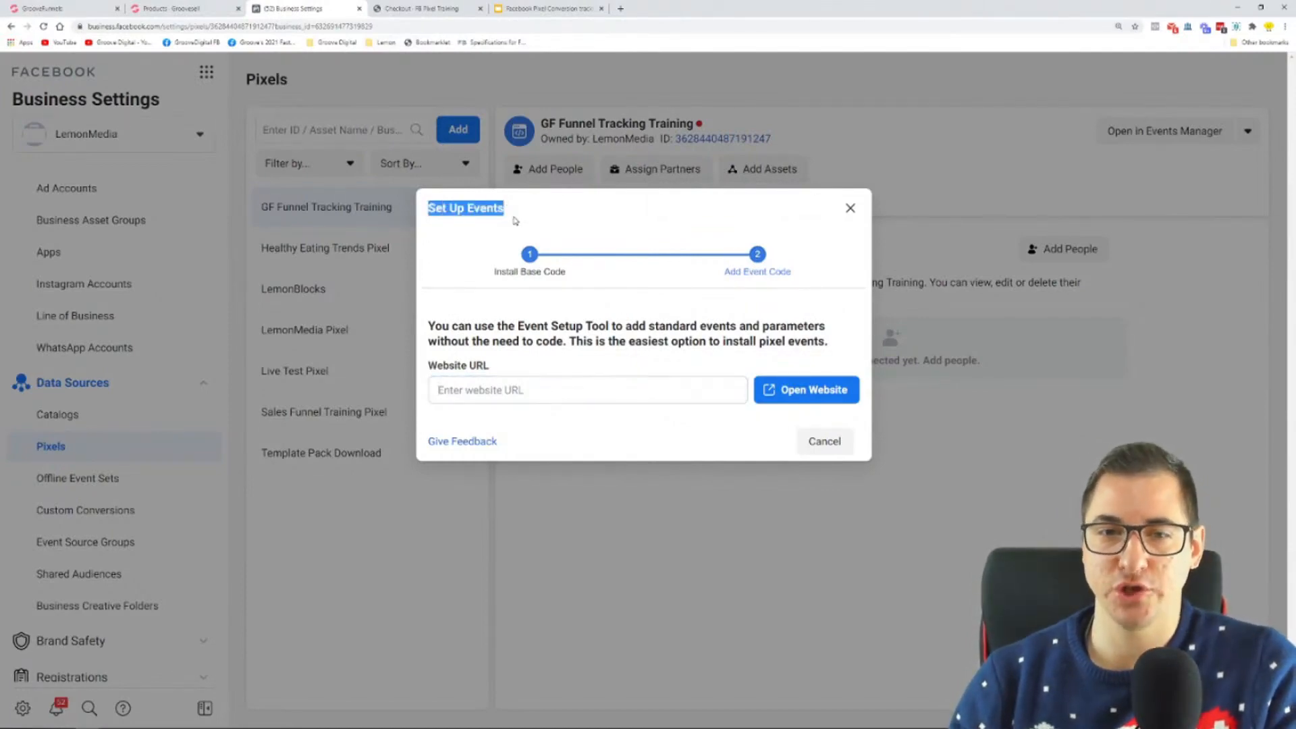
click(512, 381)
key(ctrl+v)
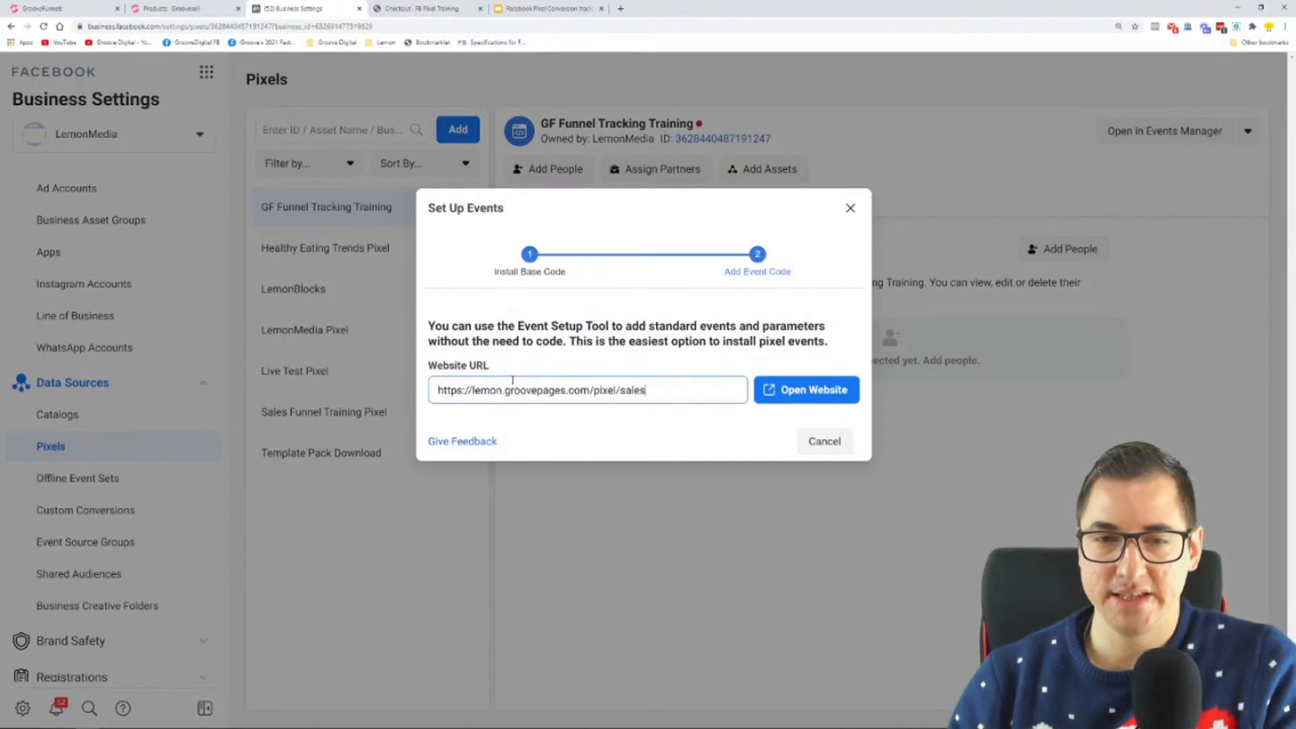
click(794, 390)
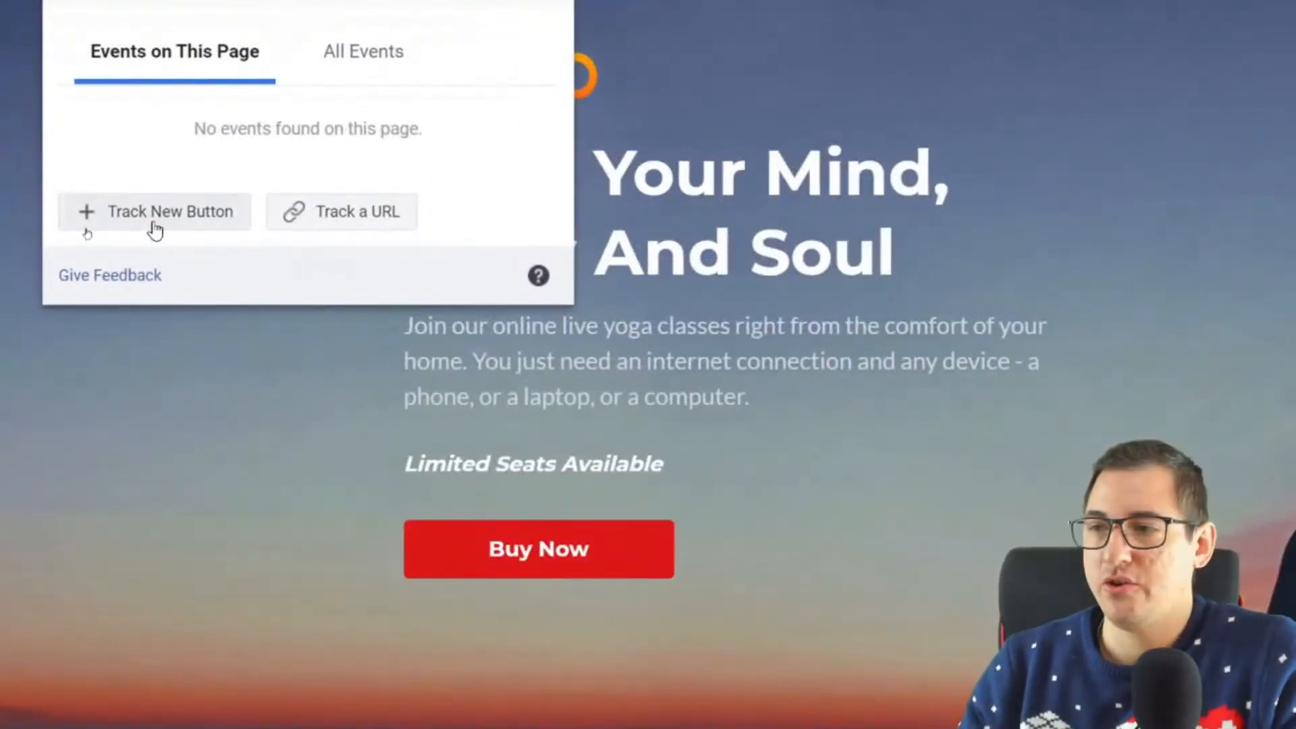
Step: Look through the event types offered for tracking the sales page by URL, and close the list without choosing one
click(329, 220)
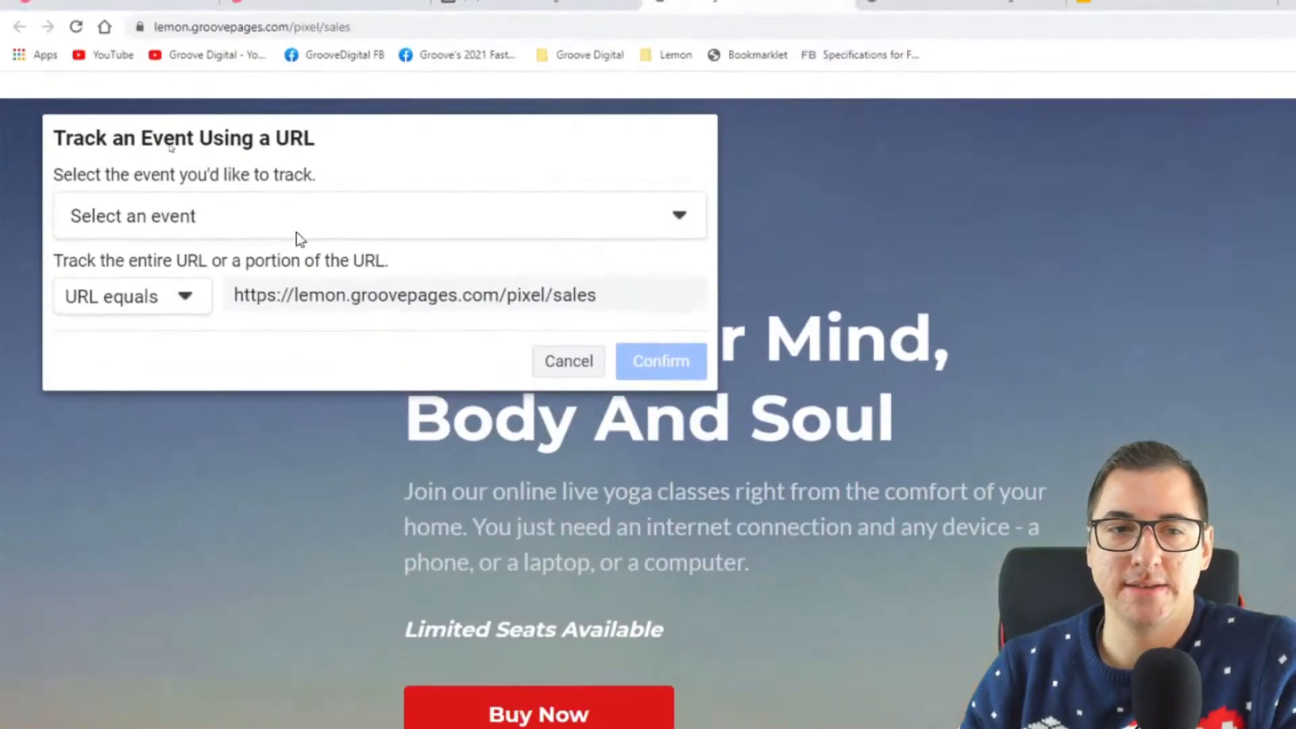
click(297, 67)
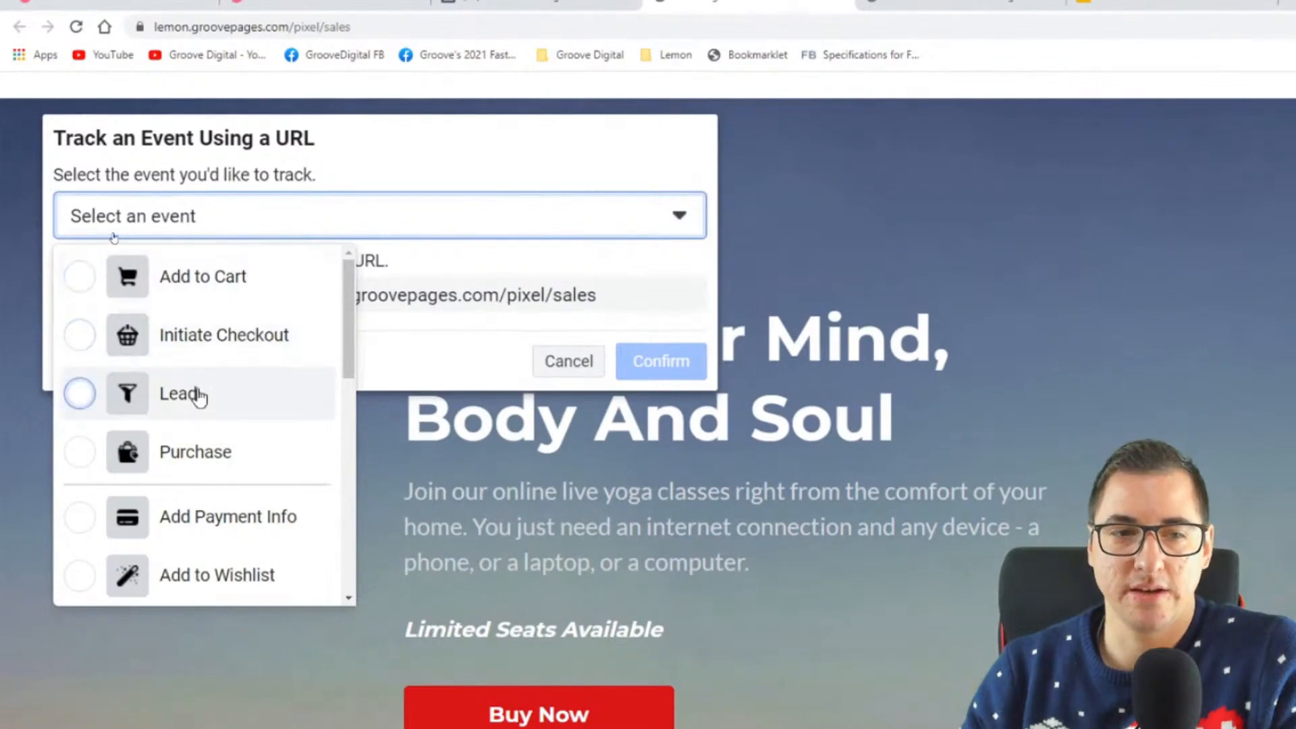
scroll(198, 397, down, 2)
scroll(197, 397, down, 2)
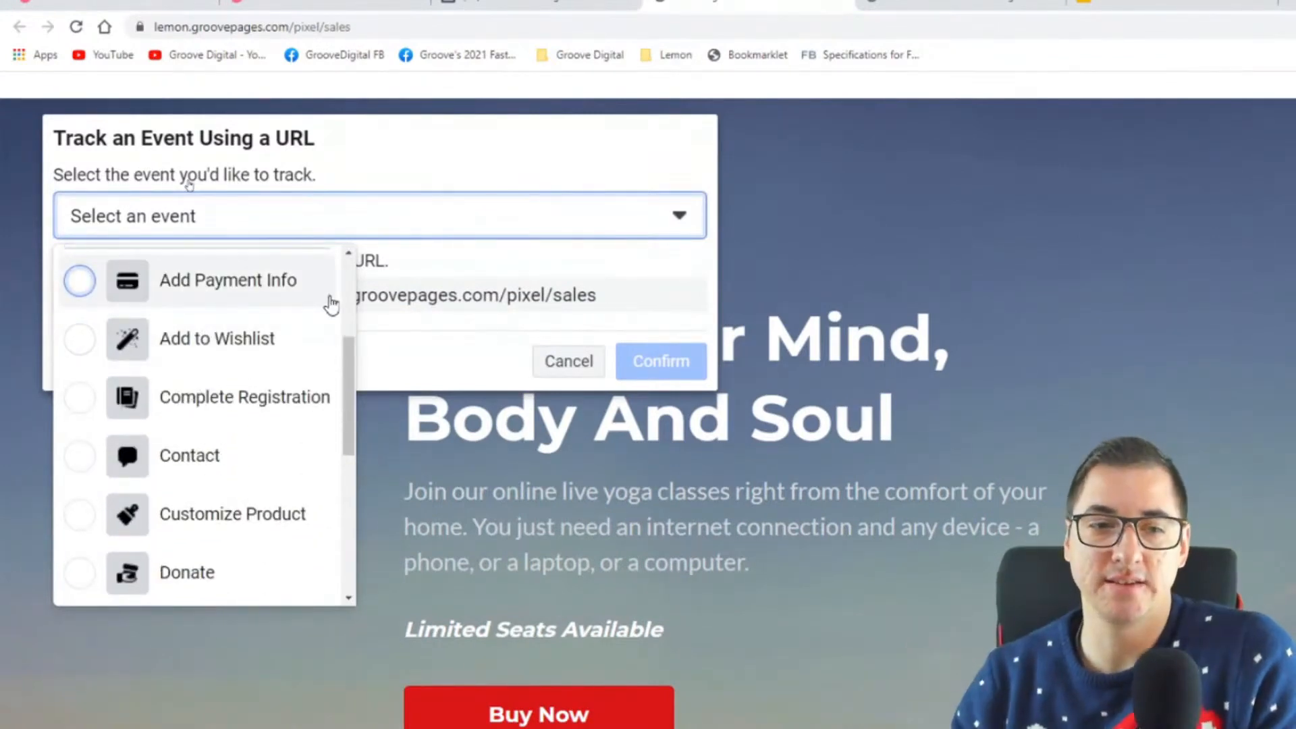
scroll(327, 312, down, 6)
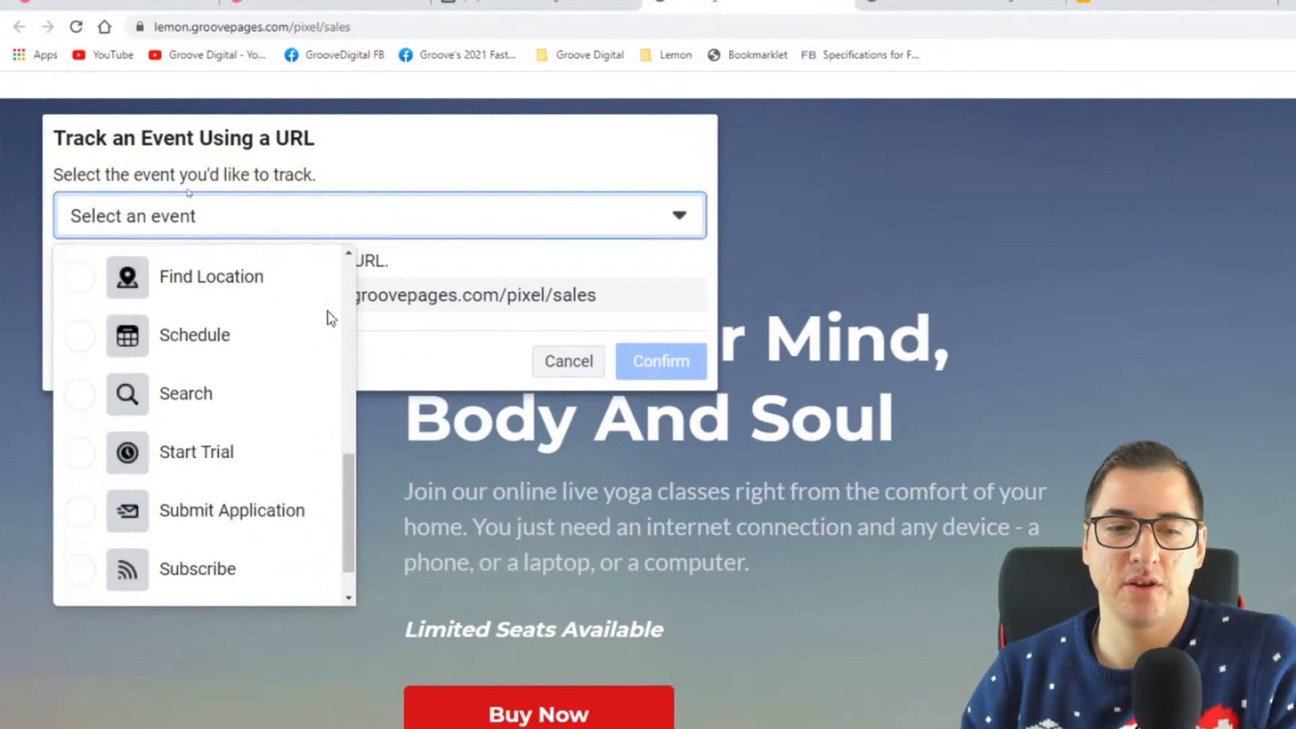
scroll(169, 378, up, 10)
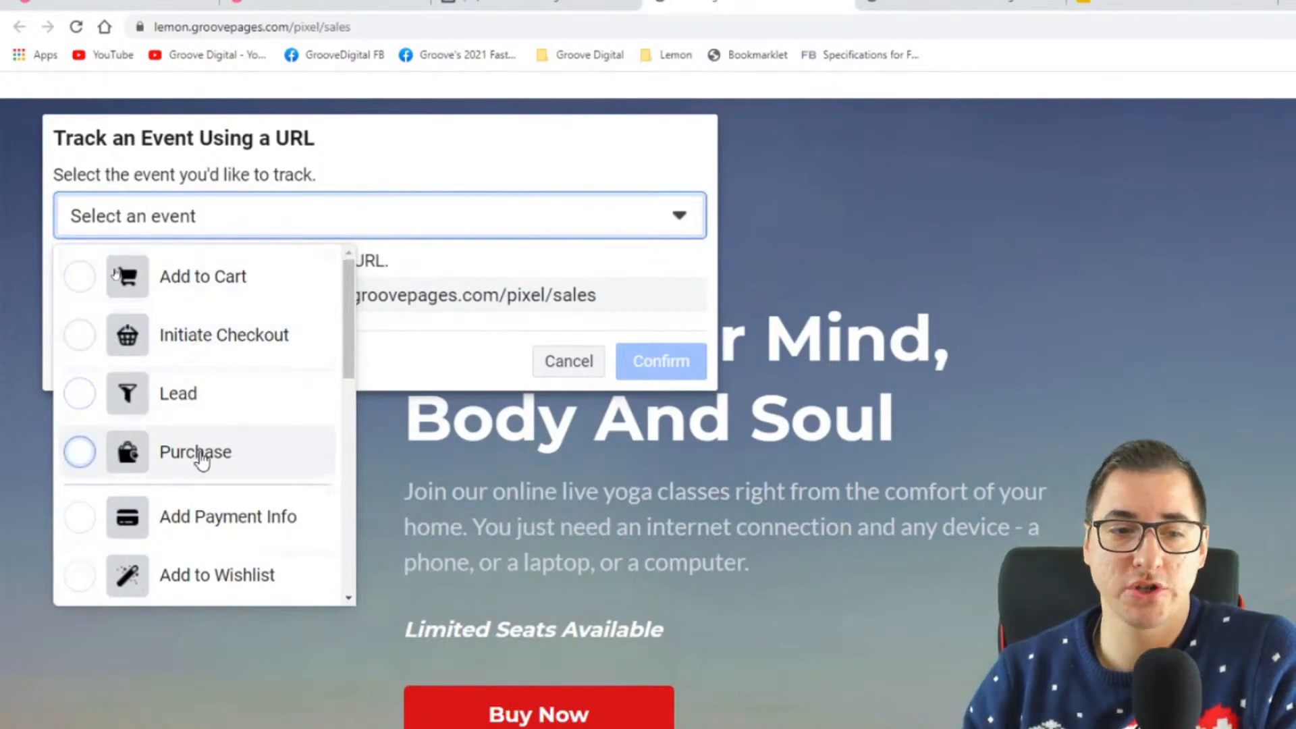
scroll(223, 432, down, 2)
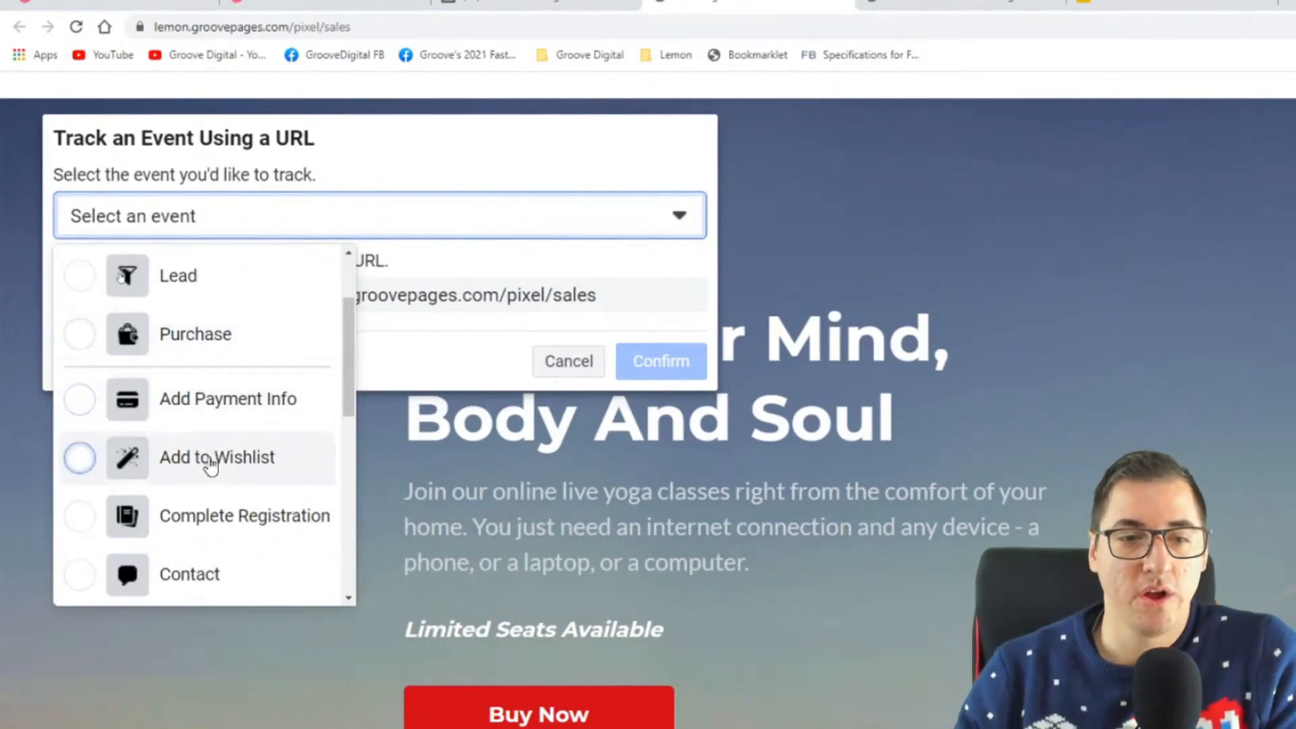
scroll(211, 464, down, 2)
scroll(243, 406, down, 4)
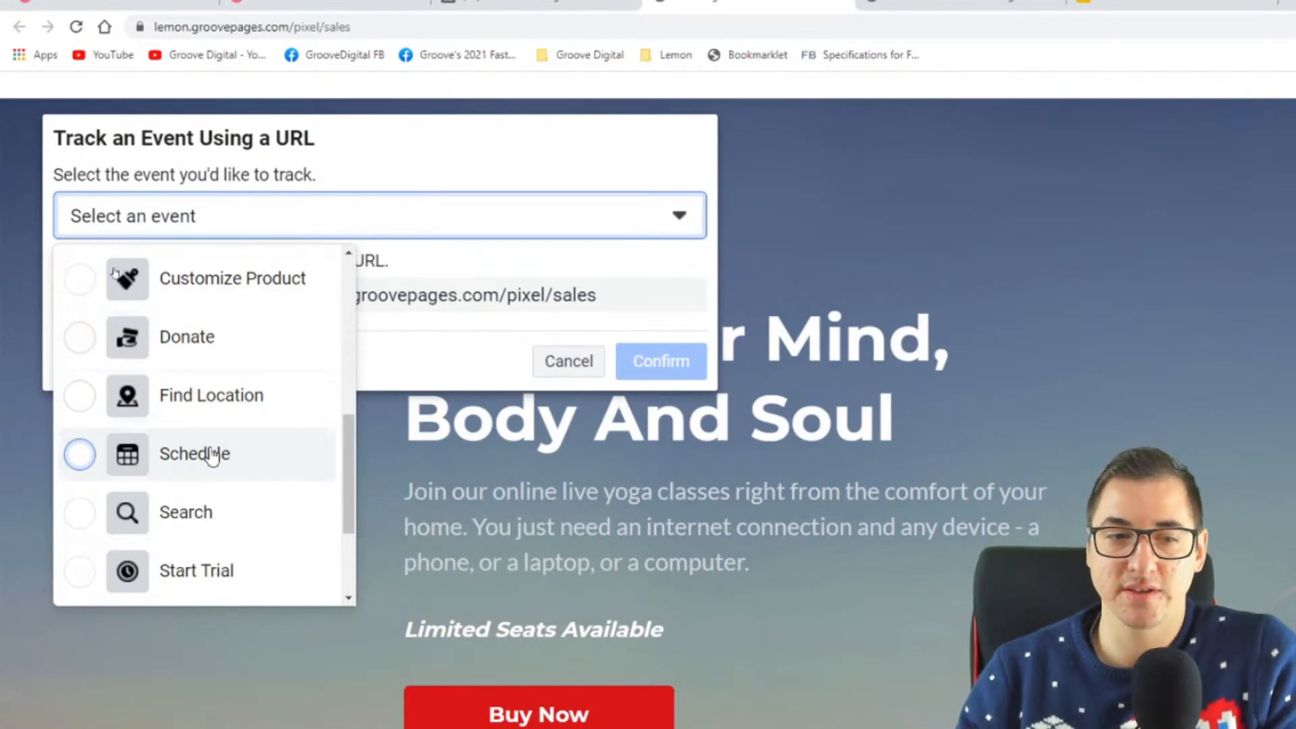
scroll(266, 451, down, 2)
scroll(265, 451, down, 1)
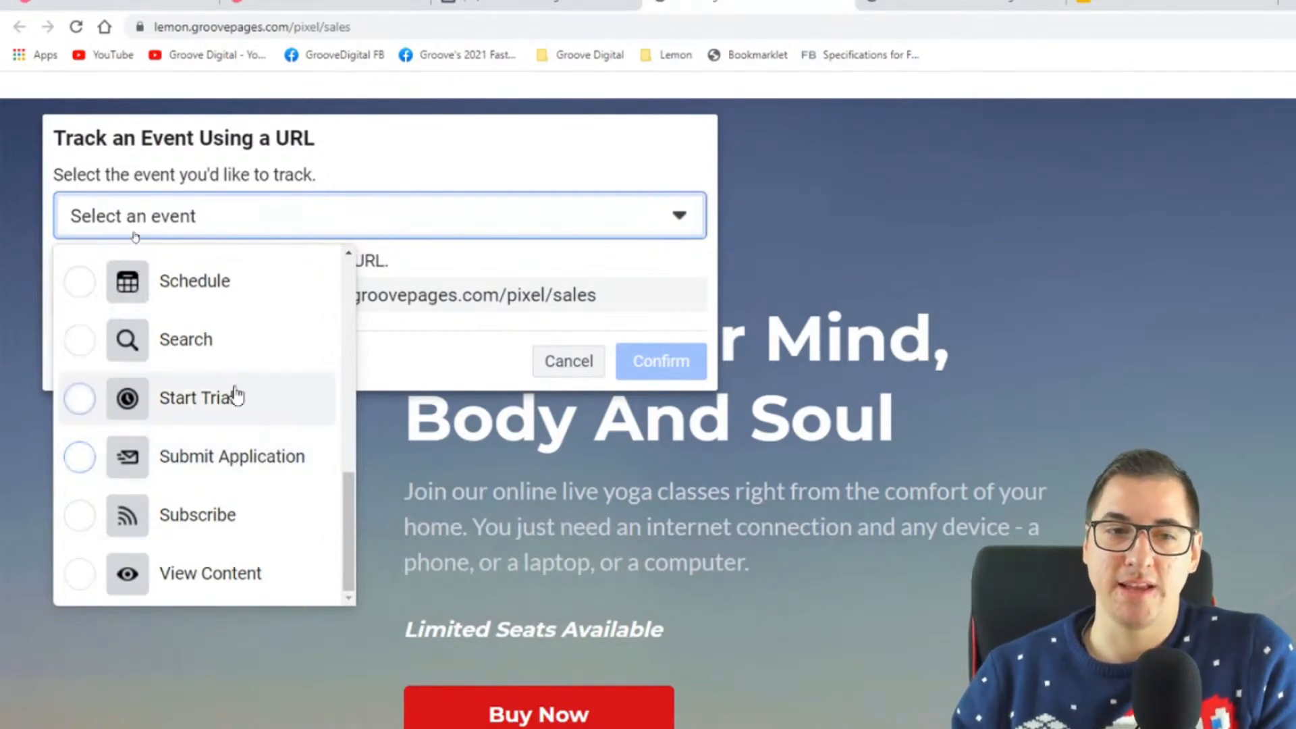
scroll(249, 422, up, 5)
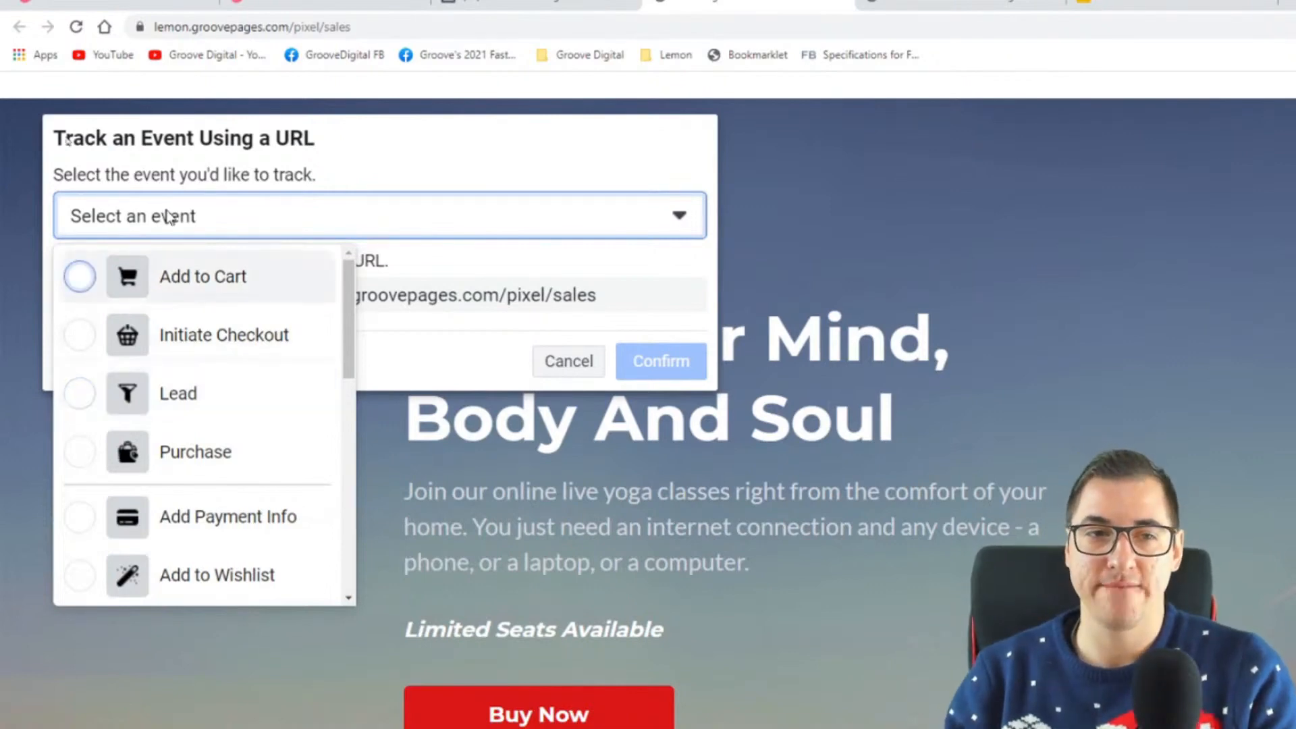
key(Escape)
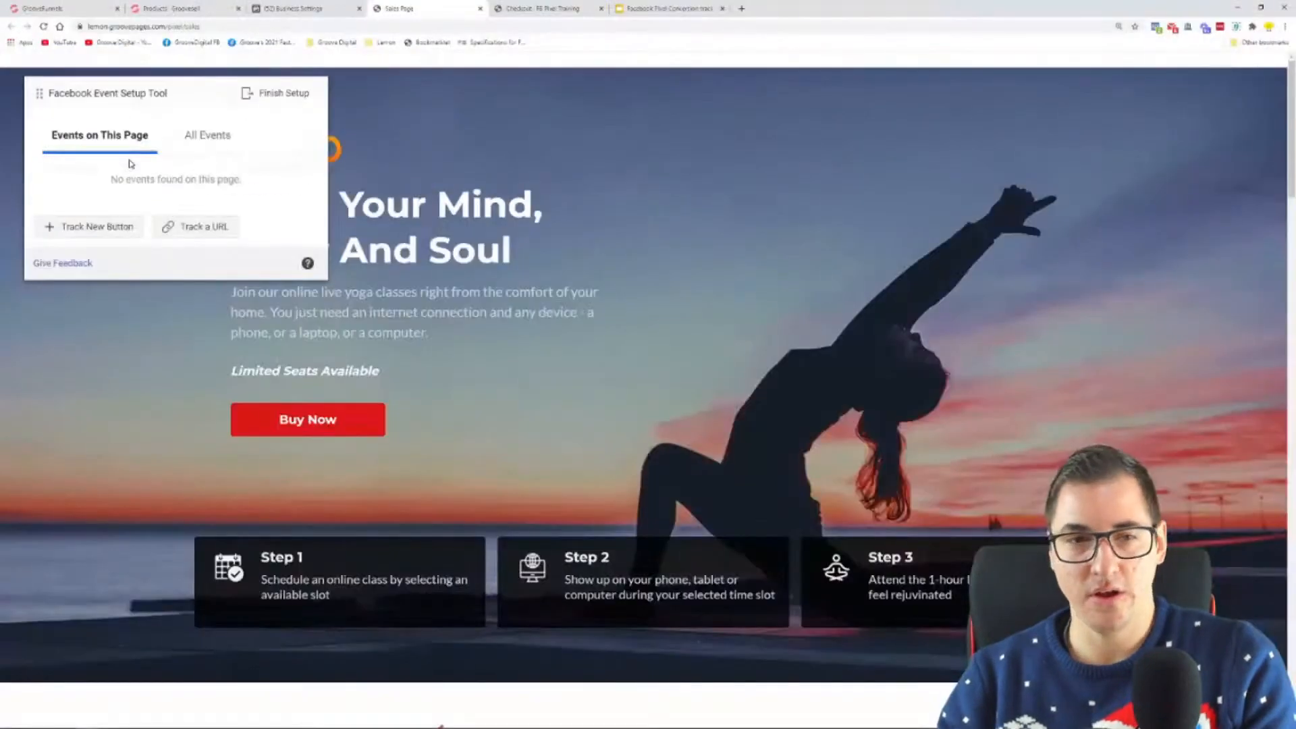
Step: Check the events mapped under the Sales Page in Microsoft Whiteboard and return to the sales page in the browser
click(189, 720)
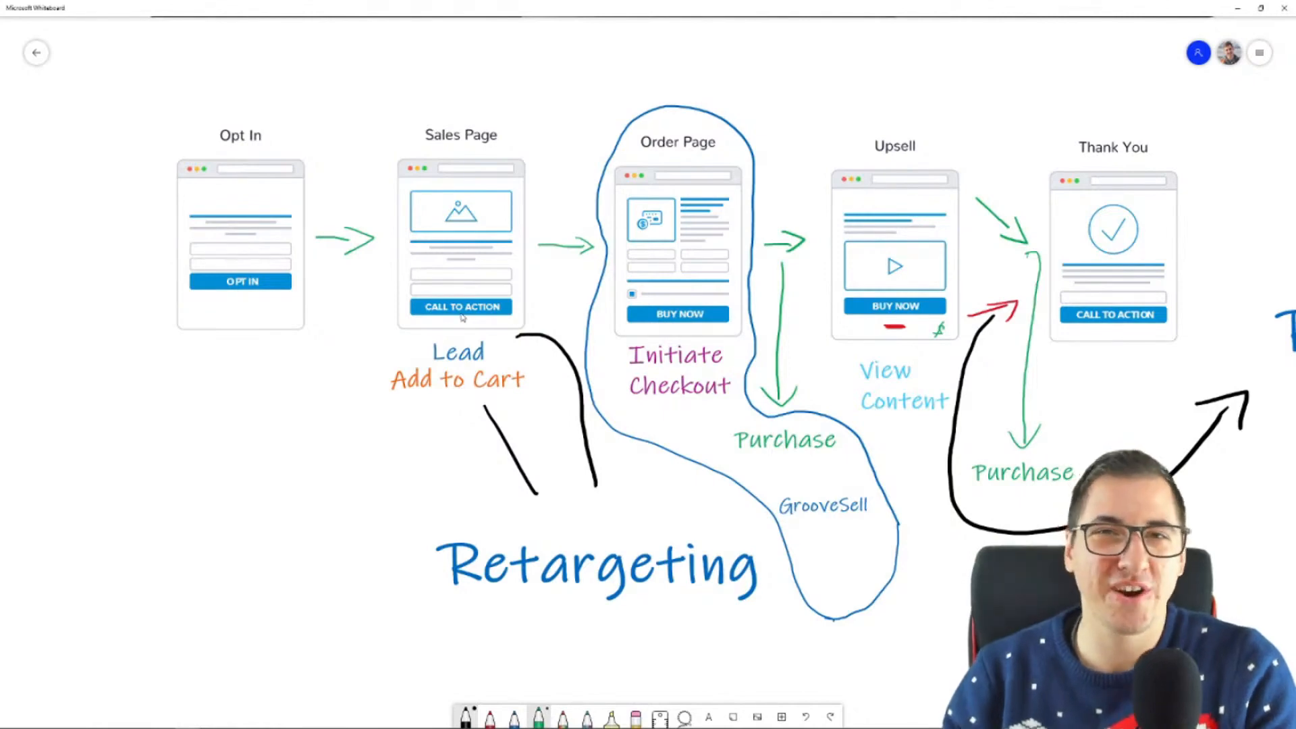
mouse_move(317, 727)
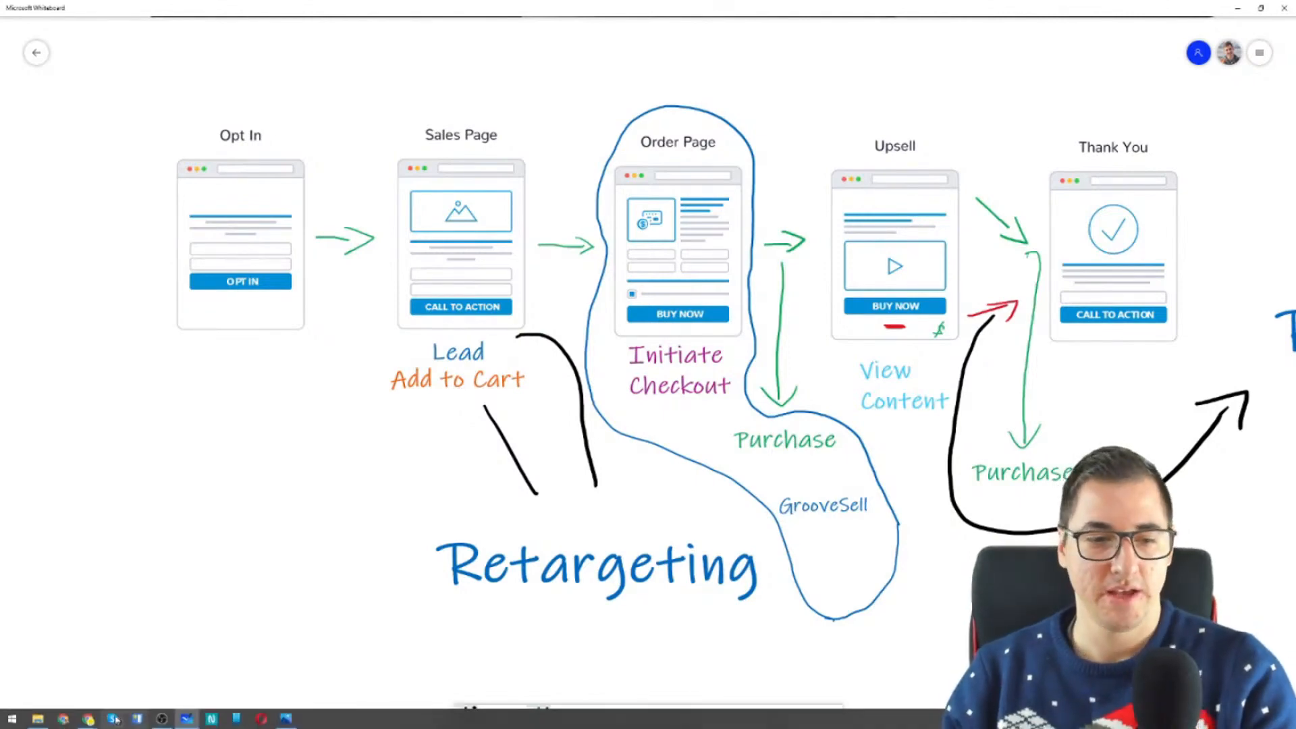
mouse_move(89, 720)
click(101, 684)
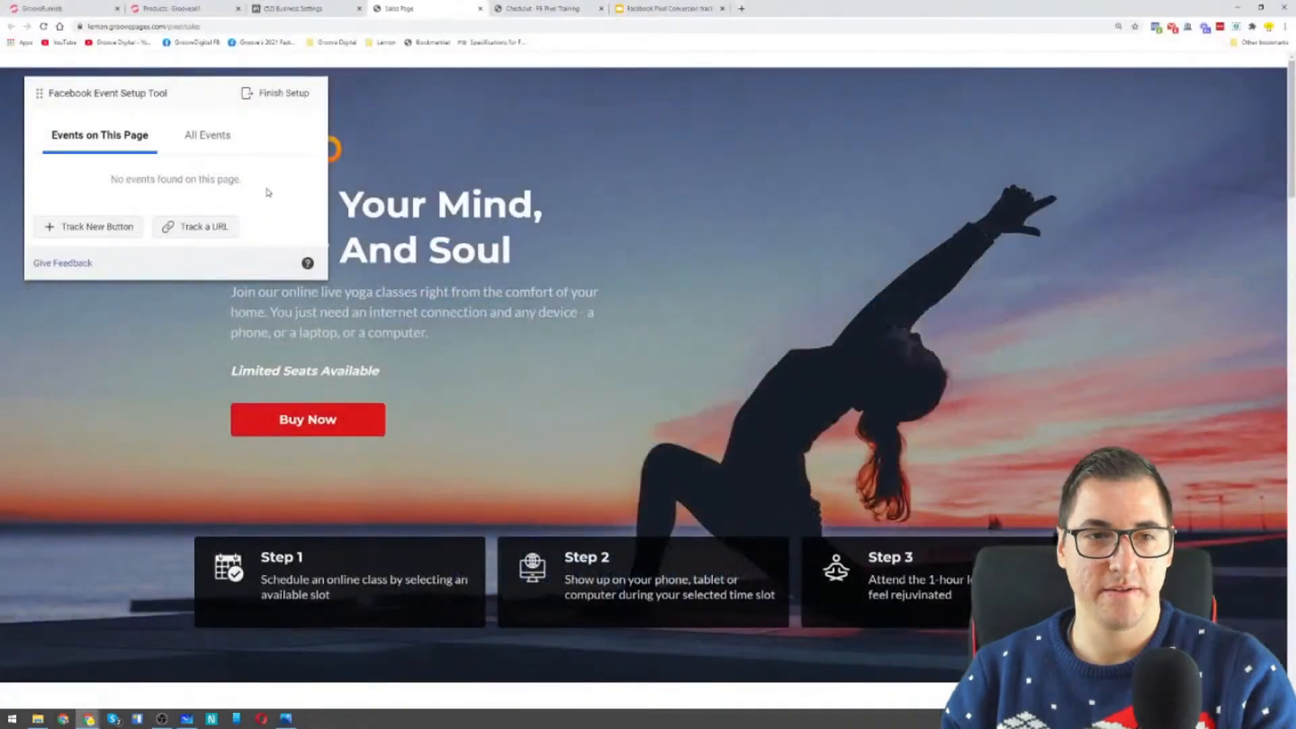
Step: Start tracking a URL event on the sales page and choose Lead as the event
click(205, 228)
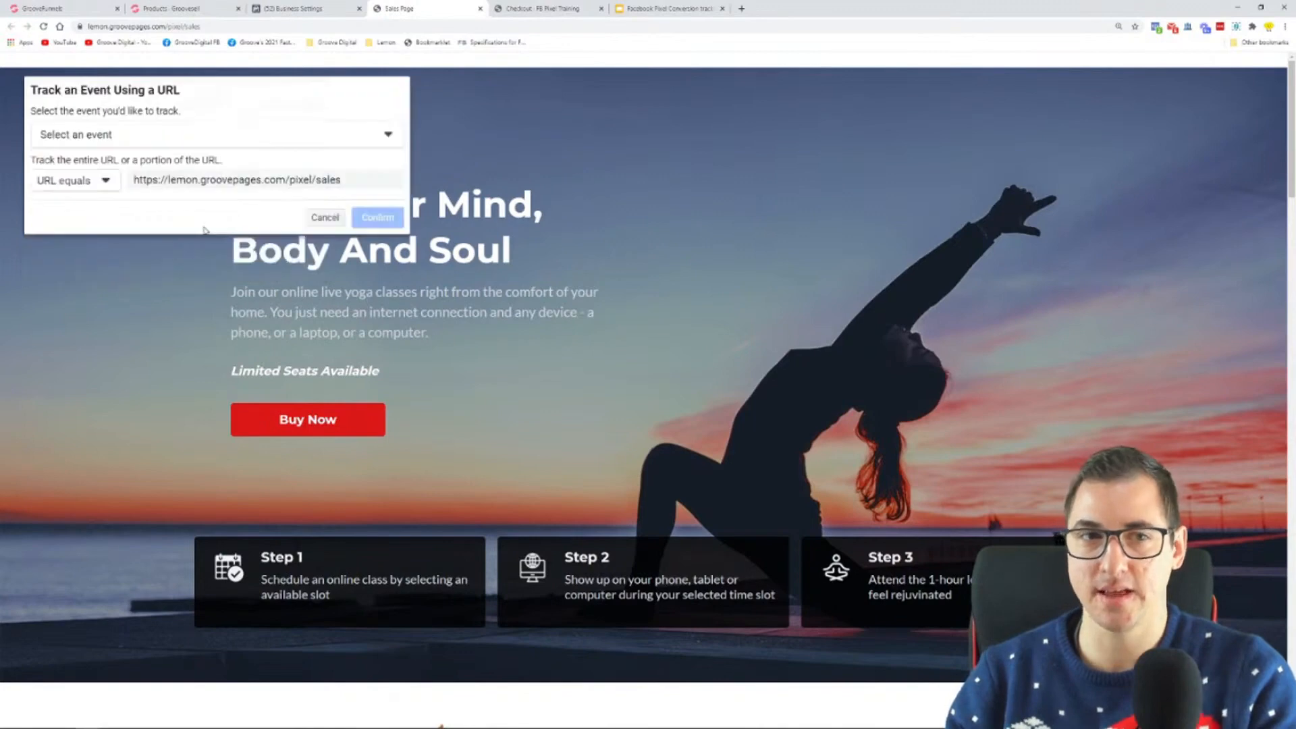
click(123, 139)
click(119, 231)
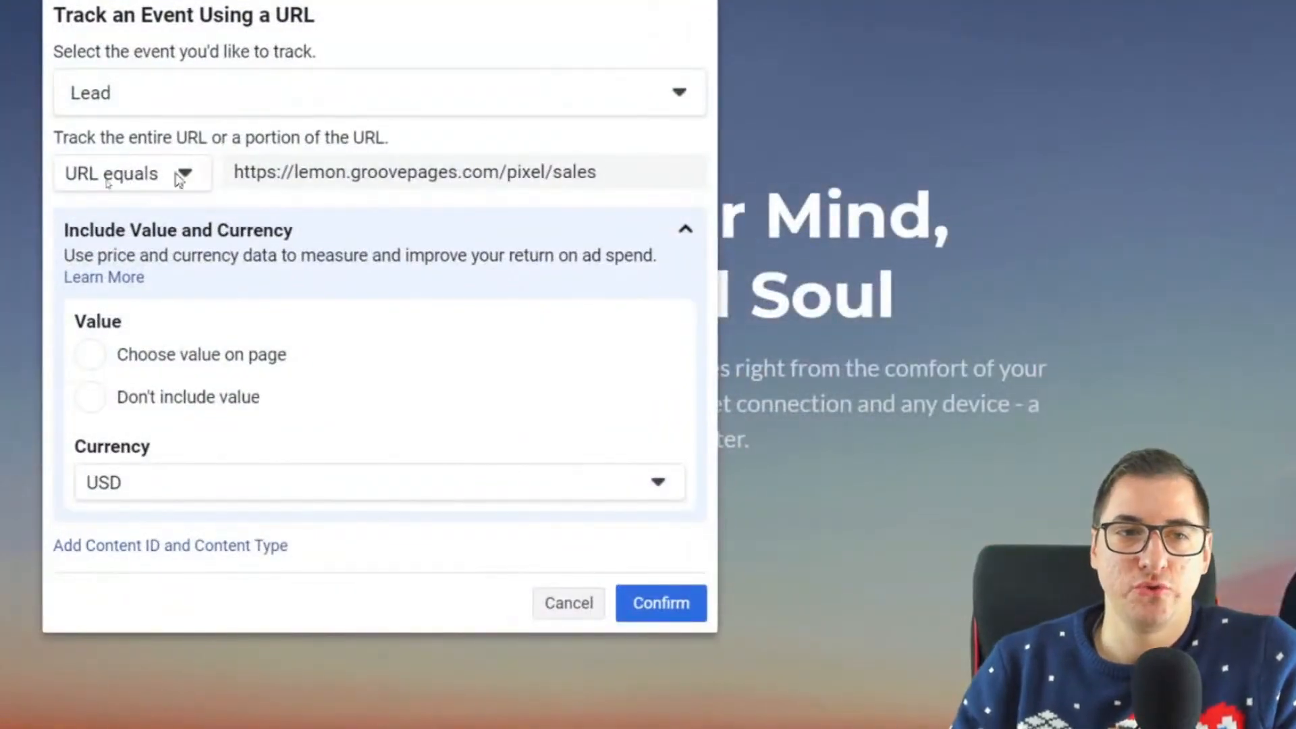
click(186, 177)
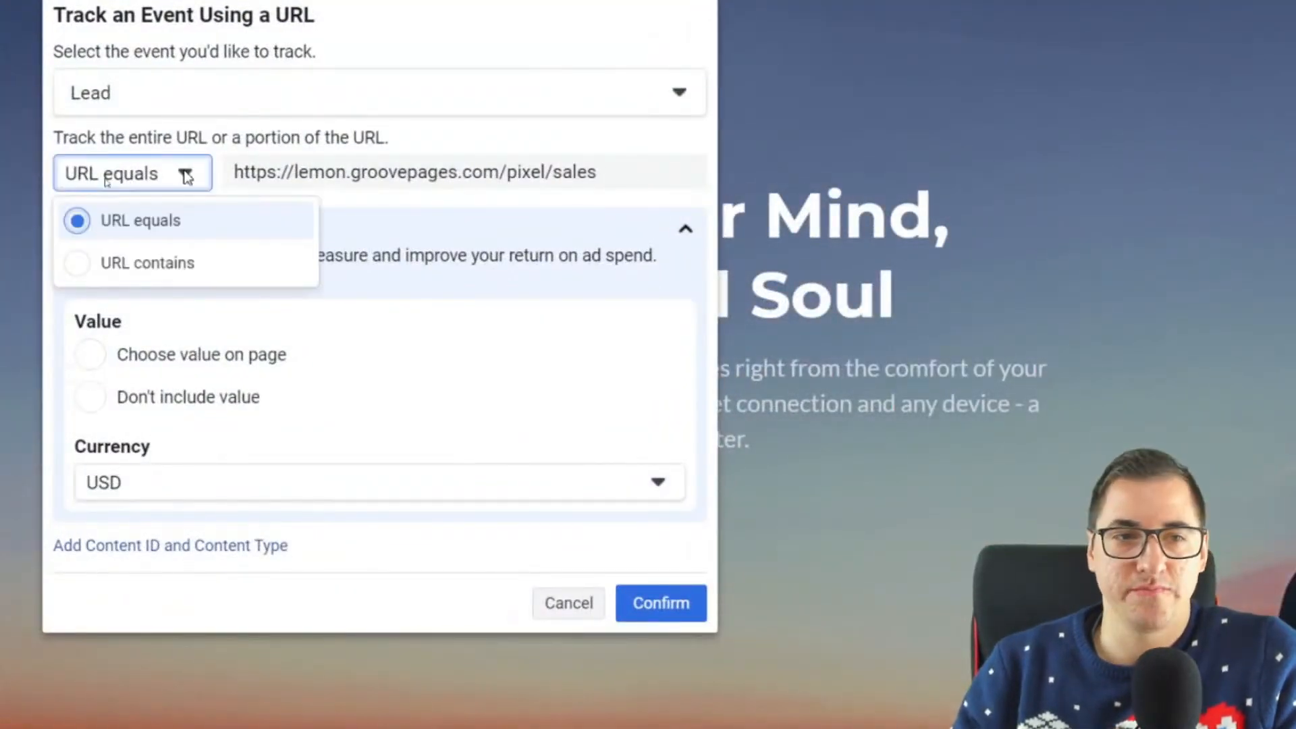
click(175, 262)
click(314, 185)
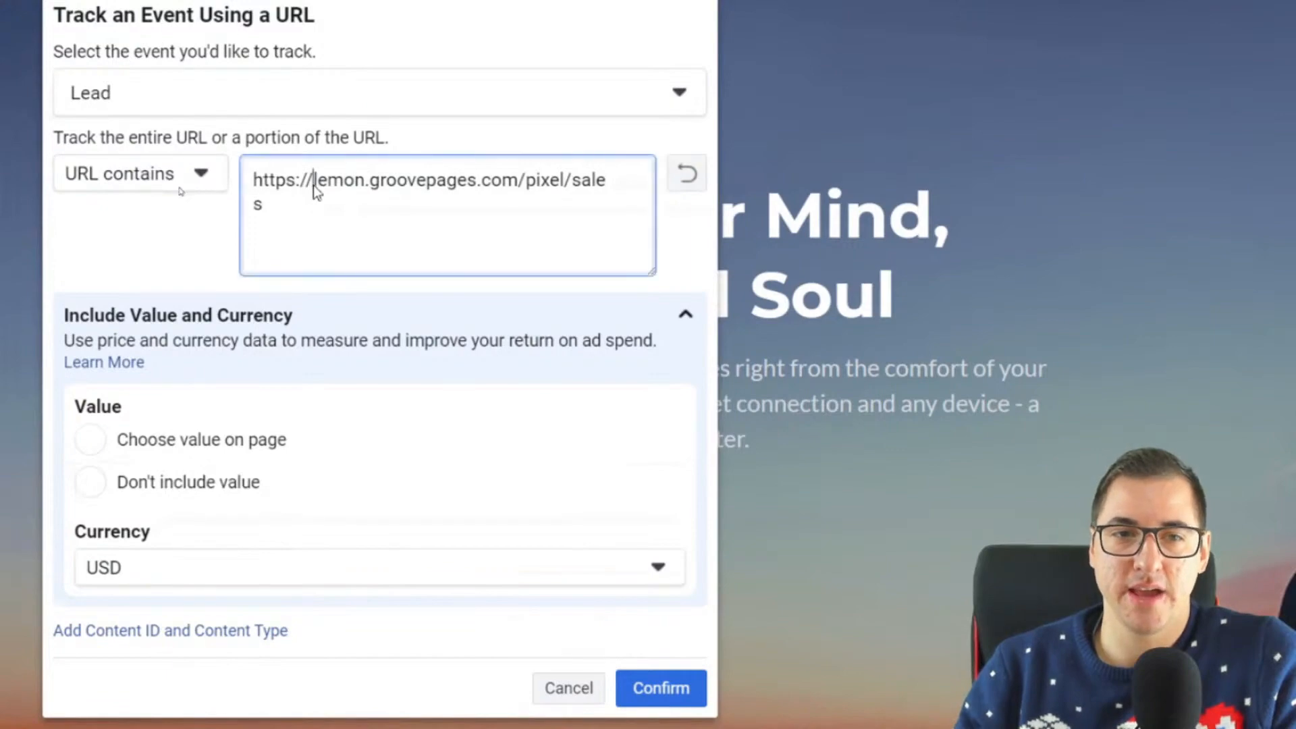
key(BackSpace)
key(BackSpace)
key(BackSpace)
key(BackSpace)
key(BackSpace)
key(BackSpace)
key(BackSpace)
key(BackSpace)
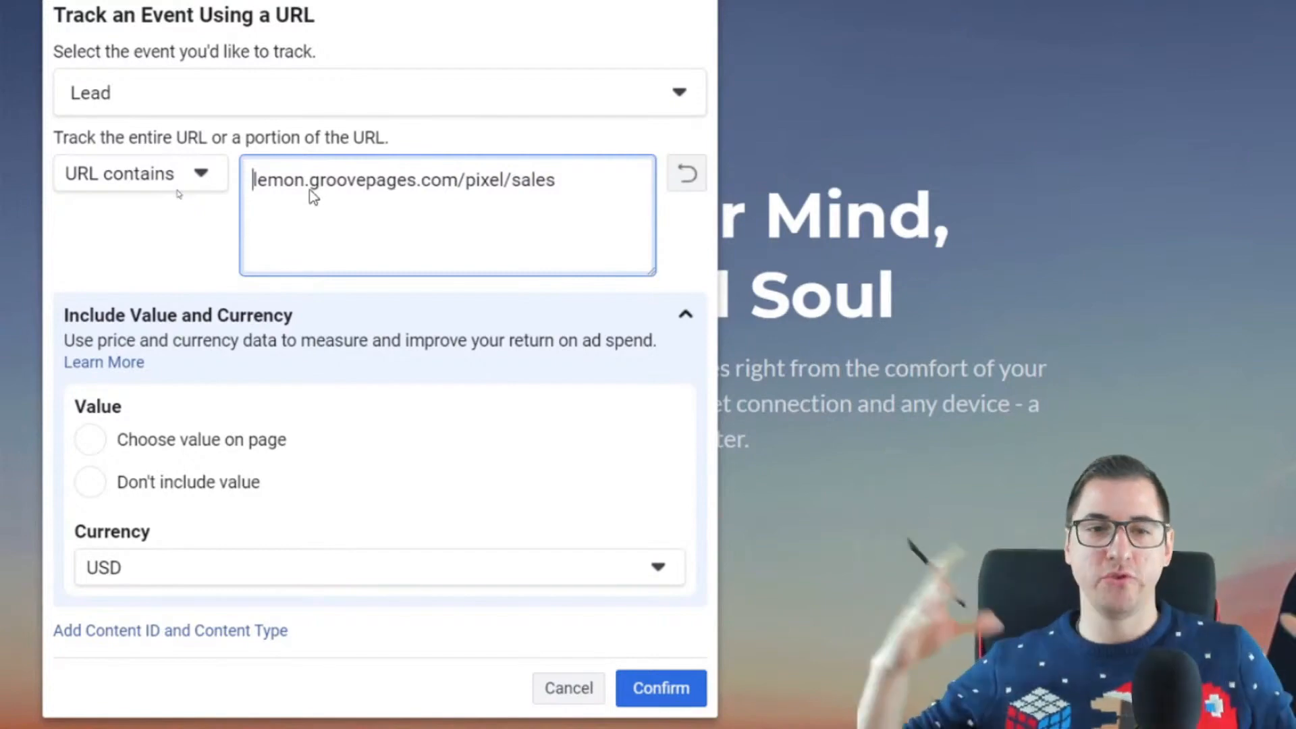
Step: Review the Lead event's selection and its URL matching options, keeping URL contains
click(181, 174)
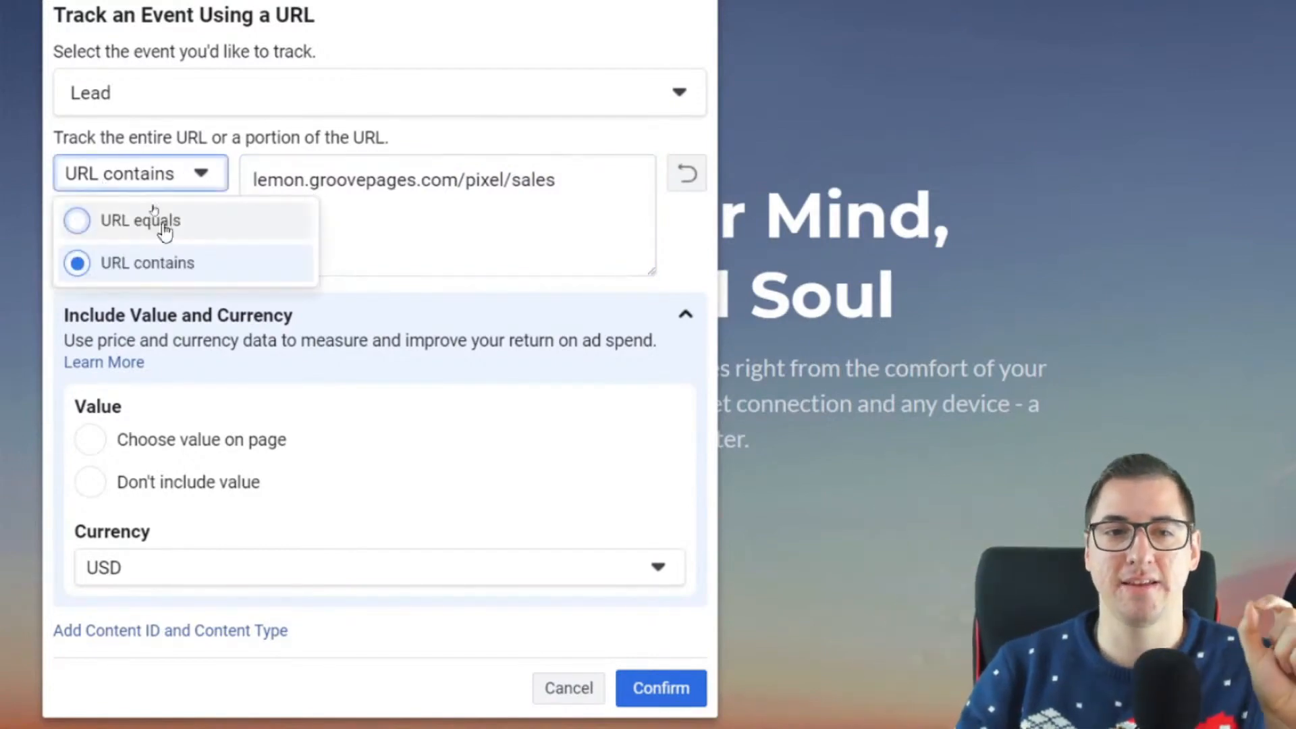
click(499, 219)
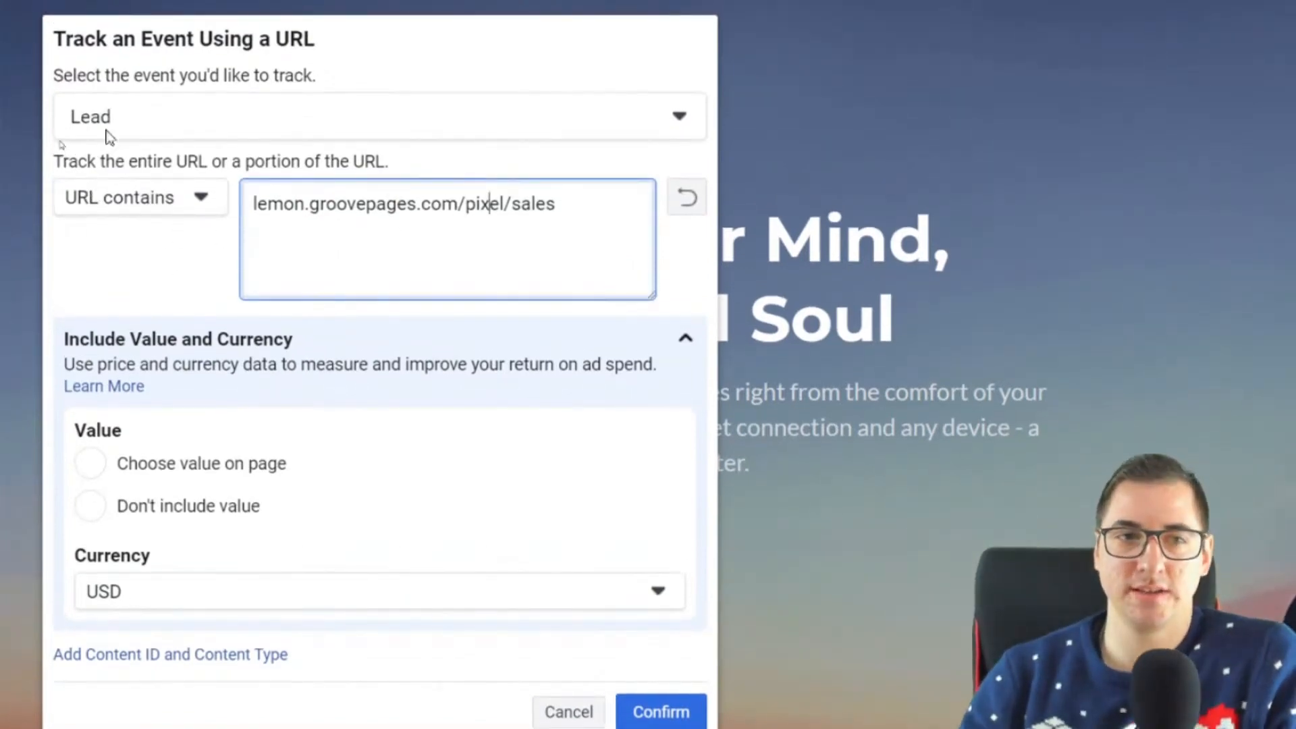
drag(71, 76, 327, 98)
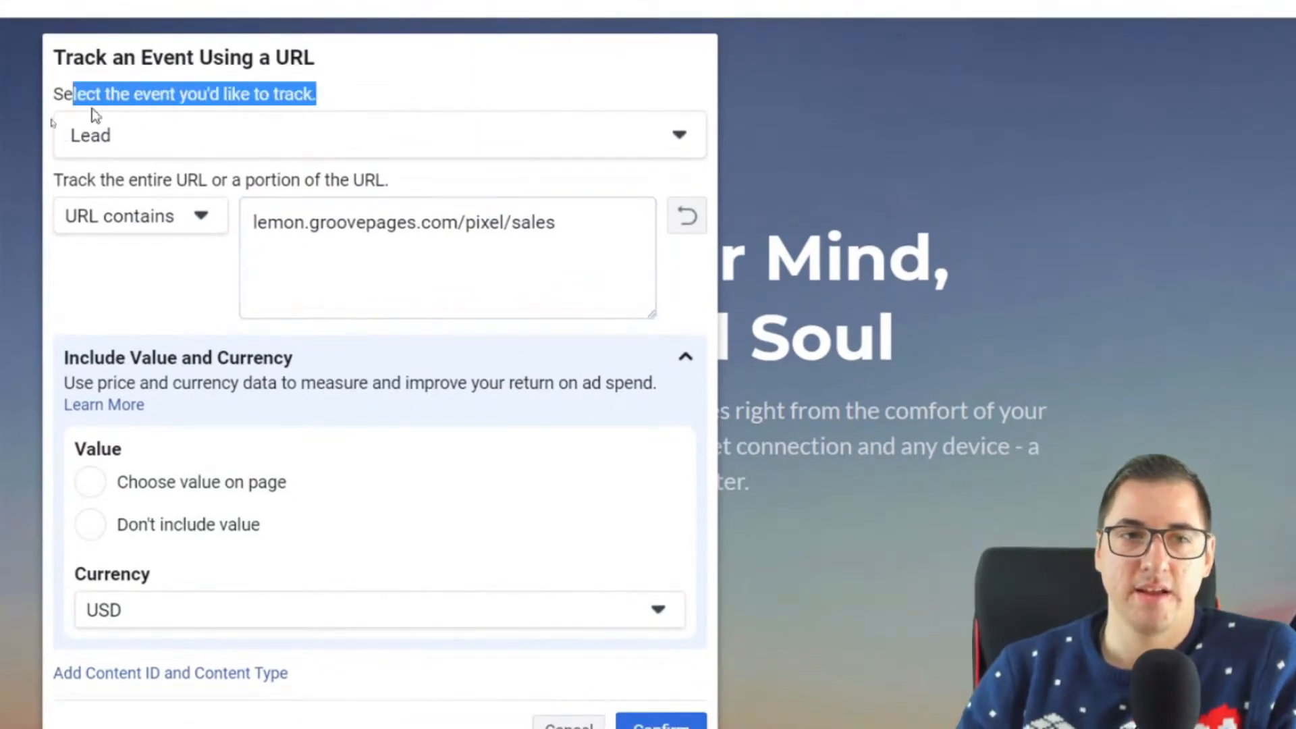
drag(80, 178, 374, 181)
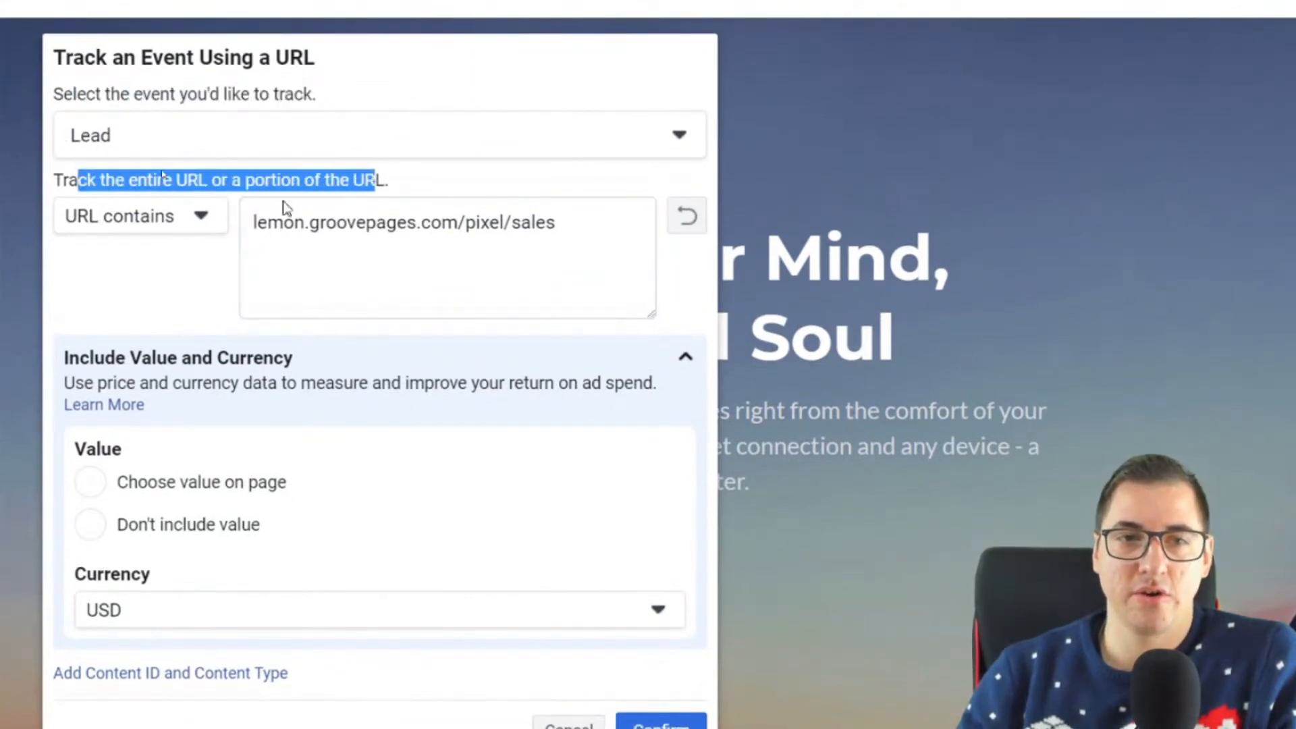
click(280, 178)
click(142, 218)
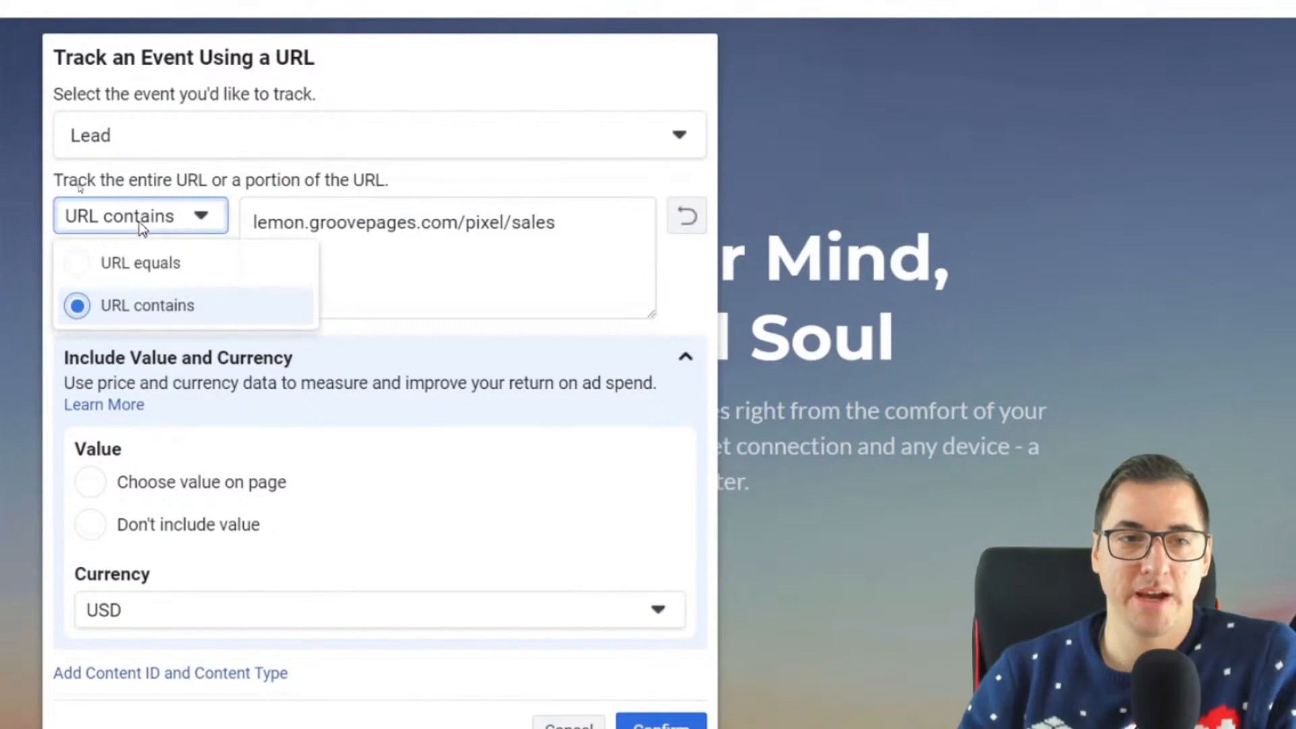
click(143, 315)
click(576, 215)
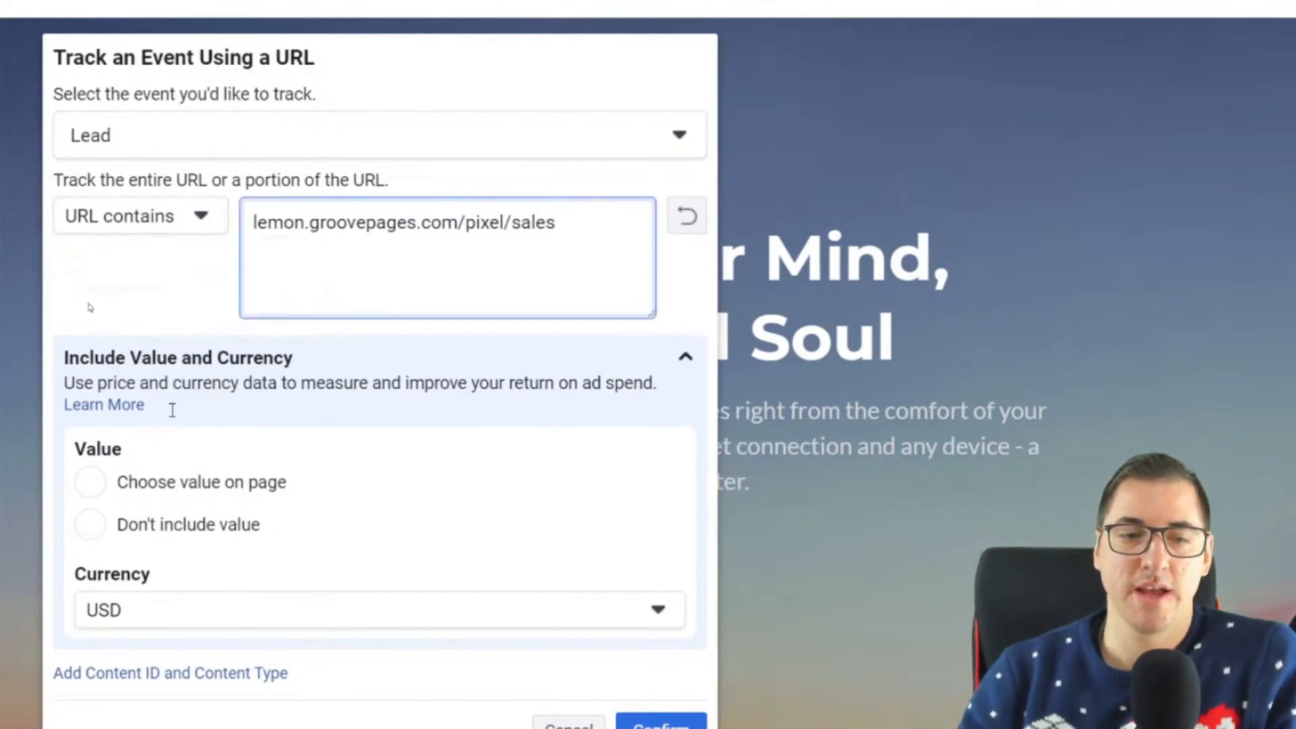
Step: Set the Lead event to Don't include value and confirm the event
scroll(166, 404, down, 1)
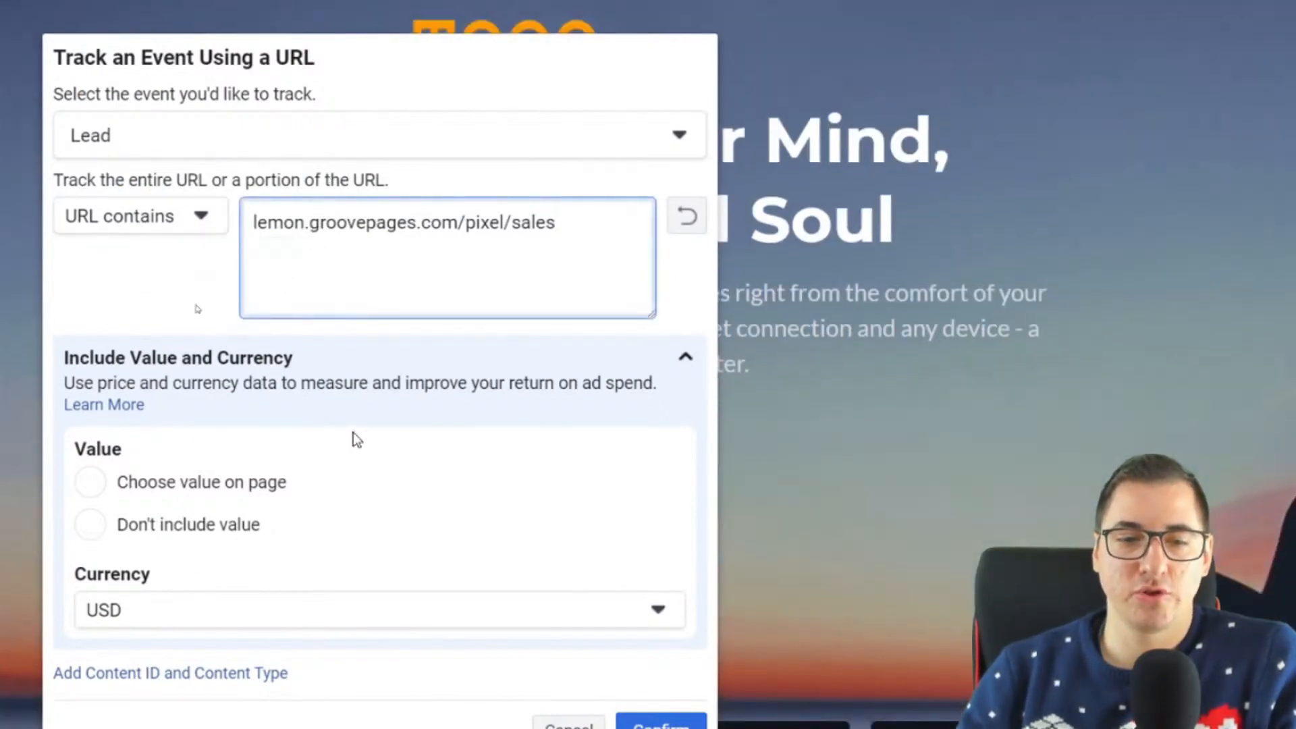
click(93, 532)
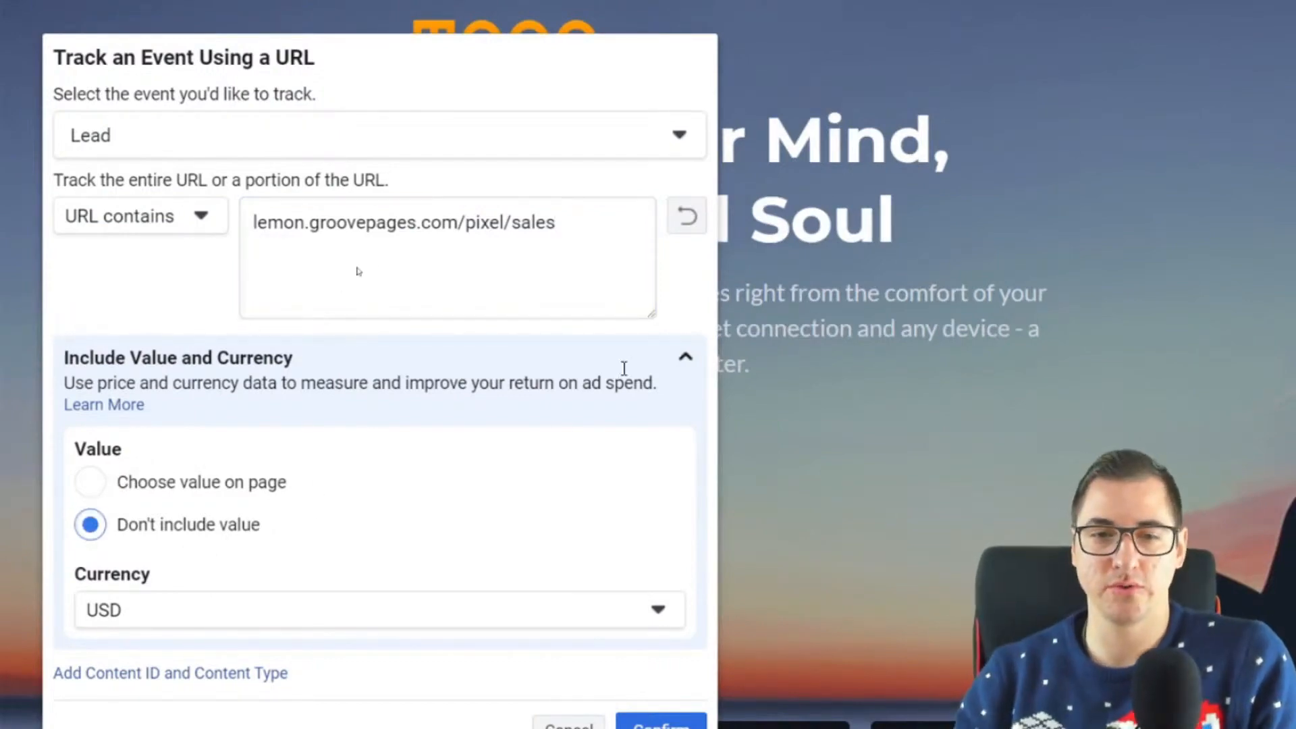
click(685, 363)
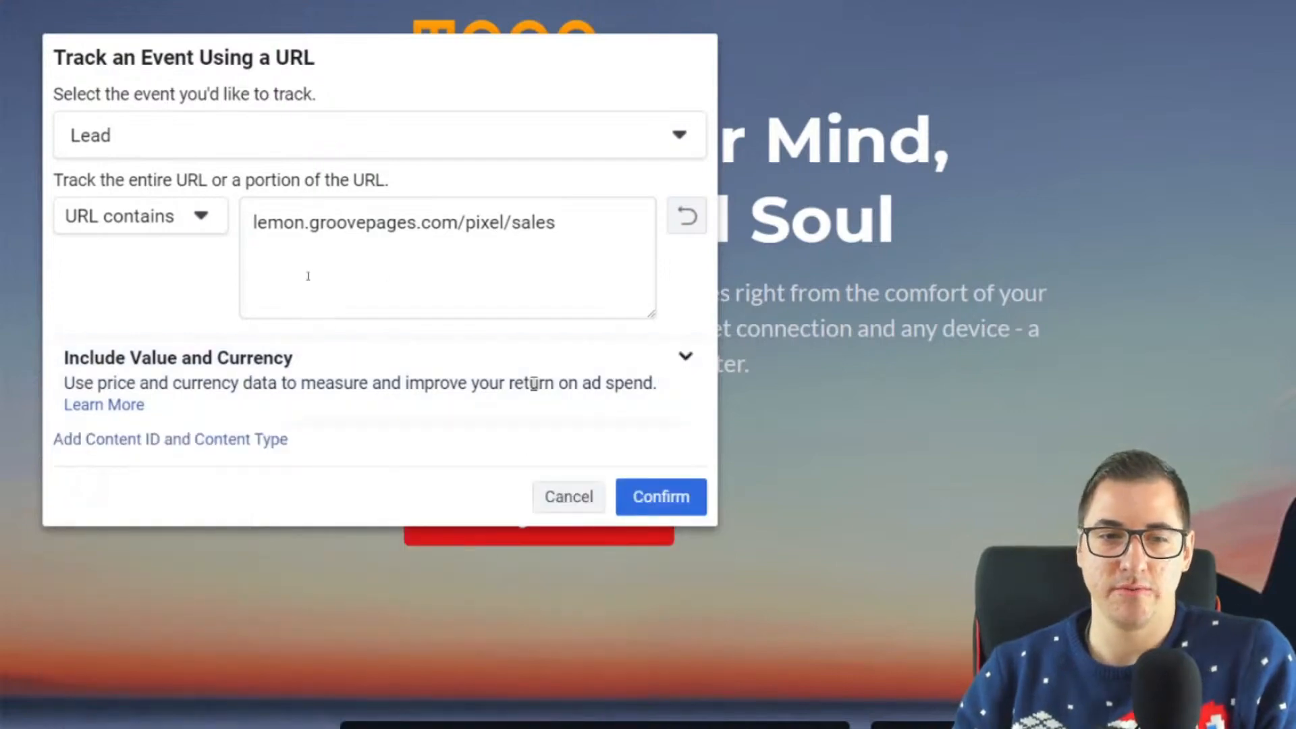
click(675, 501)
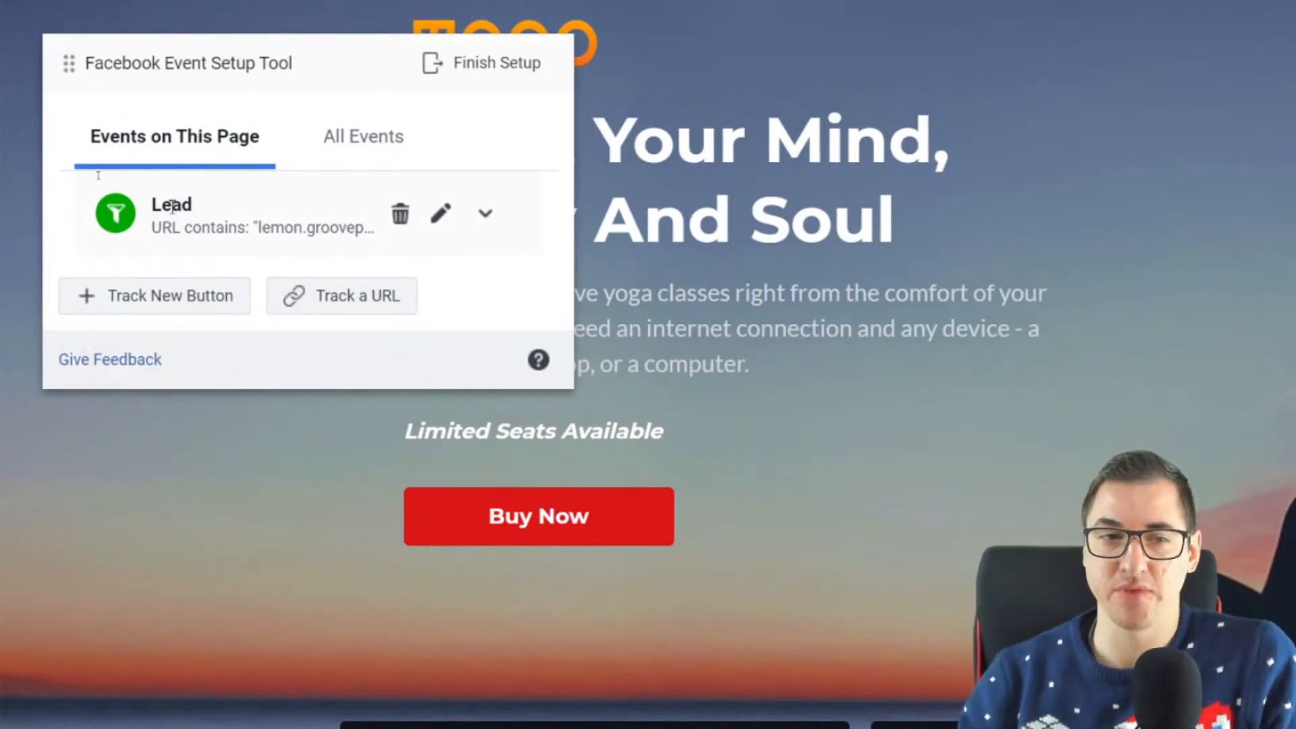
Step: Start tracking a new button on the sales page, choose the Buy Now button and assign it the Add to Cart event
click(189, 312)
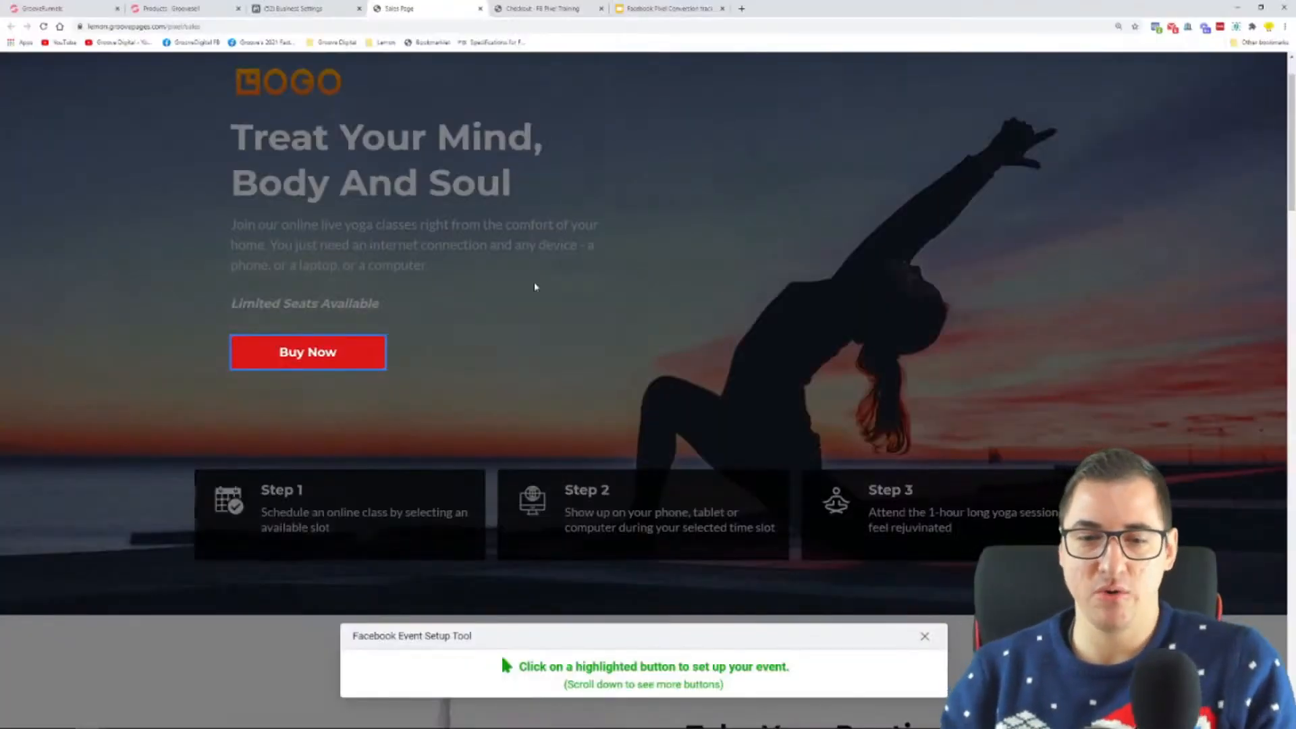
scroll(506, 473, down, 10)
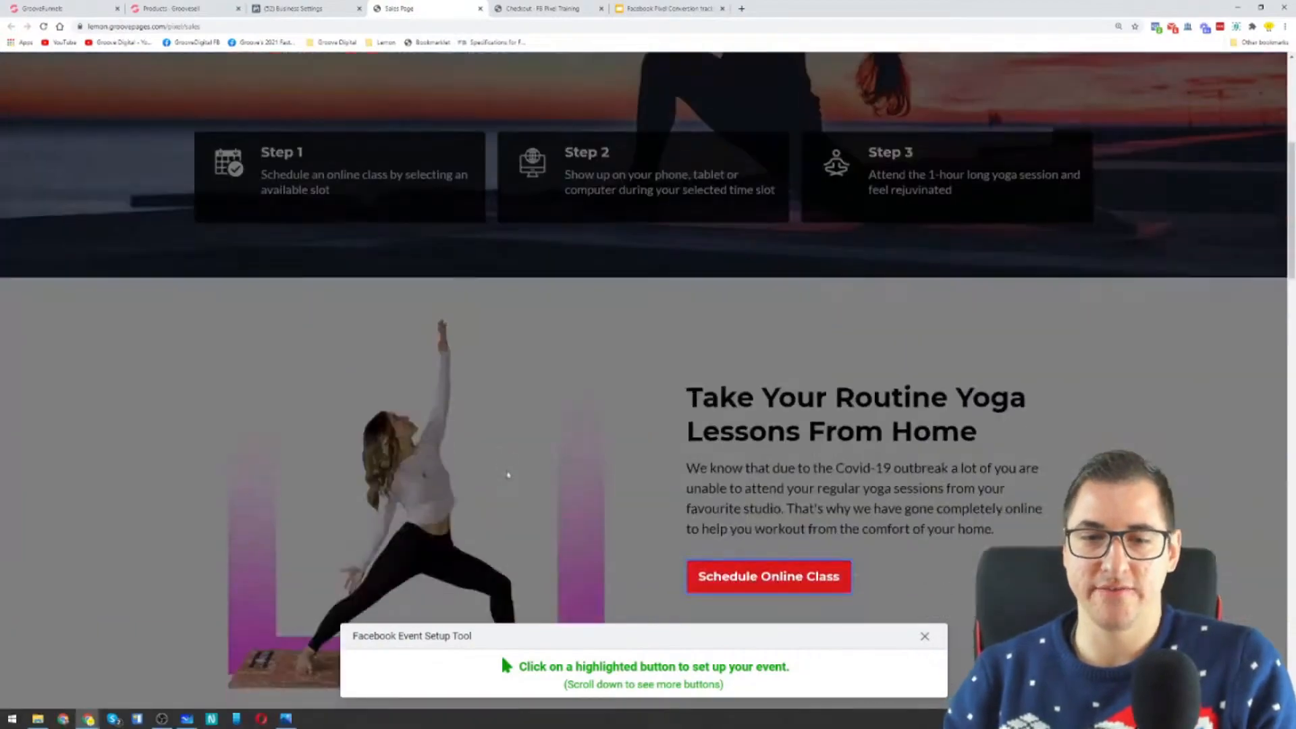
scroll(736, 283, down, 11)
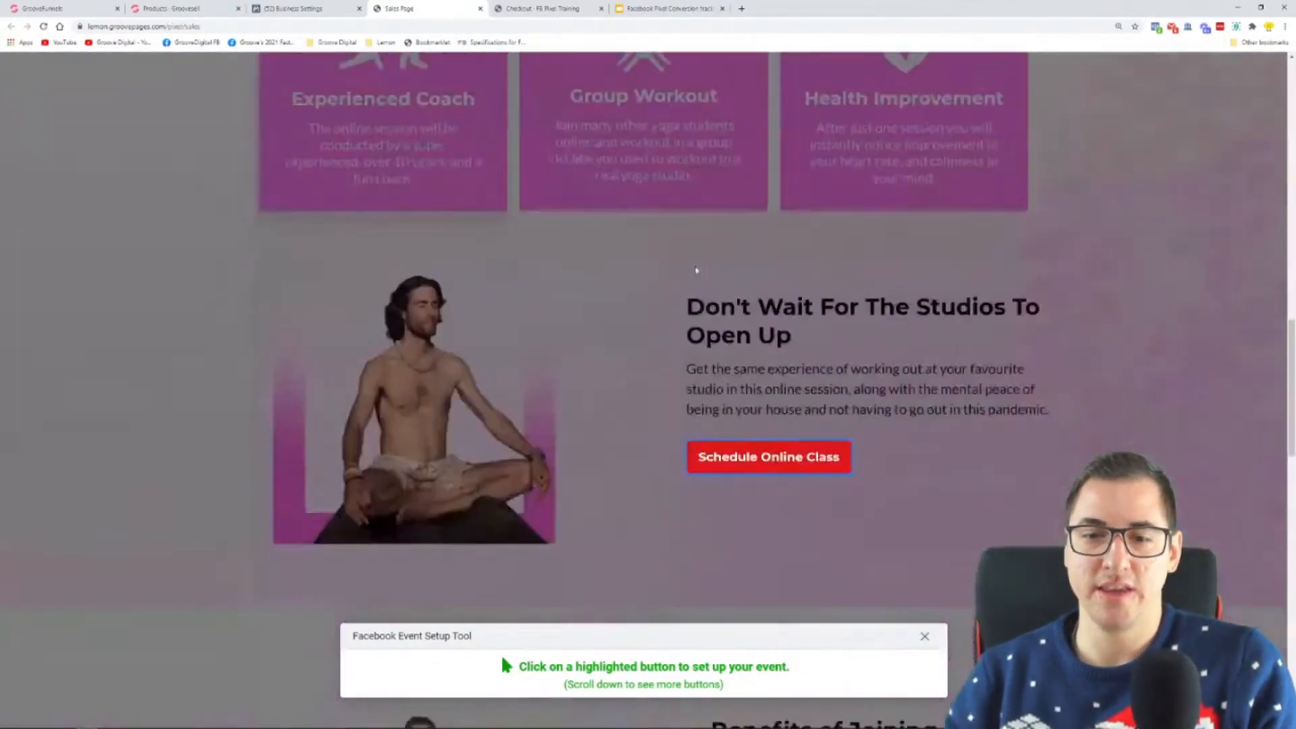
scroll(735, 328, down, 15)
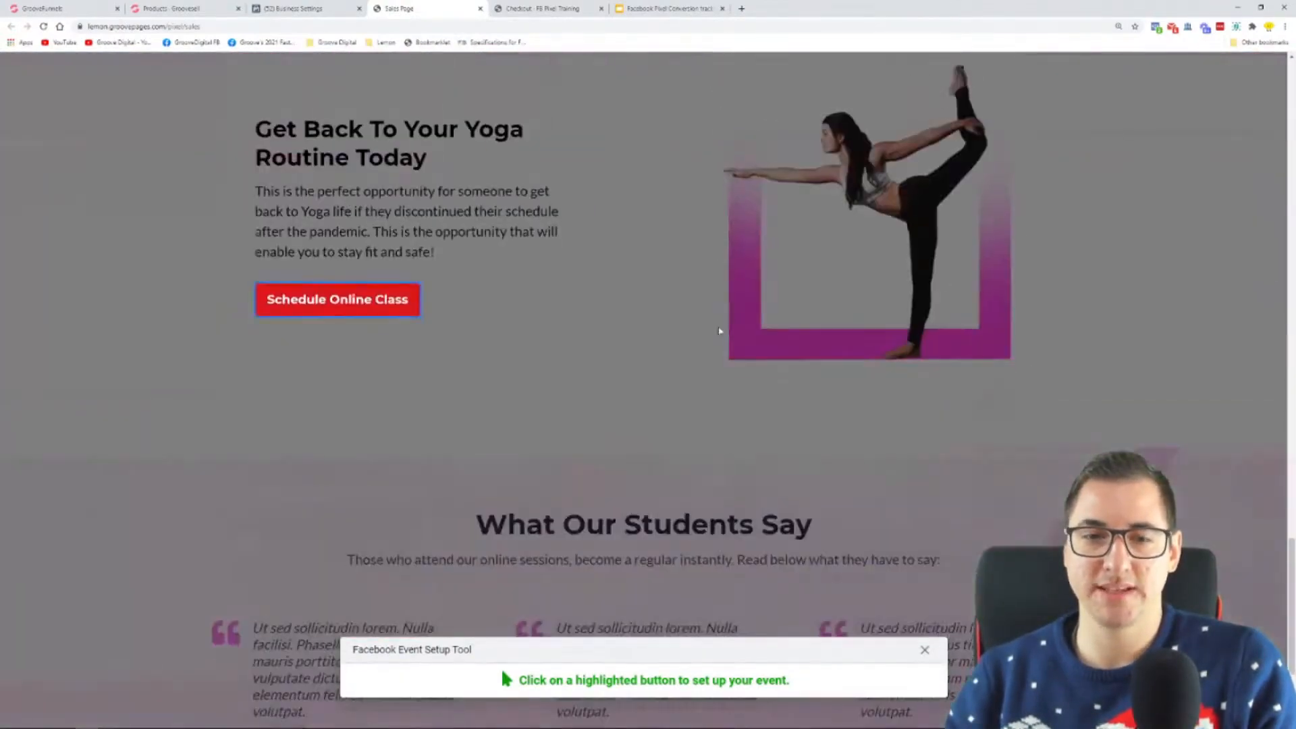
scroll(544, 301, up, 20)
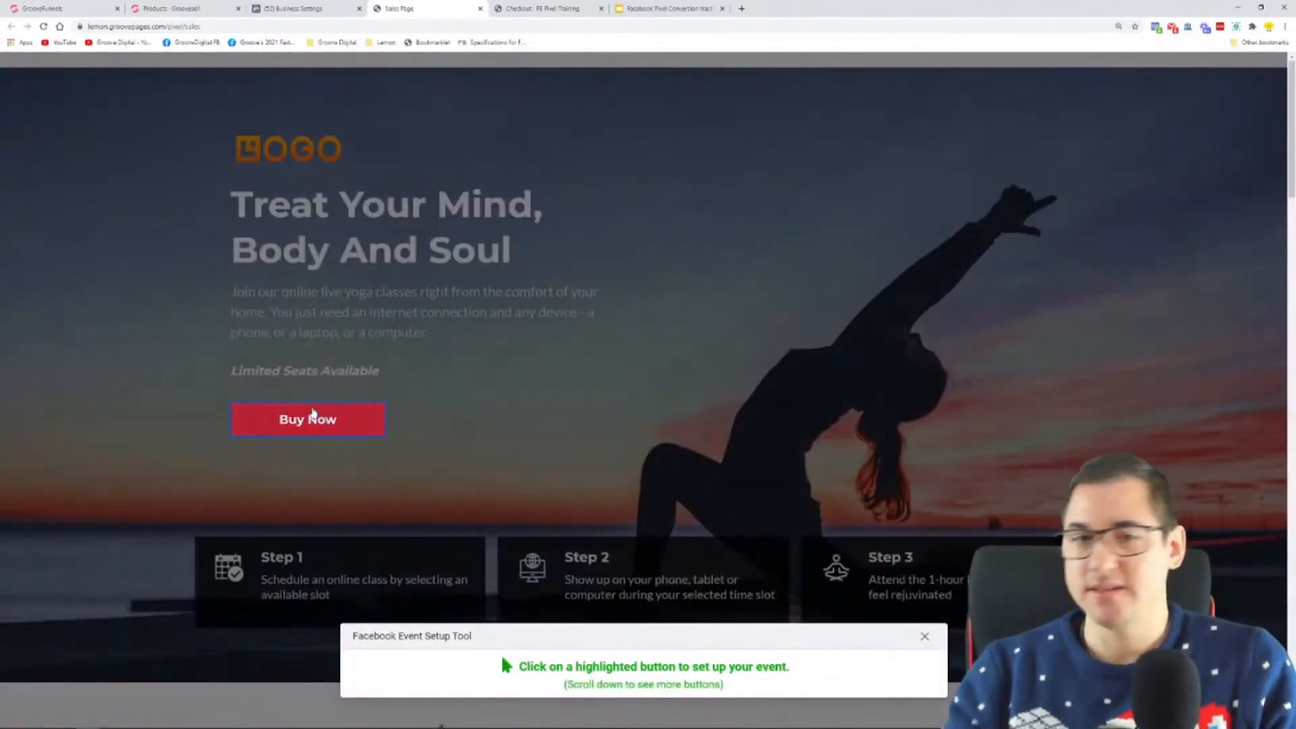
click(306, 421)
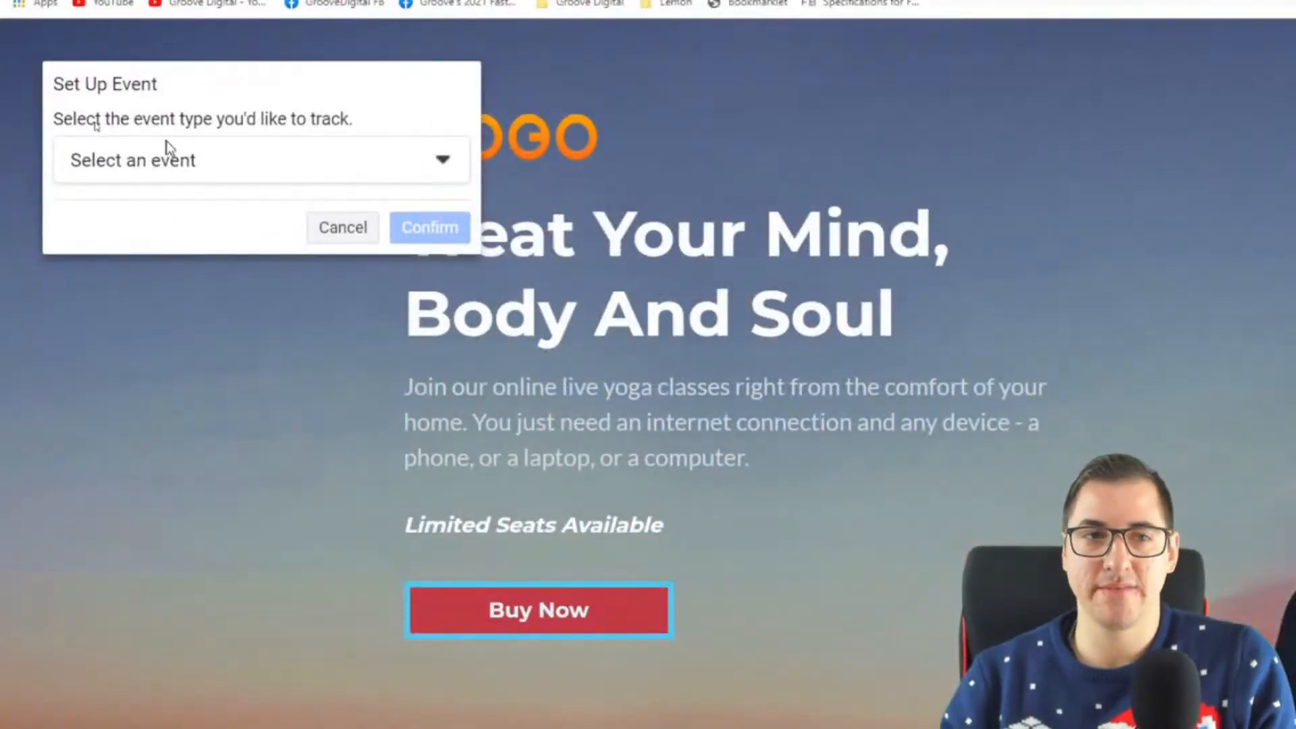
click(97, 133)
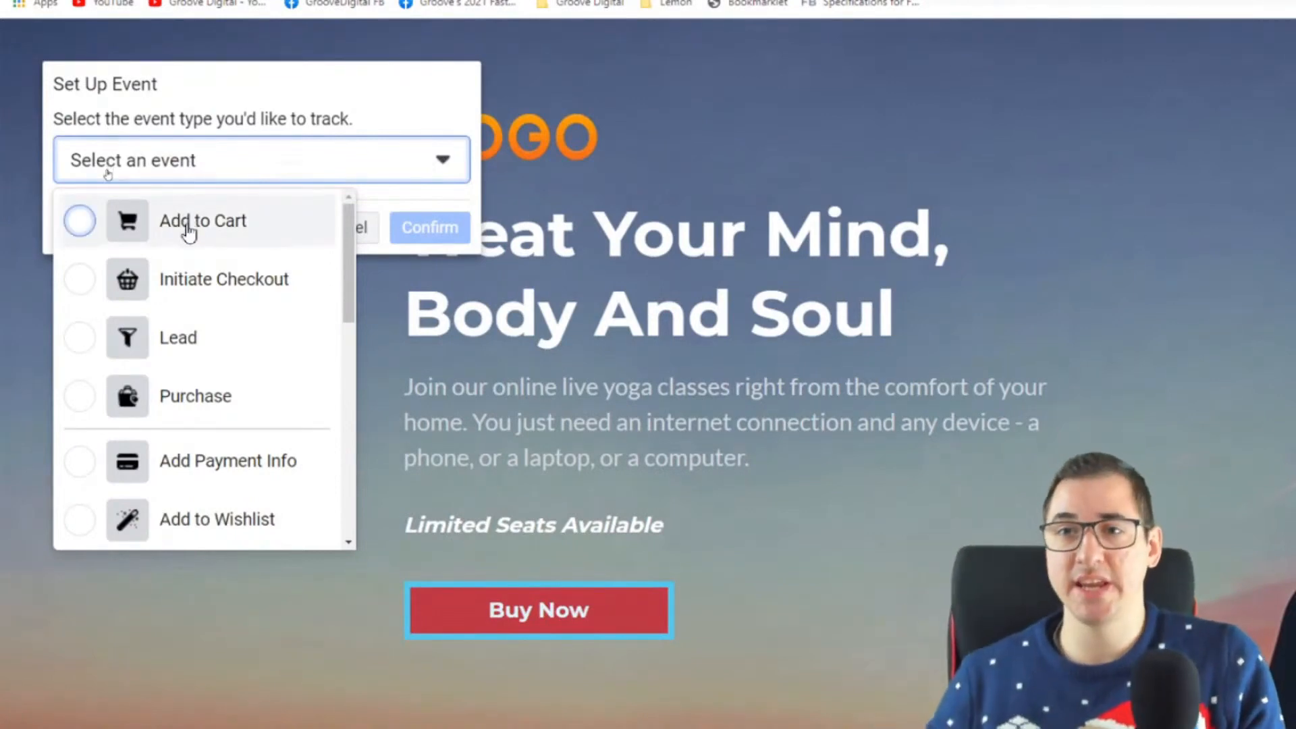
click(188, 230)
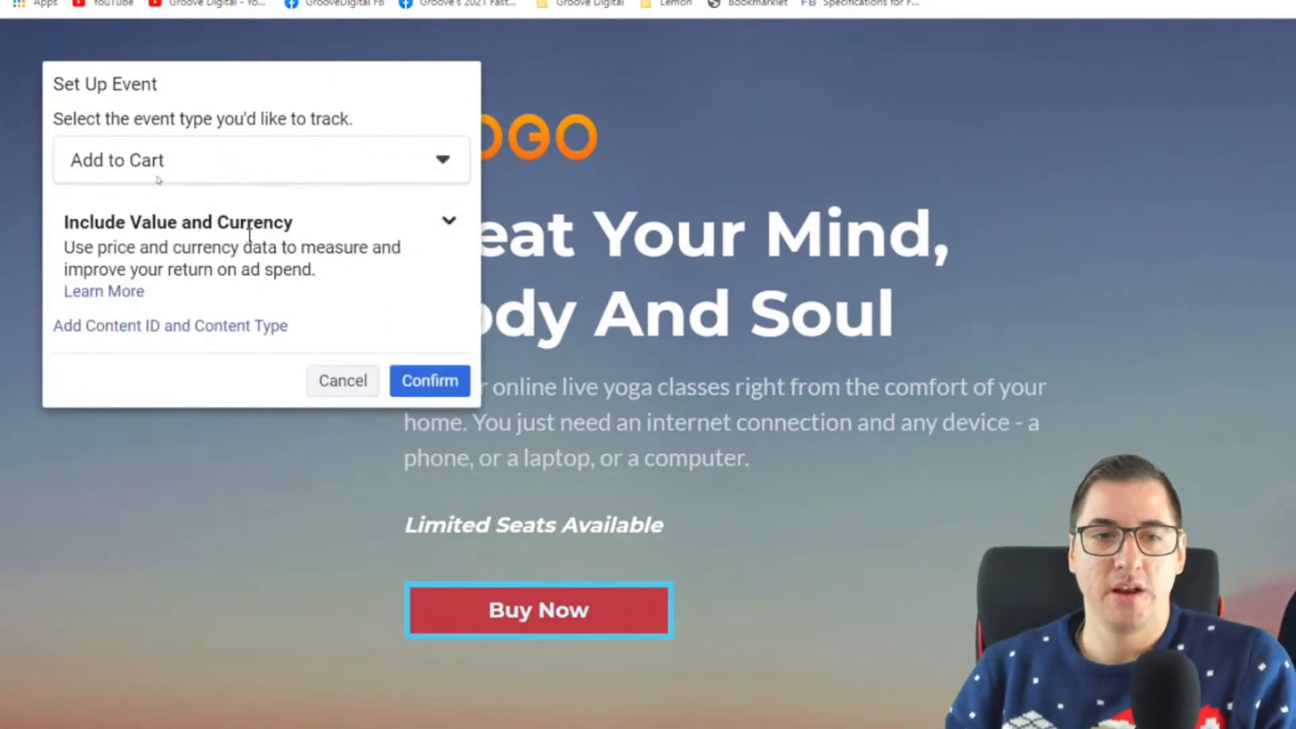
Step: Set the Add to Cart event to Don't include value, confirm it and check the list of all events
click(449, 223)
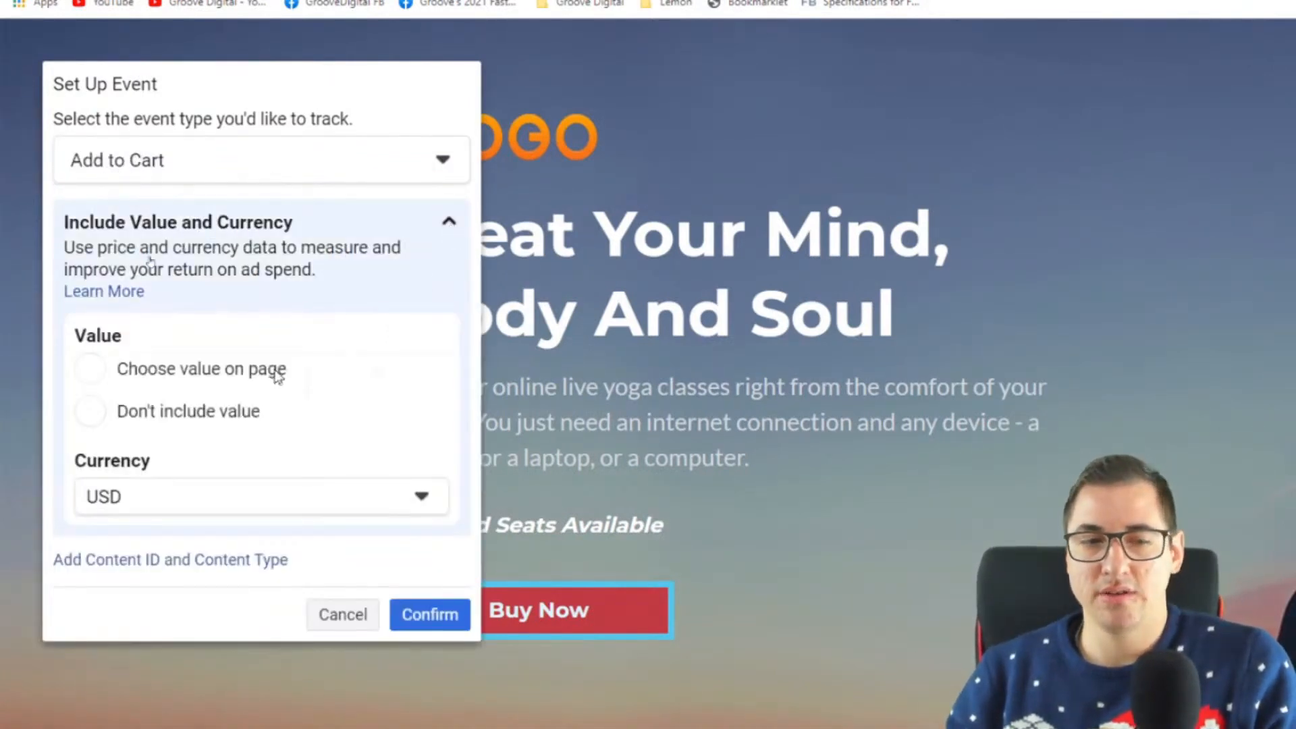
click(180, 417)
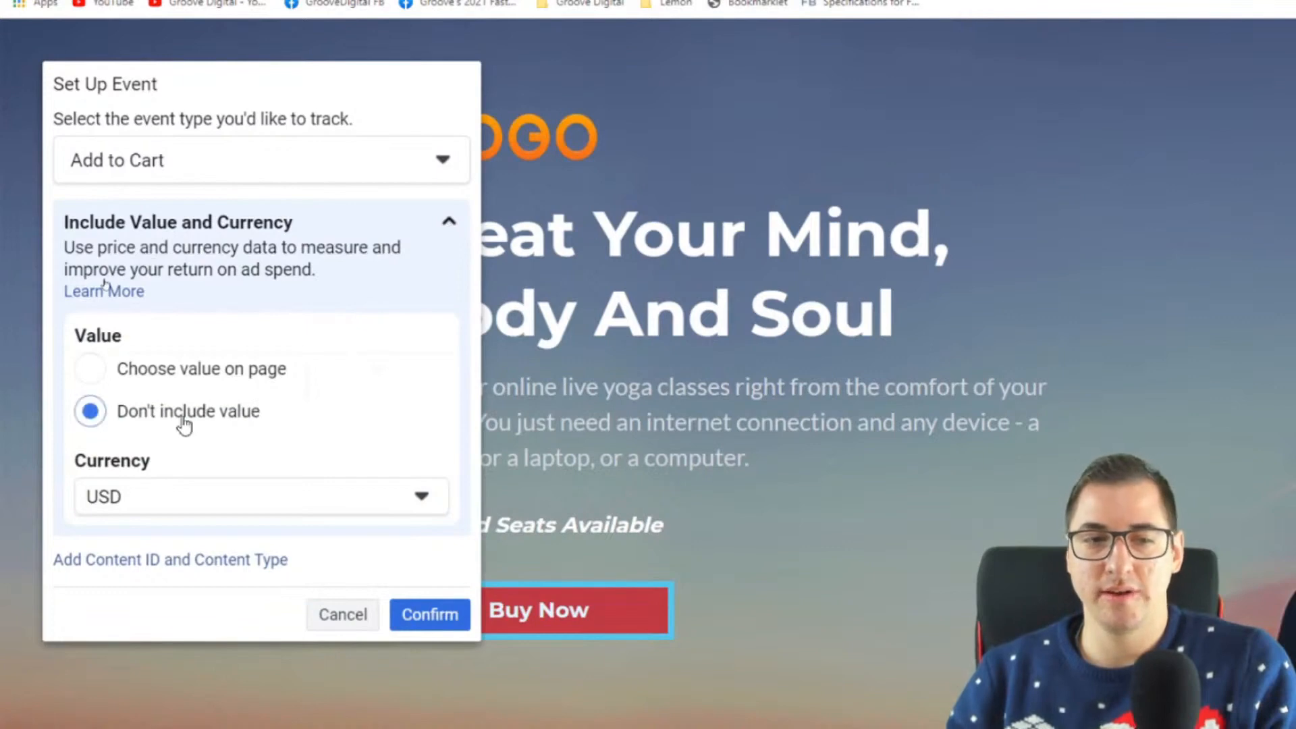
click(446, 226)
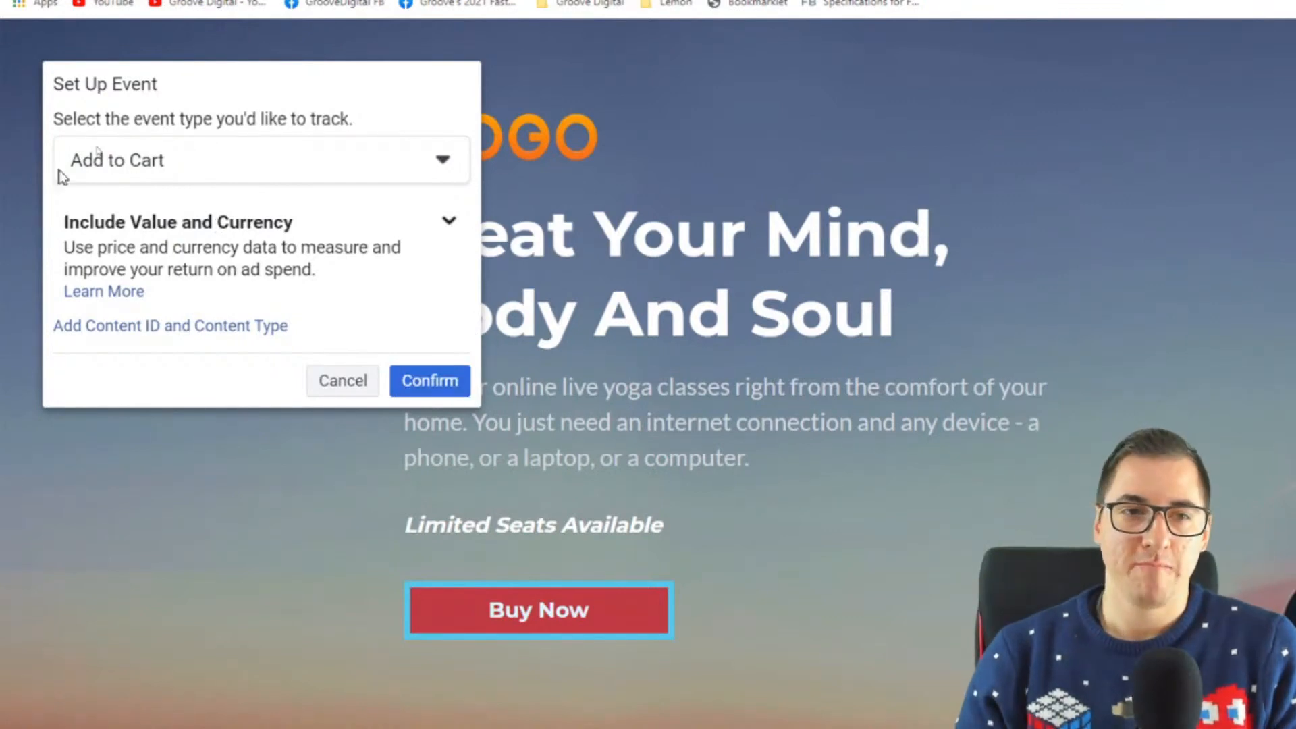
click(455, 397)
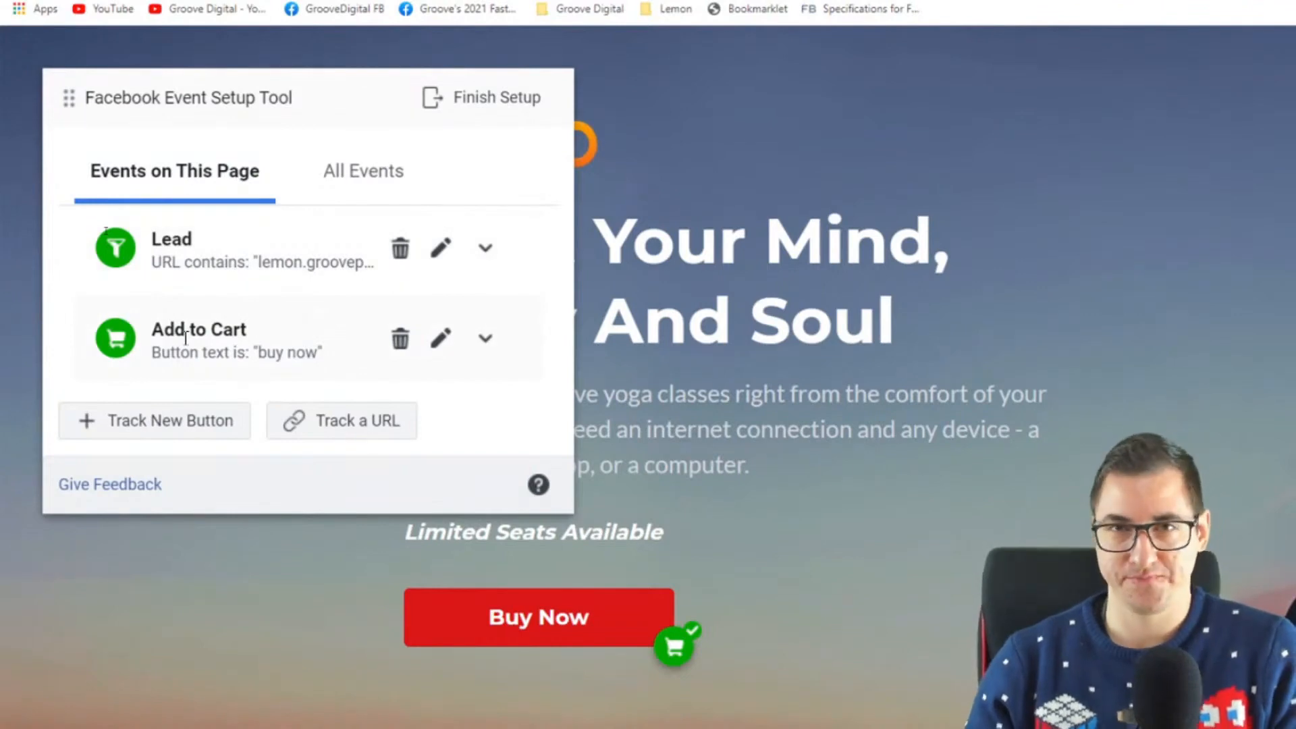
click(407, 197)
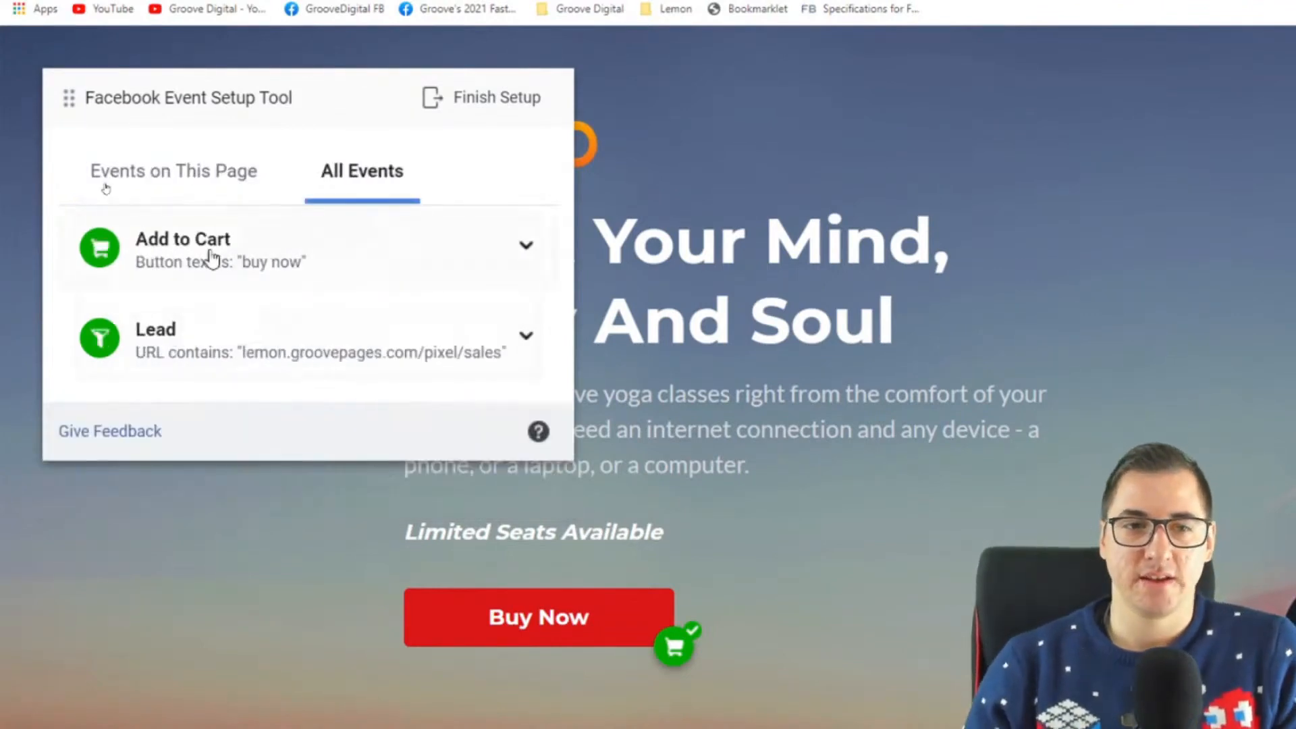
click(193, 199)
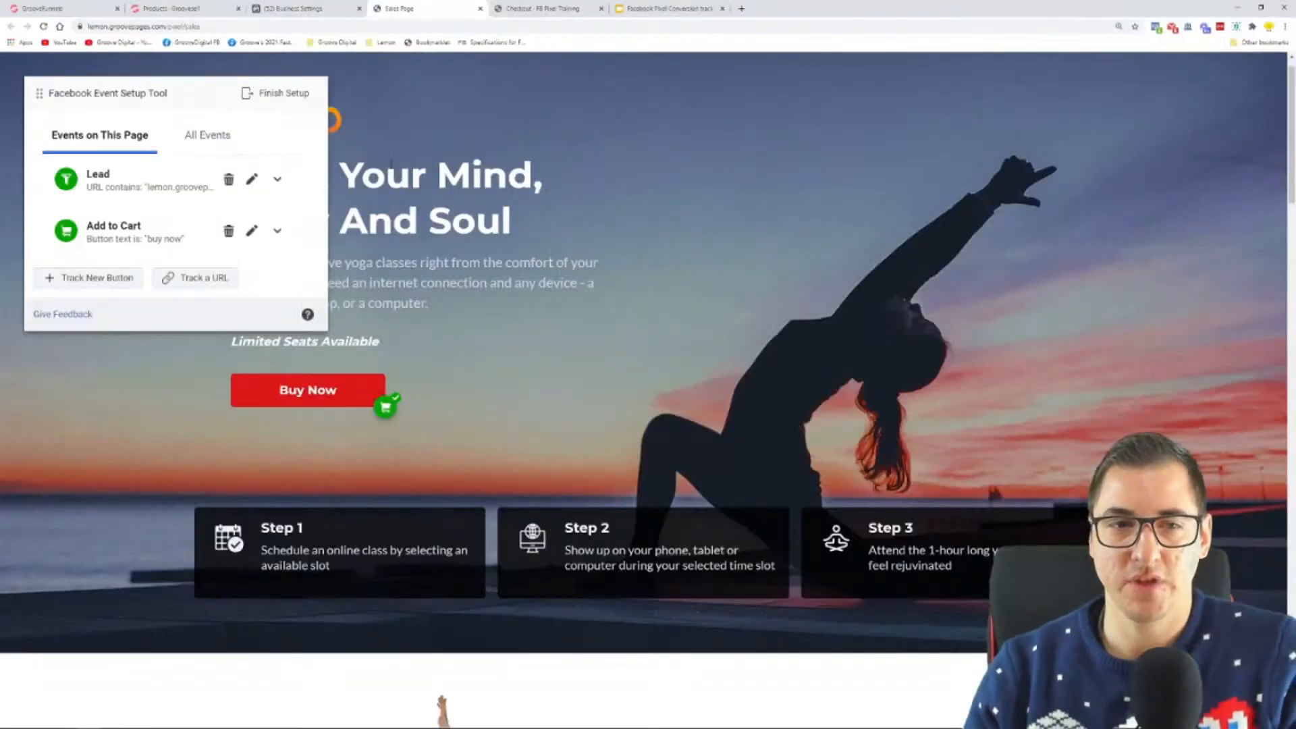
Step: Switch to Microsoft Whiteboard and review the events planned for the sales, order and upsell pages in the funnel diagram
key(super)
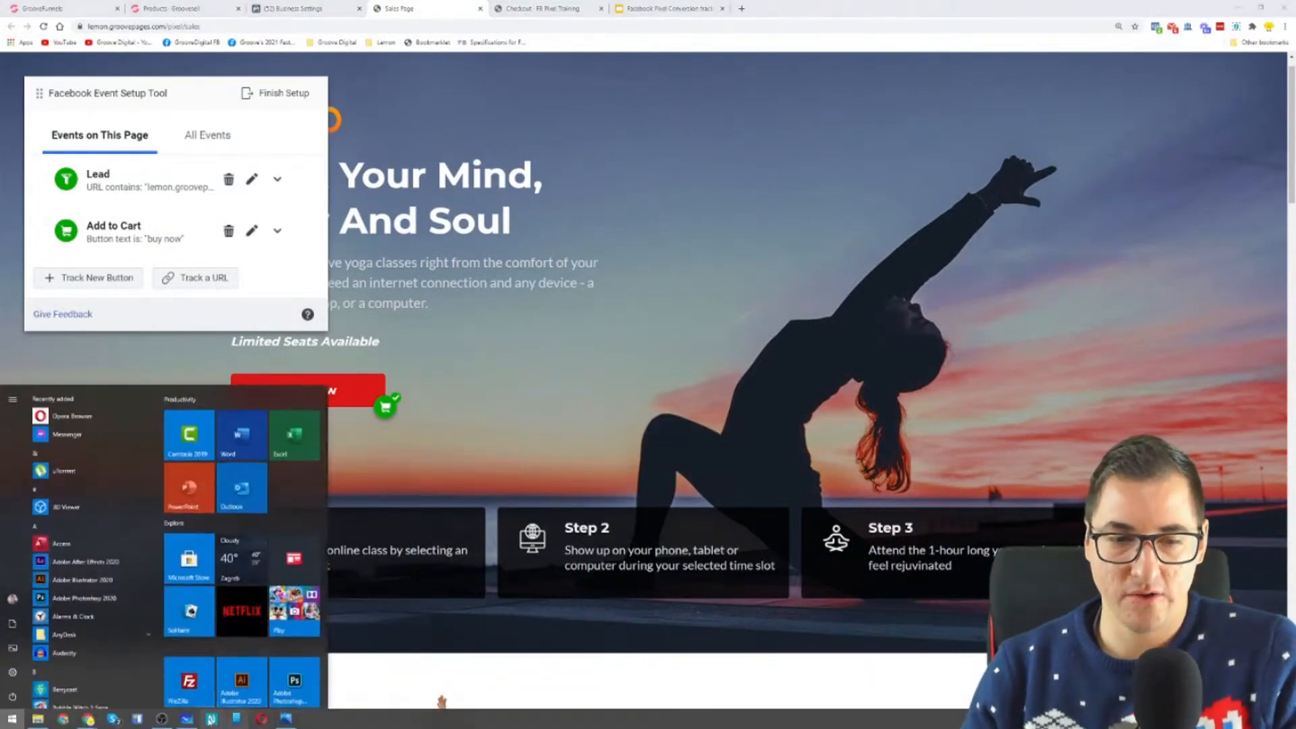
click(188, 719)
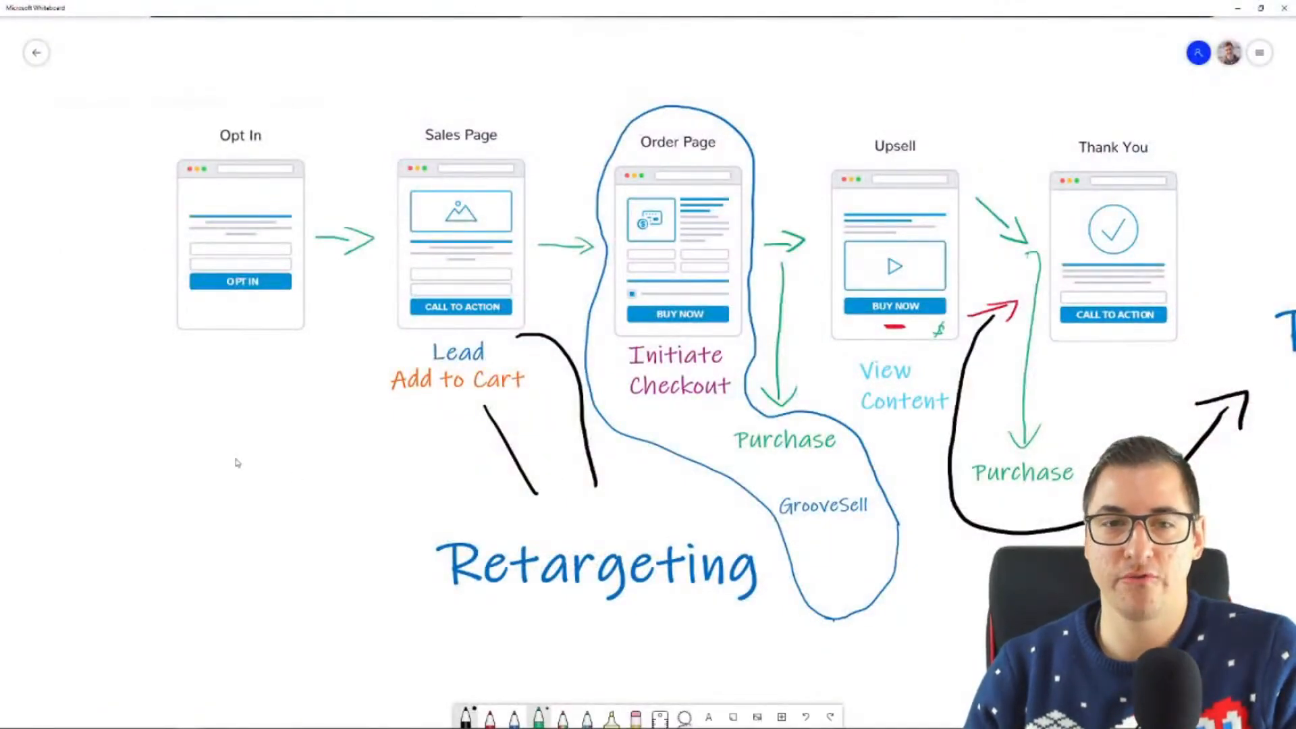
click(533, 379)
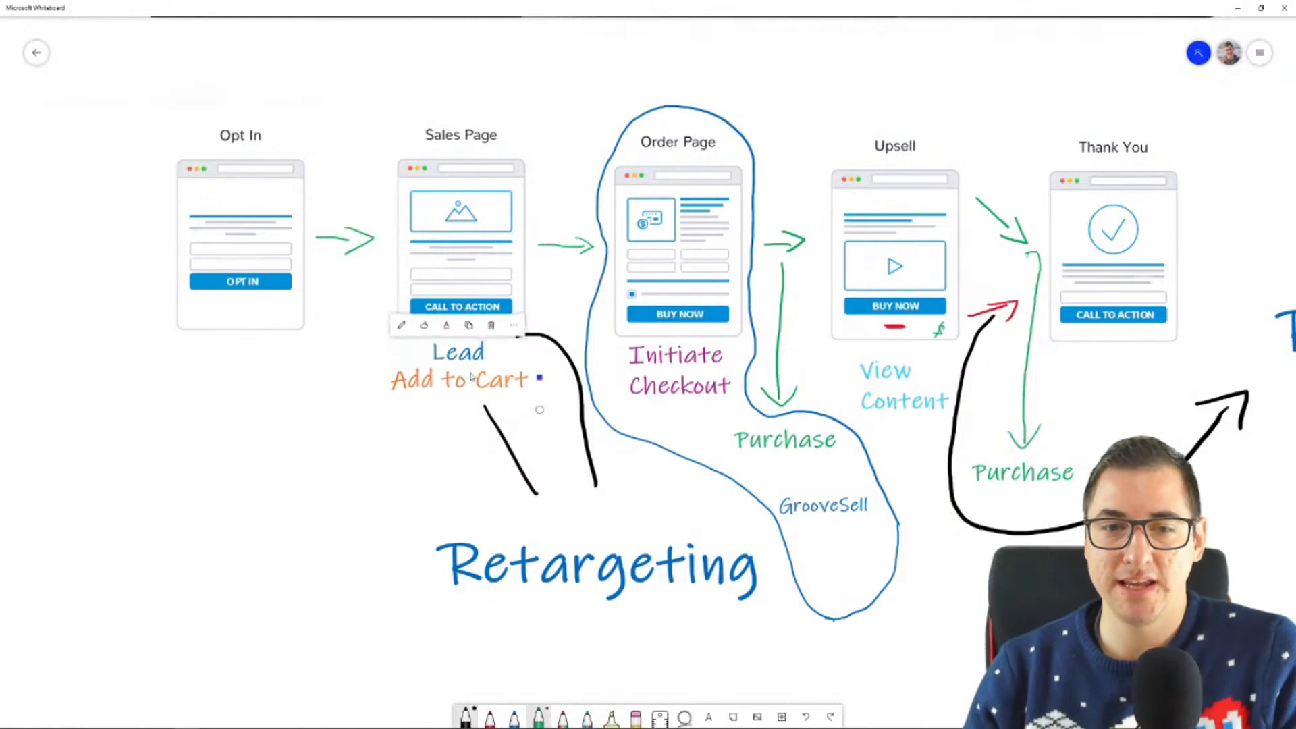
click(549, 344)
click(476, 386)
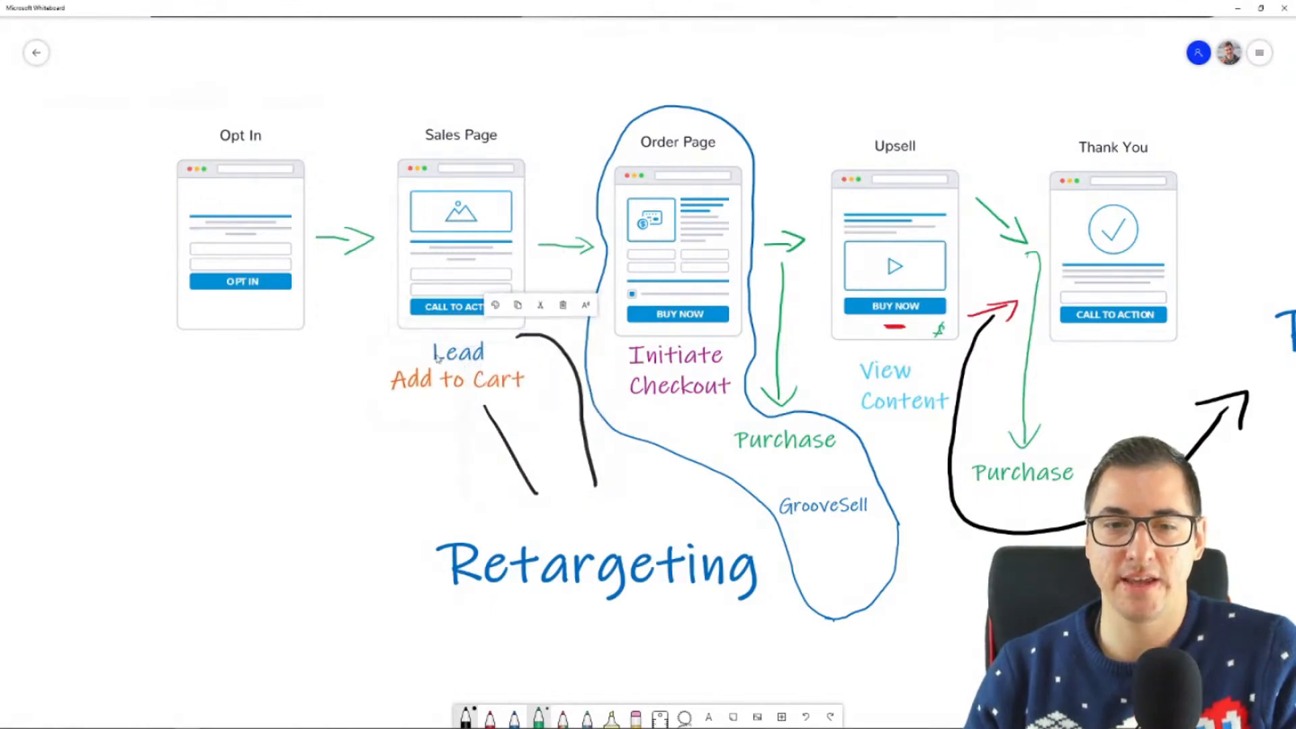
click(270, 459)
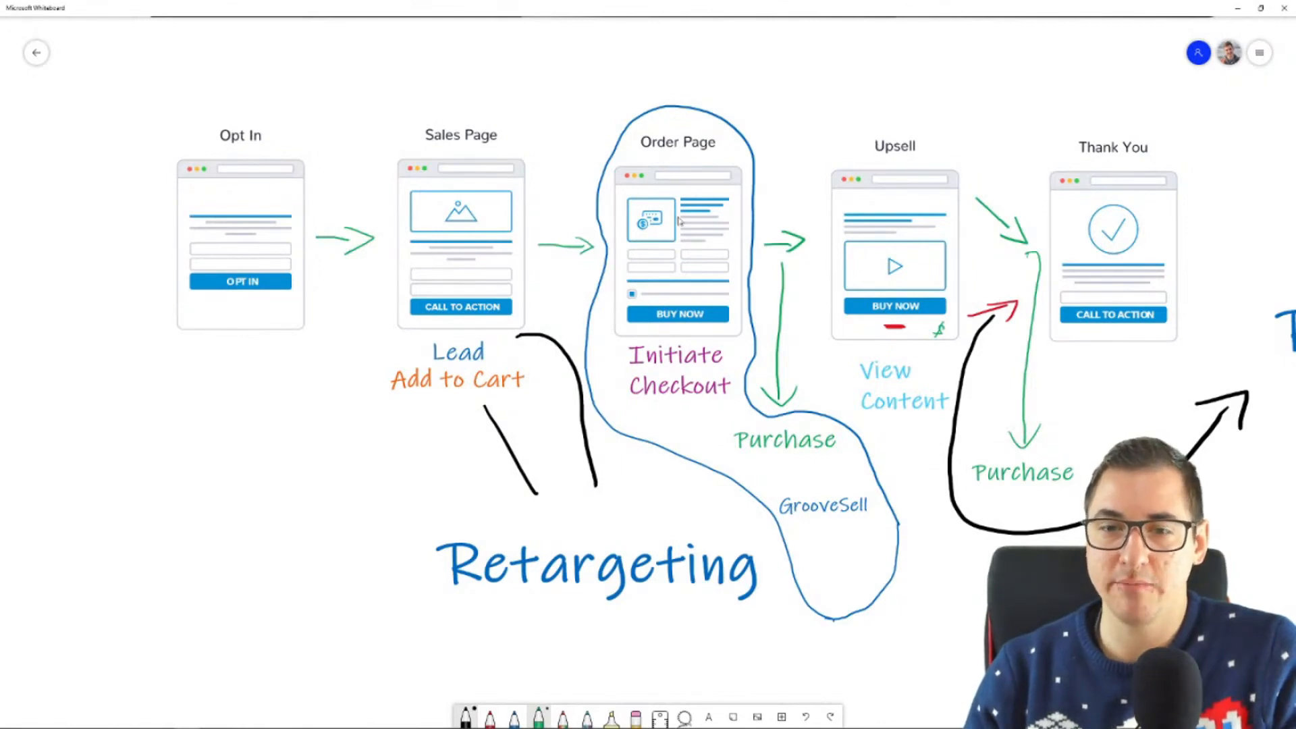
click(838, 506)
drag(881, 534, 789, 533)
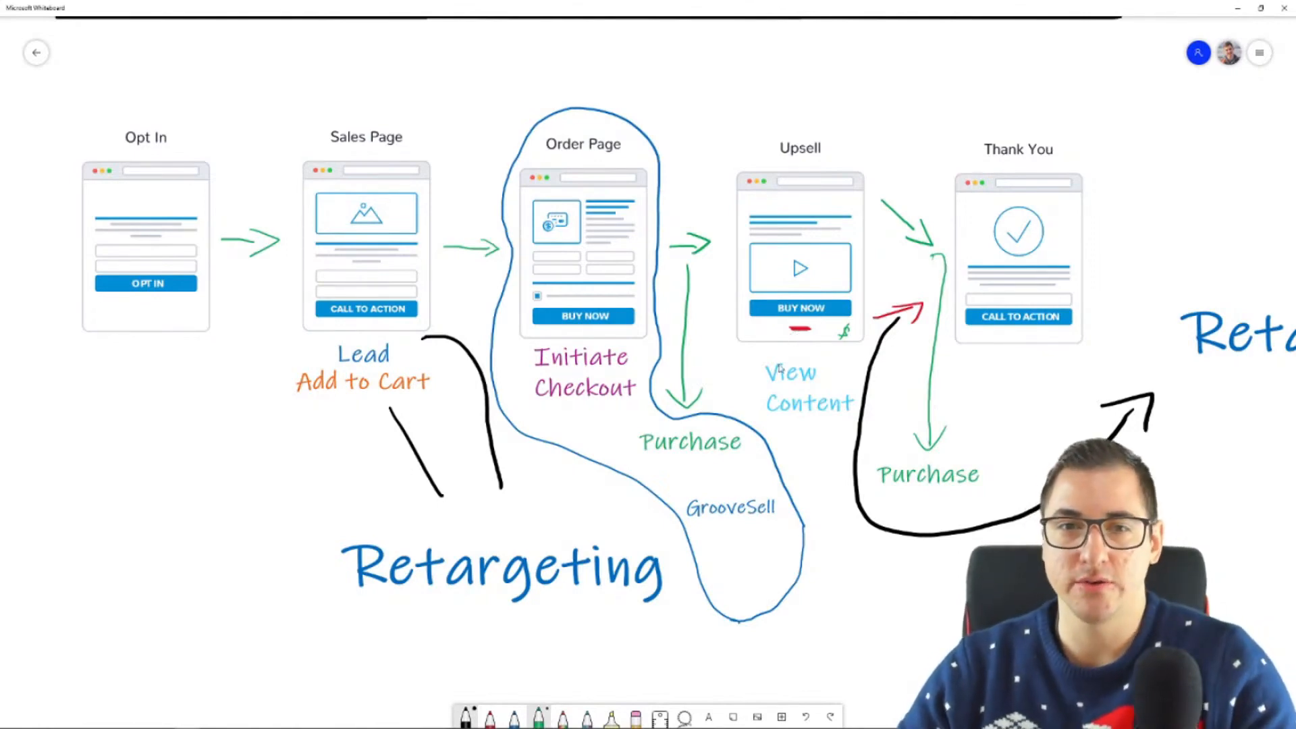
Step: Return to the sales page in Chrome, finish the event setup with both events, skip the feedback and close the completion notice
mouse_move(98, 723)
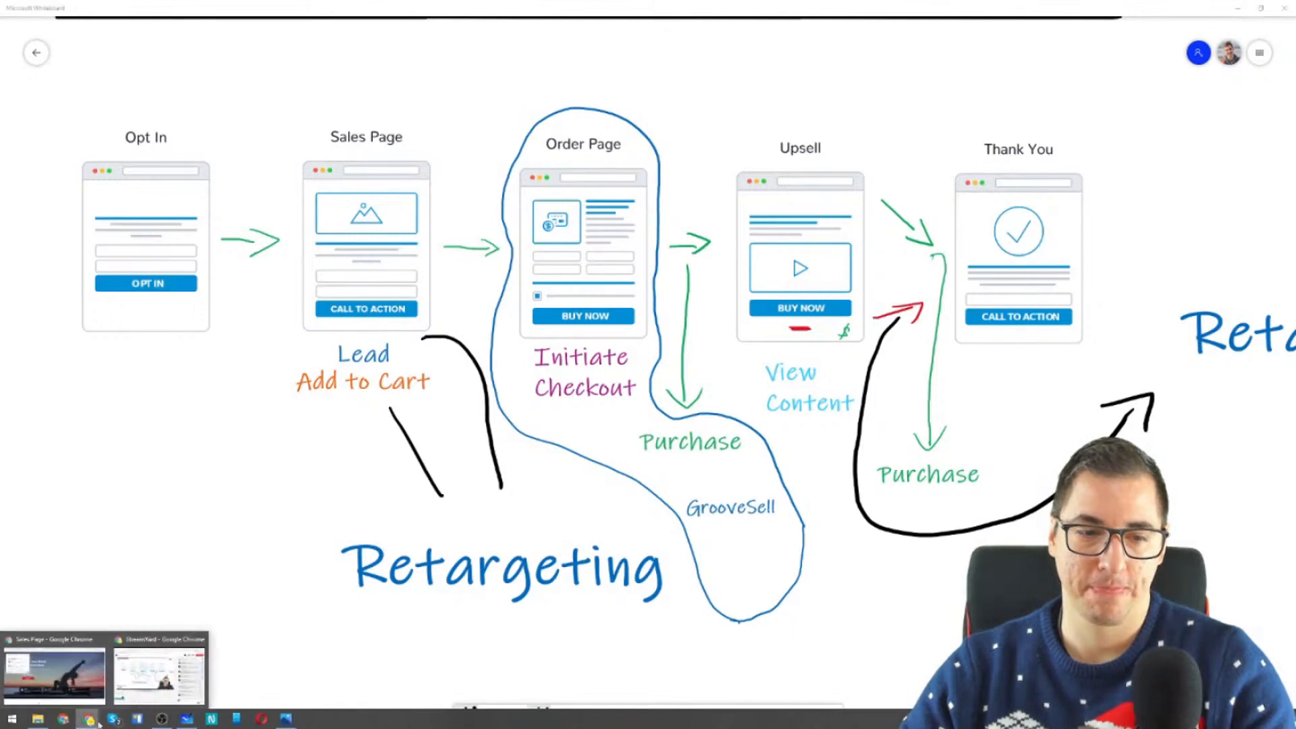
click(54, 672)
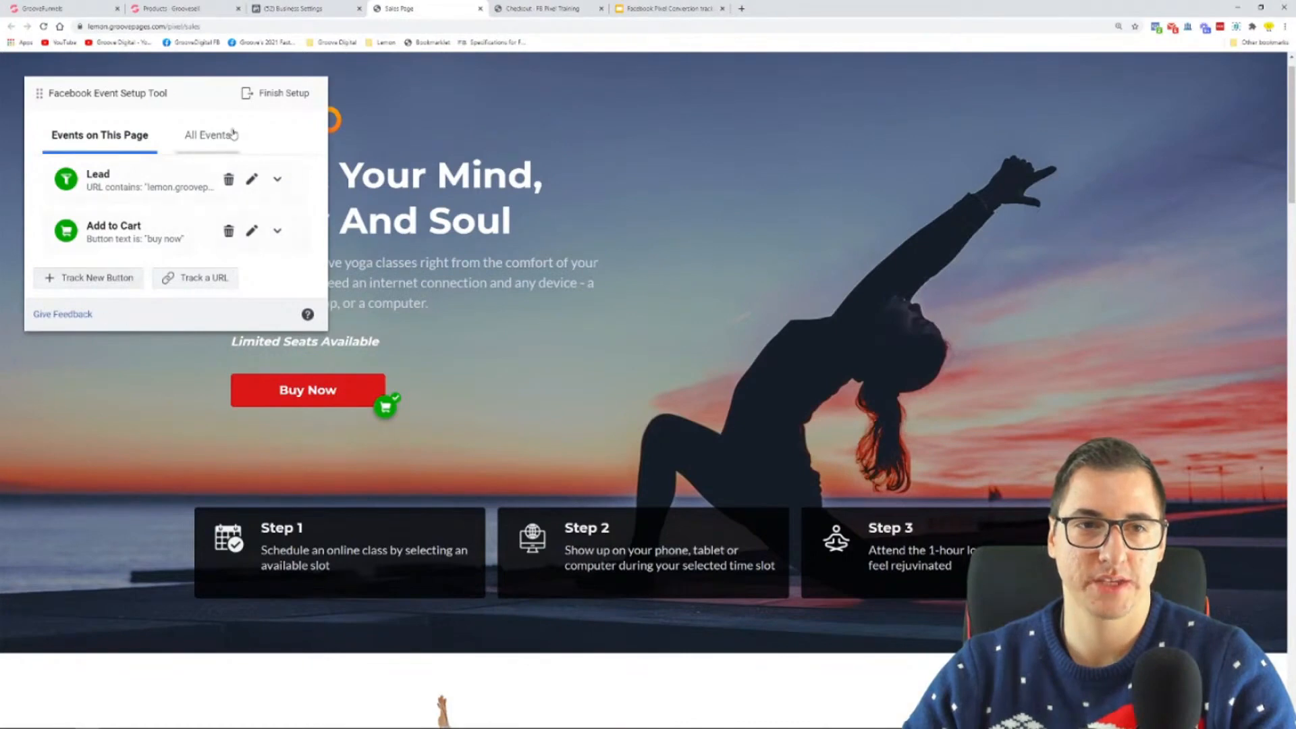
click(266, 97)
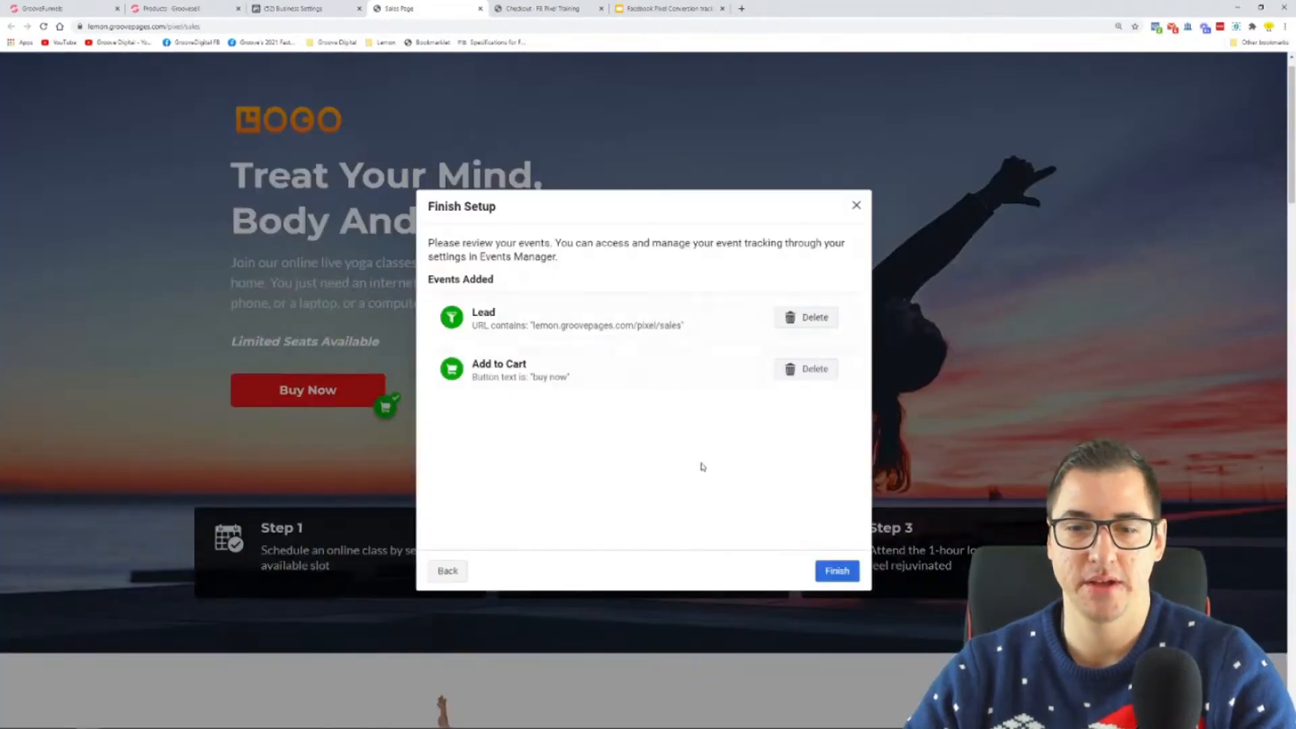
click(837, 571)
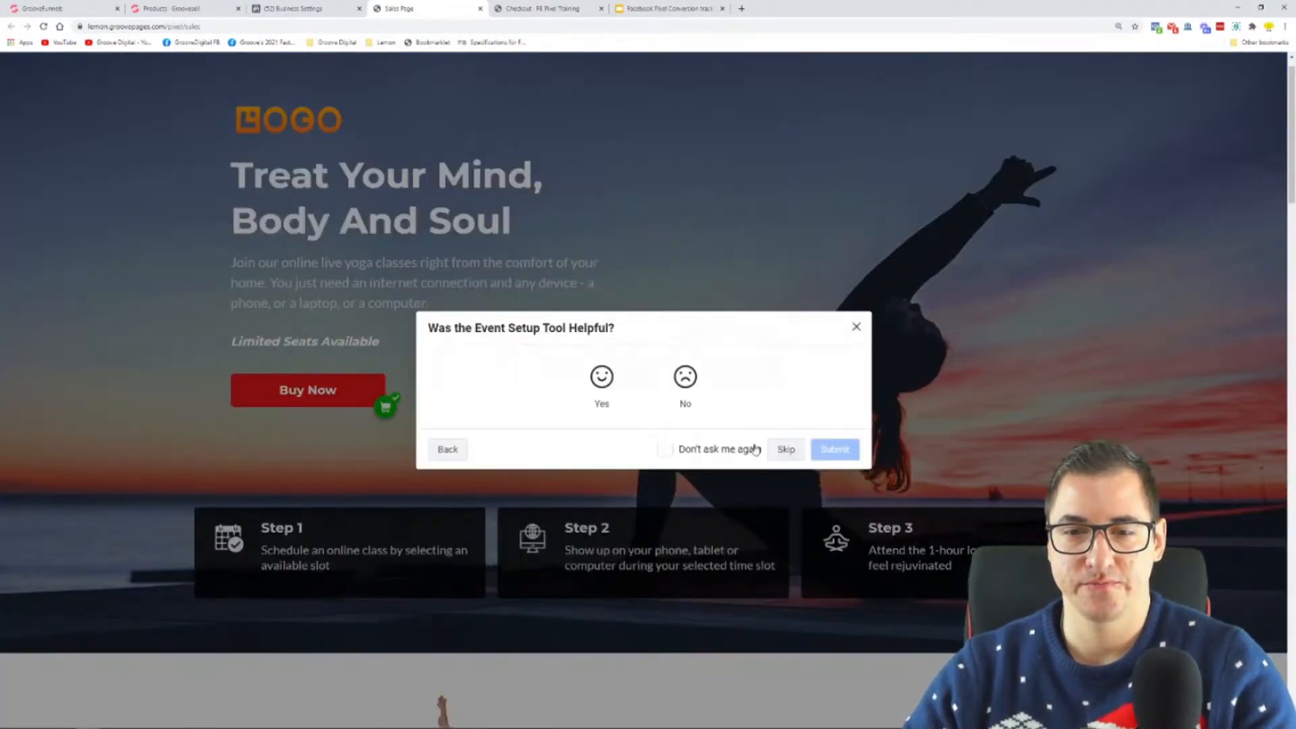
click(785, 450)
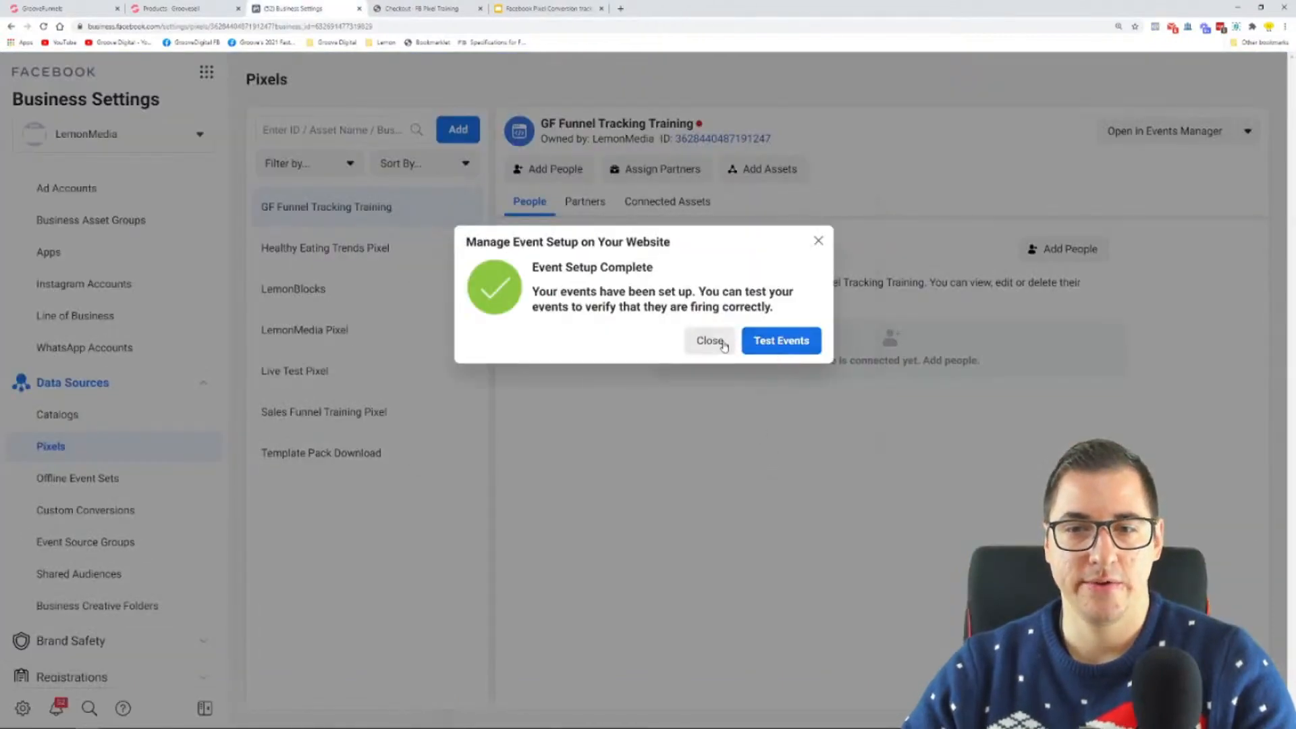
click(712, 341)
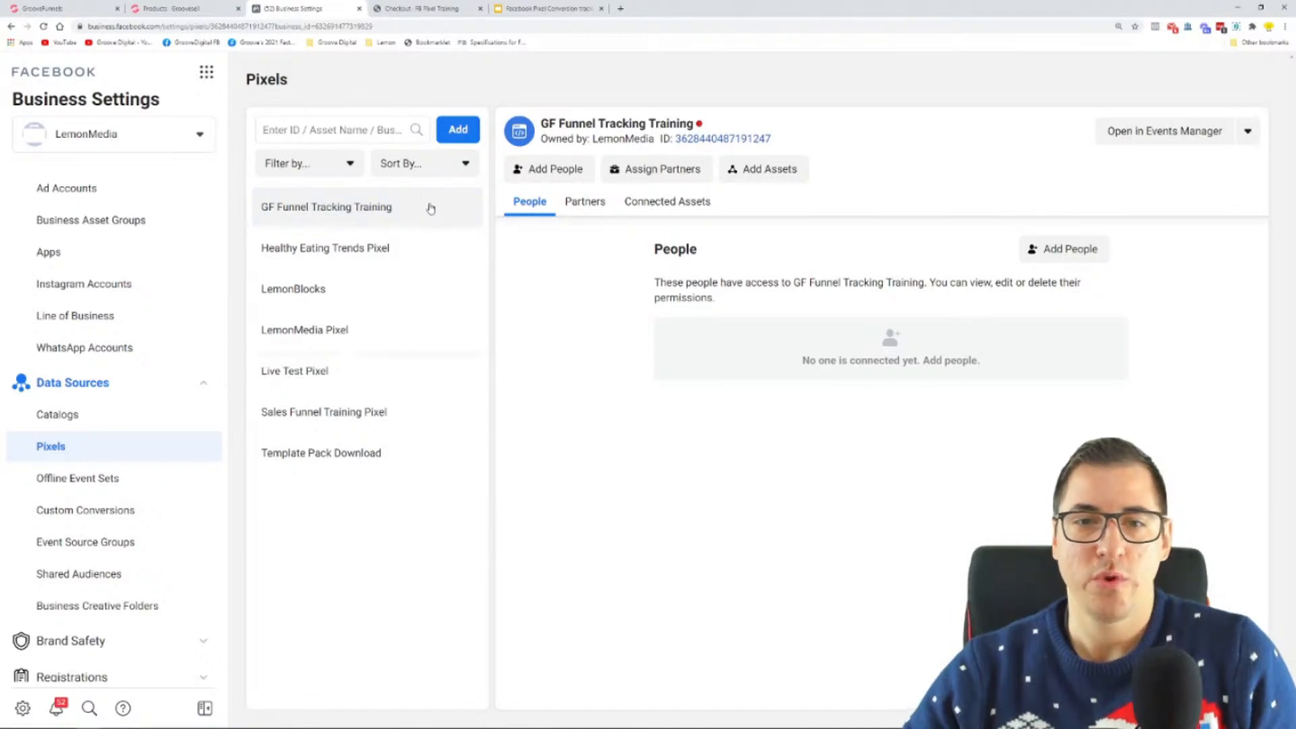
Step: Open the GF Funnel Tracking Training pixel in Events Manager and close the Business Settings page
click(582, 205)
click(706, 206)
click(544, 212)
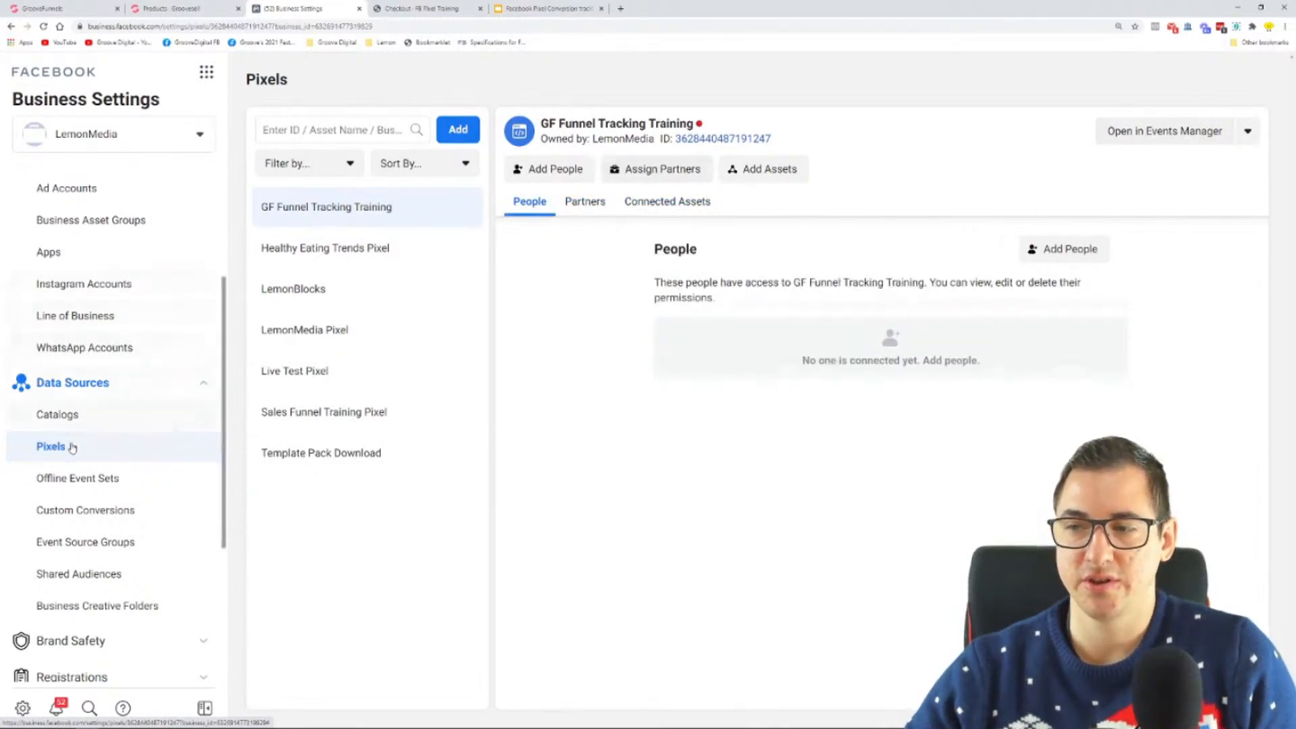
click(1157, 139)
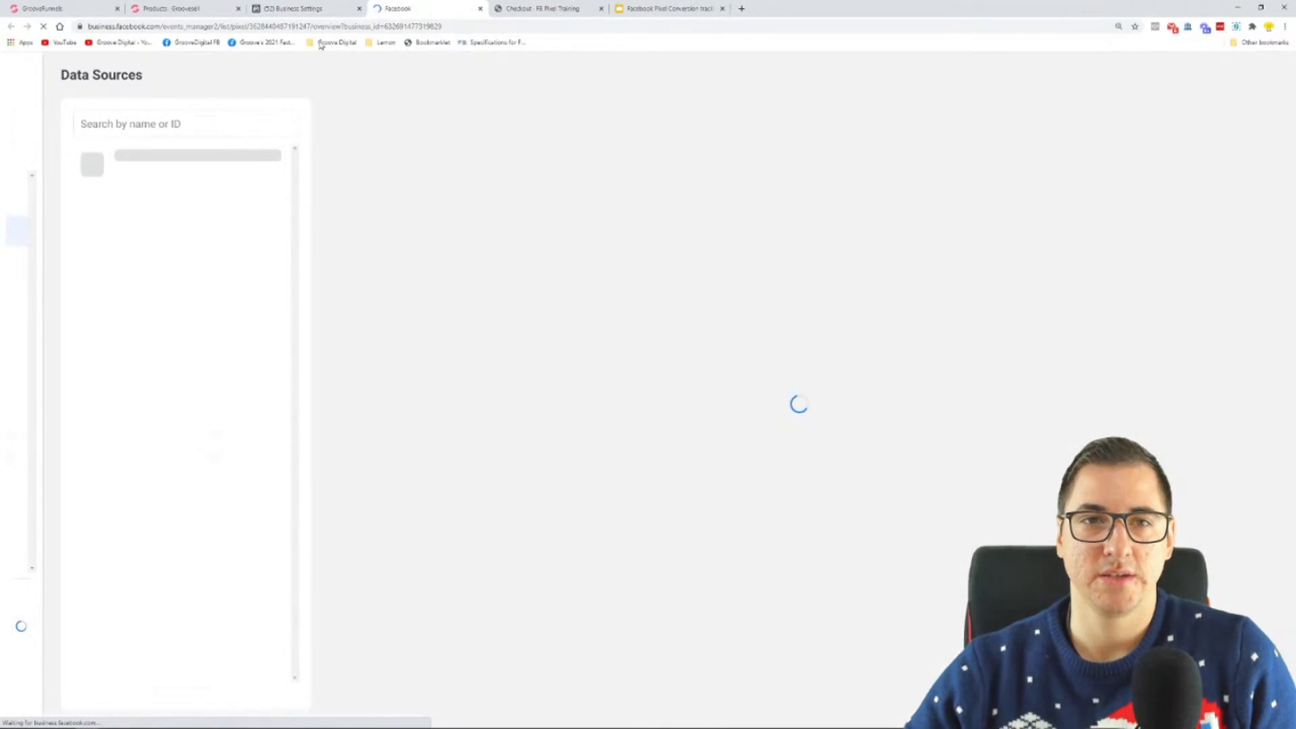
click(359, 8)
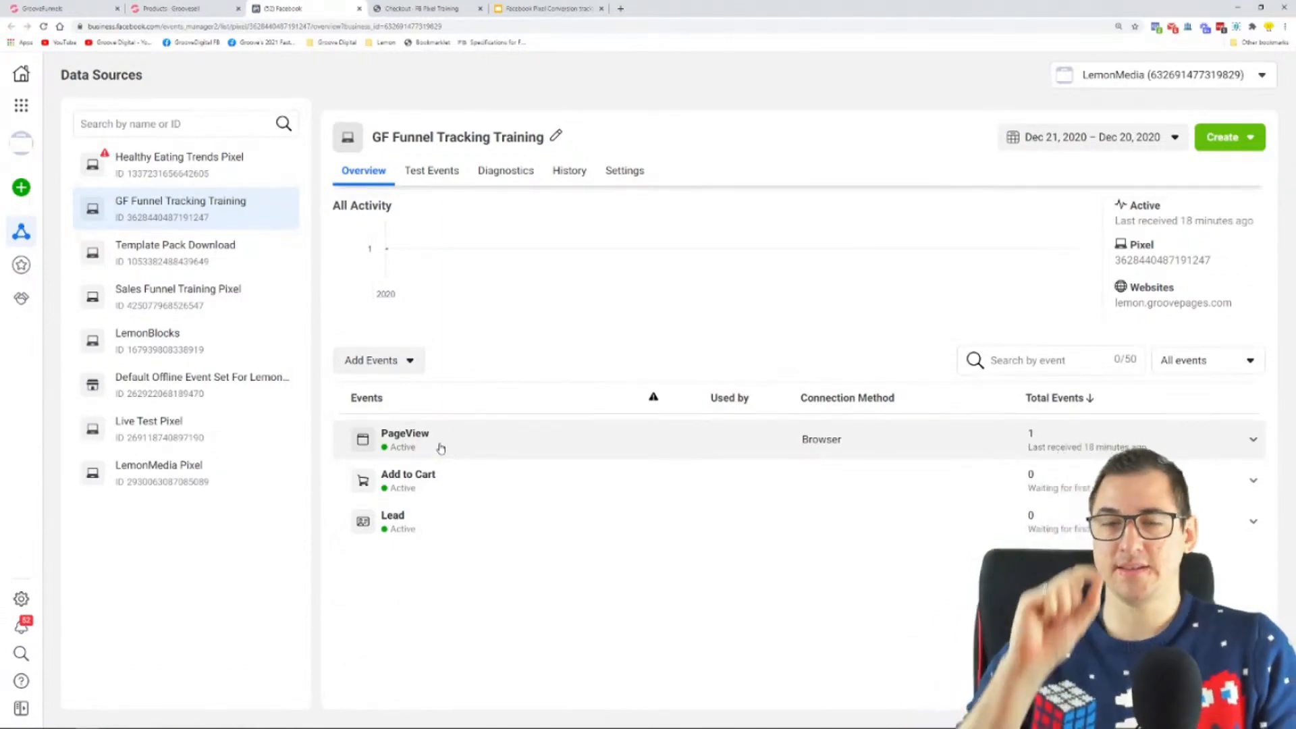
key(ctrl+plus)
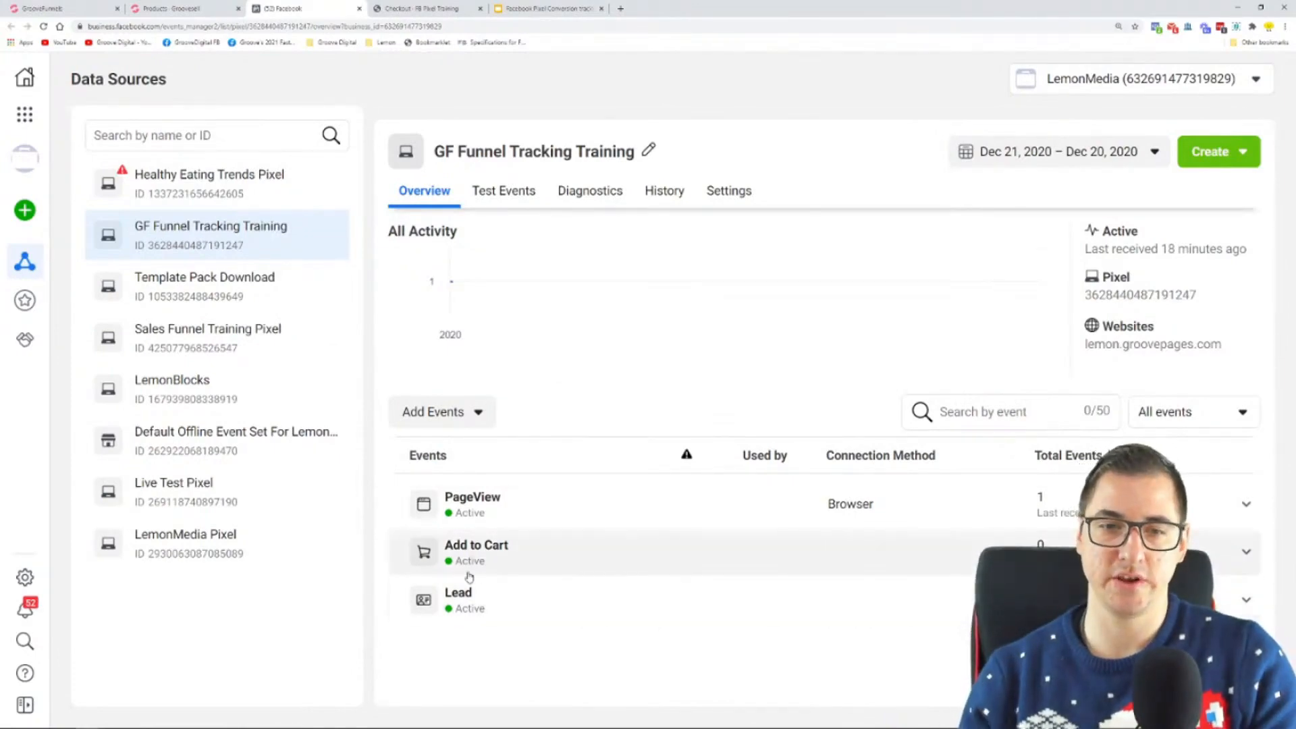
Step: Start adding events from the pixel with the Event Setup Tool, up to the website URL request
click(446, 412)
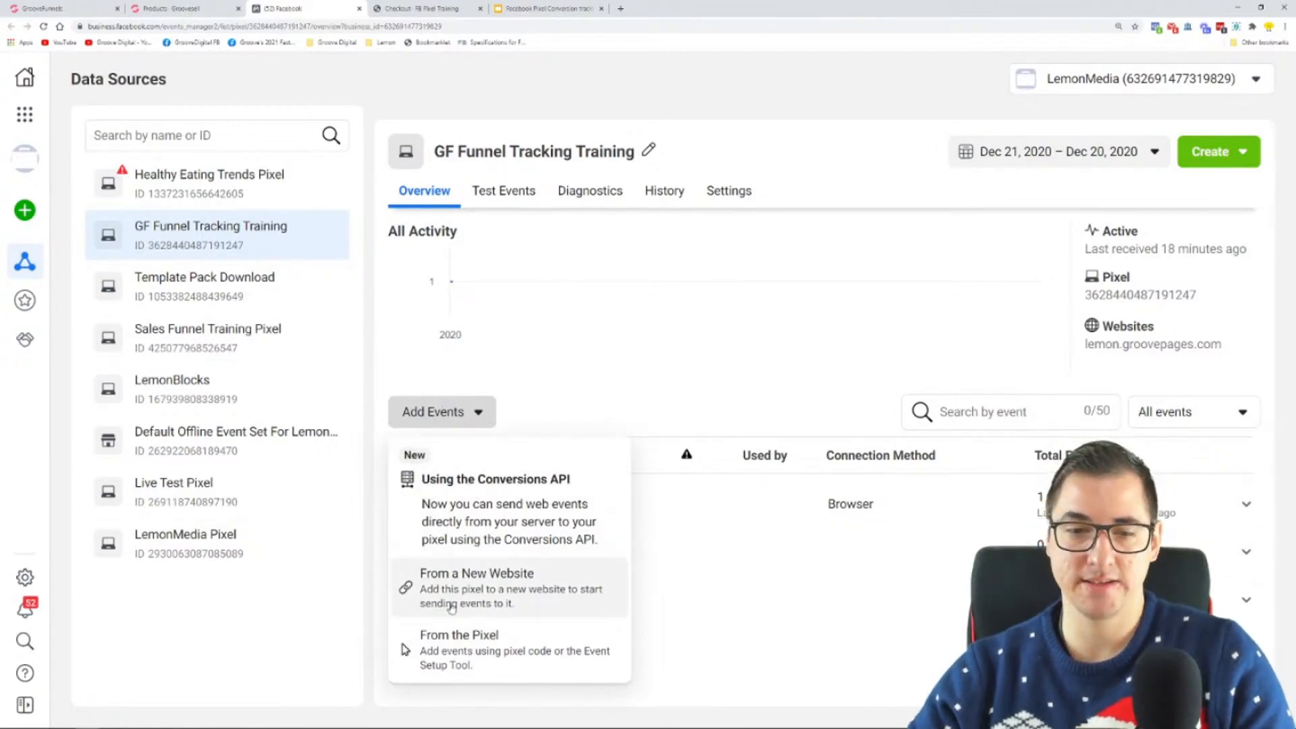
click(450, 645)
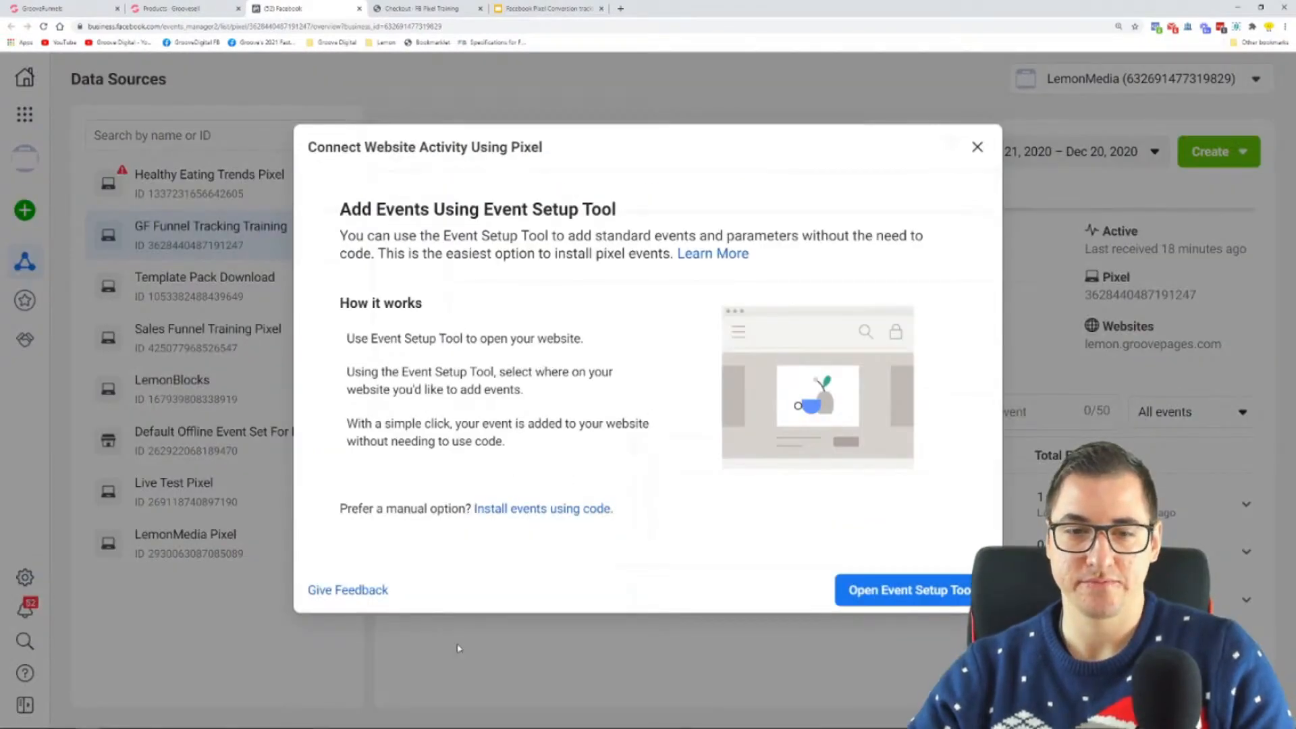
click(897, 603)
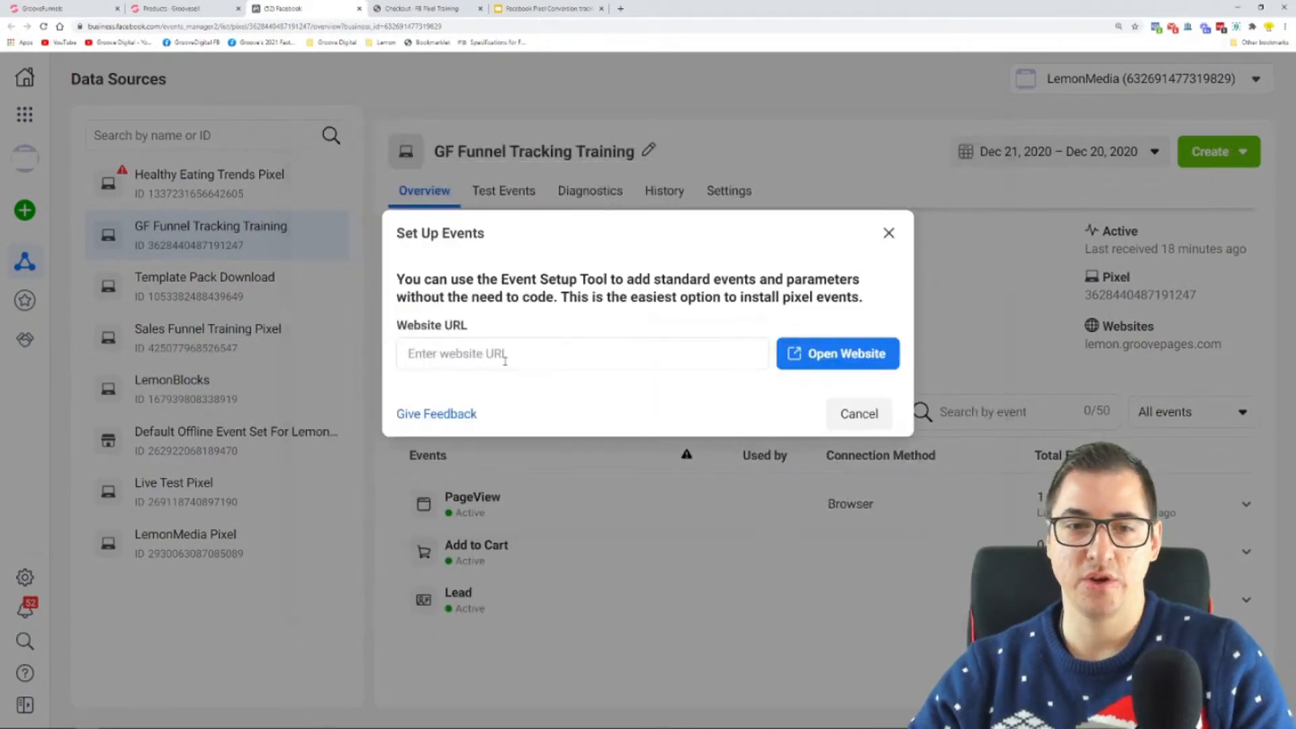
Step: Switch to the GrooveFunnels builder, open the Upsell Page and copy its published link from the publish settings
click(81, 8)
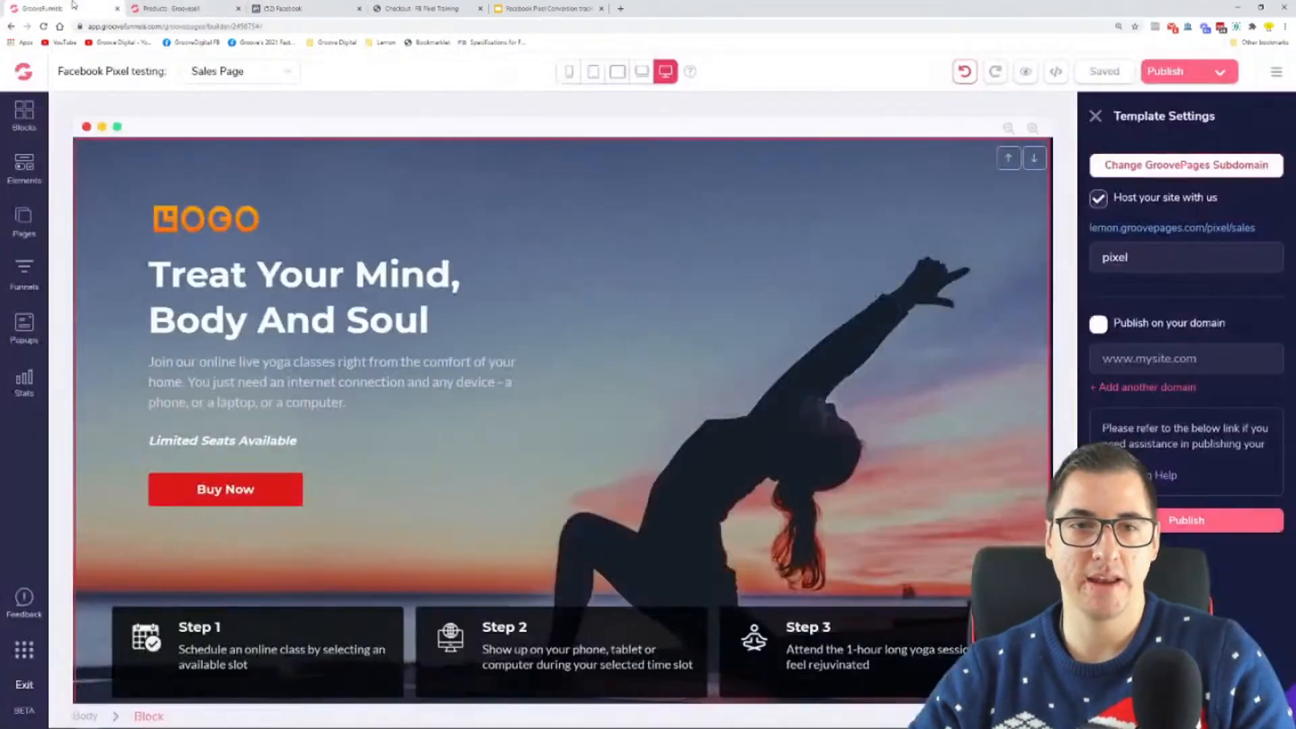
click(24, 236)
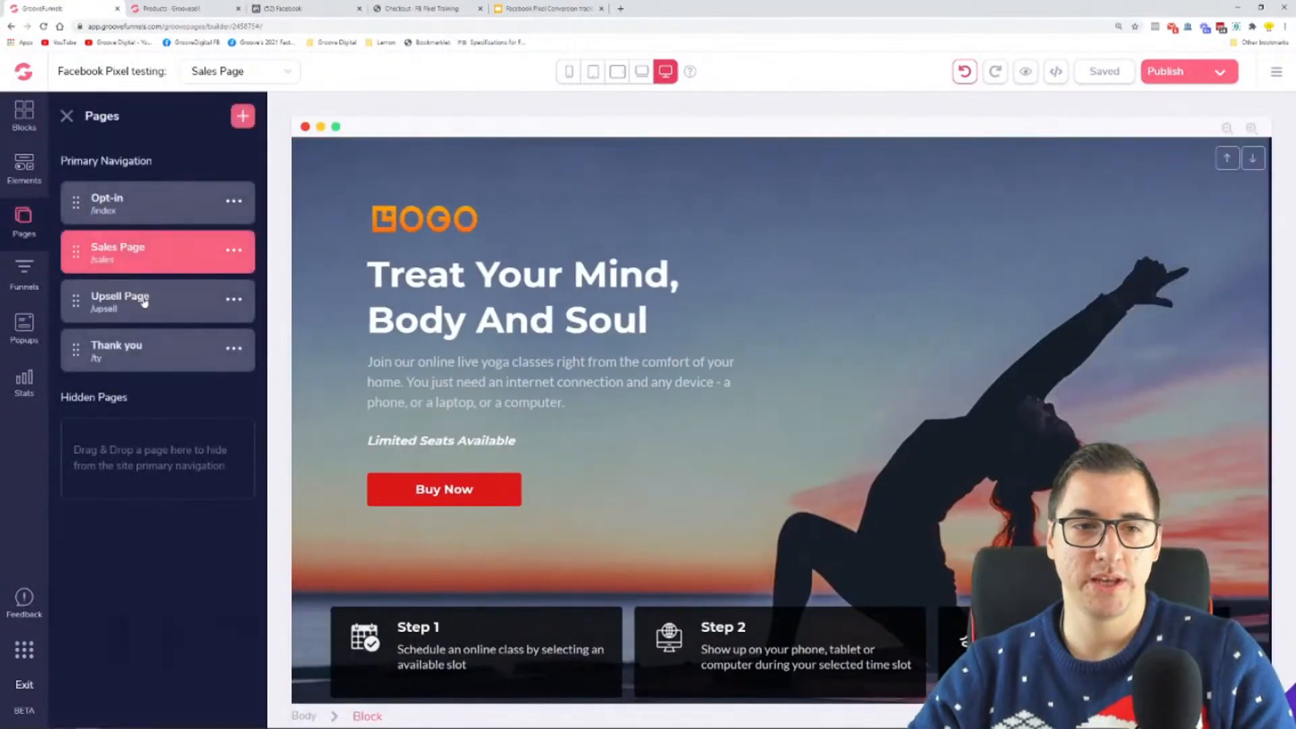
click(108, 297)
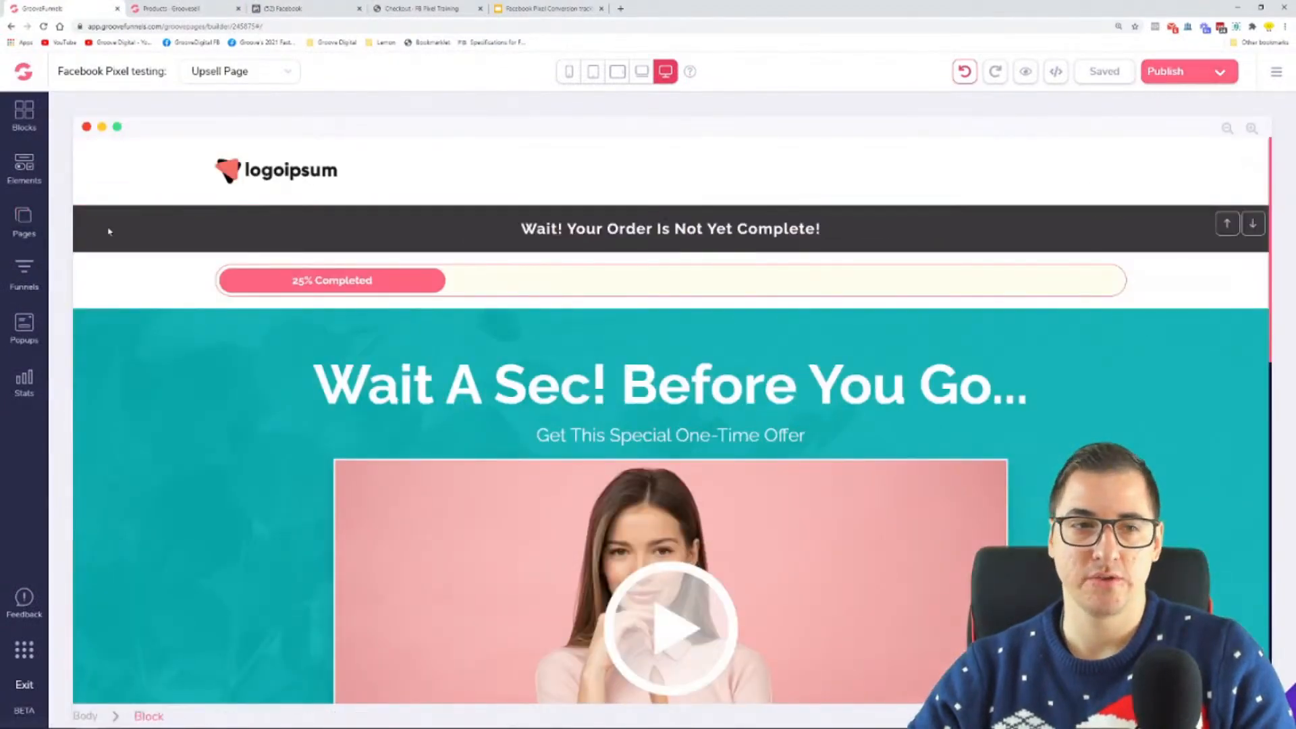
click(1225, 74)
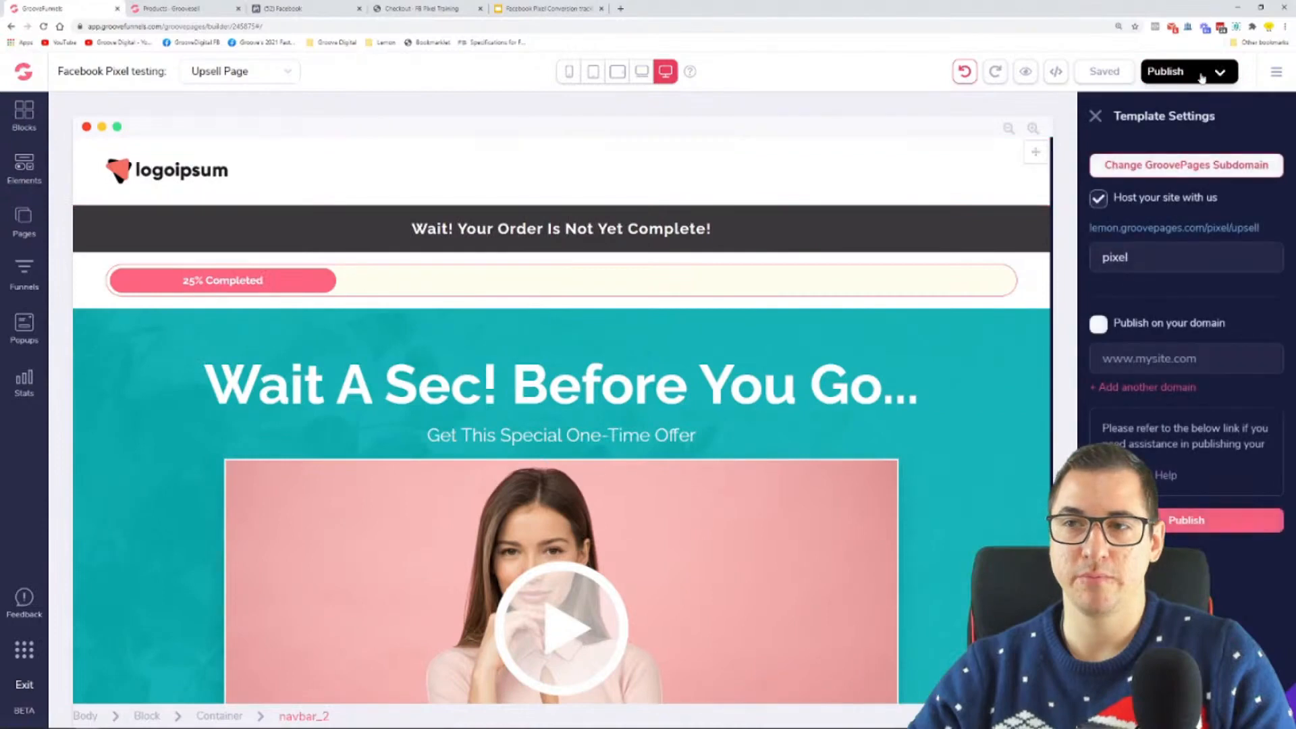
right_click(1194, 228)
click(1185, 304)
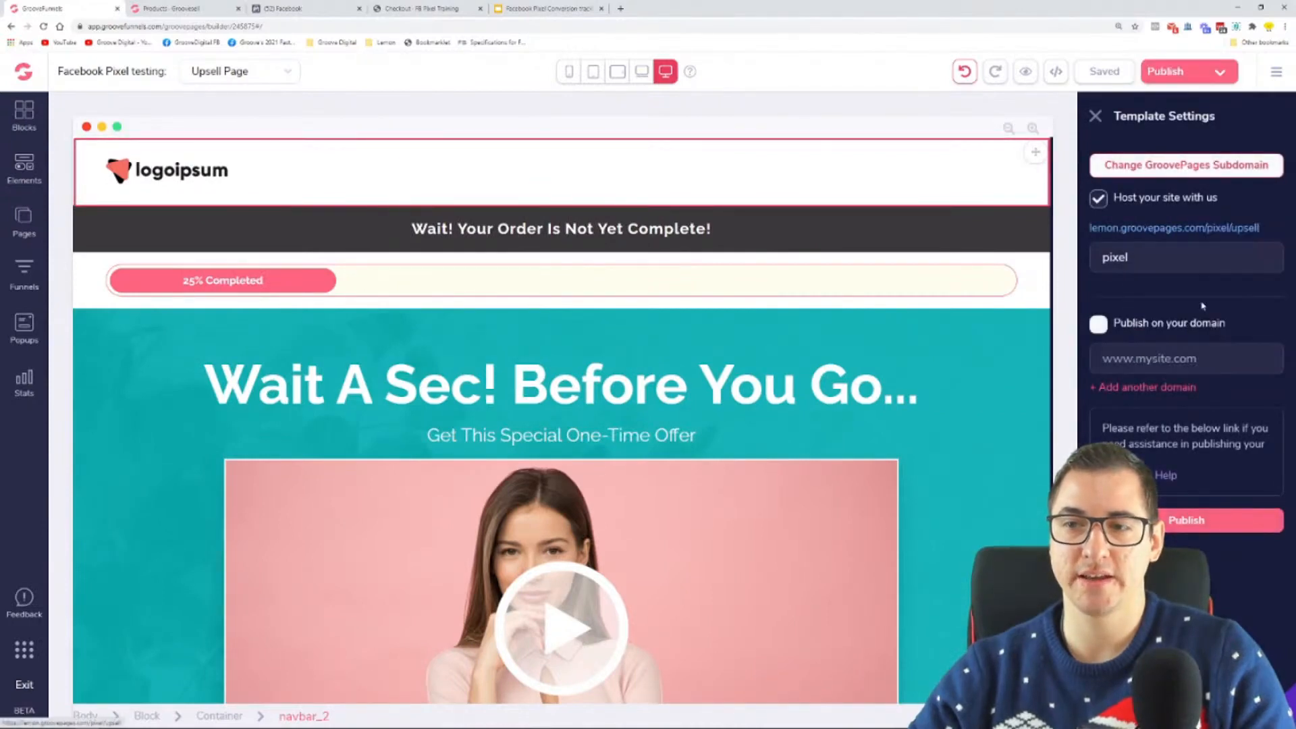
Step: Return to Events Manager, paste the copied upsell page link as the website URL and open the website for event setup
click(420, 8)
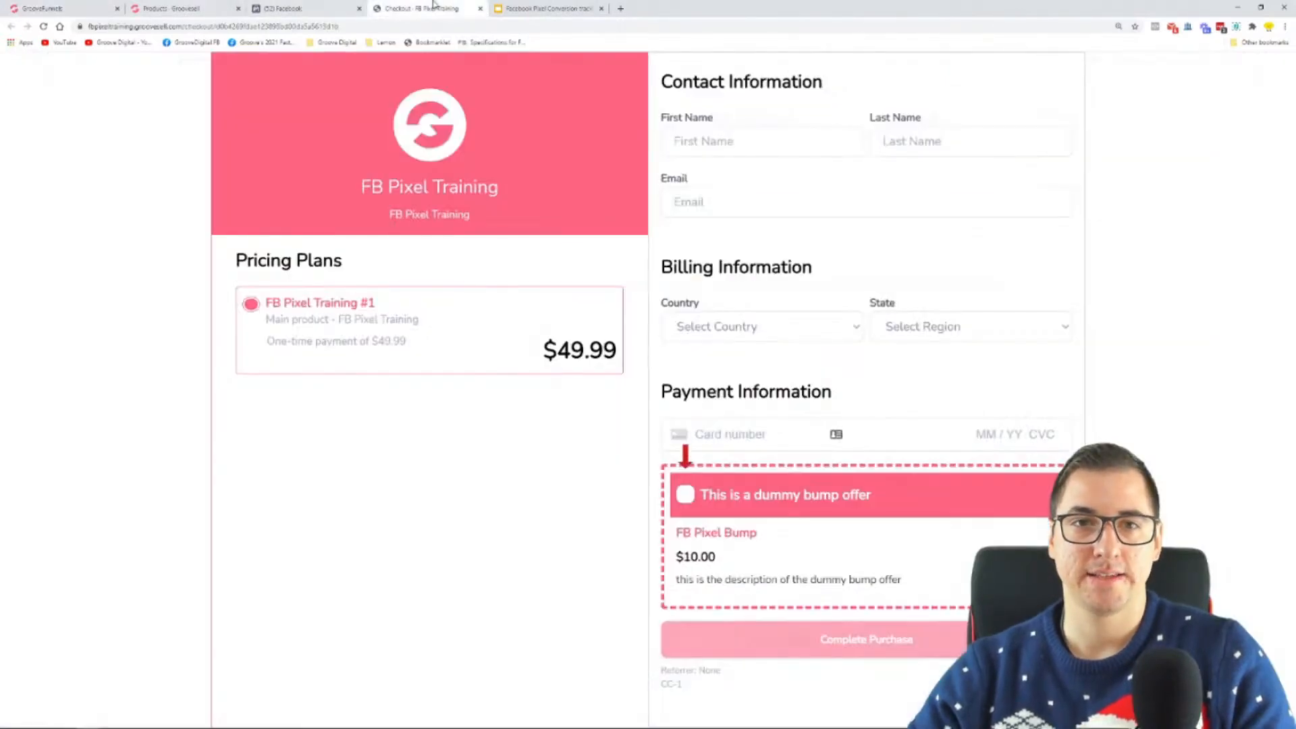
click(314, 6)
right_click(546, 354)
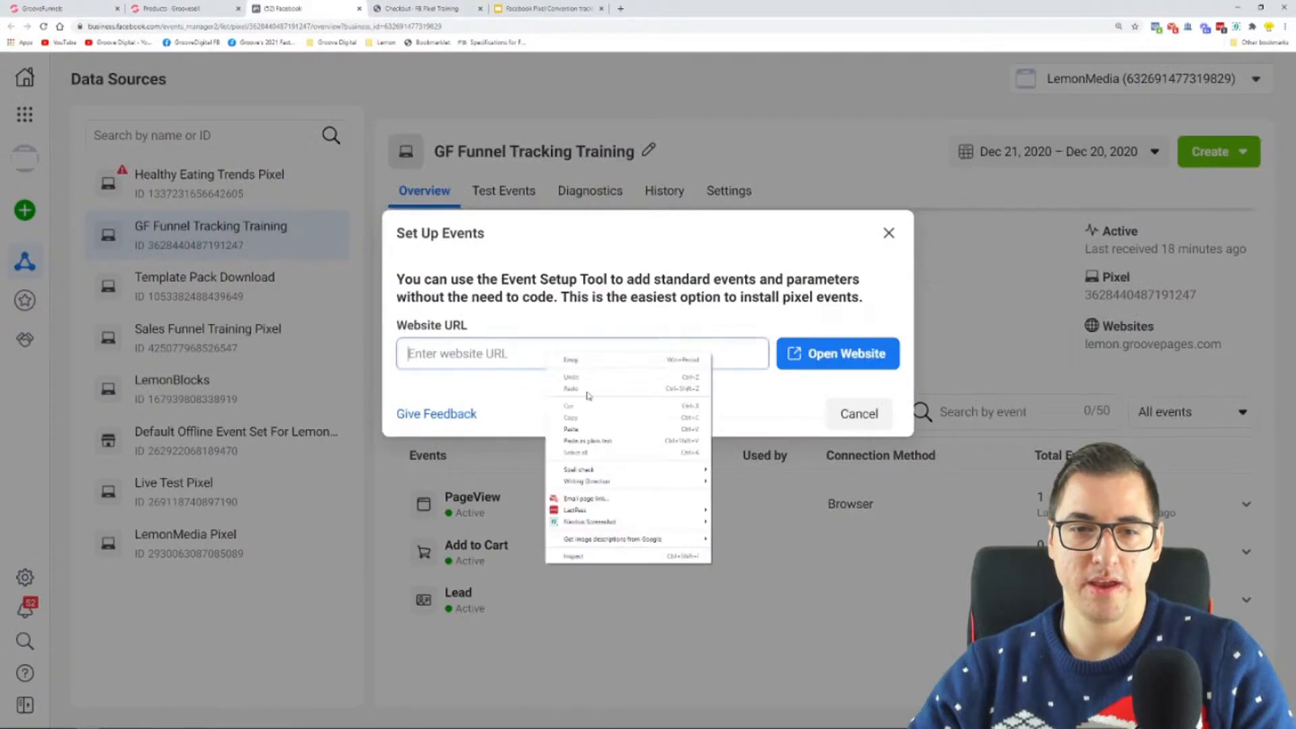
click(594, 428)
click(838, 357)
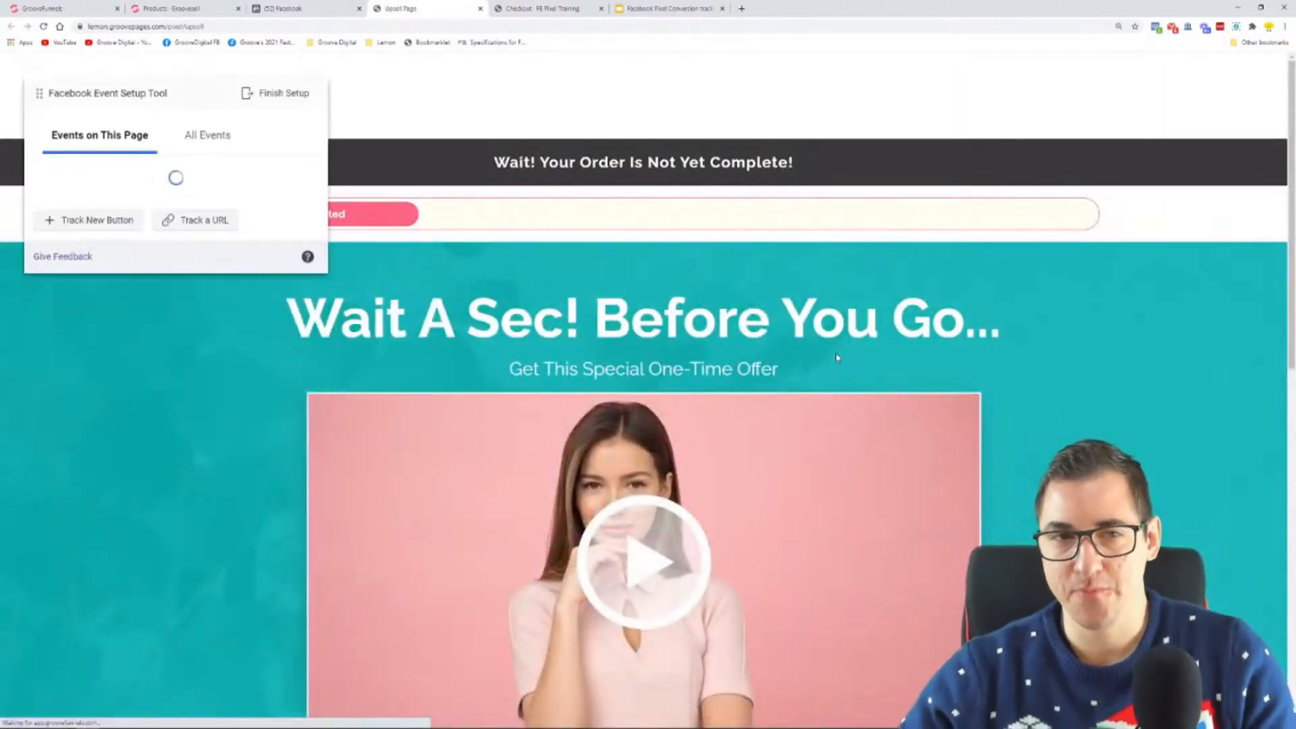
Step: Examine the upsell page's offer buttons, highlight the trackable ones and leave selection without choosing any
key(ctrl+minus)
key(ctrl+minus)
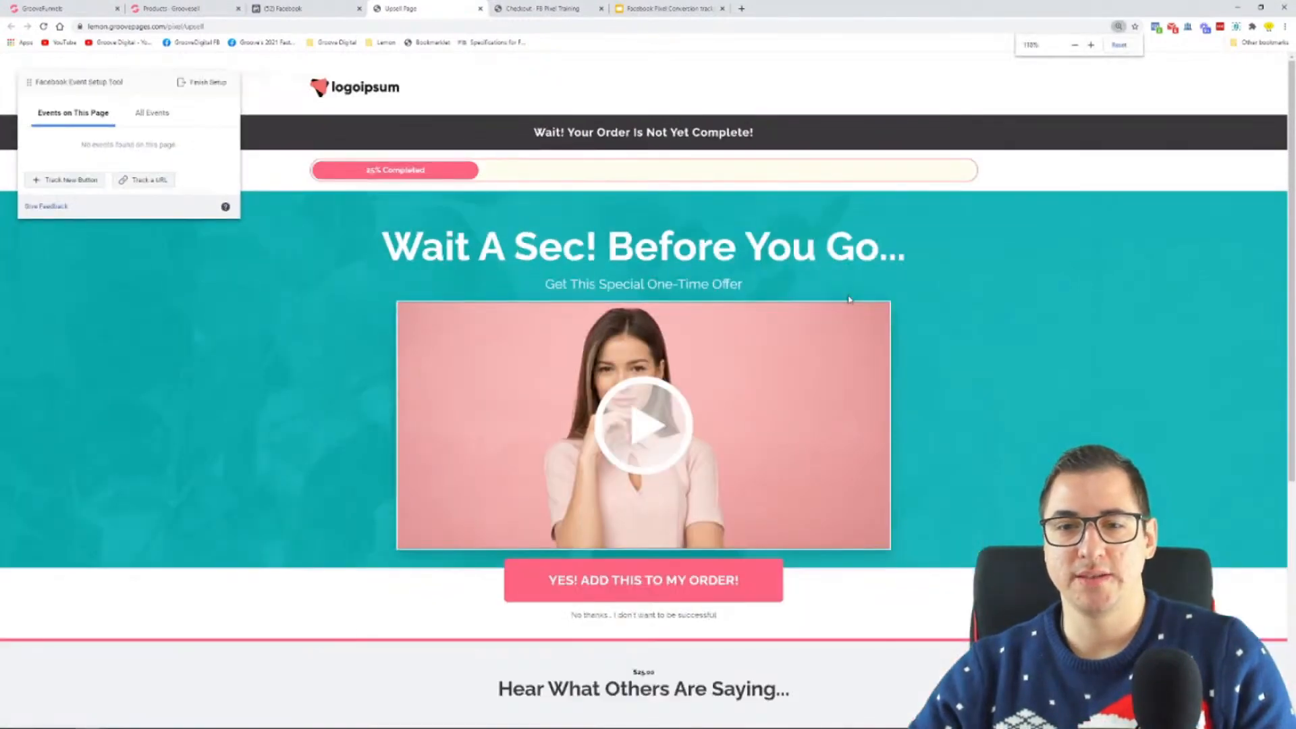
scroll(985, 260, down, 4)
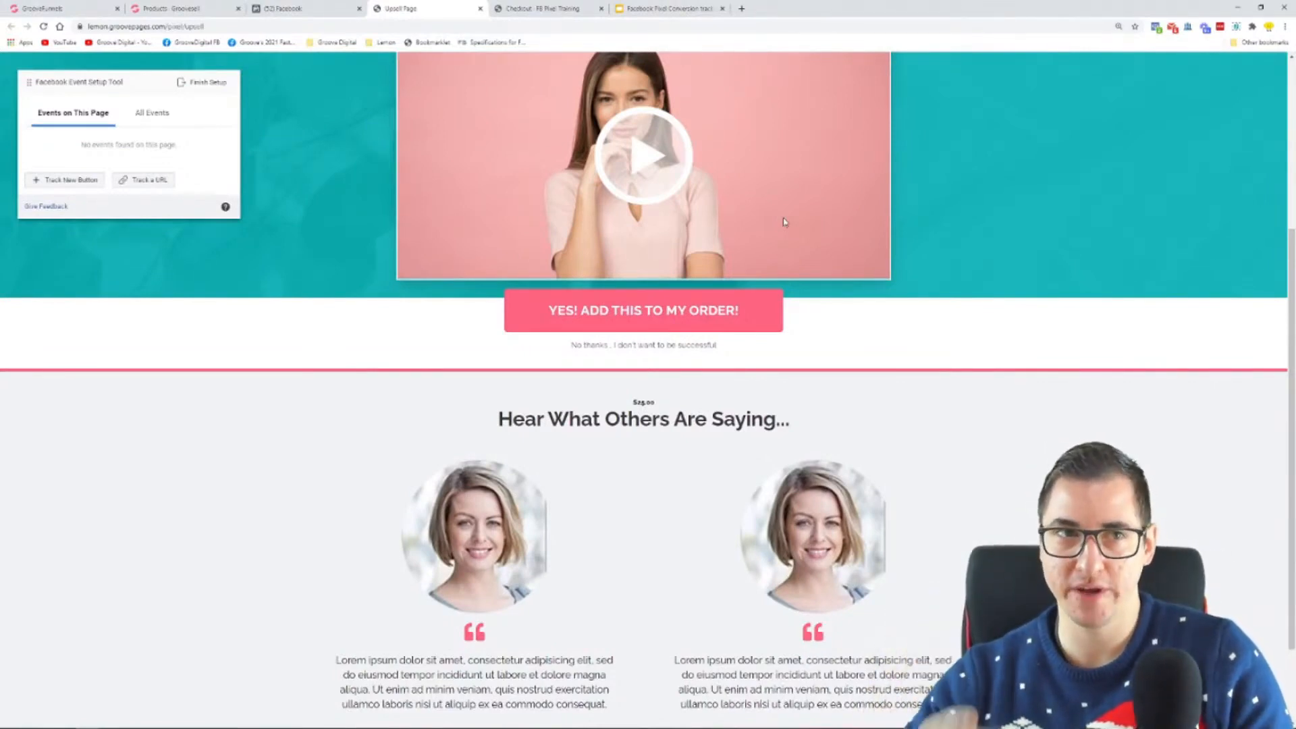
scroll(873, 234, up, 1)
scroll(874, 235, up, 1)
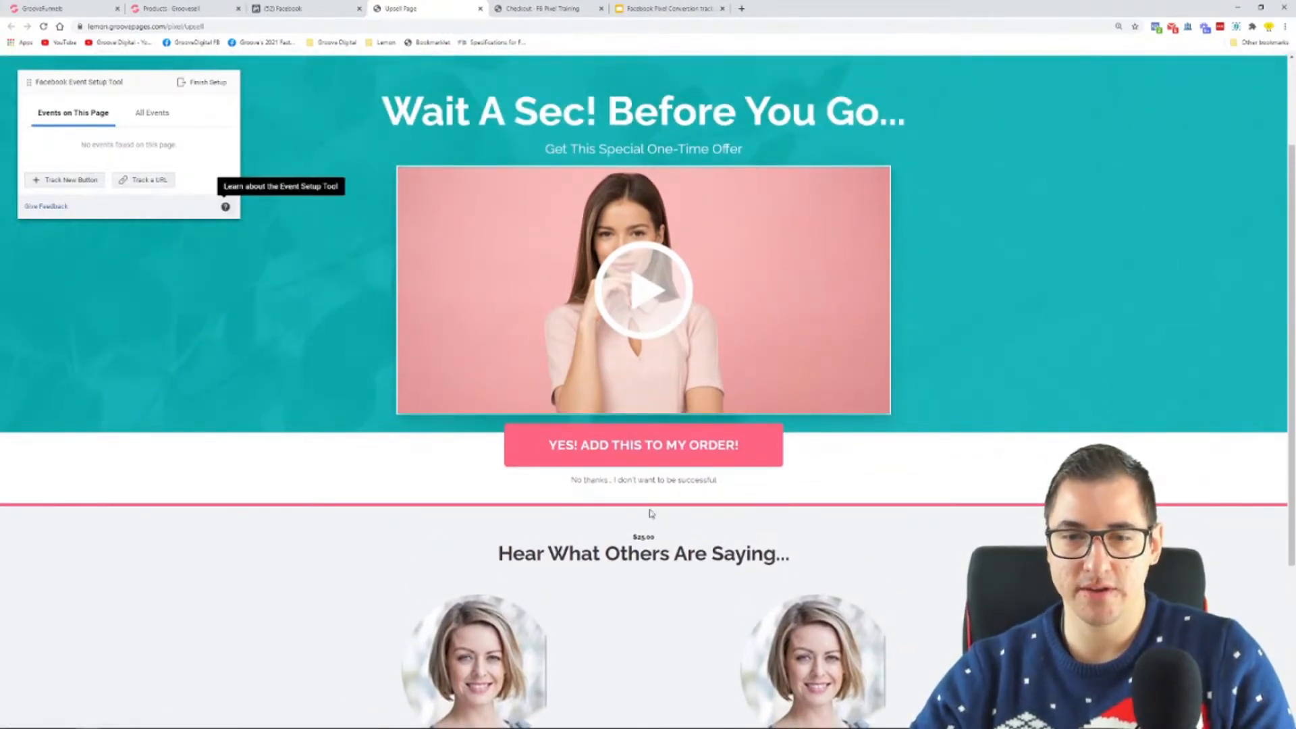
click(73, 180)
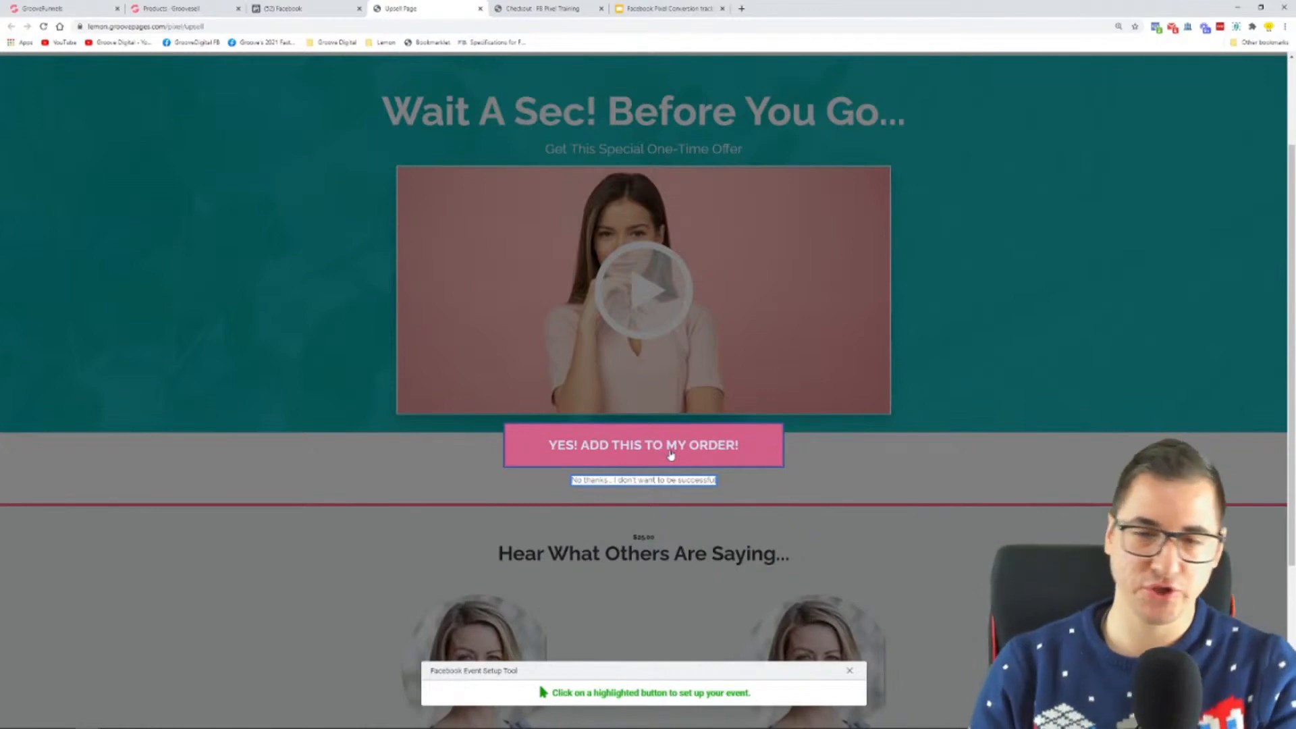
click(850, 670)
Step: Switch to Microsoft Whiteboard and sketch a small card with the rainbow pen above the funnel, with an arrow pointing to the Order Page
key(super)
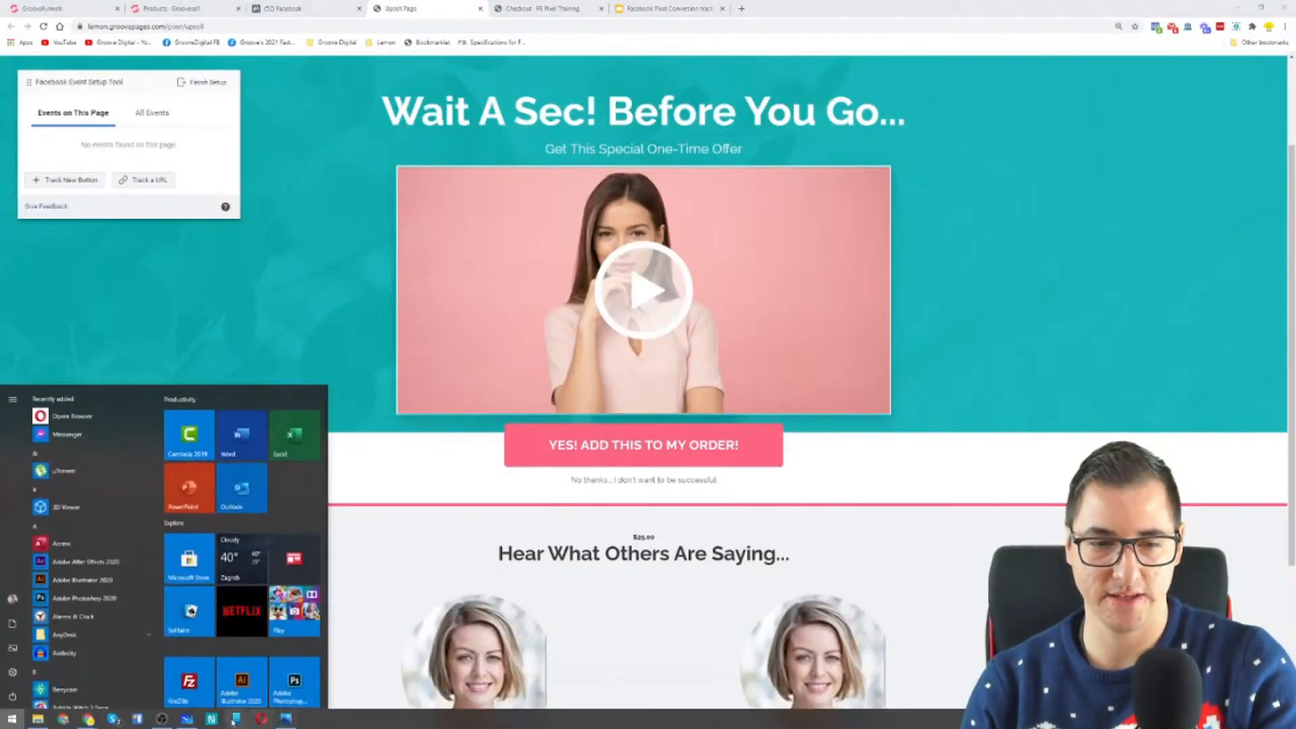
click(193, 722)
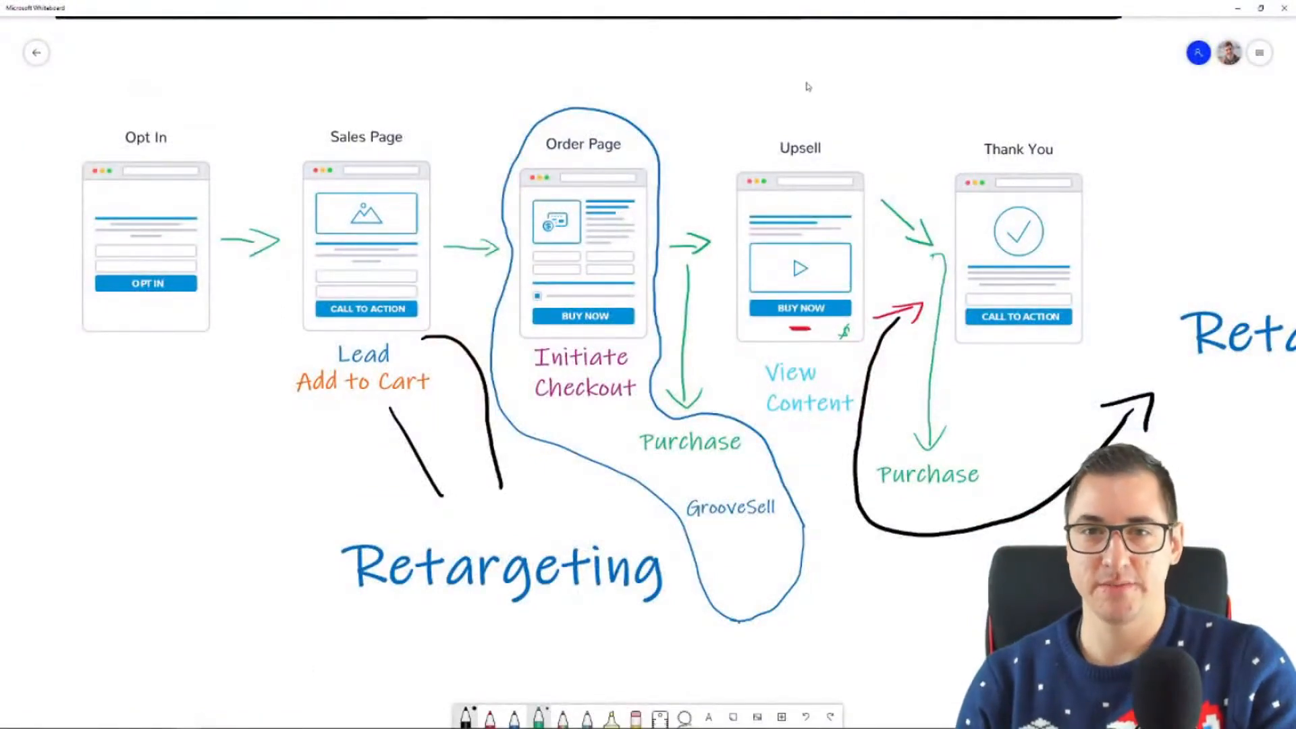
drag(821, 89, 743, 107)
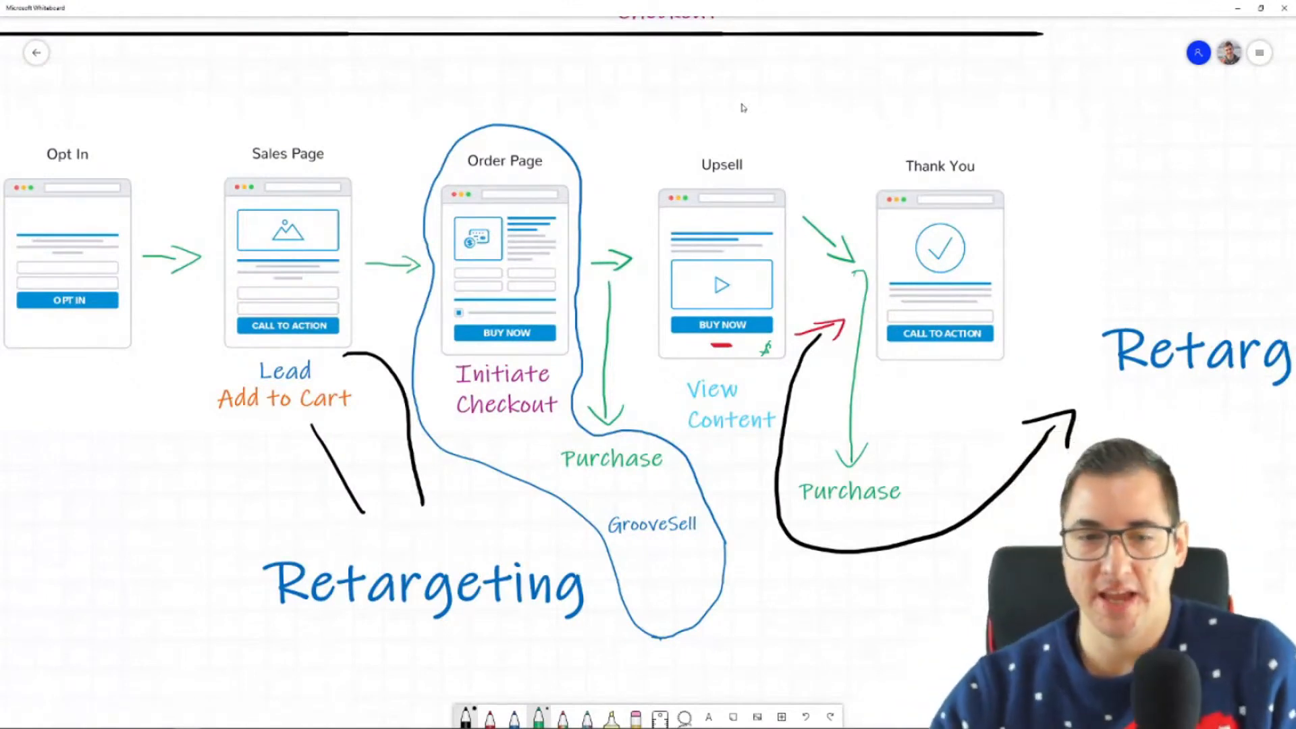
mouse_move(466, 727)
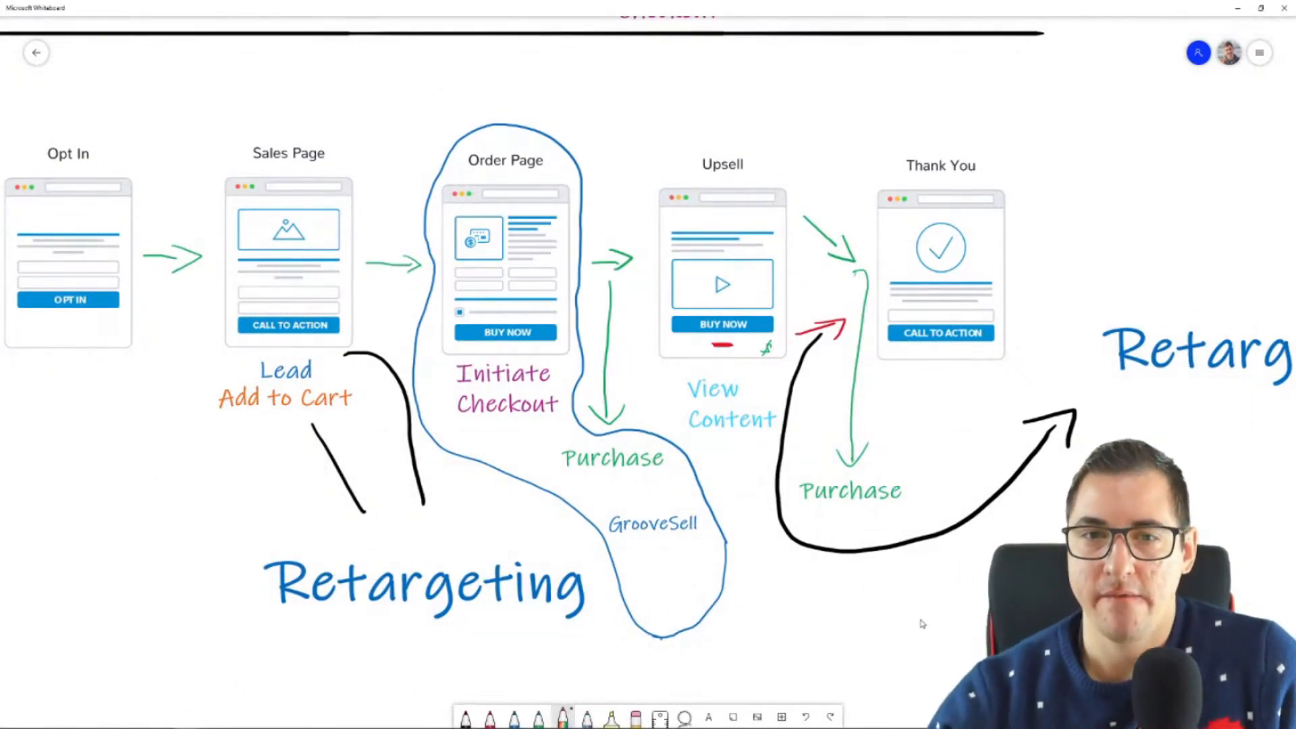
mouse_move(566, 122)
mouse_down()
mouse_move(530, 98)
mouse_move(445, 154)
mouse_move(566, 189)
mouse_move(539, 94)
mouse_move(483, 181)
mouse_move(570, 169)
mouse_up()
key(ctrl+z)
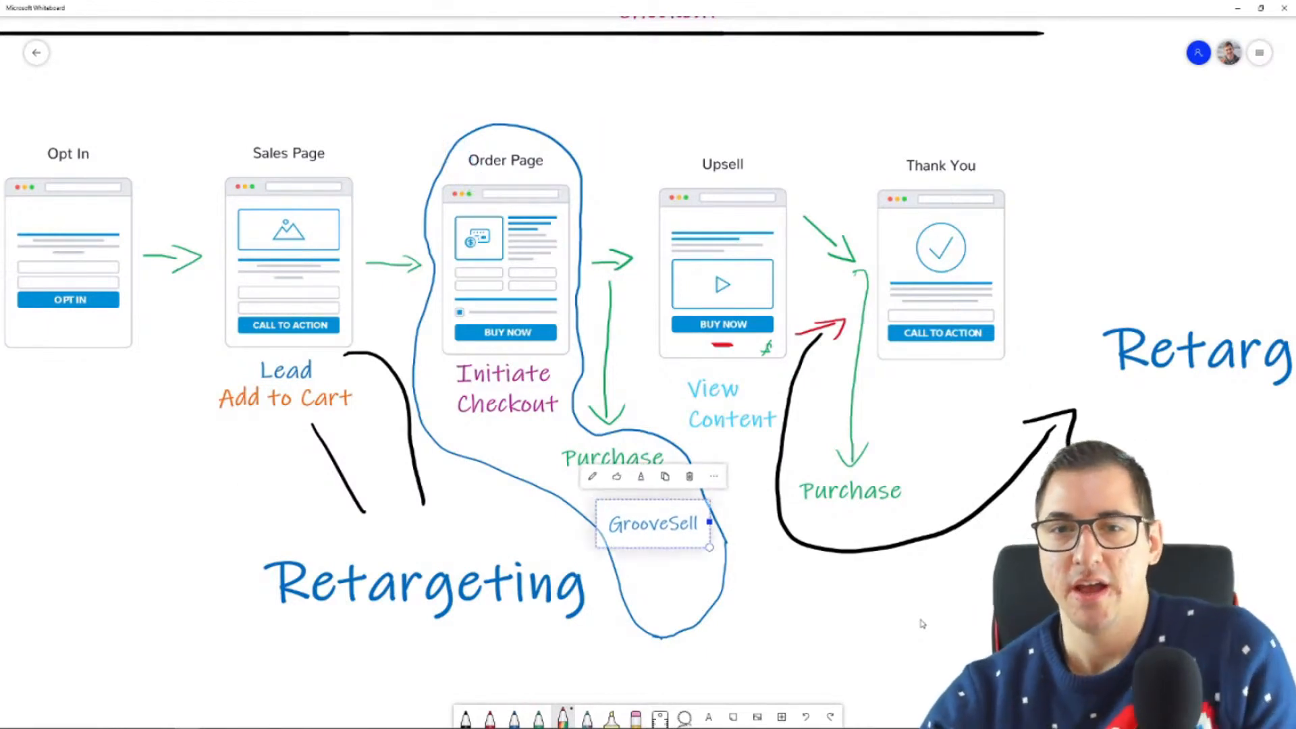
mouse_move(605, 66)
mouse_down()
mouse_move(590, 88)
mouse_move(675, 120)
mouse_up()
drag(705, 77, 606, 67)
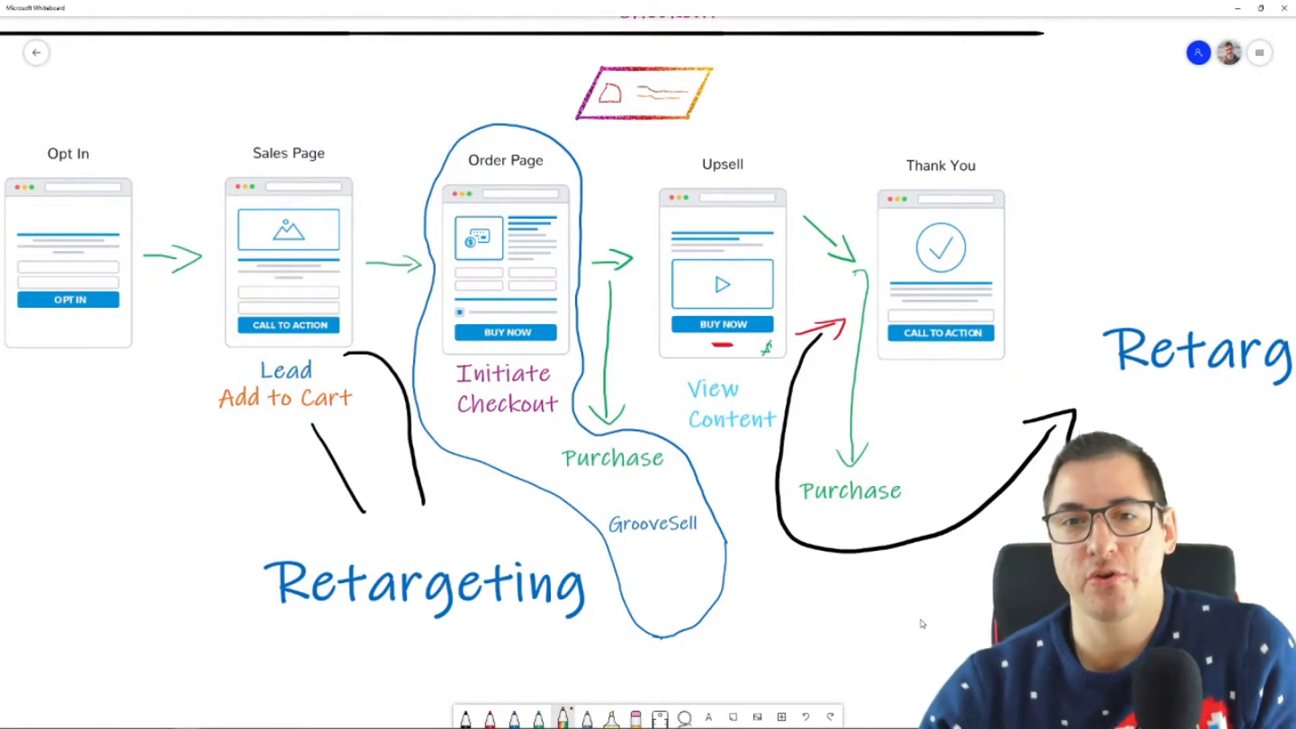
drag(583, 133, 571, 149)
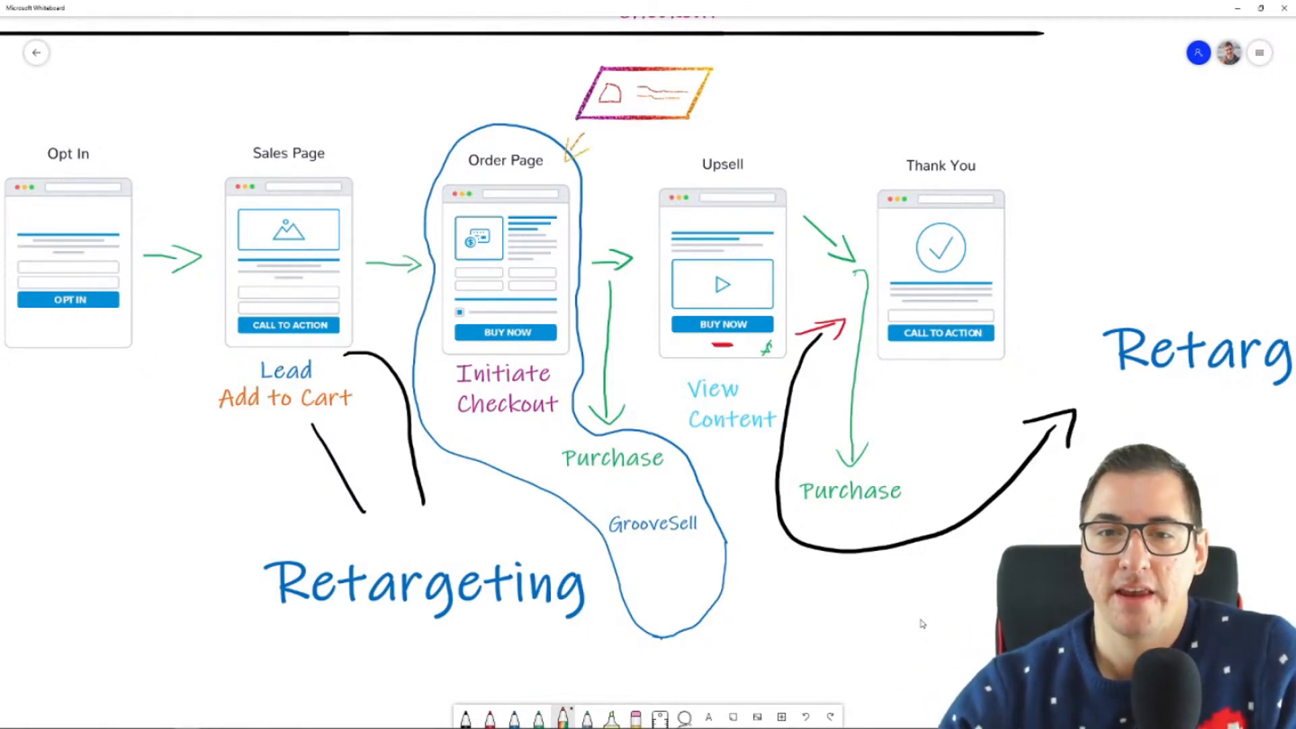
Step: Circle the Upsell heading in the funnel diagram and undo the marks around it
mouse_move(692, 169)
mouse_down()
mouse_move(758, 164)
mouse_move(745, 149)
mouse_up()
drag(733, 140, 748, 145)
key(ctrl+z)
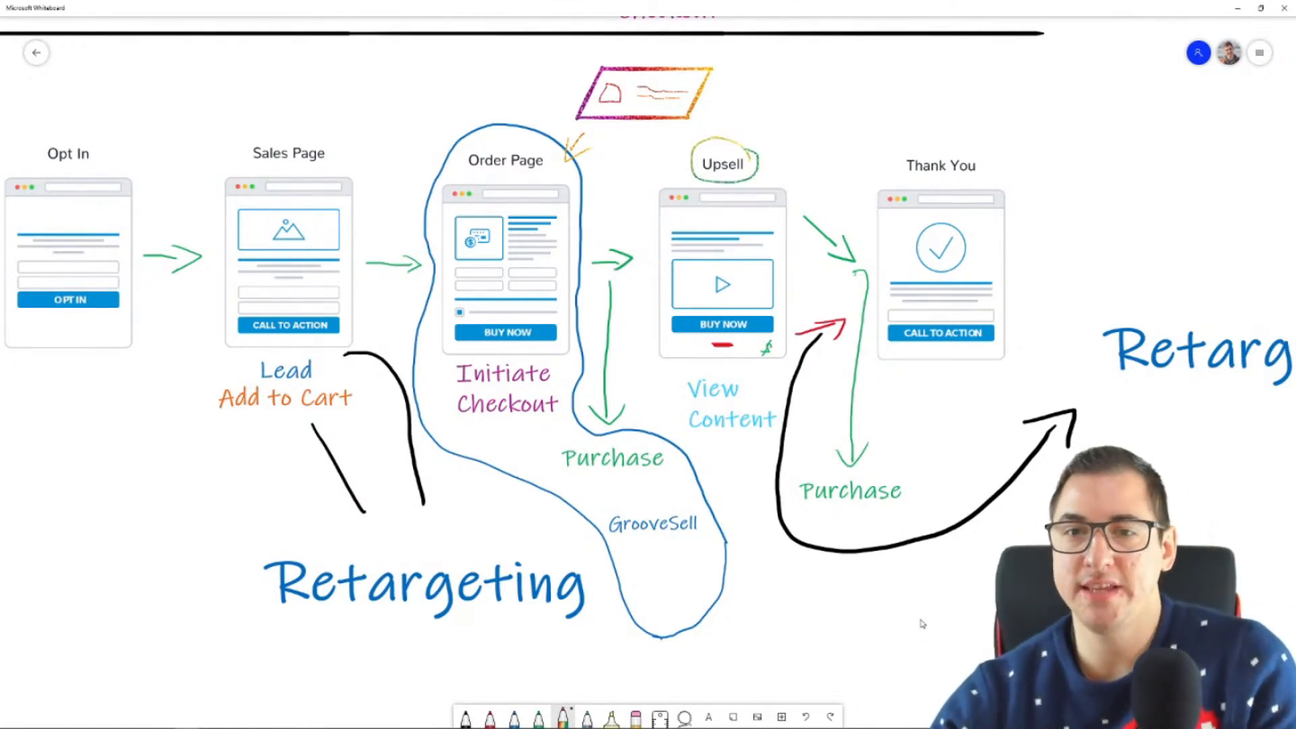
key(ctrl+z)
drag(672, 127, 692, 165)
key(ctrl+z)
key(ctrl+z)
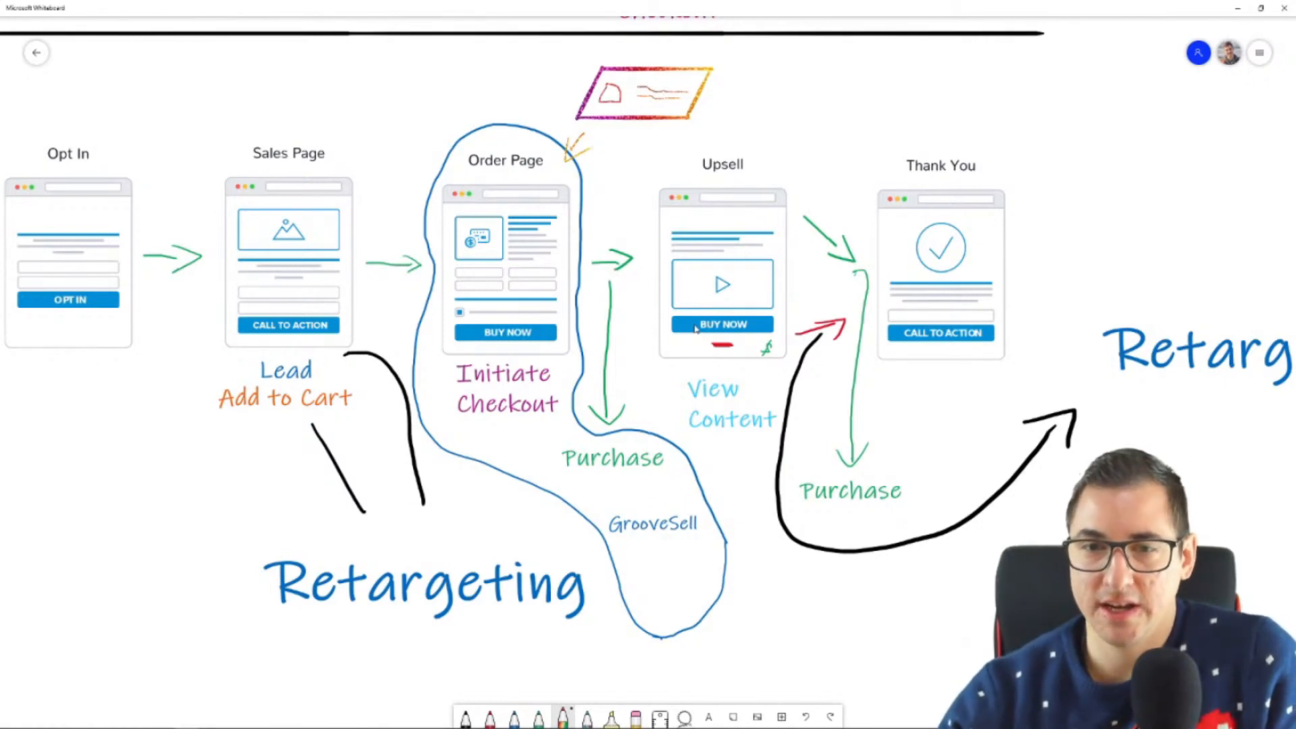
Step: Mark the upsell page's Buy Now button with a temporary circle and a line toward Purchase
mouse_move(768, 298)
mouse_down()
mouse_move(681, 300)
mouse_move(754, 342)
mouse_move(783, 304)
mouse_up()
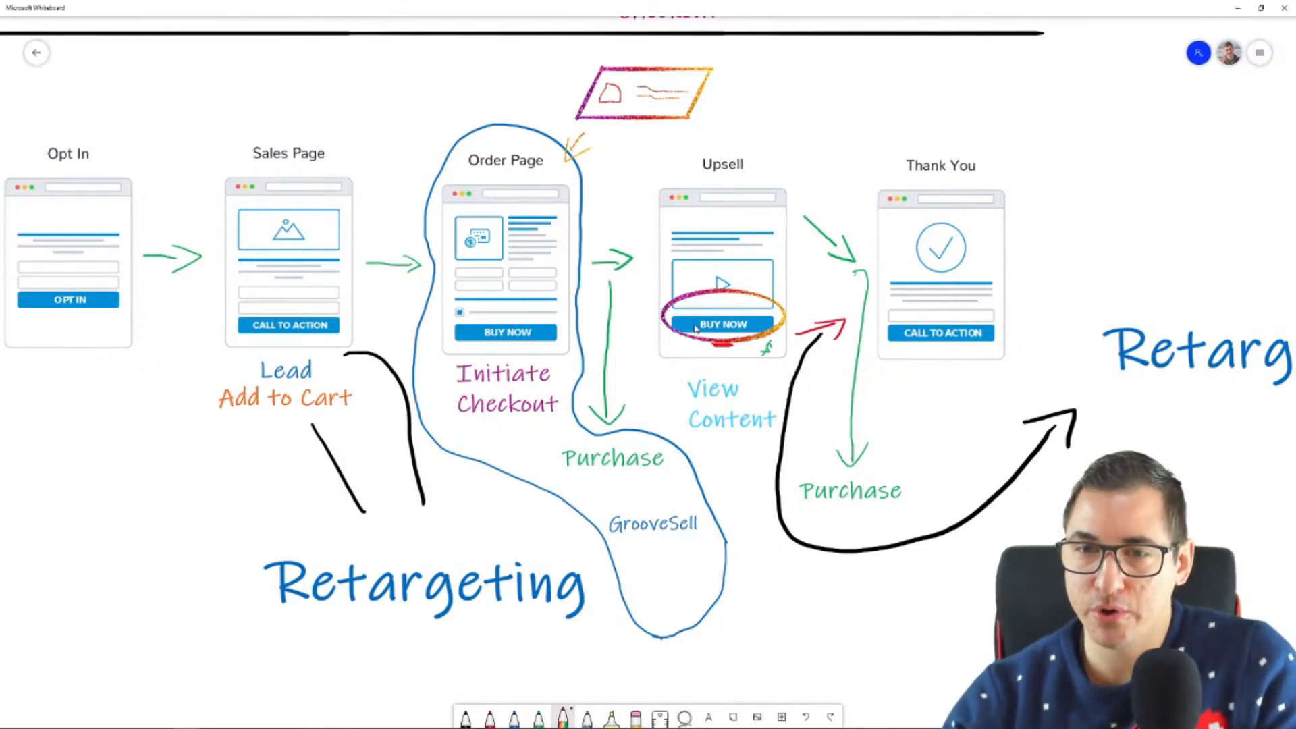
mouse_move(782, 328)
mouse_down()
mouse_move(827, 461)
mouse_move(808, 455)
mouse_up()
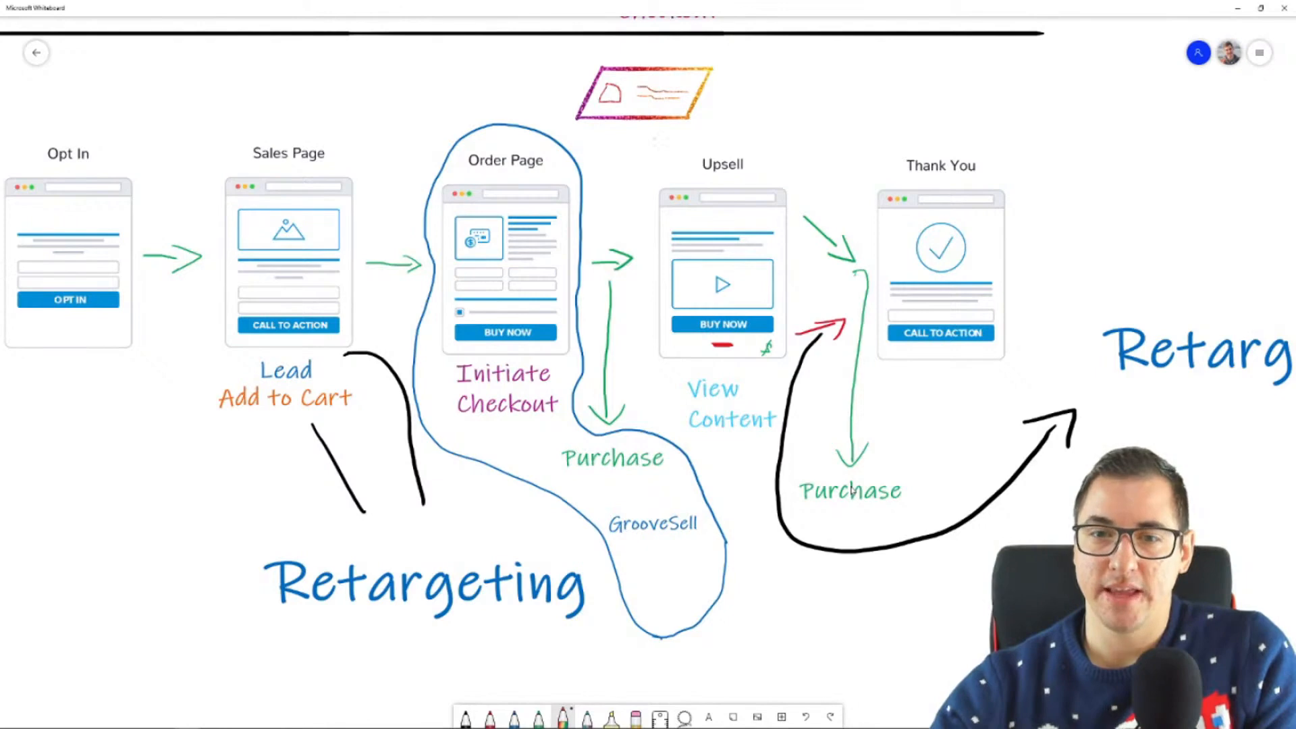
mouse_move(710, 335)
mouse_down()
mouse_move(743, 363)
mouse_move(702, 337)
mouse_up()
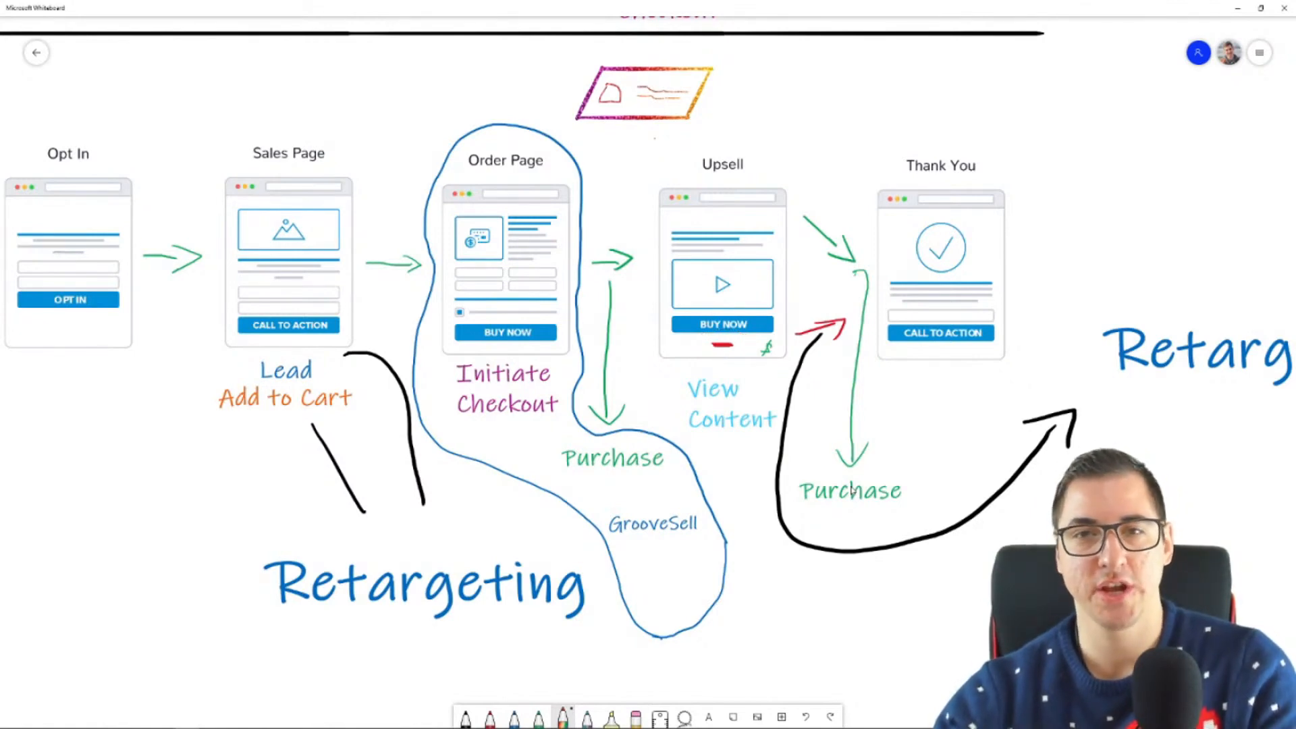
Step: Return to the upsell page in Chrome and select the "No thanks... I don't want to be successful" link as a new tracked button
click(88, 719)
click(94, 672)
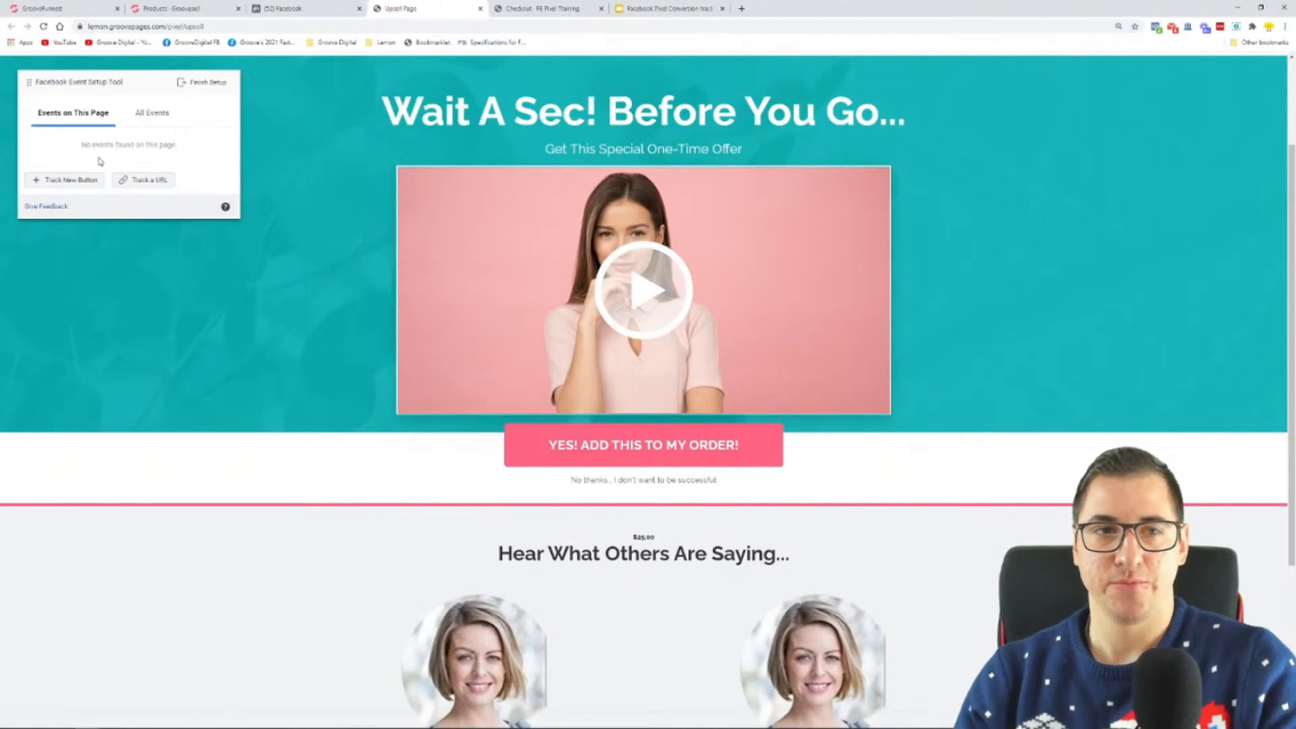
key(ctrl+plus)
key(ctrl+plus)
key(ctrl+plus)
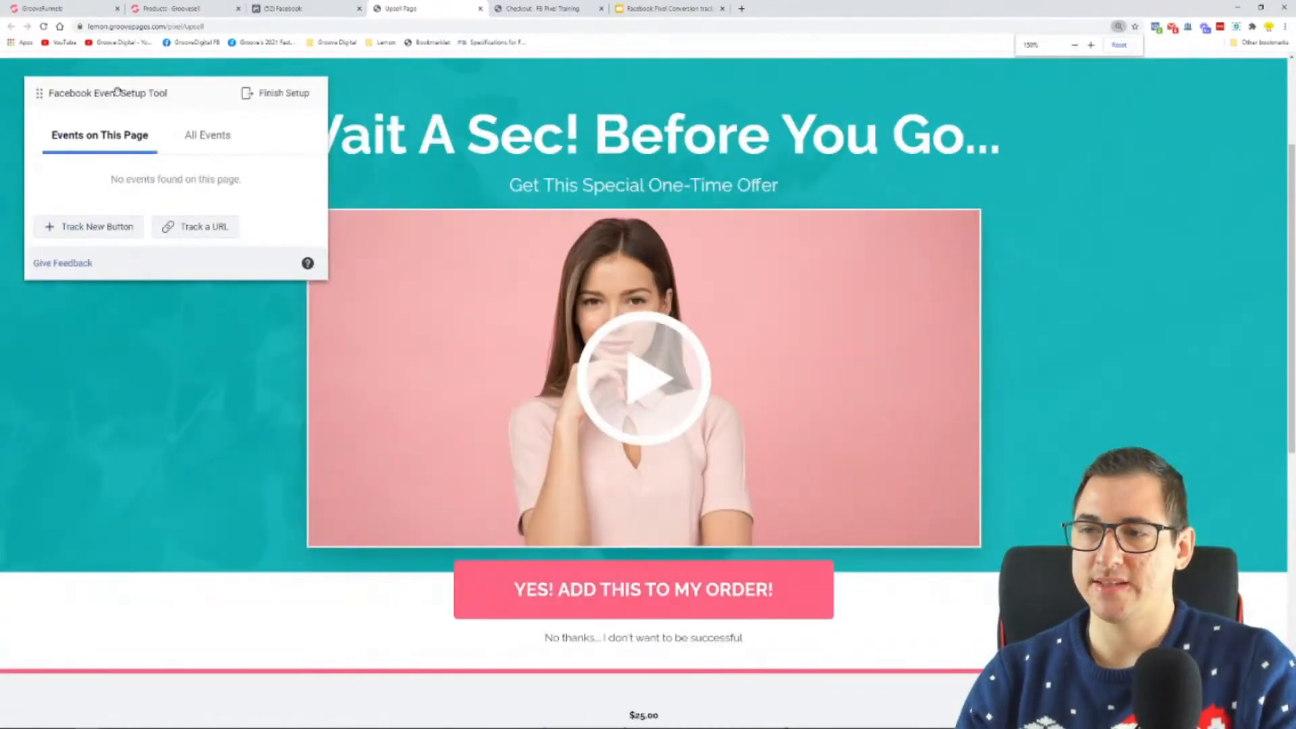
scroll(345, 388, down, 1)
scroll(346, 388, down, 2)
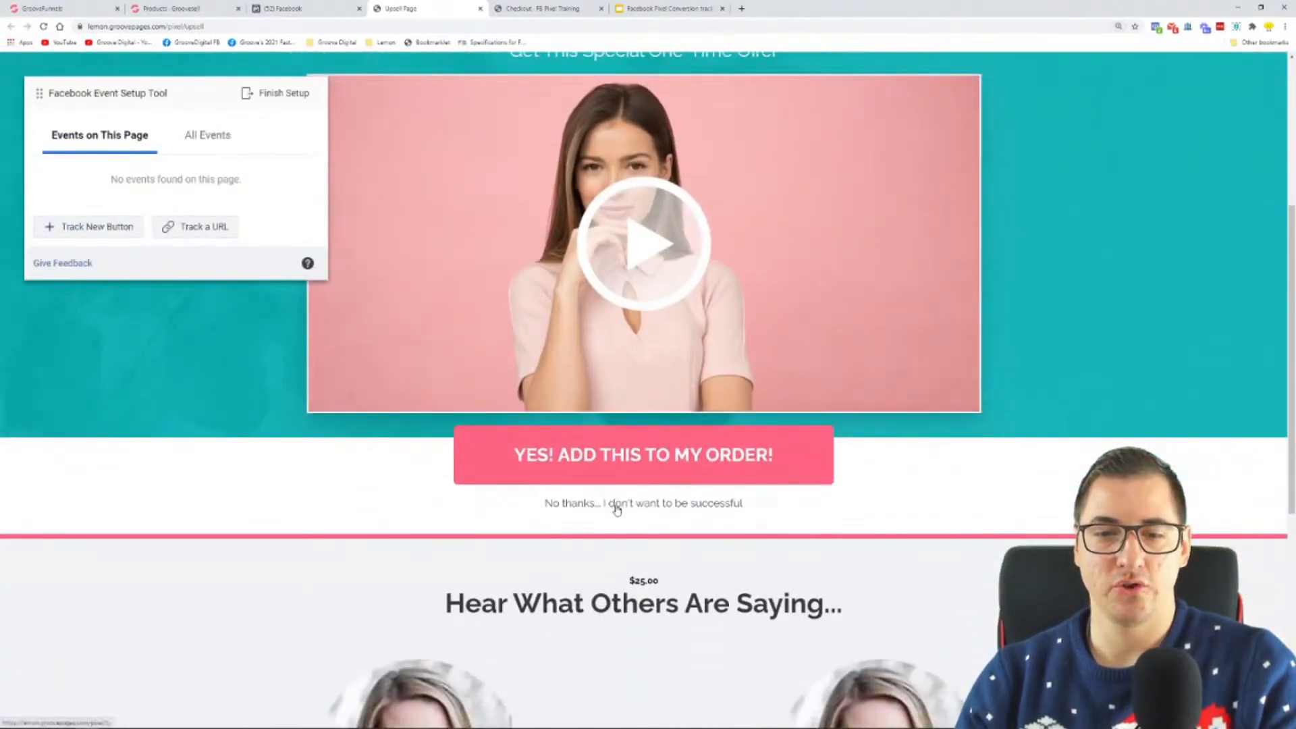
click(81, 231)
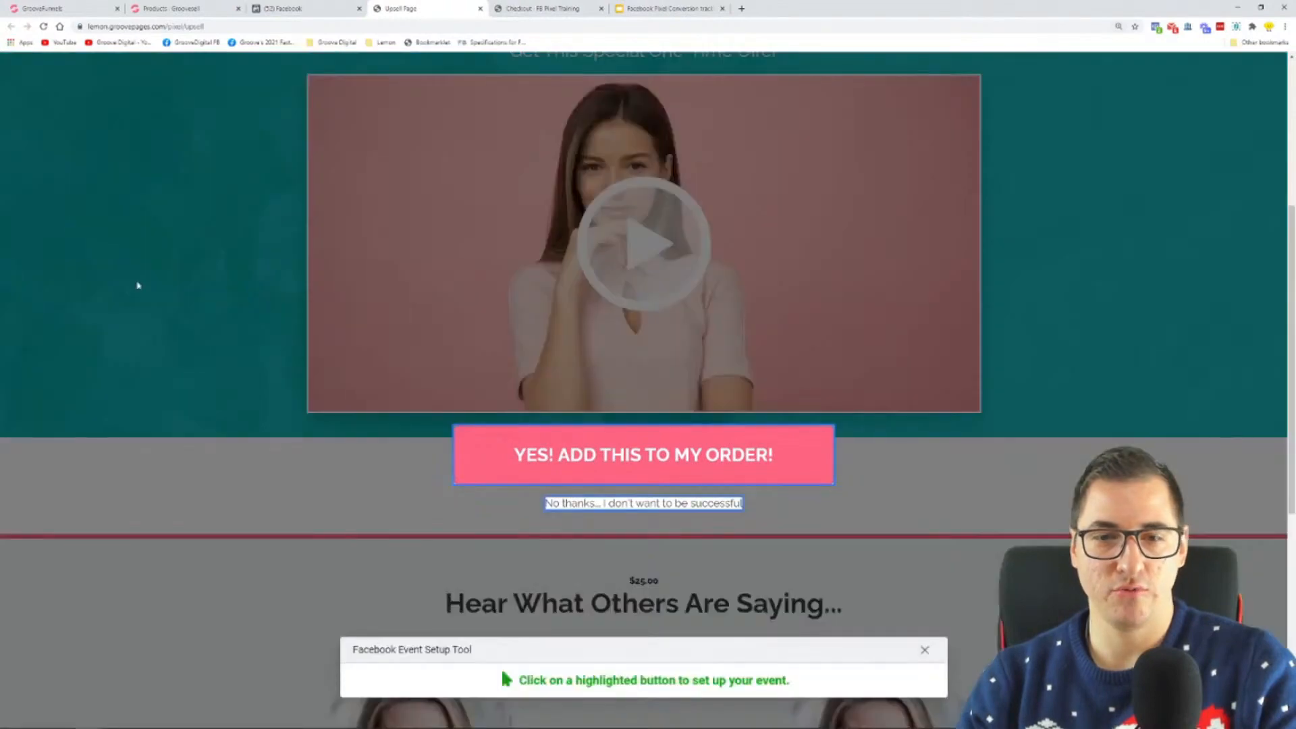
click(621, 512)
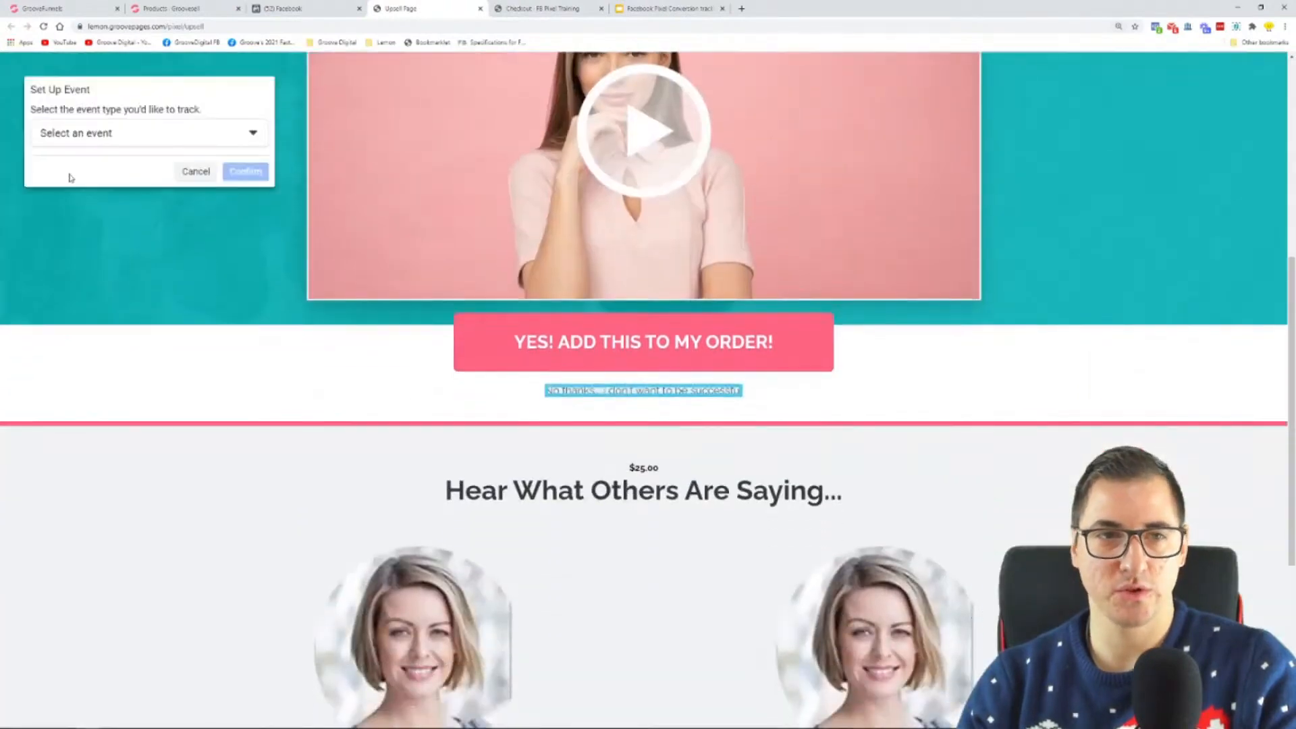
Step: Choose View Content as the event type for the decline link
click(78, 135)
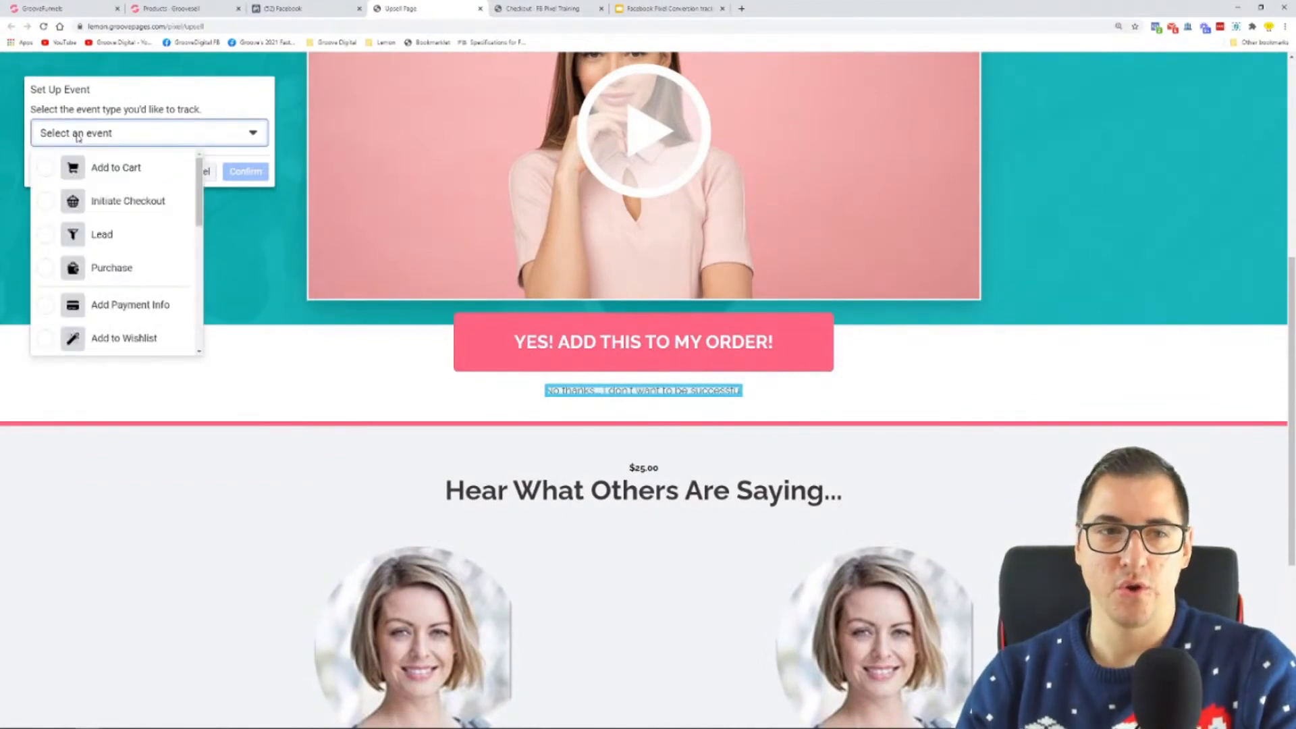
scroll(124, 169, down, 3)
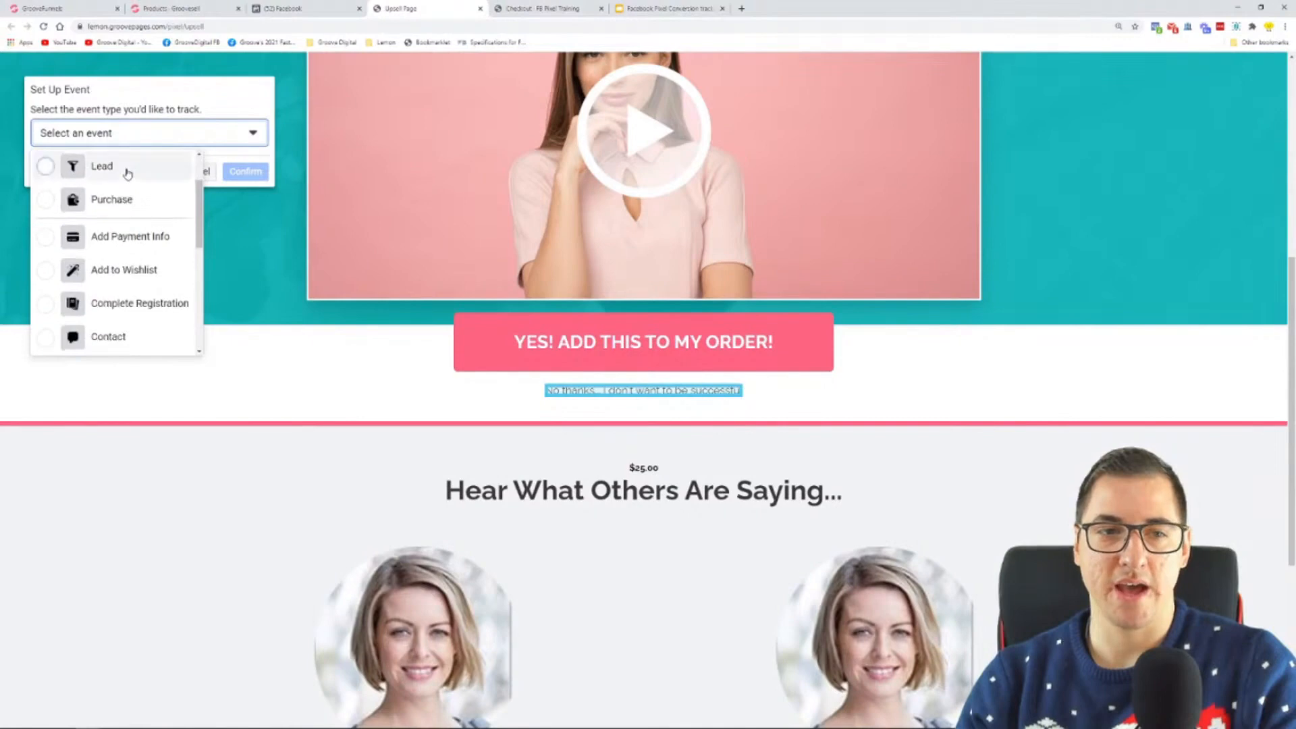
scroll(121, 213, down, 3)
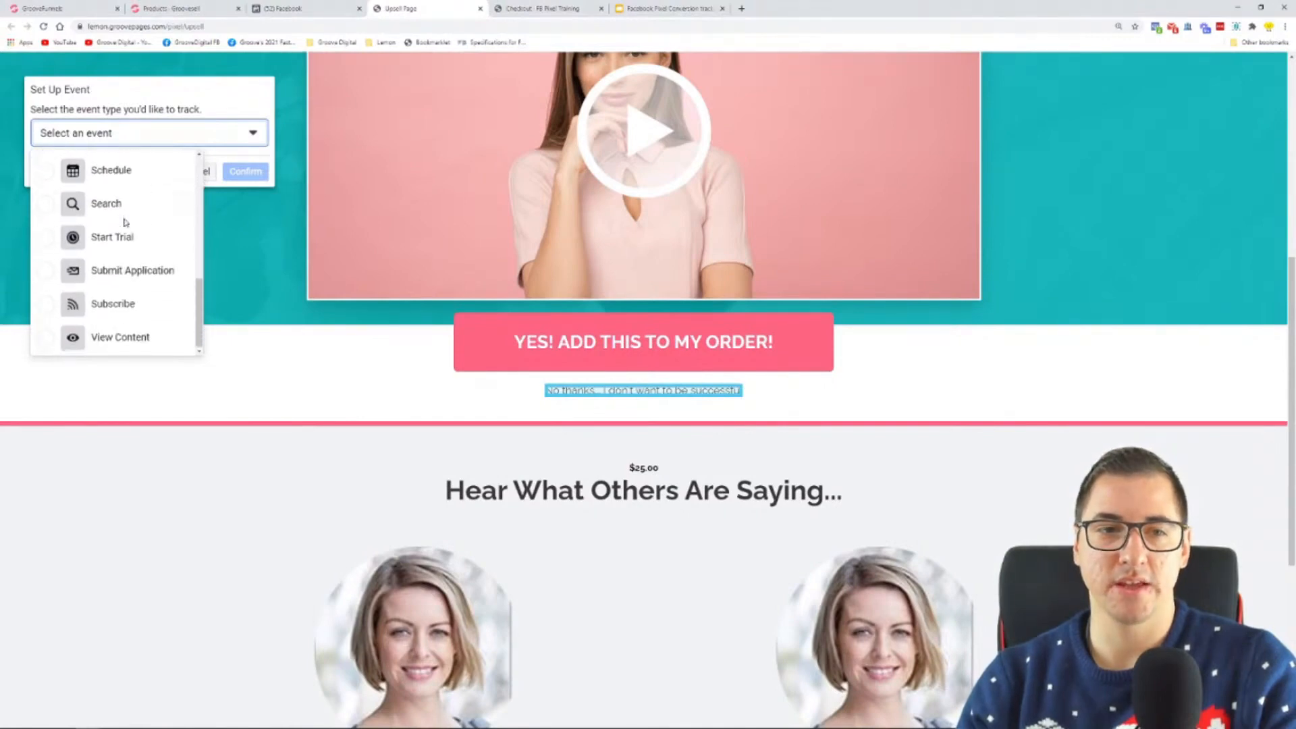
click(126, 339)
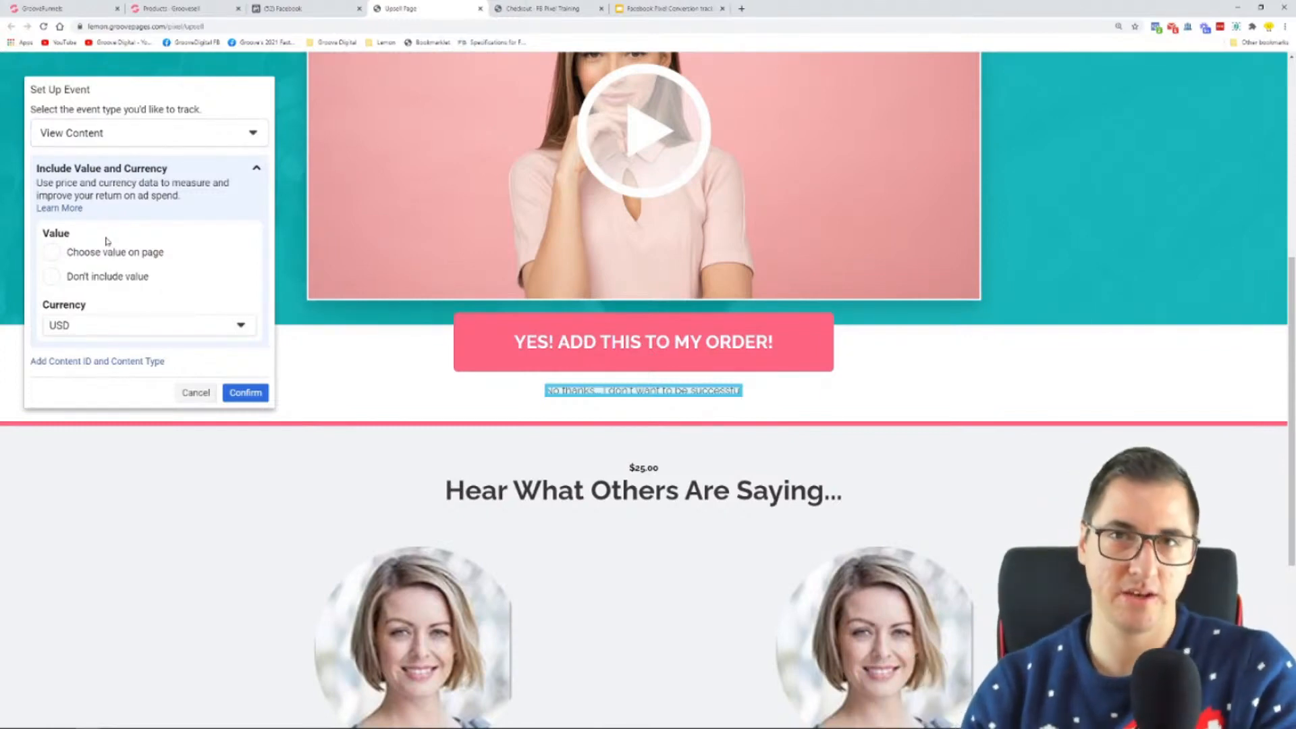
Step: Switch to Microsoft Whiteboard and draw a red arrow from under the upsell page's Buy Now button to View Content
mouse_move(154, 726)
click(186, 719)
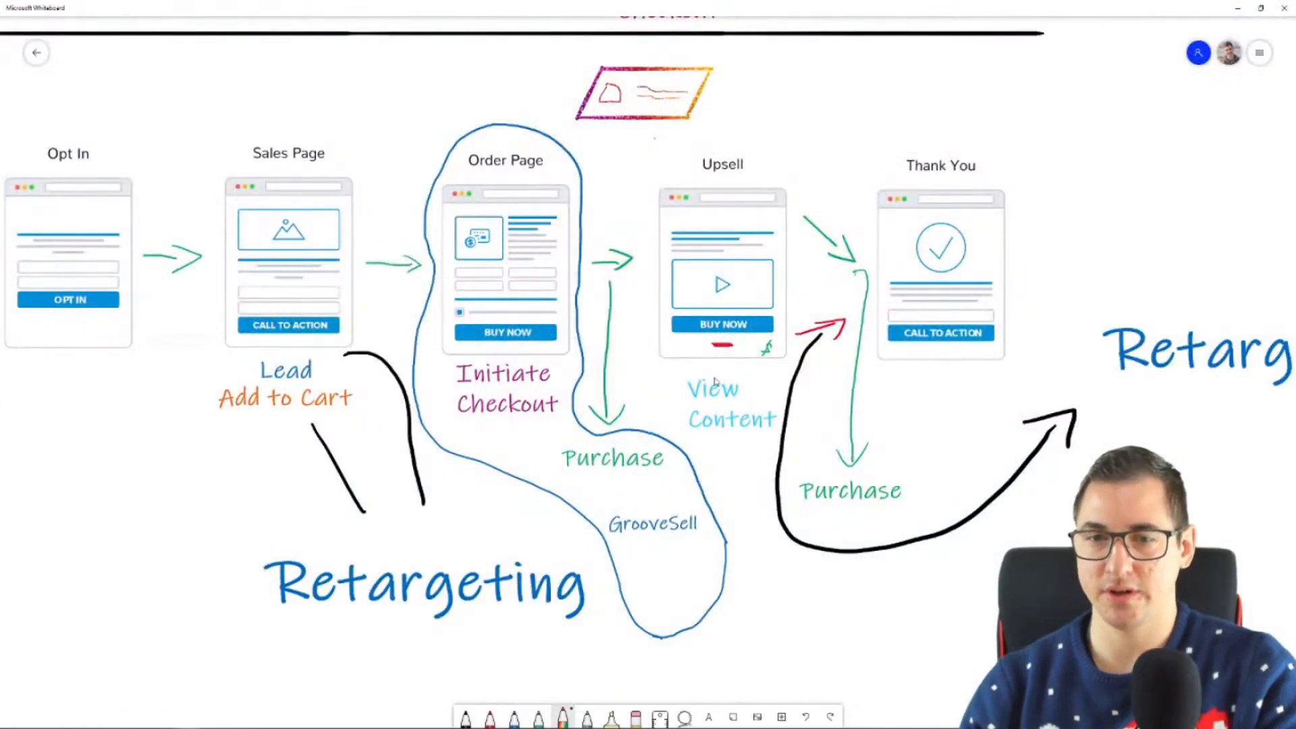
click(490, 718)
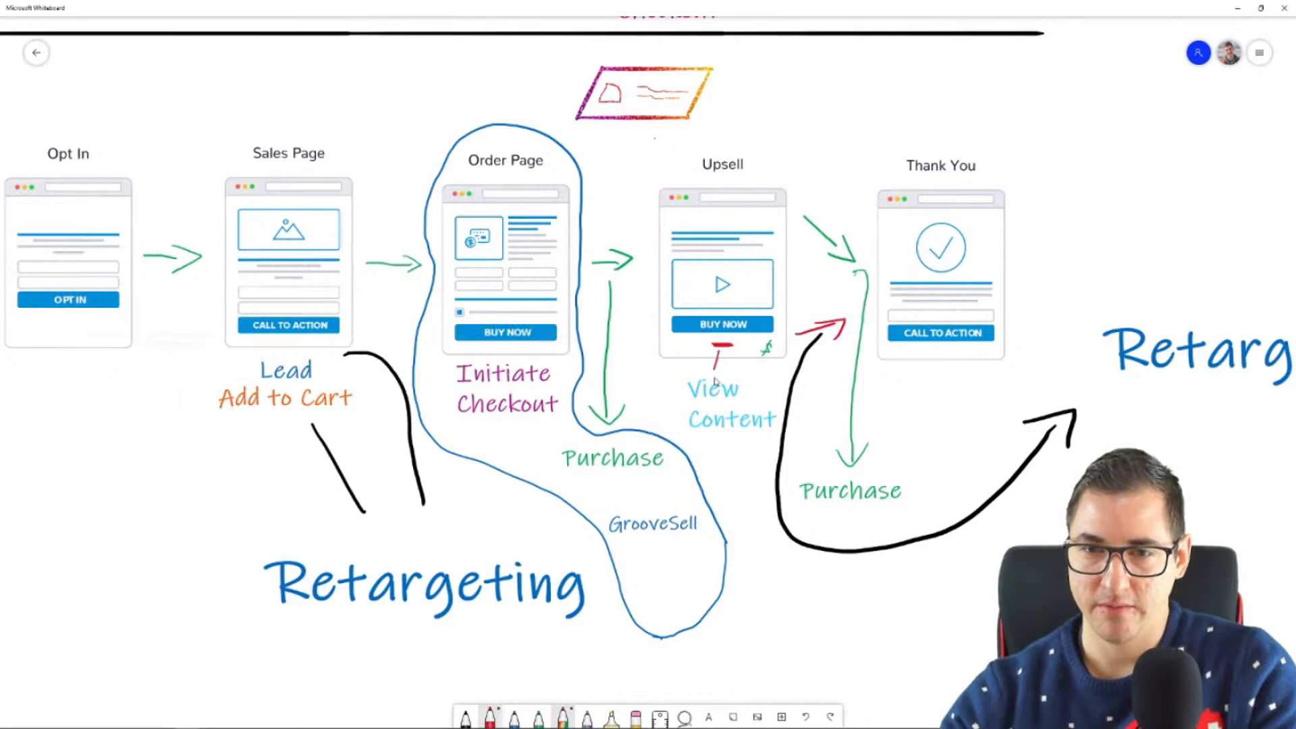
drag(708, 366, 726, 368)
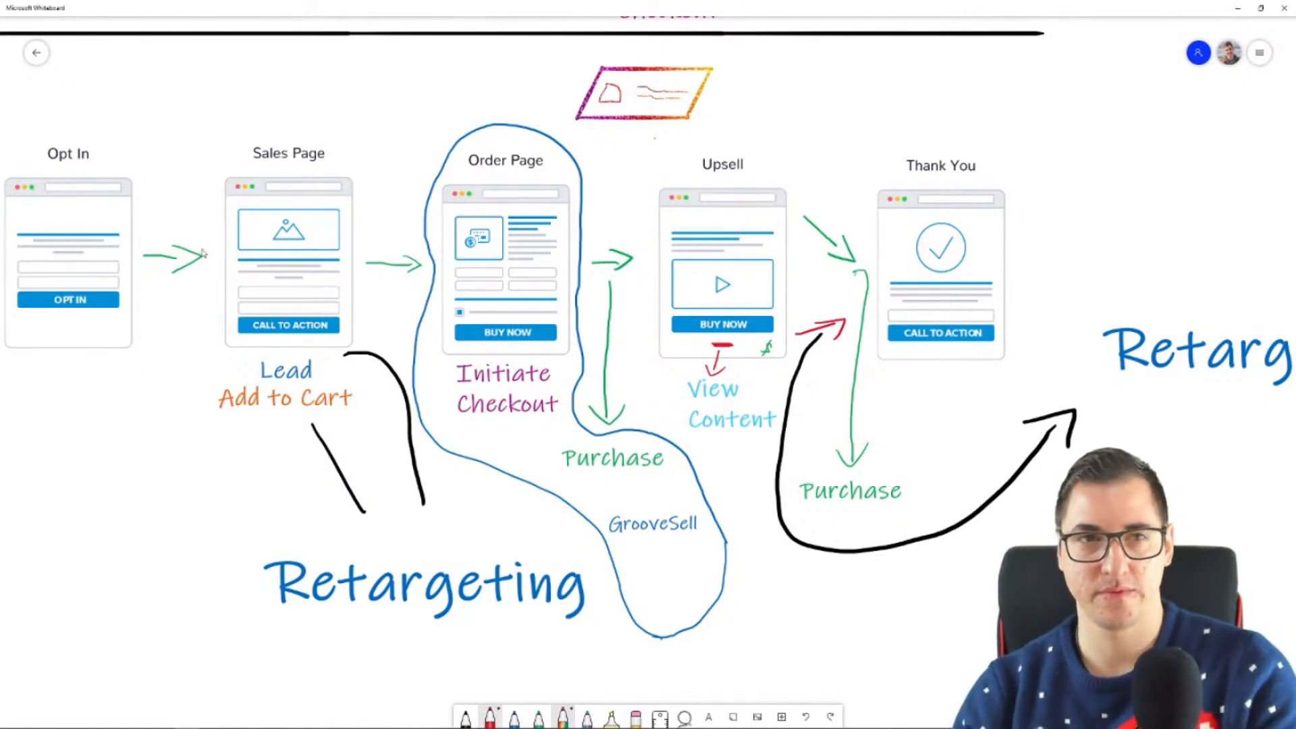
Step: Return to the upsell page in Chrome and confirm the decline link's View Content event without a value
mouse_move(138, 713)
mouse_move(88, 719)
click(51, 679)
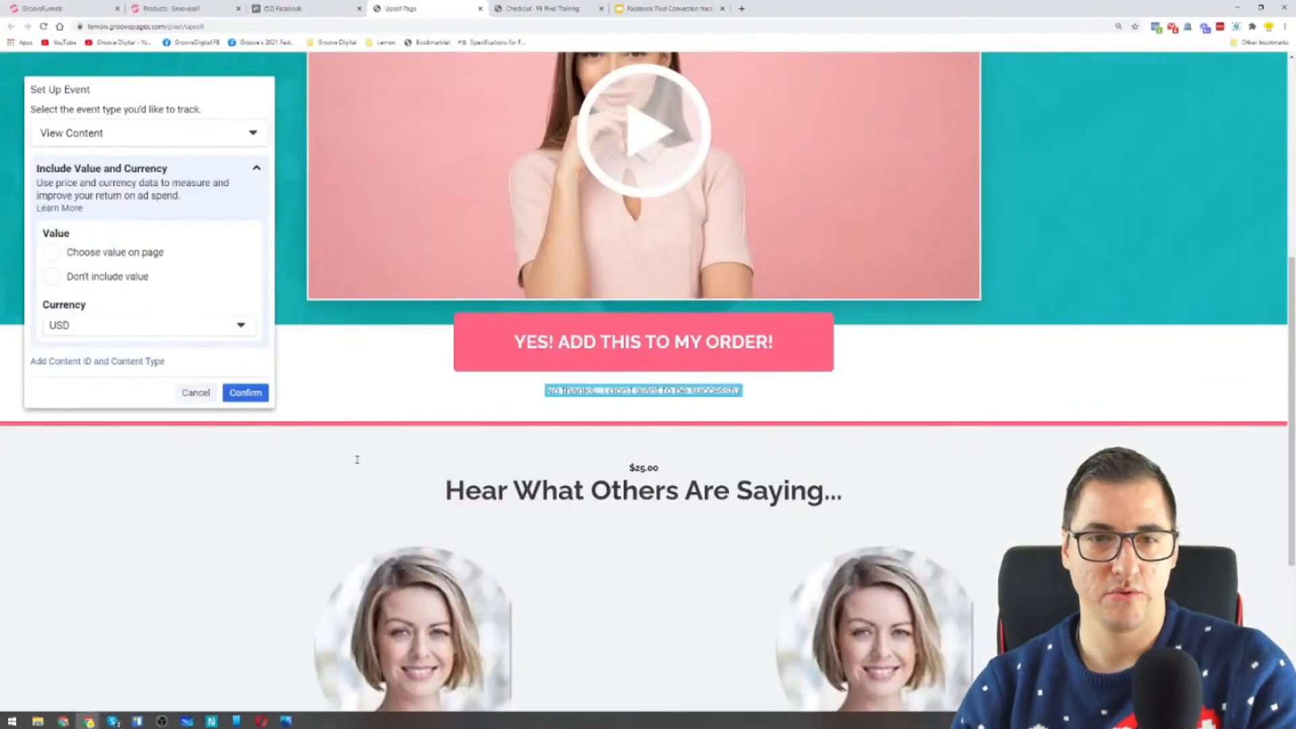
click(86, 278)
click(249, 391)
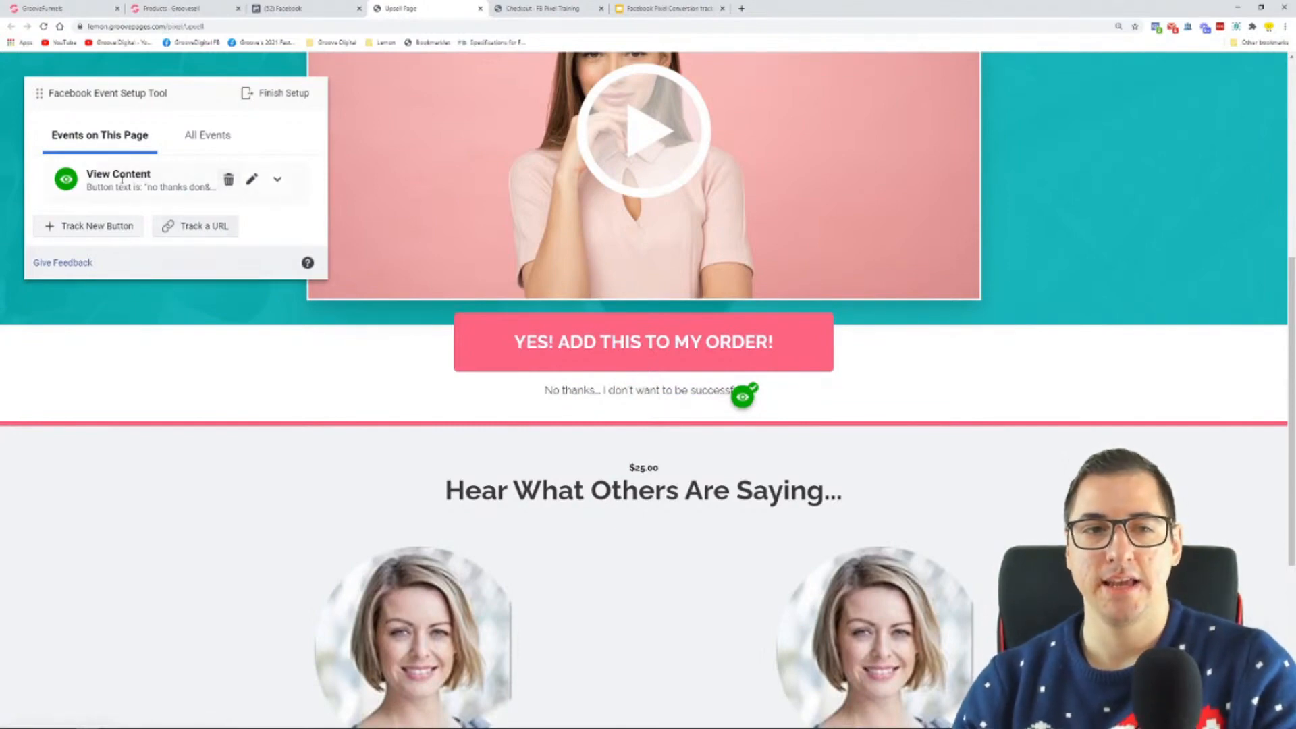
click(107, 227)
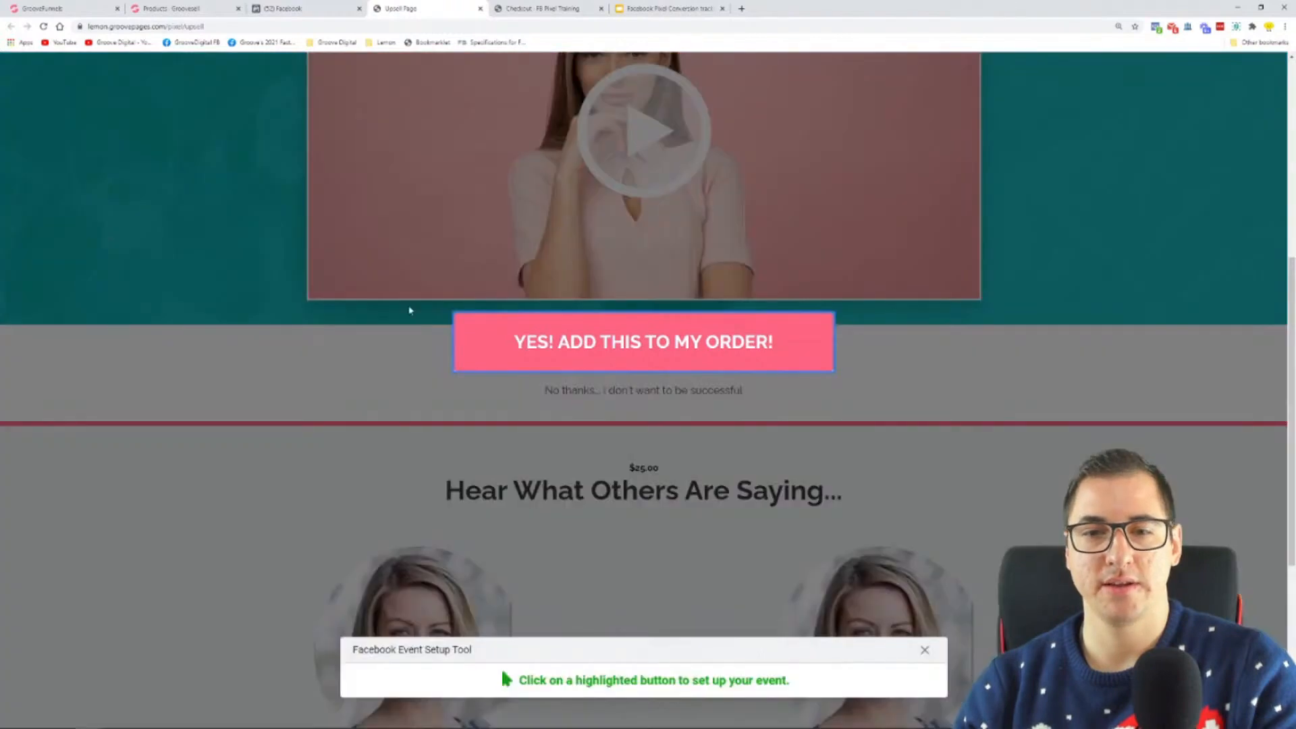
click(598, 340)
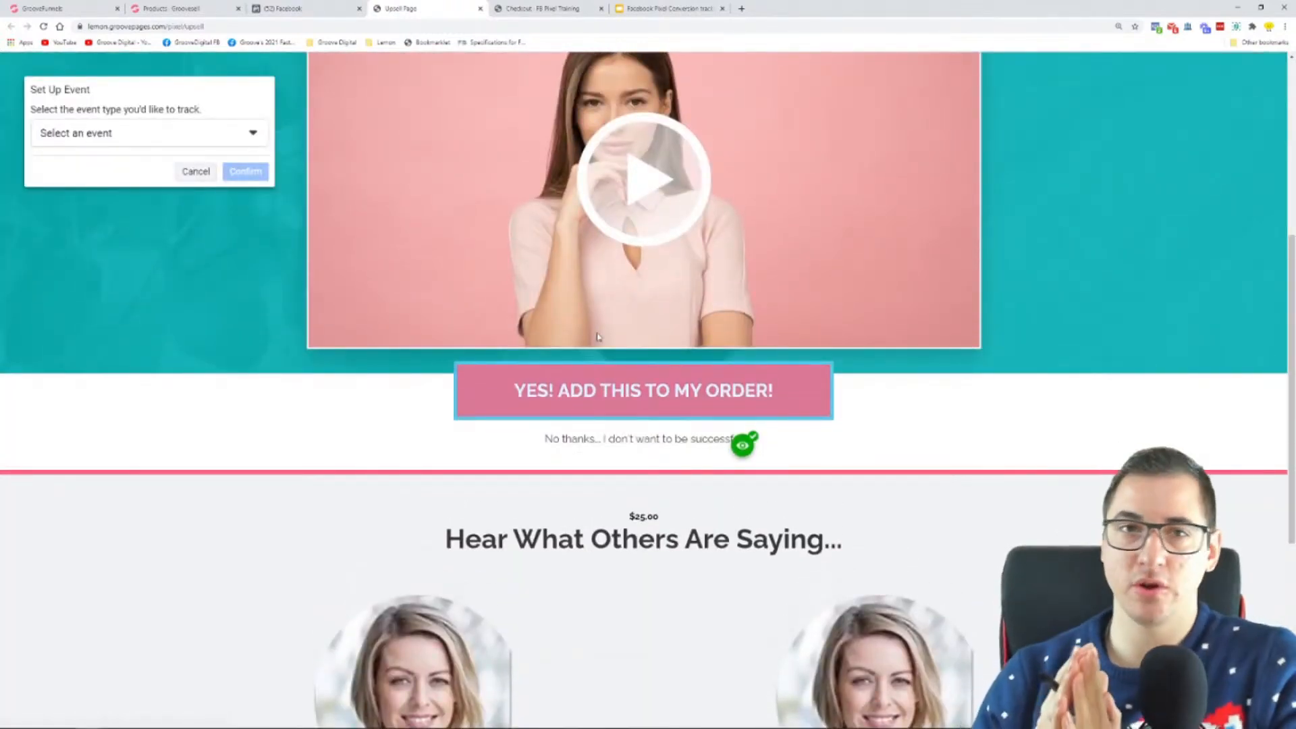
click(216, 132)
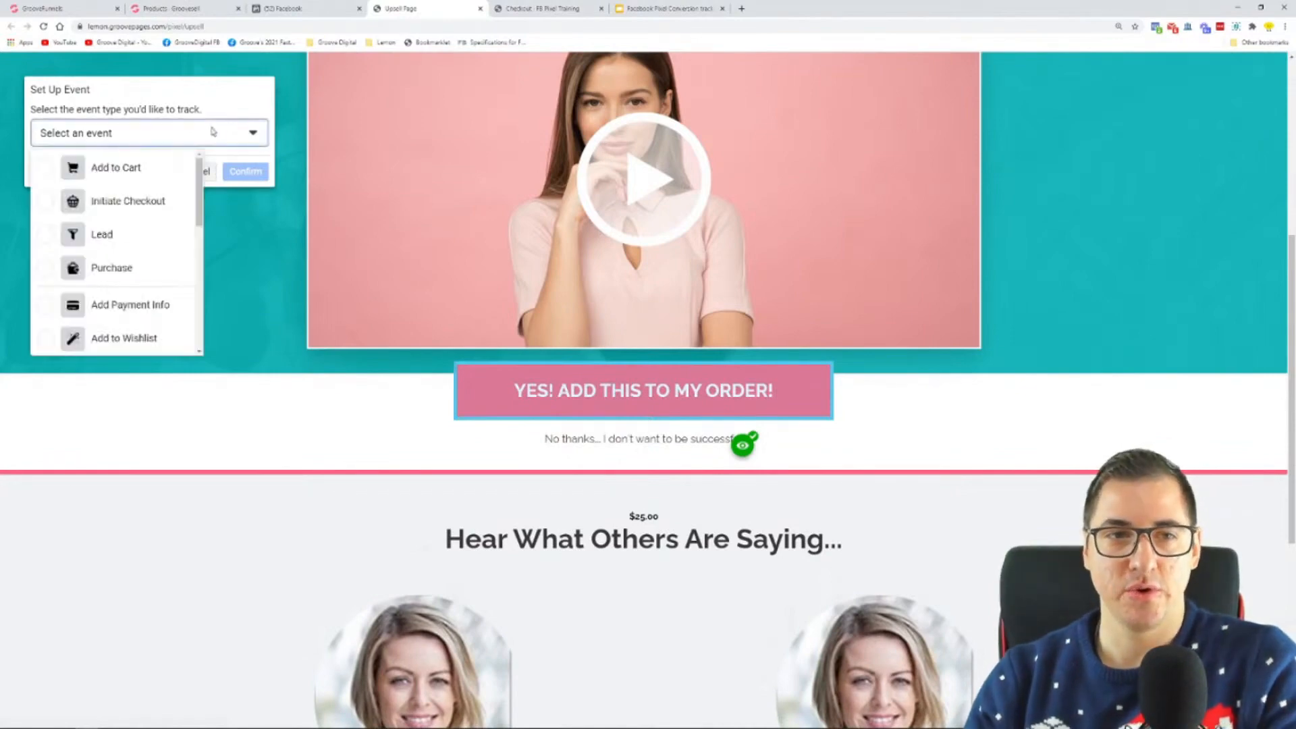
click(134, 270)
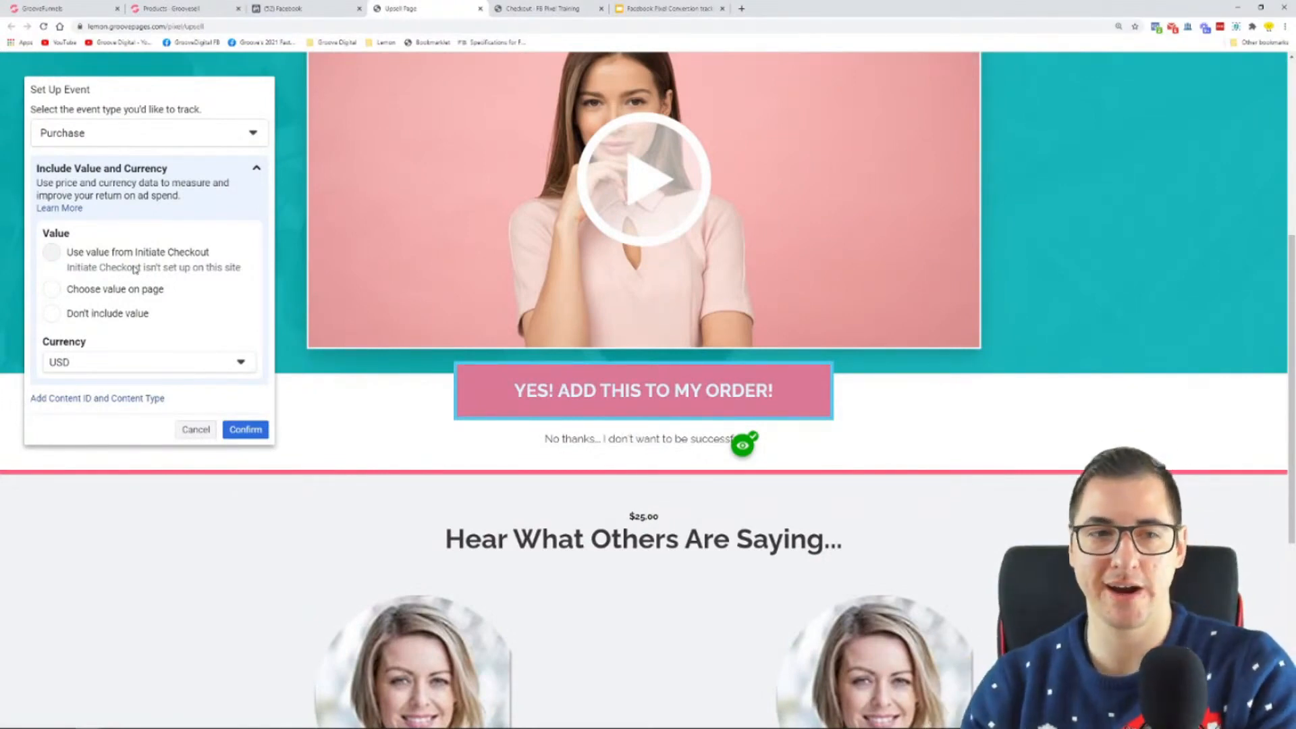
click(108, 291)
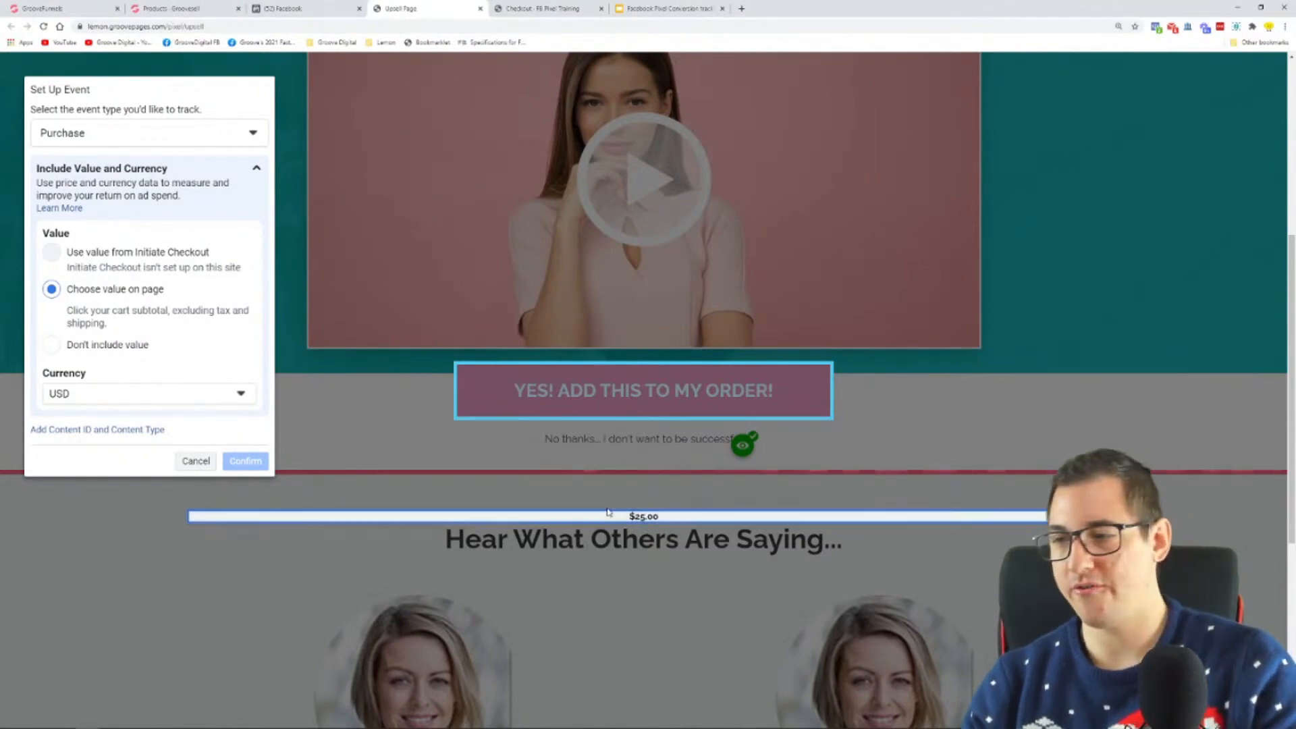
ctrl+scroll(641, 528, up, 5)
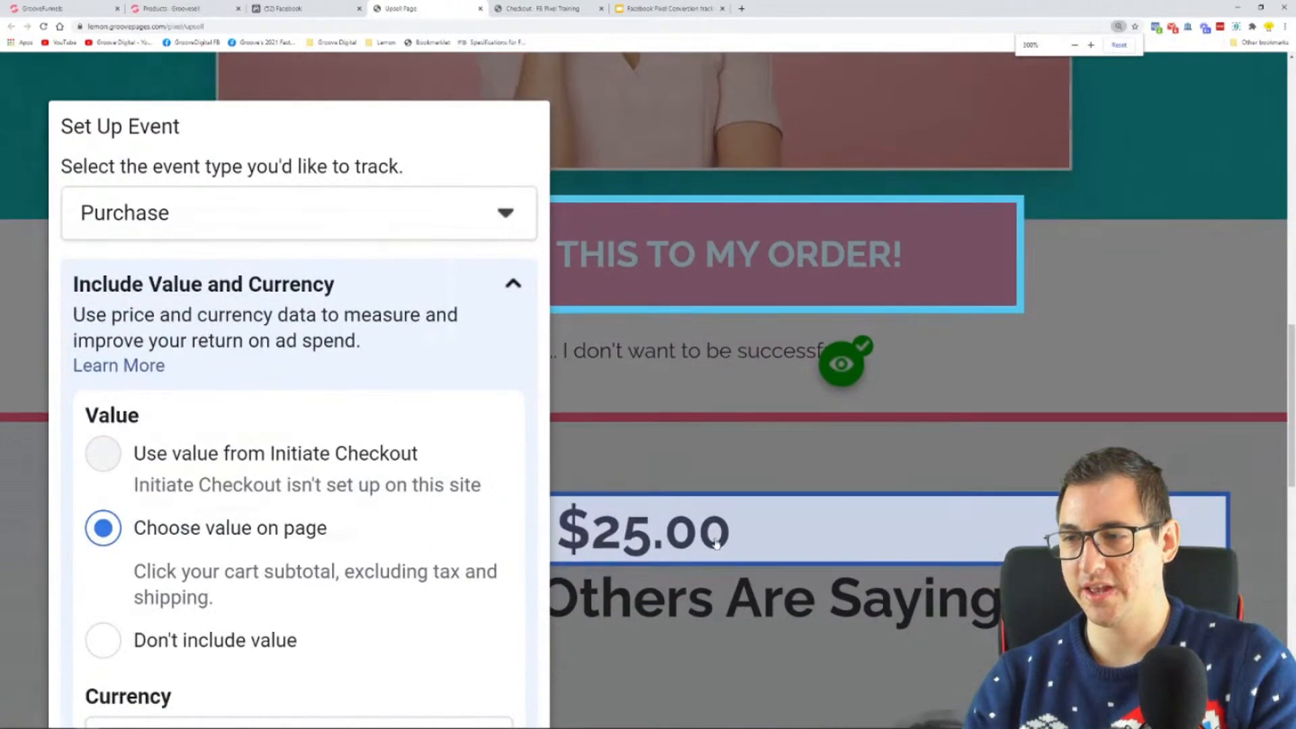
ctrl+scroll(725, 559, down, 3)
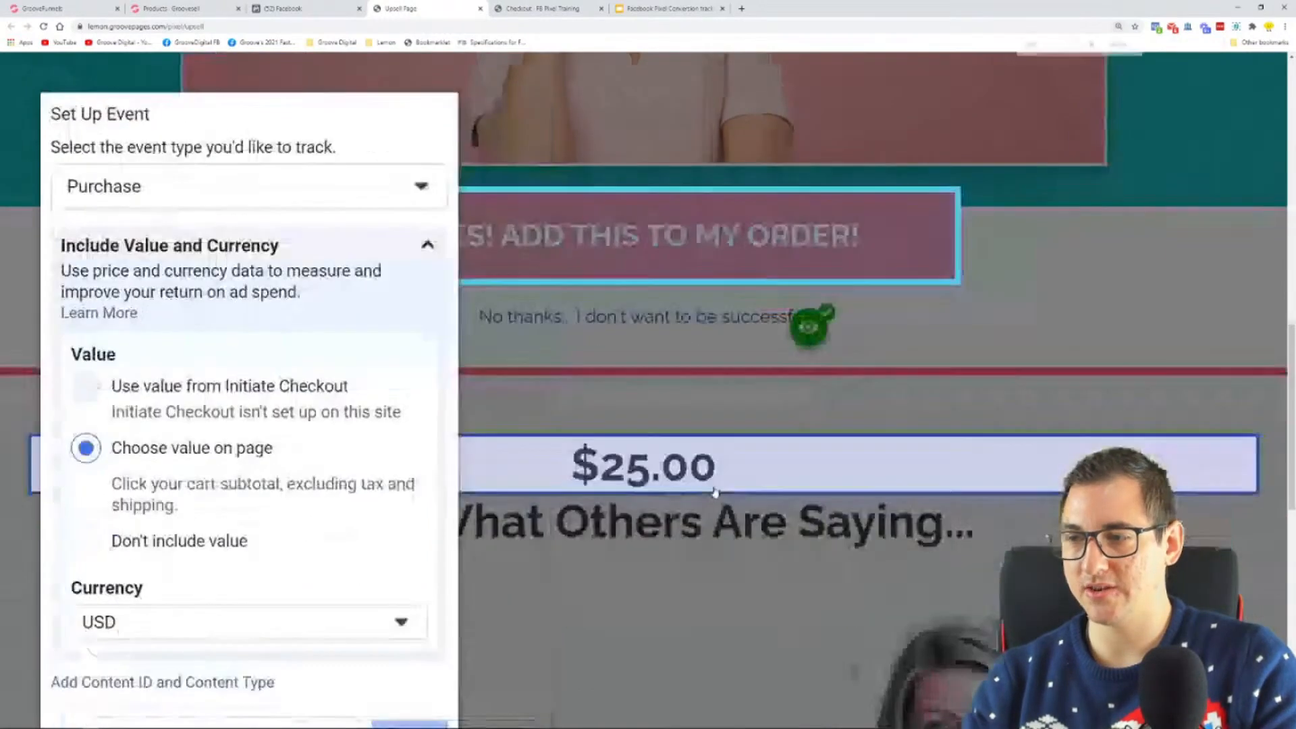
ctrl+scroll(715, 491, down, 1)
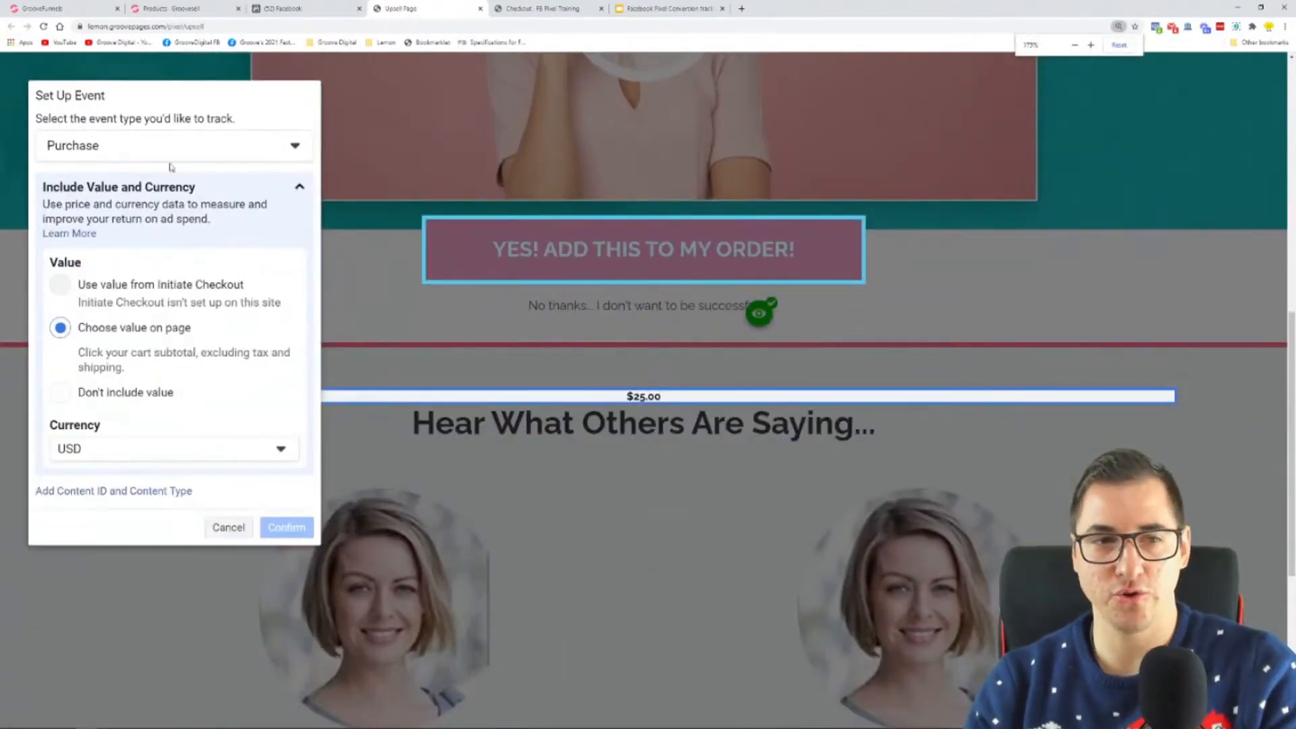
click(244, 526)
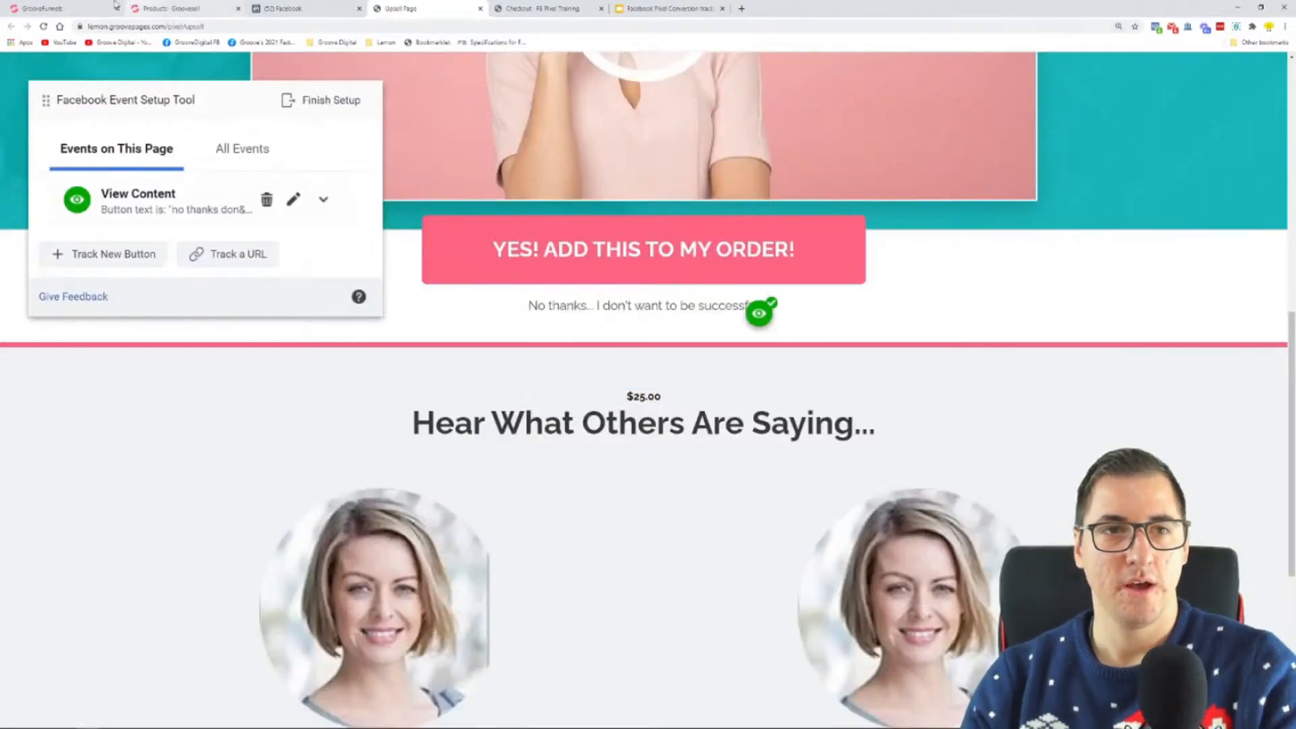
Step: Switch to the GroovePages editor and delete the small $25.00 text above the "Hear What Others Are Saying..." heading
click(94, 8)
scroll(640, 272, down, 2)
scroll(640, 272, down, 5)
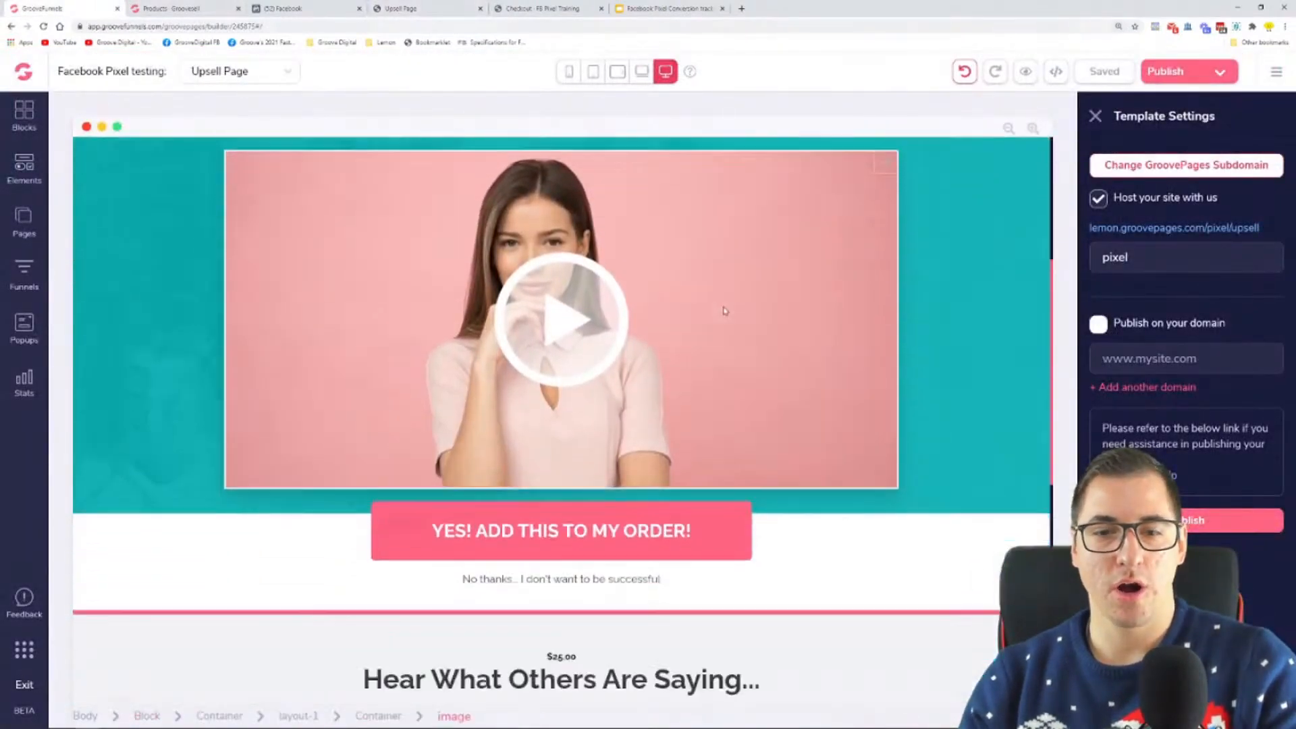
click(562, 493)
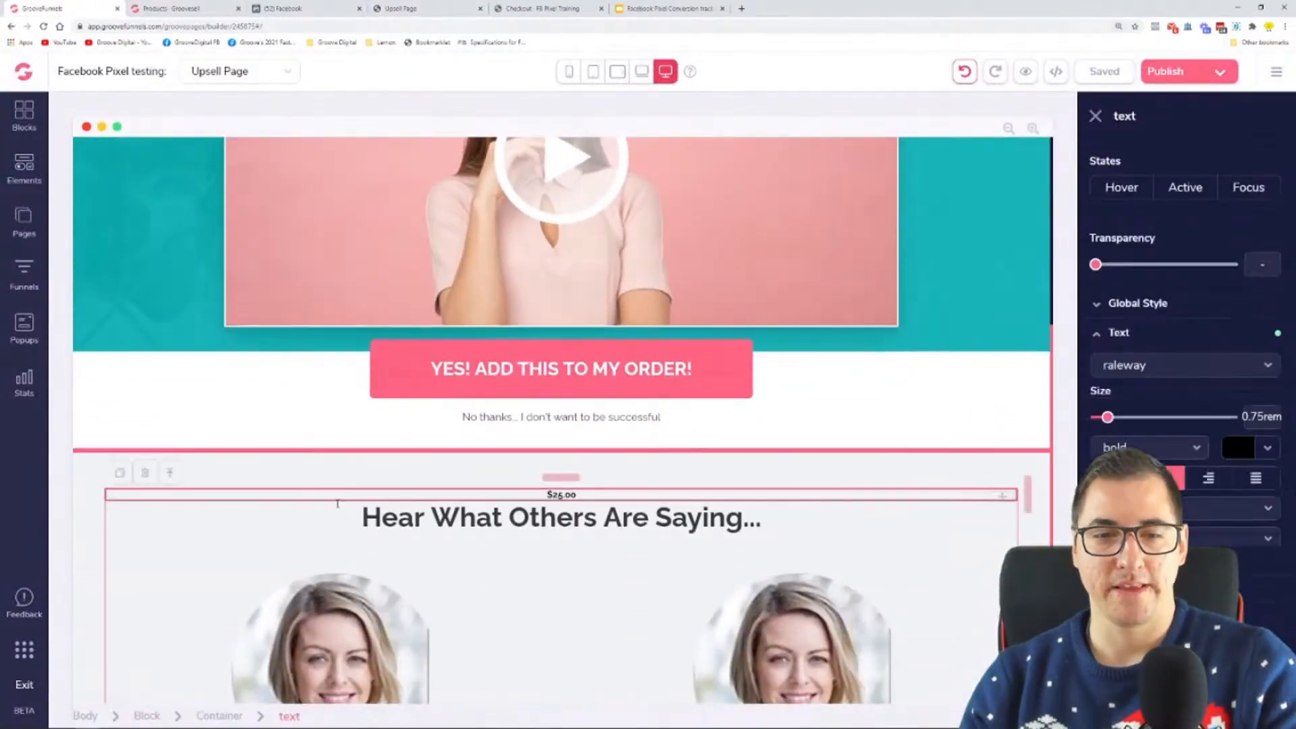
click(144, 473)
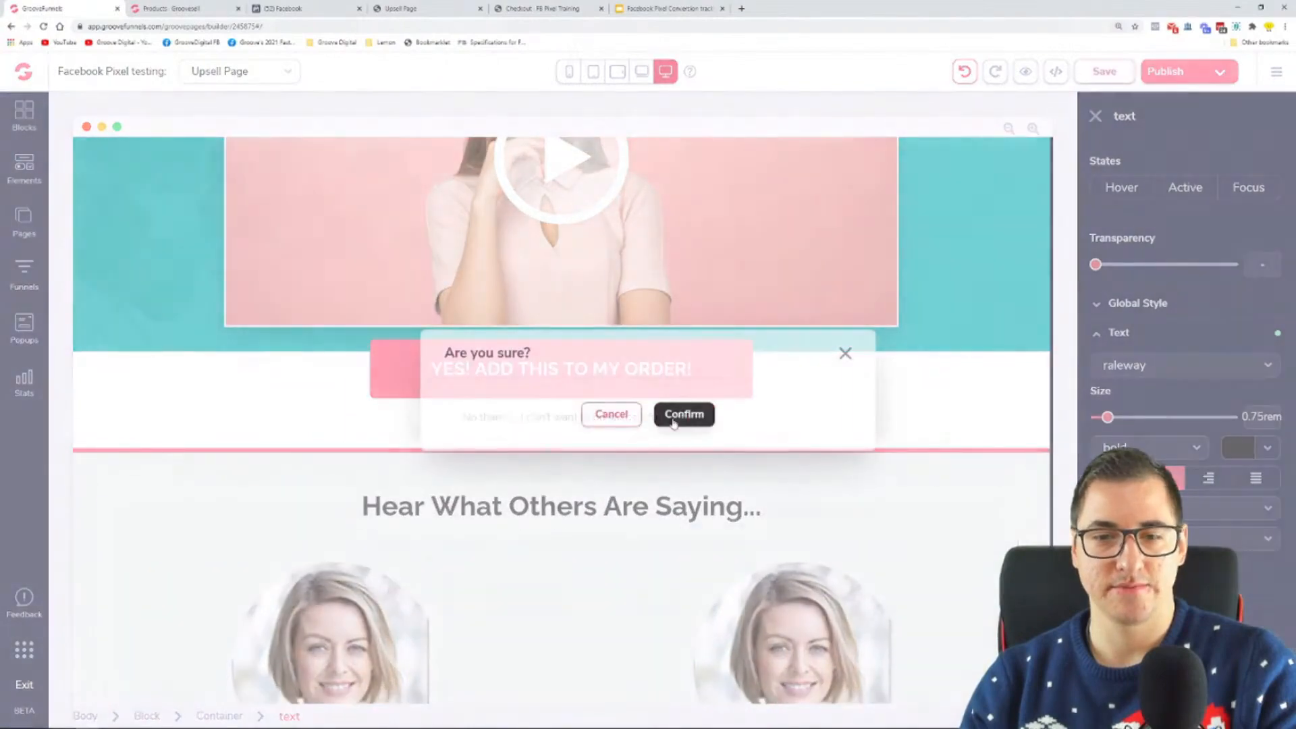
Step: Duplicate the "Hear What Others Are Saying..." heading and replace the upper copy's text with $25.00
click(682, 415)
scroll(636, 368, up, 6)
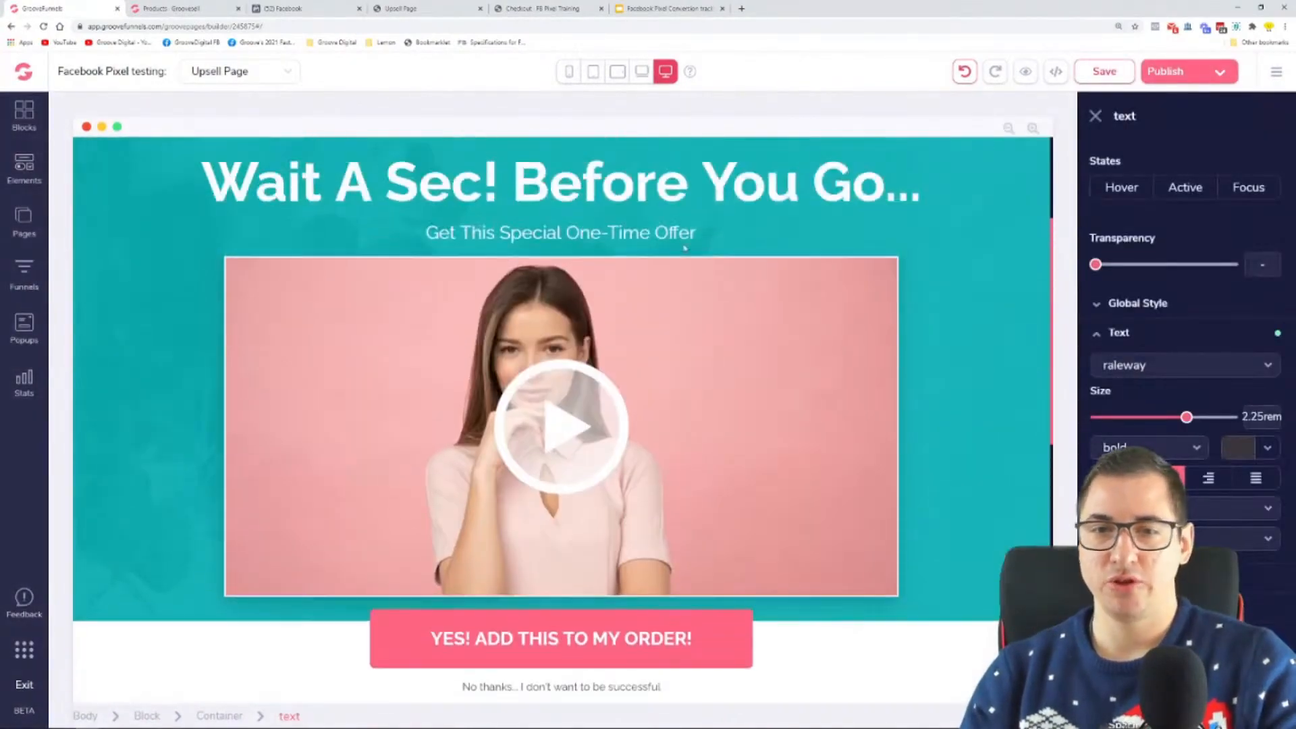
scroll(472, 304, down, 5)
scroll(337, 251, up, 5)
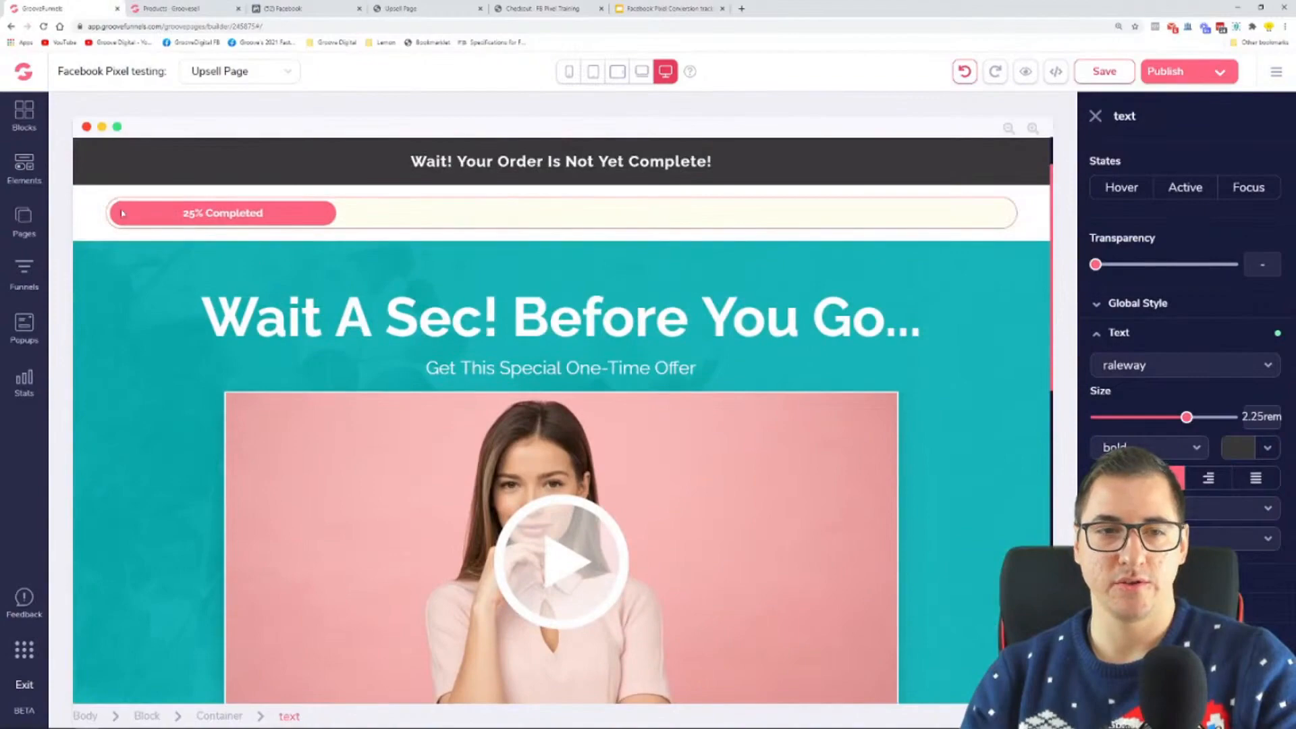
scroll(484, 430, down, 5)
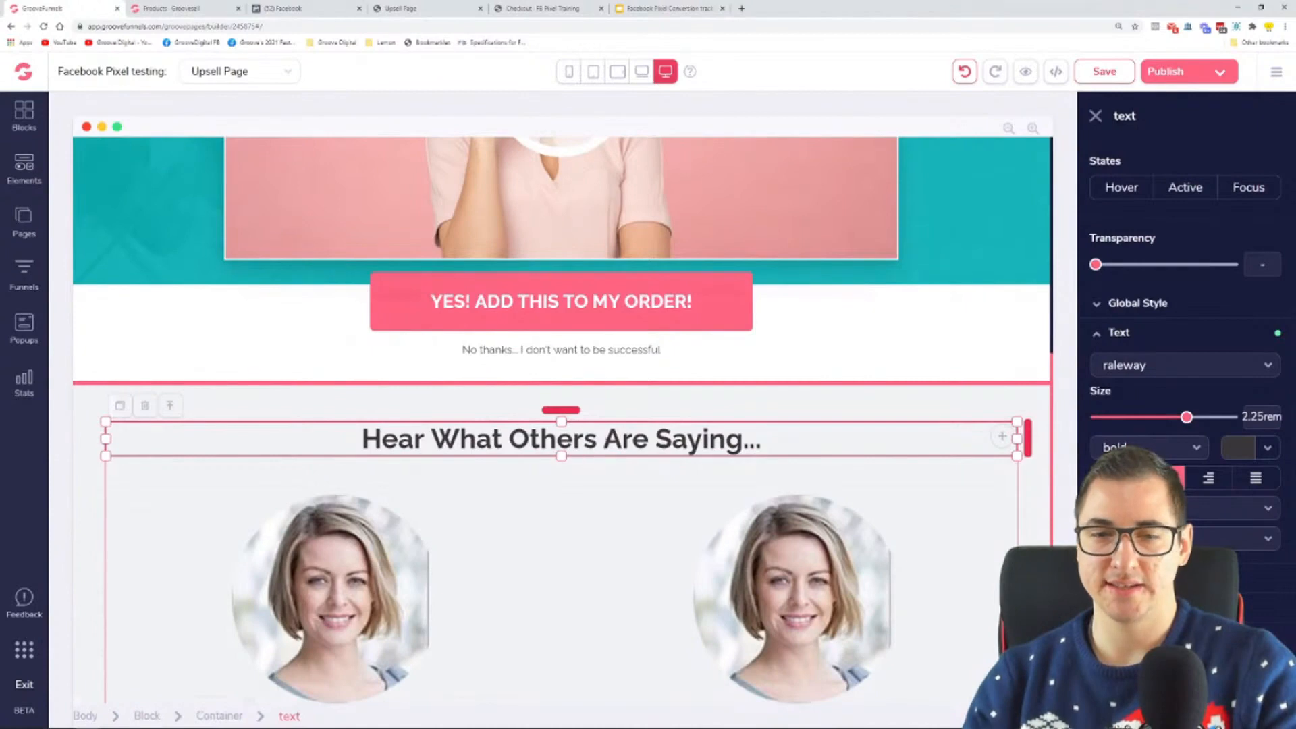
click(120, 406)
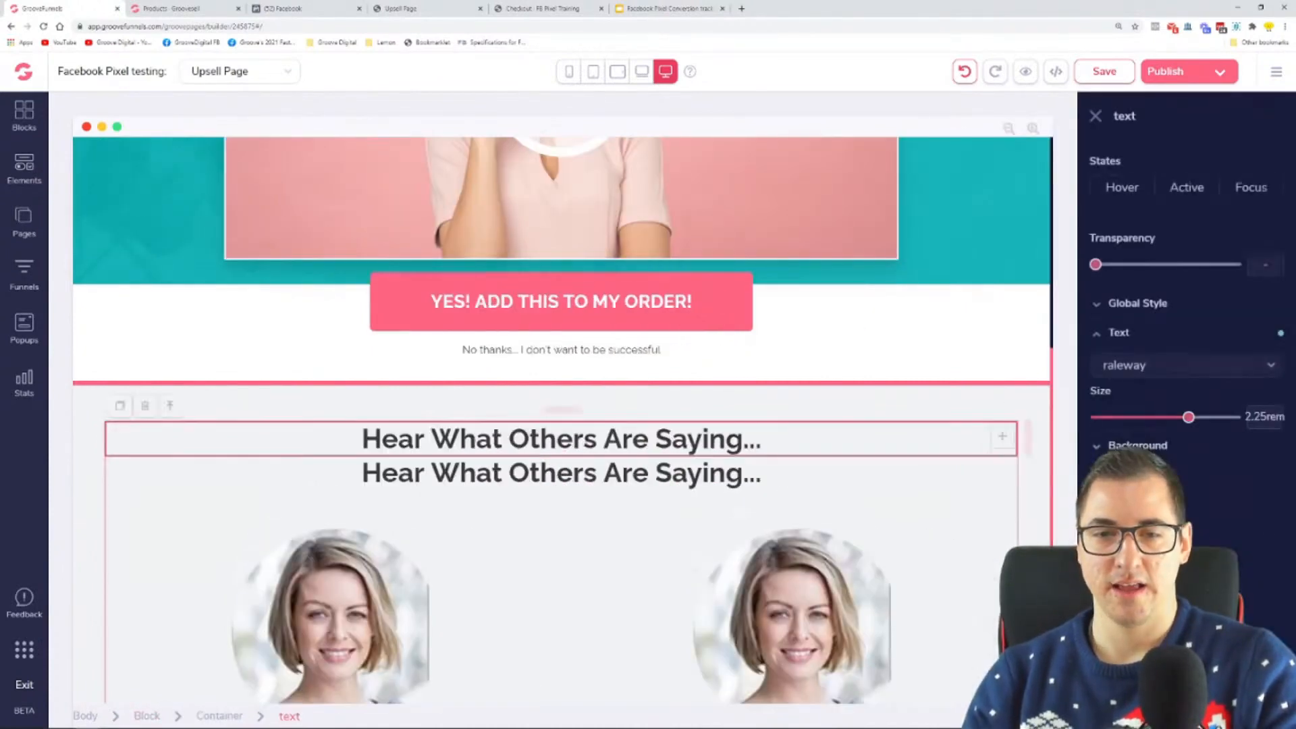
double_click(590, 442)
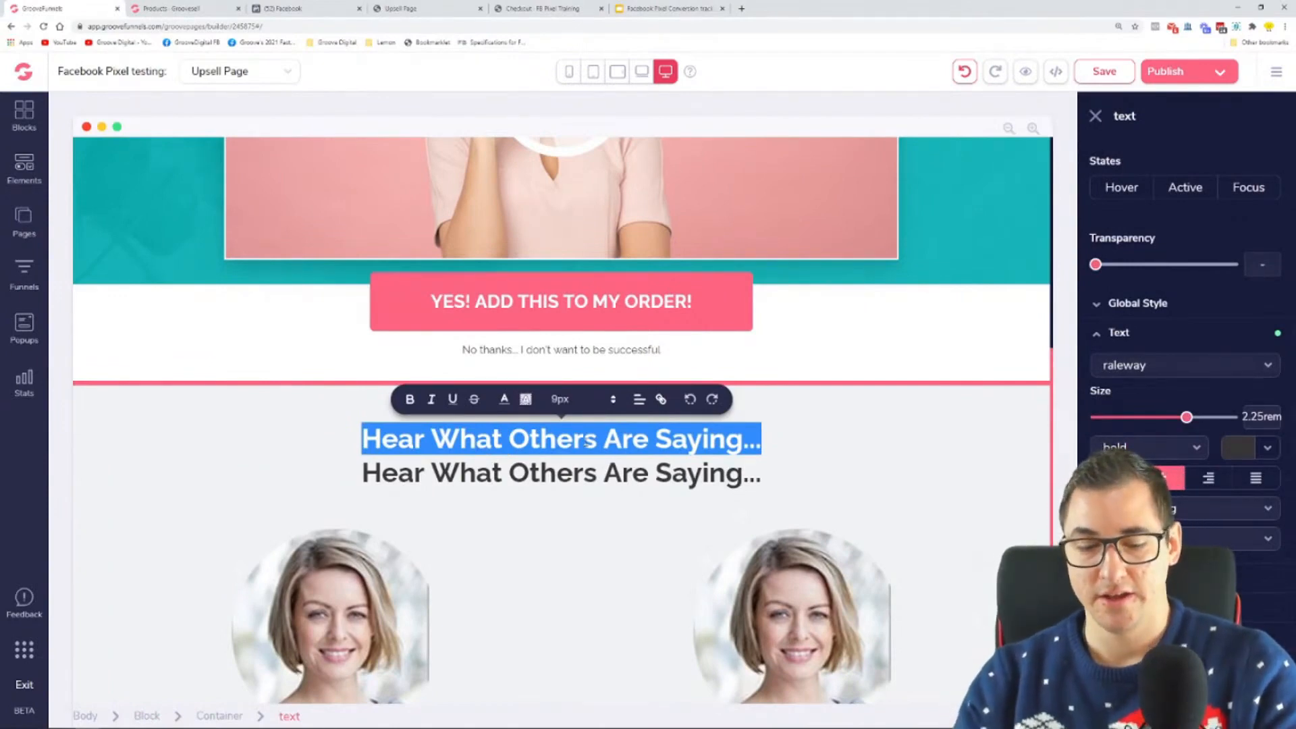
text($25.00)
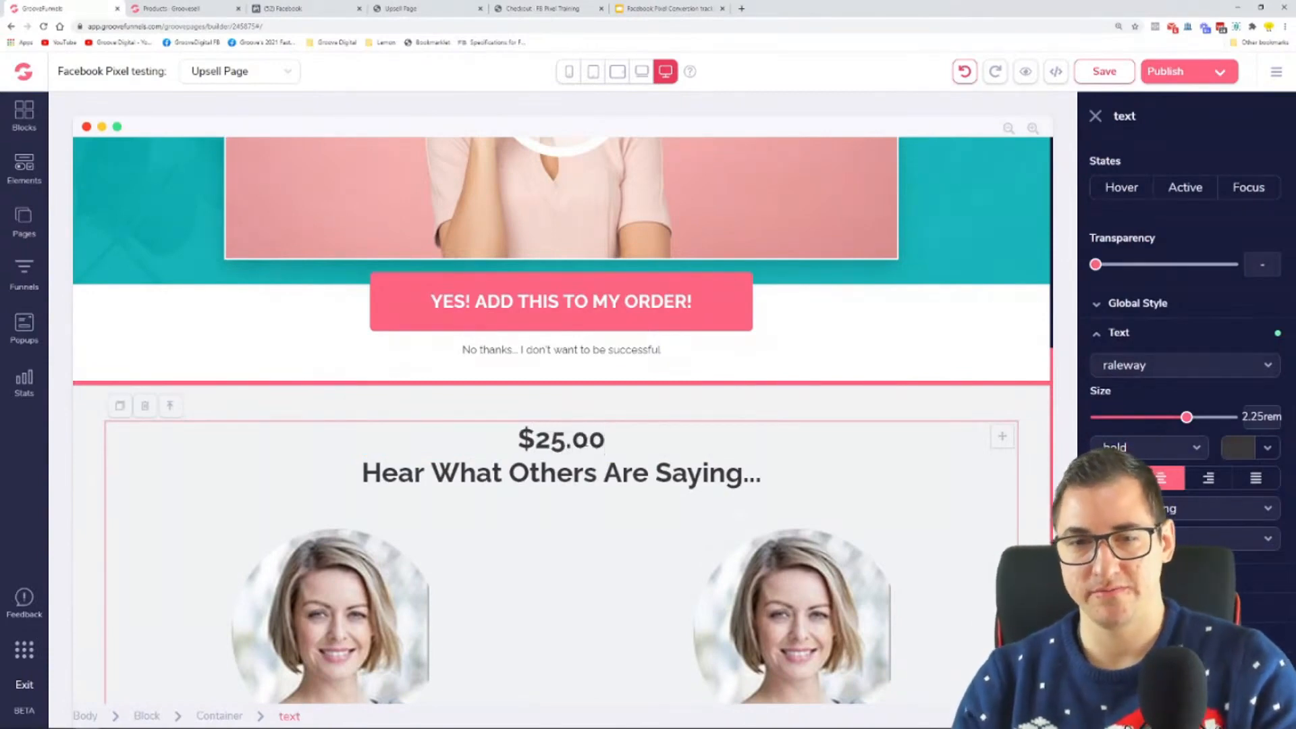
Step: Set the $25.00 text's size to 0.75rem and its colour to F0F2F4 so it blends into the background
drag(1178, 422, 1108, 417)
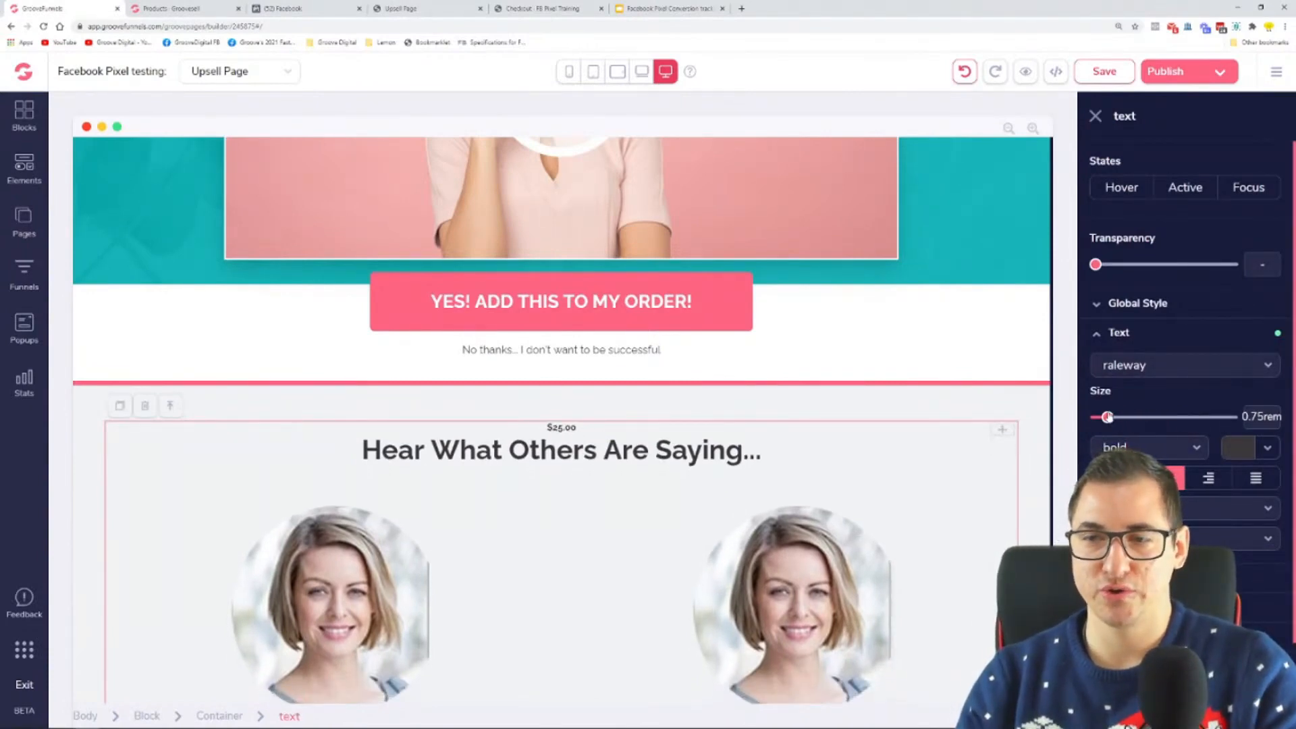
click(1268, 449)
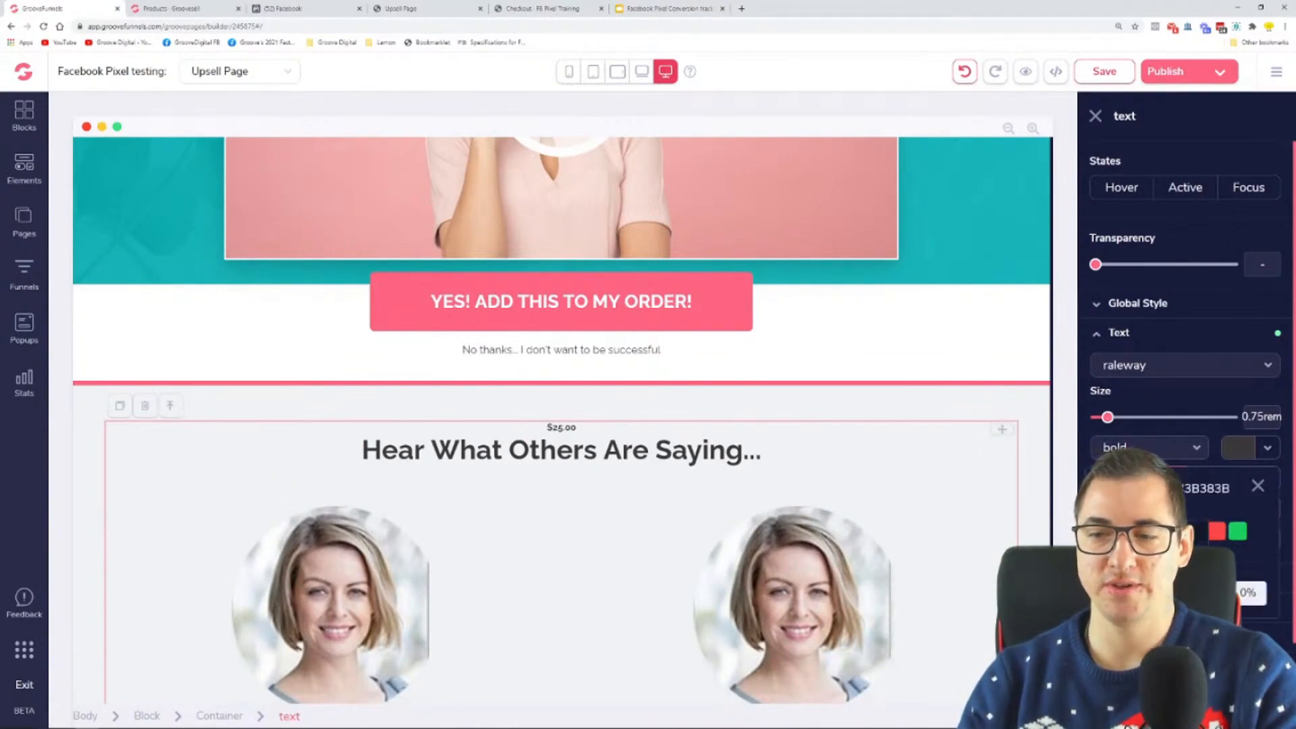
click(1197, 531)
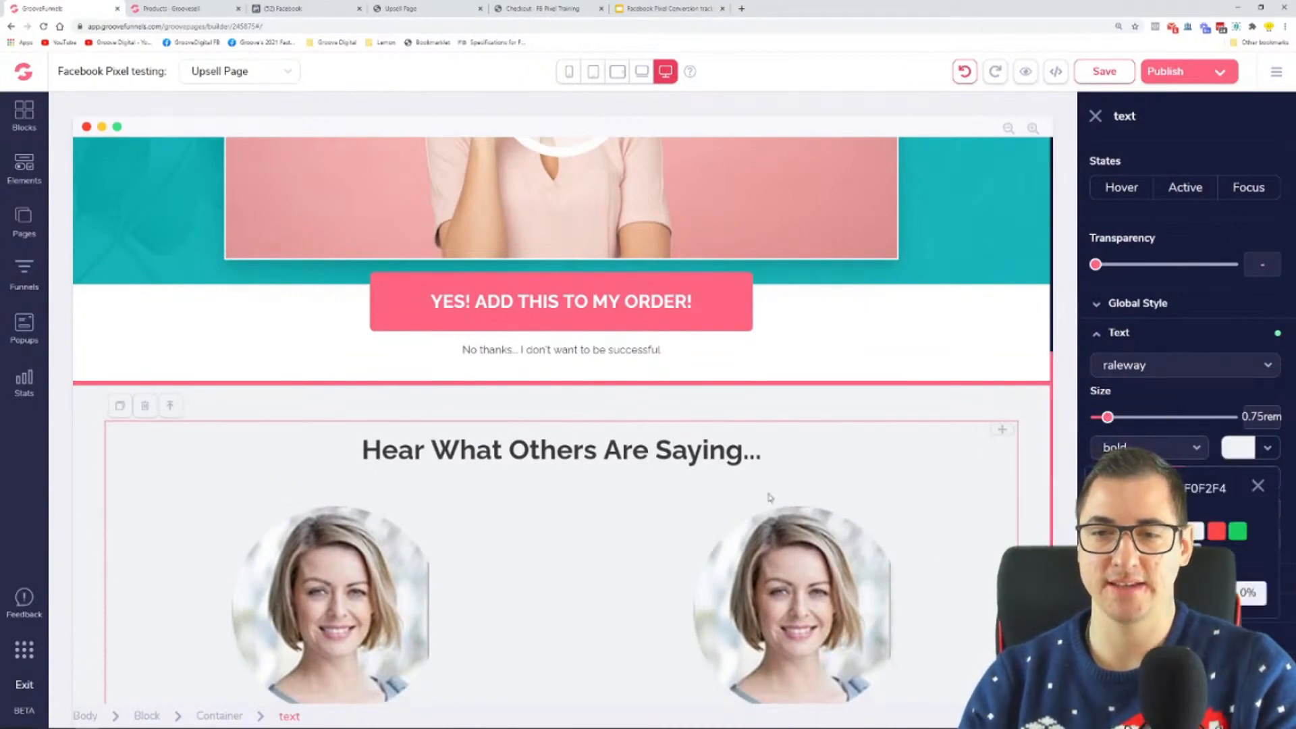
click(557, 419)
Step: Publish the edited upsell page and reload its live version in the browser
click(1162, 72)
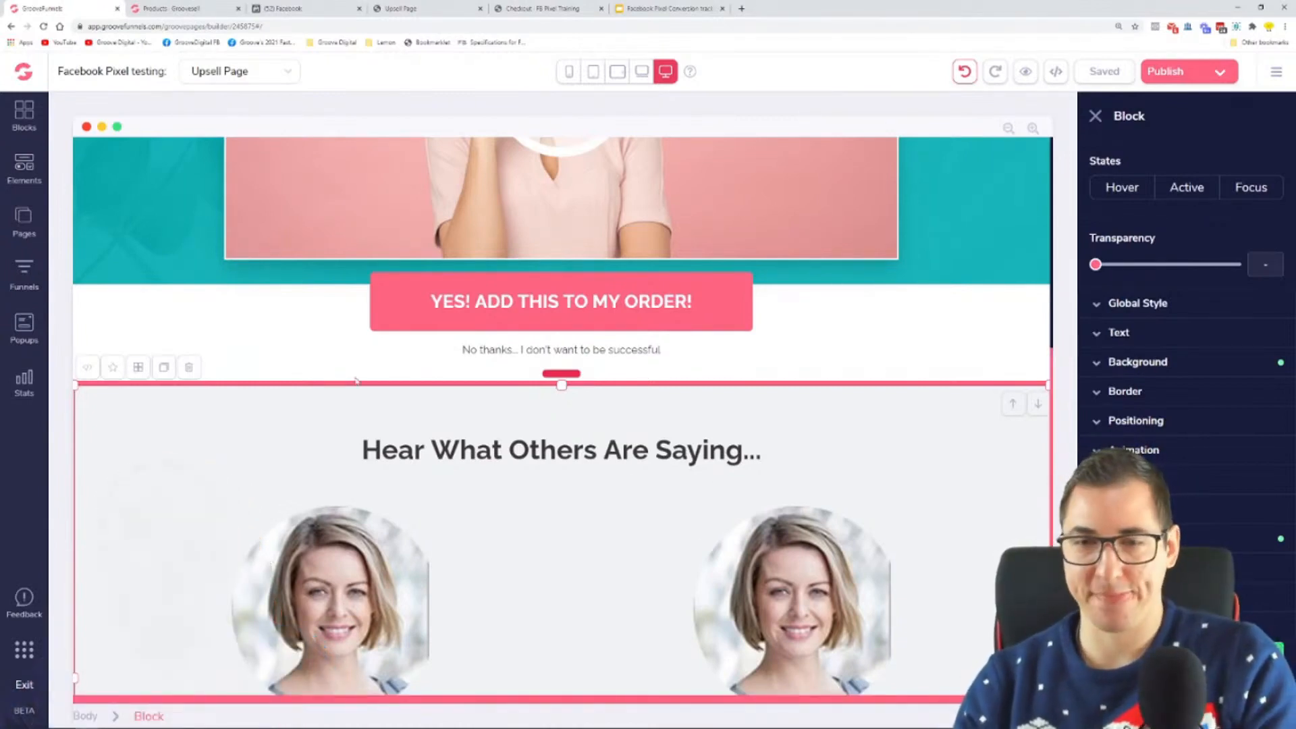
click(332, 6)
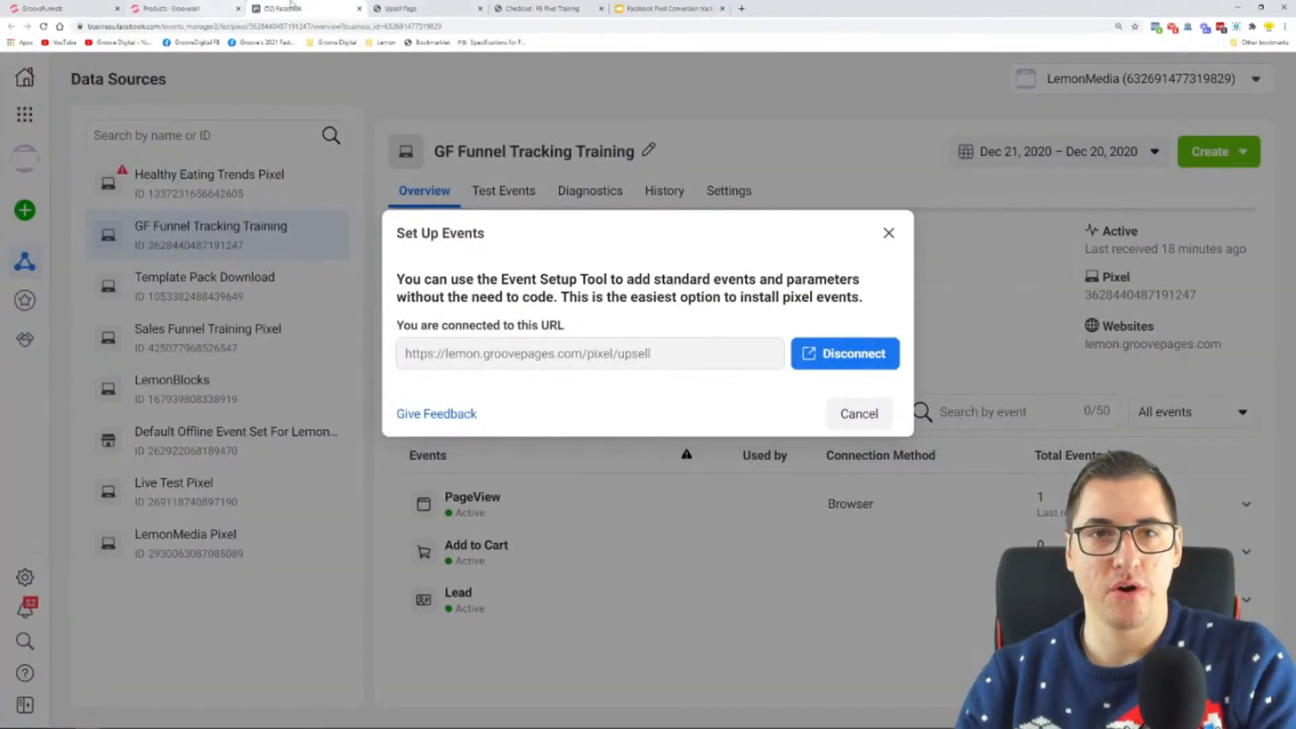
click(432, 8)
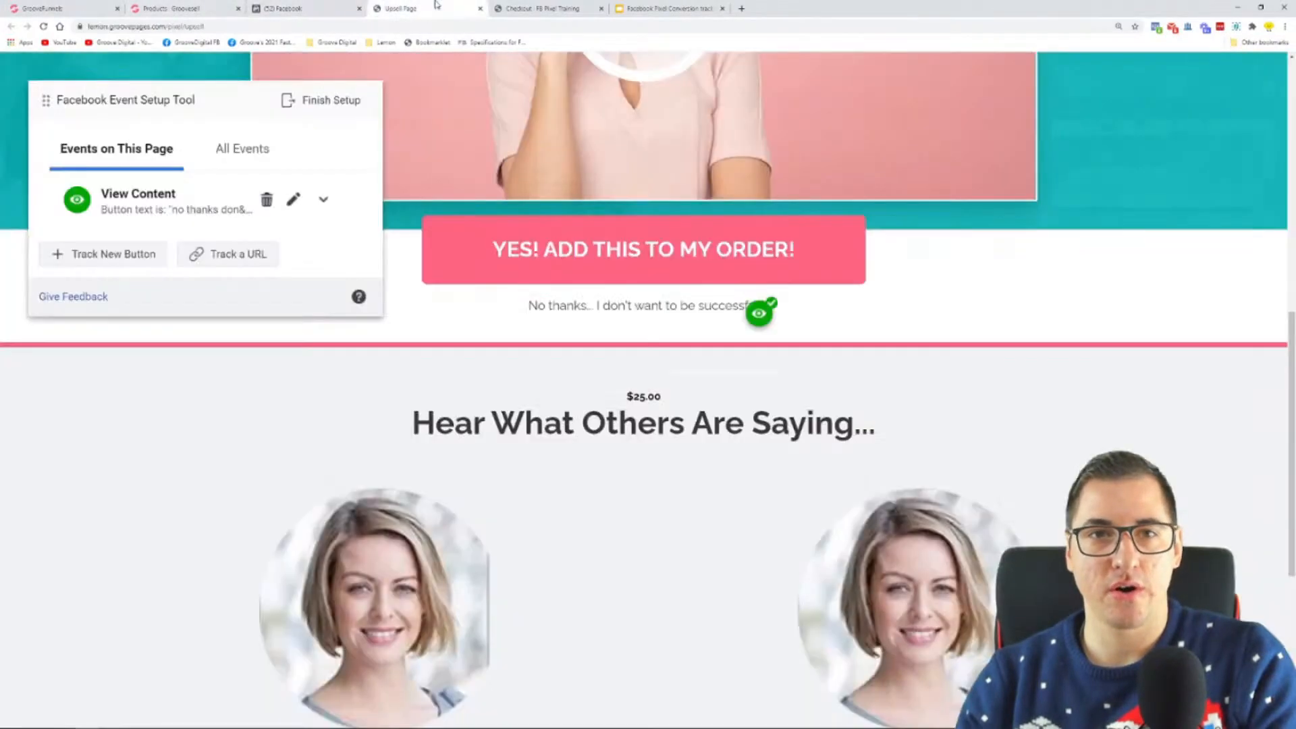
click(44, 27)
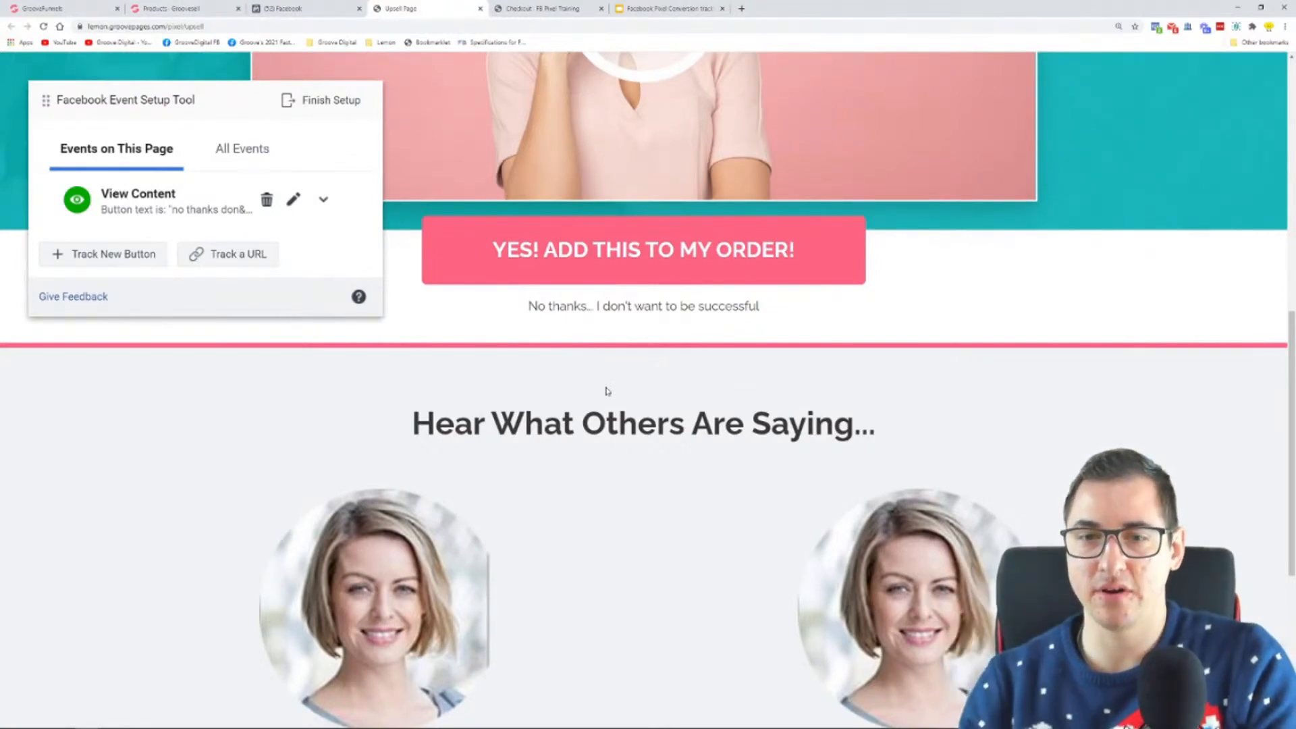
Step: Track the "YES! ADD THIS TO MY ORDER!" button as a new button with the Purchase event type
click(140, 263)
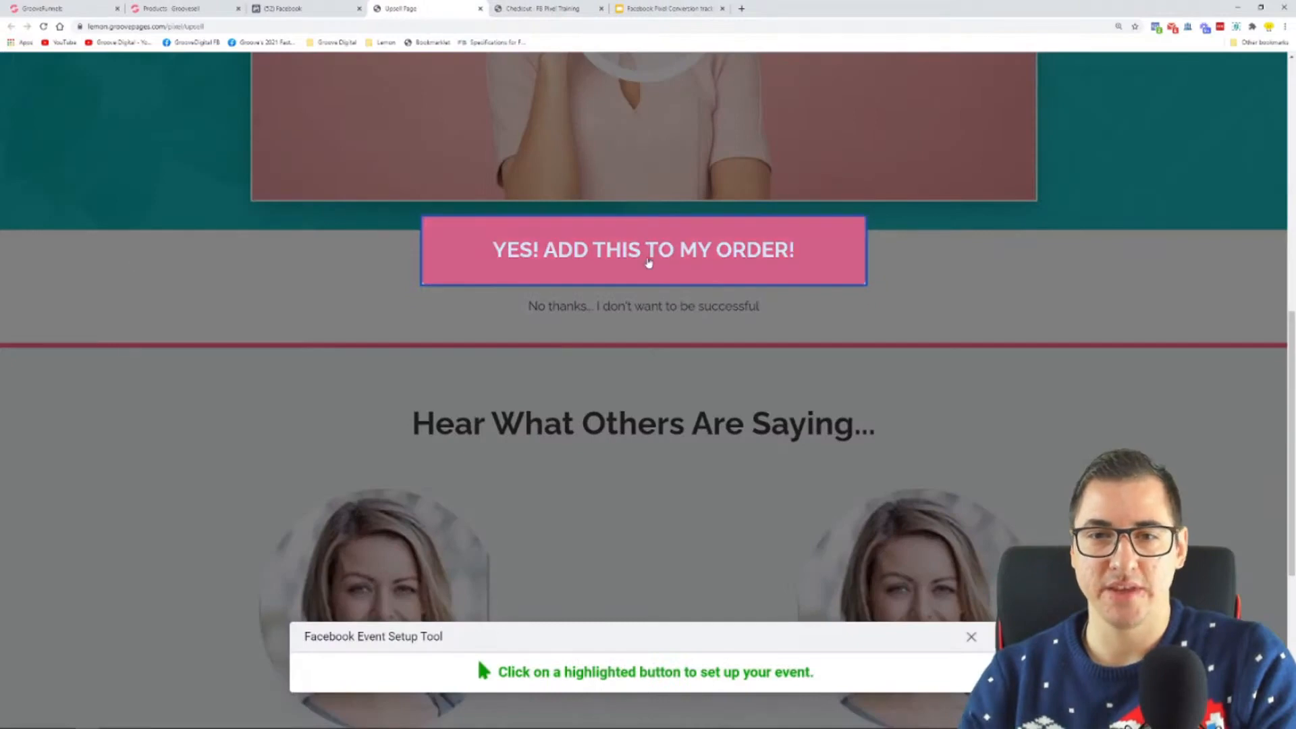
click(649, 263)
click(166, 145)
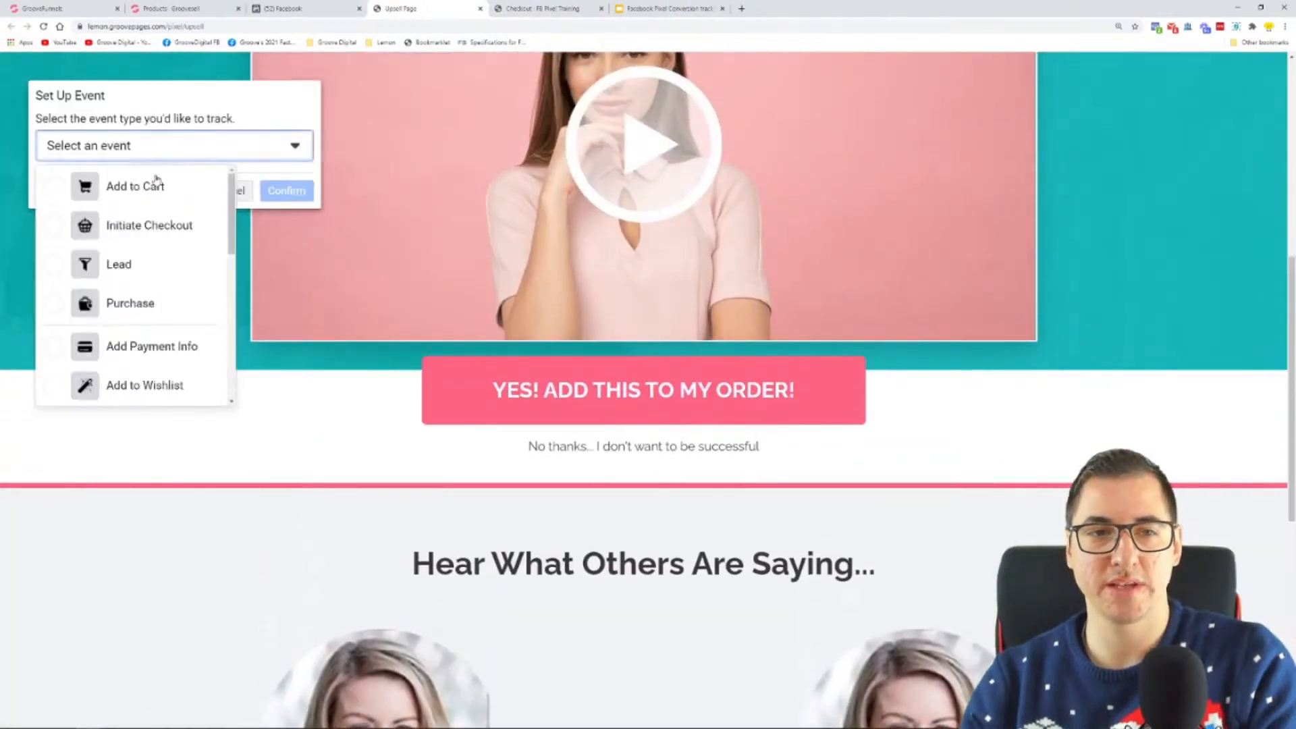
click(155, 295)
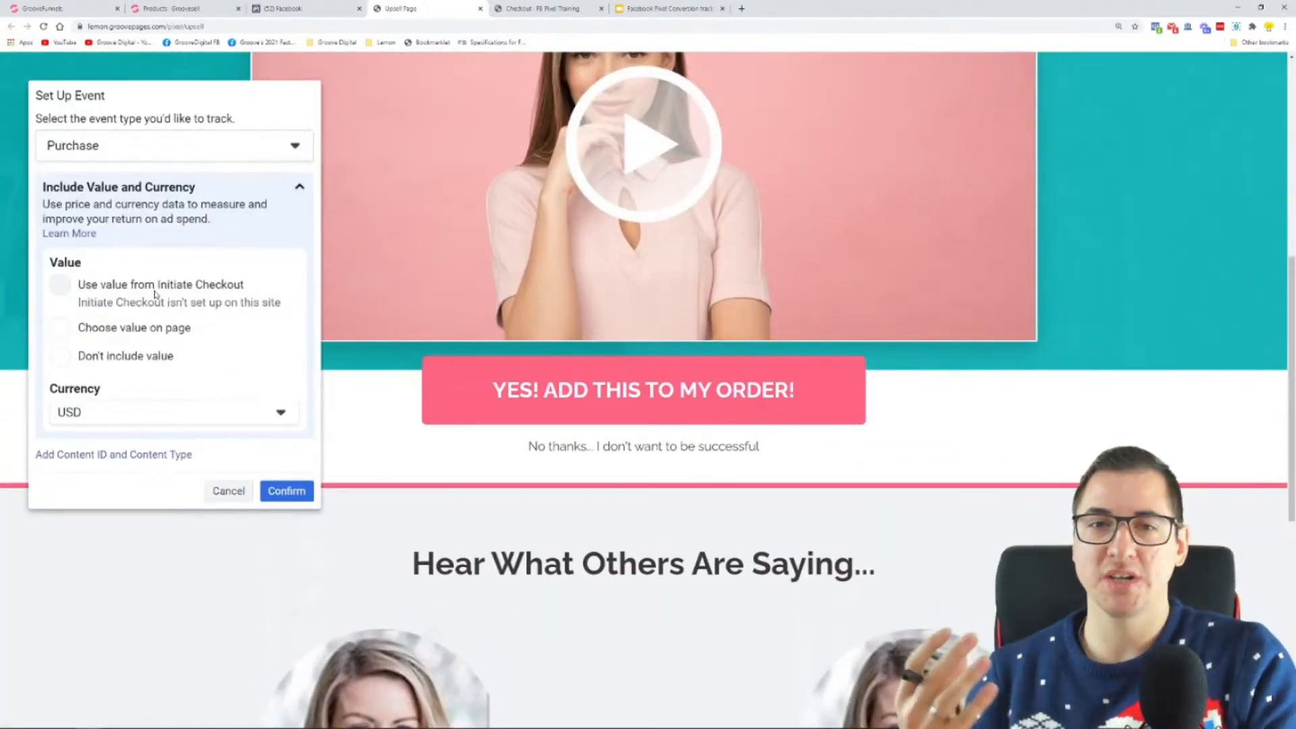
Step: Set the Purchase event's value to be read from the page, pick the hidden $25.00 text in USD, and confirm the event
click(129, 331)
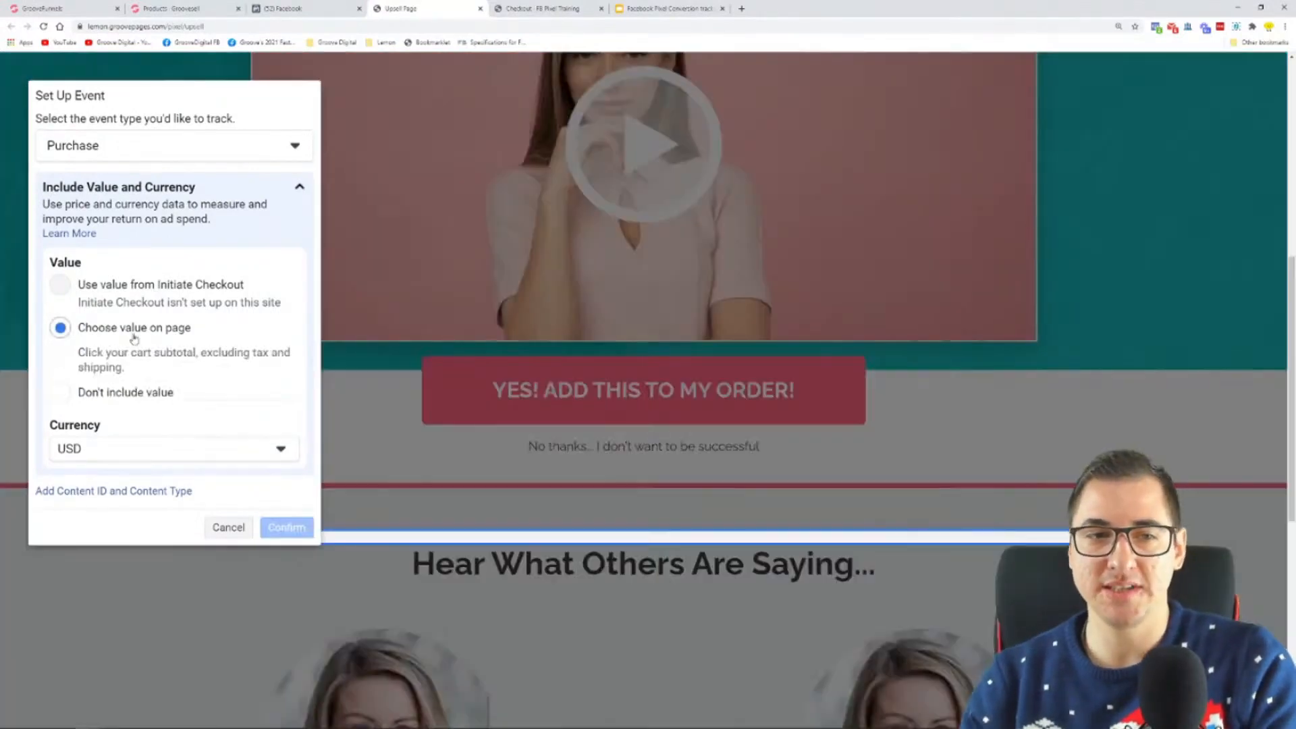
click(125, 394)
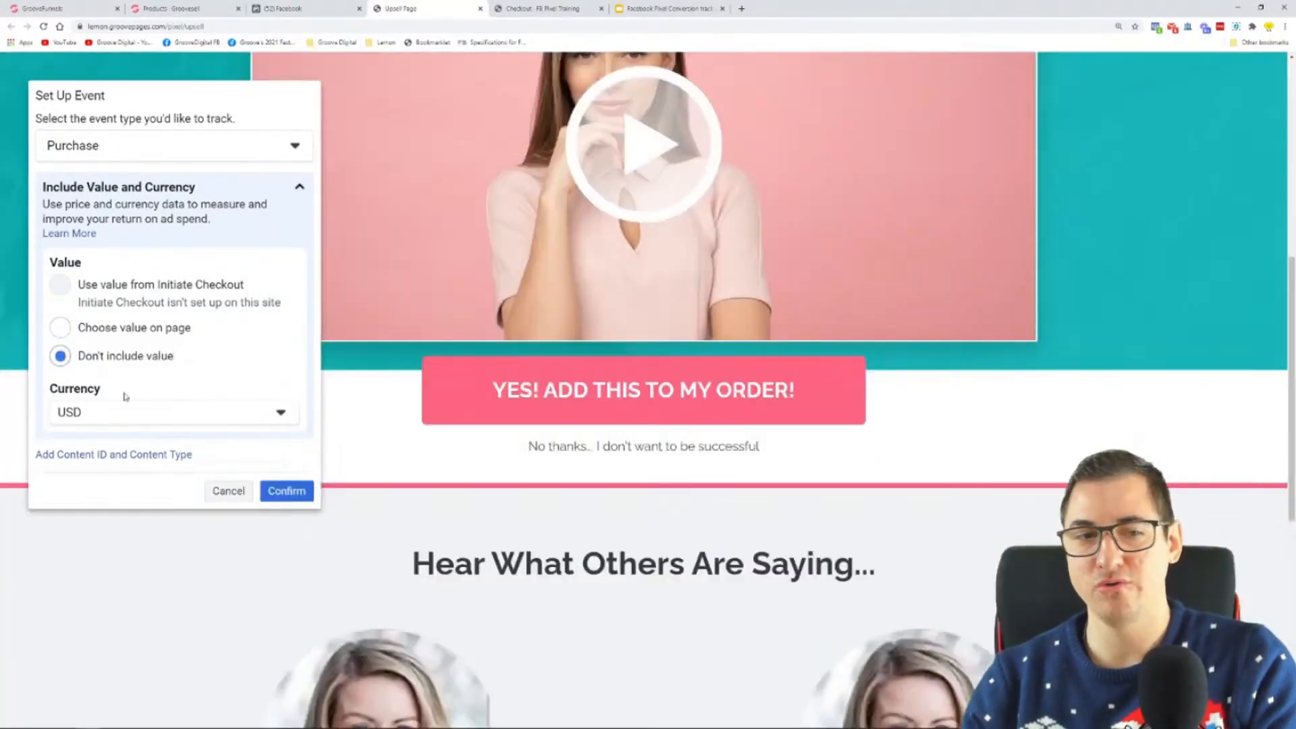
click(121, 346)
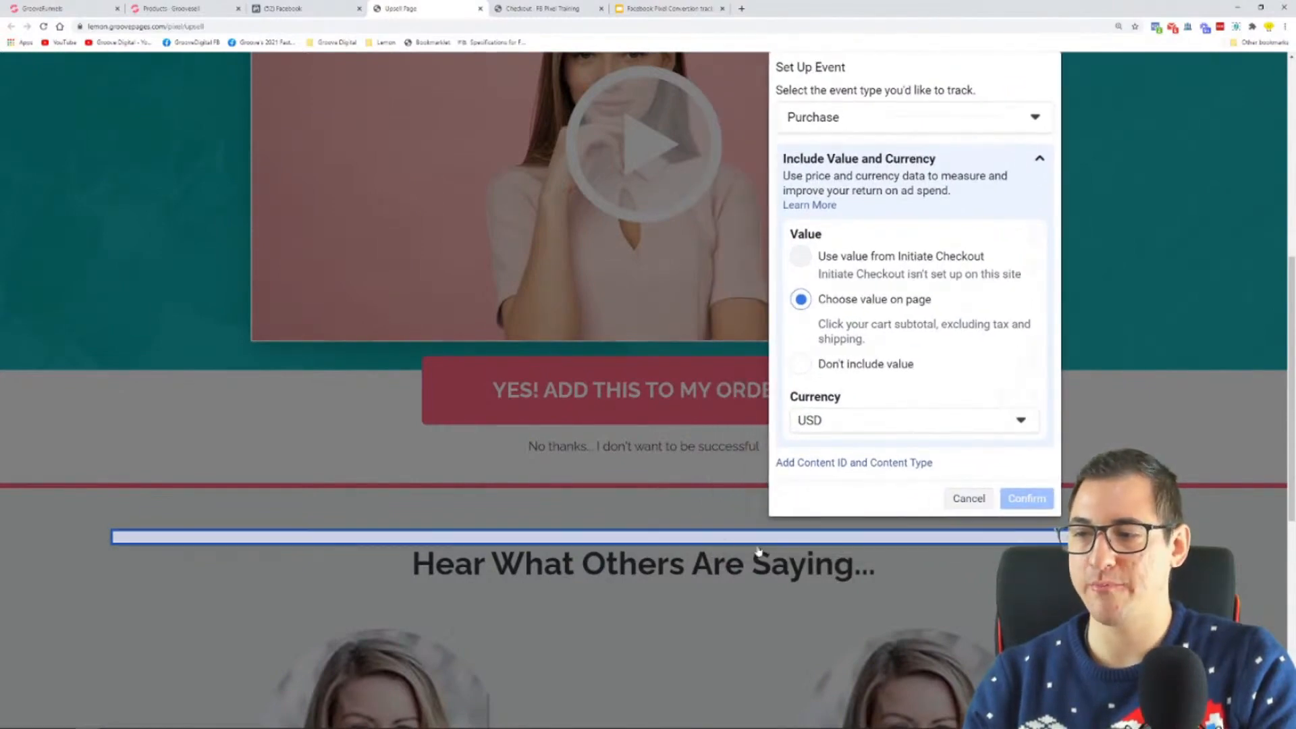
click(269, 538)
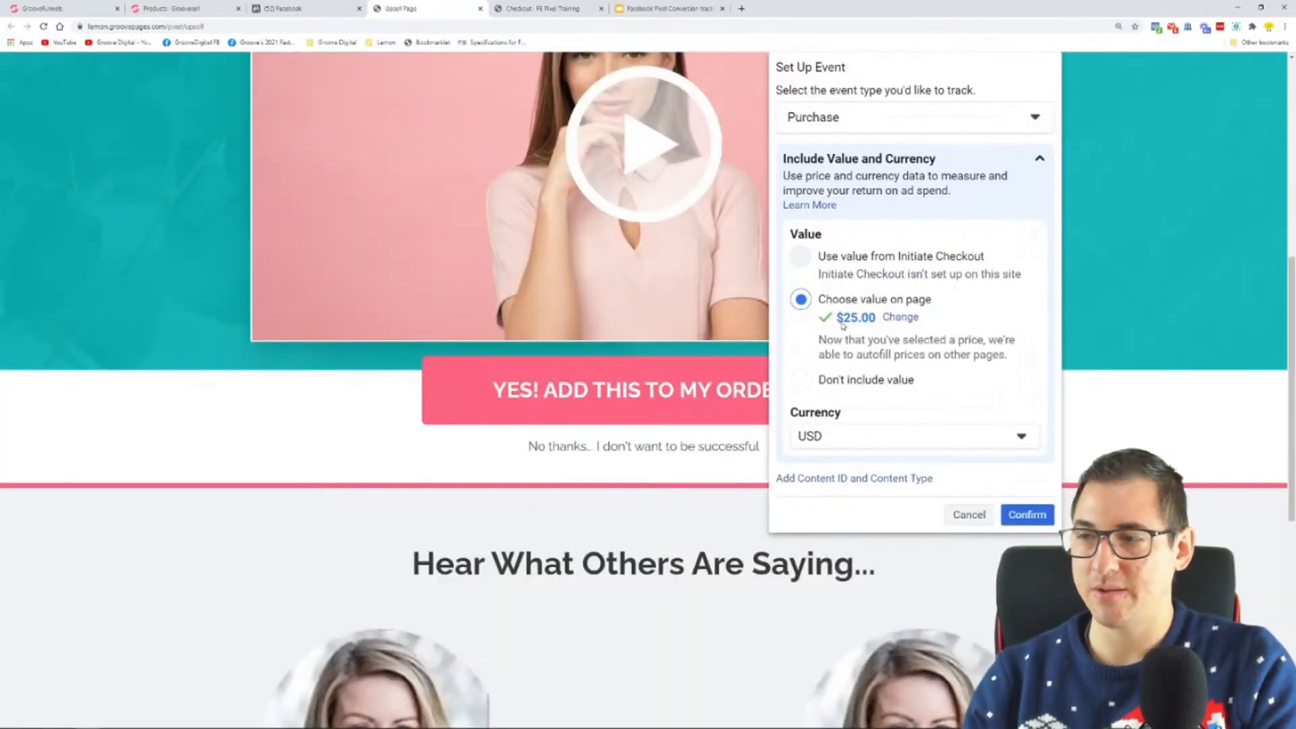
drag(908, 60, 403, 172)
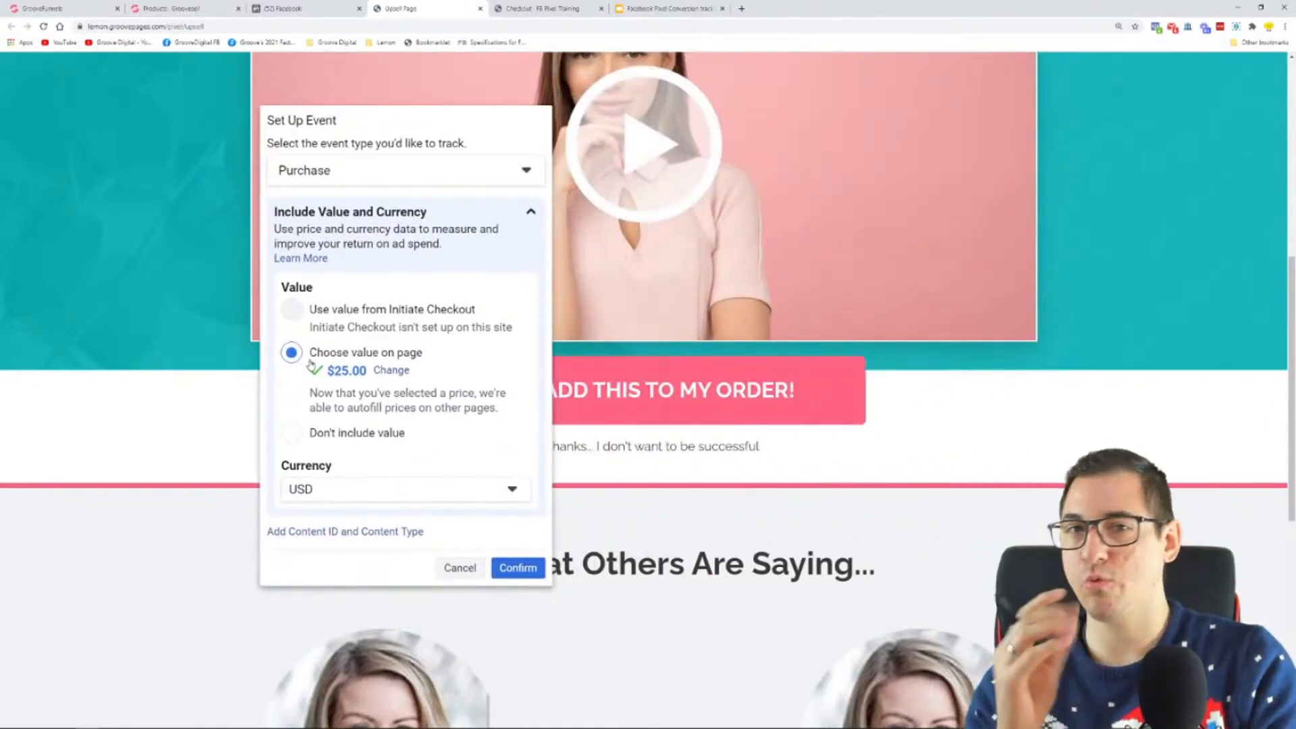
click(519, 567)
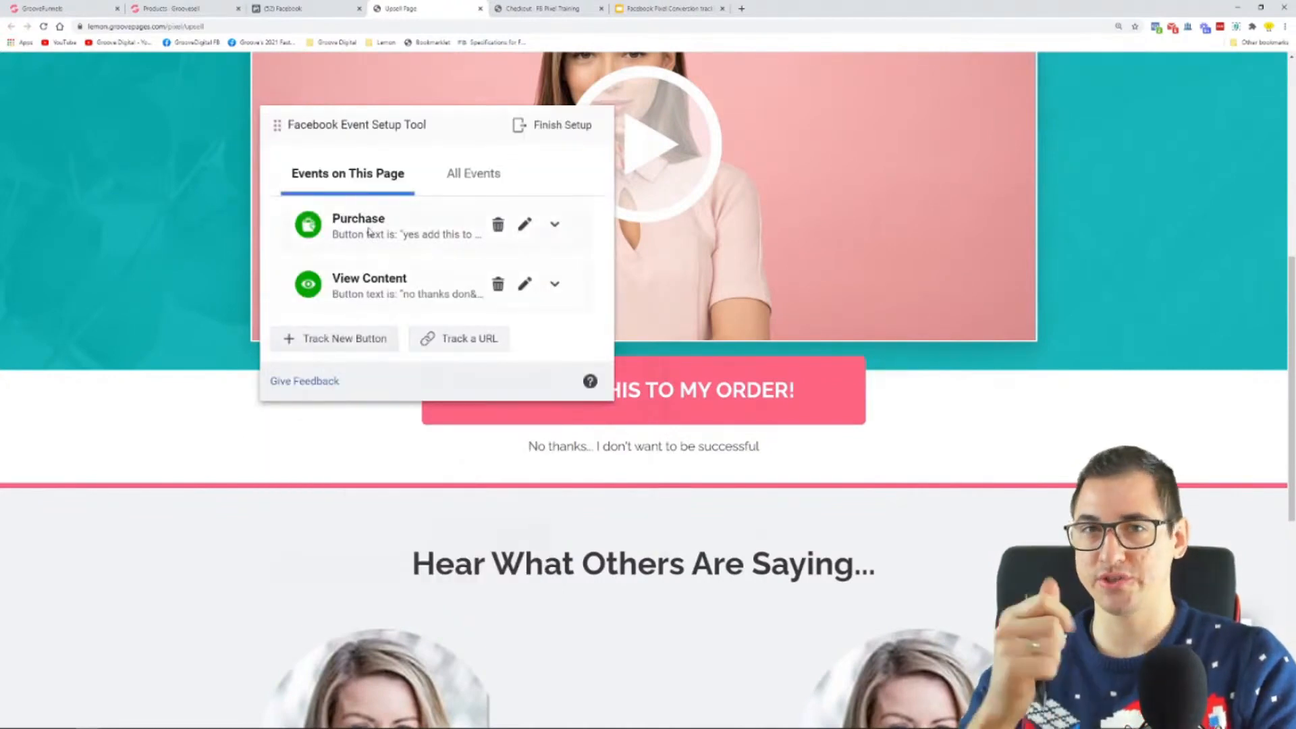
Step: Try to delete the Purchase event from the upsell page's tracked events and cancel the request
drag(451, 129, 269, 89)
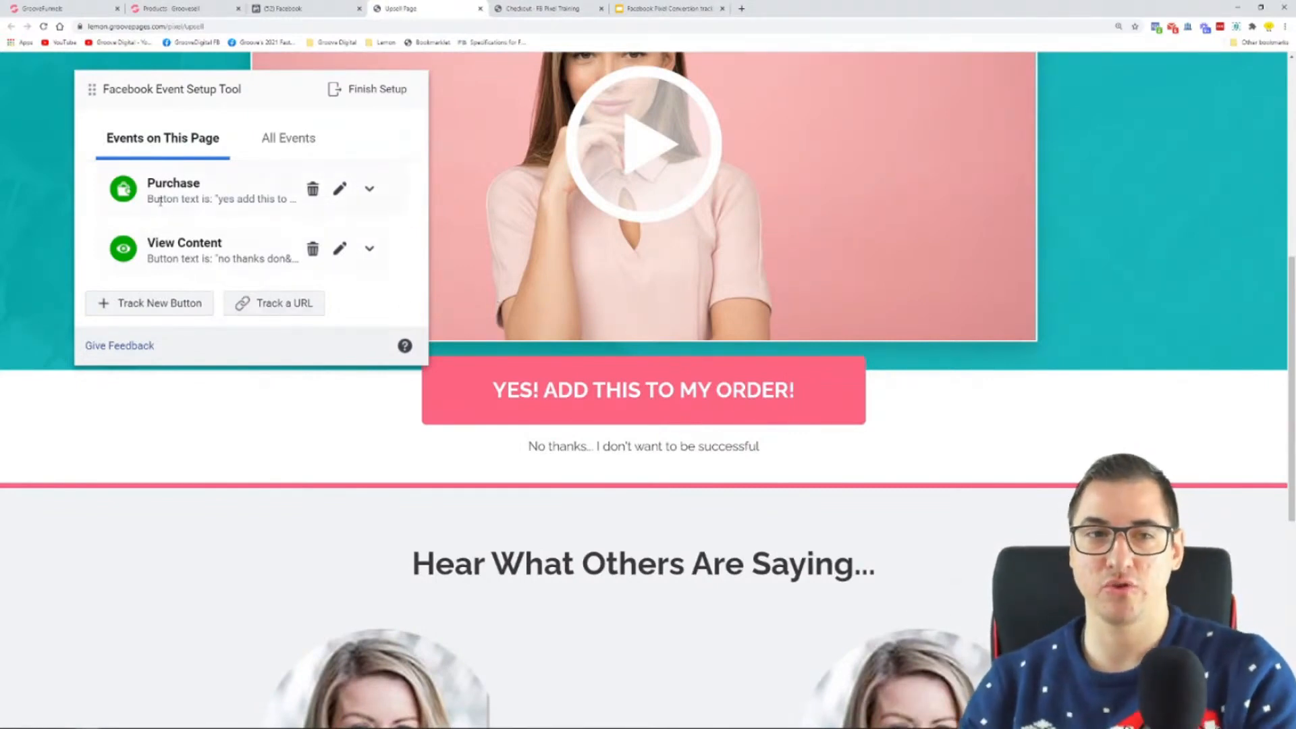
drag(147, 191, 206, 189)
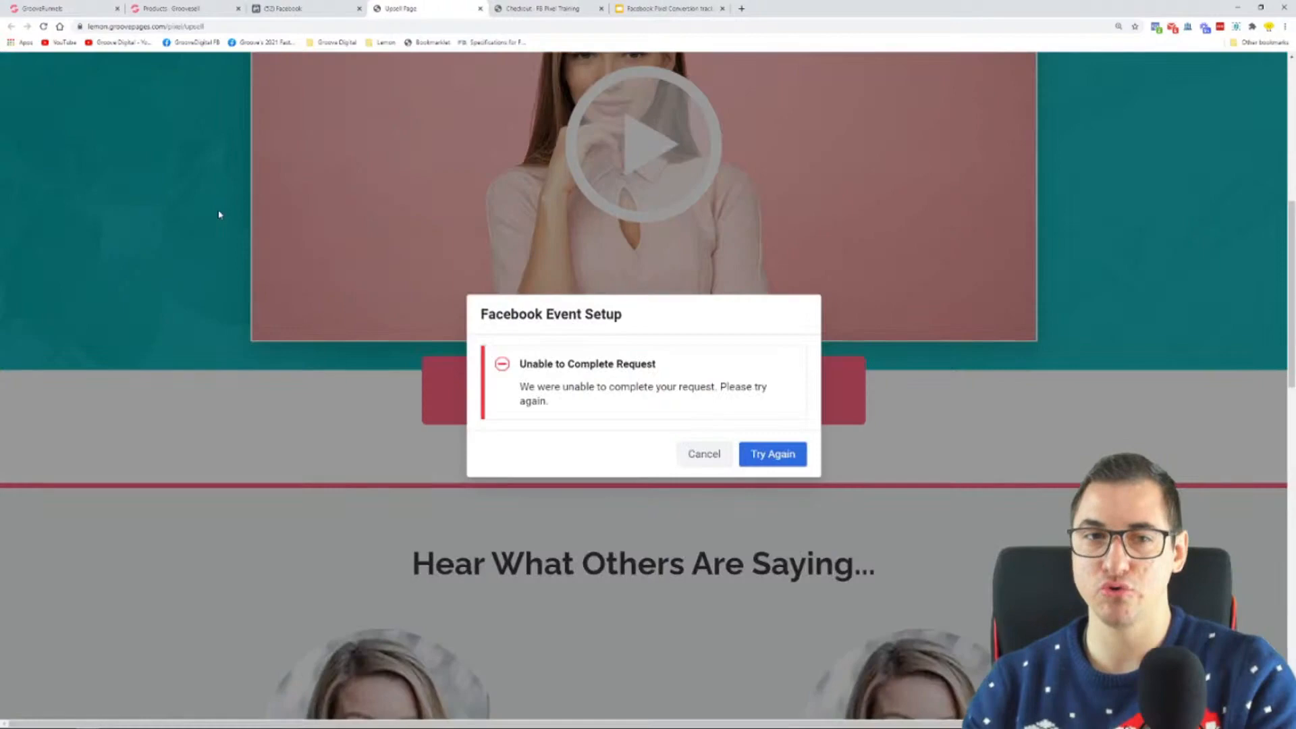
click(717, 453)
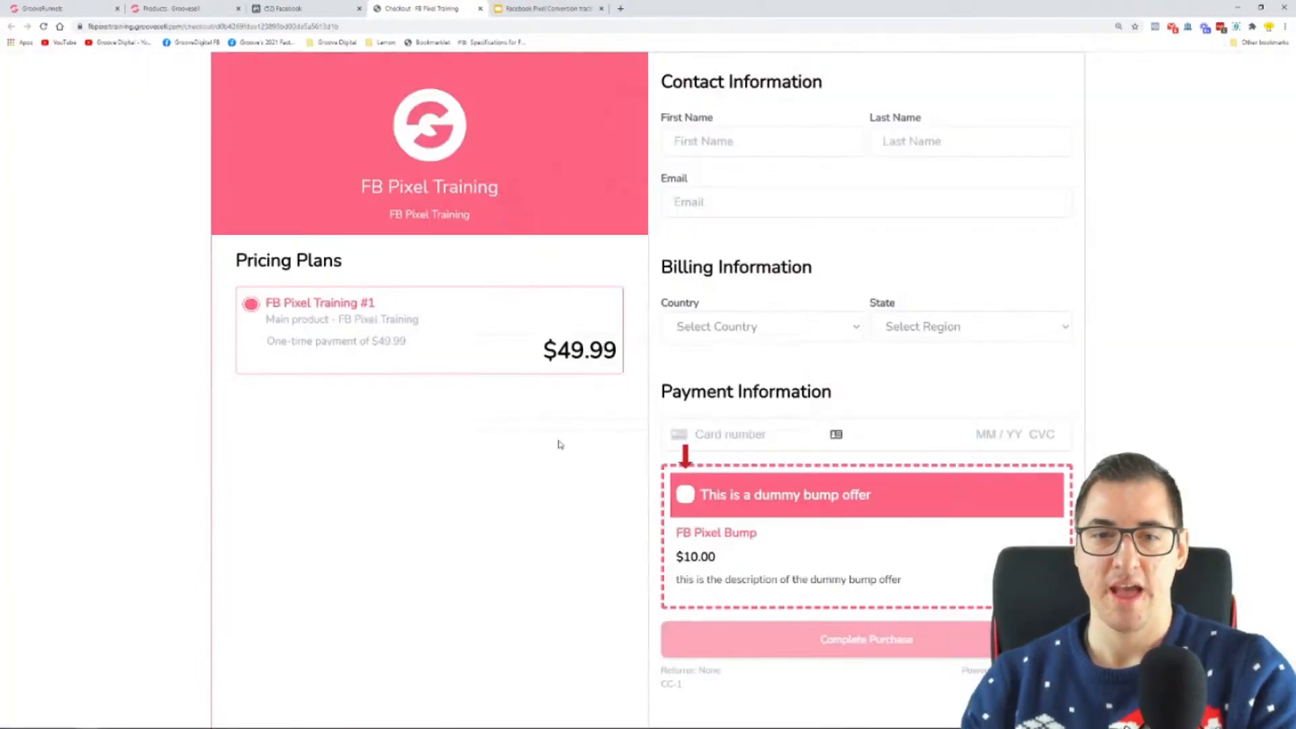
Step: Reopen the upsell page from Facebook's Set Up Events dialog and delete its Purchase event
click(339, 5)
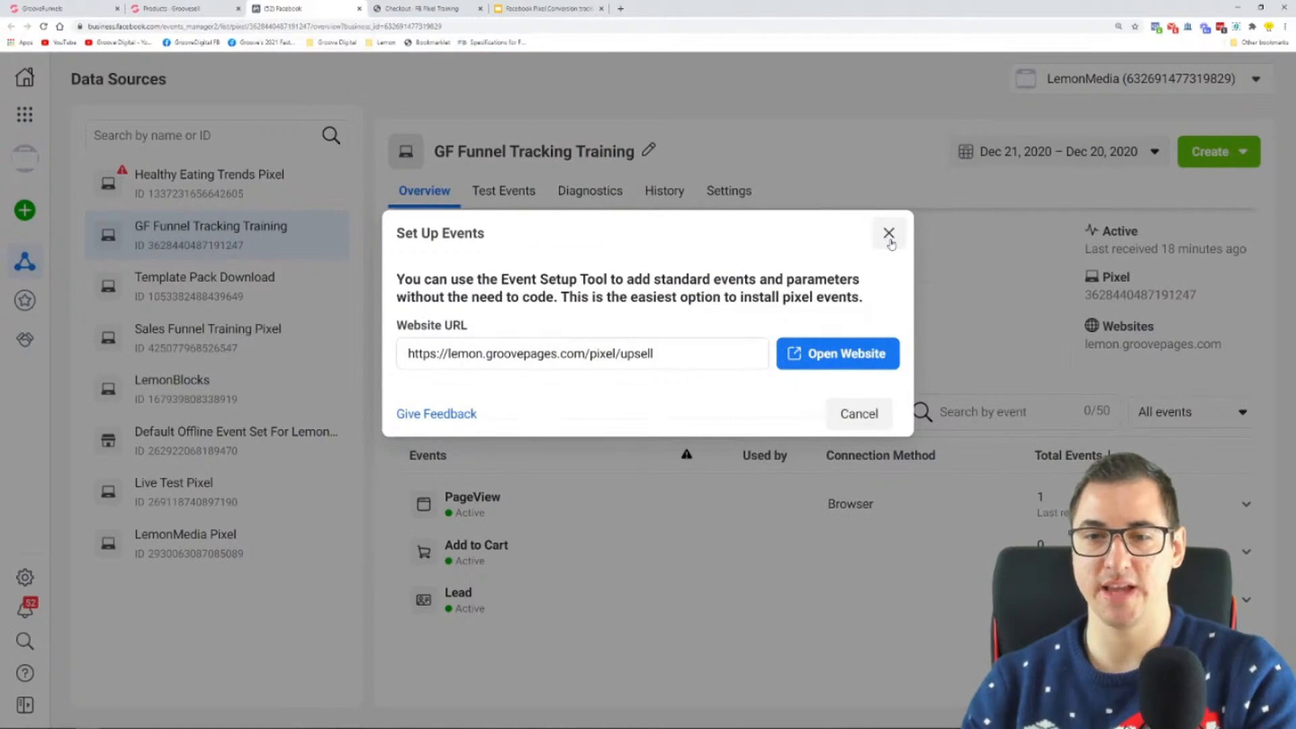
click(874, 352)
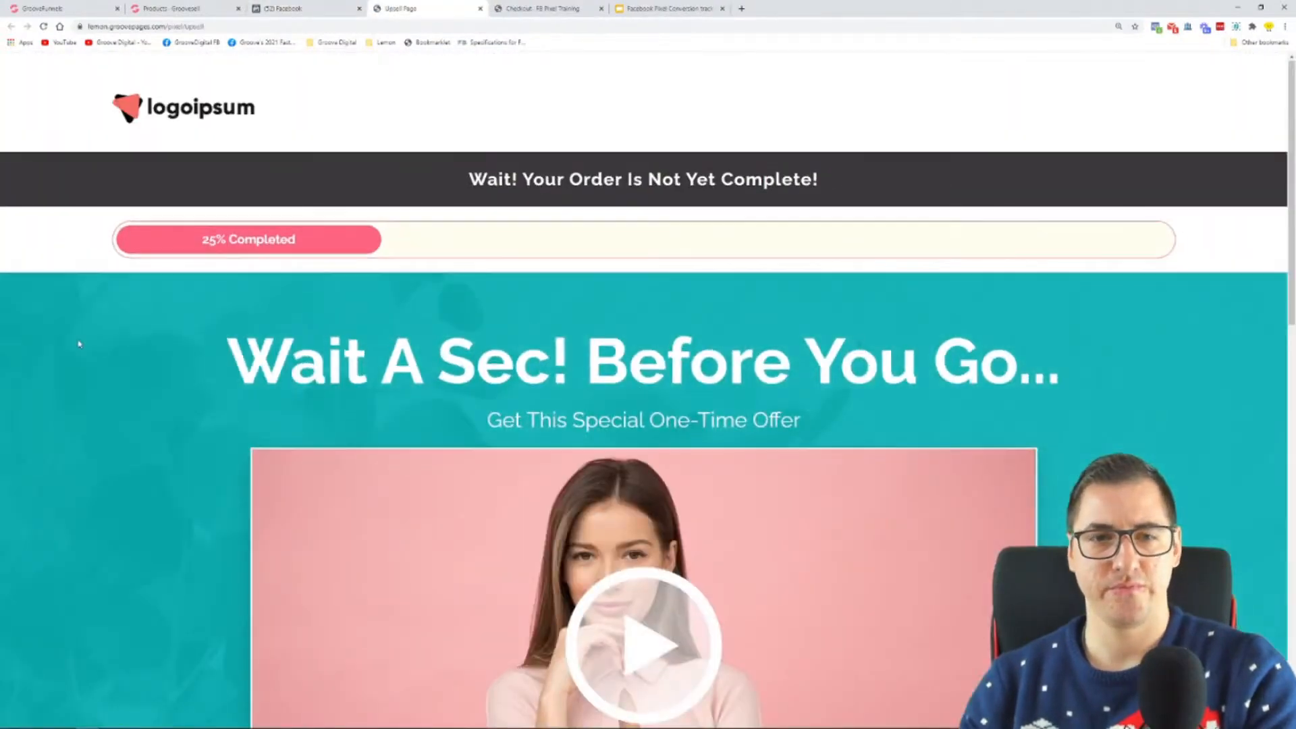
scroll(129, 340, down, 8)
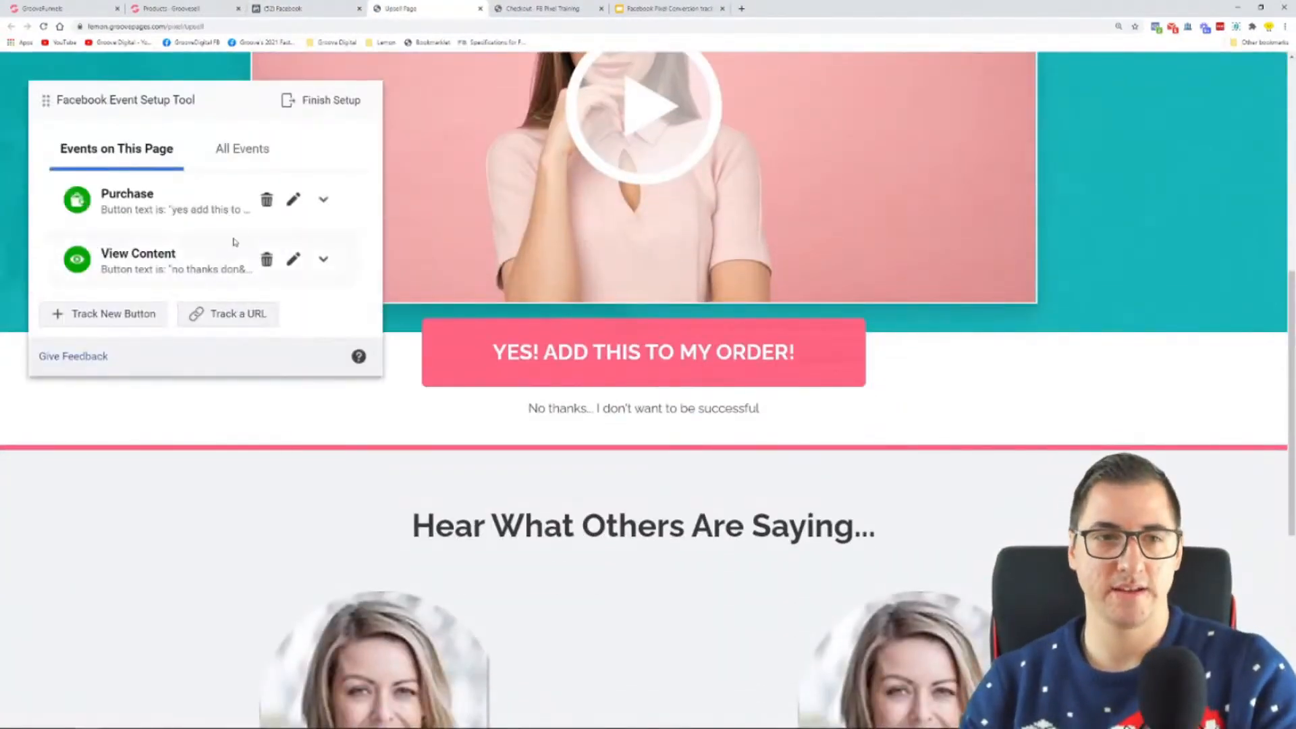
click(267, 200)
click(222, 200)
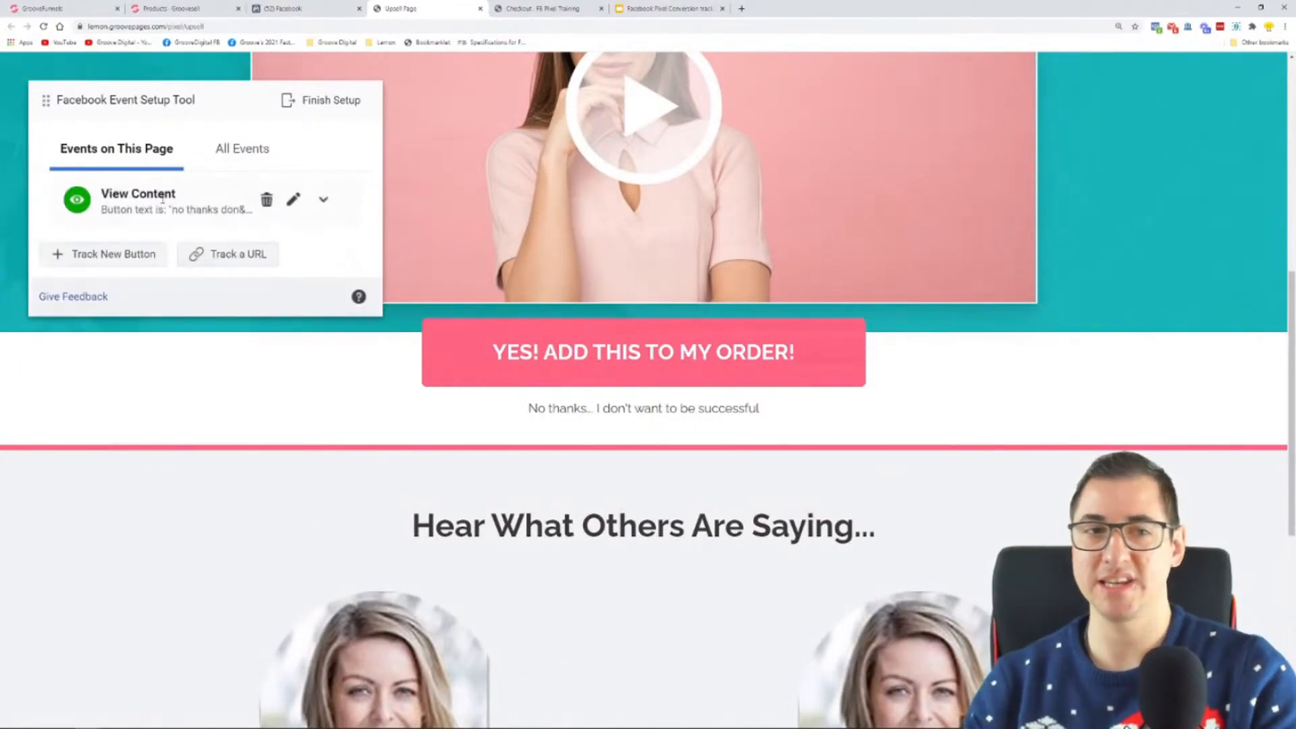
Step: Finish the upsell page's event setup, skip the feedback survey with Don't ask me again, and reload the GF Funnel Tracking Training overview
click(304, 108)
click(857, 598)
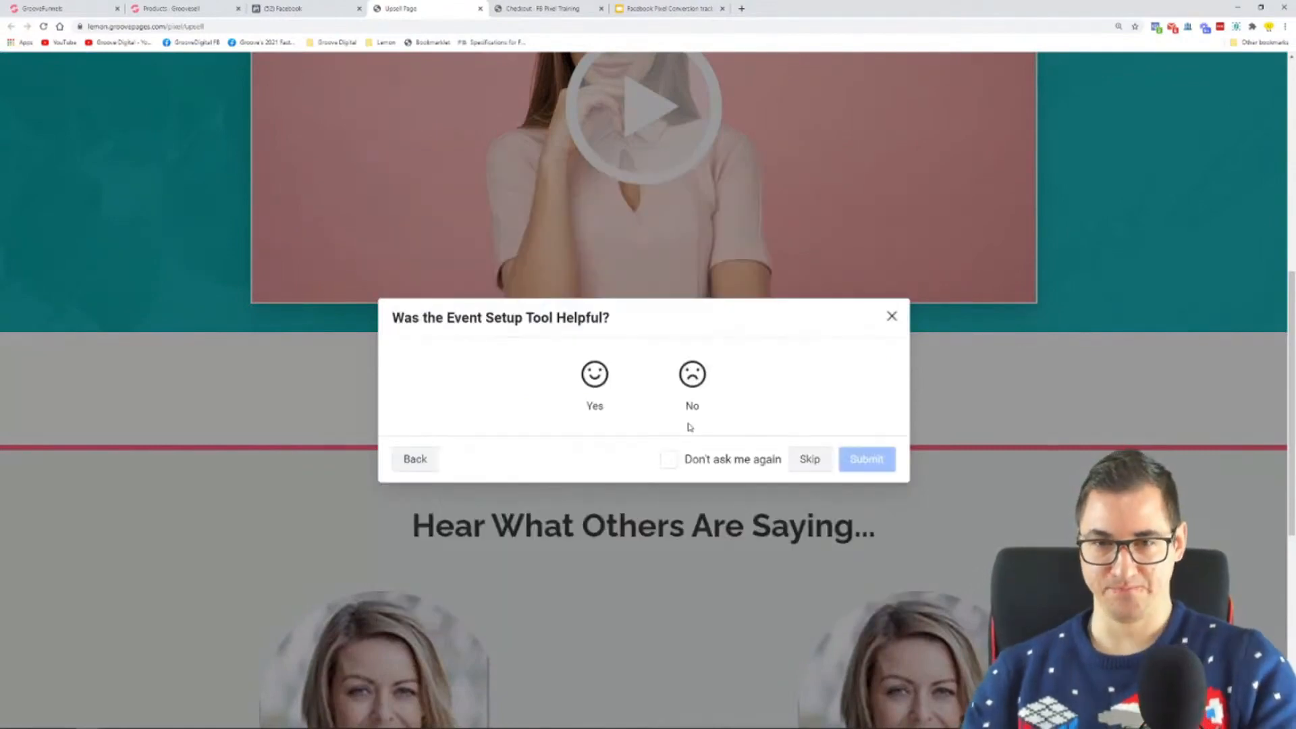
click(766, 464)
click(808, 470)
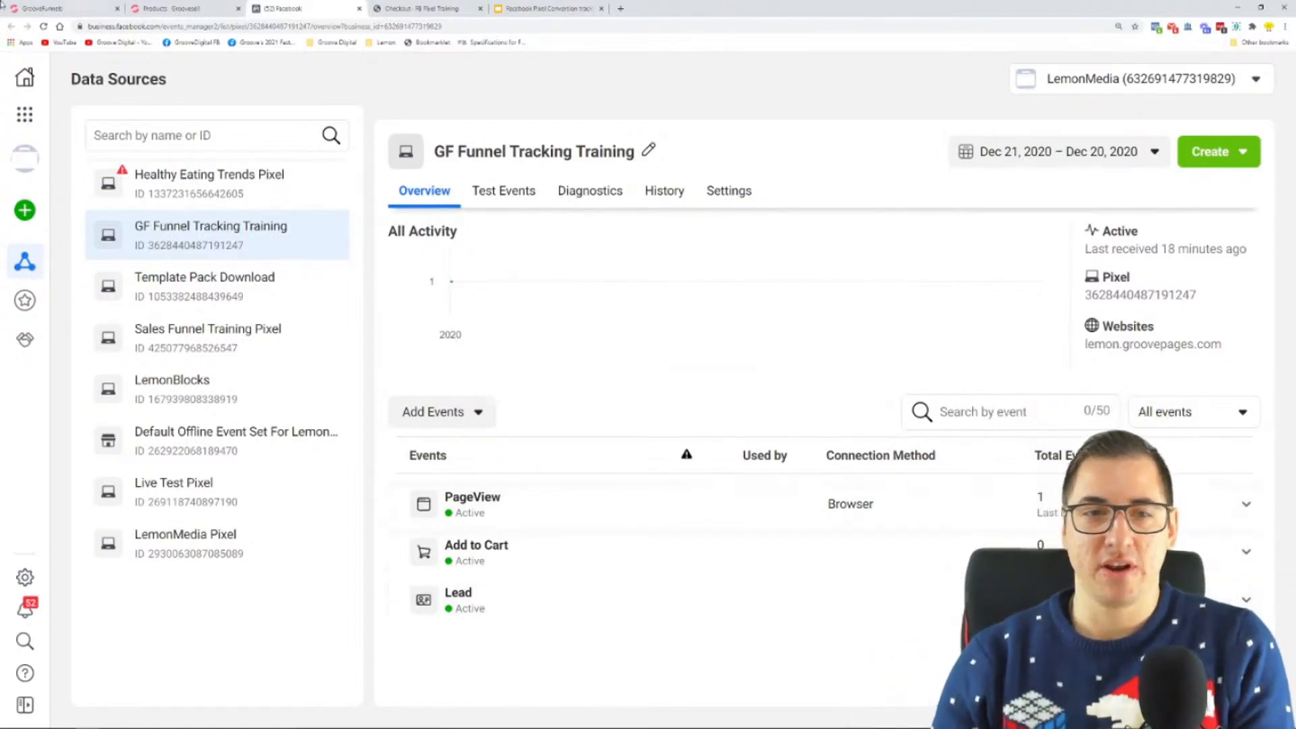
click(43, 26)
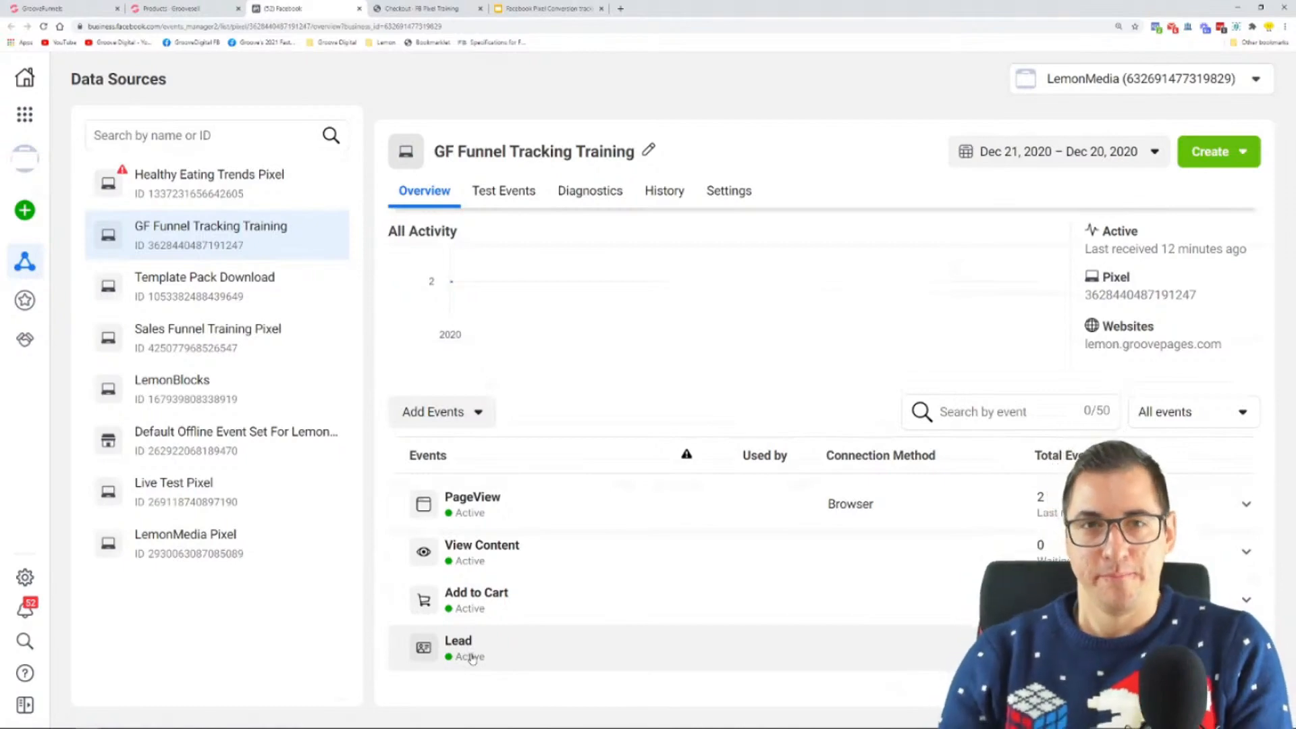
Step: Switch to the Google Slides presentation, review the funnel page diagram on slide 4, and open the Step 5 slide
click(543, 9)
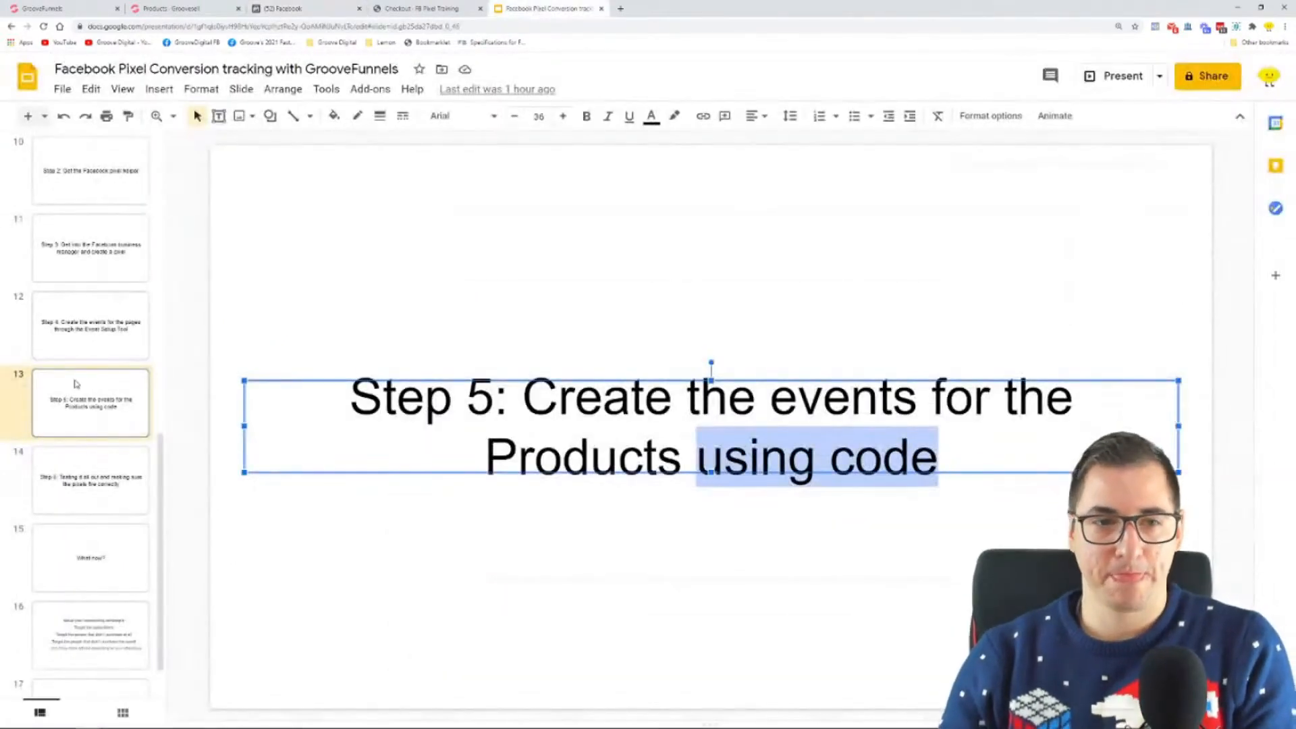
scroll(81, 382, up, 6)
click(81, 189)
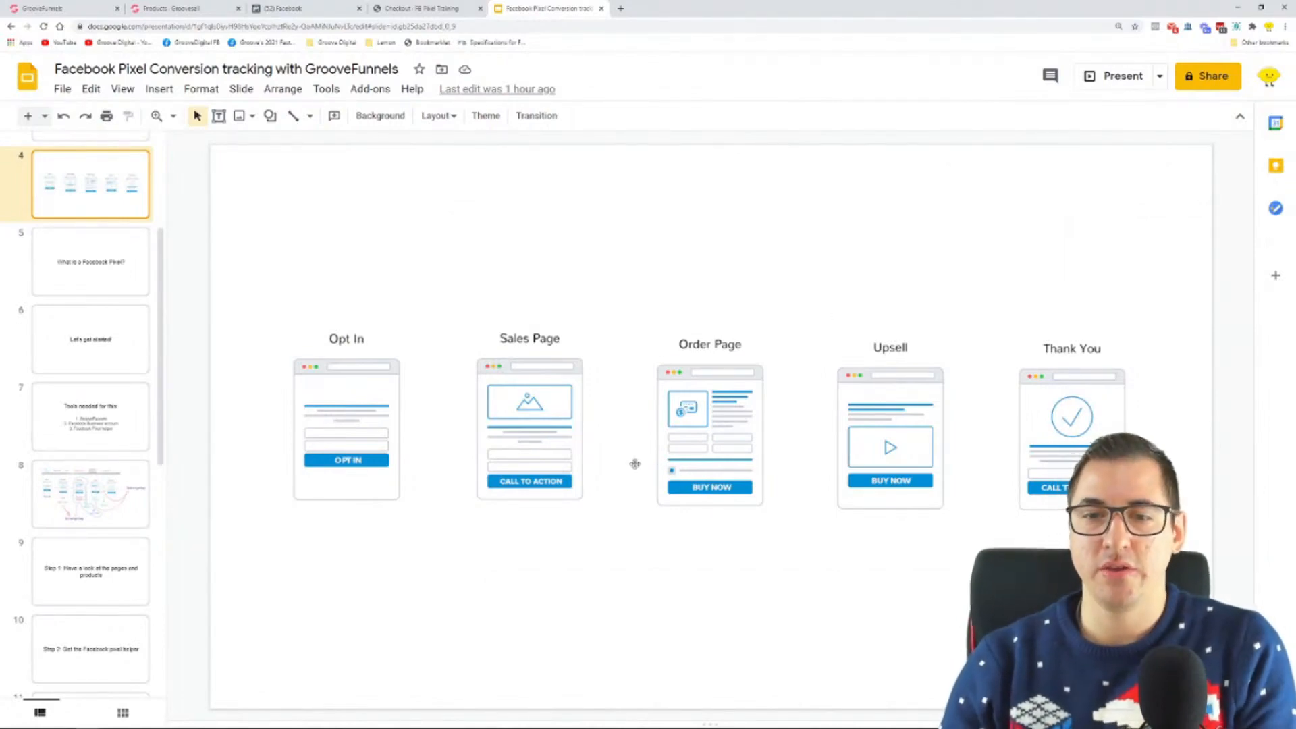
scroll(118, 462, down, 5)
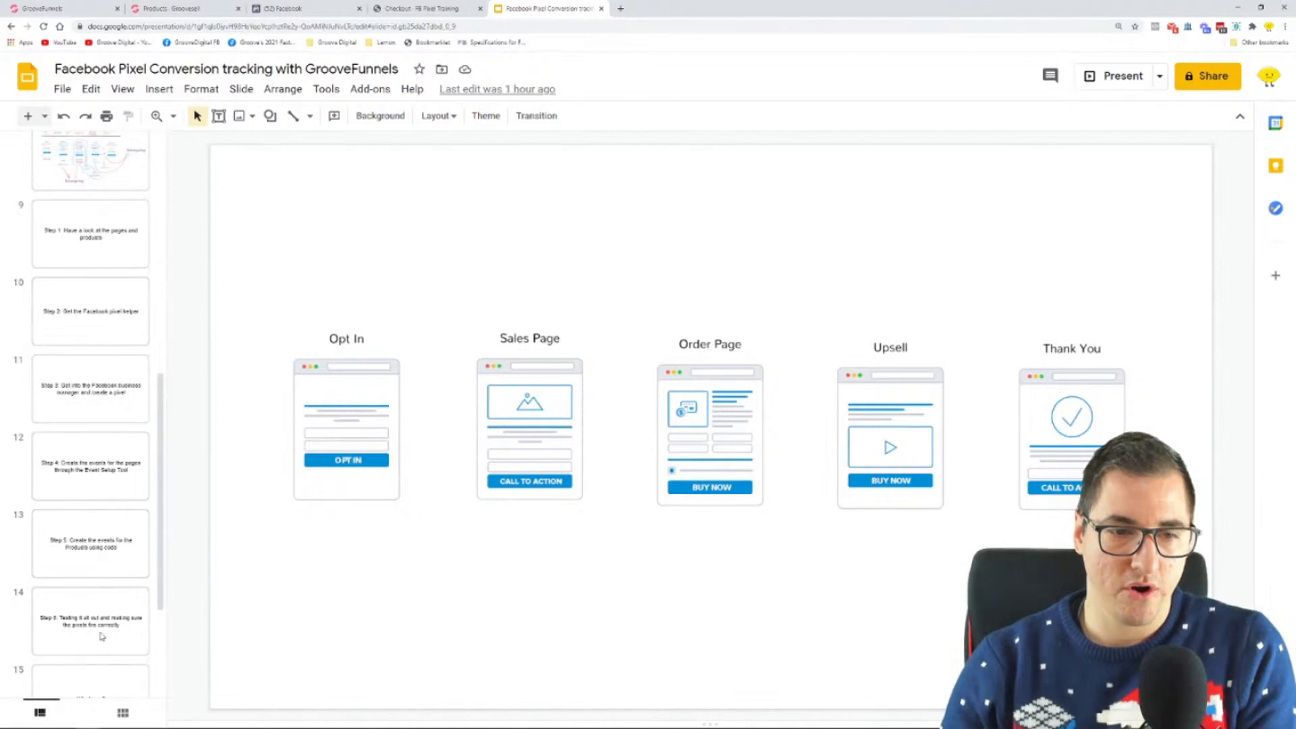
scroll(102, 639, down, 1)
click(104, 472)
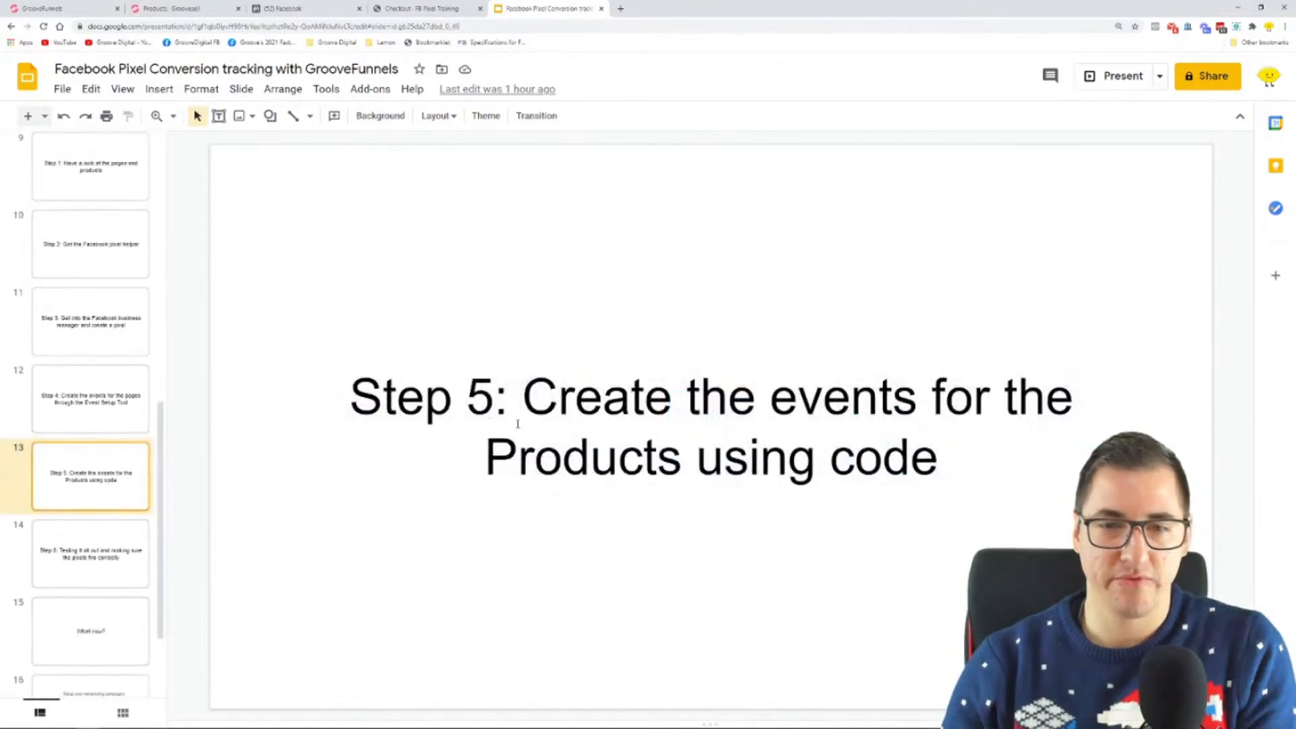
Step: Add the line "(in GrooveSell)" below the Step 5 title text on slide 13
drag(531, 400, 1045, 438)
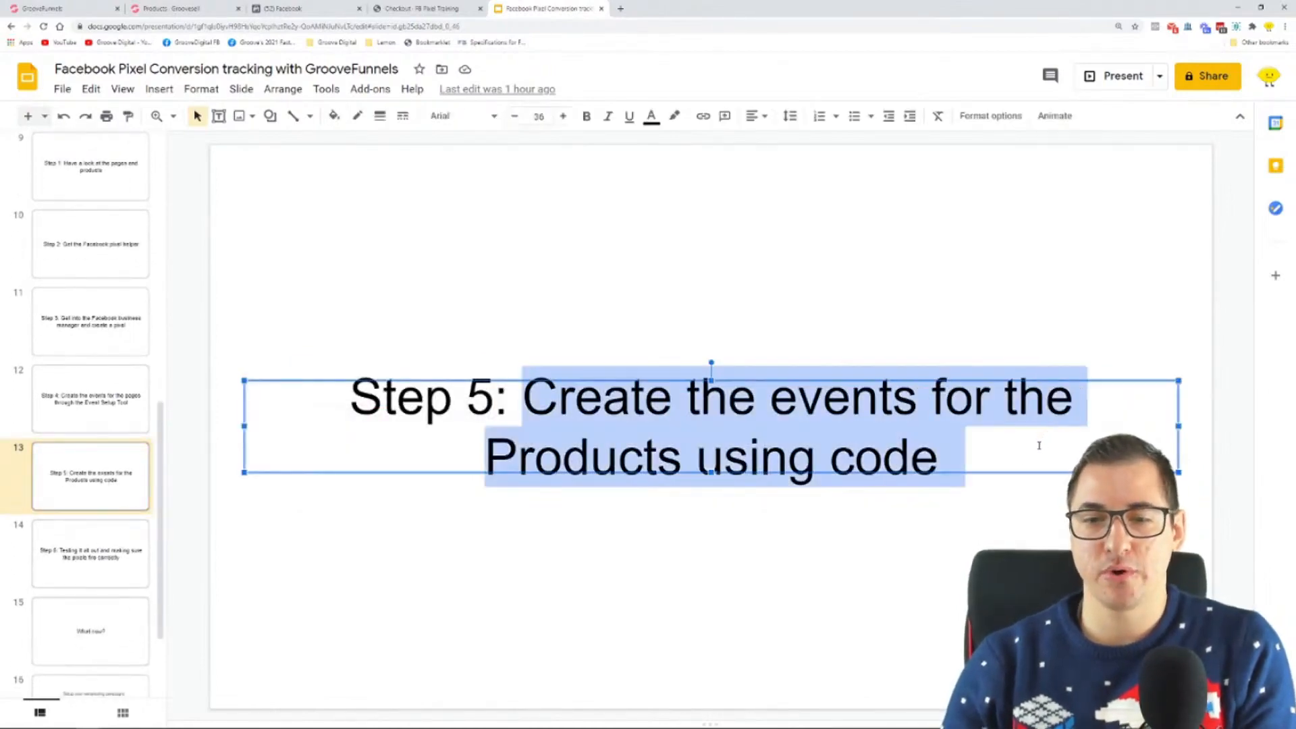
click(972, 486)
key(Return)
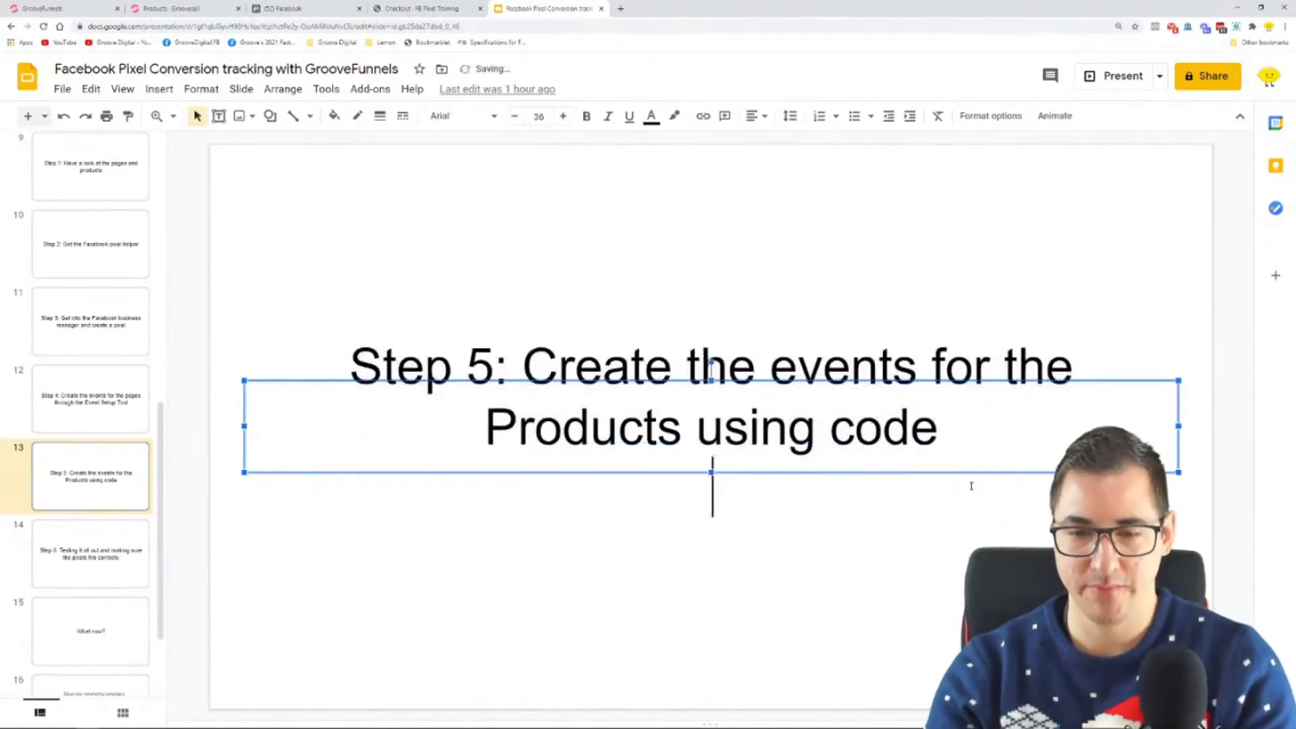
text((in gro)
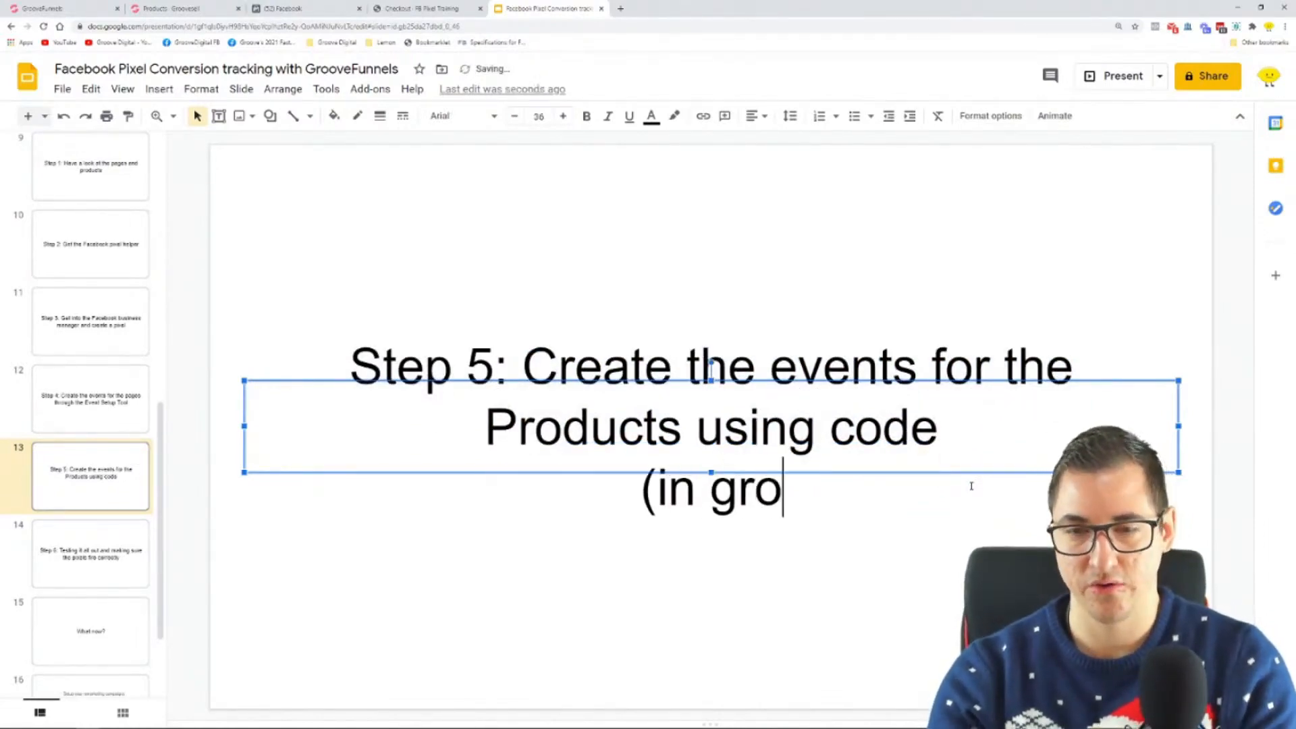
text(oveSell)
key(Left)
key(Left)
key(Left)
key(Left)
key(Left)
key(Left)
key(Left)
key(Left)
key(Left)
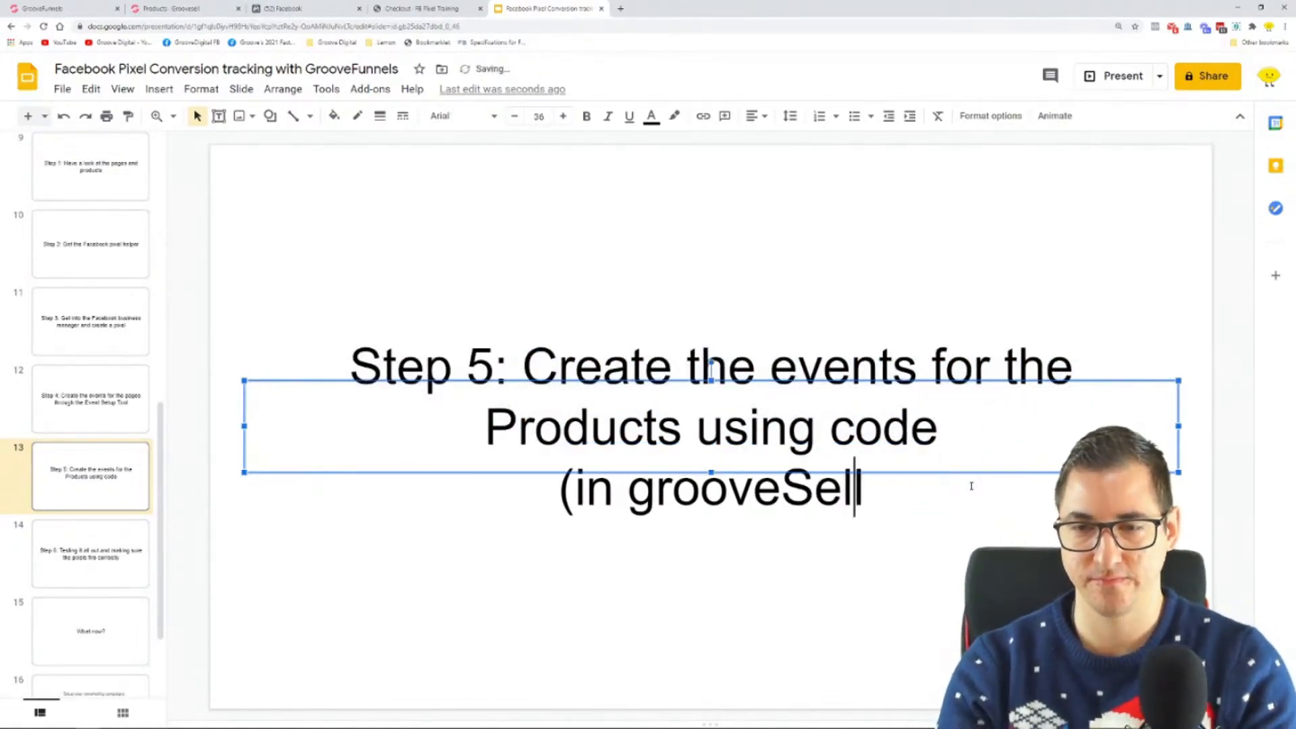
key(BackSpace)
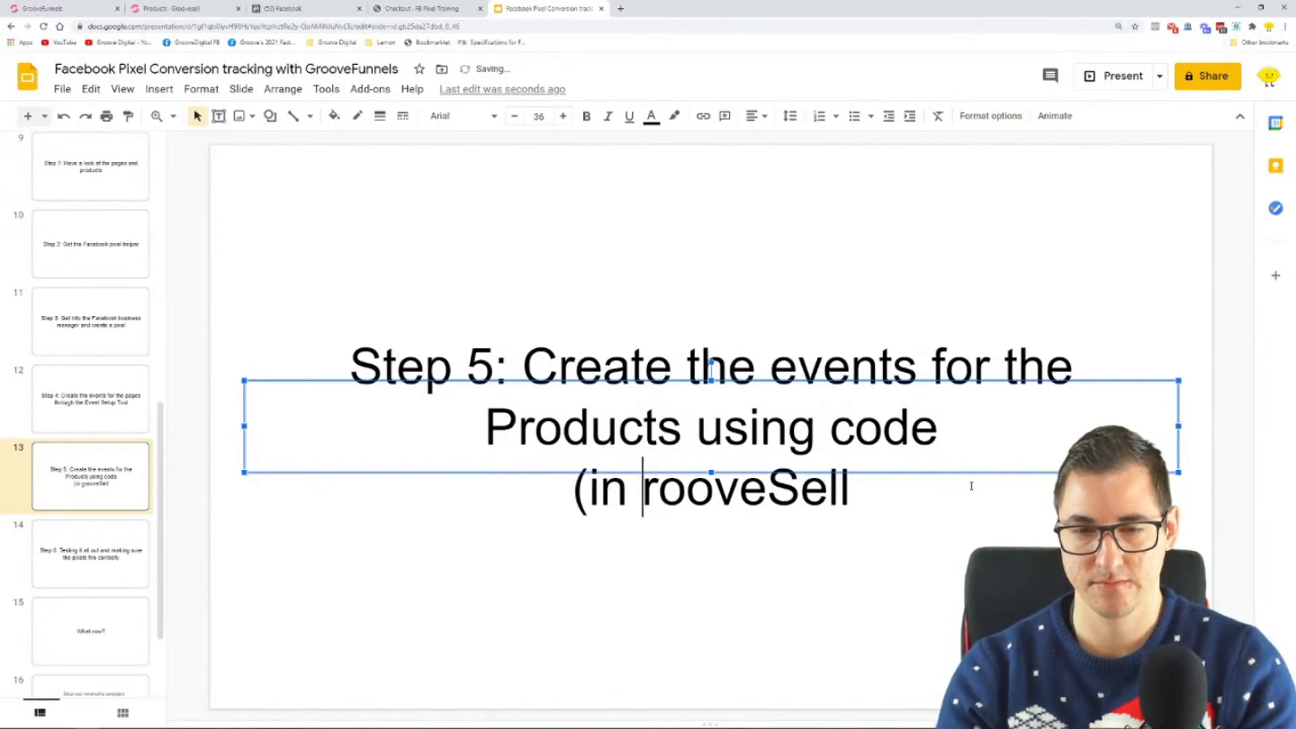
text(G)
key(Right)
key(Right)
key(Right)
key(Right)
key(End)
text())
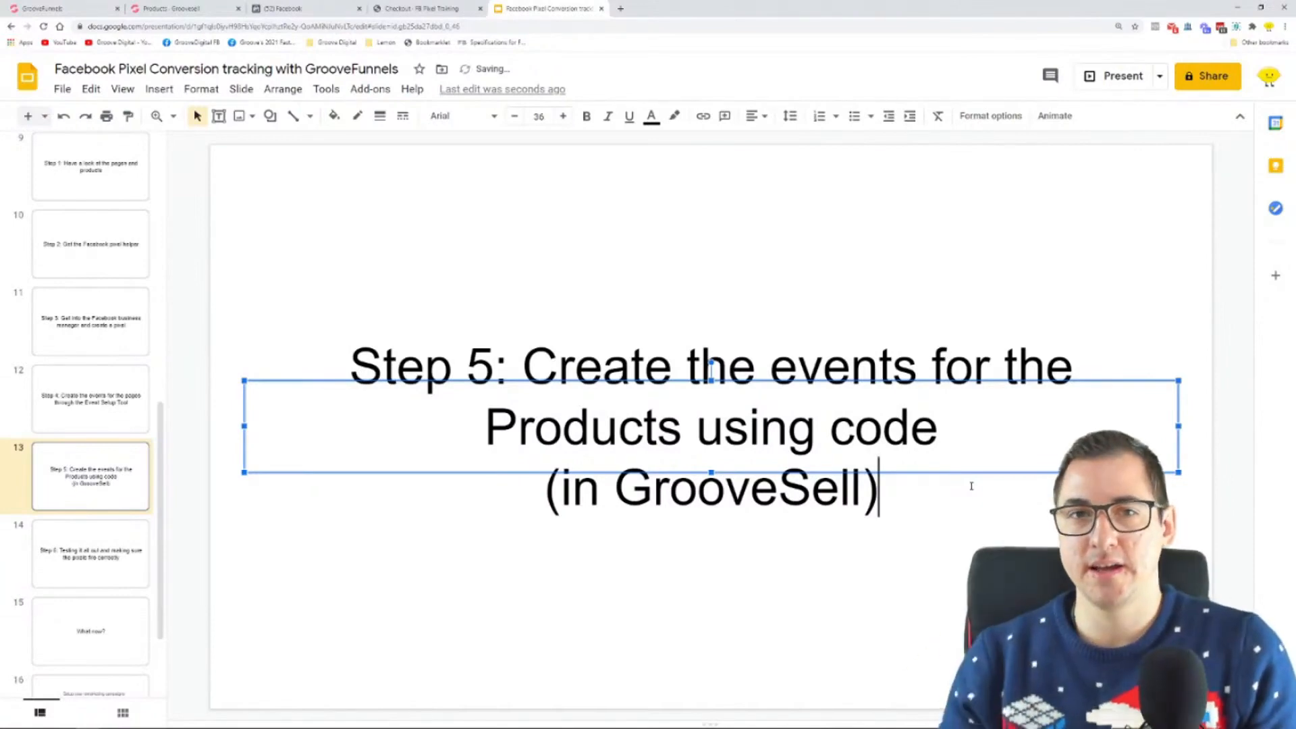
Step: Open the bookmarked Facebook help article Specifications for Facebook Pixel Standard Events and enlarge it to 175% at the standard events table
click(297, 8)
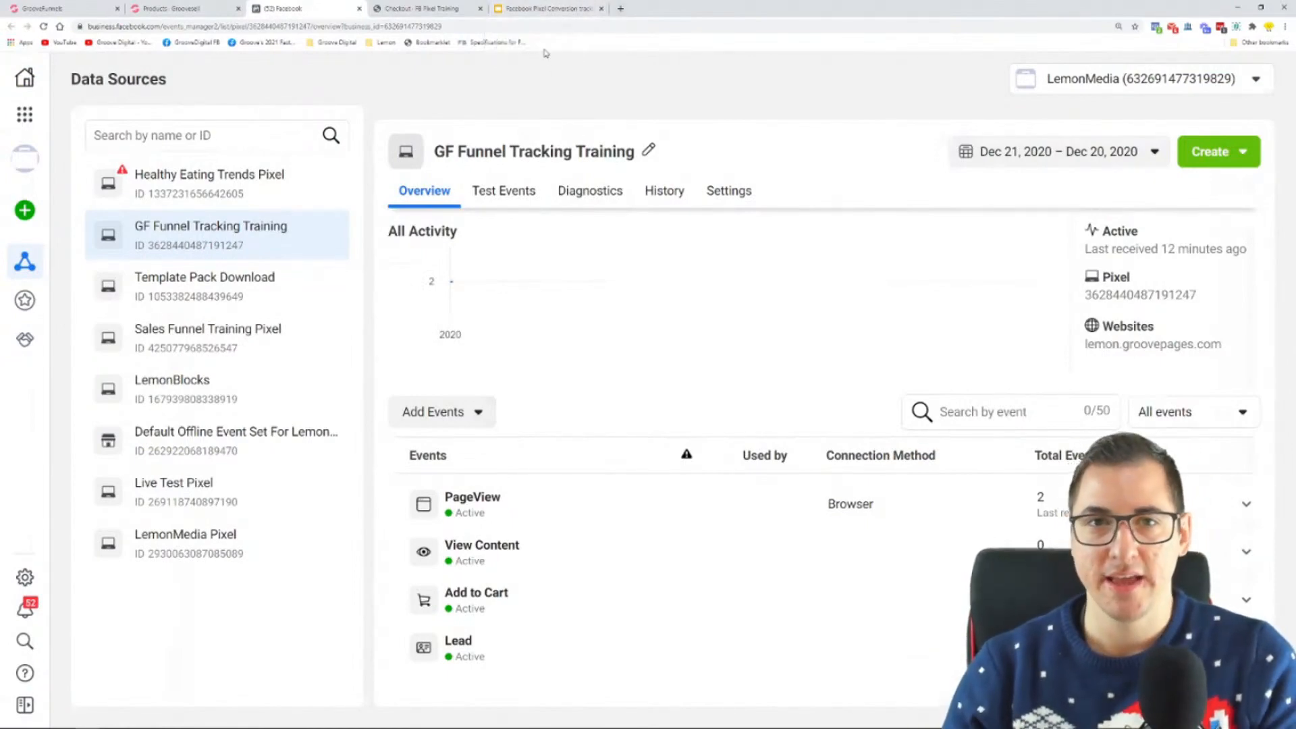
click(521, 43)
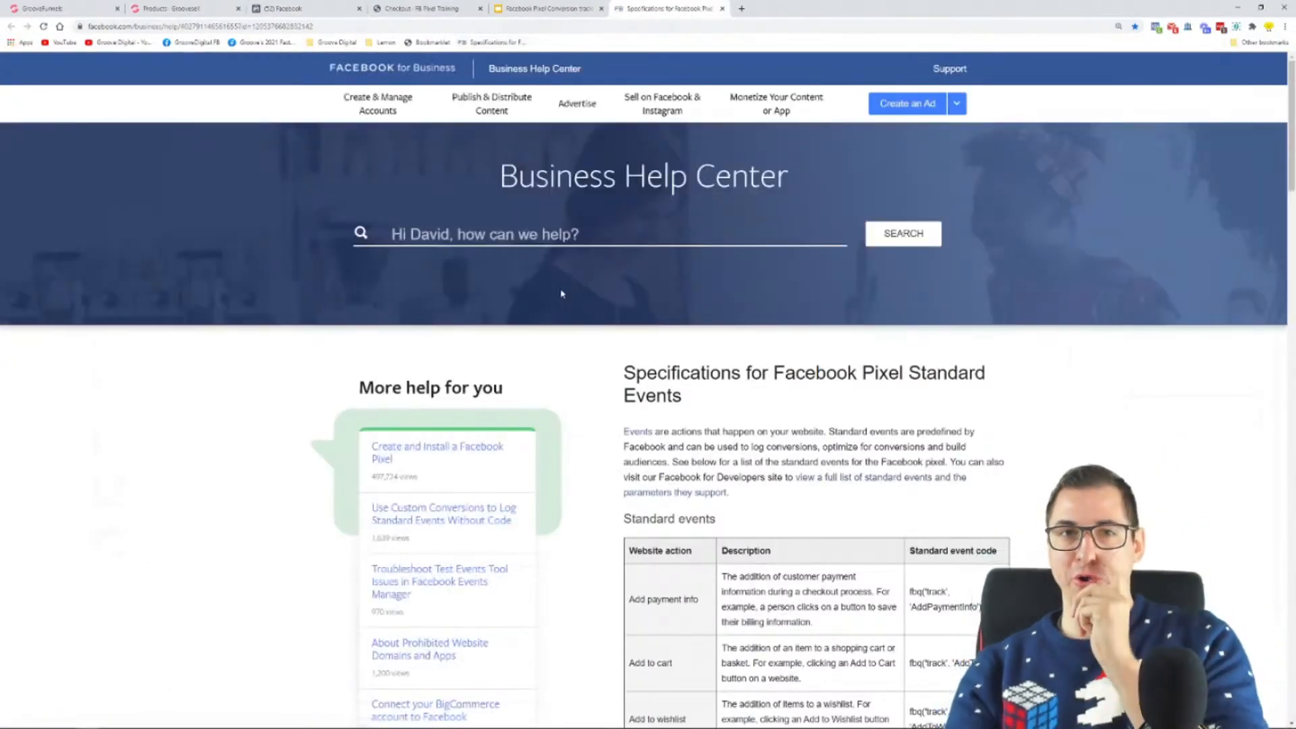
scroll(585, 360, down, 4)
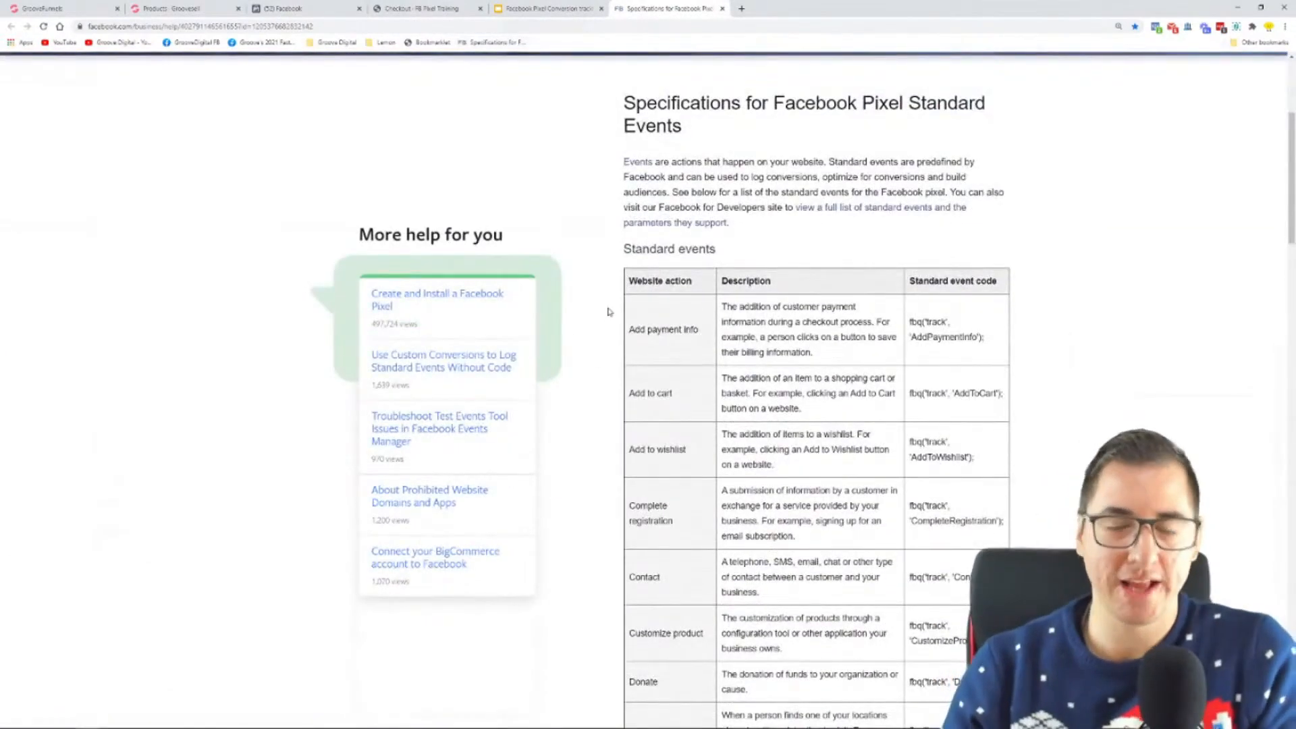
ctrl+scroll(593, 348, up, 2)
scroll(593, 348, down, 3)
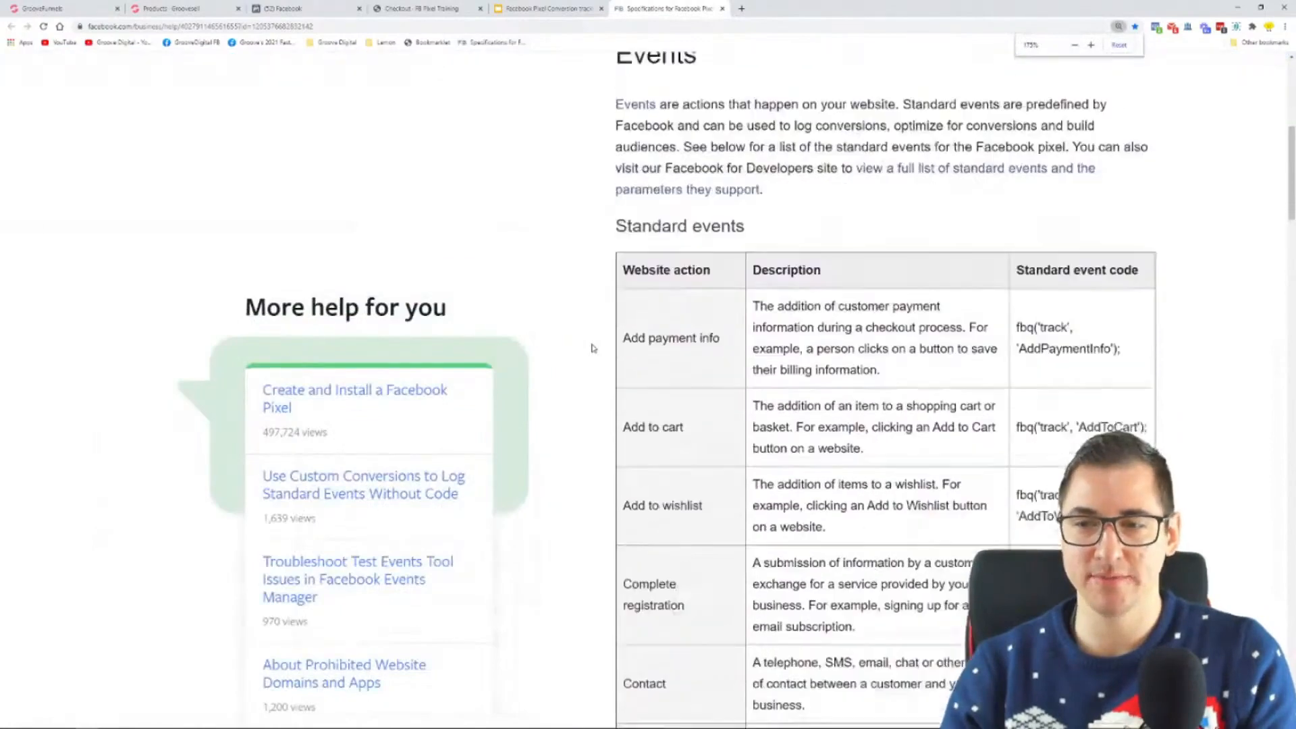
scroll(669, 305, up, 1)
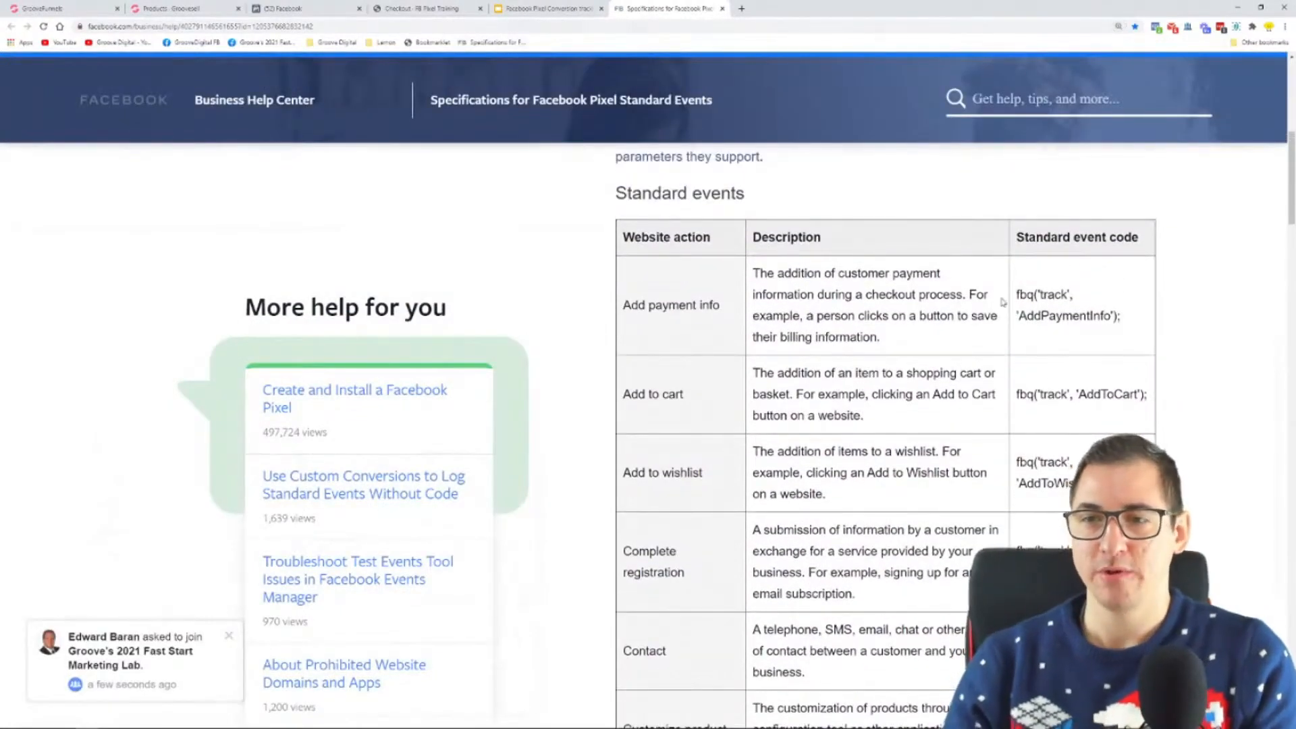
Step: Examine the standard events table's website actions and event codes, including Contact, and continue to the standard event example
drag(624, 305, 741, 309)
drag(623, 393, 699, 395)
drag(623, 472, 749, 481)
scroll(653, 405, down, 2)
drag(653, 405, 692, 462)
scroll(696, 456, down, 3)
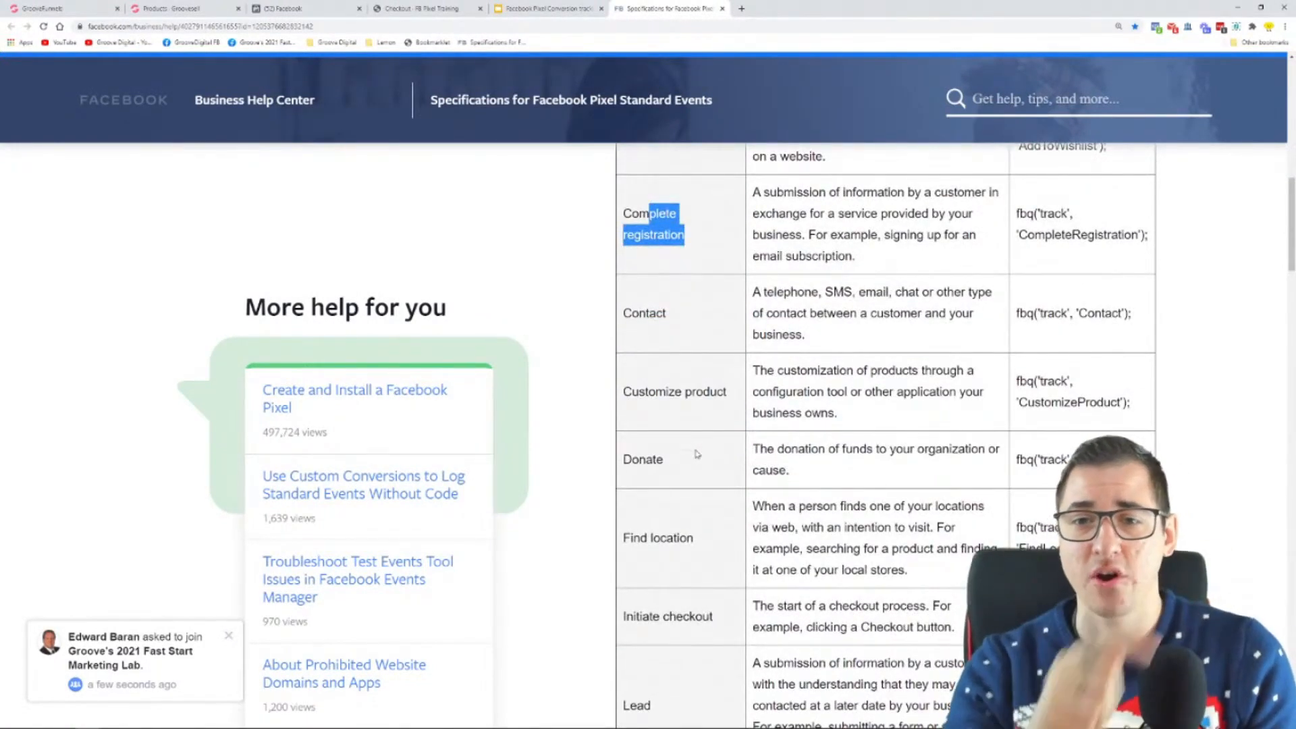
drag(1133, 313, 1018, 320)
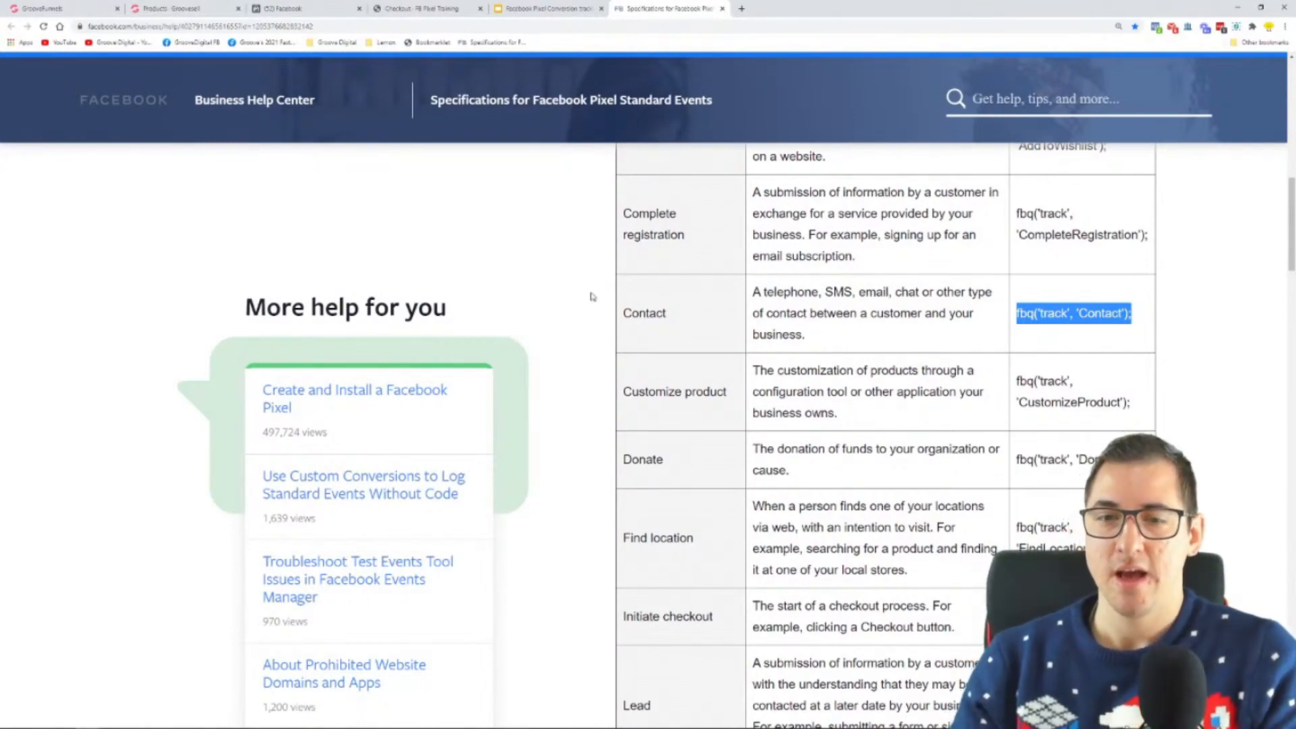
scroll(592, 296, down, 1)
scroll(648, 318, up, 6)
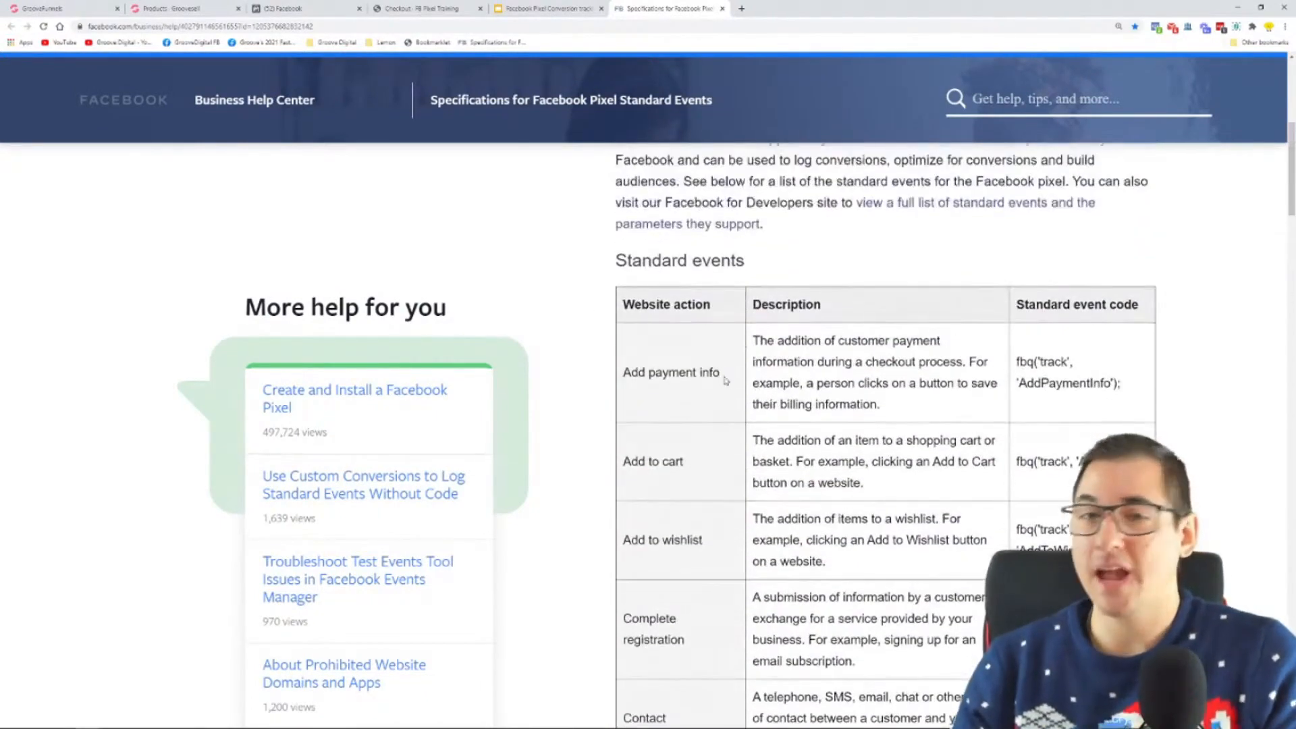
scroll(720, 374, down, 20)
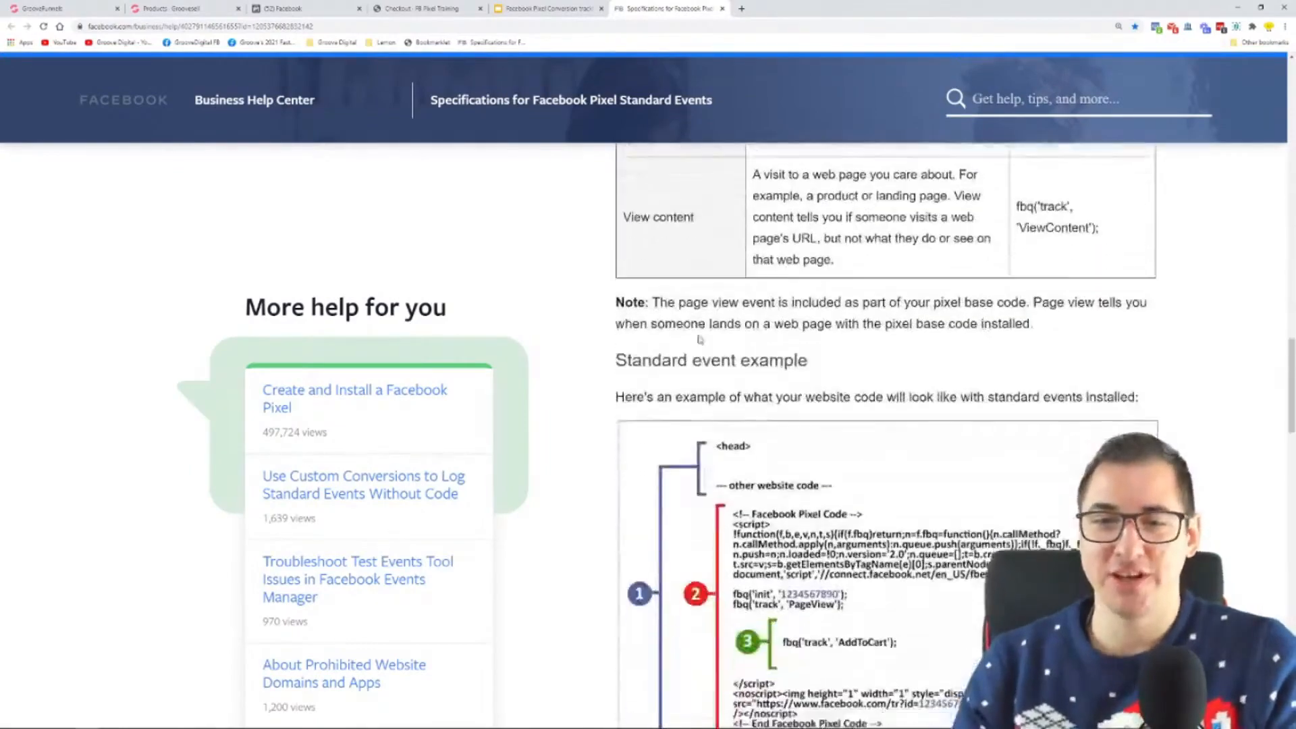
Step: Examine the help article's standard event code examples and base code diagram, and reduce the page zoom to 150%
scroll(700, 340, down, 6)
scroll(838, 341, up, 2)
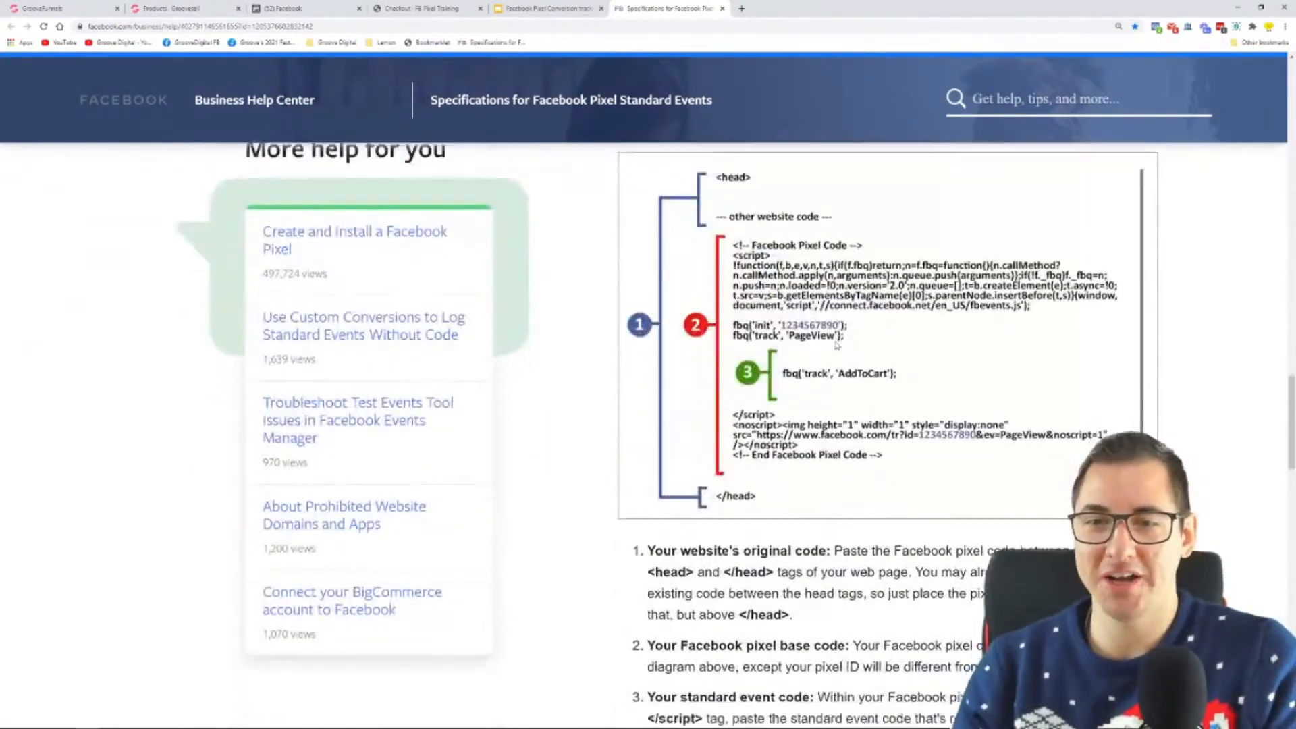
scroll(838, 343, down, 8)
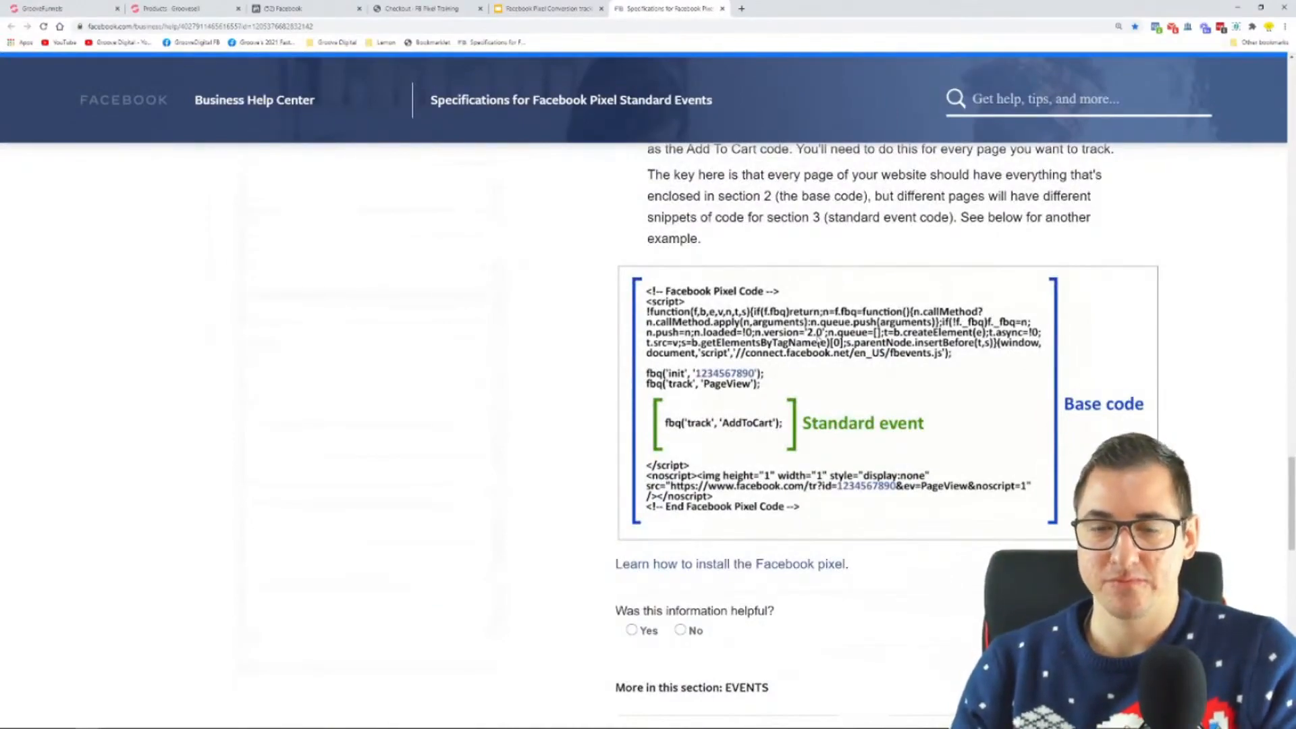
scroll(819, 343, up, 3)
scroll(788, 380, down, 3)
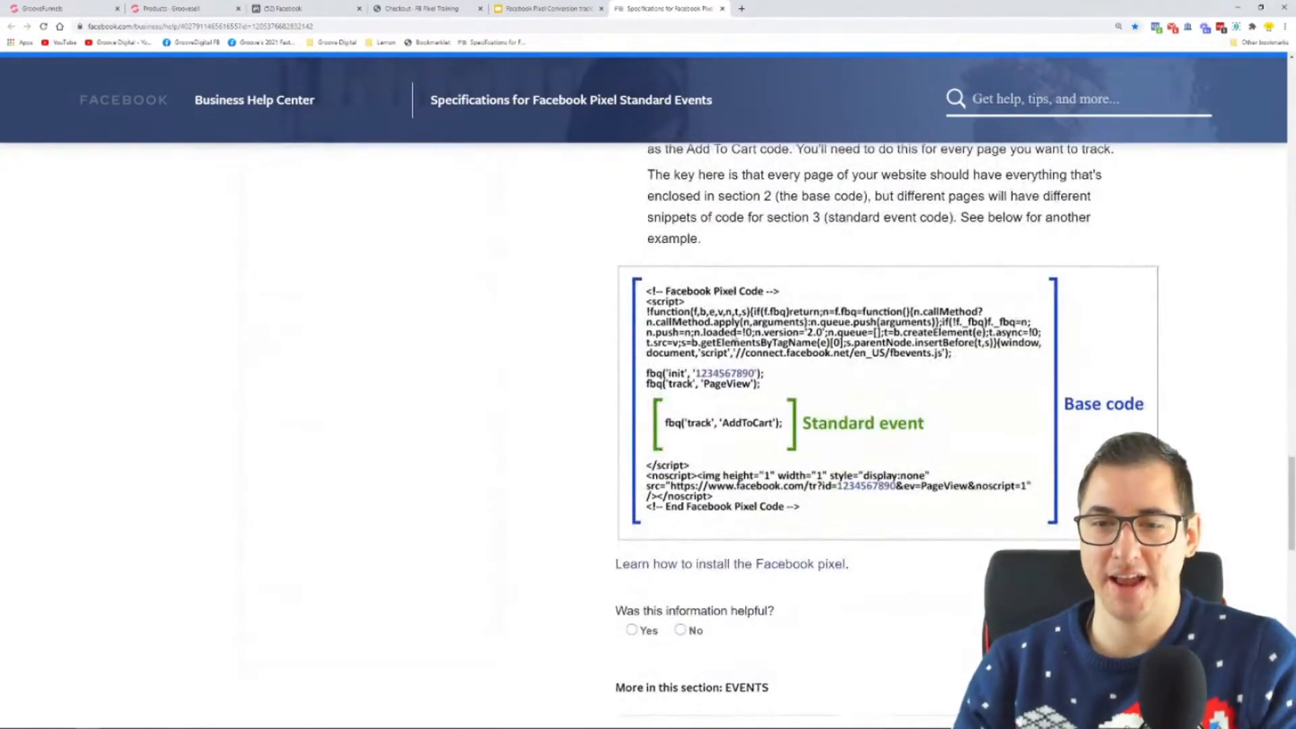
scroll(787, 295, up, 15)
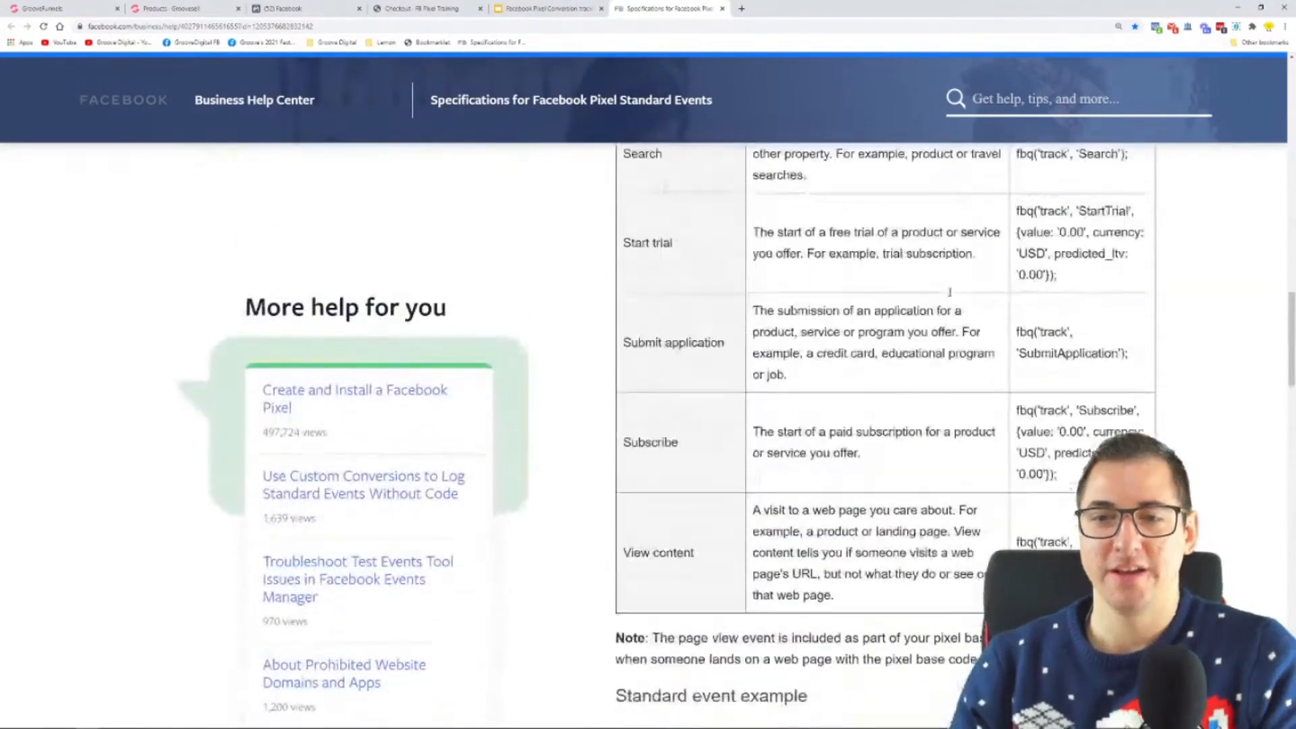
key(ctrl+minus)
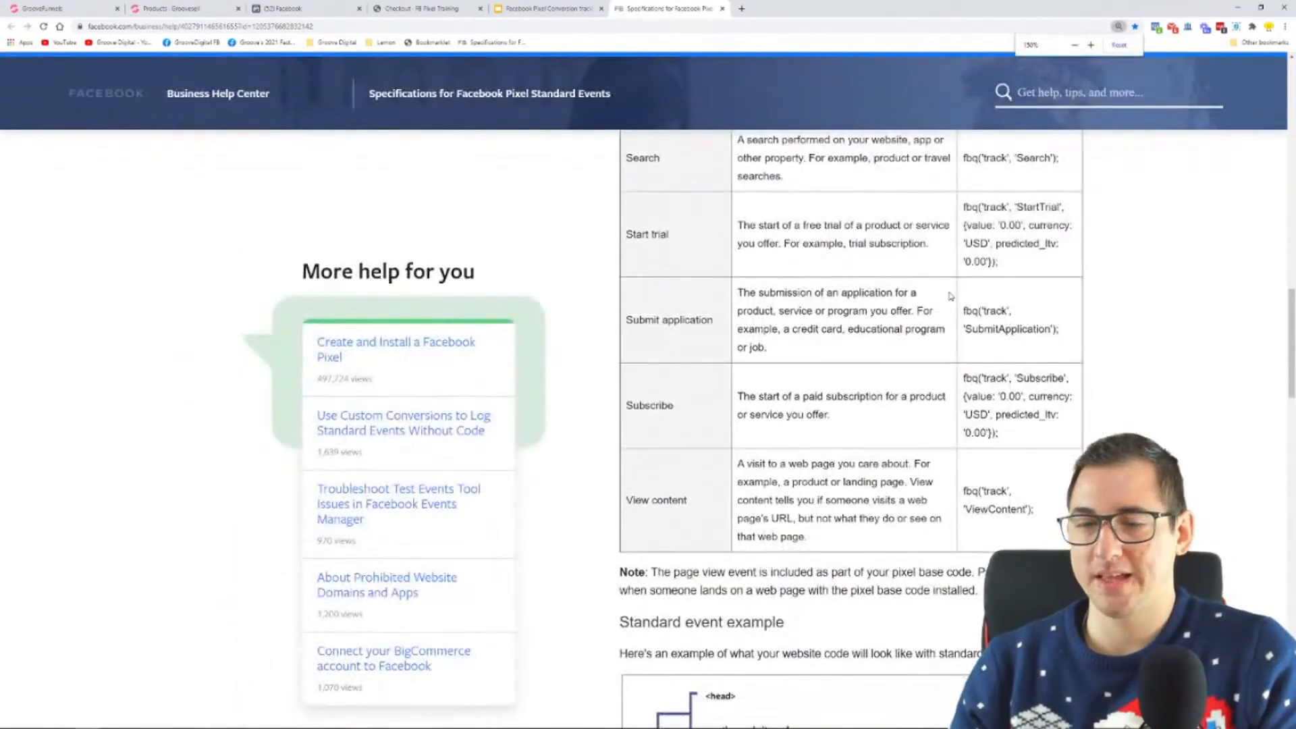
scroll(416, 75, up, 1)
Step: Copy the help article's address and add the line "Help article" below "(in GrooveSell)" on slide 13 of the presentation
click(324, 26)
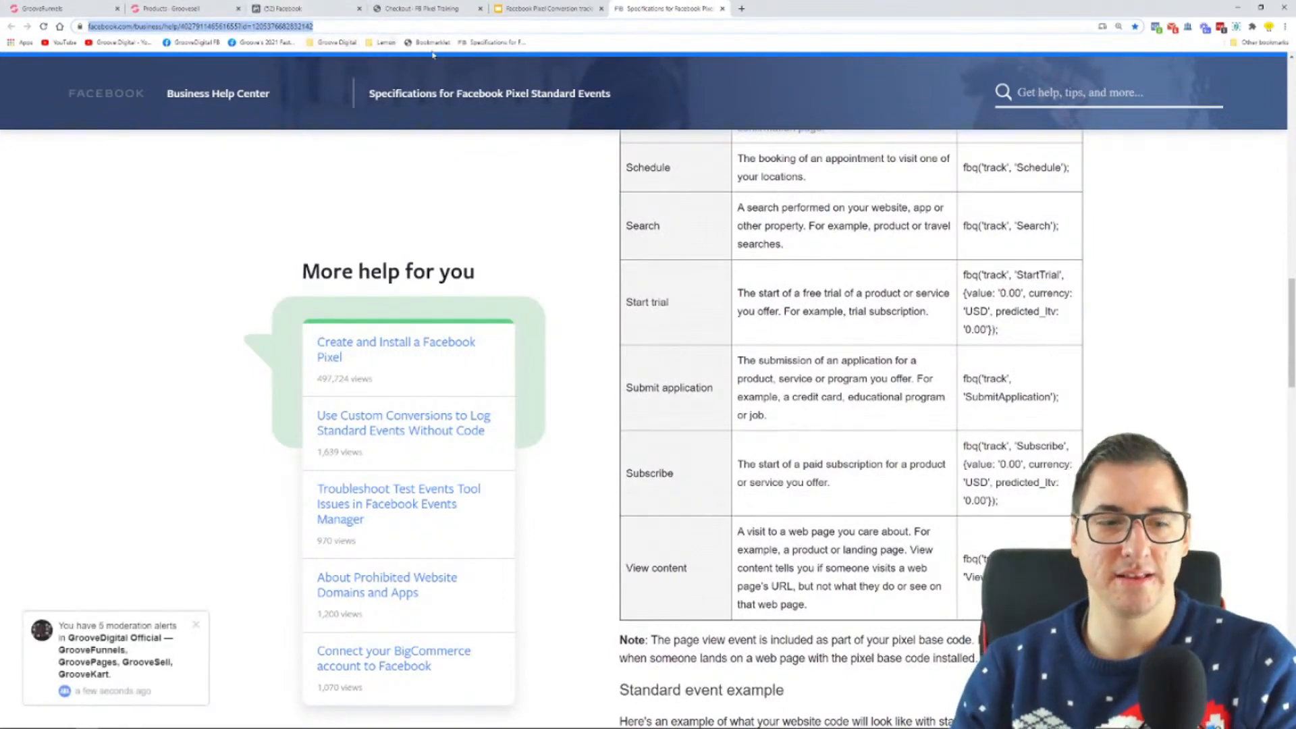
click(545, 9)
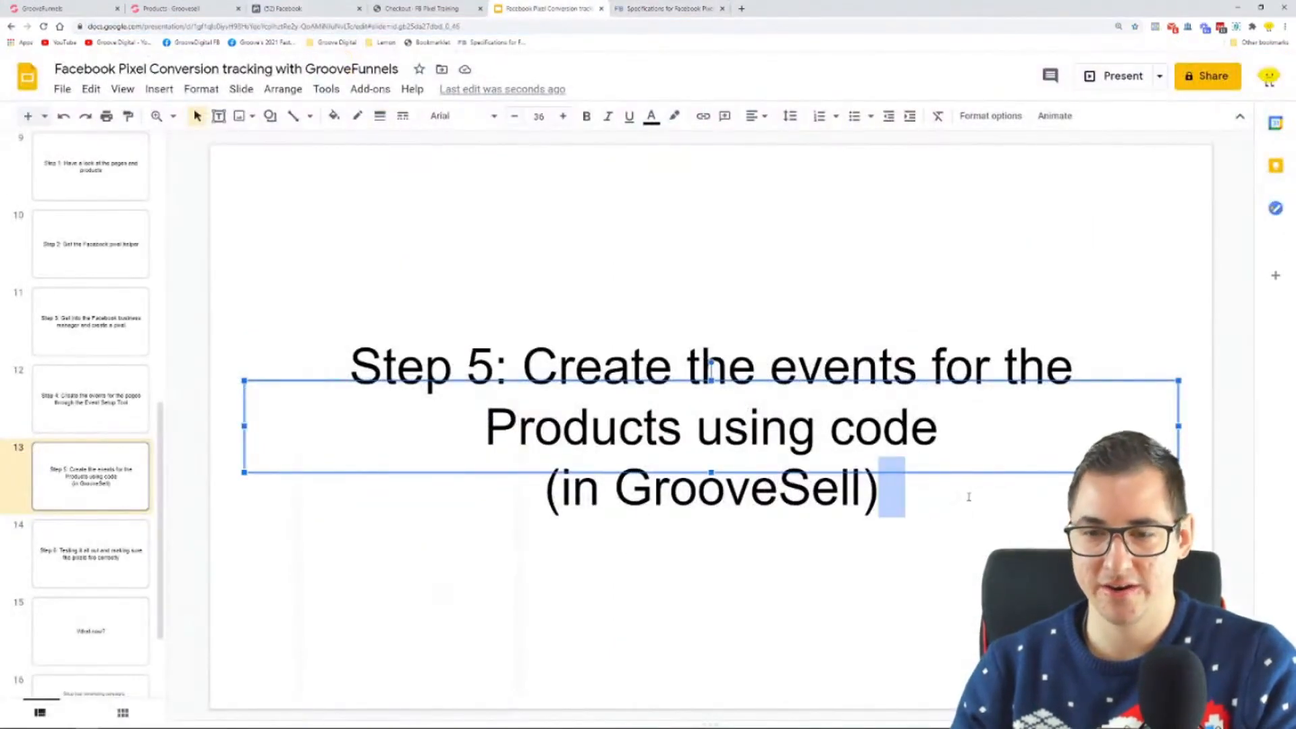
key(Return)
key(Return)
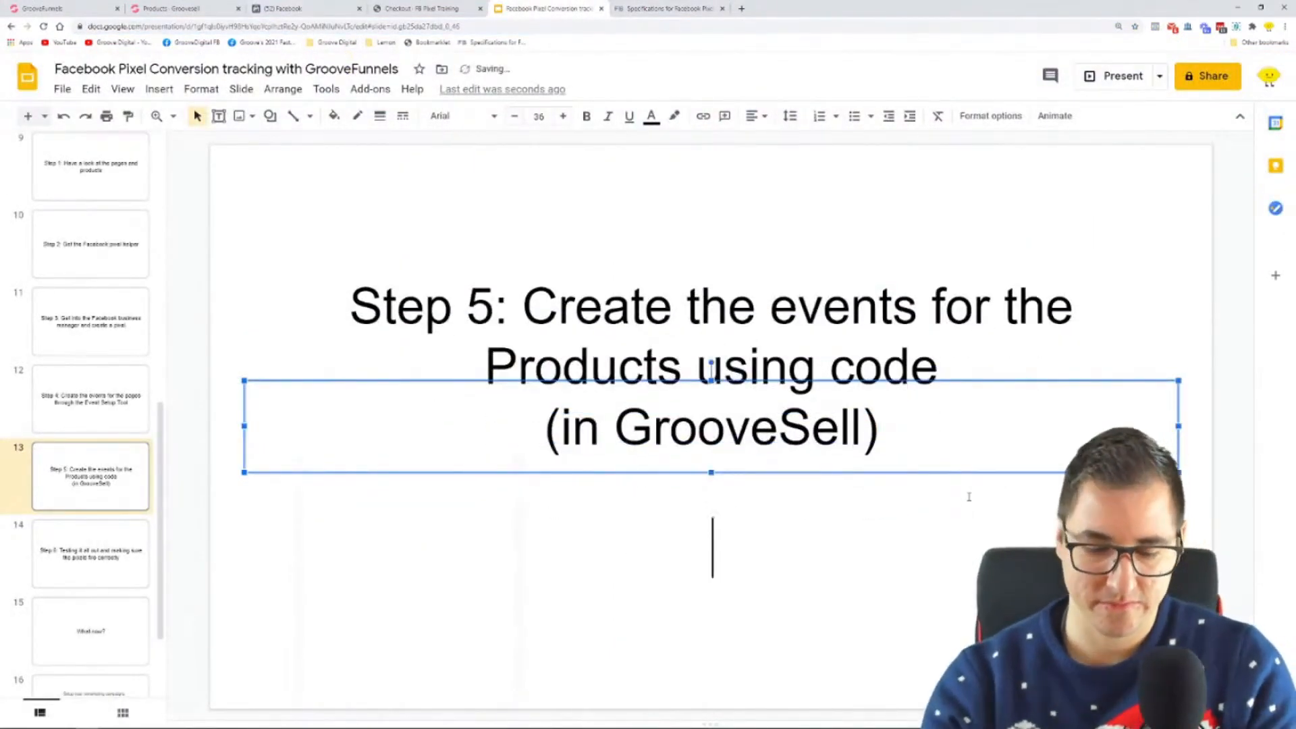
text(Help article)
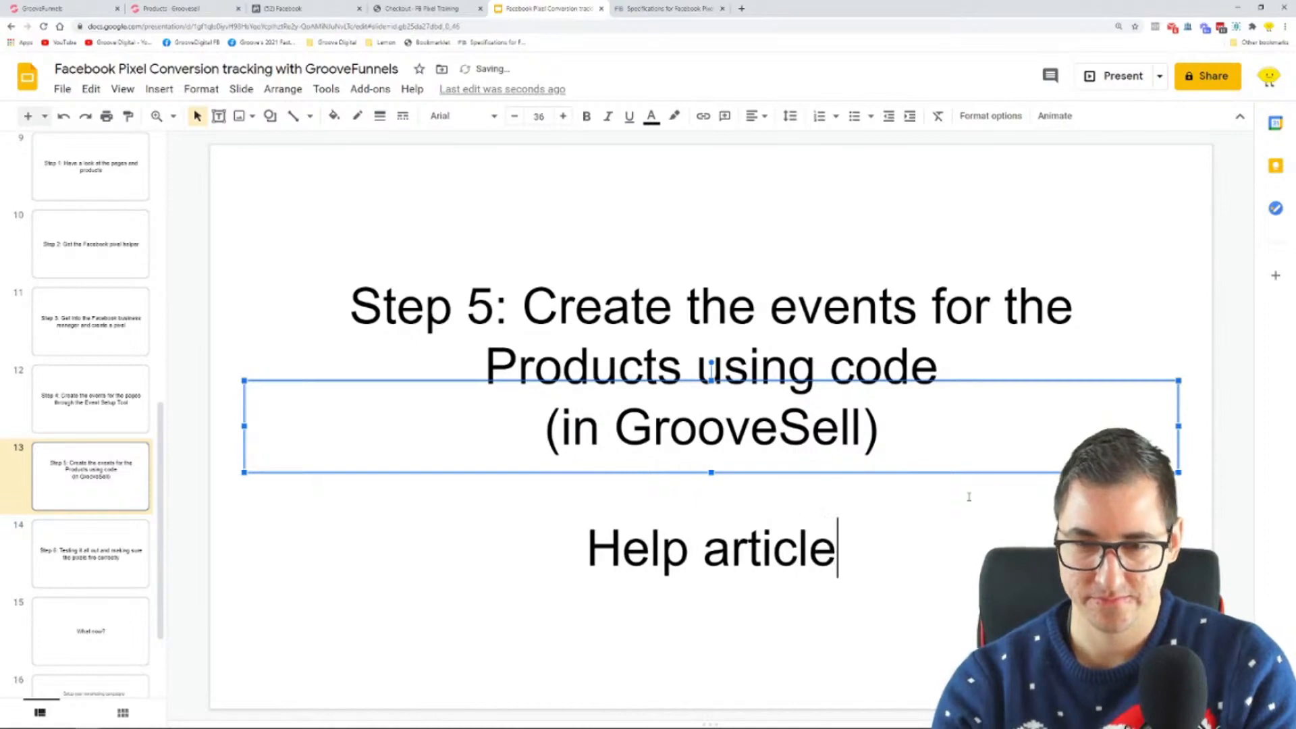
Step: Link the "Help article" text on slide 13 to the copied Facebook help article address
drag(838, 548, 585, 548)
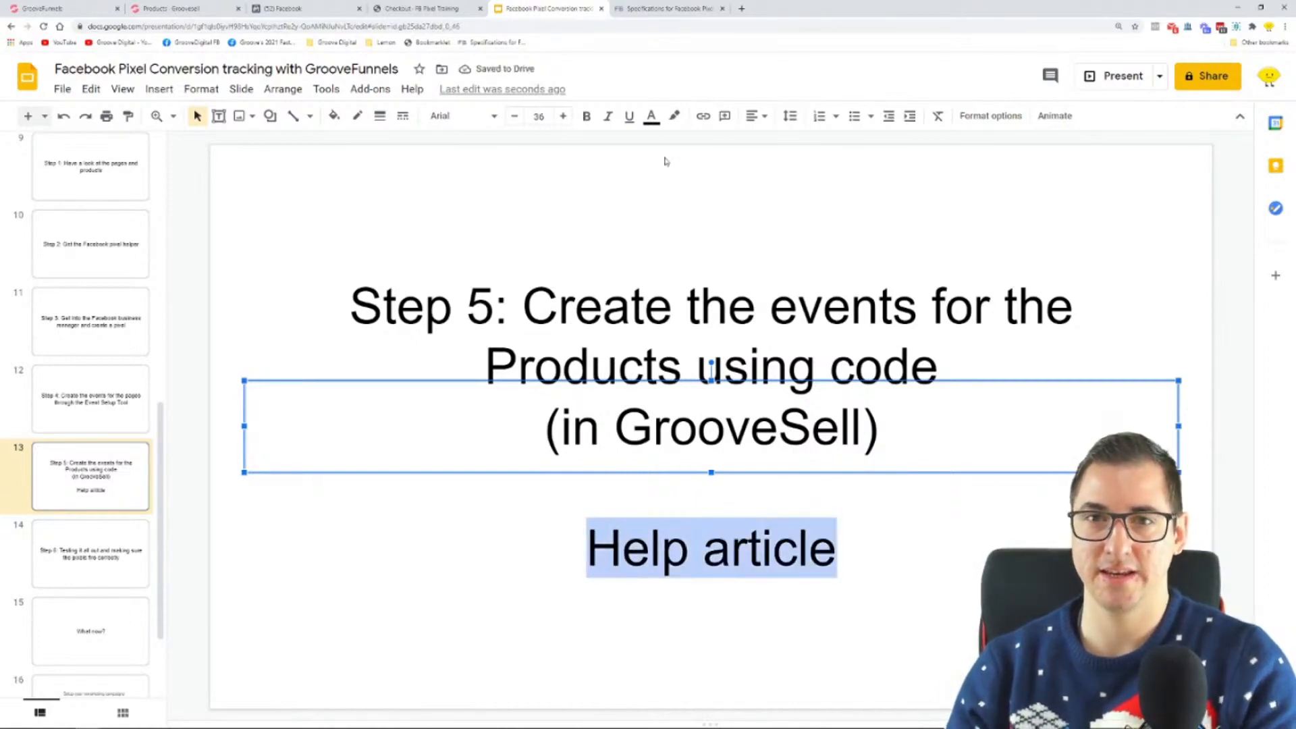
click(703, 115)
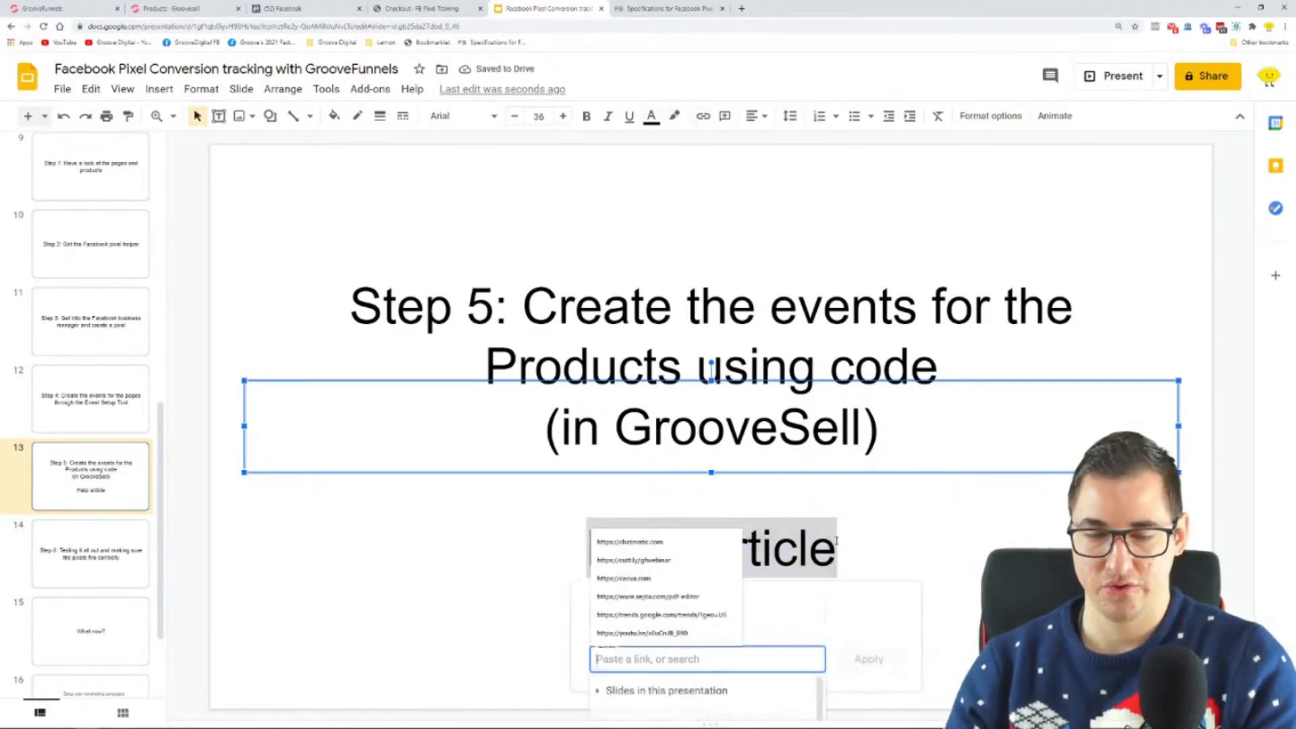
key(ctrl+v)
click(862, 658)
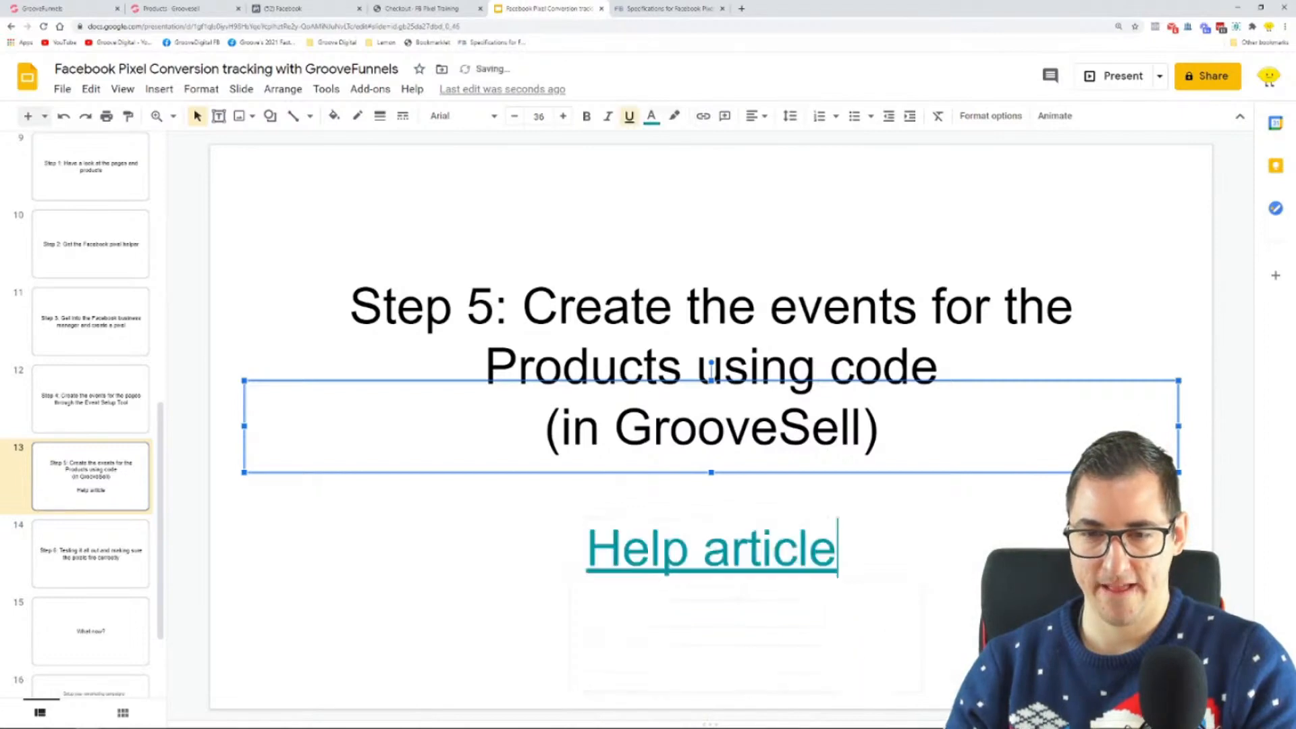
key(Escape)
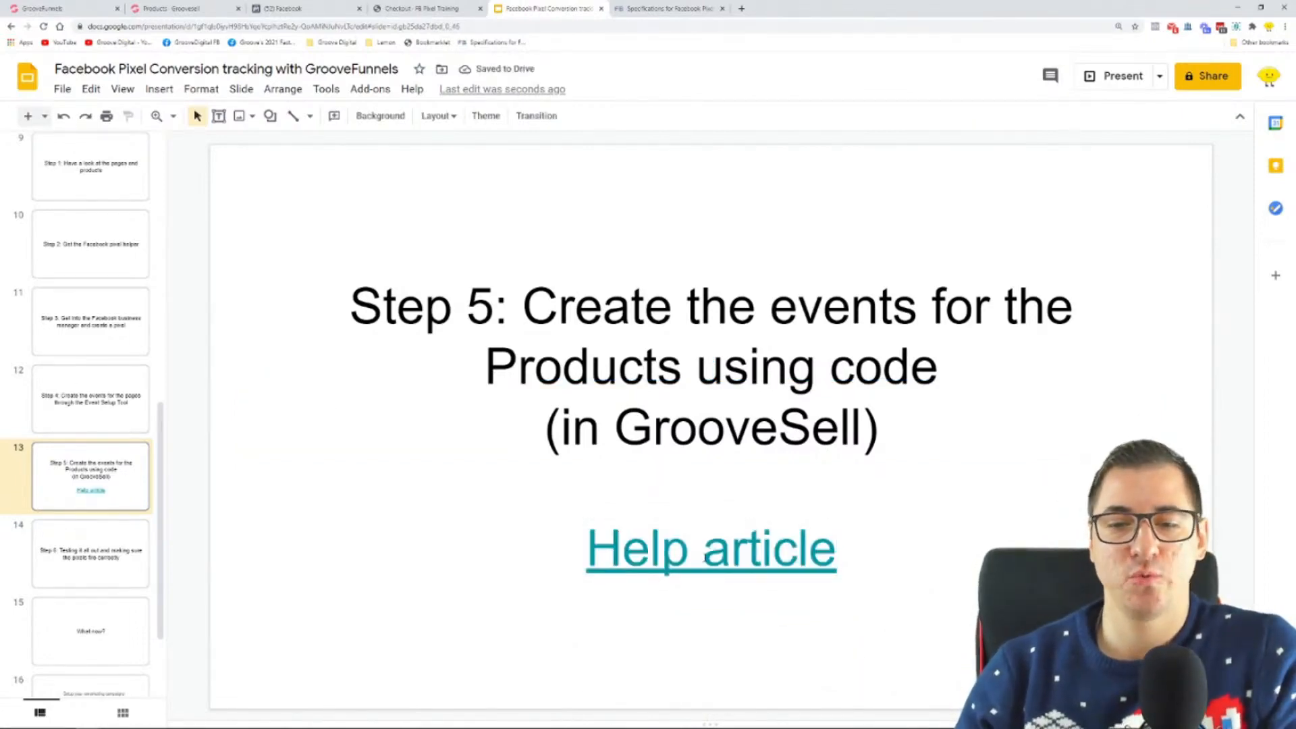
click(704, 547)
Step: Switch to the Facebook help article and review the Initiate checkout, Lead and Purchase events in the standard events table
click(628, 8)
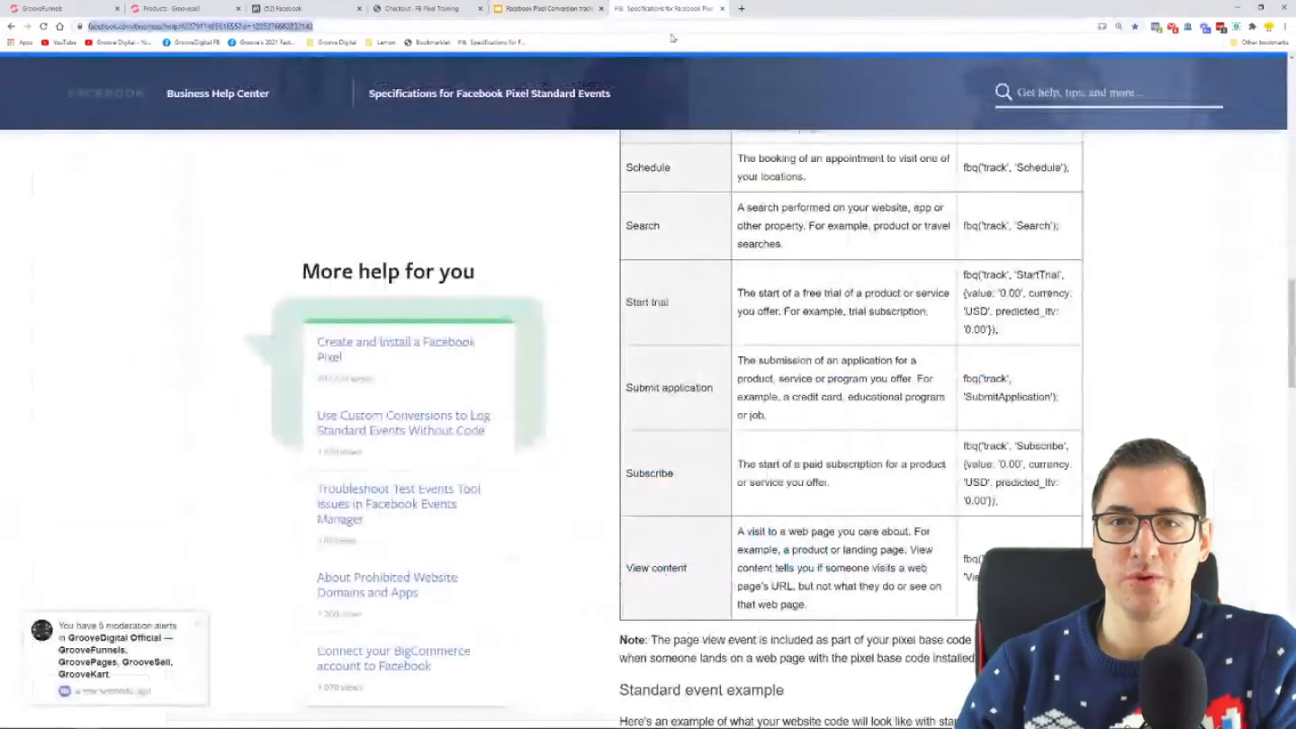
scroll(1000, 327, up, 6)
scroll(999, 326, down, 7)
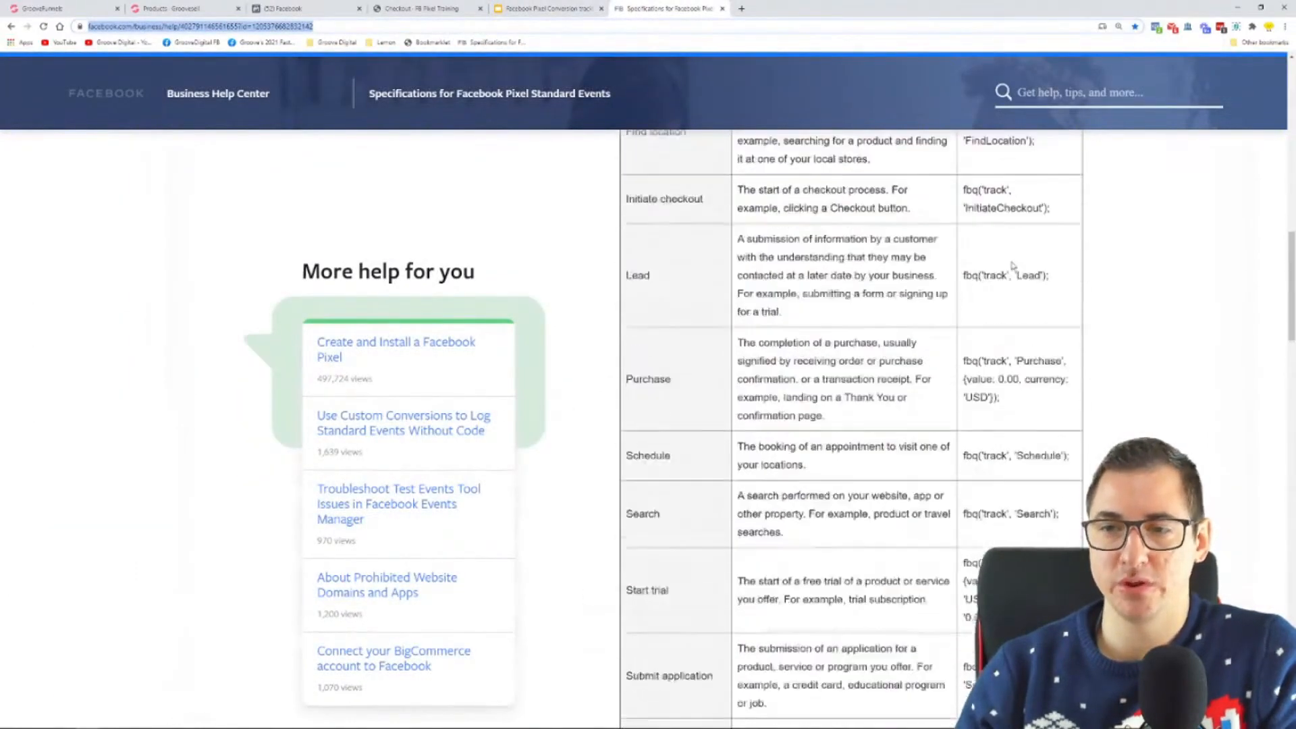
scroll(1012, 351, up, 6)
scroll(1024, 375, down, 1)
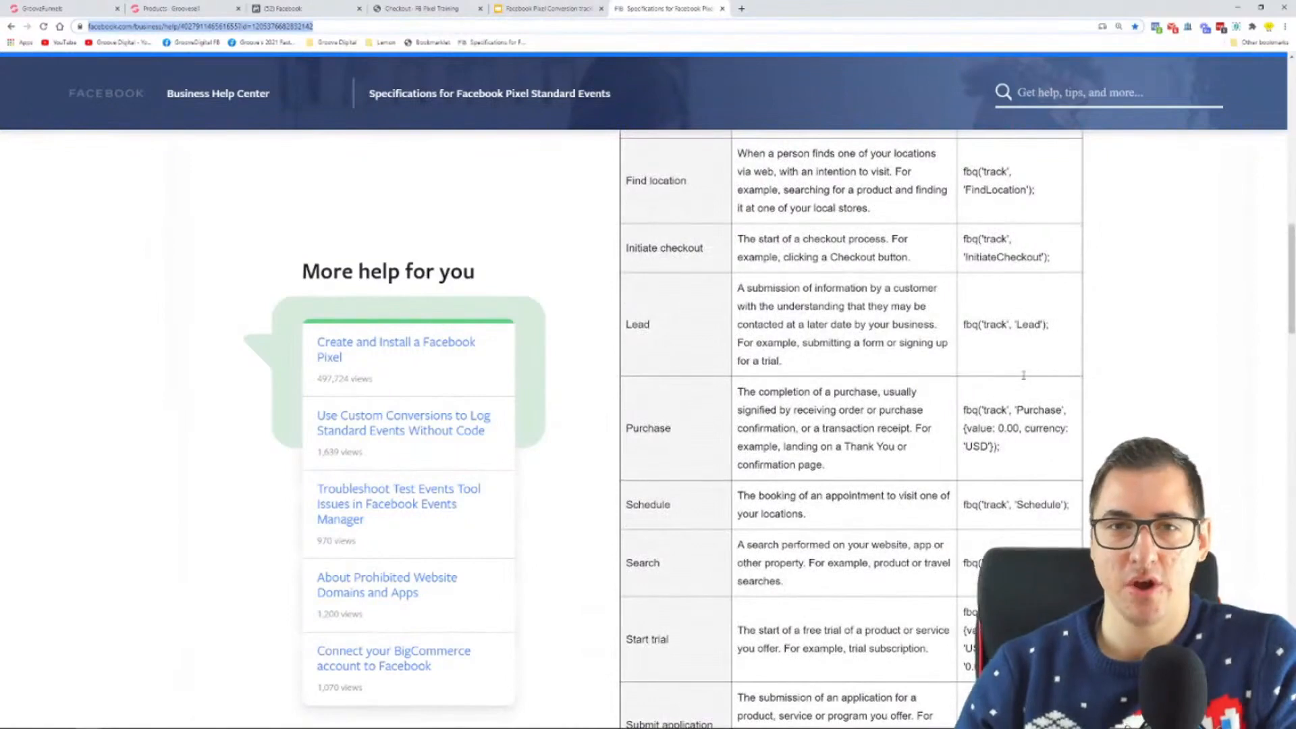
click(1130, 341)
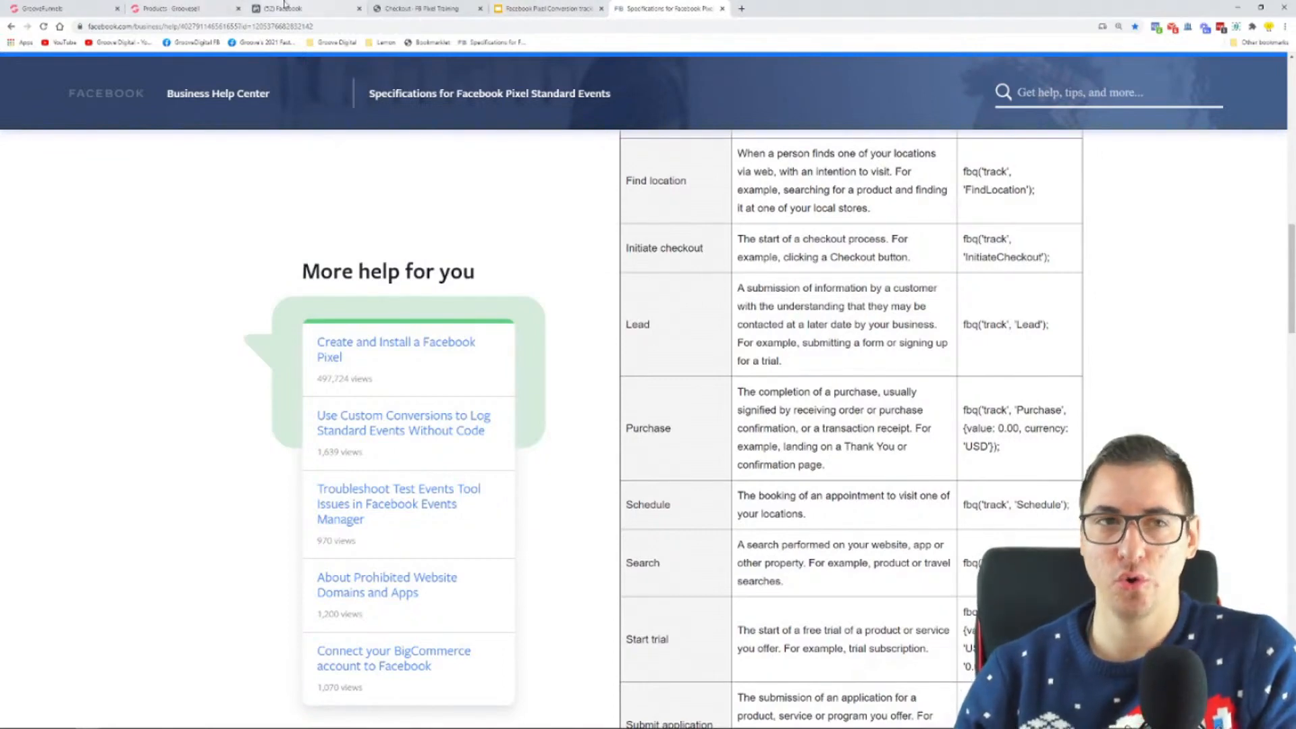
Step: Switch to the GroovePages editor, publish the site under the path "pixel", and return to the GrooveSell product list, closing the open dialog
click(68, 6)
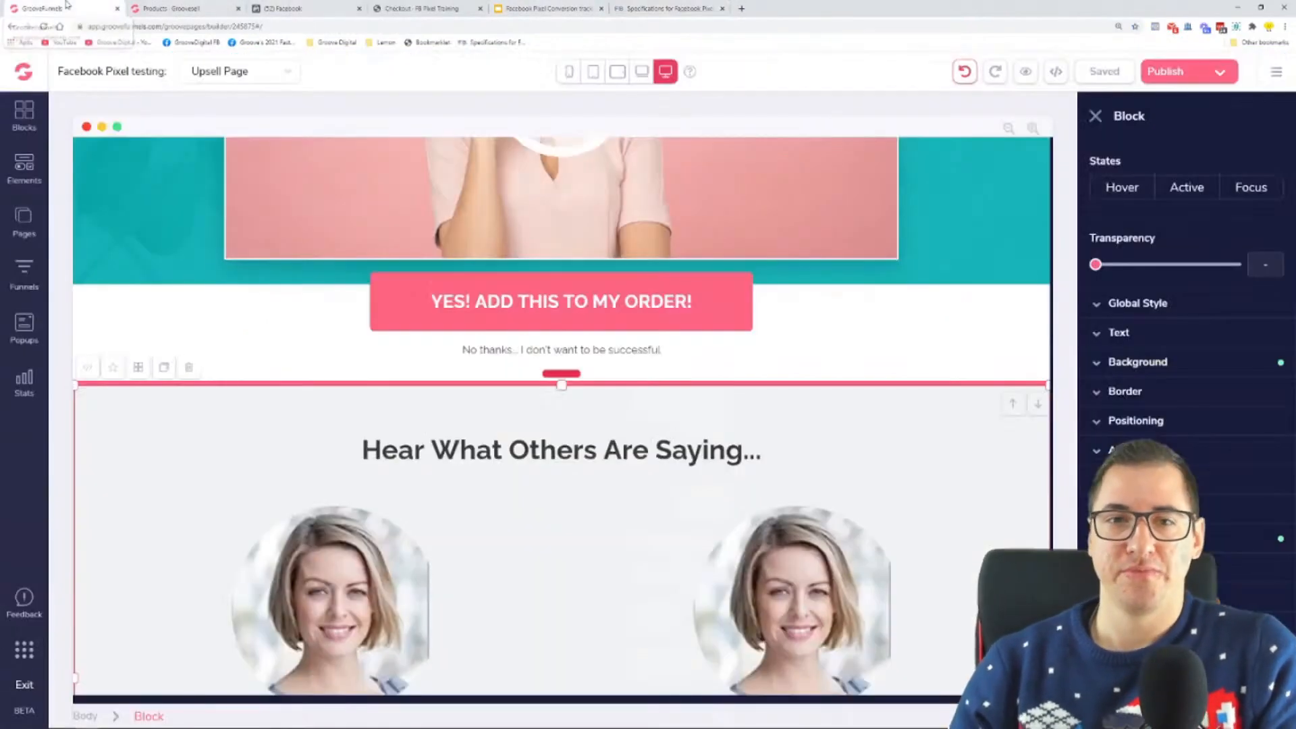
click(1188, 75)
click(1187, 520)
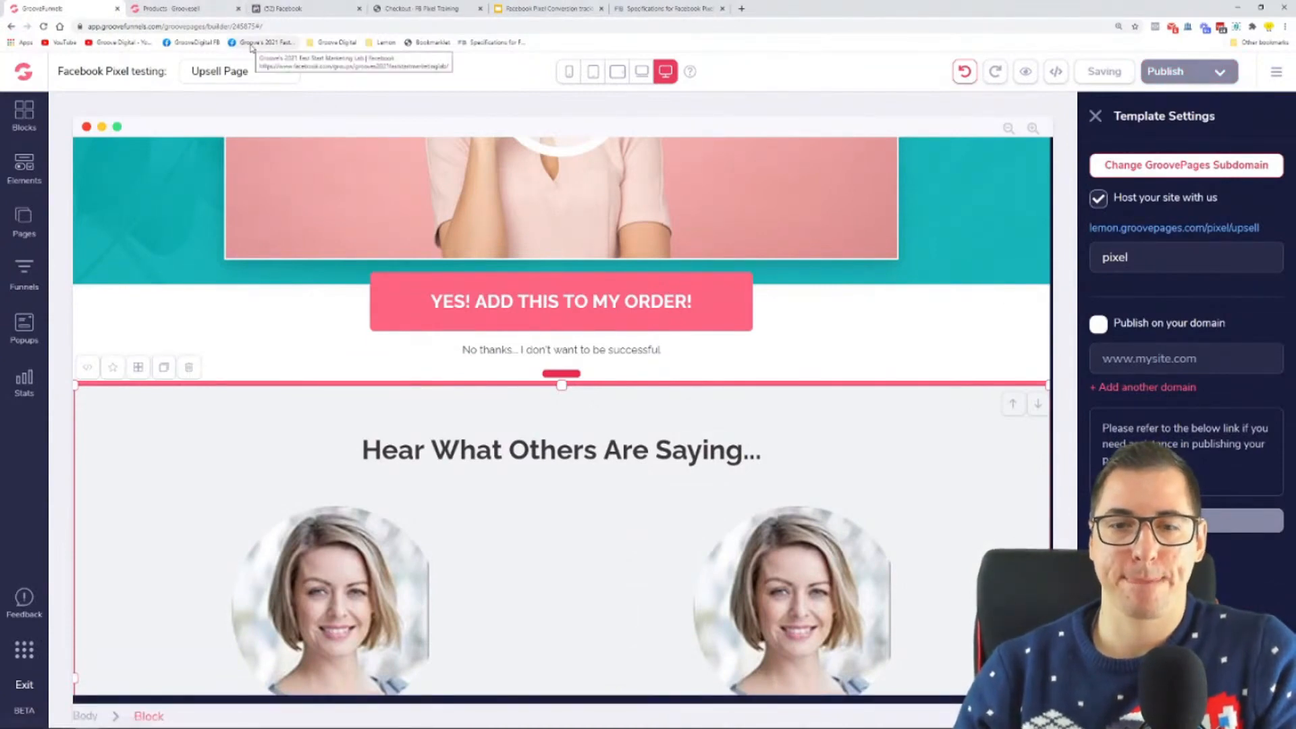
click(160, 7)
click(876, 238)
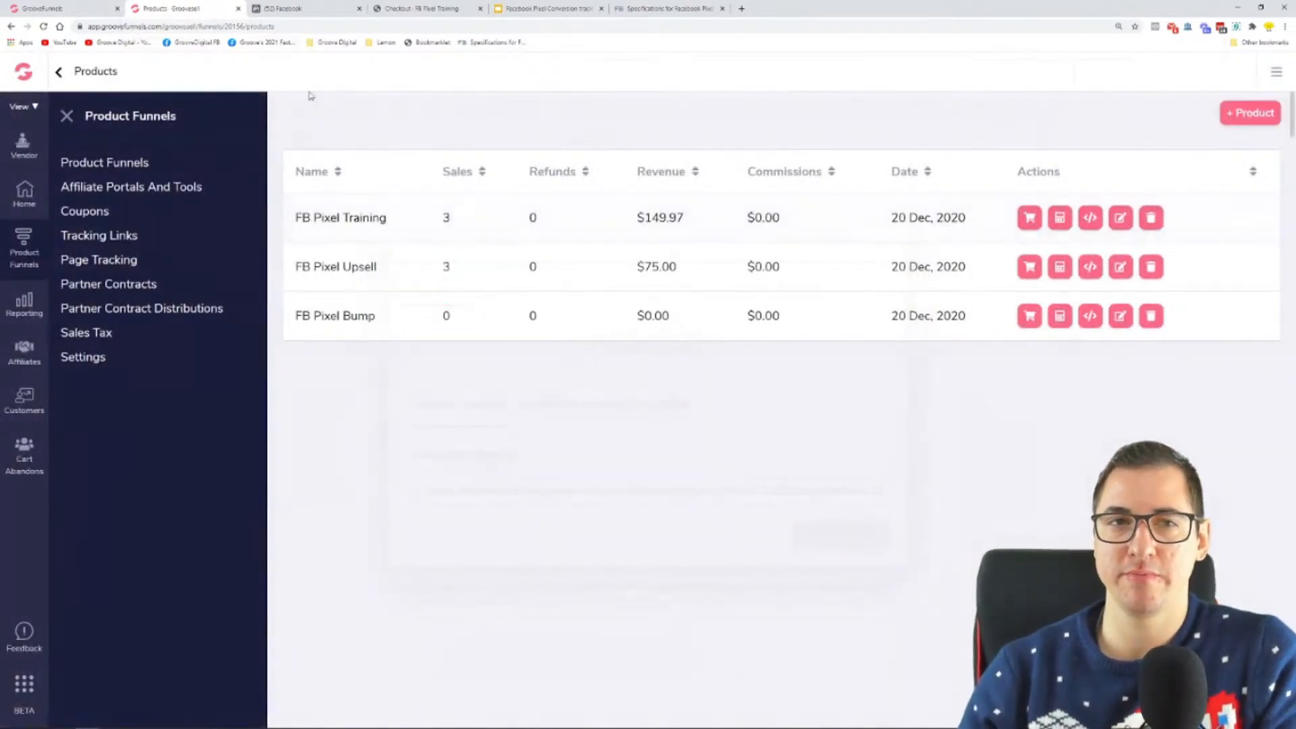
Step: Review the FB Pixel Training checkout page's bump offer title, description and price, and toggle its checkbox on and off
click(421, 7)
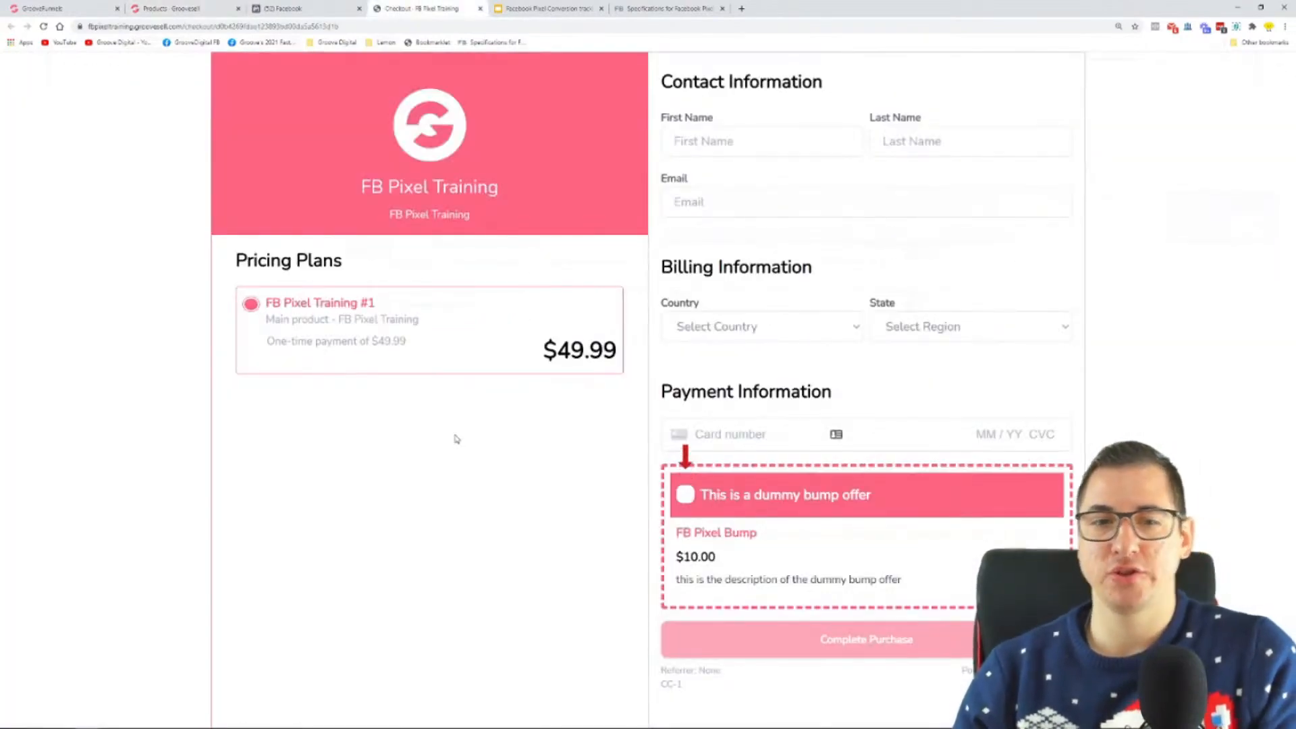
key(ctrl+minus)
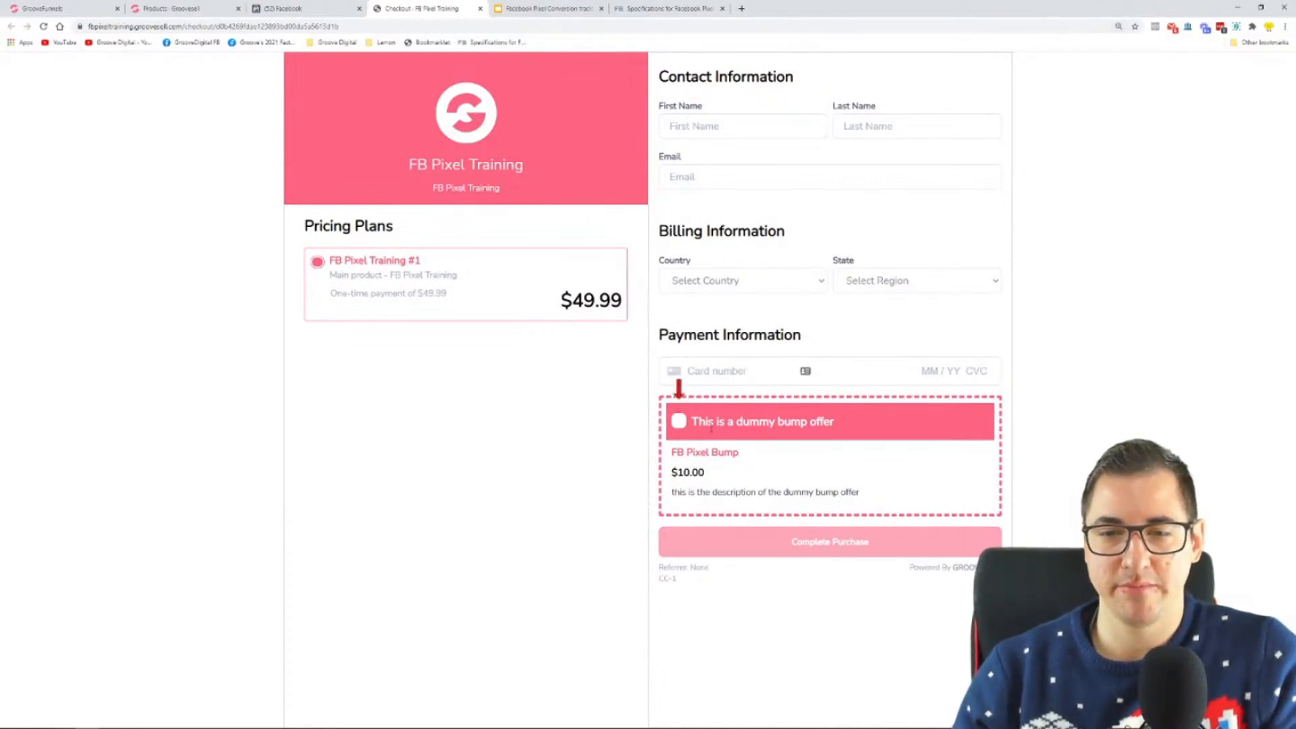
drag(700, 421, 874, 414)
triple_click(834, 422)
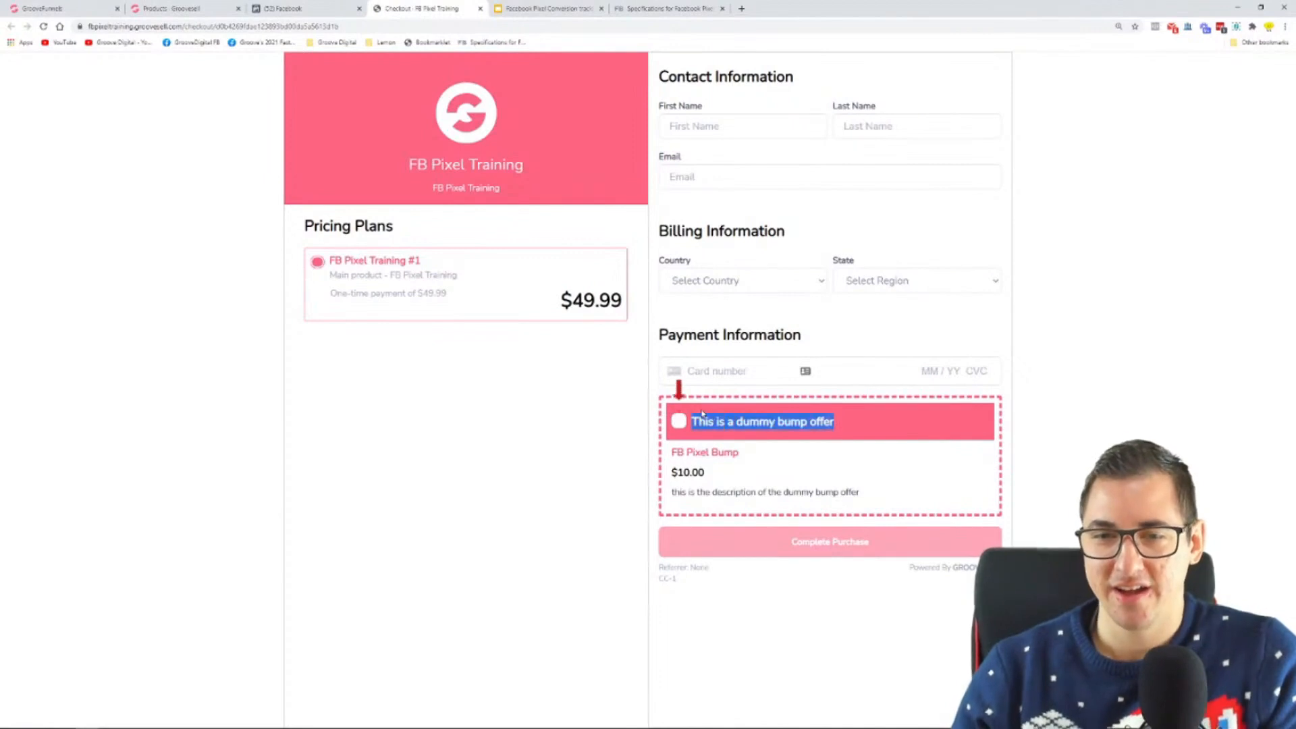
drag(871, 498, 673, 493)
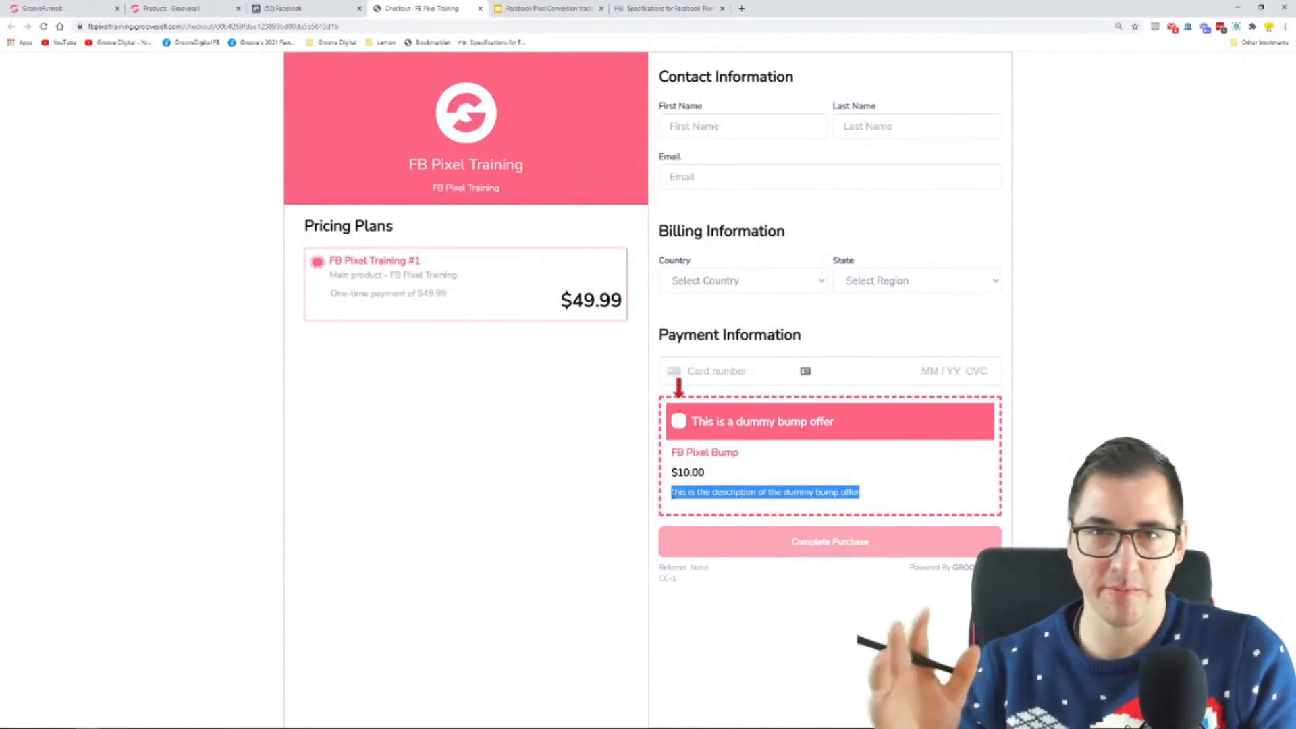
drag(712, 476, 677, 473)
click(680, 422)
click(681, 423)
click(681, 425)
click(683, 426)
click(681, 425)
click(680, 424)
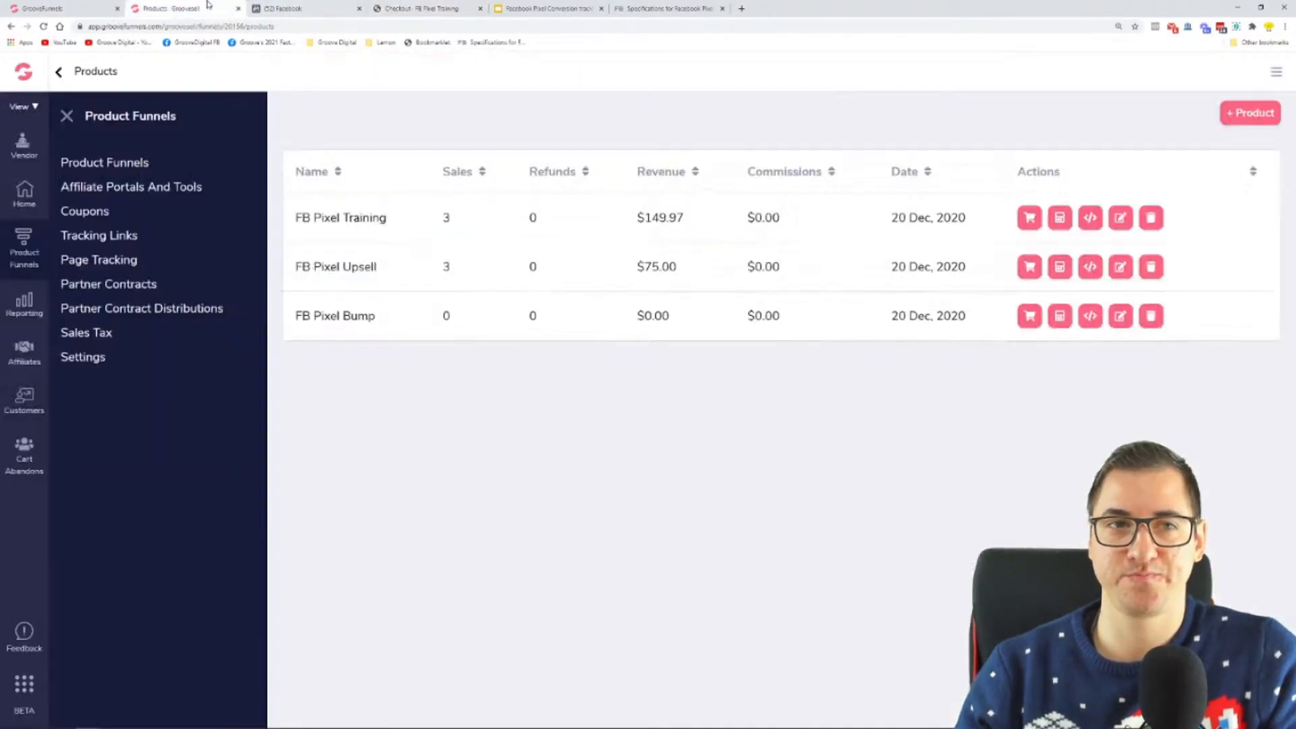
Step: Open the FB Pixel Training product for editing in GrooveSell and review its pricing plan and price
click(172, 8)
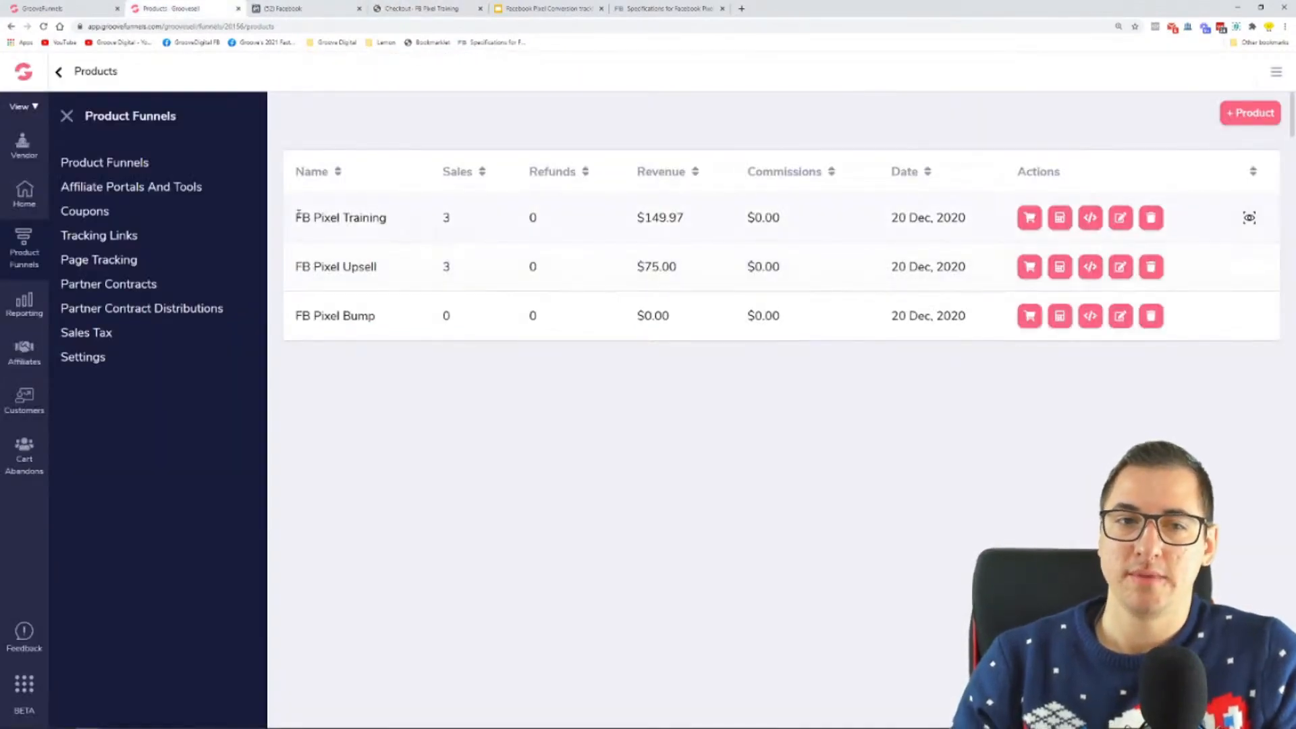
click(1120, 218)
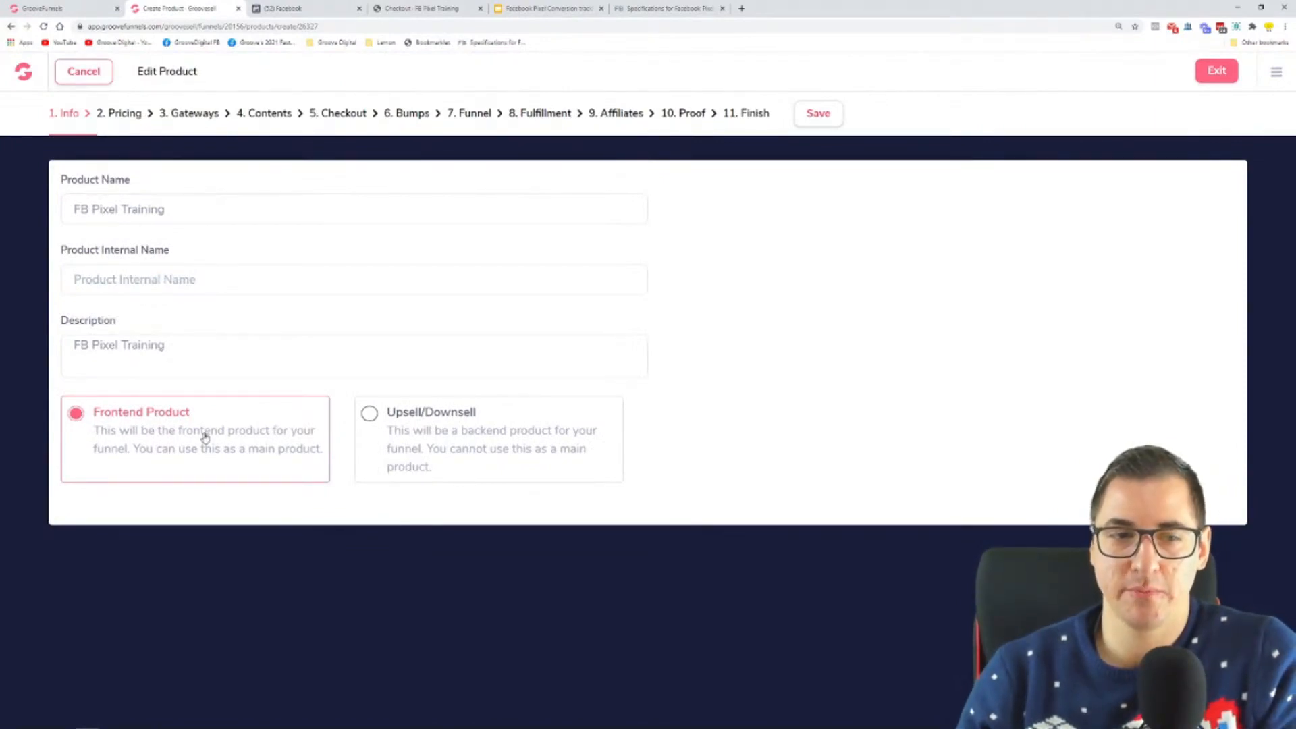
click(118, 113)
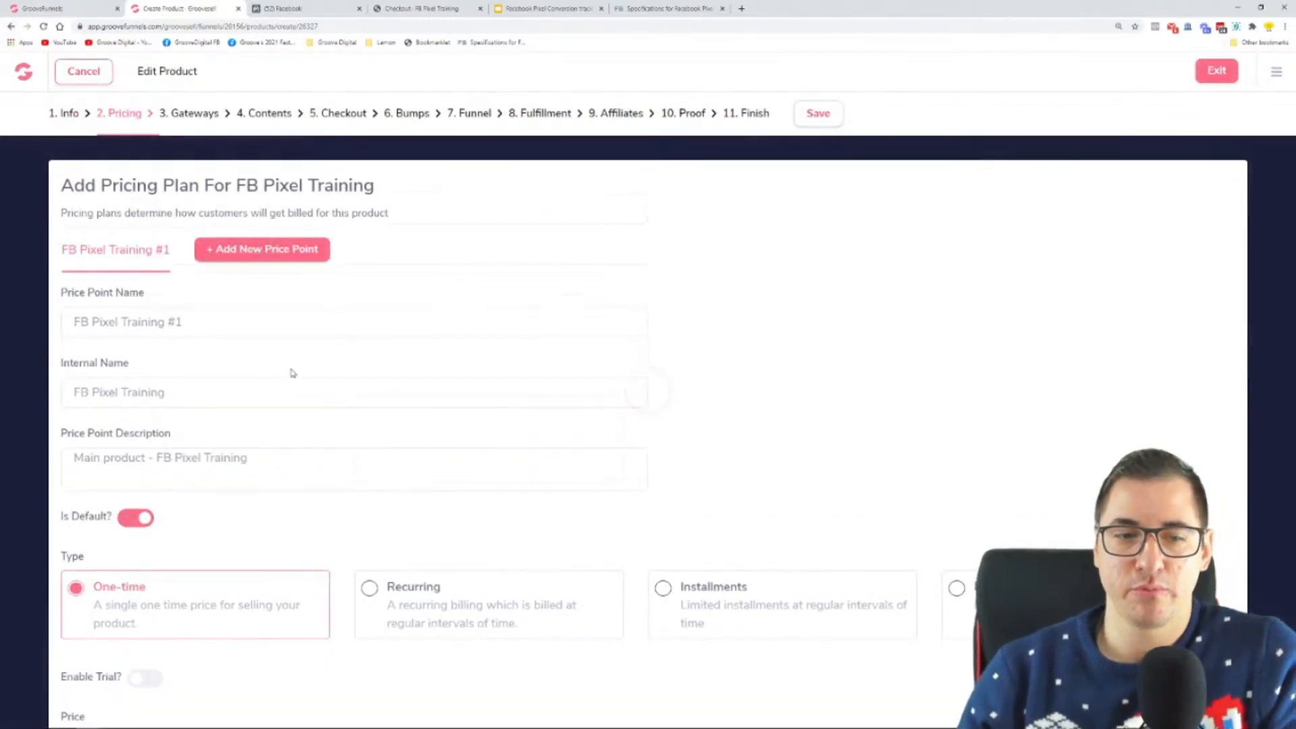
scroll(206, 457, down, 1)
drag(126, 662, 81, 666)
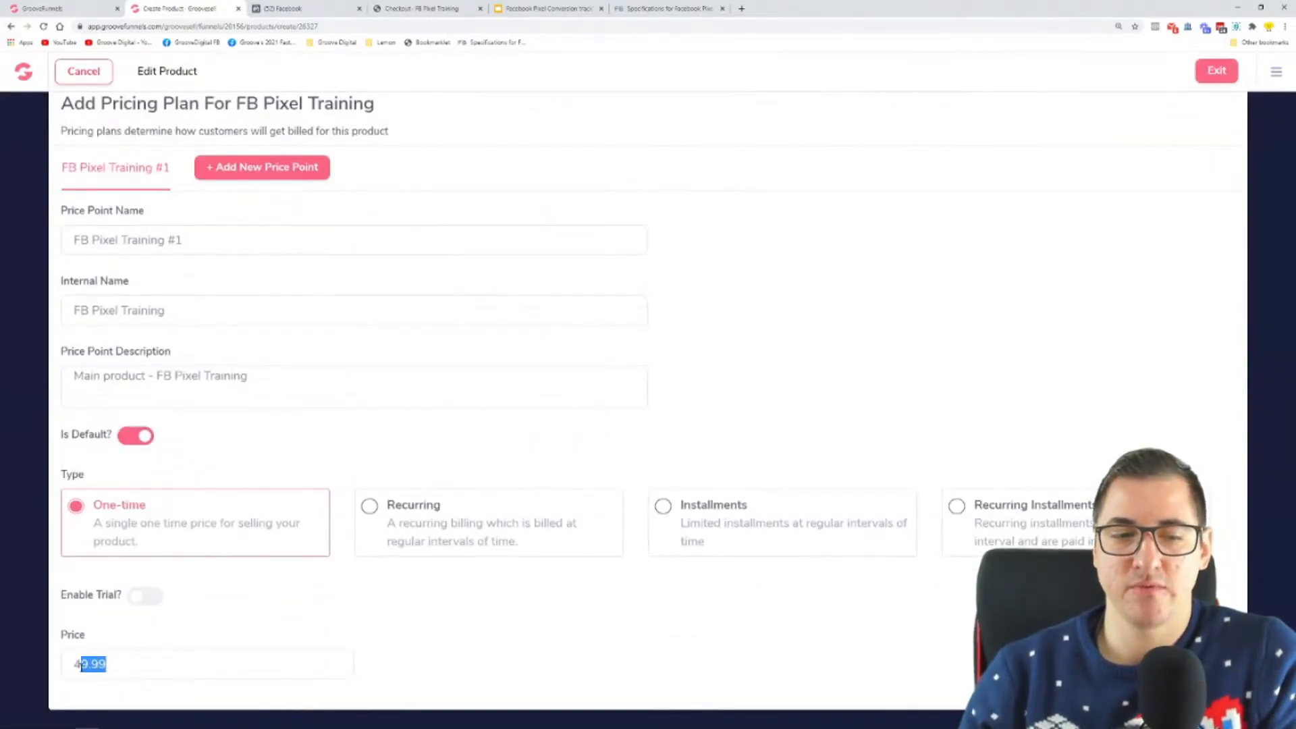
click(179, 648)
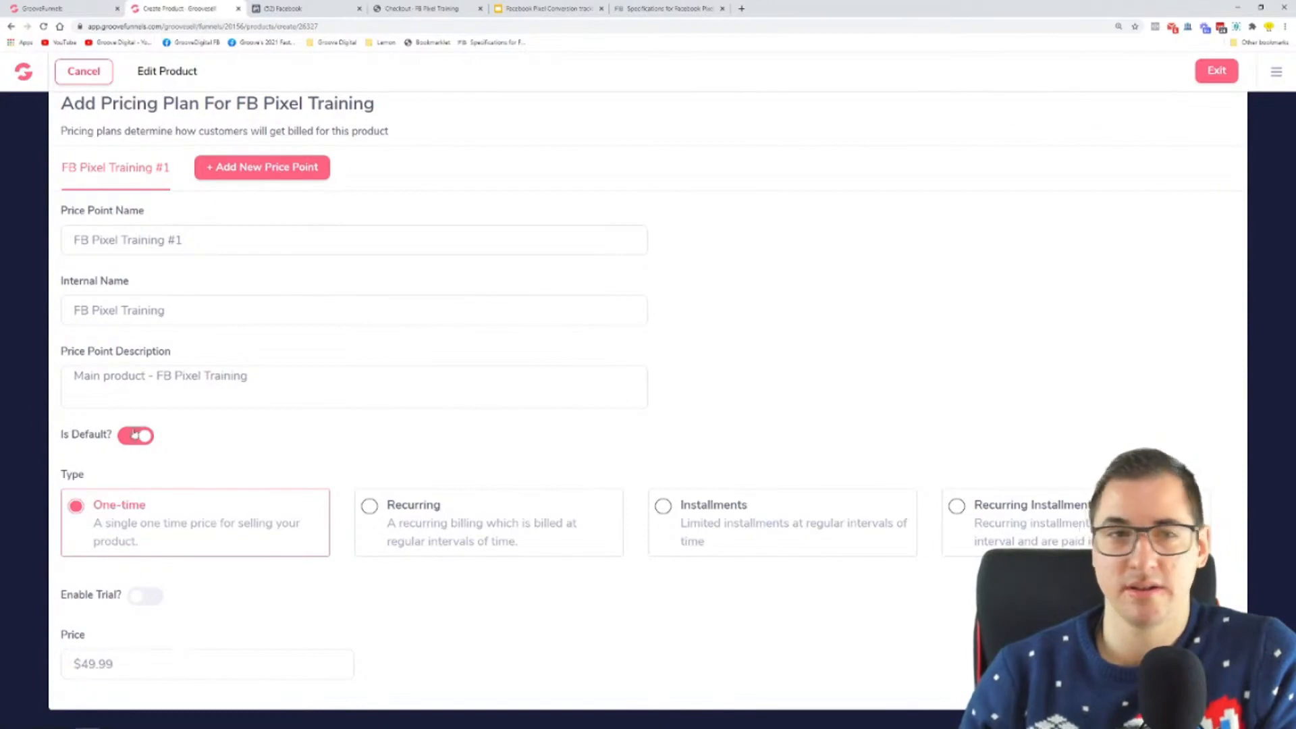
scroll(167, 351, up, 1)
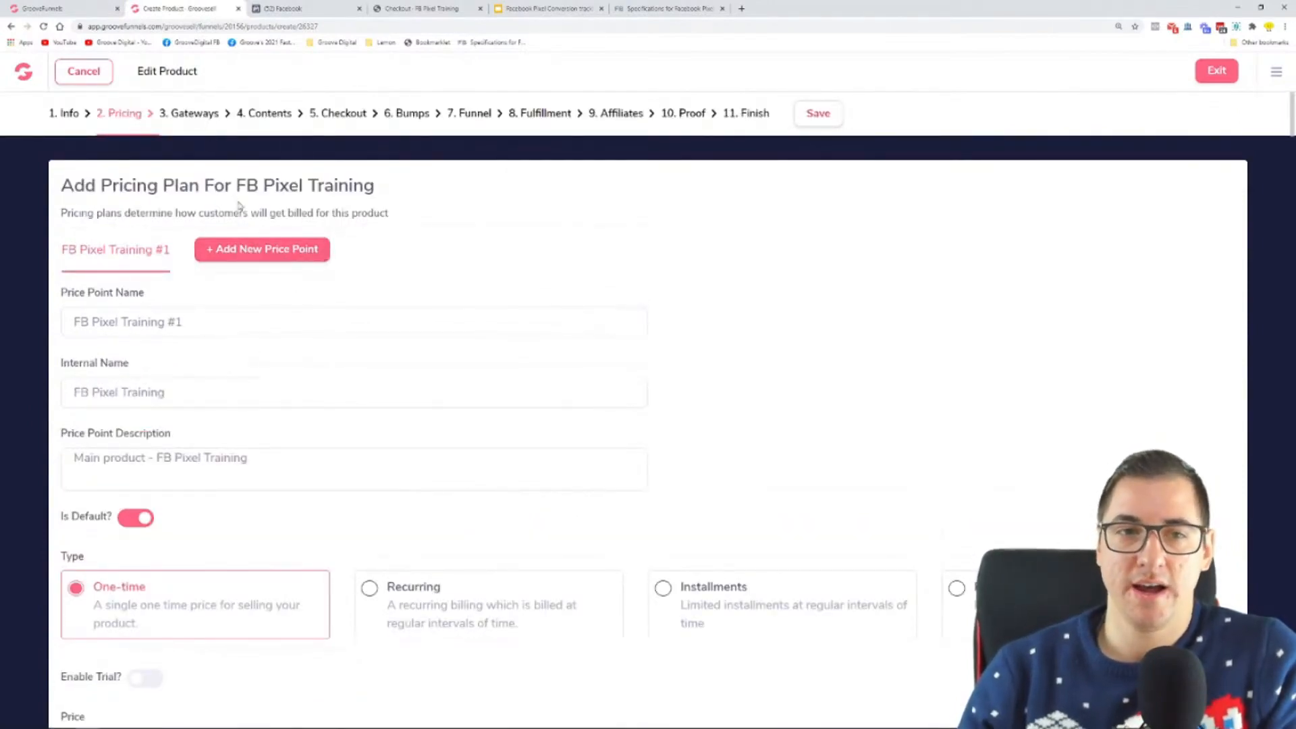
Step: Check the product's payment gateways and its sales and thank you page URLs, and open the checkout's Custom CSS/Tracking settings
click(193, 114)
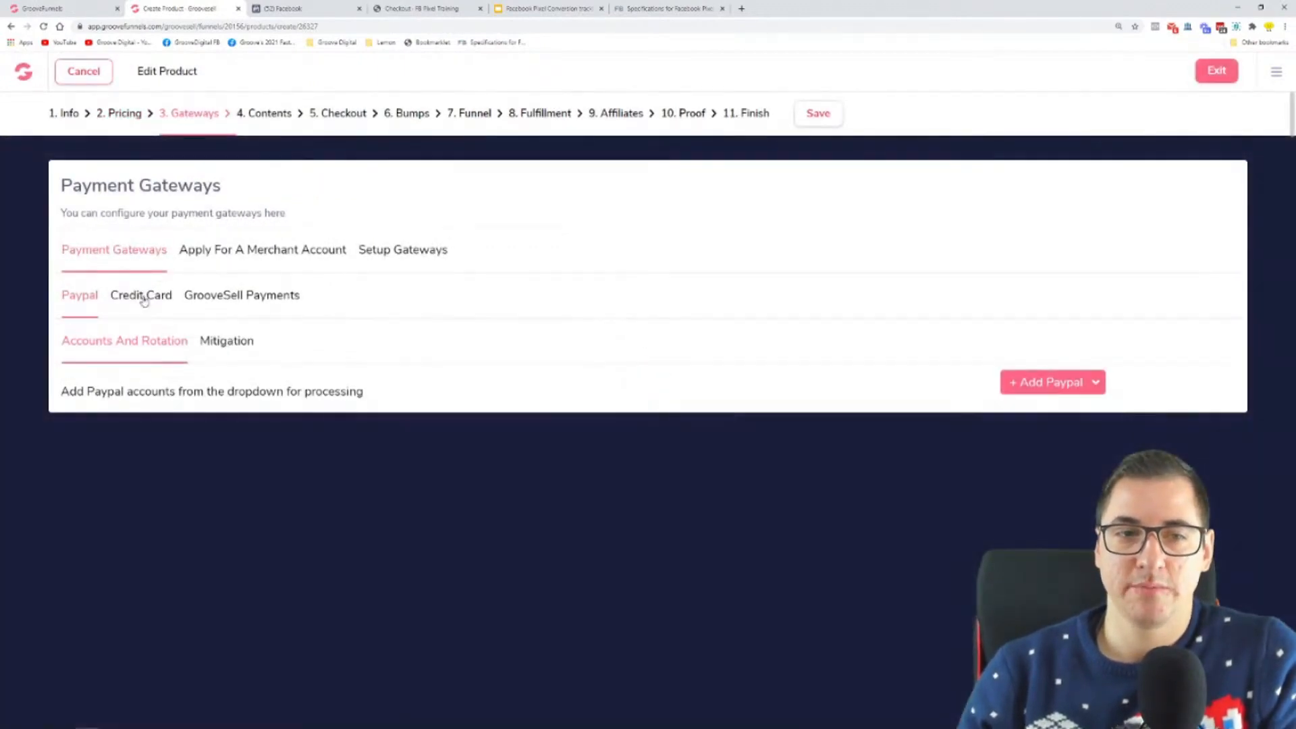
click(285, 115)
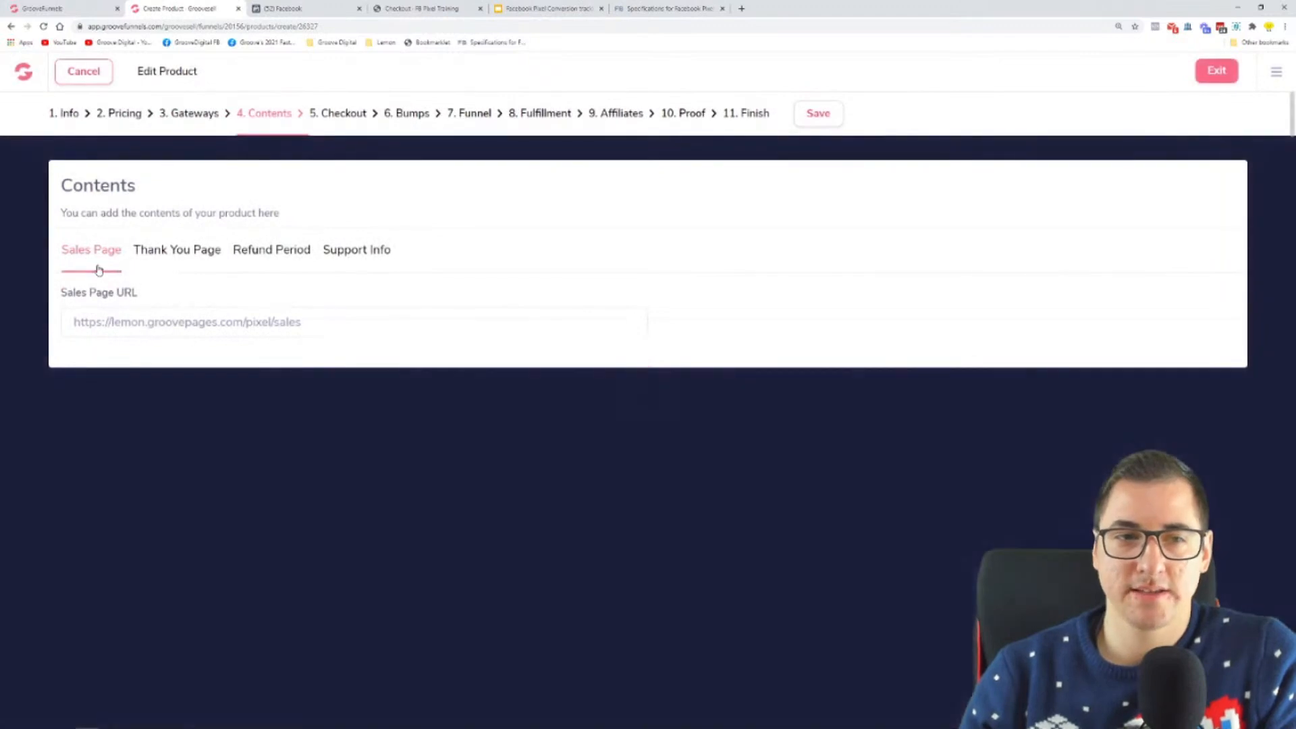
click(165, 253)
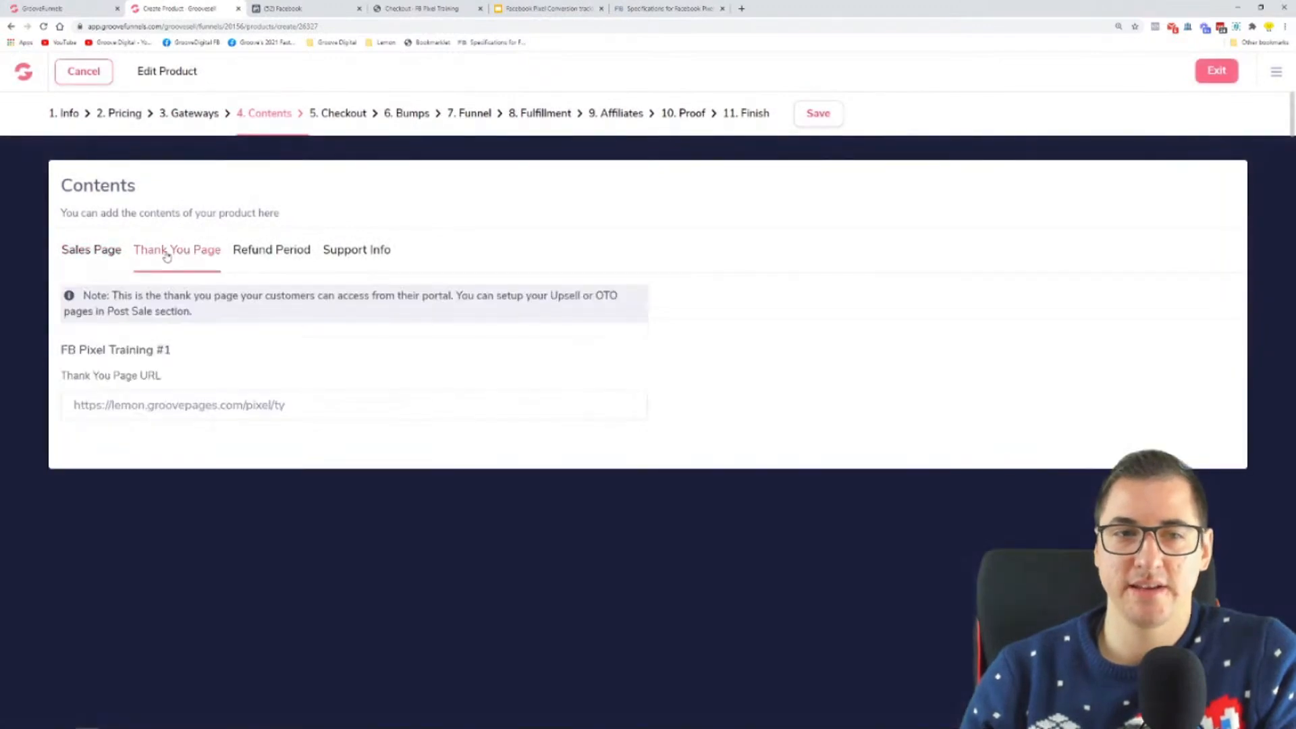
click(101, 250)
click(345, 114)
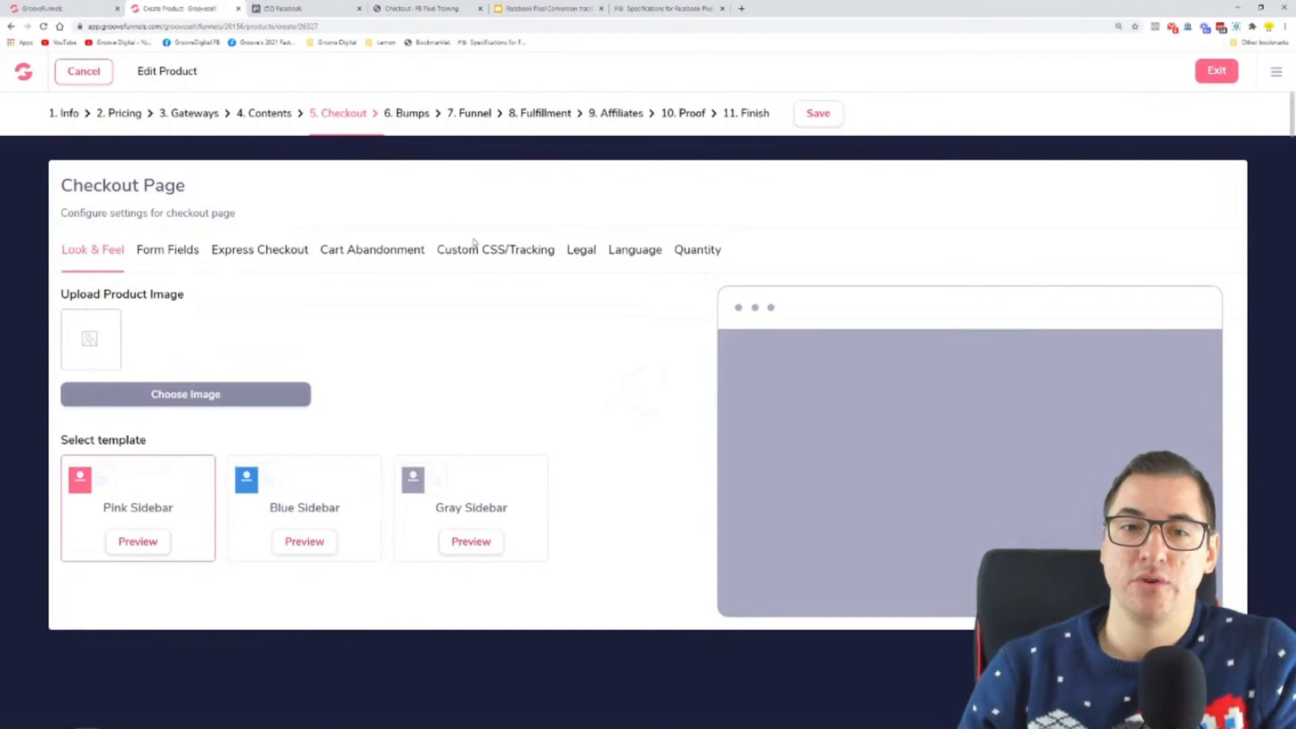
click(482, 253)
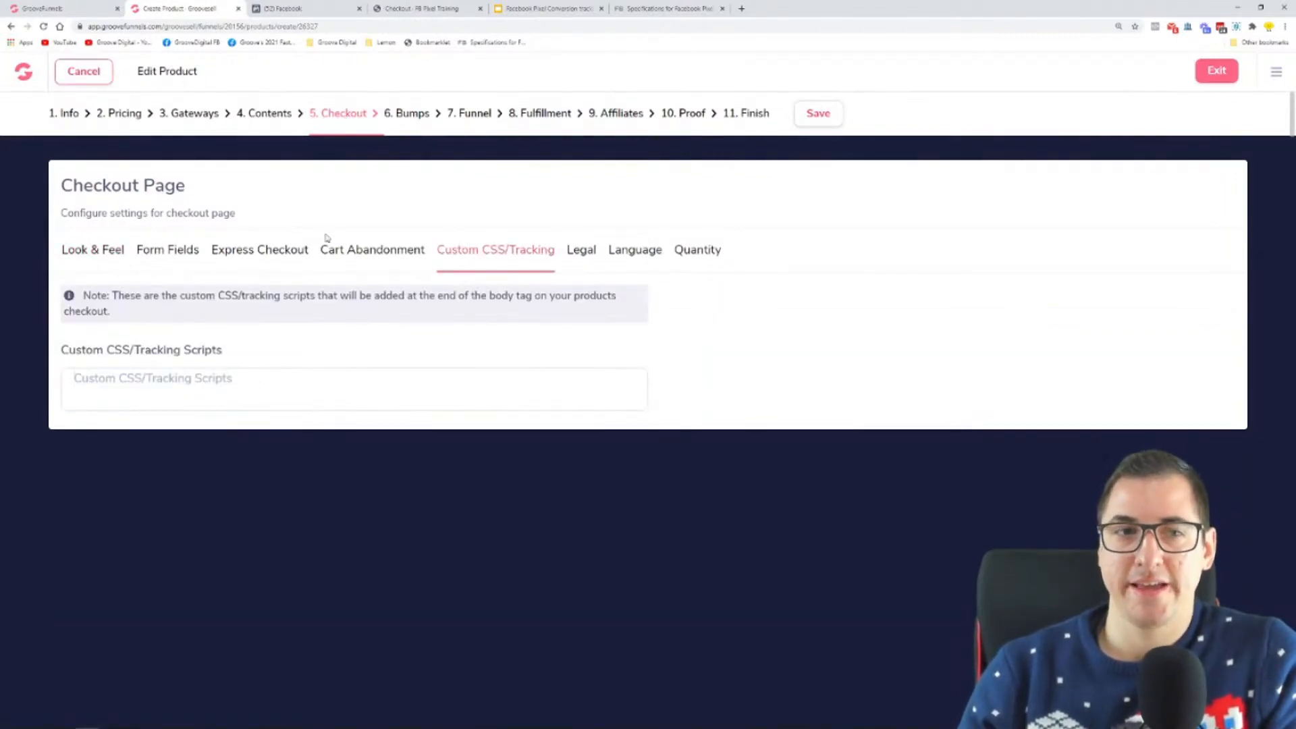
Step: Review the empty custom tracking field, switch to Microsoft Whiteboard to check the order page's Initiate Checkout event, and return to the product editor
drag(215, 188, 60, 191)
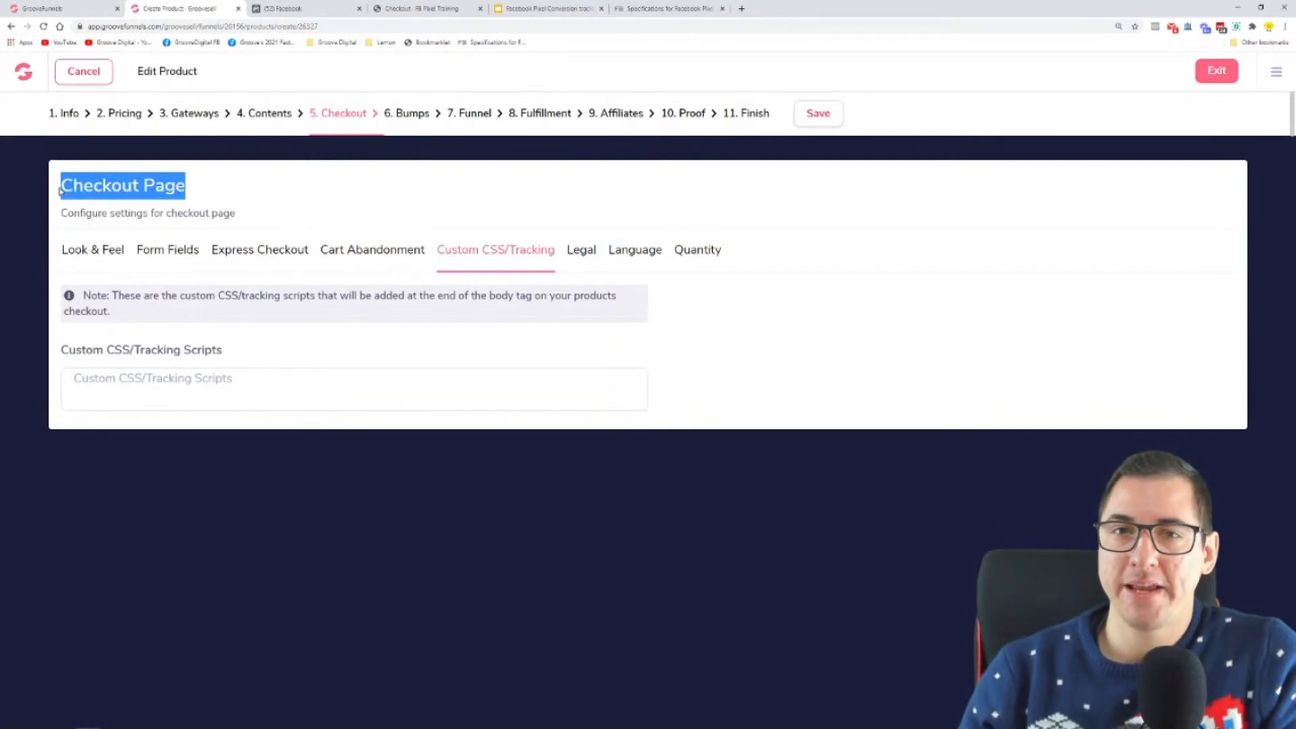
click(264, 205)
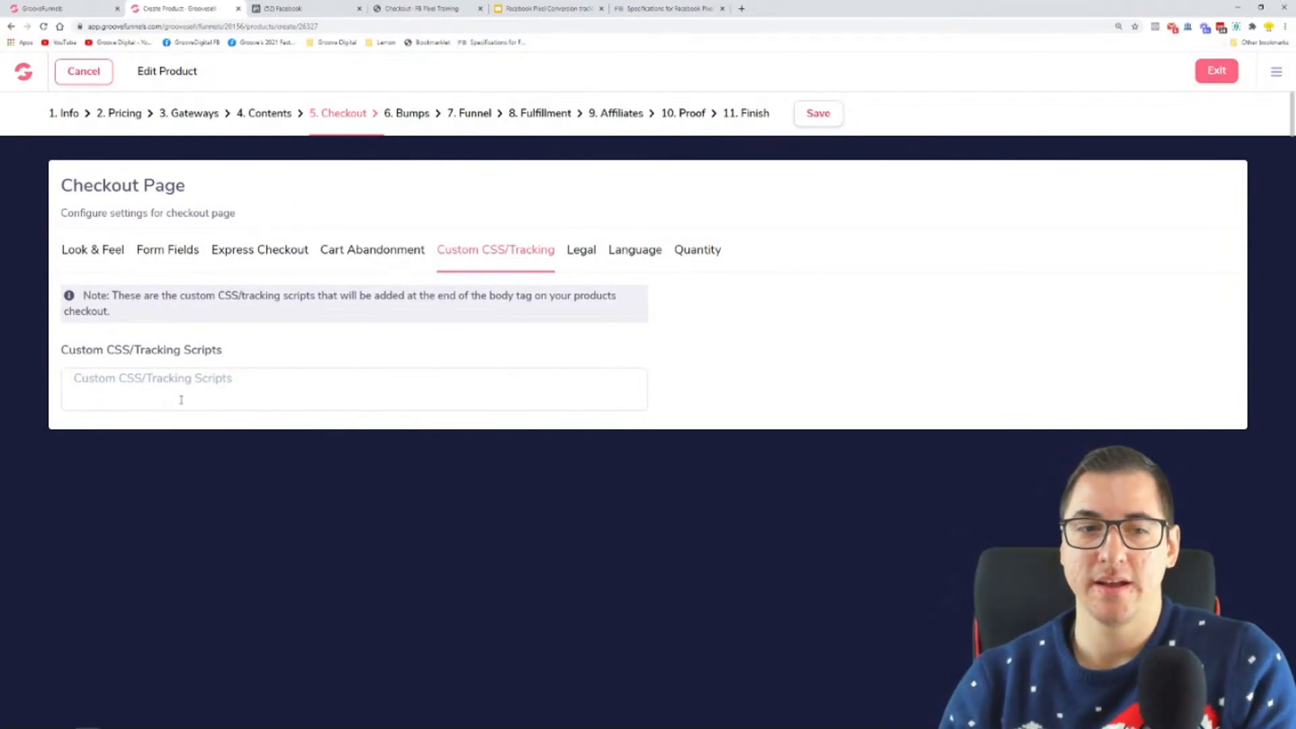
key(super)
click(187, 725)
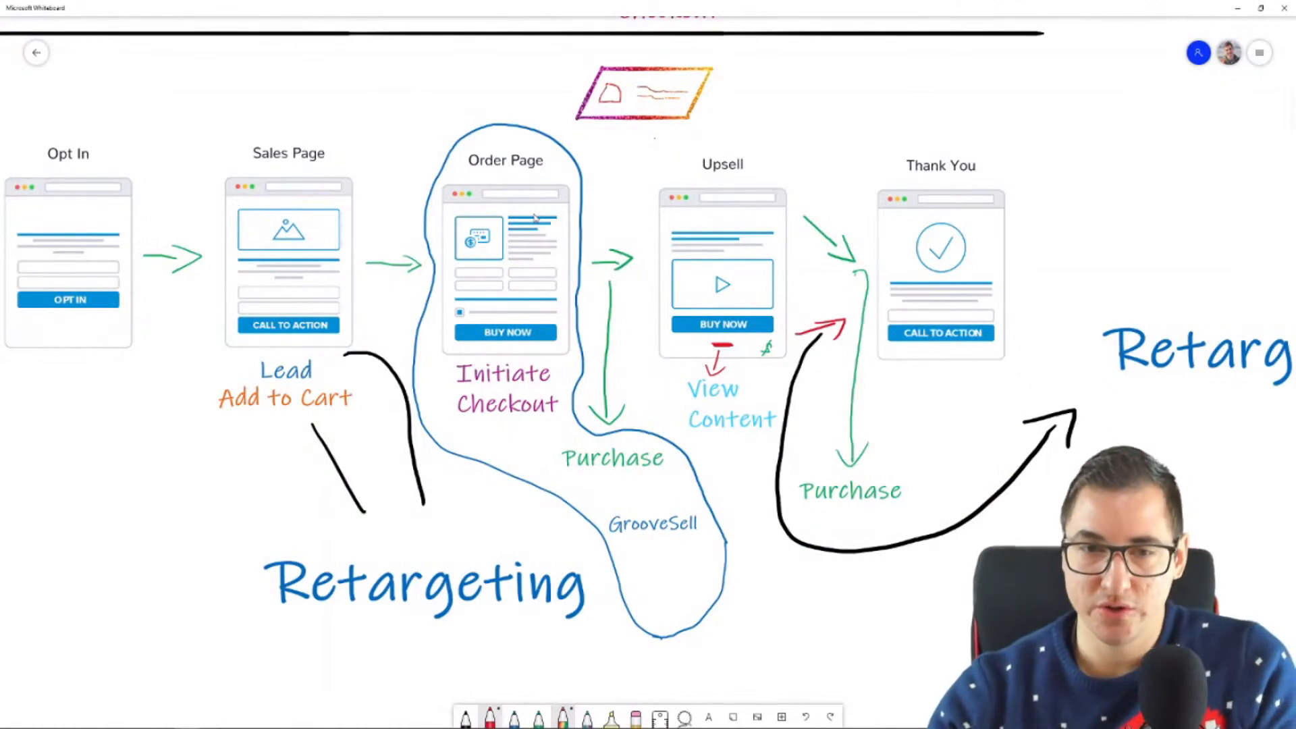
drag(439, 391, 545, 387)
mouse_move(447, 417)
mouse_down()
mouse_move(548, 416)
mouse_move(567, 383)
mouse_move(466, 348)
mouse_move(474, 427)
mouse_up()
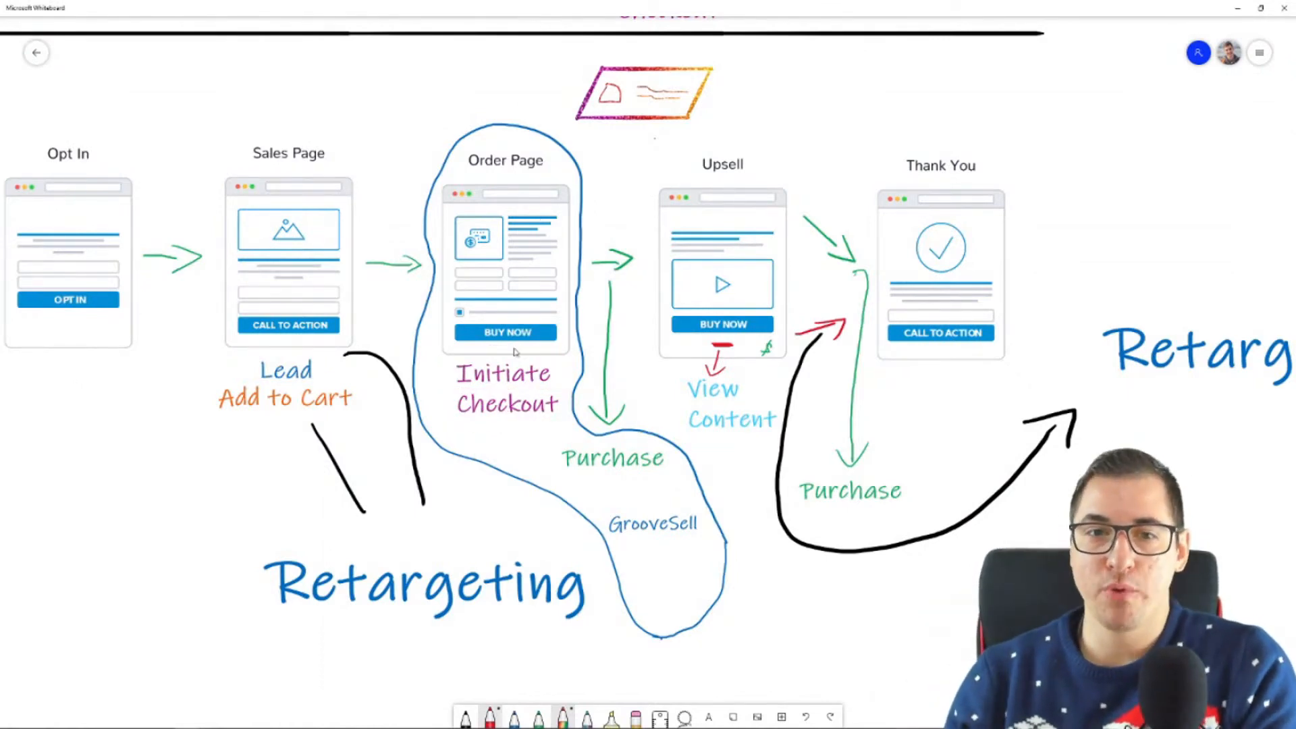
click(1238, 10)
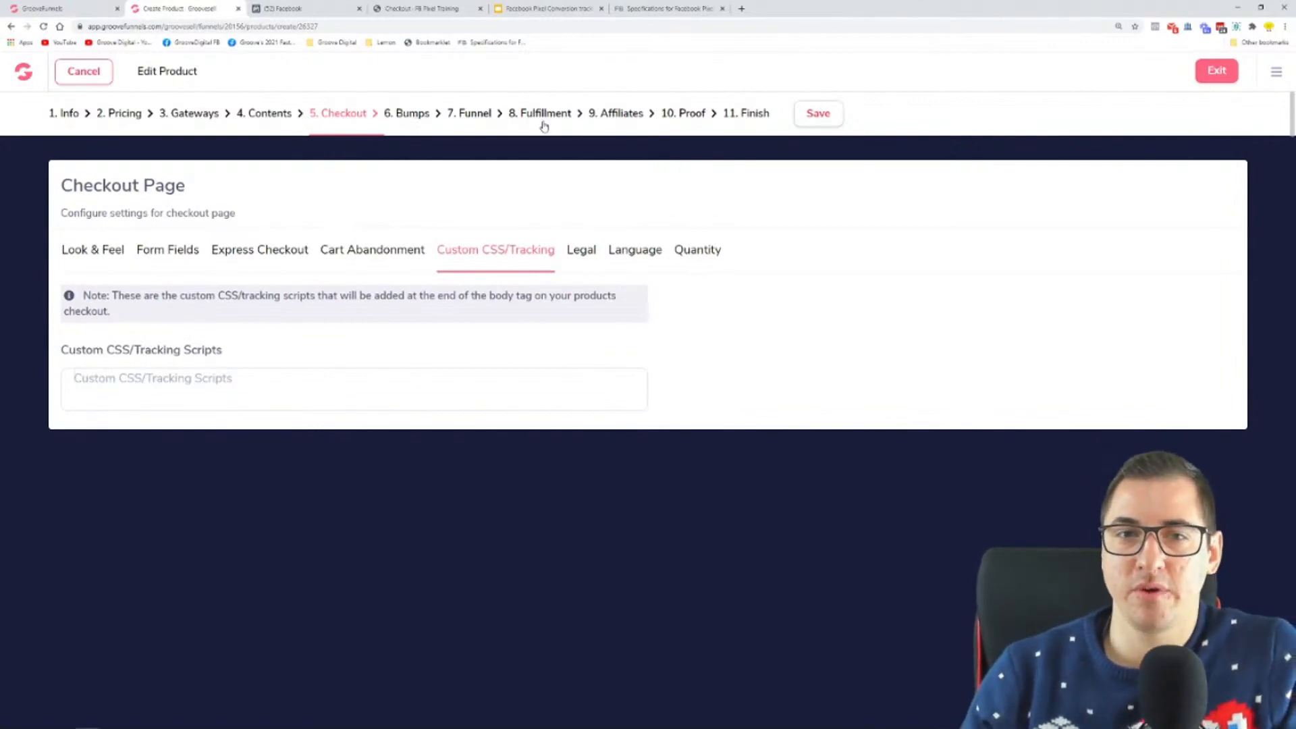
Step: Review the product's post-transaction funnel settings, turning off advanced tracking and switching the type to Thank You Page and back to Upsell Page
click(476, 114)
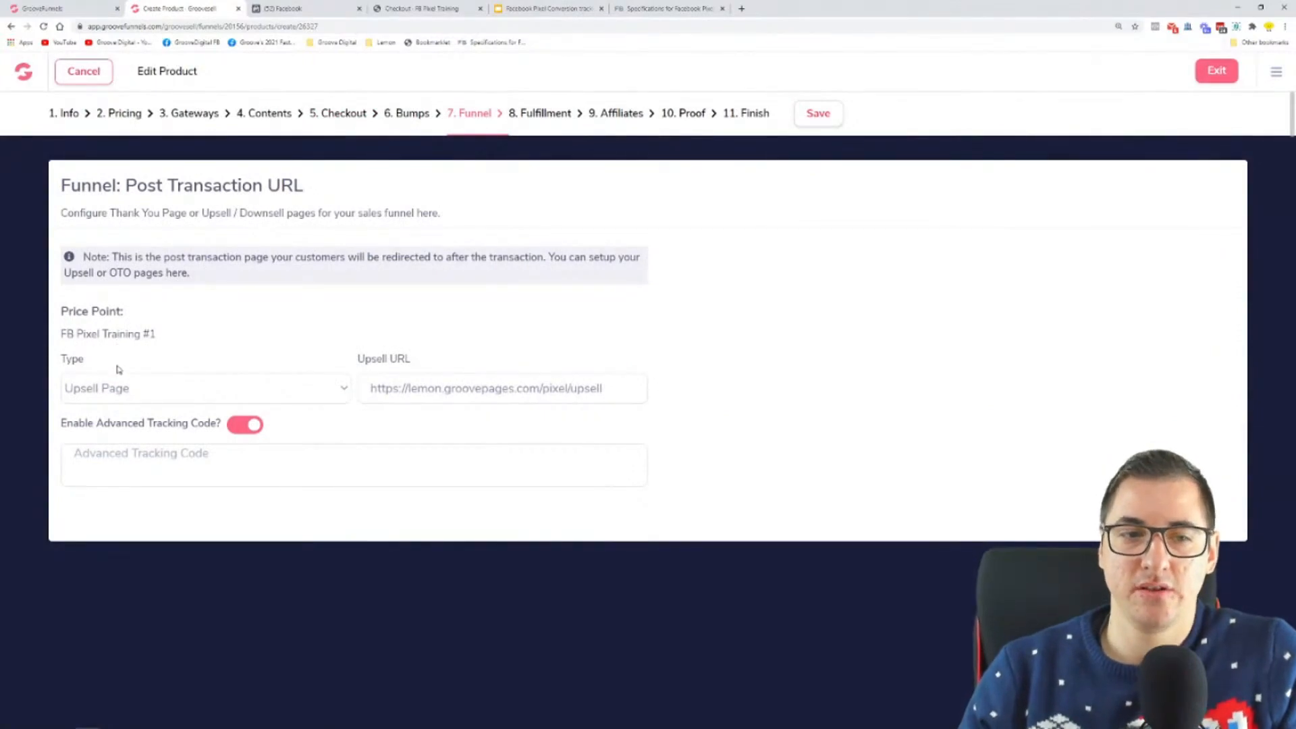
click(247, 427)
click(126, 393)
click(128, 417)
click(148, 395)
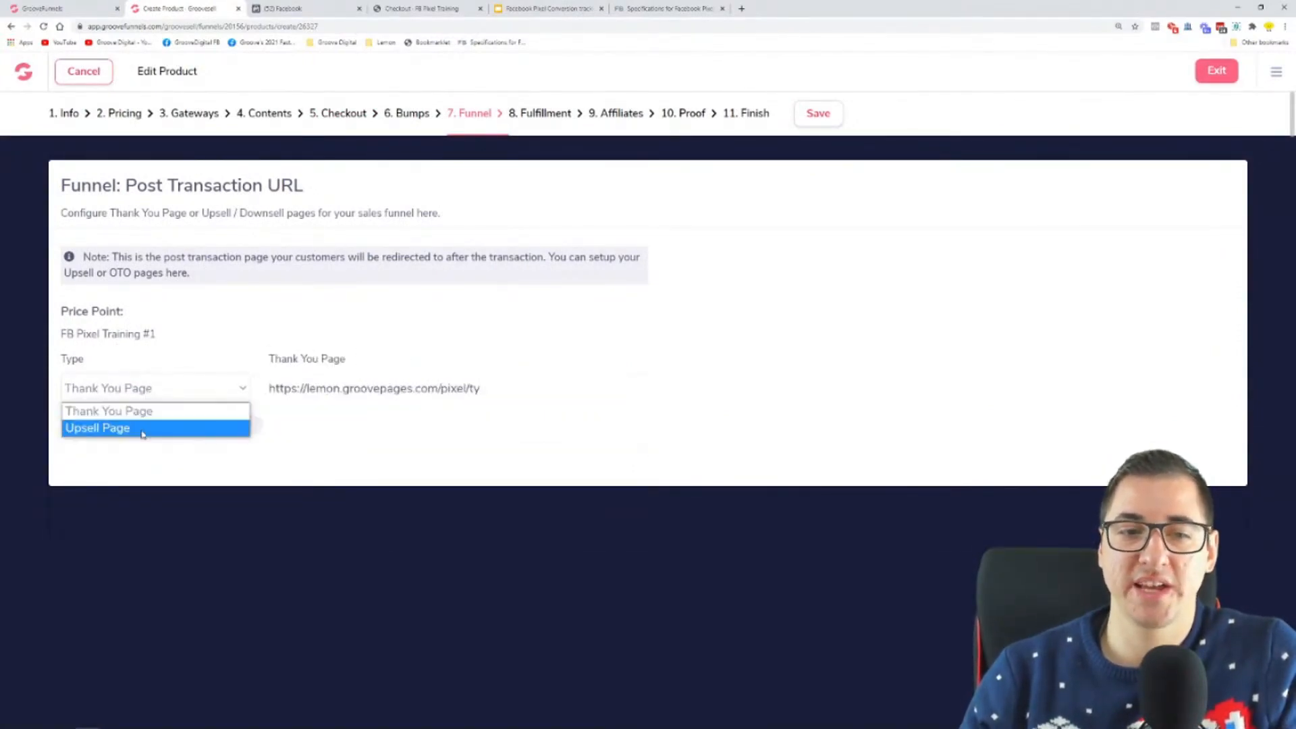
click(143, 432)
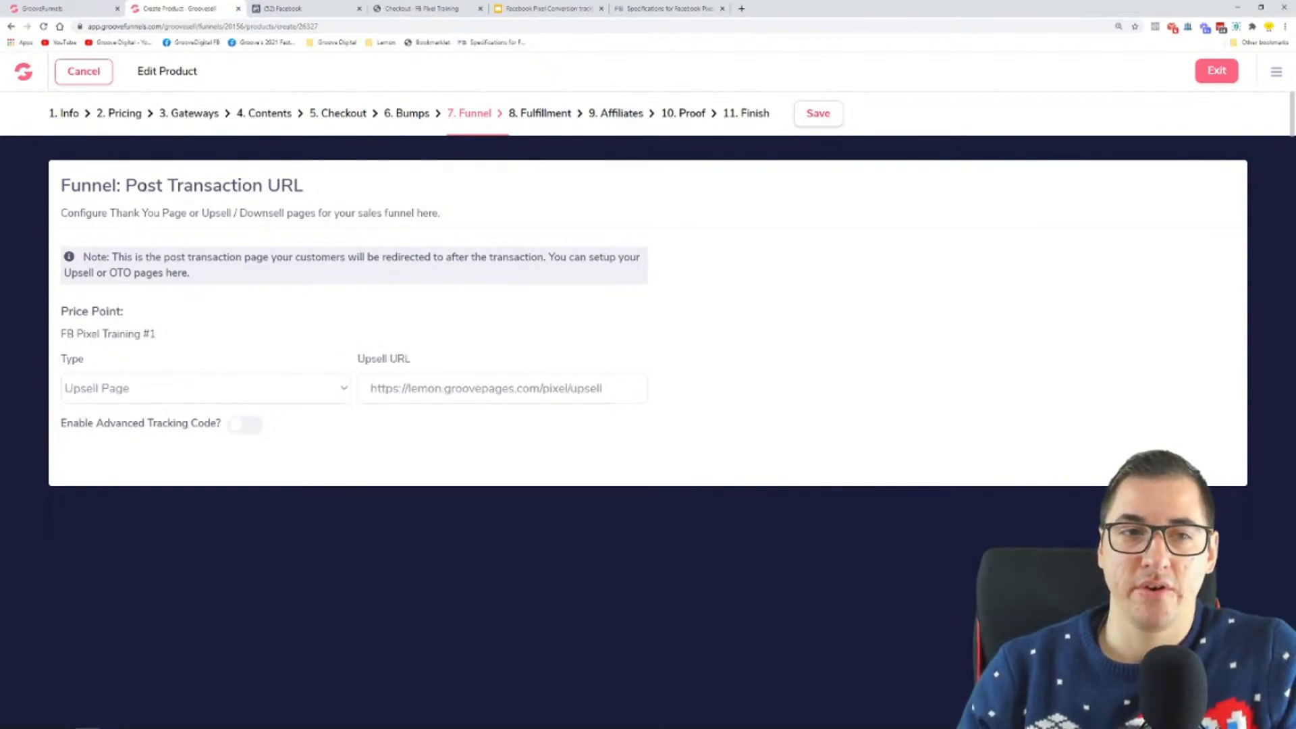
drag(124, 186, 262, 186)
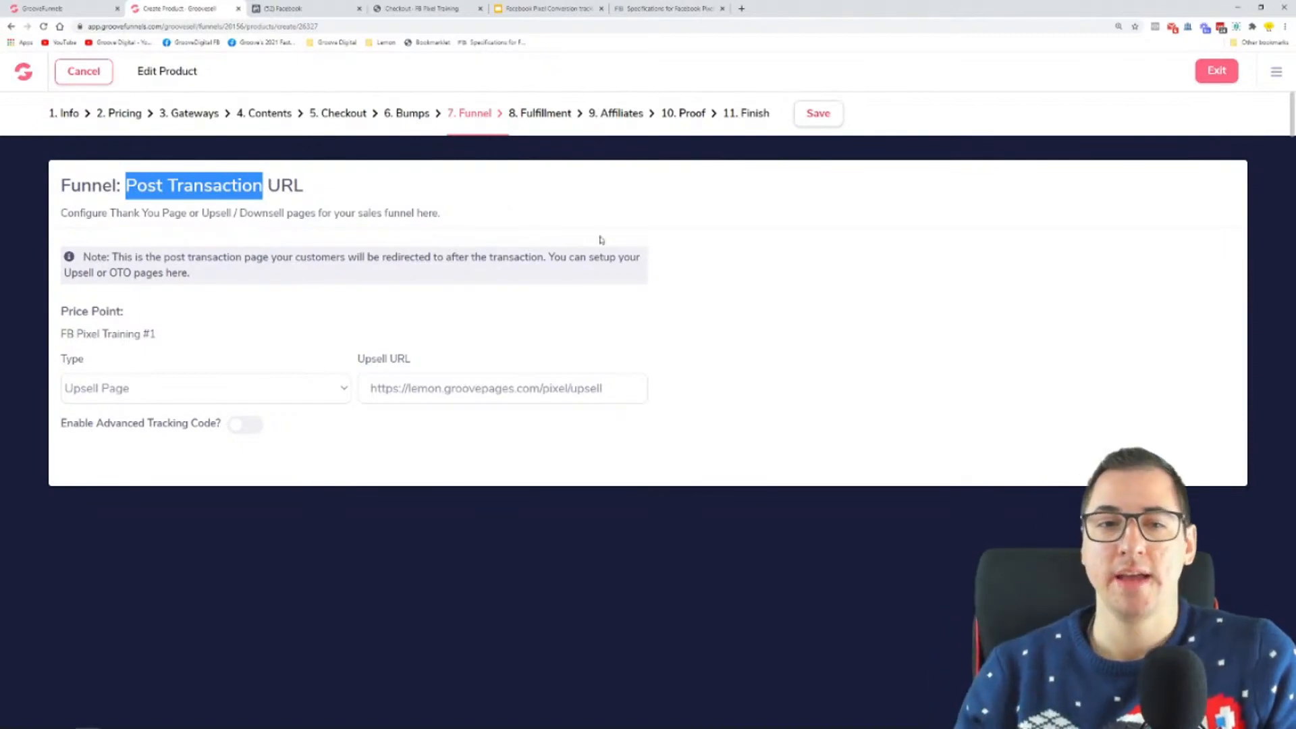
click(733, 295)
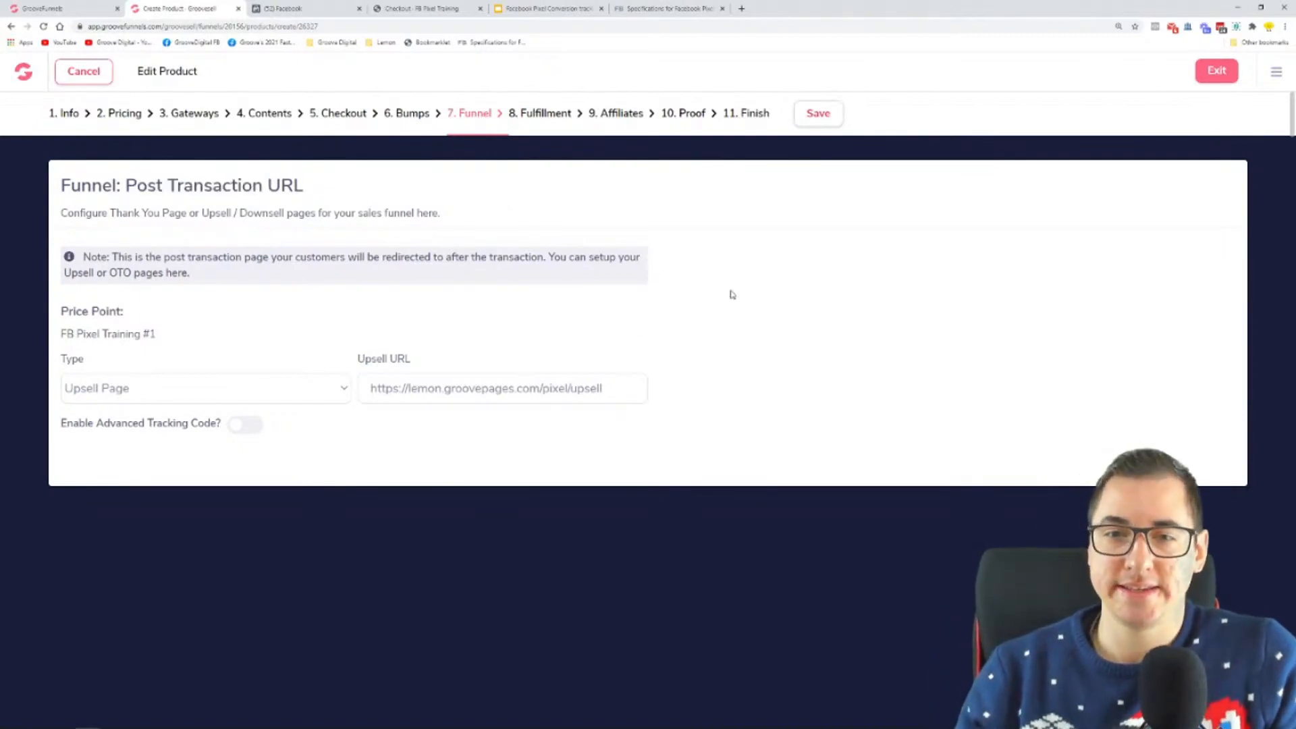
Step: Enable the advanced tracking code for the FB Pixel Training #1 price point and switch to the funnel diagram in Microsoft Whiteboard
click(248, 424)
drag(150, 429, 212, 430)
key(super)
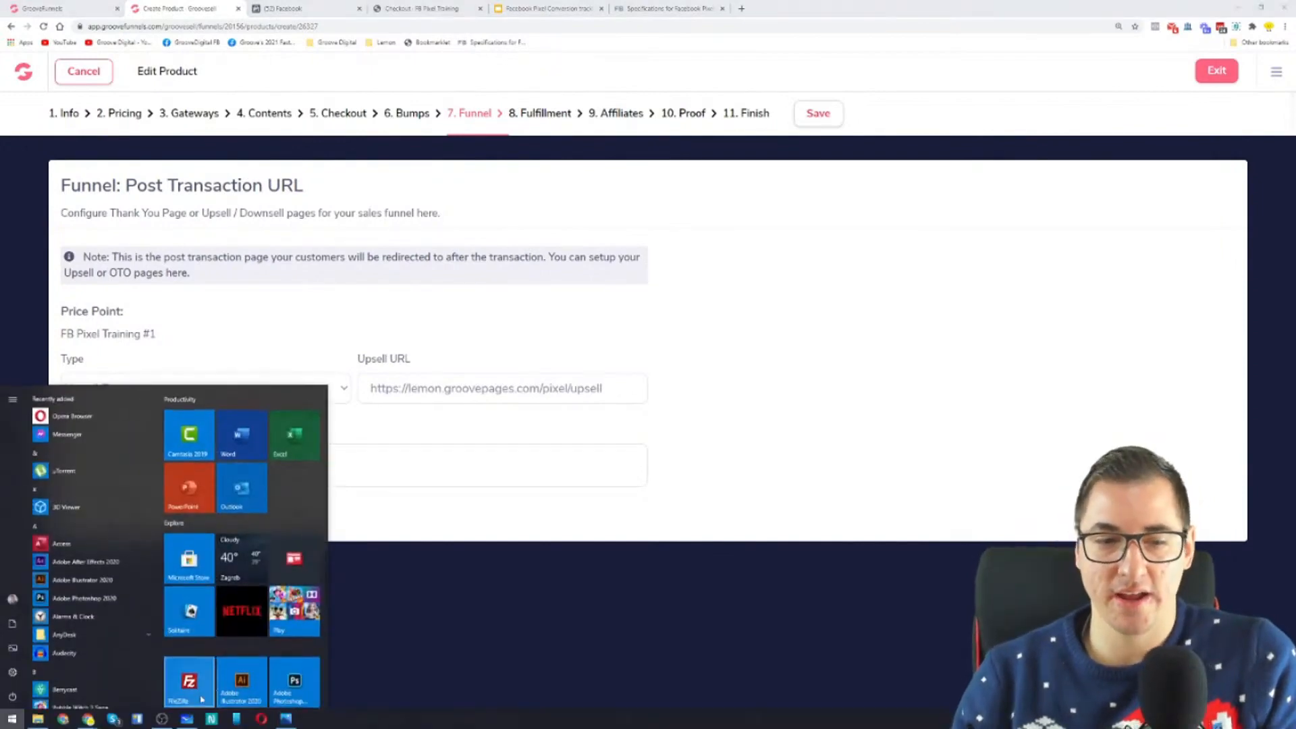
click(210, 719)
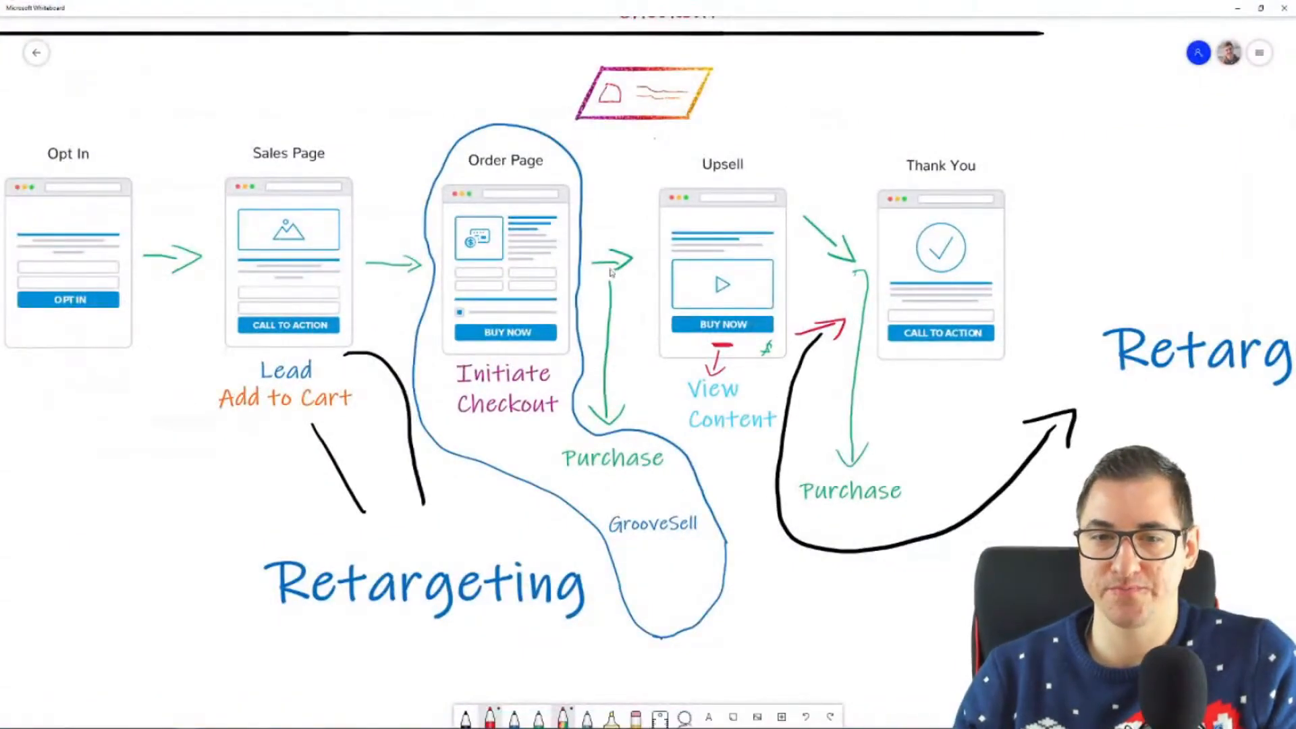
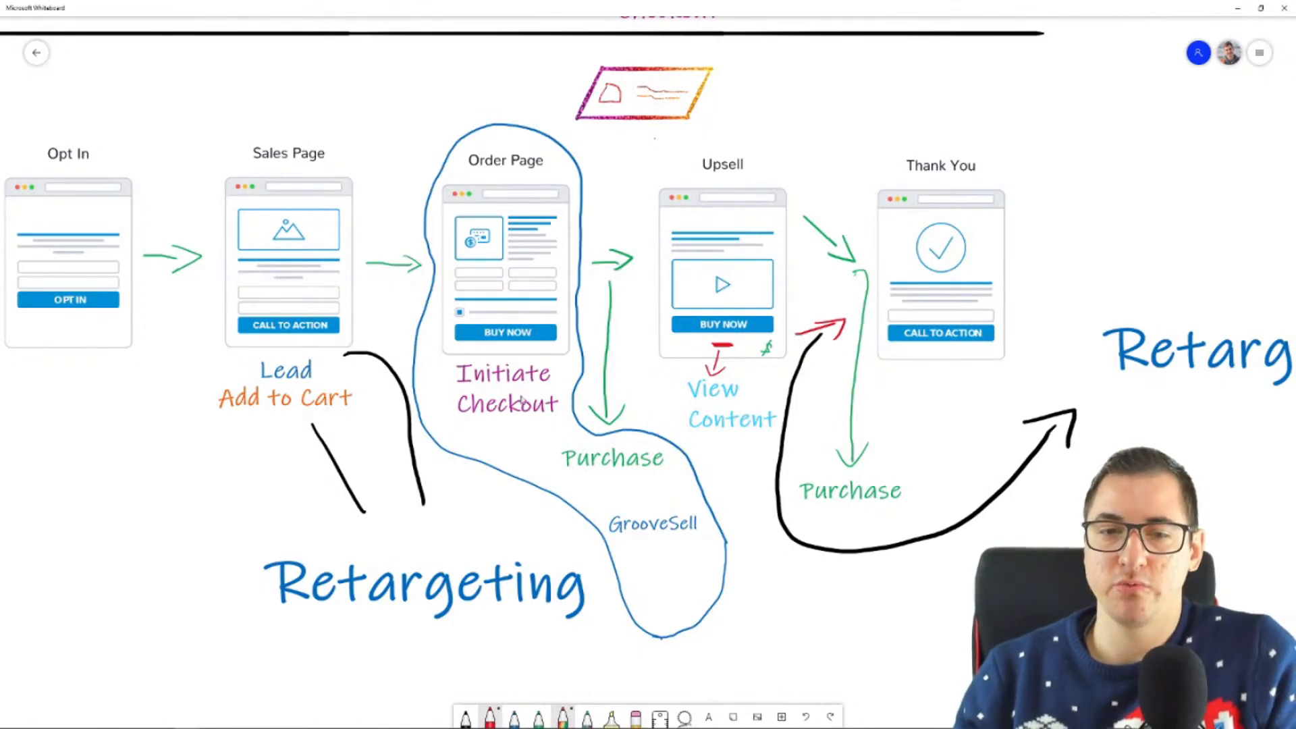
Step: Leave the whiteboard, switch to the GF Funnel Tracking Training pixel's overview in Facebook, and zoom the page out
click(1238, 8)
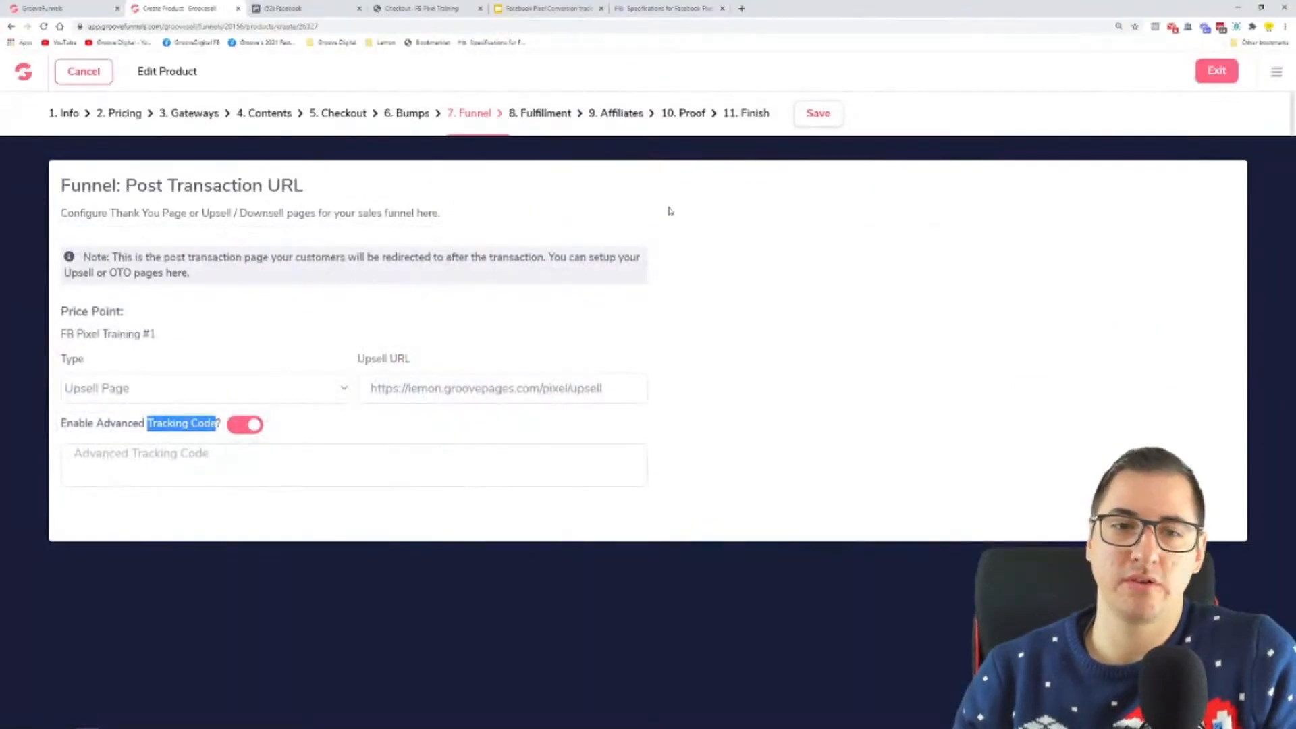
click(736, 264)
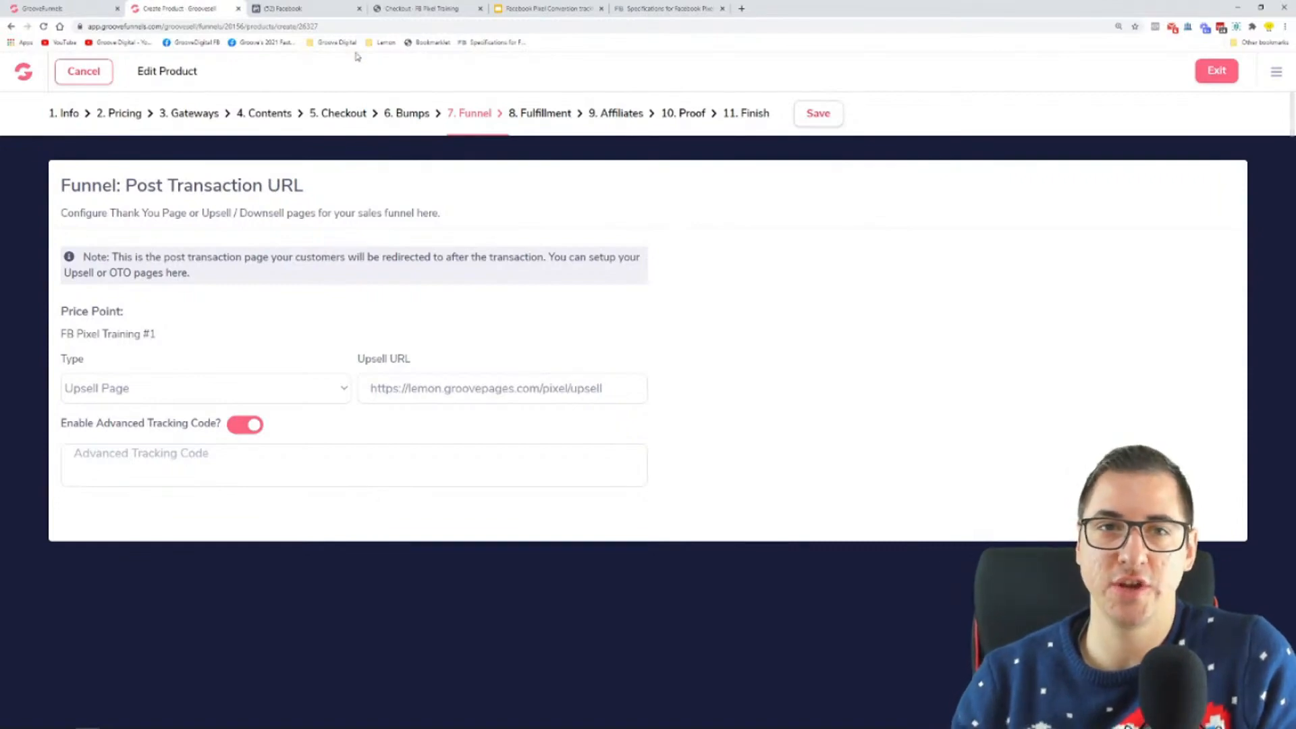
click(329, 6)
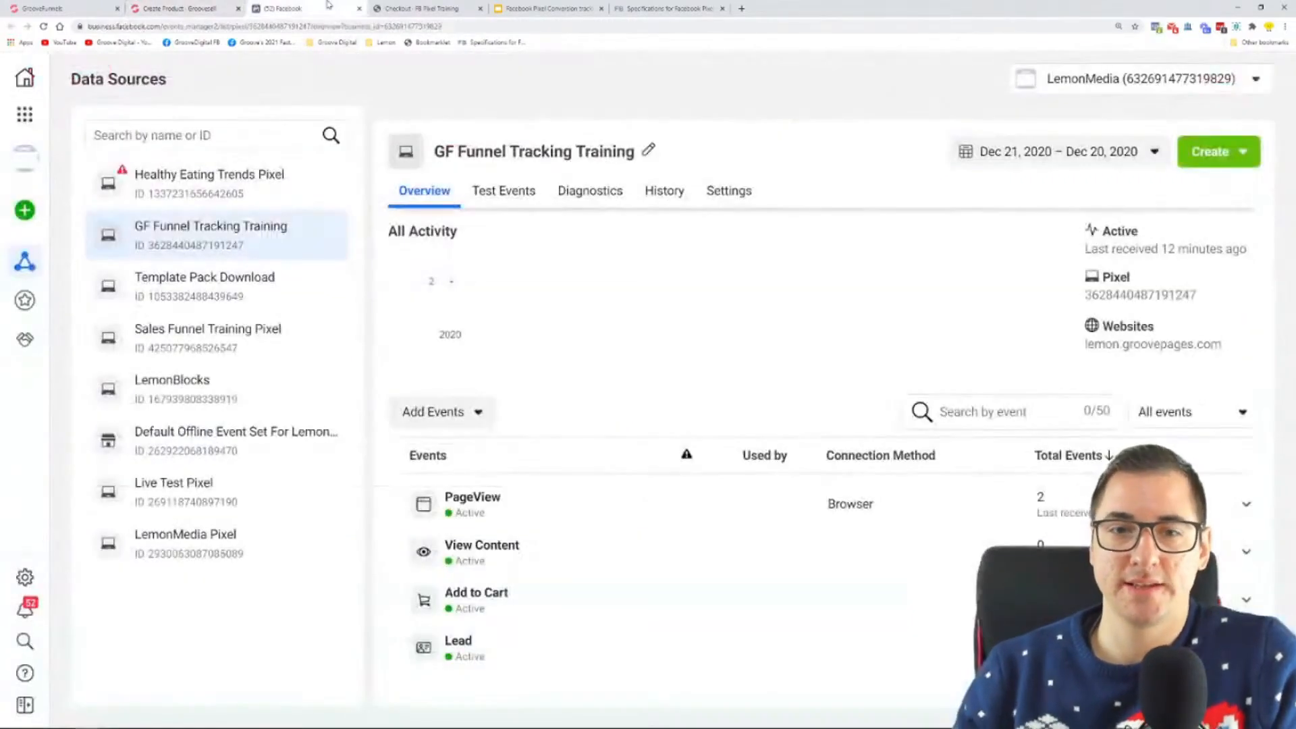
key(ctrl+minus)
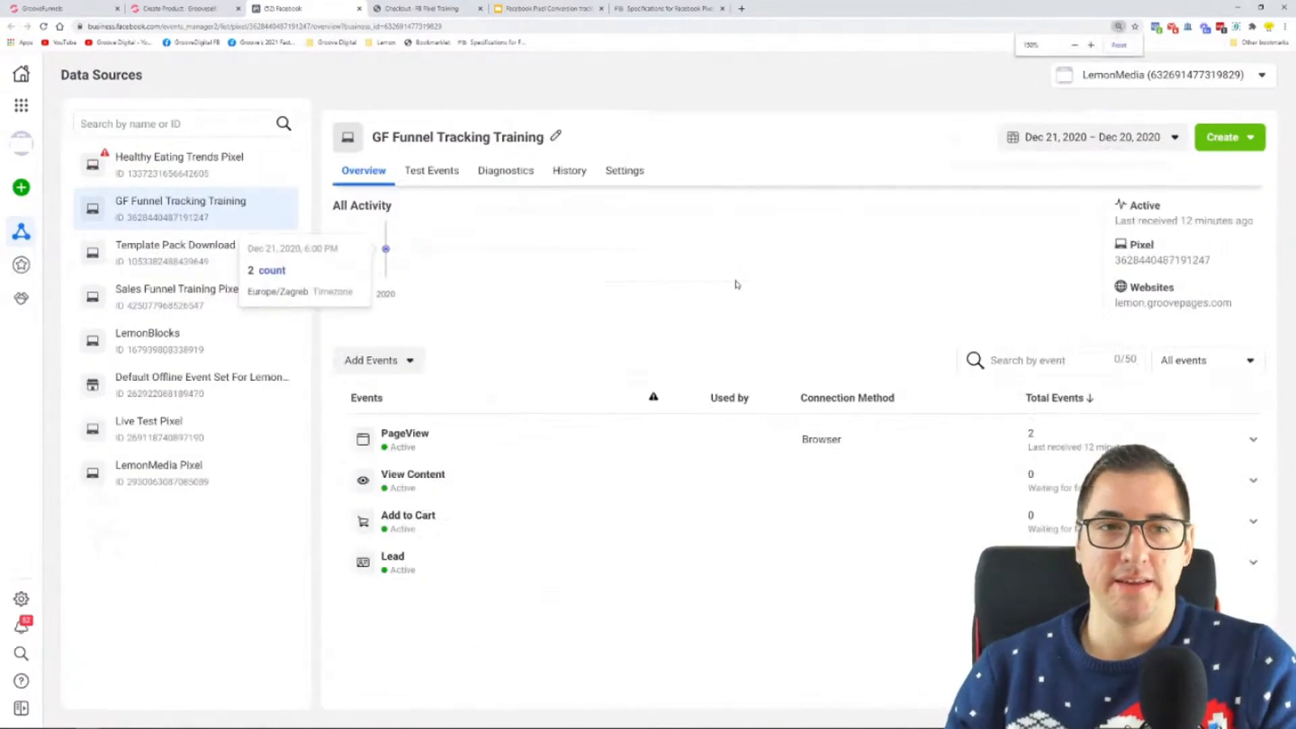
key(ctrl+minus)
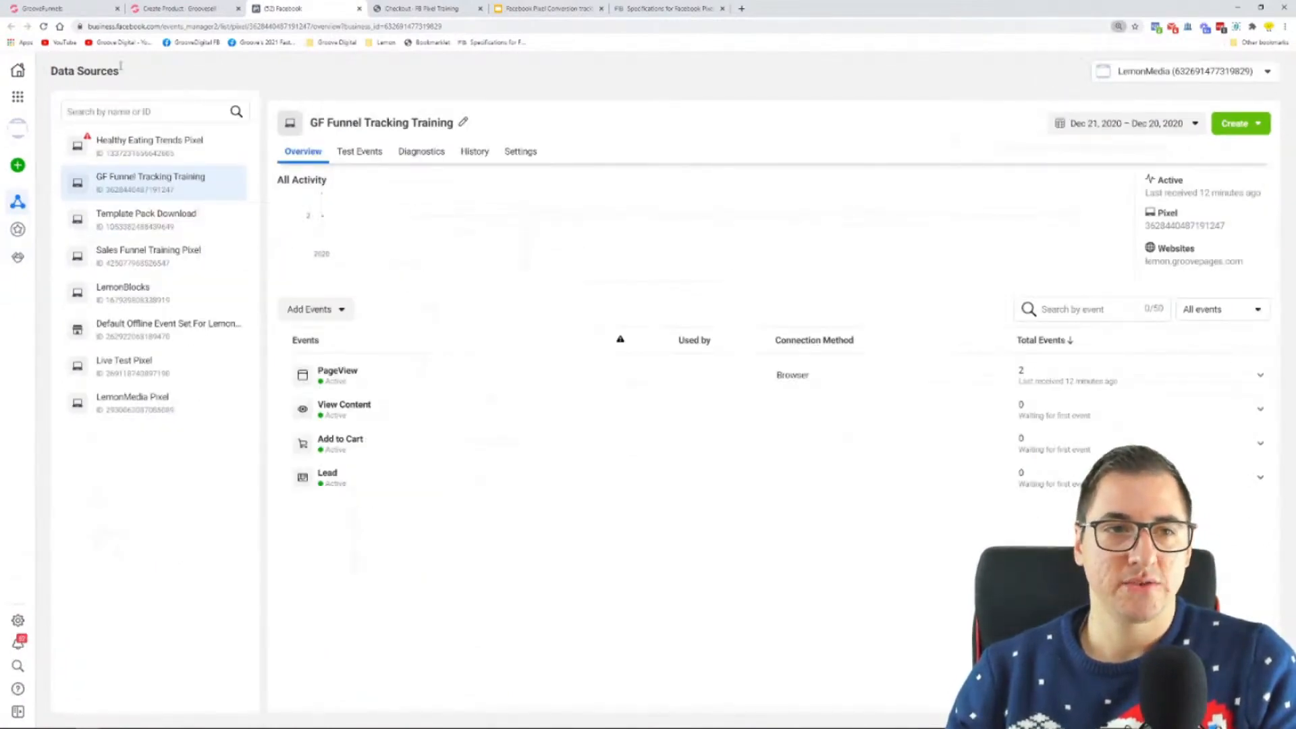
Step: Go to the Business Manager home, open Events Manager from the business tools, and select the GF Funnel Tracking Training pixel
click(18, 70)
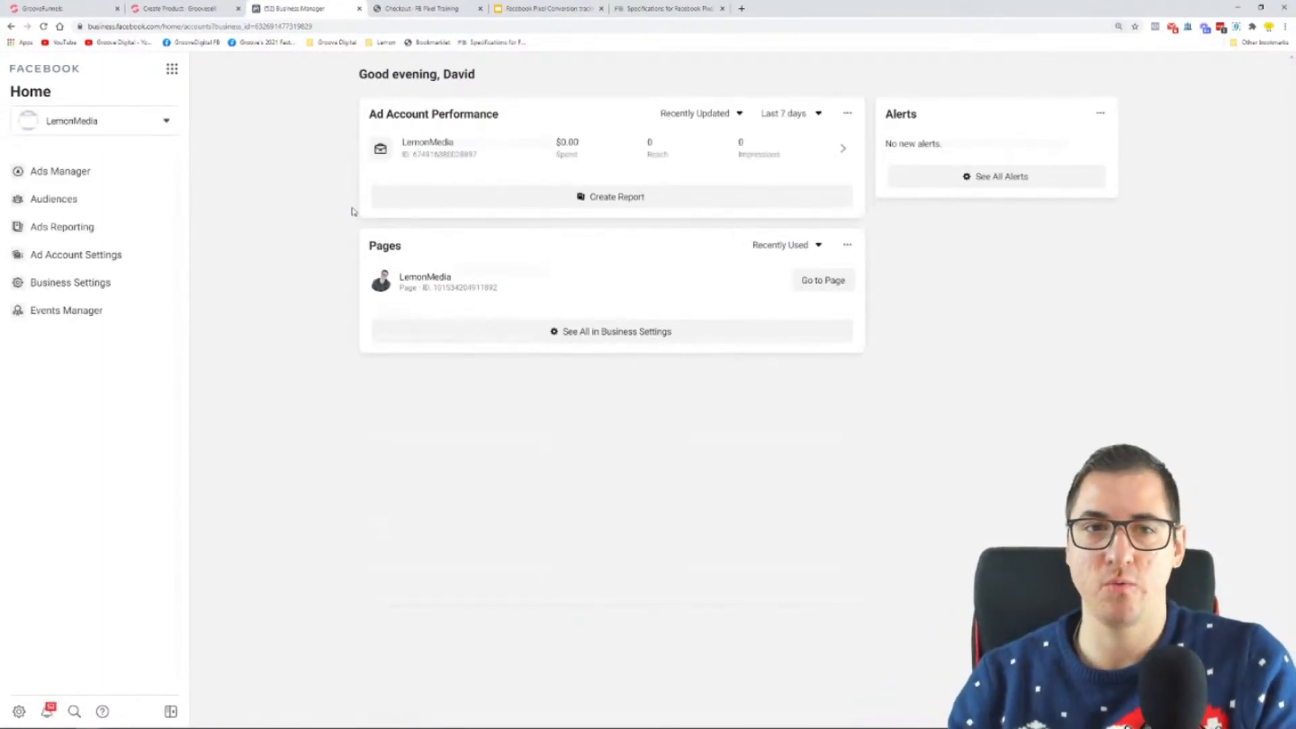
key(ctrl+plus)
key(ctrl+plus)
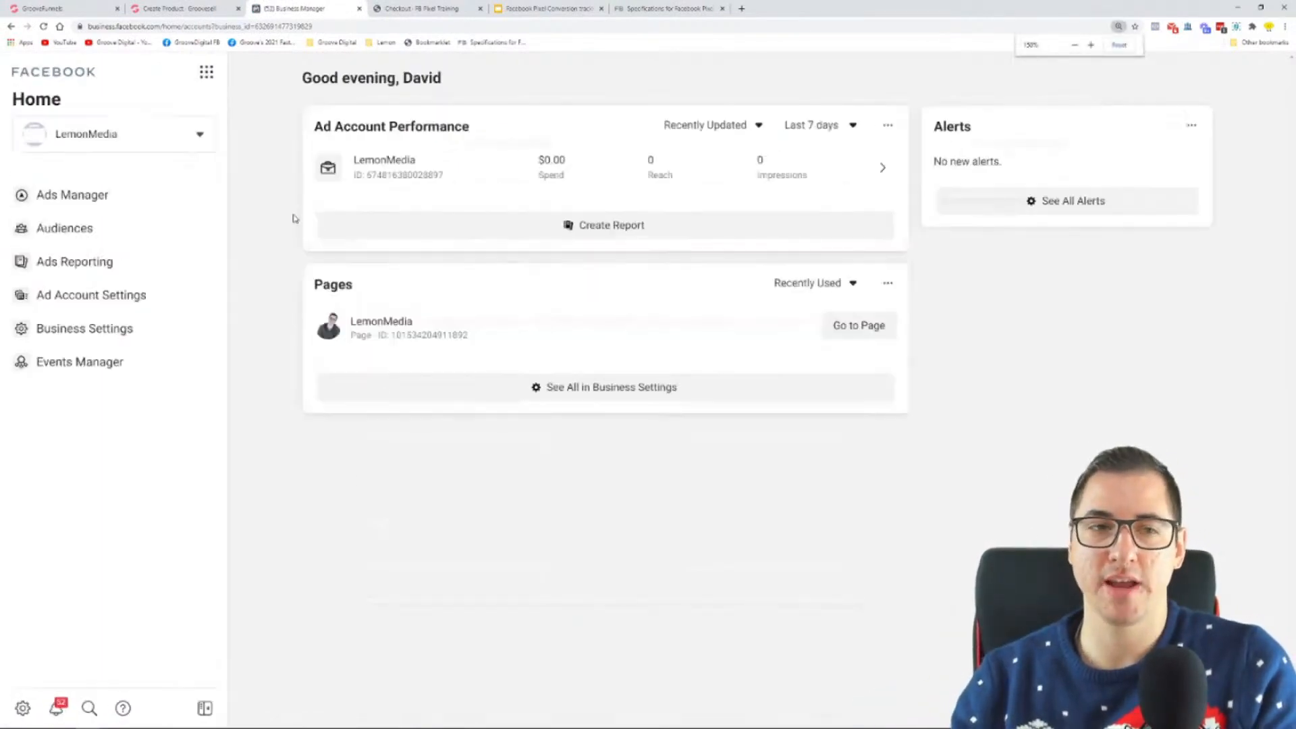
click(208, 79)
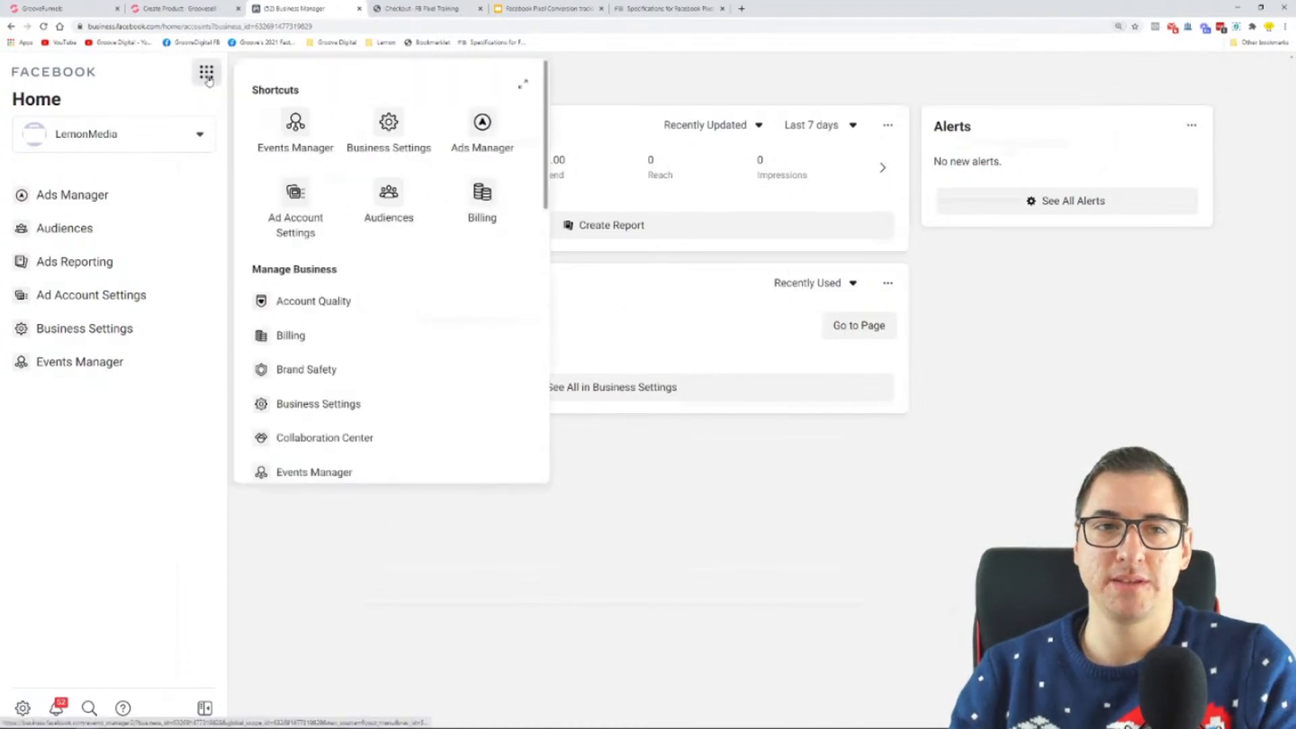
click(298, 129)
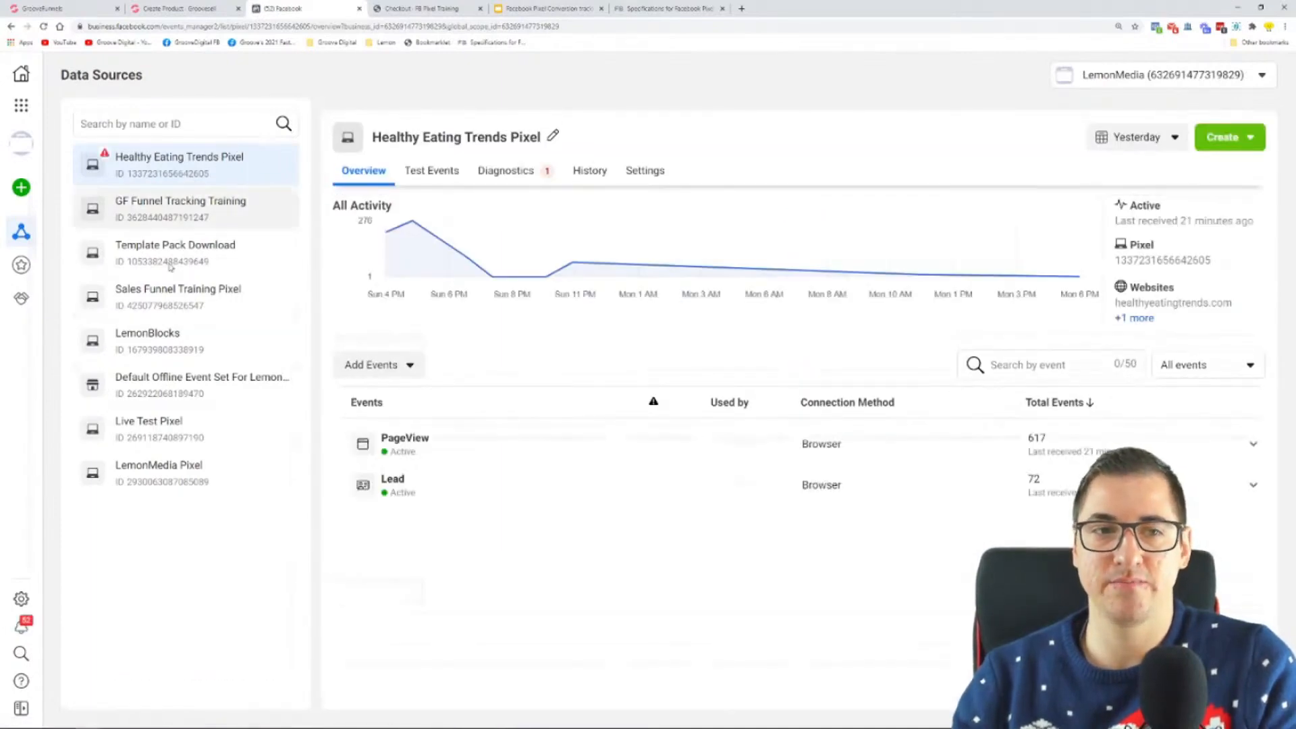
click(196, 217)
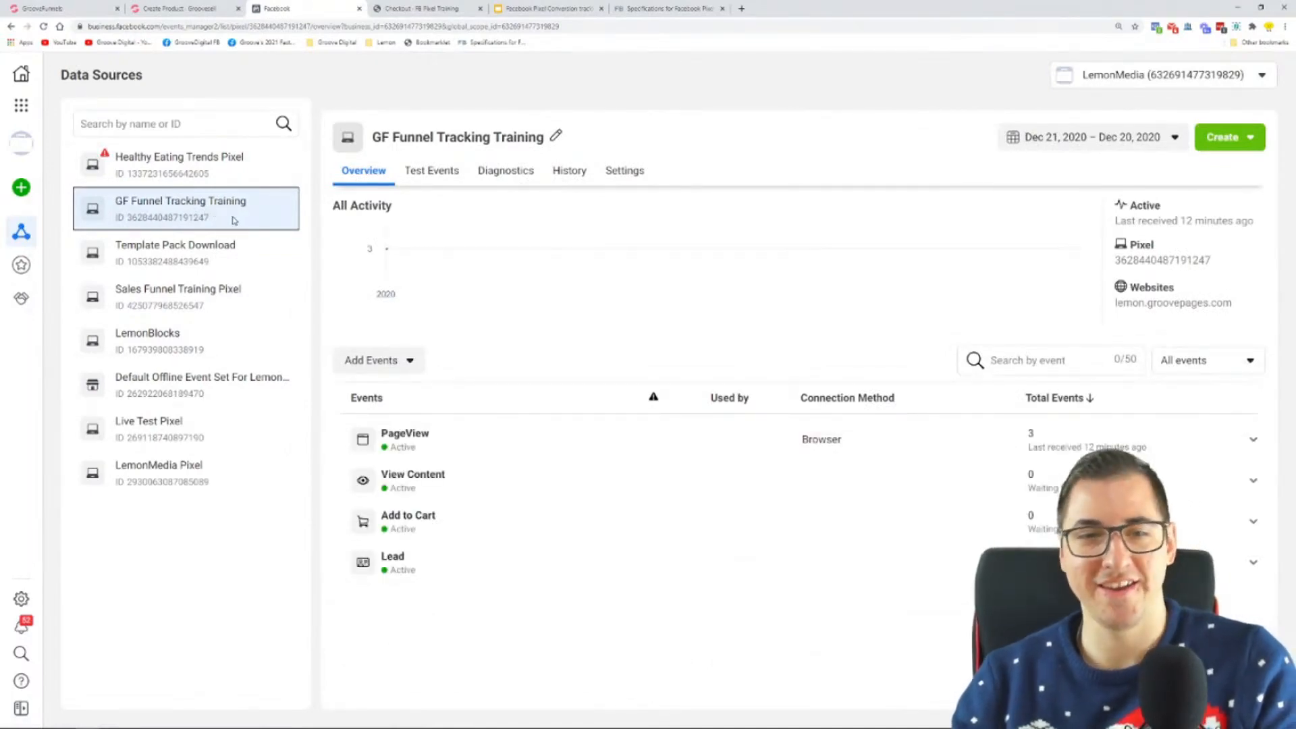
Step: Open the pixel's options for adding events, check the GrooveSell domain in the FB Pixel Training checkout page's address, and return to Facebook
click(380, 363)
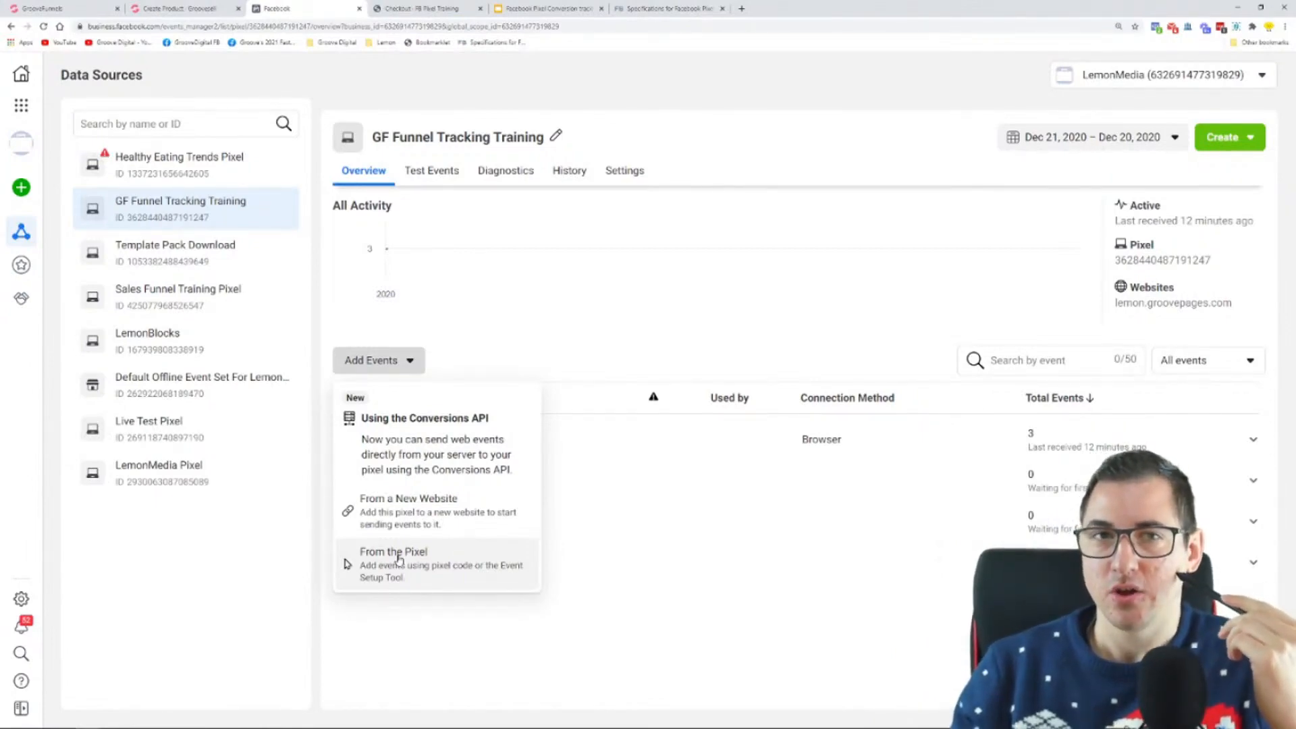
click(424, 8)
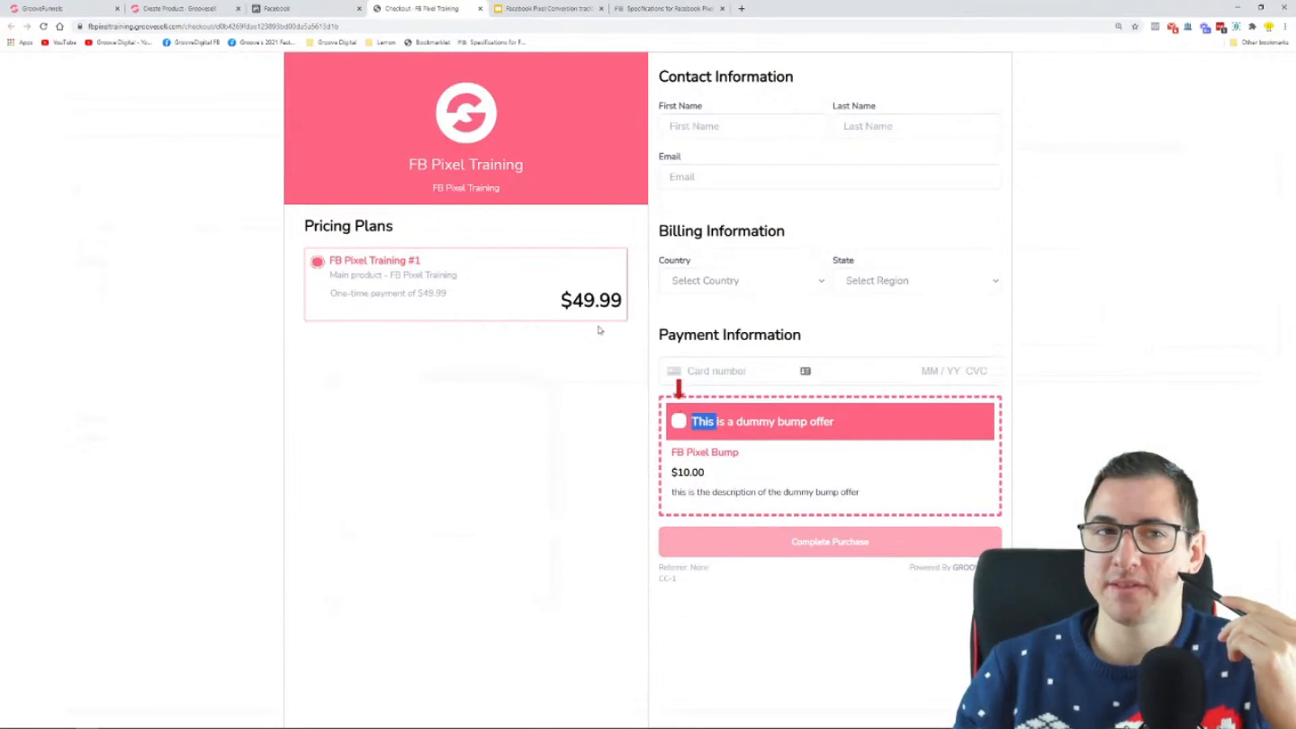
drag(89, 26, 194, 30)
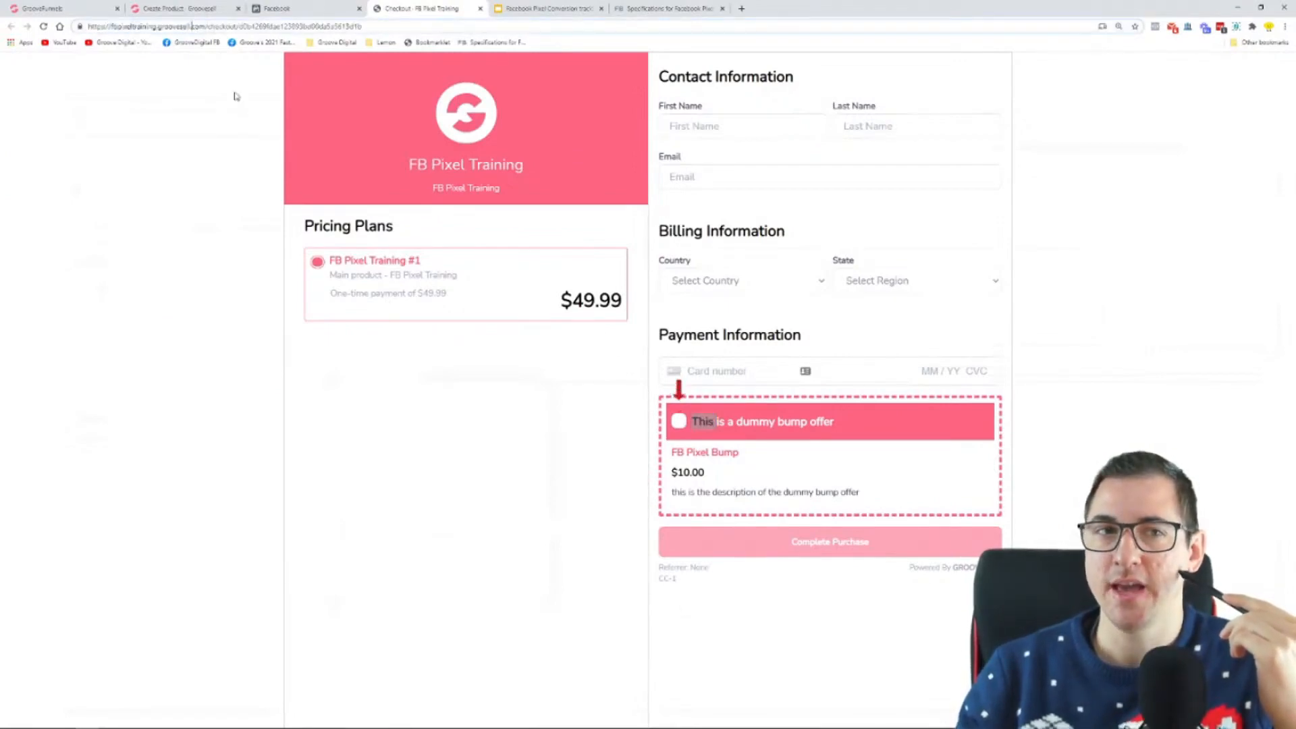
click(304, 8)
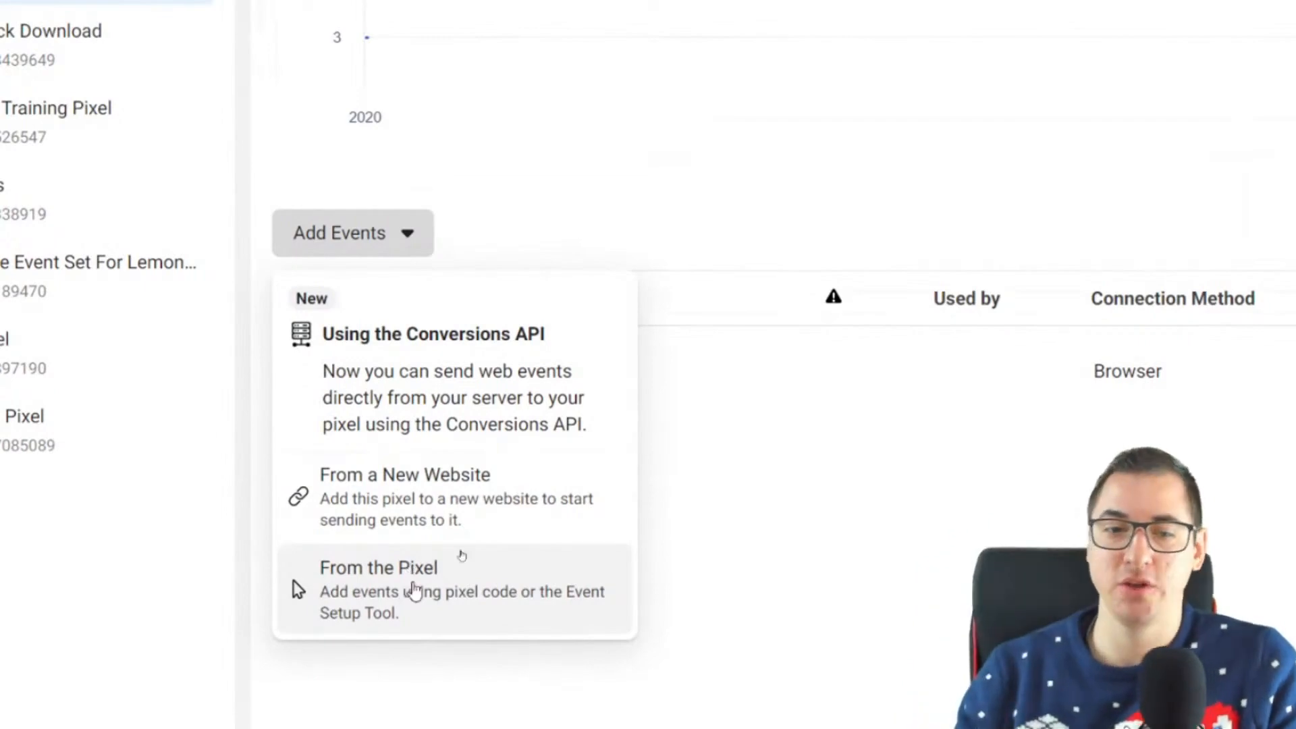
Step: Choose to add events from the pixel with manual code installation and copy the pixel base code
click(433, 507)
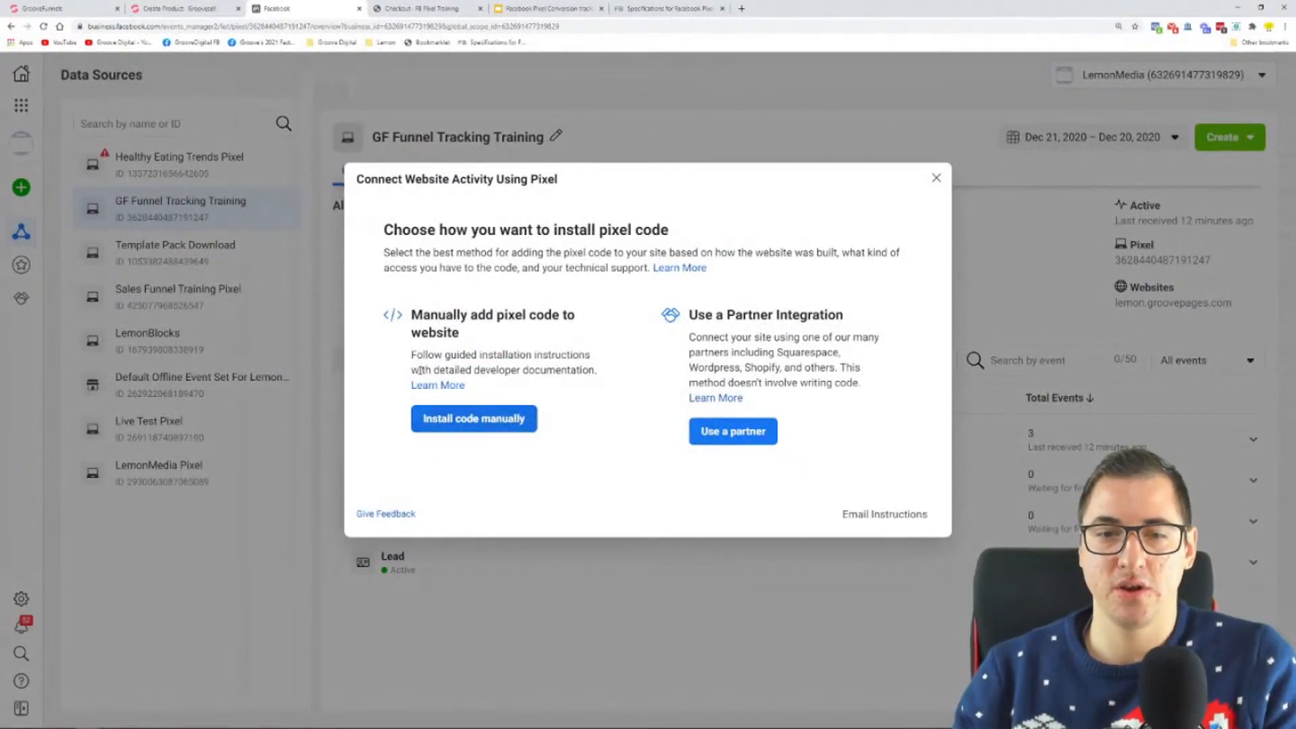
drag(761, 315, 866, 327)
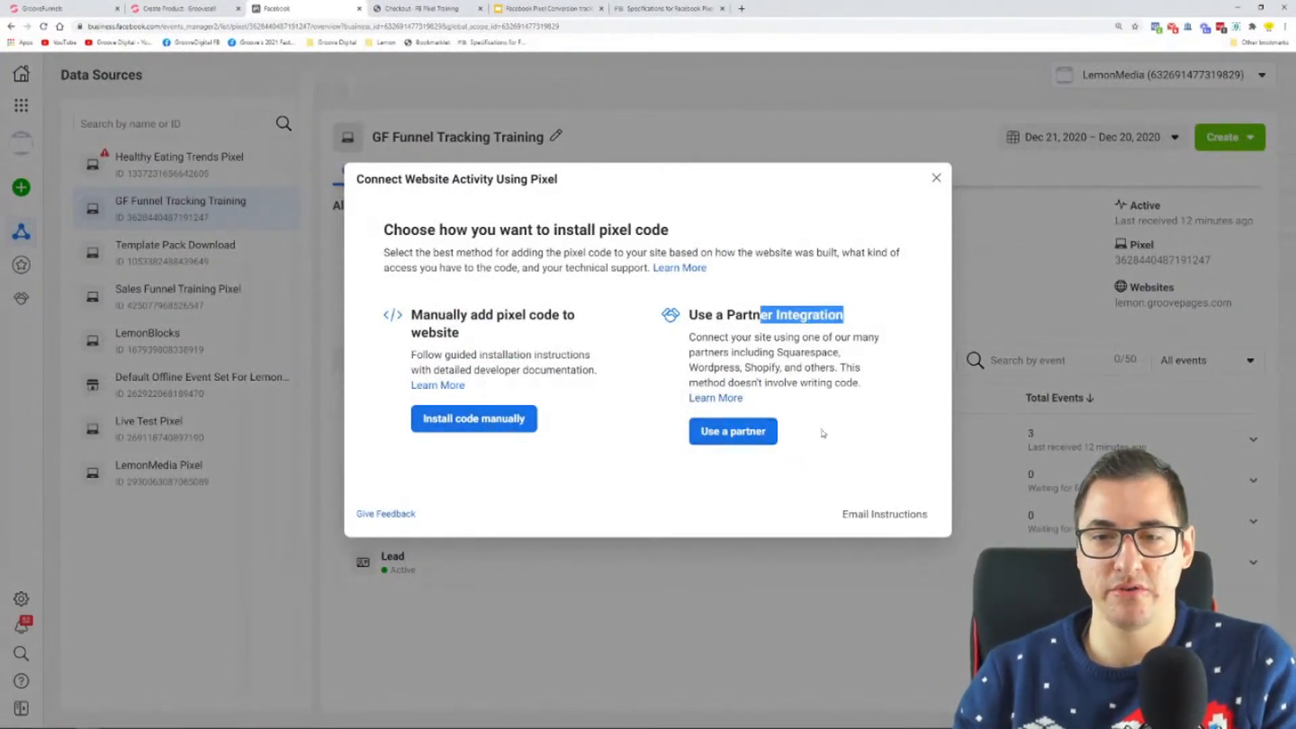
click(790, 330)
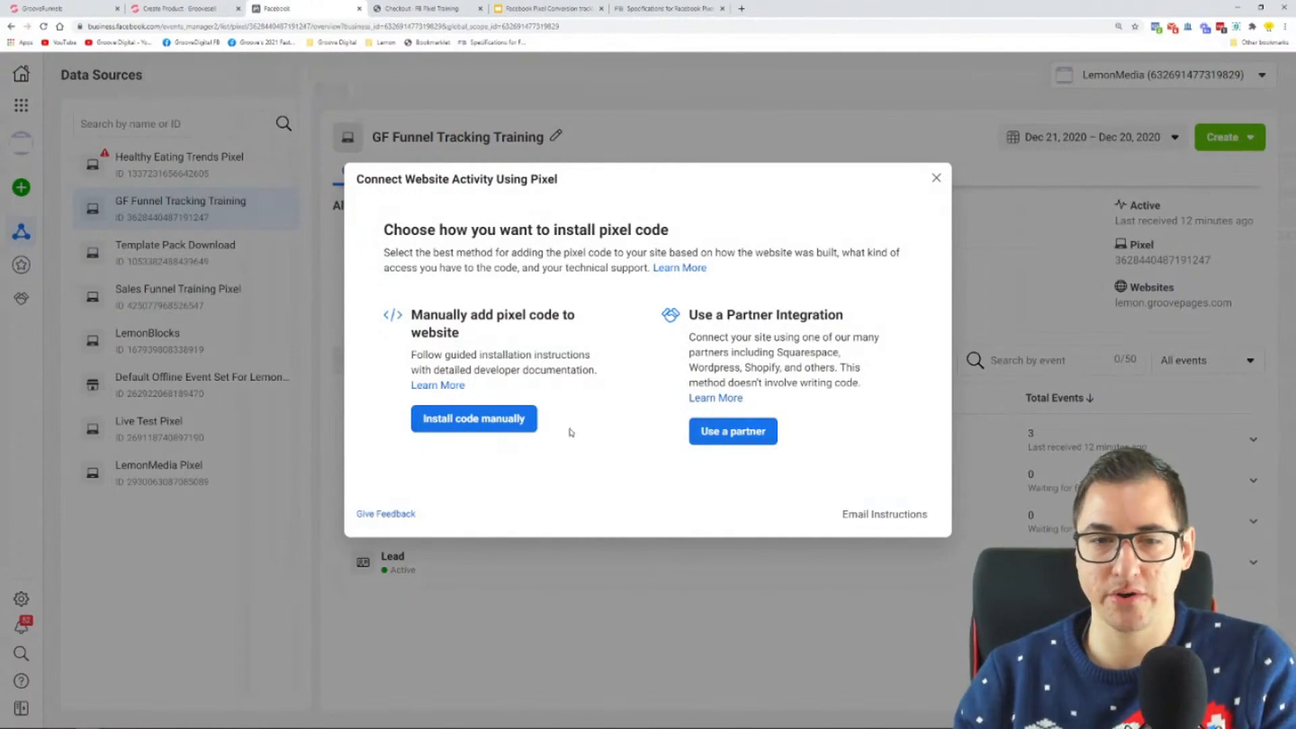
click(479, 421)
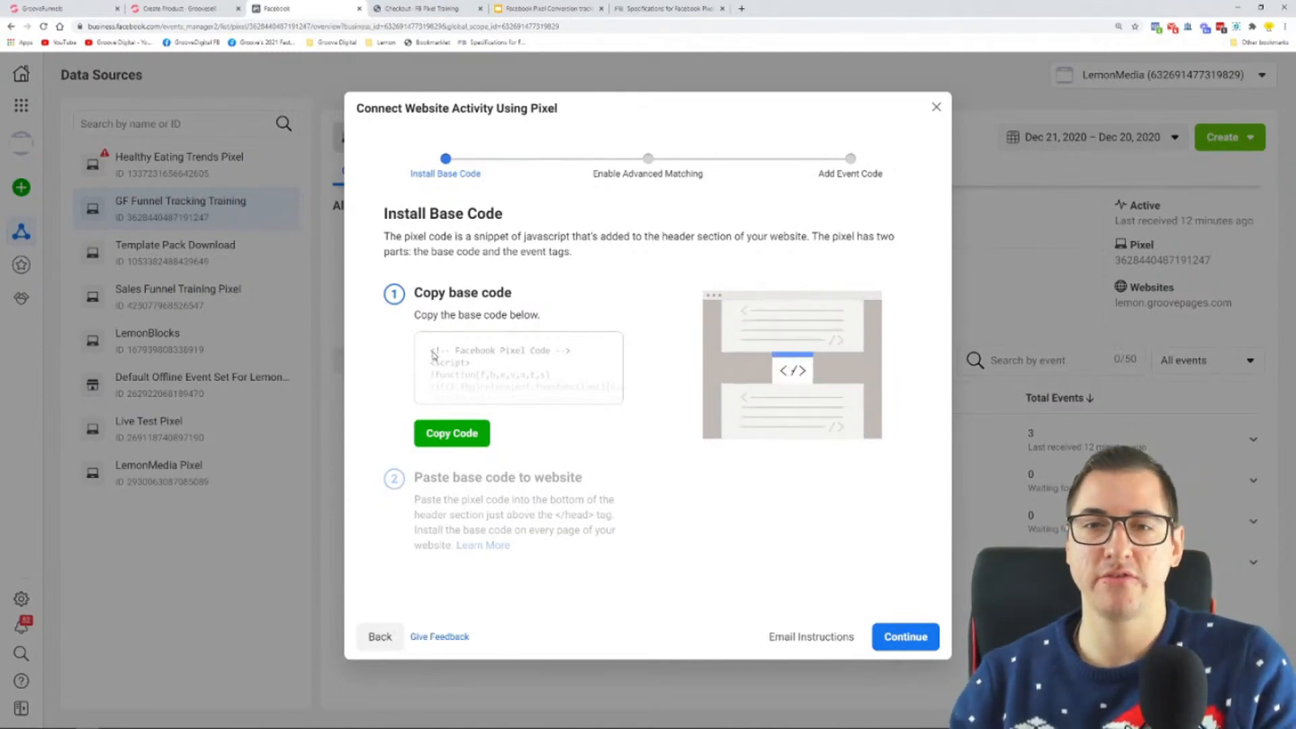
click(458, 428)
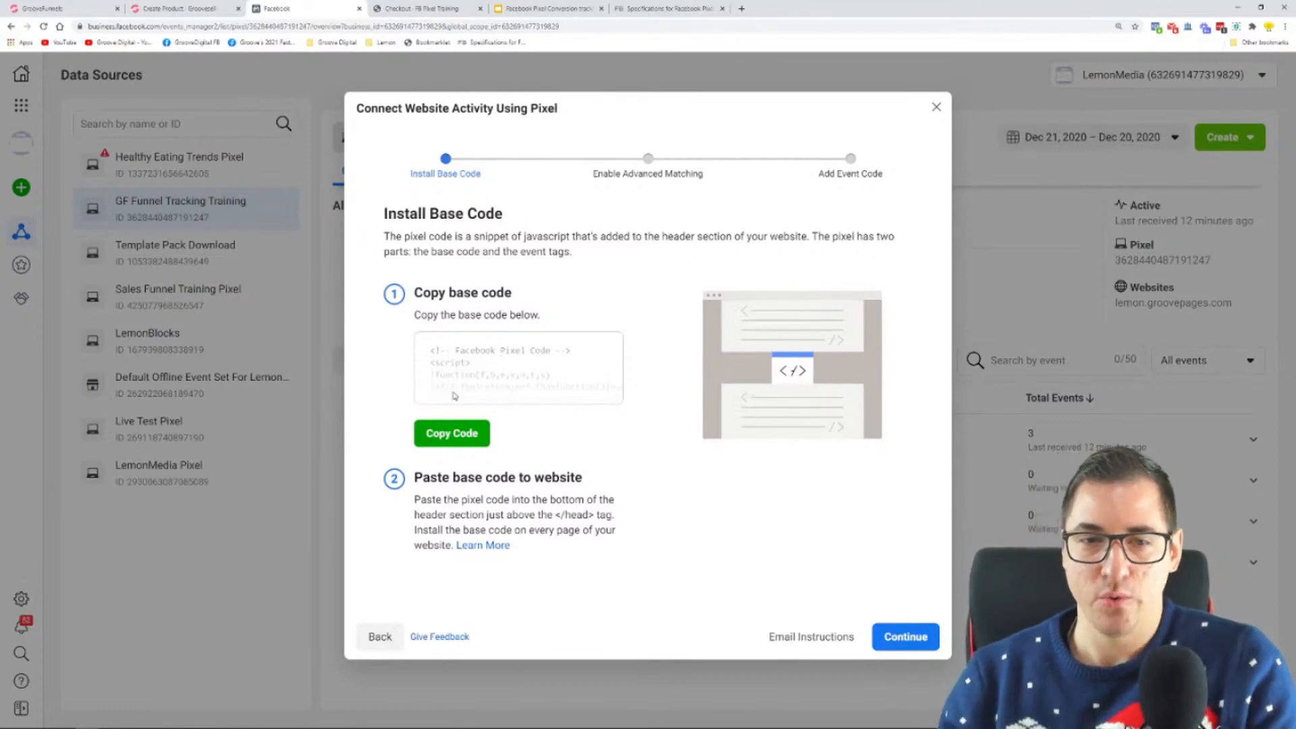
click(444, 435)
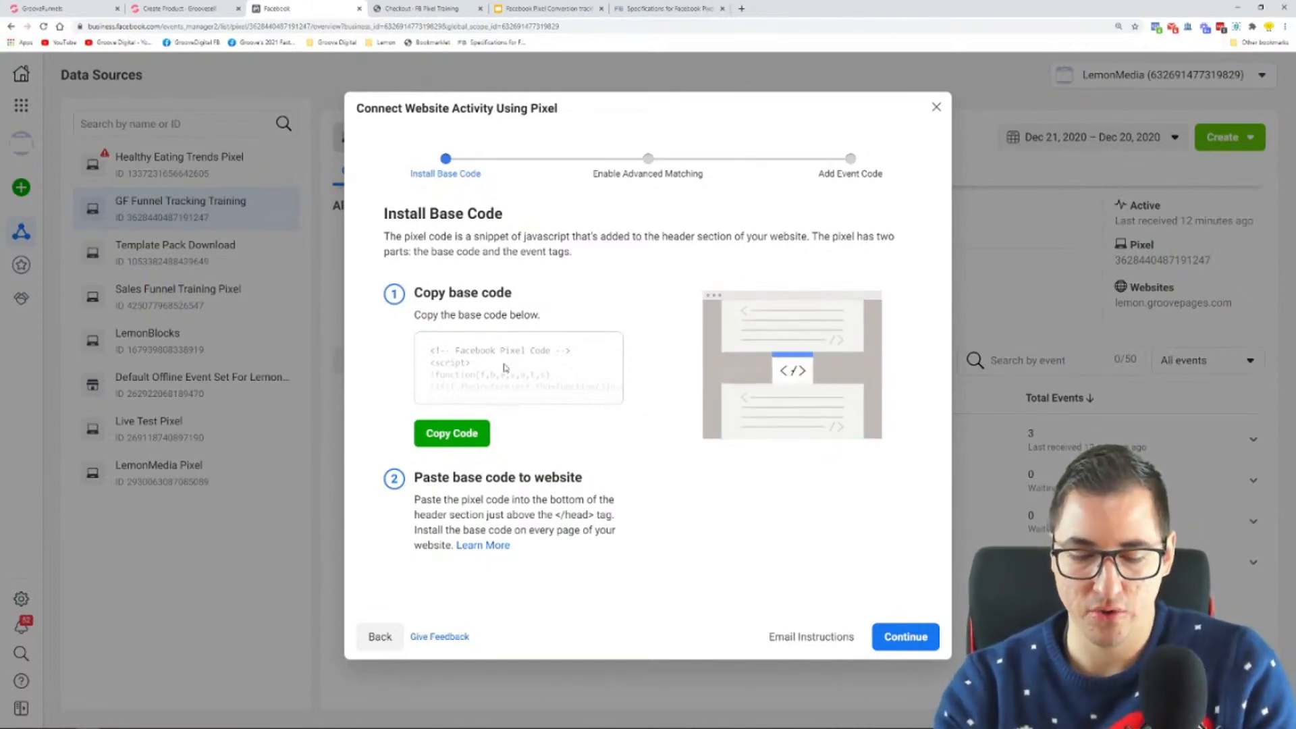
Step: Open Notepad, move and enlarge its window over the dialog, and paste the Facebook Pixel base code
key(super)
text(notepad)
key(Return)
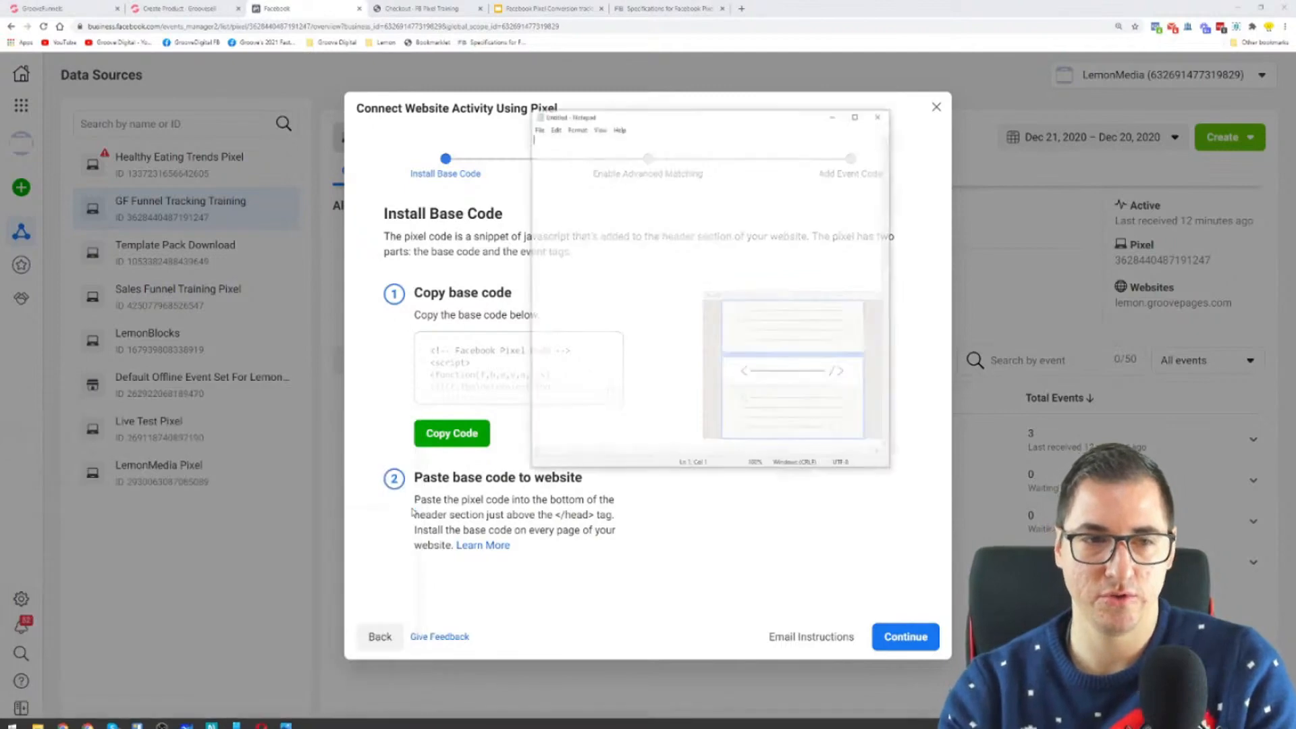
drag(769, 119, 638, 179)
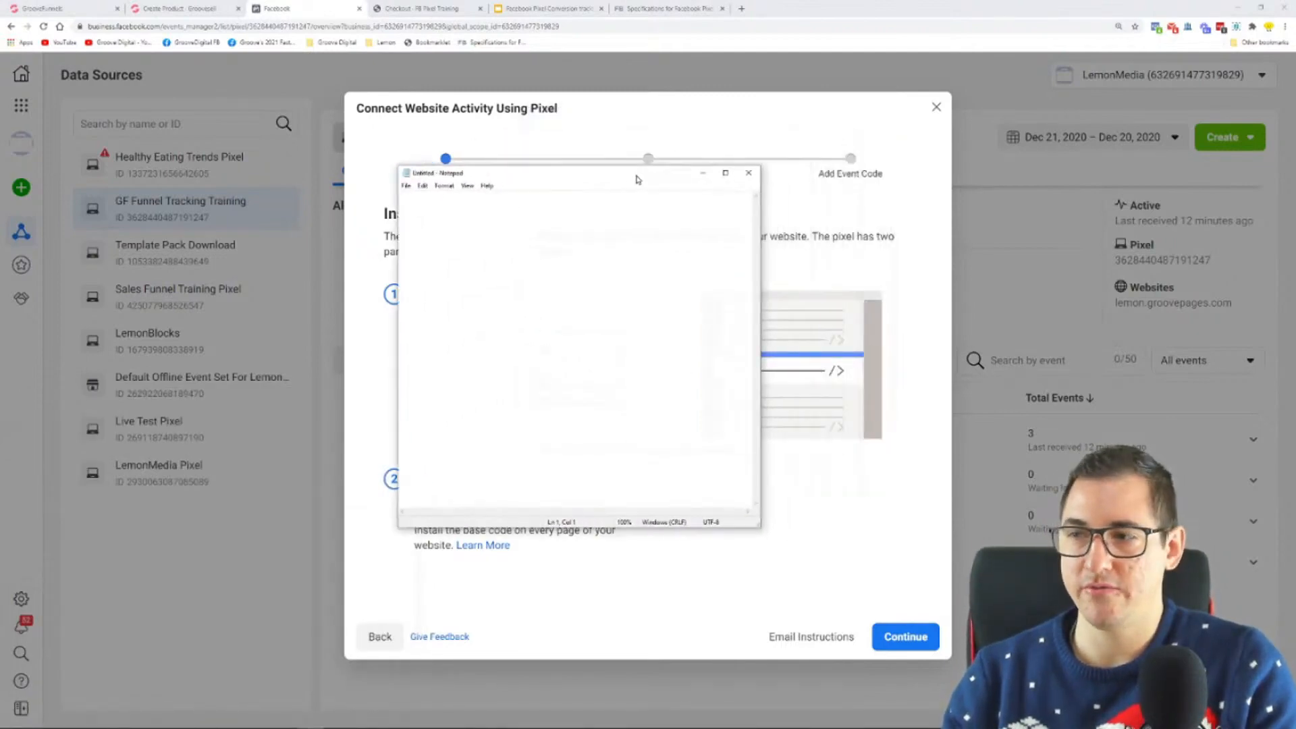
drag(761, 530, 1092, 648)
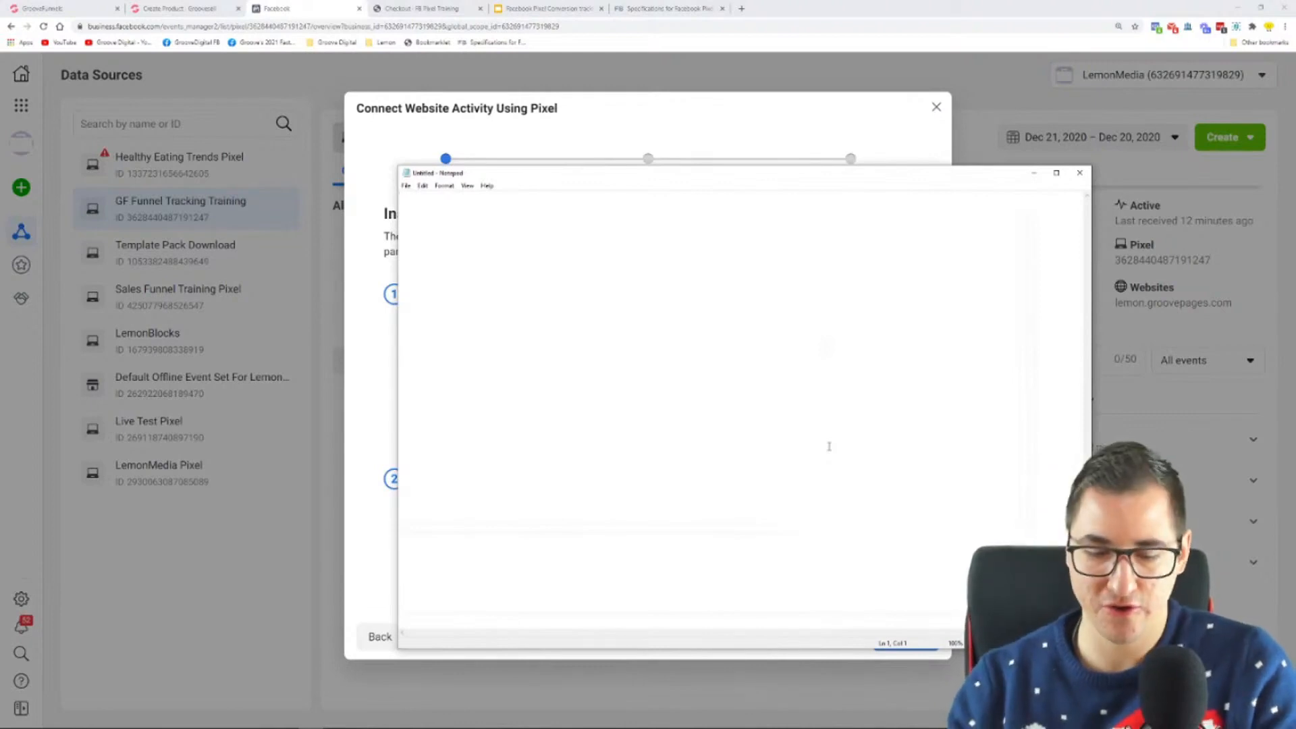
key(ctrl+v)
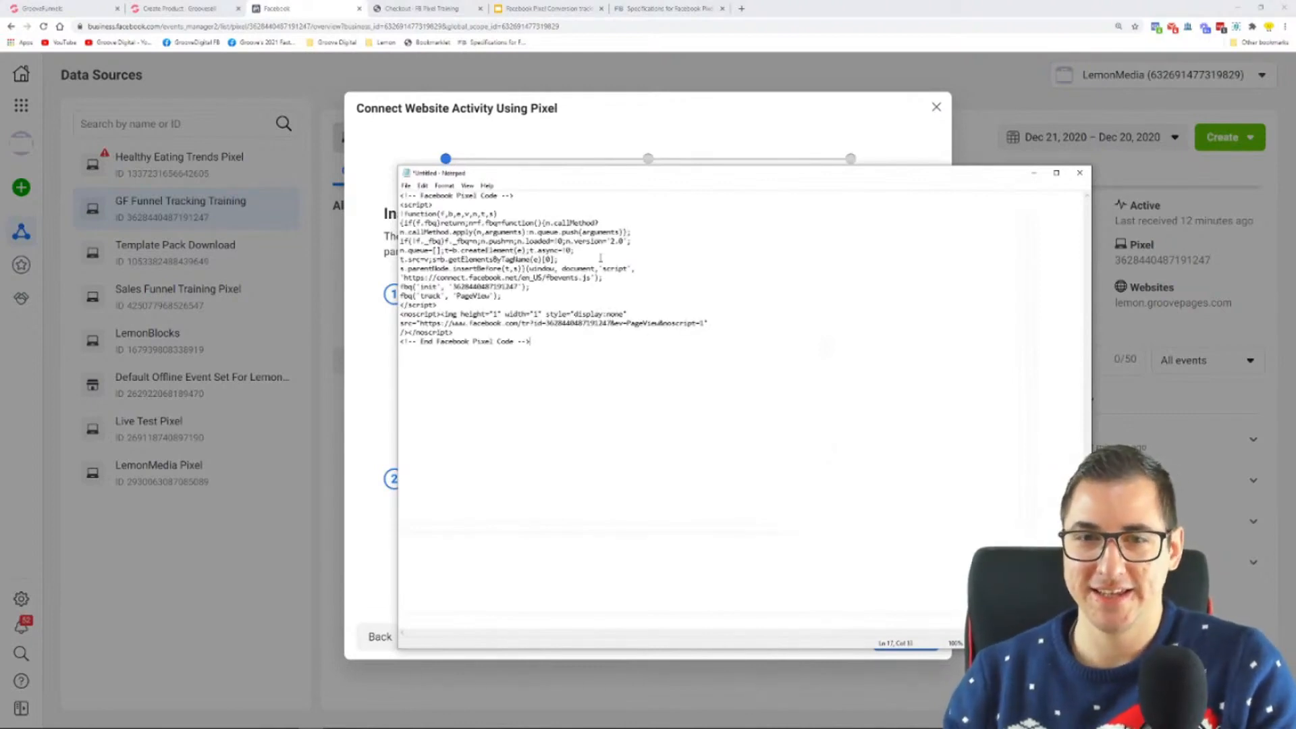
Step: Zoom the pasted pixel code in Notepad to 210%
click(422, 187)
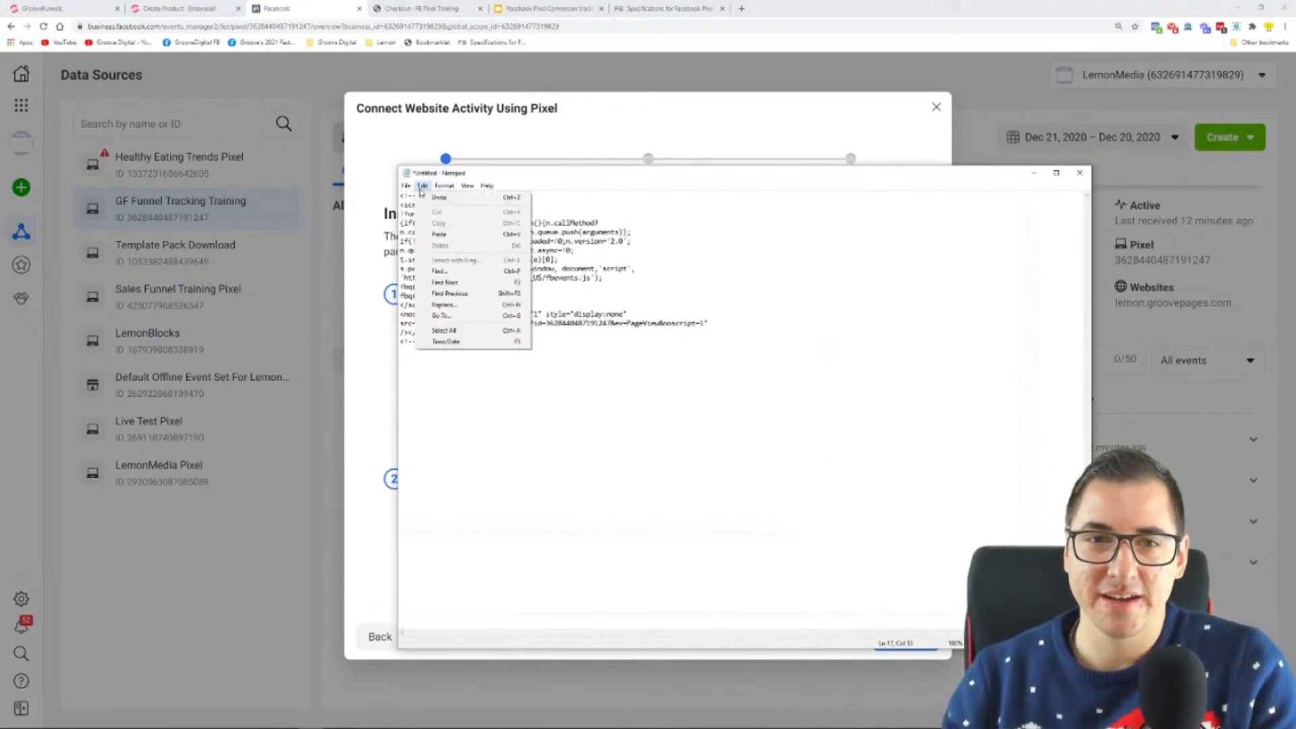
mouse_move(407, 187)
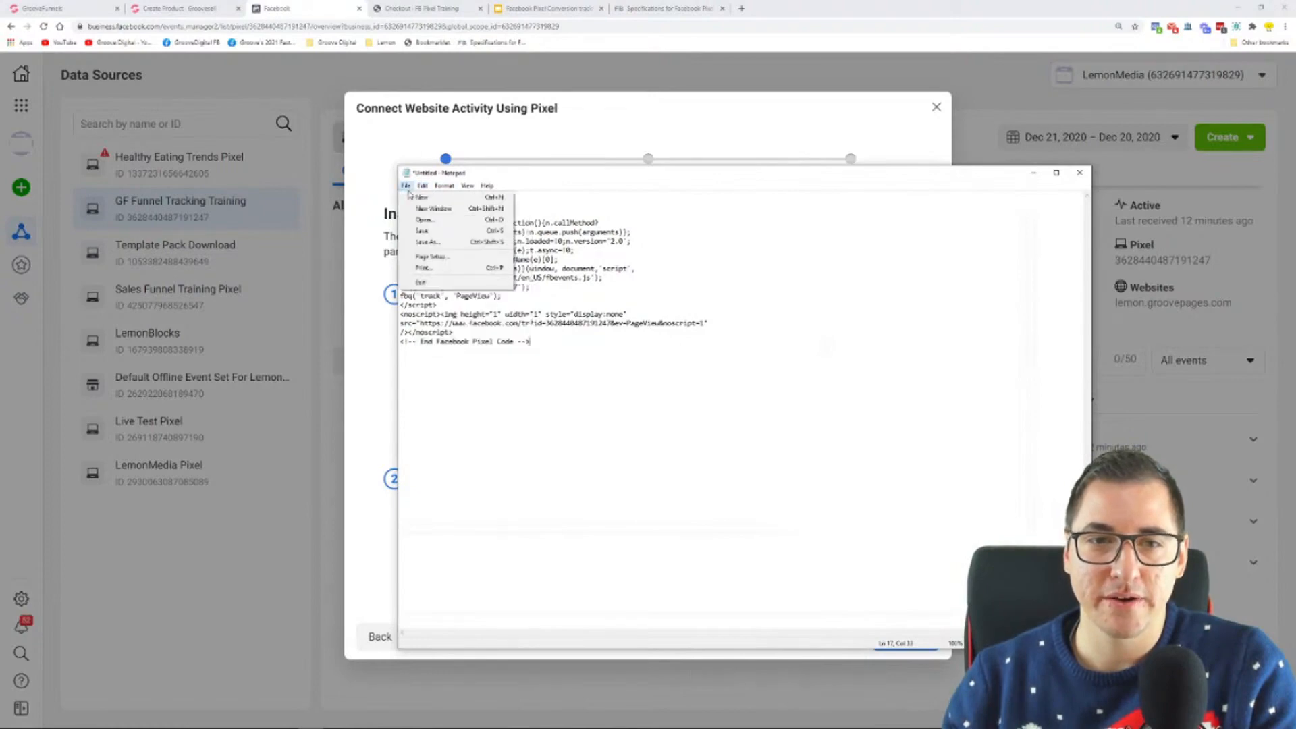
mouse_move(466, 187)
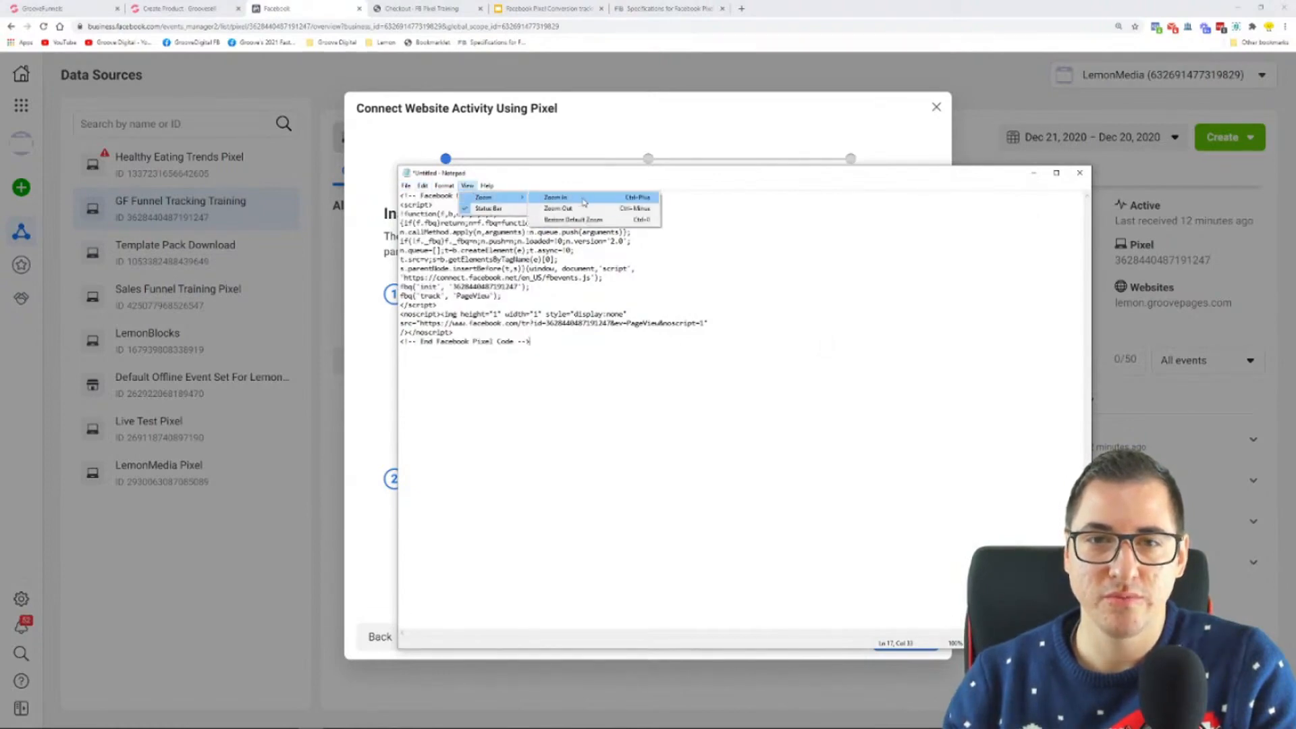
click(566, 197)
click(467, 186)
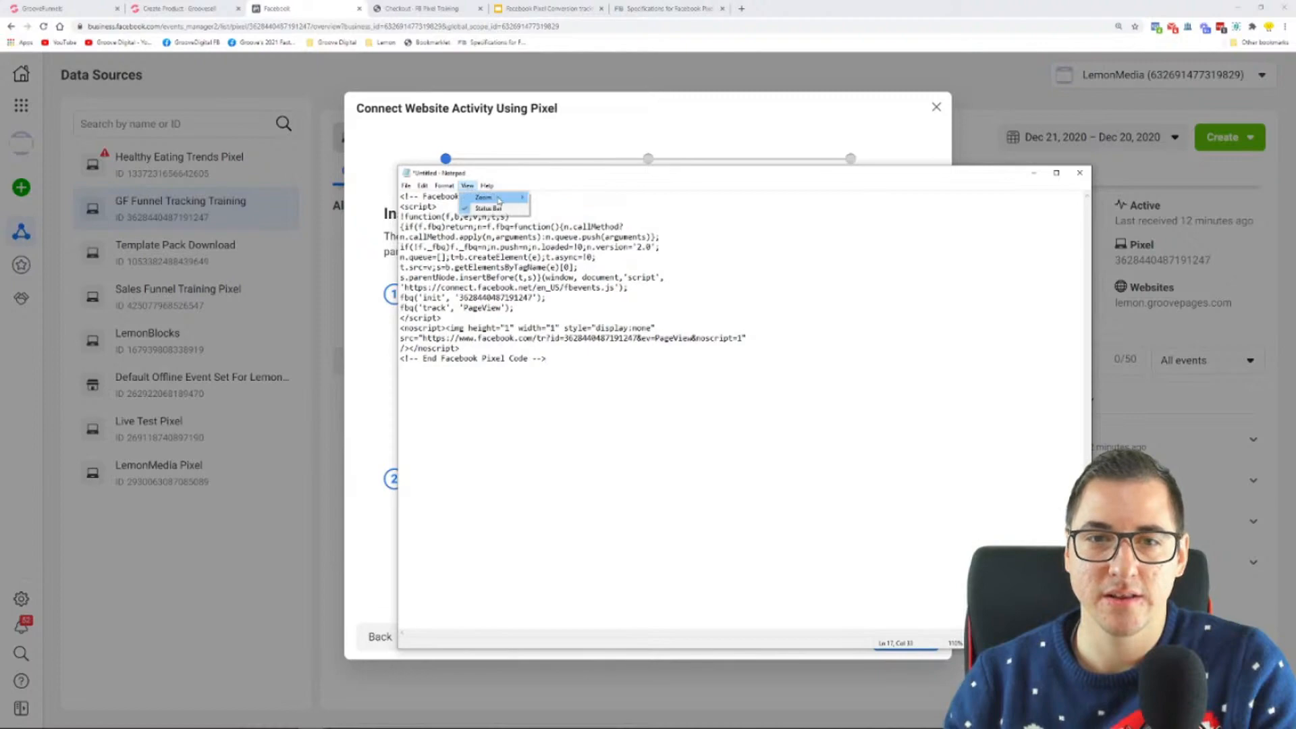
mouse_move(500, 200)
click(652, 491)
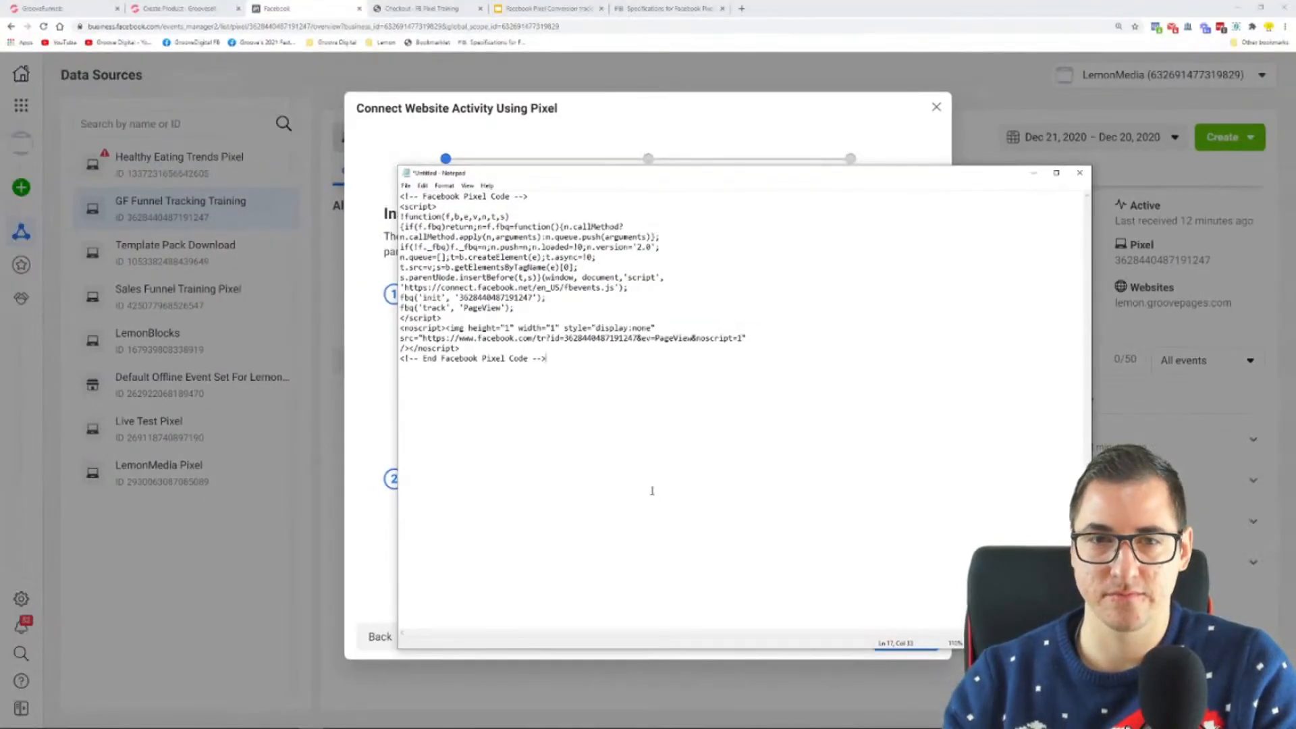
scroll(545, 331, up, 7)
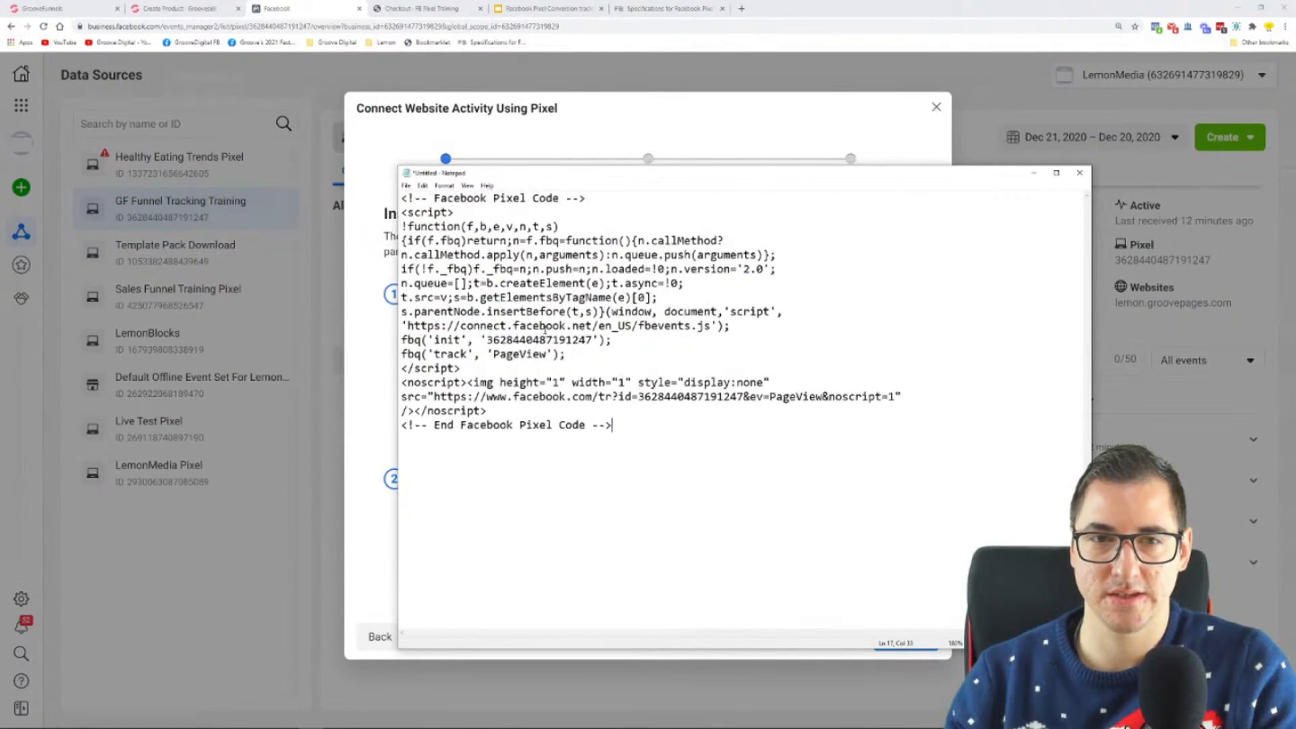
scroll(552, 337, up, 2)
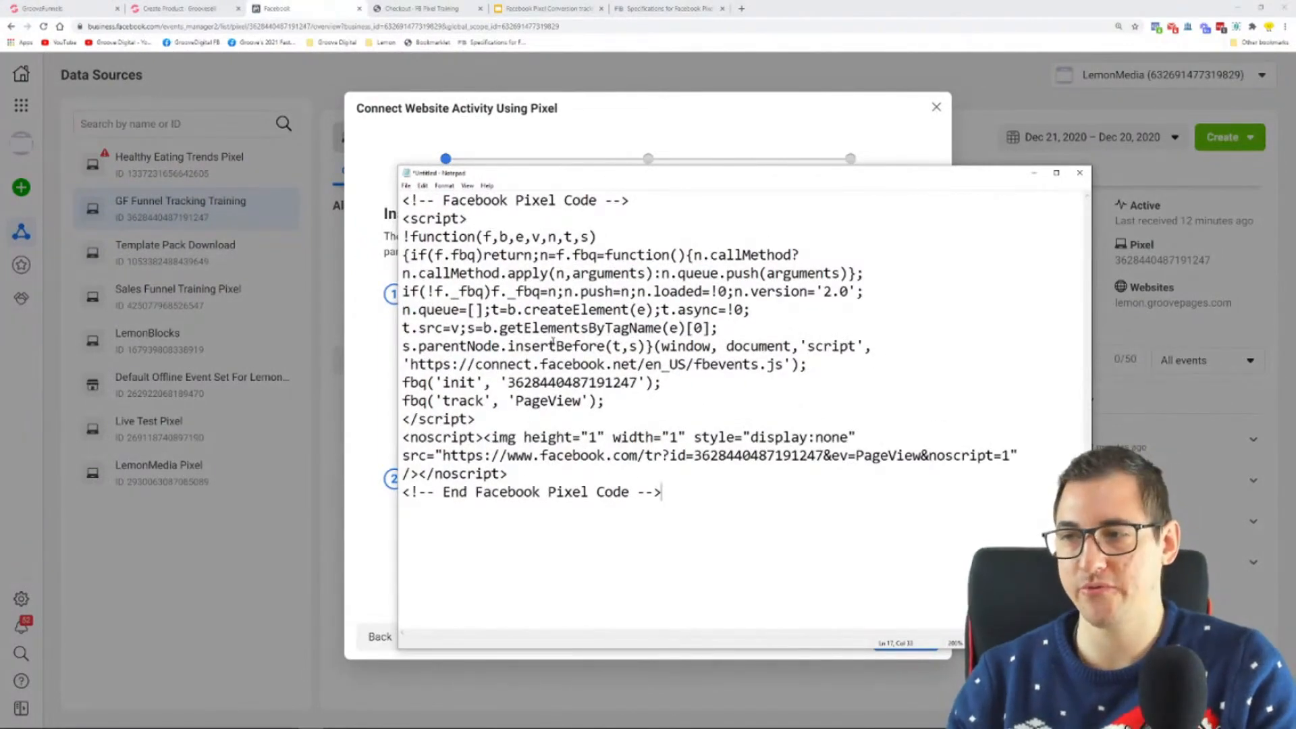
scroll(553, 342, up, 1)
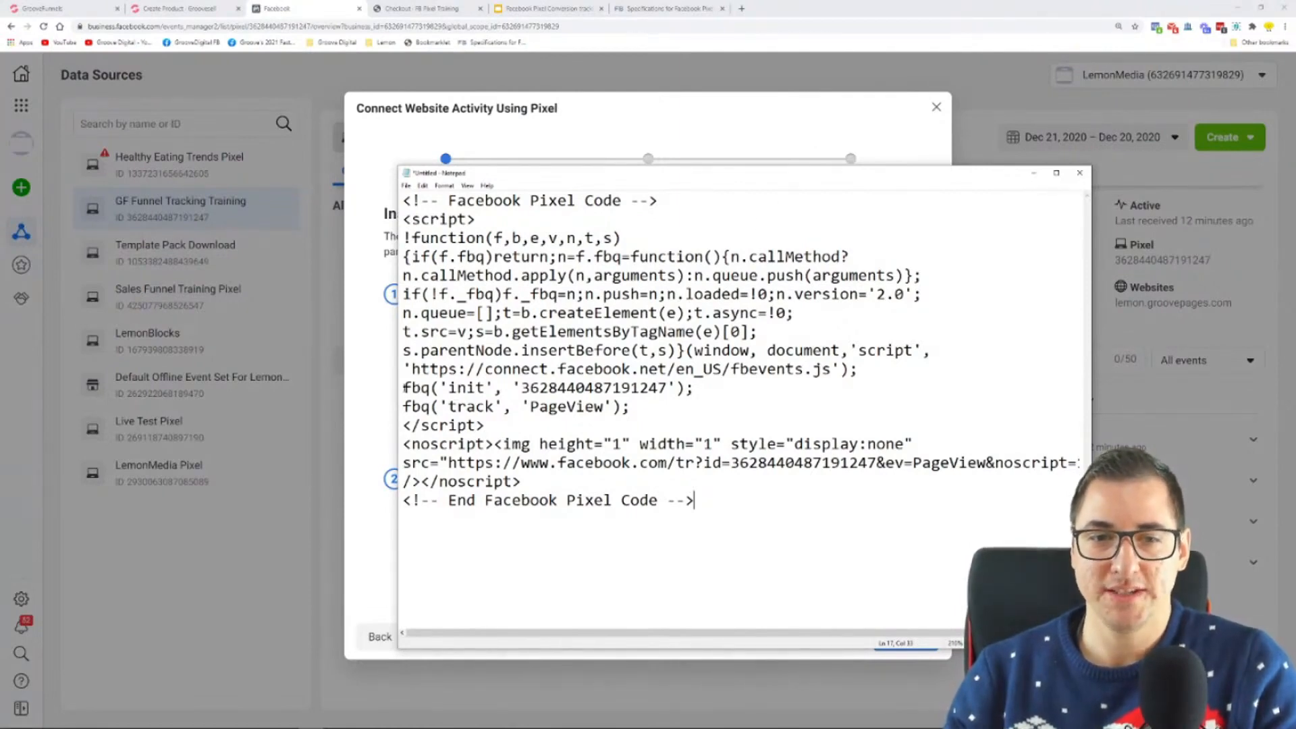
Step: Examine the base code's init line, its PageView track line and the opening script tag
drag(405, 388, 696, 389)
drag(403, 409, 421, 407)
click(412, 407)
drag(430, 406, 630, 406)
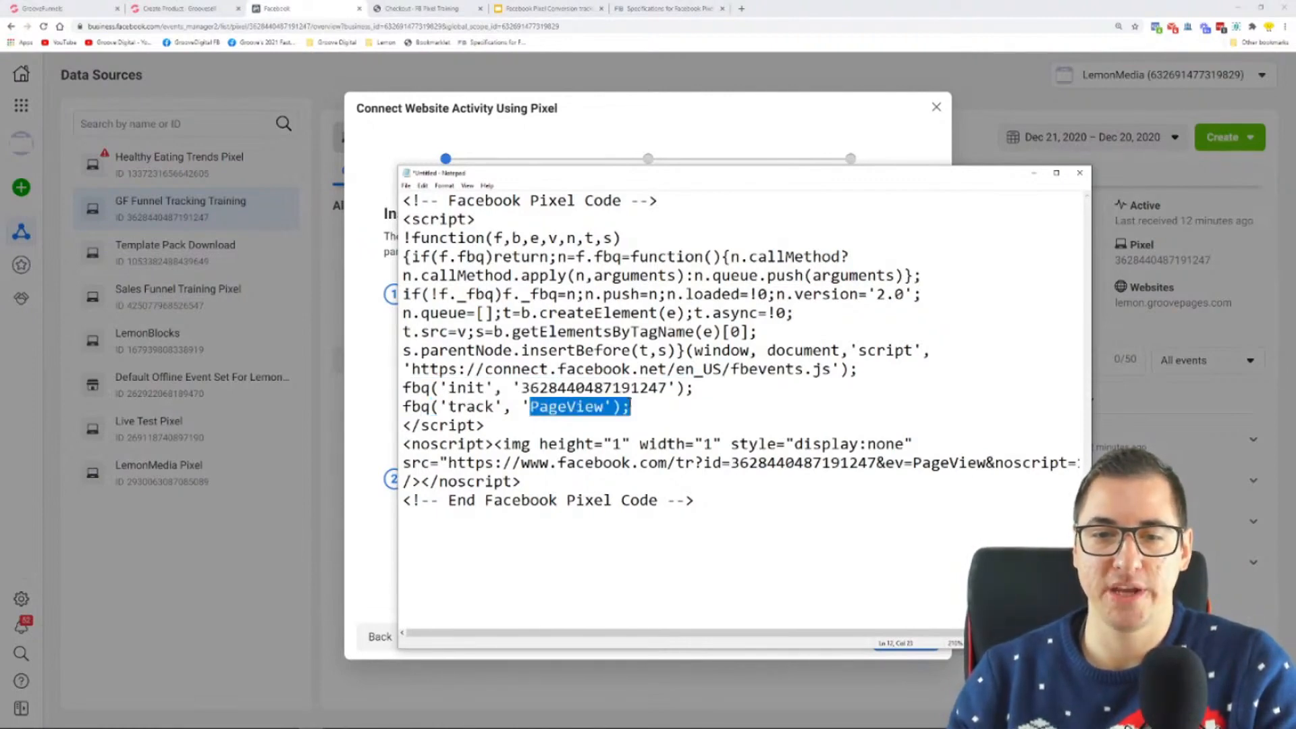
click(650, 408)
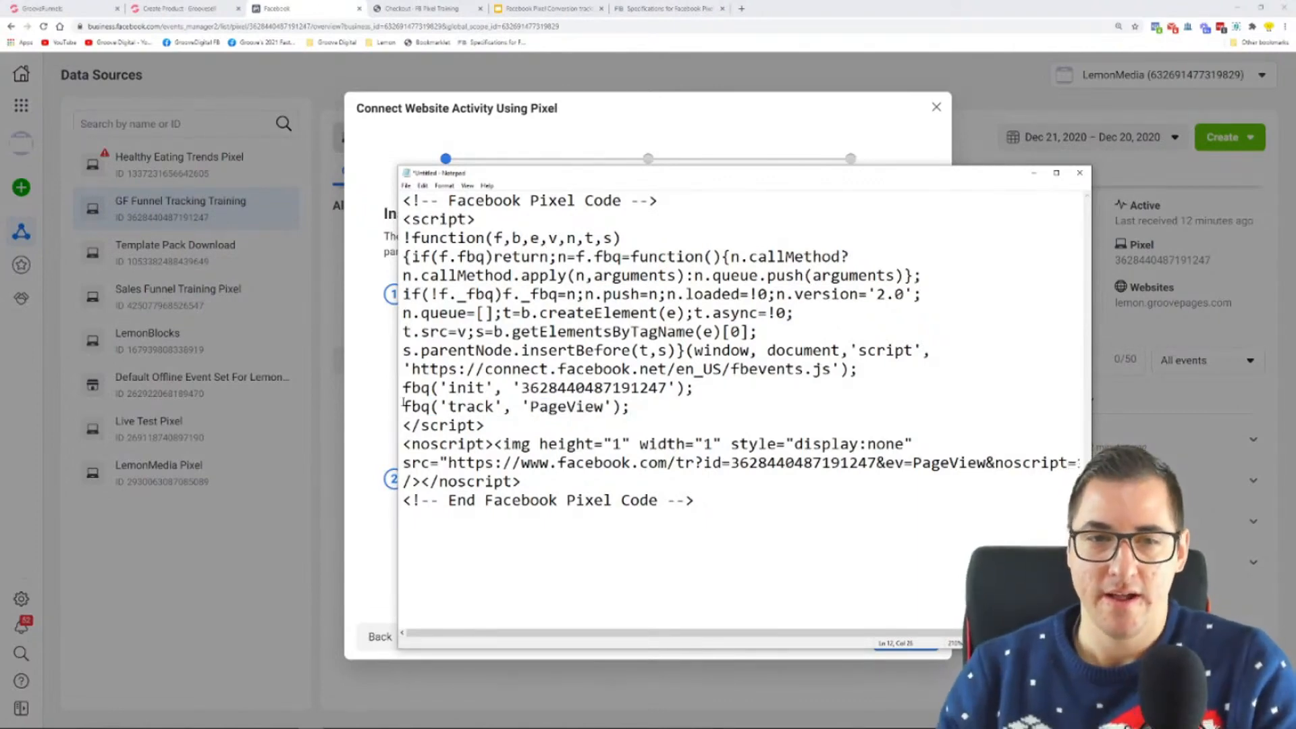
drag(424, 220, 477, 219)
click(481, 220)
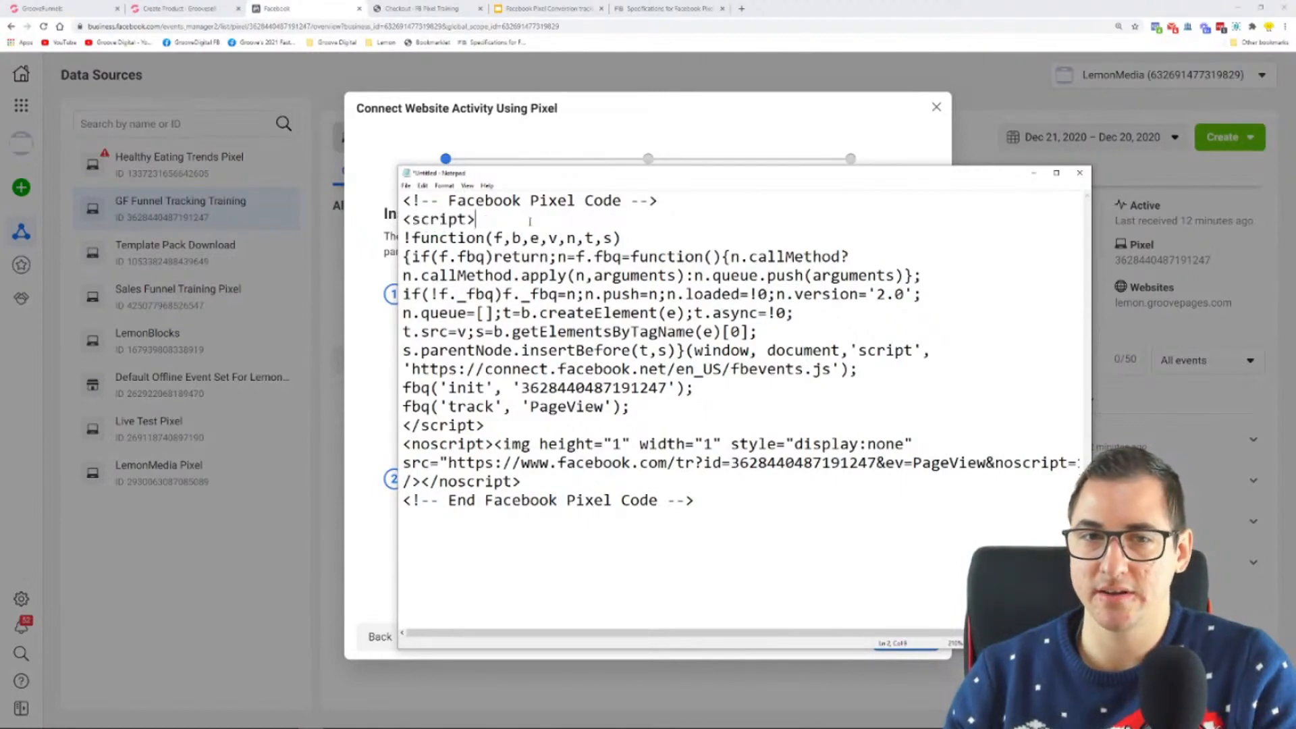
Step: Insert a blank line between the PageView track line and the closing script tag in the Notepad code
drag(499, 220, 403, 220)
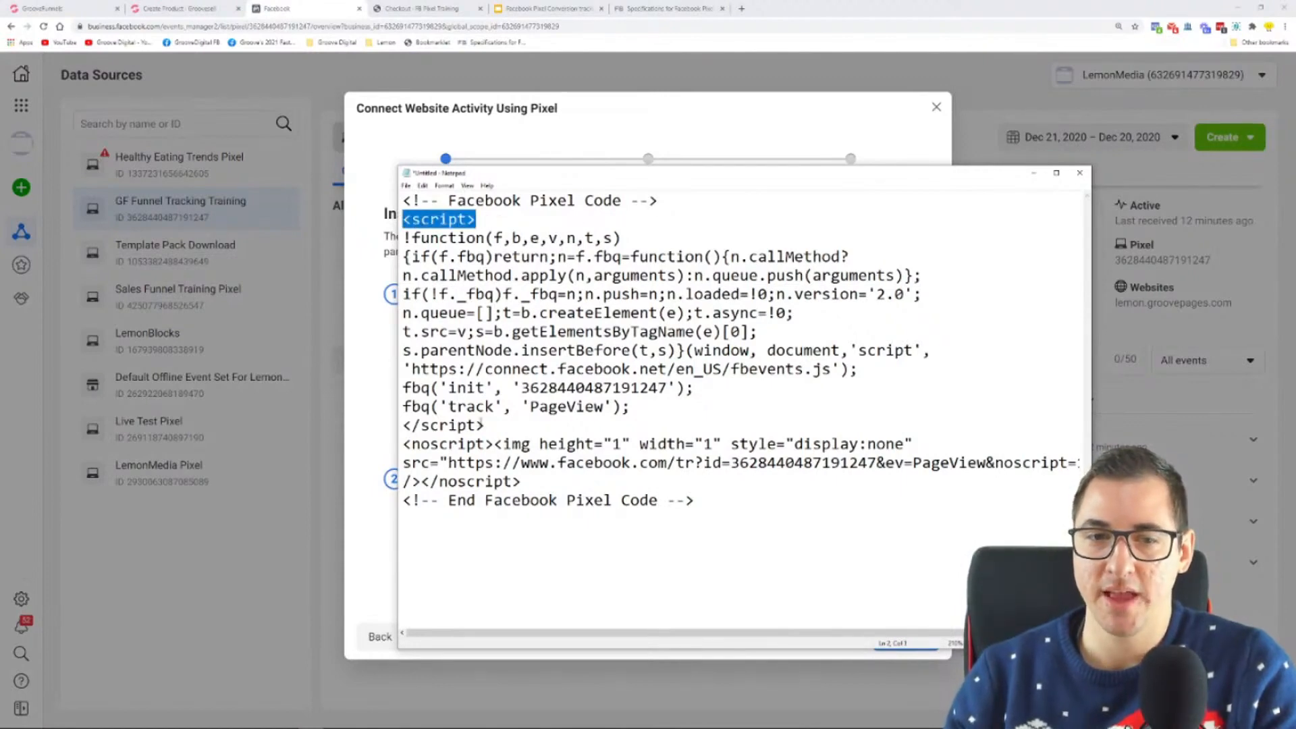
click(484, 425)
drag(485, 425, 404, 425)
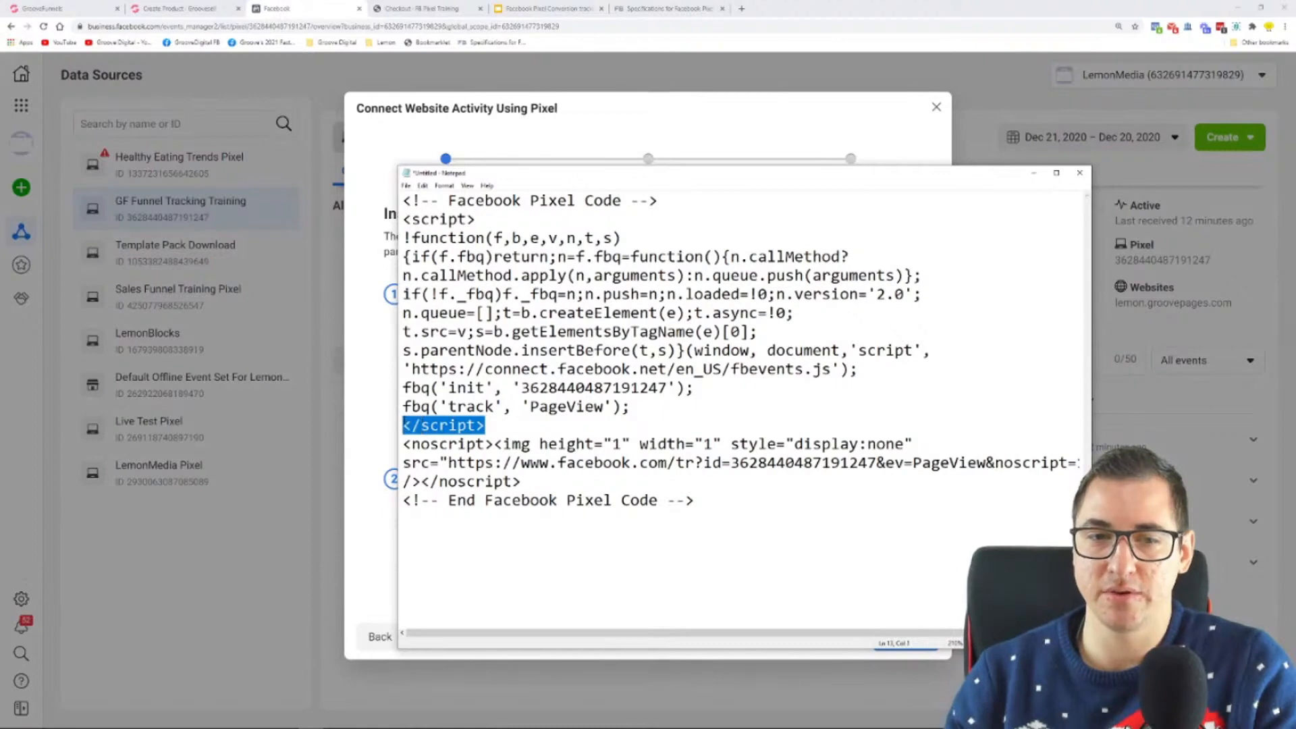
click(404, 426)
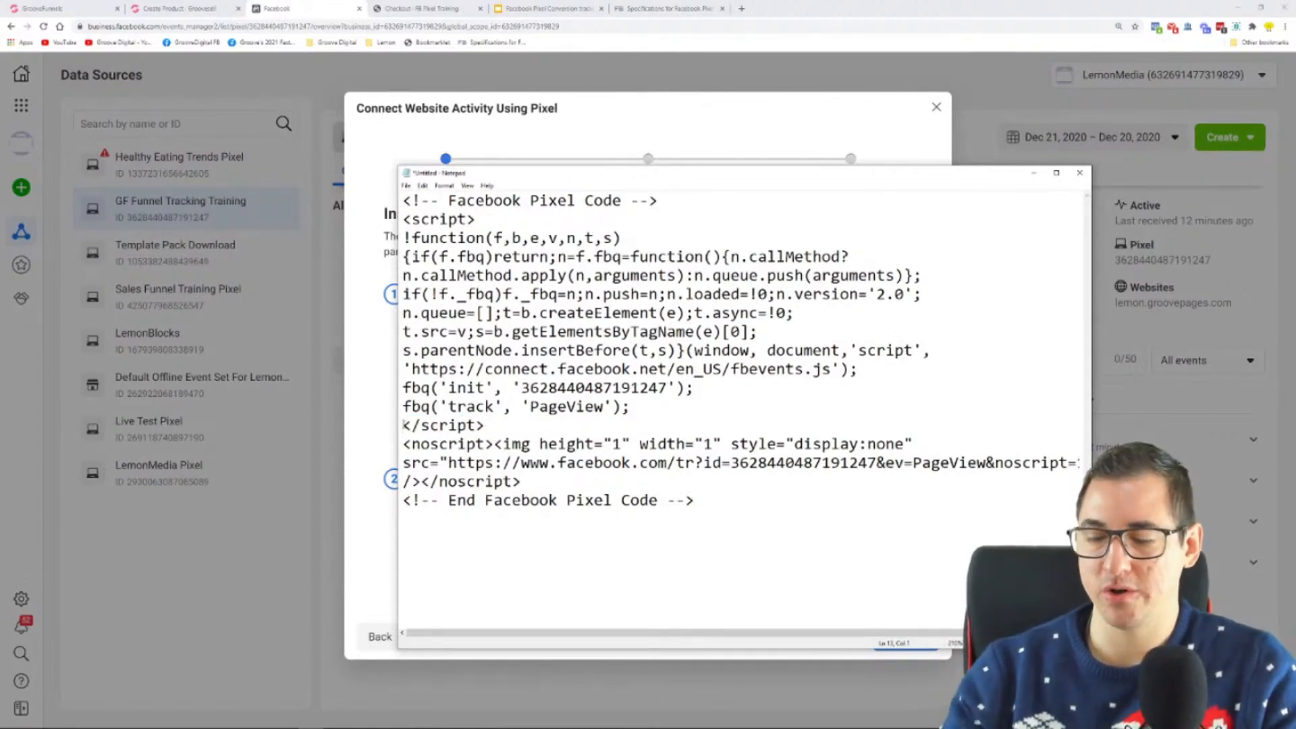
key(Return)
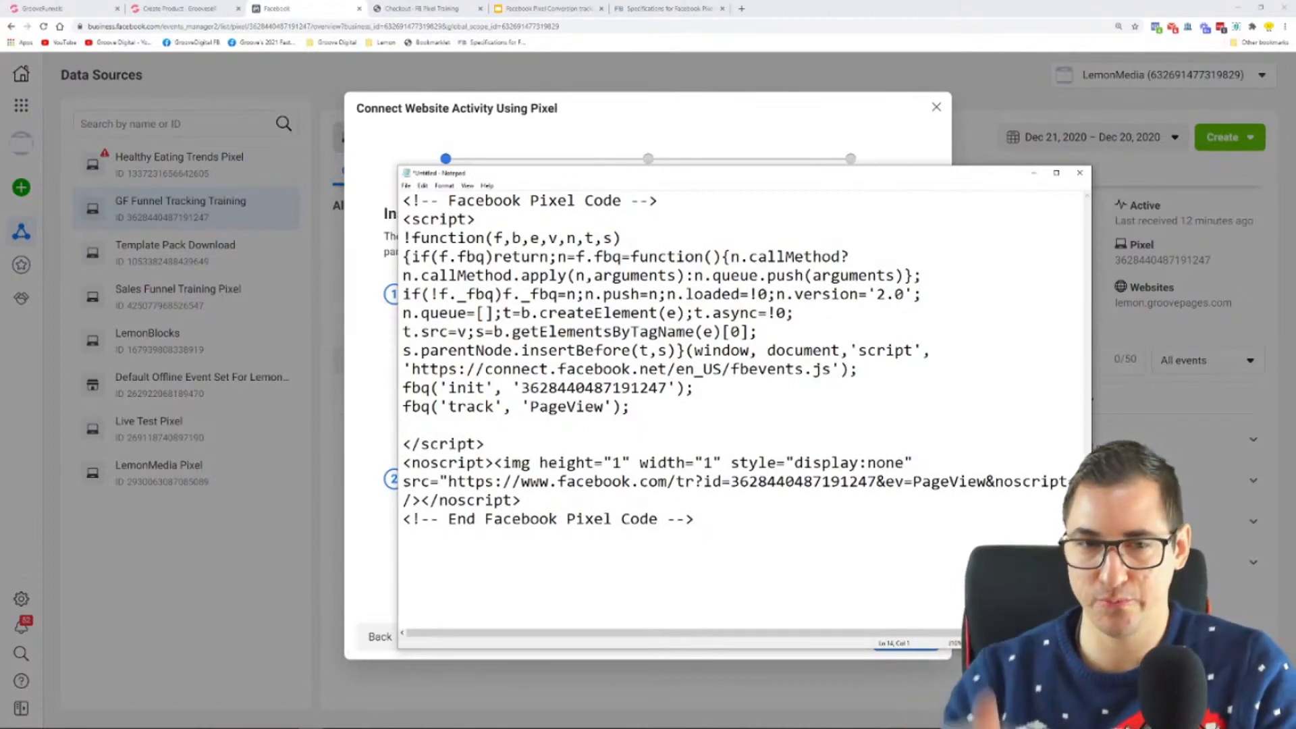
key(Up)
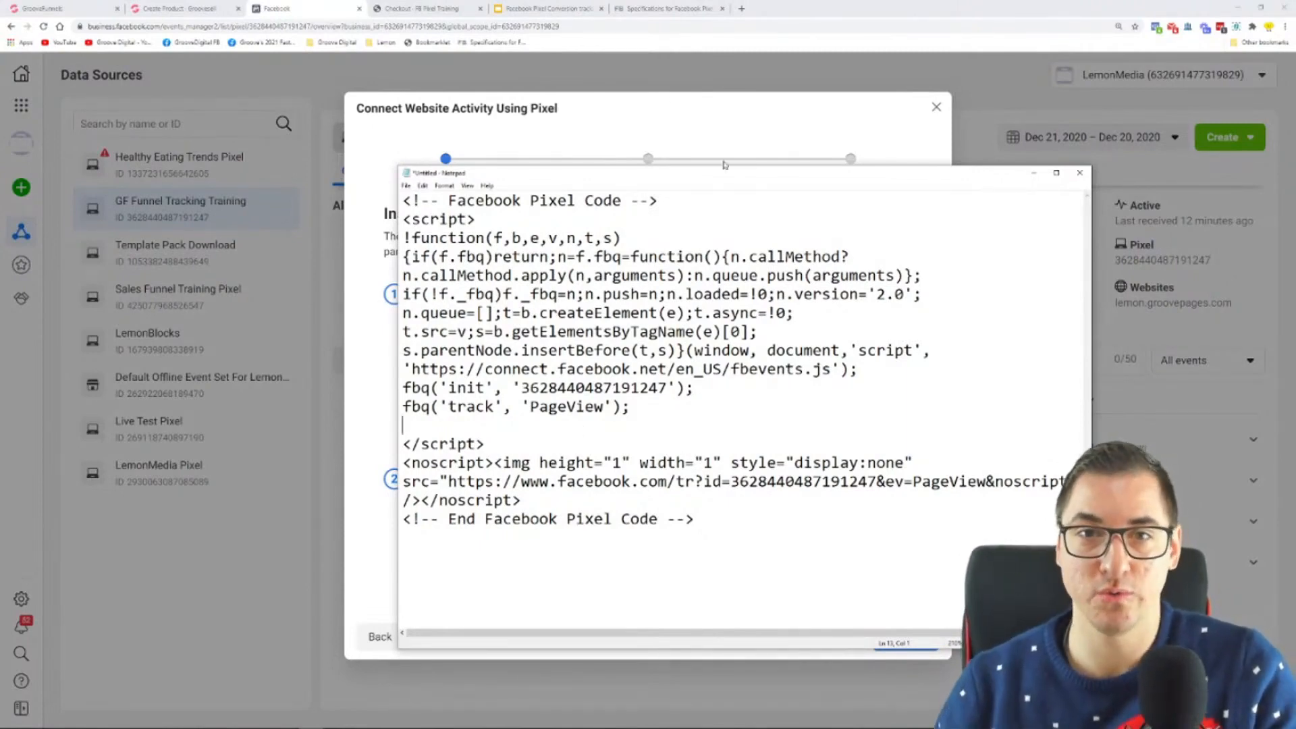
Step: Switch to Microsoft Whiteboard to review which event belongs to the order page, and return to the pixel code
key(super)
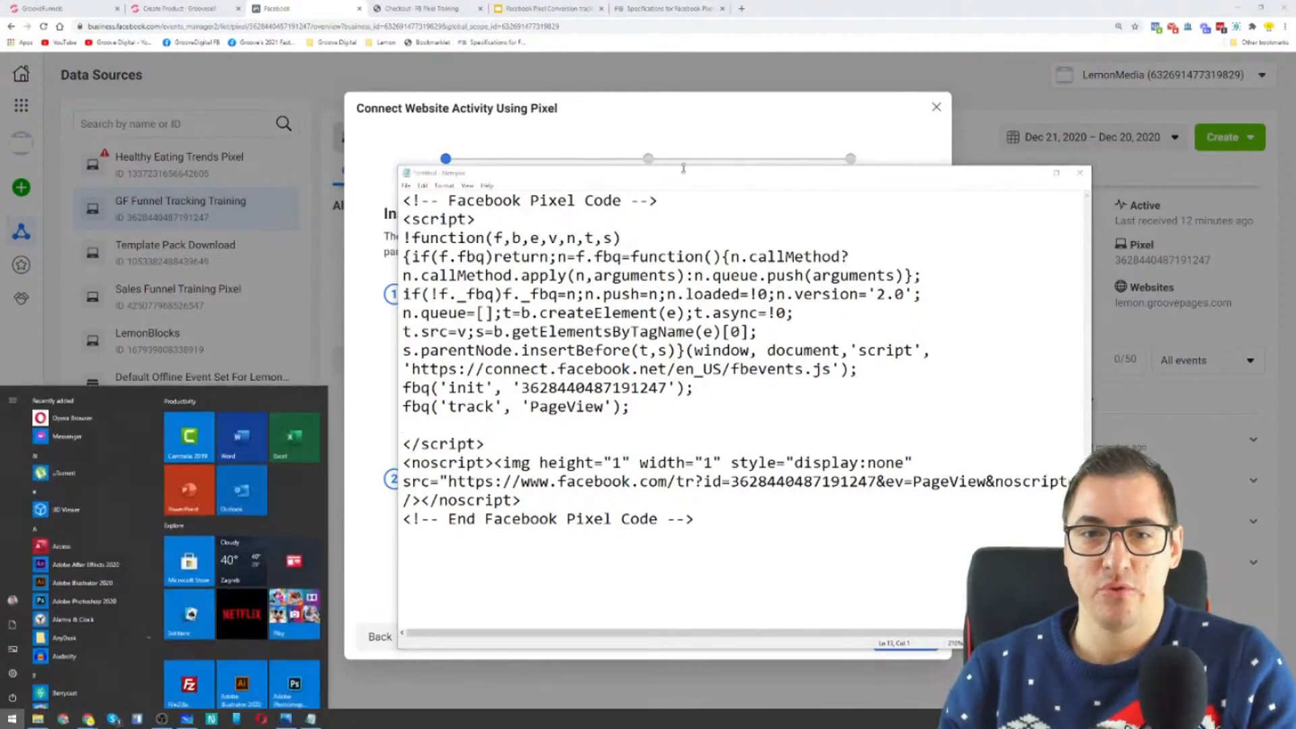
click(193, 720)
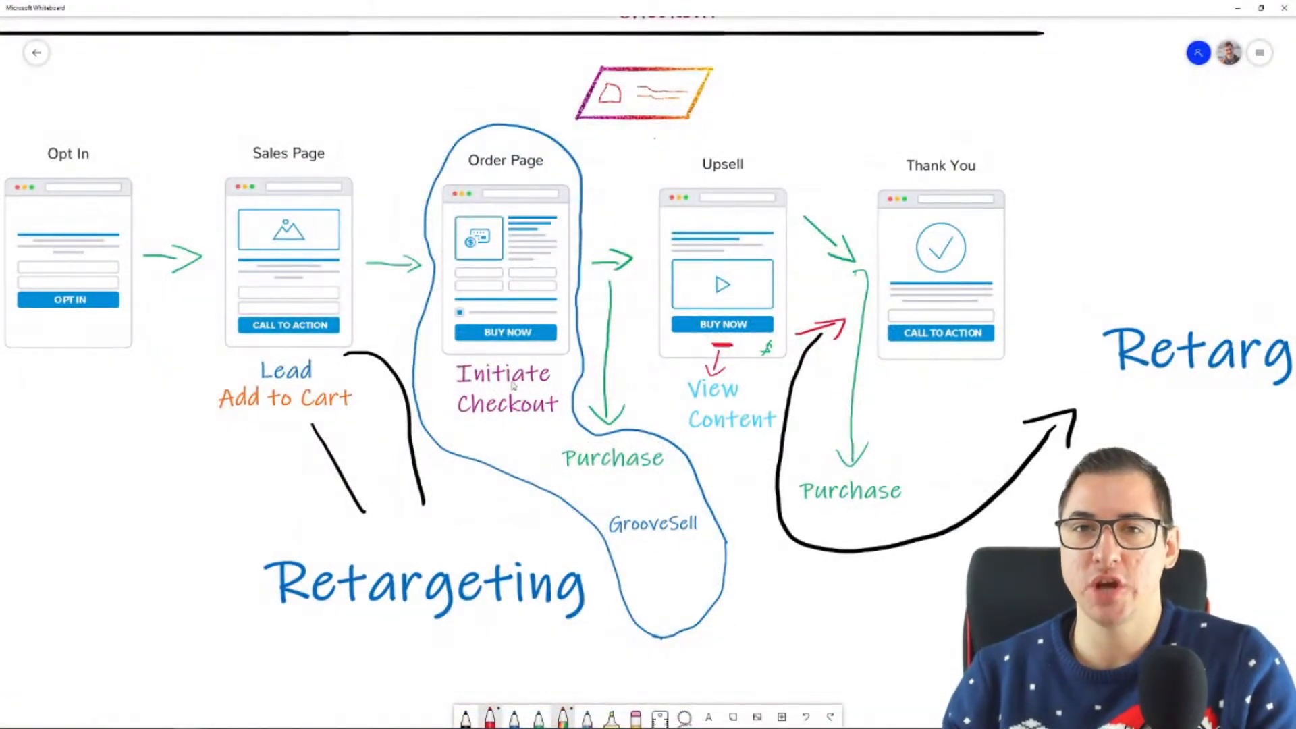
click(1240, 10)
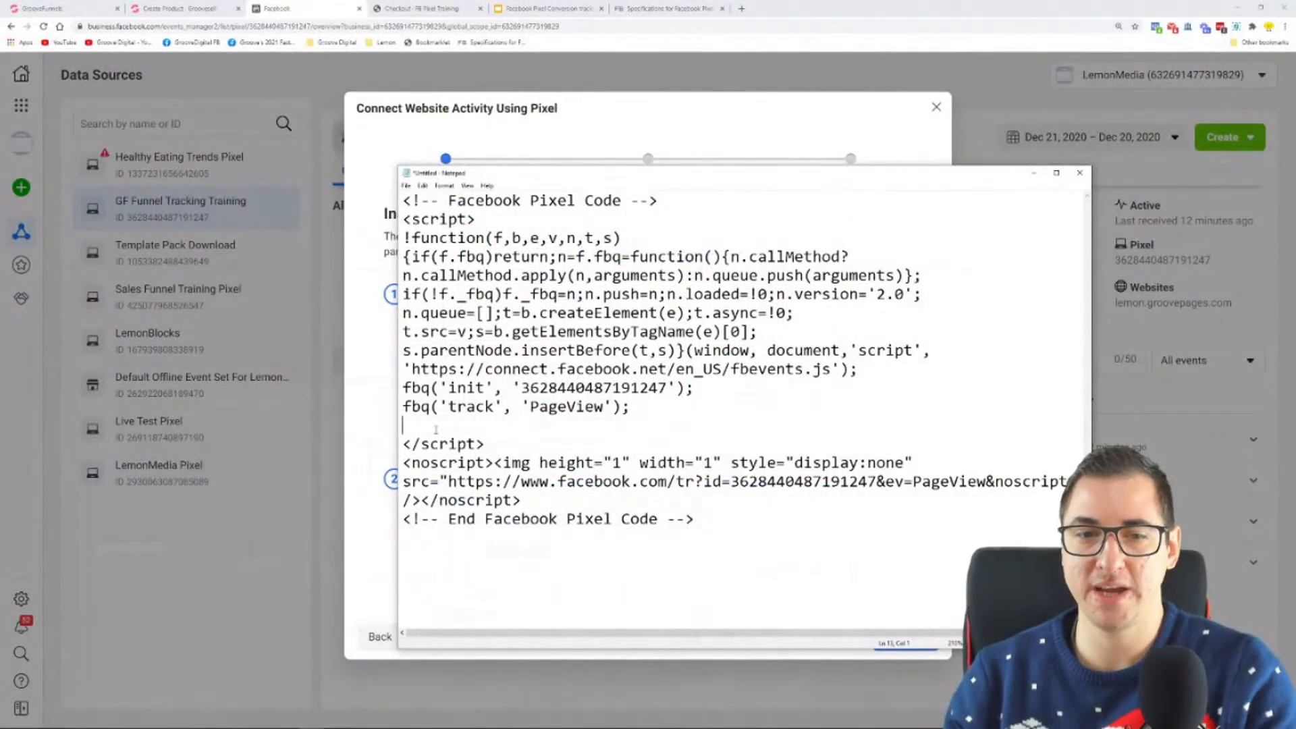
Step: Continue the pixel setup past the base code and automatic advanced matching, and open the instructions for installing events using code
click(659, 127)
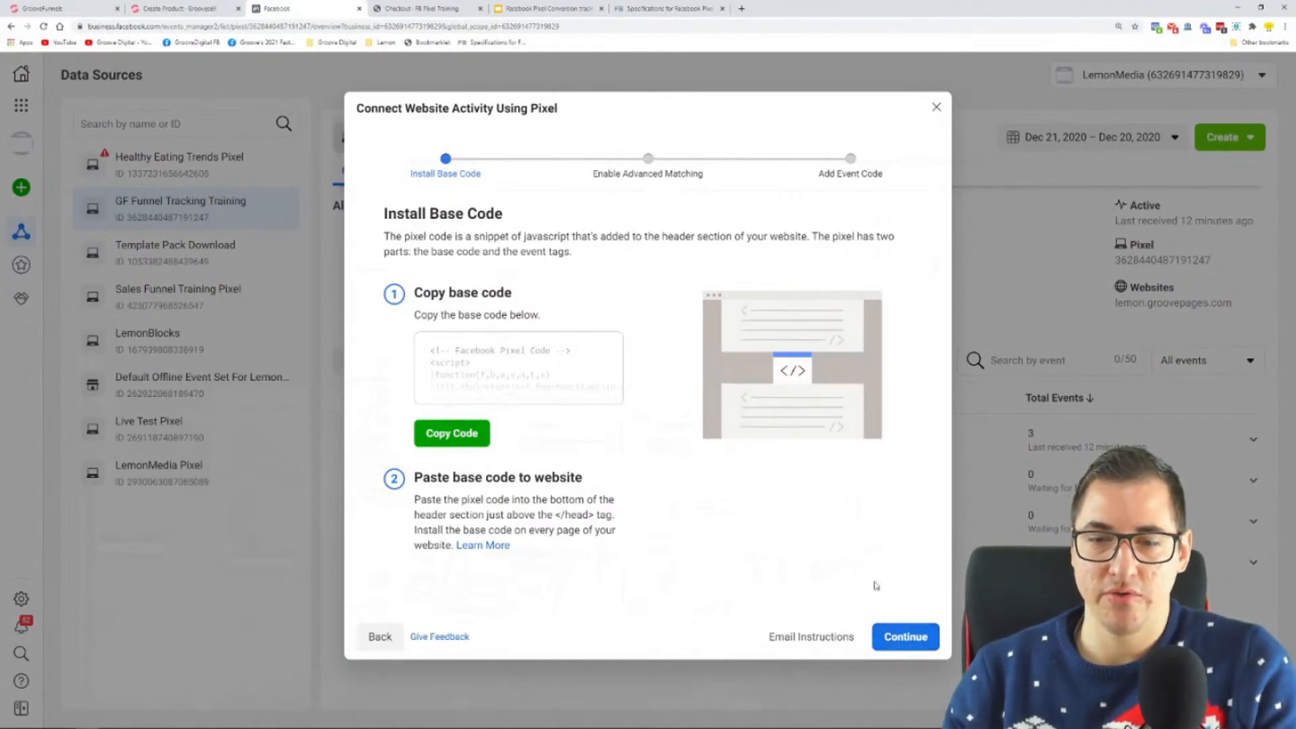
click(903, 632)
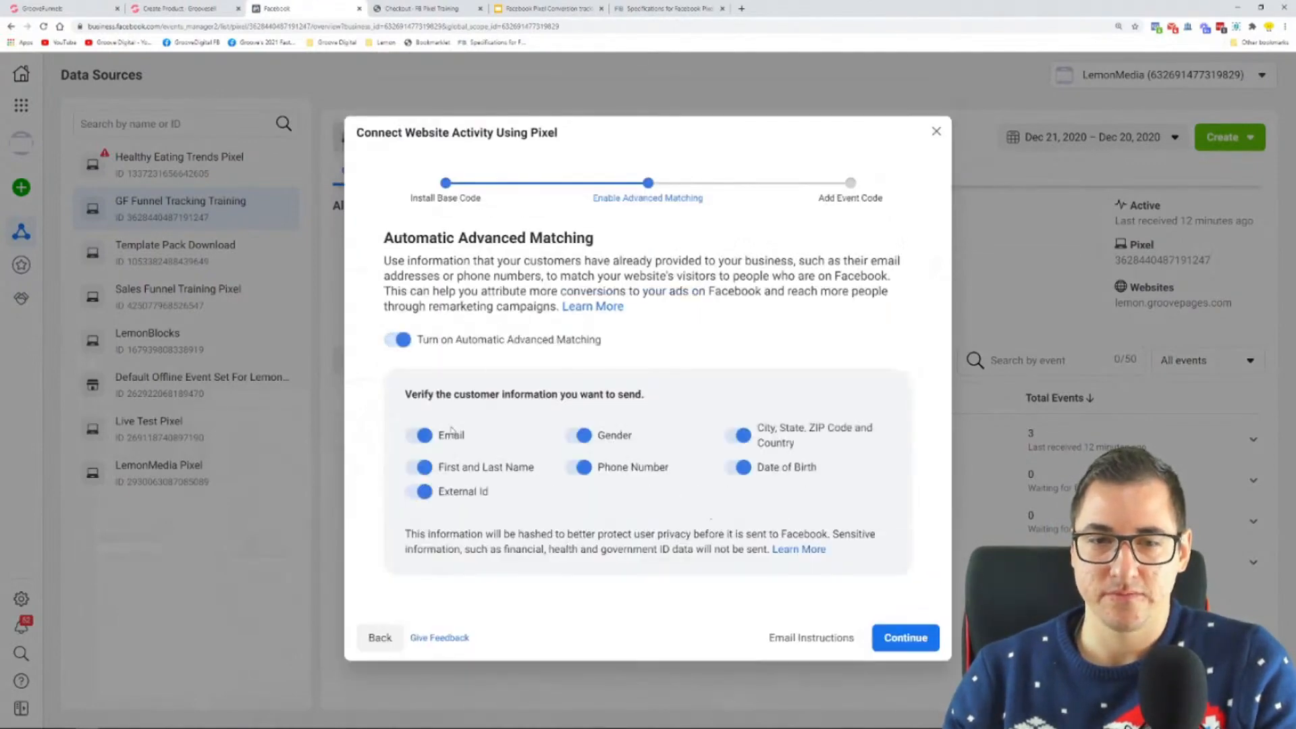
click(906, 638)
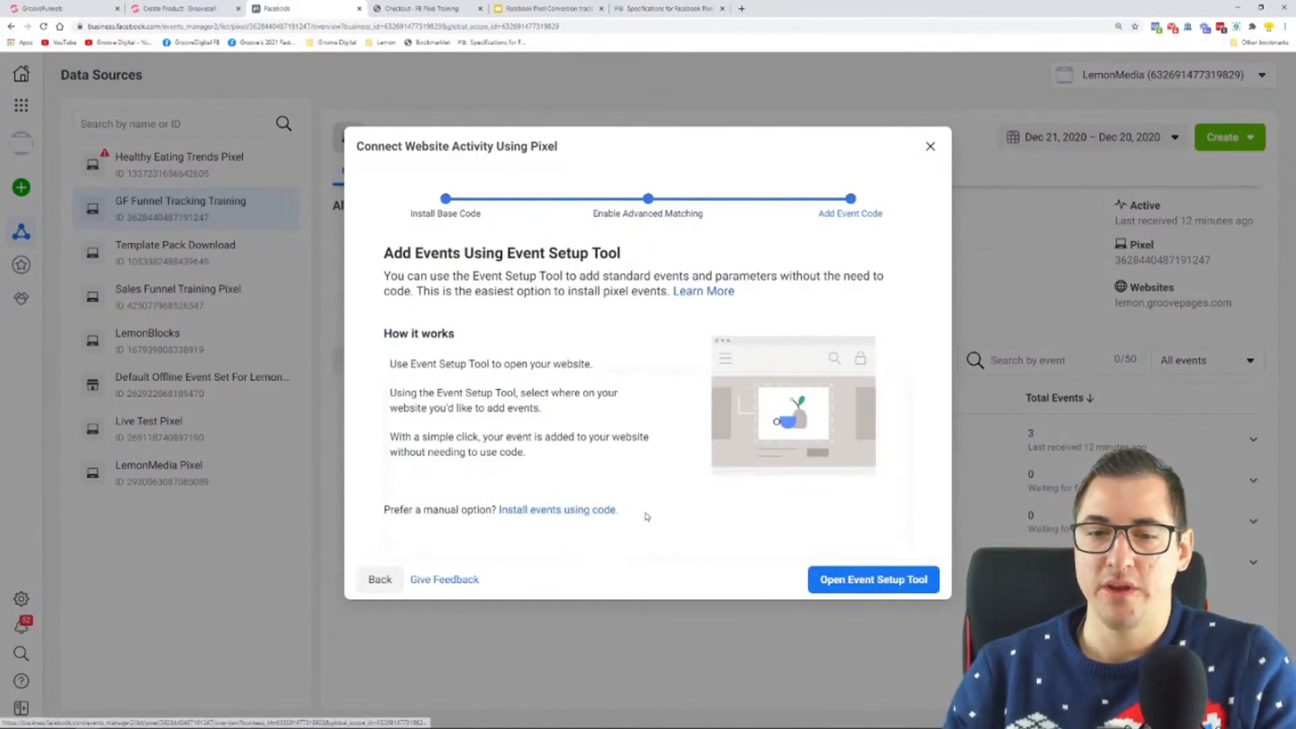
drag(620, 511, 497, 510)
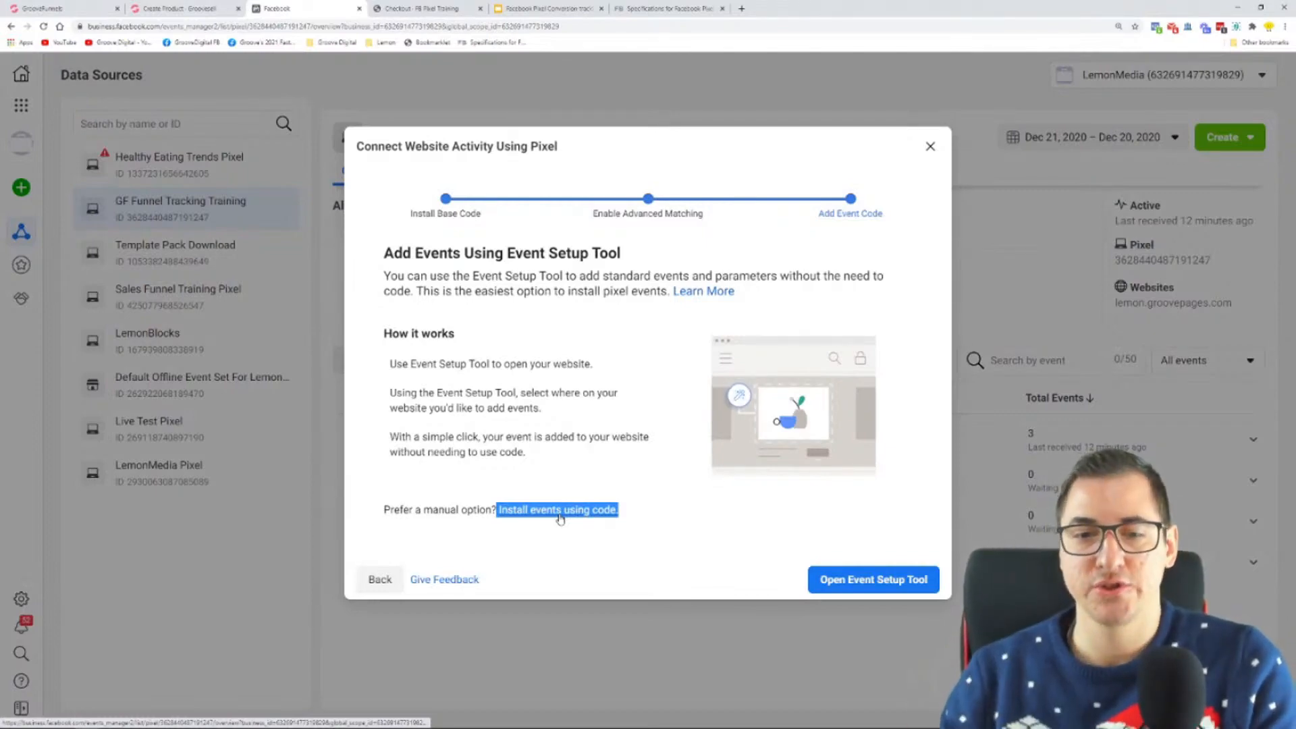
click(558, 510)
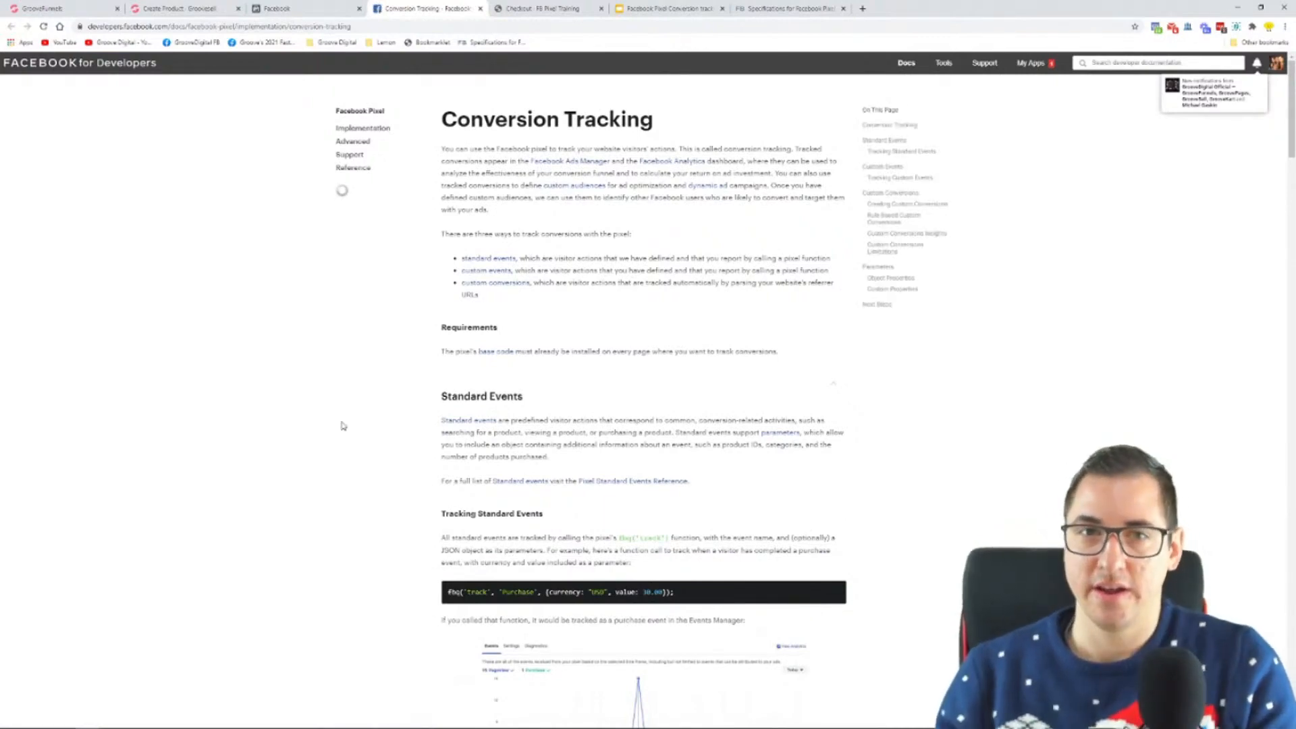
Step: Enlarge the Conversion Tracking documentation to 150% and examine the Purchase example code under Tracking Standard Events
key(ctrl+plus)
key(ctrl+plus)
key(ctrl+plus)
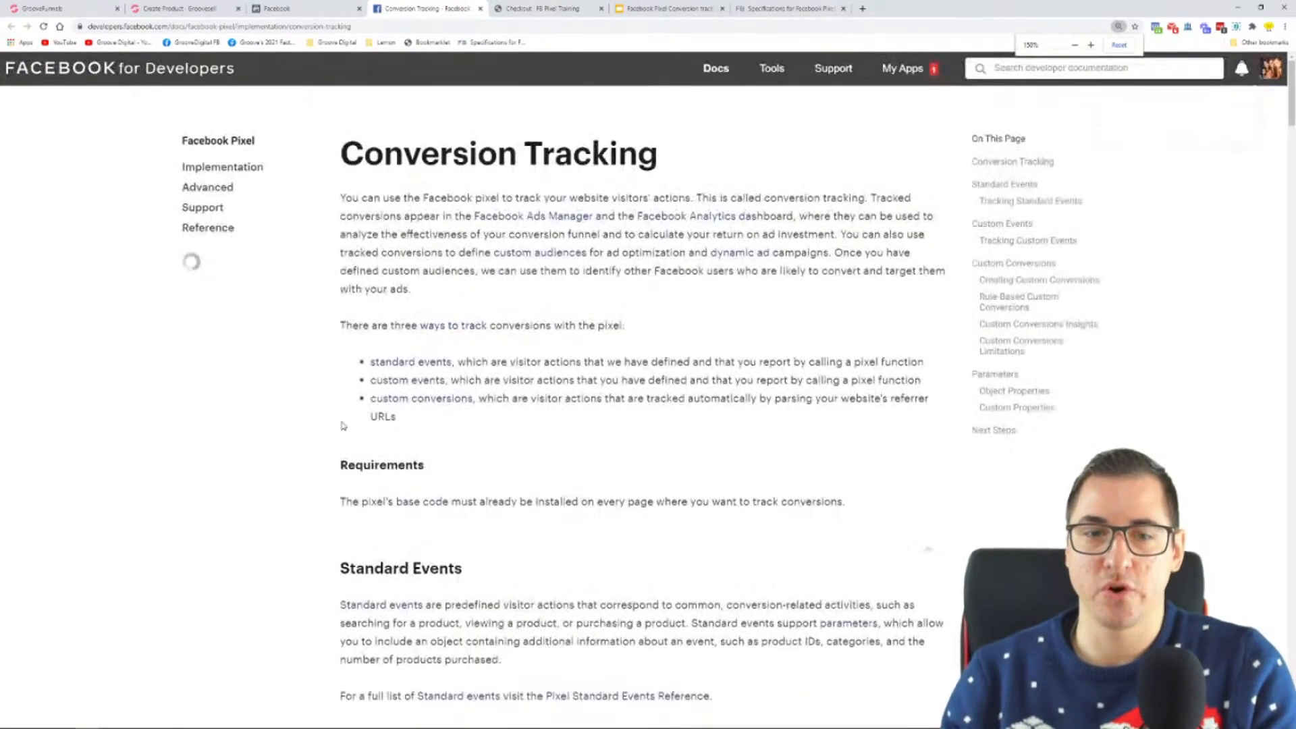
scroll(596, 339, down, 1)
scroll(596, 339, down, 5)
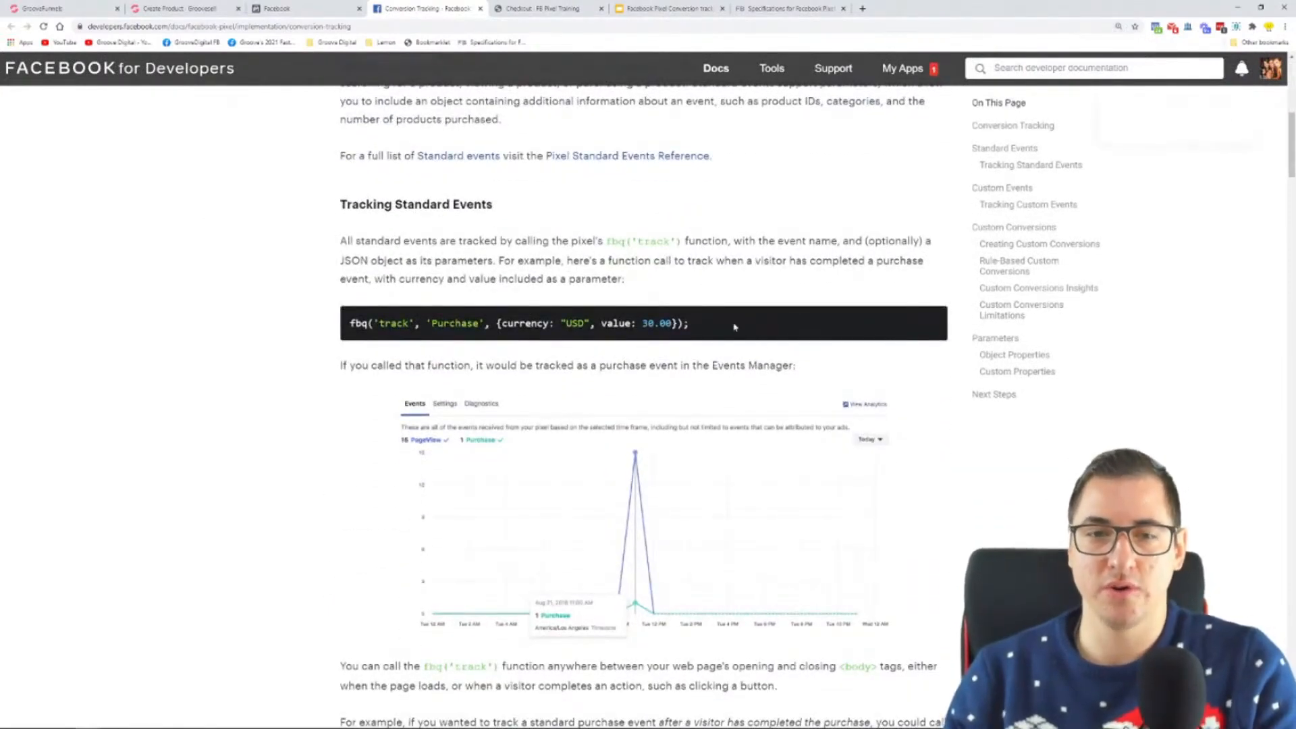
drag(349, 324, 712, 328)
click(712, 329)
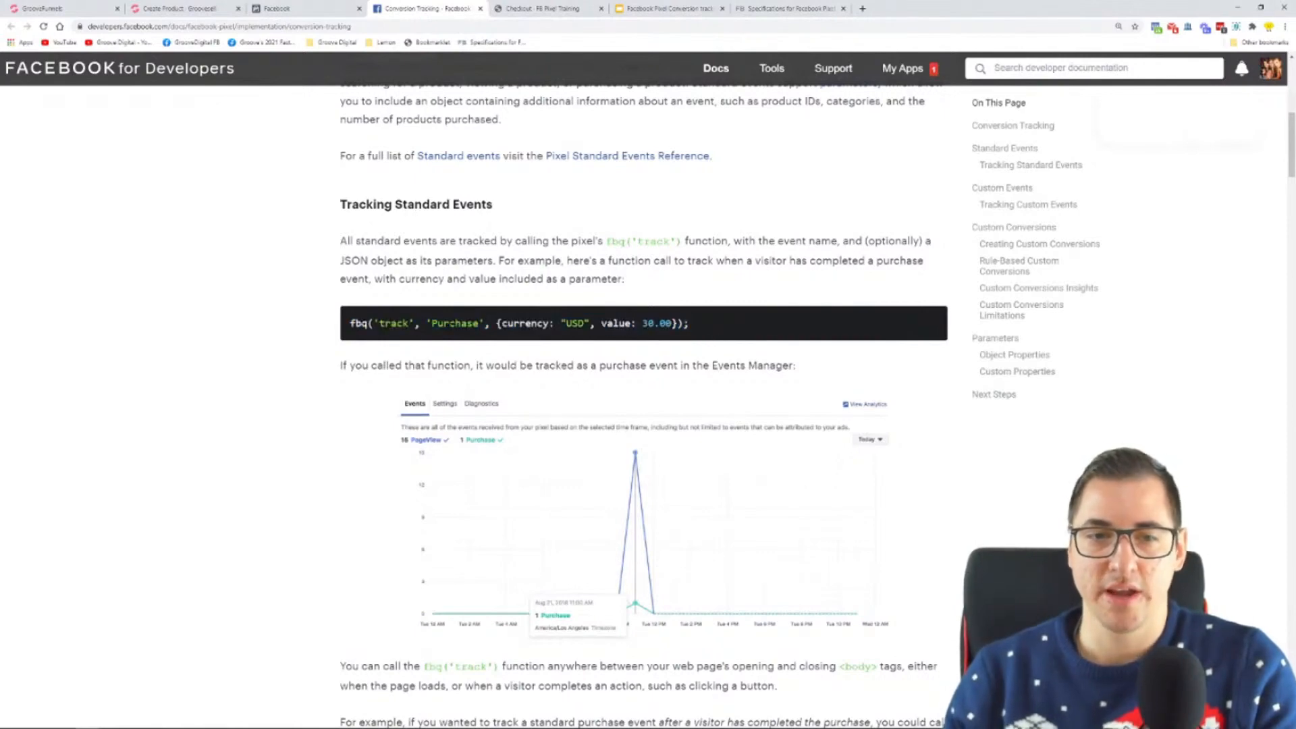
Step: Compare the fbq call in the documentation example with the one in Notepad's PageView track line
drag(350, 324, 368, 324)
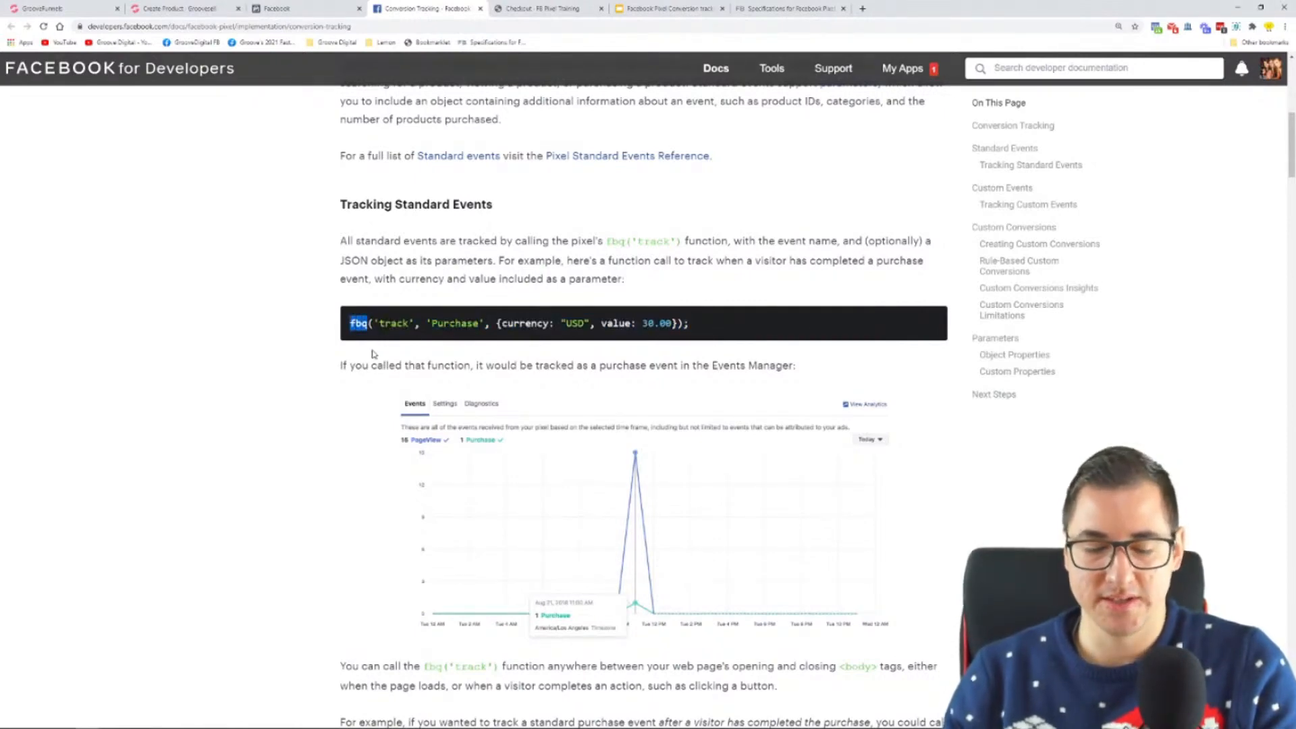
key(super)
click(309, 719)
drag(403, 407, 430, 407)
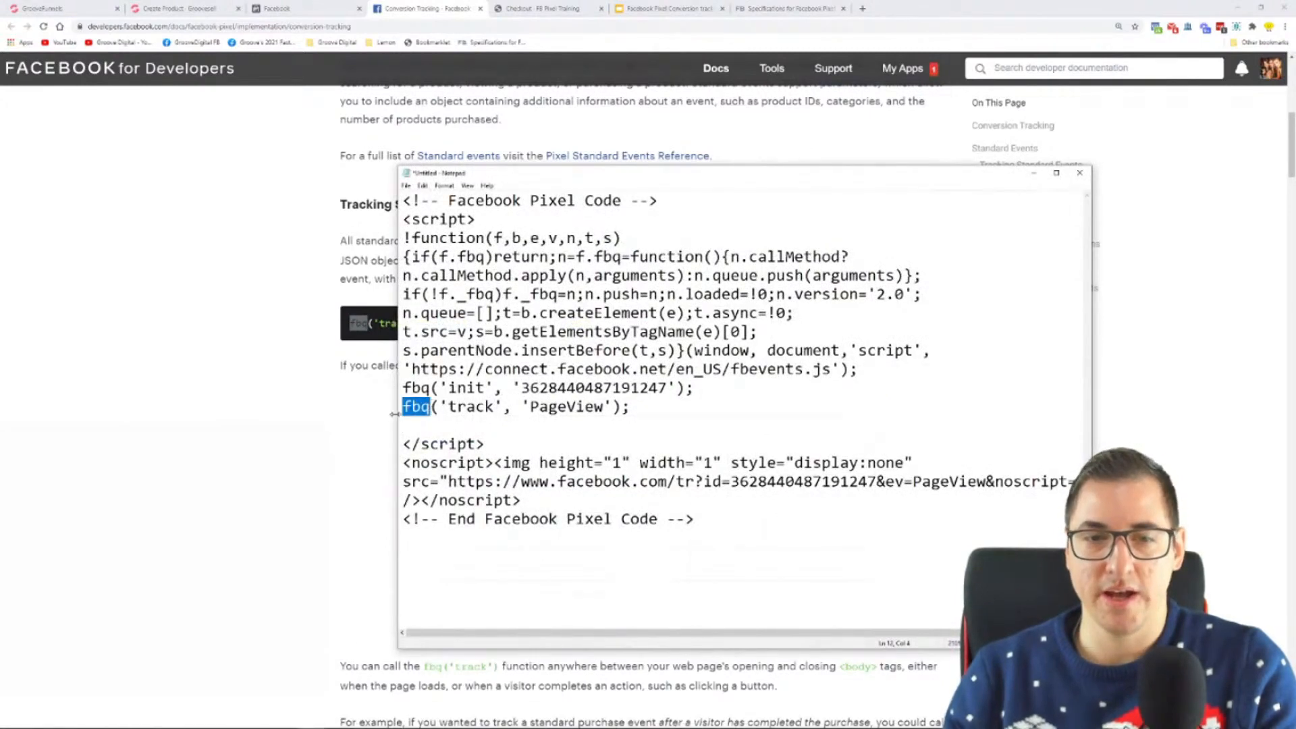
click(320, 444)
Step: Examine the example's parameters, track keyword and Purchase event name, and compare the event name with PageView in Notepad
drag(695, 321, 507, 320)
click(505, 320)
double_click(391, 323)
double_click(451, 323)
key(super)
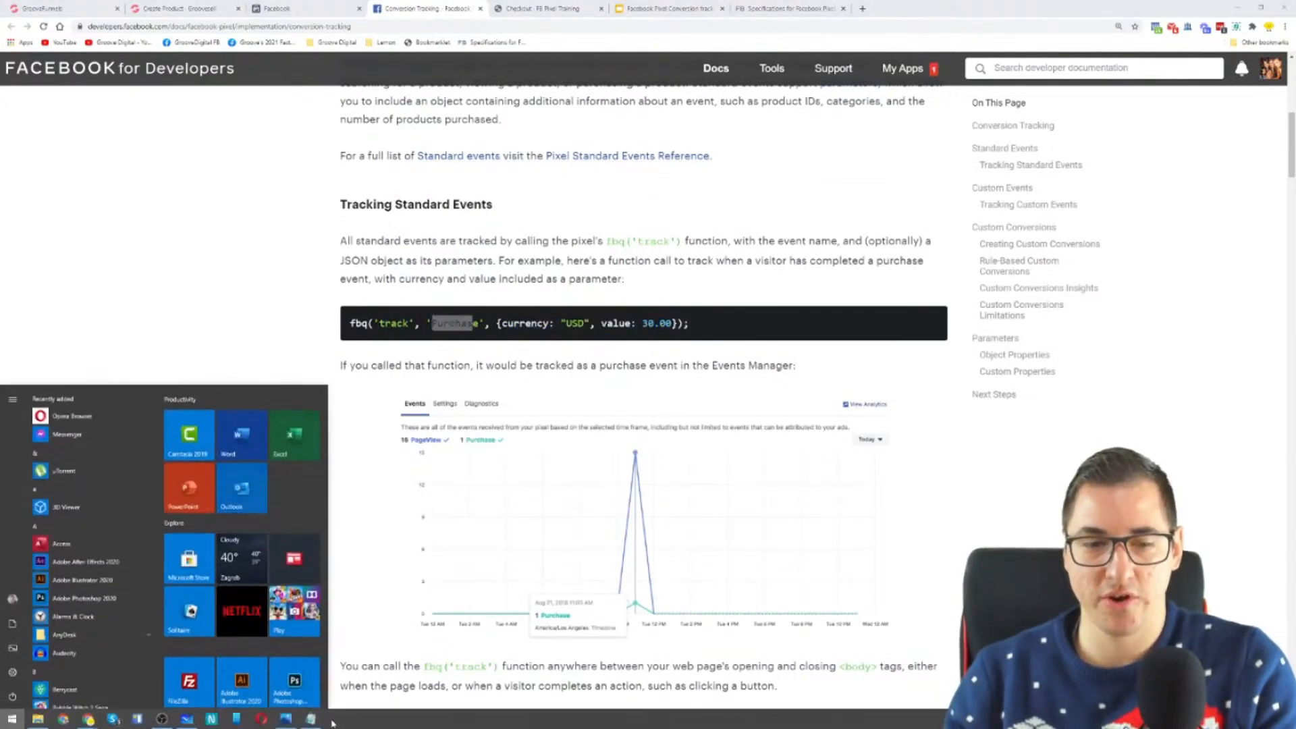
click(310, 719)
drag(531, 407, 604, 406)
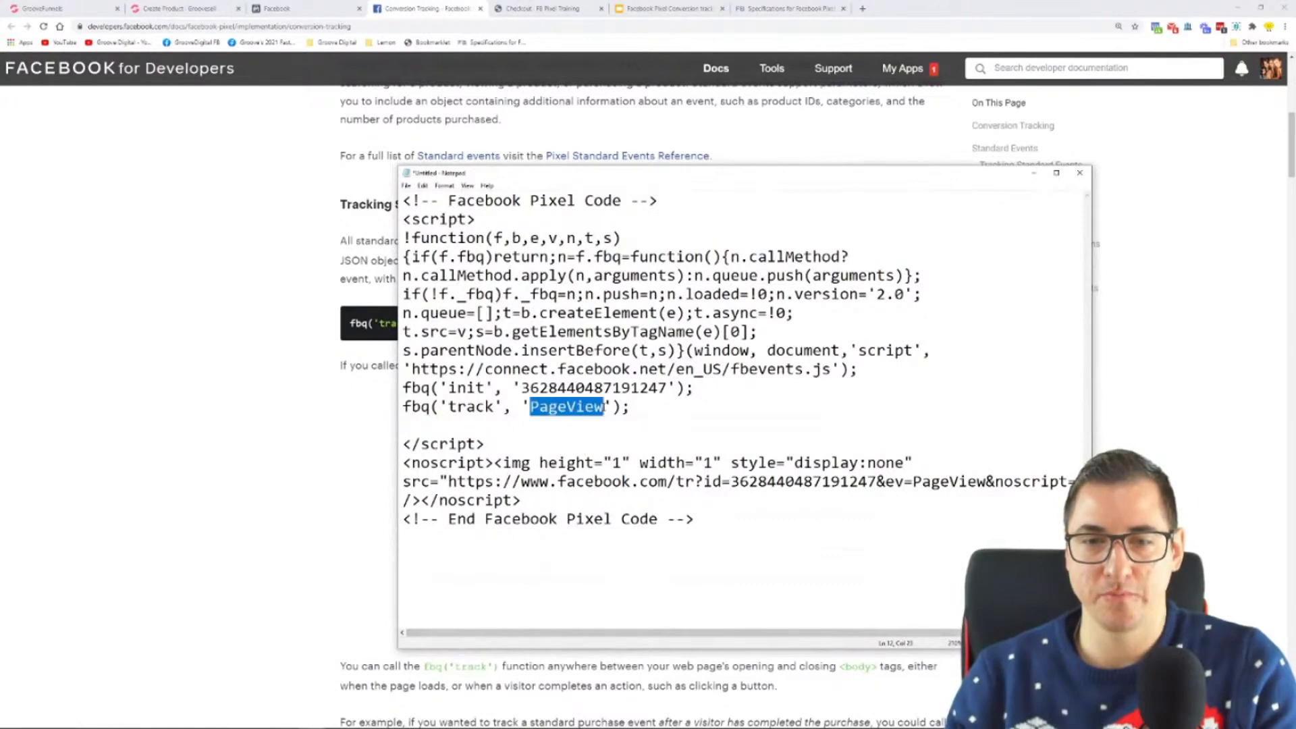
click(256, 415)
scroll(288, 336, down, 6)
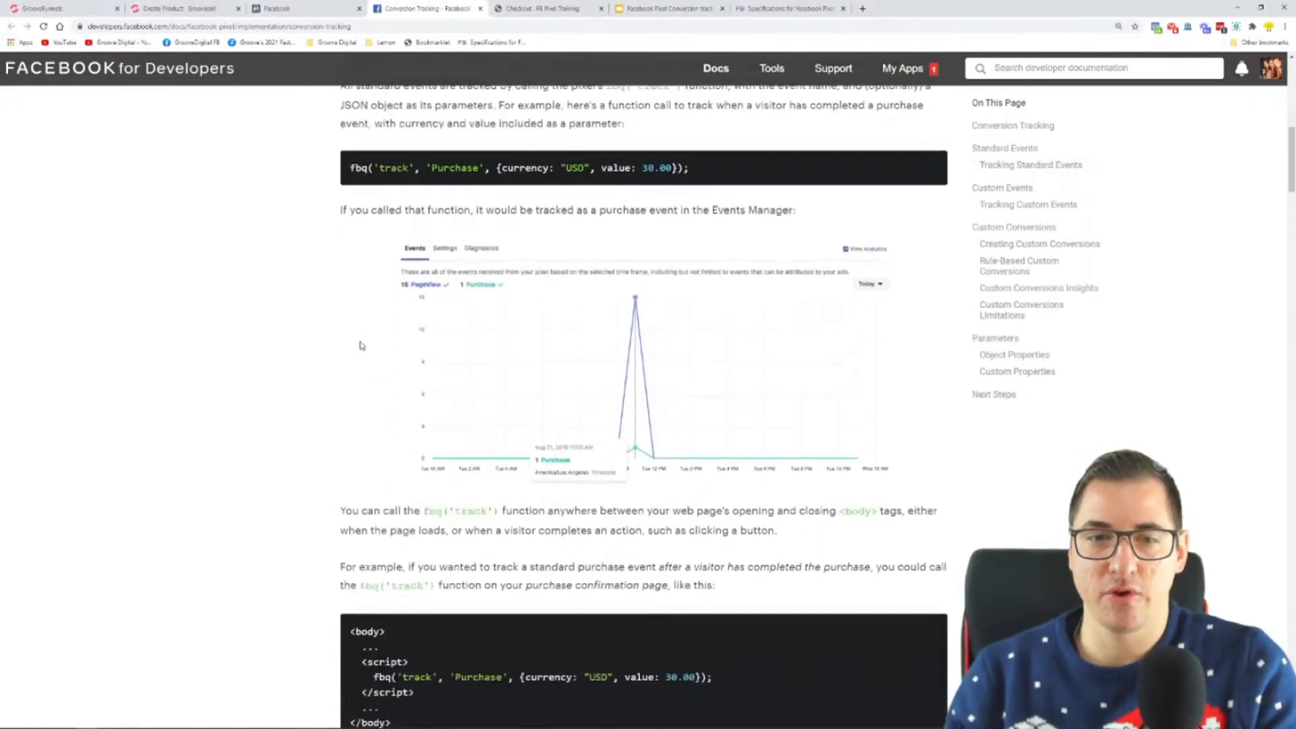
scroll(289, 336, up, 5)
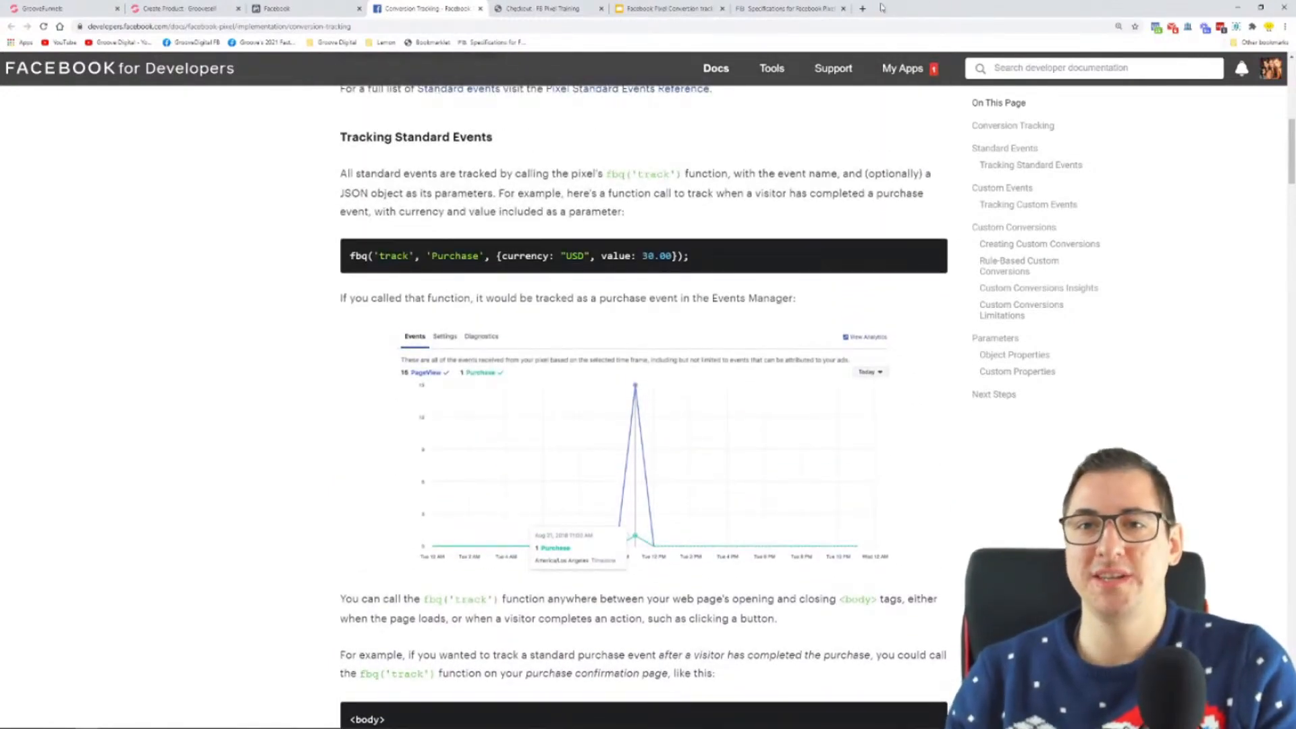
Step: Look up the Initiate checkout event and its code in the Specifications for Facebook Pixel Standard Events
click(788, 7)
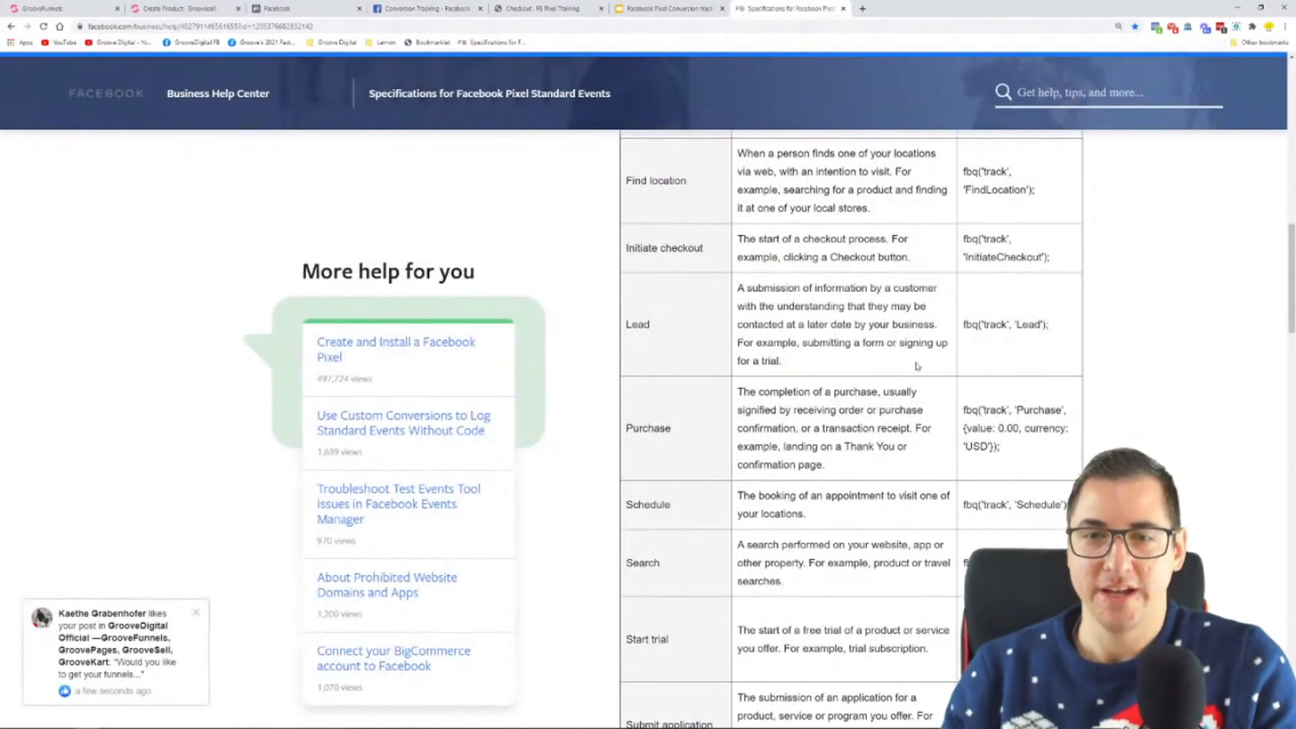
scroll(917, 367, up, 3)
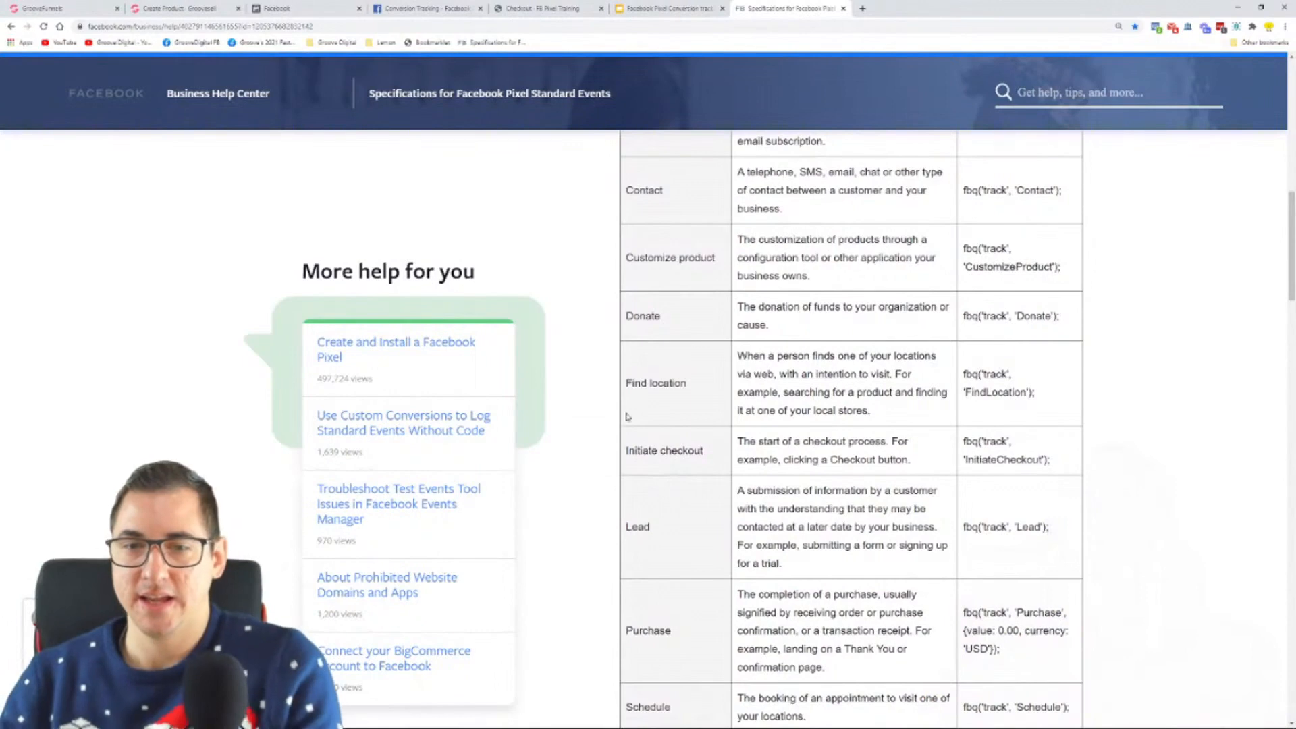
scroll(626, 417, up, 3)
scroll(765, 371, down, 2)
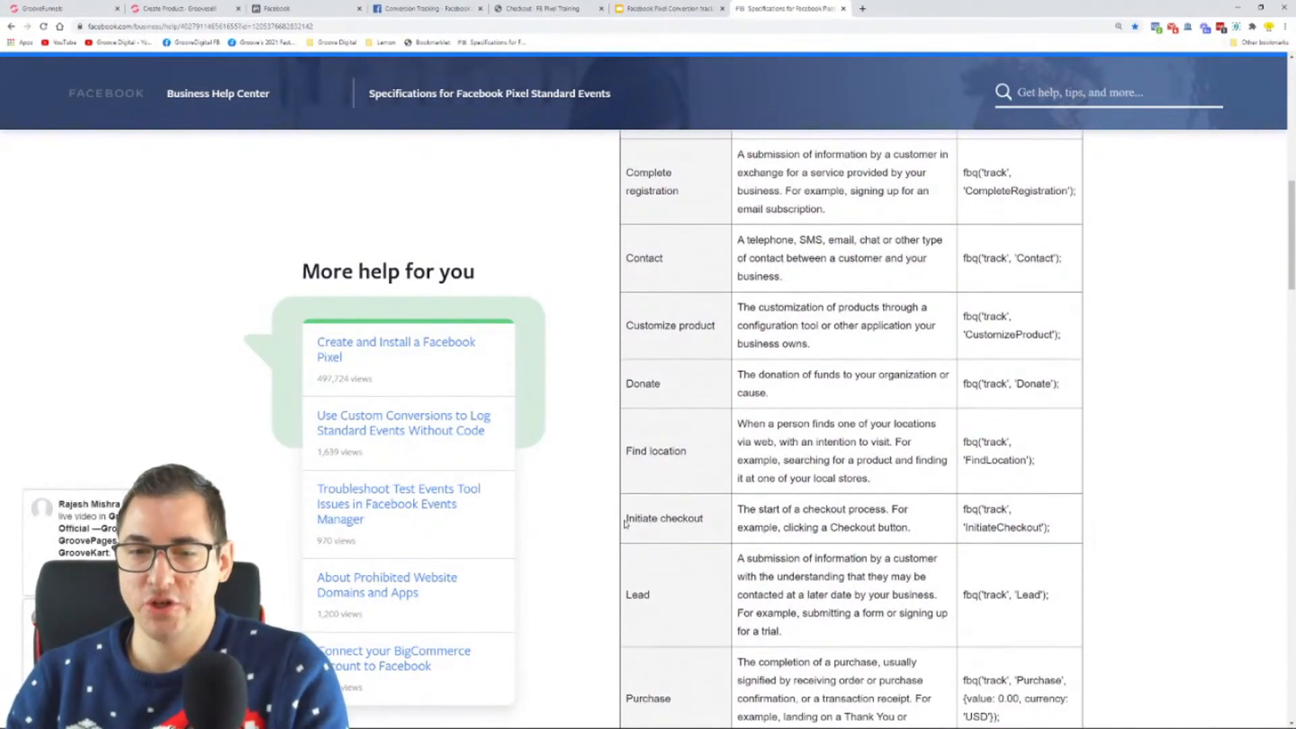
drag(626, 524, 713, 530)
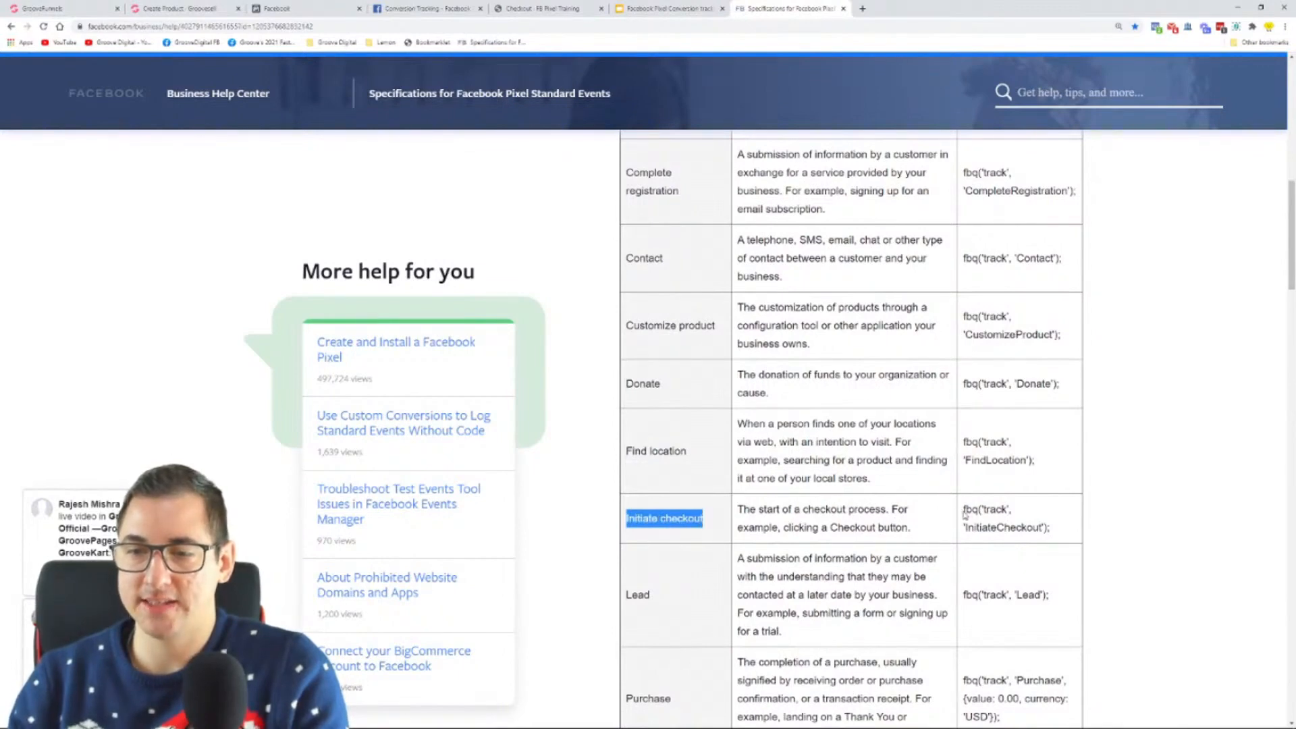
drag(964, 510, 1062, 531)
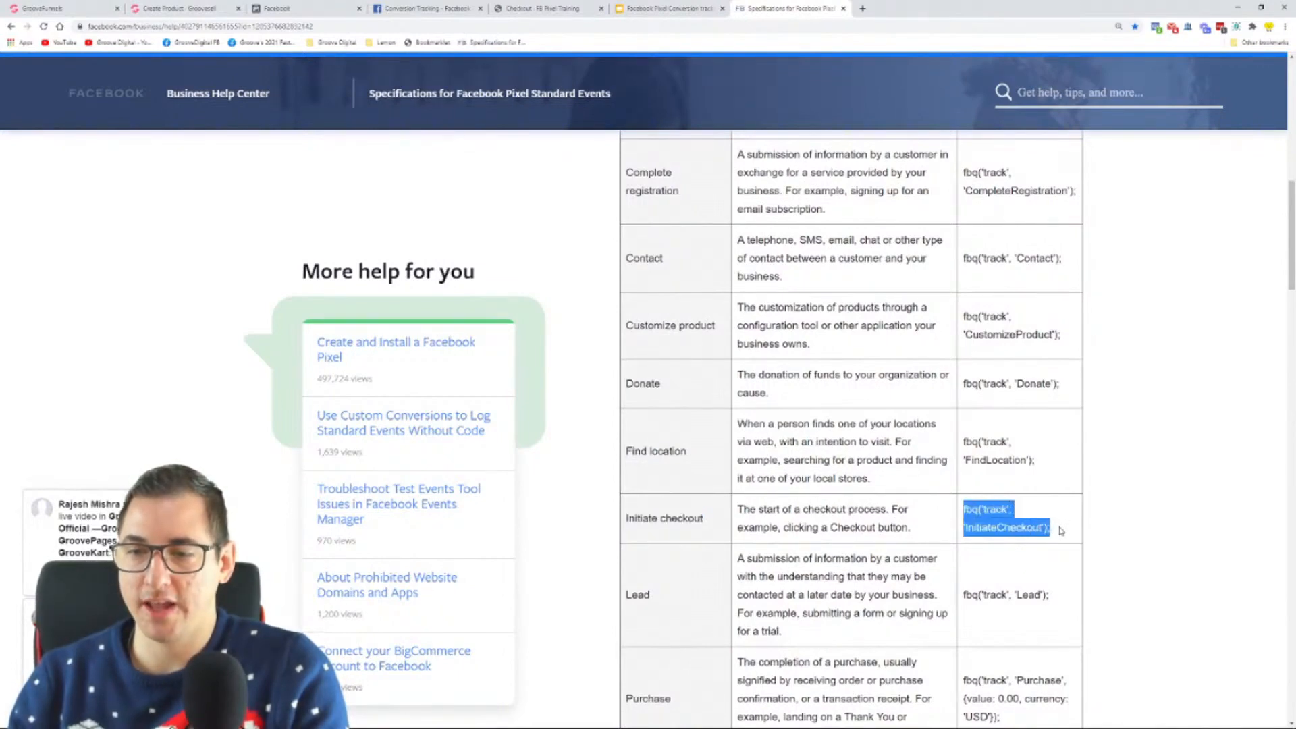
Step: Copy the fbq('track', 'InitiateCheckout'); code and paste it on the blank line below the PageView track line in Notepad
click(1063, 535)
drag(1065, 539, 965, 507)
right_click(973, 518)
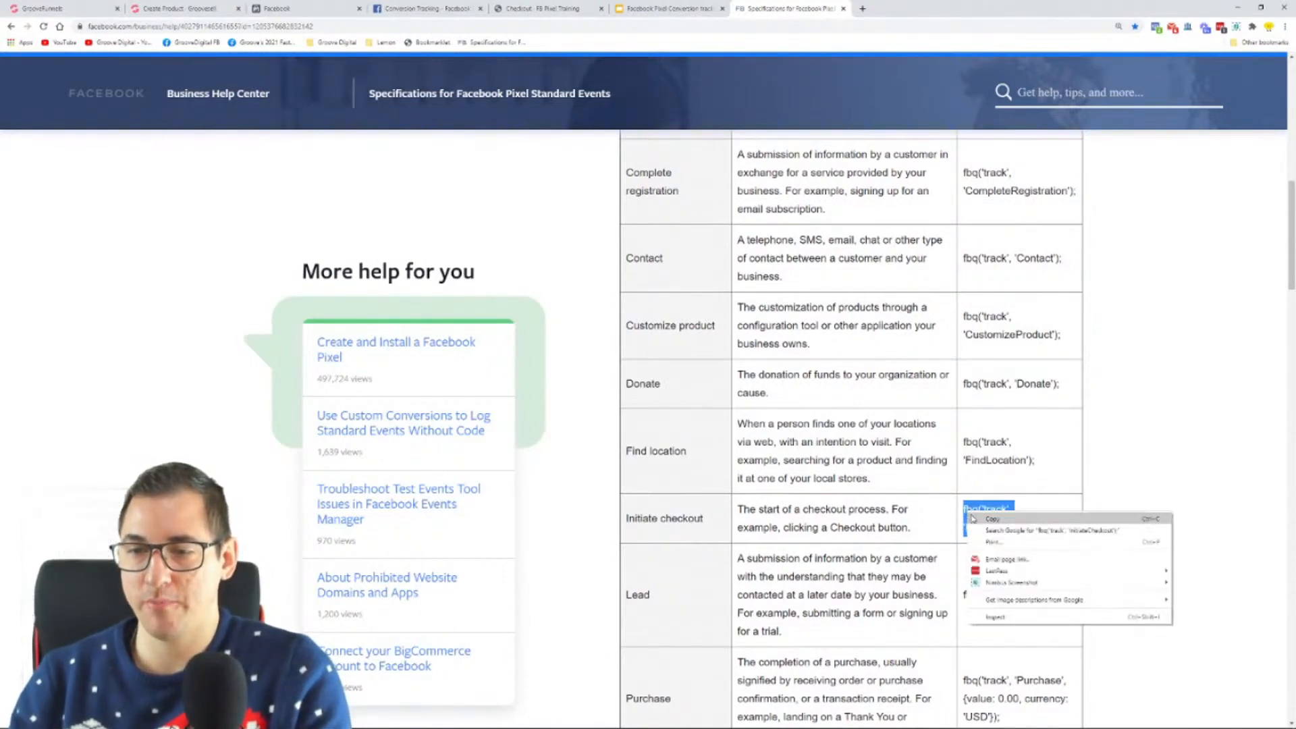
click(972, 519)
key(super)
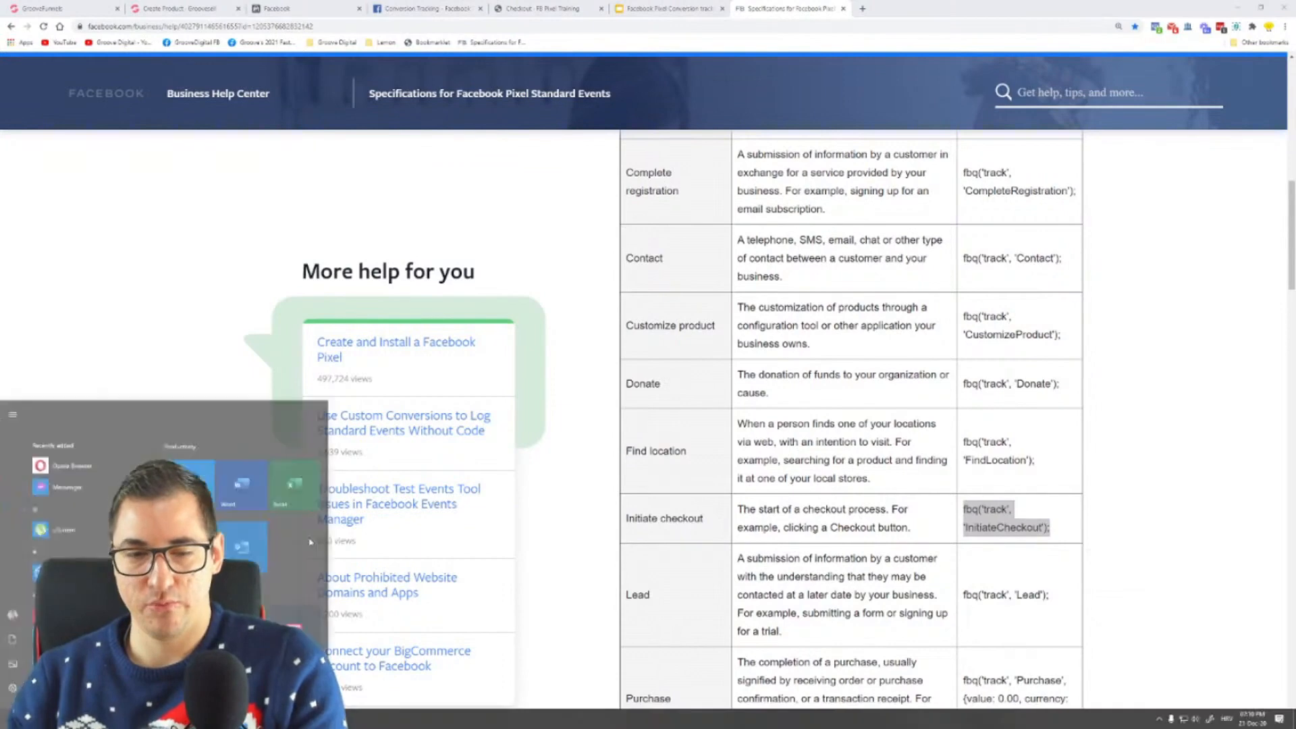
click(355, 721)
click(443, 428)
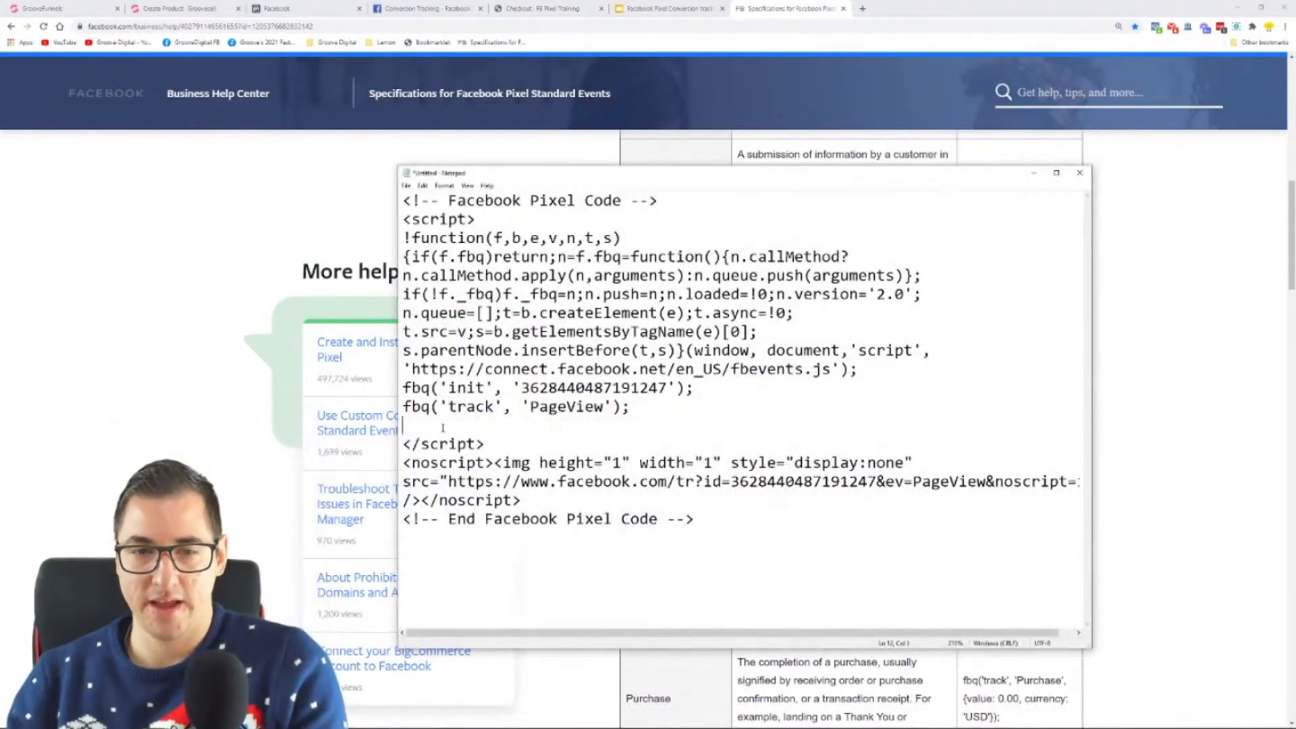
key(ctrl+v)
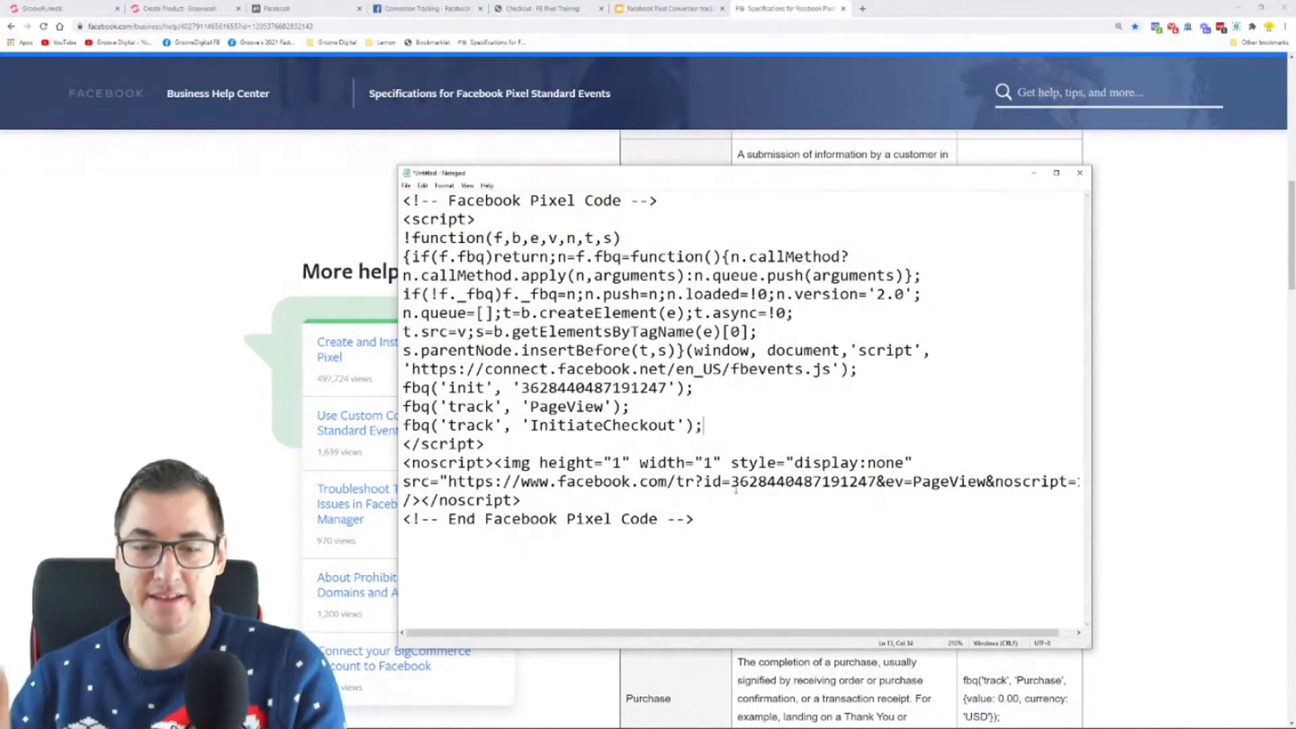
Step: Copy the complete pixel code from Notepad and switch to the GrooveSell product's Funnel settings
key(ctrl+a)
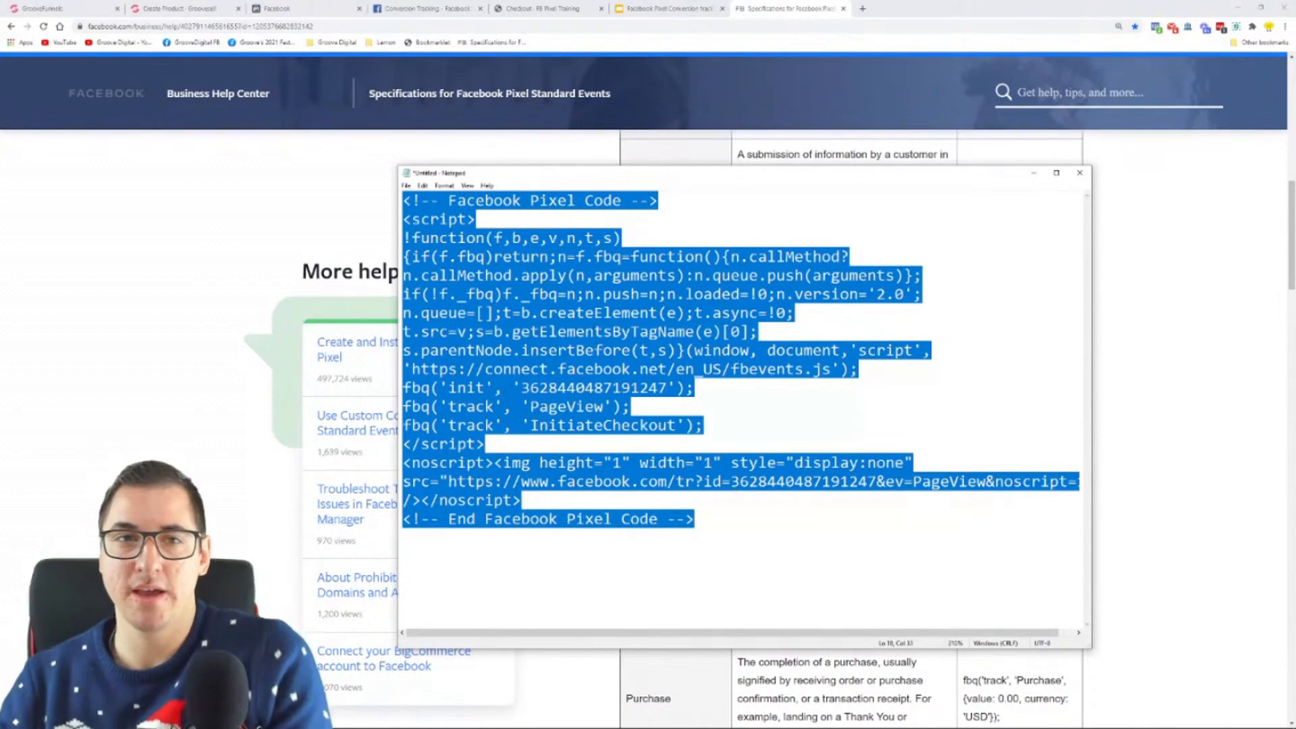
click(196, 9)
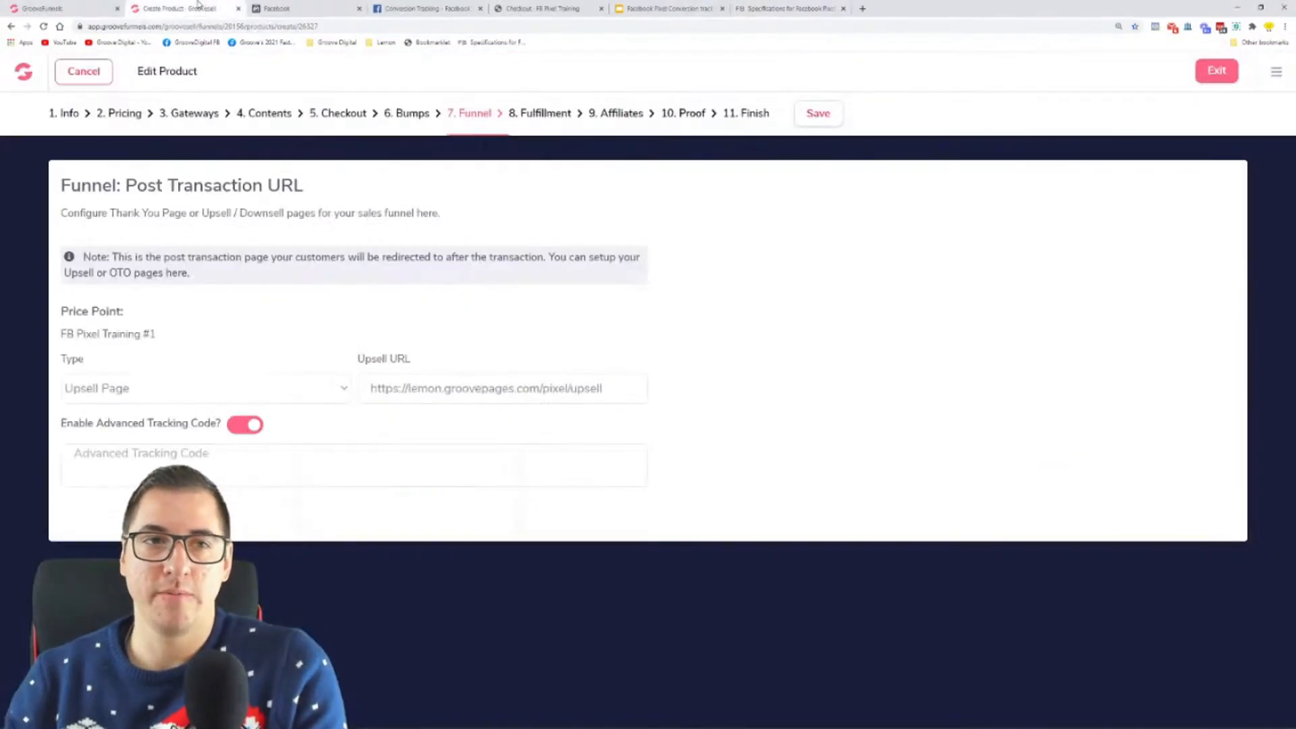
click(215, 455)
key(ctrl+v)
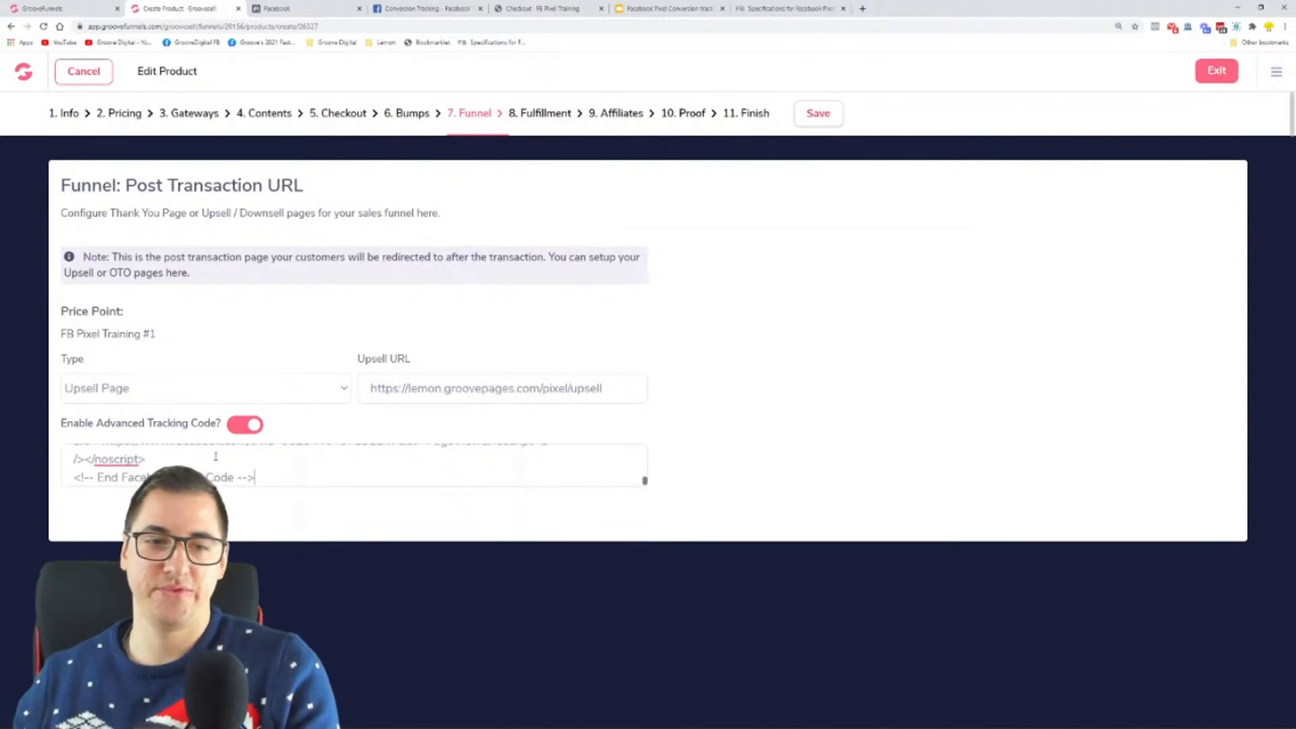
key(ctrl+z)
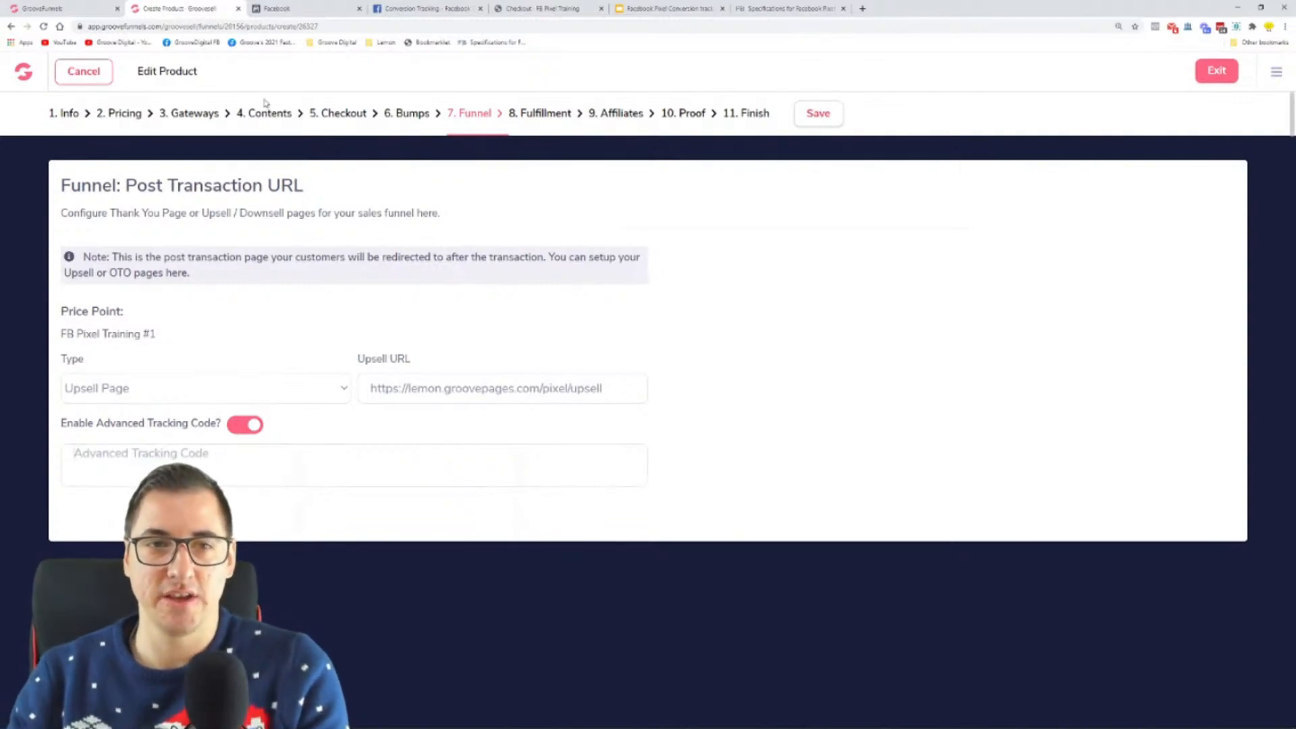
Step: Paste the copied pixel code into the checkout page's Custom CSS/Tracking Scripts and save the product
click(348, 121)
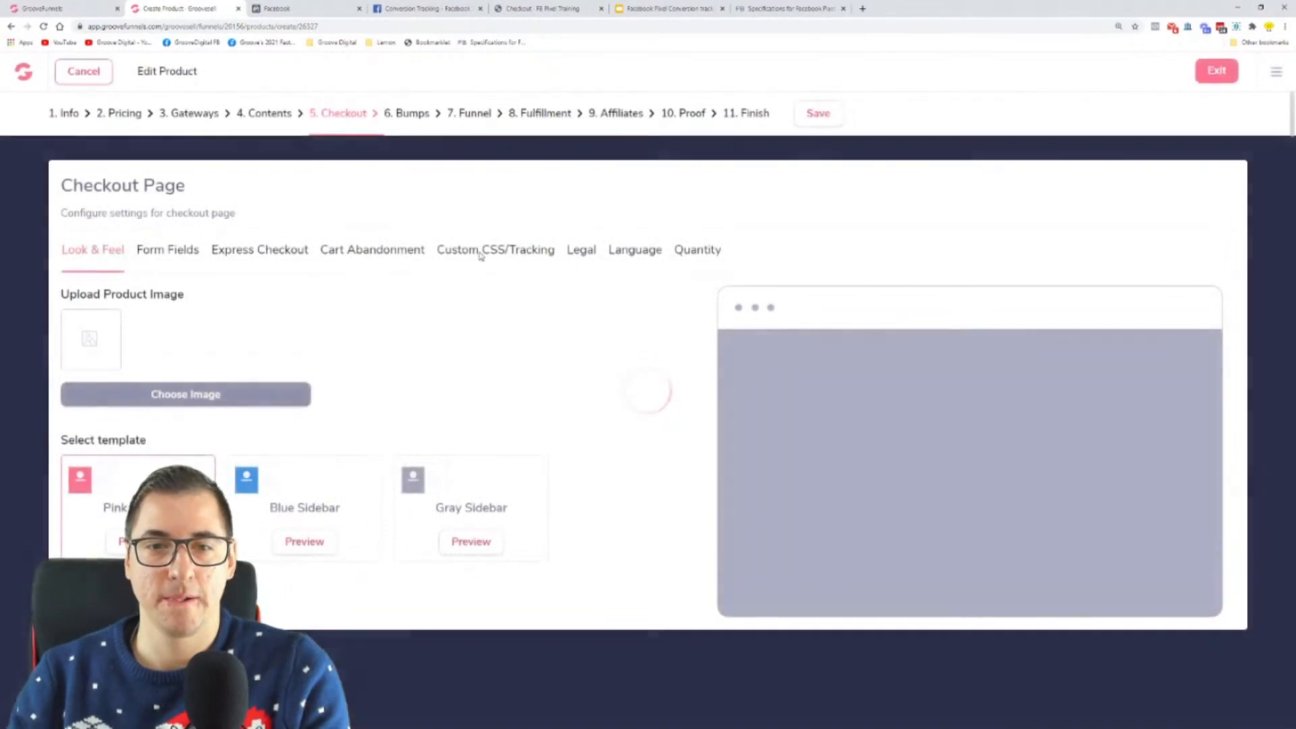
click(481, 252)
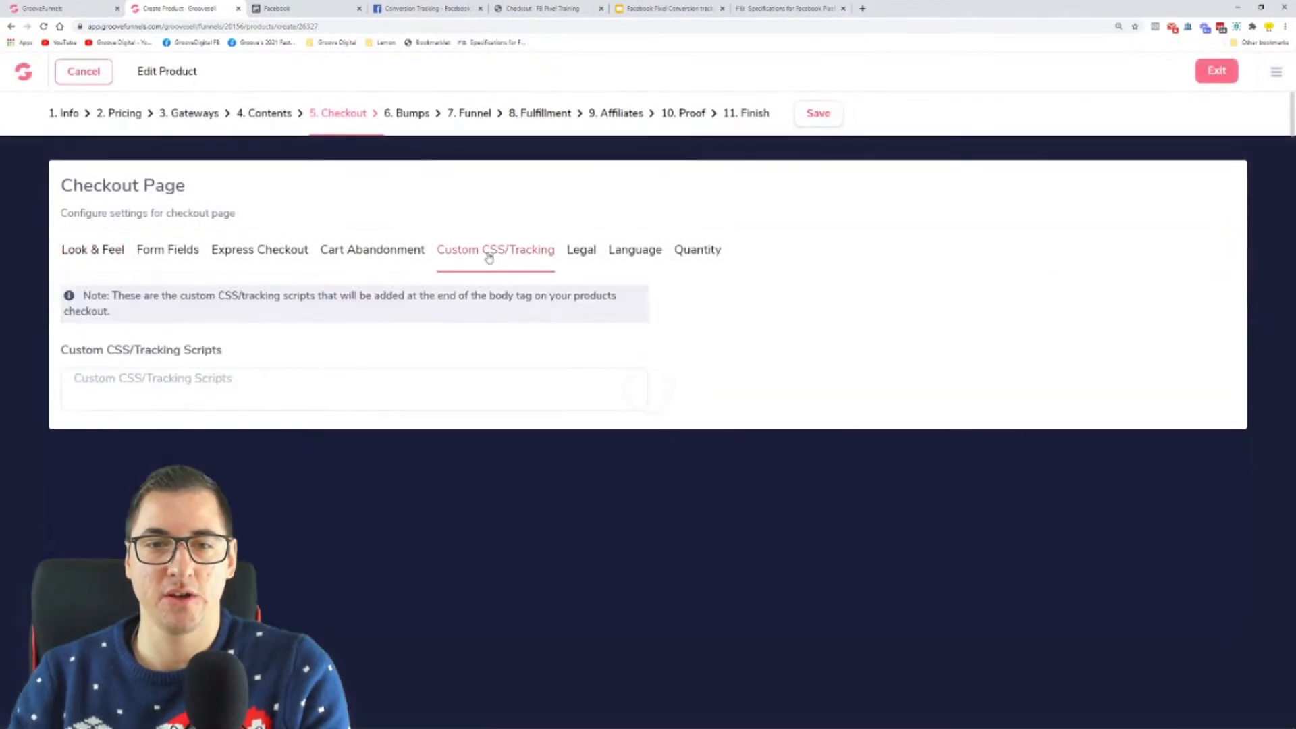
click(223, 384)
key(ctrl+v)
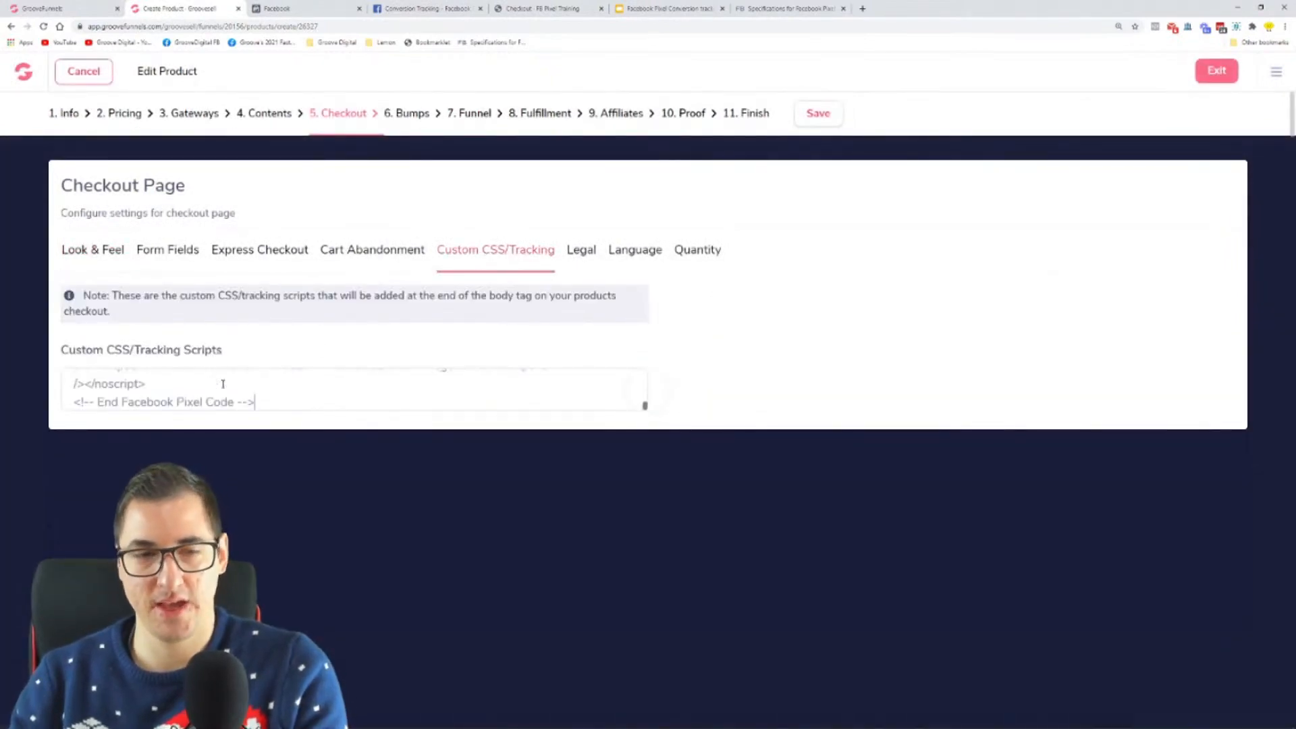
click(819, 118)
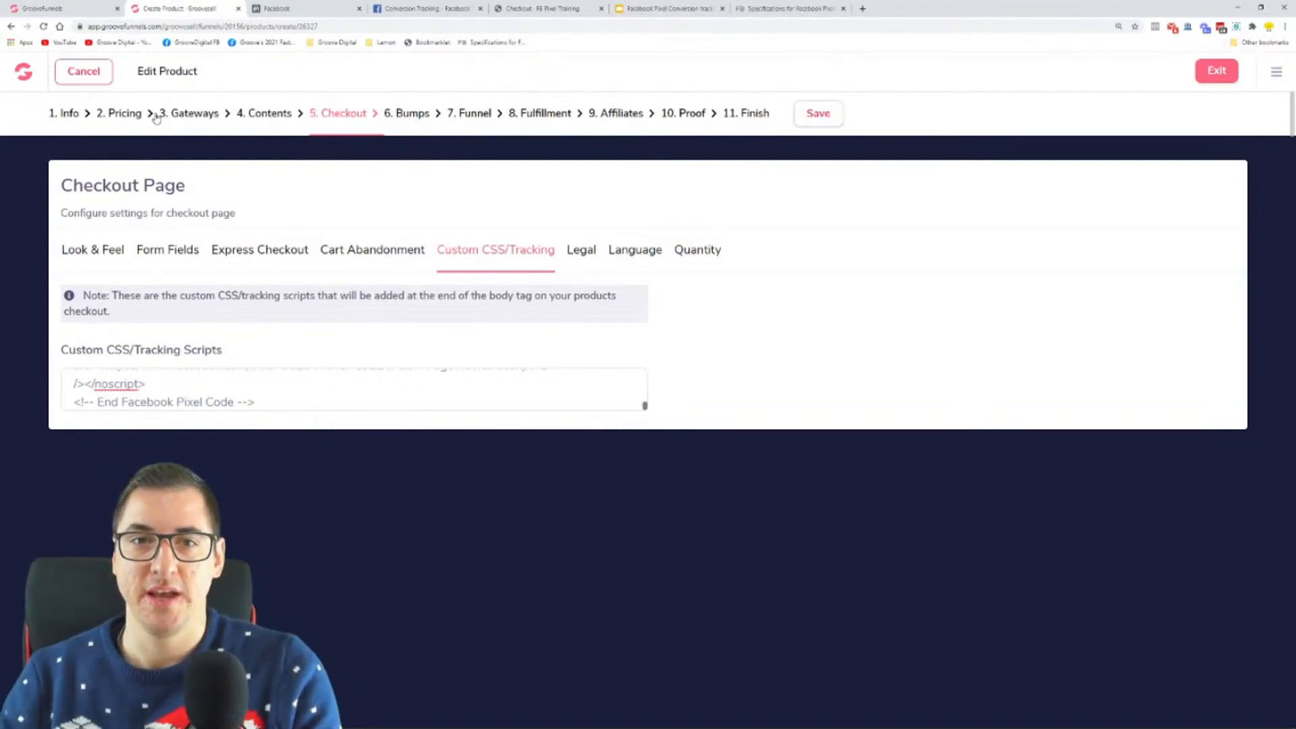
Step: Return to the product's Funnel settings and cut the InitiateCheckout track line from the pixel code in Notepad
click(475, 113)
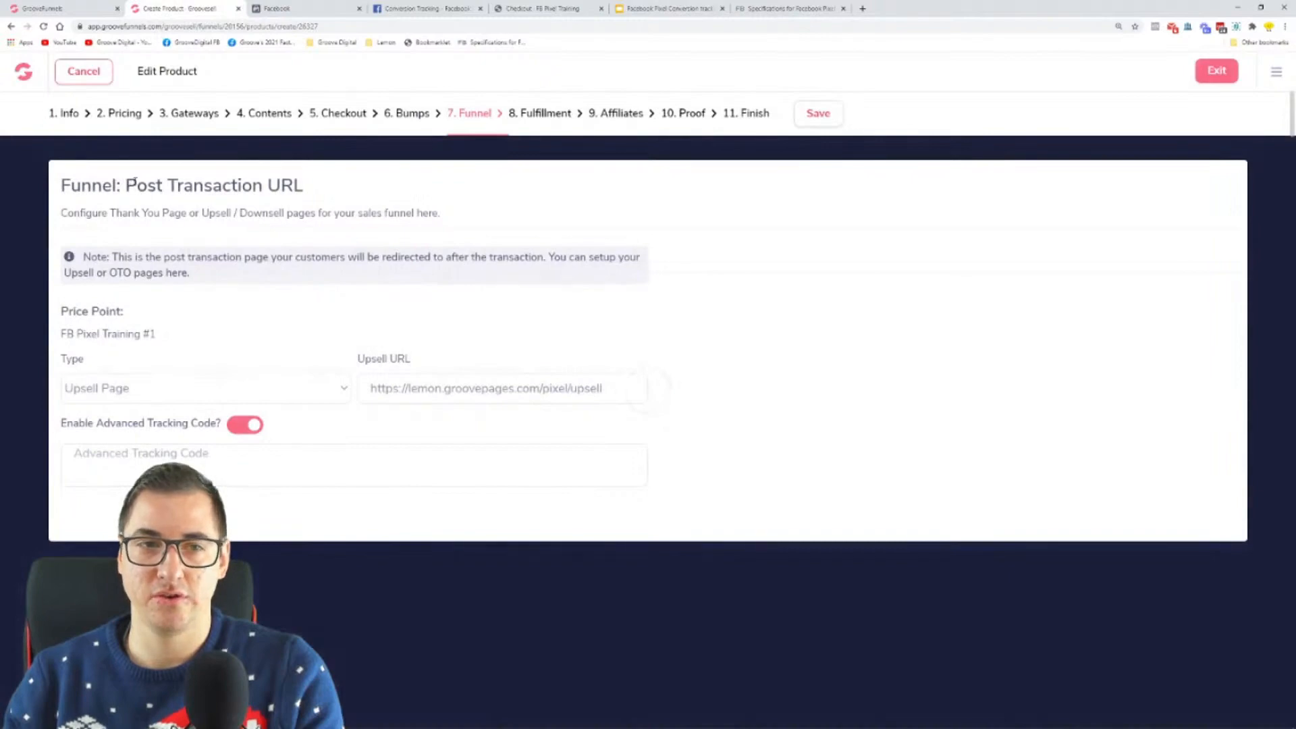
drag(133, 182, 263, 186)
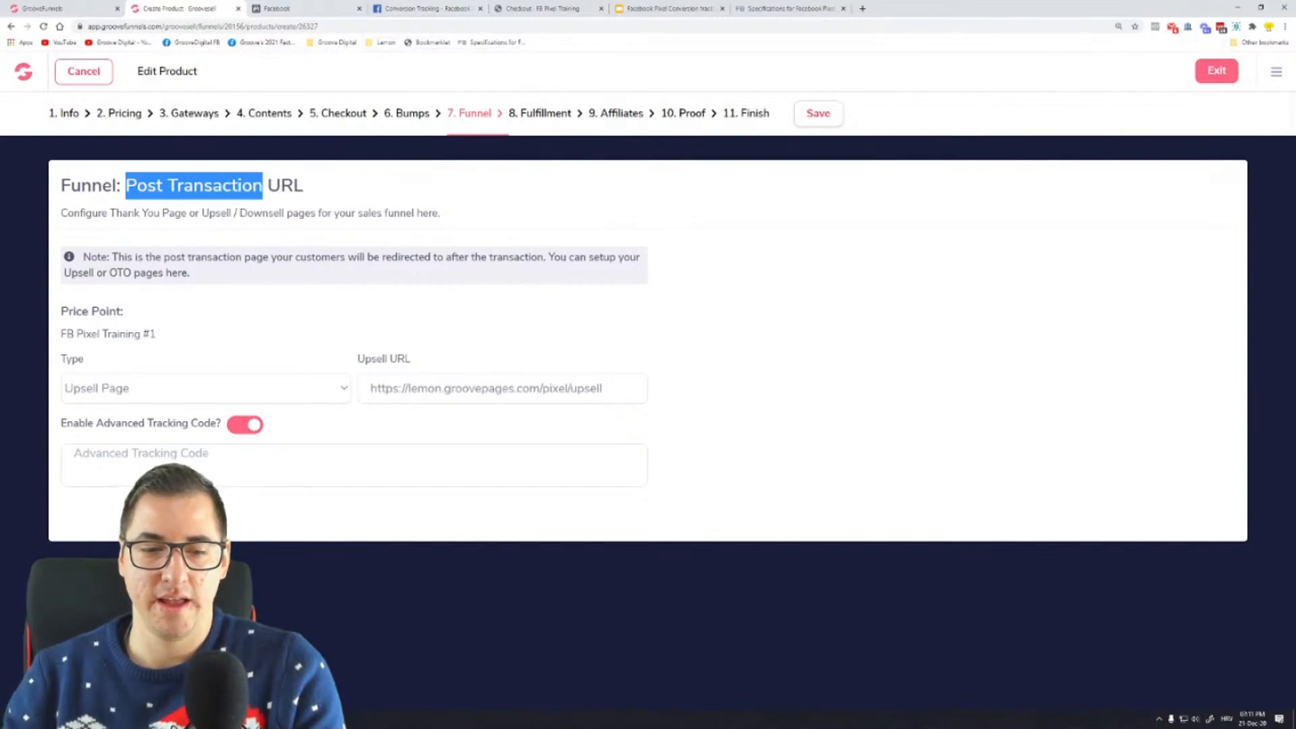
click(297, 719)
click(771, 445)
drag(702, 431, 406, 425)
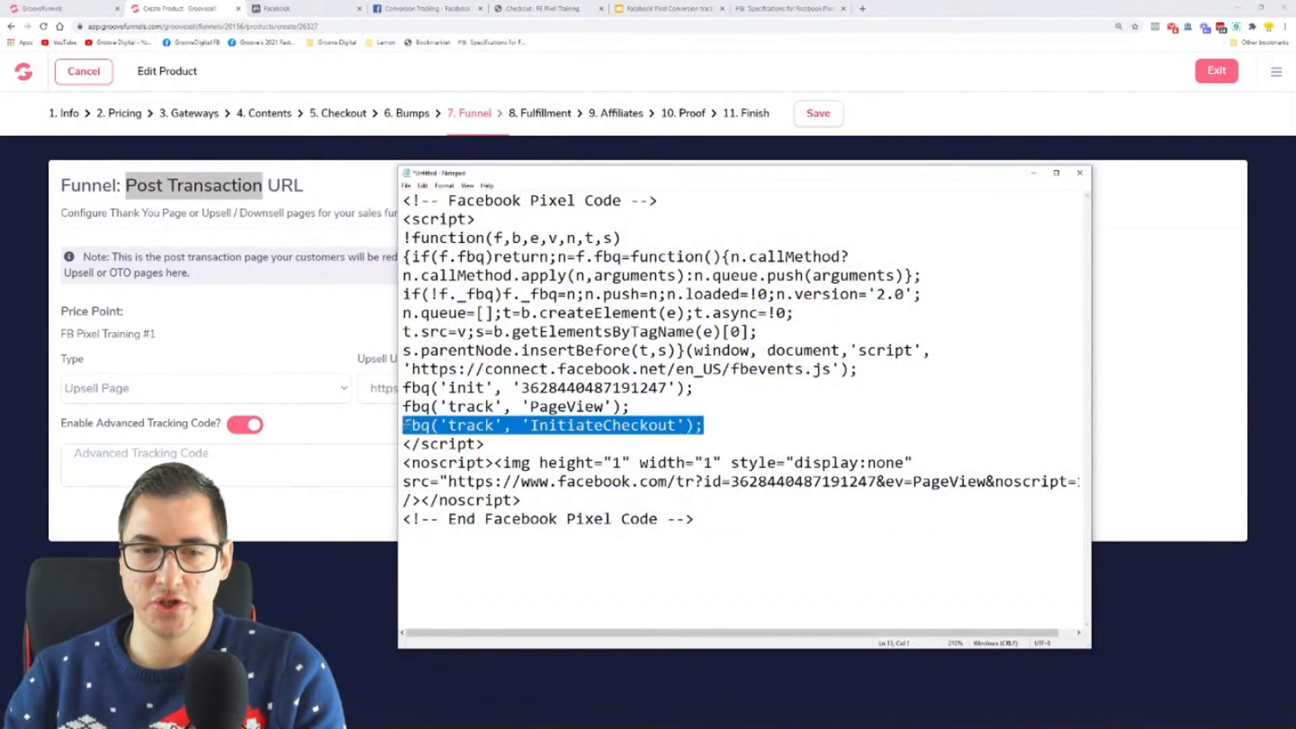
key(ctrl+x)
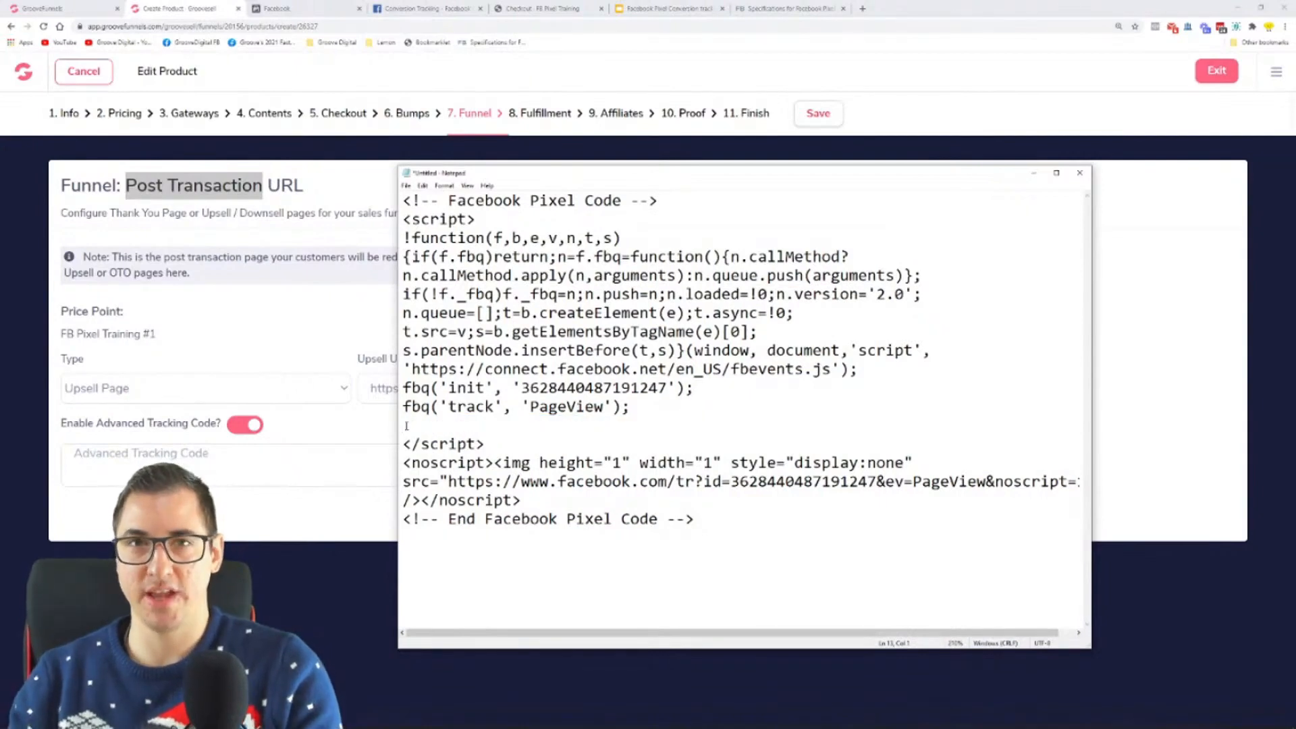
Step: Copy the Purchase event code from the Facebook Pixel Standard Events specifications and paste it below the PageView track line in Notepad
click(776, 7)
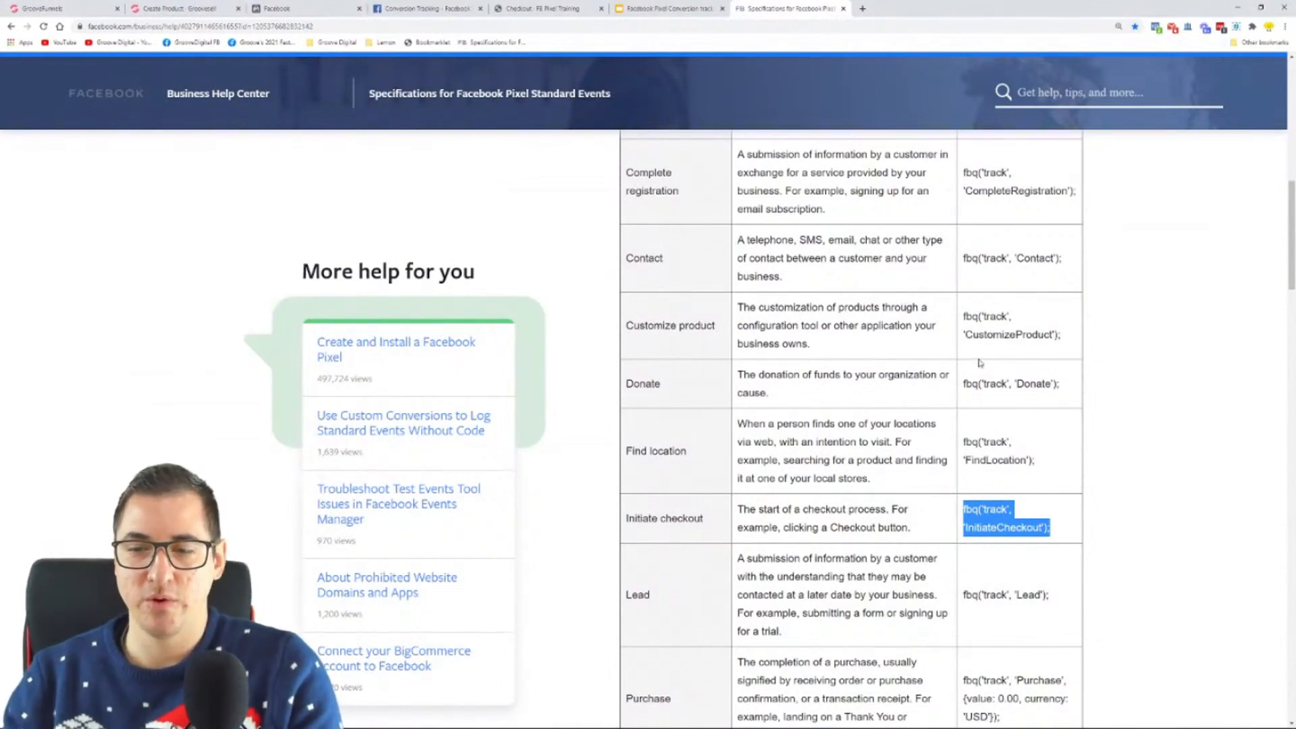
scroll(962, 391, down, 4)
drag(627, 428, 673, 432)
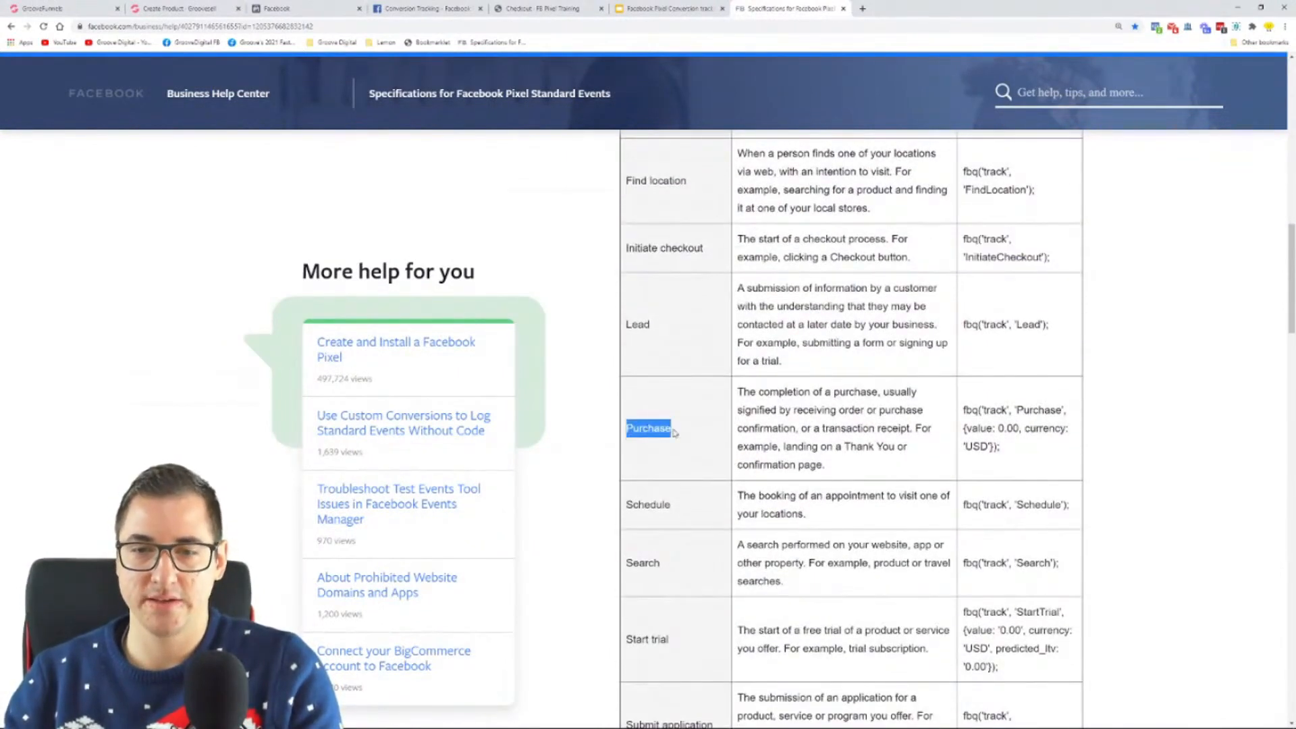
click(964, 410)
drag(964, 410, 1013, 412)
drag(1029, 436, 1035, 447)
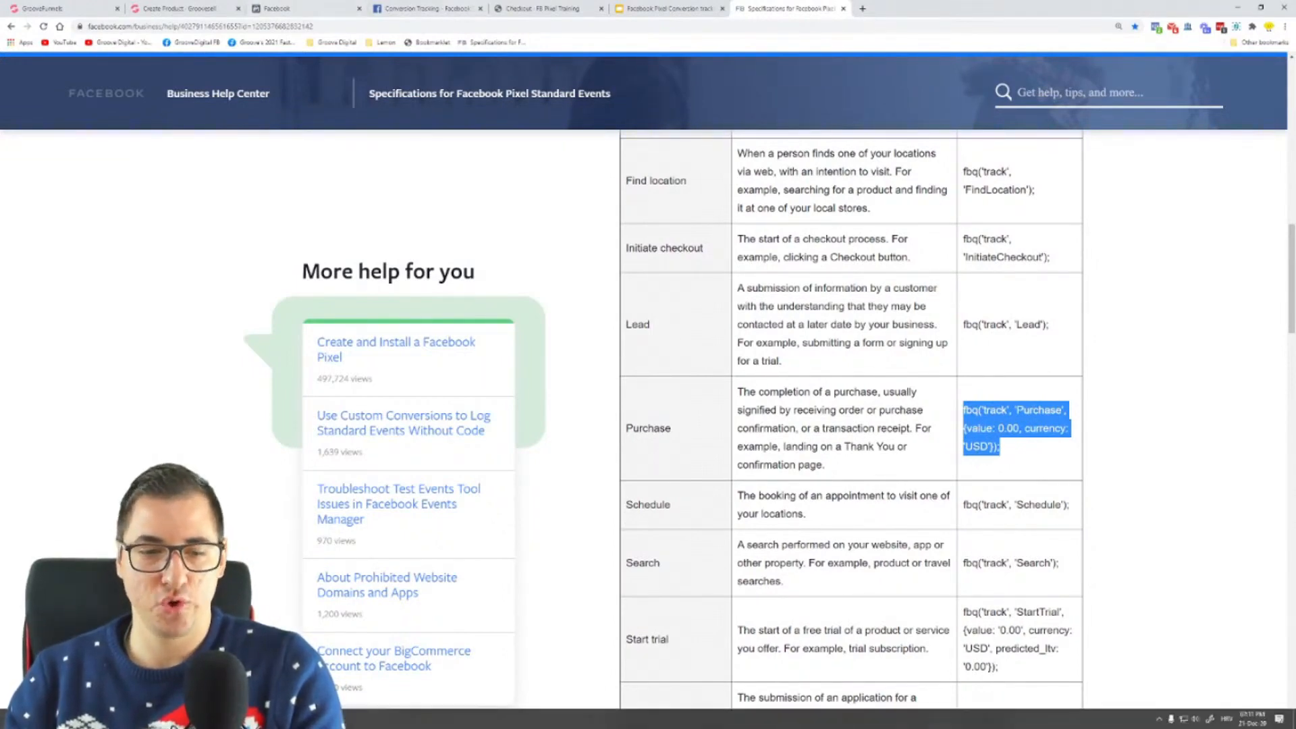
click(223, 720)
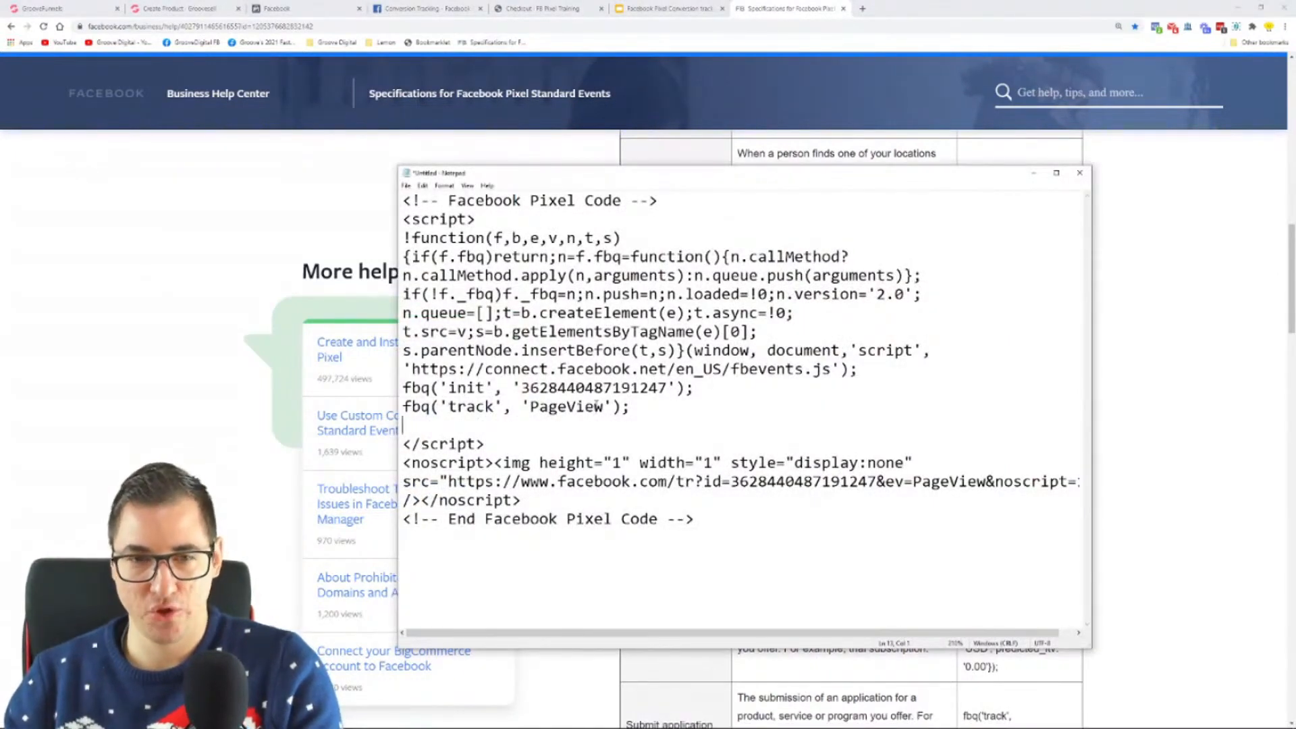
key(ctrl+v)
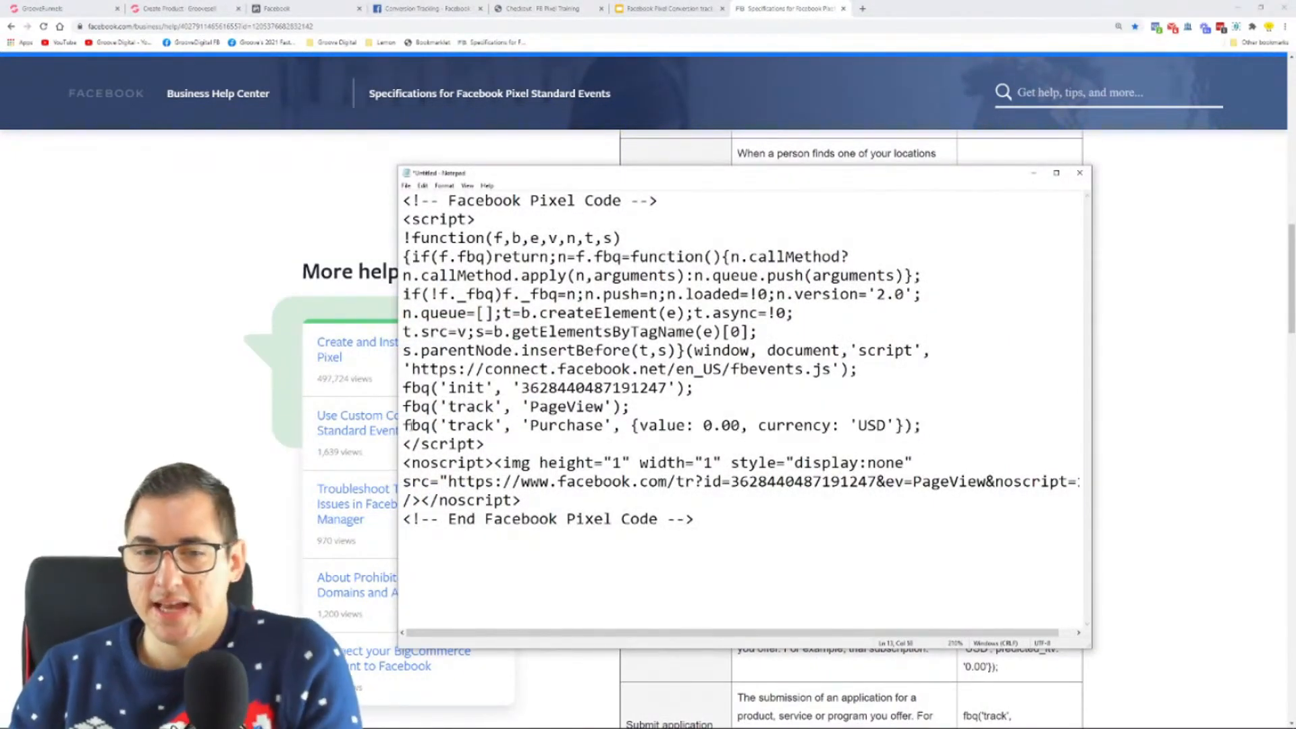
Step: Look up the product's pricing plan and set the Purchase event's value to 49.99 in Notepad
drag(402, 426, 740, 427)
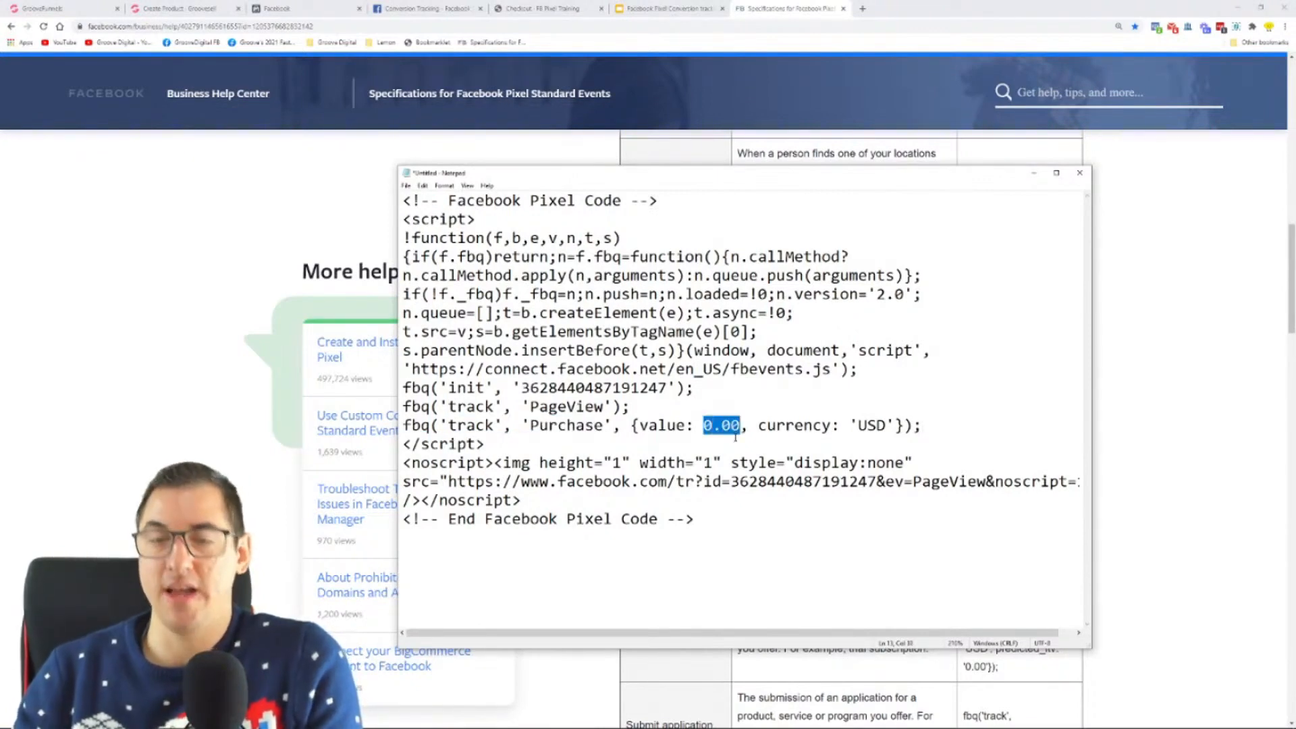
click(181, 9)
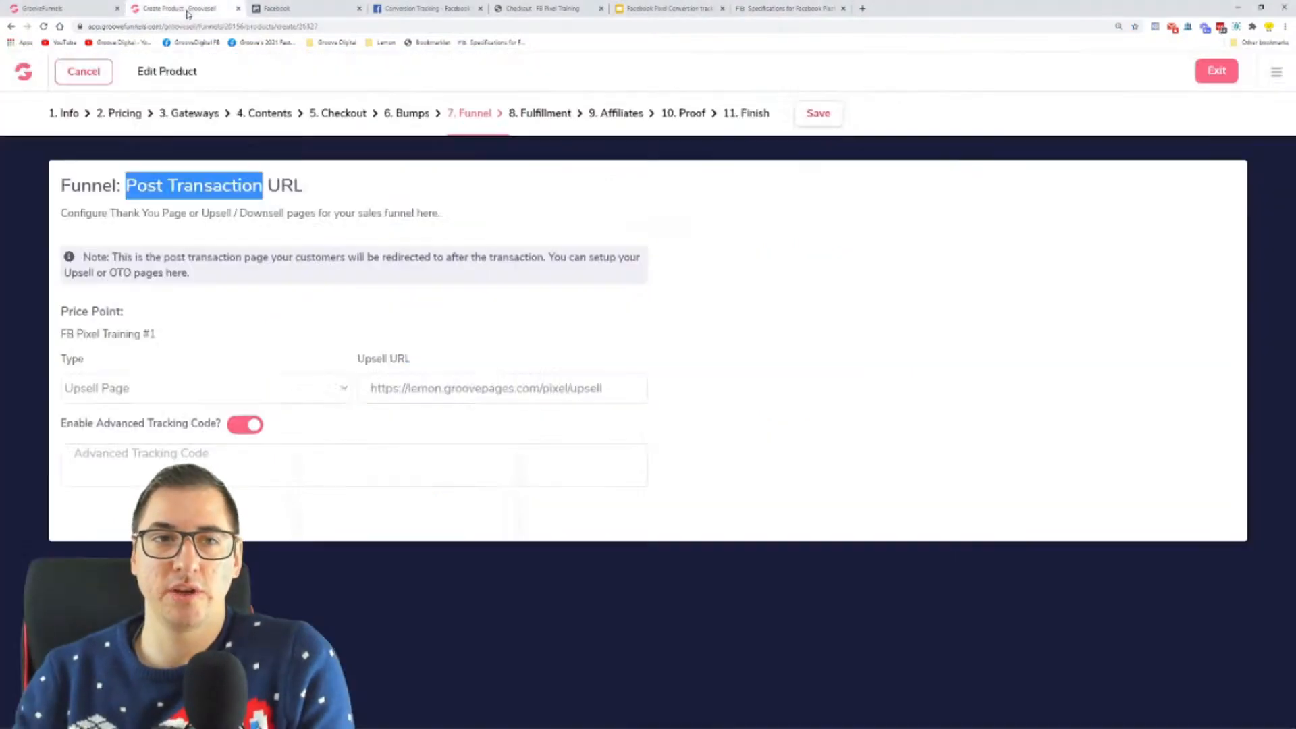
click(118, 115)
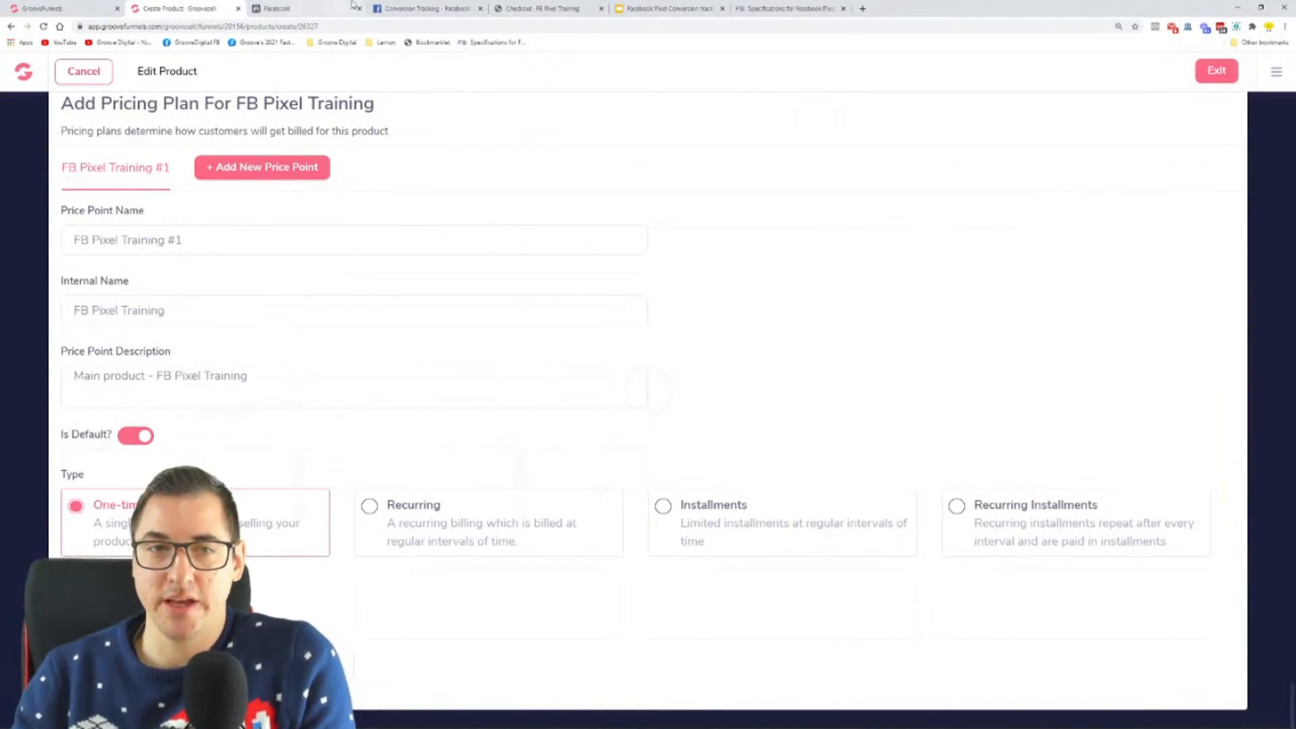
key(alt+Tab)
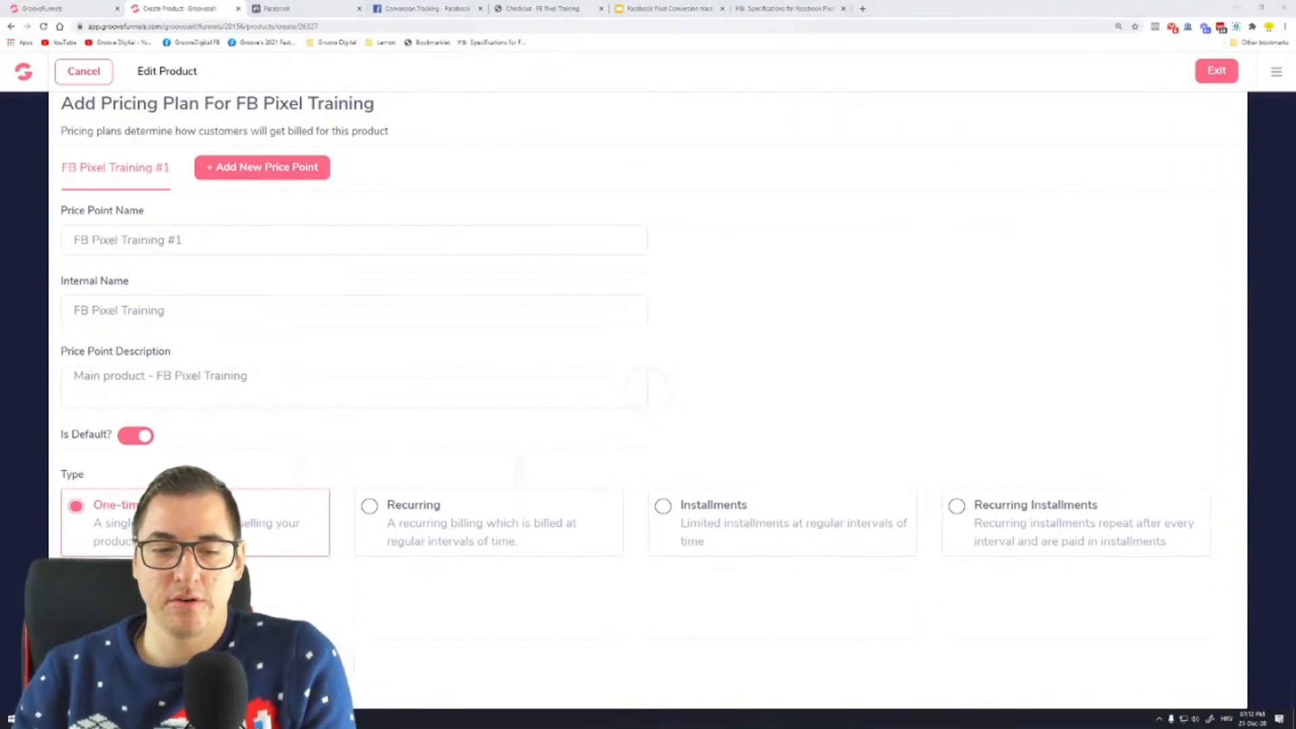
text(49.99, currency: 'USD'});)
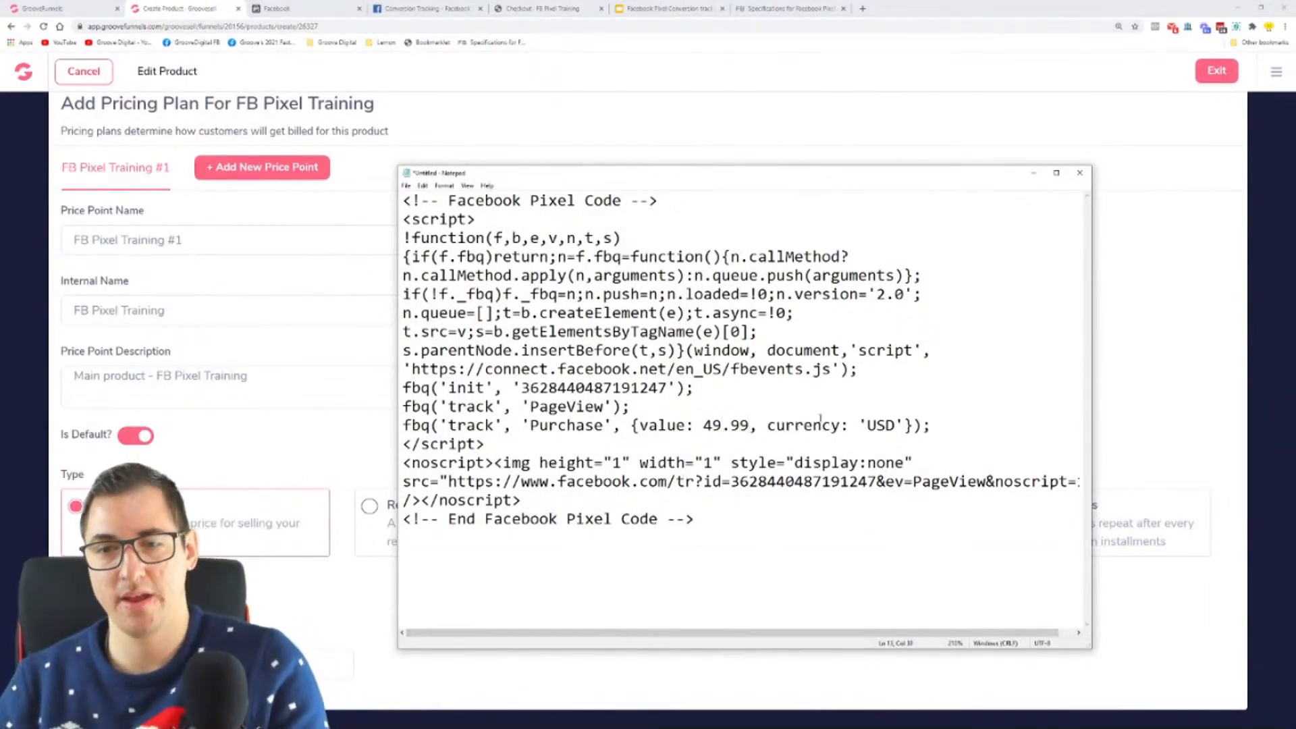
Step: Examine the currency parameter and the whole Purchase track line in Notepad, comparing it with the Purchase code in the Facebook specifications
drag(768, 425, 895, 425)
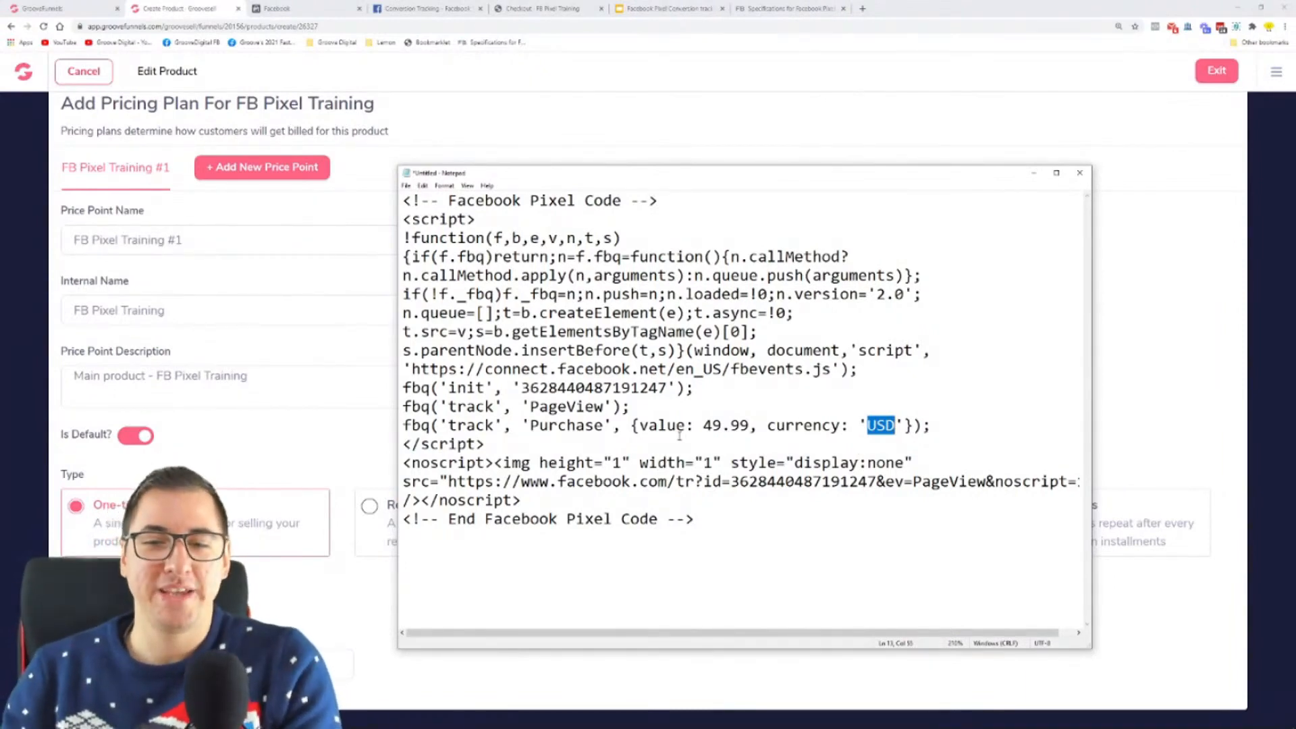
click(886, 425)
drag(896, 425, 857, 426)
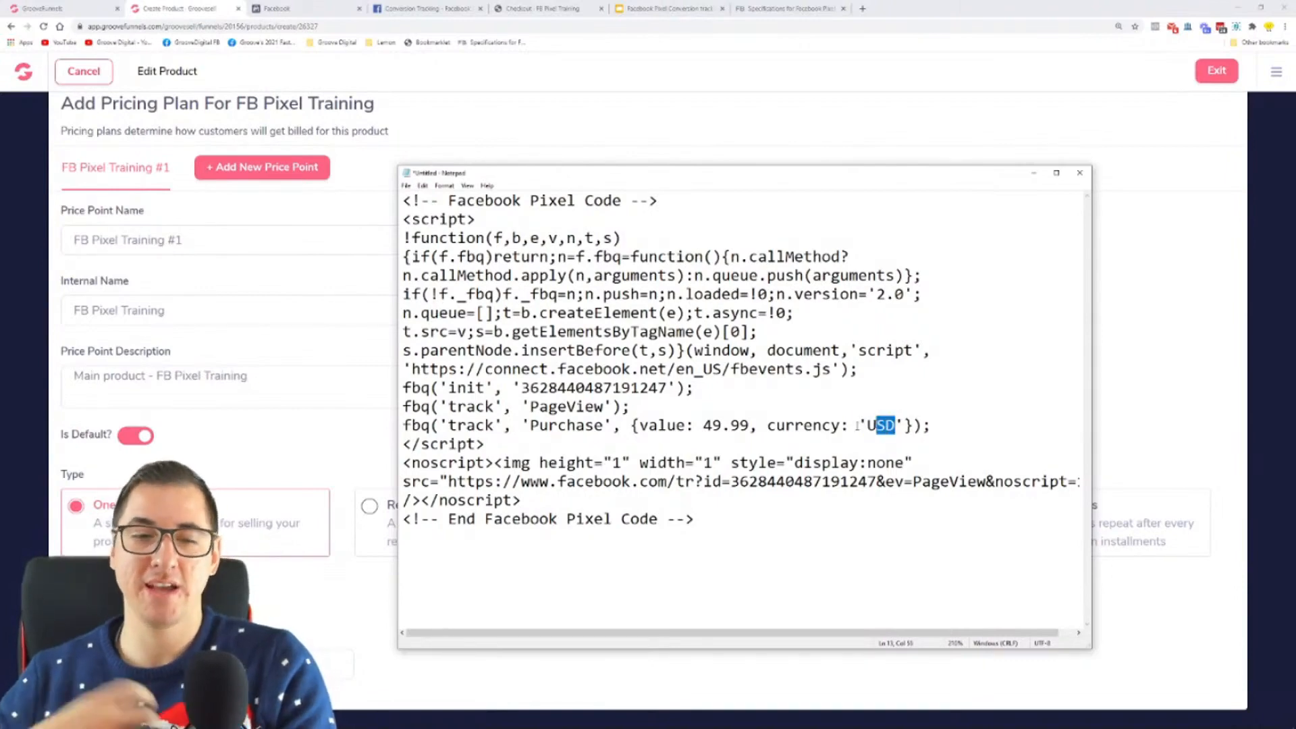
click(926, 375)
drag(932, 425, 422, 425)
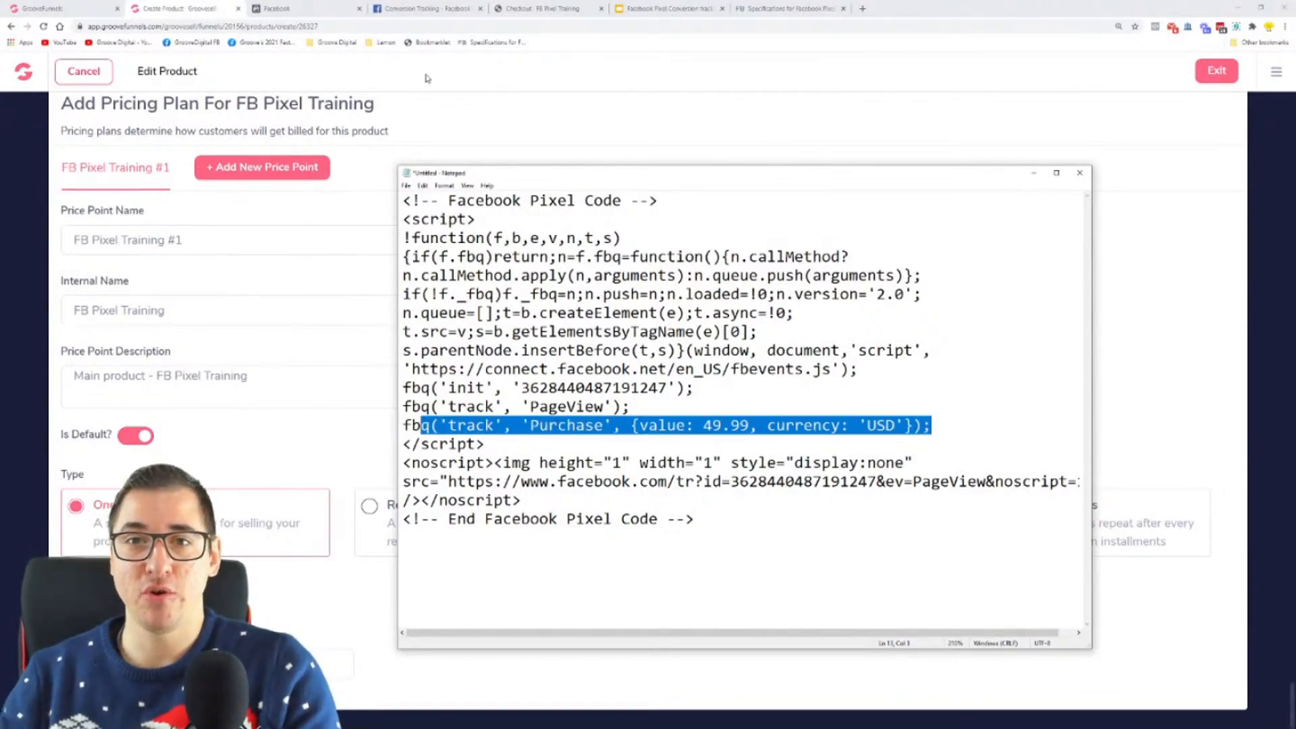
click(770, 8)
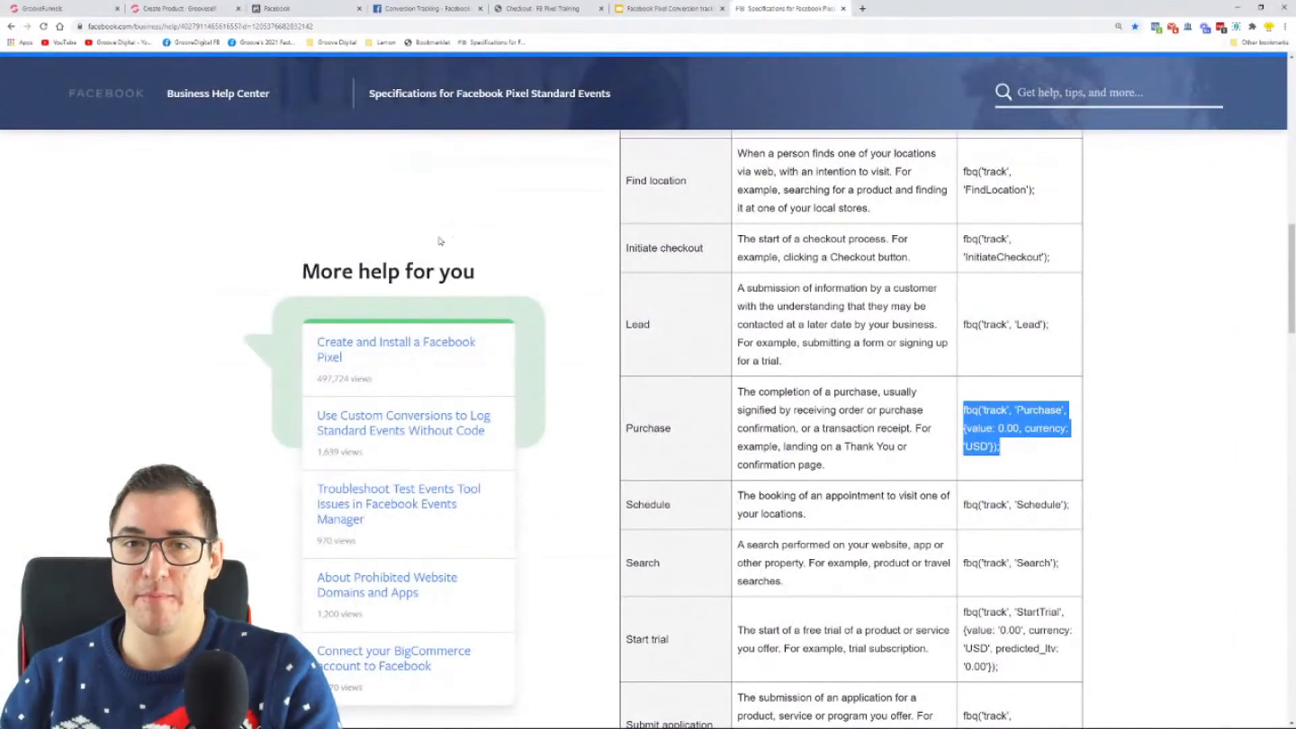
key(super)
click(270, 720)
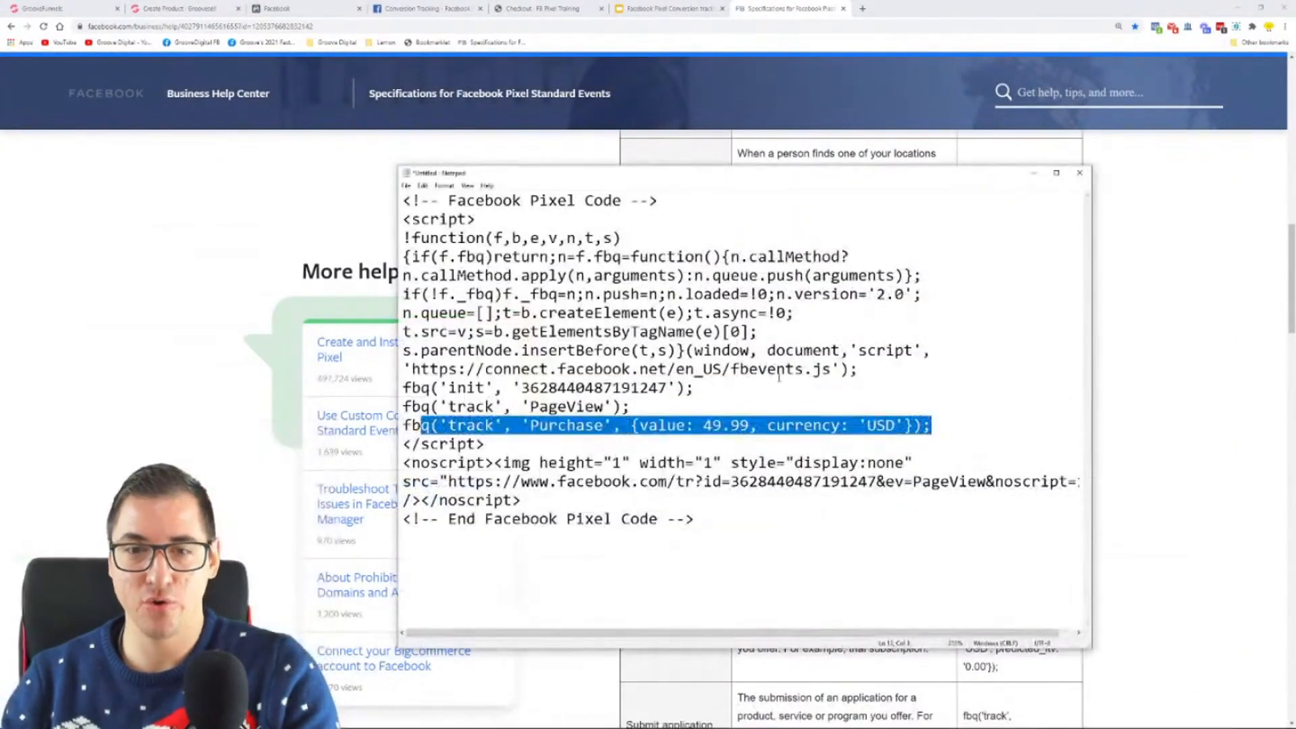
Step: Copy the complete pixel code from Notepad, paste it as the Advanced Tracking Code for price point FB Pixel Training #1, and save
click(761, 521)
key(ctrl+a)
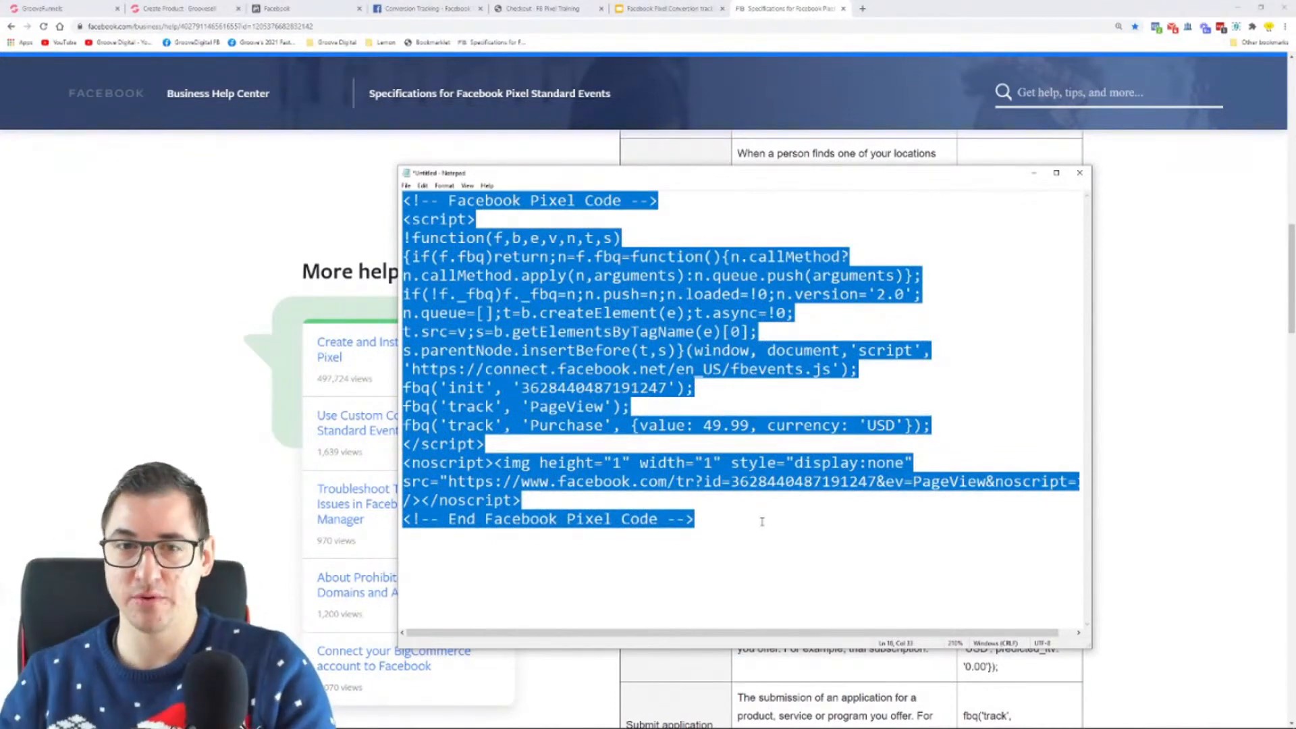
click(174, 9)
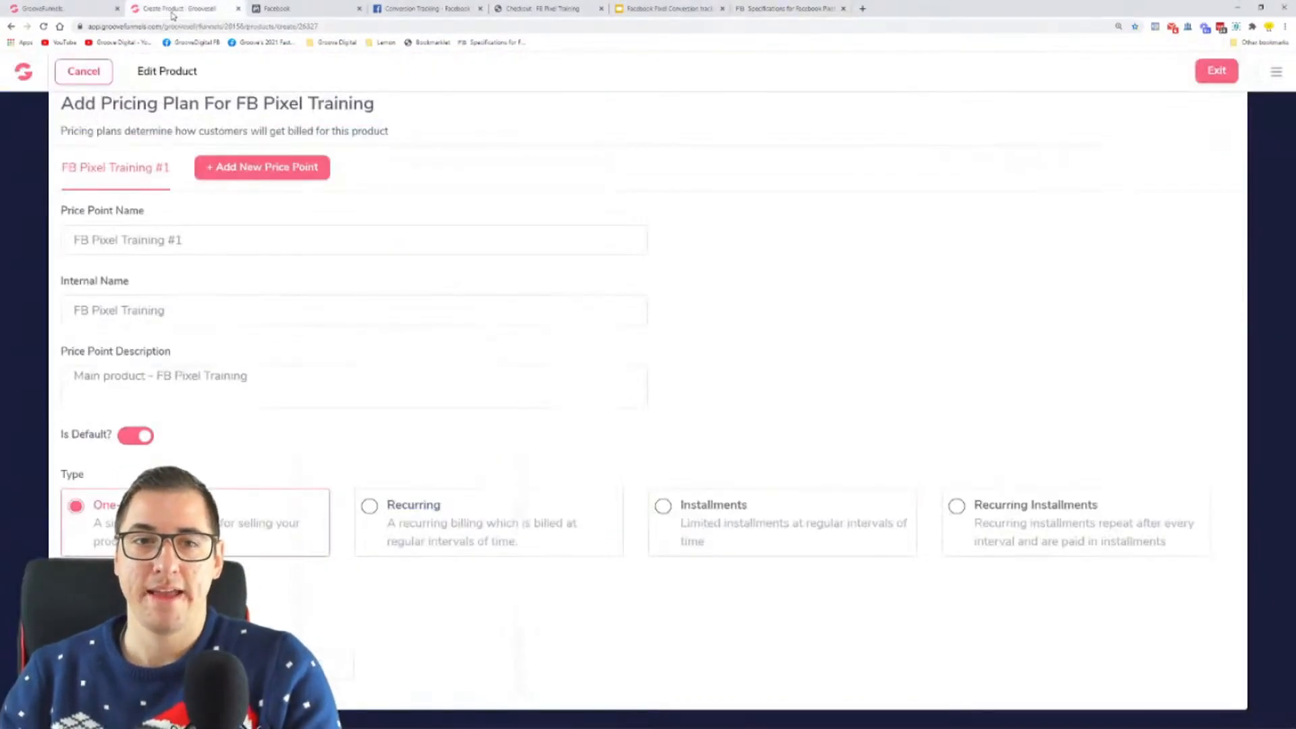
scroll(531, 275, up, 2)
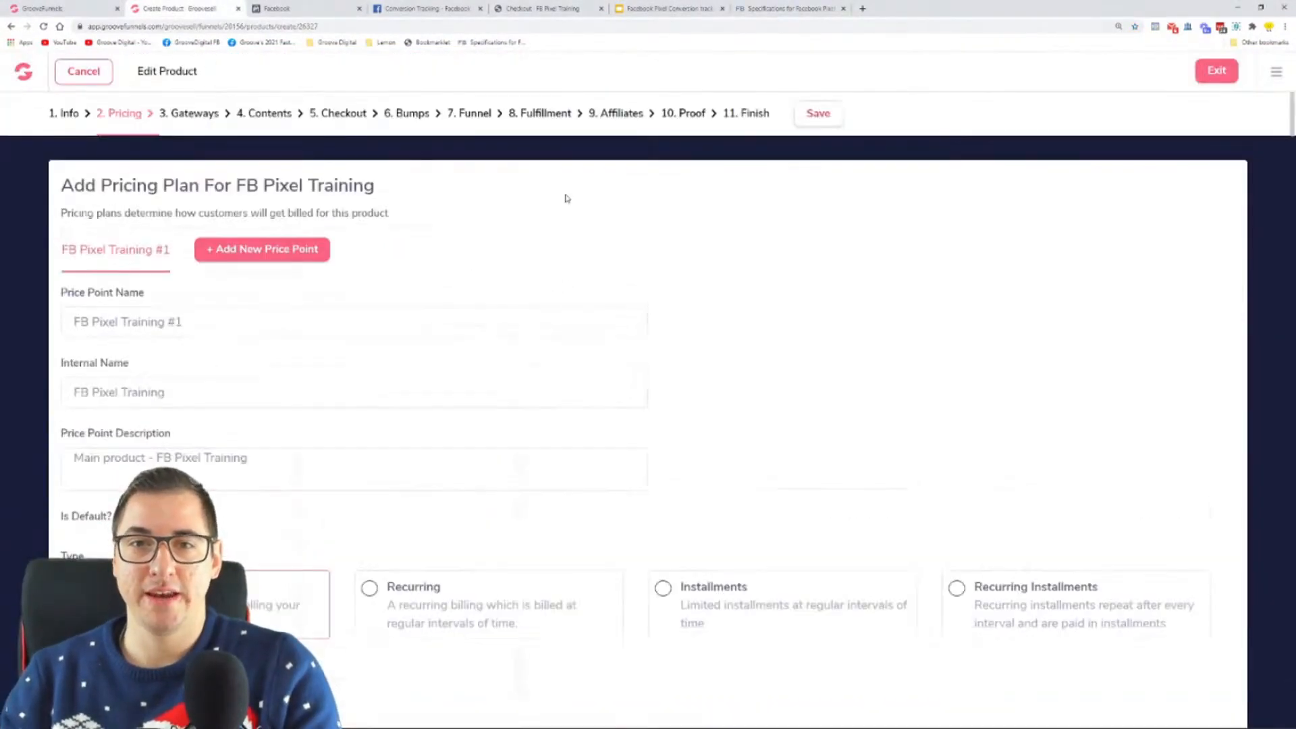
click(465, 115)
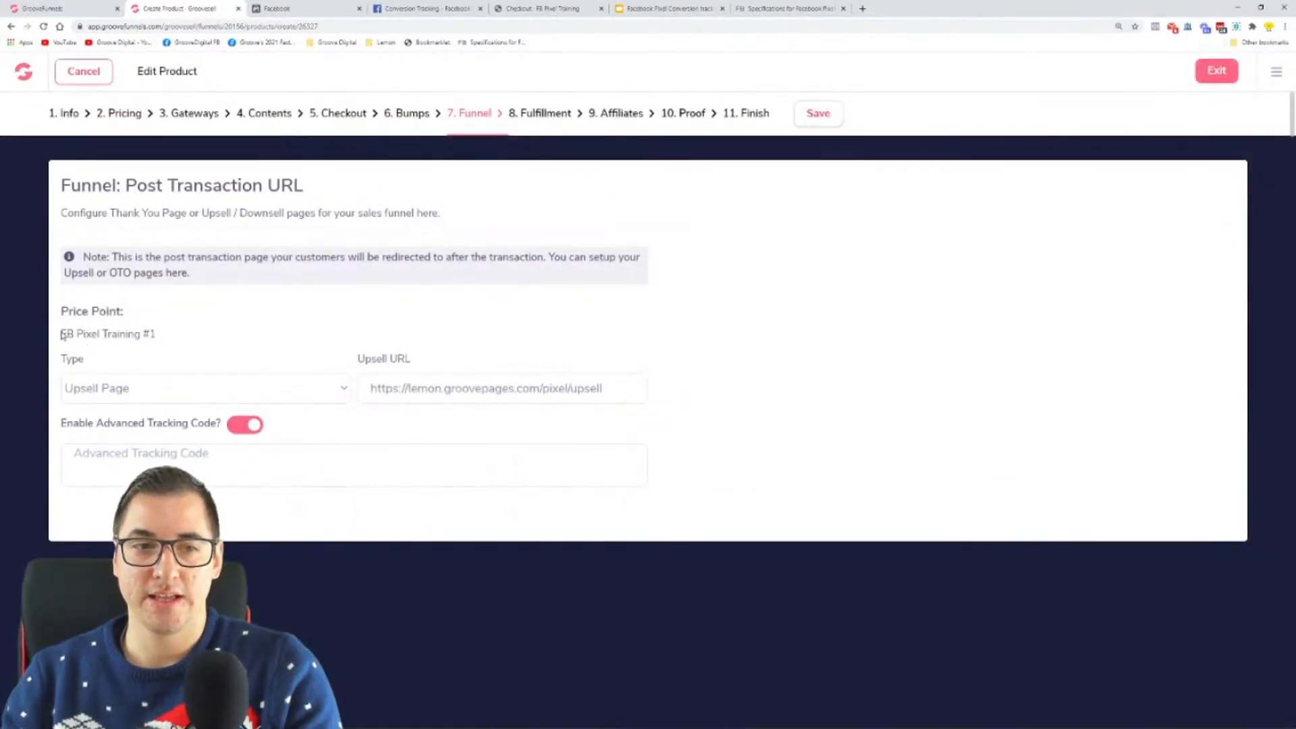
drag(61, 334, 157, 341)
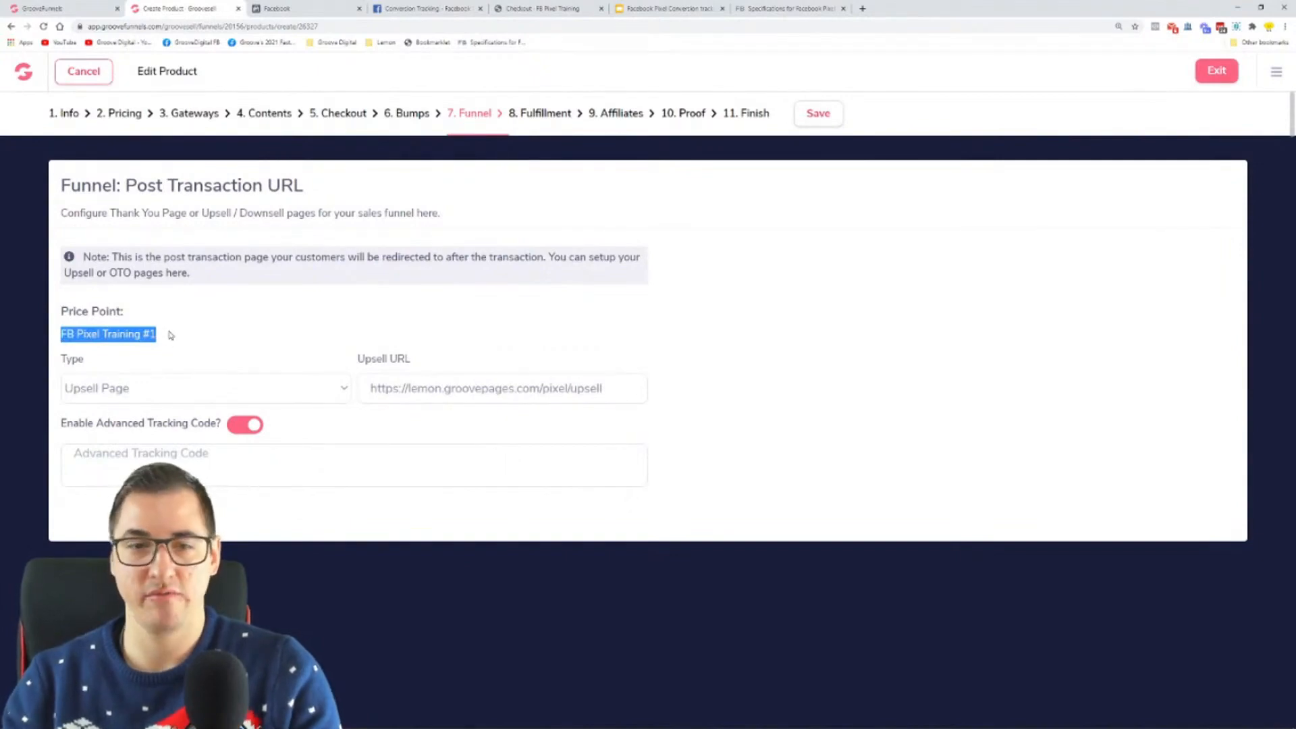
click(235, 464)
key(ctrl+v)
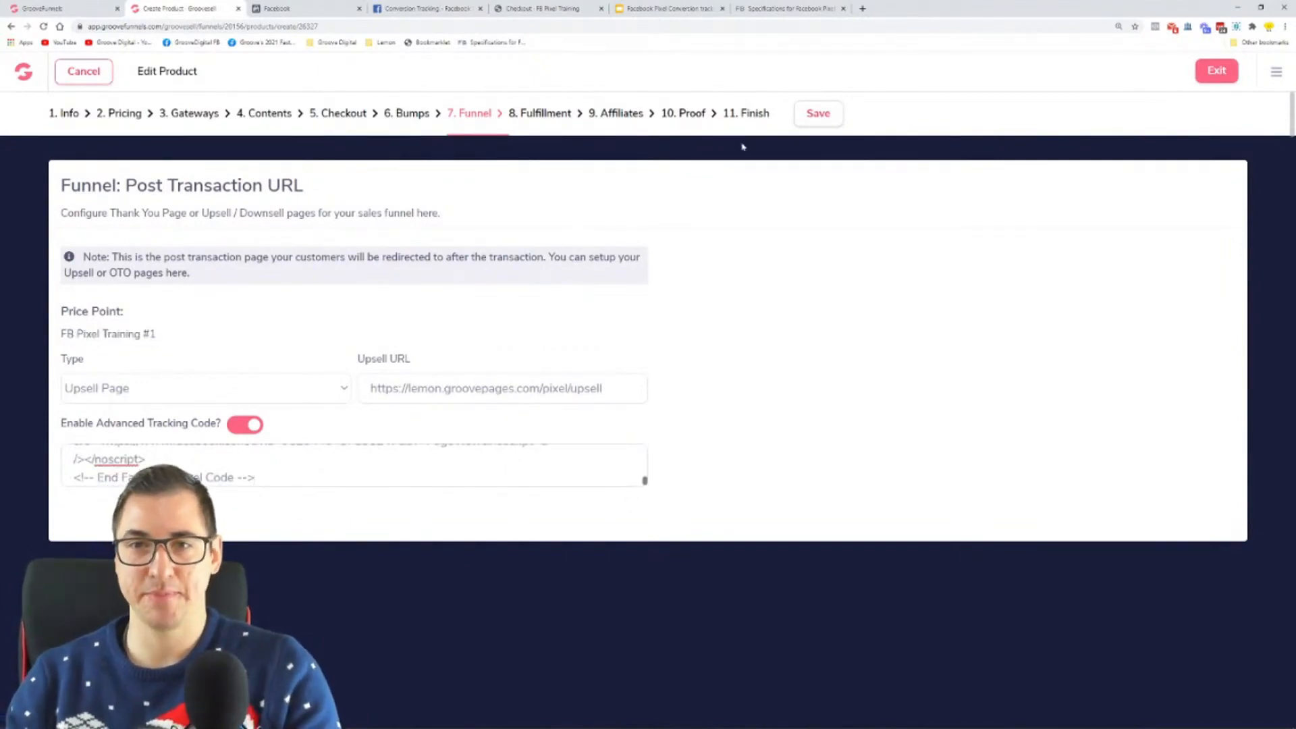
click(805, 121)
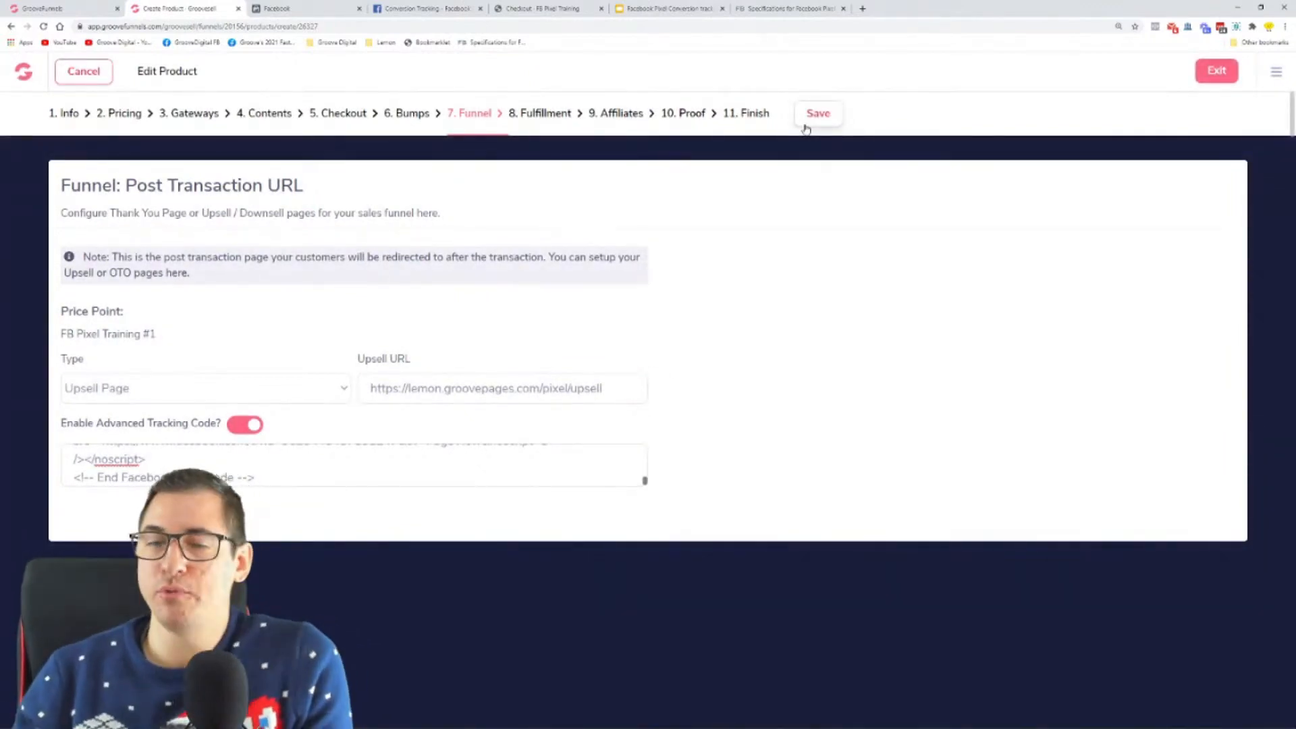
Step: Check the product's pricing plan, then the main price and bump offer on the FB Pixel Training checkout page
click(121, 113)
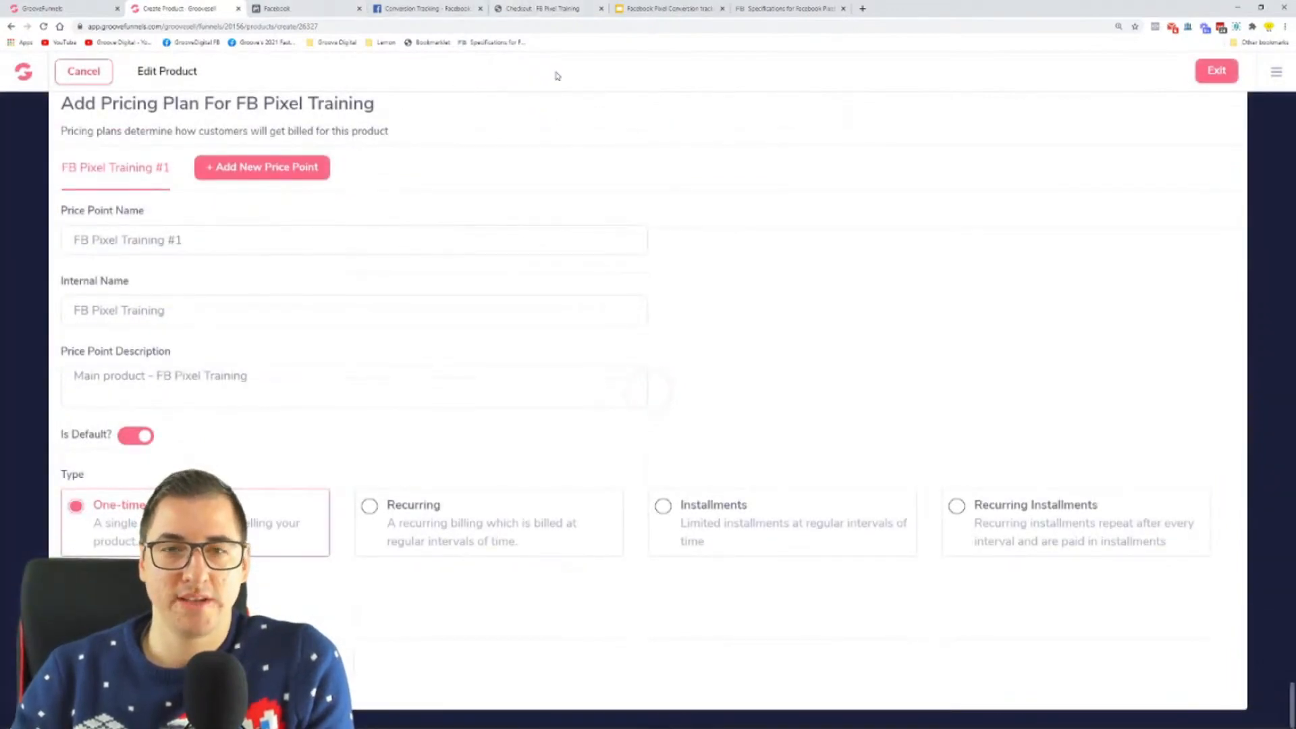
click(541, 10)
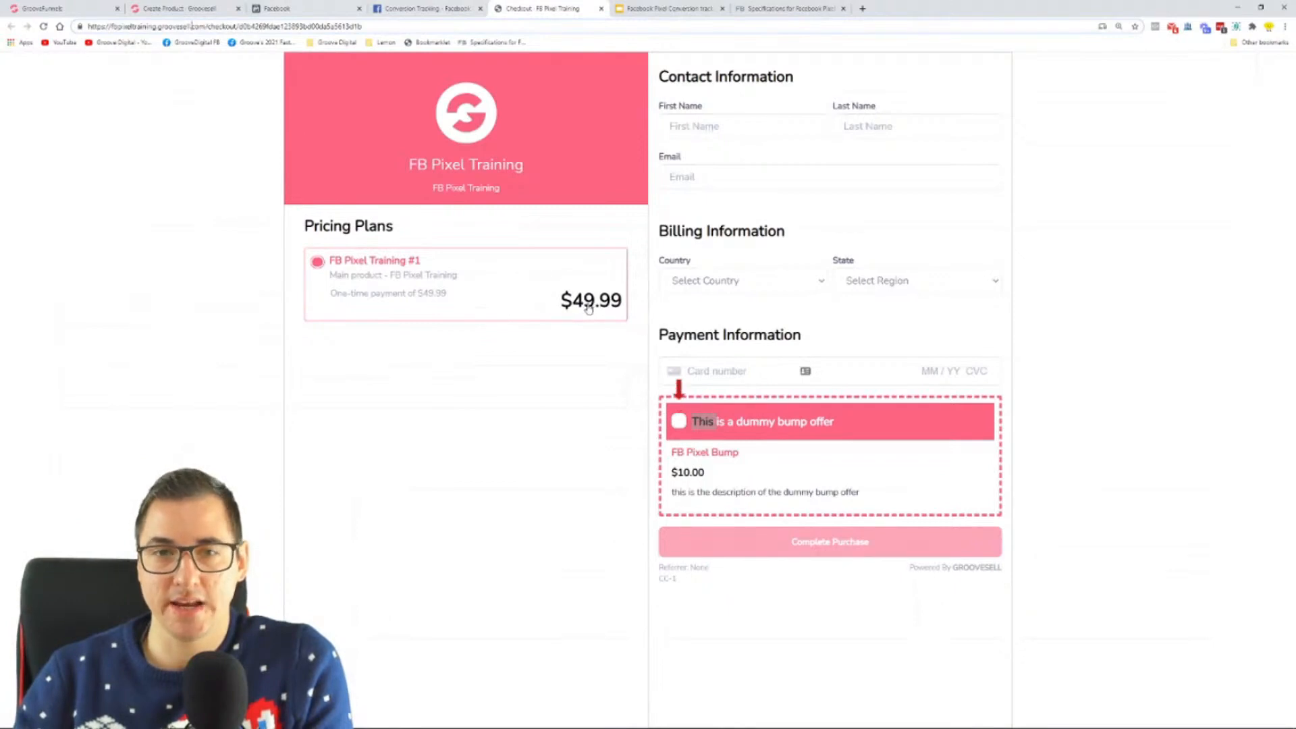
click(662, 428)
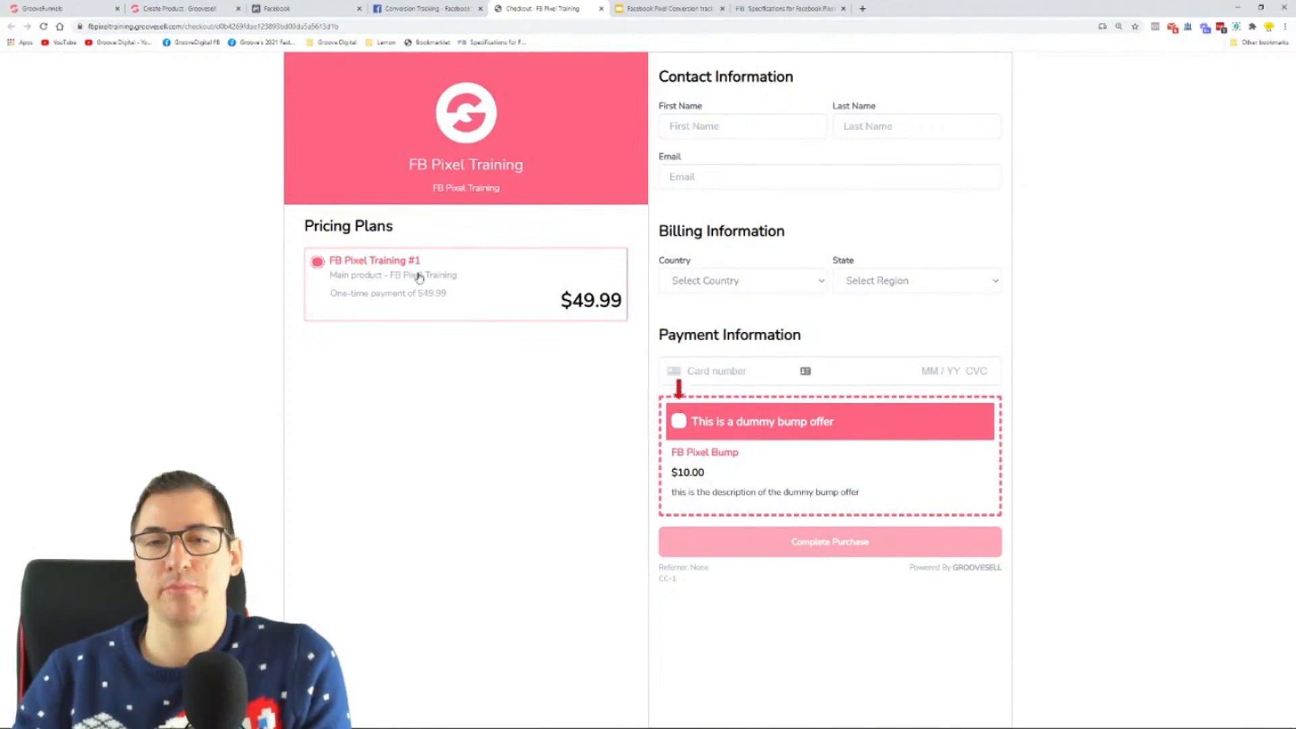
Step: Add a second price point in GrooveSell, enter FB Pixel Training #2 as its description, and save the product
click(182, 7)
scroll(277, 279, up, 2)
click(267, 251)
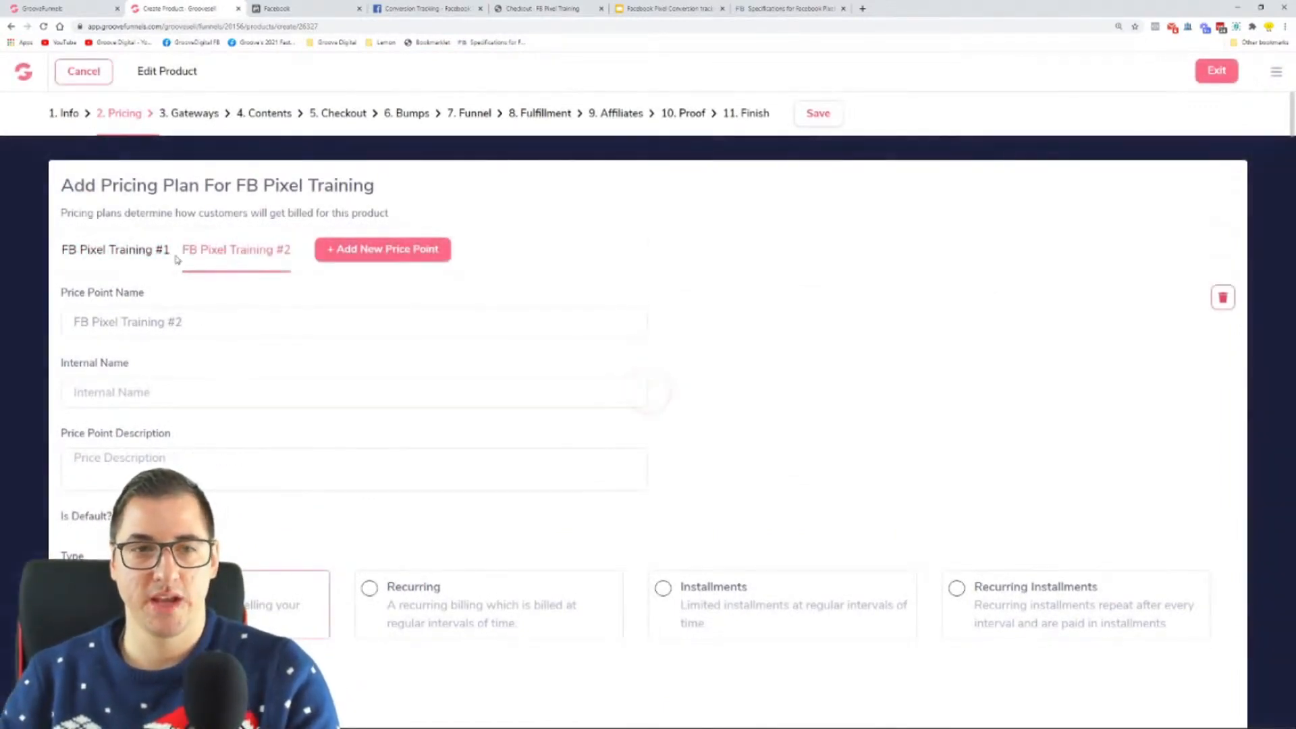
drag(190, 327, 5, 344)
click(170, 471)
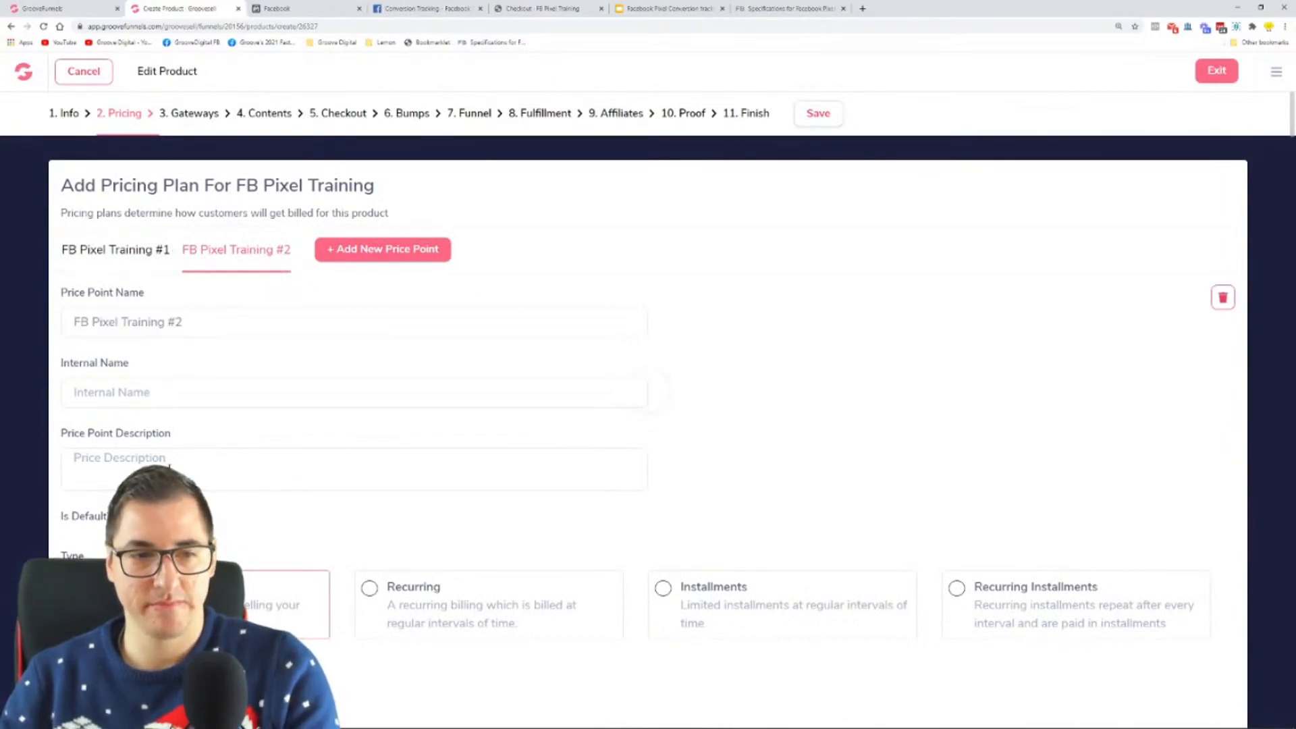
scroll(248, 462, down, 1)
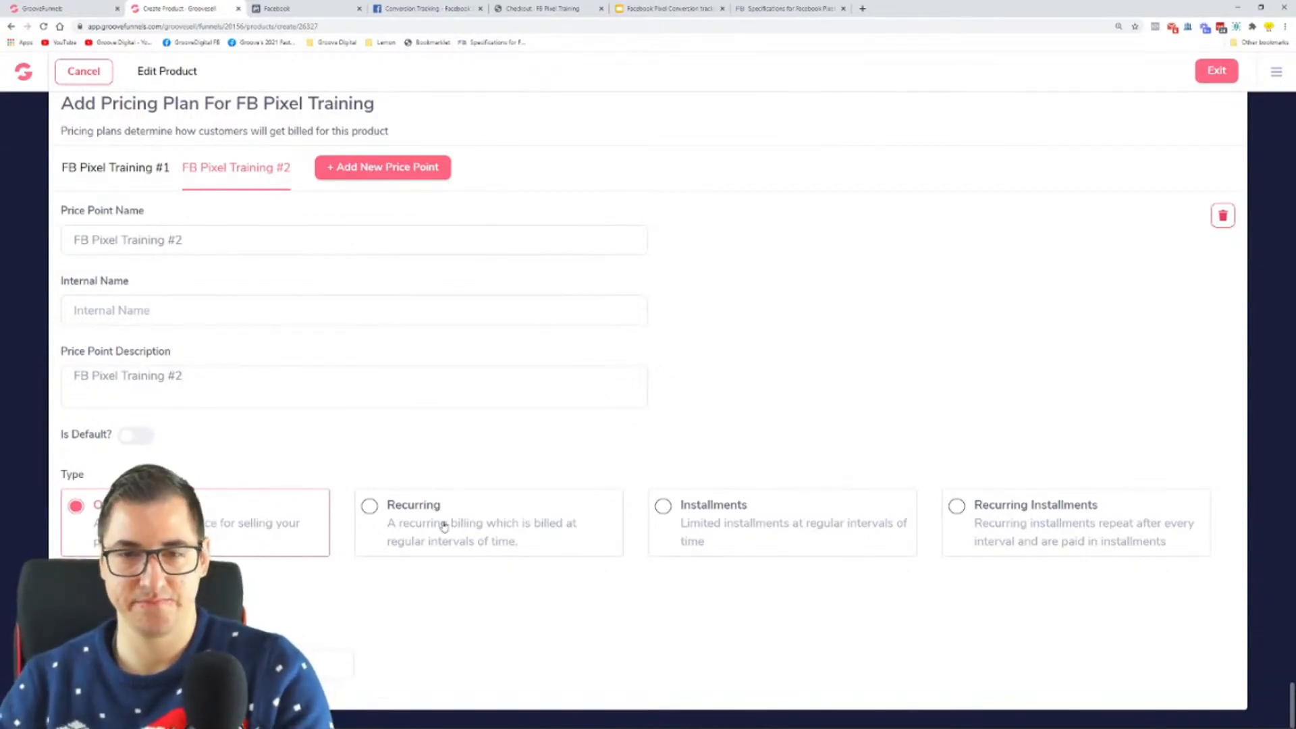
scroll(850, 308, up, 1)
click(819, 116)
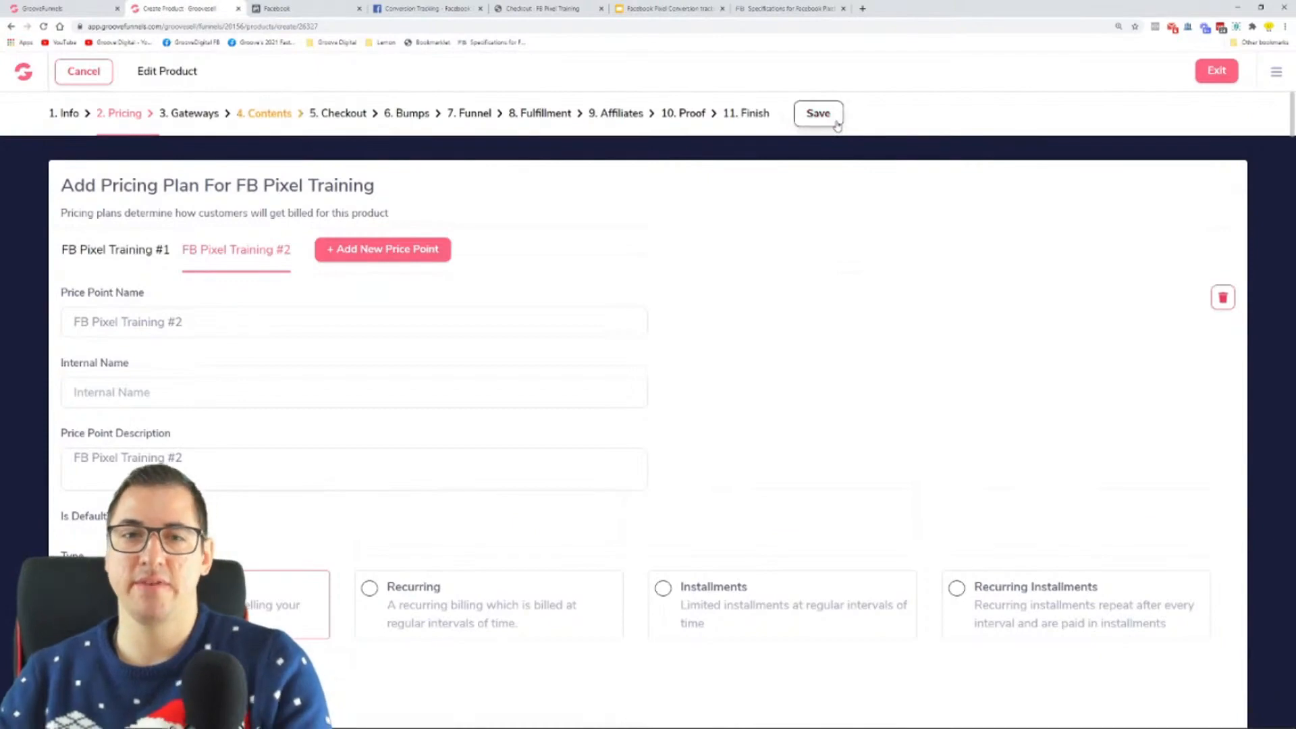
click(262, 121)
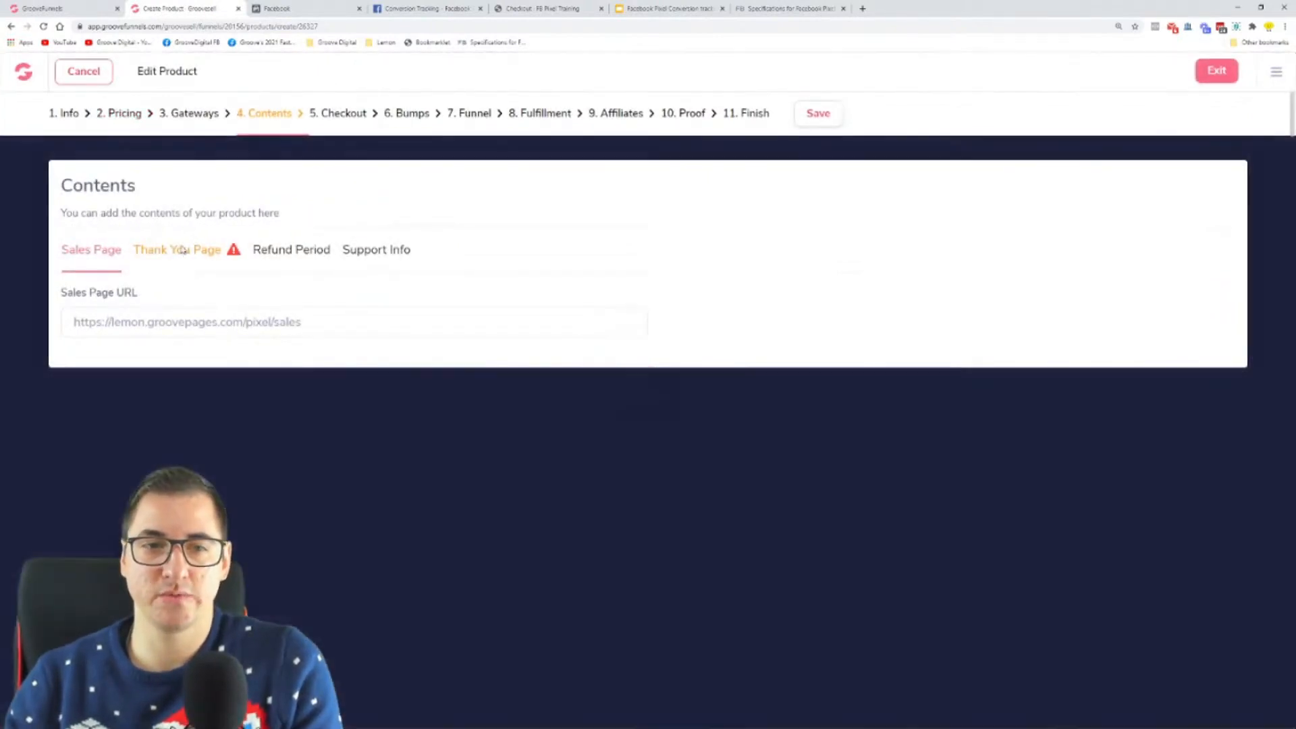
click(183, 251)
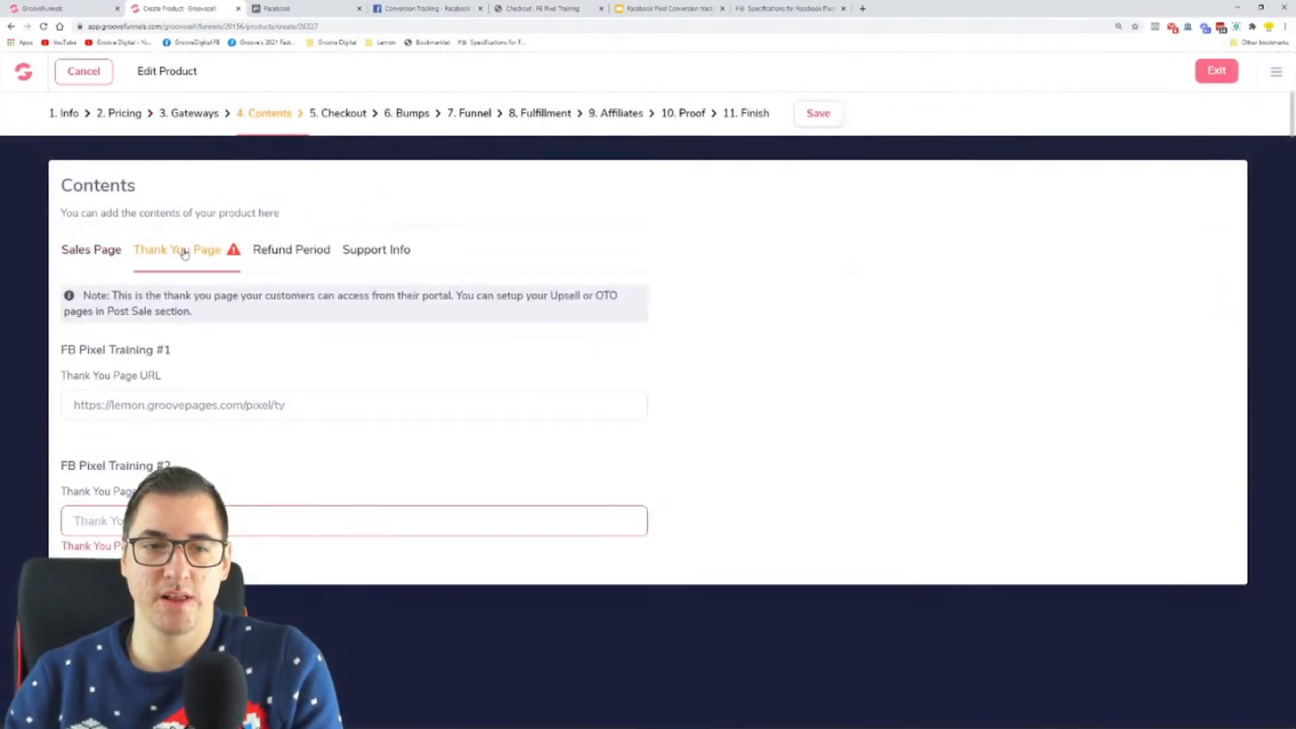
drag(286, 408, 39, 409)
key(ctrl+c)
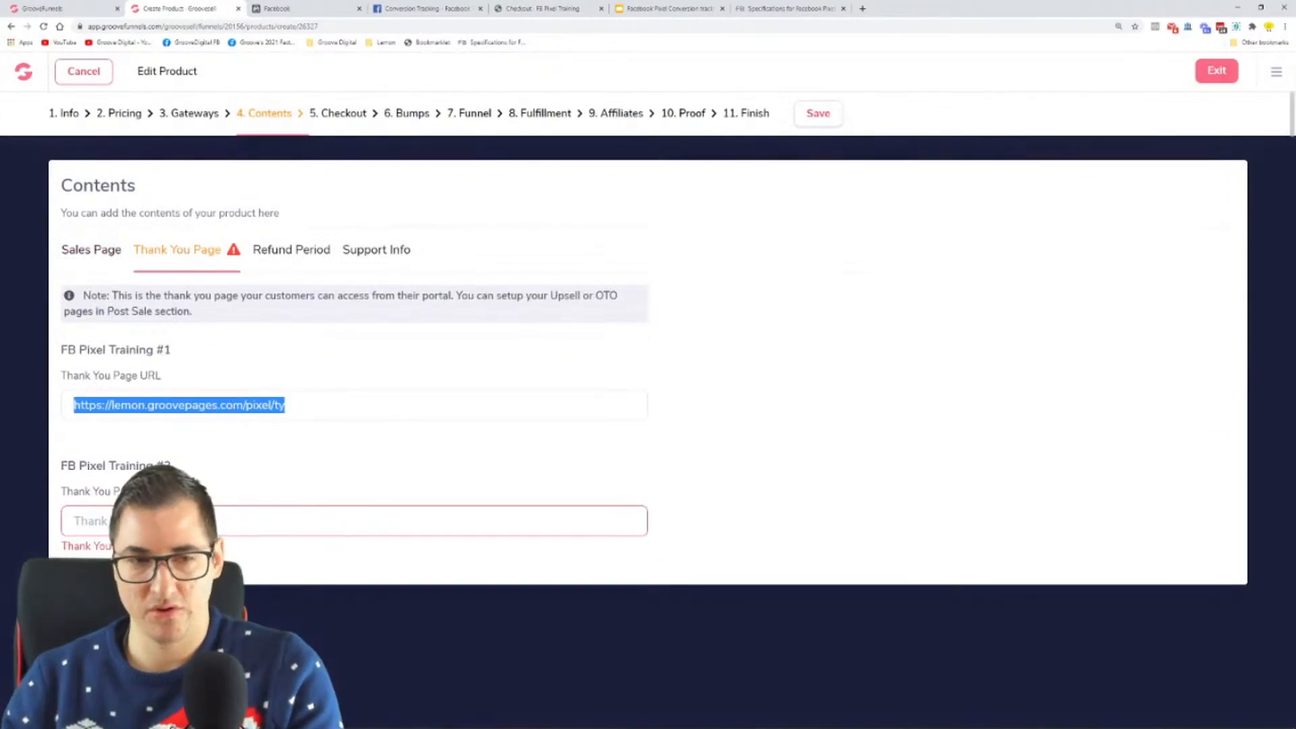
click(161, 521)
key(ctrl+v)
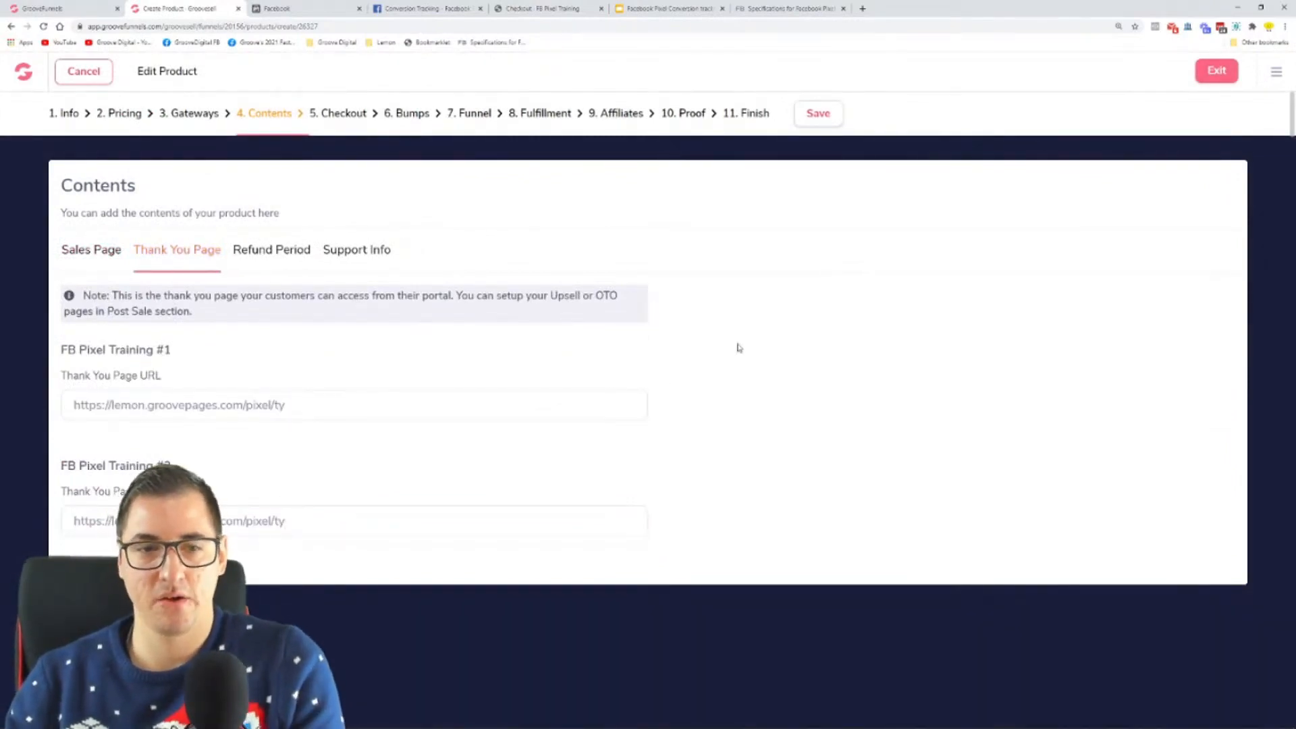
click(825, 116)
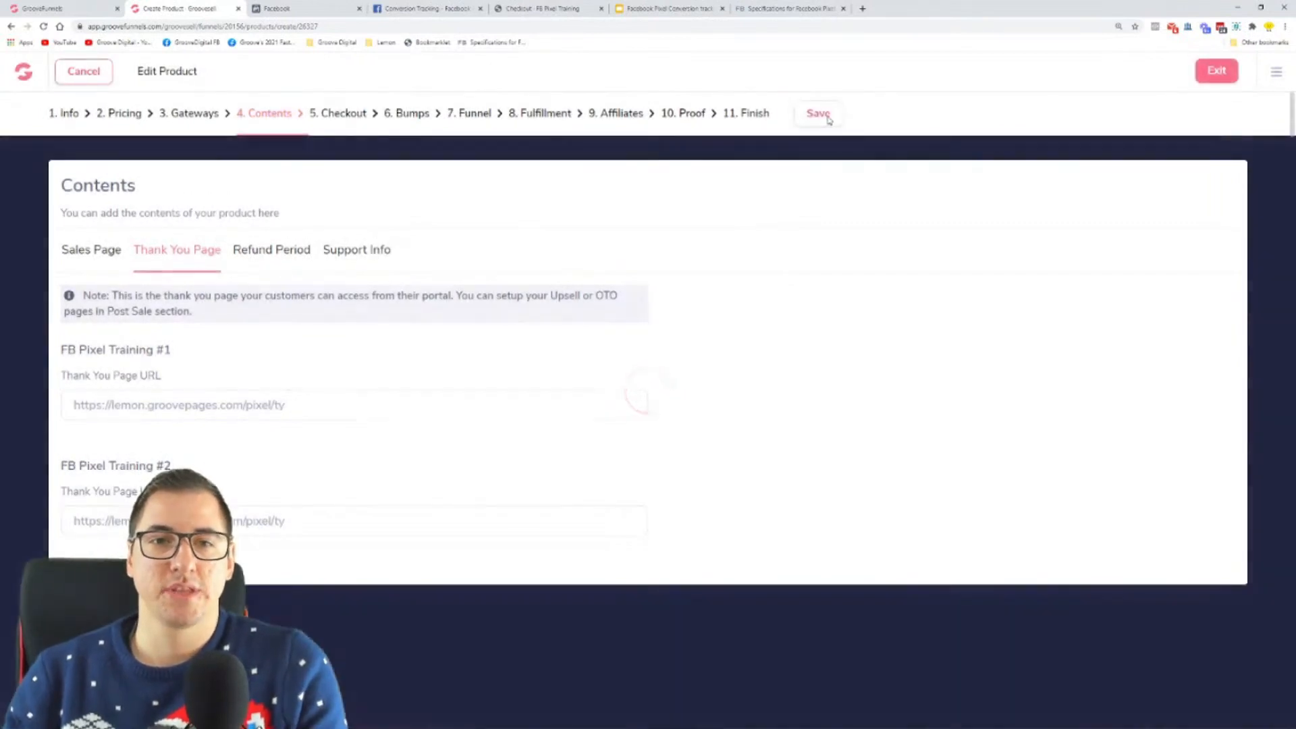
Step: Check FB Pixel Training #1's tracking code in the funnel's post-transaction settings, and set the Purchase event's value to 69.99 in Notepad
click(476, 114)
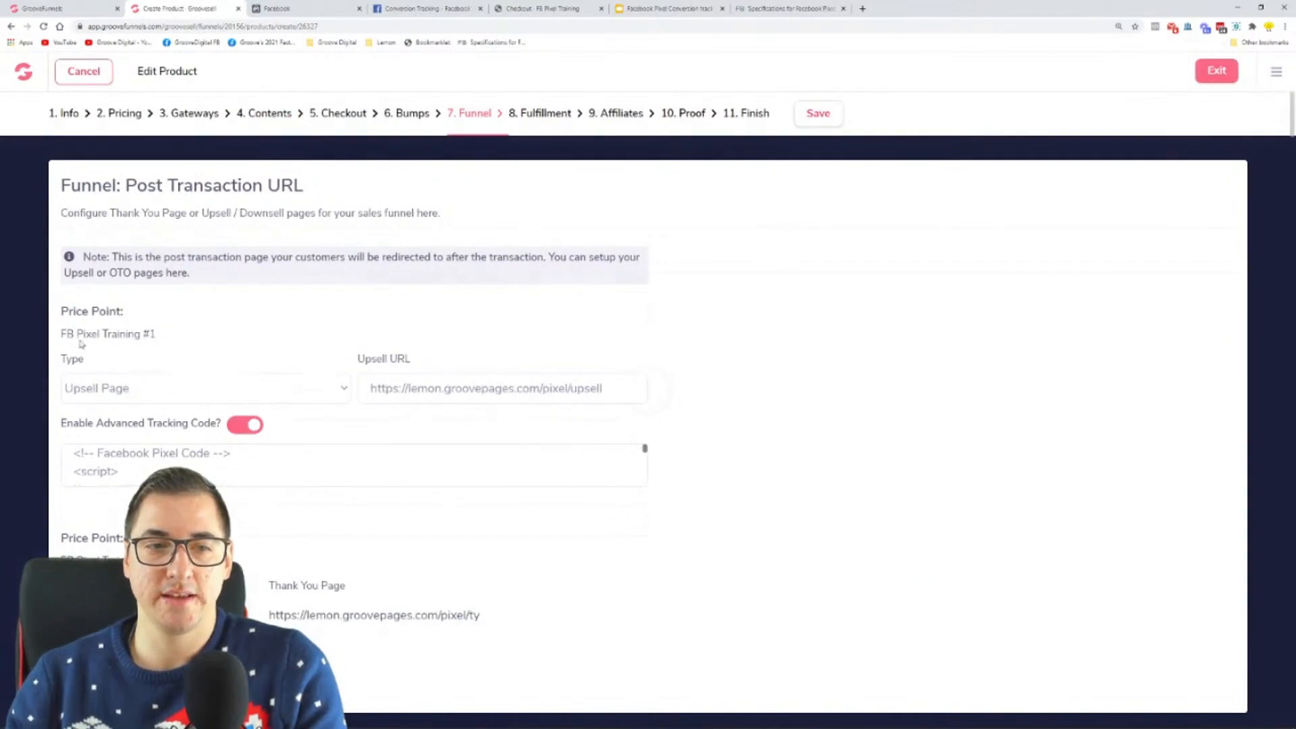
drag(61, 335, 170, 340)
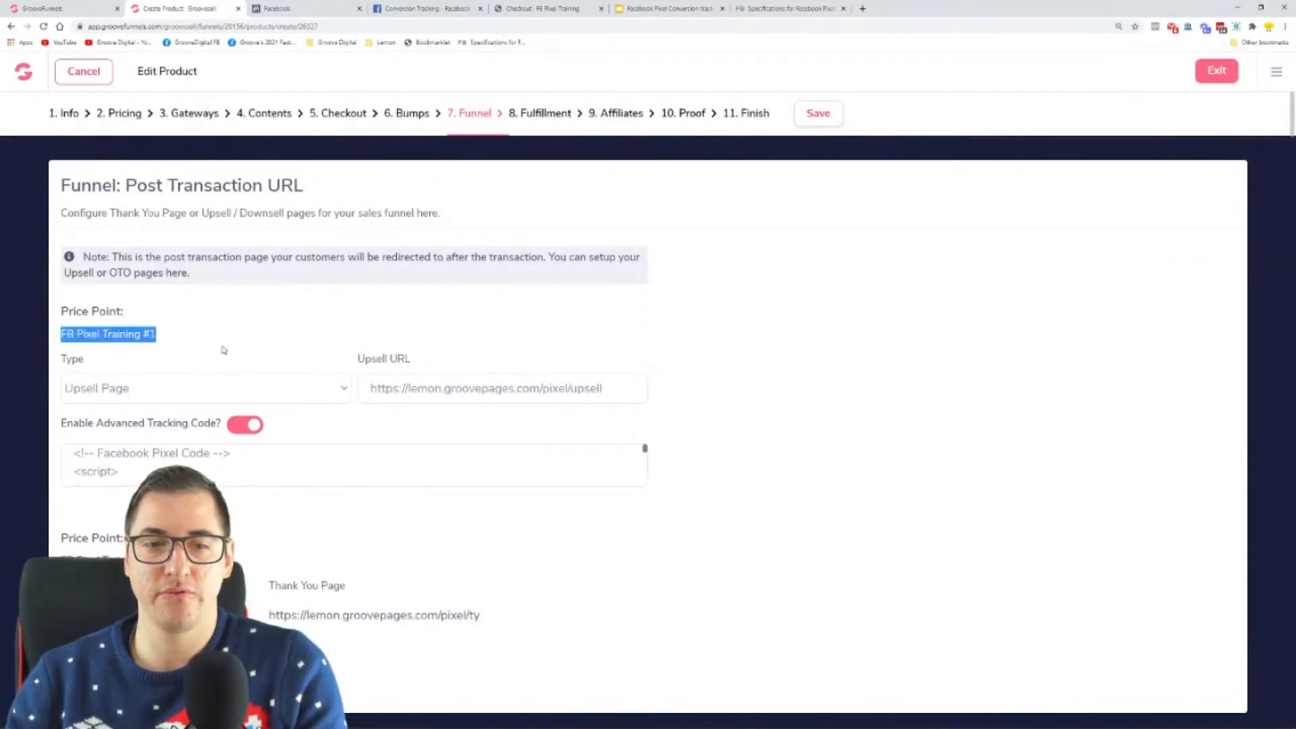
scroll(161, 464, down, 5)
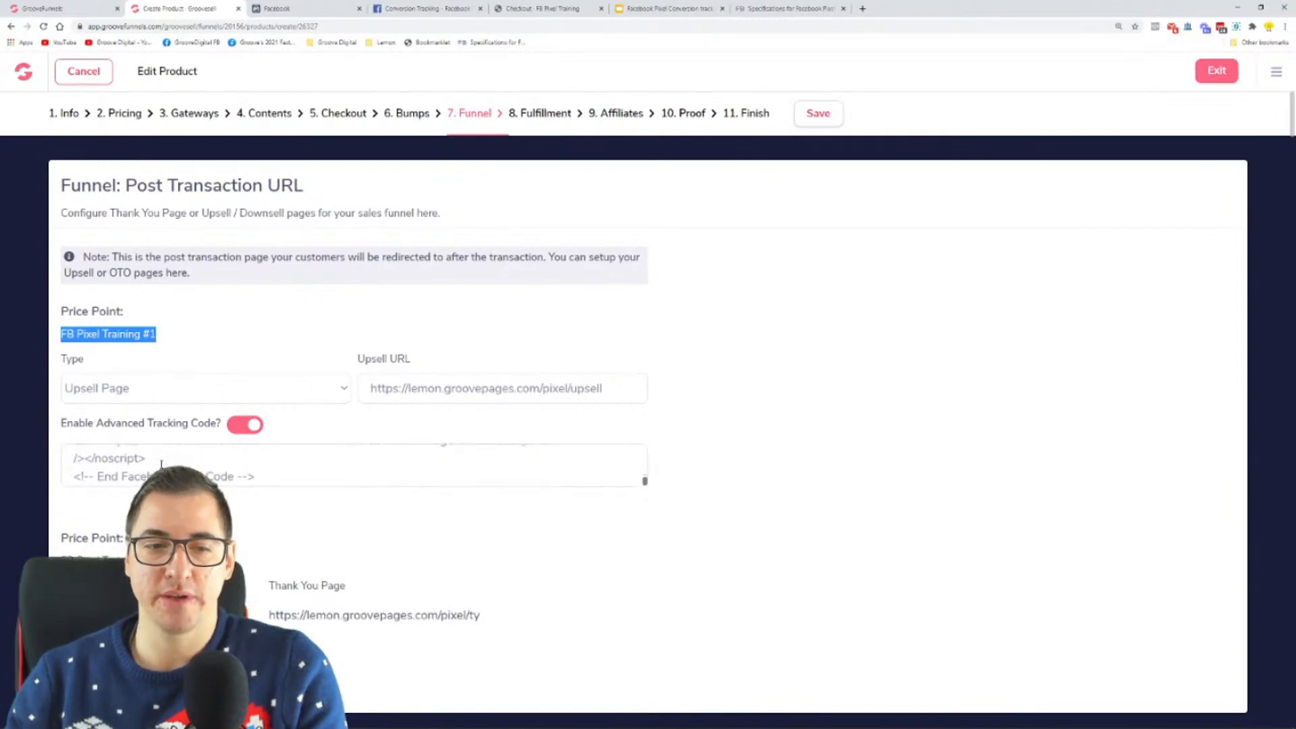
click(324, 719)
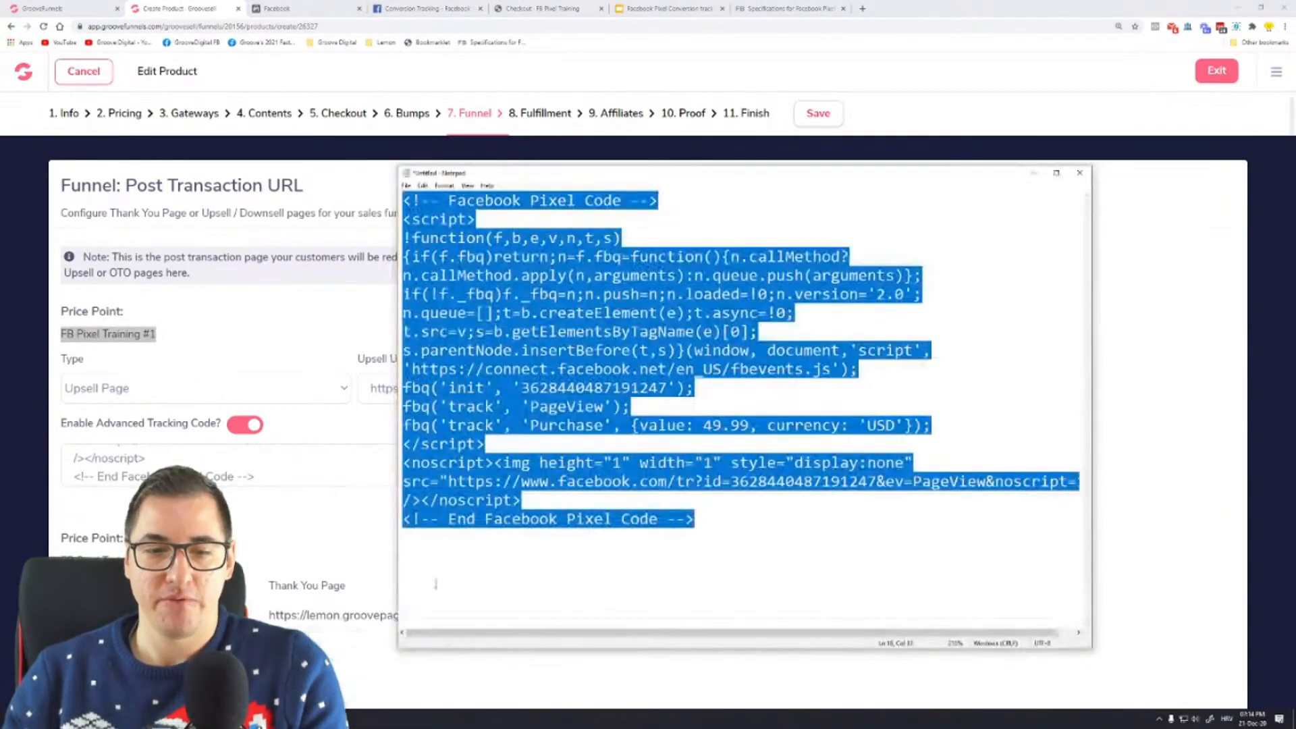
click(740, 463)
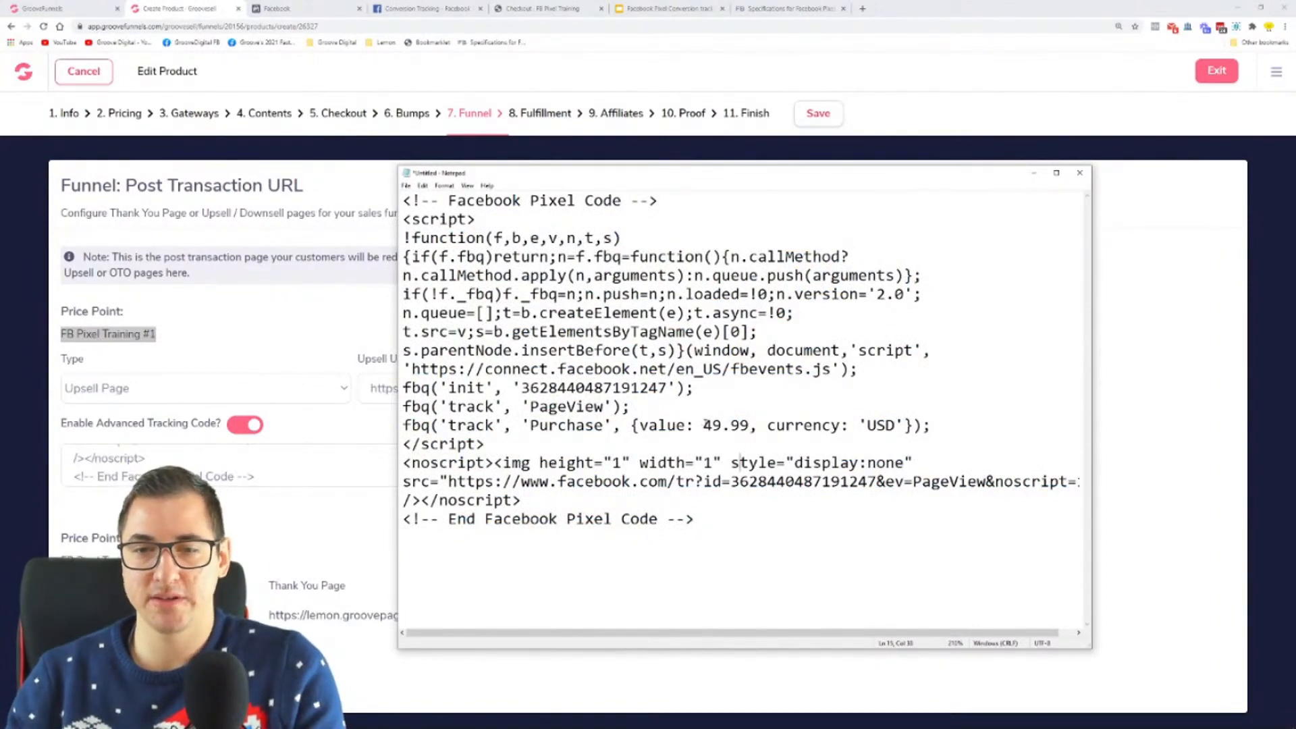
click(712, 426)
key(BackSpace)
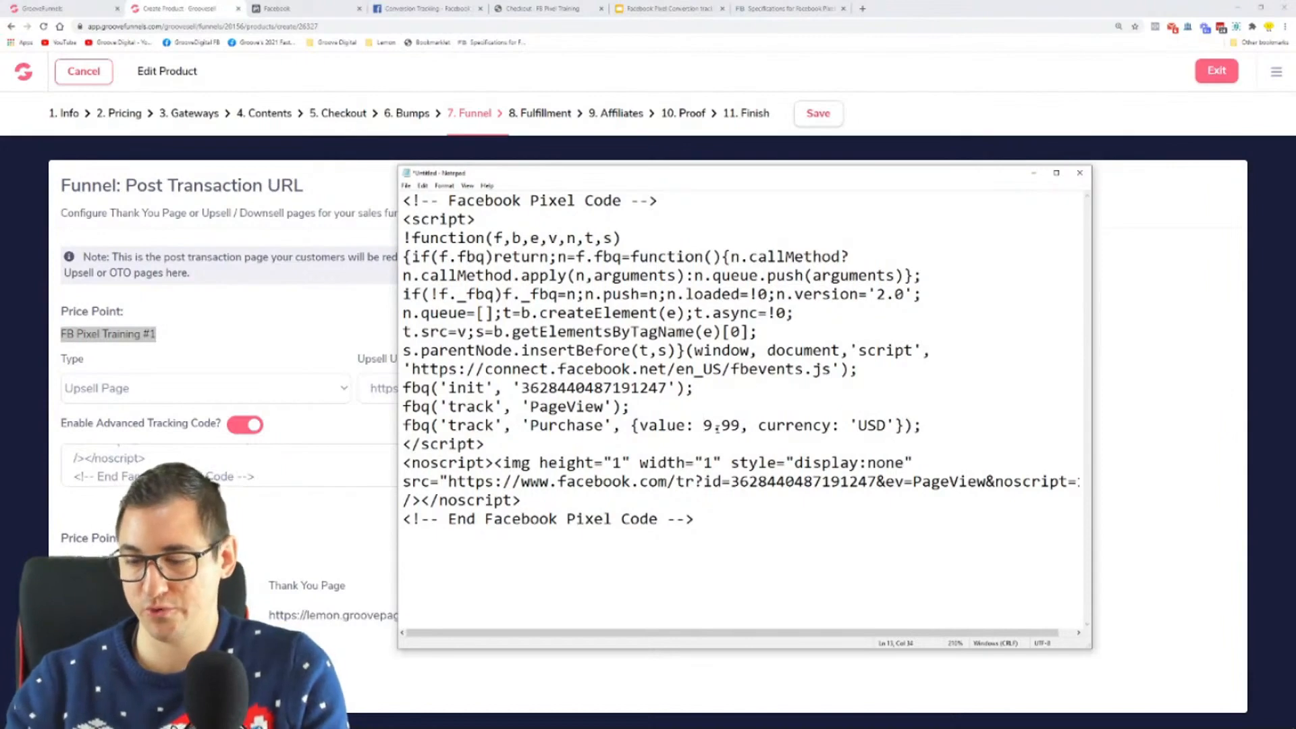
text(6)
drag(703, 426, 750, 426)
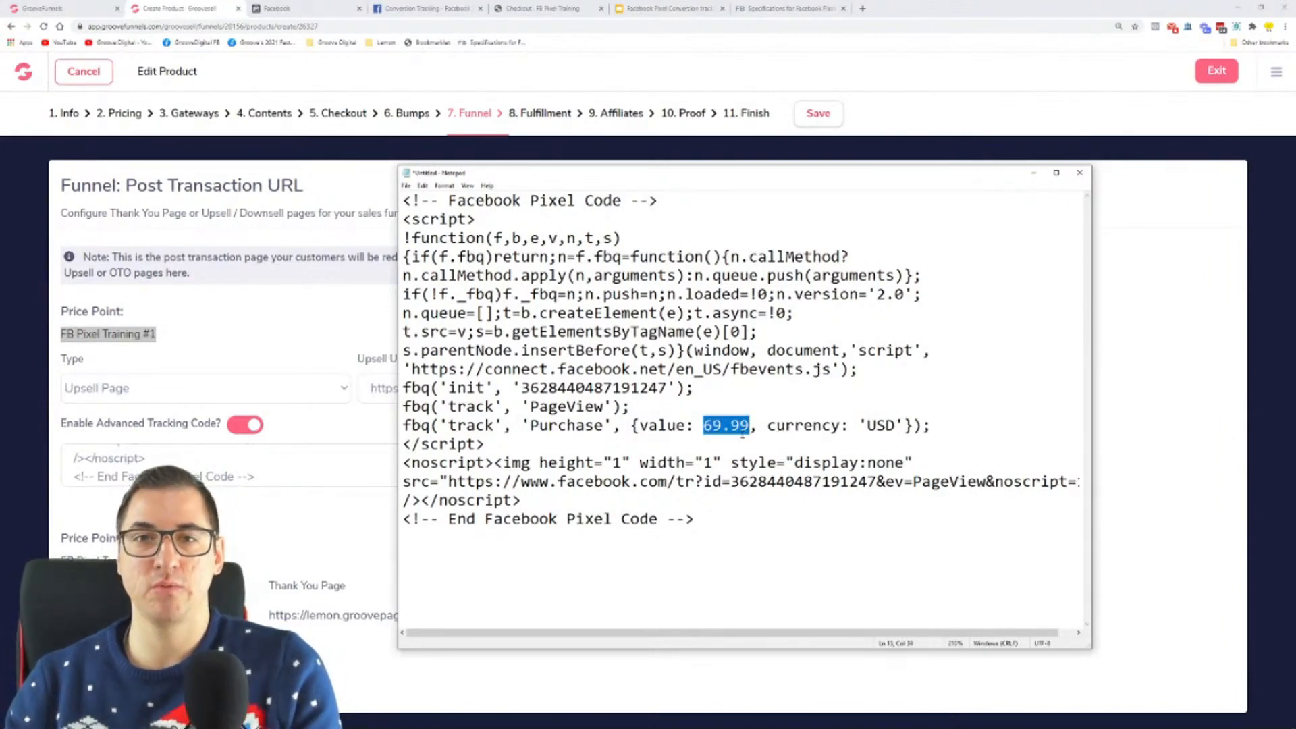
click(786, 561)
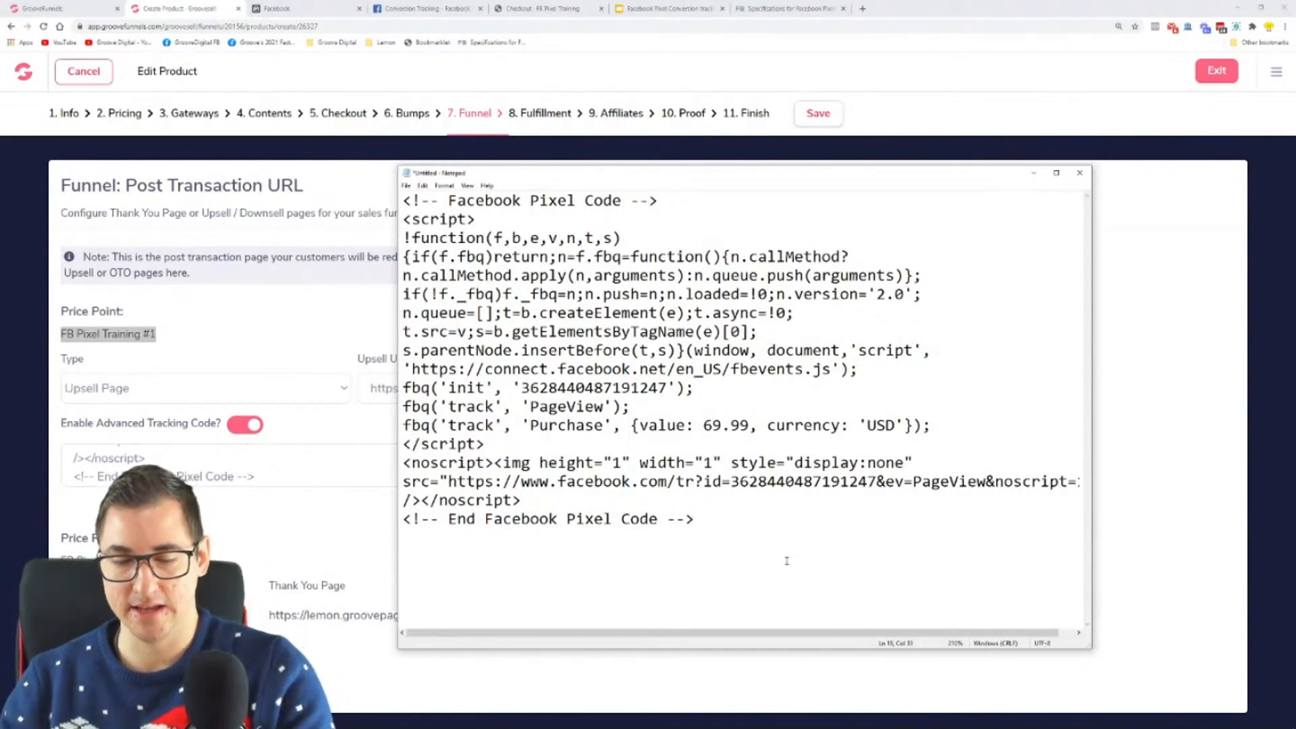
Step: Copy the complete pixel code from Notepad and paste it as the Advanced Tracking Code for price point FB Pixel Training #2
key(ctrl+a)
key(ctrl+c)
key(alt+Tab)
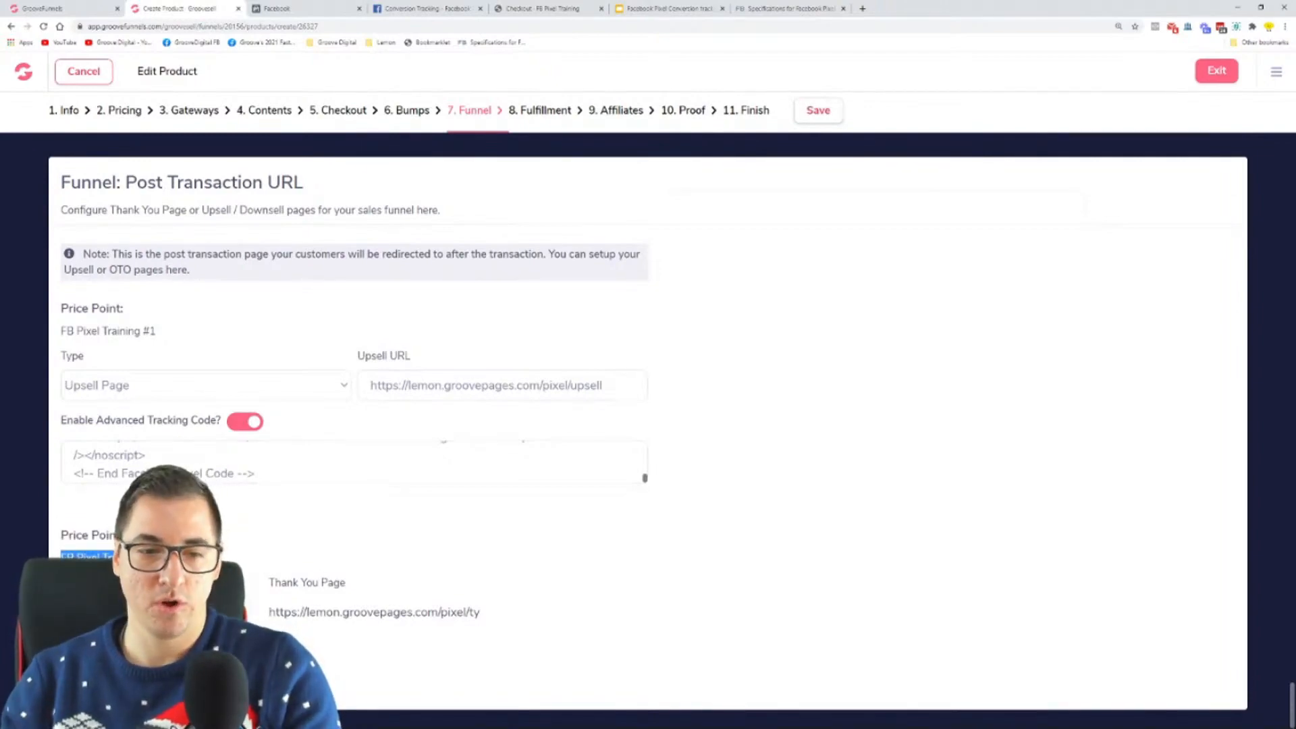
scroll(648, 405, down, 1)
key(ctrl+v)
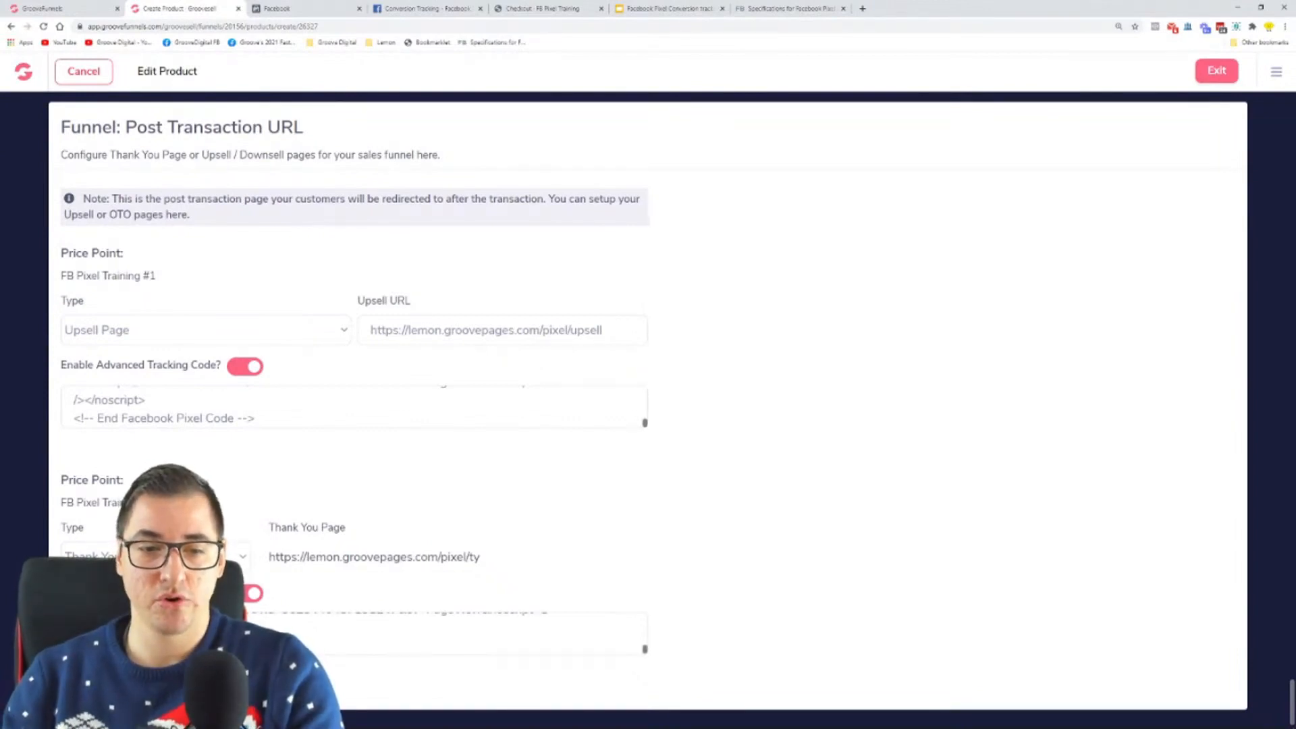
Step: Compare the Purchase values in the tracking codes of price points FB Pixel Training #1 and #2
scroll(472, 634, up, 1)
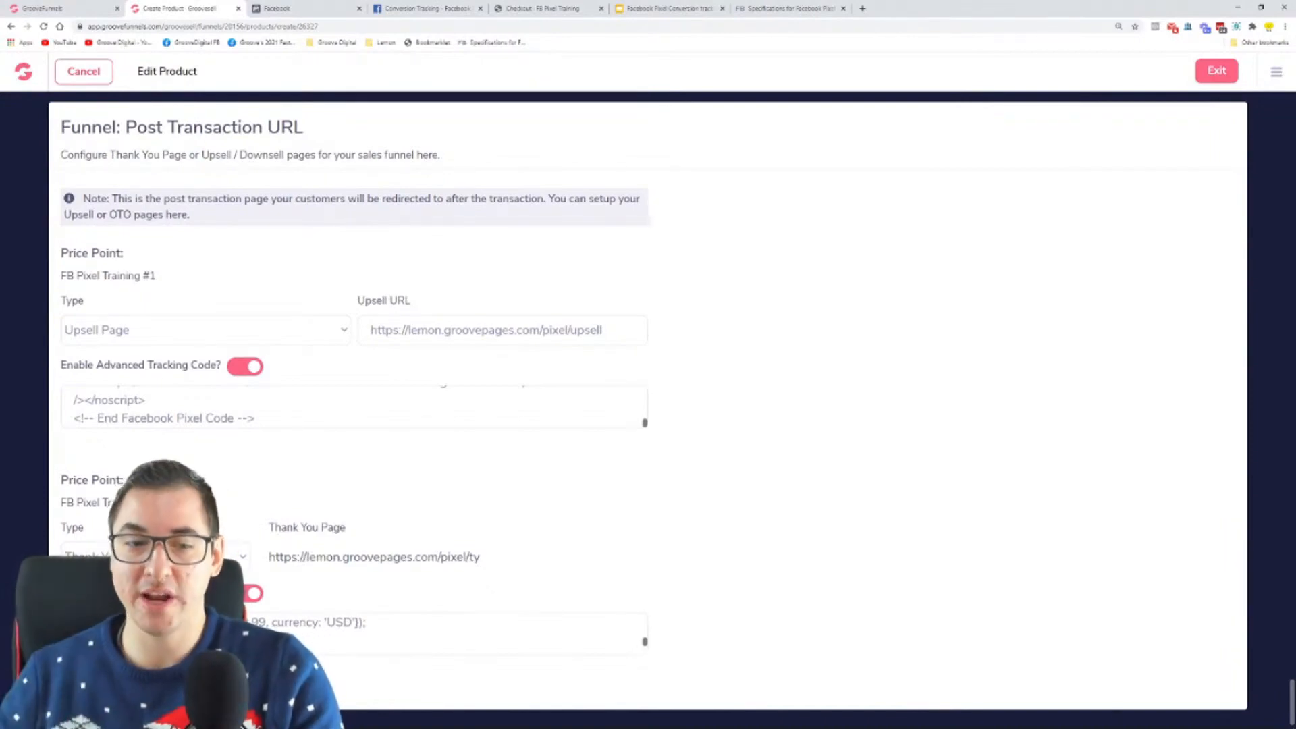
scroll(310, 426, up, 1)
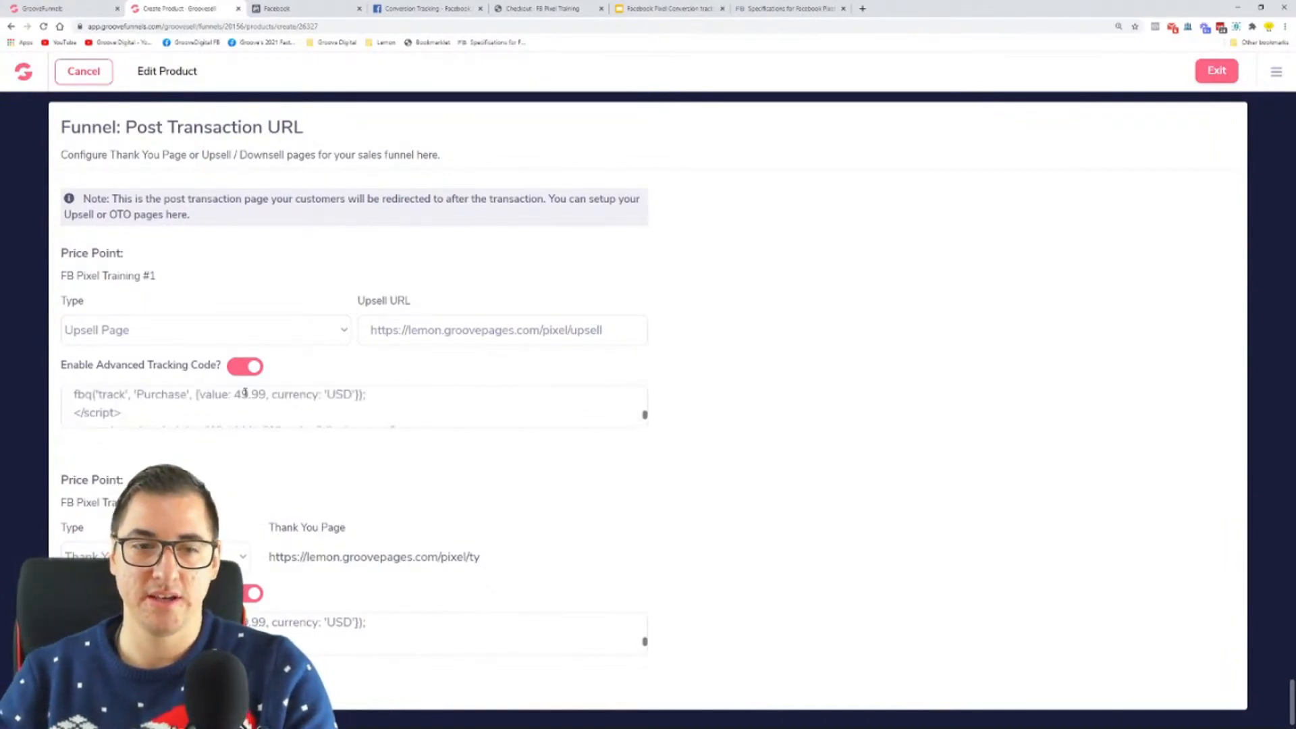
drag(221, 396, 269, 396)
drag(221, 622, 281, 623)
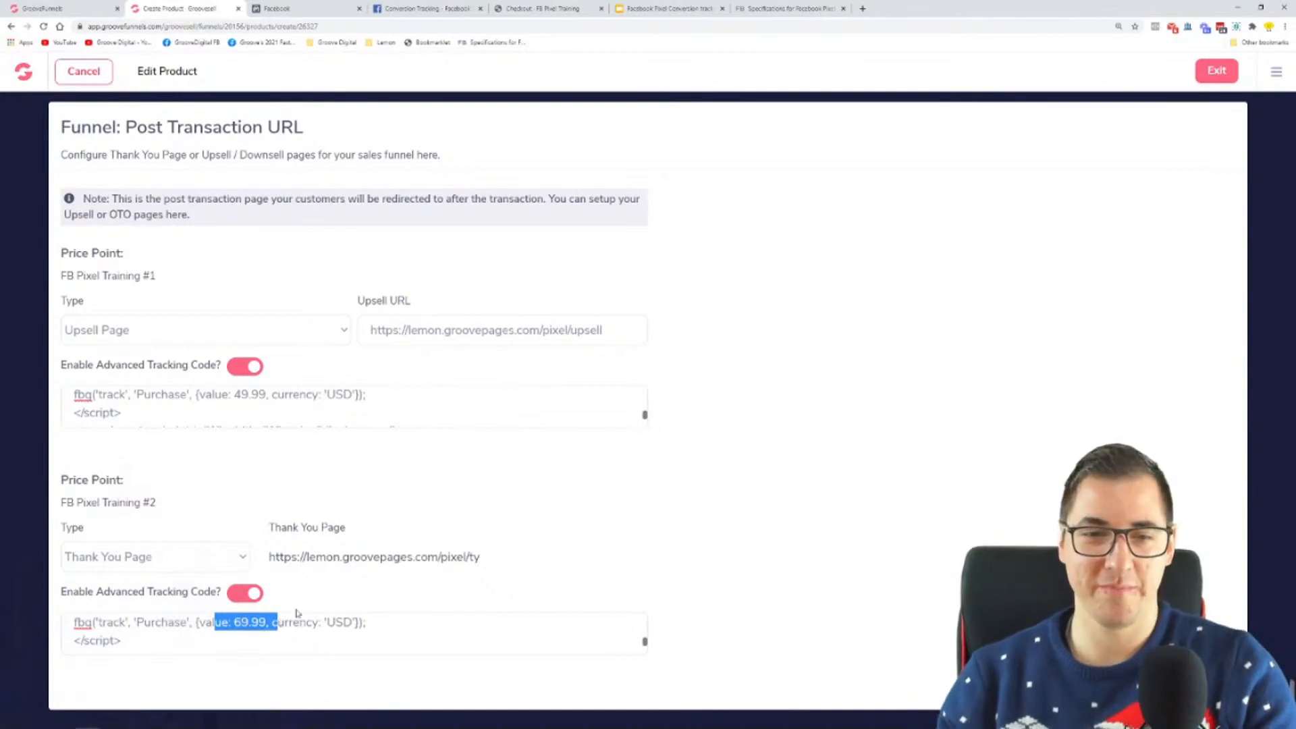
click(165, 557)
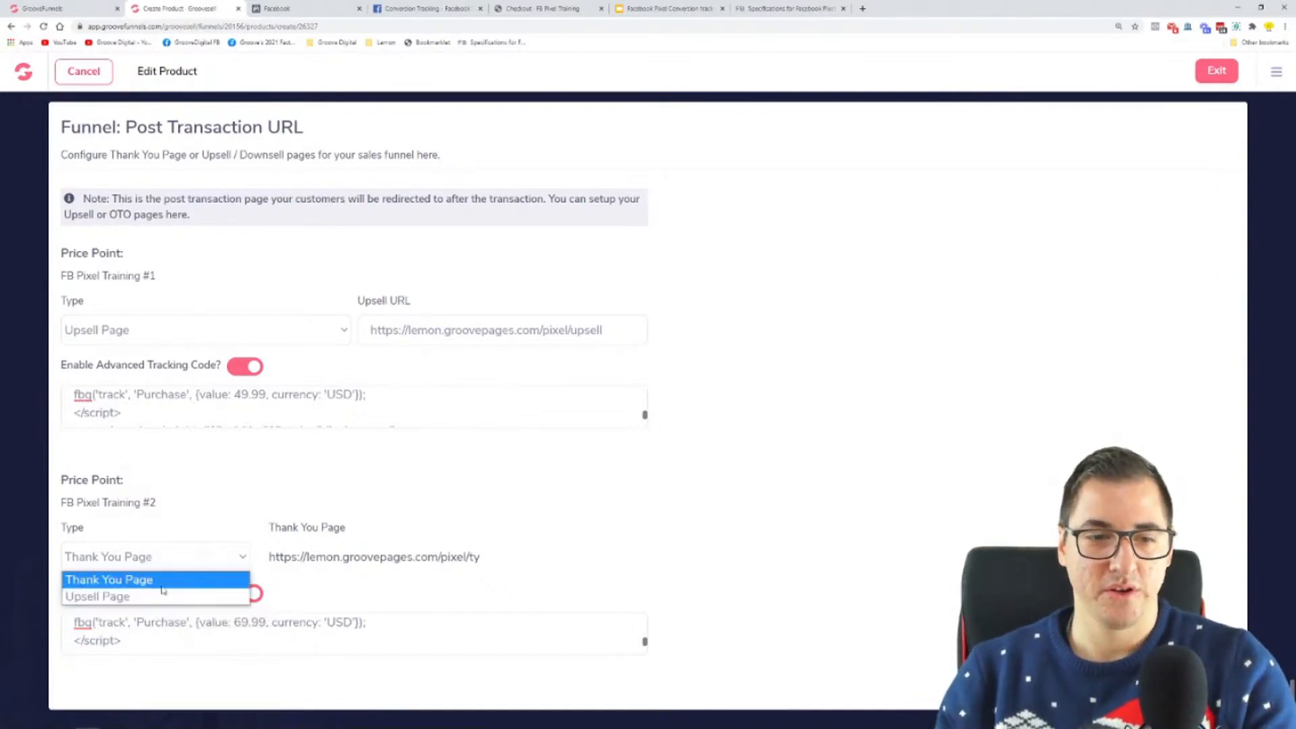
click(161, 595)
drag(603, 330, 365, 333)
key(ctrl+c)
click(441, 552)
key(ctrl+v)
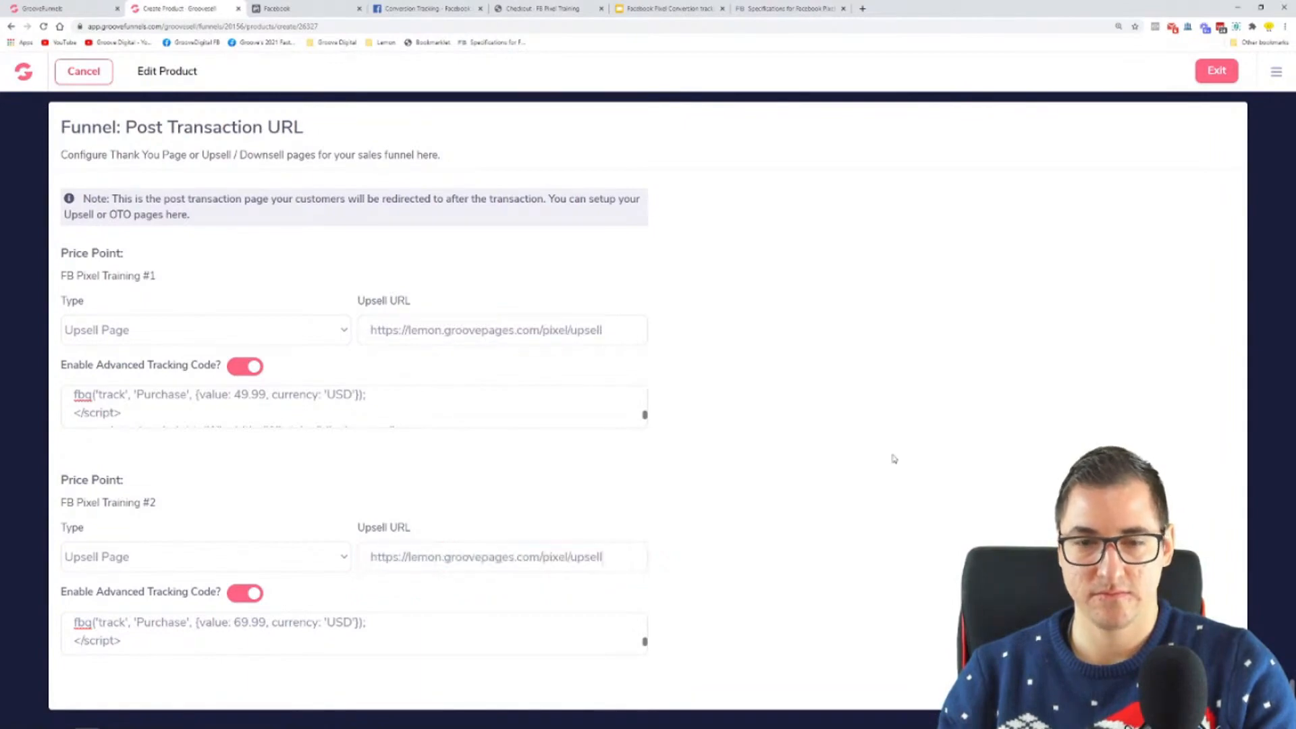
scroll(785, 174, up, 1)
click(837, 118)
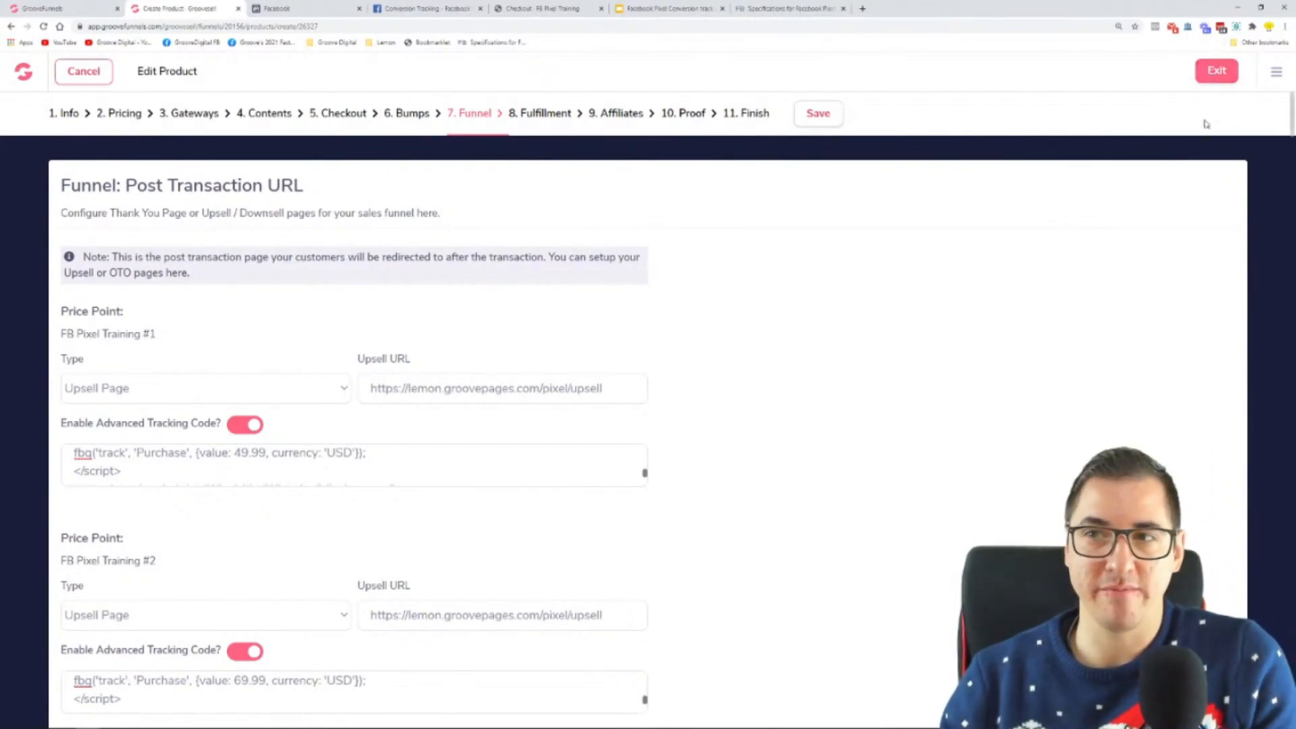
Step: Switch to Microsoft Whiteboard, underline the order page's Purchase event and circle the Upsell heading in red, and undo the marks
drag(397, 458, 99, 437)
mouse_move(269, 724)
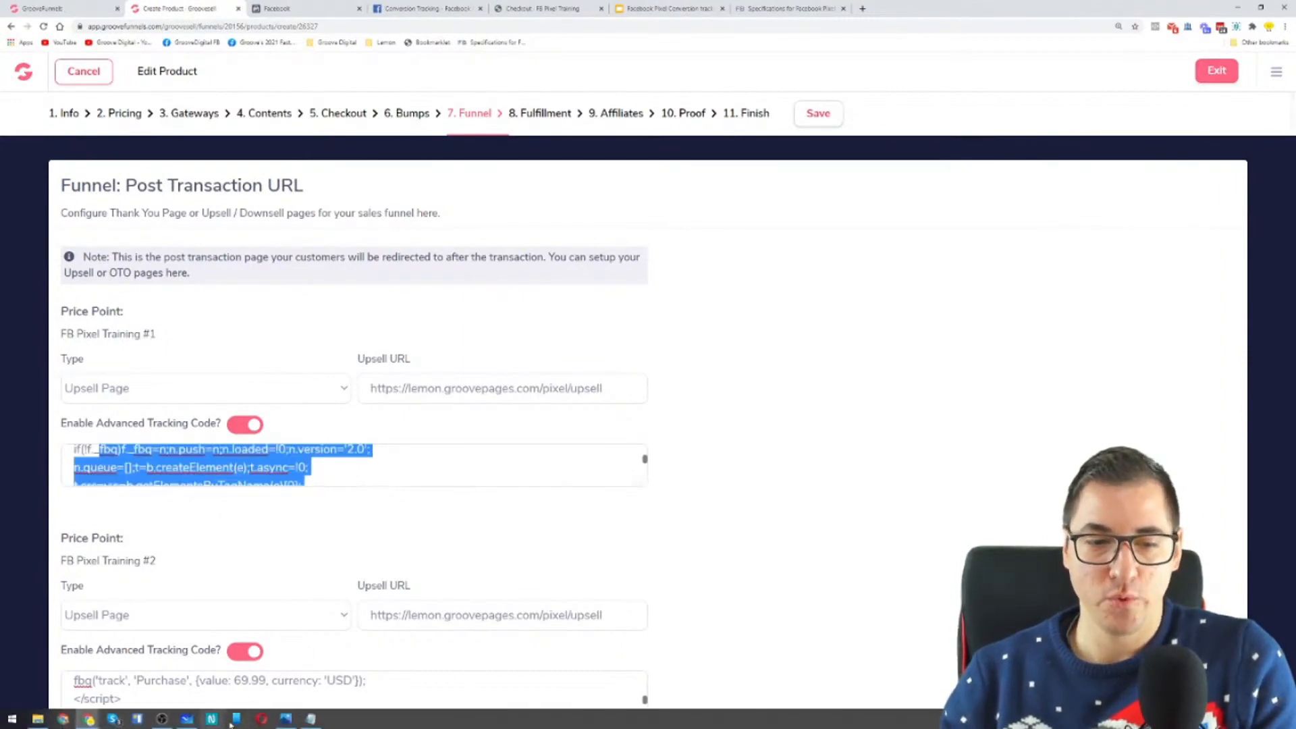
click(287, 720)
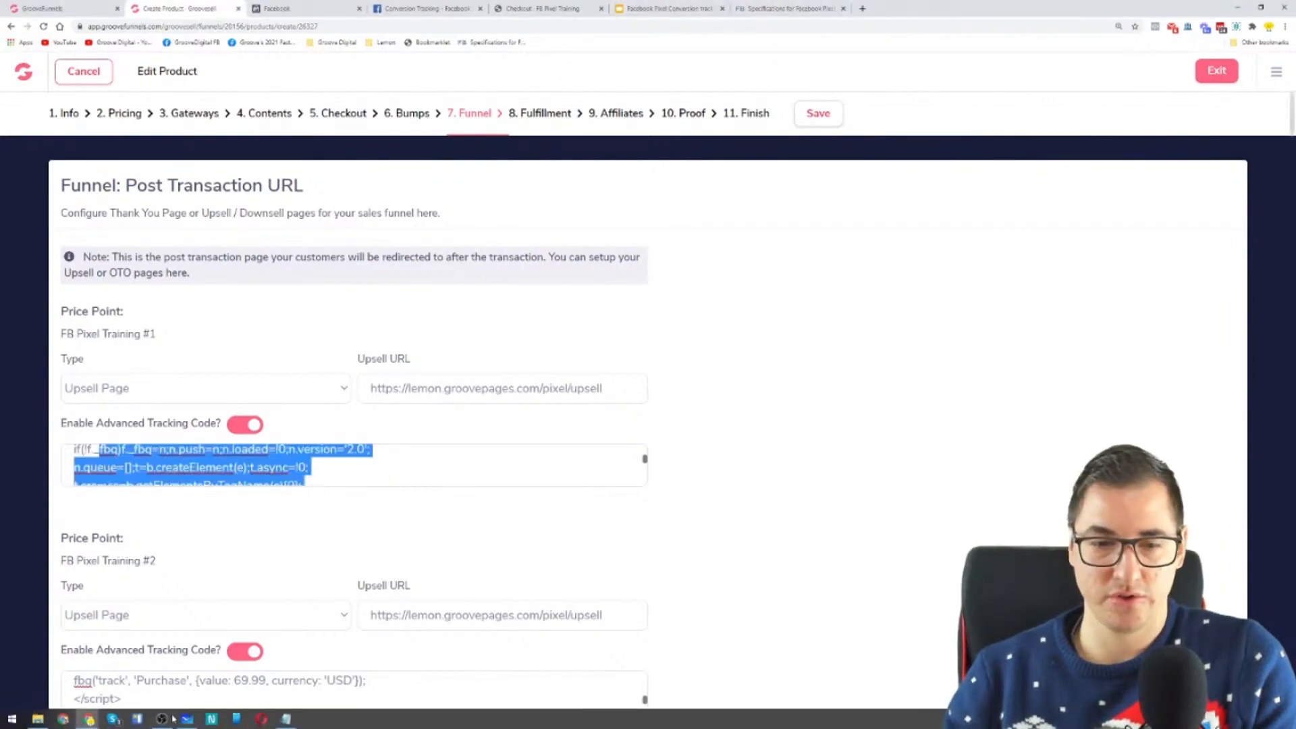
click(187, 721)
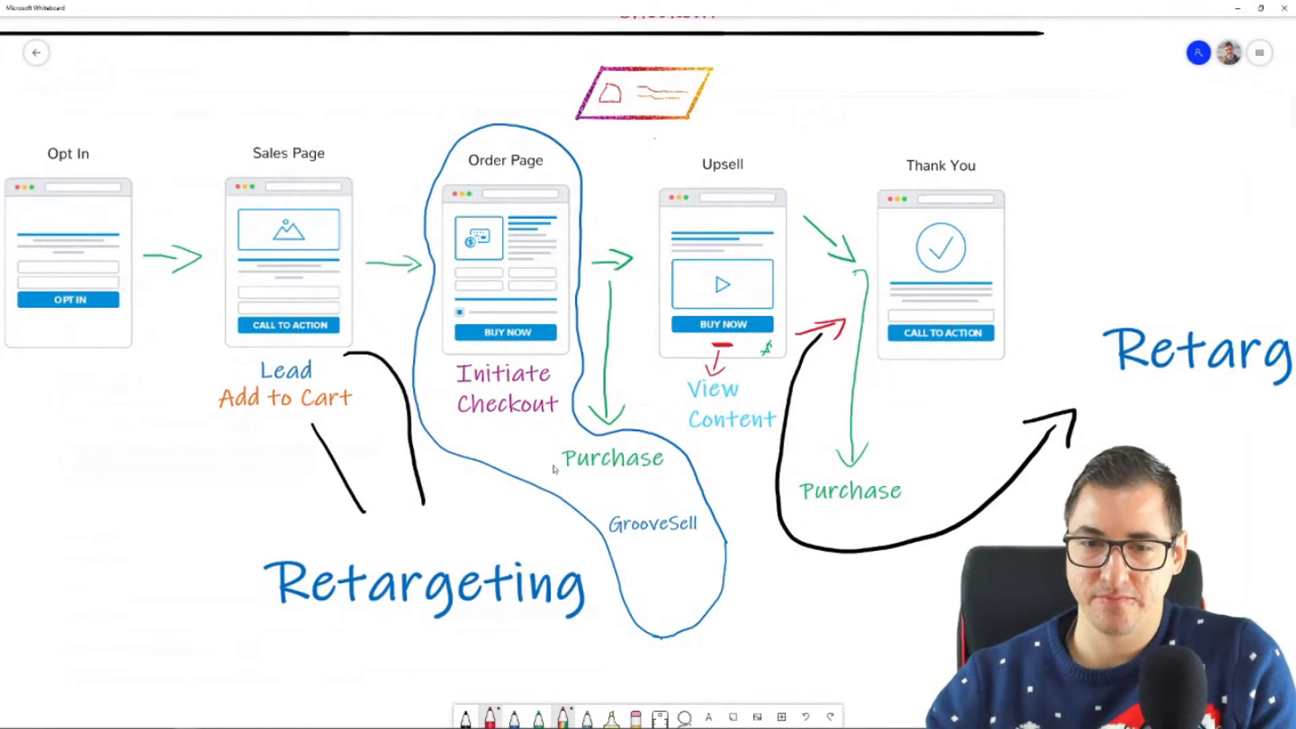
drag(568, 478, 646, 475)
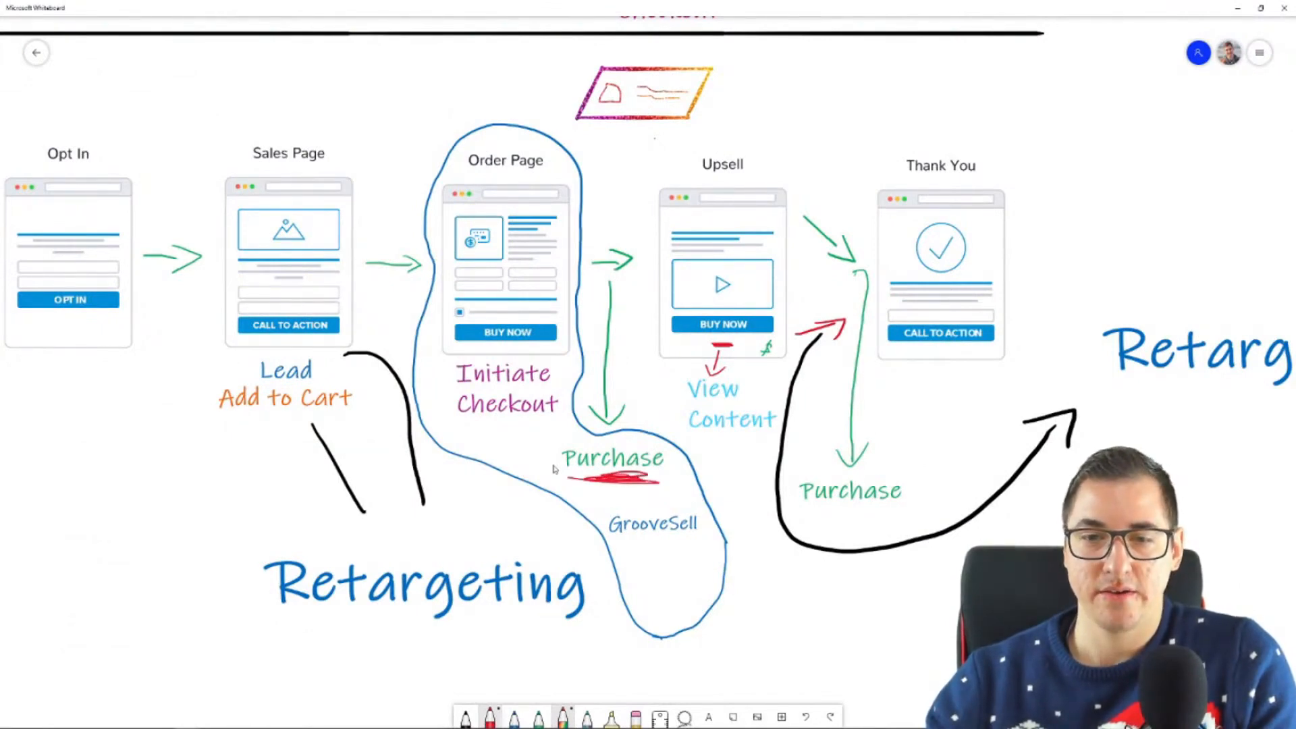
mouse_move(770, 156)
mouse_down()
mouse_move(722, 149)
mouse_move(776, 177)
mouse_move(739, 150)
mouse_up()
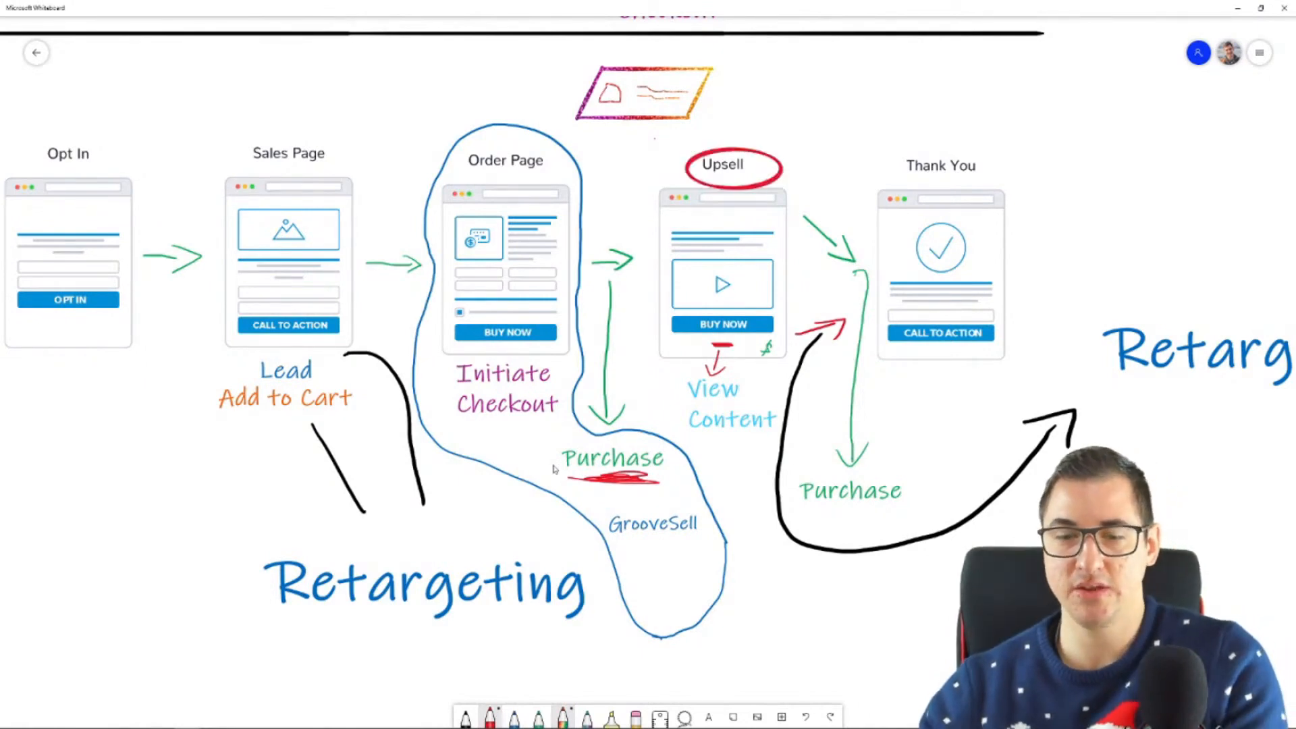
key(ctrl+z)
key(ctrl+z)
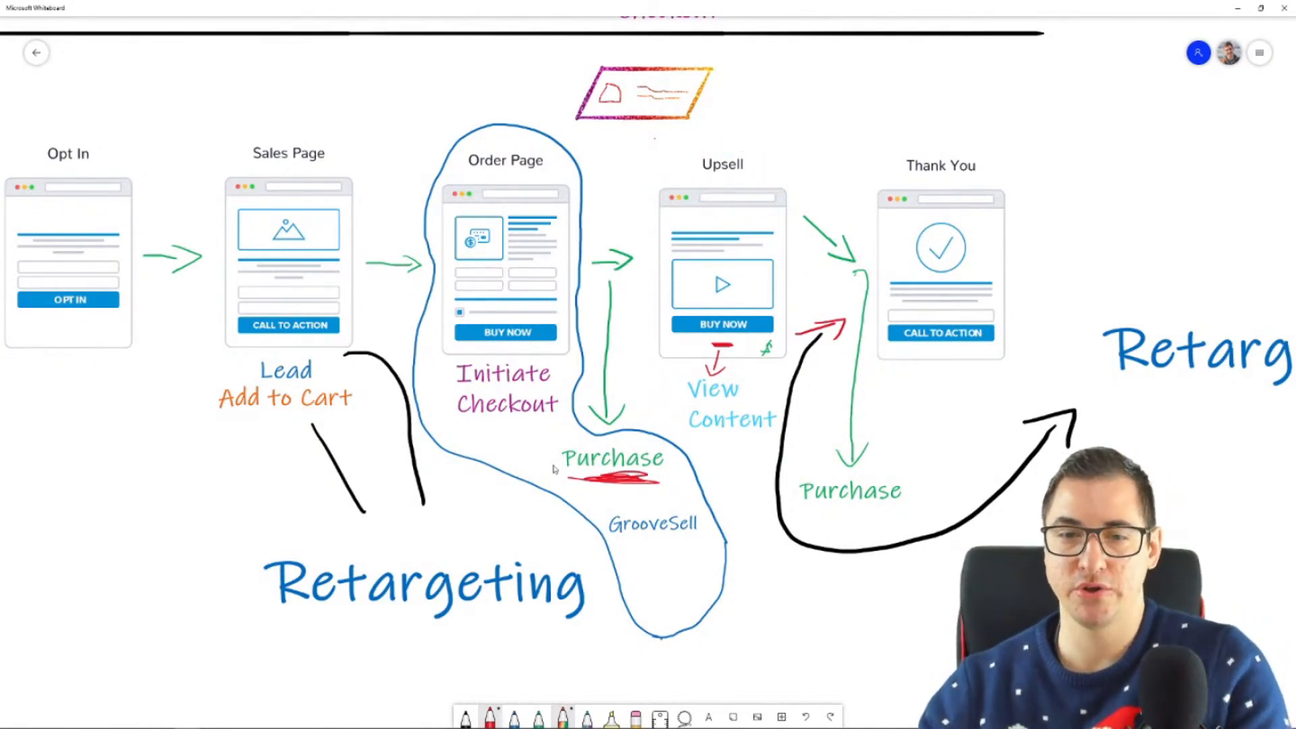
key(ctrl+z)
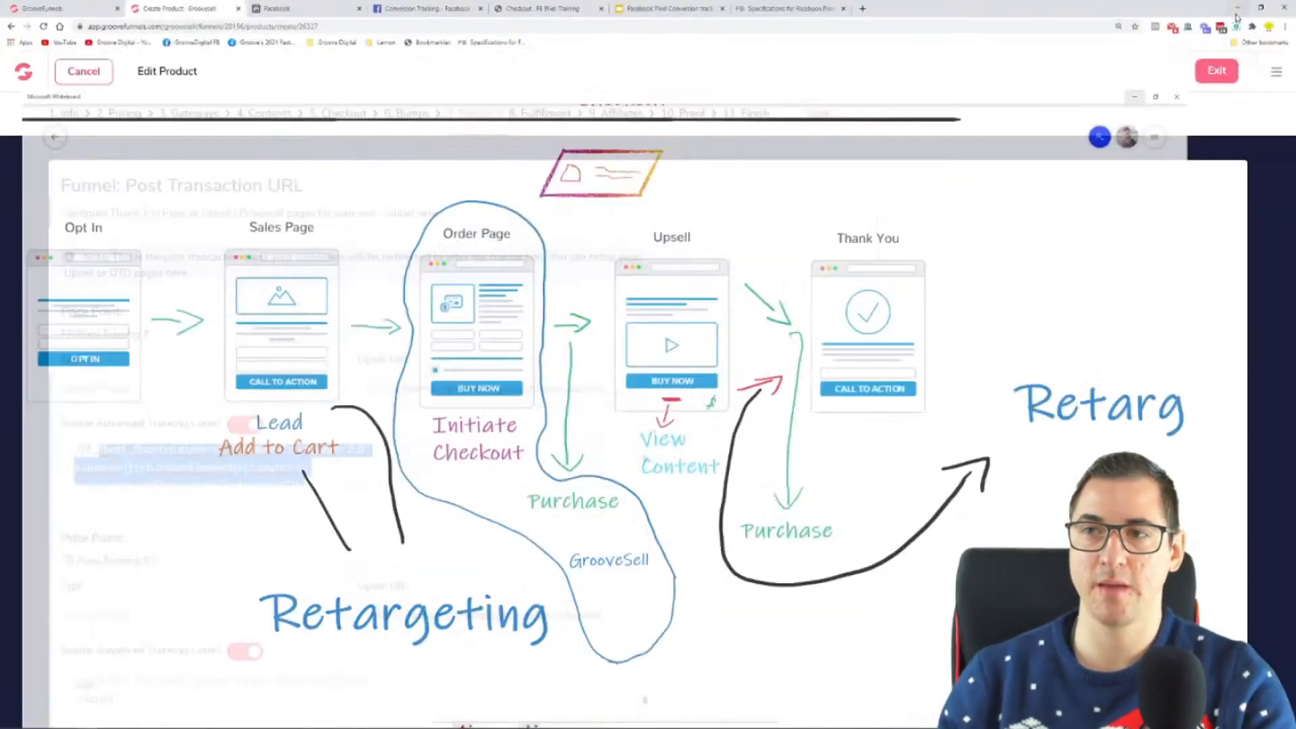
Step: Return to the Whiteboard funnel diagram from the browser and draw a red circle around the Upsell heading
click(808, 510)
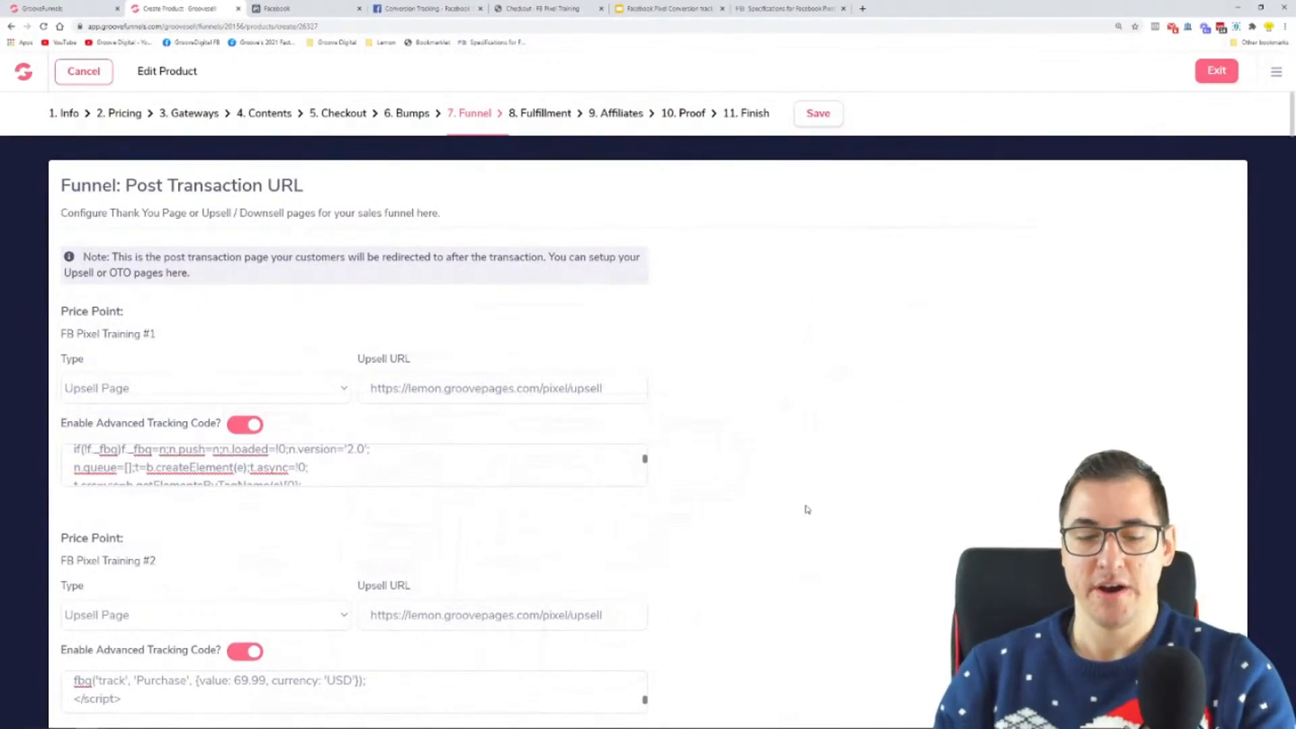
key(super)
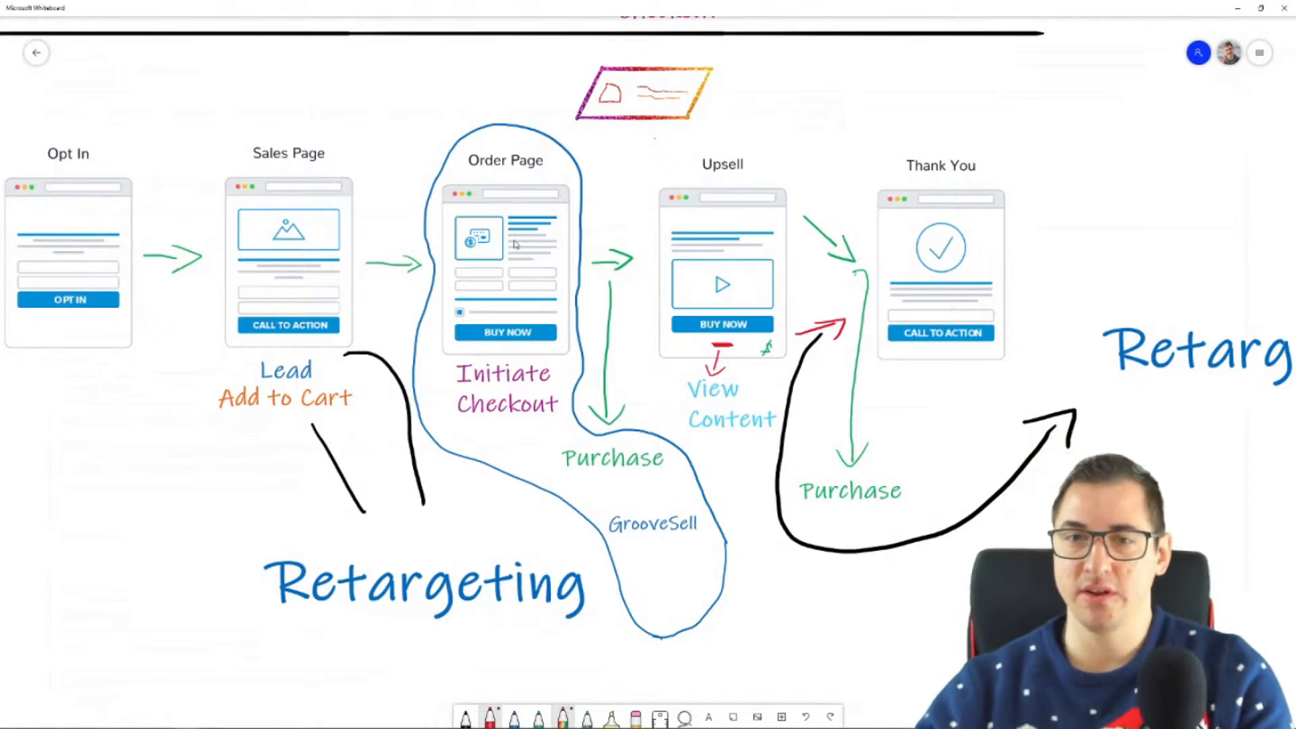
mouse_move(777, 168)
mouse_down()
mouse_move(770, 196)
mouse_move(743, 135)
mouse_up()
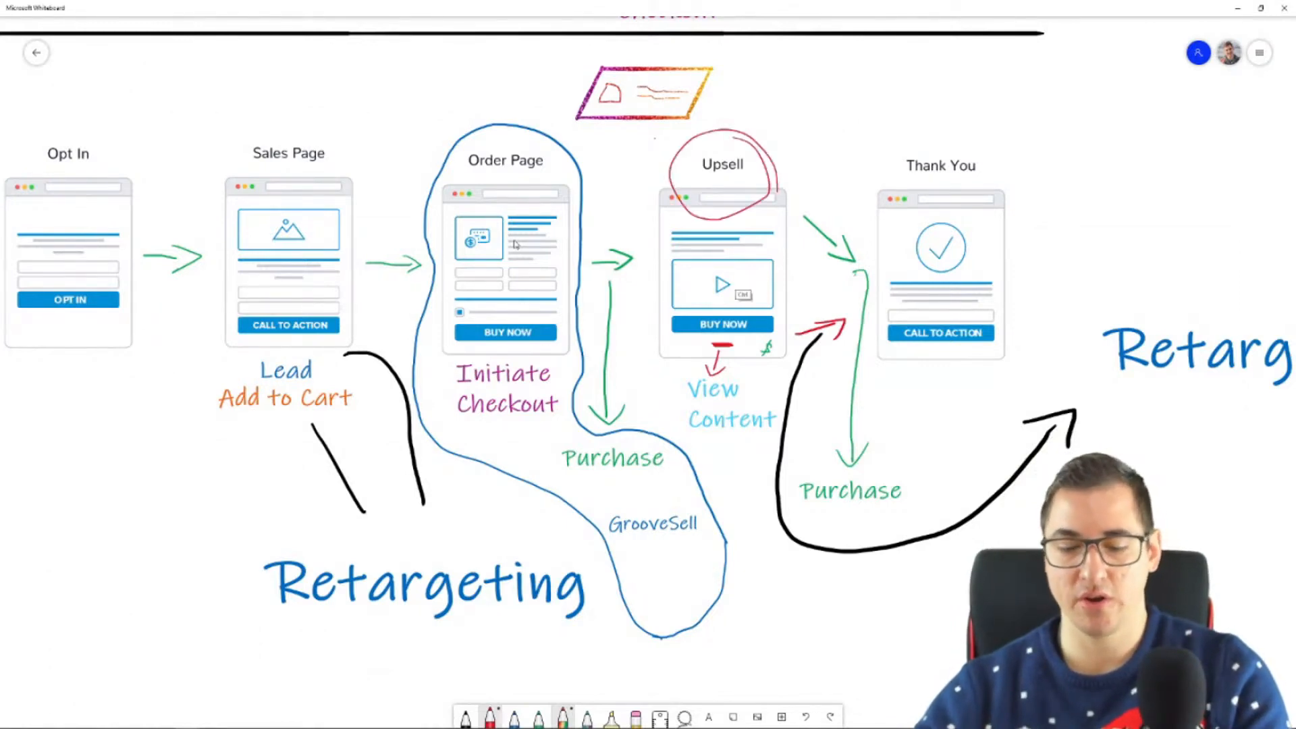
Step: Undo the red circle around the Upsell heading, return to the browser, and exit the FB Pixel Training product editor
key(ctrl+z)
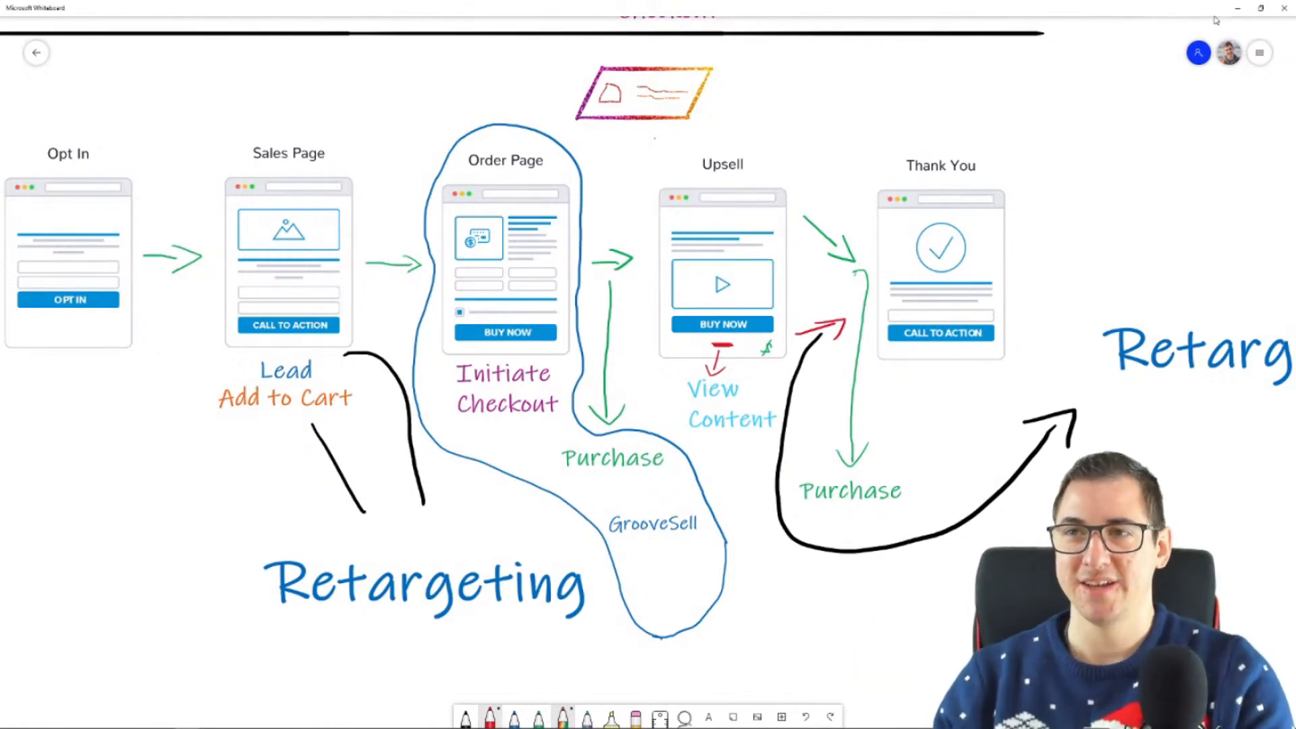
click(1238, 8)
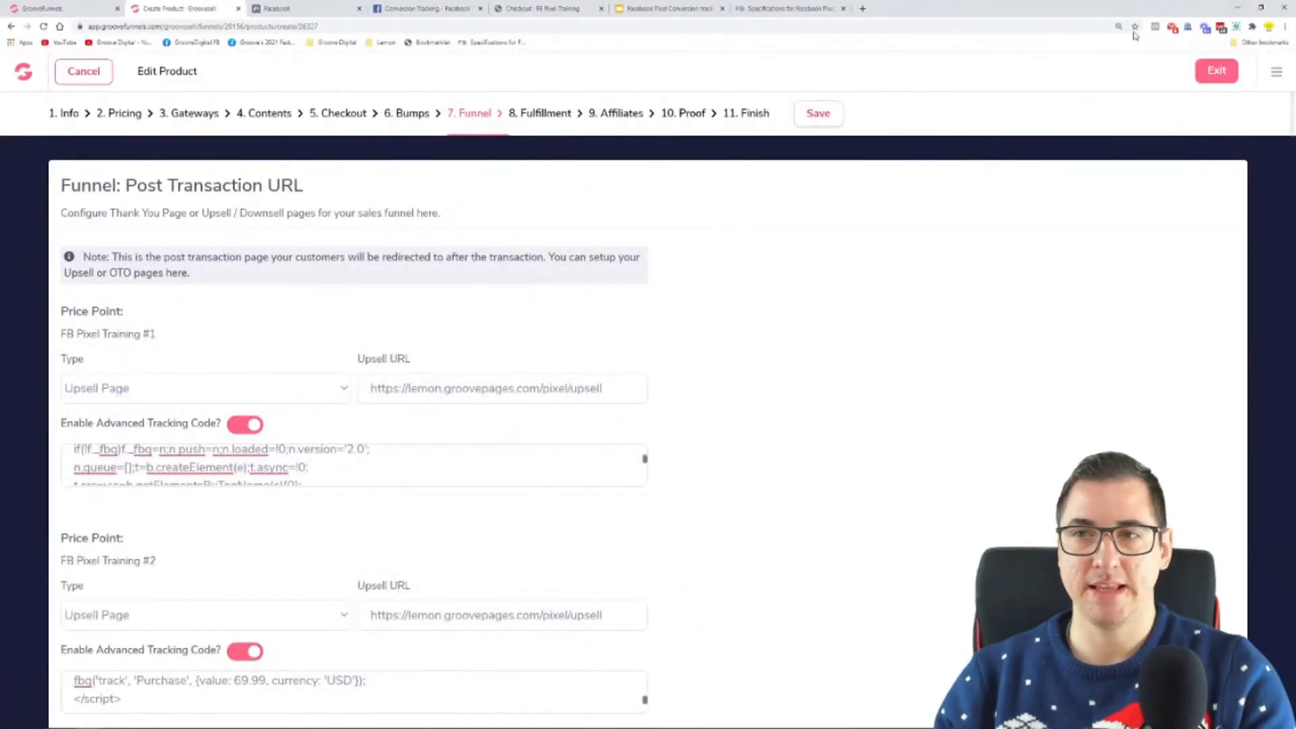
click(1218, 69)
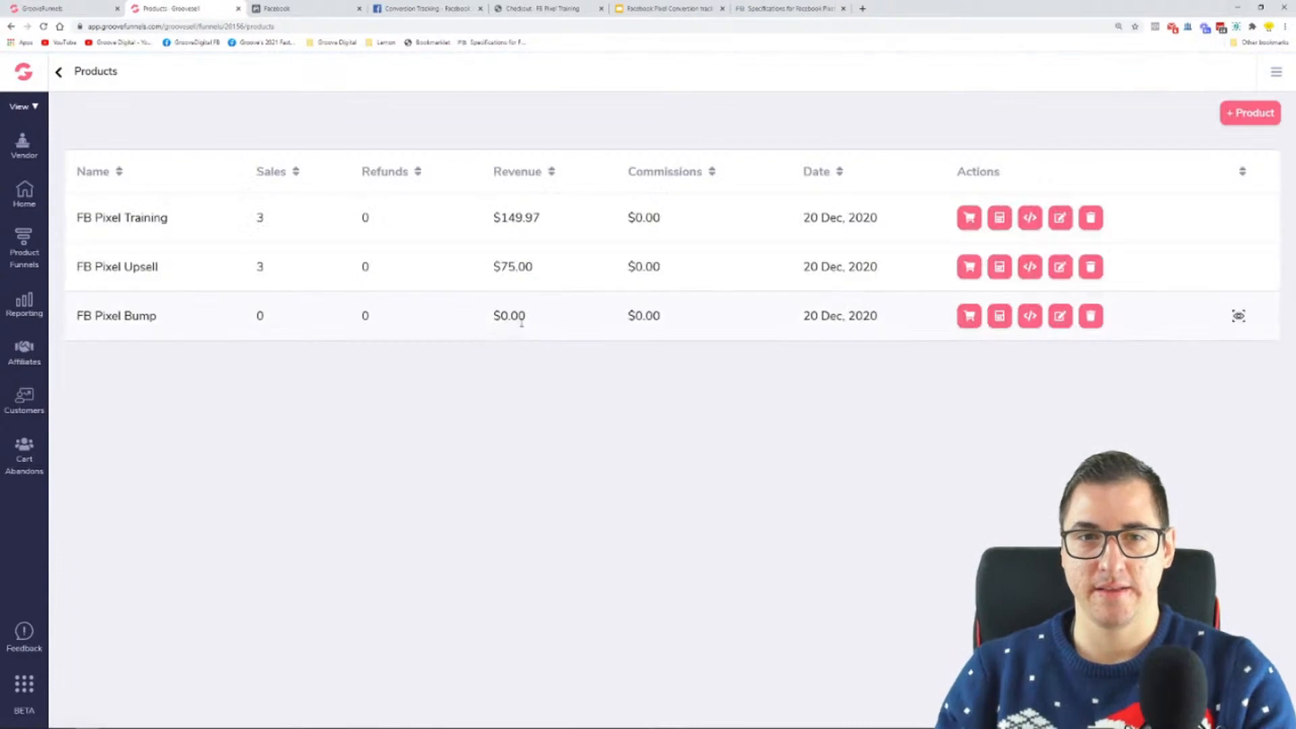
Step: Open the FB Pixel Upsell product's post-transaction funnel settings and bring up the Facebook Pixel code in Notepad
click(1059, 264)
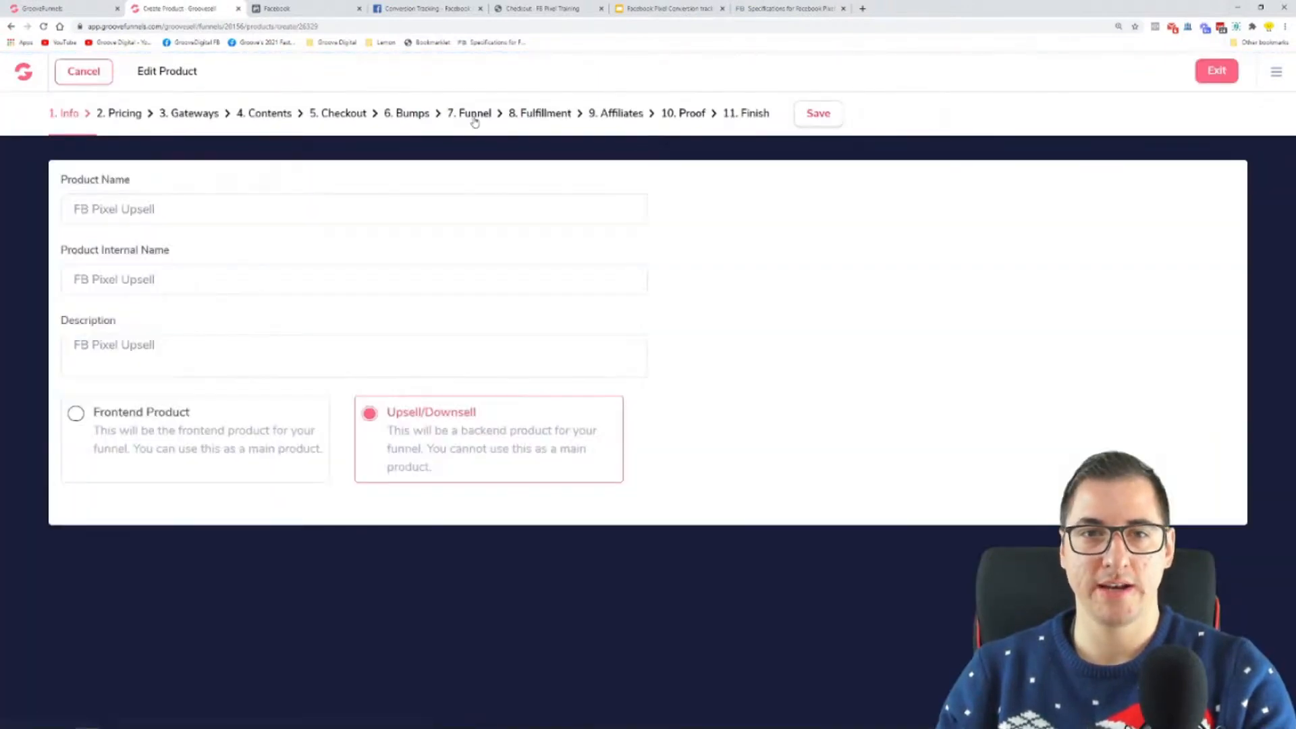
click(475, 116)
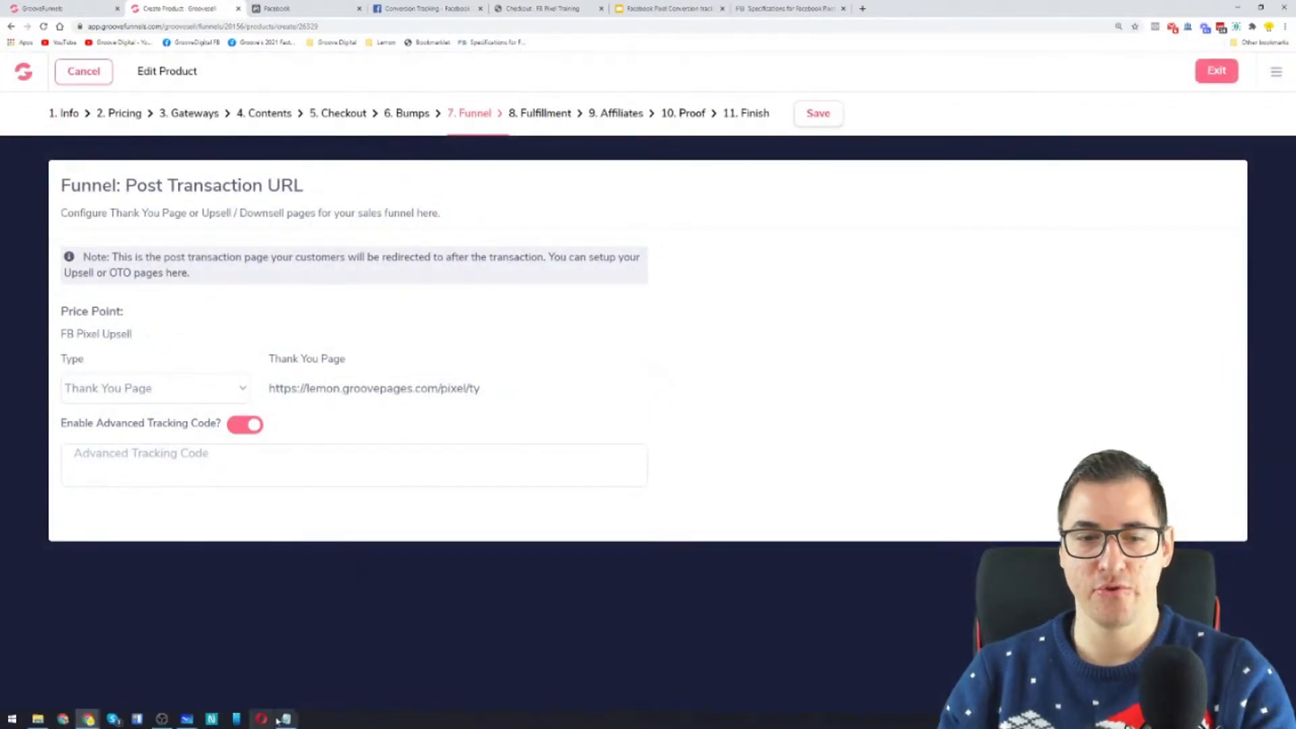
click(273, 720)
click(732, 502)
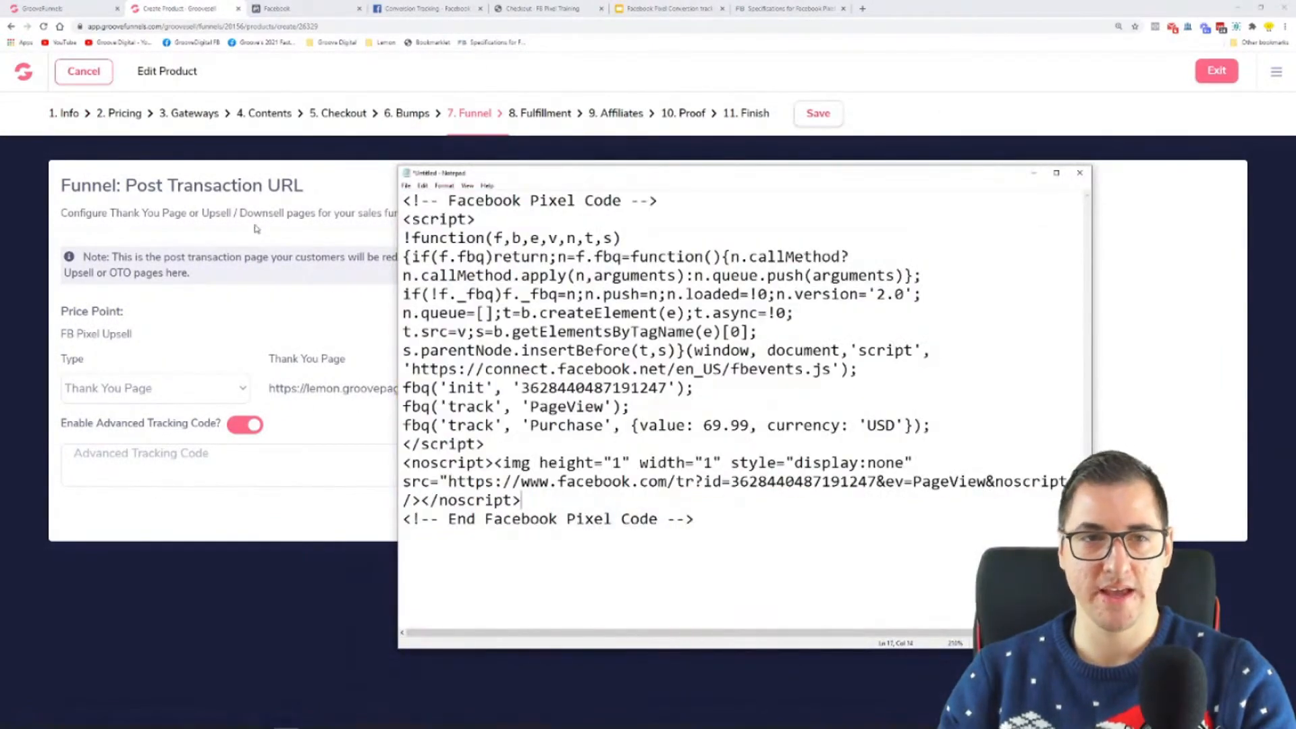
Step: Set the FB Pixel Upsell price point's one-time price to 25.00 and save the pricing plan
click(121, 117)
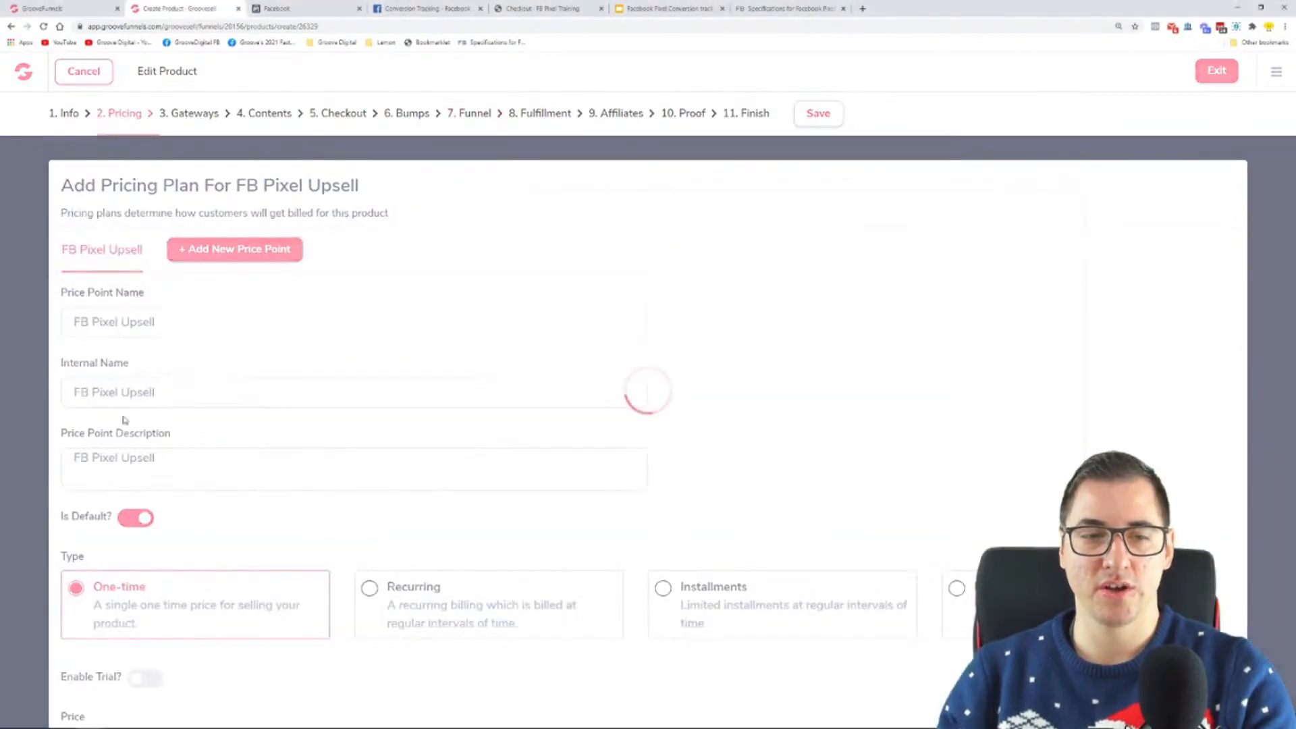
scroll(246, 652, down, 1)
drag(117, 665, 51, 663)
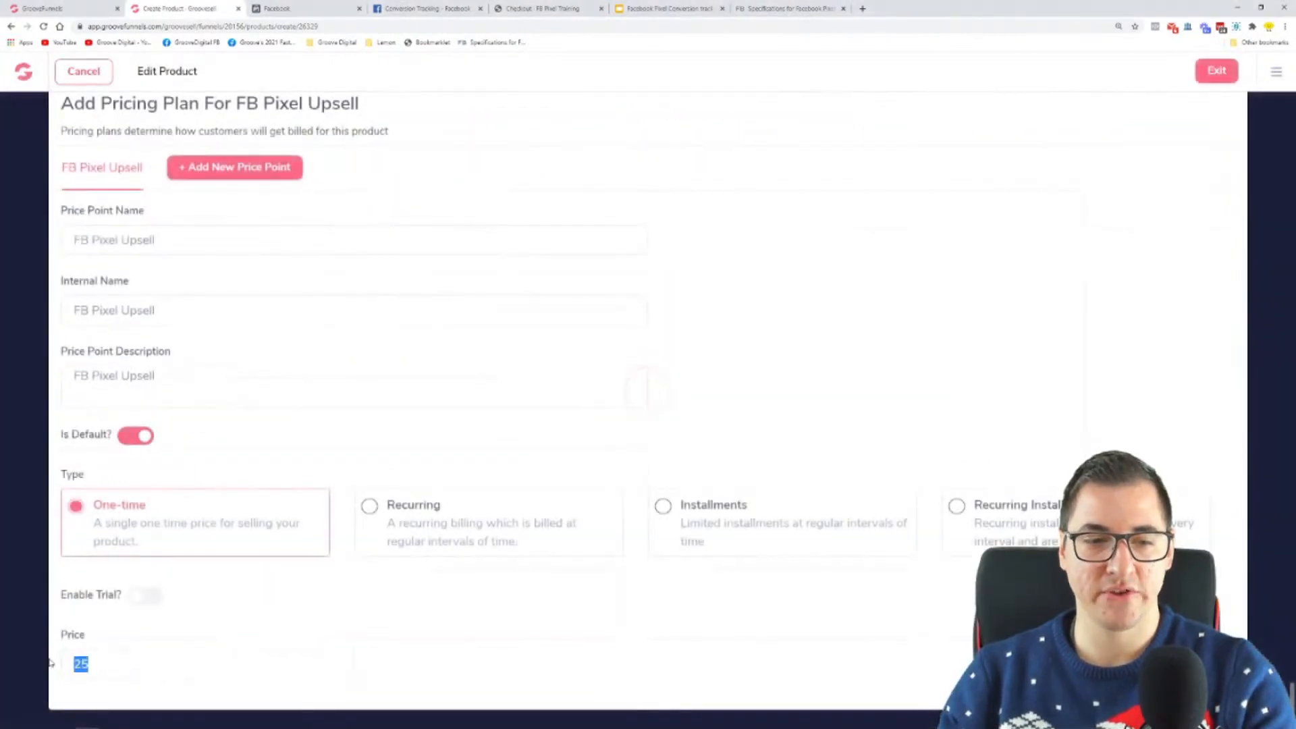
text(25.00)
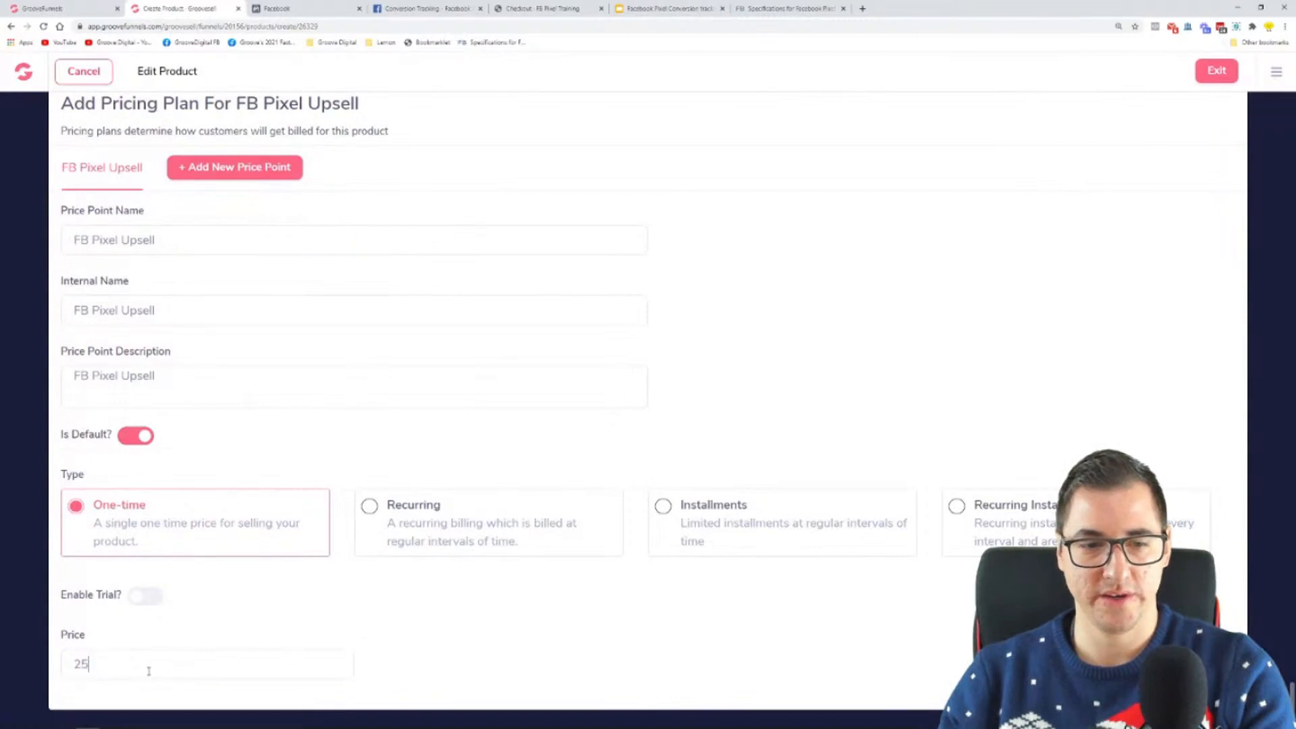
click(646, 628)
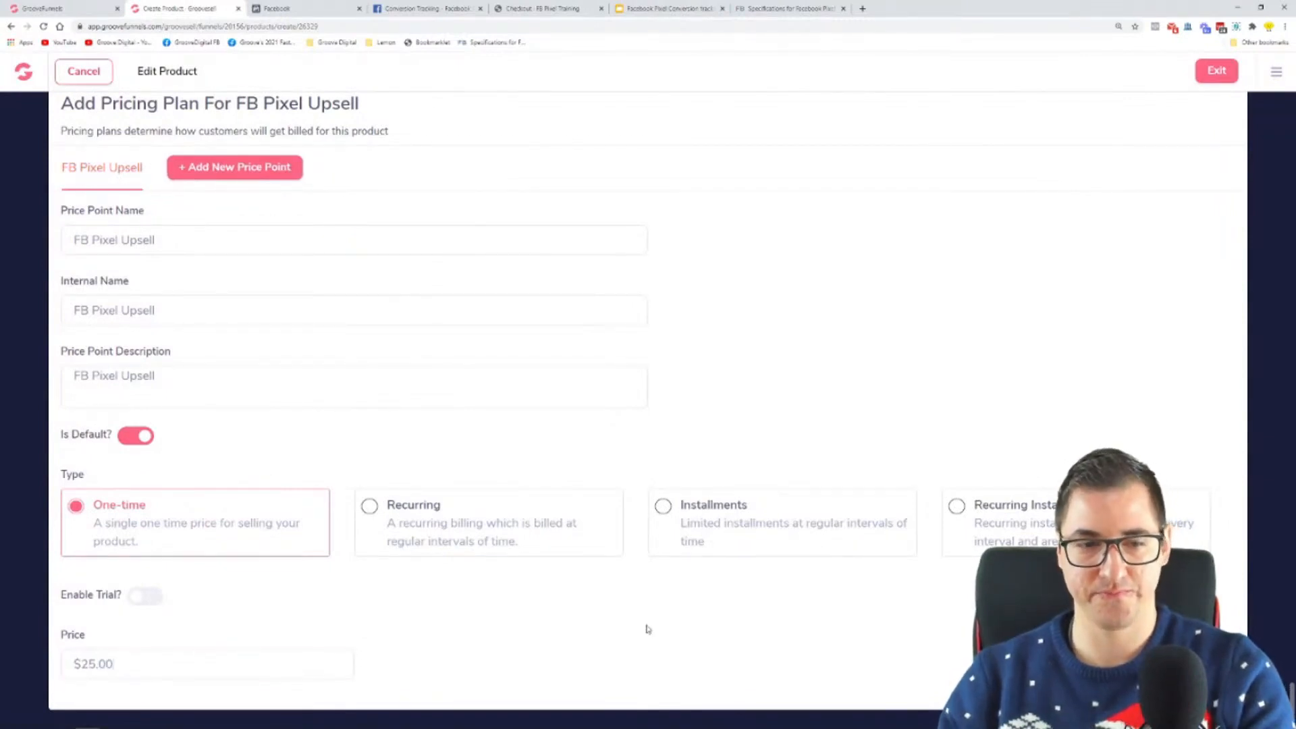
scroll(433, 355, up, 1)
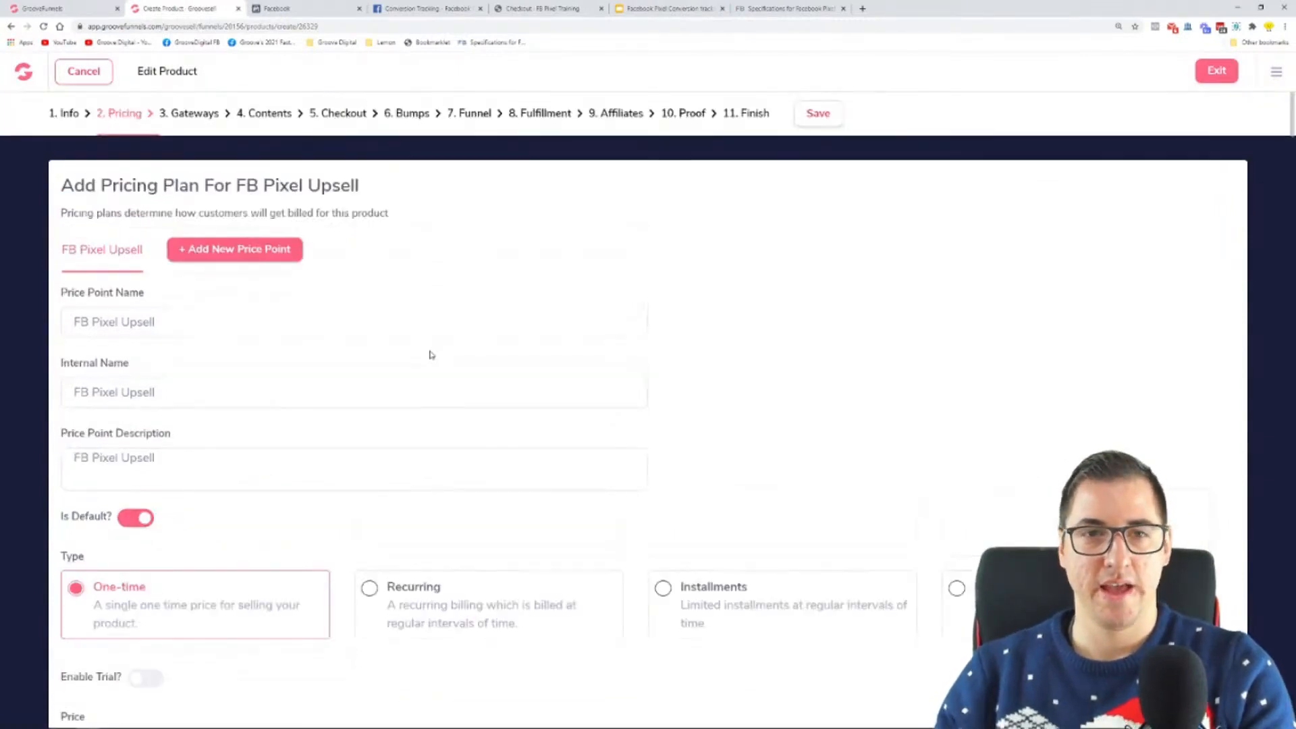
click(818, 113)
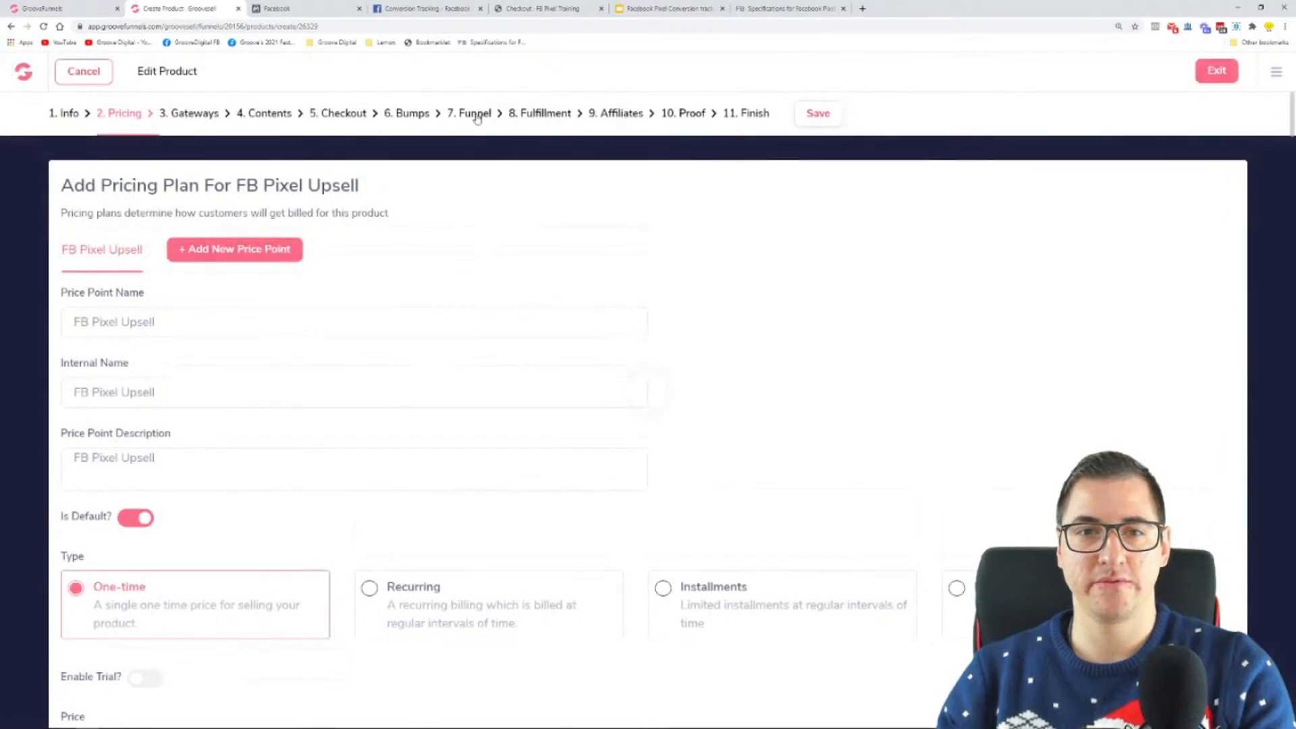
Step: Reopen FB Pixel Upsell's funnel settings and set the Purchase value in the Notepad pixel code to 25.00
click(475, 114)
key(super)
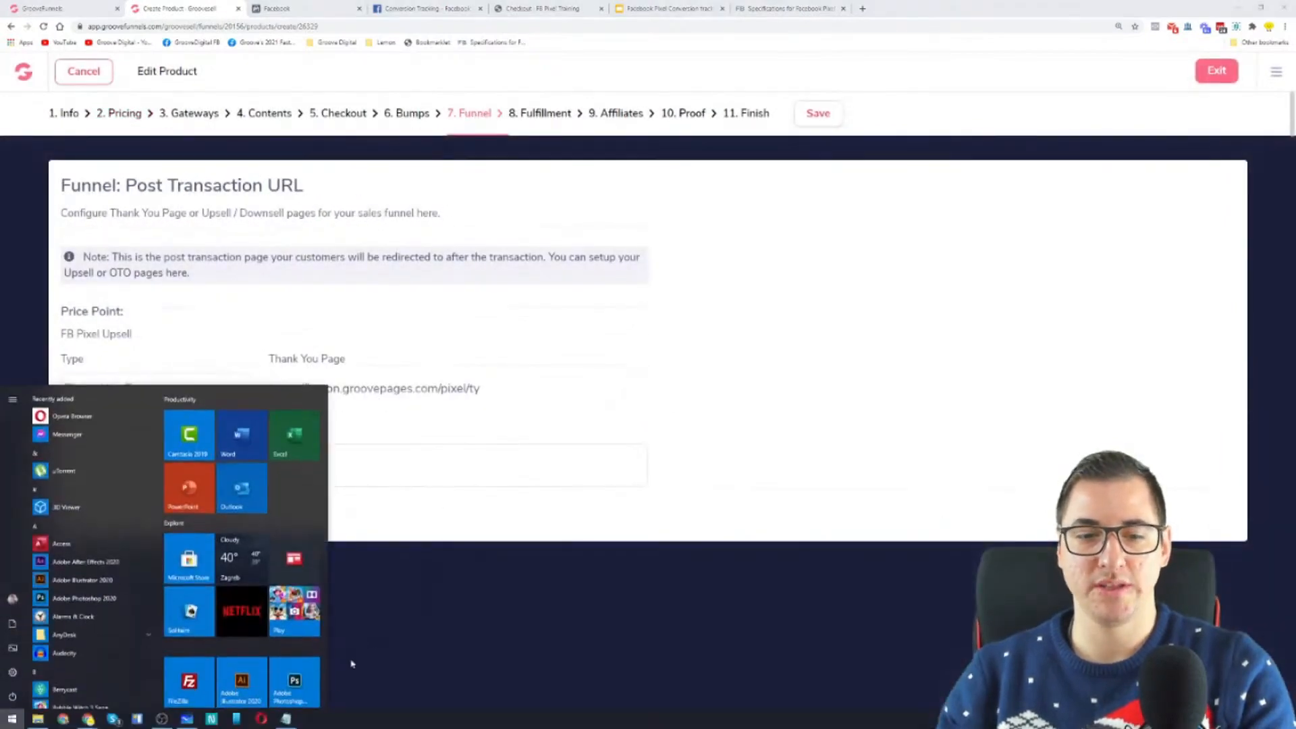
click(290, 720)
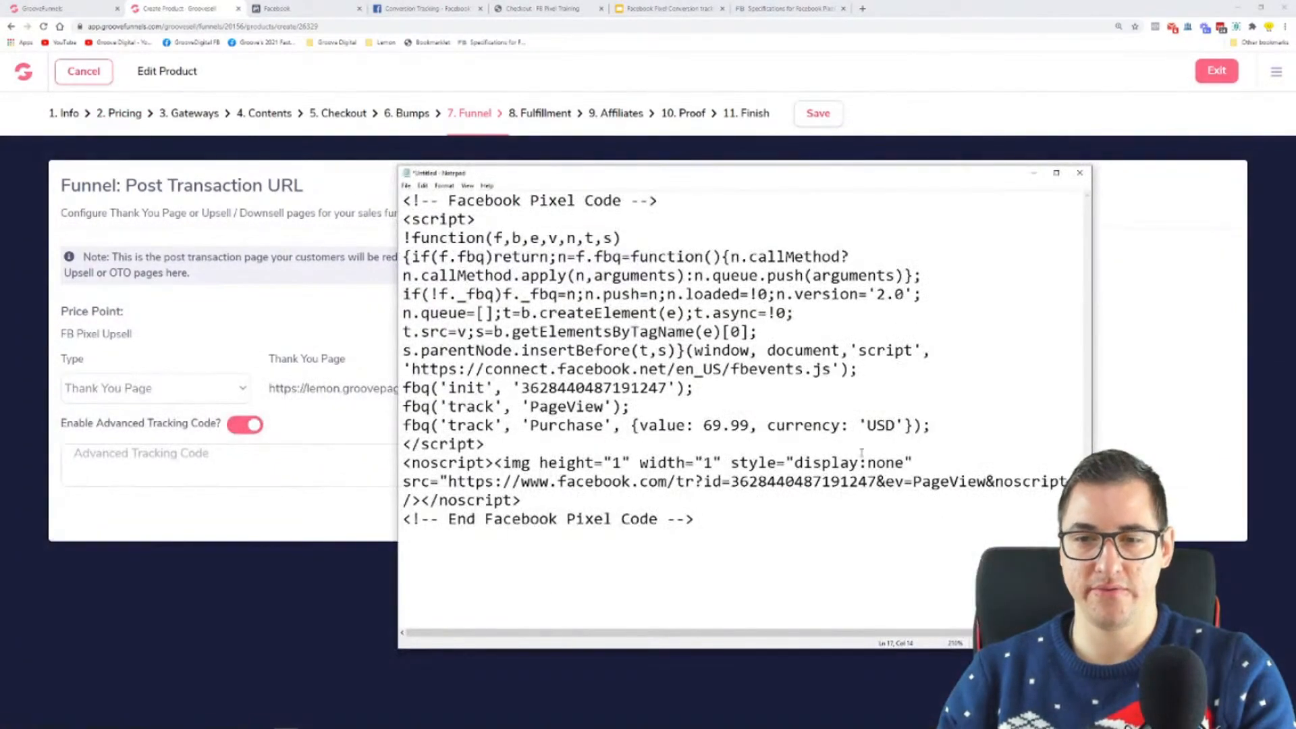
drag(751, 424, 703, 424)
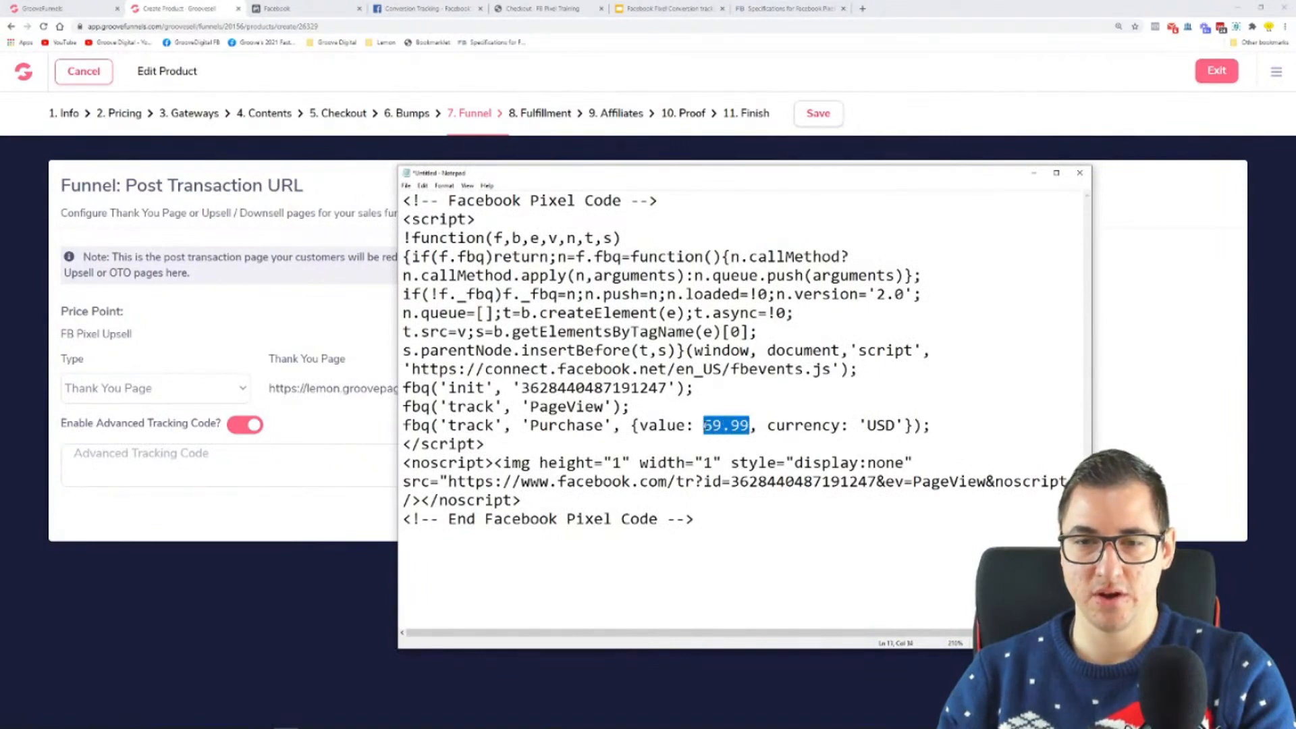
text(25.00)
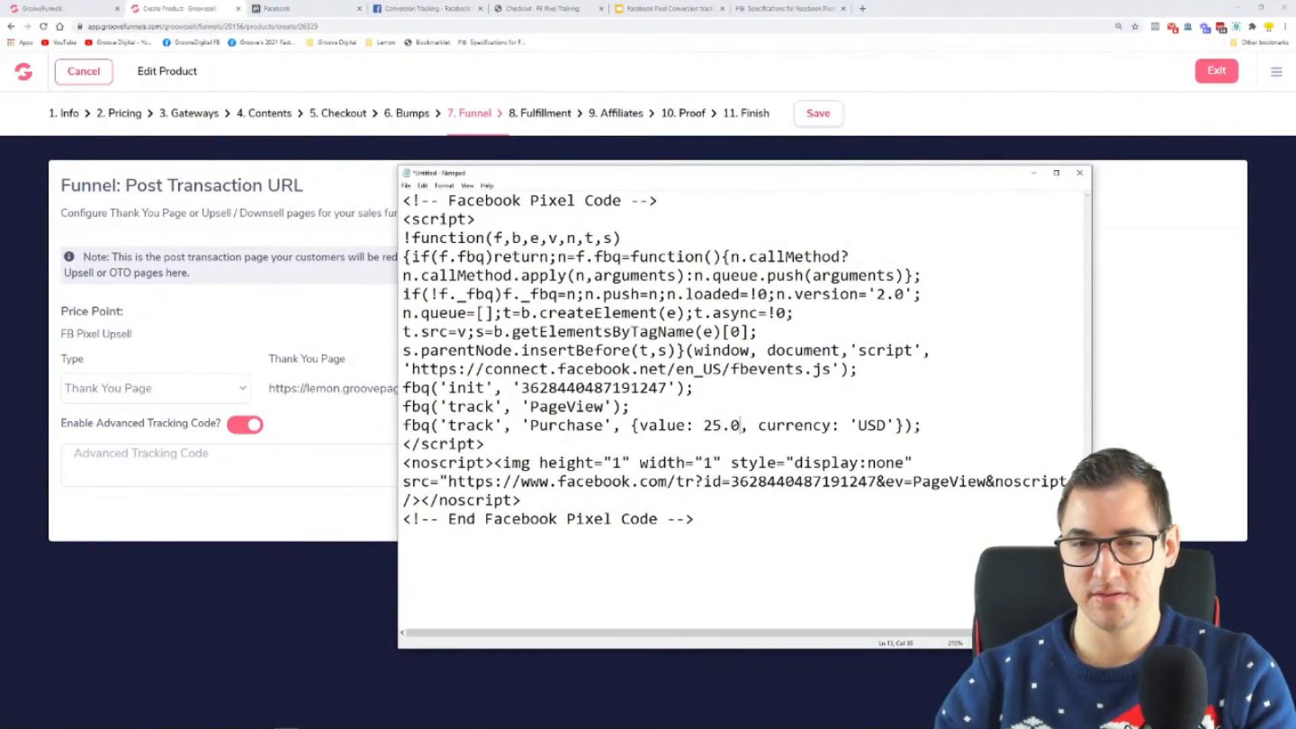
Step: Copy the entire pixel code from Notepad into FB Pixel Upsell's advanced tracking code and save
key(ctrl+a)
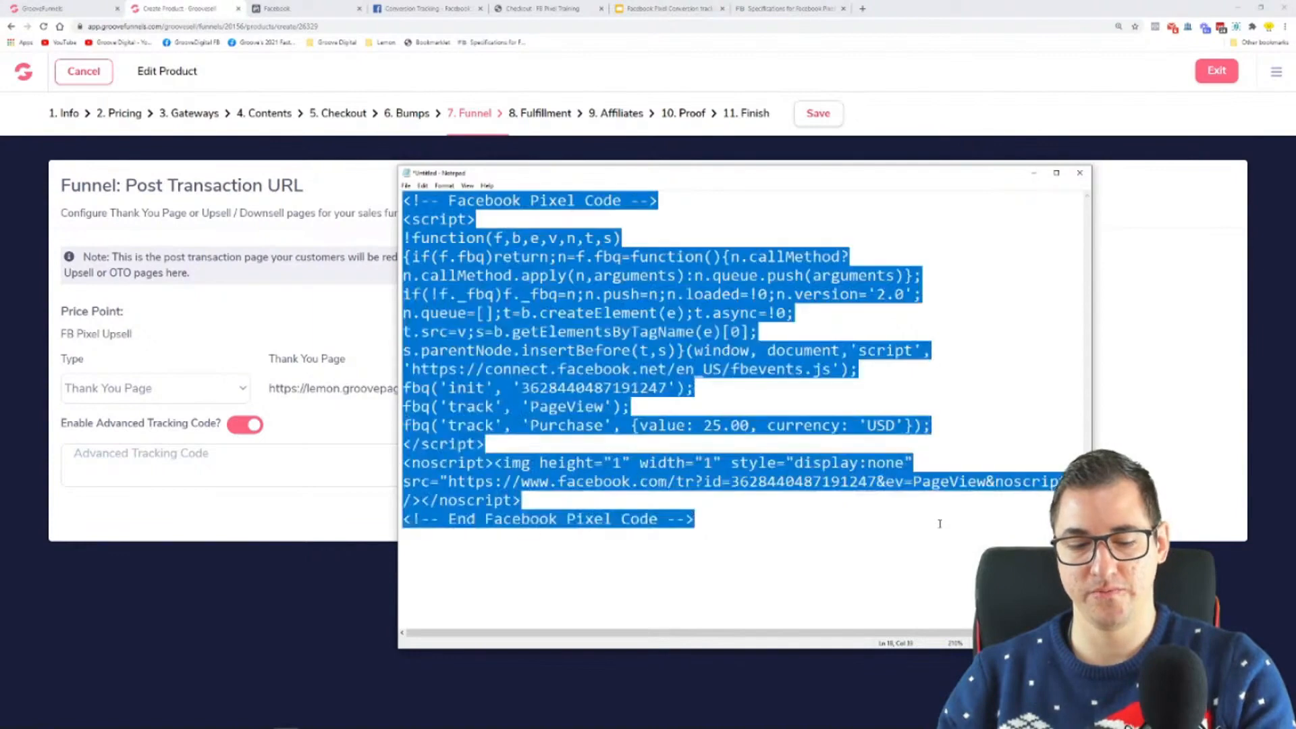
key(ctrl+c)
click(269, 468)
key(ctrl+v)
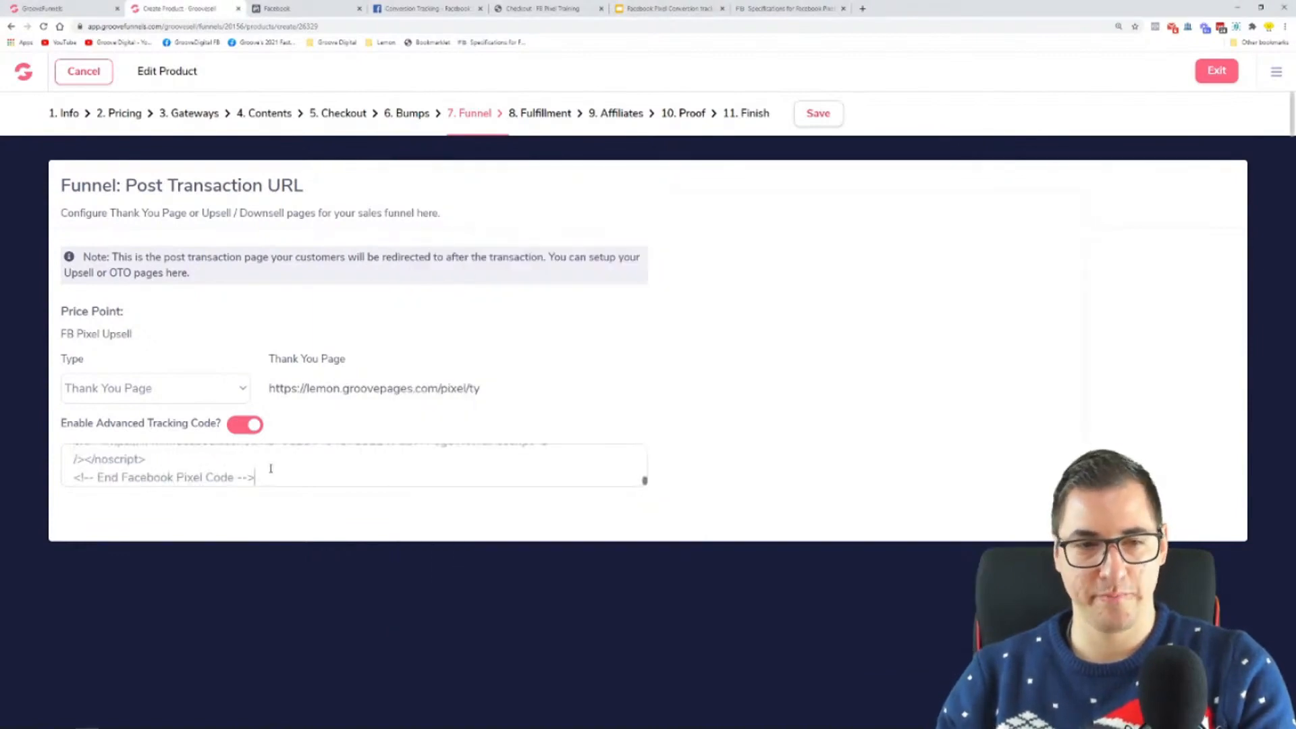
click(817, 113)
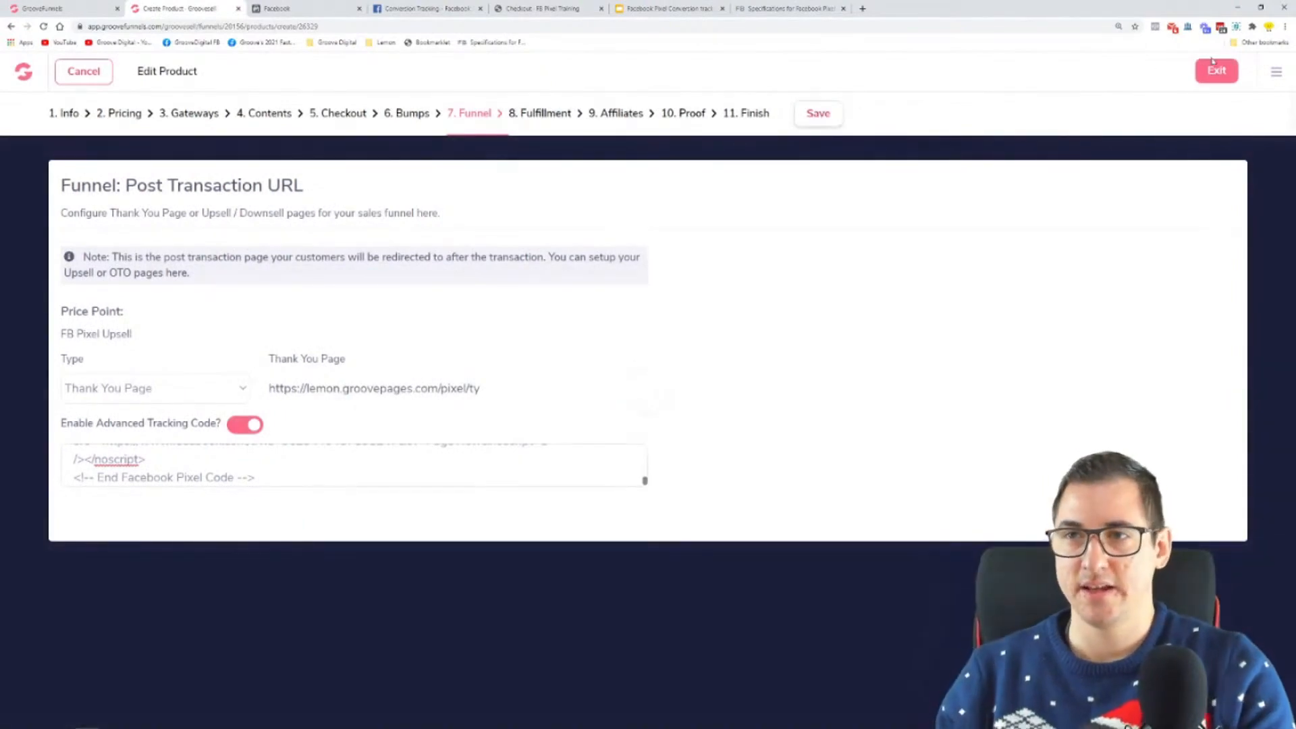
Step: Exit to the product list and open the FB Pixel Bump product's post-transaction funnel settings
click(1215, 69)
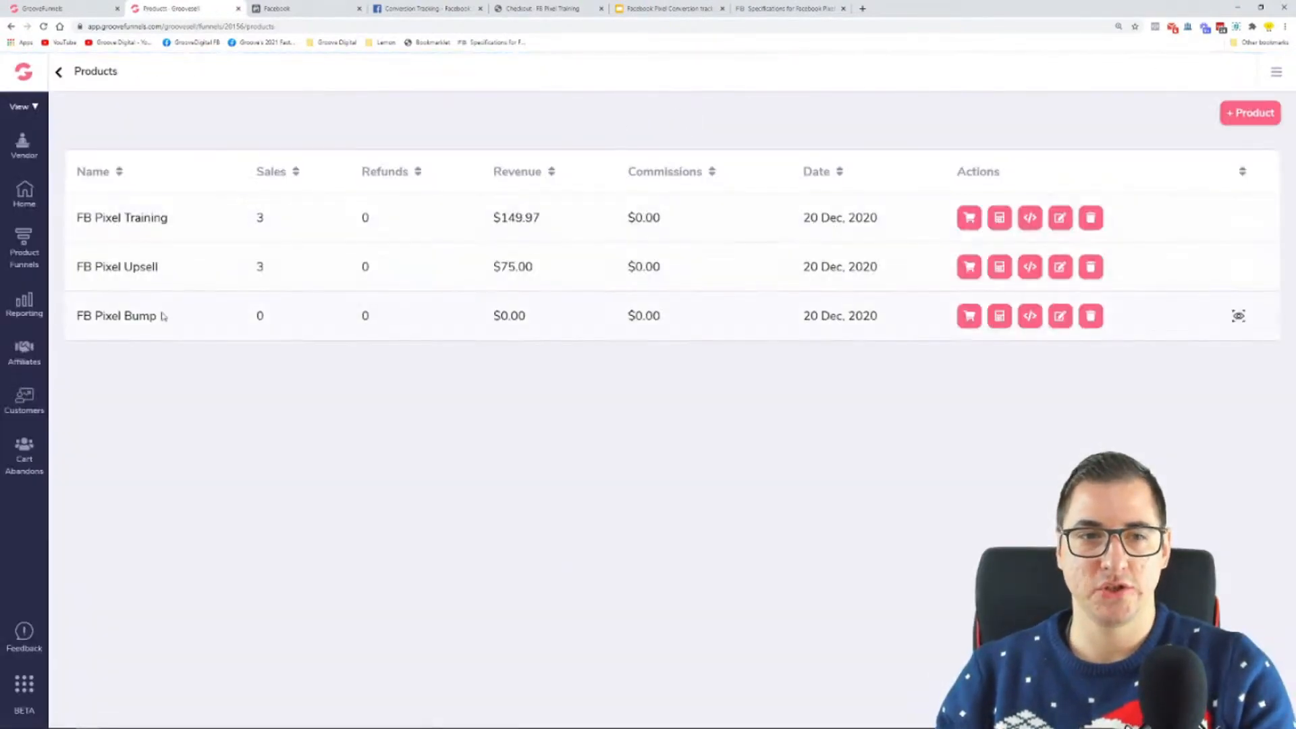
click(1060, 315)
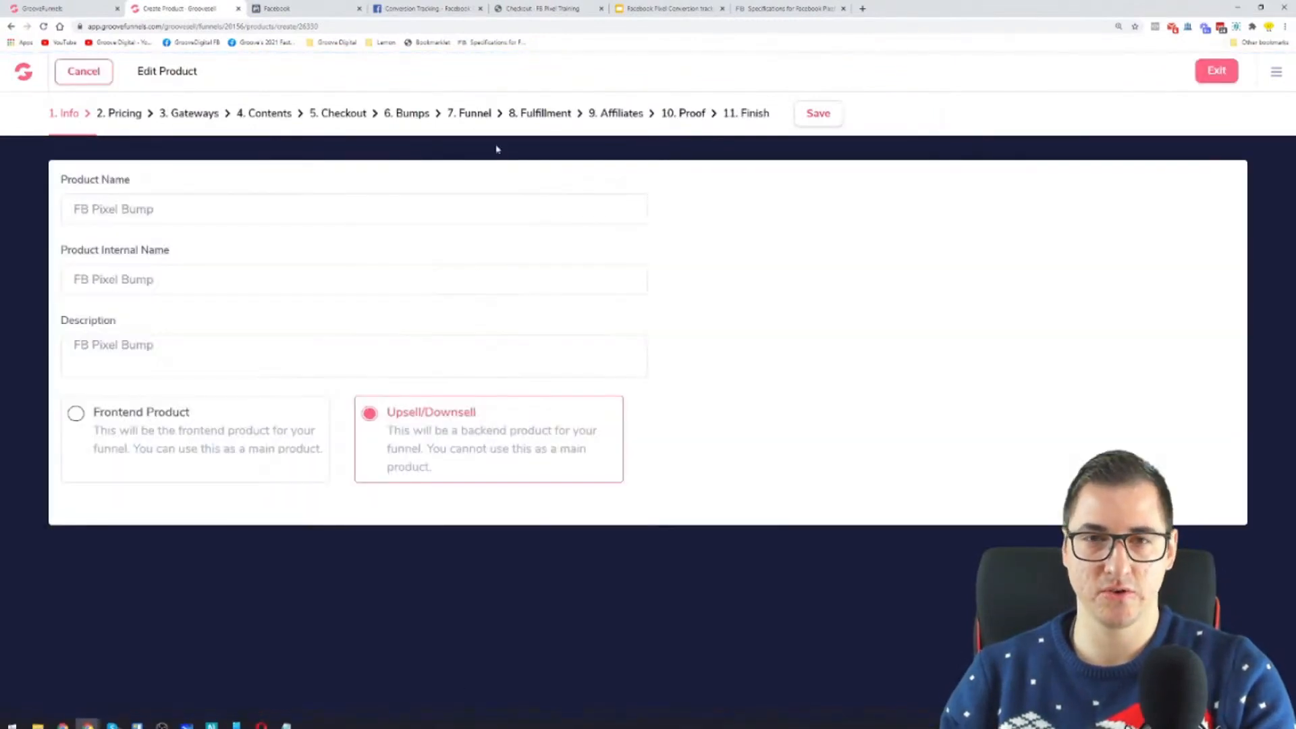
click(467, 114)
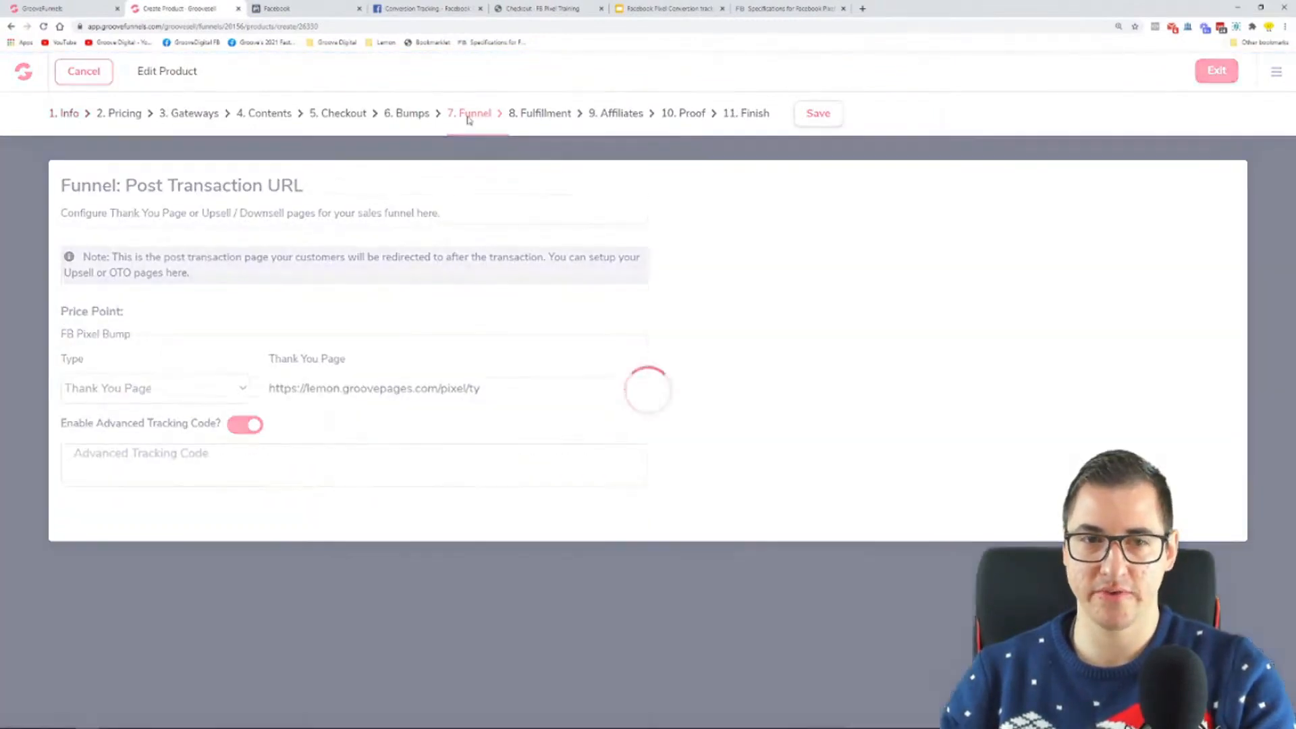
click(253, 424)
click(253, 424)
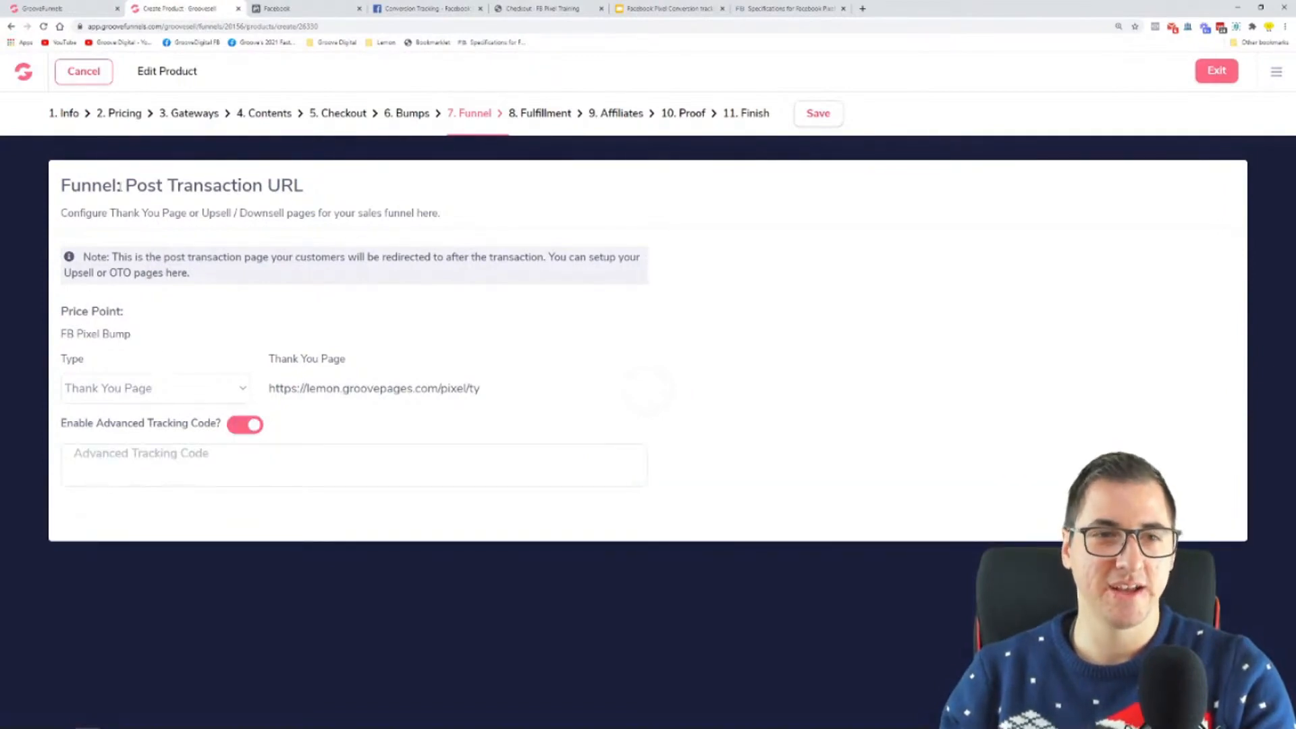
drag(127, 186, 281, 187)
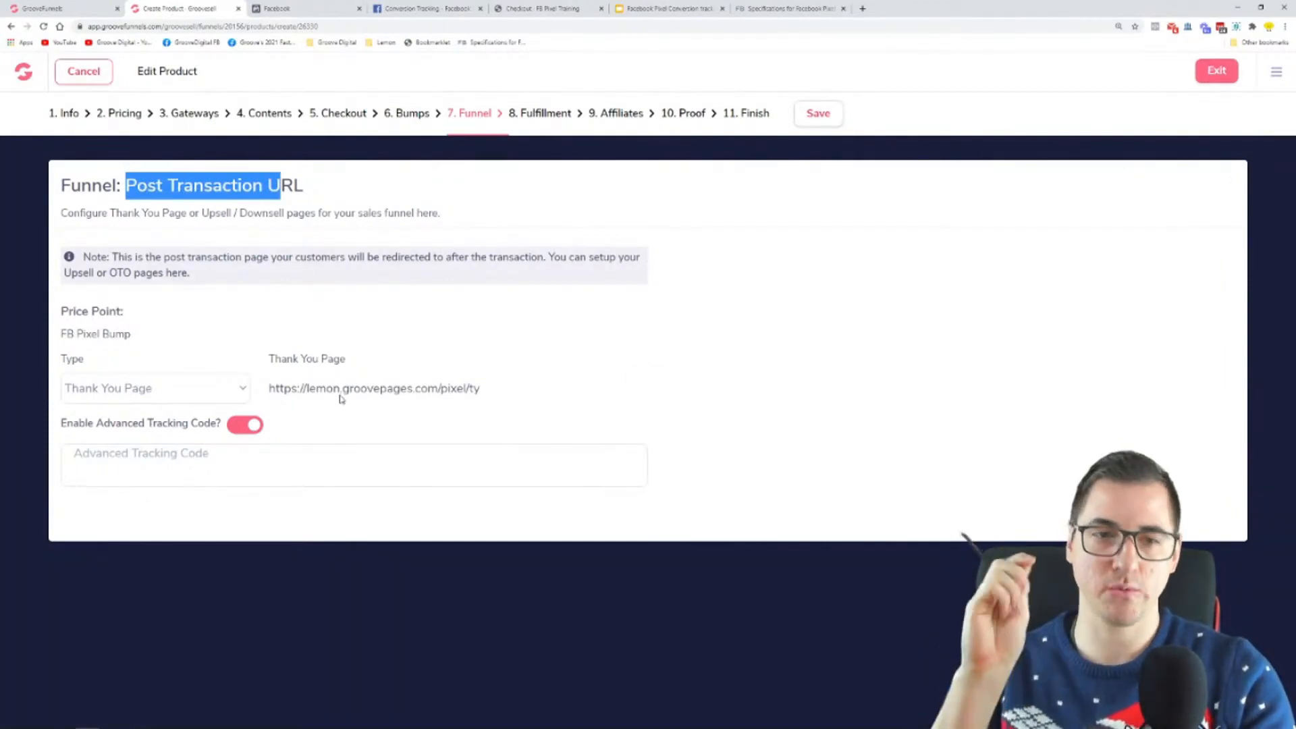
Step: Switch to Notepad and set the Purchase value in the pixel code to 10.00
mouse_move(211, 700)
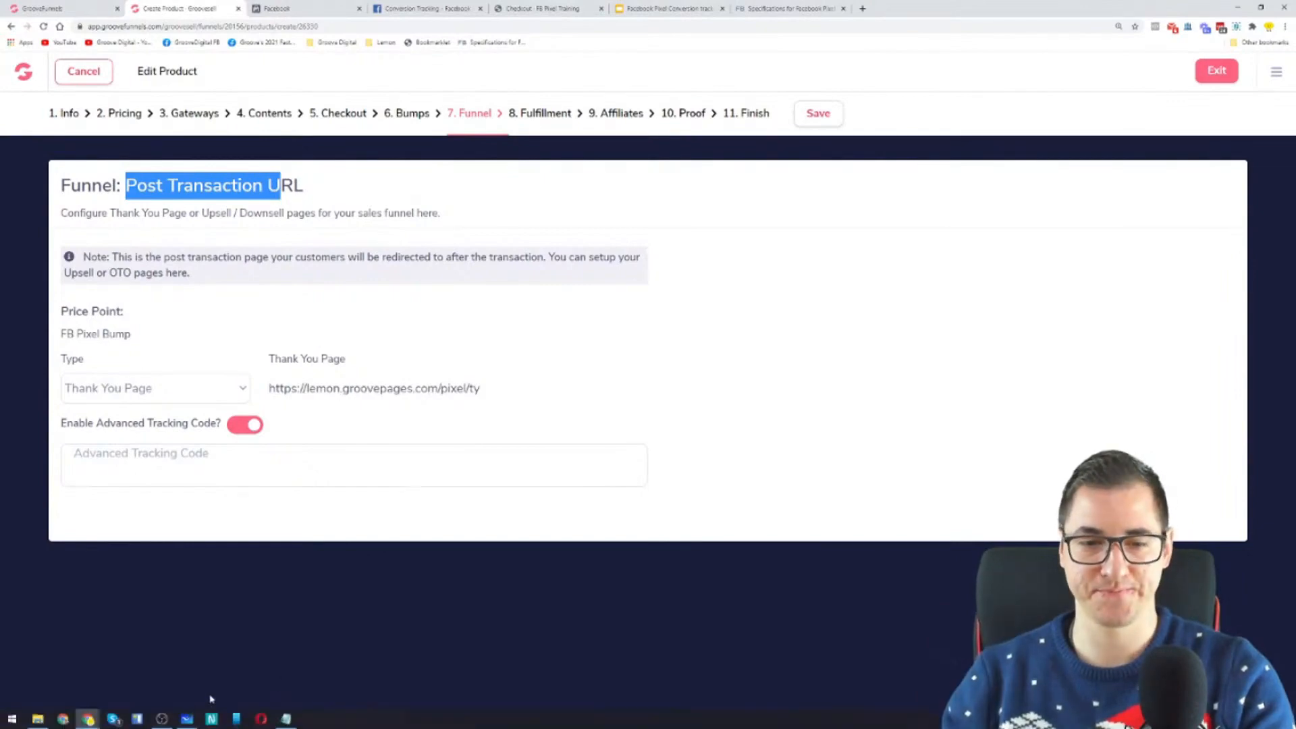
click(286, 719)
click(786, 463)
key(shift+Left)
key(shift+Left)
text(10)
Step: Copy the entire pixel code into FB Pixel Bump's advanced tracking code, save, and exit to the product list
click(773, 514)
key(ctrl+a)
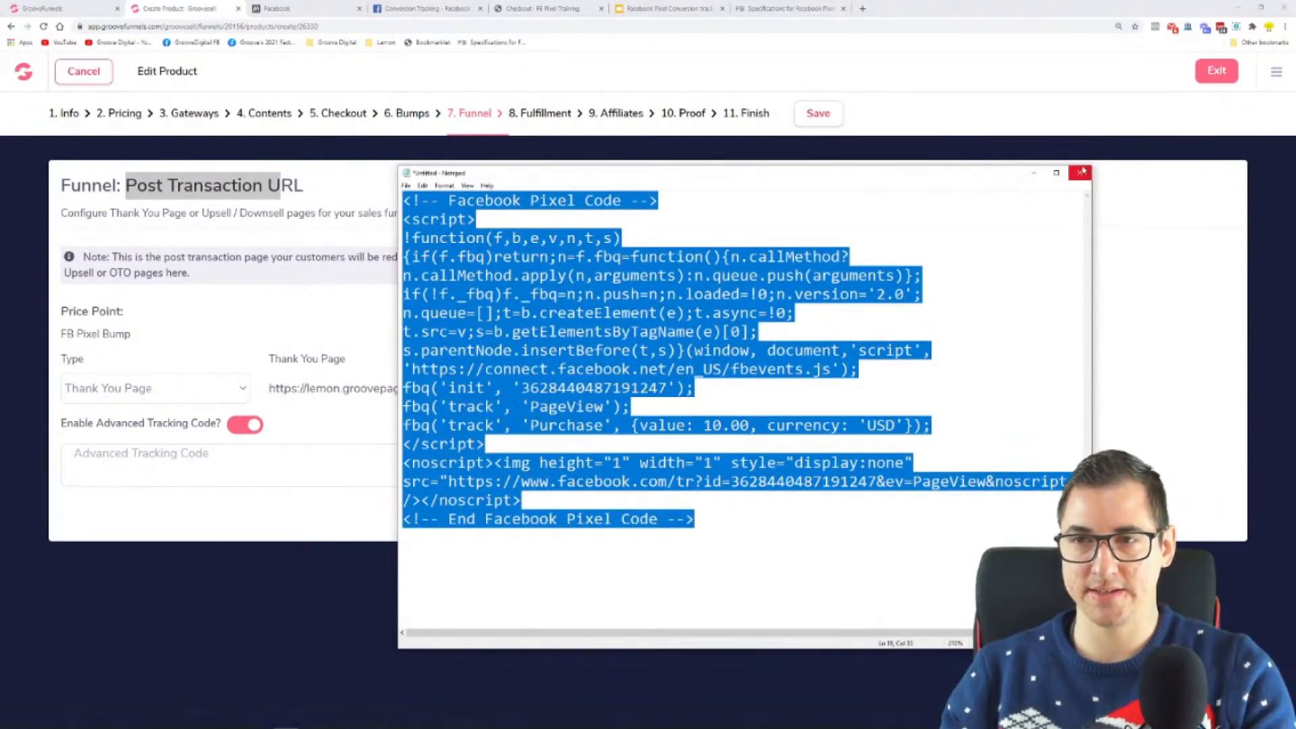
click(292, 431)
click(283, 467)
key(ctrl+v)
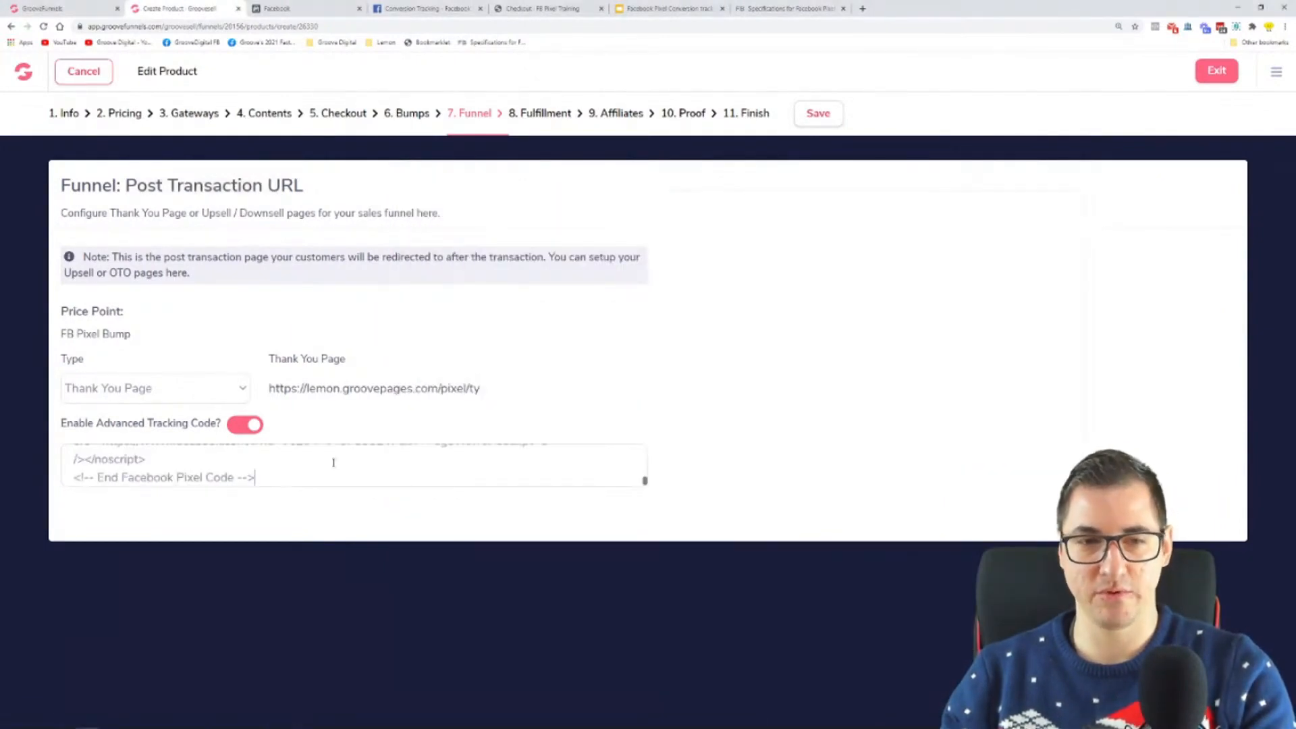
click(831, 113)
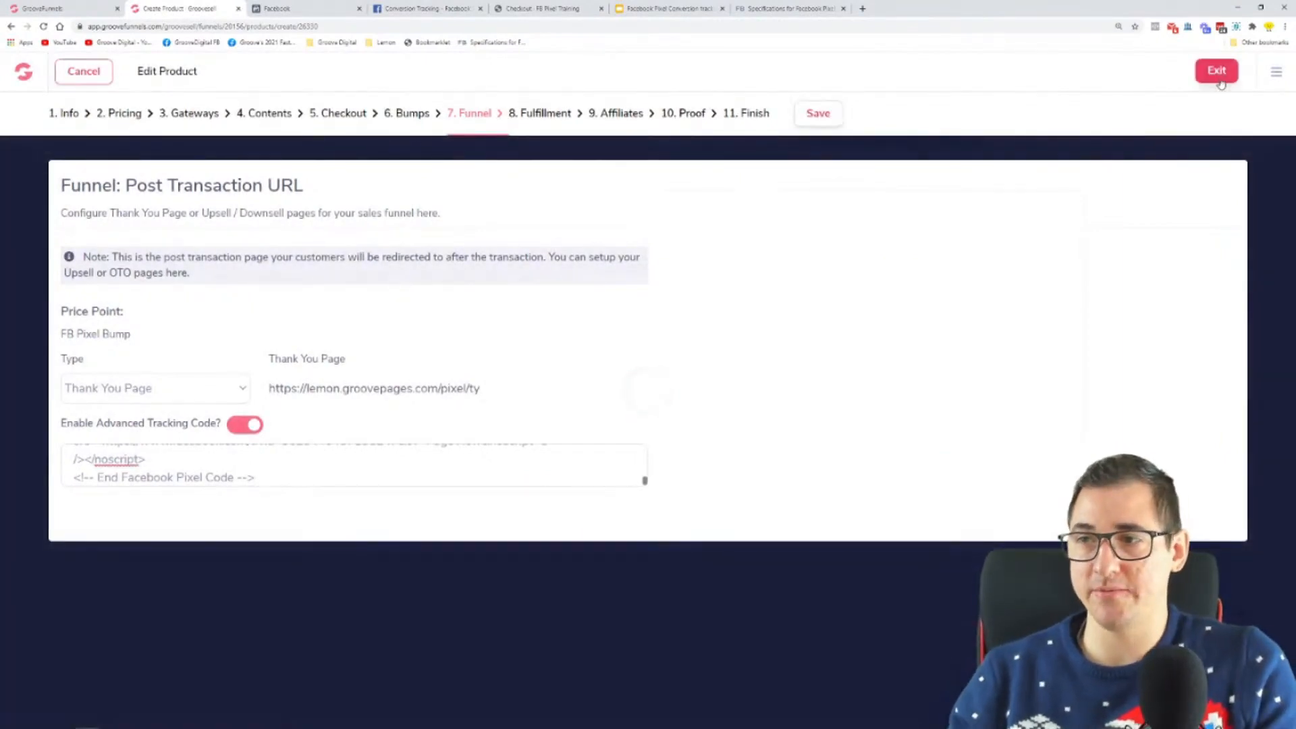
click(1219, 79)
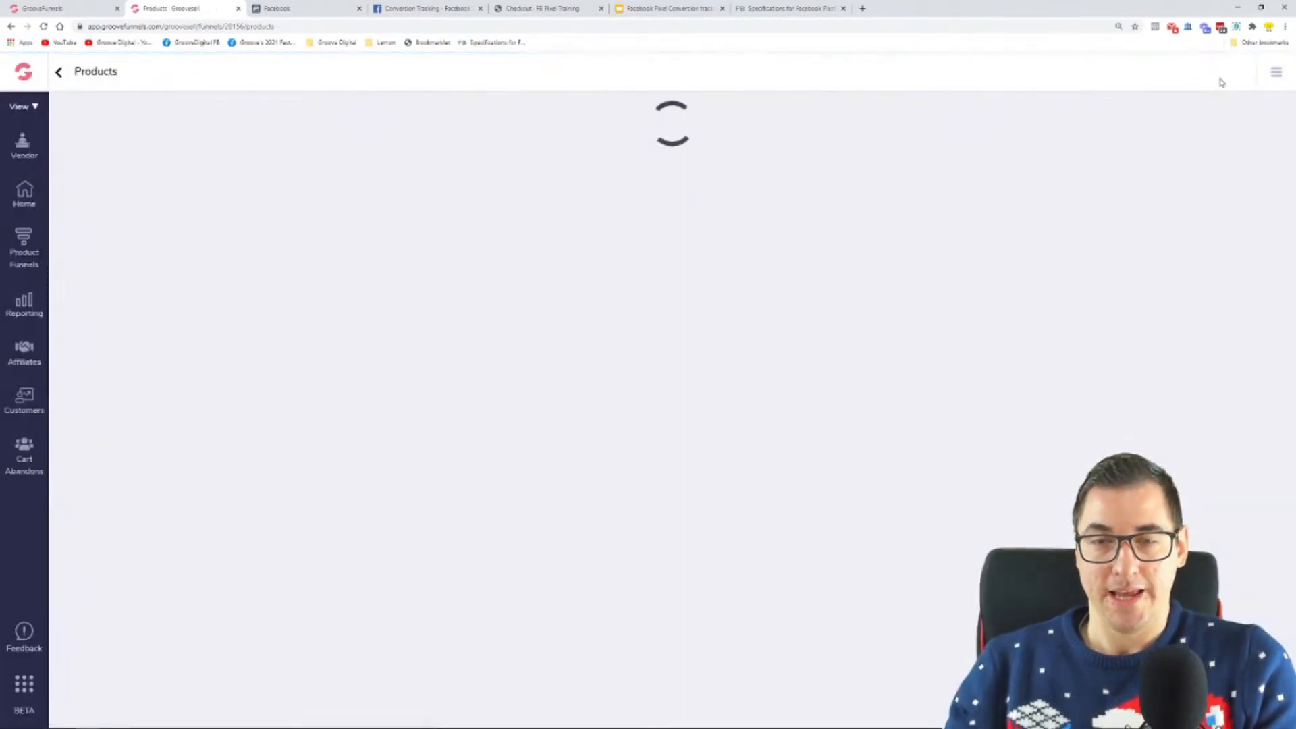
Step: Review the funnel diagram in Microsoft Whiteboard, undo the accidental shift of the drawing, and return to the browser
click(211, 719)
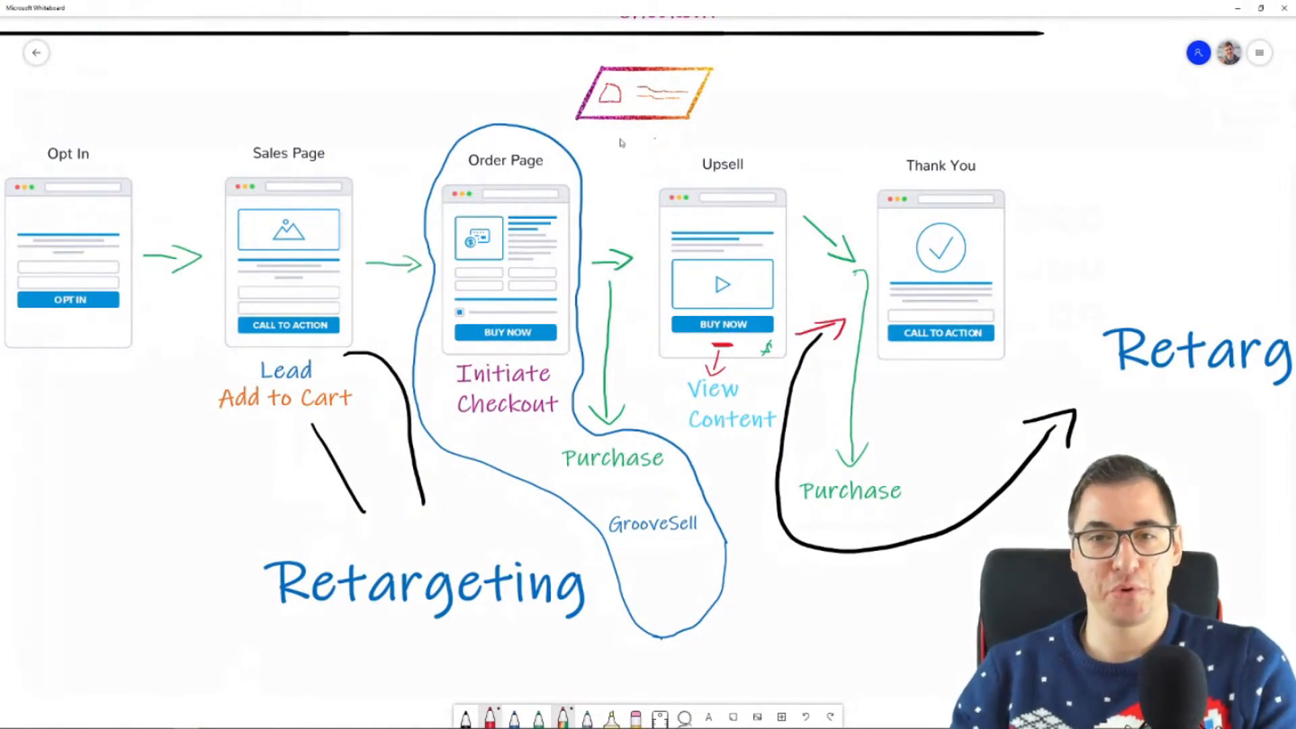
drag(636, 139, 666, 144)
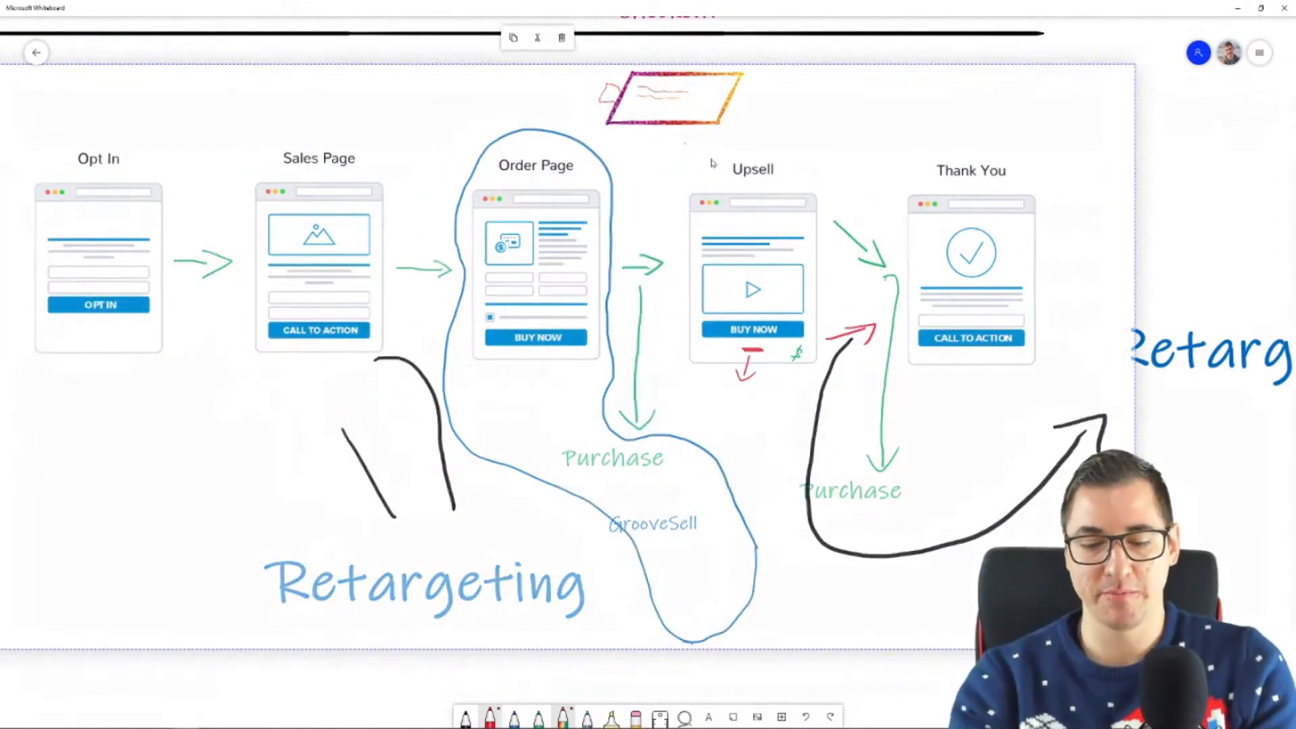
key(ctrl+z)
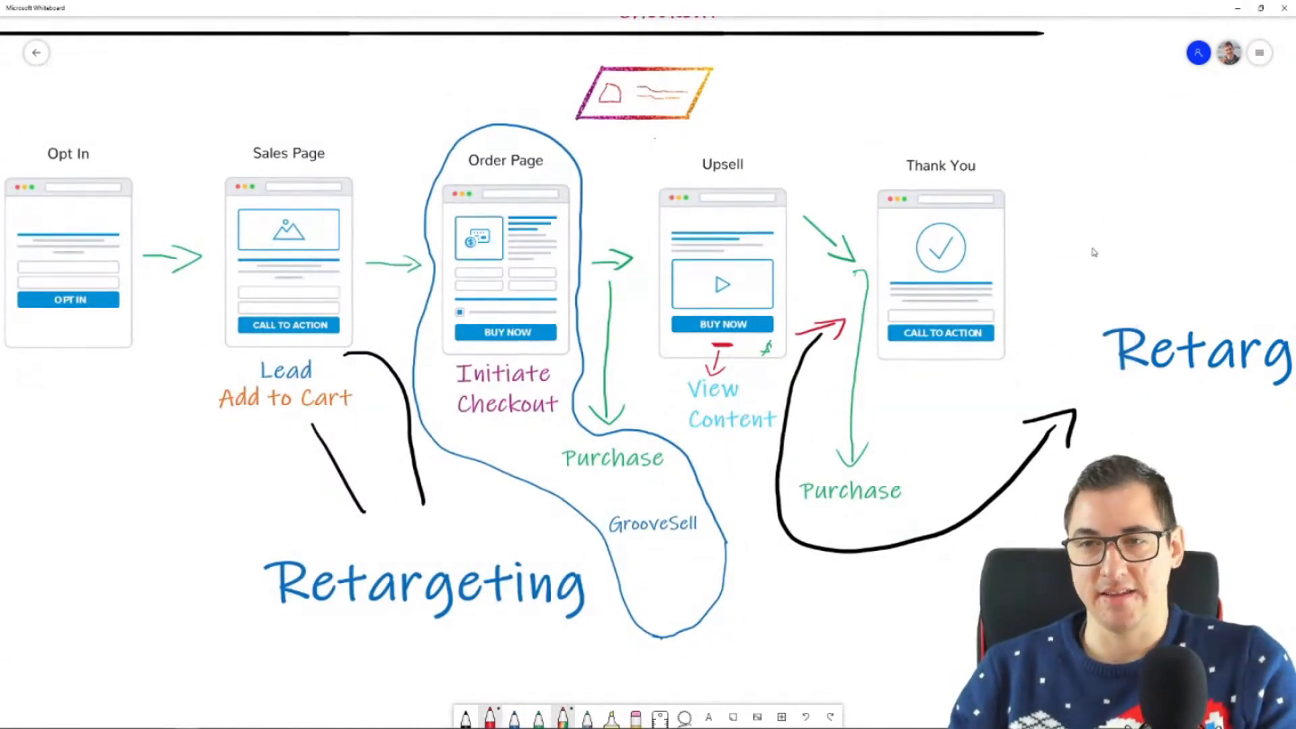
click(1243, 11)
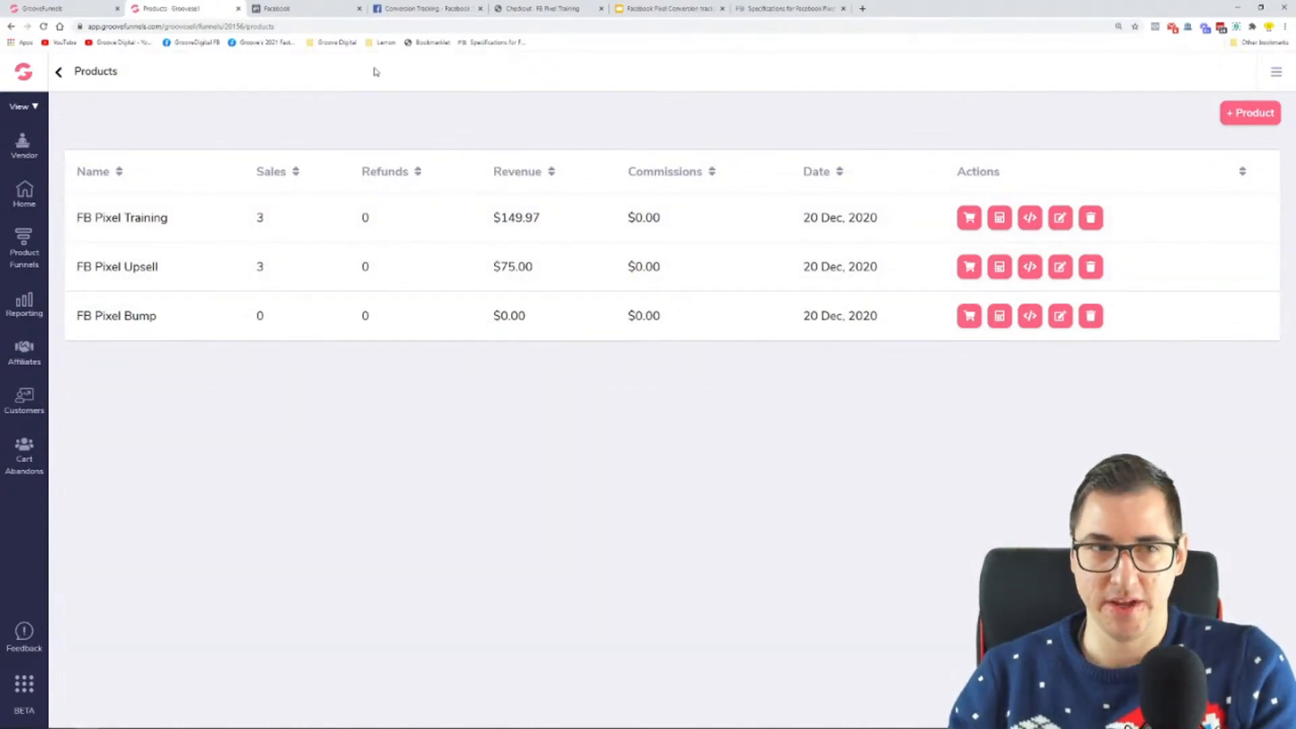
Step: Open a blank browser tab and copy the published opt-in page's link from the funnel's template settings
click(865, 9)
key(ctrl+1)
click(648, 189)
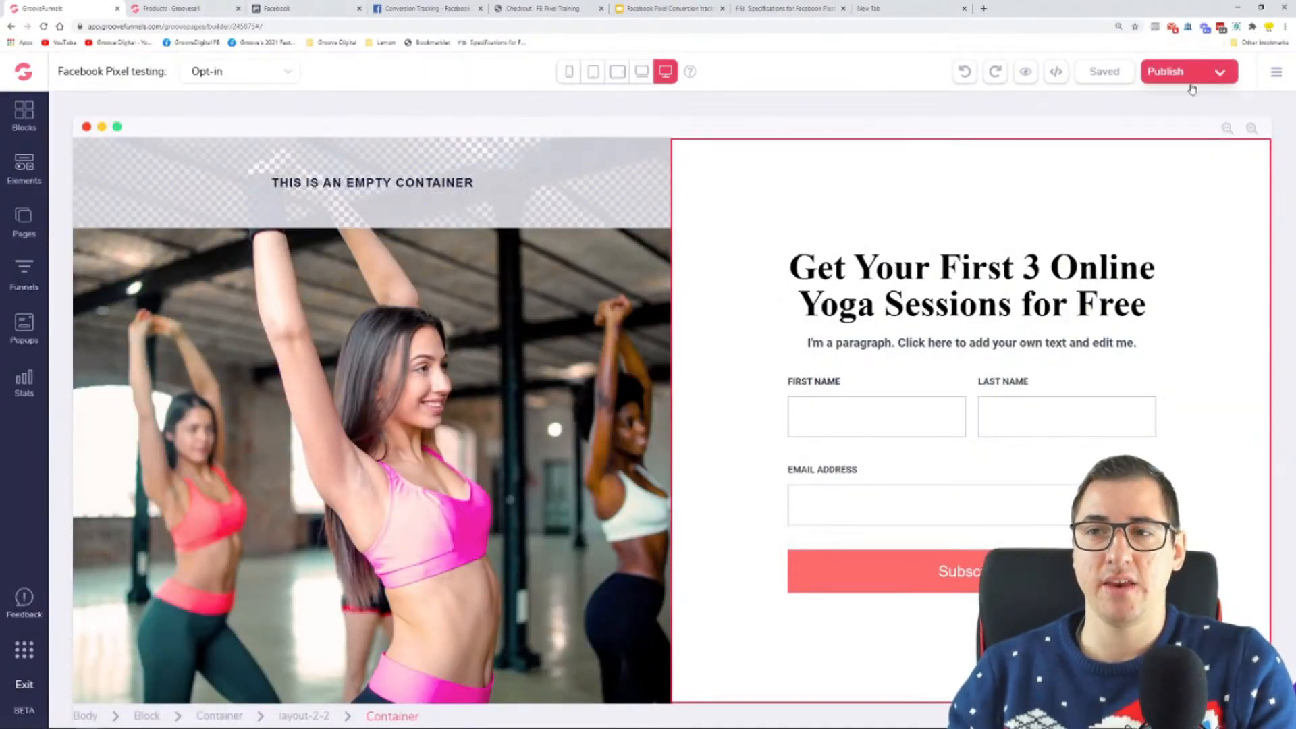
click(1221, 75)
right_click(1134, 230)
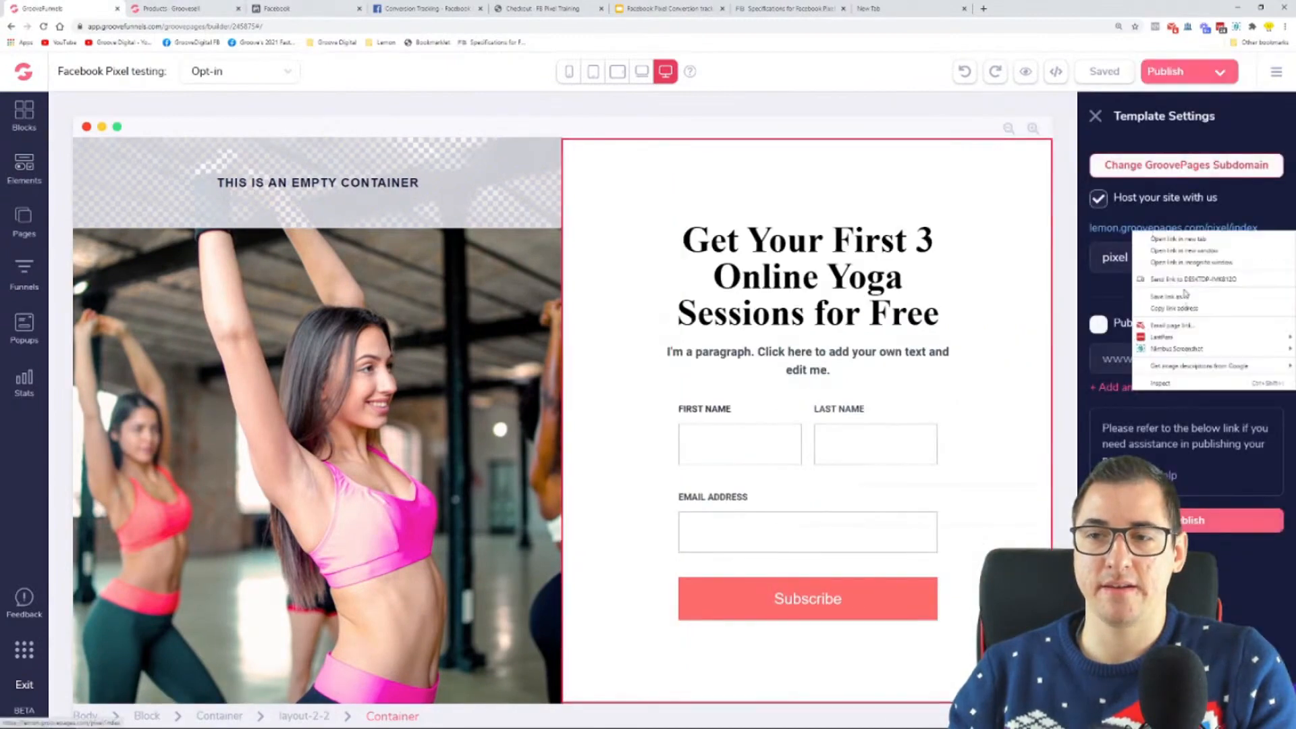
click(1192, 313)
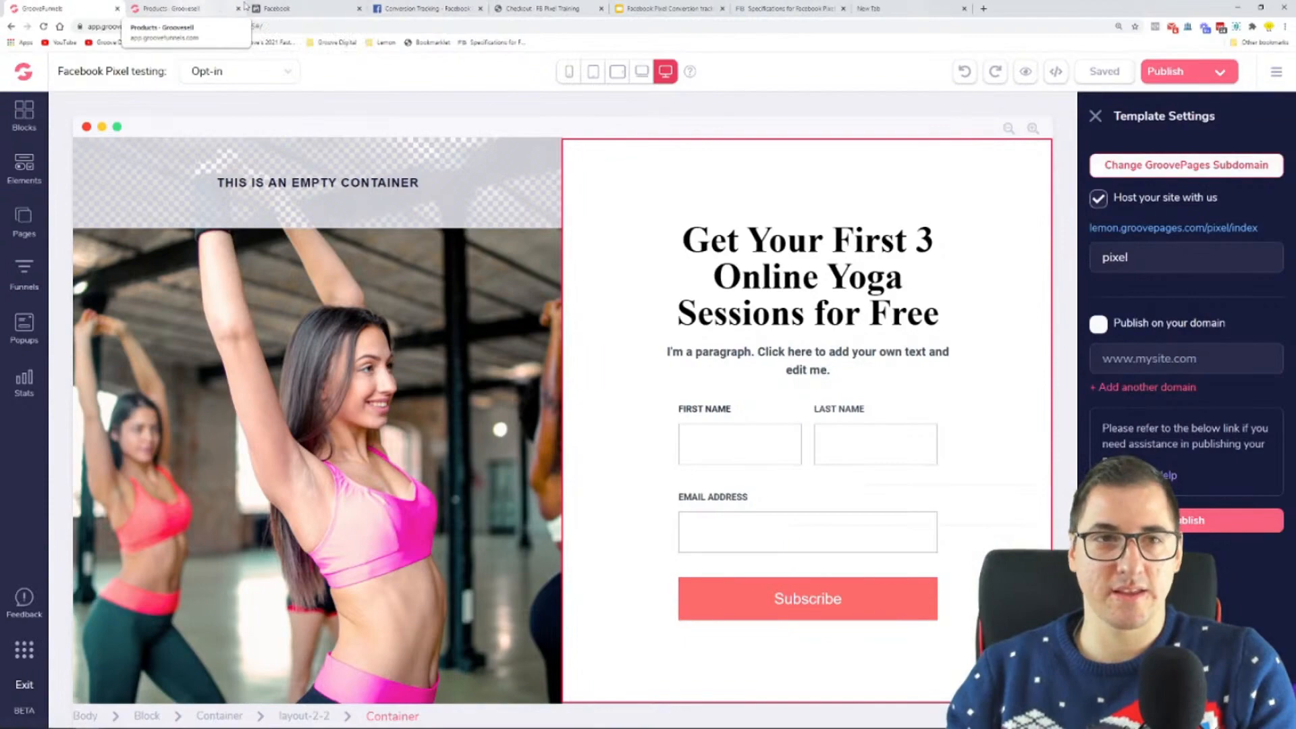
Step: Load the copied opt-in page link in the blank tab and check its events in Facebook Pixel Helper
click(891, 7)
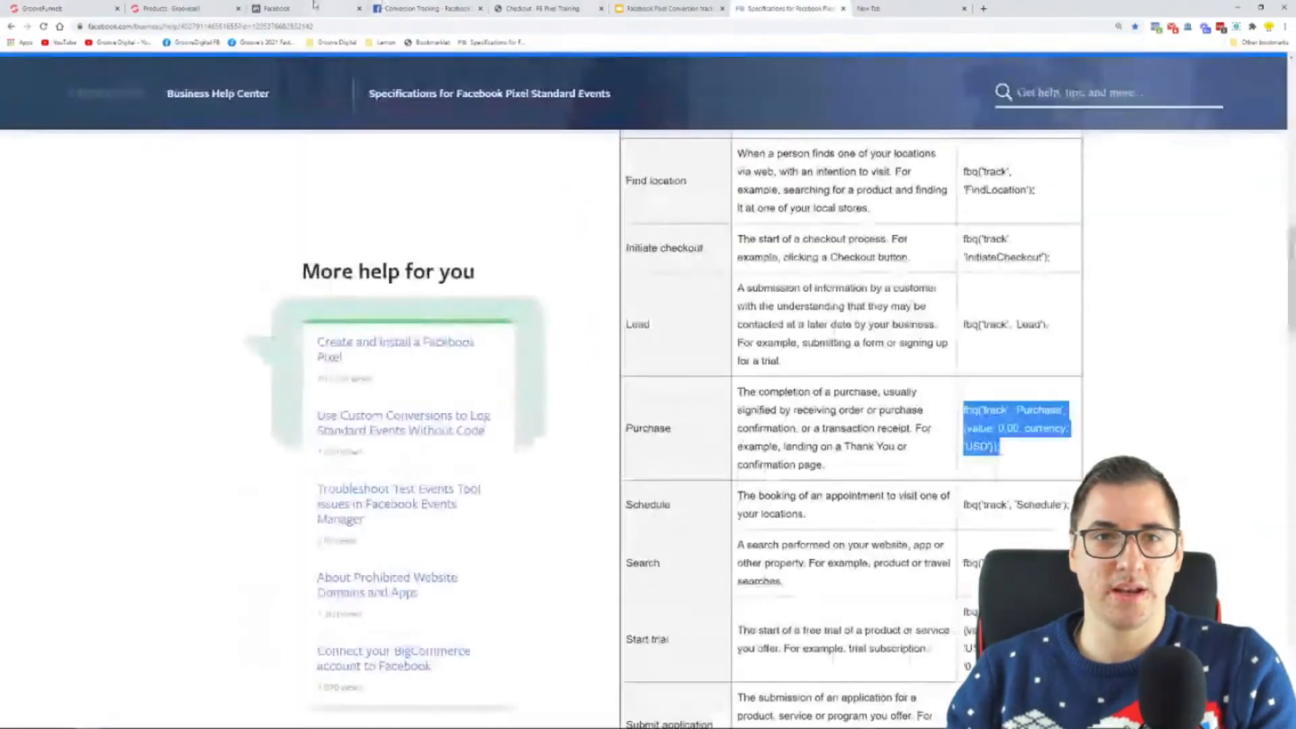
click(927, 14)
click(742, 27)
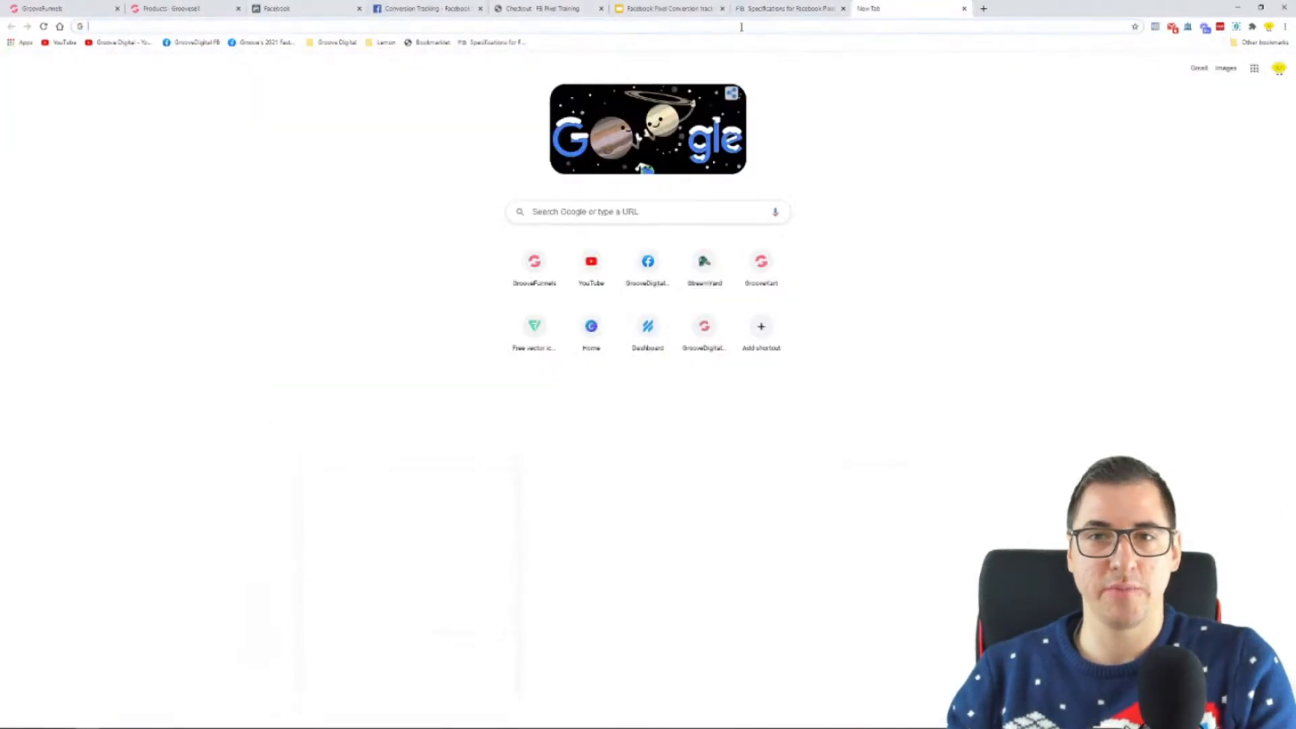
key(ctrl+v)
key(Return)
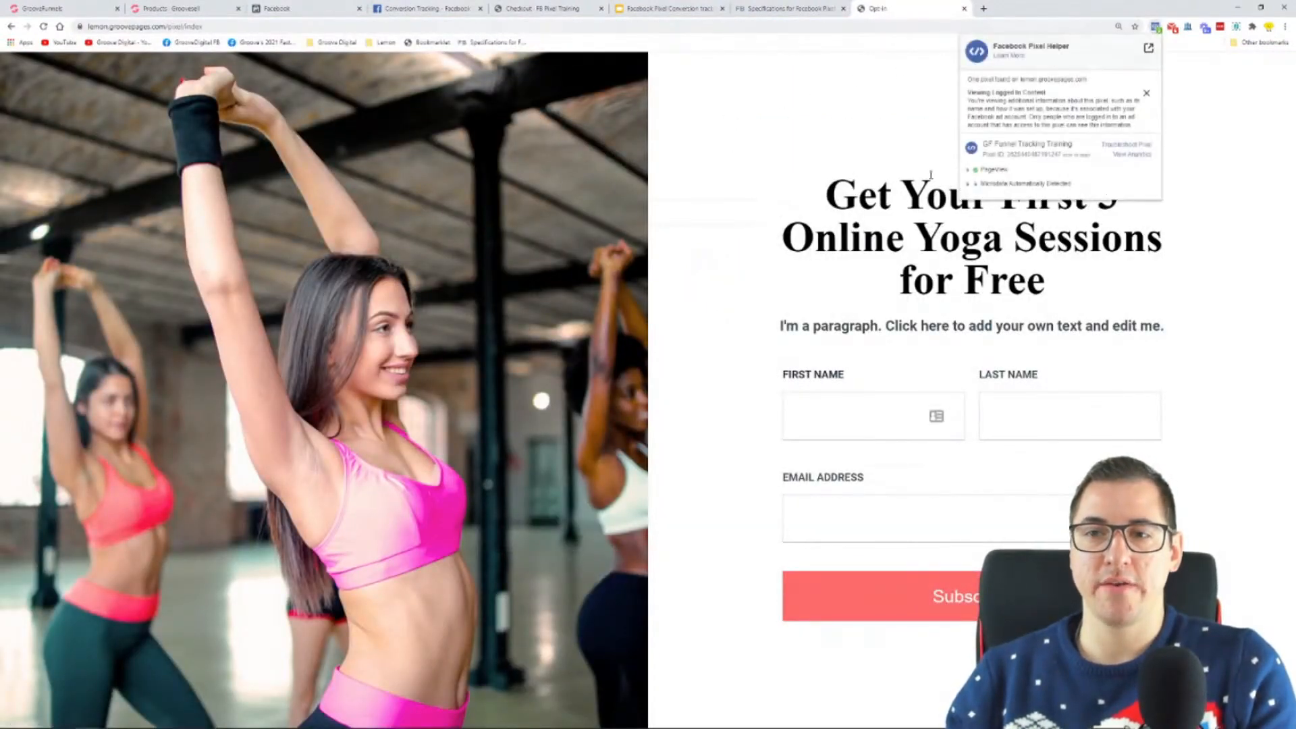
click(882, 134)
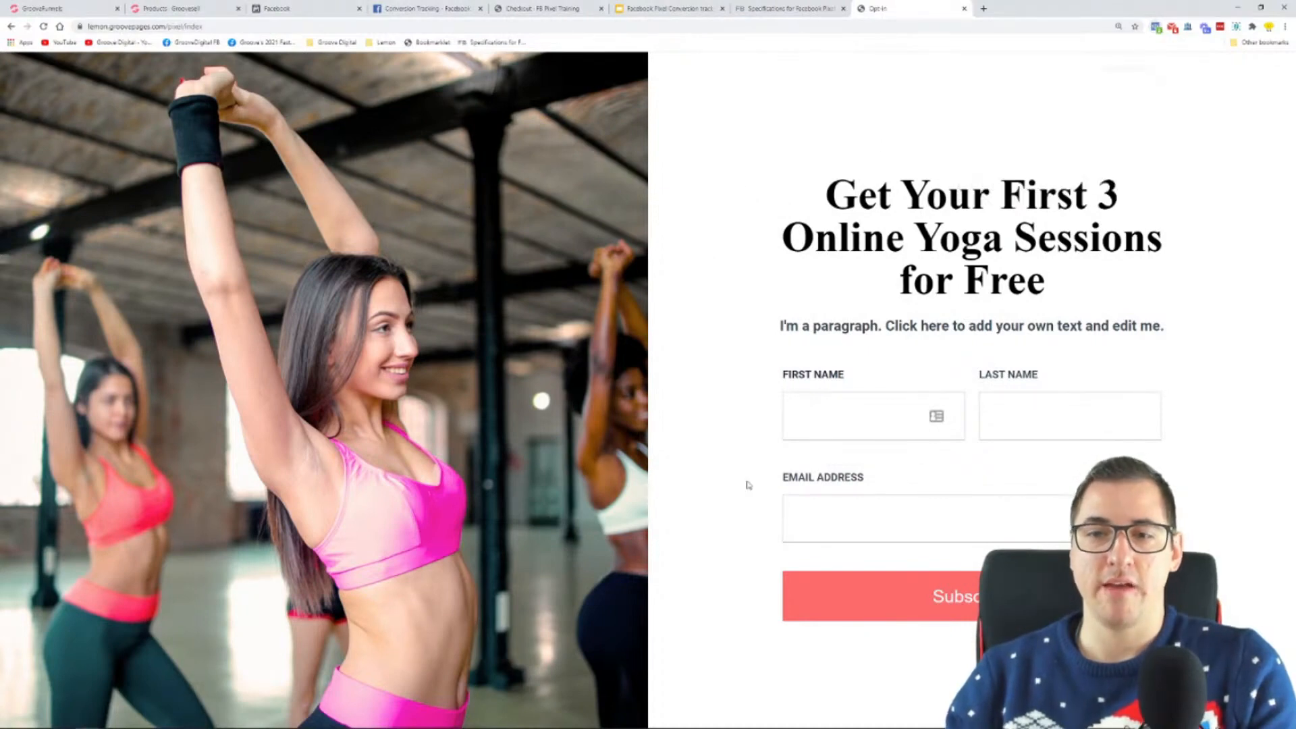
Step: Submit the opt-in form and inspect the Lead event on the sales page with Facebook Pixel Helper
click(891, 600)
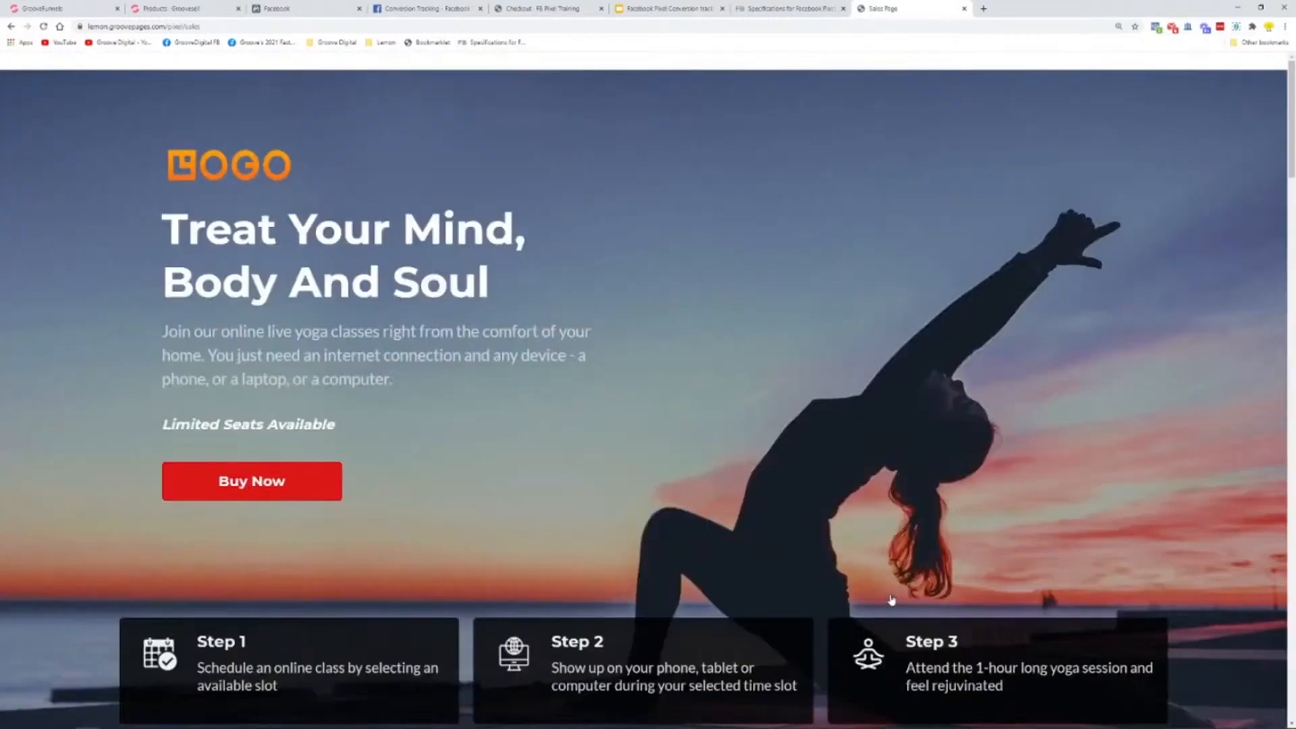
click(1156, 28)
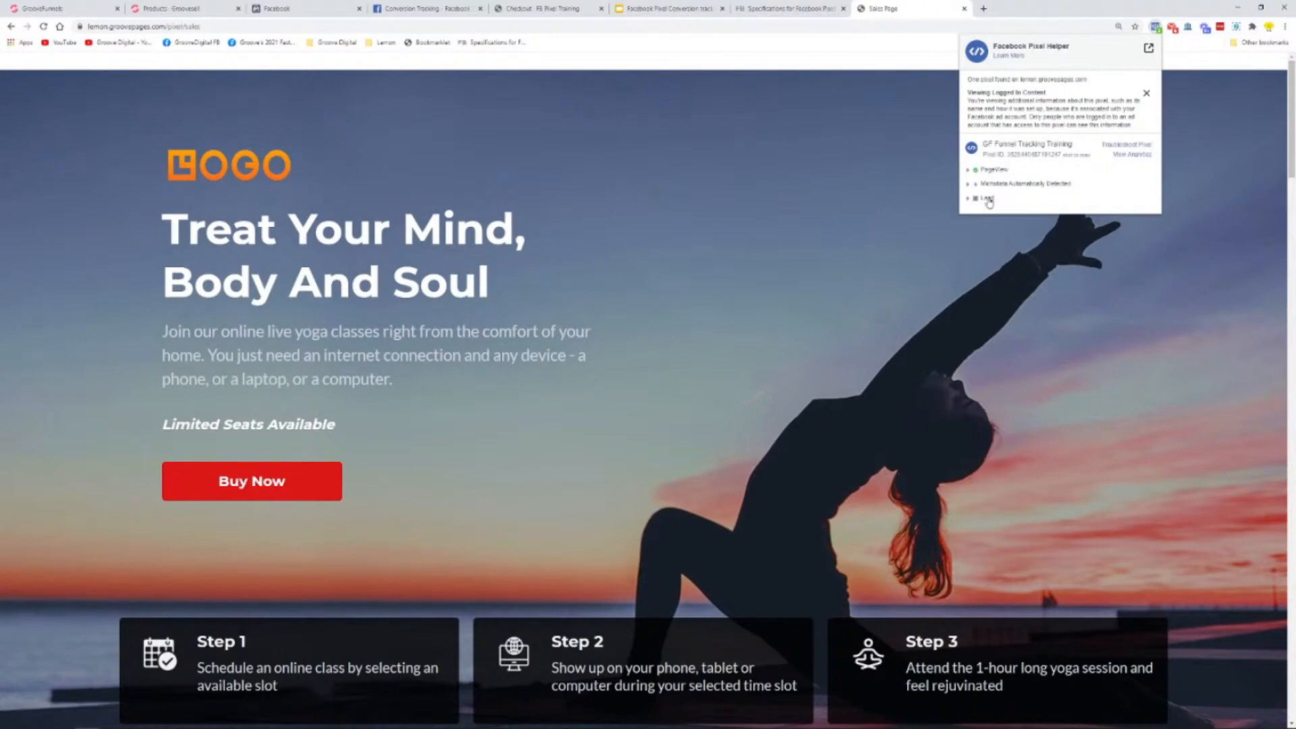
click(986, 199)
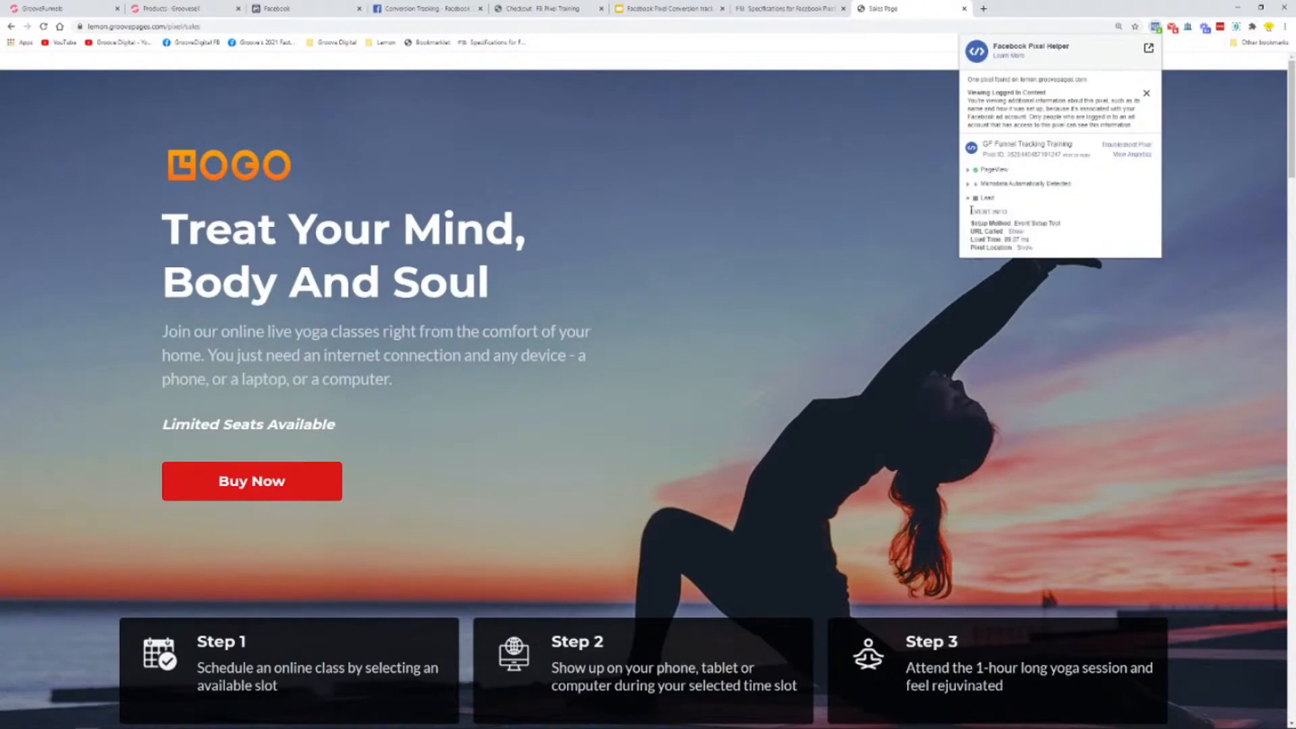
drag(1003, 202, 981, 205)
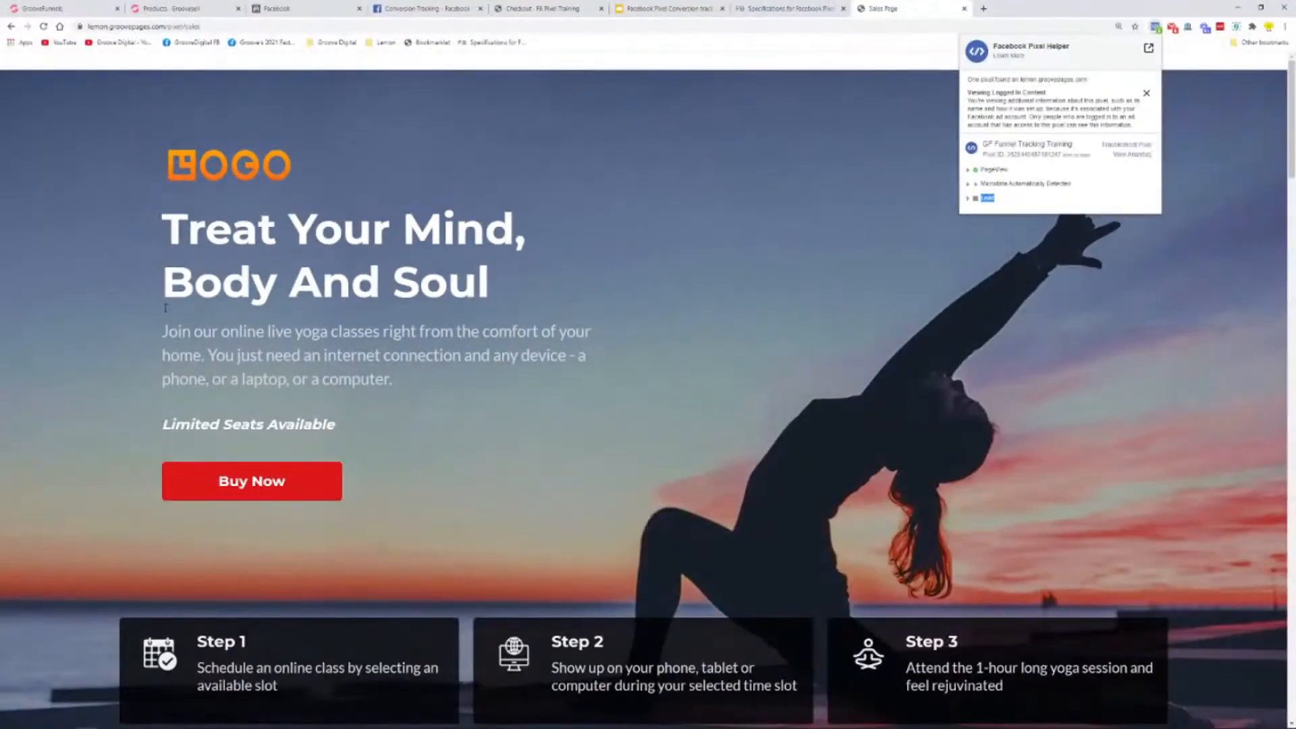
Step: Proceed from the sales page to the checkout and review its events in Facebook Pixel Helper
click(232, 484)
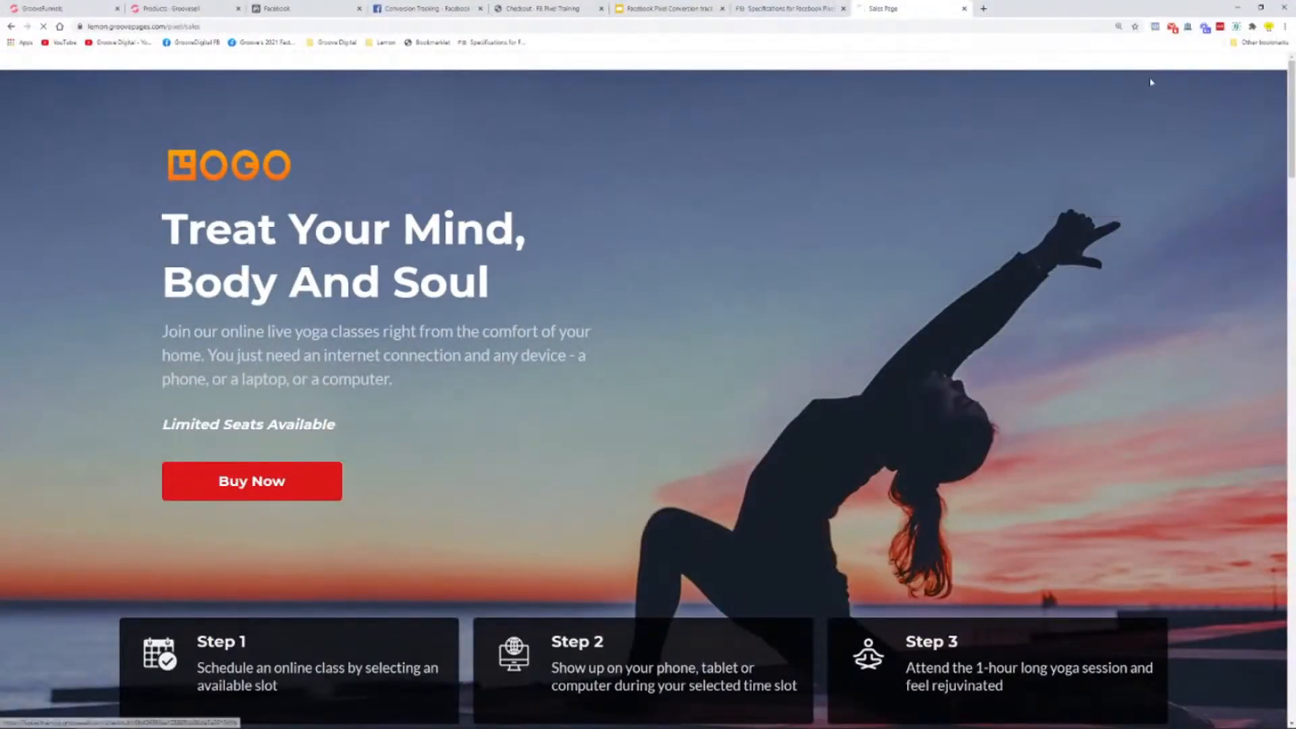
click(1158, 27)
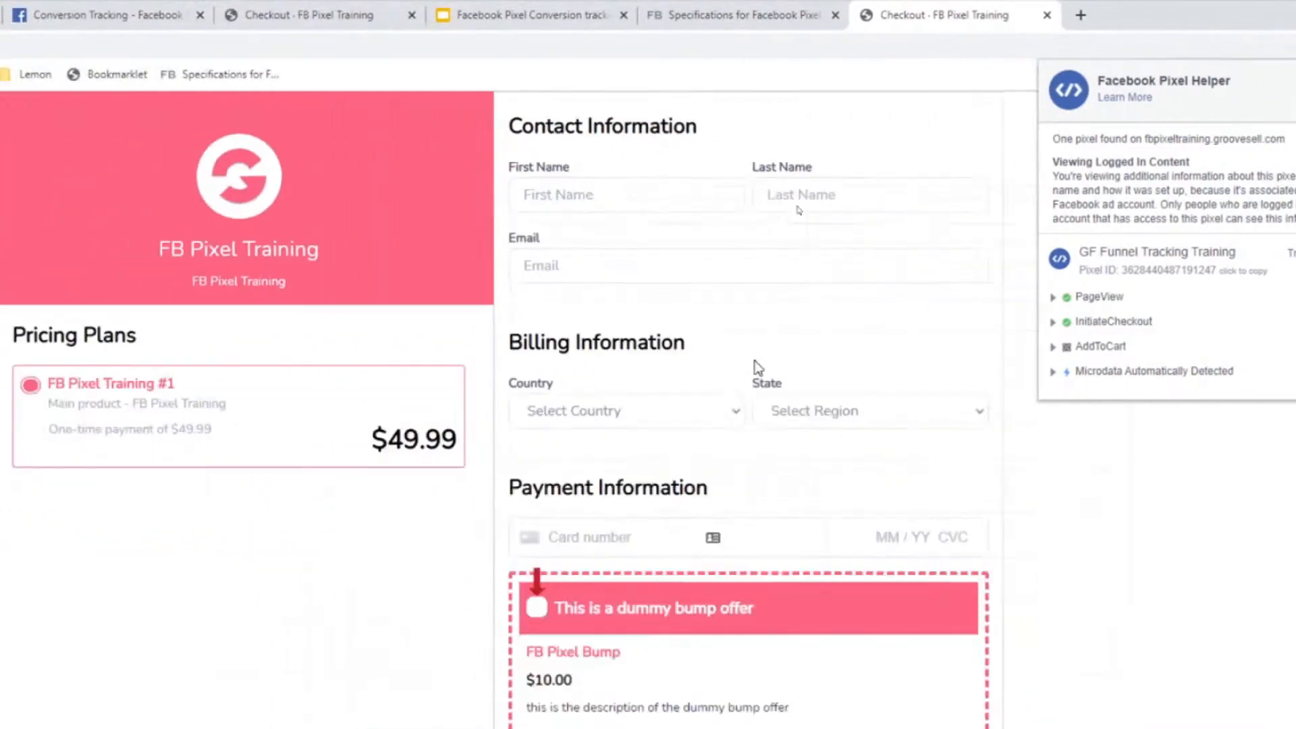
key(ctrl+minus)
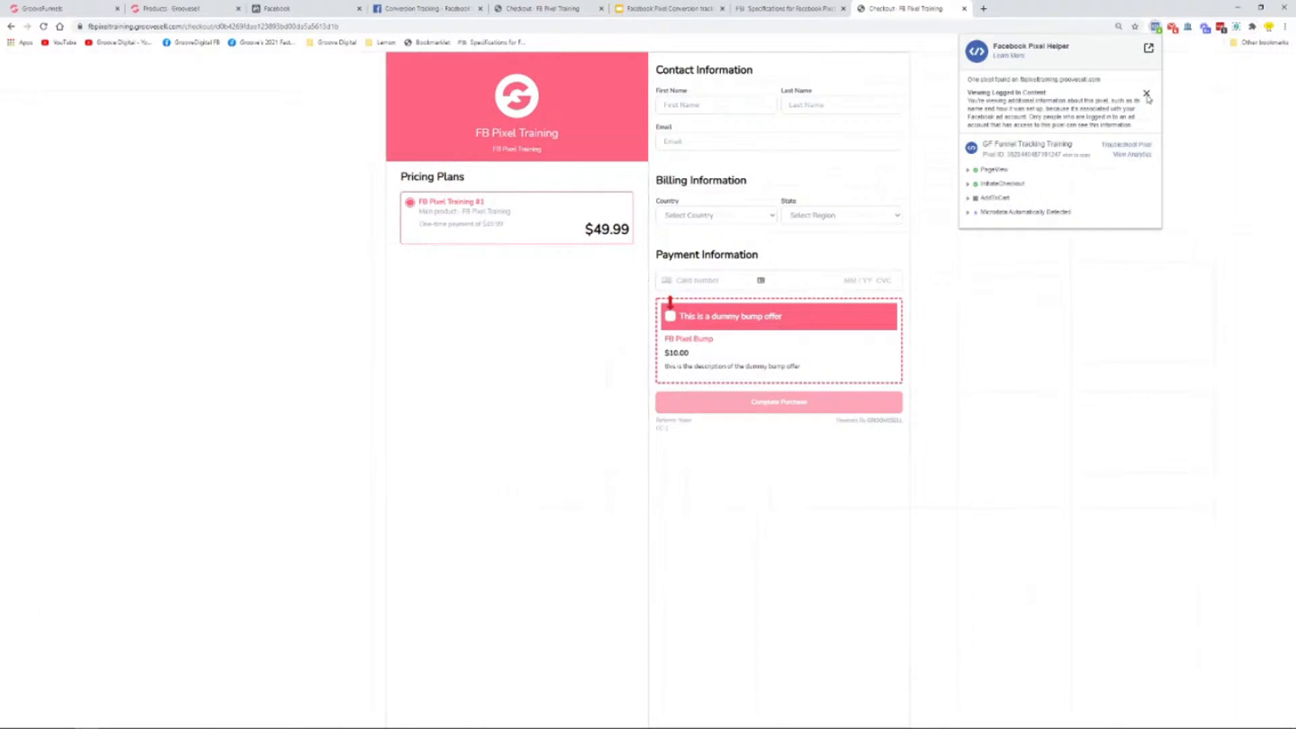
click(1199, 96)
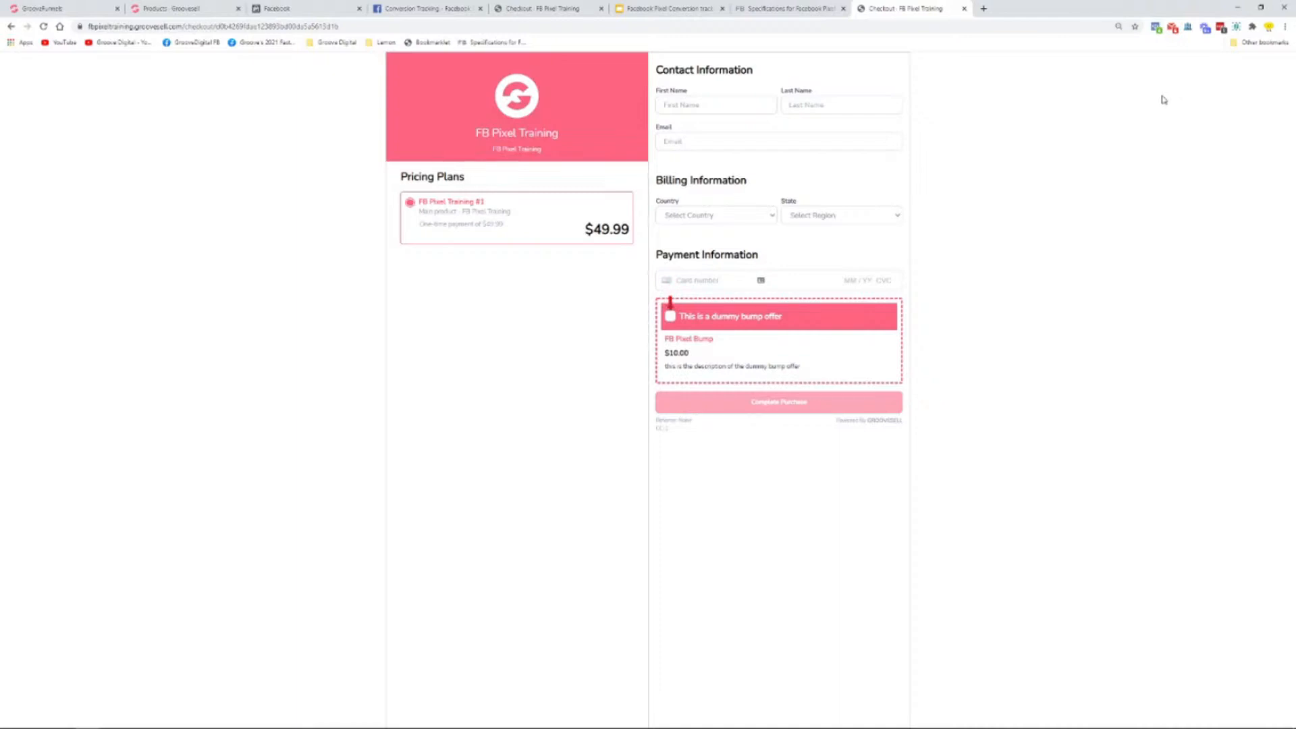
Step: Refresh the GF Funnel Tracking Training pixel's overview in Facebook Events Manager and open its Test Events view
click(311, 8)
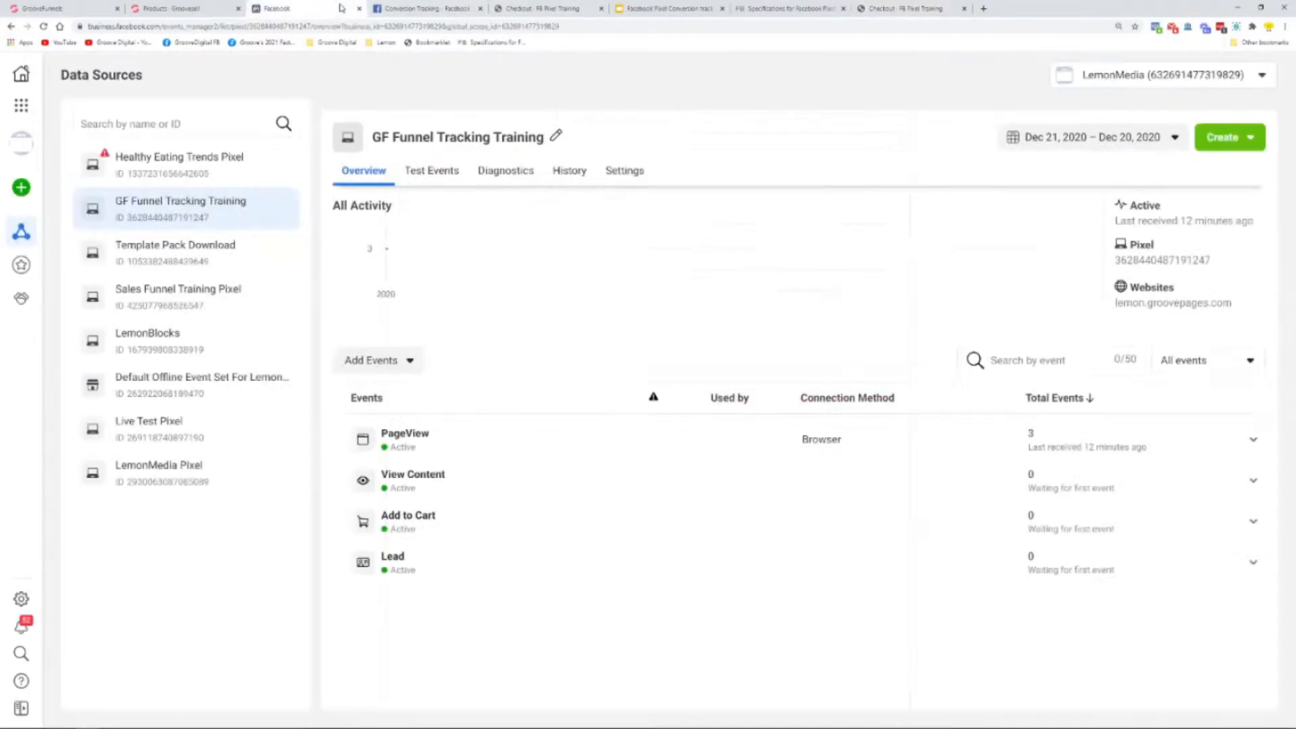
click(43, 26)
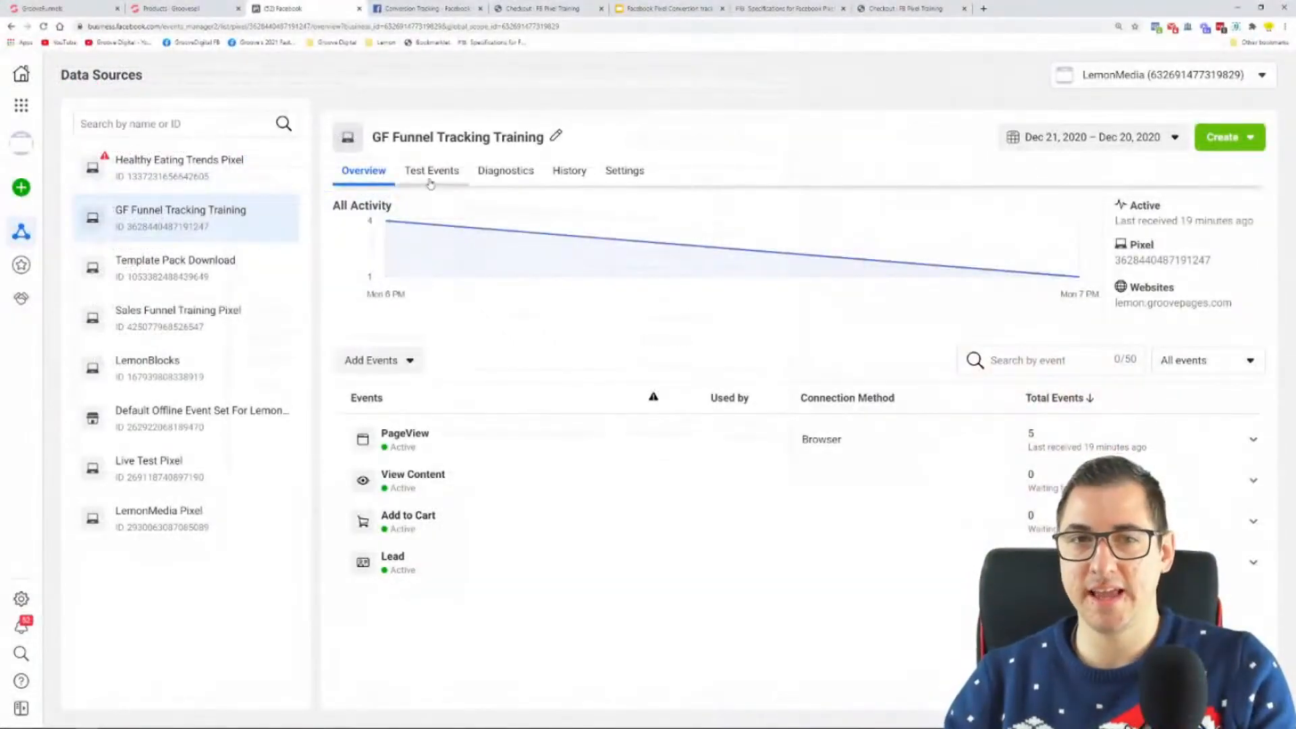
click(430, 183)
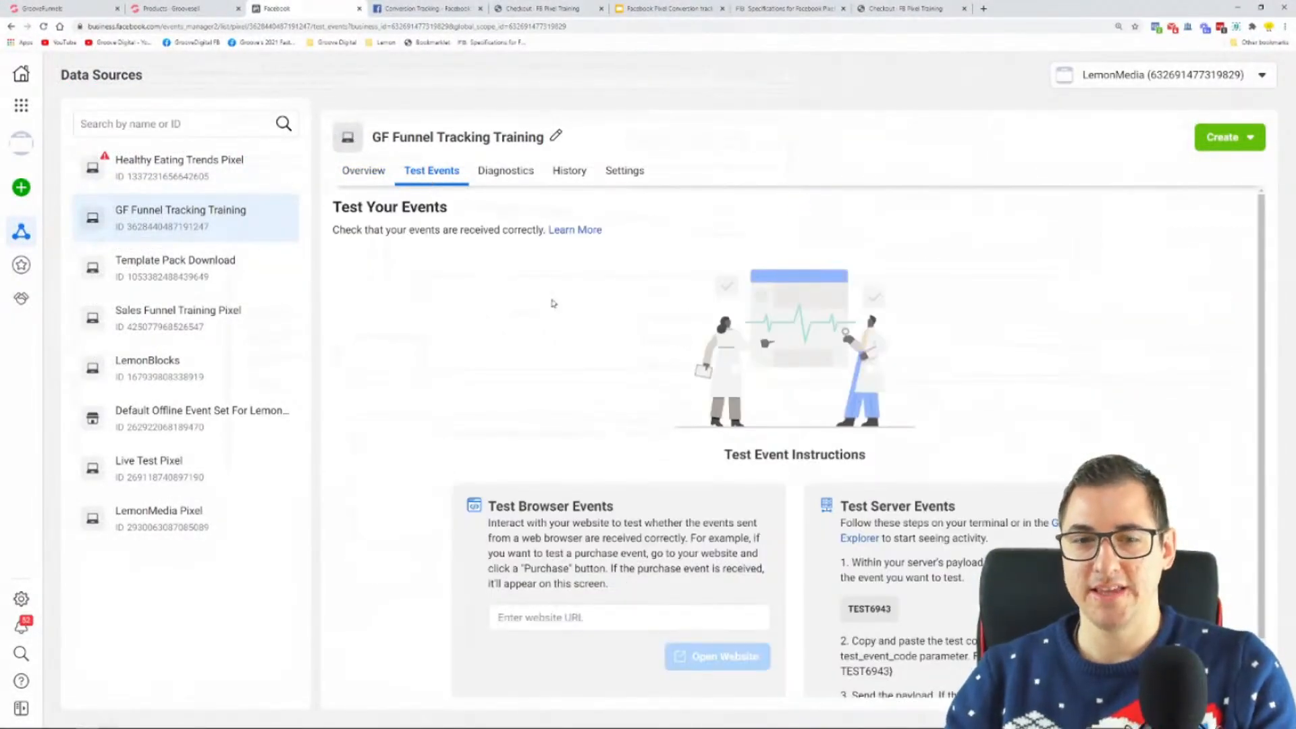
scroll(532, 313, down, 1)
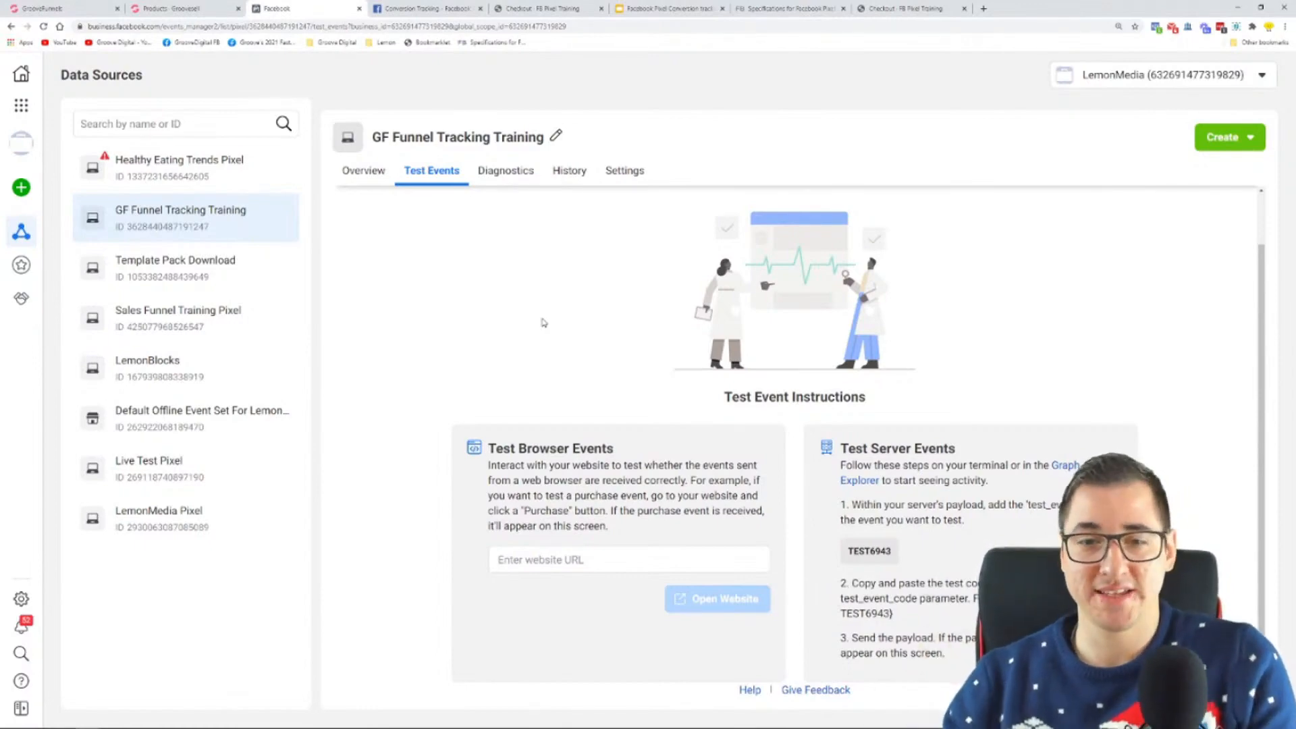
right_click(610, 557)
click(682, 439)
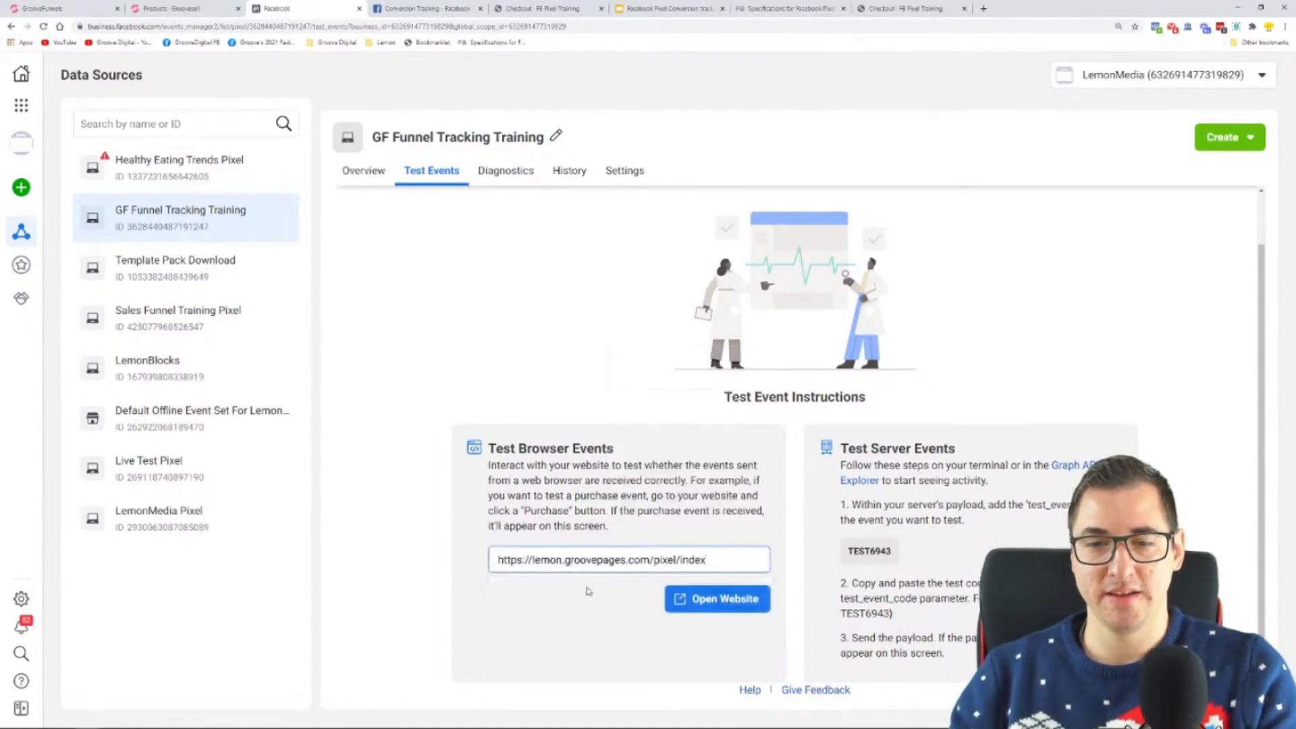
drag(534, 560, 483, 562)
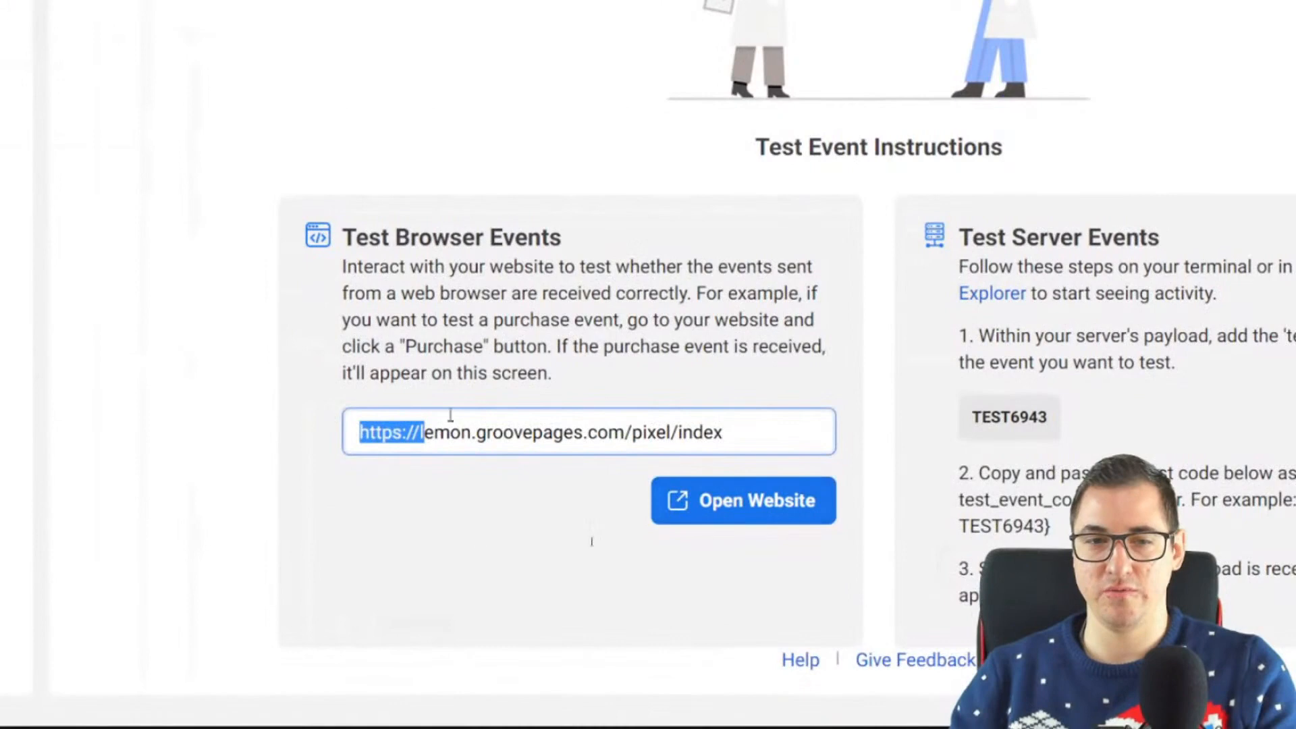
click(522, 399)
drag(342, 230, 645, 245)
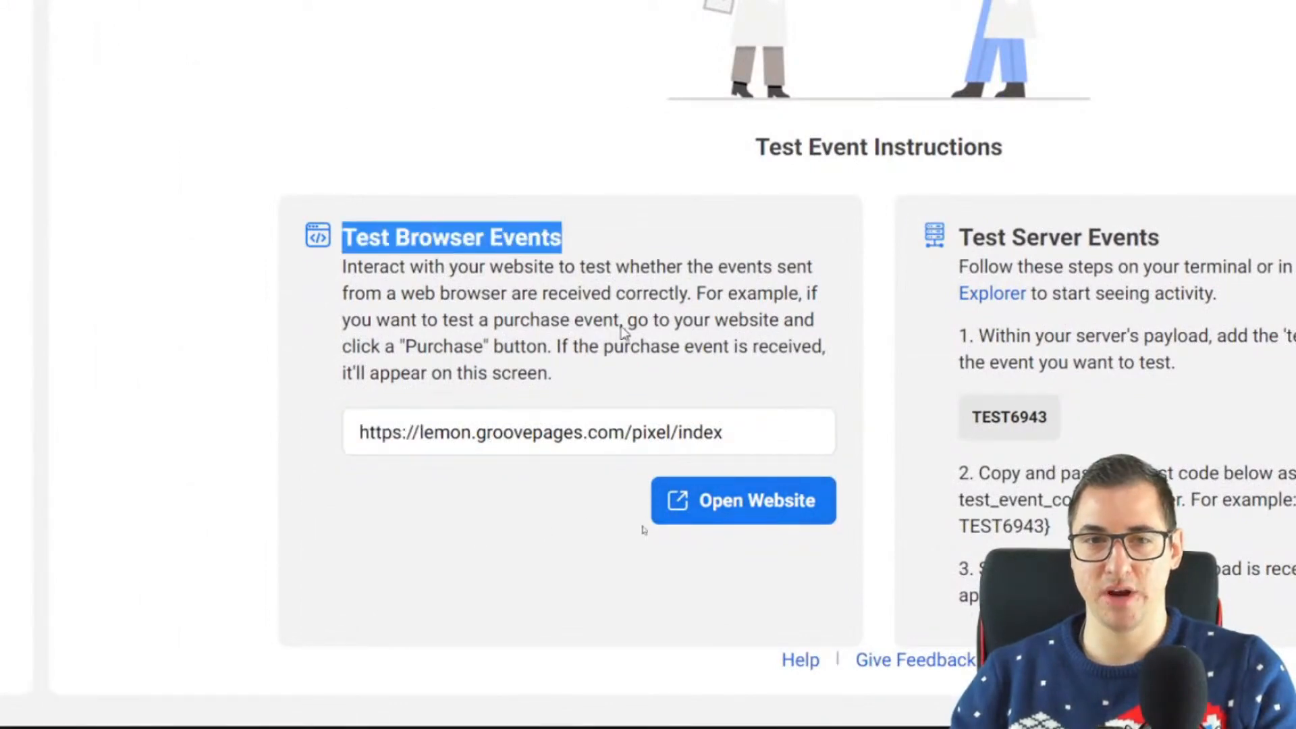
click(775, 514)
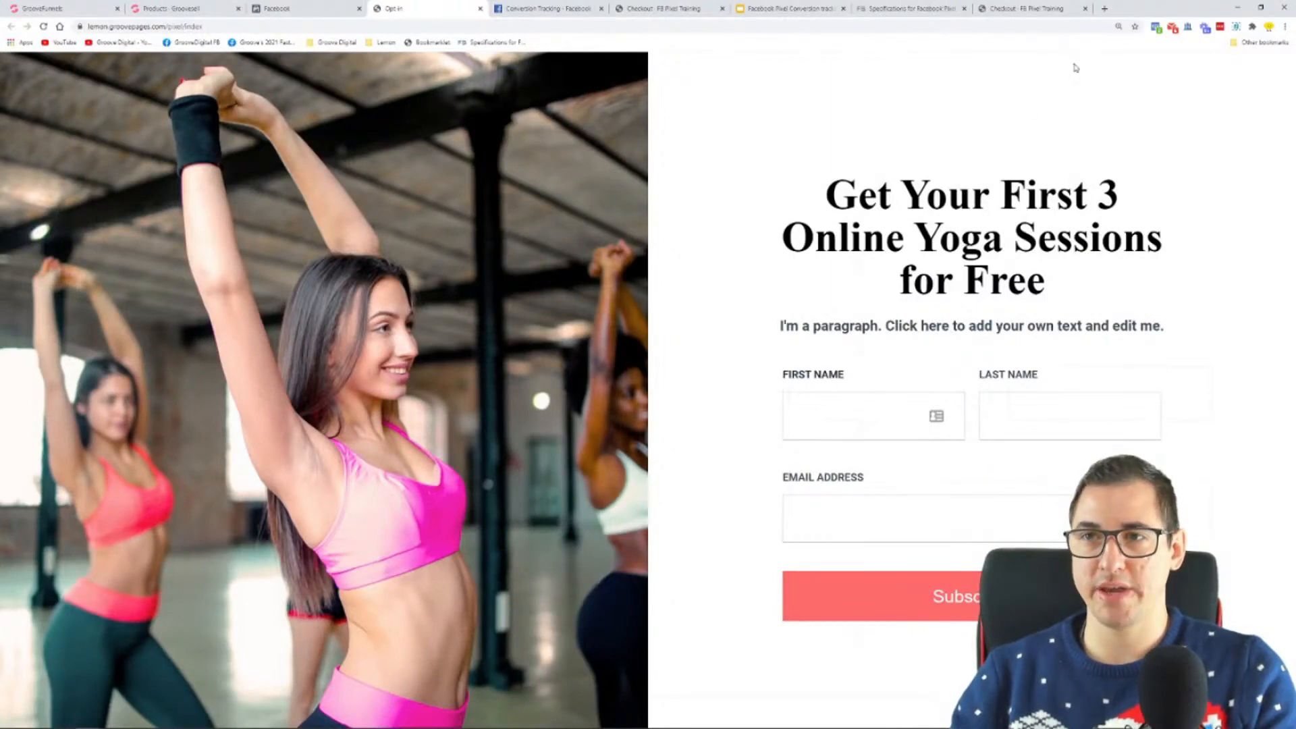
Step: Check the opt-in page in Facebook Pixel Helper, then subscribe and inspect the sales page's Lead event details
click(1155, 28)
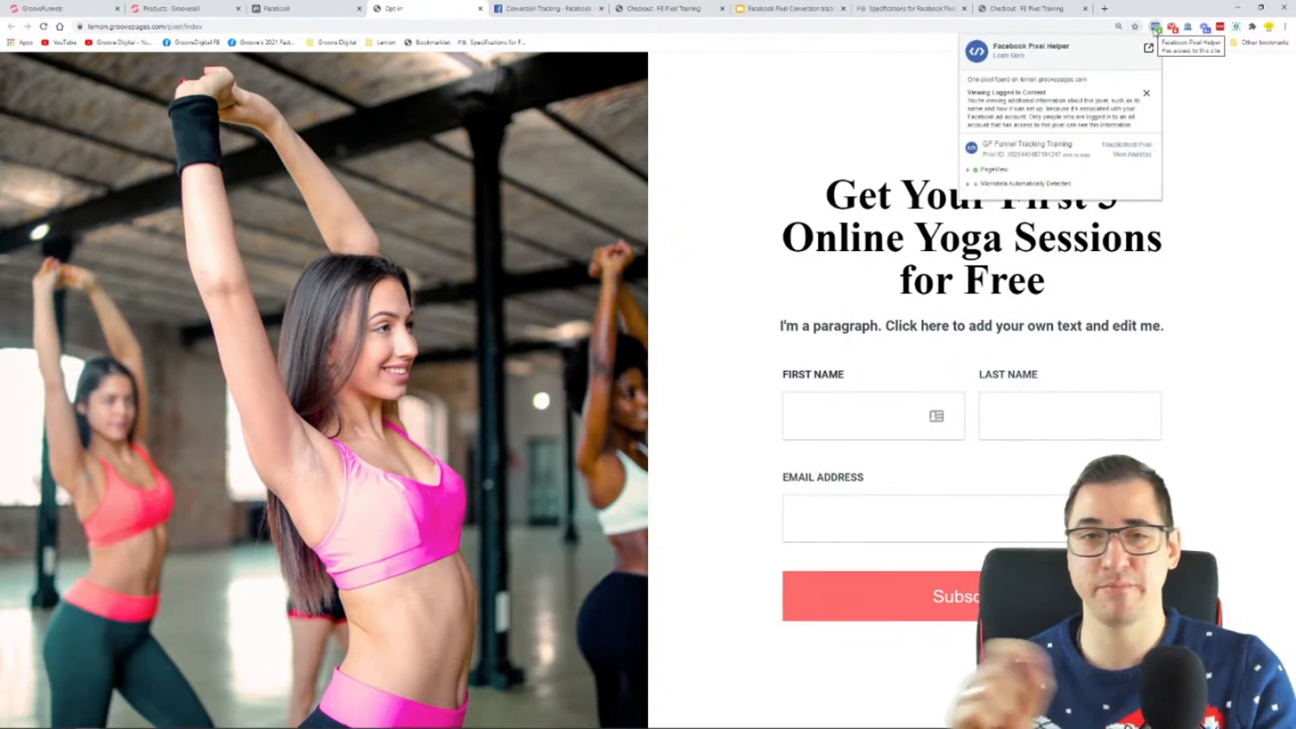
click(1155, 30)
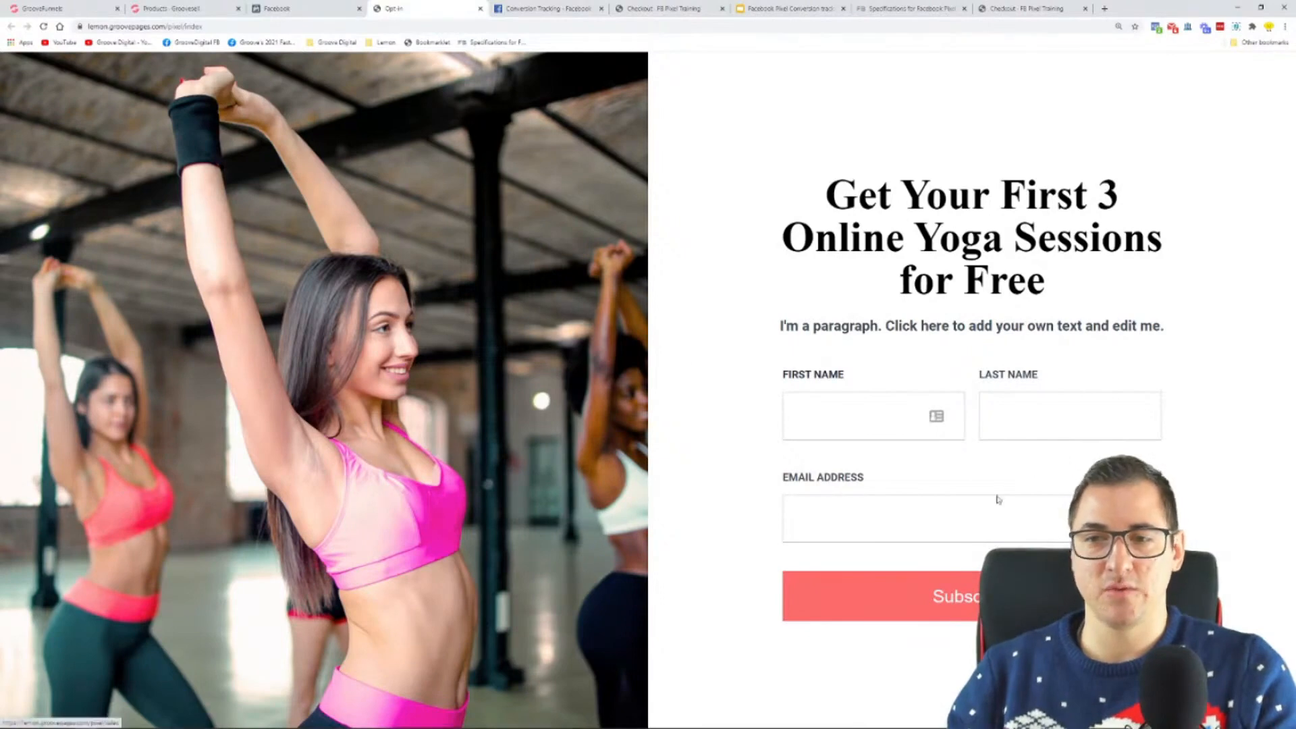
click(972, 597)
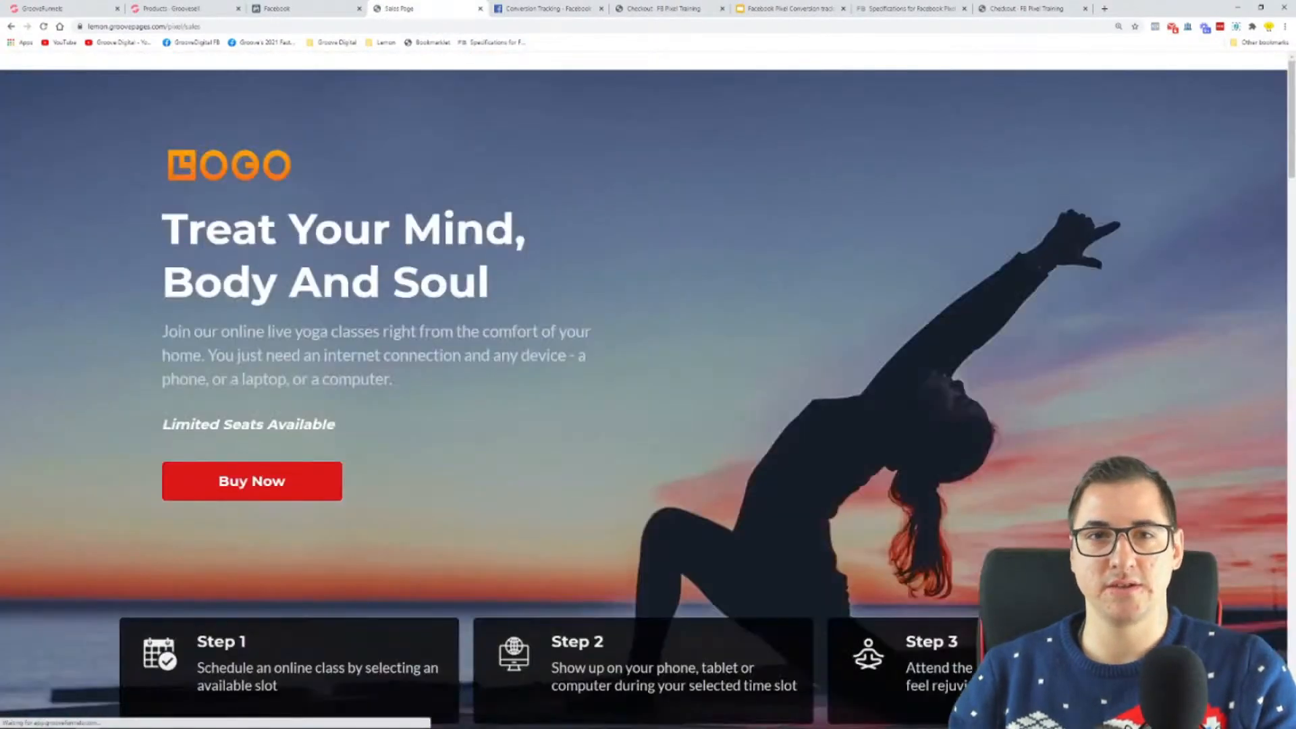
click(1158, 28)
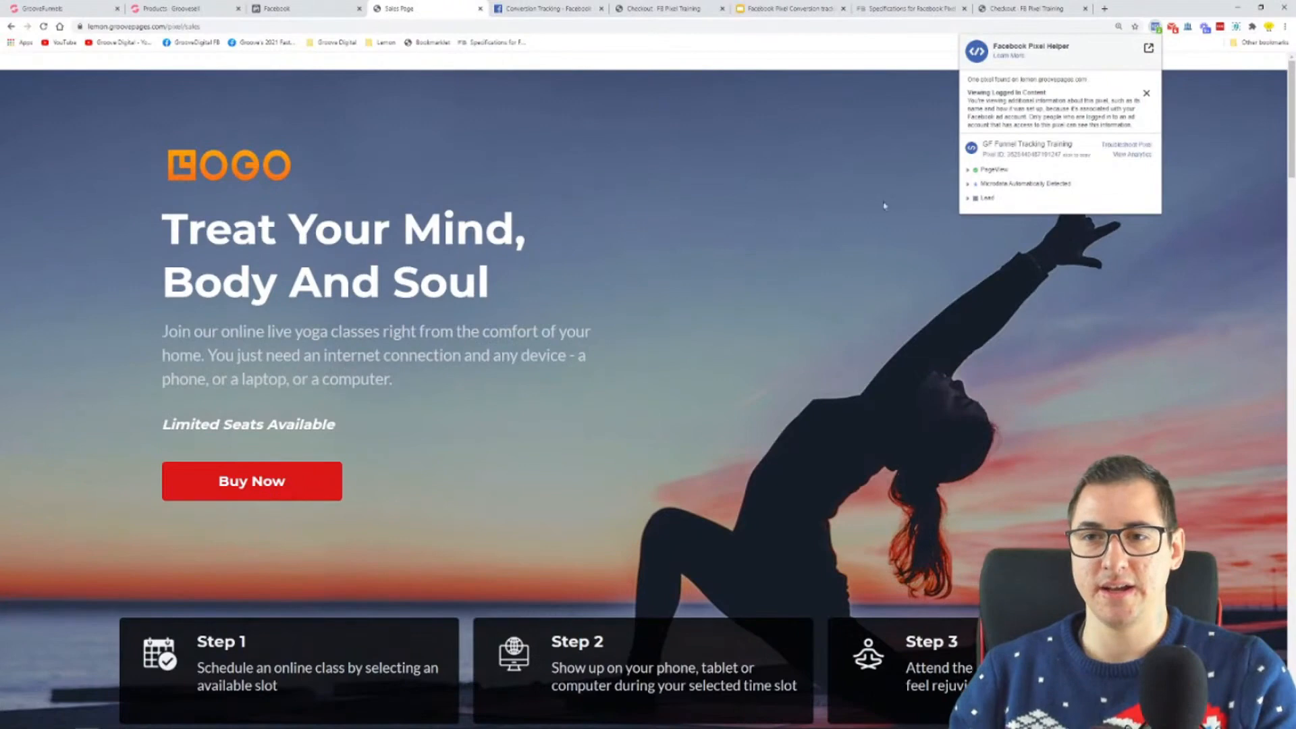
click(972, 200)
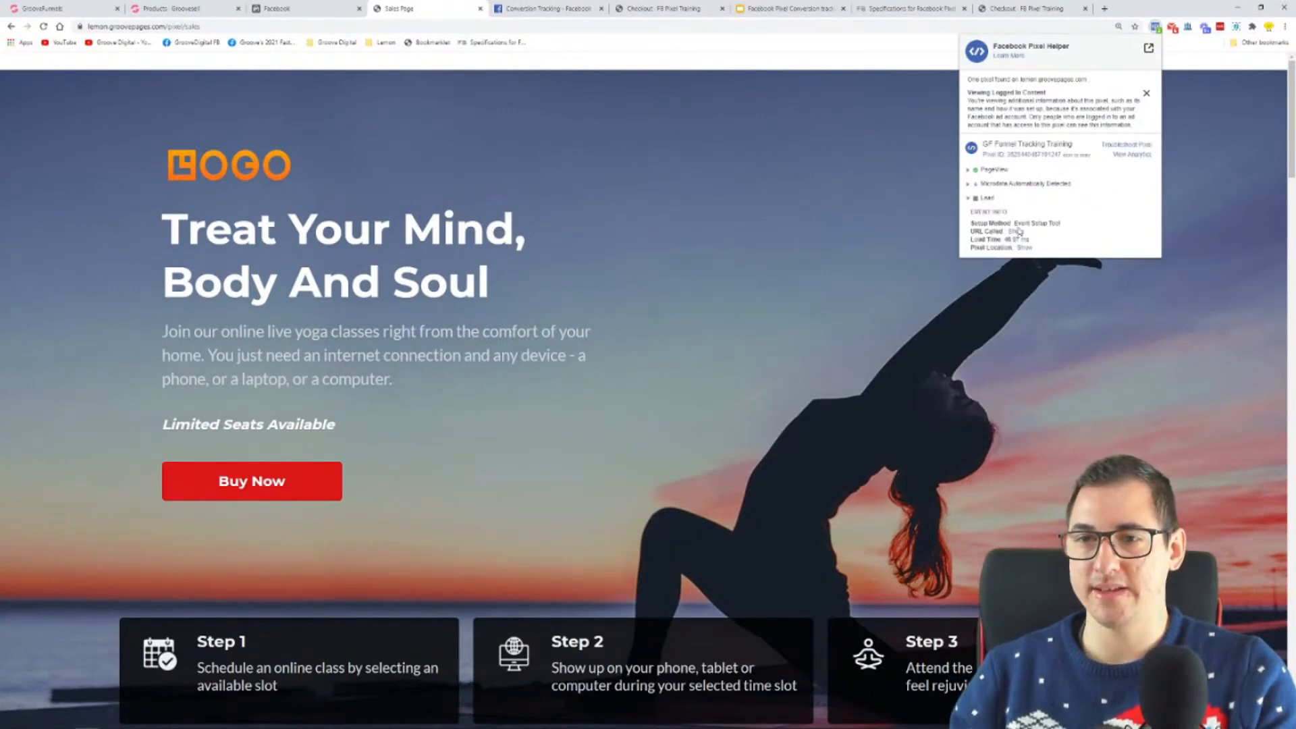
click(969, 199)
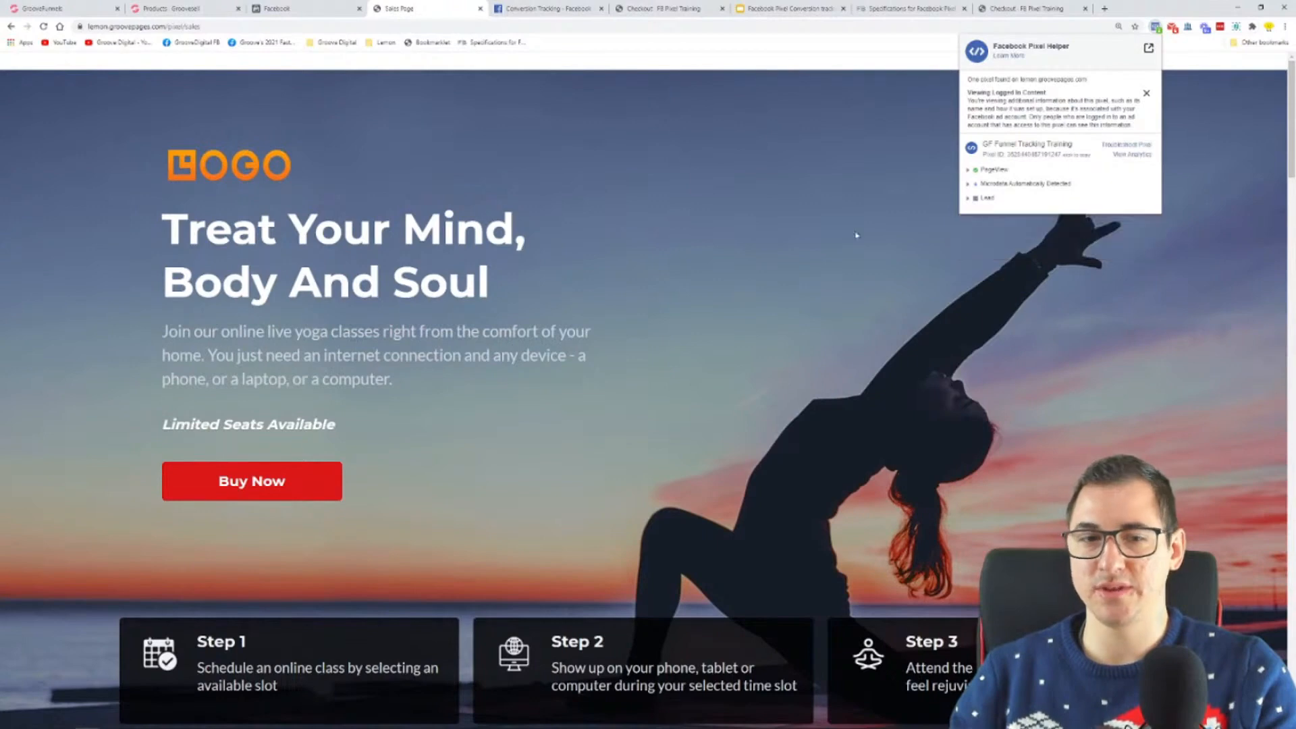
Step: Continue to the FB Pixel Training checkout, enlarge the page, and check its events in Facebook Pixel Helper
click(233, 481)
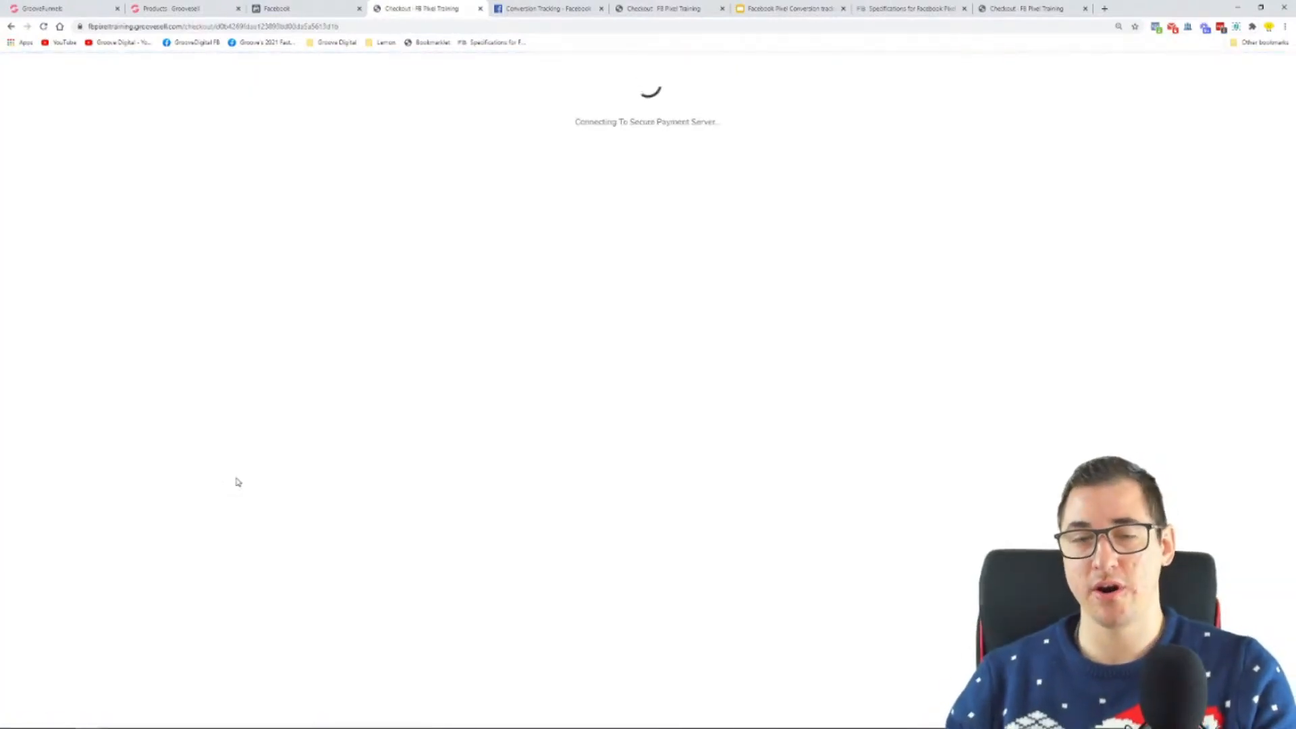
key(ctrl+plus)
key(ctrl+plus)
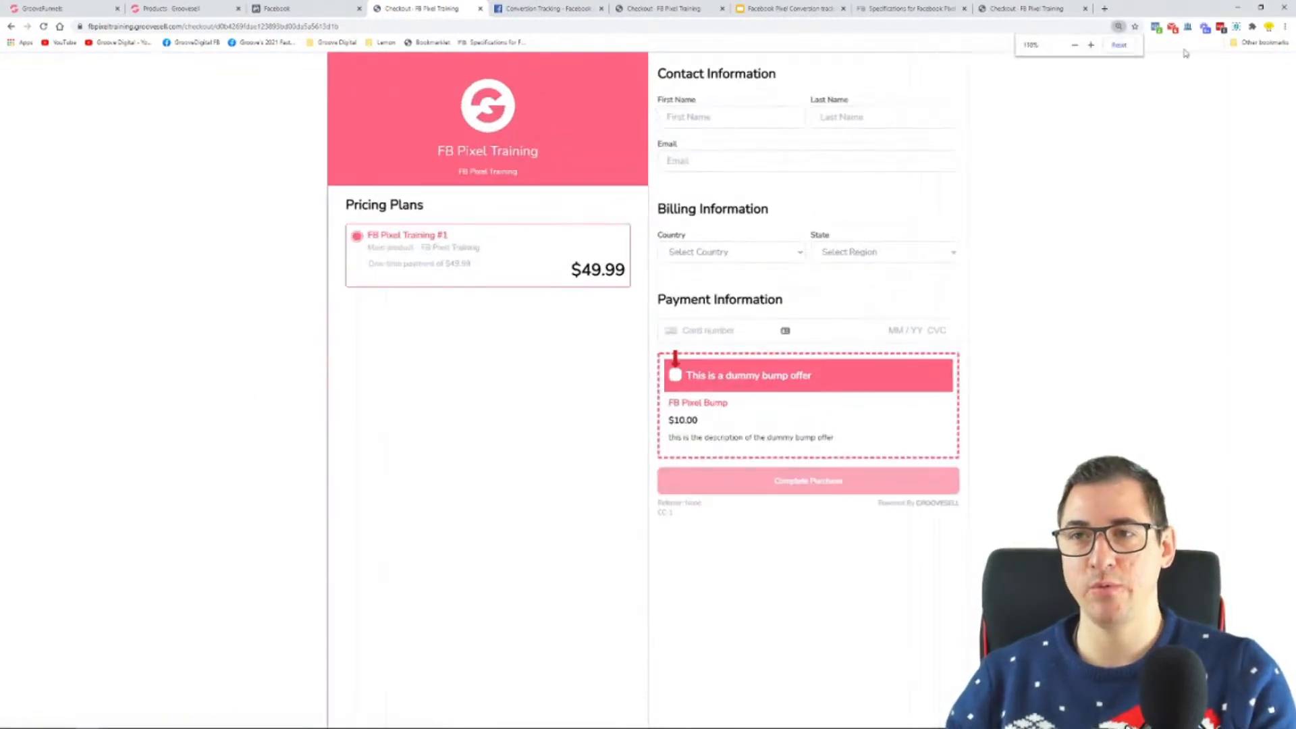
click(1172, 28)
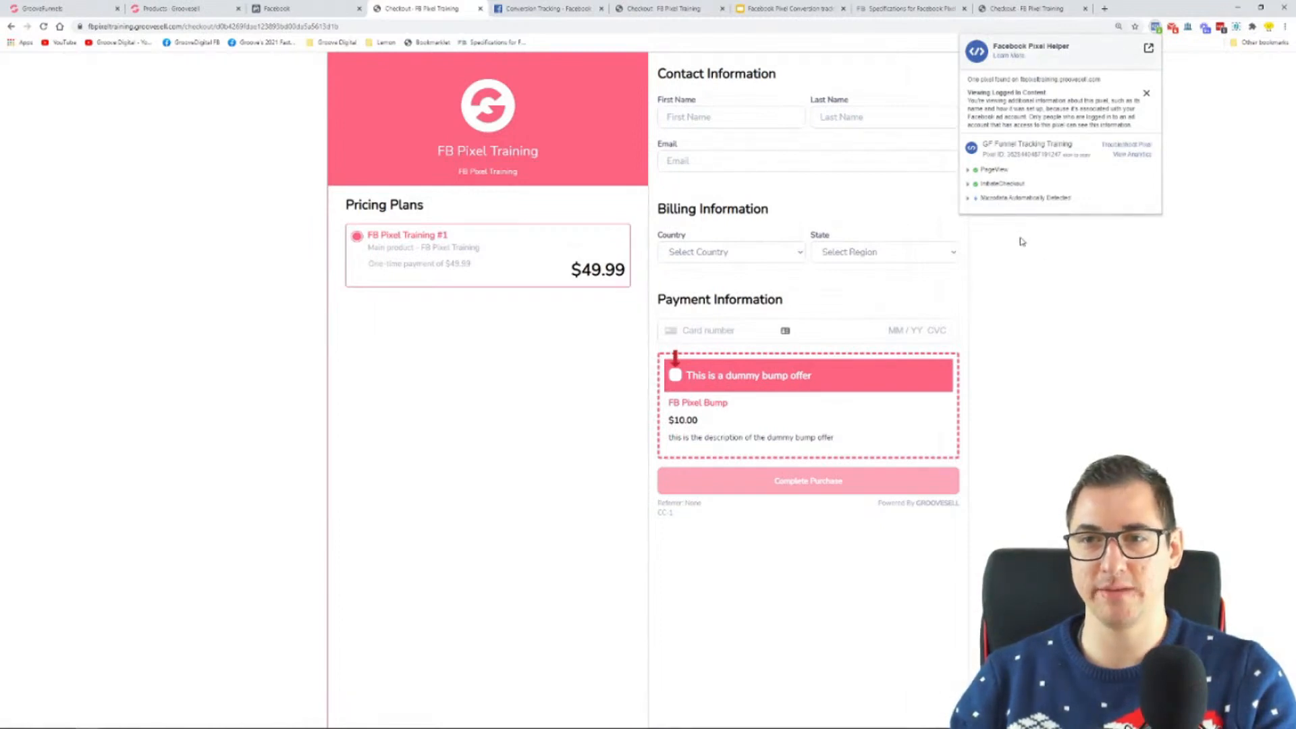
scroll(1023, 241, up, 1)
click(571, 398)
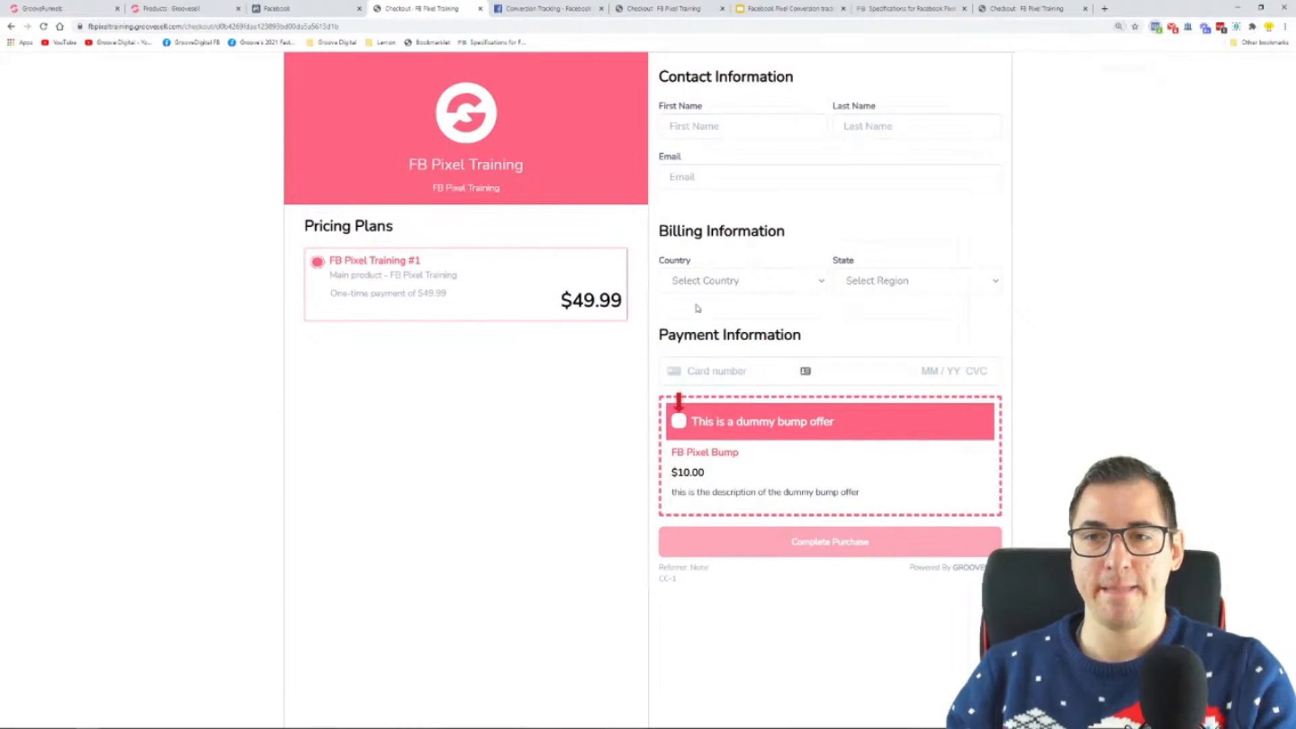
Step: Fill in the checkout's contact details from a saved address and set the state to Apac for Uganda
click(755, 127)
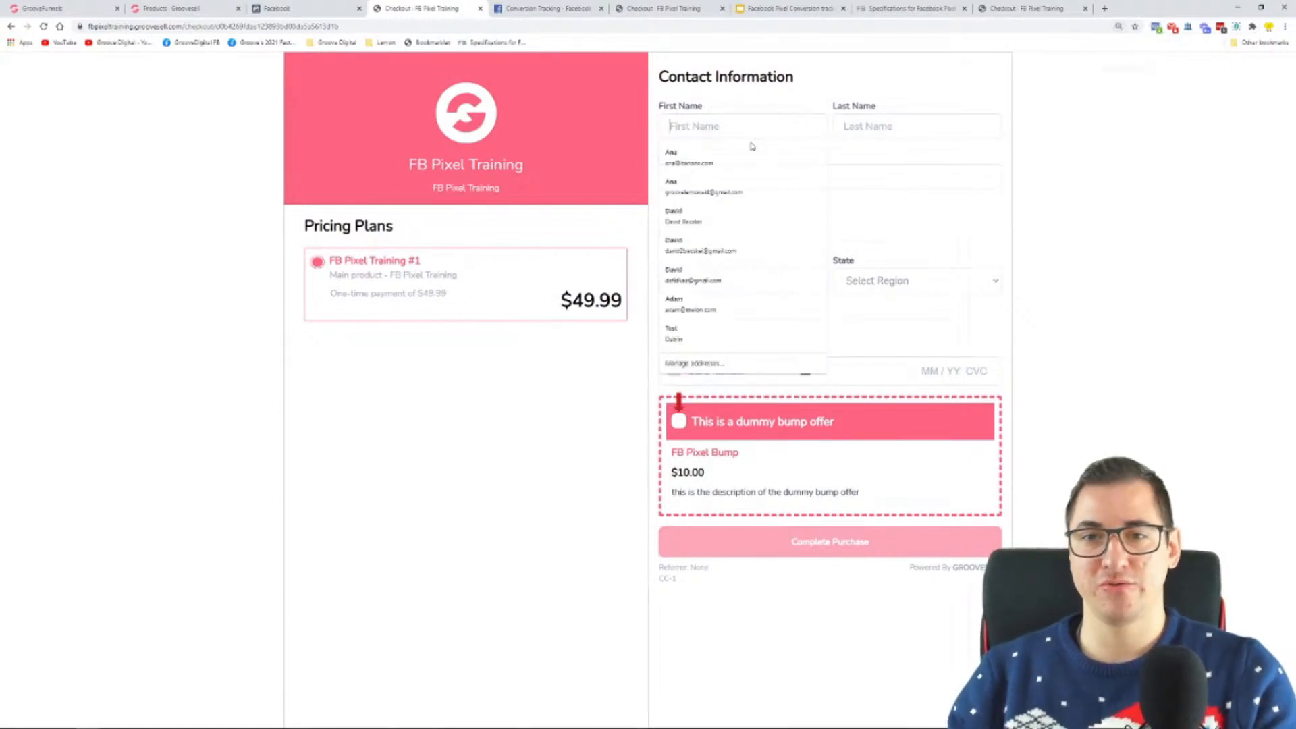
click(719, 166)
click(926, 287)
click(893, 386)
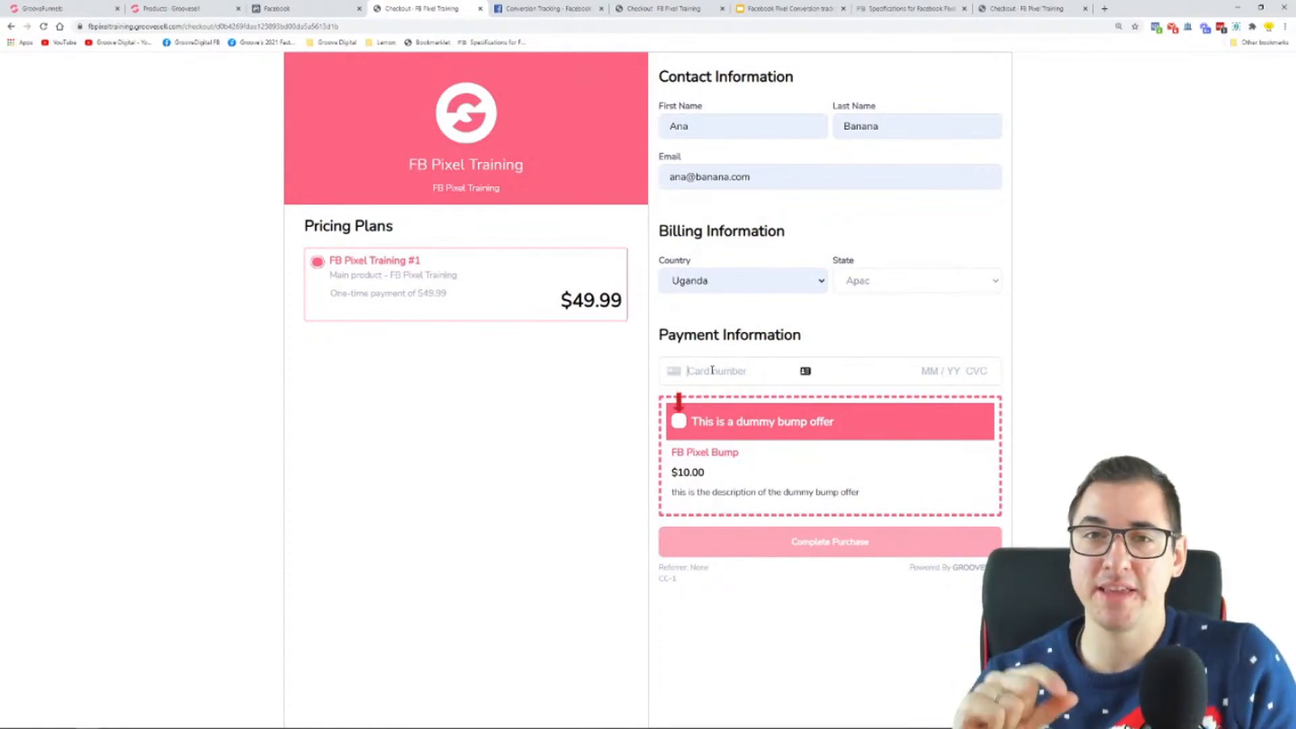
Step: Enter the card number, expiry, security code and ZIP at the checkout, include the dummy bump offer, and complete the purchase
text(4242 4242 4)
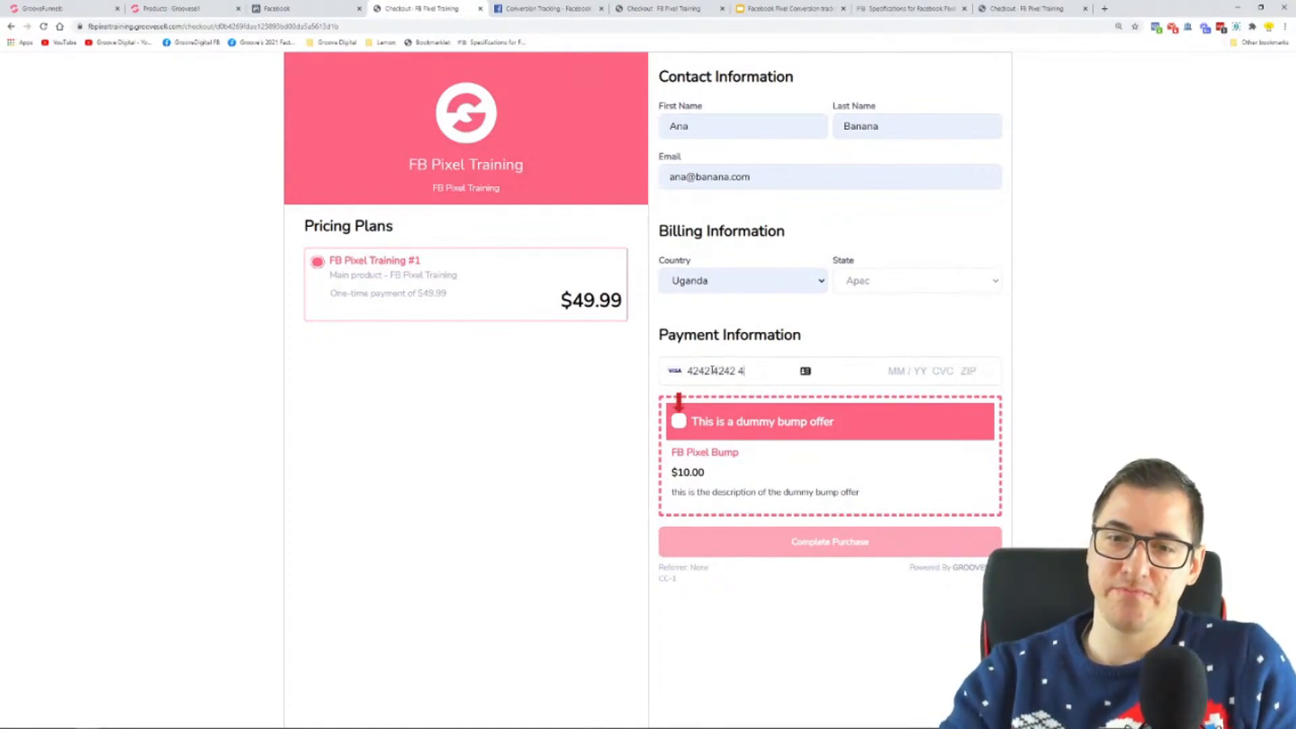
text(242 4242 04 / 24 242 42424)
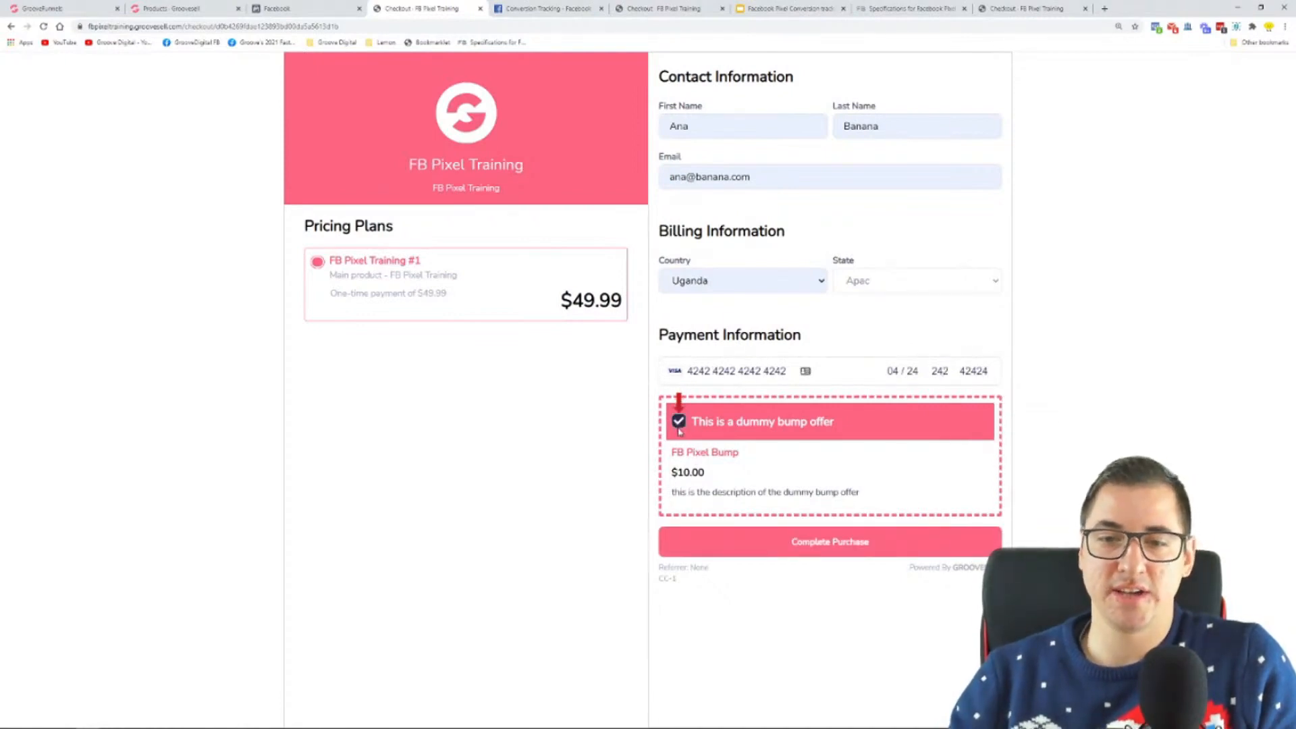
click(829, 542)
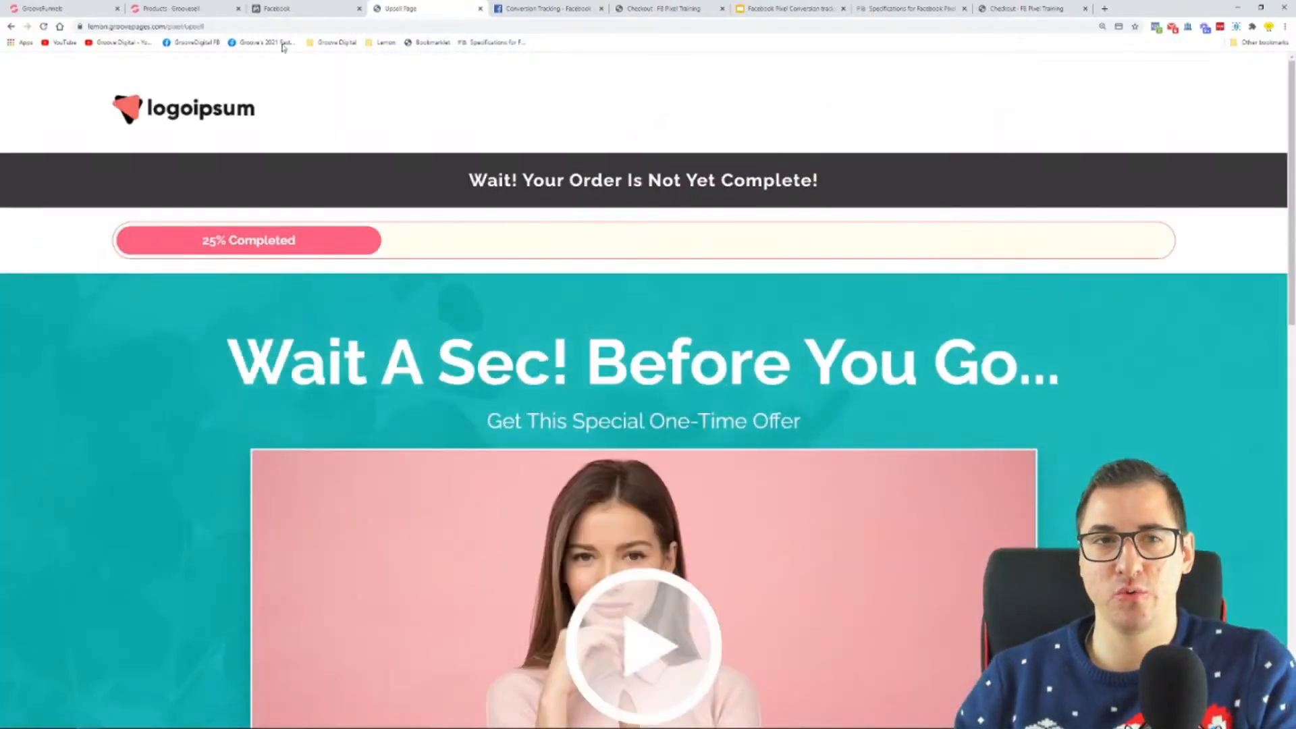
Step: Inspect the value parameter of the new Purchase event in the pixel's Test Events list, then collapse the event
click(289, 12)
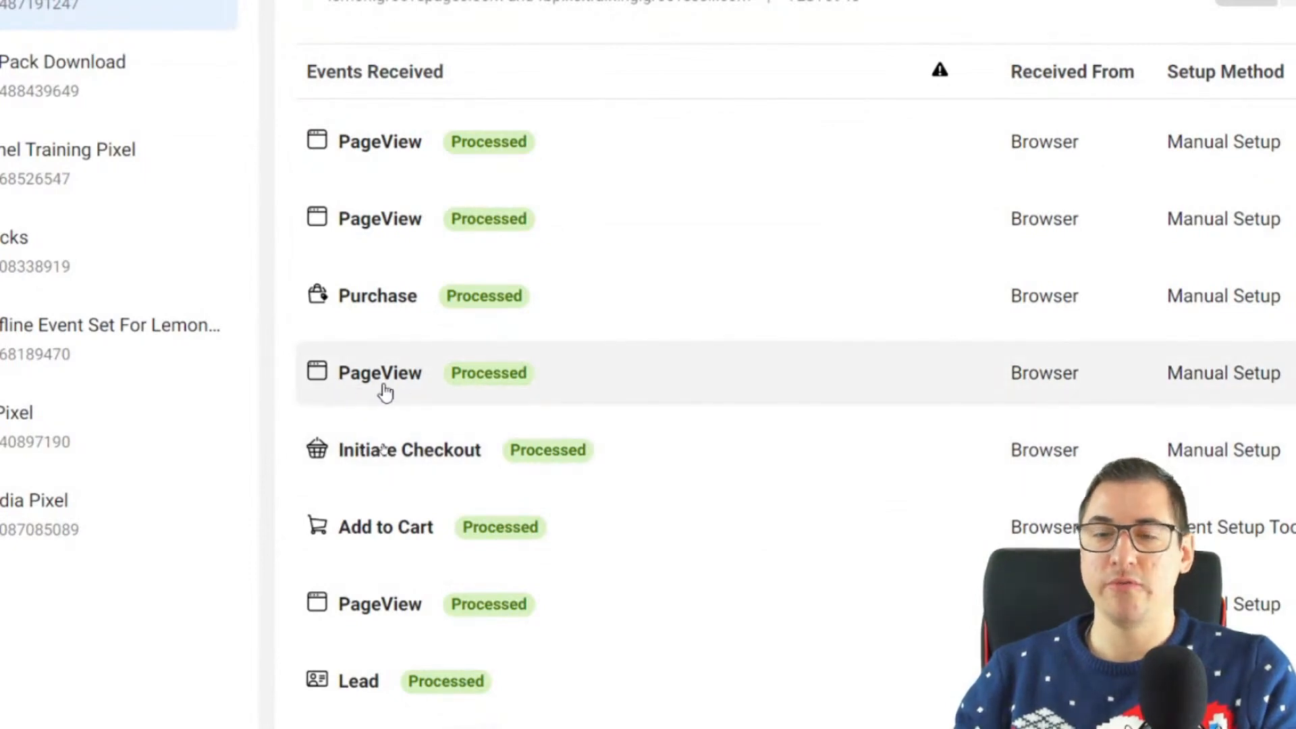
click(374, 307)
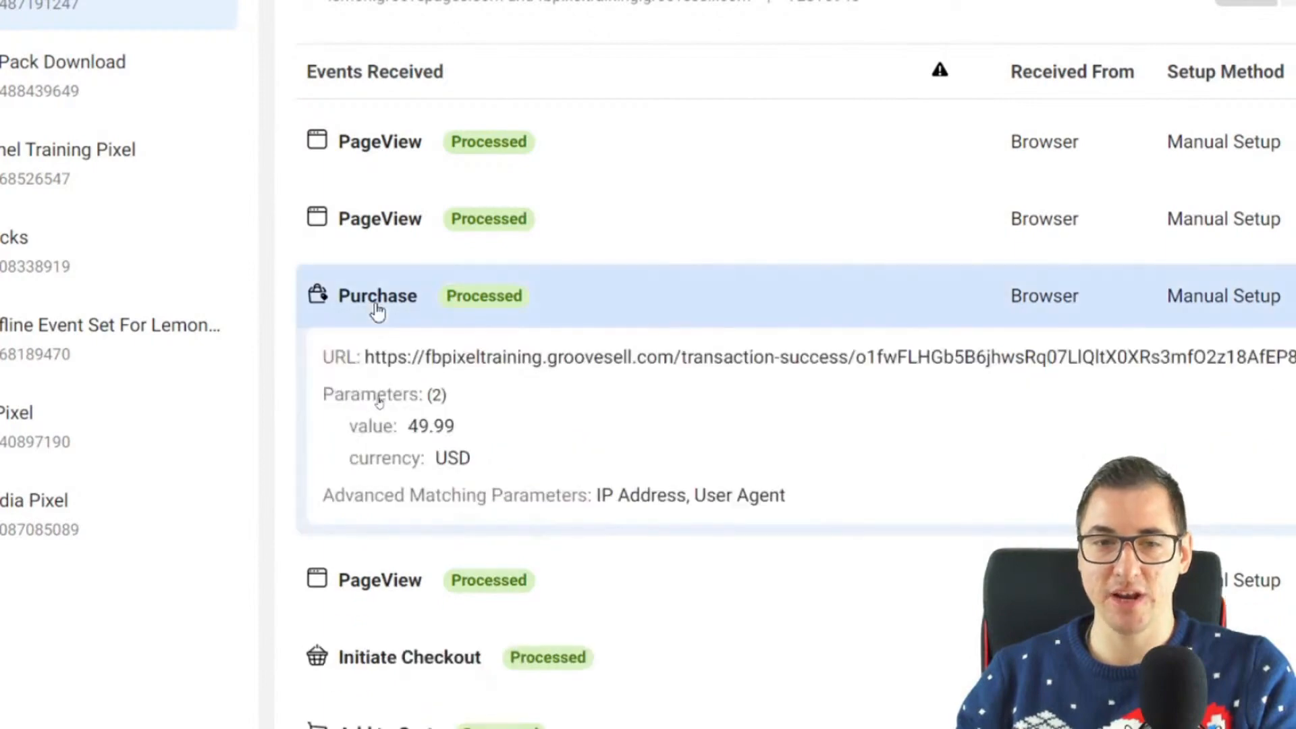
drag(408, 427, 464, 438)
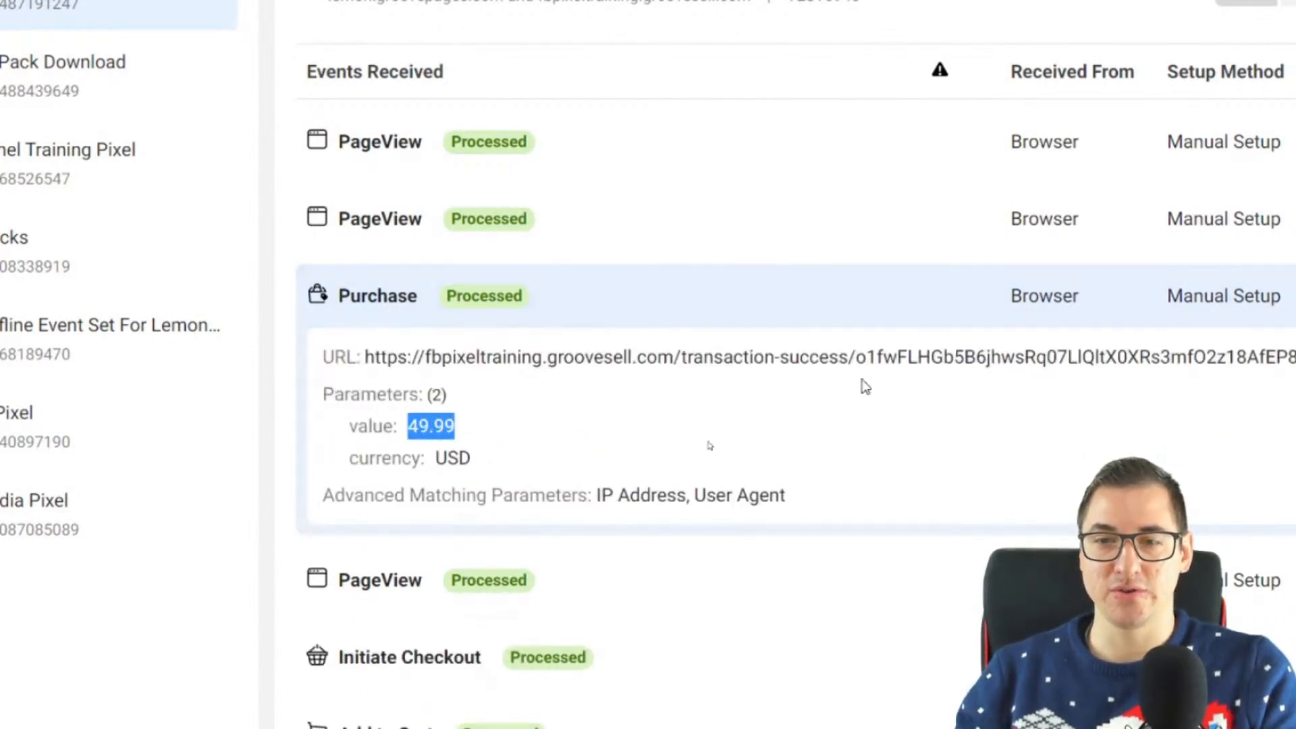
click(309, 296)
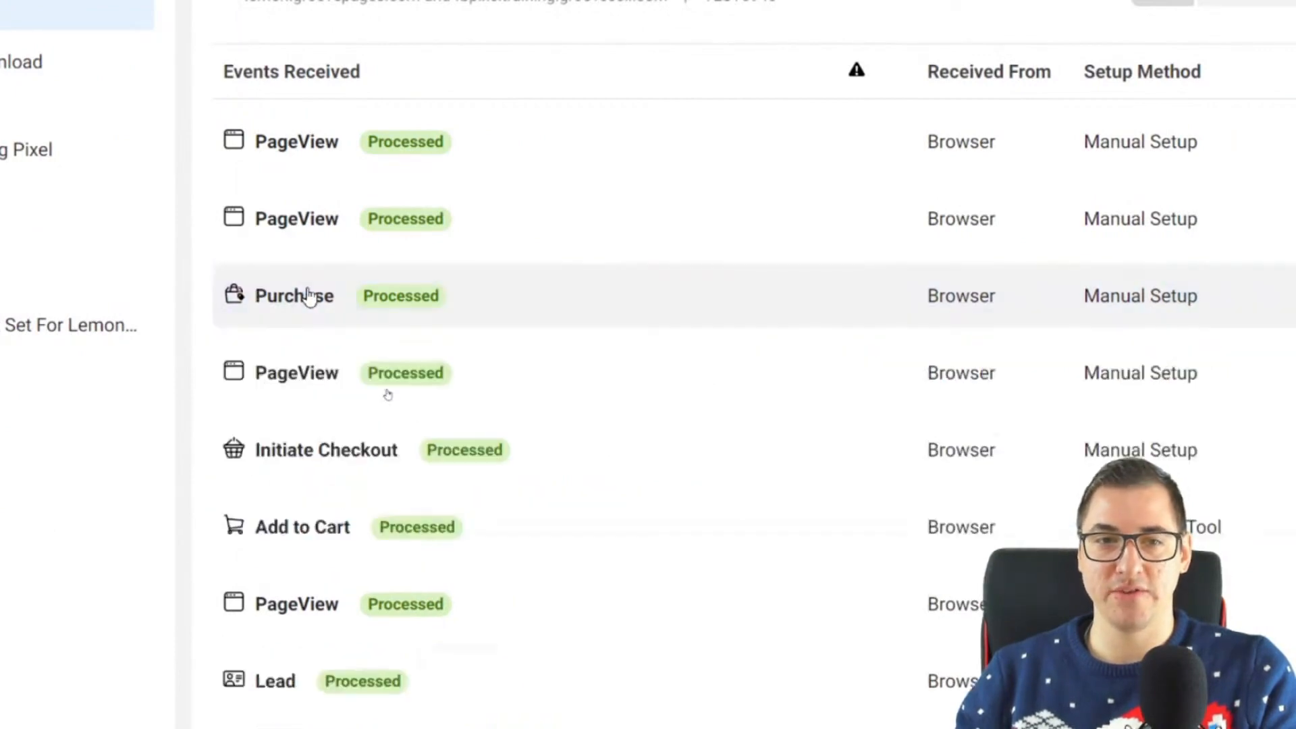
Step: Check the URLs of the two newest PageView events, then collapse both
click(290, 237)
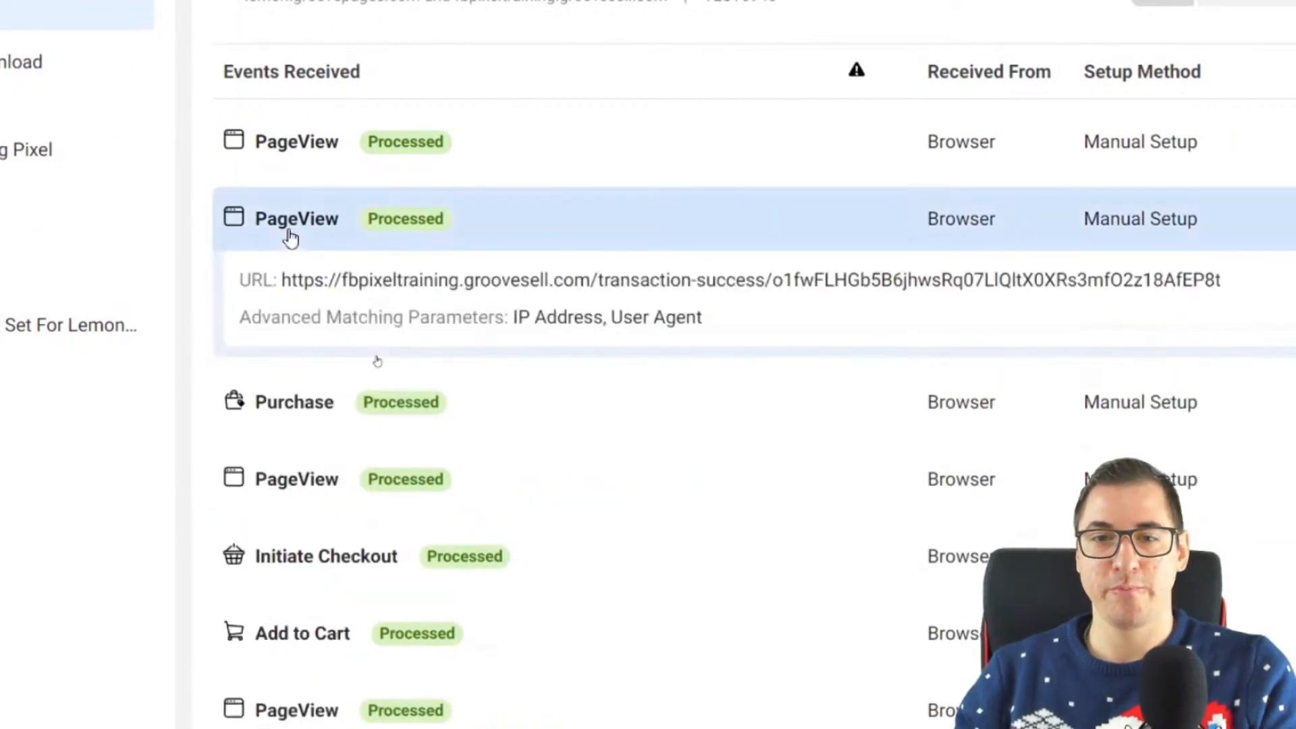
click(290, 141)
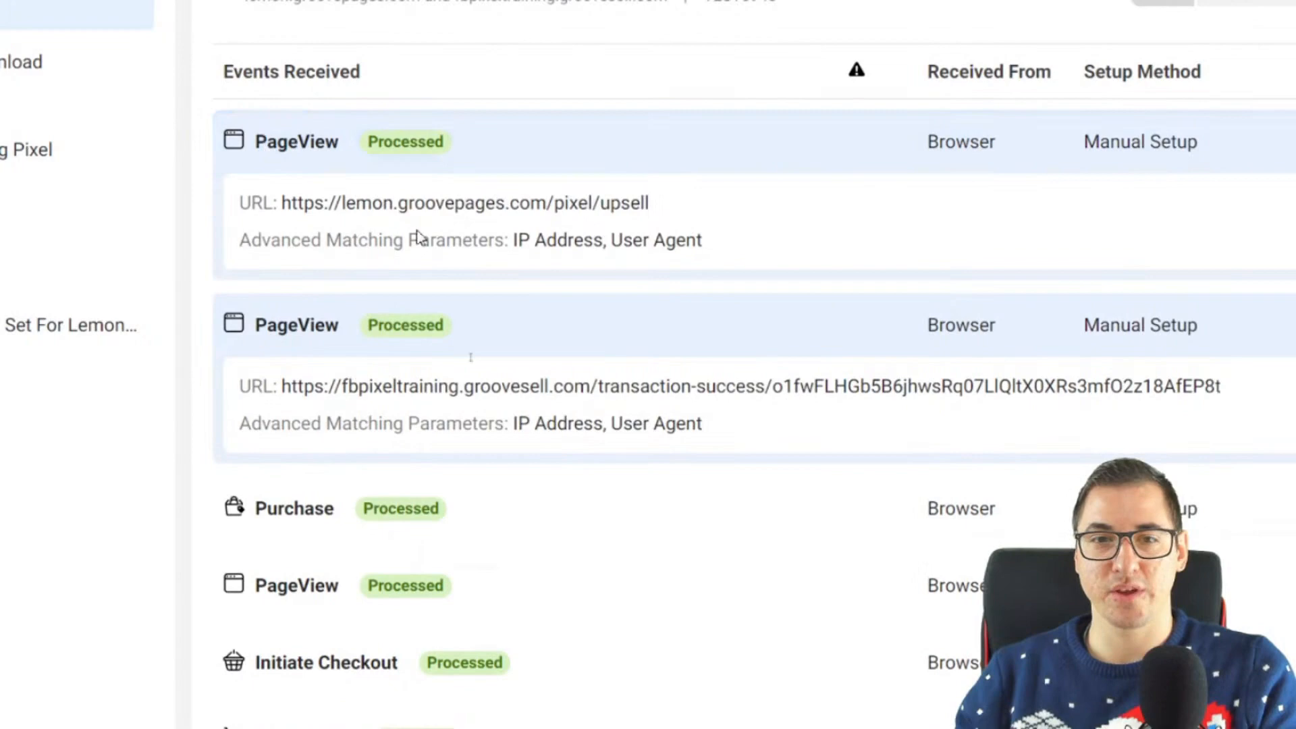
drag(662, 213, 591, 209)
click(293, 329)
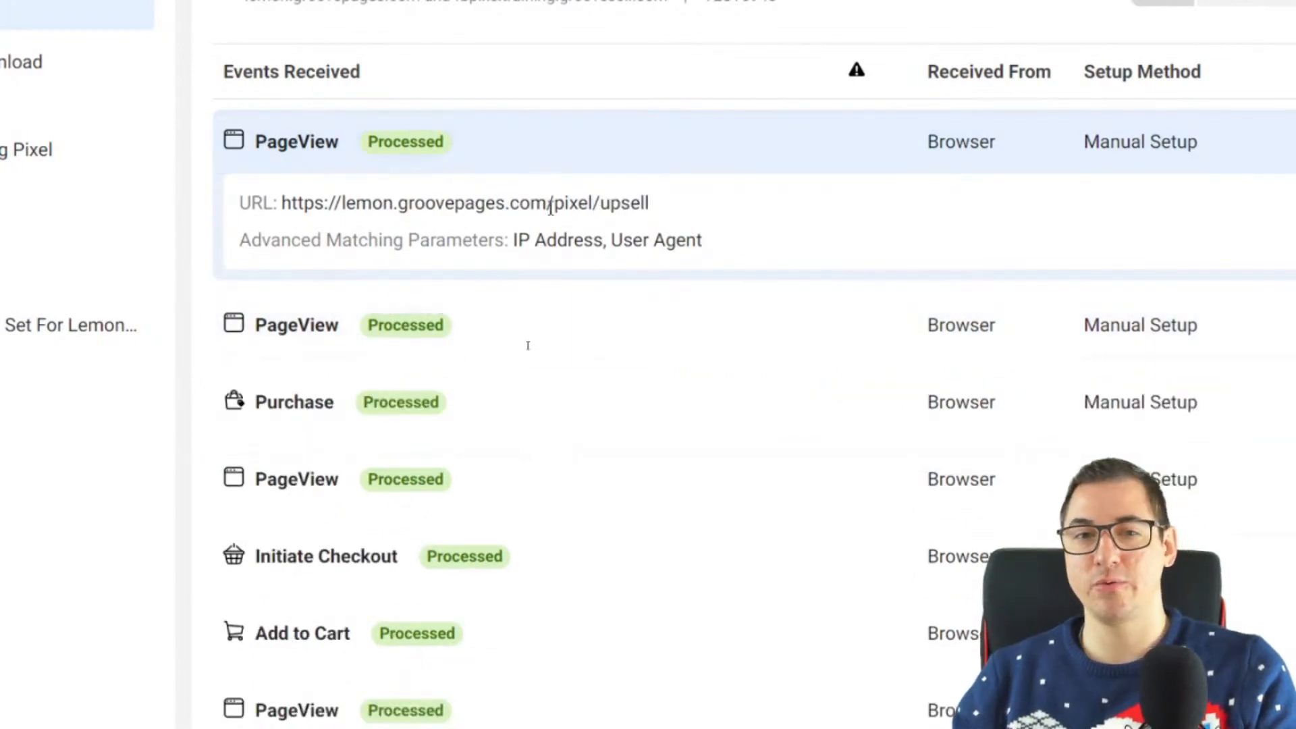
click(313, 140)
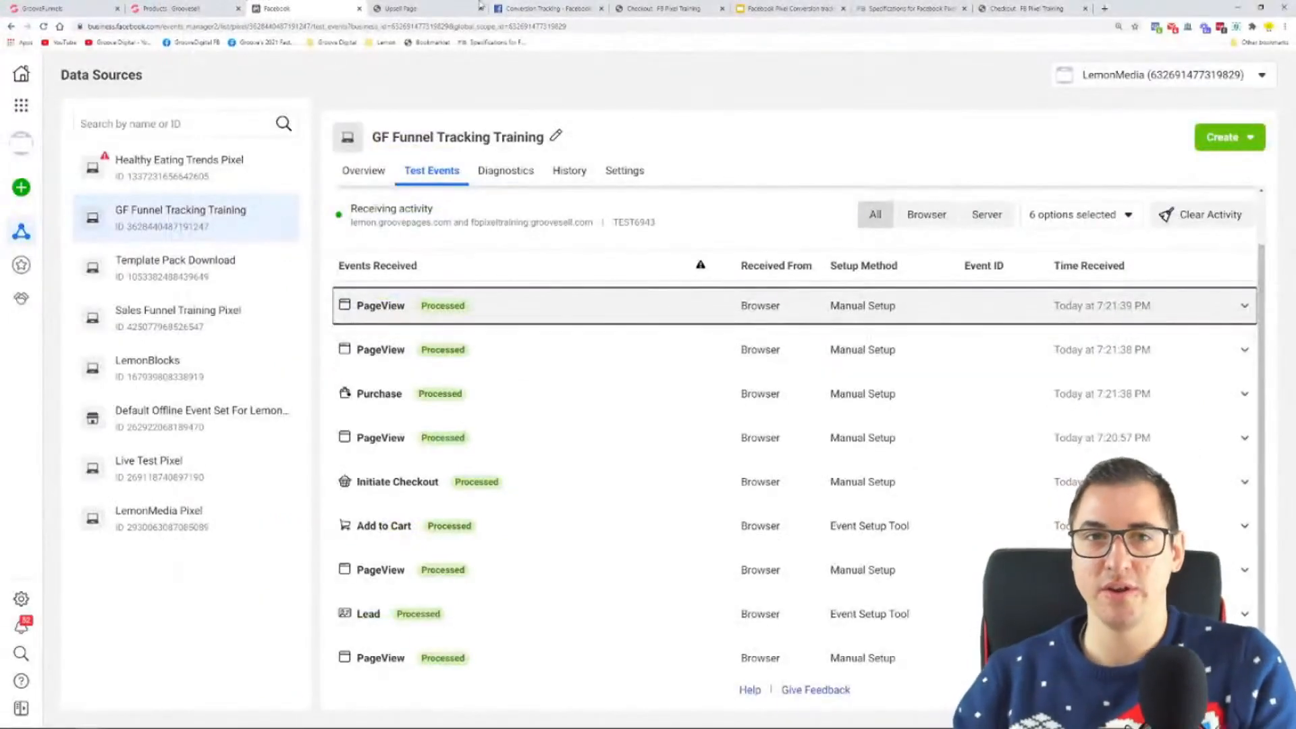
Step: Return to the upsell page and accept its offer by adding it to the order
click(432, 8)
scroll(699, 424, down, 8)
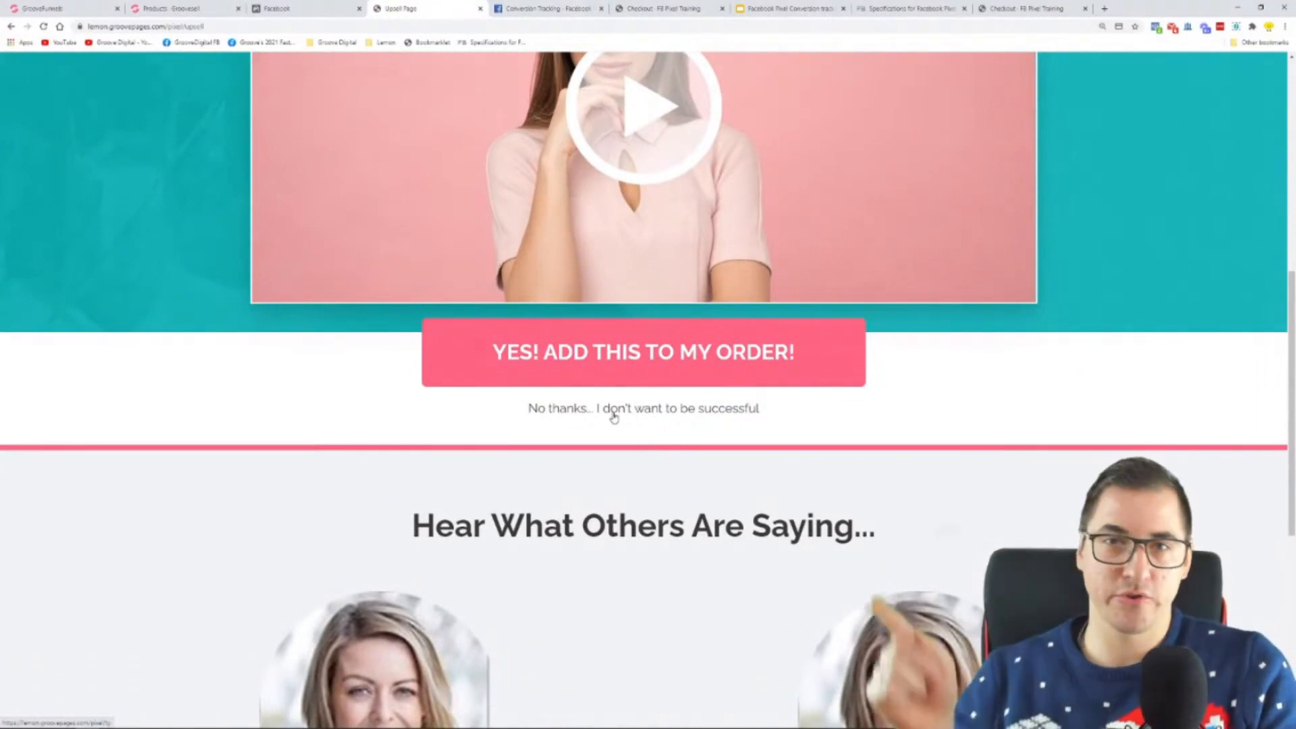
click(637, 361)
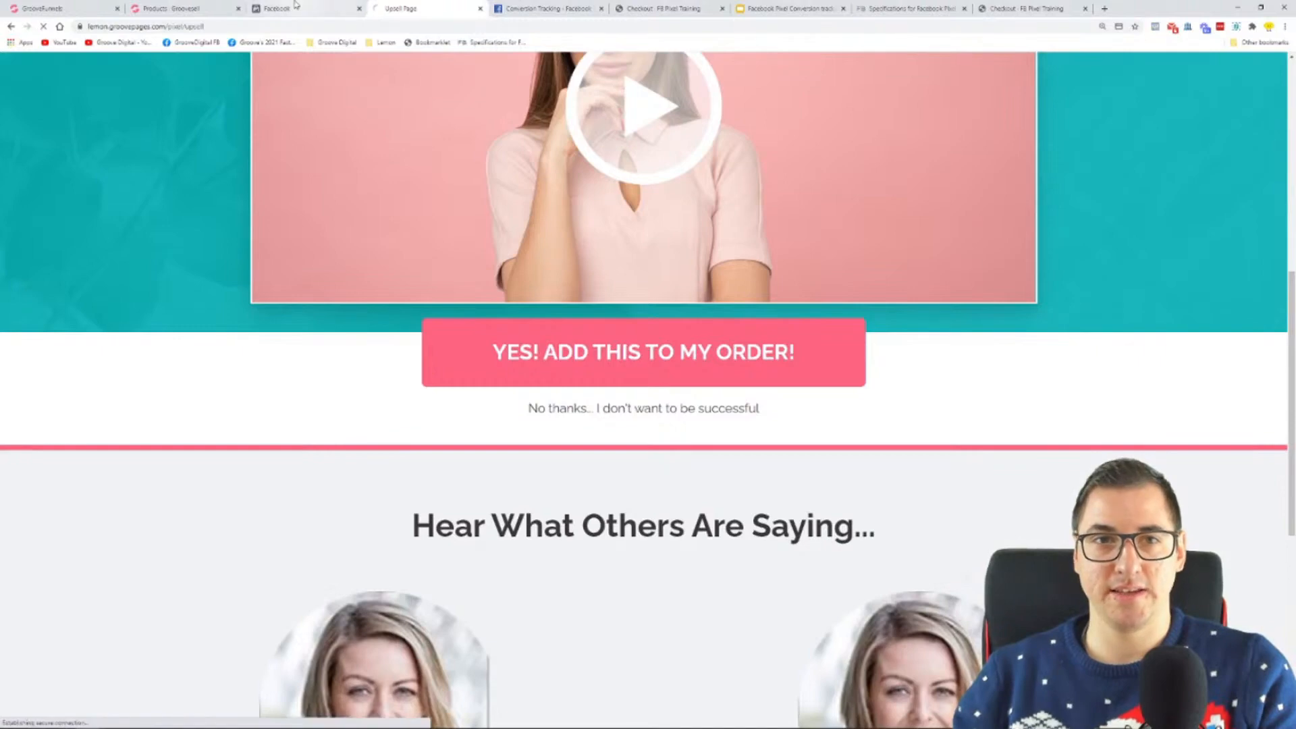
Step: Back in Test Events, examine the value and currency of the upsell's Purchase event and the URL of the PageView above it
click(304, 8)
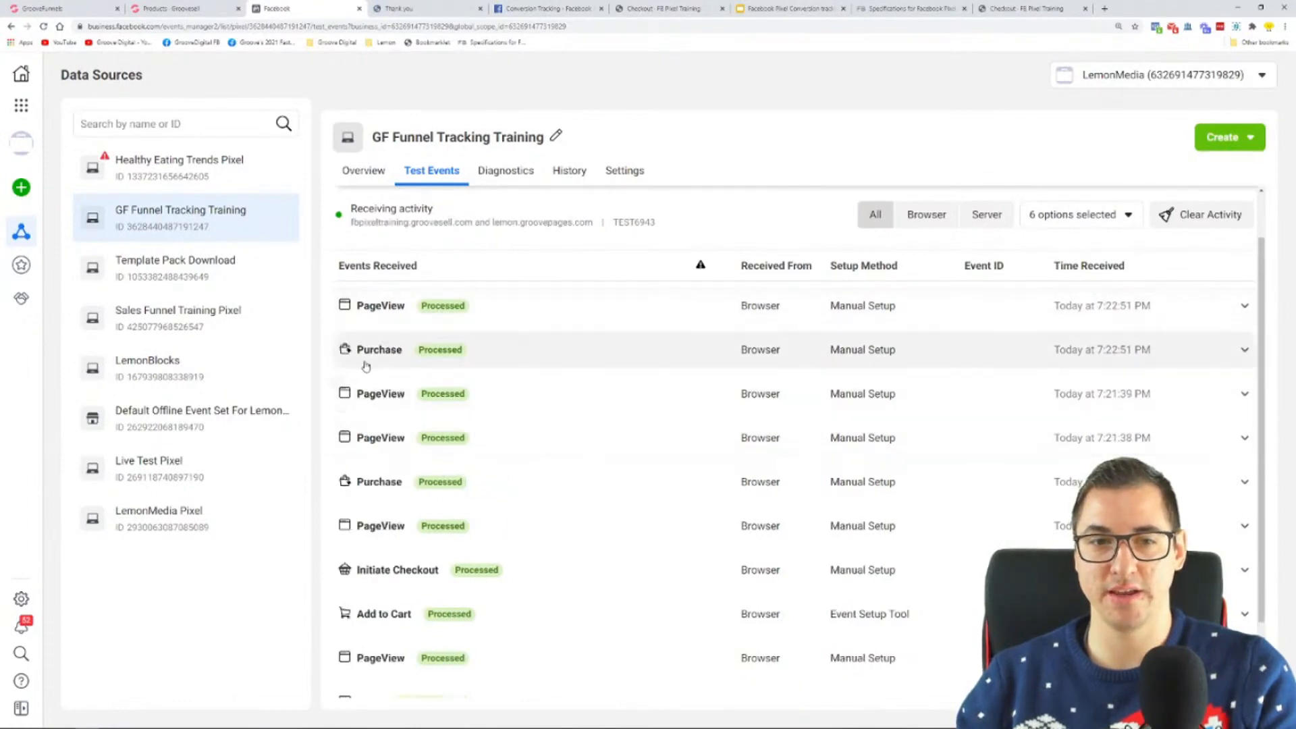
click(382, 352)
click(387, 355)
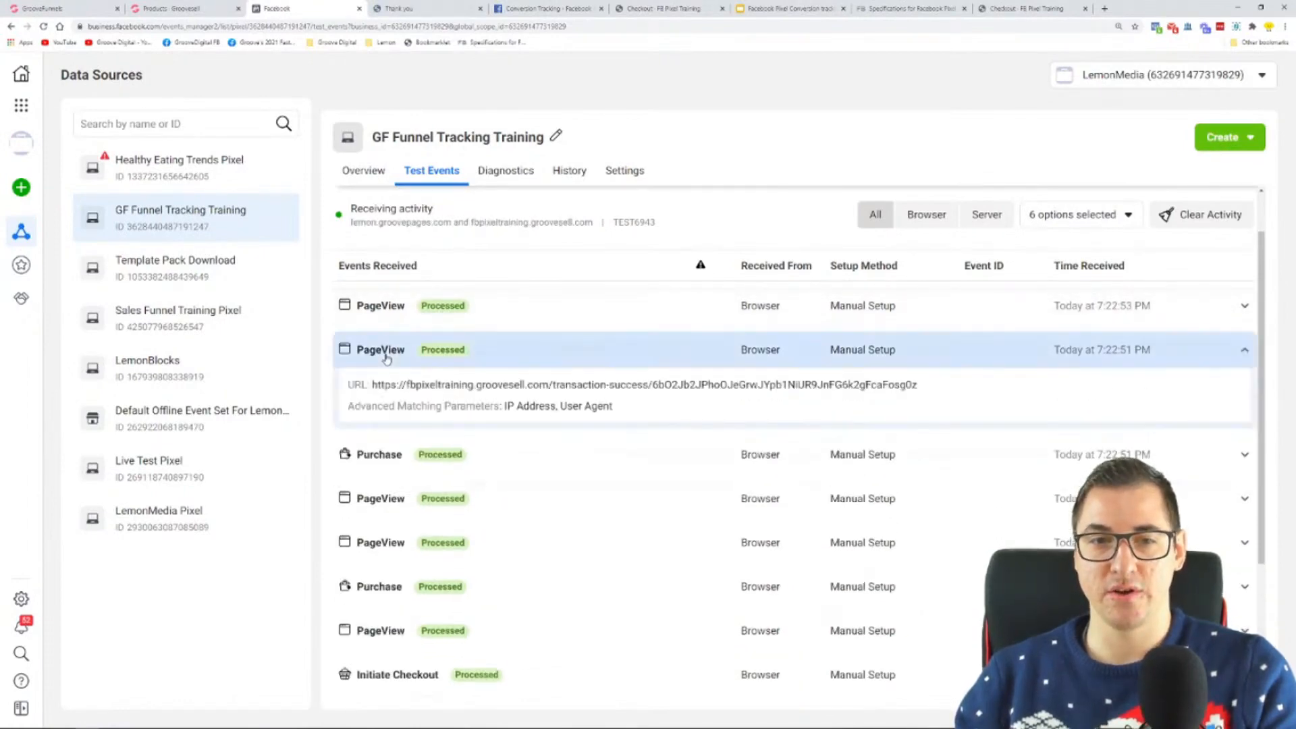
click(385, 358)
click(383, 392)
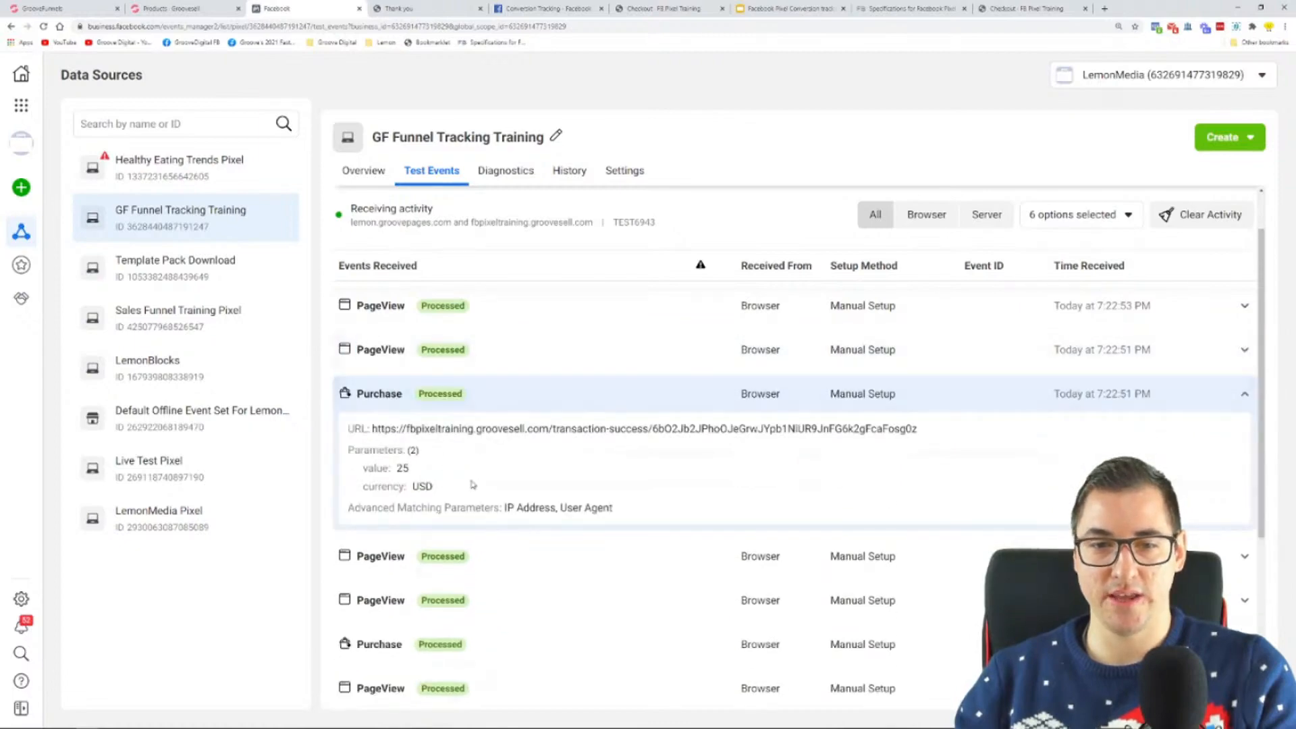
double_click(403, 468)
double_click(422, 486)
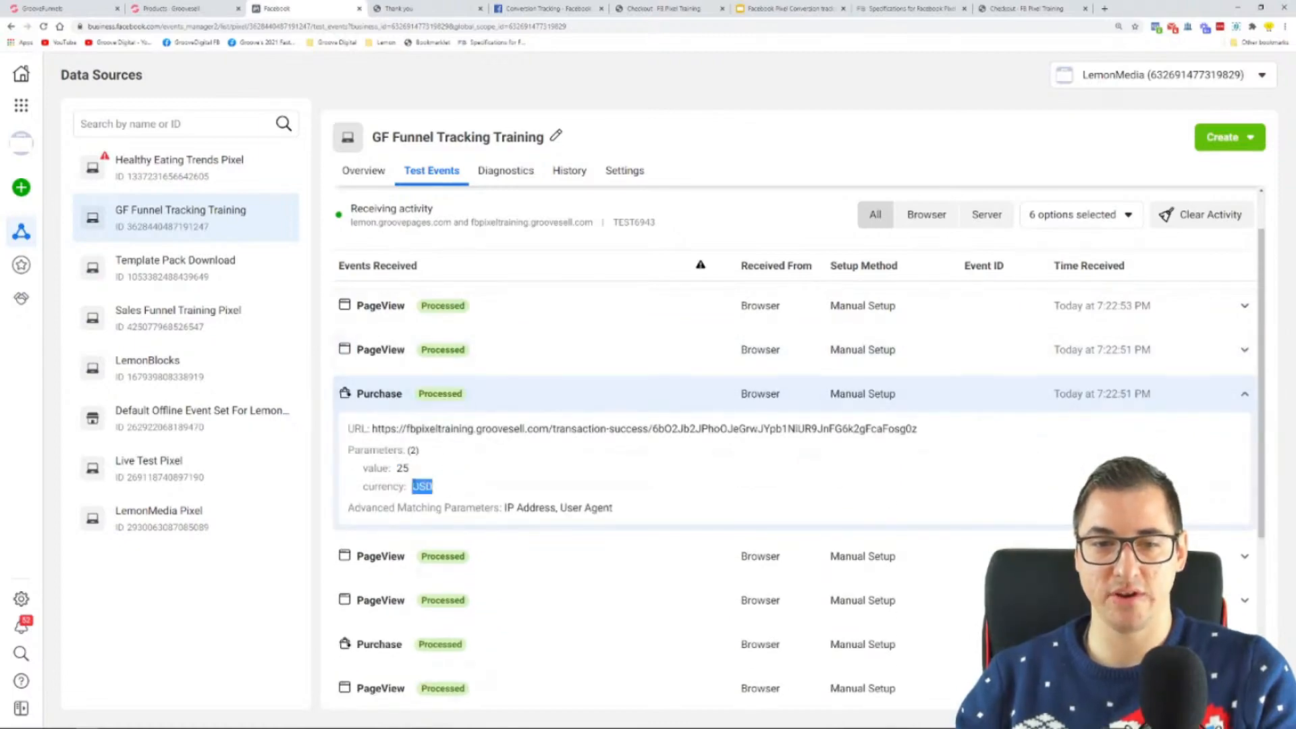
click(454, 395)
Step: Look over the funnel's thank-you page from the heading to the footer
click(417, 10)
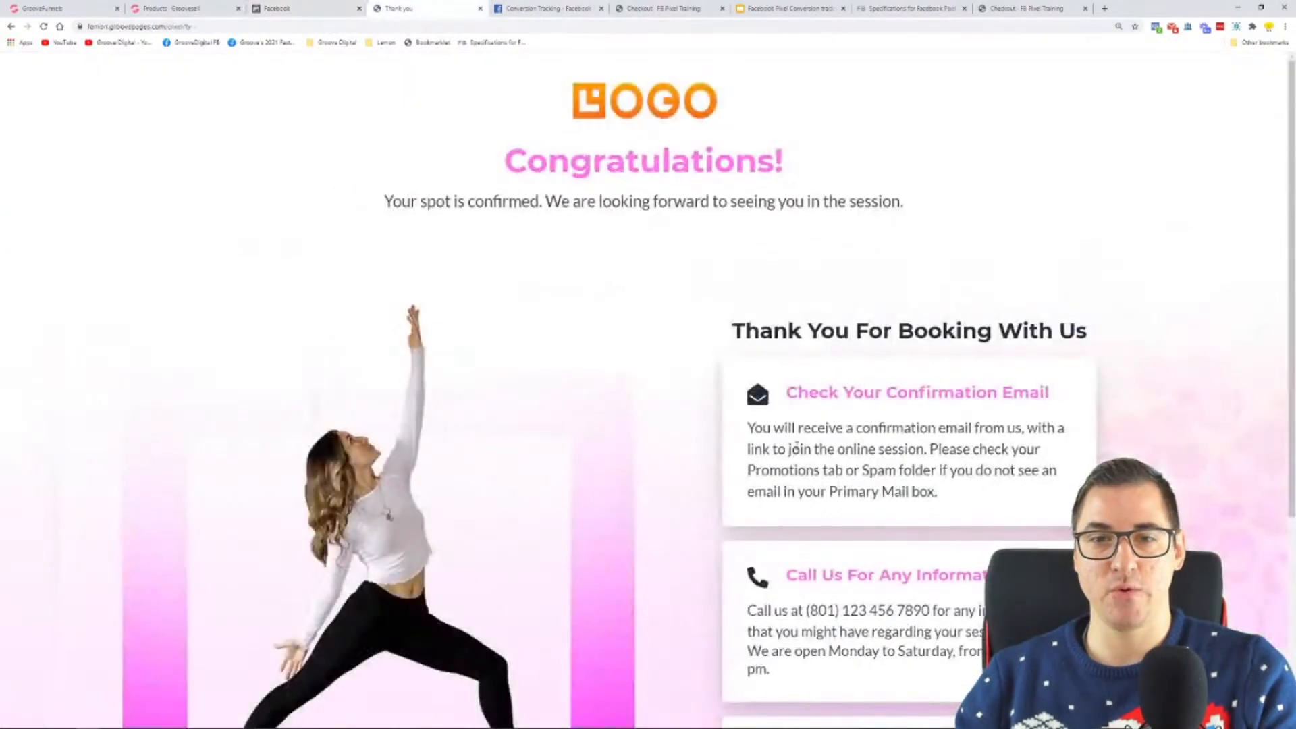
scroll(648, 336, down, 5)
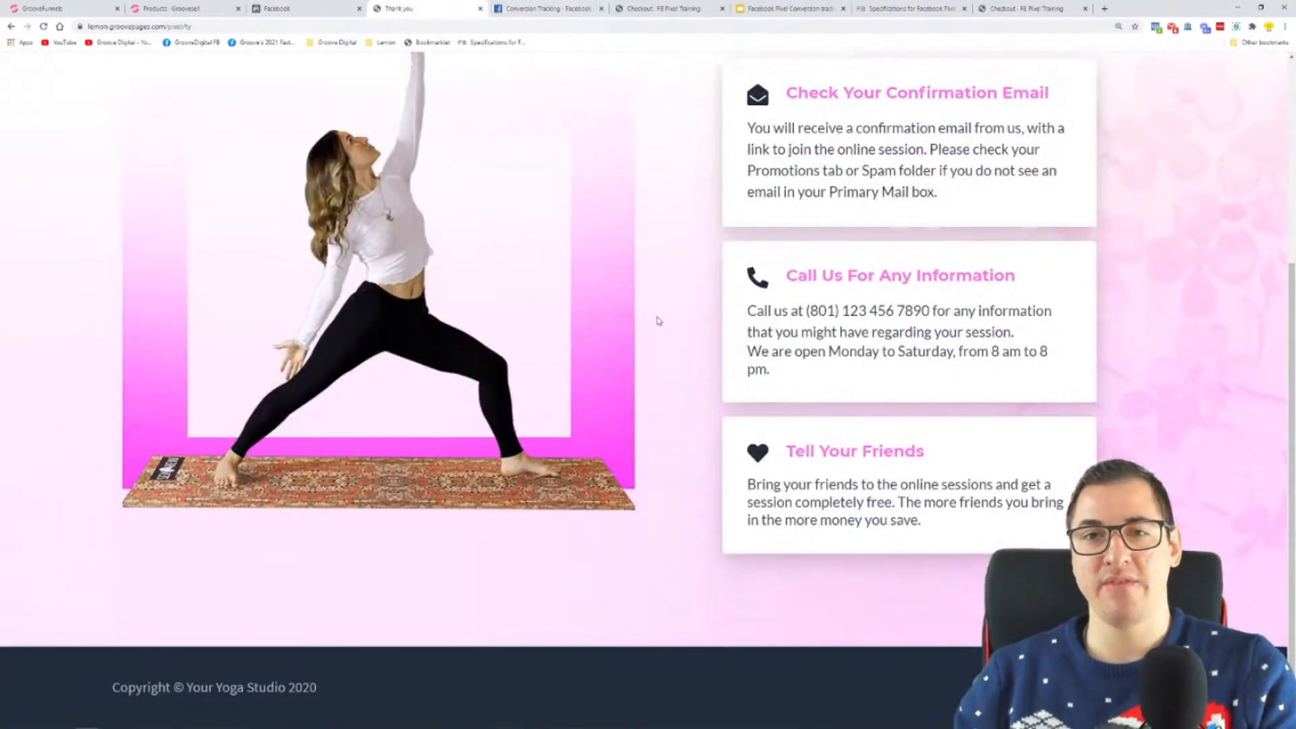
scroll(659, 316, up, 5)
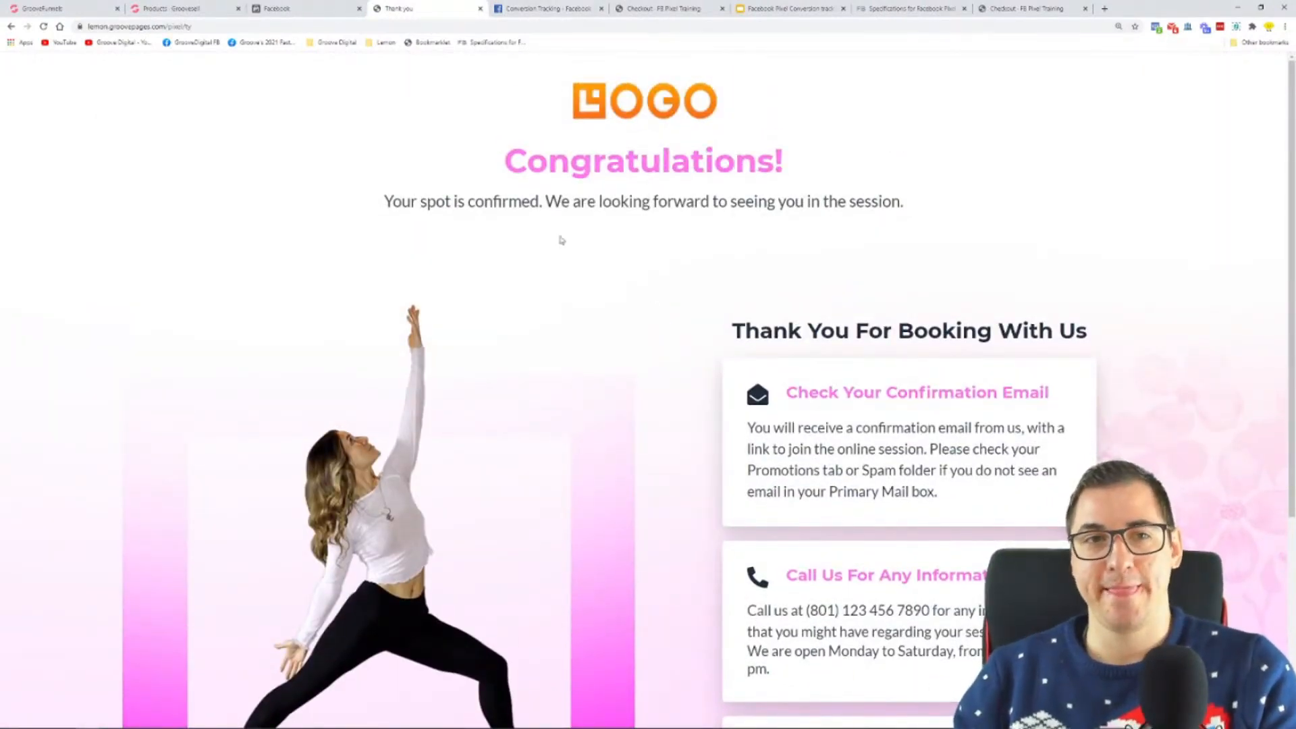
Step: Review the full Test Events list from the first opt-in PageView to the latest event, with the page zoomed out
click(313, 6)
scroll(561, 311, down, 3)
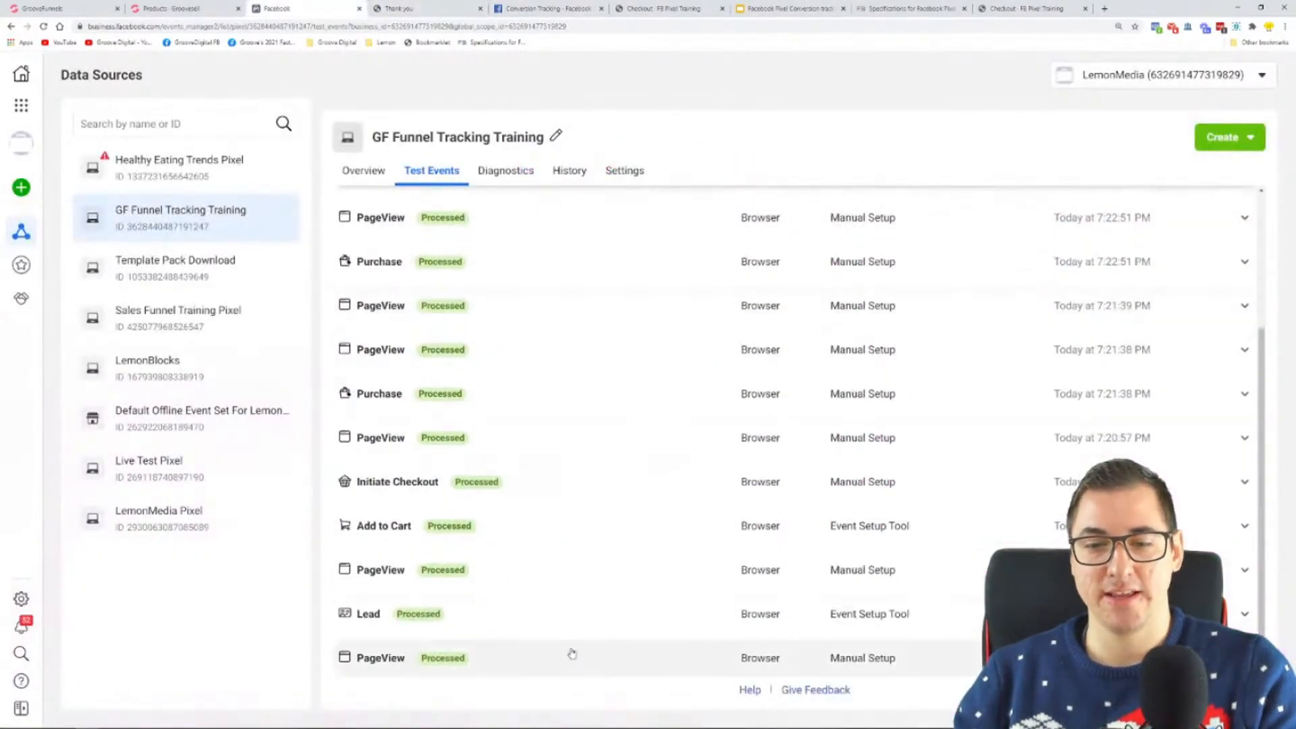
scroll(566, 320, up, 3)
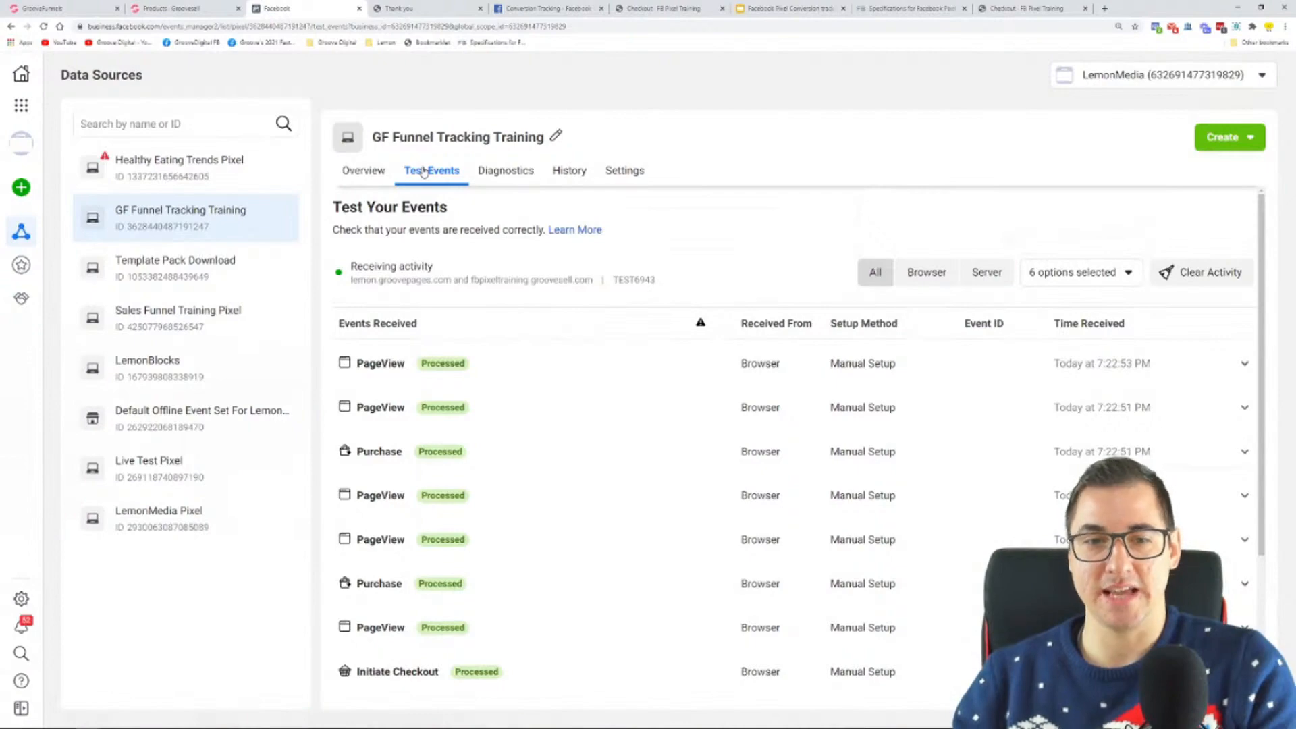
scroll(454, 371, down, 2)
scroll(456, 375, up, 2)
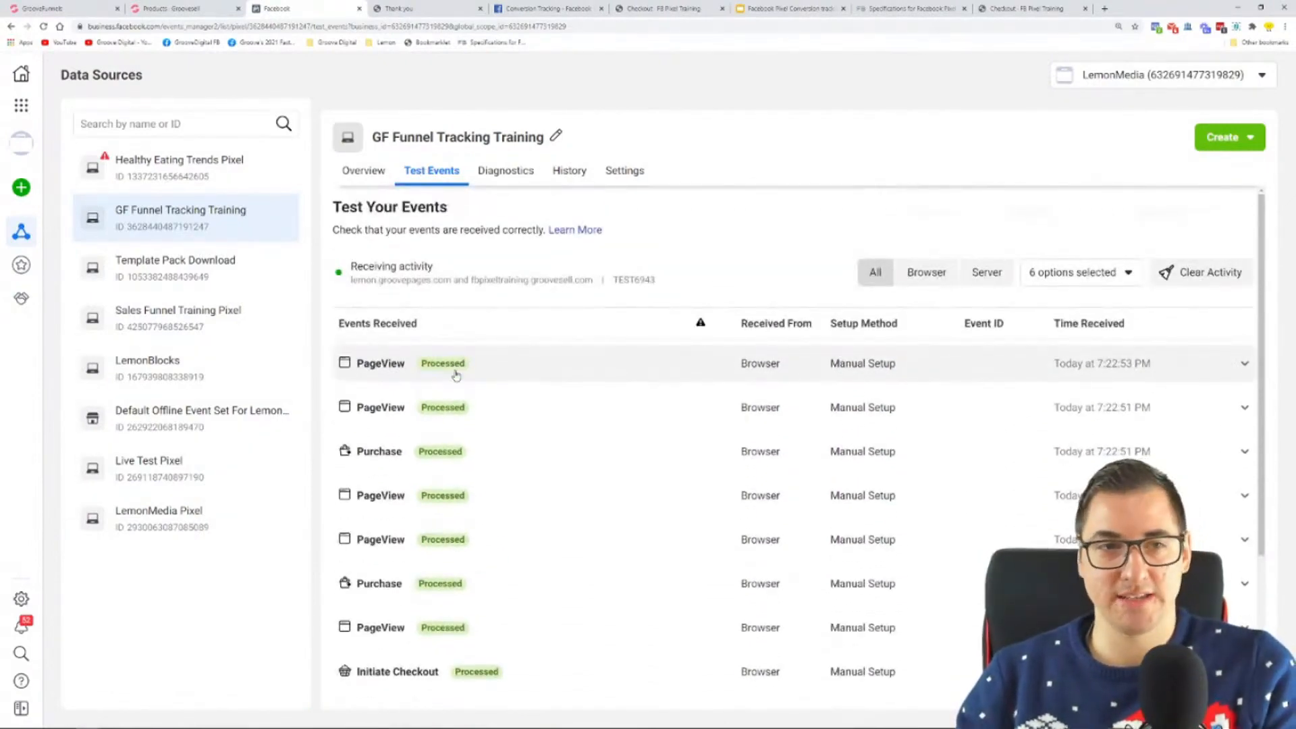
key(ctrl+minus)
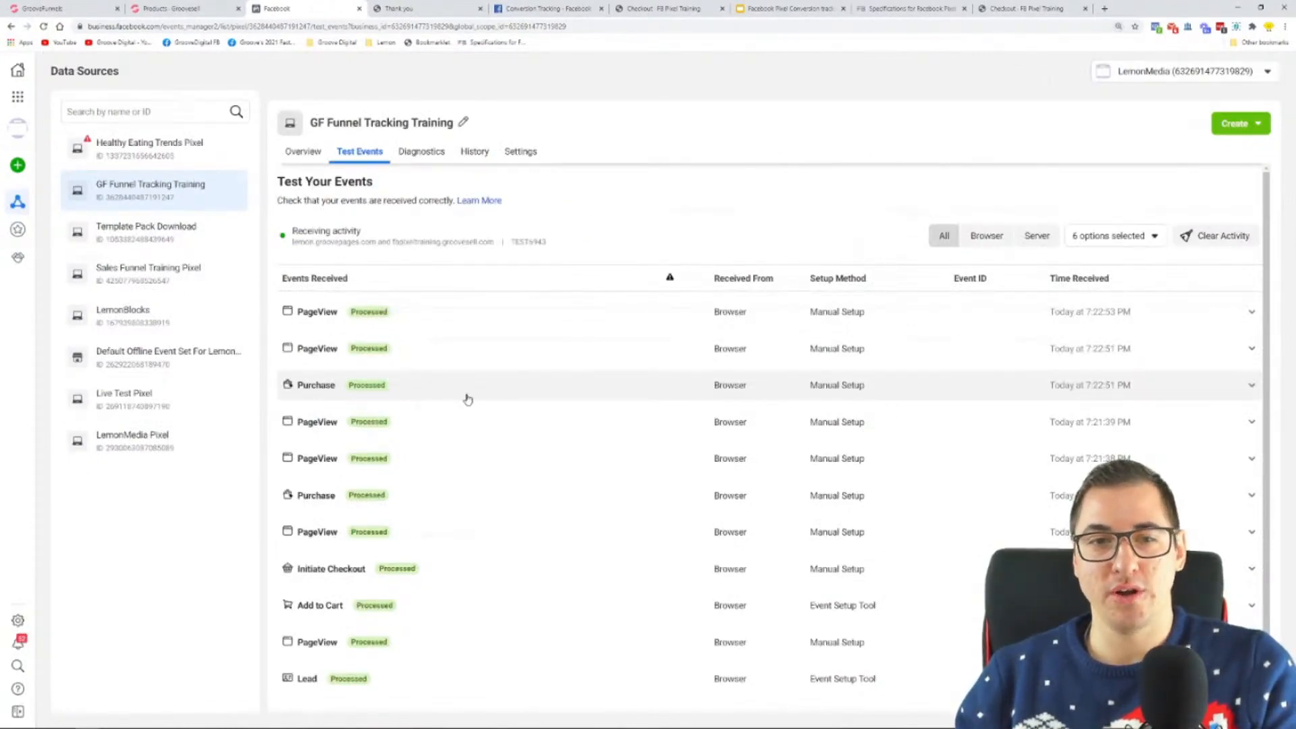
scroll(469, 399, down, 2)
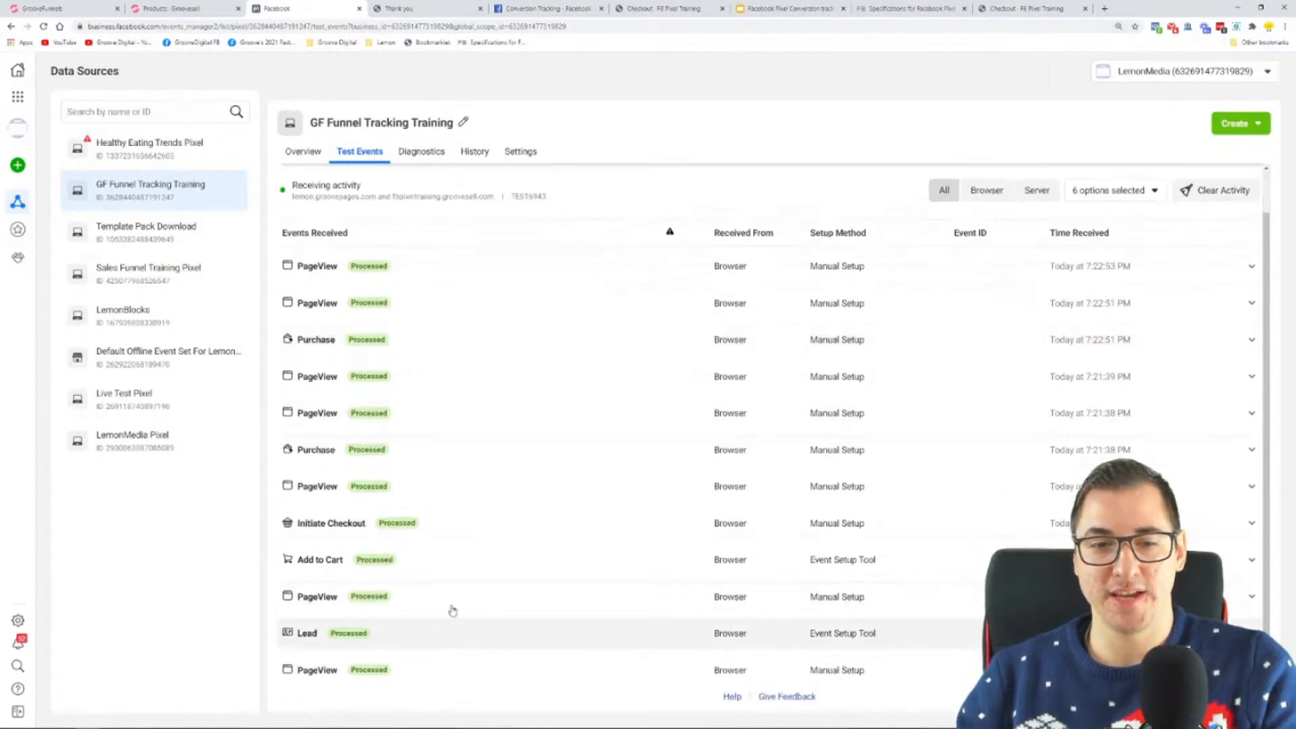
Step: Switch to Microsoft Whiteboard, review the funnel diagram from opt-in to thank-you page, and minimize it
key(super)
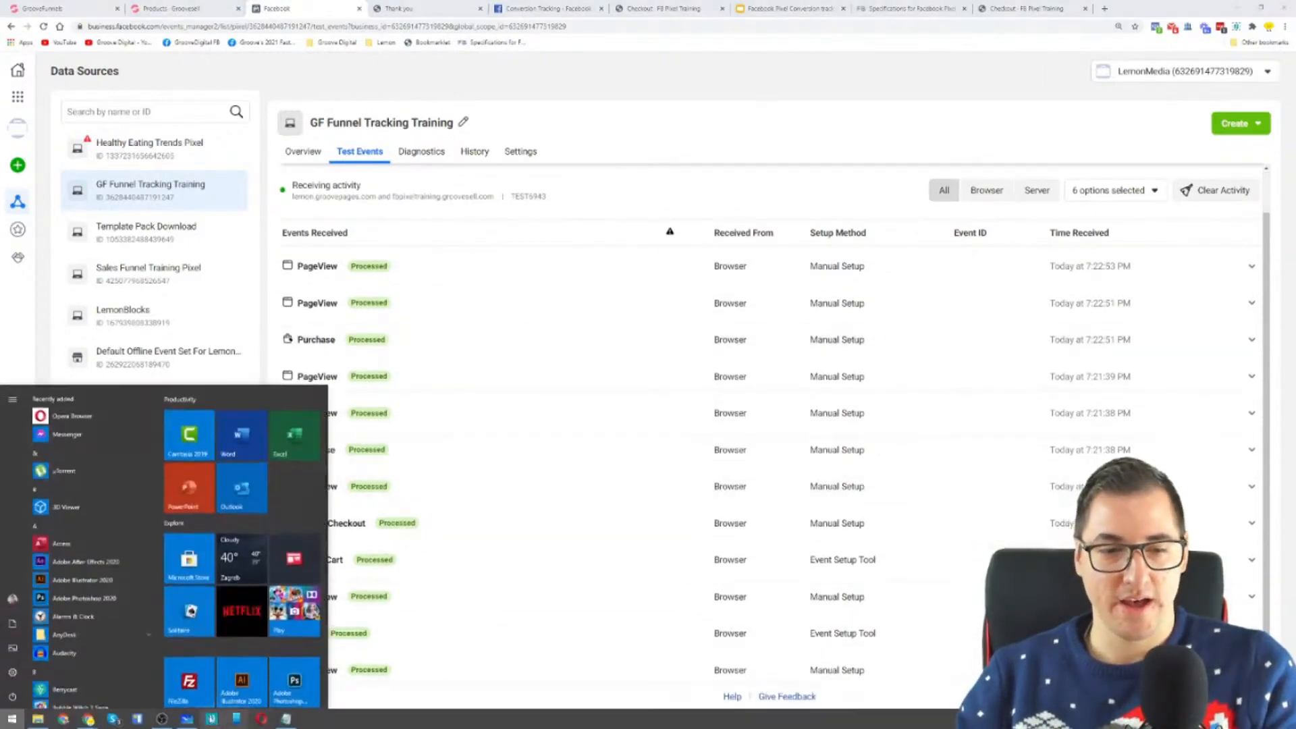
click(187, 719)
drag(216, 495, 314, 497)
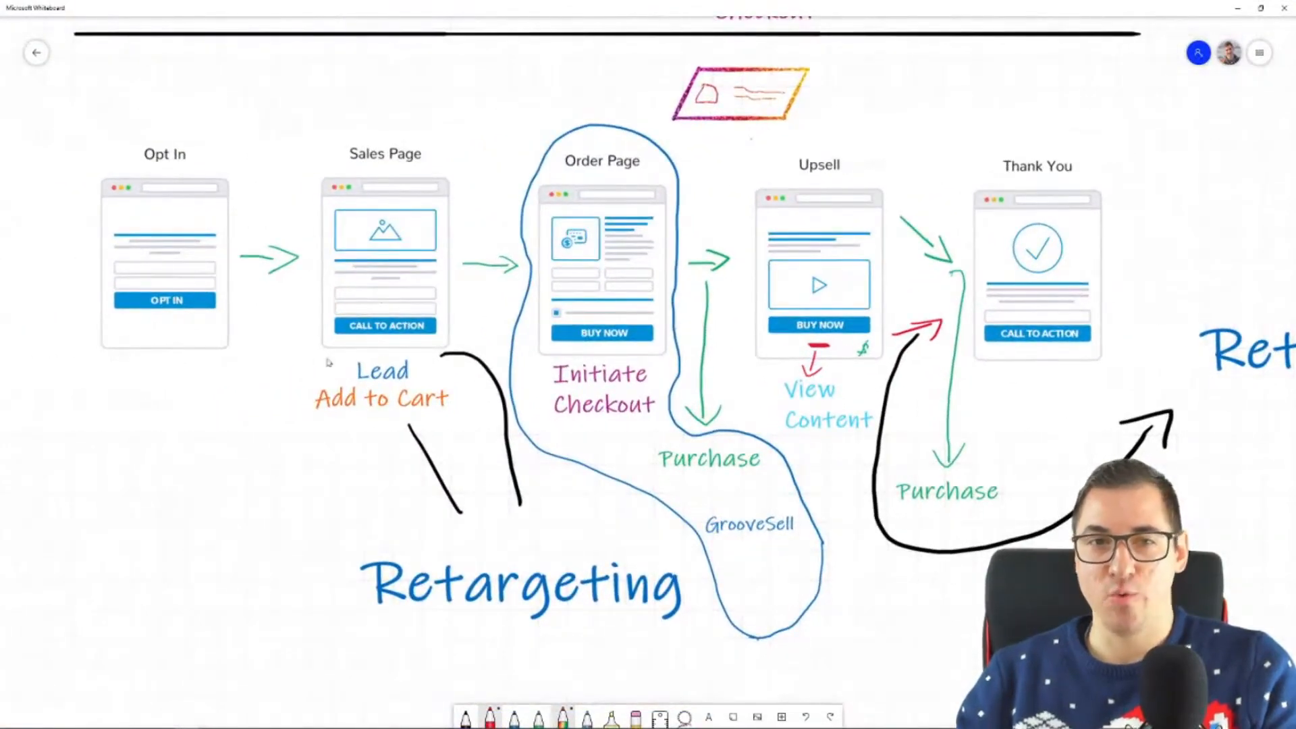
drag(1062, 631, 931, 607)
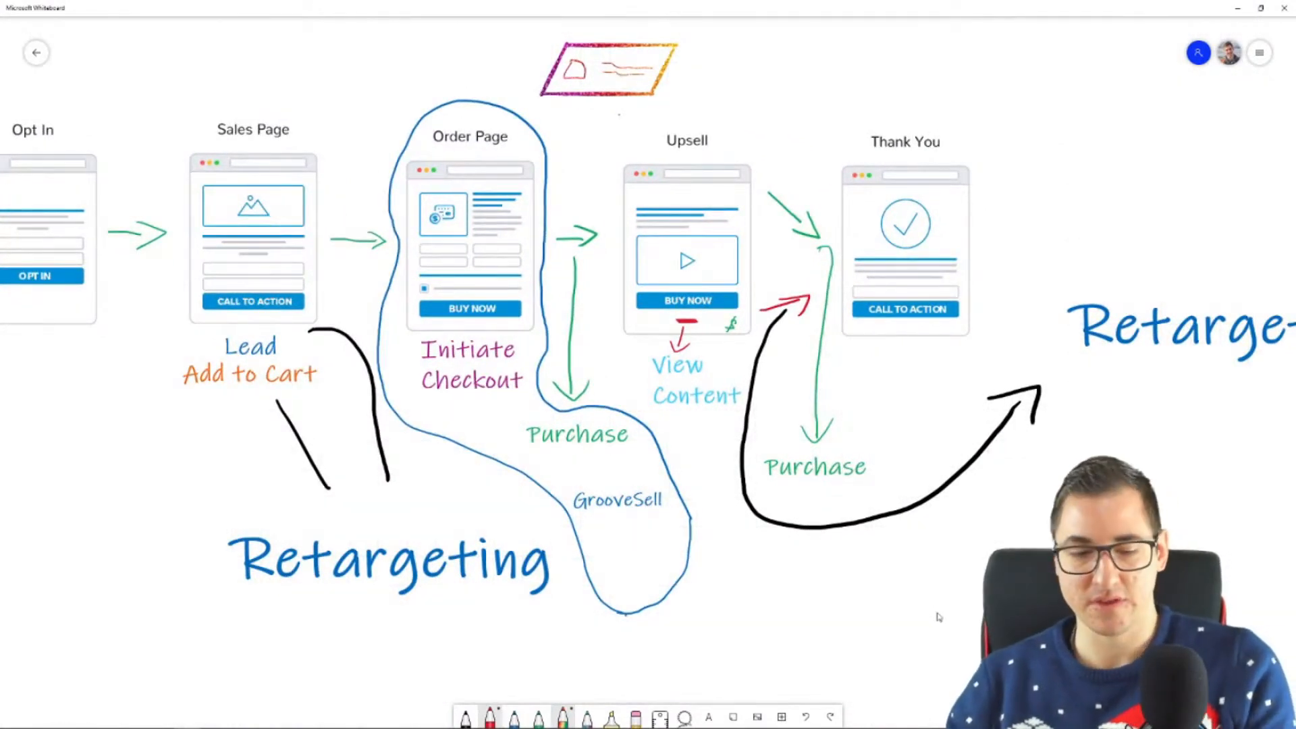
click(1238, 8)
Step: Switch to the Google Slides presentation and highlight "using code" in the Step 5 slide title
click(787, 8)
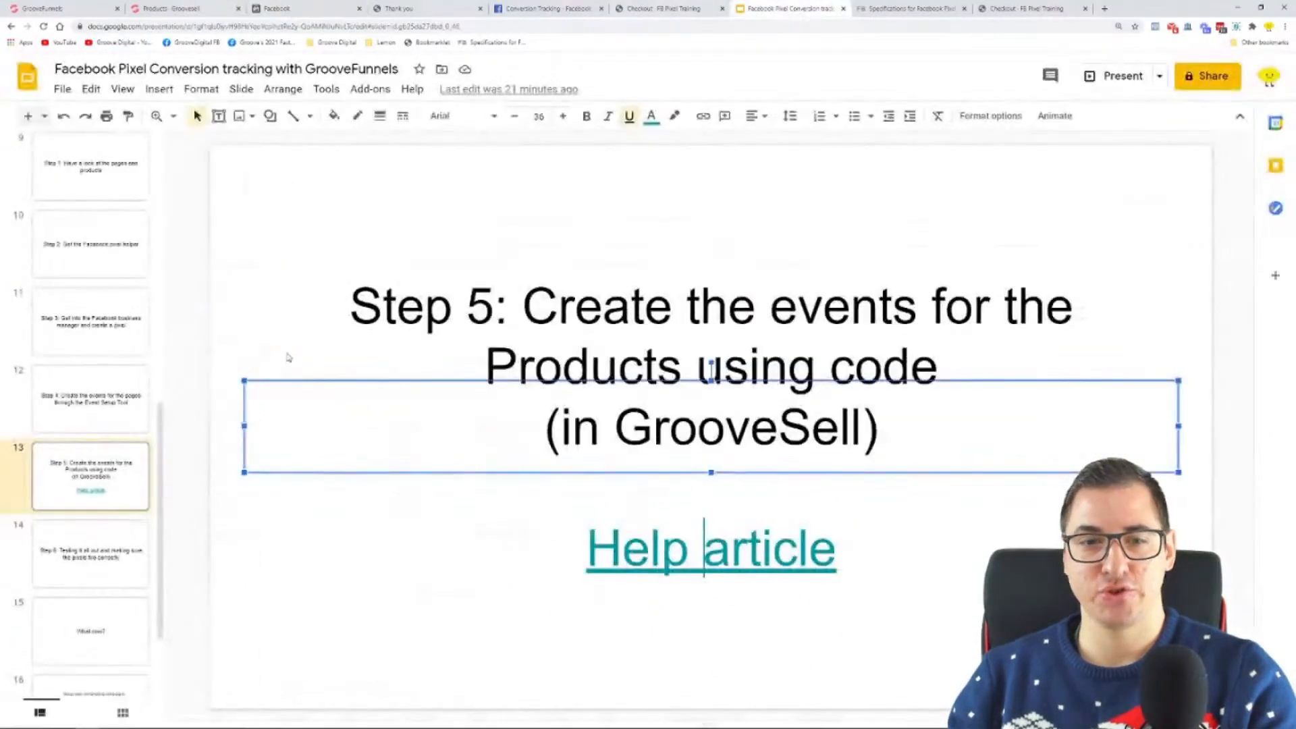
click(751, 261)
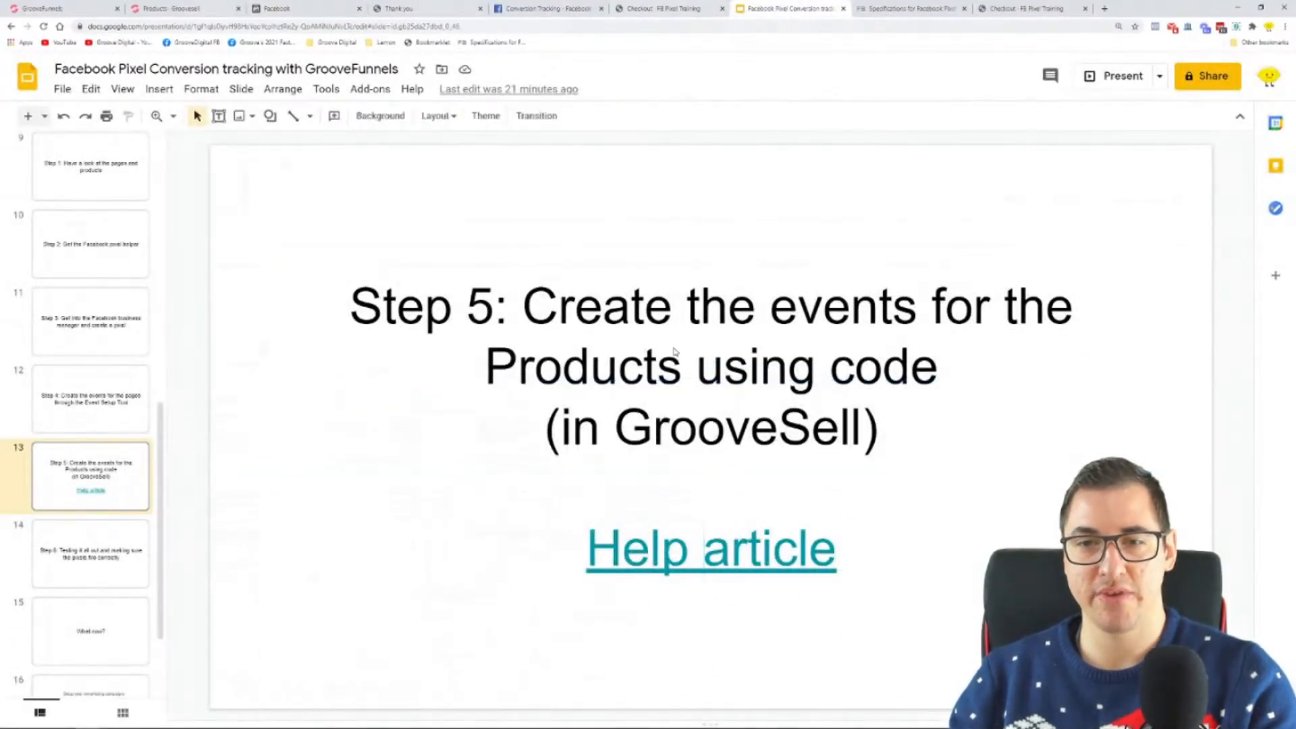
drag(697, 370, 910, 371)
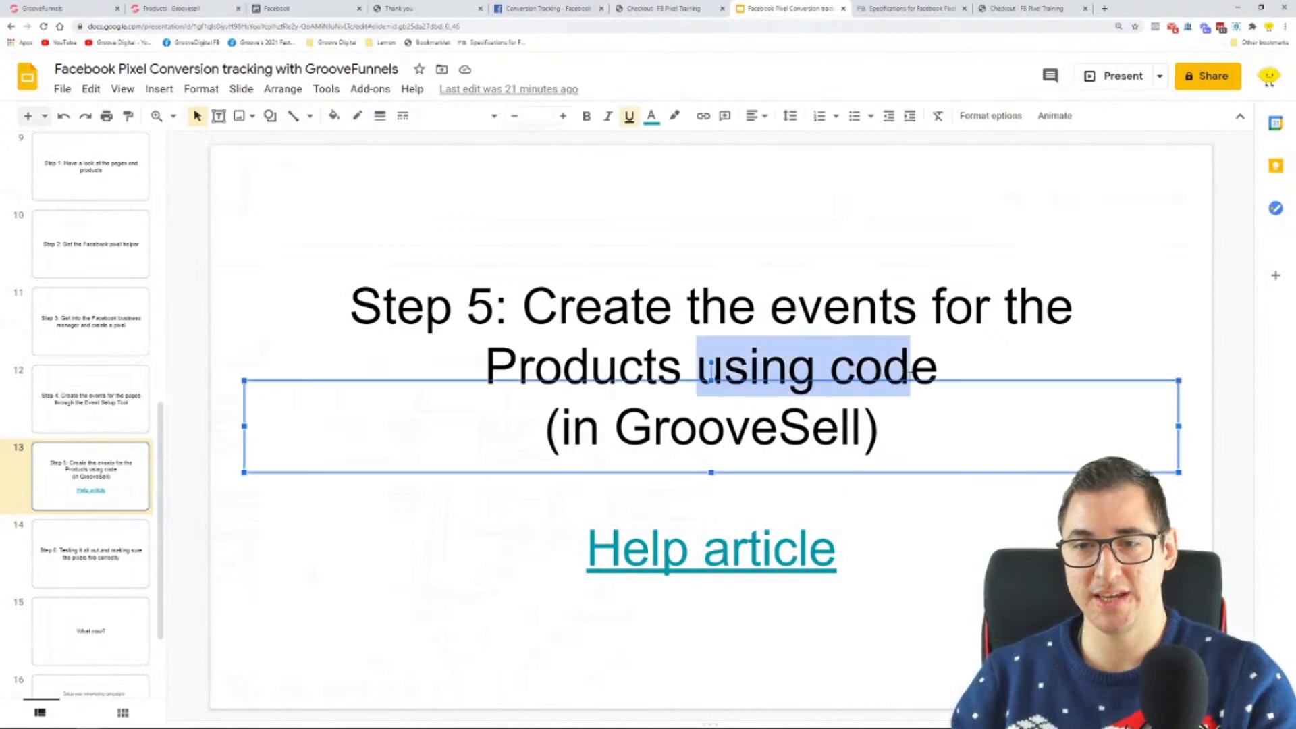
Step: Switch to the Notepad window with the Facebook Pixel code and look over the whole script
key(super)
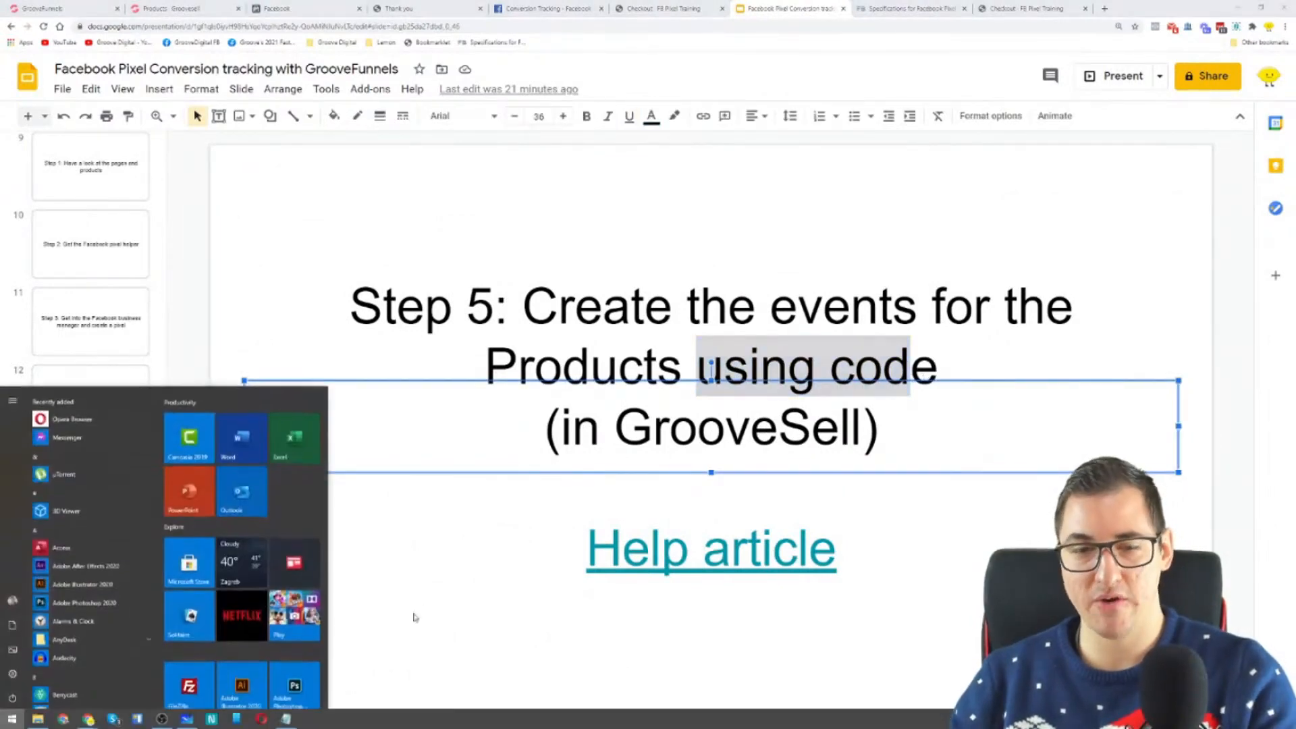
click(291, 720)
click(759, 550)
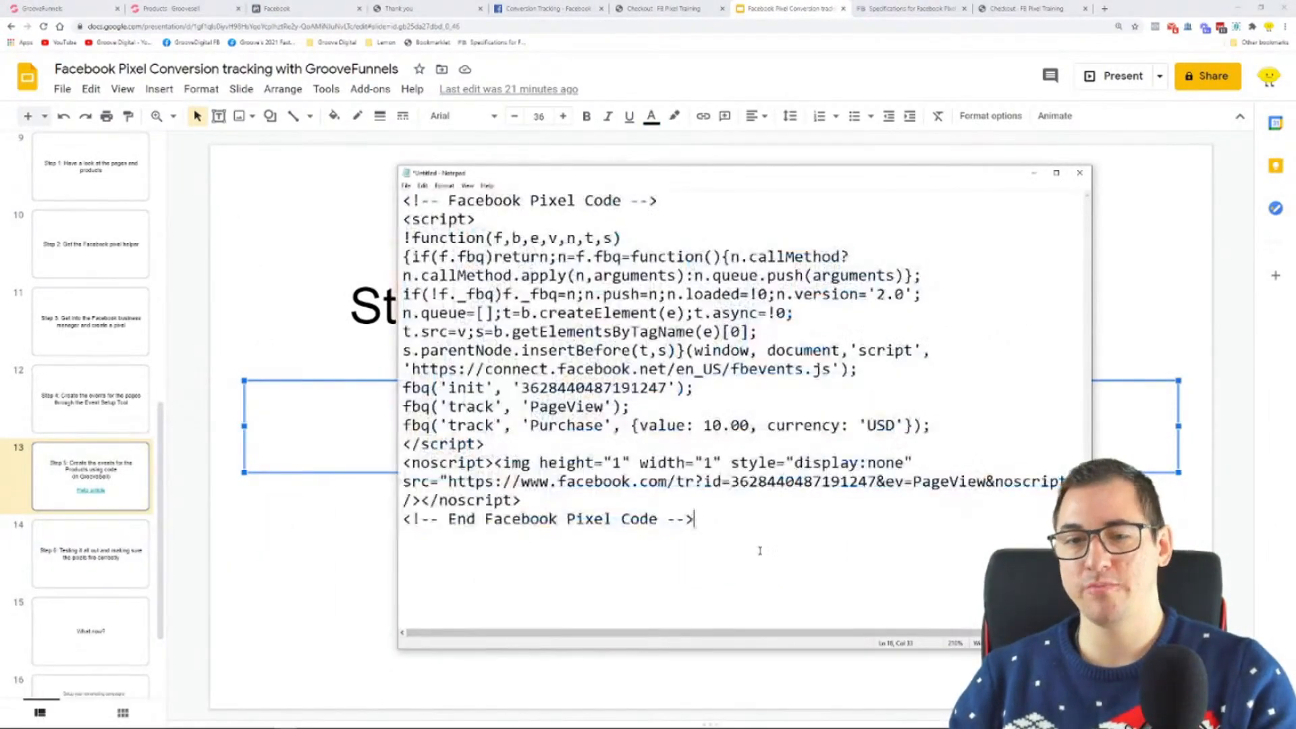
drag(759, 551, 338, 205)
click(546, 435)
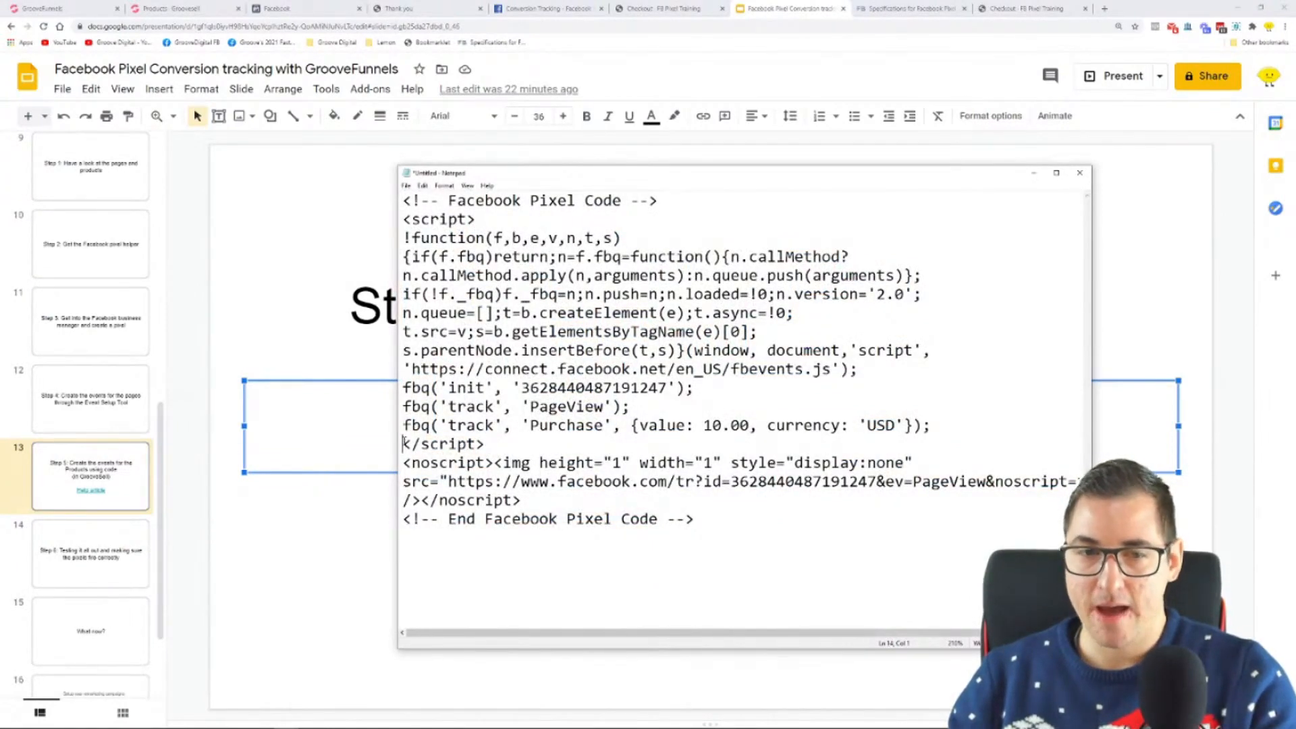
Step: Highlight the closing </script> tag below the Purchase tracking line in the pixel code
key(shift+Right)
key(shift+Right)
key(shift+Right)
key(shift+Right)
key(shift+Right)
key(shift+Right)
key(shift+Right)
key(shift+Right)
key(shift+Right)
key(Right)
key(shift+Left)
key(shift+Left)
key(shift+Left)
key(shift+Left)
key(shift+Left)
key(shift+Left)
key(shift+Left)
key(shift+Left)
key(shift+Left)
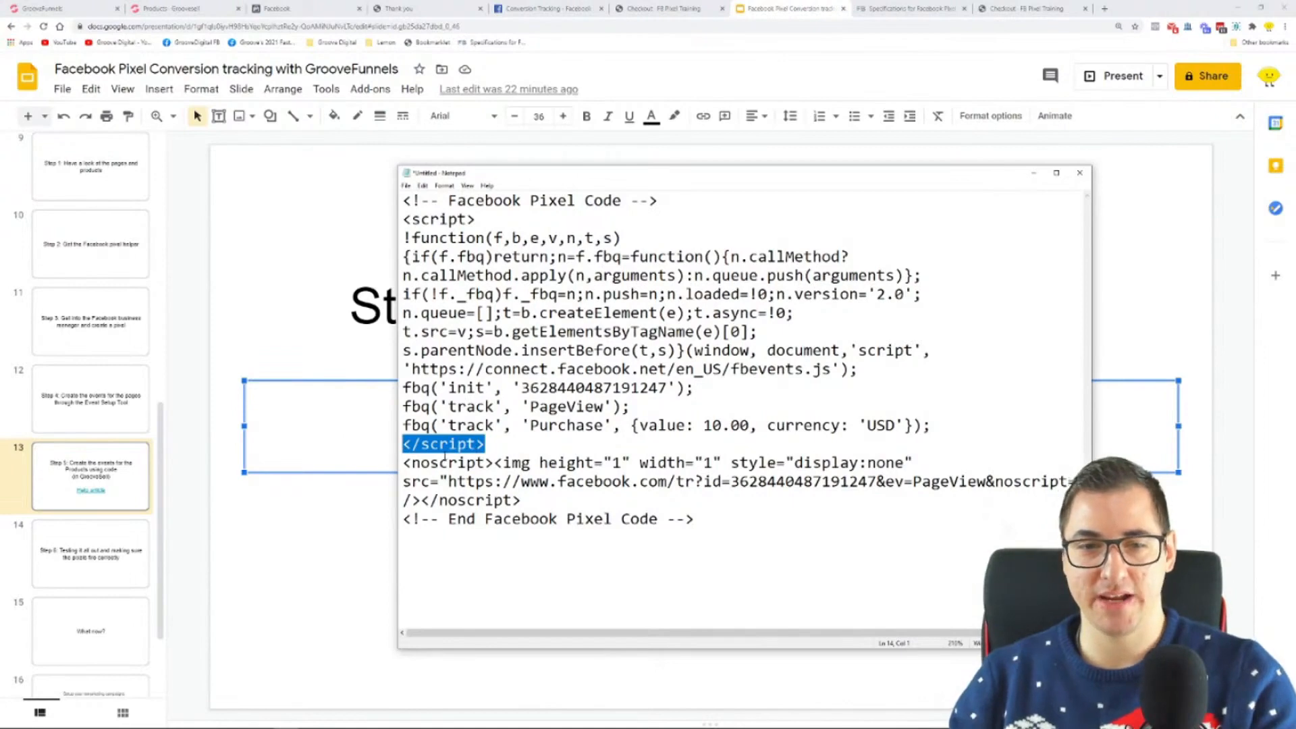
Step: Insert a blank line above the closing </script> tag and highlight parts of the Purchase tracking line in the pixel code
key(Left)
key(Return)
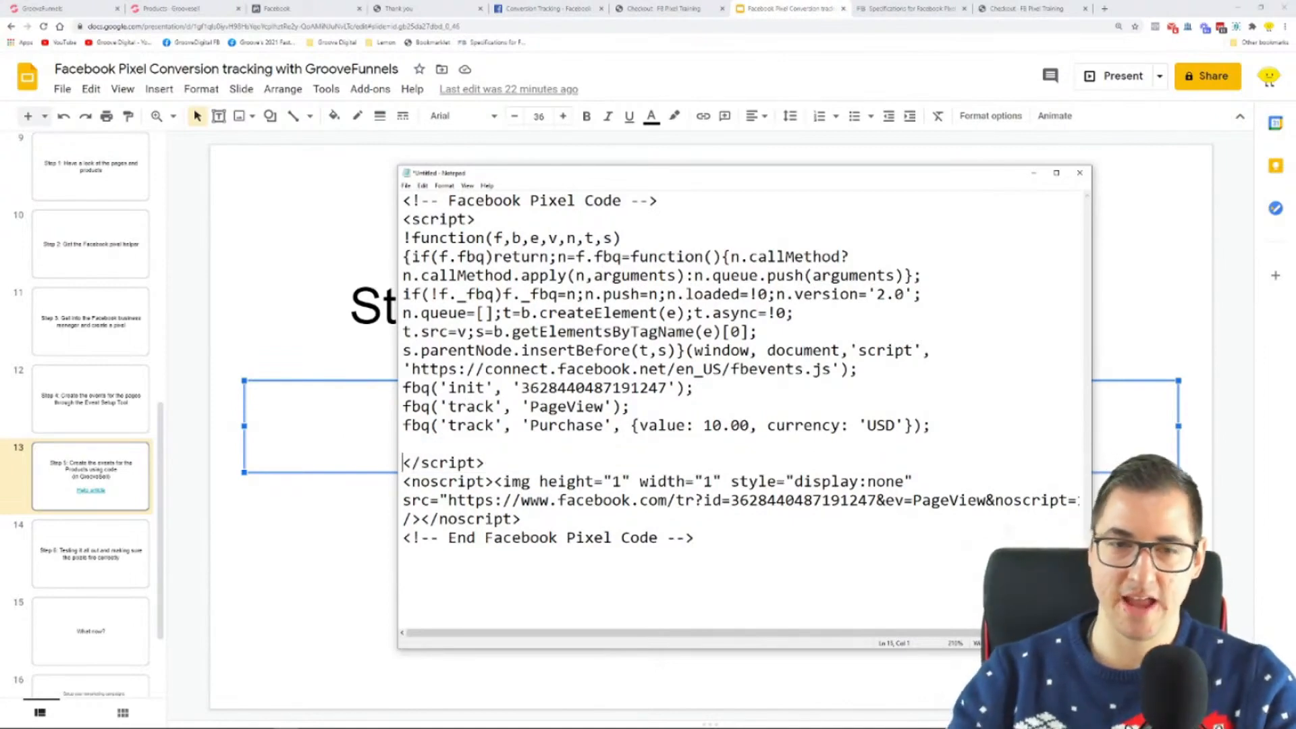
drag(963, 432, 758, 427)
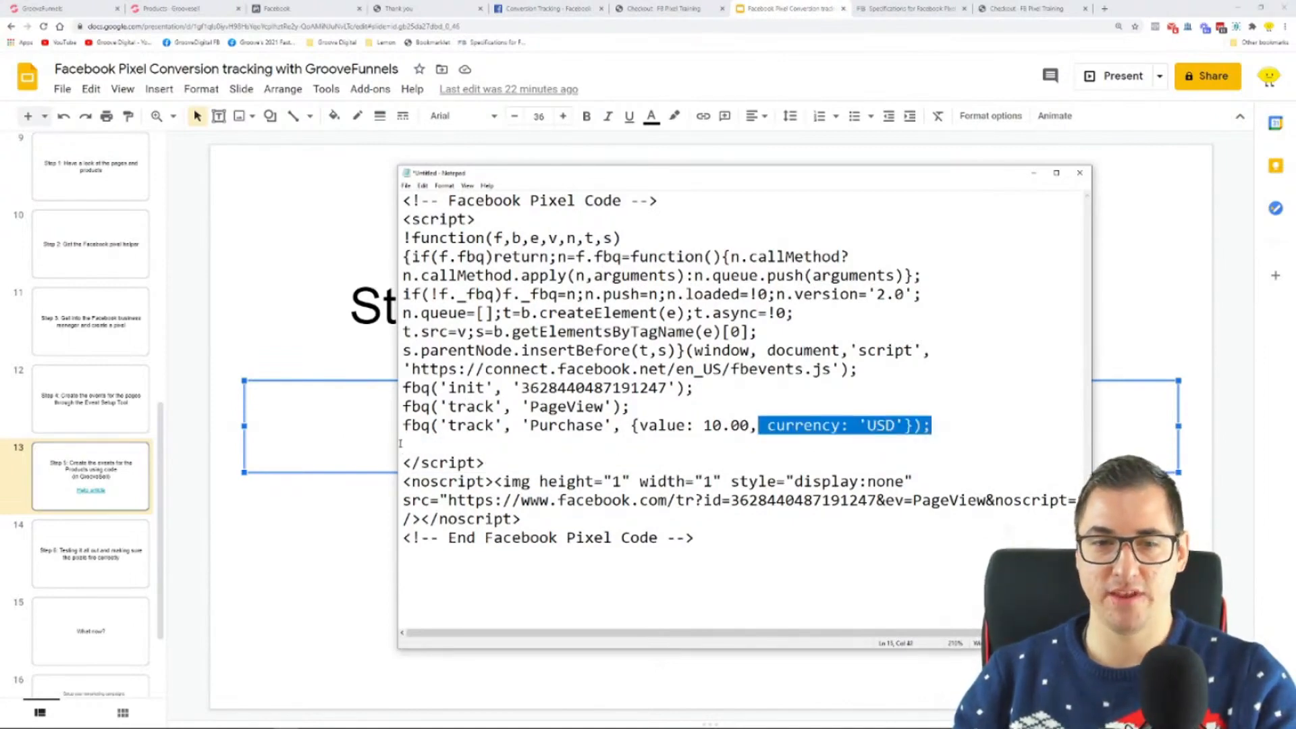
click(401, 444)
drag(403, 426, 431, 426)
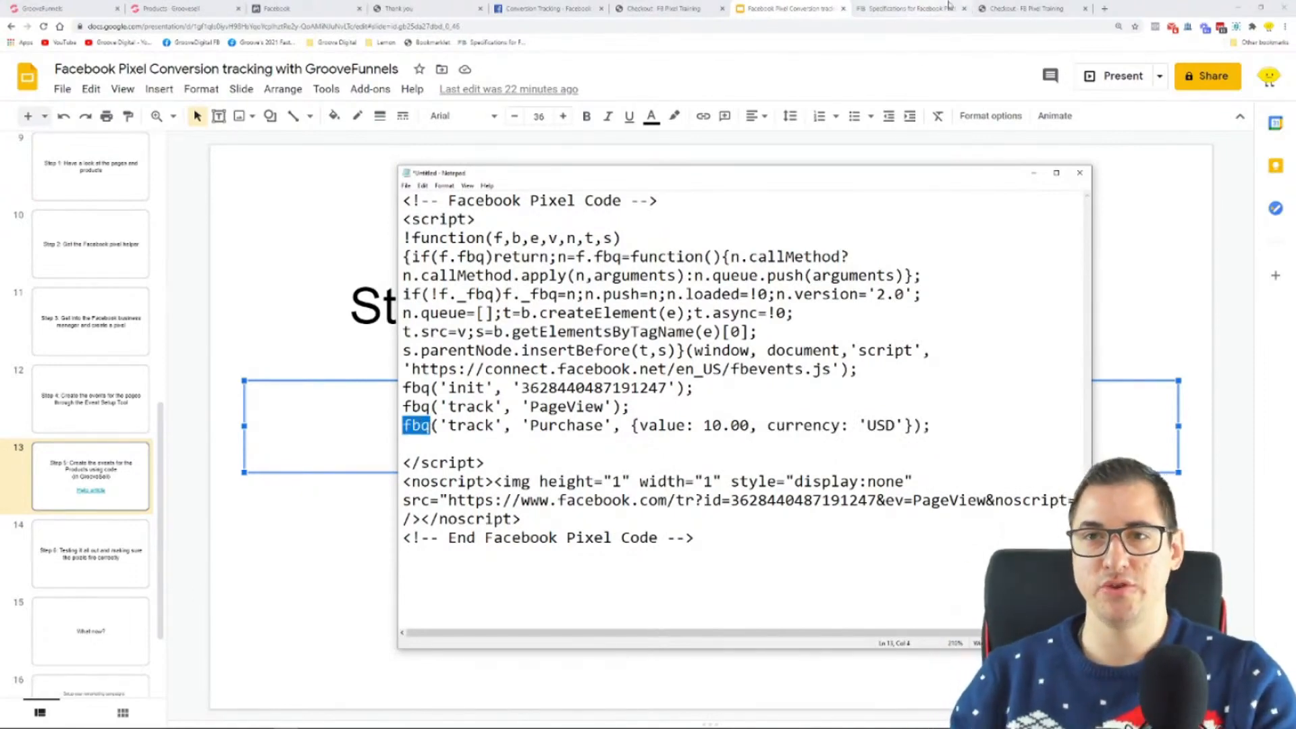
Step: Switch to the Facebook Pixel Standard Events article and highlight the value and predicted_ltv amounts in the StartTrial event code
click(911, 8)
scroll(1000, 342, down, 4)
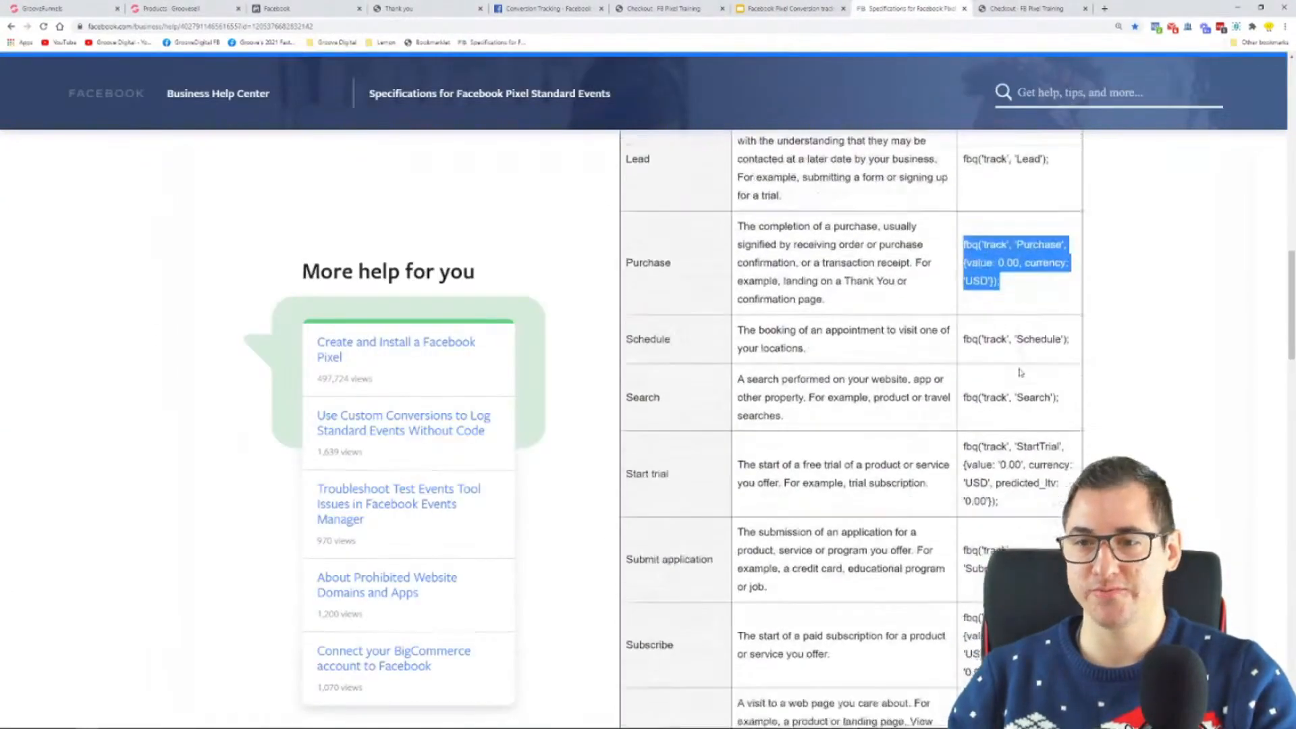
drag(1068, 473, 949, 435)
click(1034, 401)
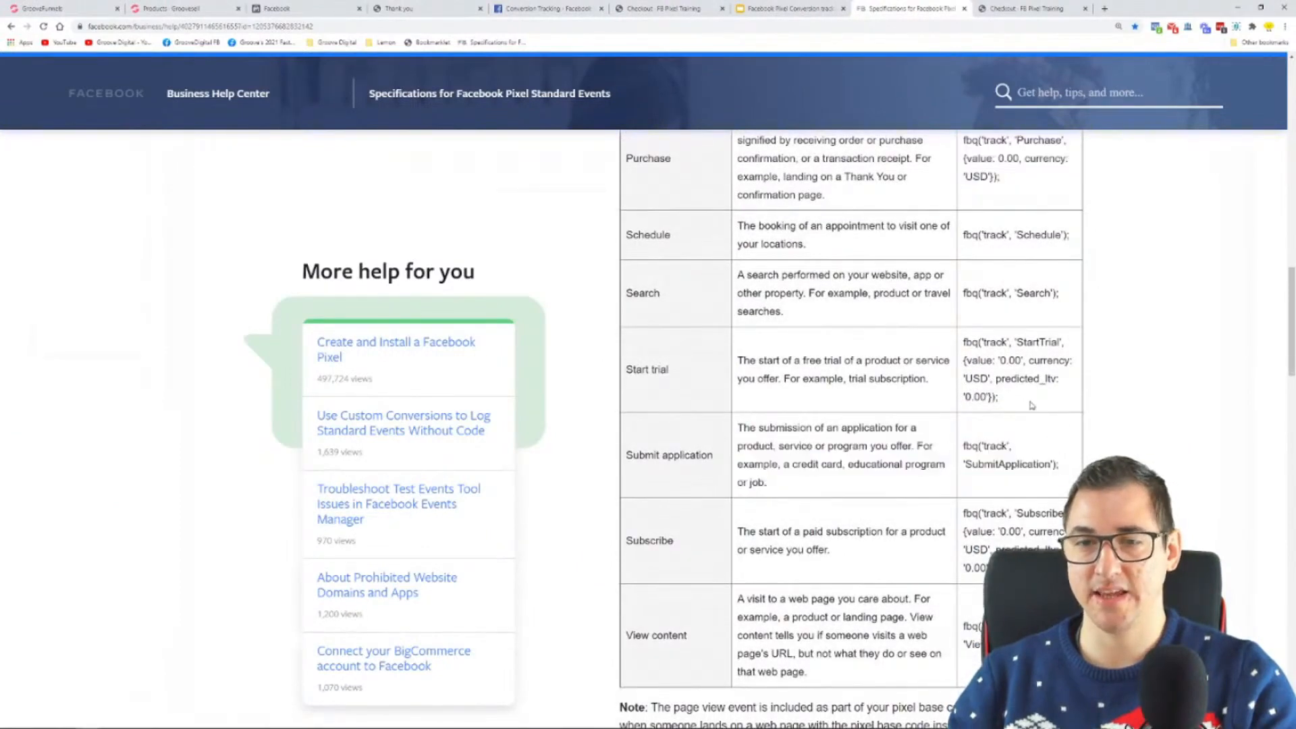
scroll(1034, 402, up, 2)
scroll(1008, 424, down, 2)
drag(1001, 402, 1022, 362)
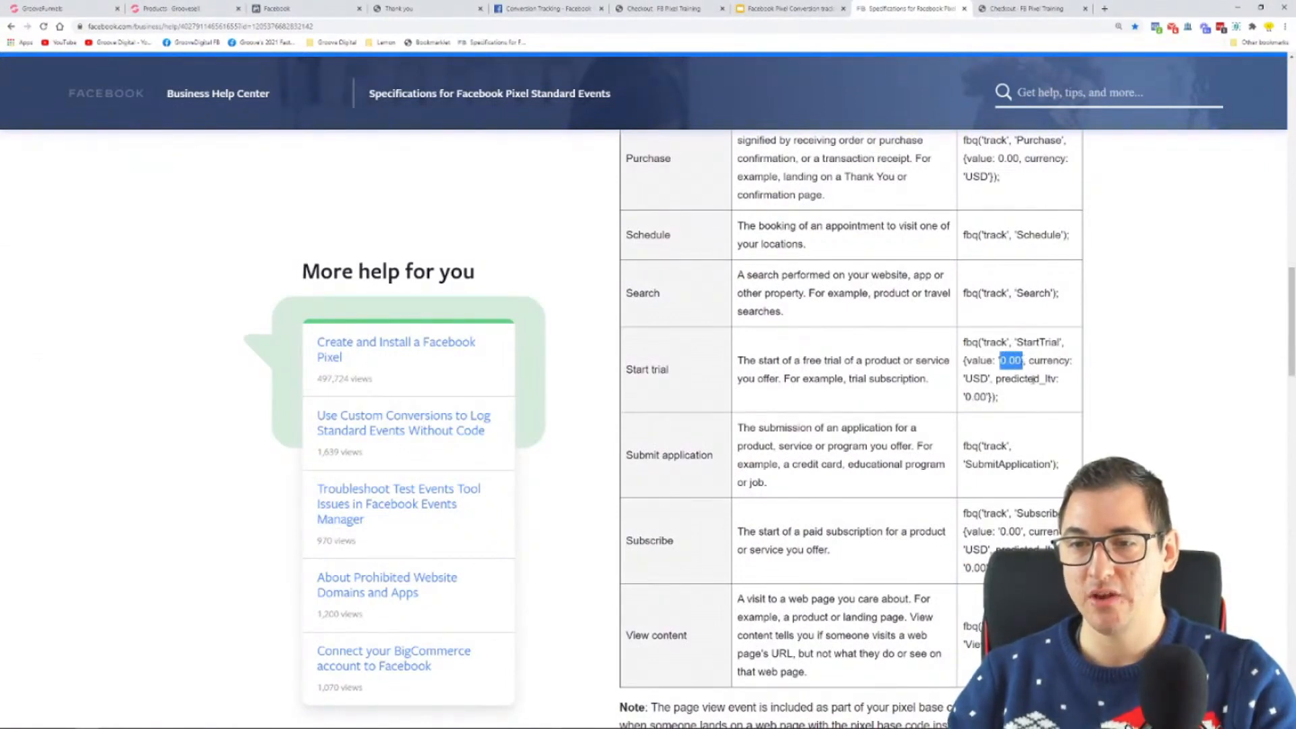
drag(997, 379, 966, 398)
scroll(1034, 389, up, 3)
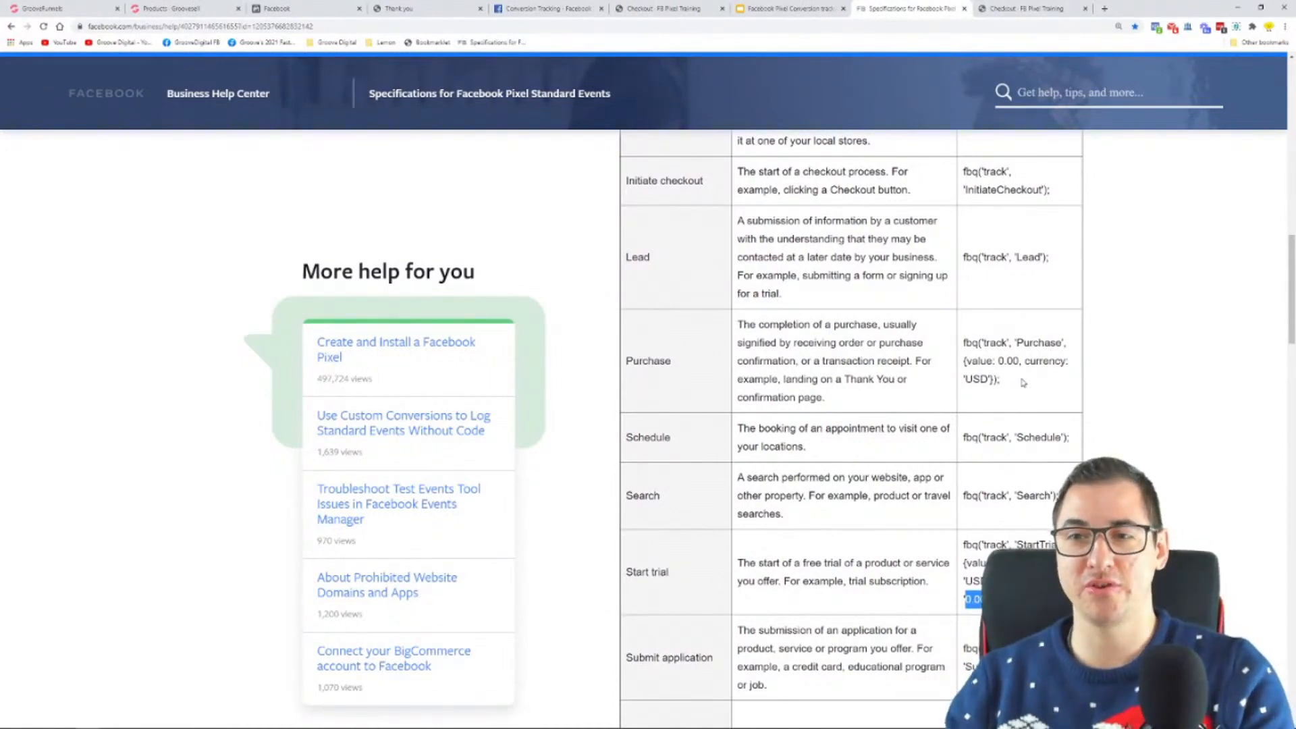
Step: Highlight the Purchase event code, enlarge the page, and highlight the value and predicted_ltv amounts in the Subscribe event code
drag(1017, 390, 964, 341)
key(ctrl+plus)
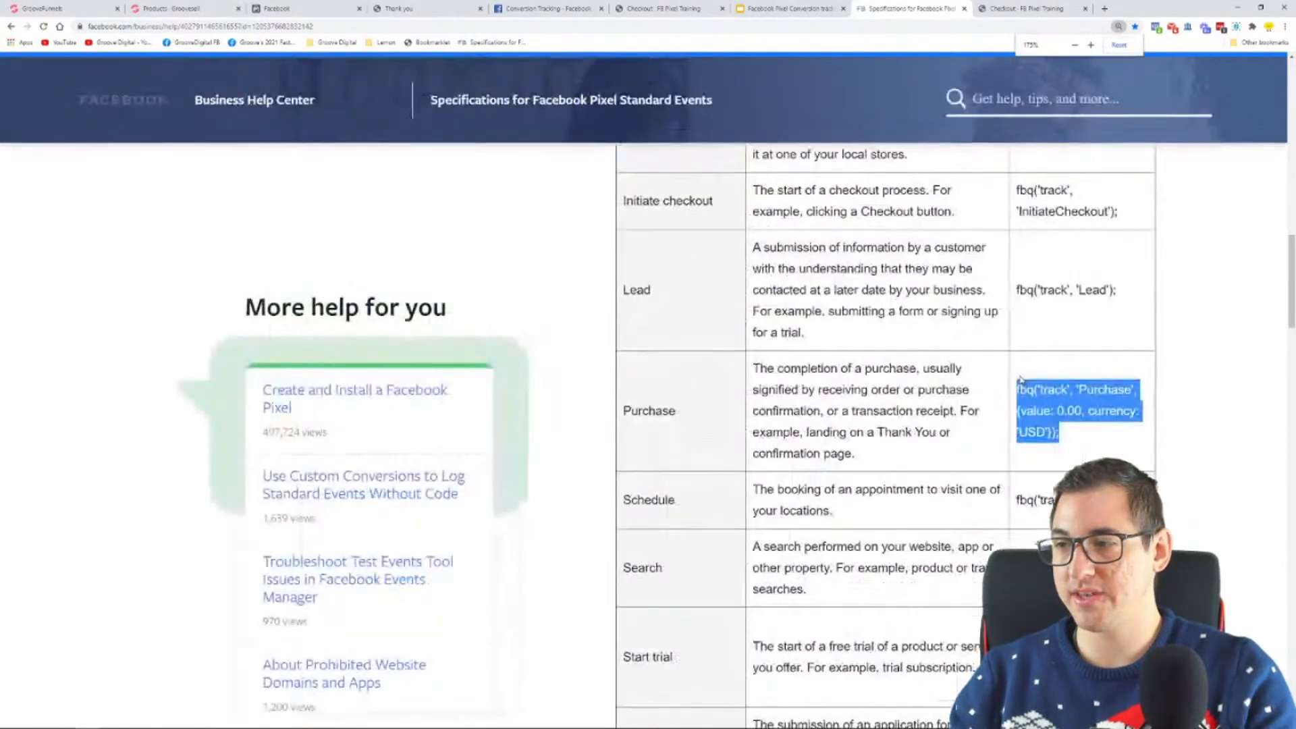
scroll(1080, 378, down, 3)
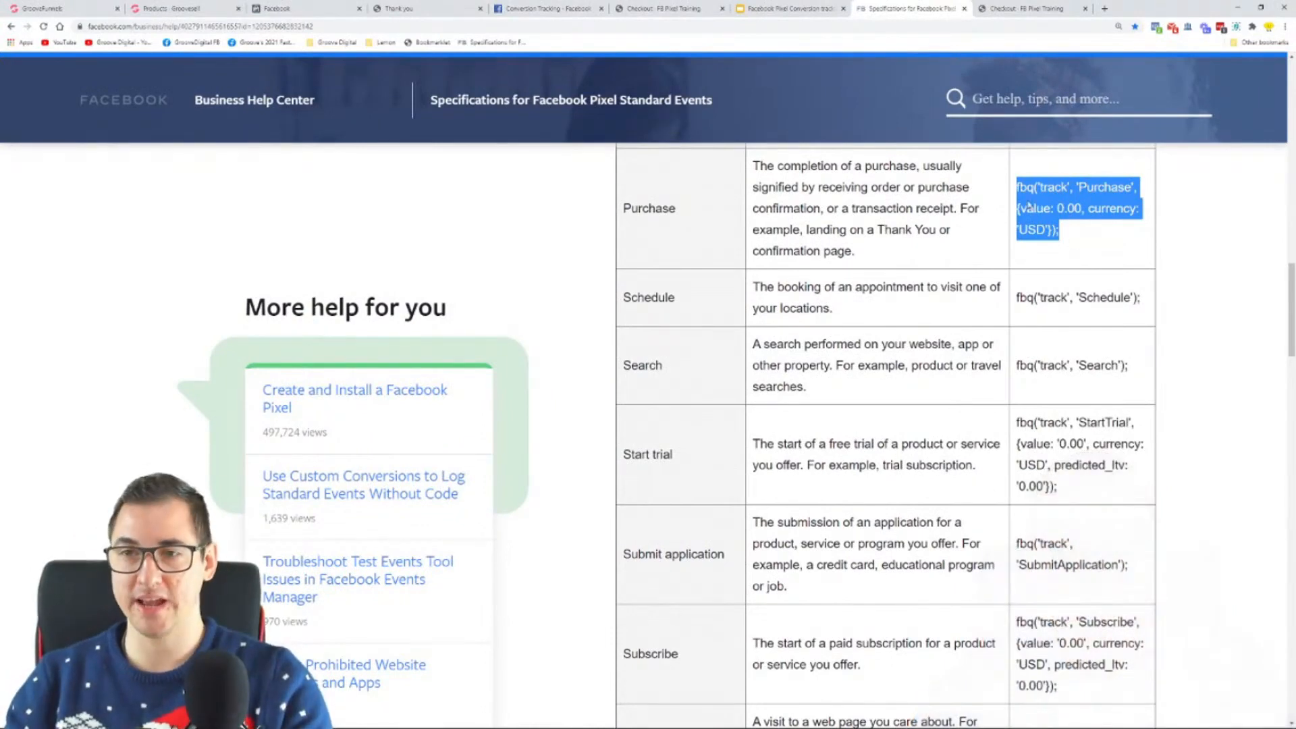
scroll(1079, 489, down, 3)
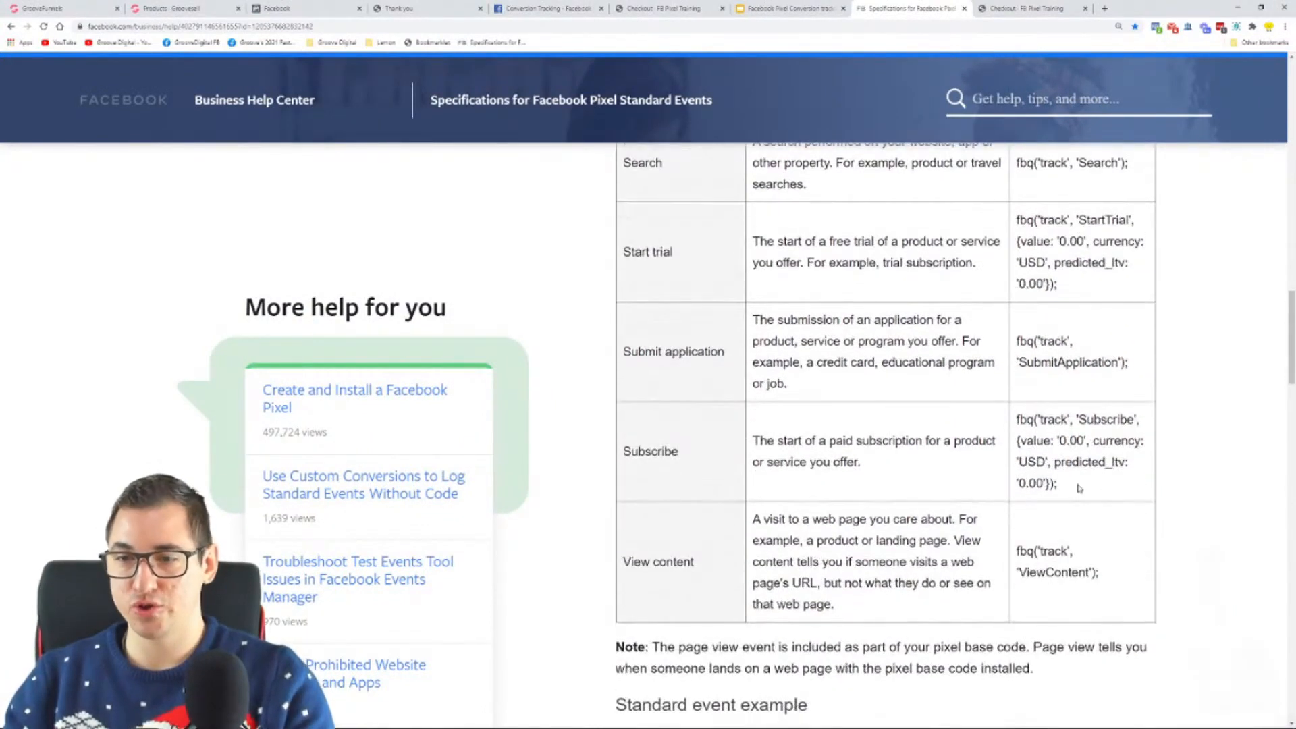
drag(1034, 440, 1086, 442)
click(1072, 440)
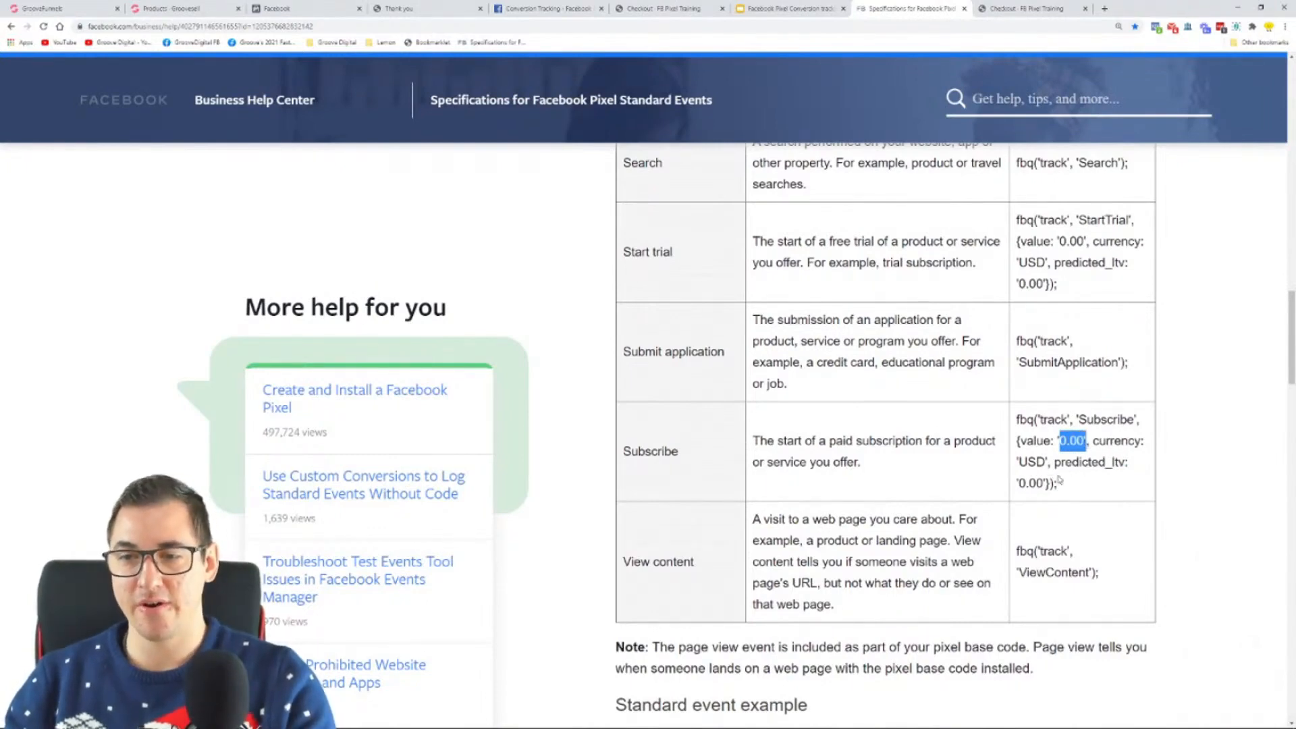
drag(1044, 484, 1019, 483)
Step: Review the start of the standard events table, highlighting the Add payment info action and the Add to cart description
scroll(1082, 468, up, 12)
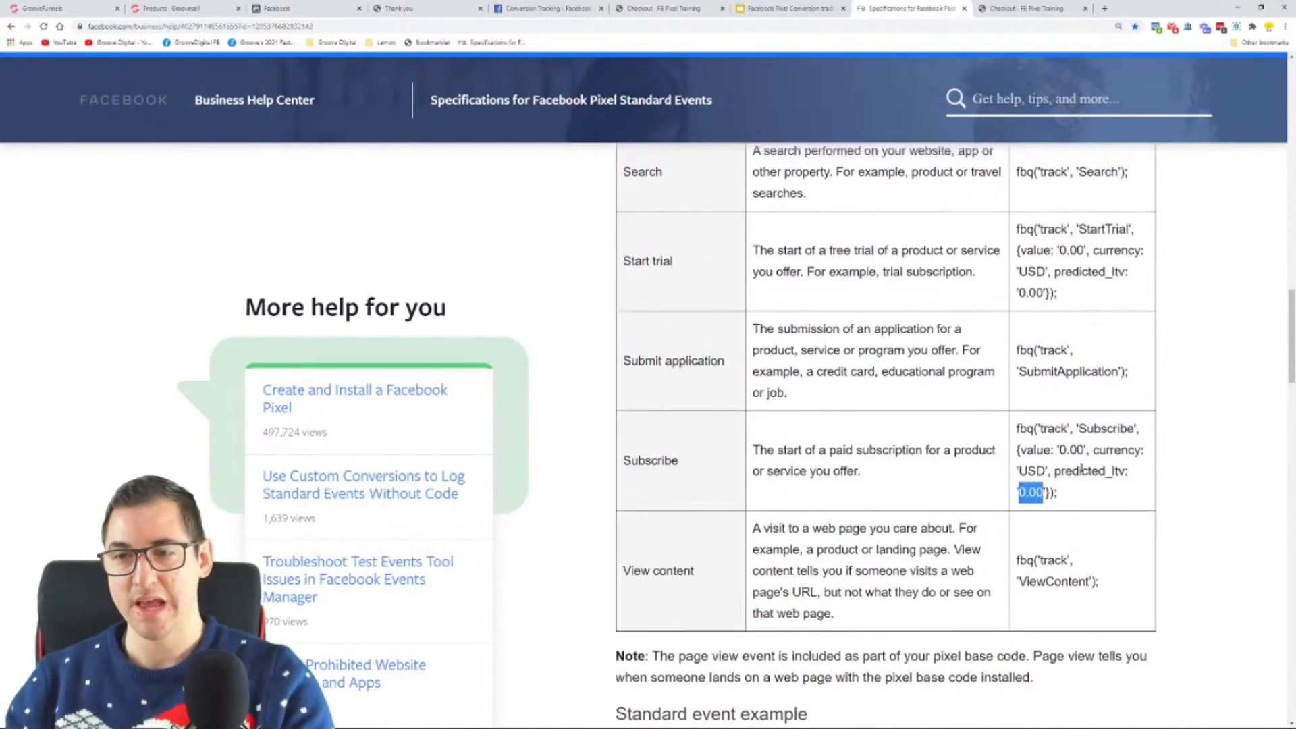
scroll(1081, 468, up, 10)
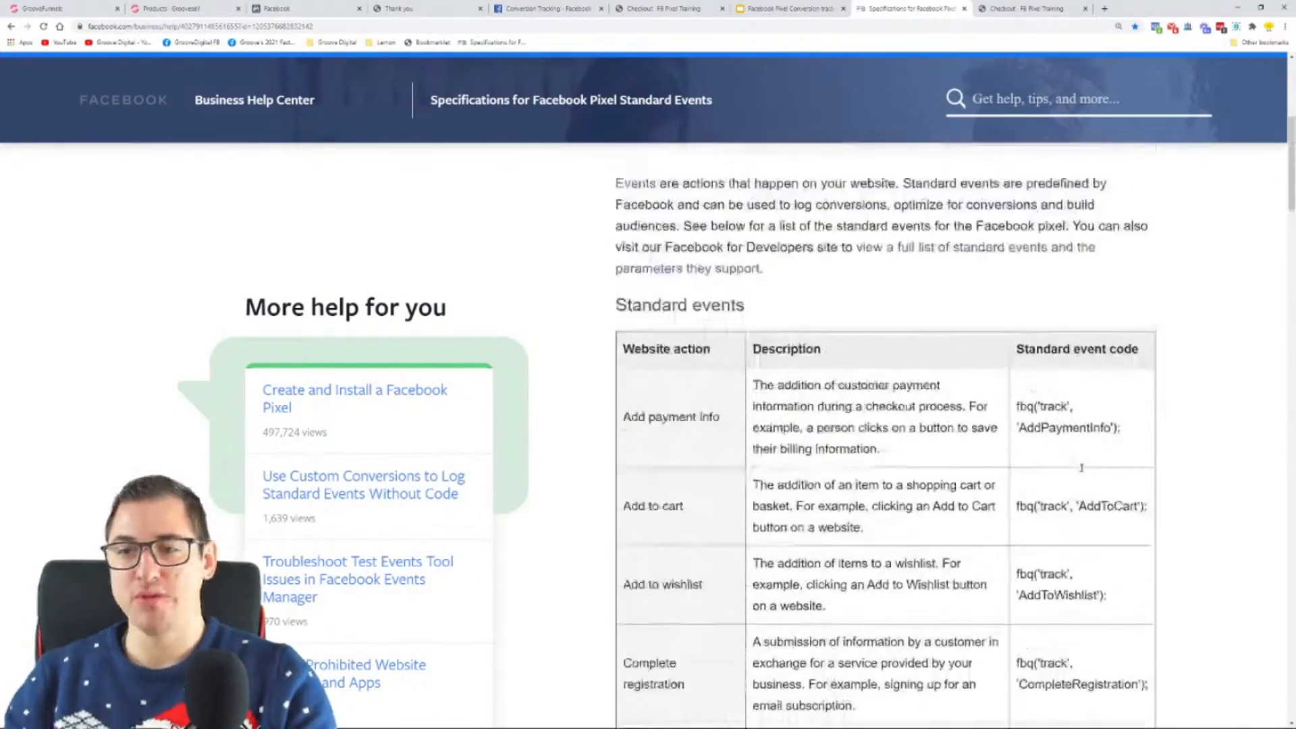
scroll(792, 356, down, 5)
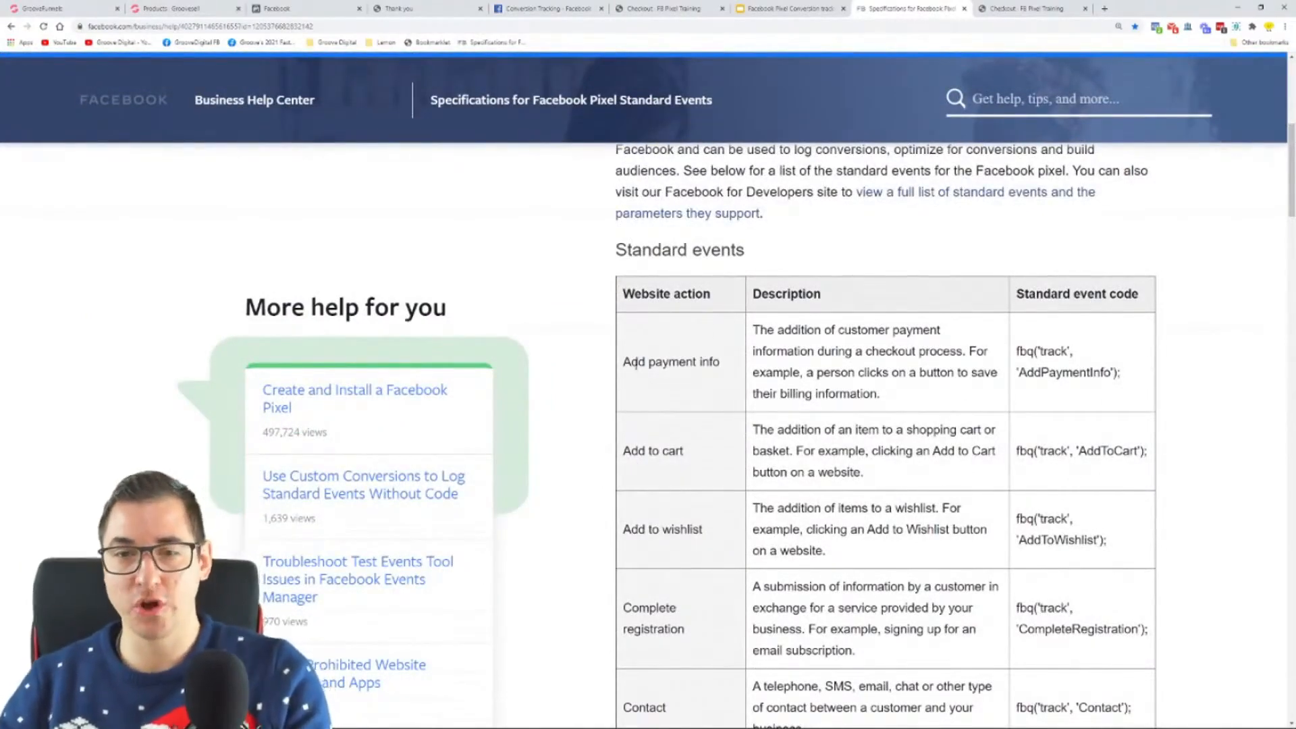
drag(627, 362, 702, 361)
scroll(770, 354, down, 2)
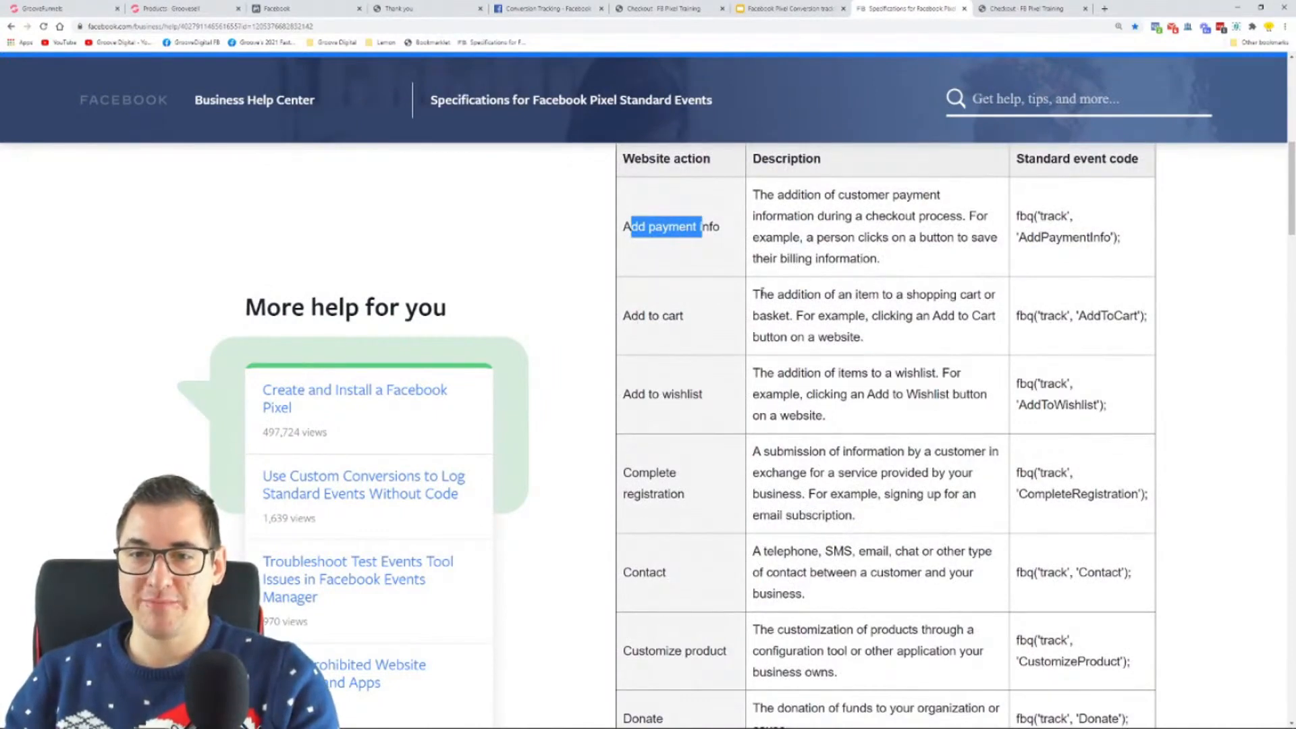
drag(753, 294, 919, 340)
click(863, 313)
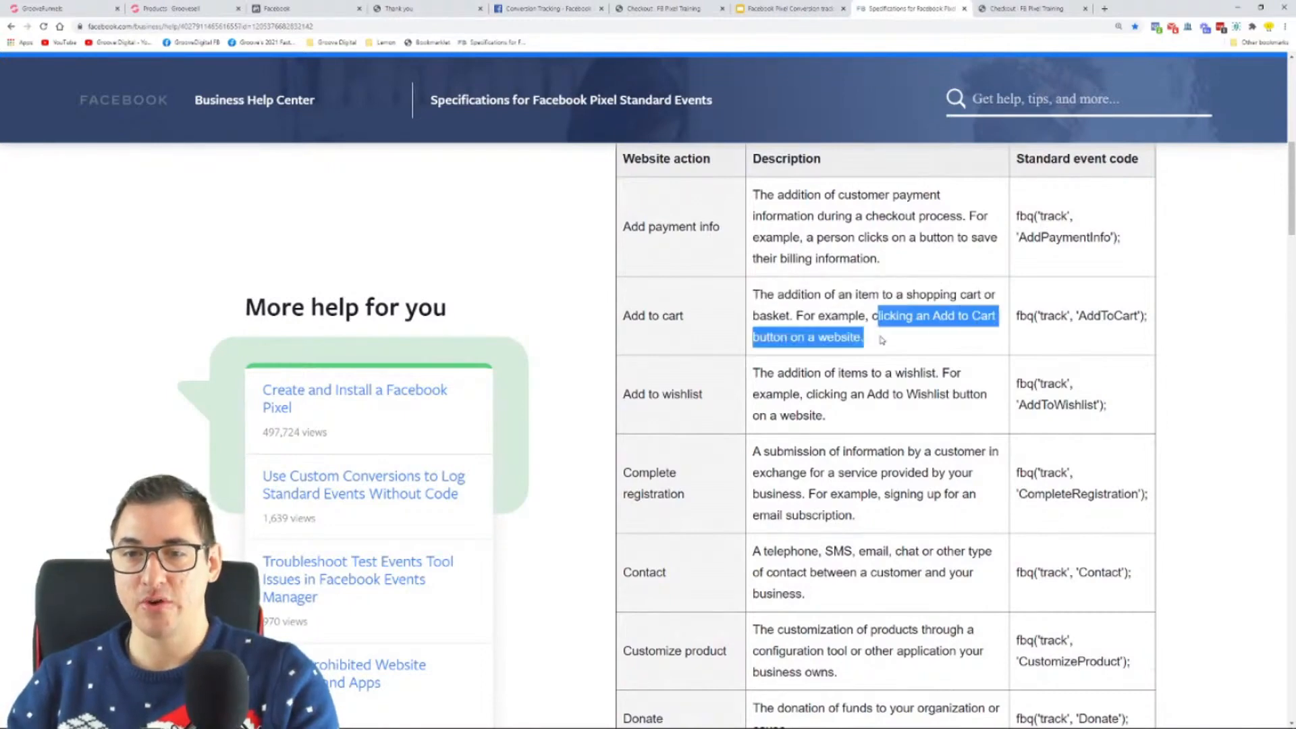
Step: Highlight the Complete registration description and its CompleteRegistration event code in the standard events table
scroll(891, 333, down, 2)
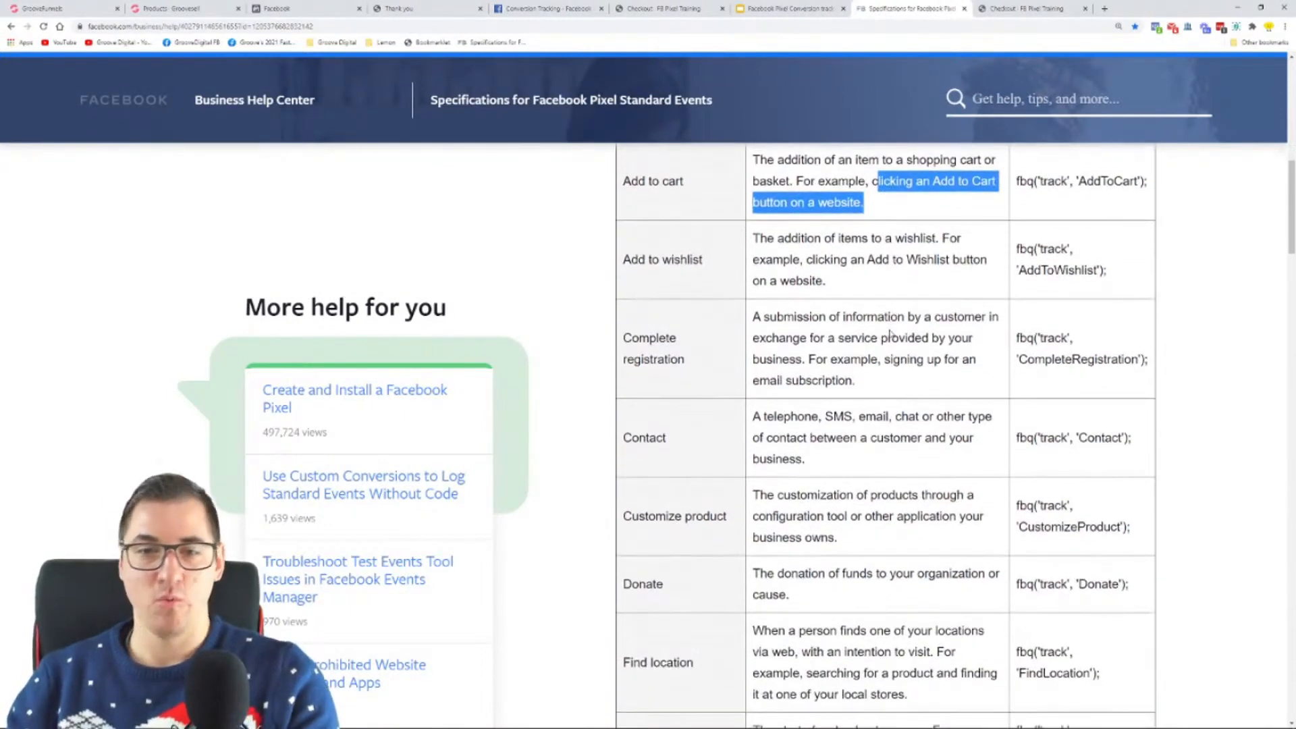
drag(753, 318, 958, 380)
click(1023, 383)
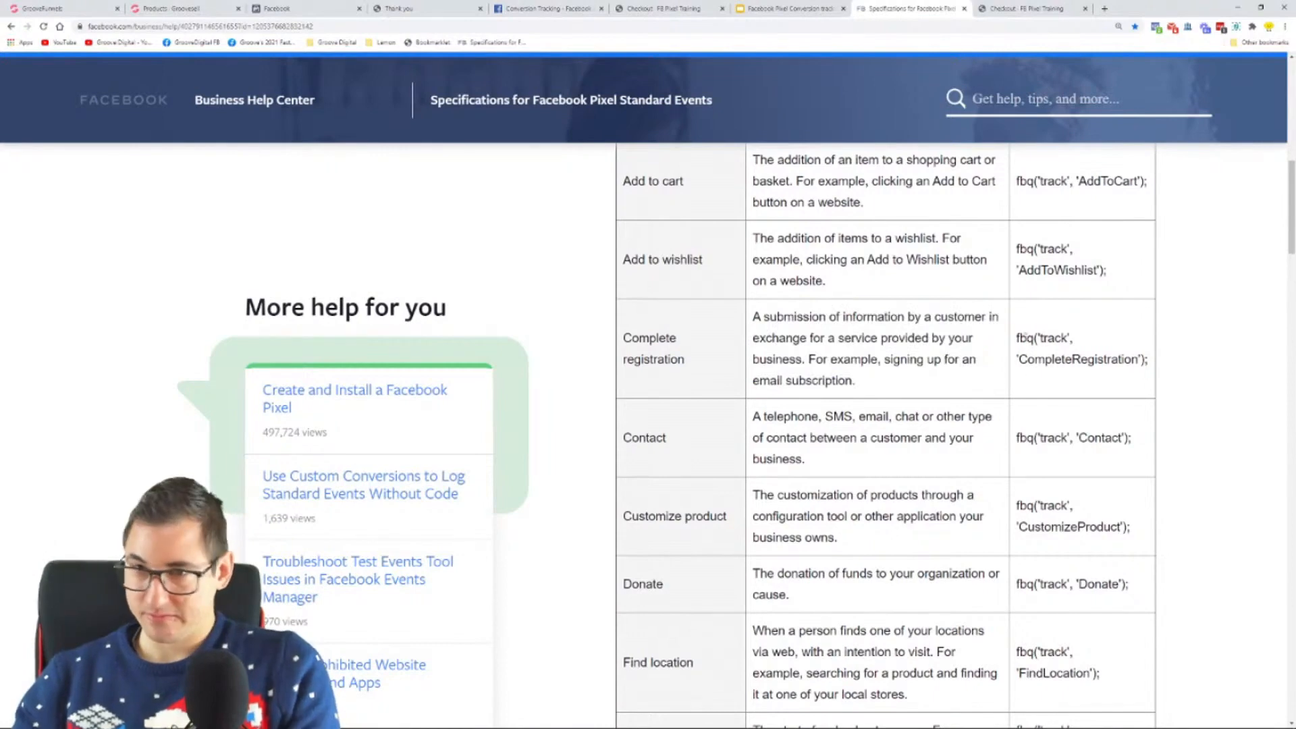
drag(1018, 336, 583, 548)
click(1149, 371)
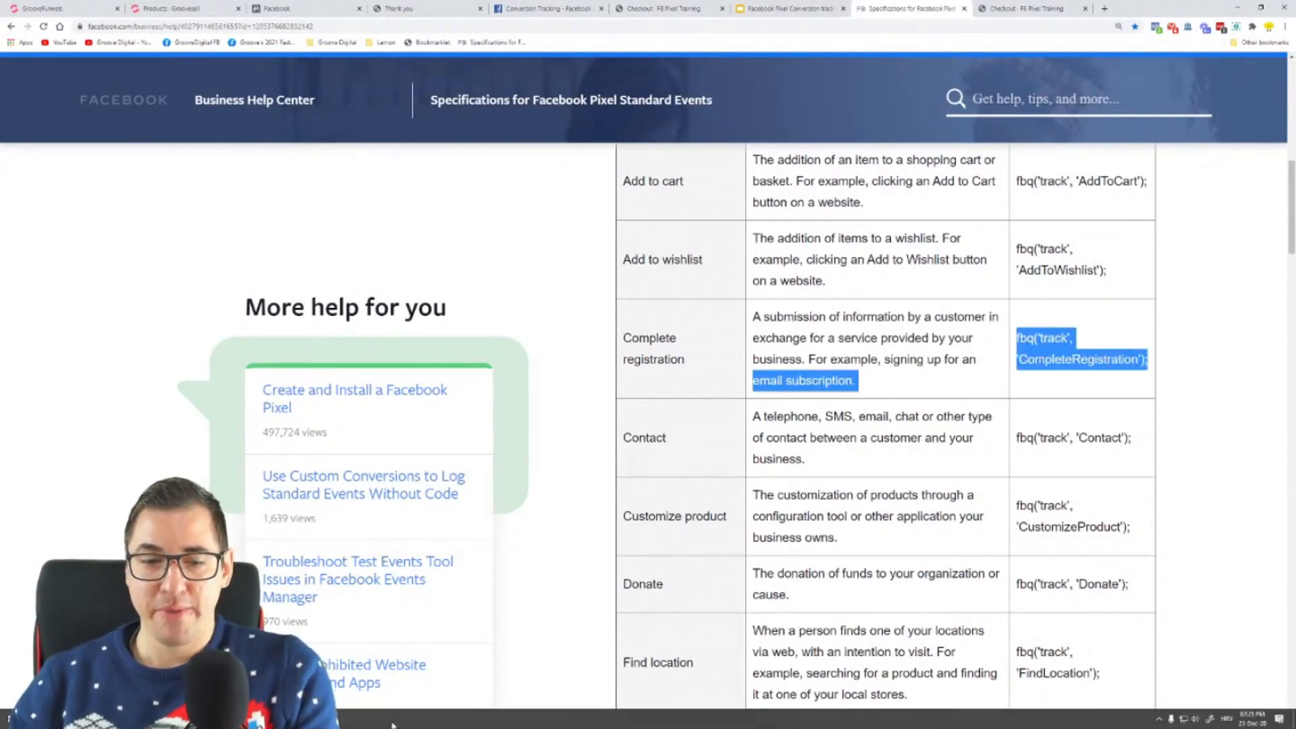
Step: Switch to the Notepad pixel code, highlight the closing </script> tag, and remove the blank line above it
click(412, 446)
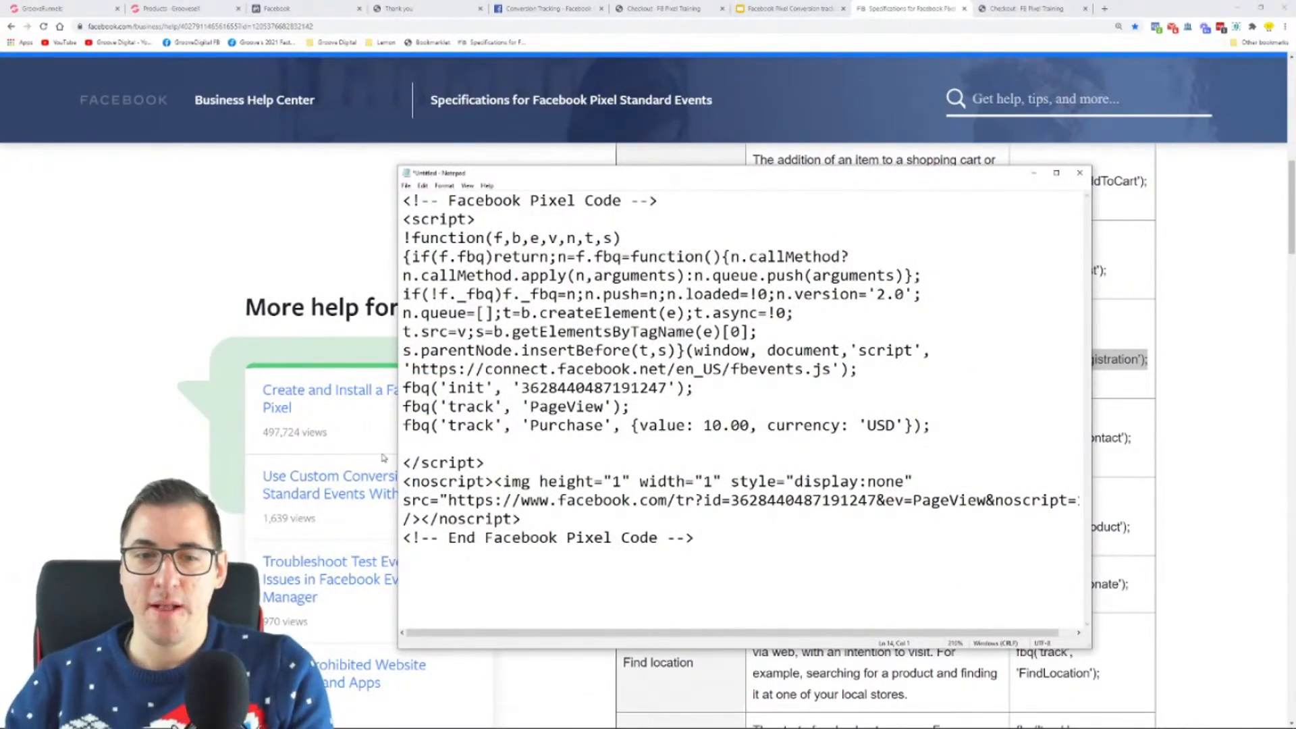
drag(403, 462, 485, 463)
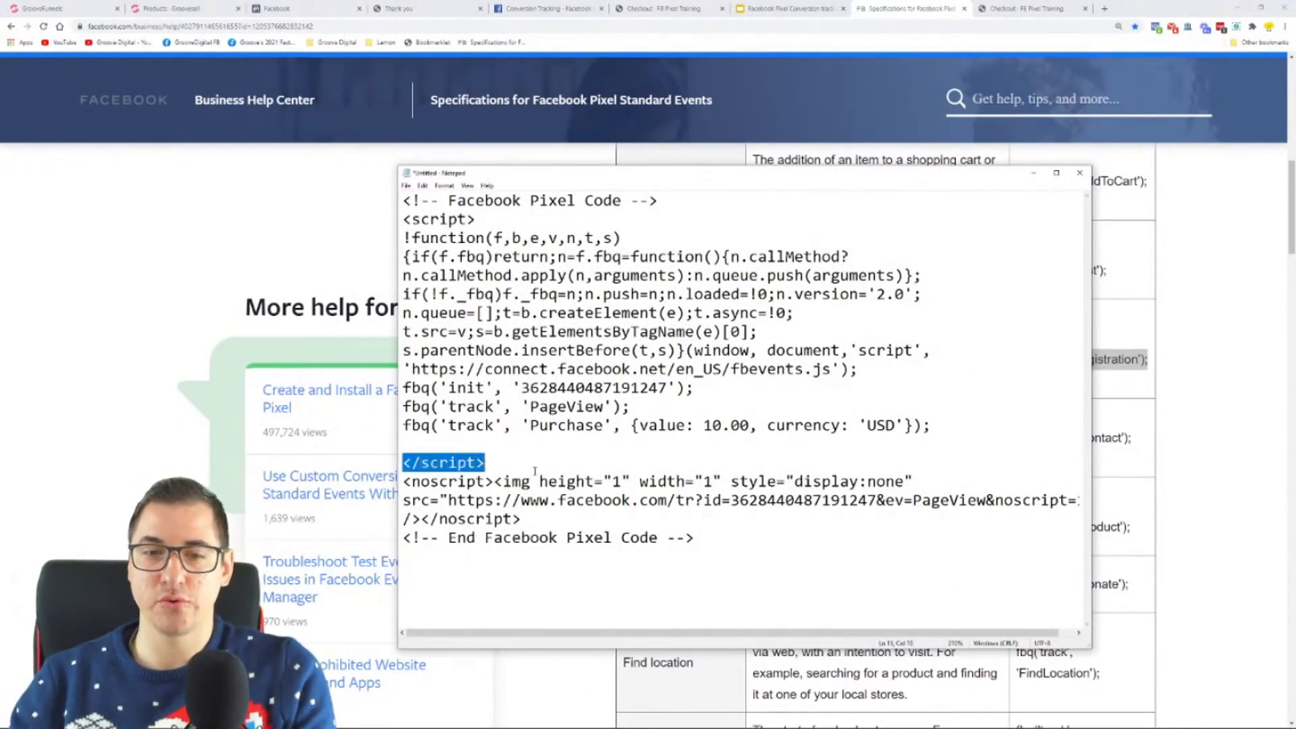
click(437, 444)
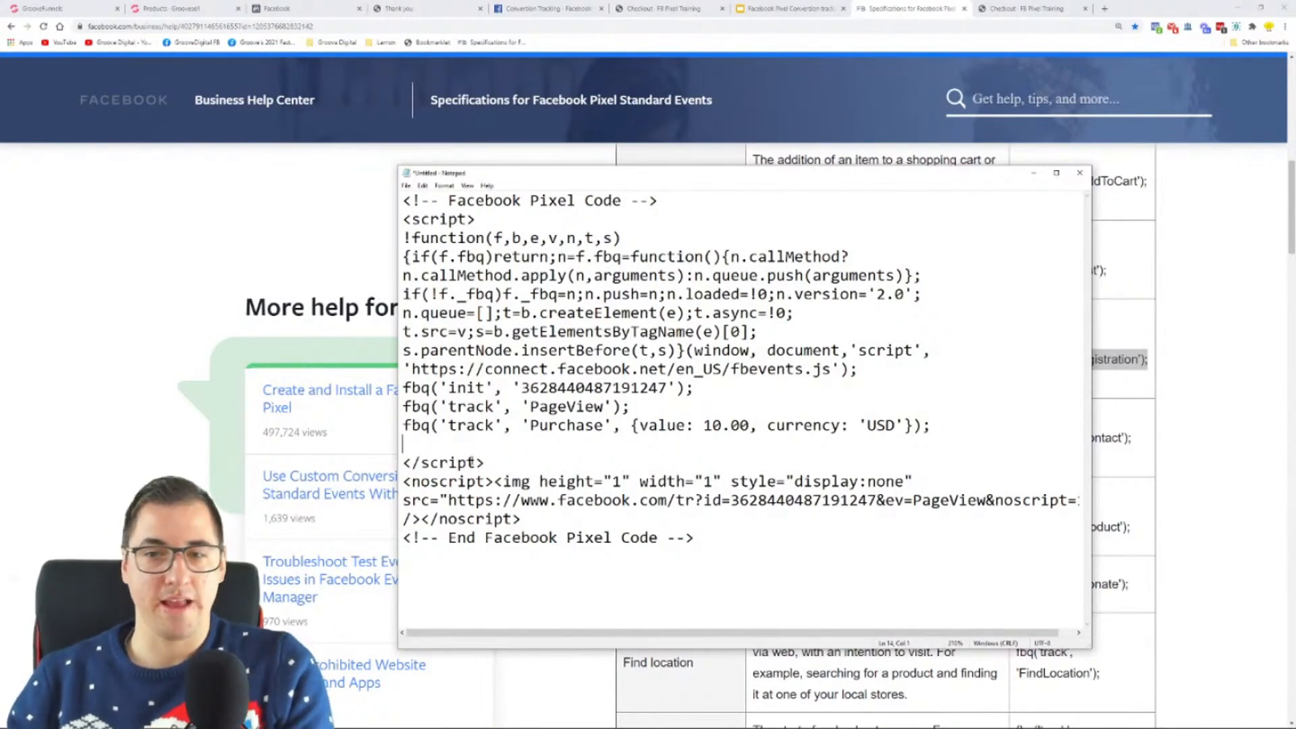
key(Delete)
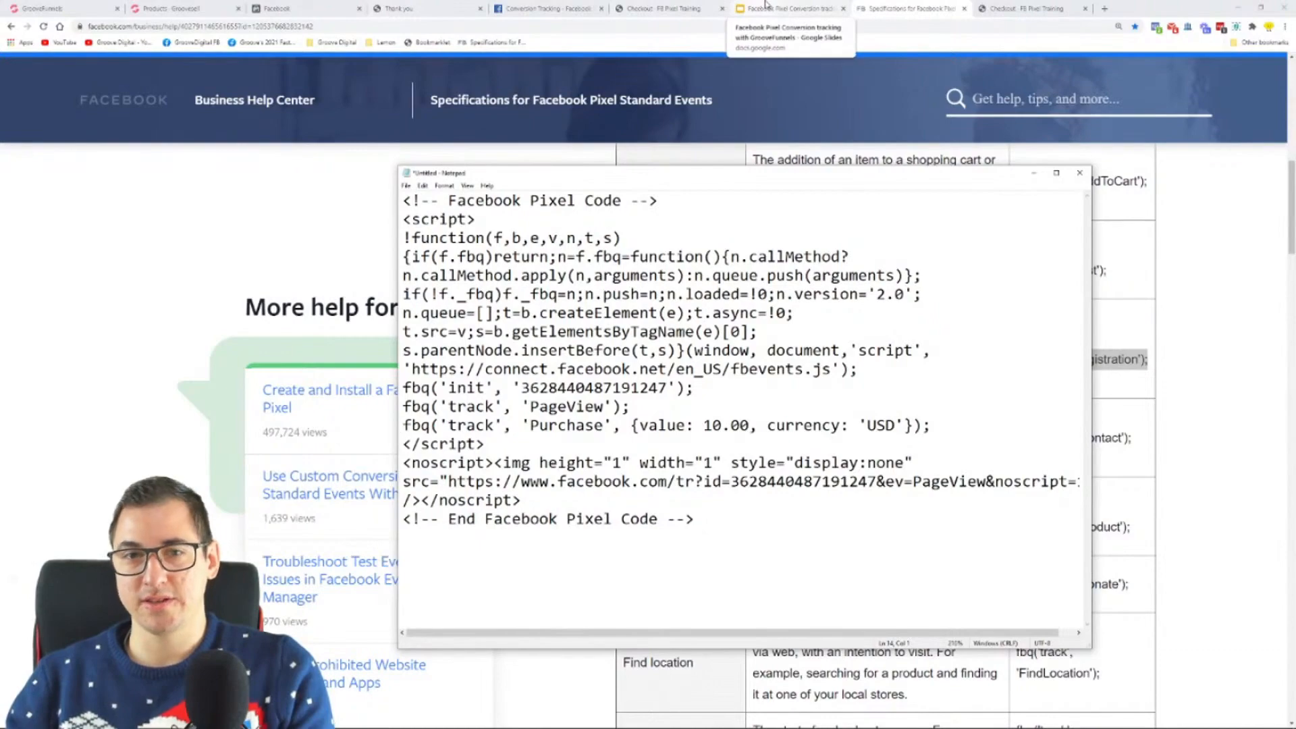
Step: Return to the standard events article, reduce the page zoom one level, and look over the events table
click(1246, 210)
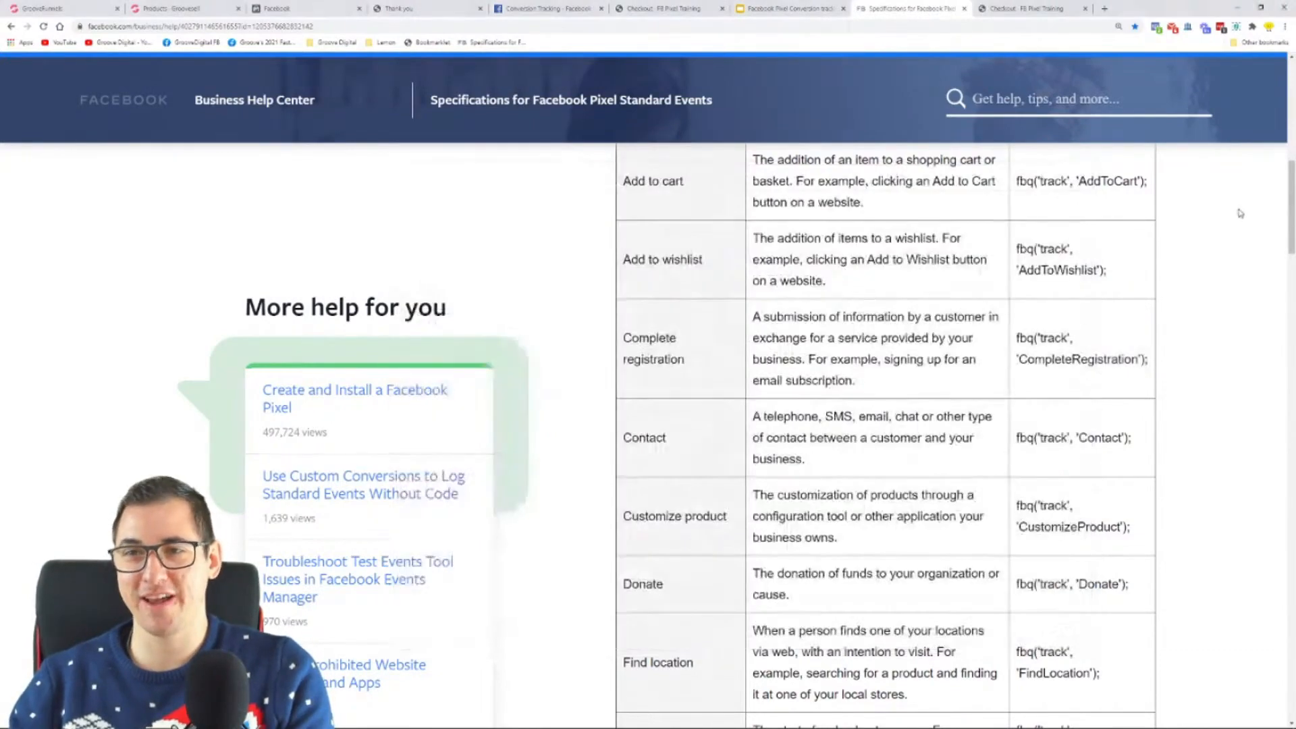
key(ctrl+minus)
scroll(928, 326, up, 7)
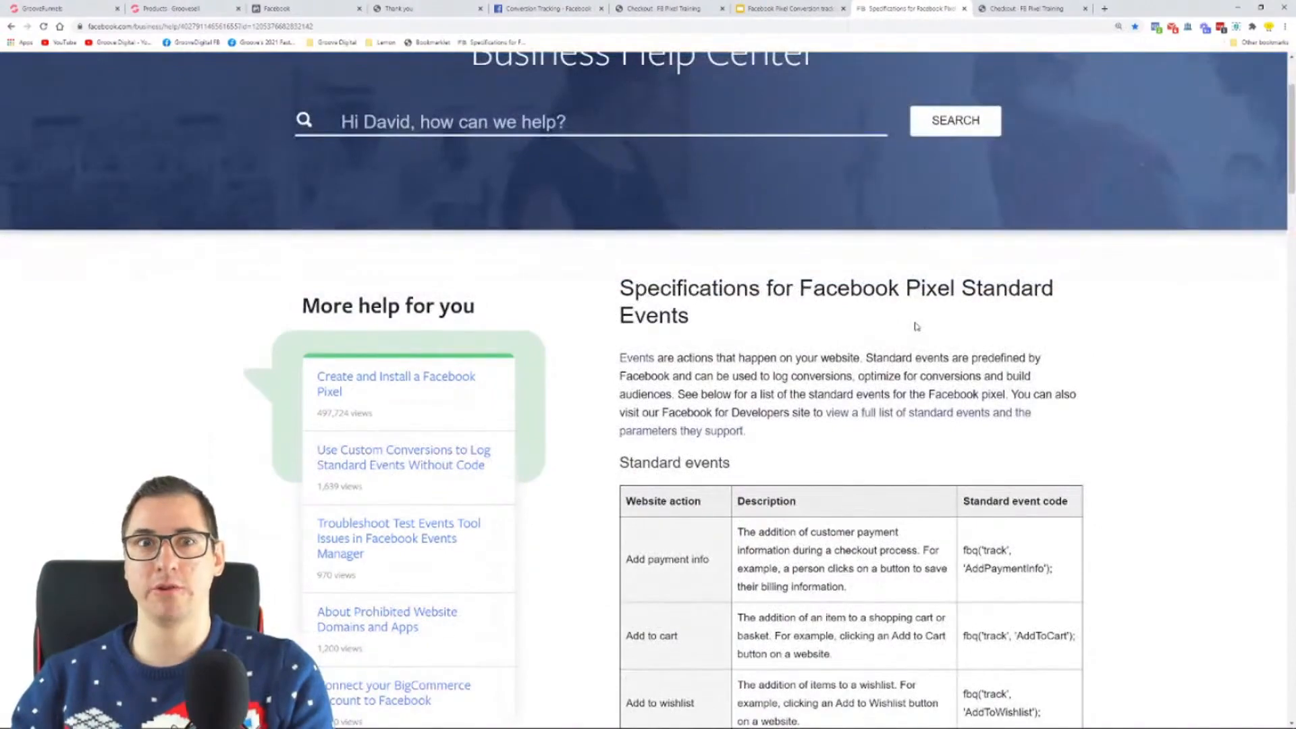
scroll(917, 326, down, 5)
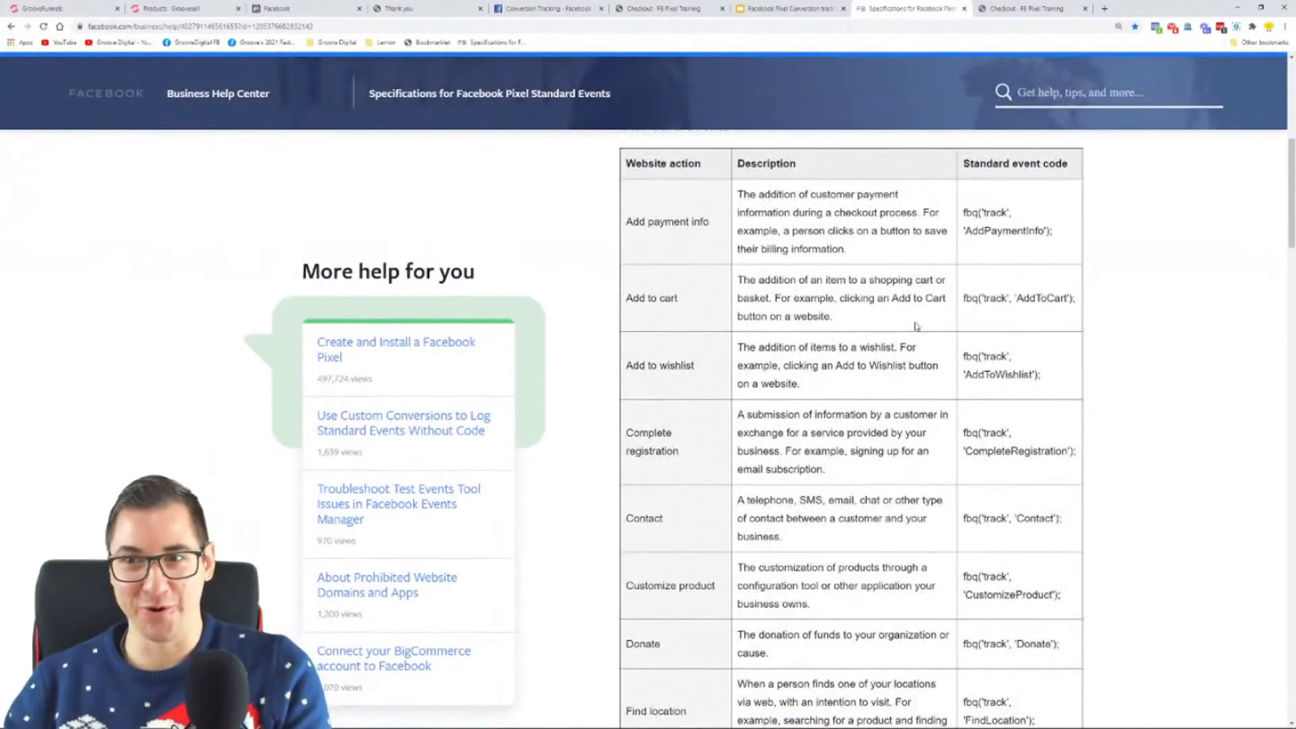
scroll(916, 326, down, 6)
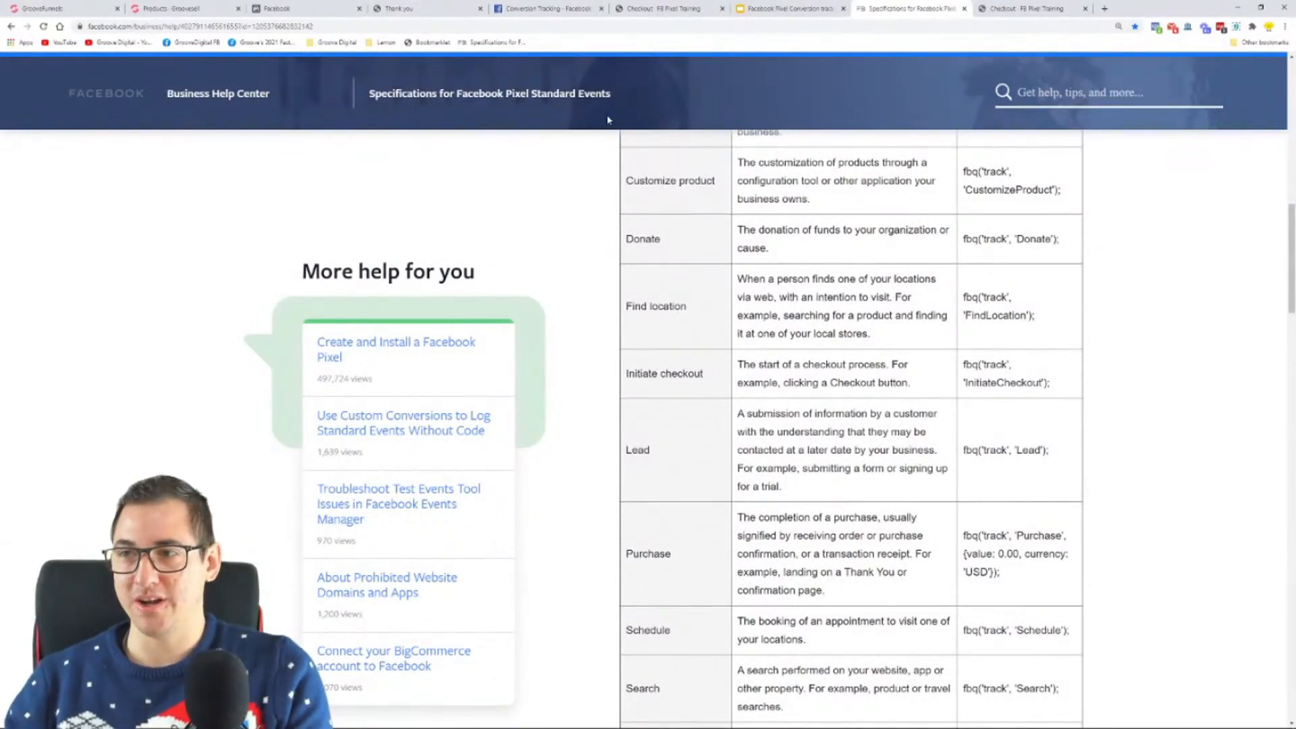
Step: Switch to the Google Slides presentation and highlight the title text on the Step 6 slide about testing the pixels
click(796, 9)
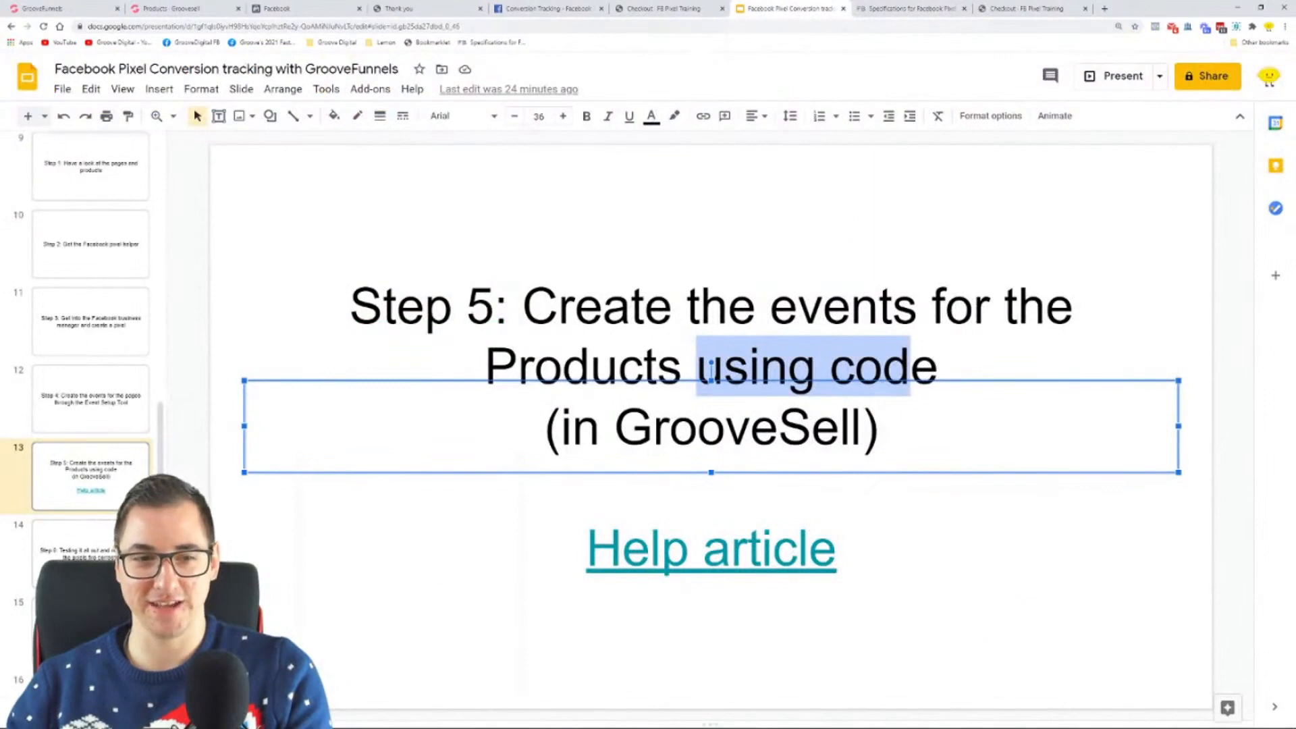
scroll(468, 407, down, 1)
click(443, 391)
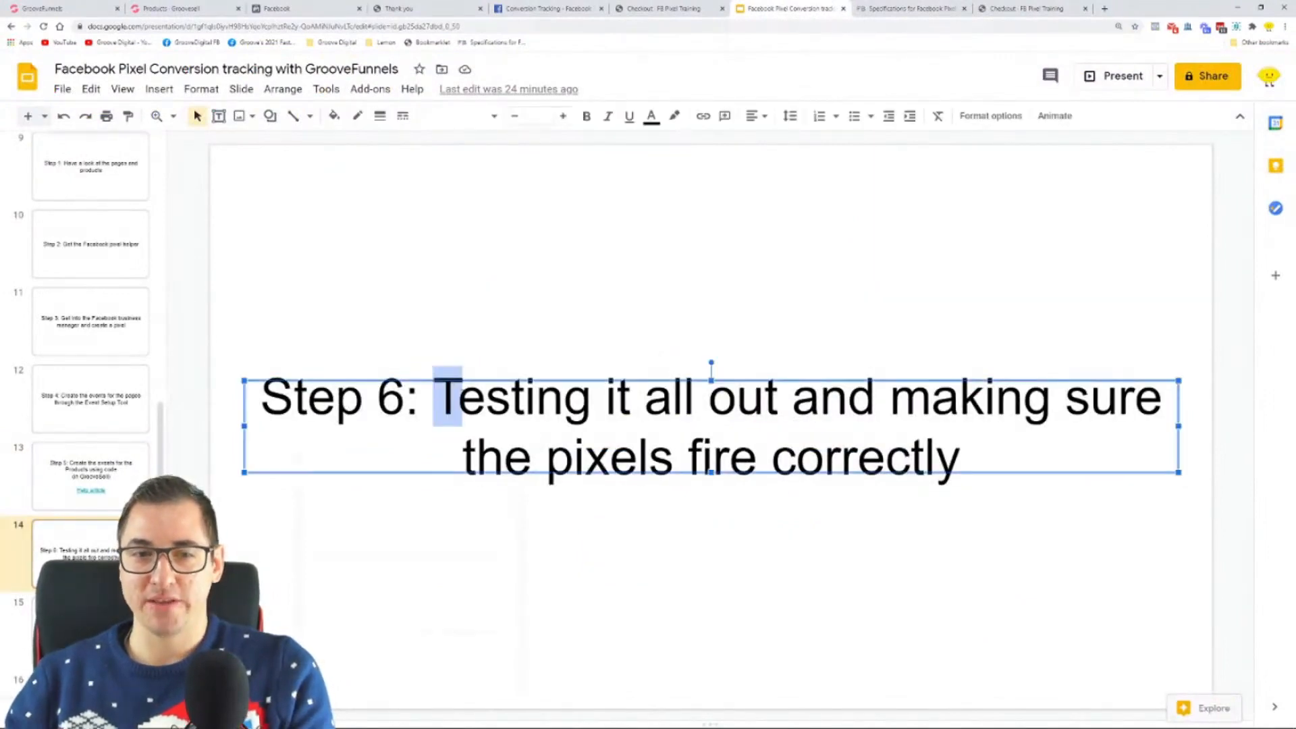
drag(434, 398, 1109, 432)
click(1071, 458)
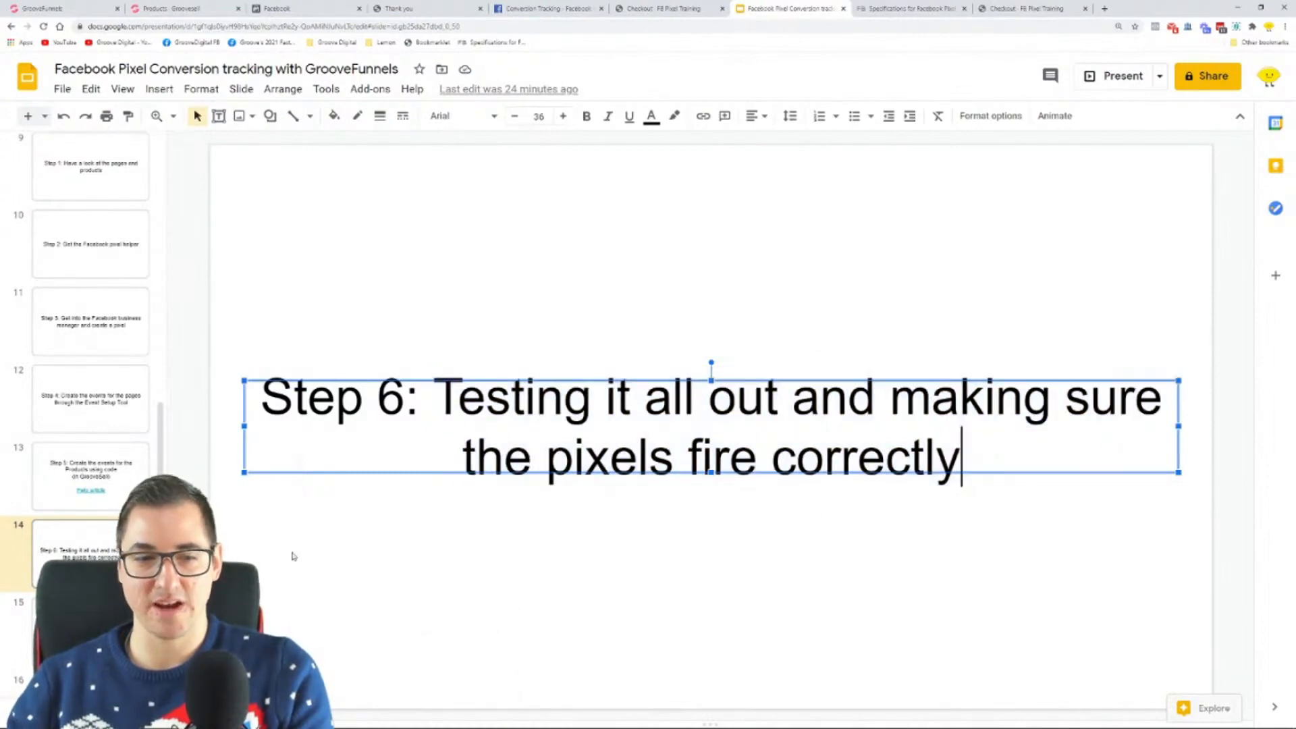
Step: Go to the "What now?" slide and start presenting the slideshow in full screen
scroll(561, 487, down, 1)
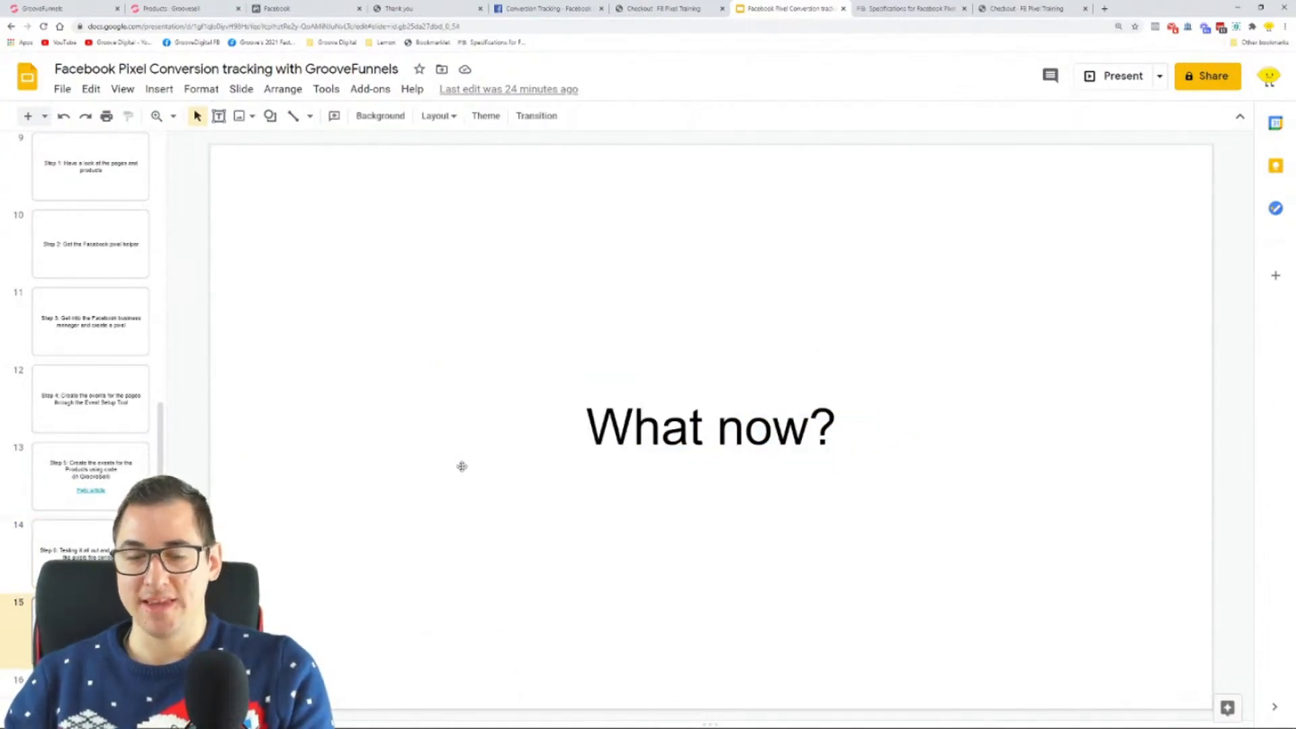
click(1112, 79)
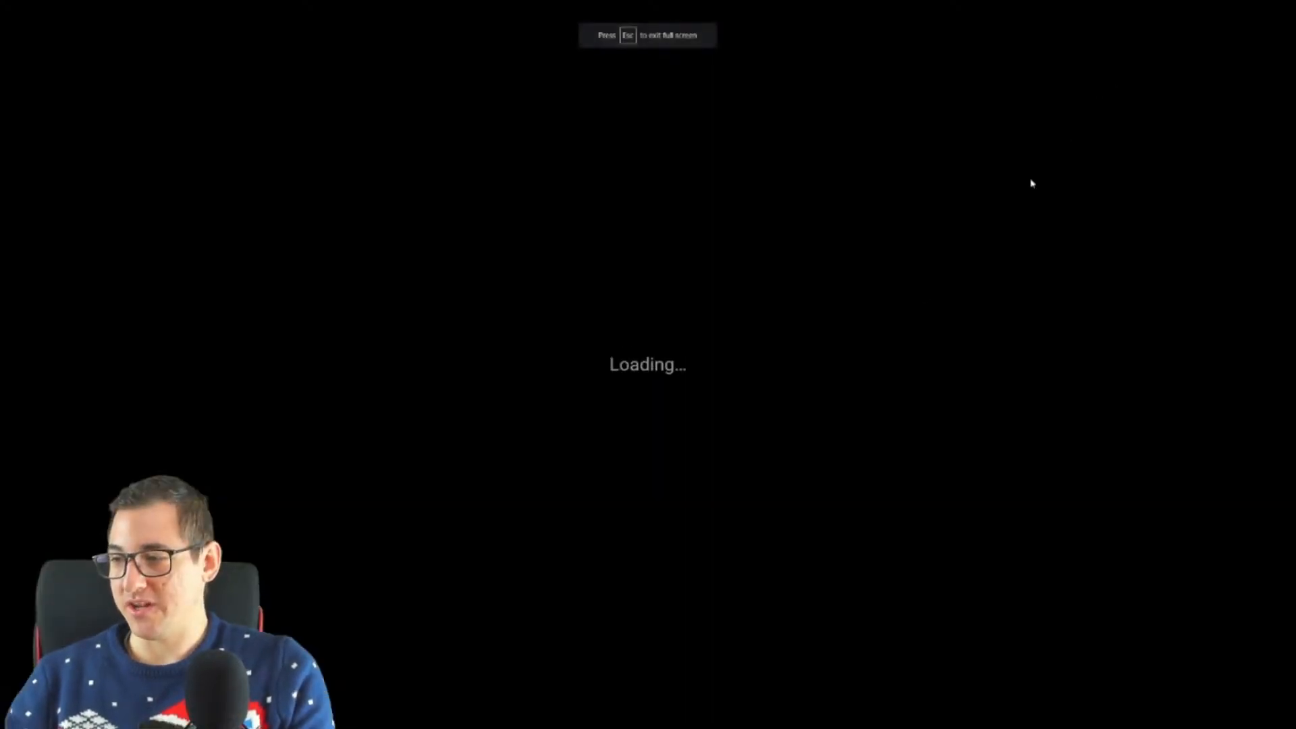
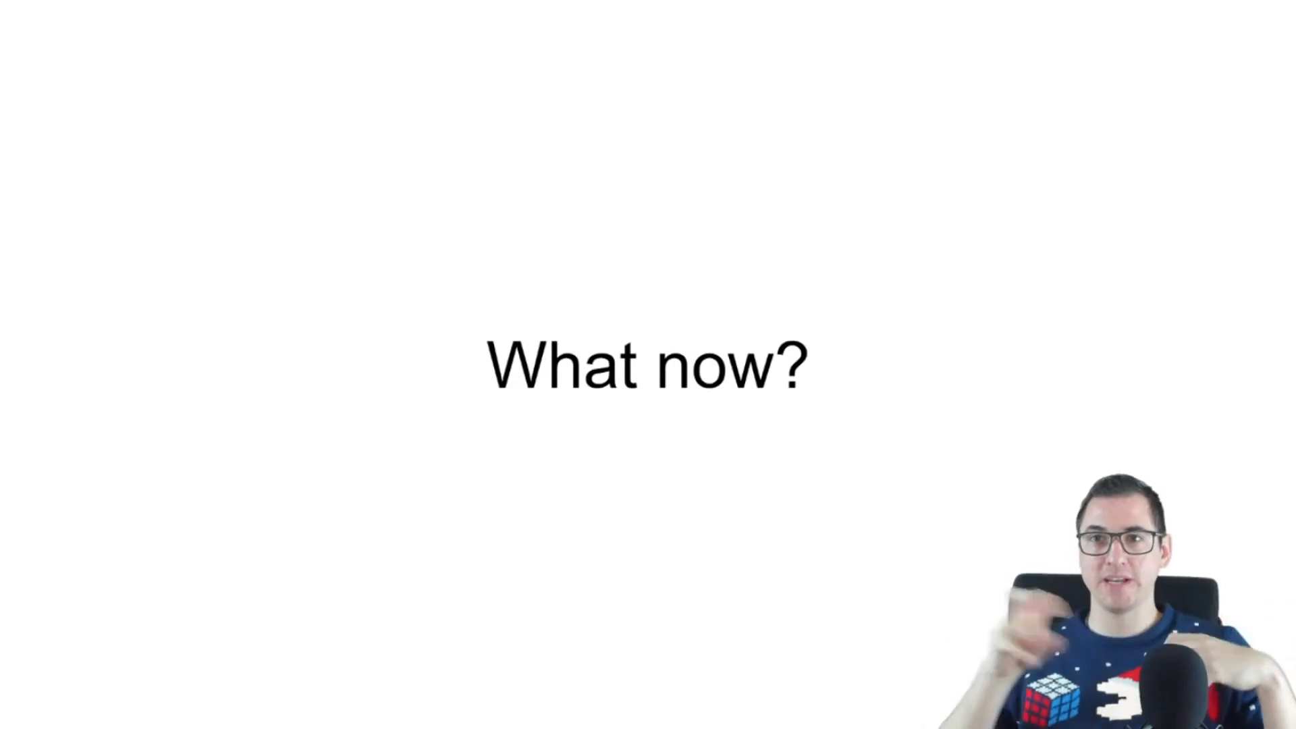
Step: Leave the slideshow, switch to Facebook Events Manager and open Analytics for the GF Funnel Tracking Training pixel
key(Escape)
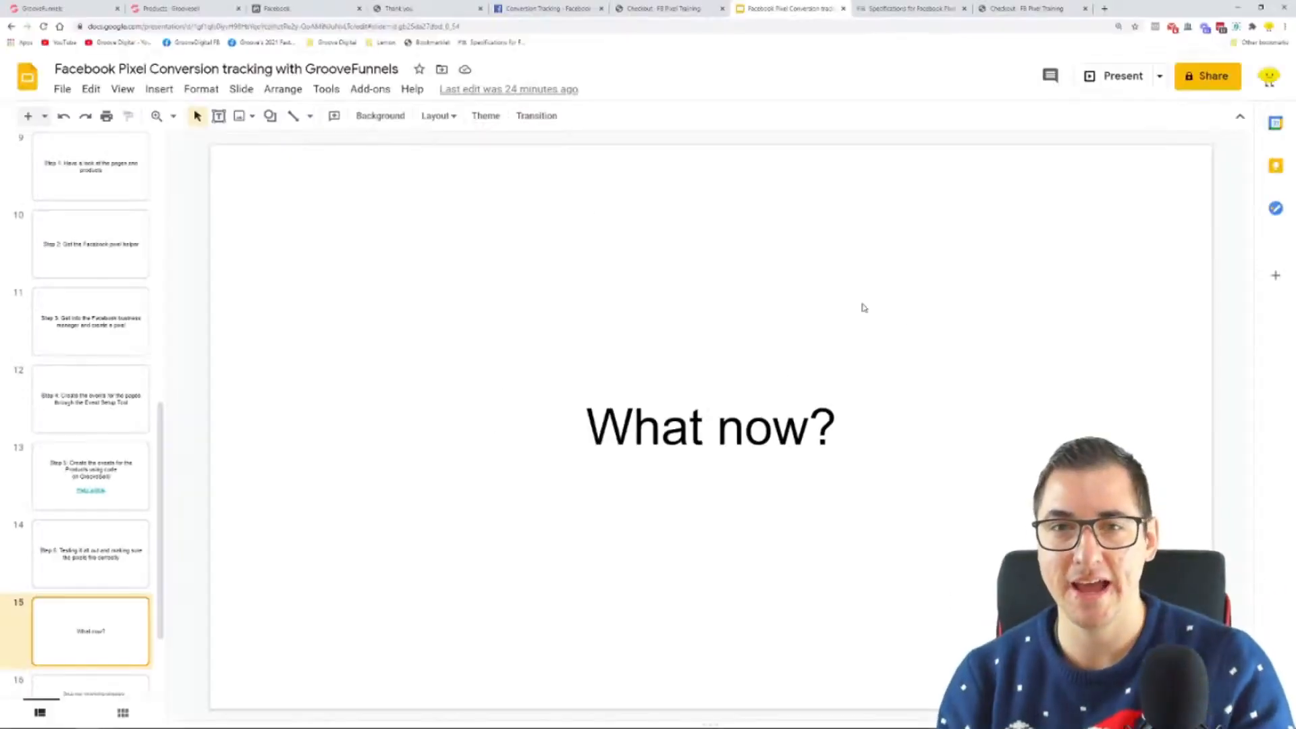
click(282, 7)
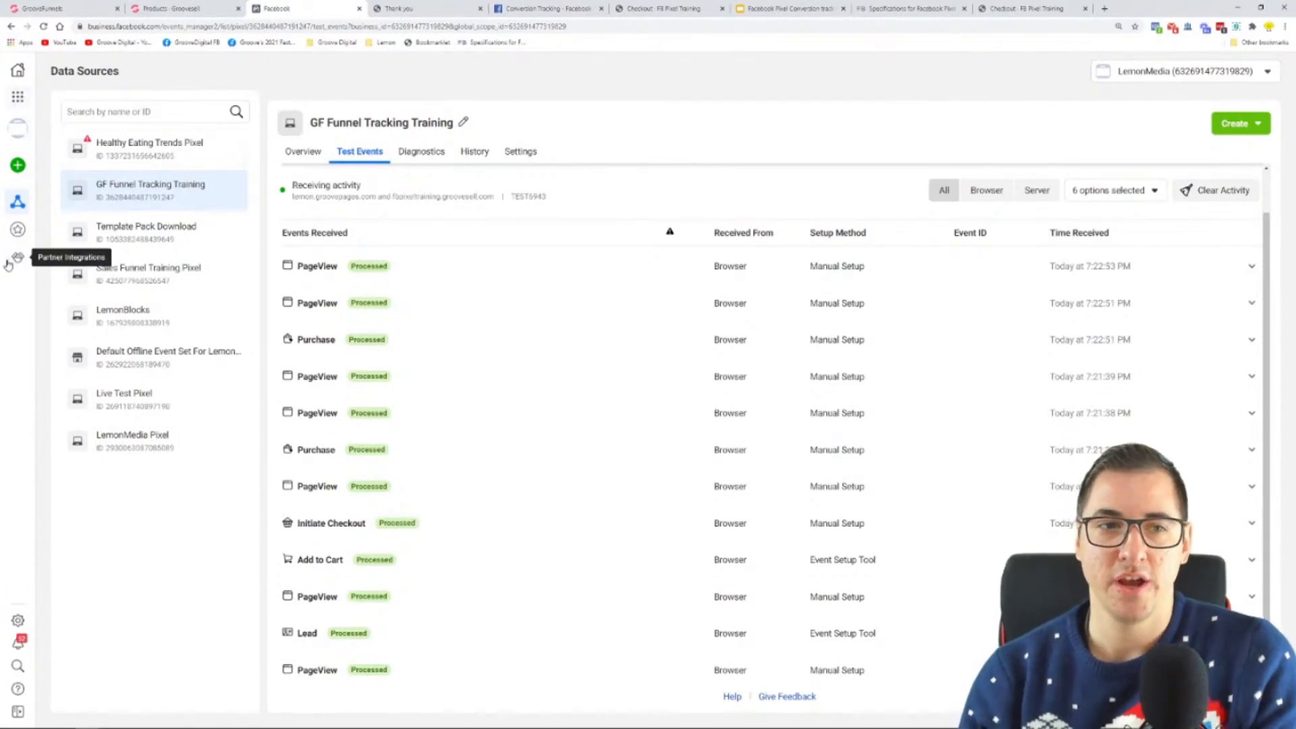
mouse_move(19, 265)
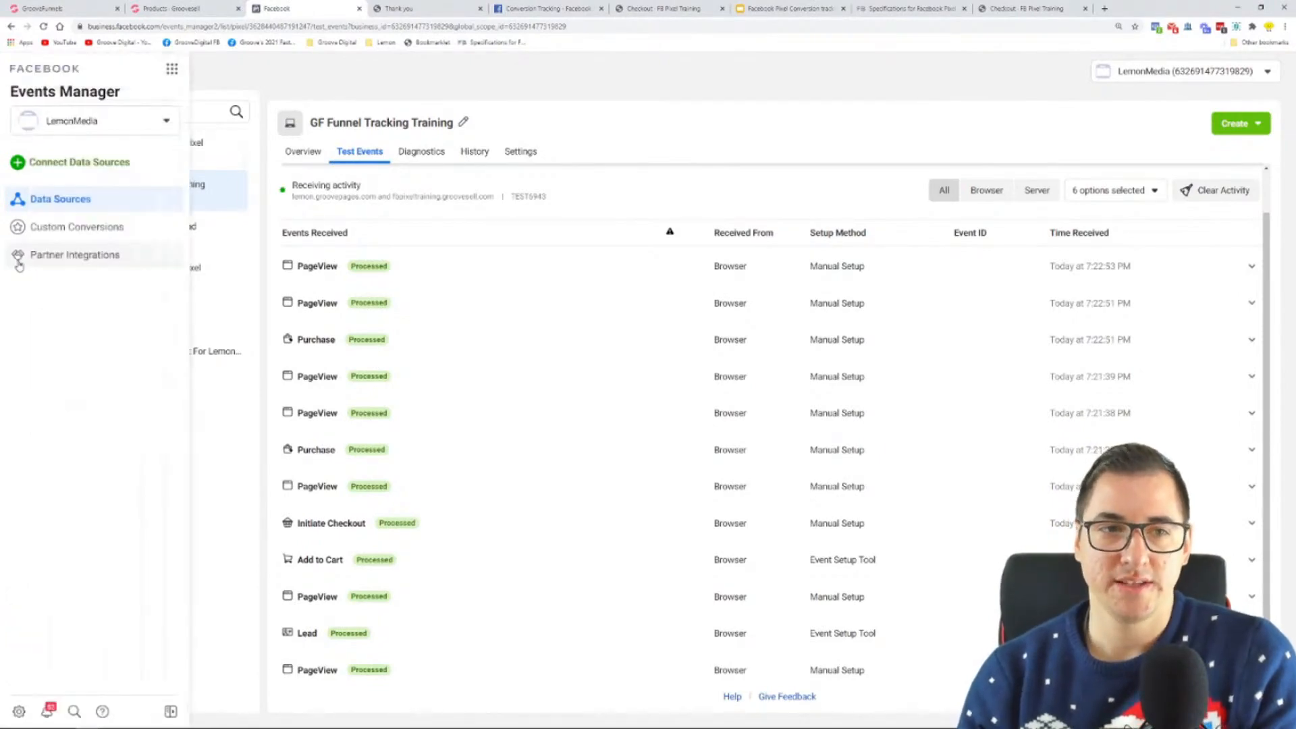
click(167, 72)
scroll(306, 163, down, 4)
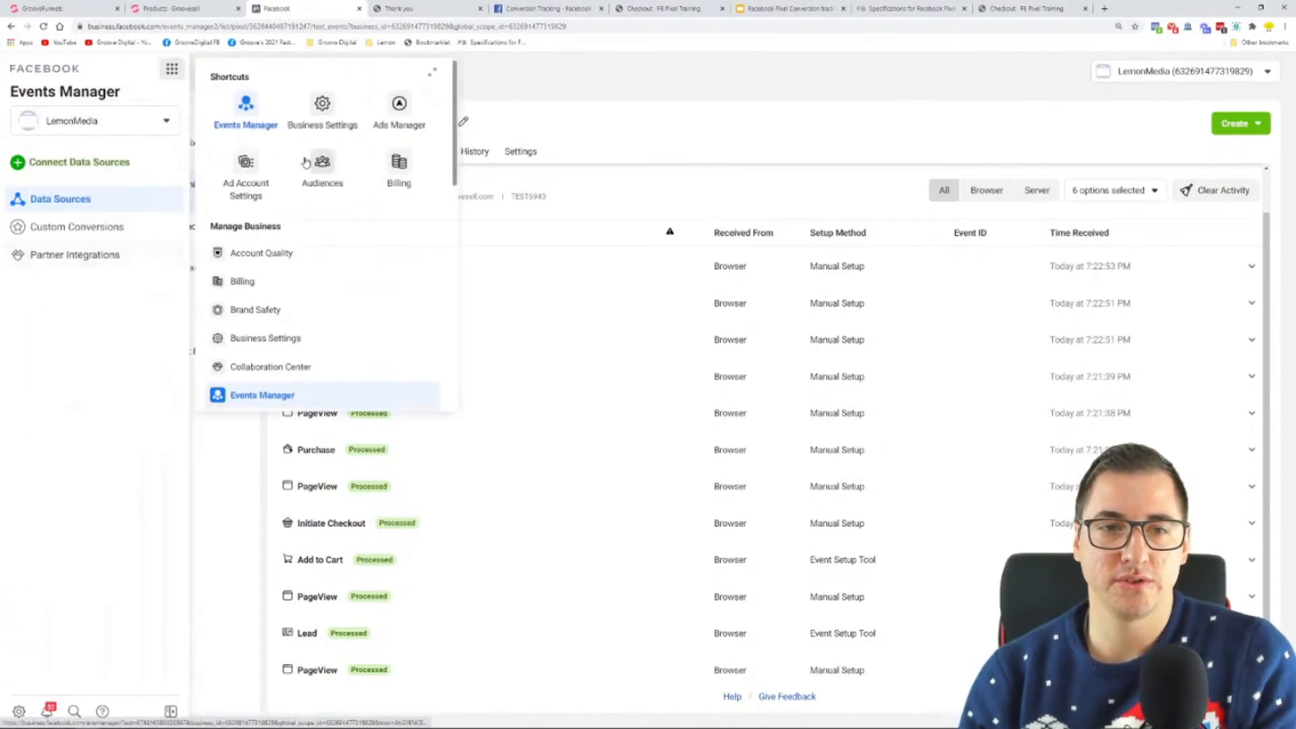
scroll(306, 163, down, 3)
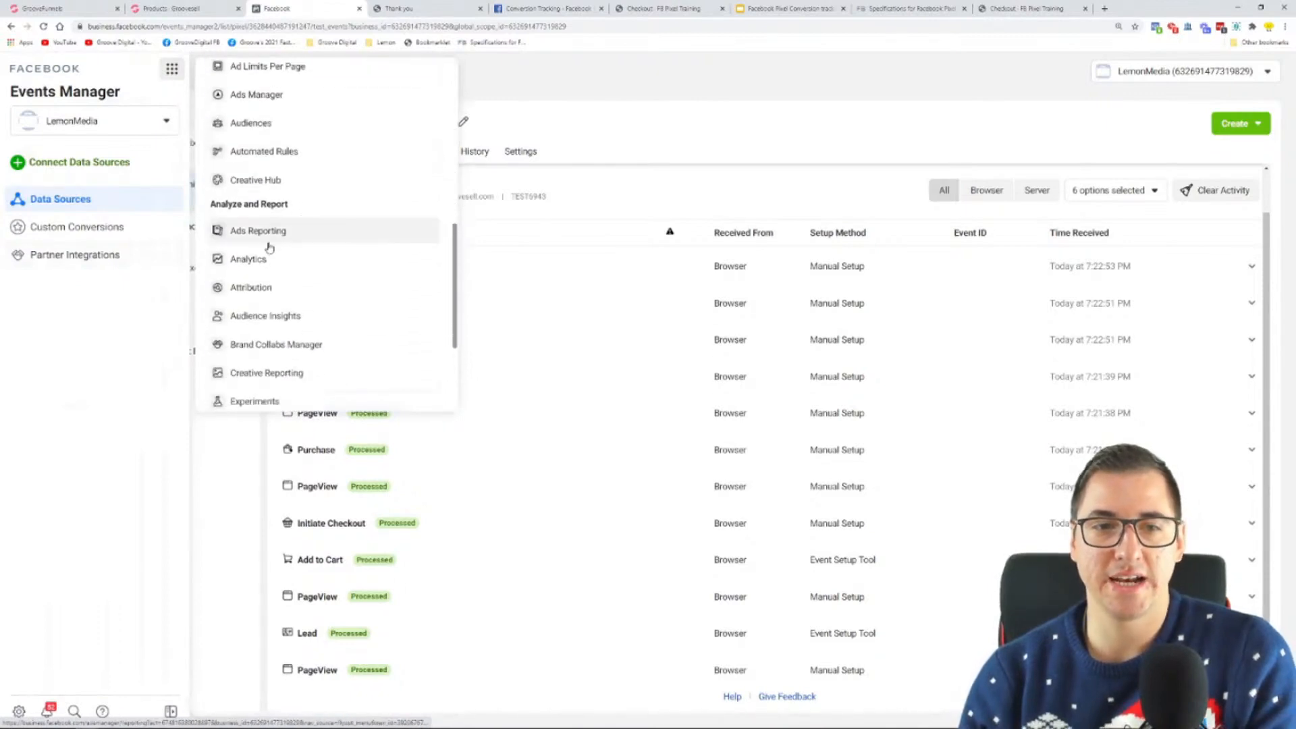
click(262, 261)
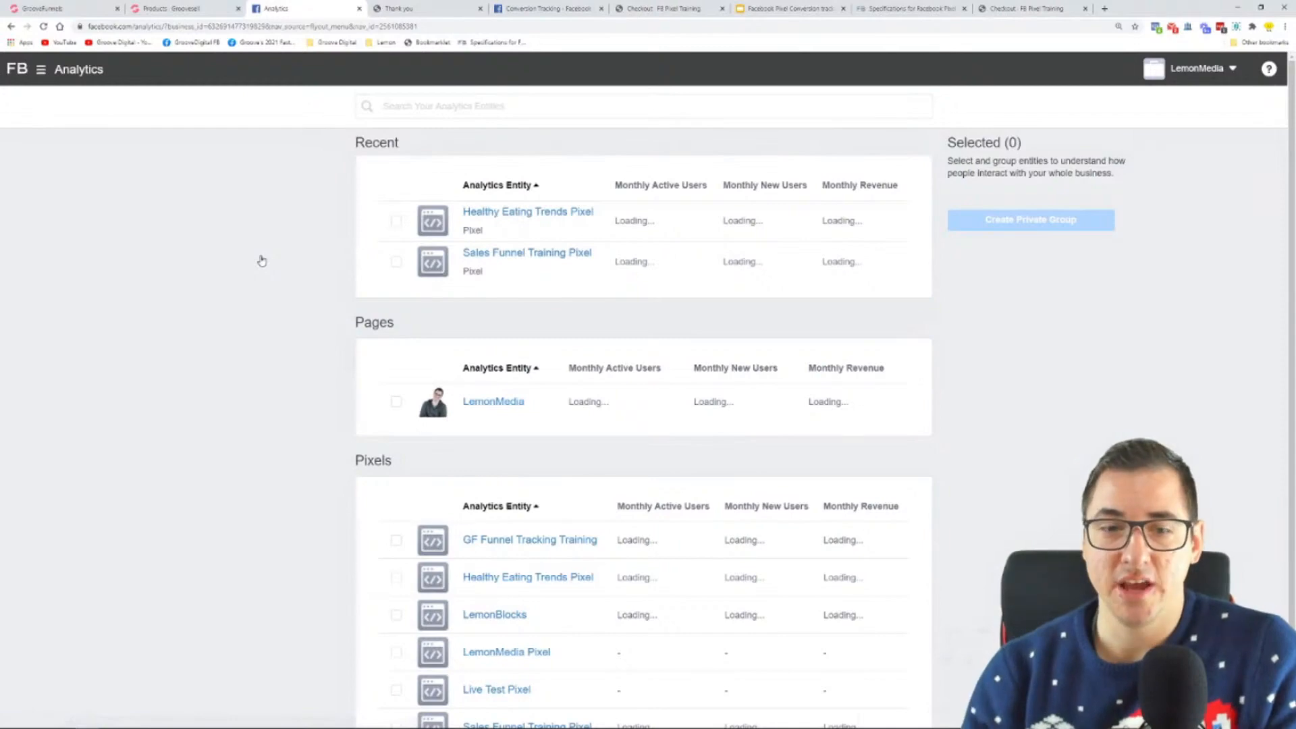
scroll(280, 291, down, 2)
click(523, 454)
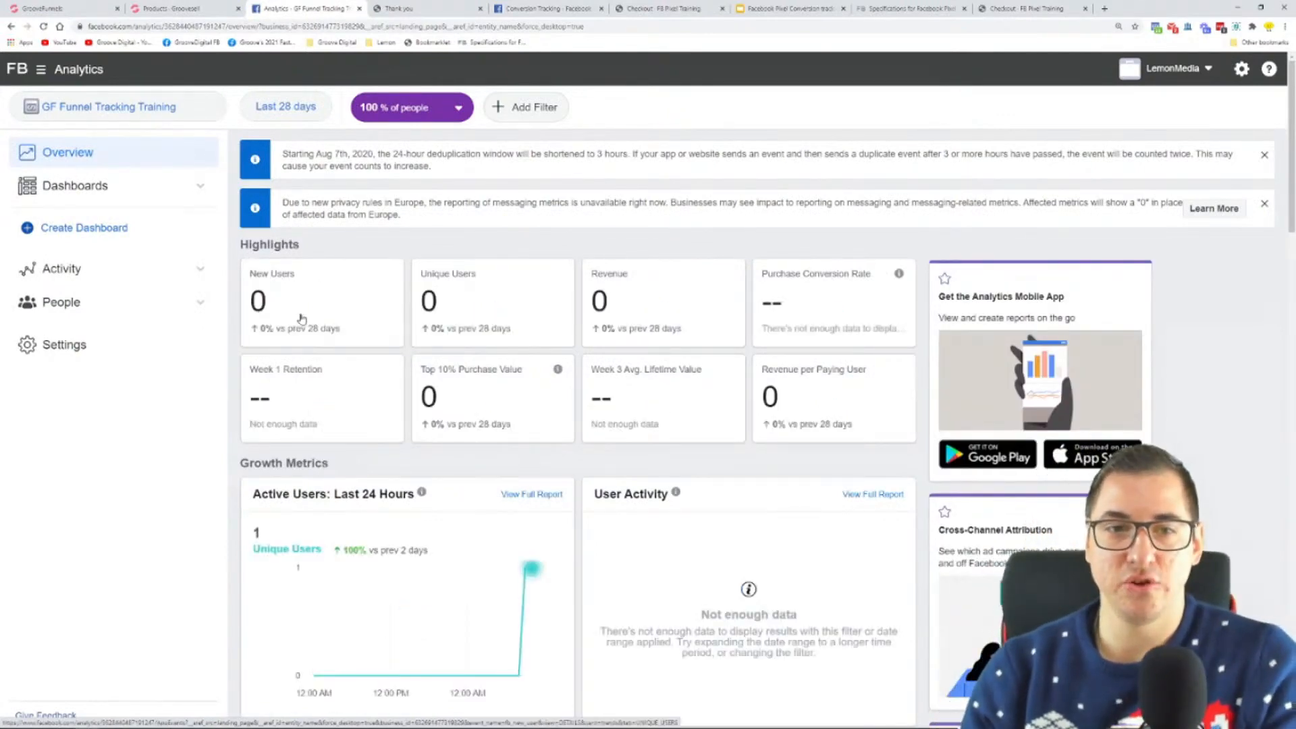
Step: Review the highlights and the growth, engagement and monetization metrics on the pixel's Analytics overview
scroll(659, 256, down, 1)
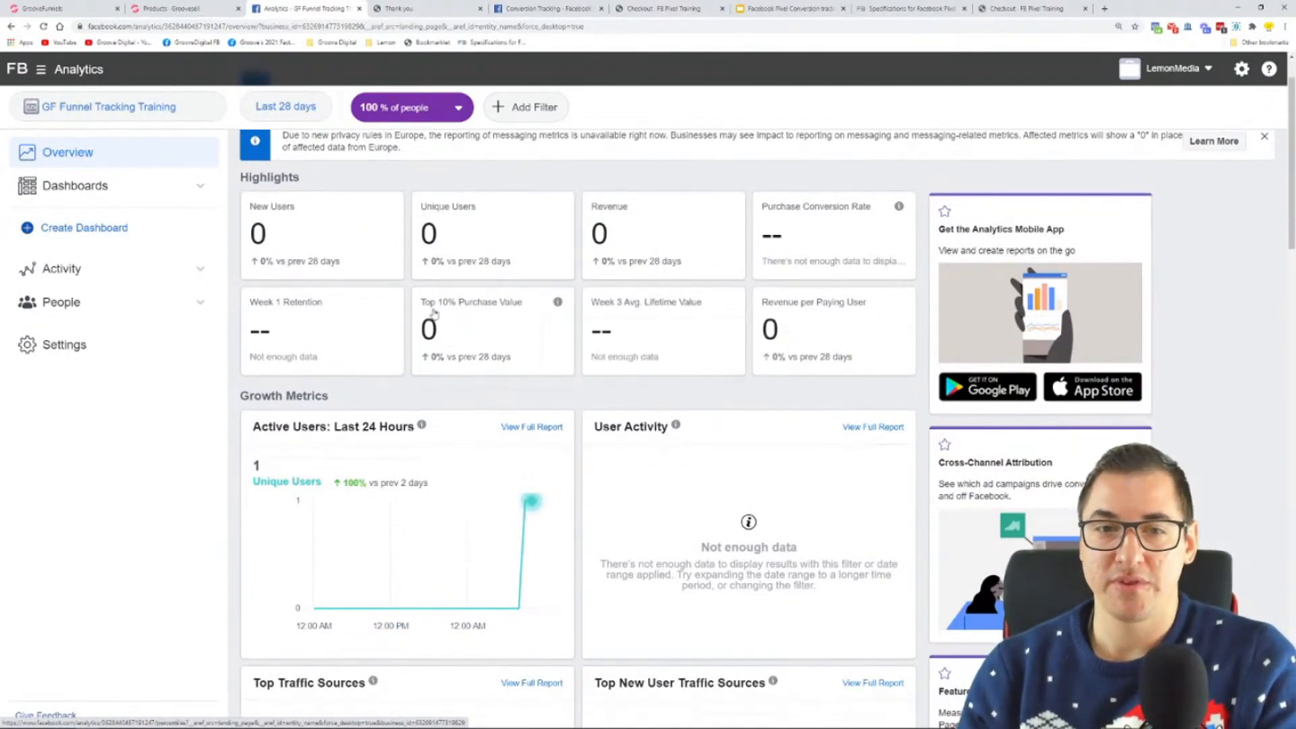
scroll(439, 318, down, 4)
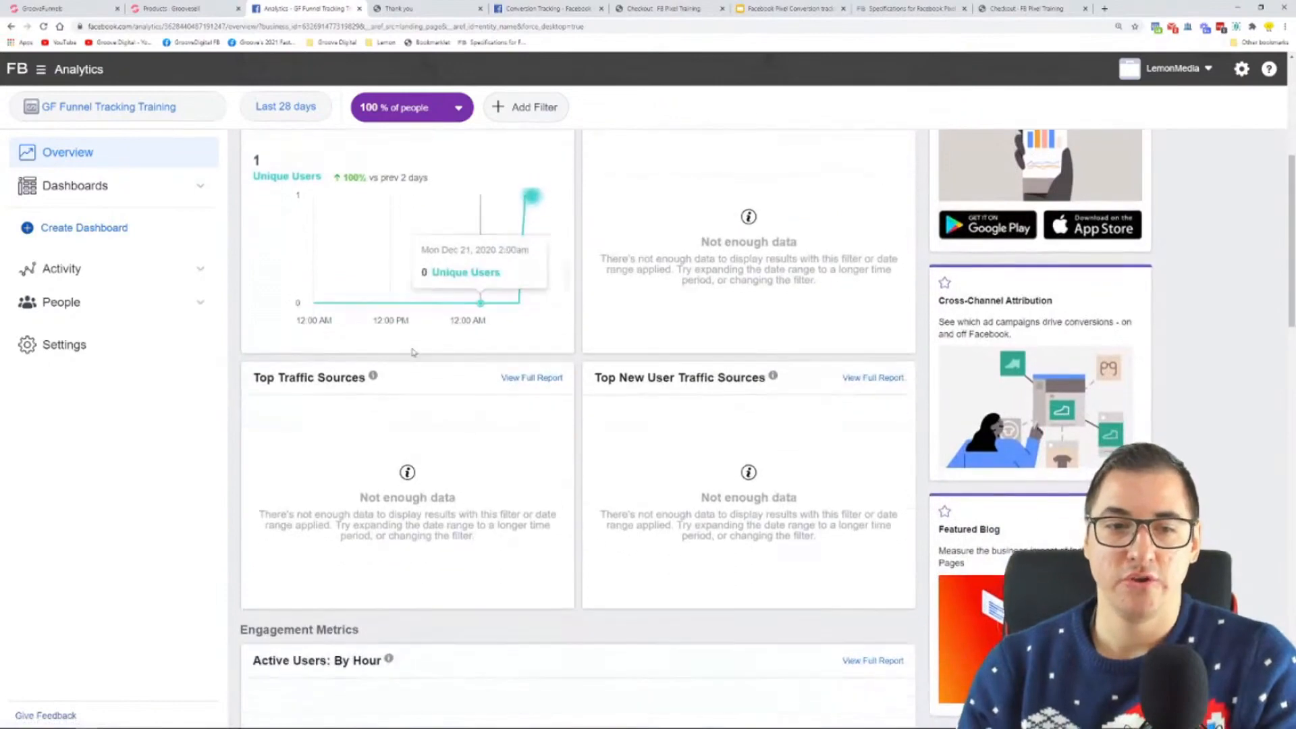
scroll(449, 321, down, 1)
scroll(450, 382, down, 6)
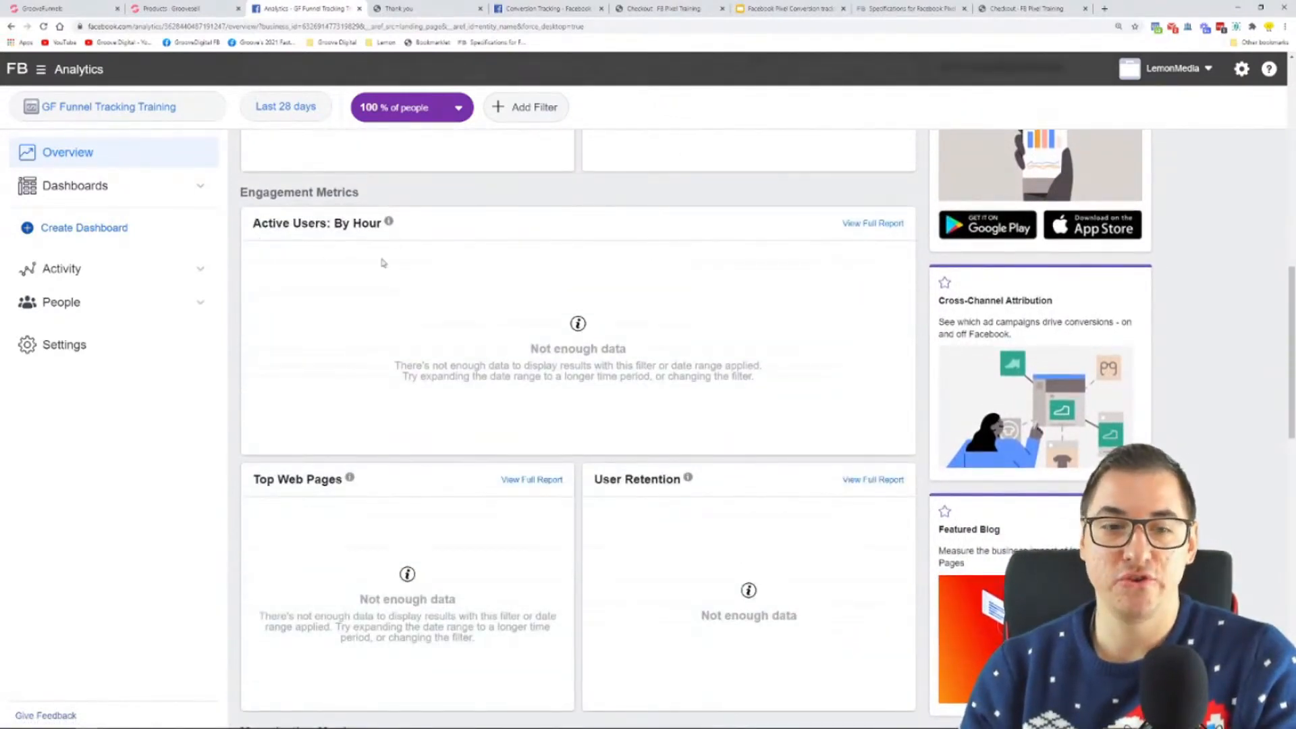
scroll(292, 367, down, 3)
drag(261, 276, 348, 277)
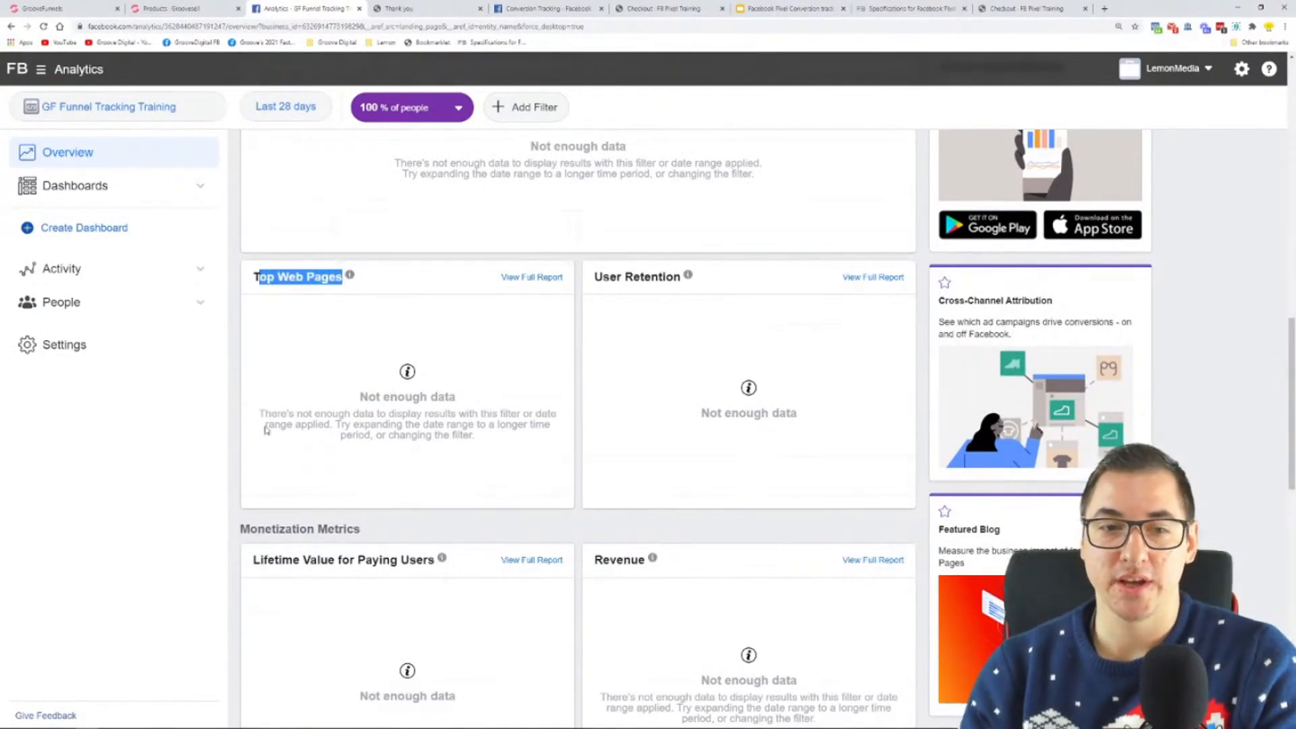
scroll(443, 336, down, 3)
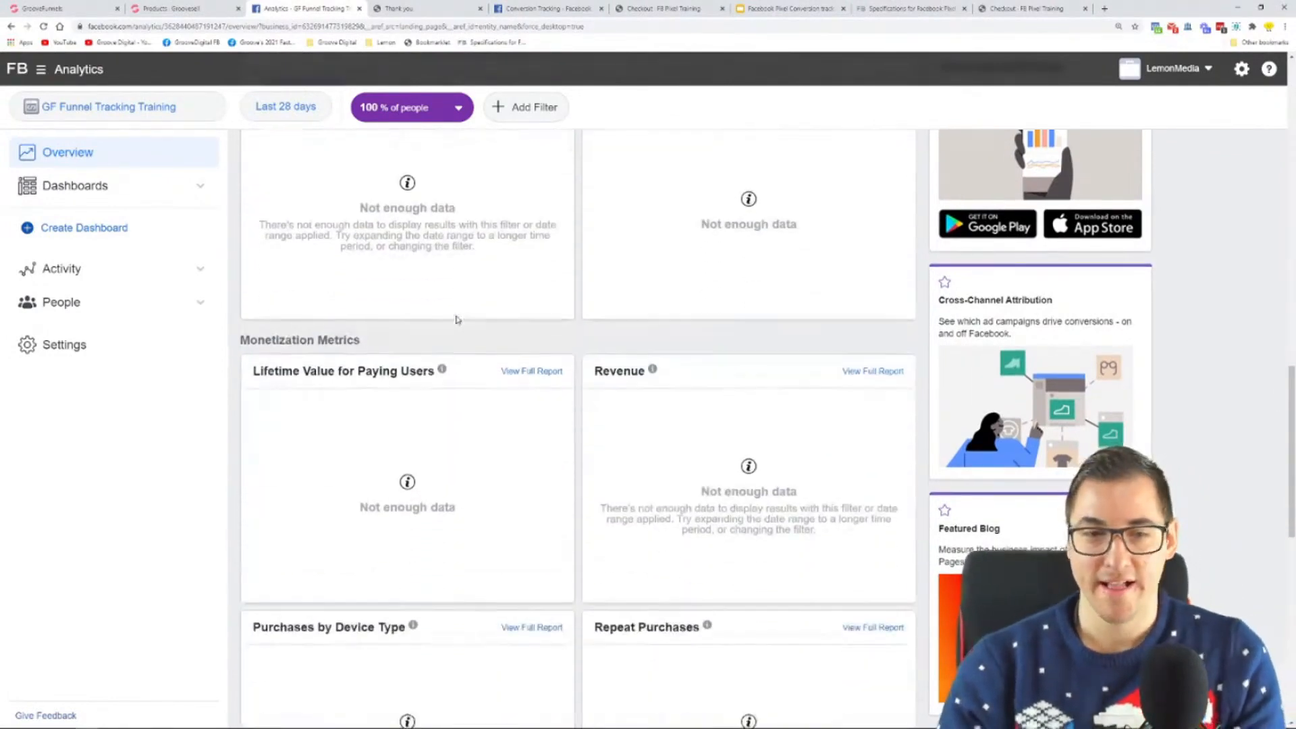
mouse_move(441, 359)
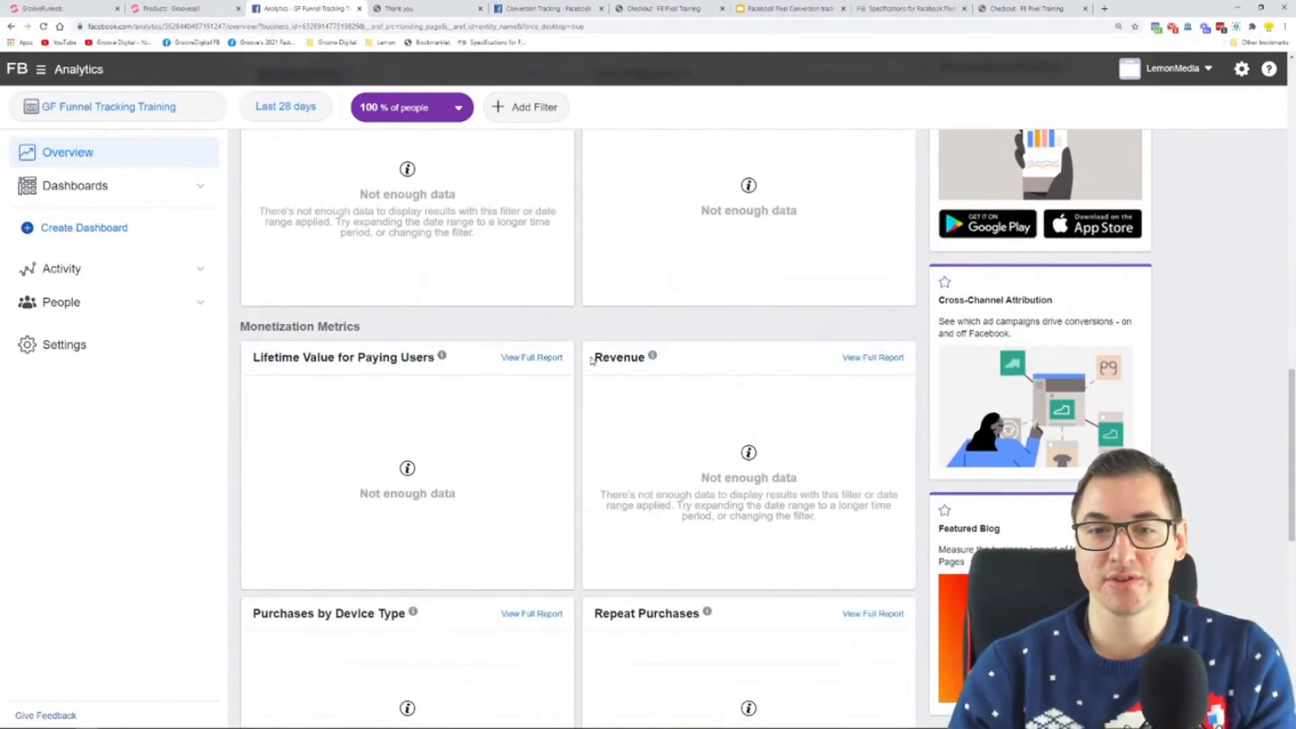
scroll(594, 365, down, 6)
scroll(484, 240, down, 4)
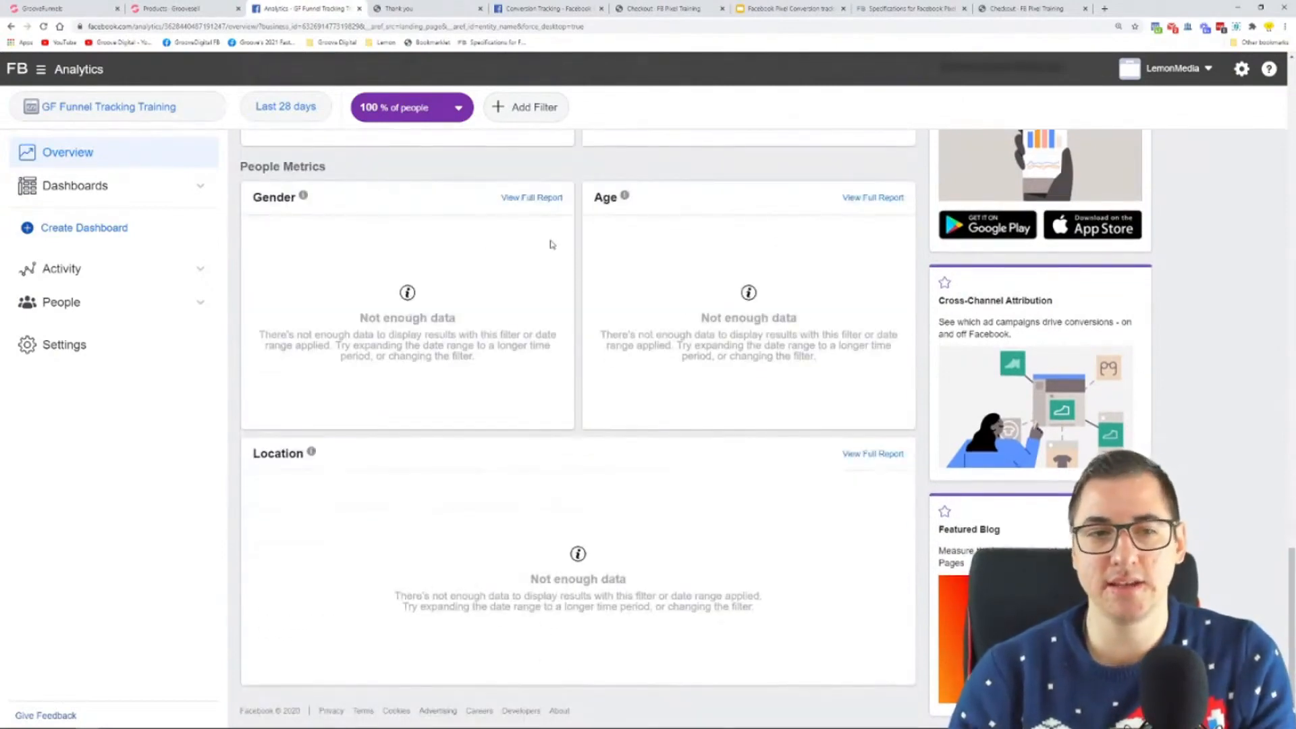
Step: Examine the Gender, Age and Location charts in the overview's People Metrics section
scroll(558, 270, up, 3)
drag(256, 372, 393, 397)
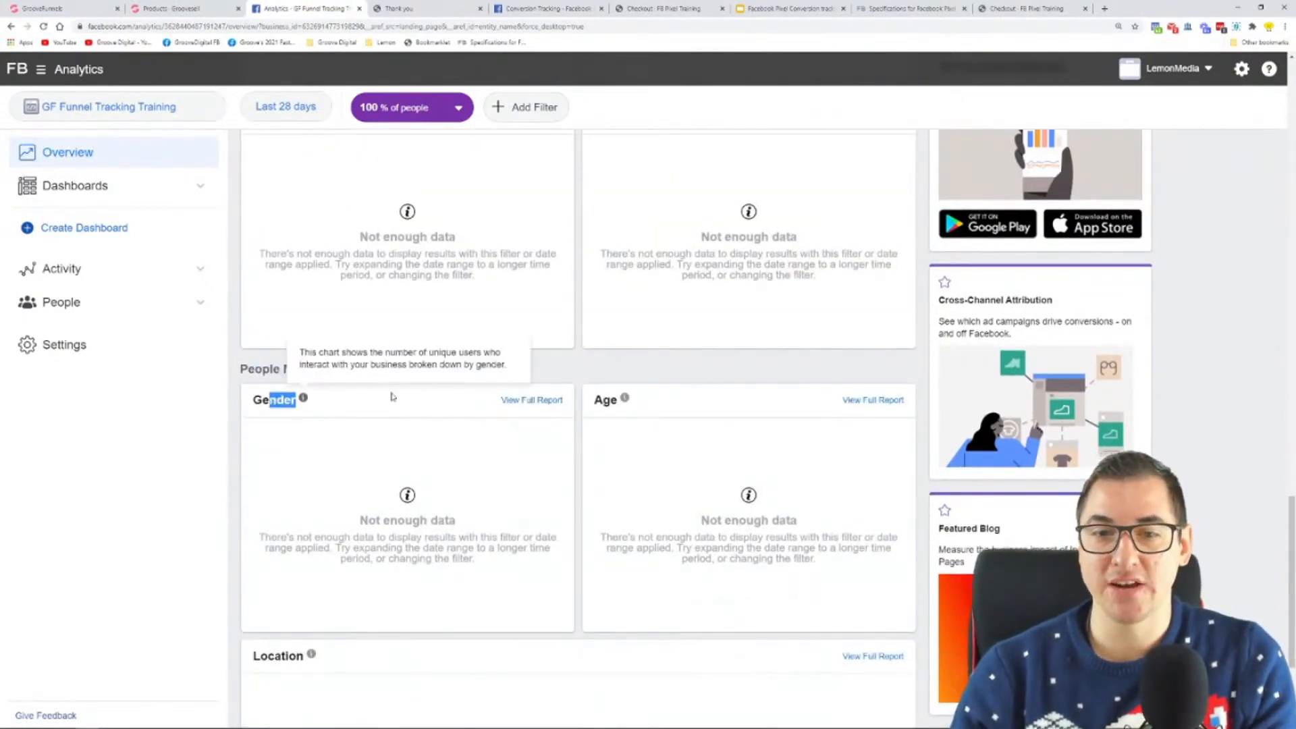
drag(601, 396, 660, 405)
scroll(461, 446, down, 3)
drag(255, 464, 368, 458)
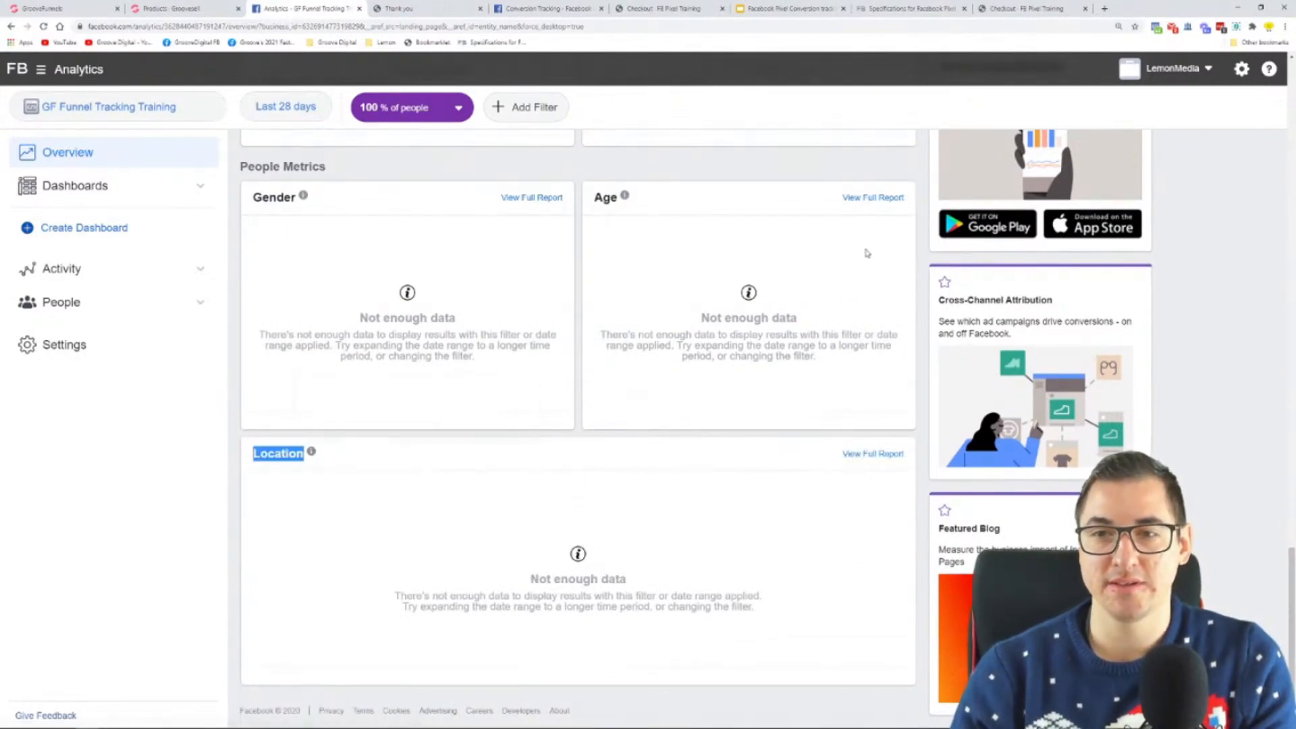
Step: View the Active Users and Breakdowns reports under Activity and the Demographics report under People
click(199, 268)
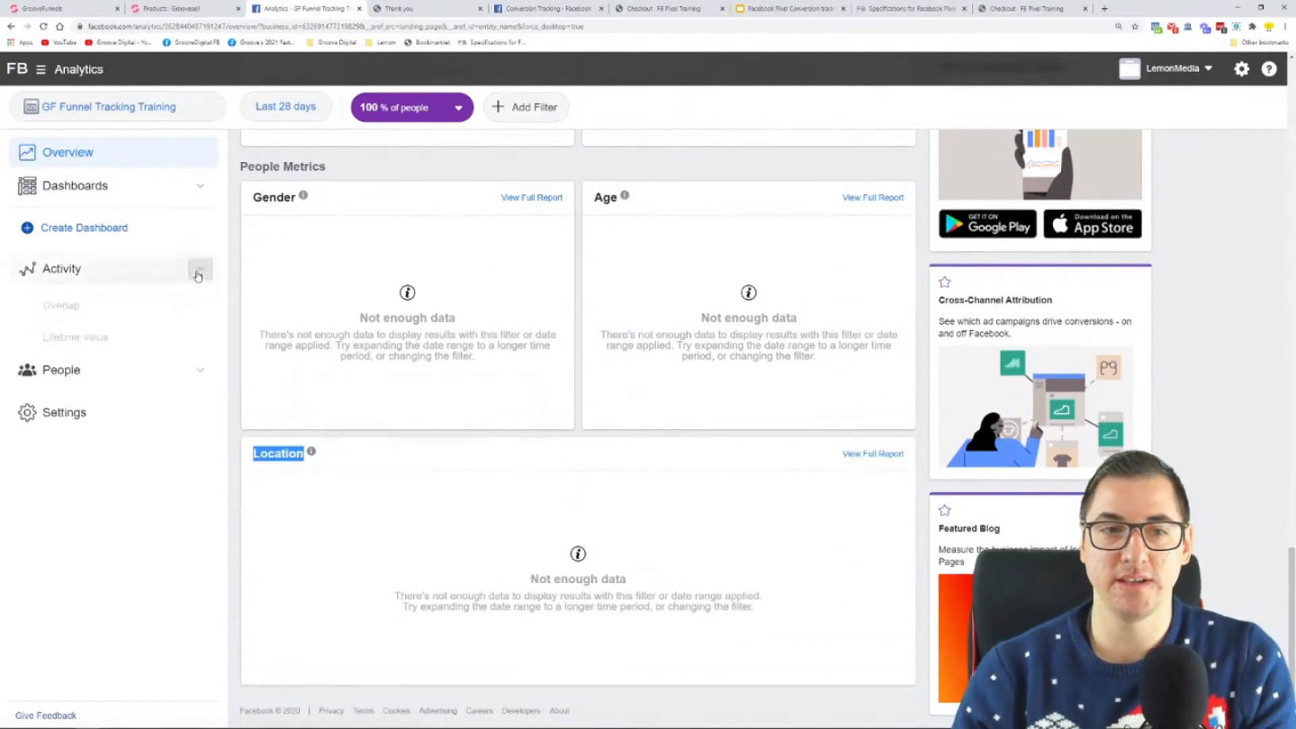
click(96, 312)
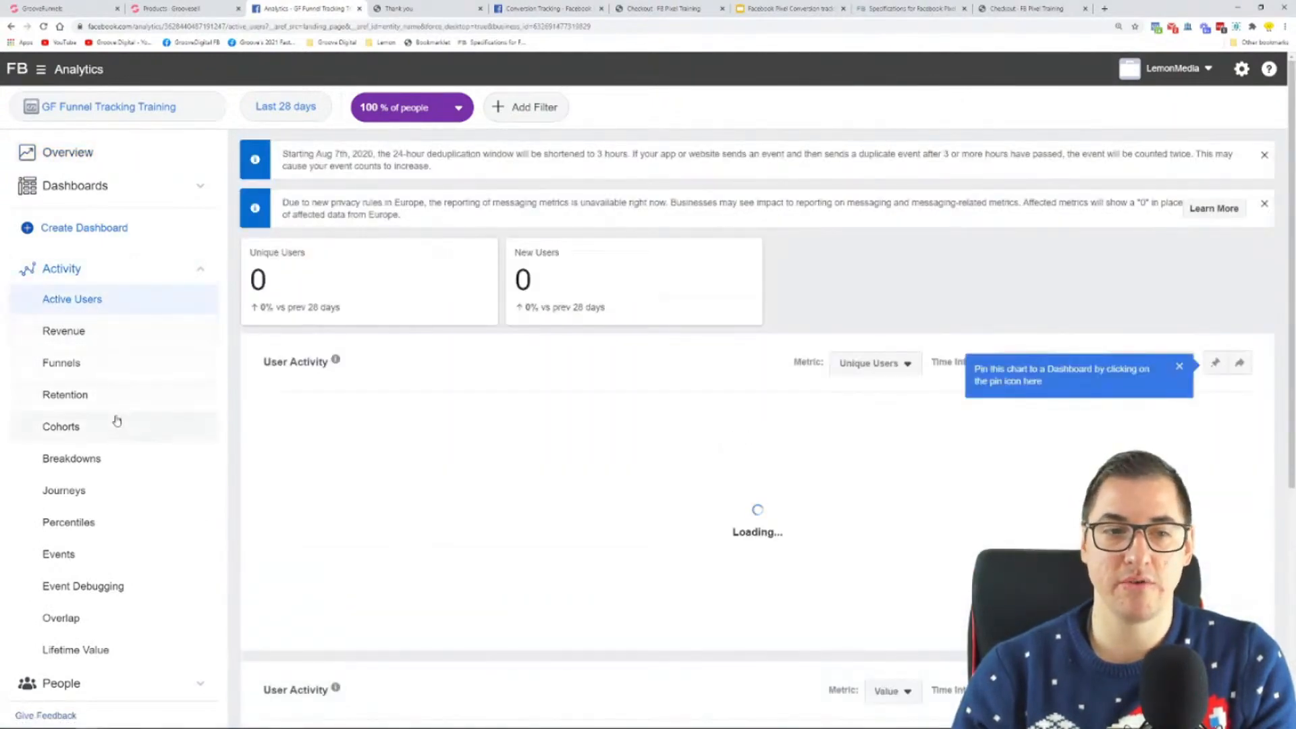
scroll(115, 418, down, 1)
click(119, 413)
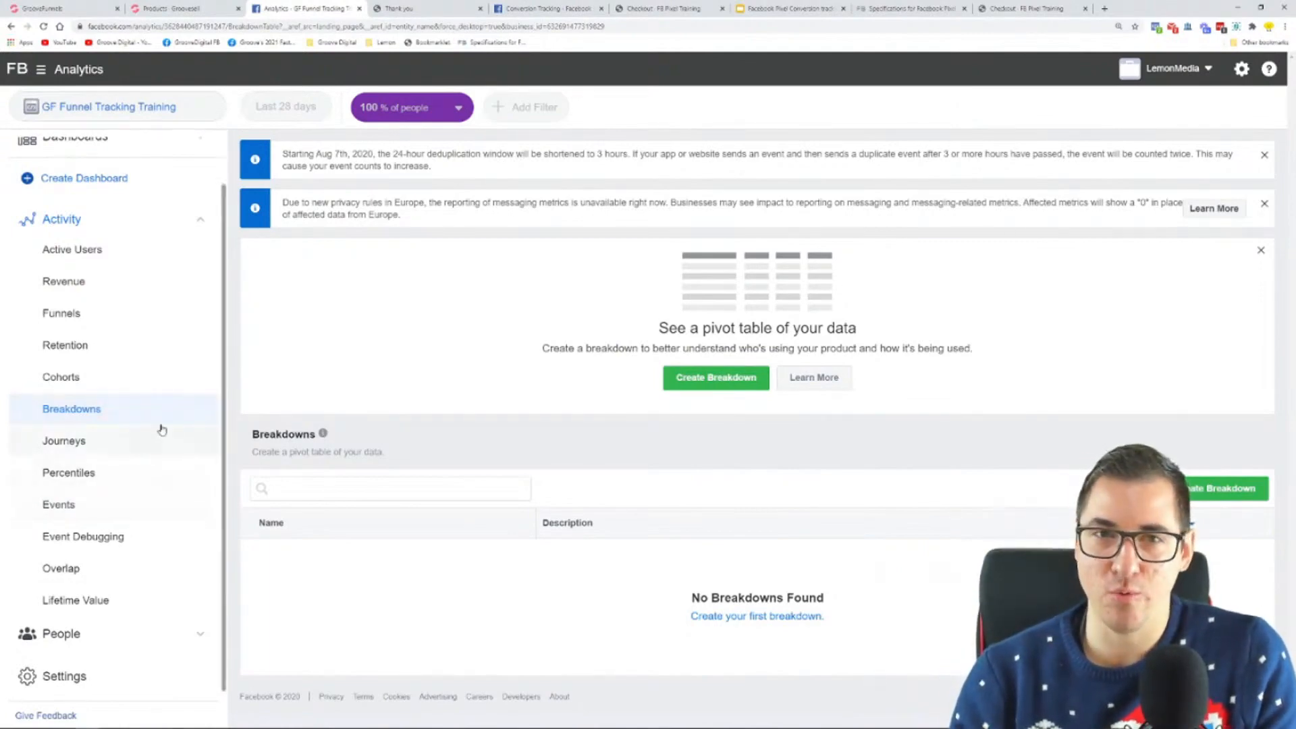
click(144, 639)
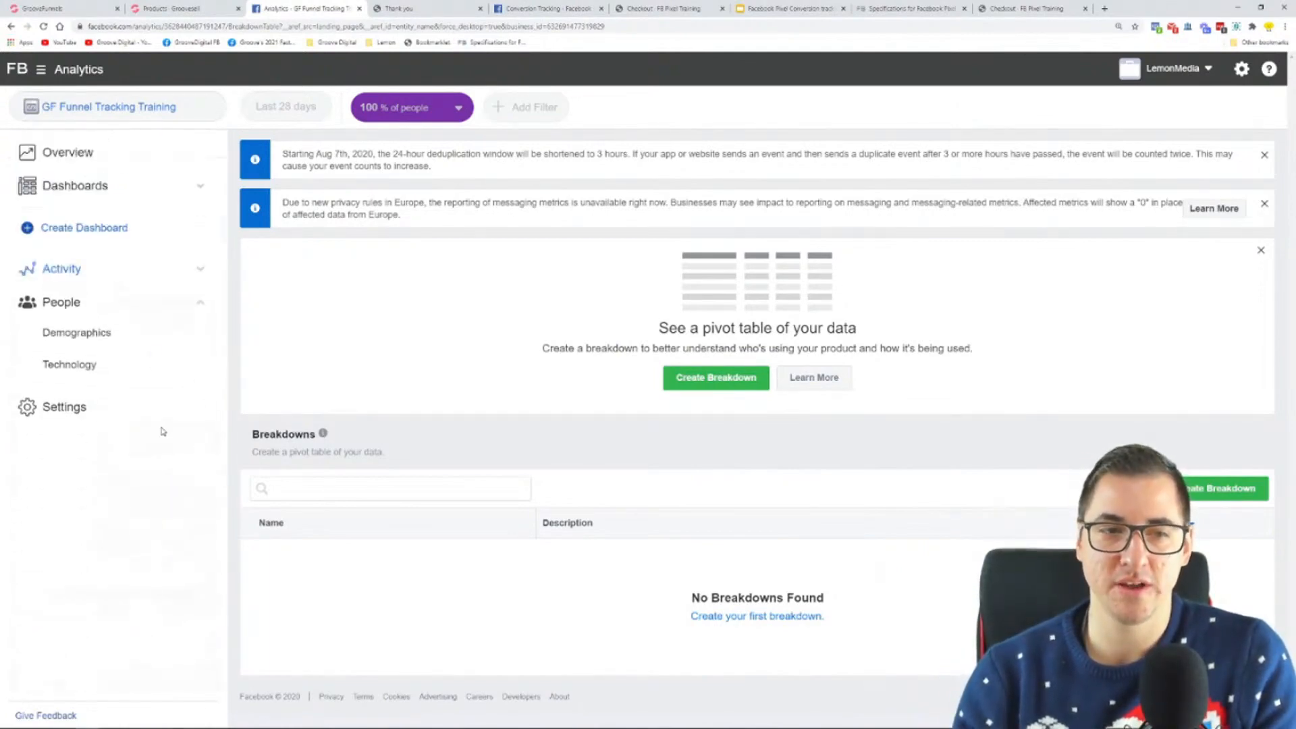
click(143, 331)
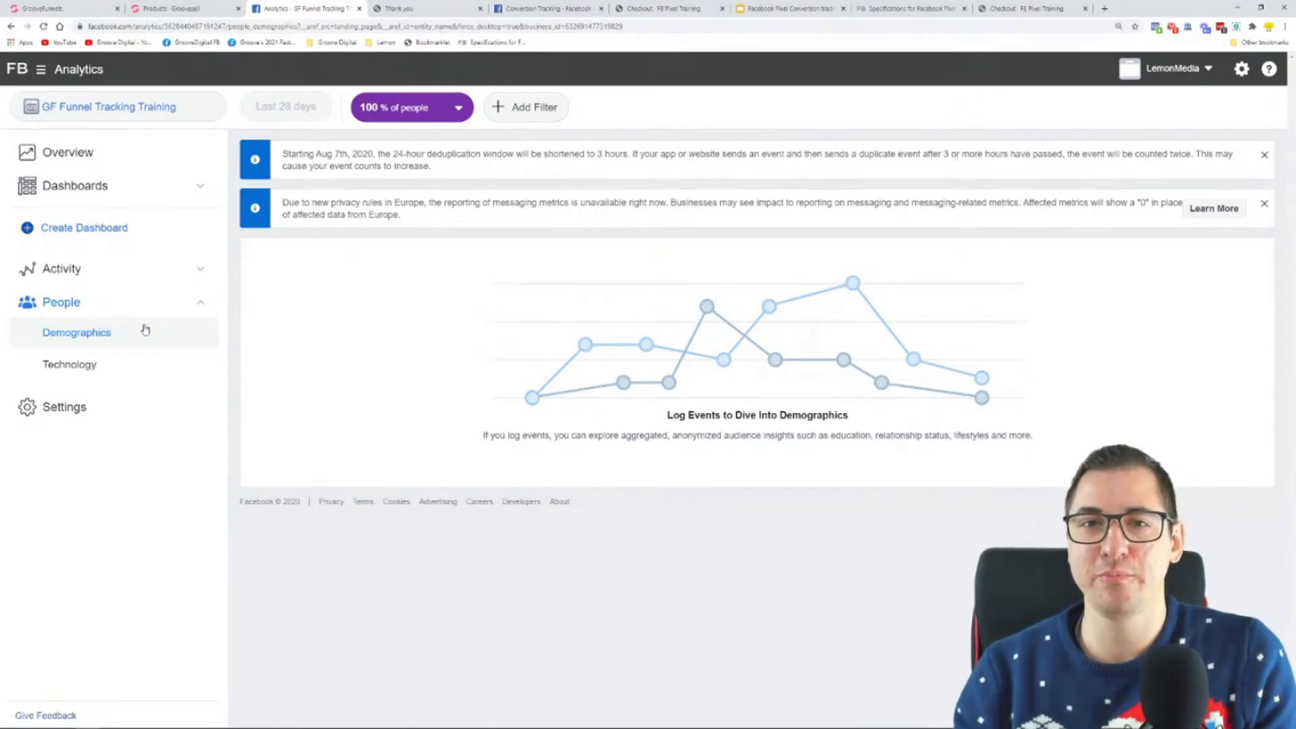
Step: Start a new untitled funnel in the Funnels report under Activity
click(79, 273)
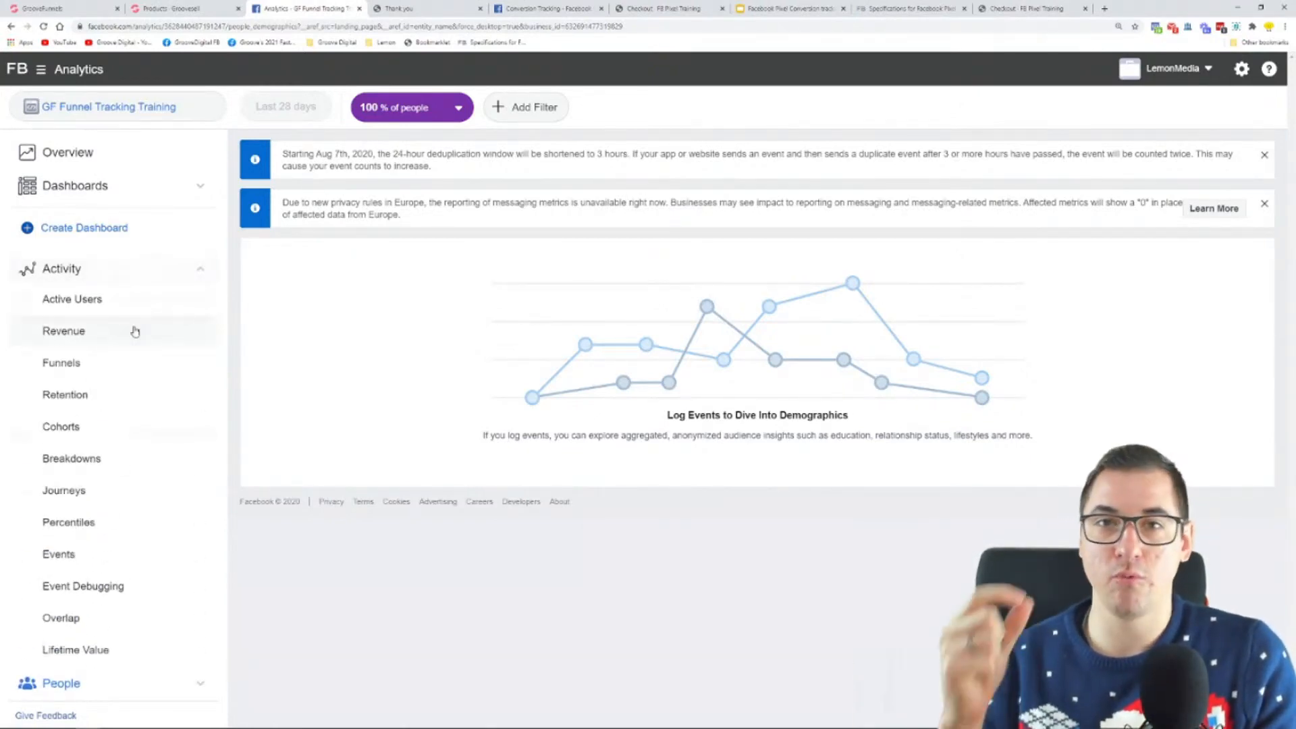
click(136, 373)
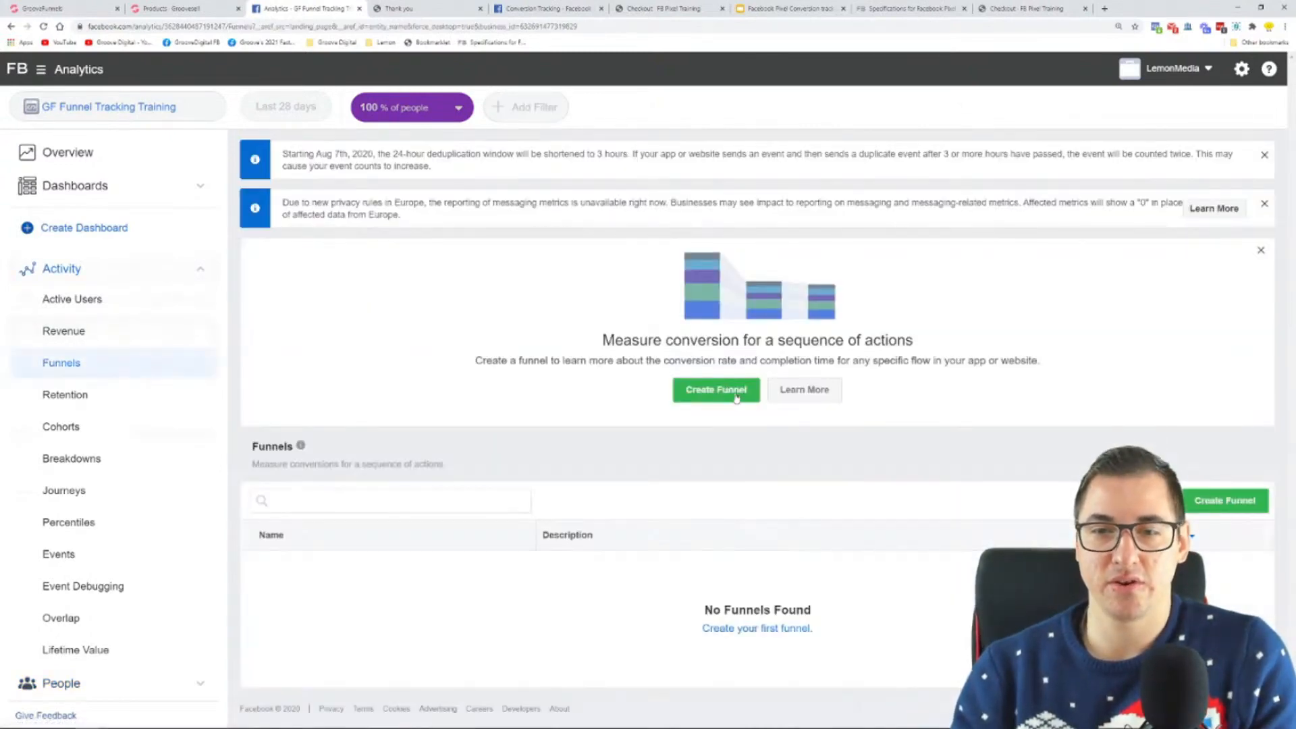
click(737, 399)
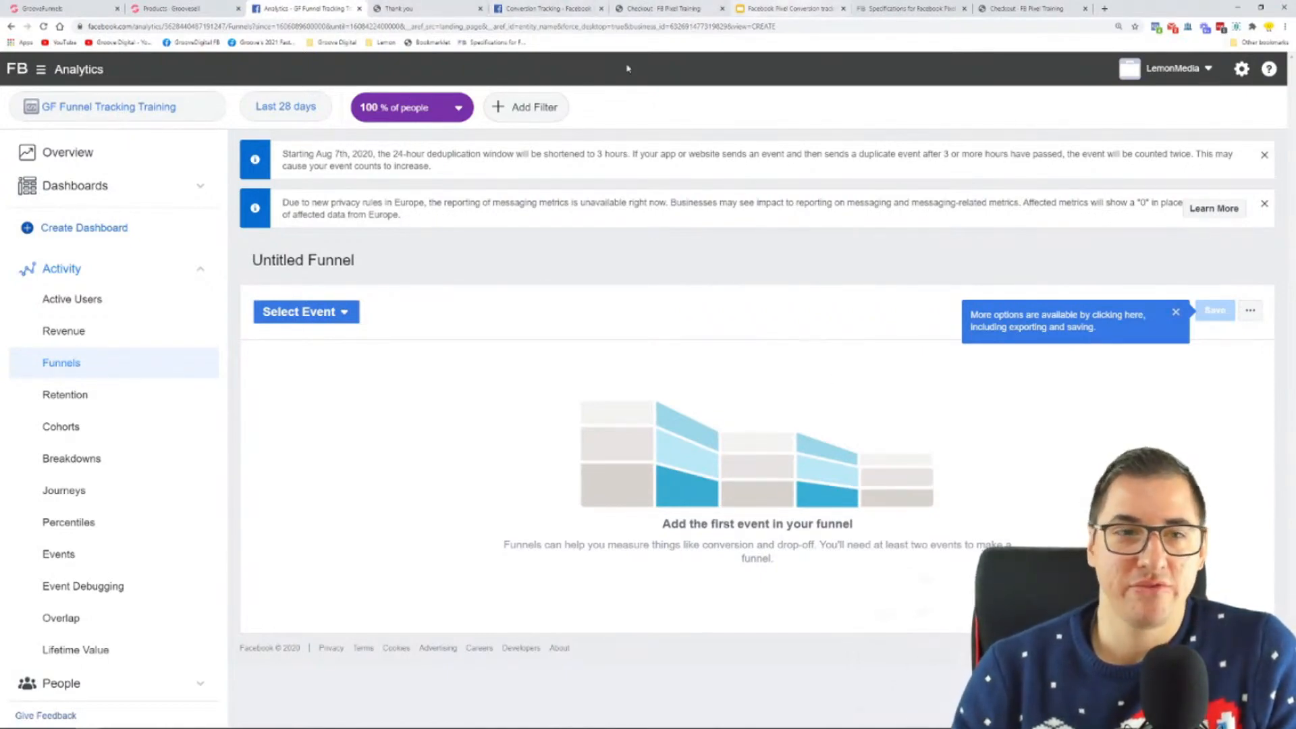
Step: Switch back to the Google Slides presentation and present it from the "What now?" slide
click(805, 9)
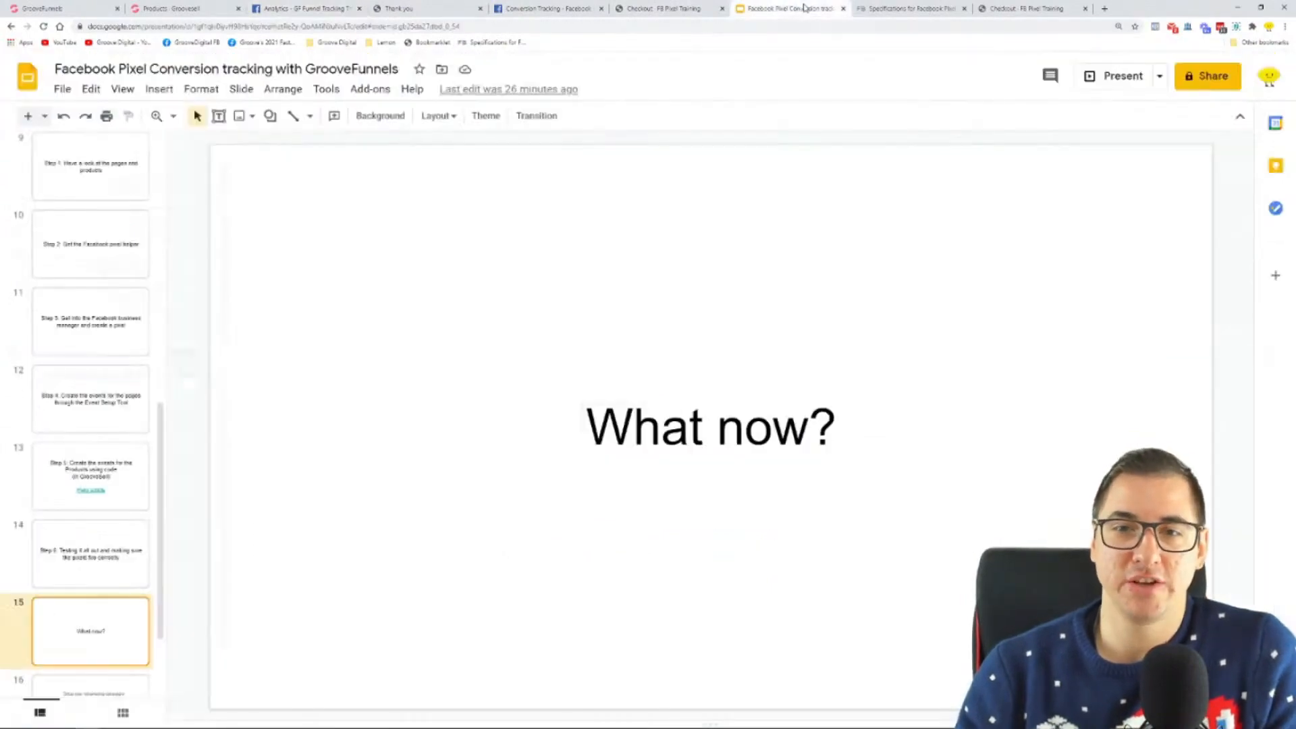
click(1117, 77)
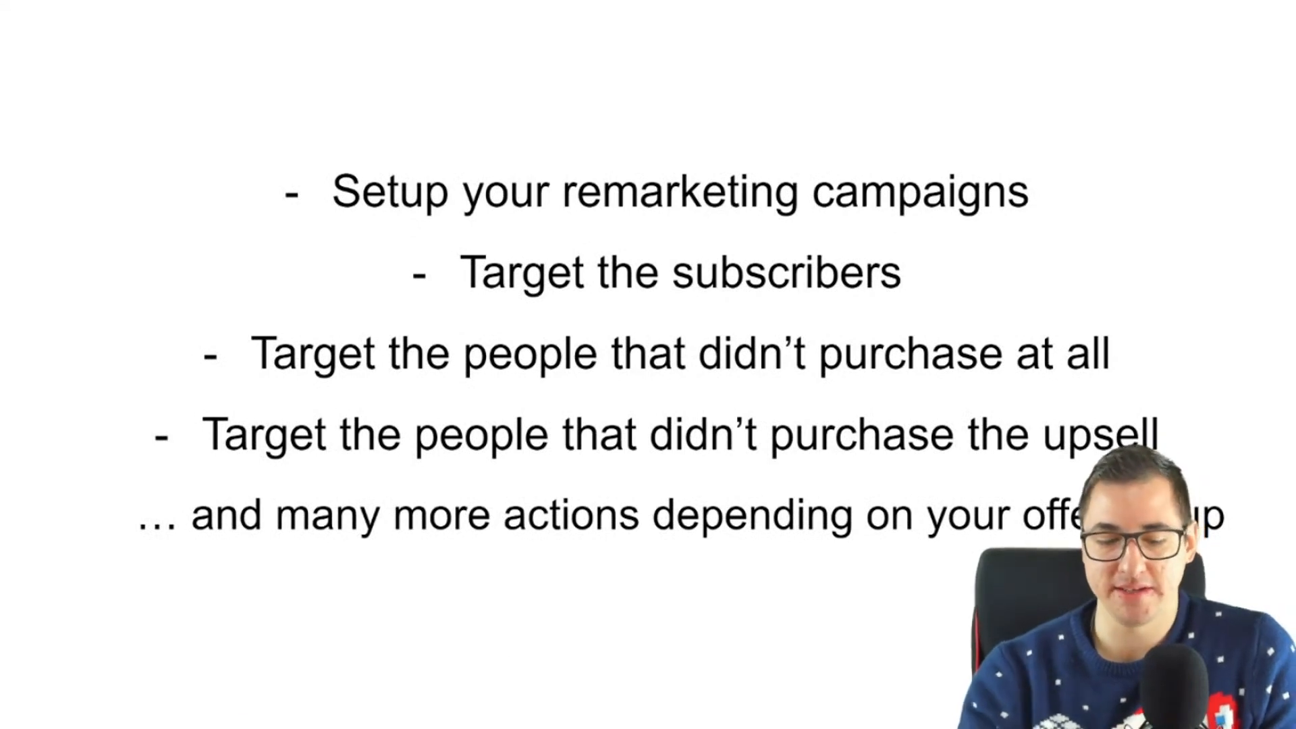
Step: Show the funnel diagram with its retargeting notes in Microsoft Whiteboard and return to the remarketing campaigns slide in the slideshow
key(super)
click(187, 724)
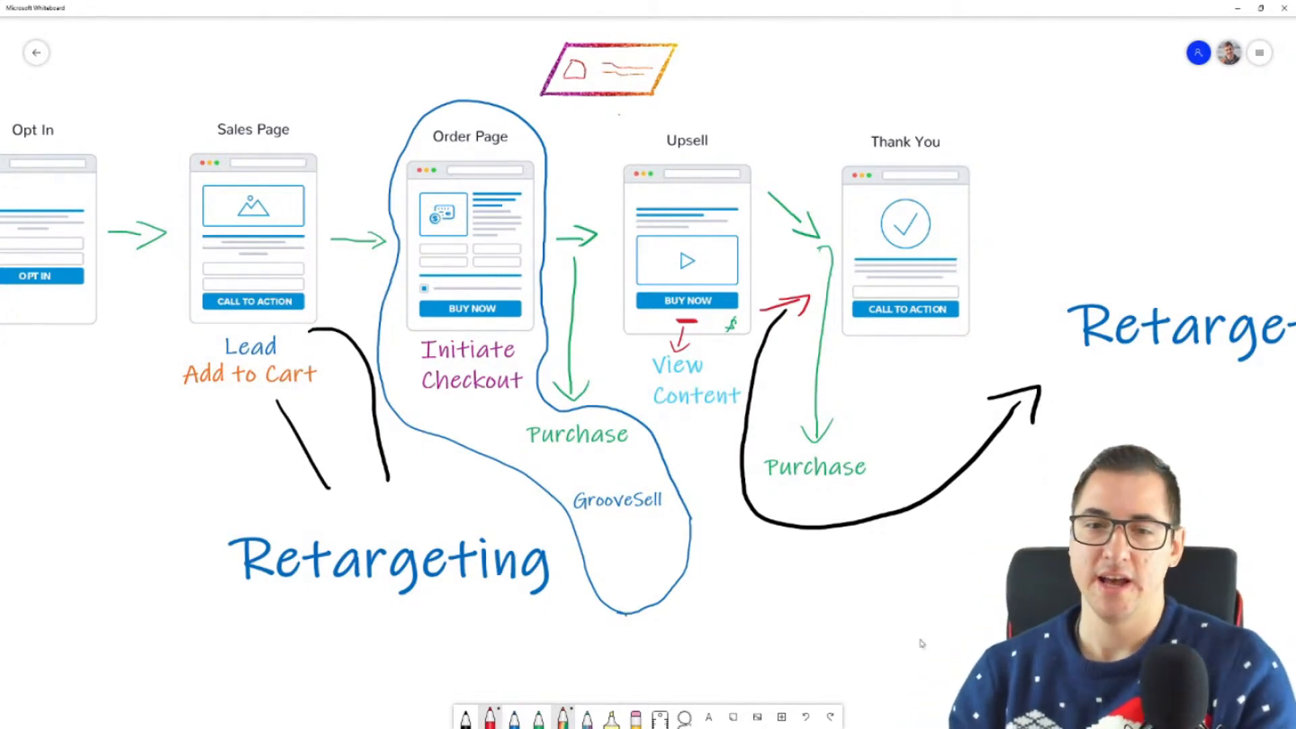
click(12, 719)
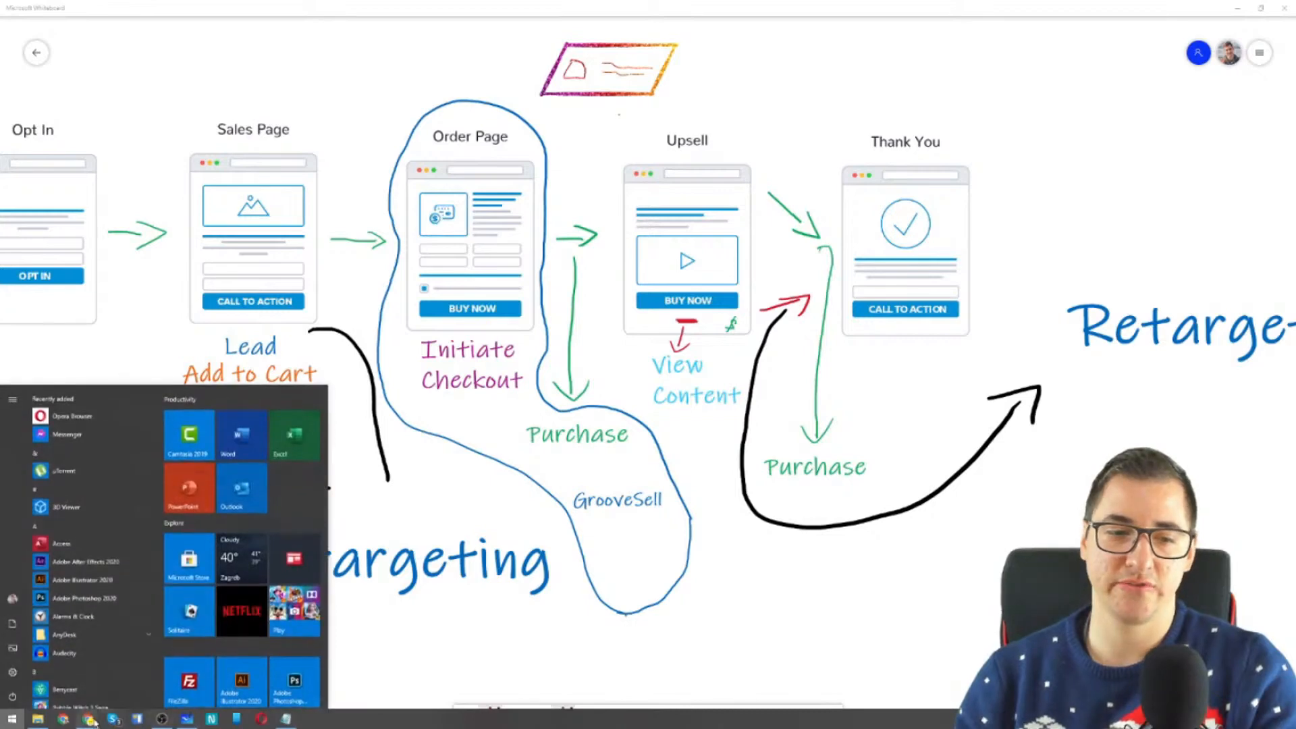
mouse_move(94, 721)
click(92, 687)
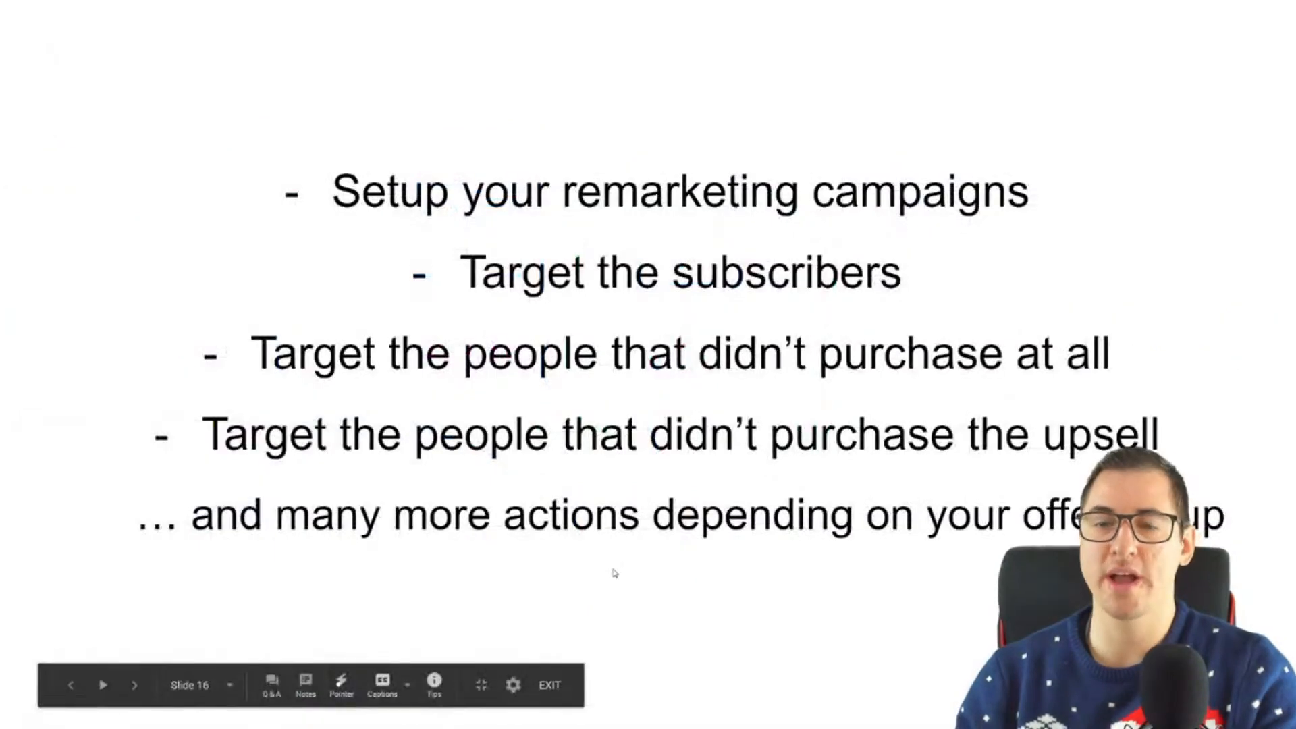